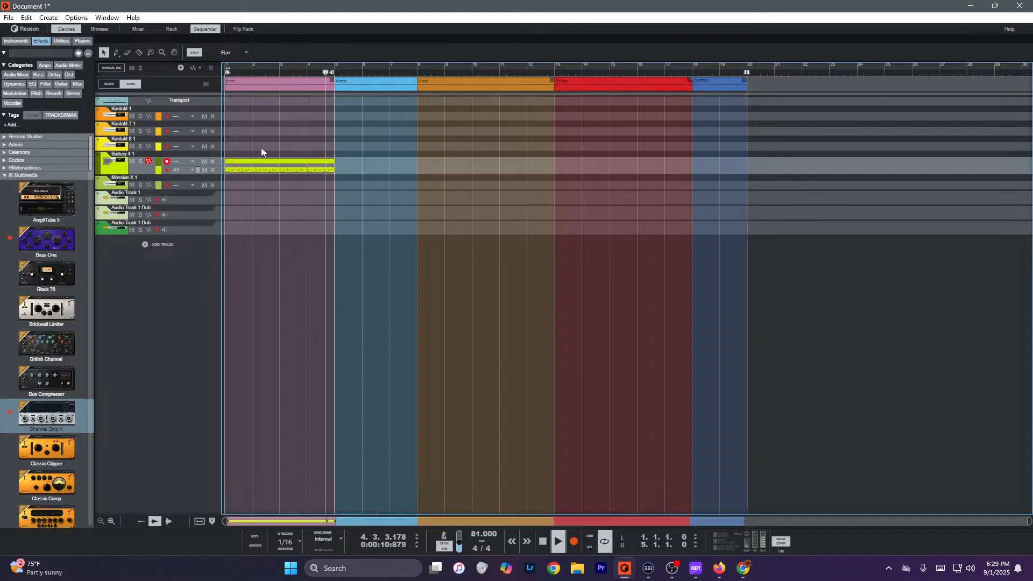
- Stop playback and return the song position to the start of bar 1
{"action": "key", "text": "space"}
{"action": "key", "text": "Home"}
{"action": "scroll", "coordinate": [333, 188], "scroll_direction": "up", "scroll_amount": 5}
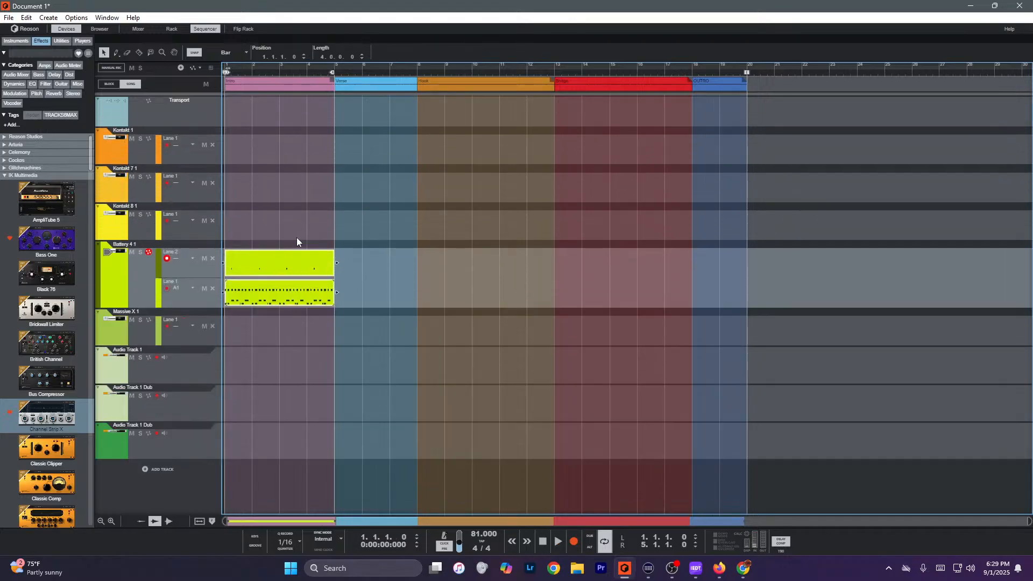
{"action": "scroll", "coordinate": [323, 247], "scroll_direction": "up", "scroll_amount": 3}
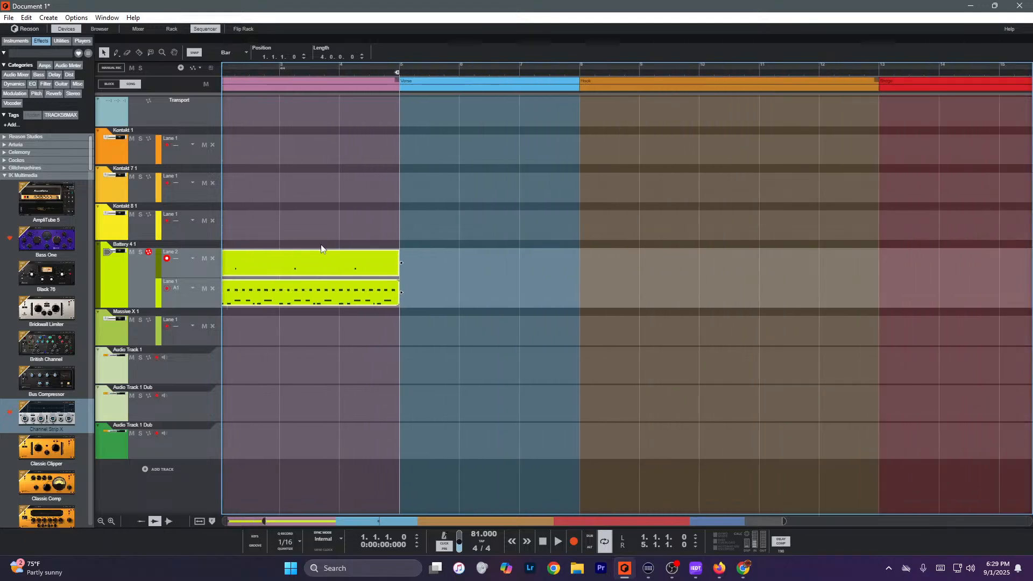
{"action": "scroll", "coordinate": [349, 412], "scroll_direction": "left", "scroll_amount": 3}
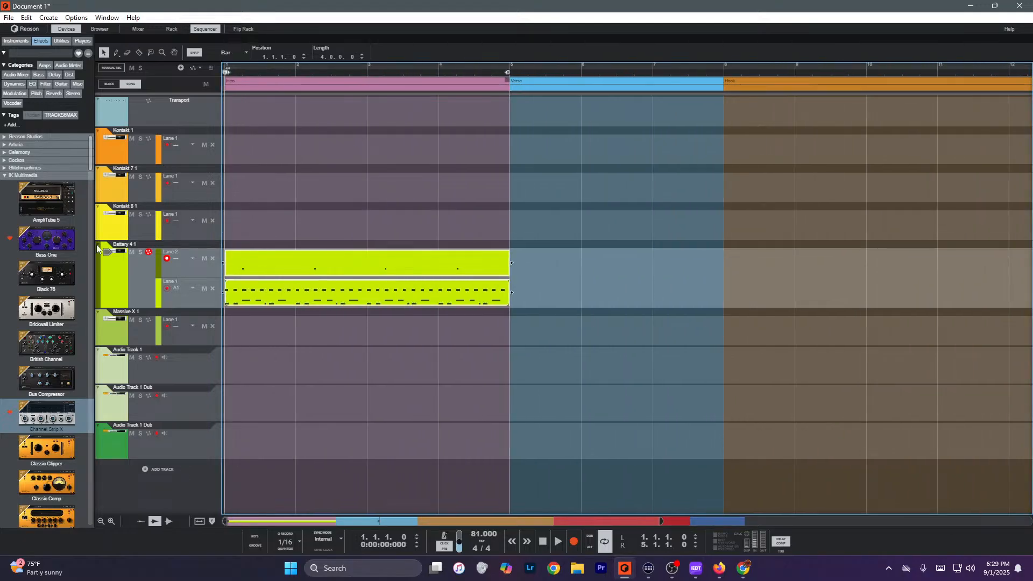
{"action": "left_click", "coordinate": [343, 312]}
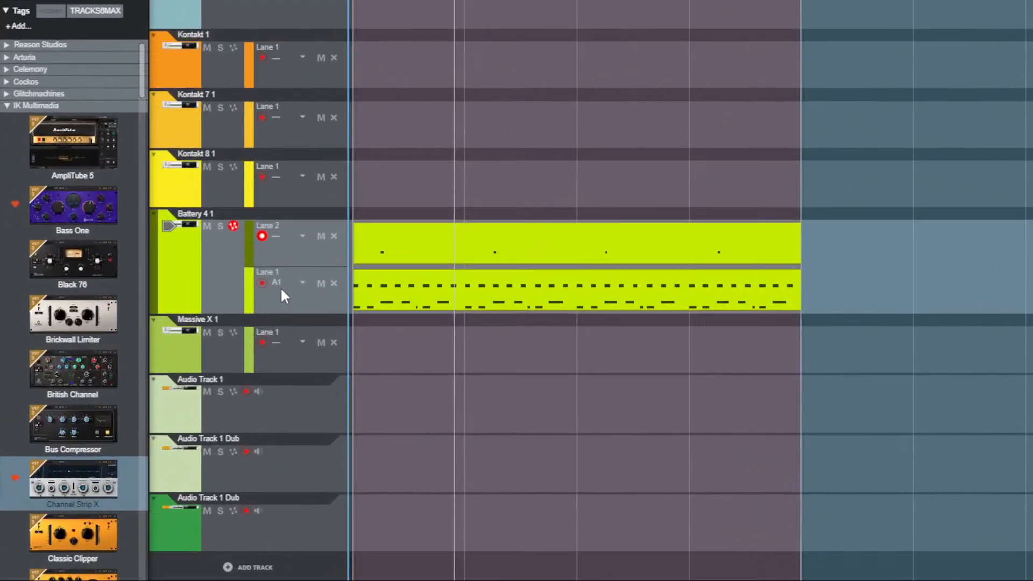
- Assign the 58% Shuffle groove from bank A to Lane 1 of the Battery 4 1 track and play the drums
{"action": "left_click", "coordinate": [281, 289]}
{"action": "mouse_move", "coordinate": [357, 370]}
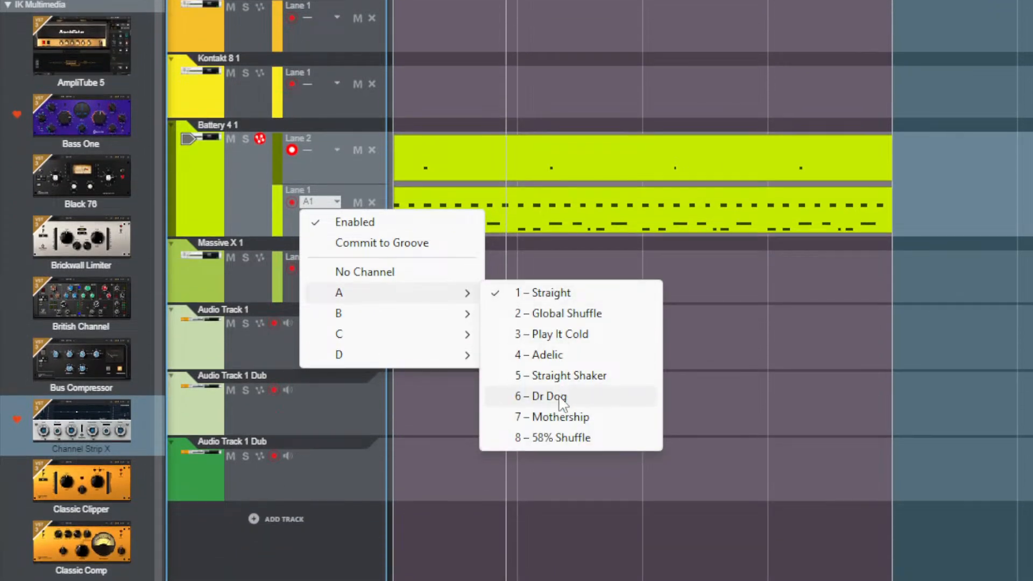
{"action": "left_click", "coordinate": [563, 438]}
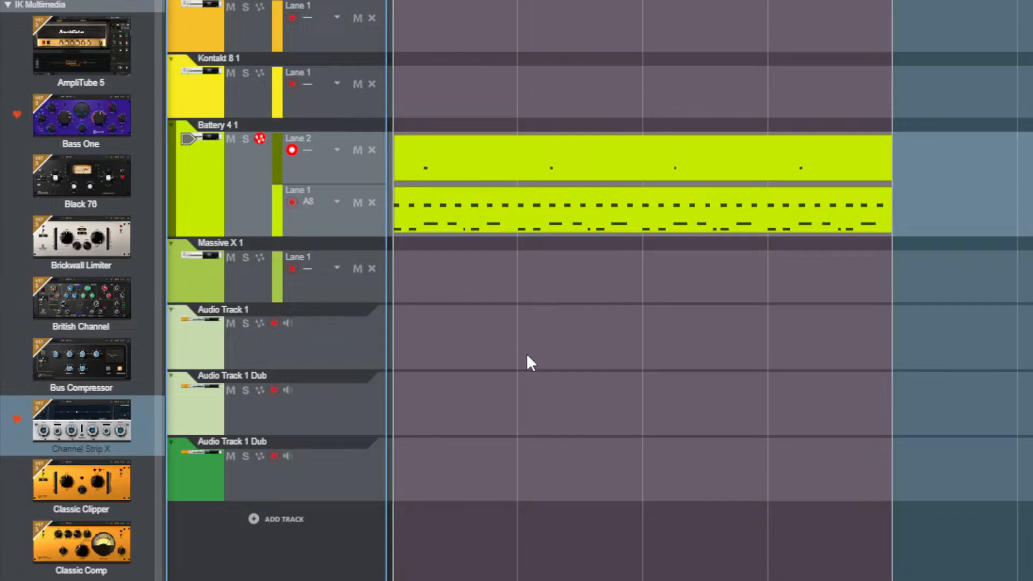
{"action": "key", "text": "space"}
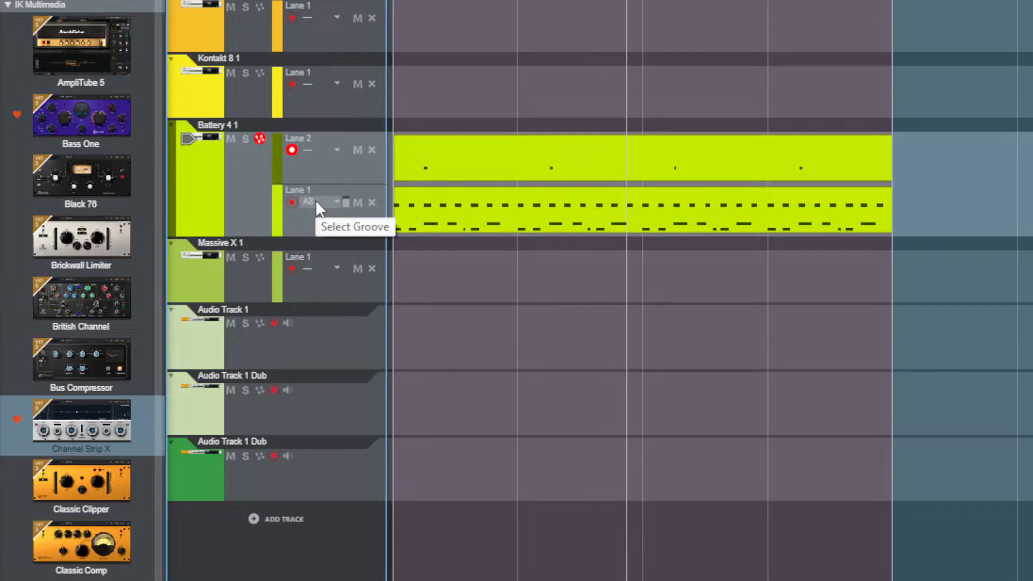
- Switch the groove on Lane 1 of the Battery 4 1 track to Mothership from bank A and audition the drums
{"action": "left_click", "coordinate": [316, 203]}
{"action": "mouse_move", "coordinate": [379, 297]}
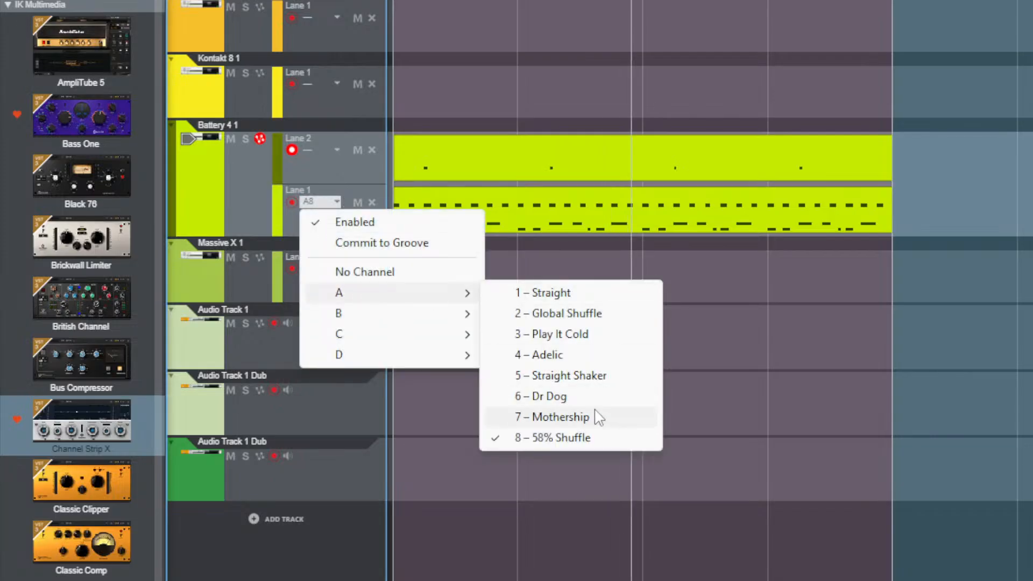
{"action": "left_click", "coordinate": [573, 420]}
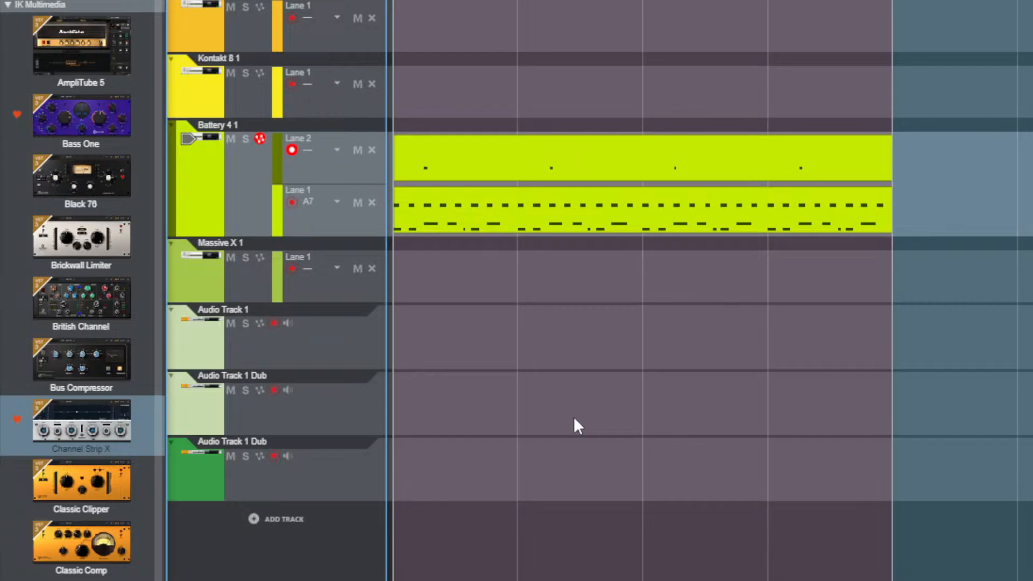
{"action": "key", "text": "space"}
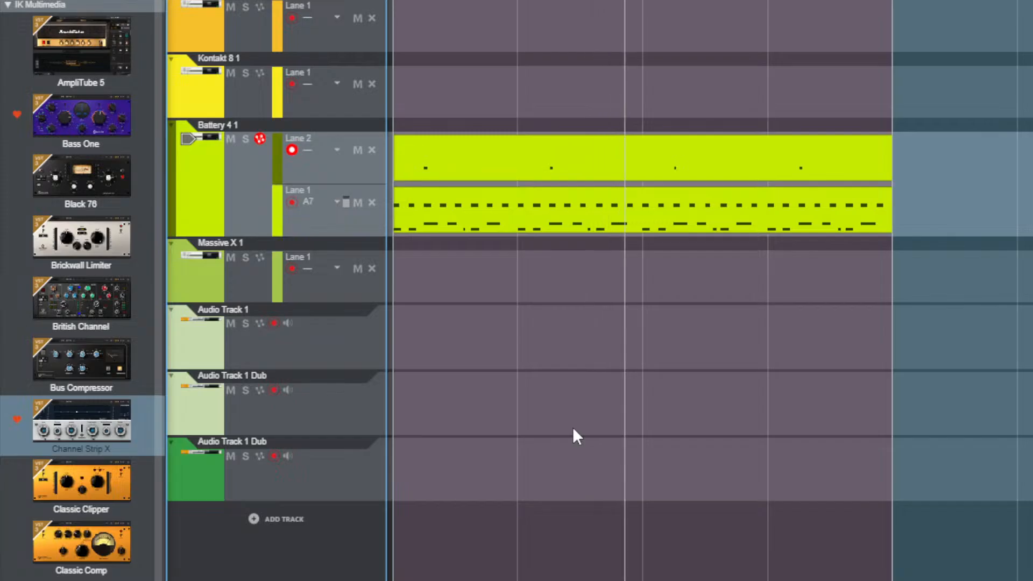
- Set the groove on Lane 1 of the Battery 4 1 track back to Straight from bank A
{"action": "left_click", "coordinate": [325, 202]}
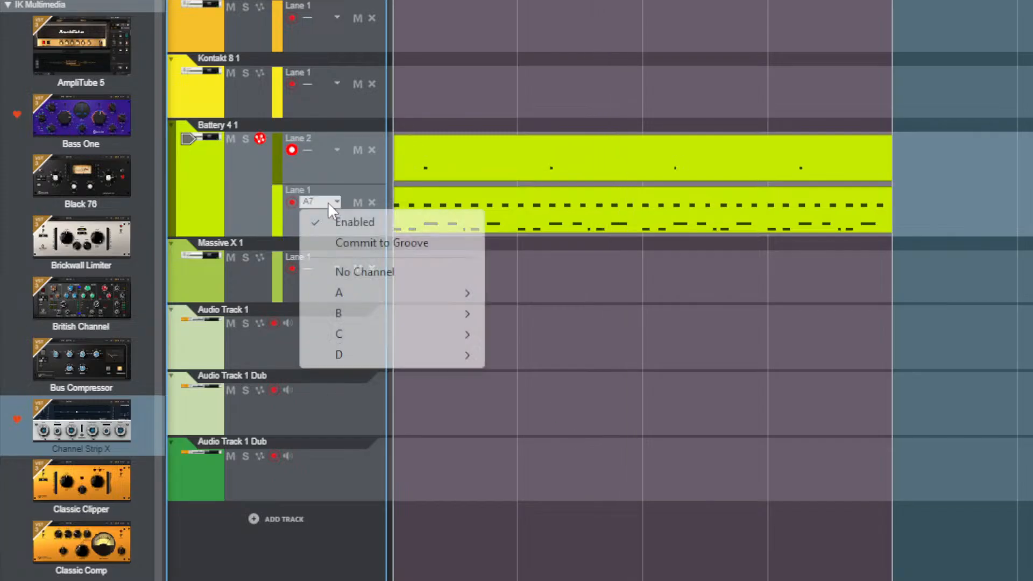
{"action": "mouse_move", "coordinate": [467, 302]}
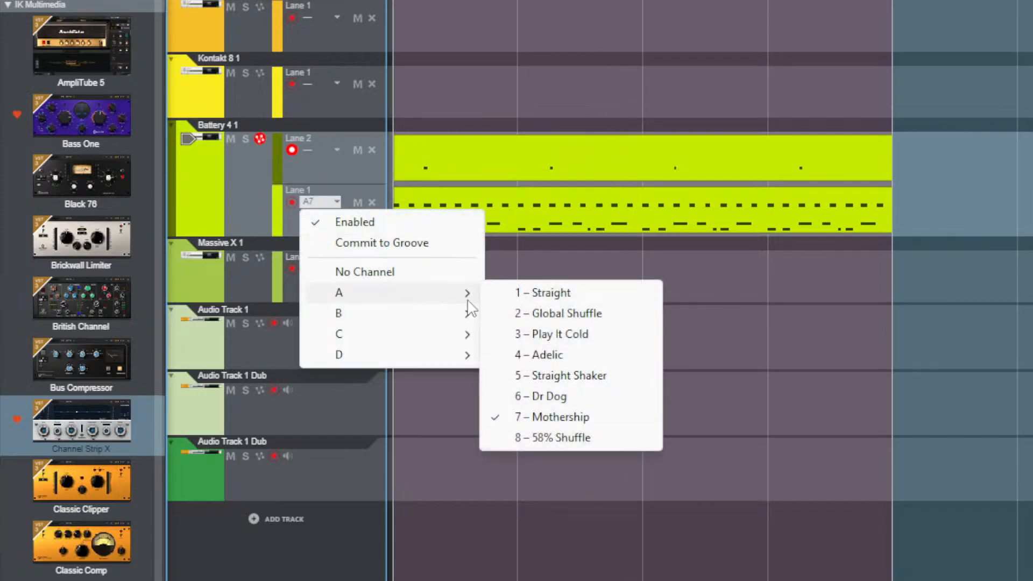
{"action": "left_click", "coordinate": [540, 299]}
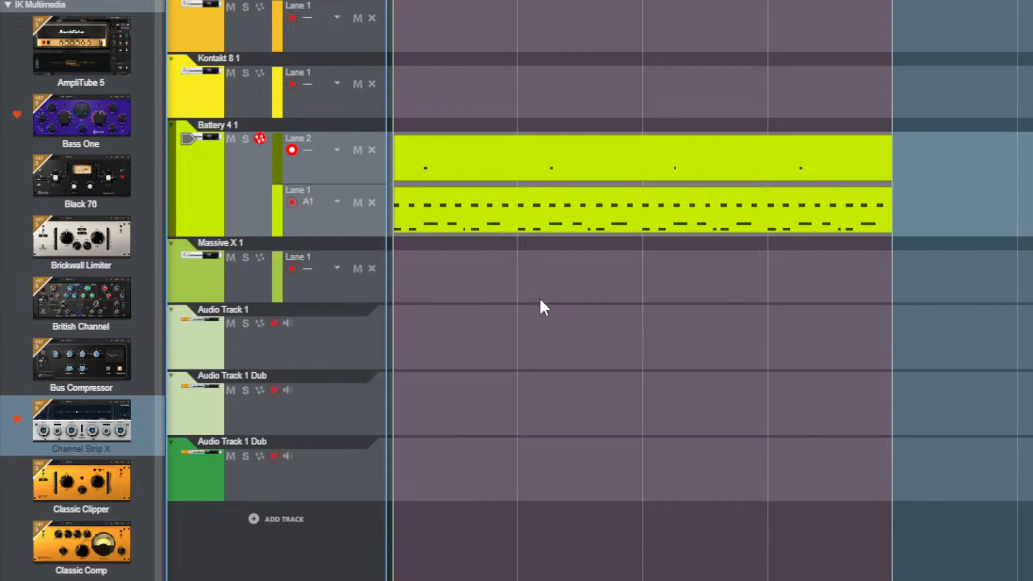
- Open the Lane 1 drum clip of the Battery 4 1 track for note editing and play it
{"action": "key", "text": "w"}
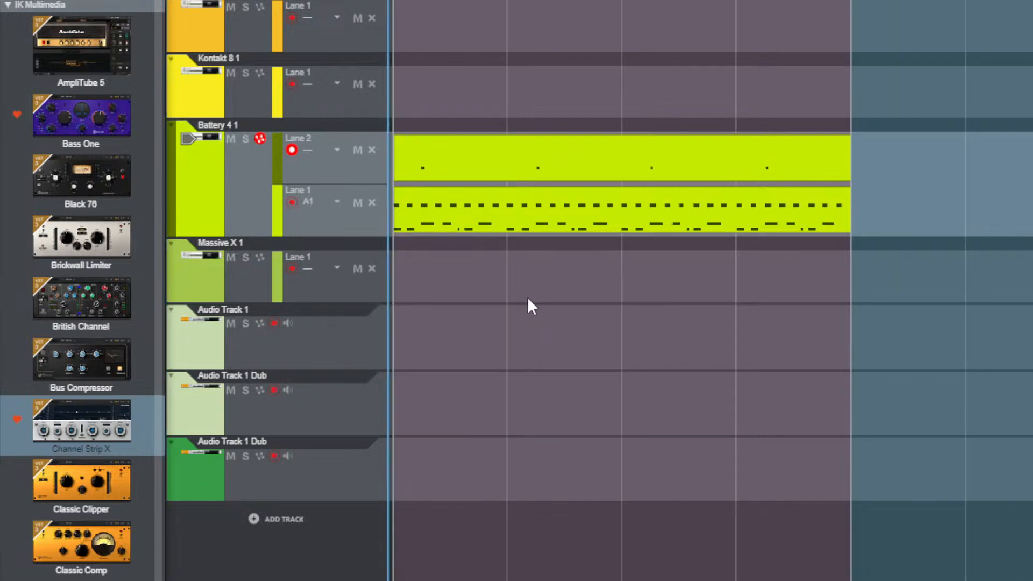
{"action": "double_click", "coordinate": [535, 227]}
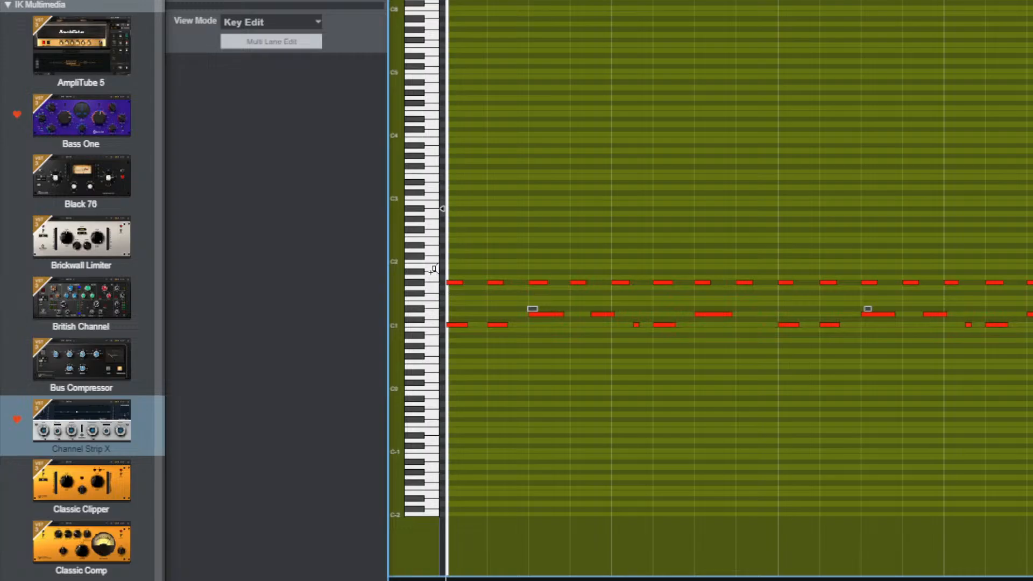
{"action": "key", "text": "space"}
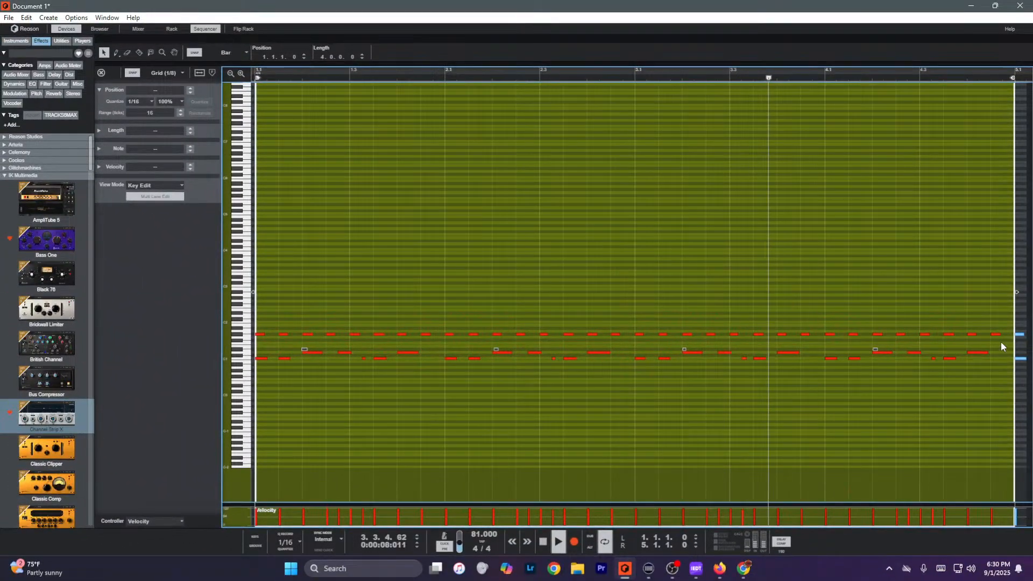
- Select all the G#1 notes in the drum clip, delay their position by 49 ticks and audition the shift
{"action": "left_click_drag", "start_coordinate": [1001, 341], "coordinate": [160, 214]}
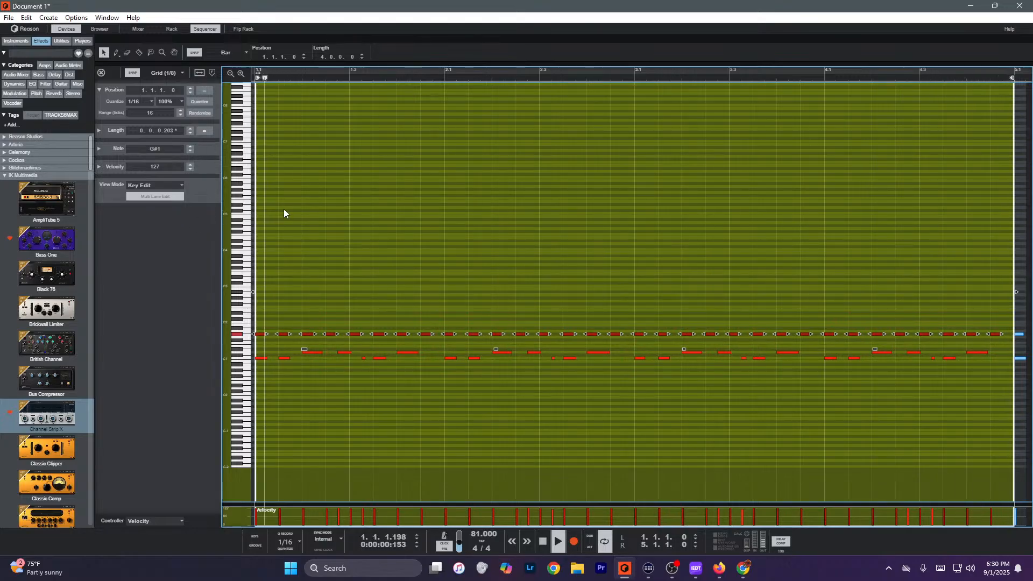
{"action": "key", "text": "space"}
{"action": "mouse_move", "coordinate": [175, 92]}
{"action": "left_mouse_down"}
{"action": "mouse_move", "coordinate": [174, 71]}
{"action": "mouse_move", "coordinate": [178, 92]}
{"action": "left_mouse_up"}
{"action": "key", "text": "space"}
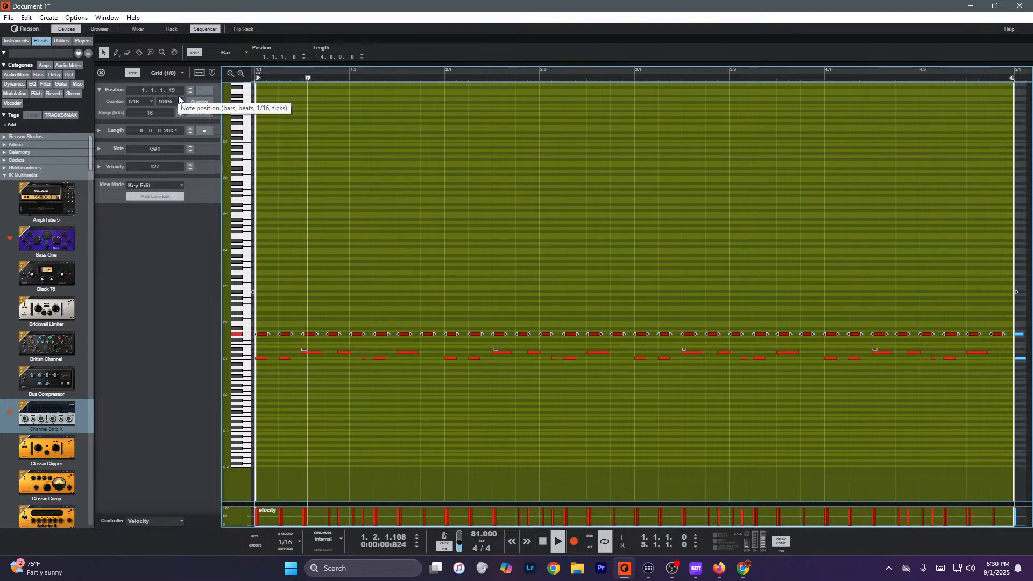
{"action": "key", "text": "space"}
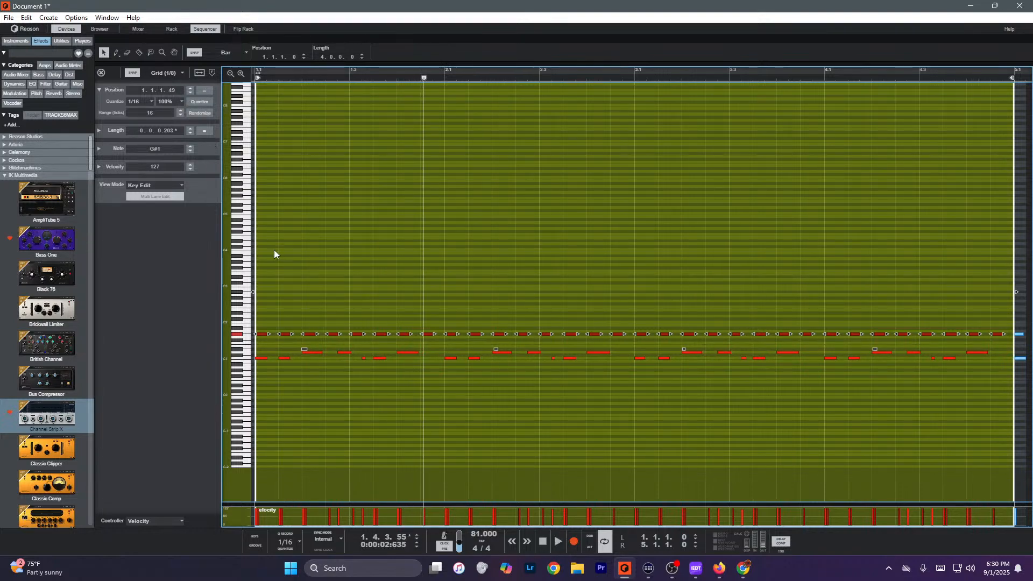
- Move the selected G#1 notes to a new lane on the Battery 4 1 track and play the arrangement
{"action": "right_click", "coordinate": [332, 337]}
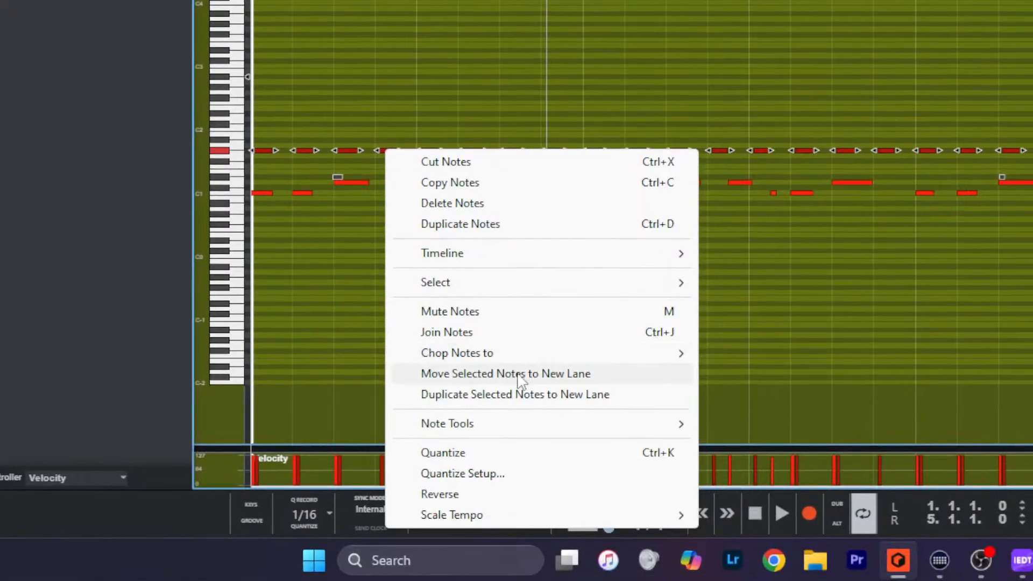
{"action": "left_click", "coordinate": [517, 380]}
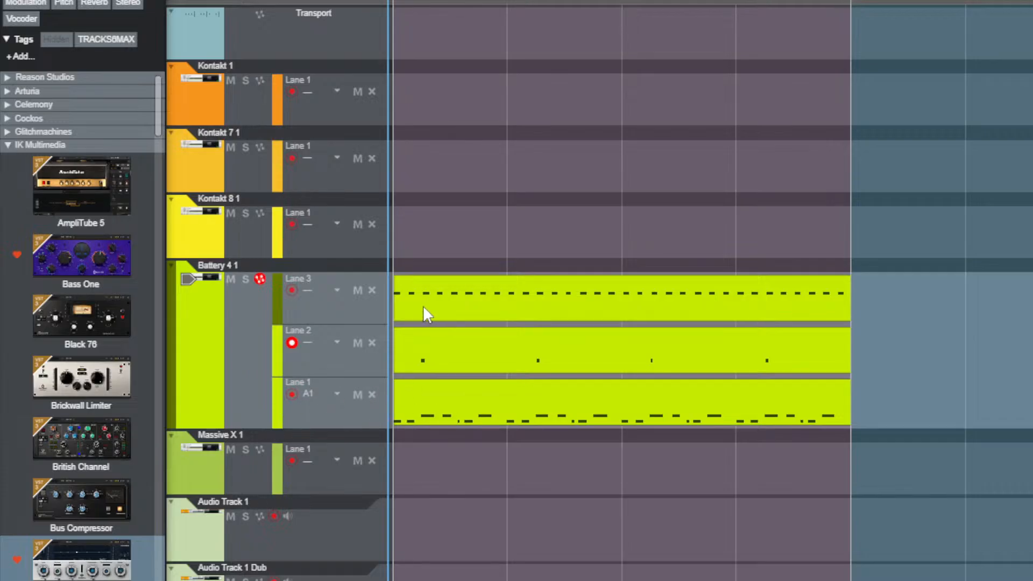
{"action": "key", "text": "space"}
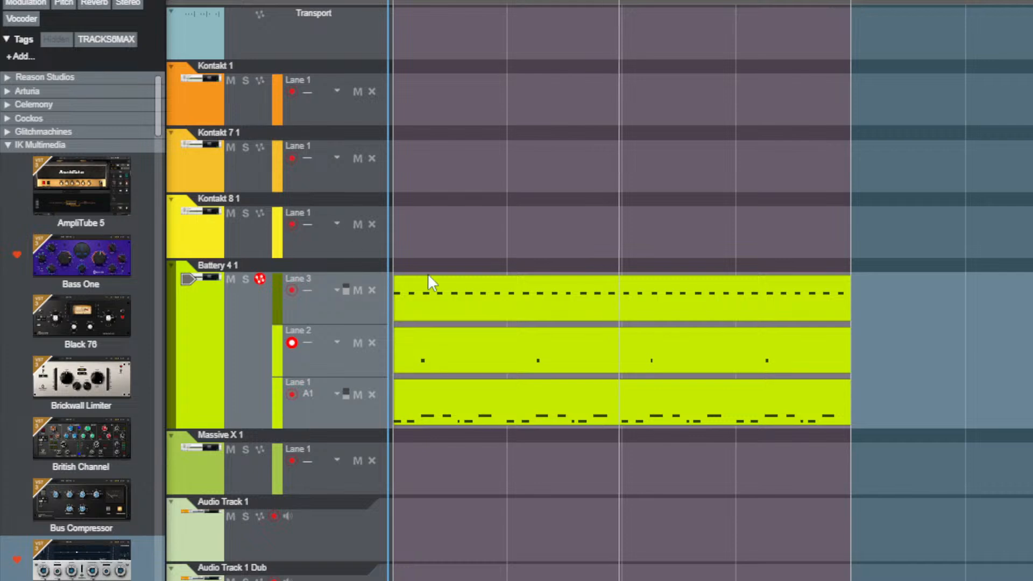
- Select the Kontakt 7 1 track, open its Kontakt 7 instrument from the rack and dismiss the update and subscription notices
{"action": "left_click", "coordinate": [278, 85]}
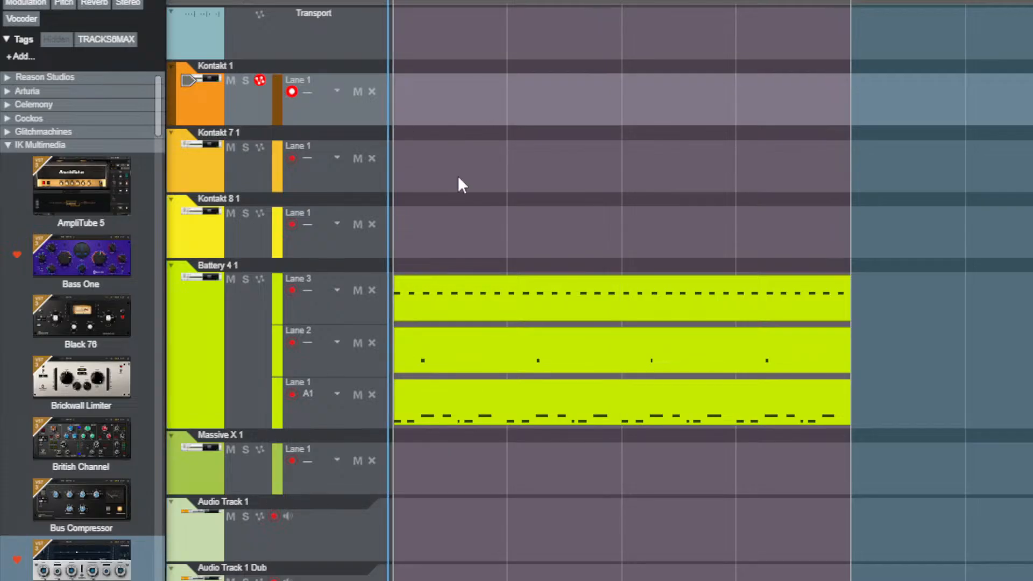
{"action": "left_click", "coordinate": [294, 166]}
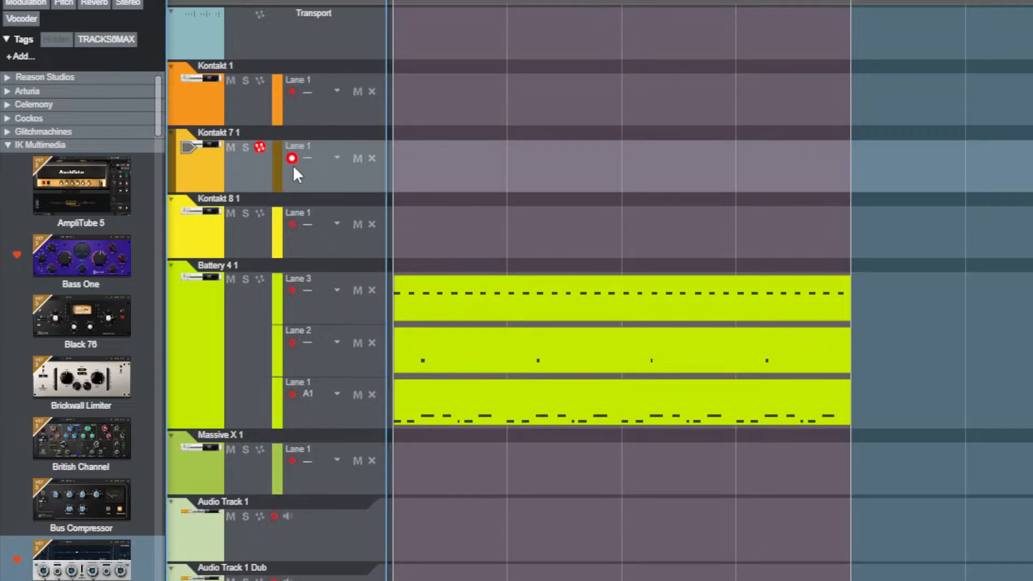
{"action": "key", "text": "F6"}
{"action": "scroll", "coordinate": [332, 170], "scroll_direction": "up", "scroll_amount": 3}
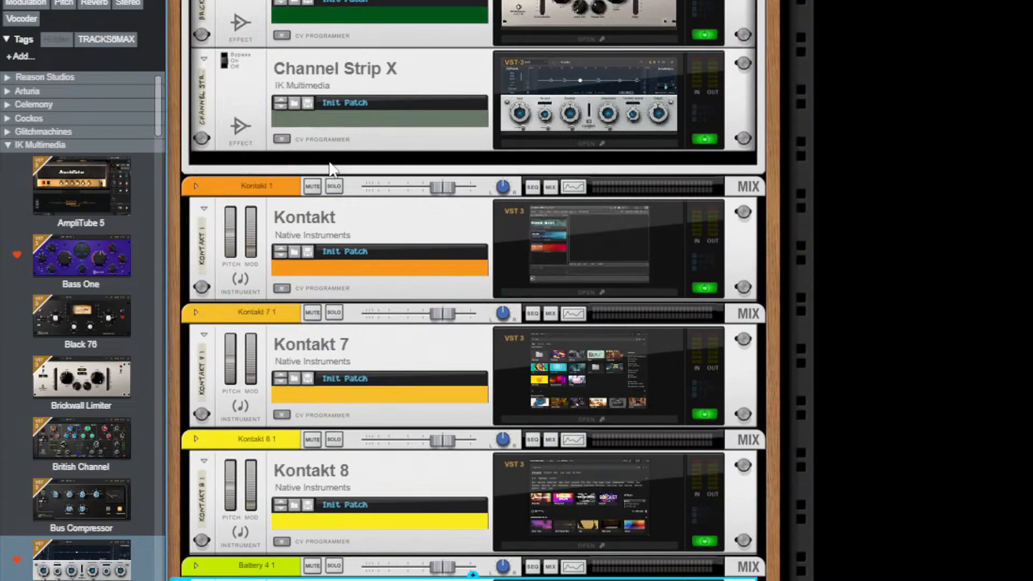
{"action": "left_click", "coordinate": [579, 355]}
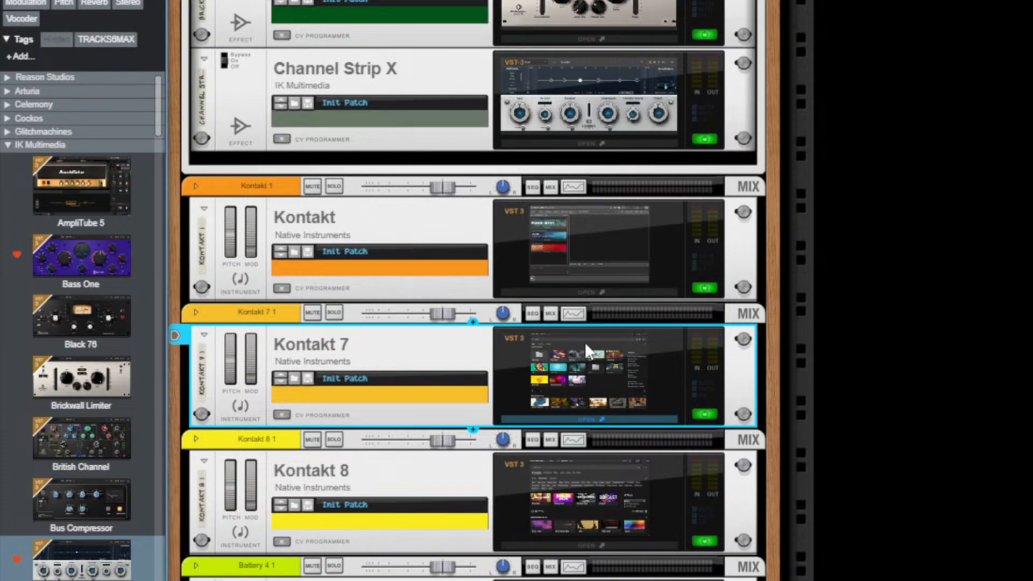
{"action": "double_click", "coordinate": [585, 342]}
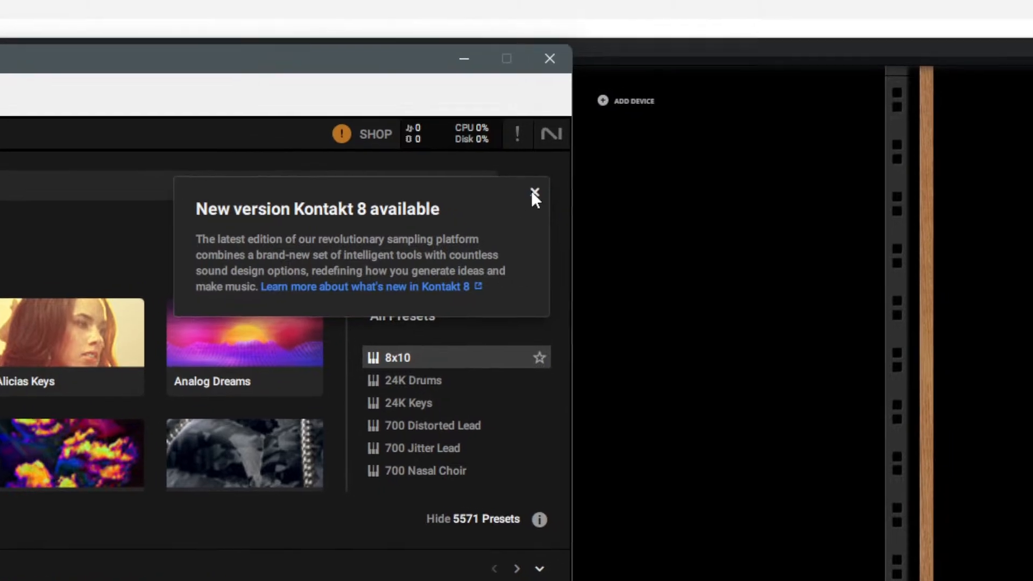
{"action": "left_click", "coordinate": [536, 194]}
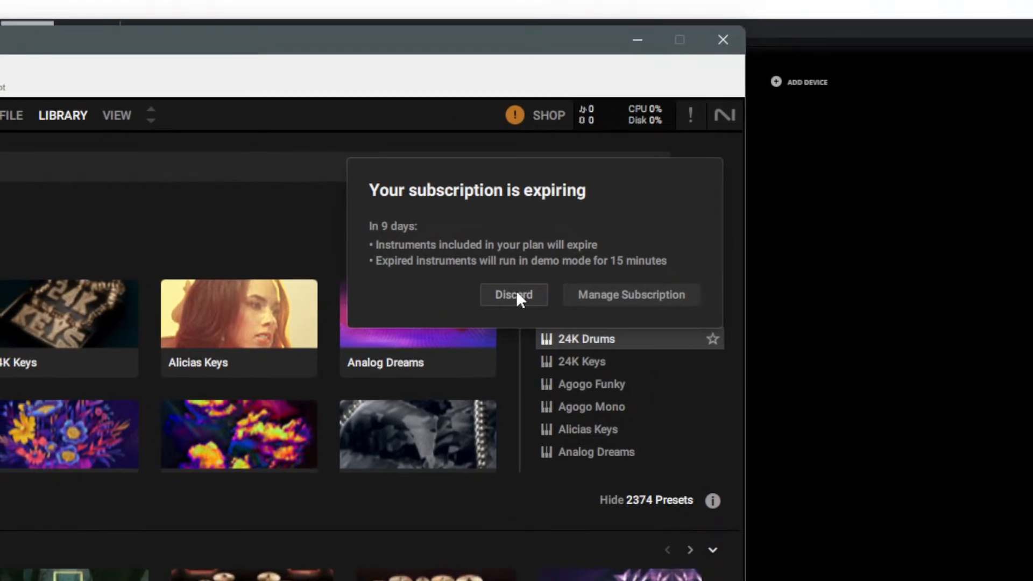
{"action": "left_click", "coordinate": [517, 295]}
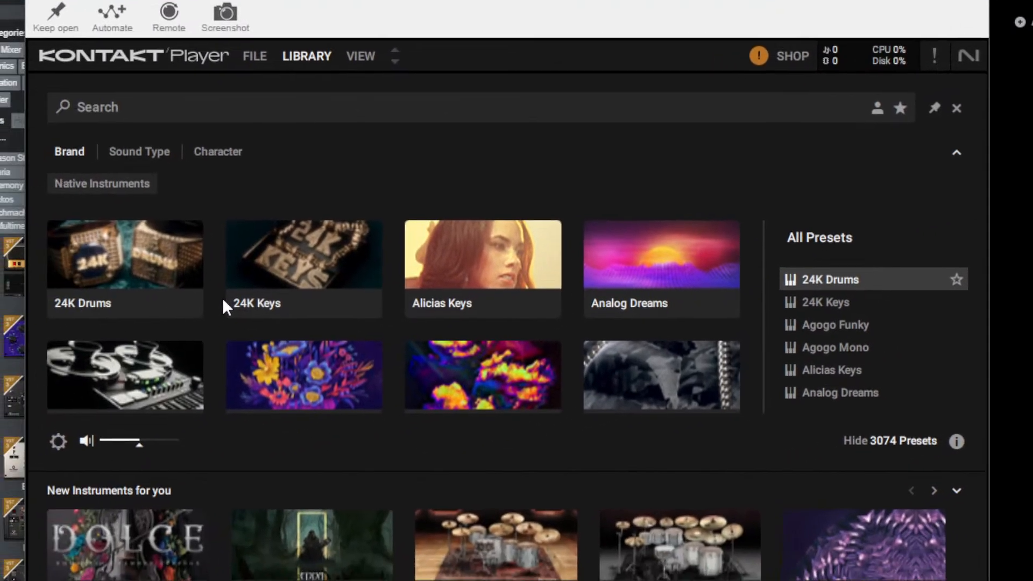
- Choose the Electric Keys - Diamond instrument in the Kontakt library
{"action": "scroll", "coordinate": [318, 363], "scroll_direction": "down", "scroll_amount": 3}
{"action": "scroll", "coordinate": [300, 336], "scroll_direction": "down", "scroll_amount": 2}
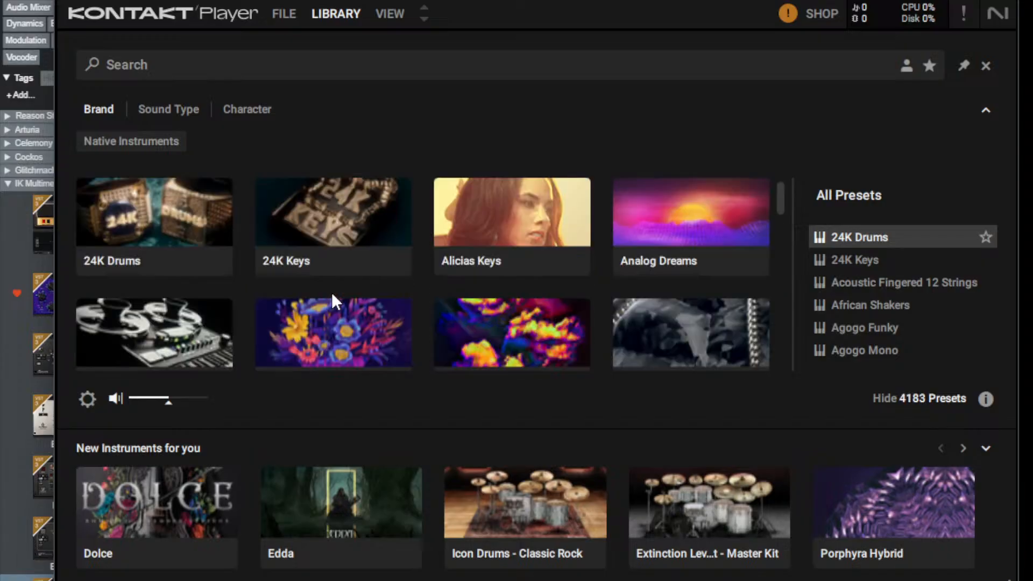
{"action": "scroll", "coordinate": [332, 295], "scroll_direction": "down", "scroll_amount": 7}
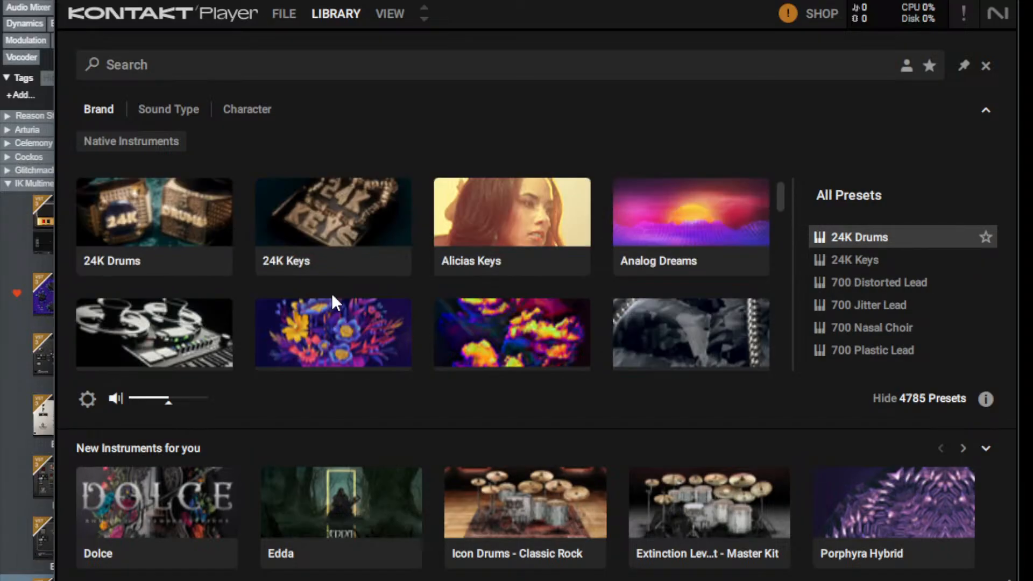
{"action": "scroll", "coordinate": [332, 293], "scroll_direction": "down", "scroll_amount": 5}
{"action": "scroll", "coordinate": [331, 293], "scroll_direction": "down", "scroll_amount": 3}
{"action": "scroll", "coordinate": [332, 293], "scroll_direction": "down", "scroll_amount": 3}
{"action": "scroll", "coordinate": [332, 293], "scroll_direction": "up", "scroll_amount": 11}
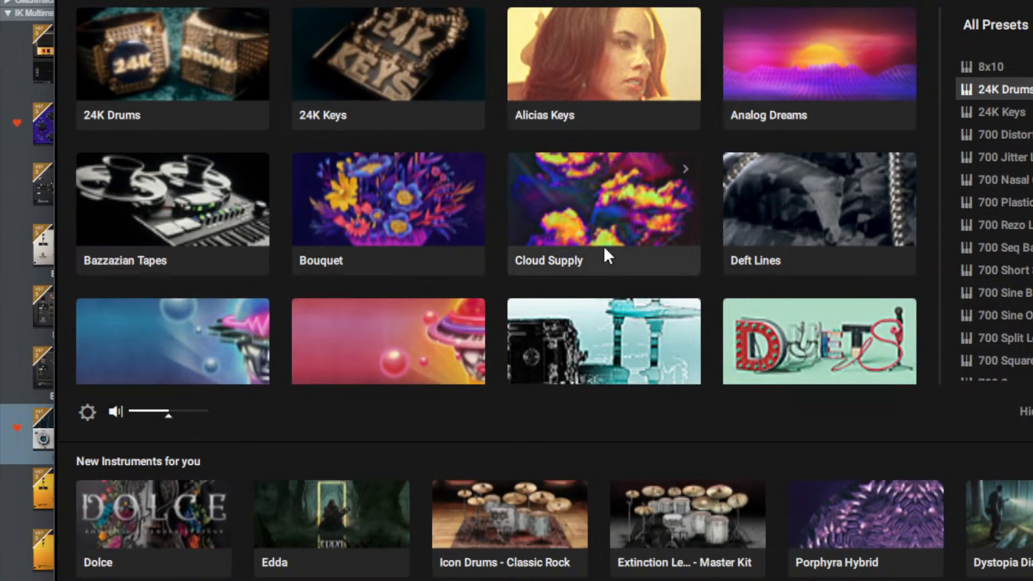
{"action": "scroll", "coordinate": [262, 131], "scroll_direction": "down", "scroll_amount": 3}
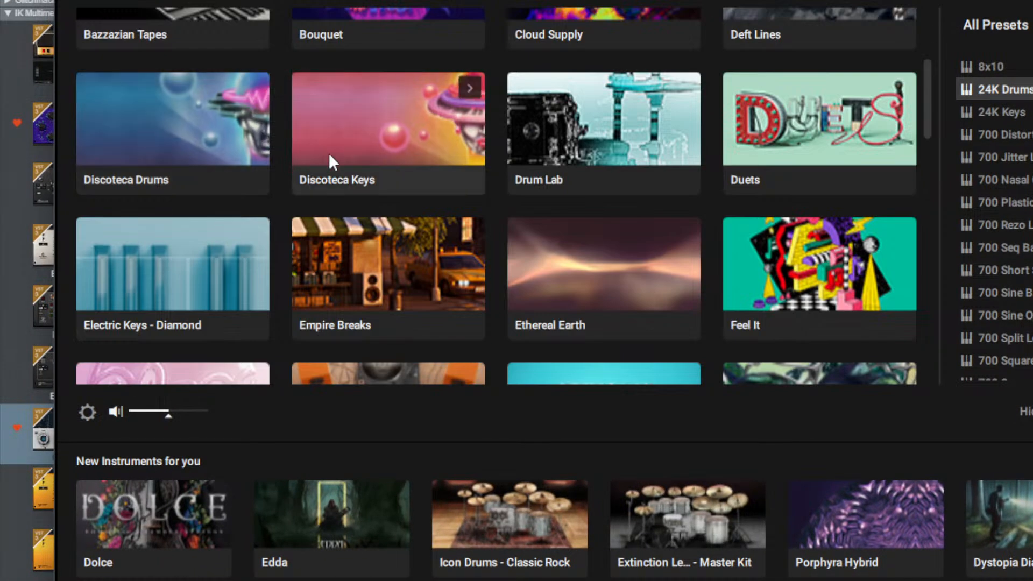
{"action": "scroll", "coordinate": [325, 160], "scroll_direction": "down", "scroll_amount": 3}
{"action": "scroll", "coordinate": [472, 199], "scroll_direction": "up", "scroll_amount": 3}
{"action": "scroll", "coordinate": [473, 207], "scroll_direction": "down", "scroll_amount": 3}
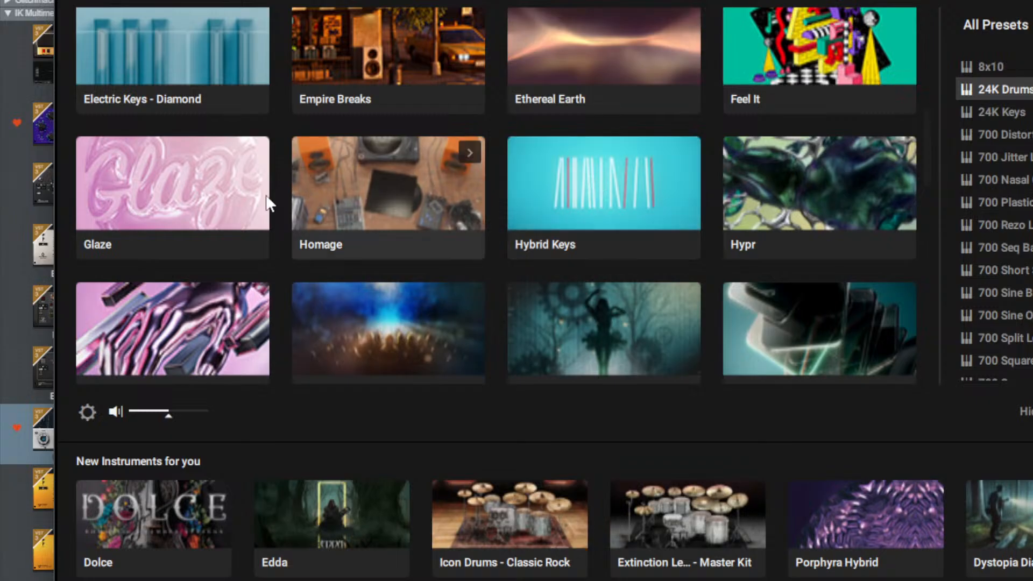
{"action": "left_click", "coordinate": [186, 45]}
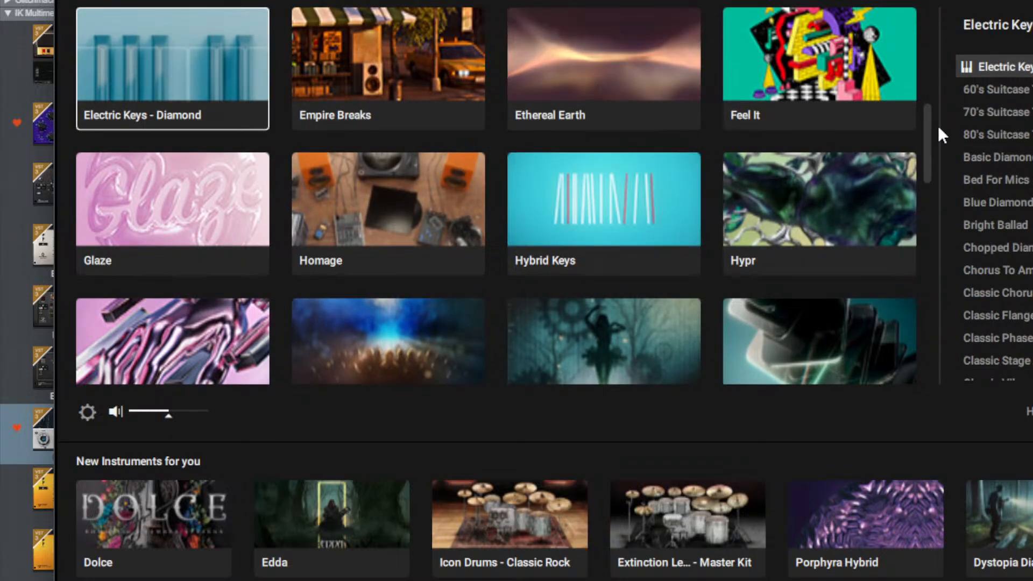
- Try to load the 70's Suitcase Tremolo preset of Electric Keys - Diamond and dismiss the resulting notice
{"action": "left_click", "coordinate": [1018, 118]}
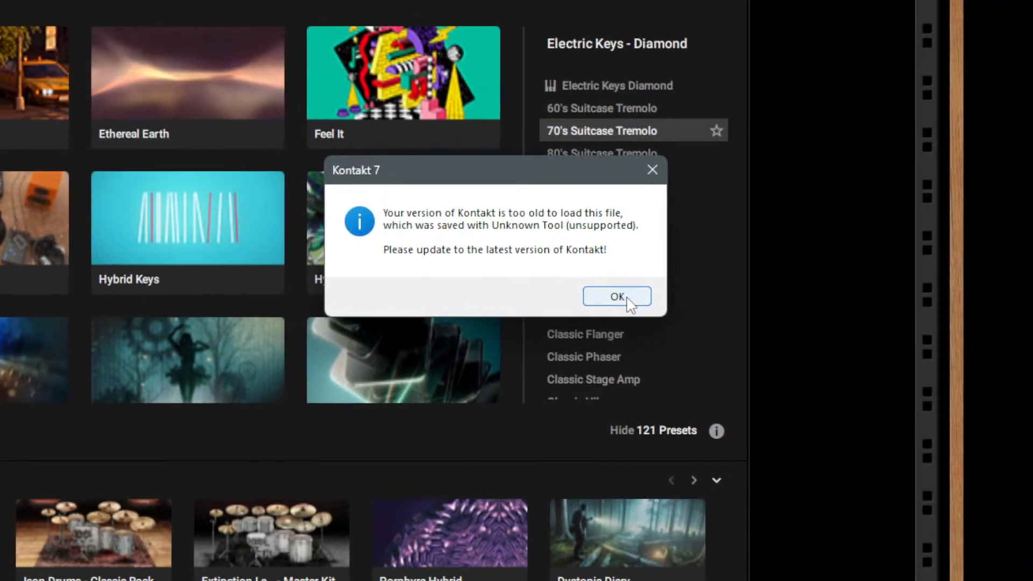
{"action": "left_click", "coordinate": [1025, 278]}
- Load the Alicias Keys instrument from the Kontakt library and show the sequencer
{"action": "scroll", "coordinate": [138, 140], "scroll_direction": "up", "scroll_amount": 5}
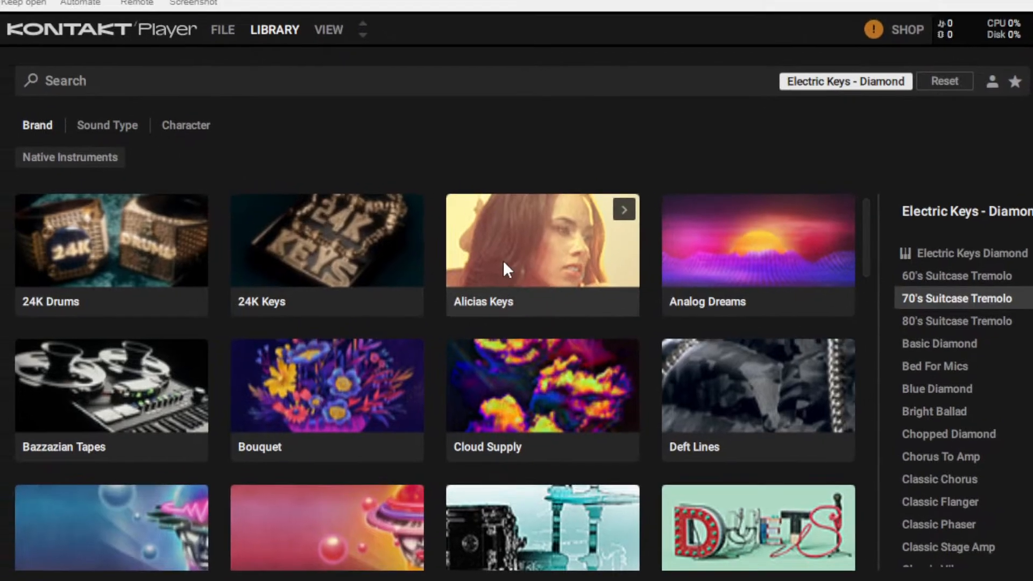
{"action": "left_click", "coordinate": [85, 128]}
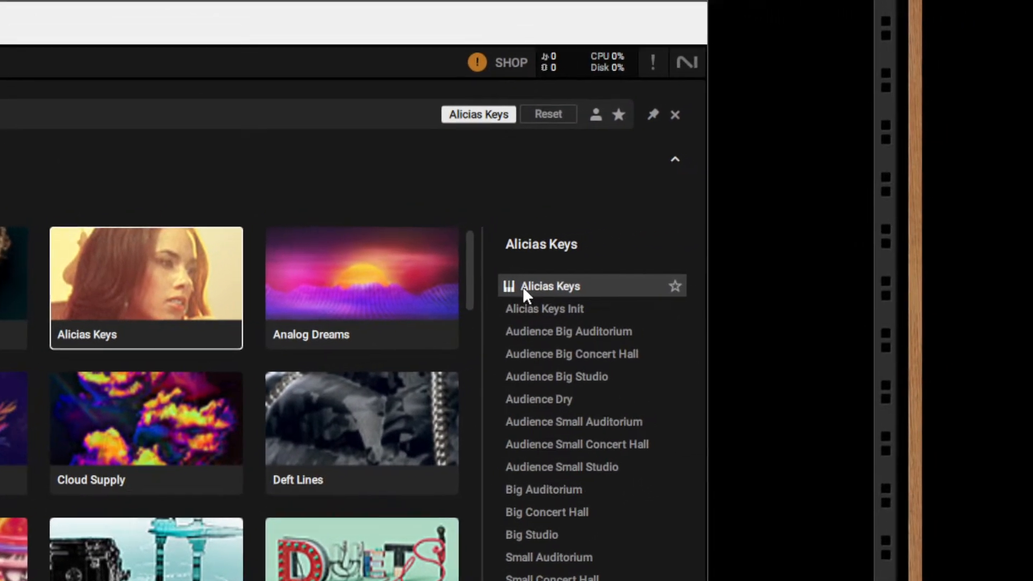
{"action": "double_click", "coordinate": [520, 293]}
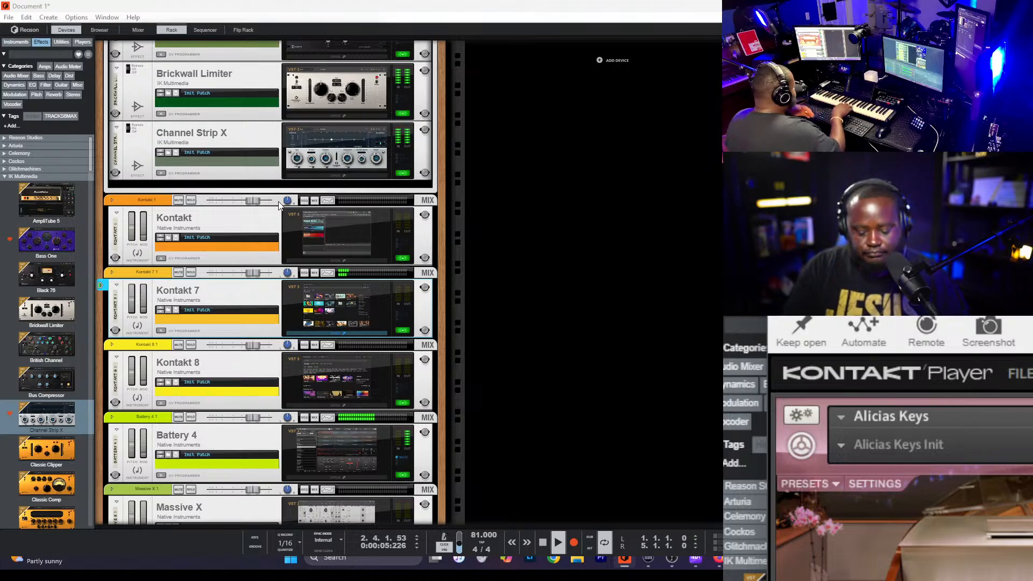
{"action": "key", "text": "F7"}
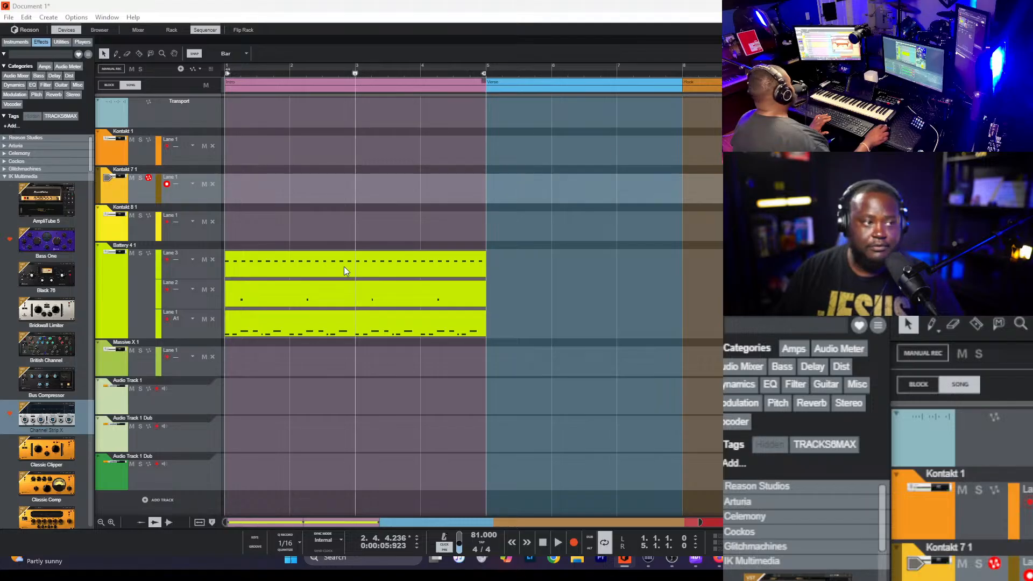
{"action": "left_click", "coordinate": [376, 357]}
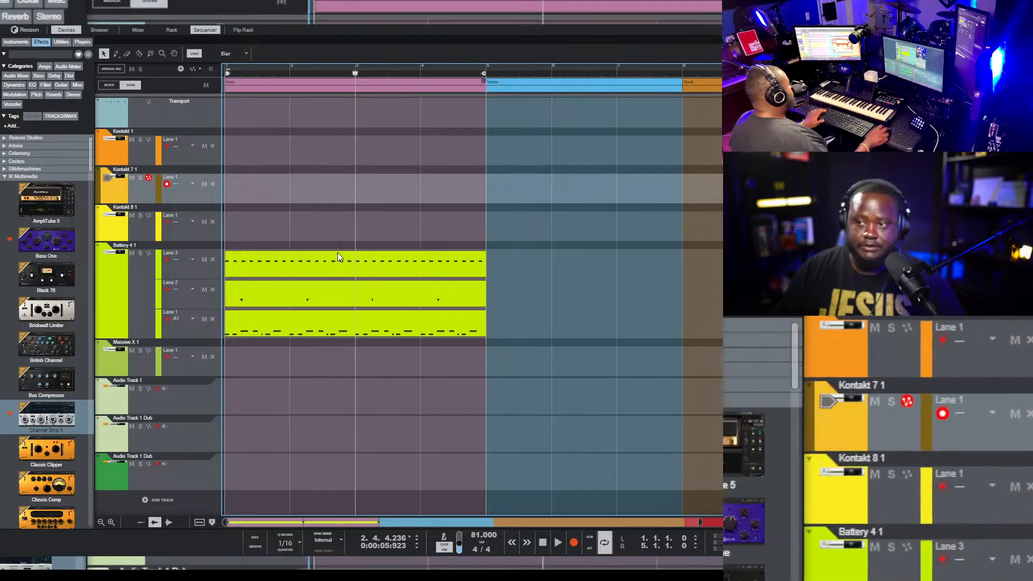
{"action": "left_click", "coordinate": [210, 198]}
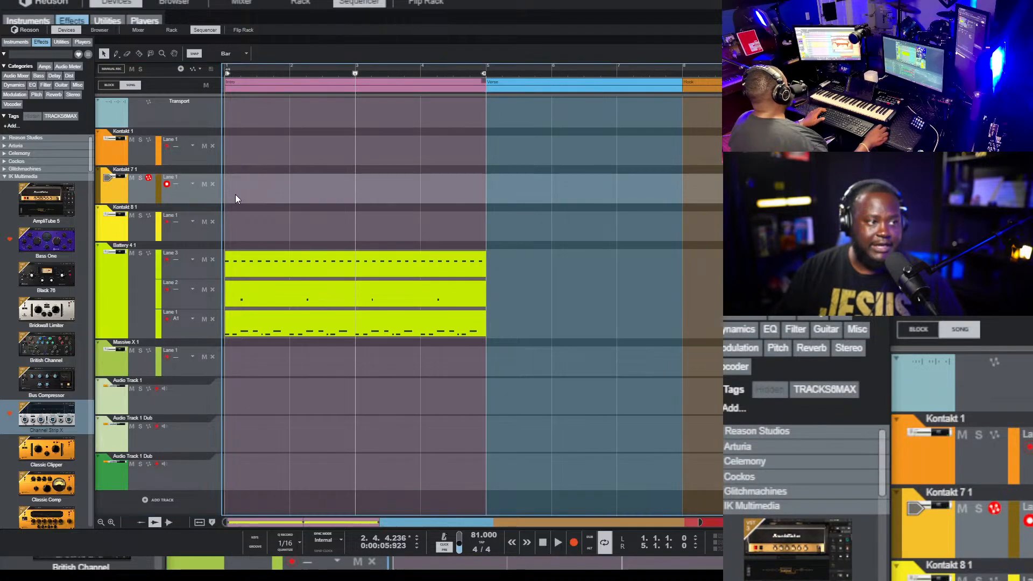
{"action": "left_click_drag", "start_coordinate": [235, 198], "coordinate": [468, 186]}
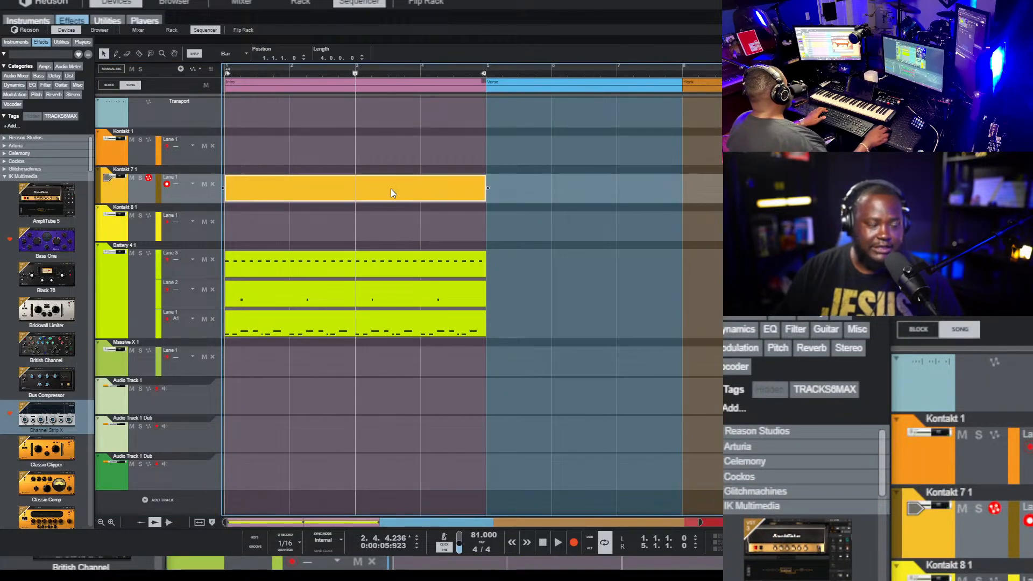
{"action": "key", "text": "space"}
{"action": "key", "text": "space"}
{"action": "key", "text": "KP_0"}
{"action": "key", "text": "KP_0"}
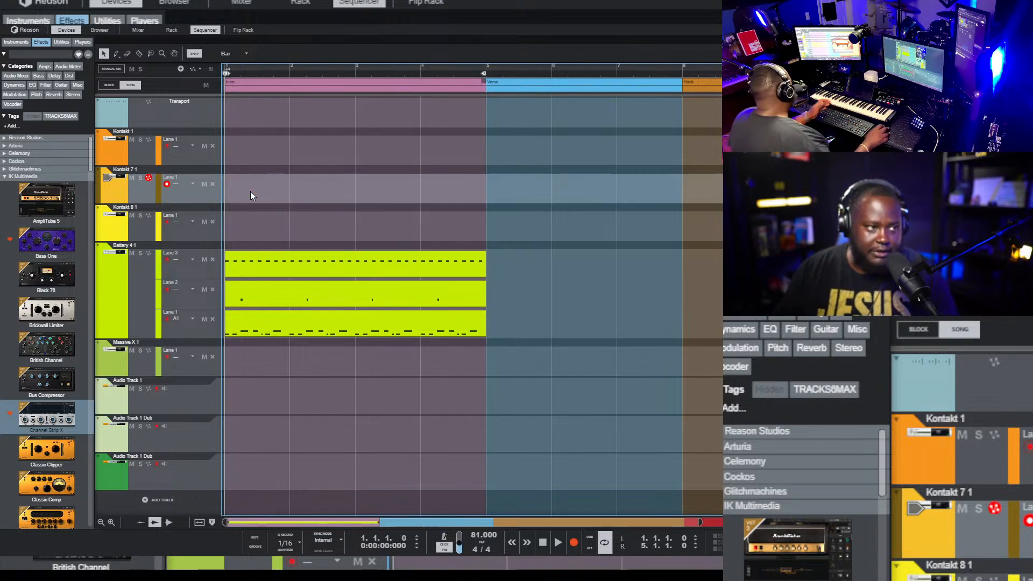
- Draw a four-bar clip starting at bar 1 on the Kontakt 7 1 track and open it for note editing
{"action": "left_click_drag", "start_coordinate": [235, 194], "coordinate": [481, 192]}
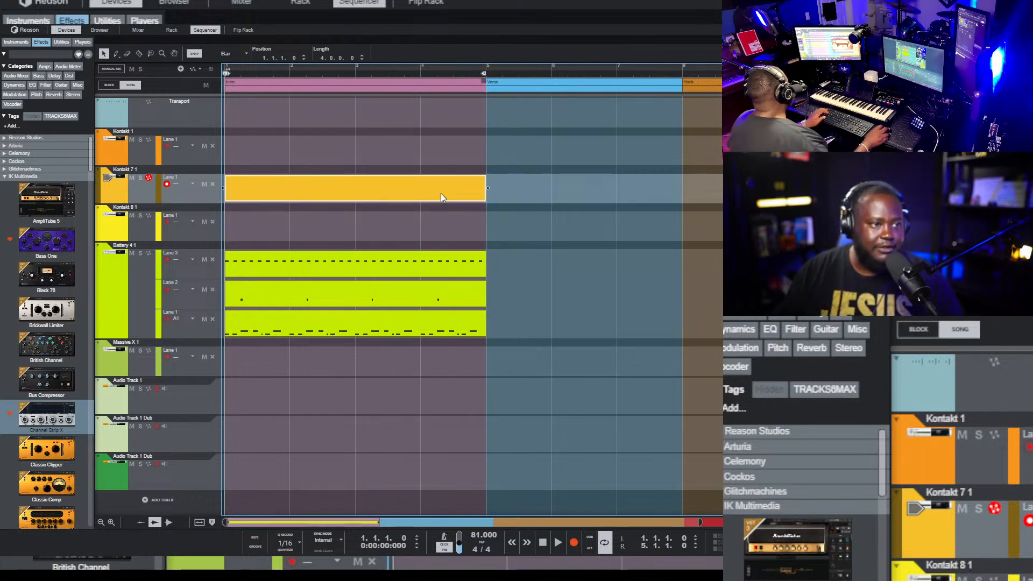
{"action": "double_click", "coordinate": [441, 193]}
{"action": "key", "text": "space"}
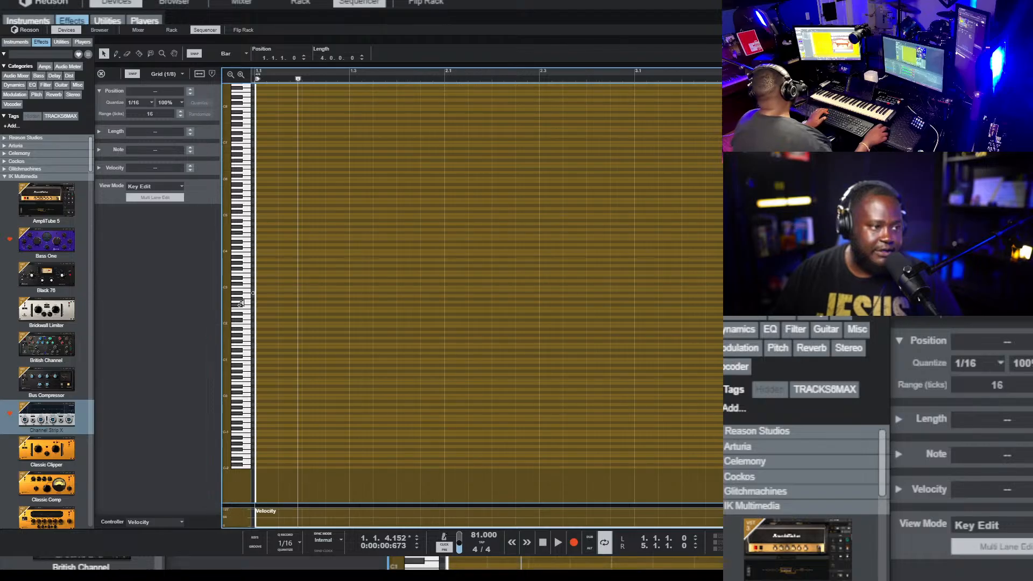
- Draw an F2, A2, C3, E3 chord with length 0.2.0.0 at the clip start, audition it and duplicate it directly after
{"action": "left_click", "coordinate": [263, 306]}
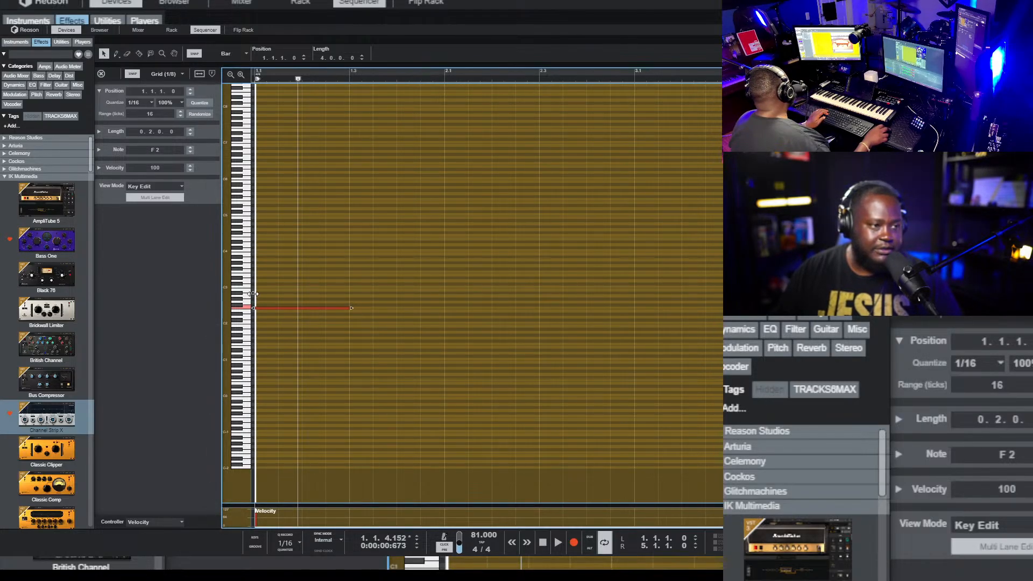
{"action": "left_click_drag", "start_coordinate": [261, 295], "coordinate": [322, 294]}
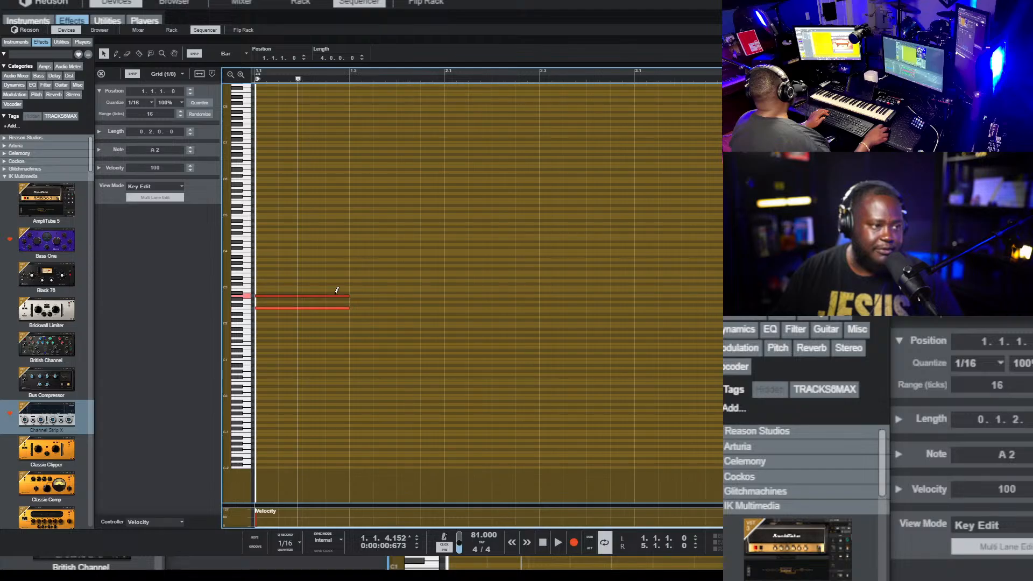
{"action": "left_click_drag", "start_coordinate": [256, 286], "coordinate": [328, 274]}
{"action": "key", "text": "space"}
{"action": "left_click_drag", "start_coordinate": [374, 342], "coordinate": [260, 243]}
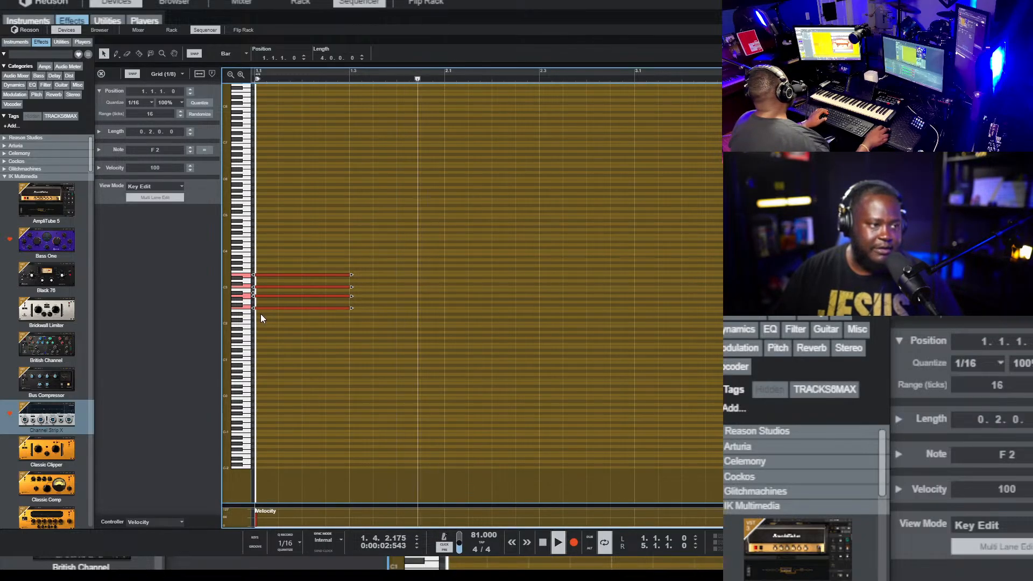
{"action": "key", "text": "ctrl+d"}
{"action": "key", "text": "Down"}
{"action": "key", "text": "Down"}
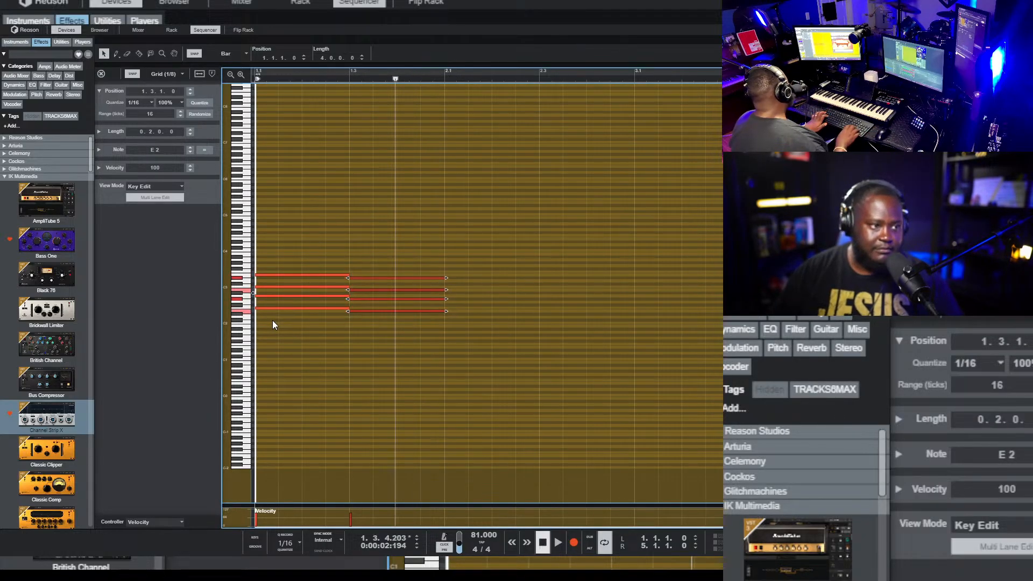
{"action": "key", "text": "Down"}
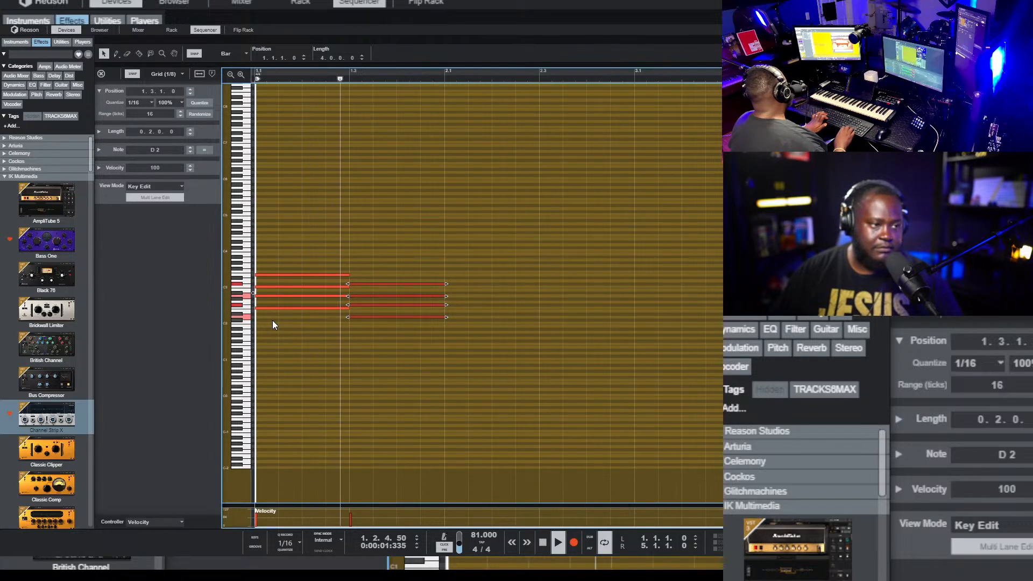
{"action": "key", "text": "Up"}
{"action": "key", "text": "Up"}
{"action": "key", "text": "Up"}
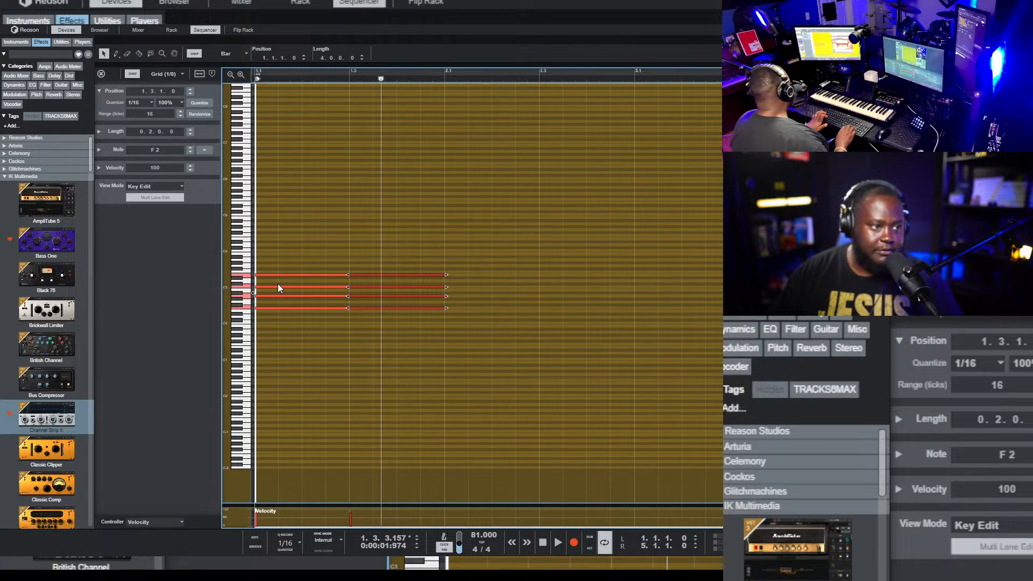
- Shorten the duplicated chord to 0.0.2.0 and move it to position 1.4.1.0, auditioning the timing
{"action": "left_click_drag", "start_coordinate": [447, 276], "coordinate": [376, 299]}
{"action": "key", "text": "KP_0"}
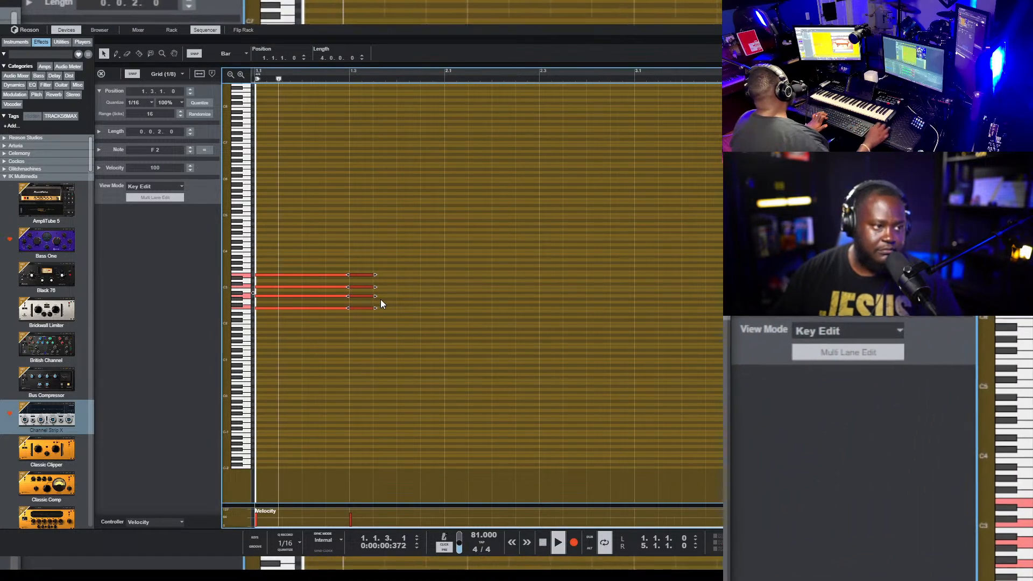
{"action": "key", "text": "space"}
{"action": "key", "text": "ctrl+Right"}
{"action": "key", "text": "space"}
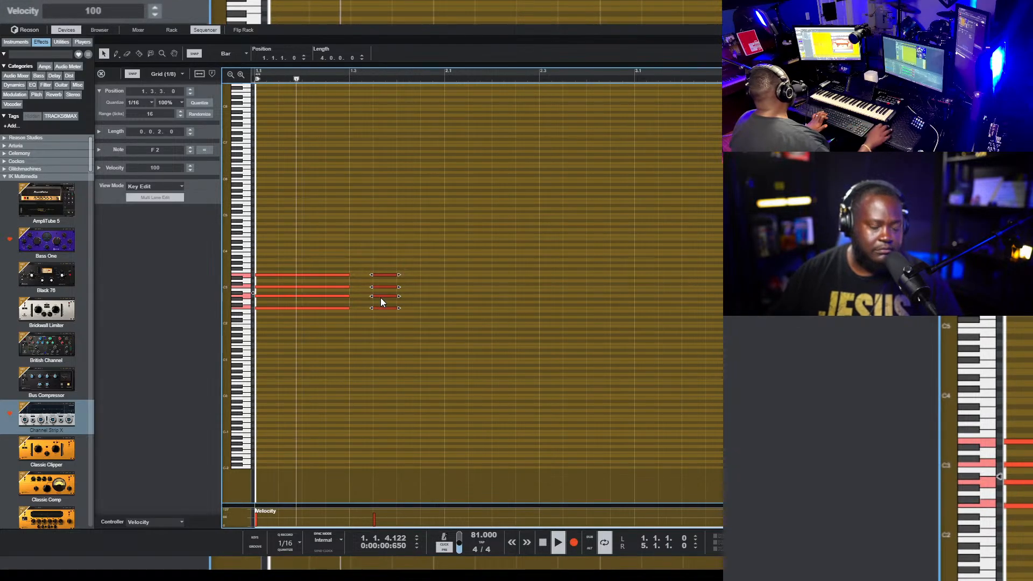
{"action": "key", "text": "space"}
{"action": "key", "text": "ctrl+Right"}
{"action": "key", "text": "space"}
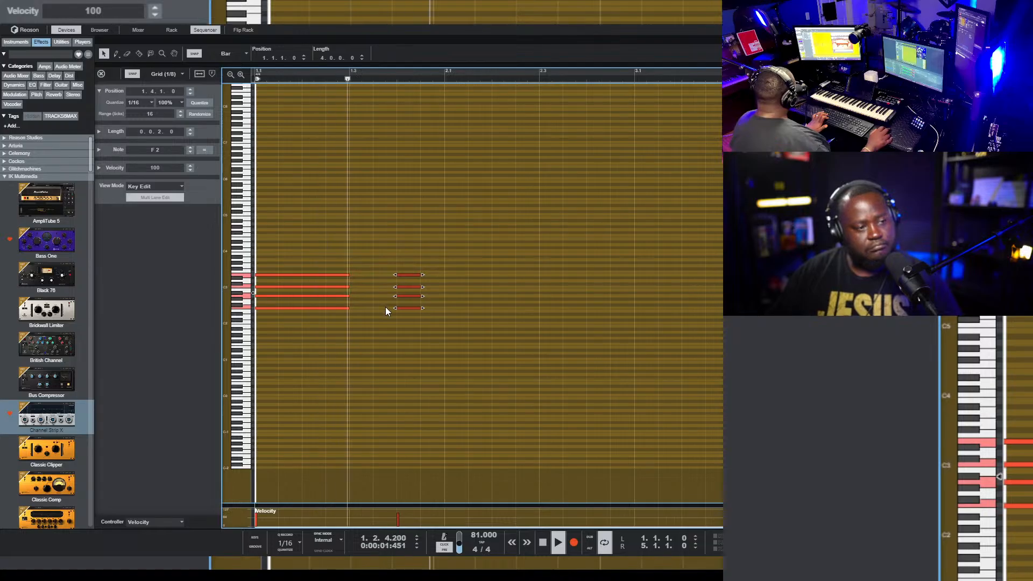
- Draw C2, D2 and G2 notes with length 0.2.2.0 at position 1.4.3.0
{"action": "left_click", "coordinate": [415, 327]}
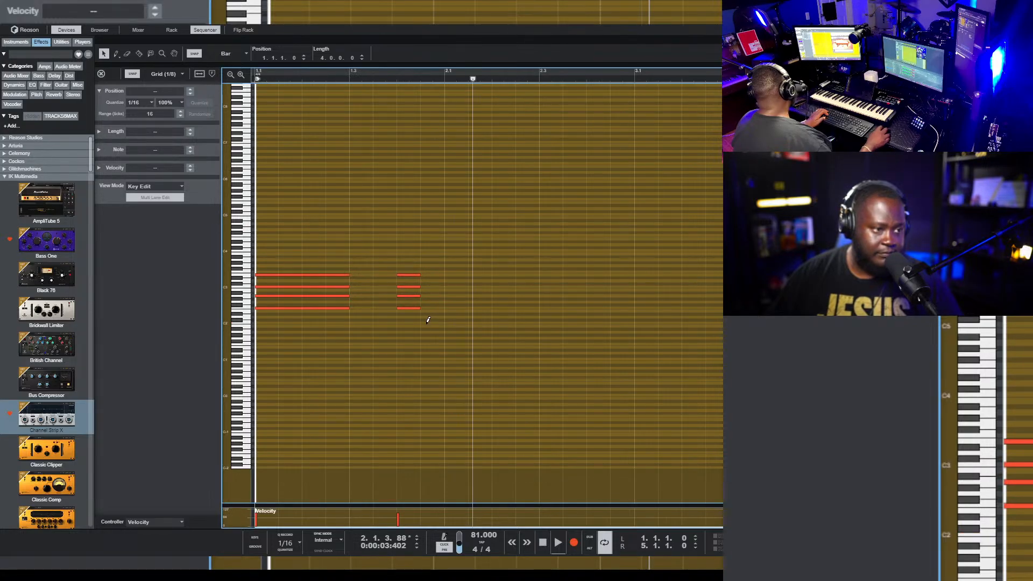
{"action": "left_click_drag", "start_coordinate": [425, 323], "coordinate": [443, 322]}
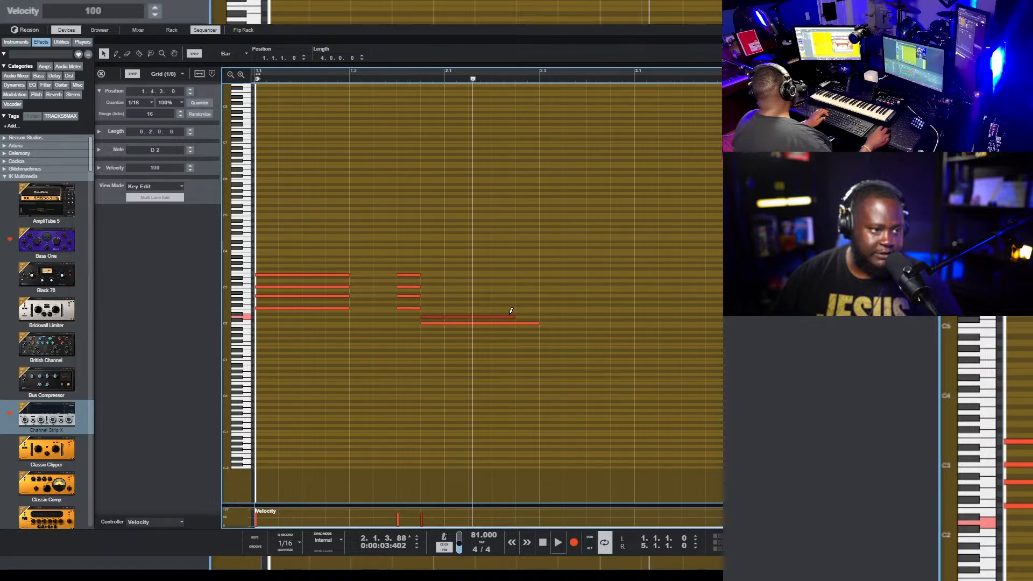
{"action": "left_click", "coordinate": [433, 302]}
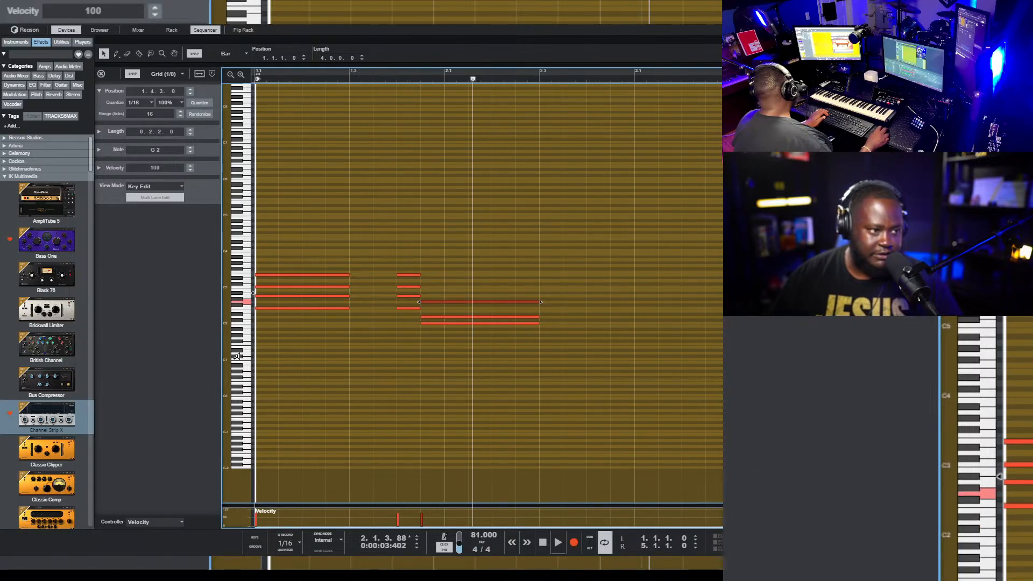
- Add a fourth note with length 0.2.2.0 at 1.4.3.0, transpose it to C3 and audition the chord
{"action": "left_click", "coordinate": [423, 355]}
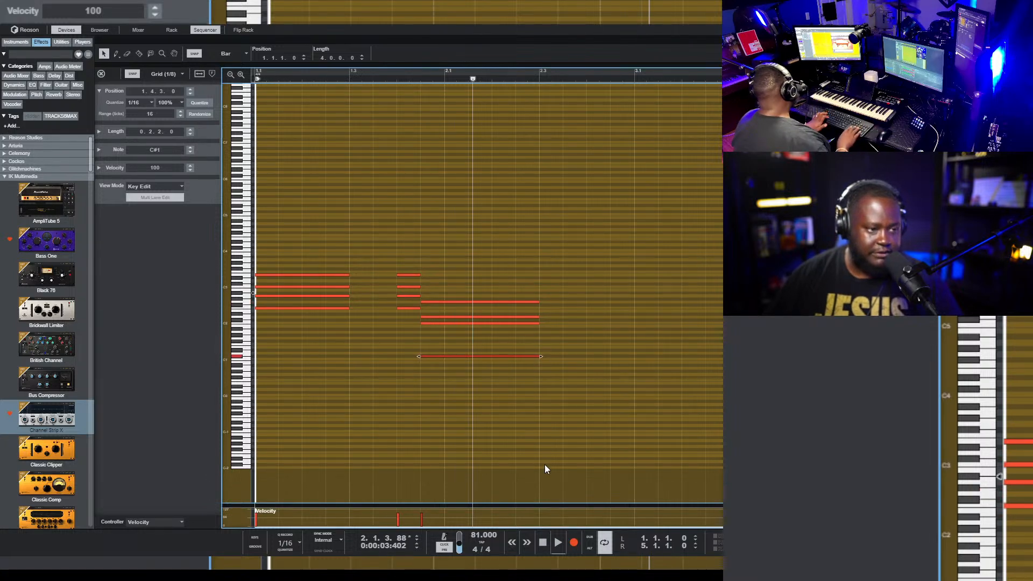
{"action": "key", "text": "Down"}
{"action": "key", "text": "space"}
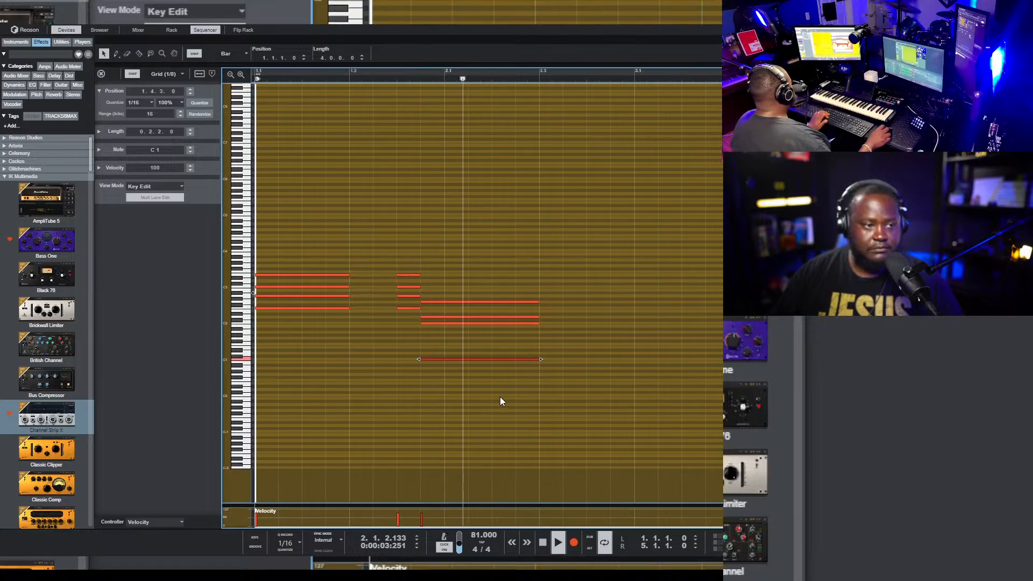
{"action": "key", "text": "shift+Up"}
{"action": "key", "text": "shift+Up"}
{"action": "key", "text": "space"}
{"action": "left_click", "coordinate": [471, 355]}
- Set the velocity of all notes in the clip to 79
{"action": "scroll", "coordinate": [470, 355], "scroll_direction": "down", "scroll_amount": 1}
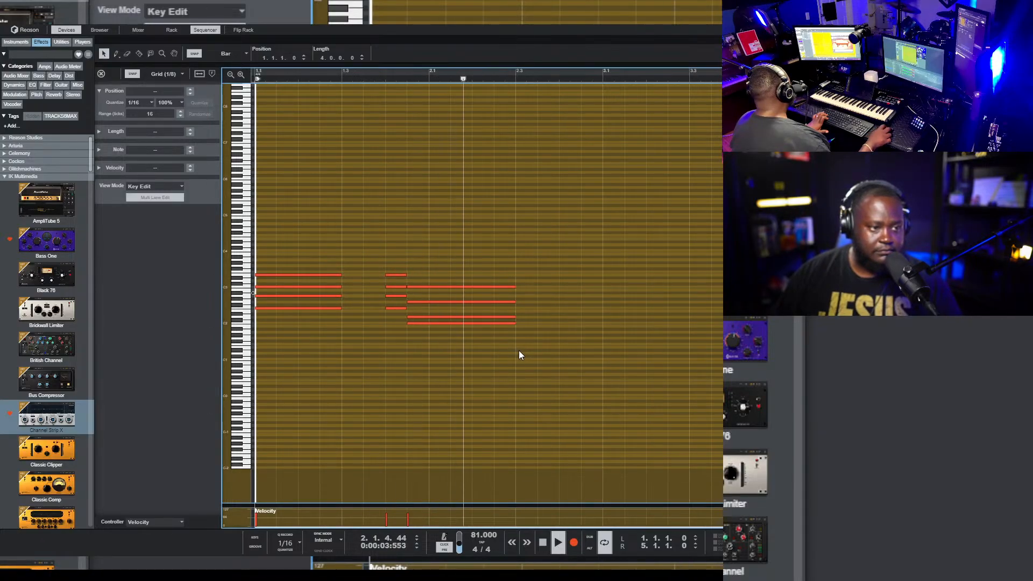
{"action": "key", "text": "ctrl+a"}
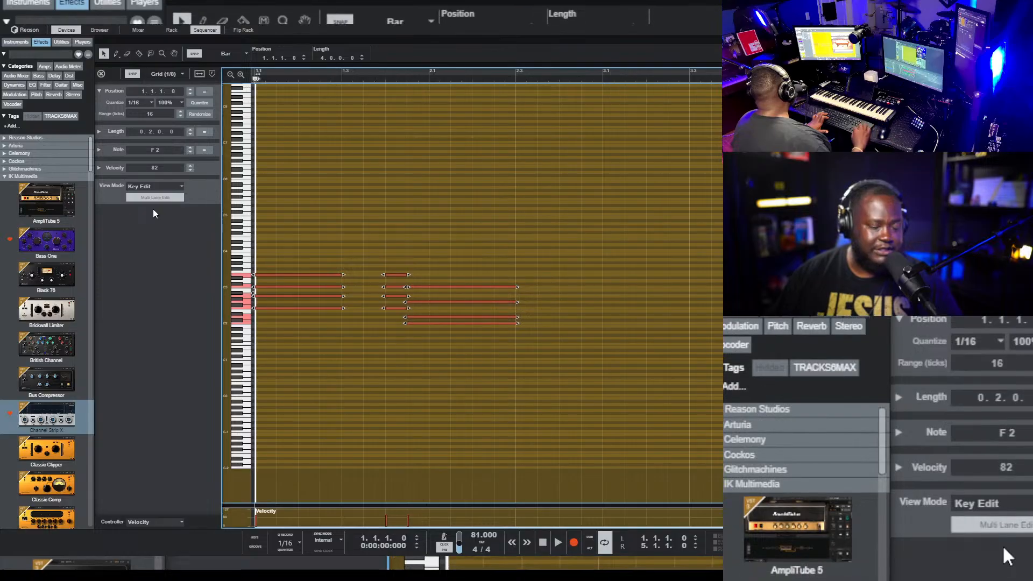
{"action": "scroll", "coordinate": [156, 169], "scroll_direction": "down", "scroll_amount": 3}
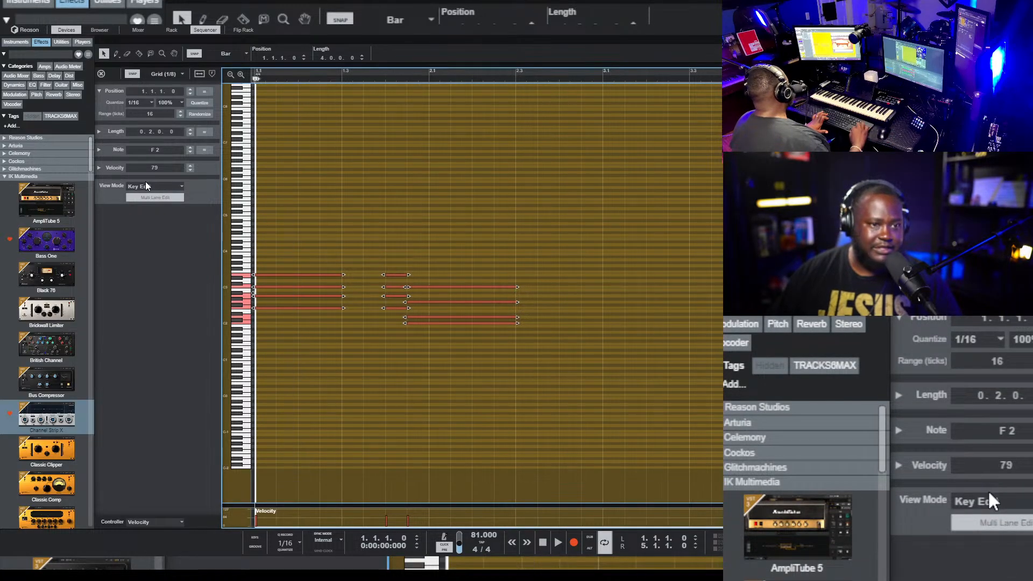
{"action": "left_click", "coordinate": [454, 404]}
- Lower the bottom note of the chord at 1.4.3.0 to A1 and audition it
{"action": "scroll", "coordinate": [453, 401], "scroll_direction": "down", "scroll_amount": 3}
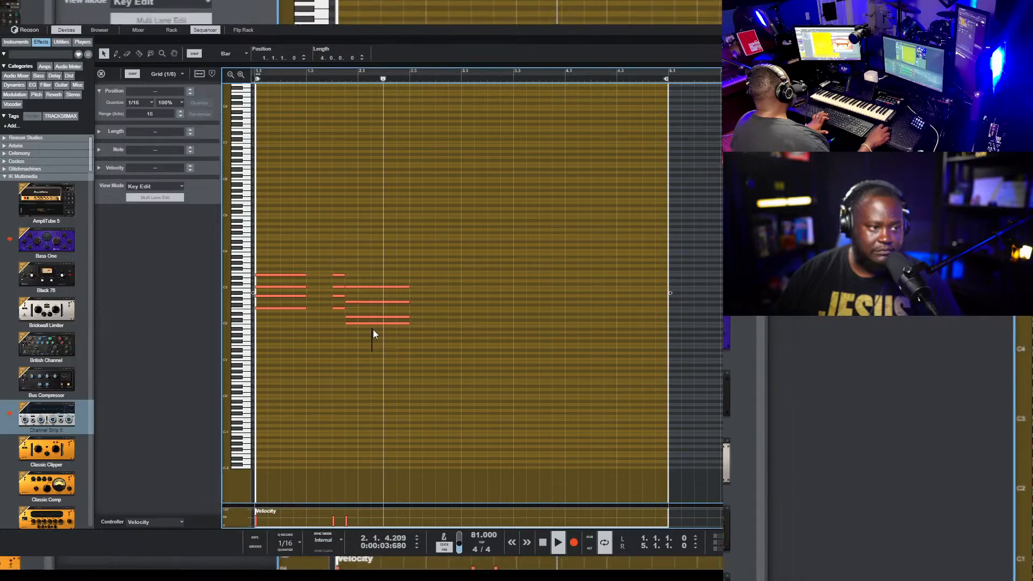
{"action": "left_click", "coordinate": [373, 323]}
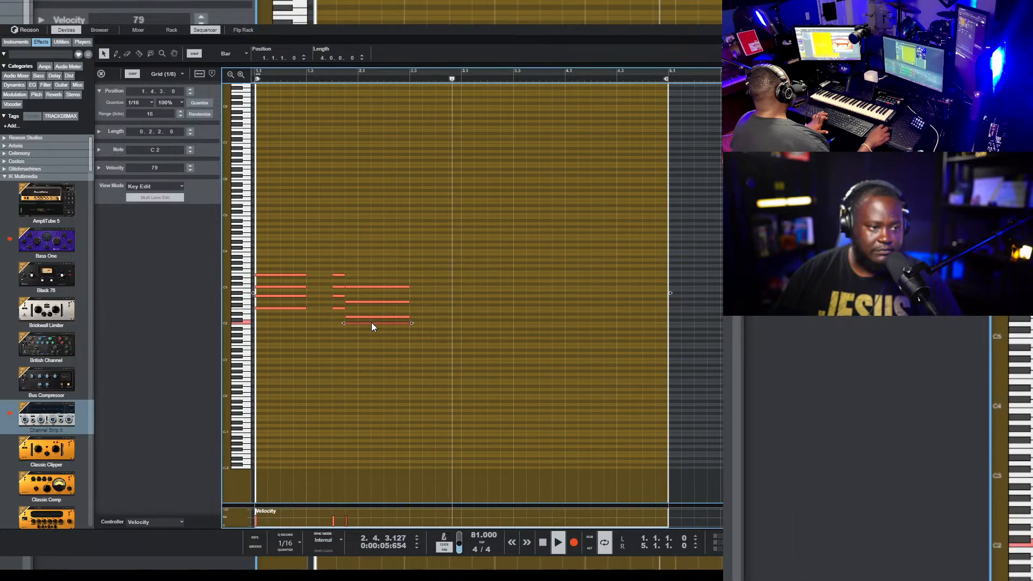
{"action": "key", "text": "space"}
{"action": "key", "text": "space"}
{"action": "key", "text": "Down"}
{"action": "key", "text": "Down"}
{"action": "key", "text": "Down"}
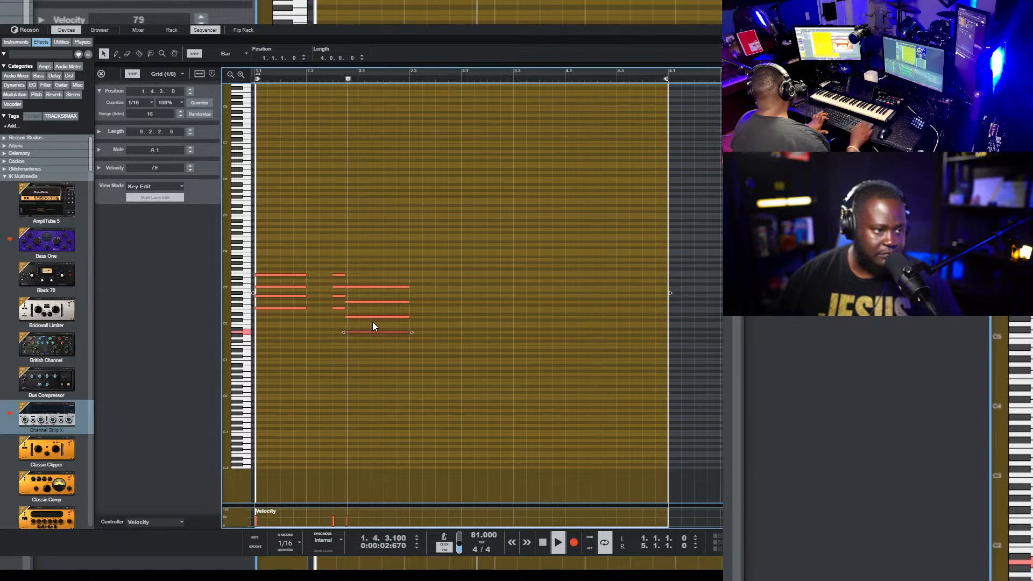
- Duplicate the chord from 1.4.3.0 to position 2.4.1.0 as a short chord with length 0.0.2.0
{"action": "left_click_drag", "start_coordinate": [431, 372], "coordinate": [454, 286]}
{"action": "key", "text": "ctrl+d"}
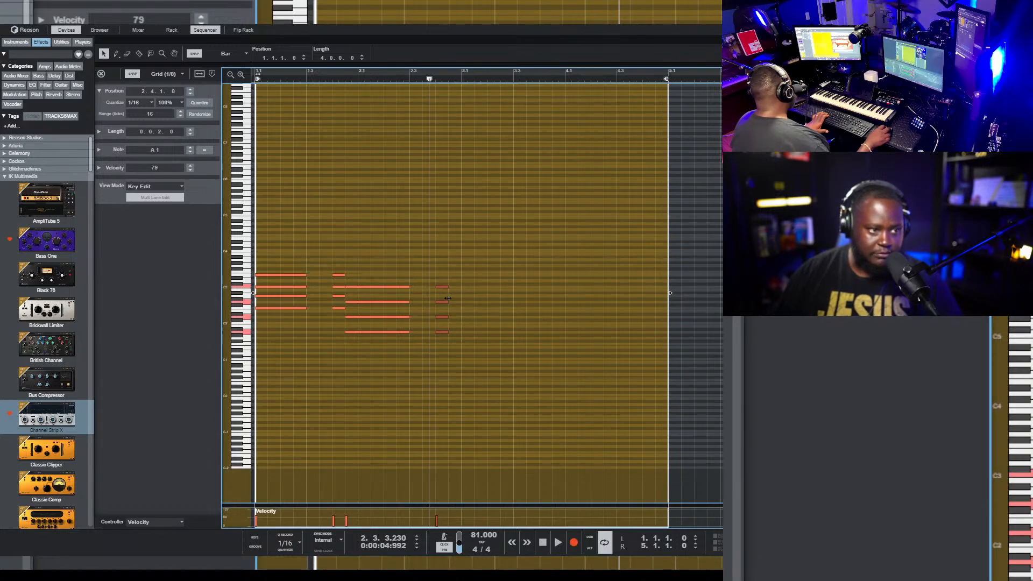
- Place a copy of the short chord at 2.4.3.0 transposed down to G1, audition it and extend it to length 0.2.2.0
{"action": "key", "text": "Down"}
{"action": "key", "text": "Down"}
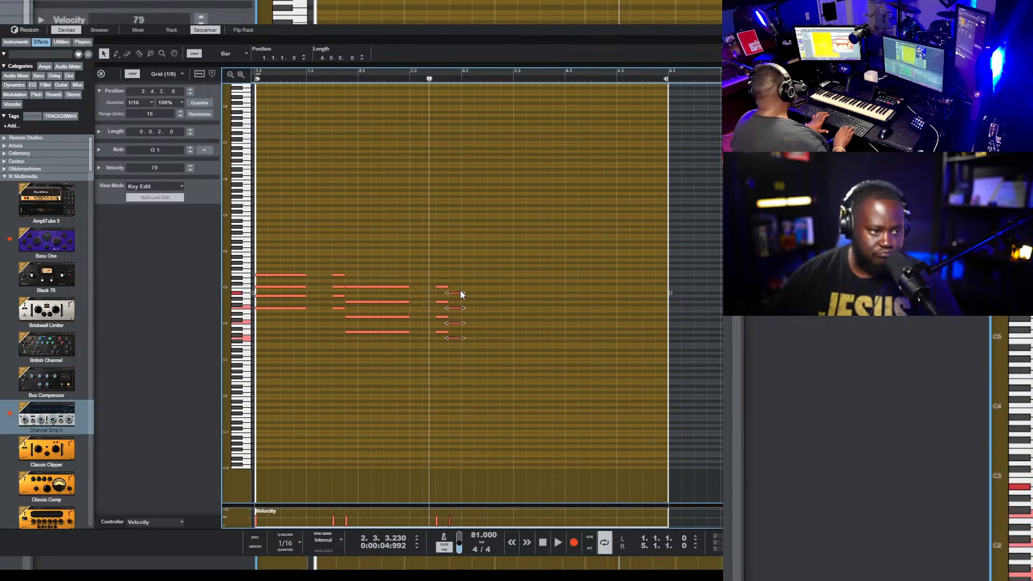
{"action": "key", "text": "space"}
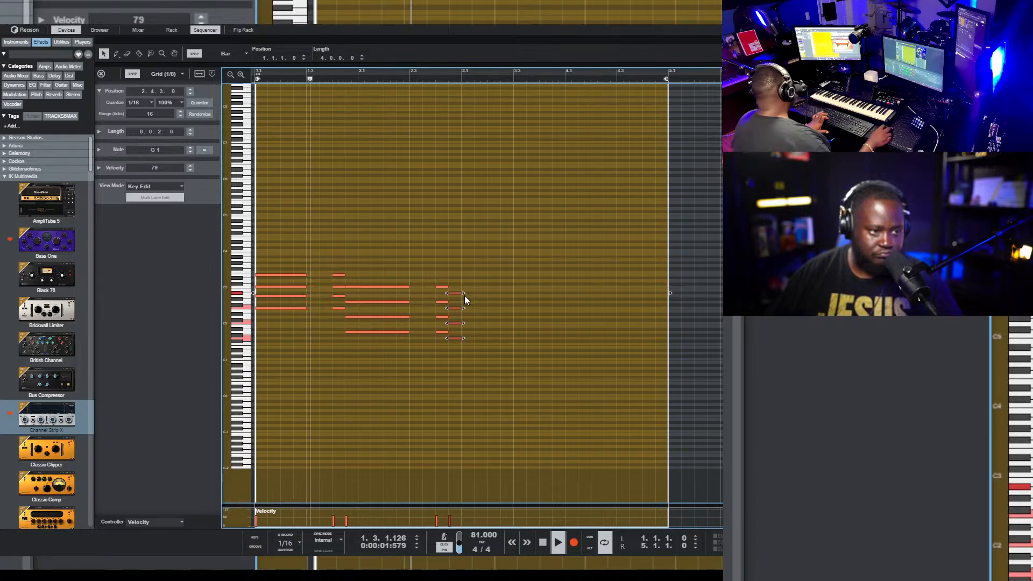
{"action": "left_click_drag", "start_coordinate": [465, 293], "coordinate": [515, 293]}
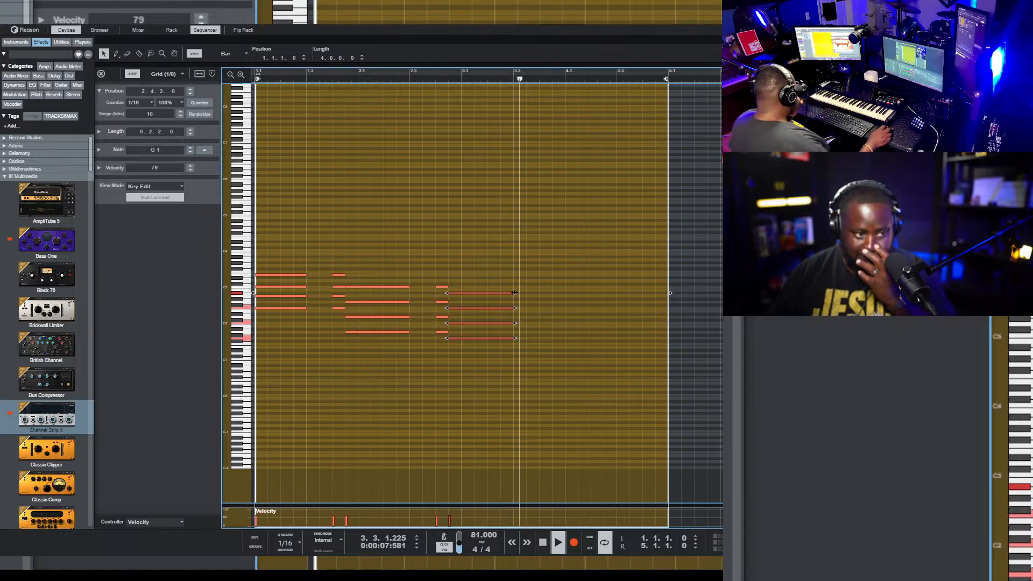
- Set the second-lowest note of the chord at 2.4.3.0 to B1 and the note above it to D2
{"action": "left_click", "coordinate": [465, 338]}
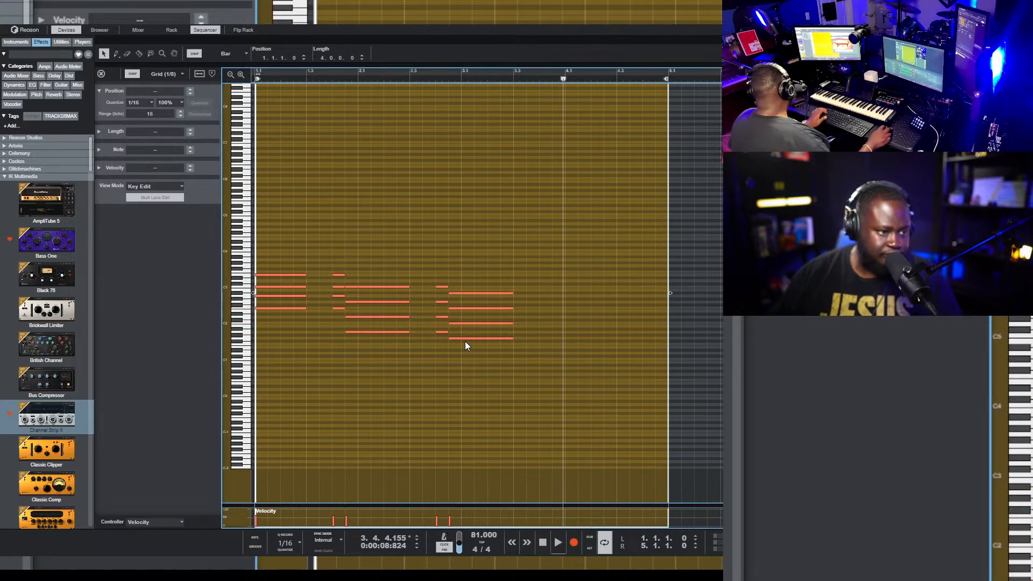
{"action": "left_click_drag", "start_coordinate": [459, 321], "coordinate": [462, 334]}
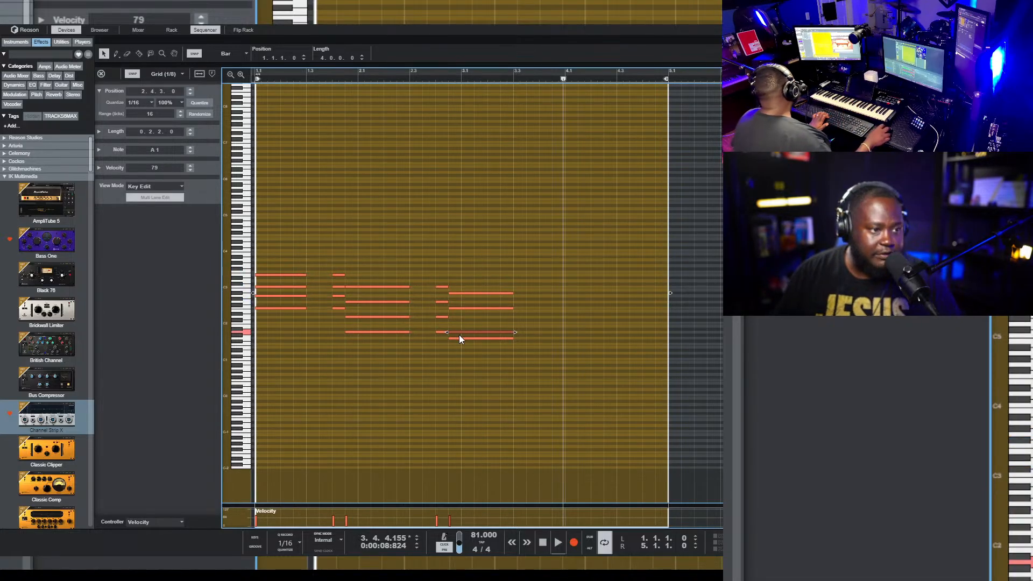
{"action": "key", "text": "Up"}
{"action": "key", "text": "Up"}
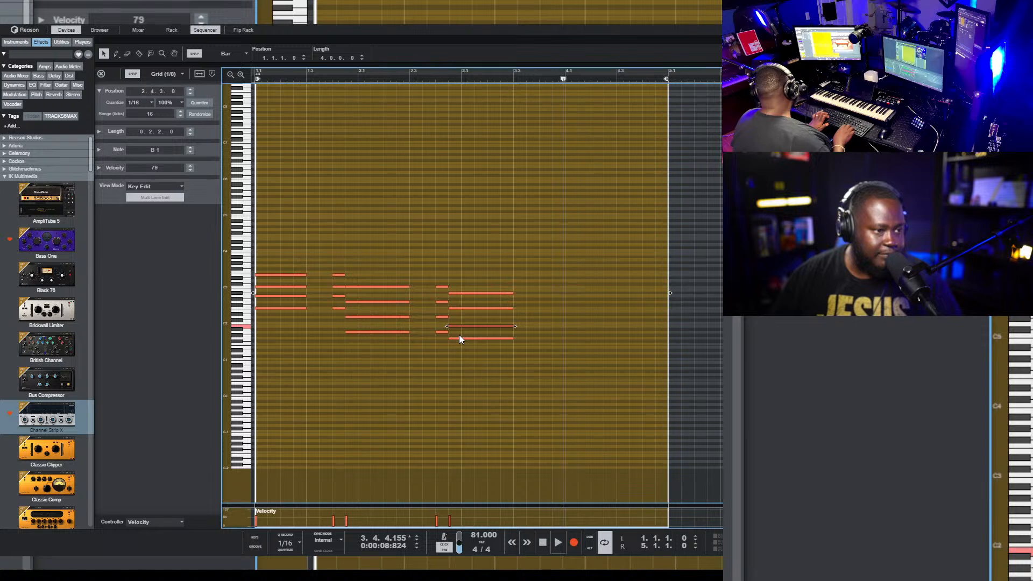
{"action": "key", "text": "shift+Up"}
{"action": "key", "text": "Down"}
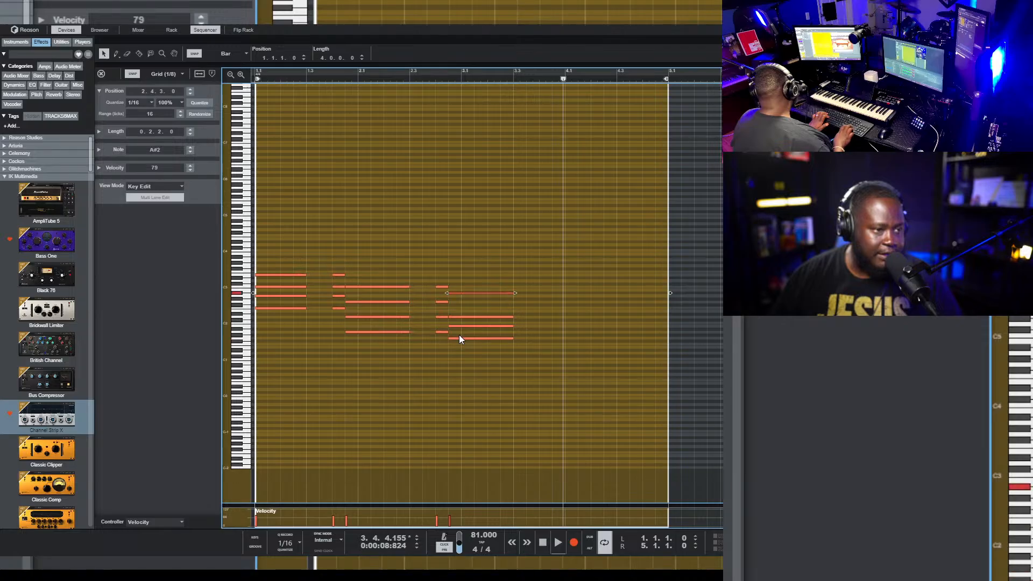
- Lower the top A#2 note of the chord at 2.4.3.0 by four semitones and audition the progression
{"action": "key", "text": "Down"}
{"action": "key", "text": "Down"}
{"action": "key", "text": "Down"}
{"action": "key", "text": "Down"}
{"action": "key", "text": "space"}
{"action": "key", "text": "space"}
{"action": "left_click", "coordinate": [386, 354]}
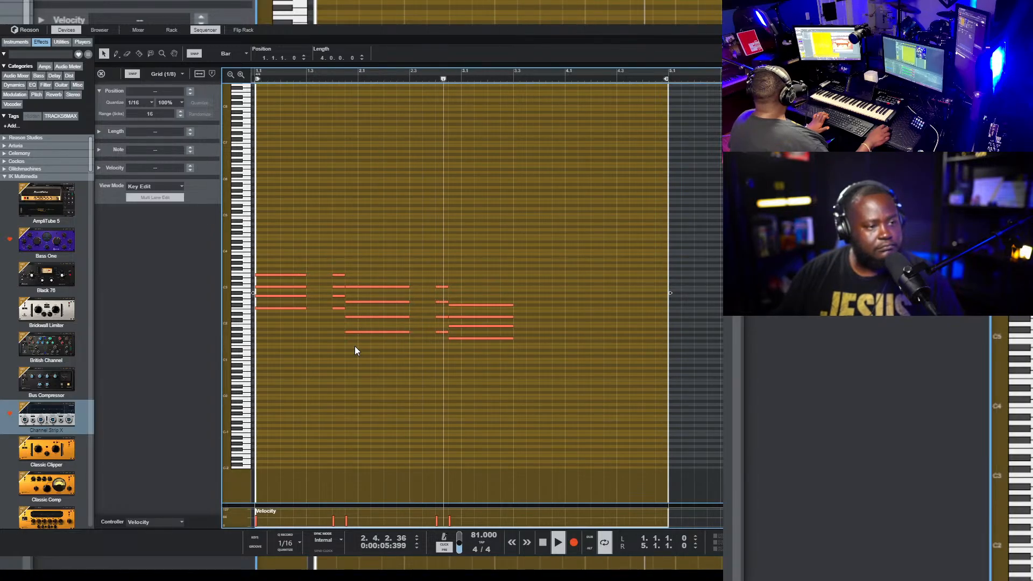
- Duplicate the chord from 2.4.3.0, transpose the copy up two semitones to A1 and move it to position 4.1.1.0
{"action": "left_click_drag", "start_coordinate": [518, 370], "coordinate": [485, 243]}
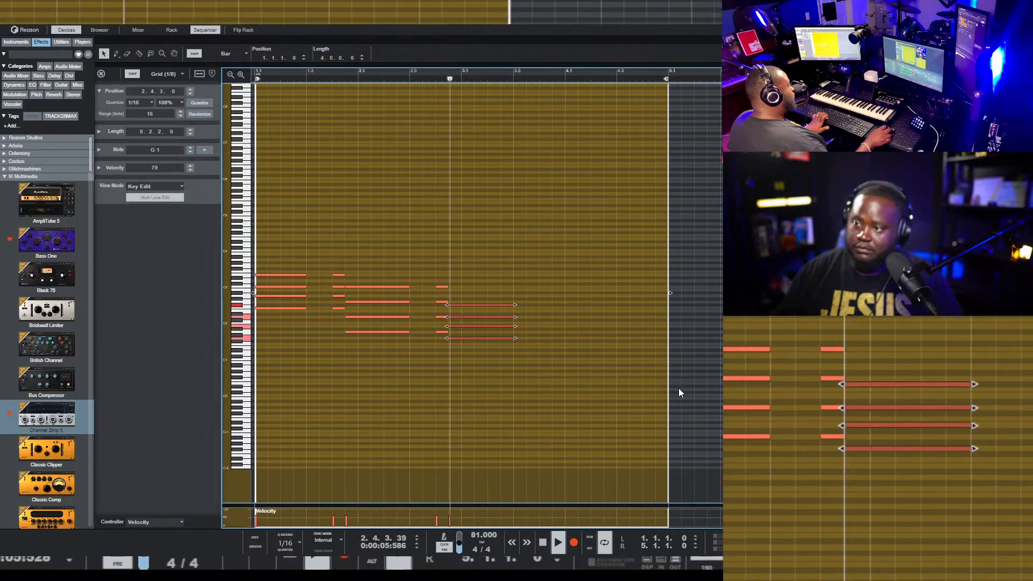
{"action": "left_click_drag", "start_coordinate": [564, 392], "coordinate": [496, 295]}
{"action": "key", "text": "ctrl+d"}
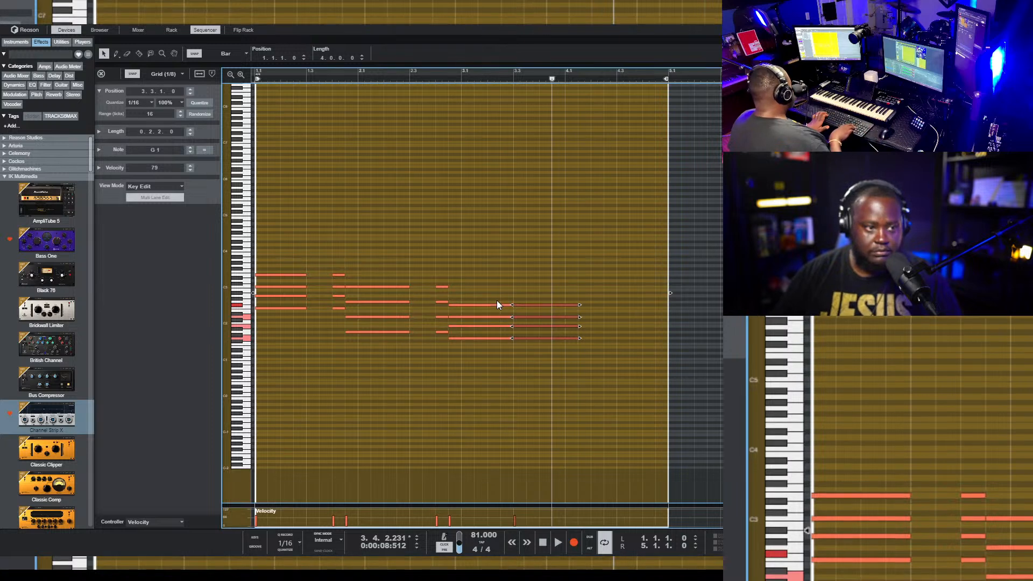
{"action": "key", "text": "Up"}
{"action": "key", "text": "Up"}
{"action": "key", "text": "Right"}
{"action": "key", "text": "Right"}
{"action": "key", "text": "Right"}
{"action": "key", "text": "Right"}
{"action": "key", "text": "Right"}
{"action": "key", "text": "Left"}
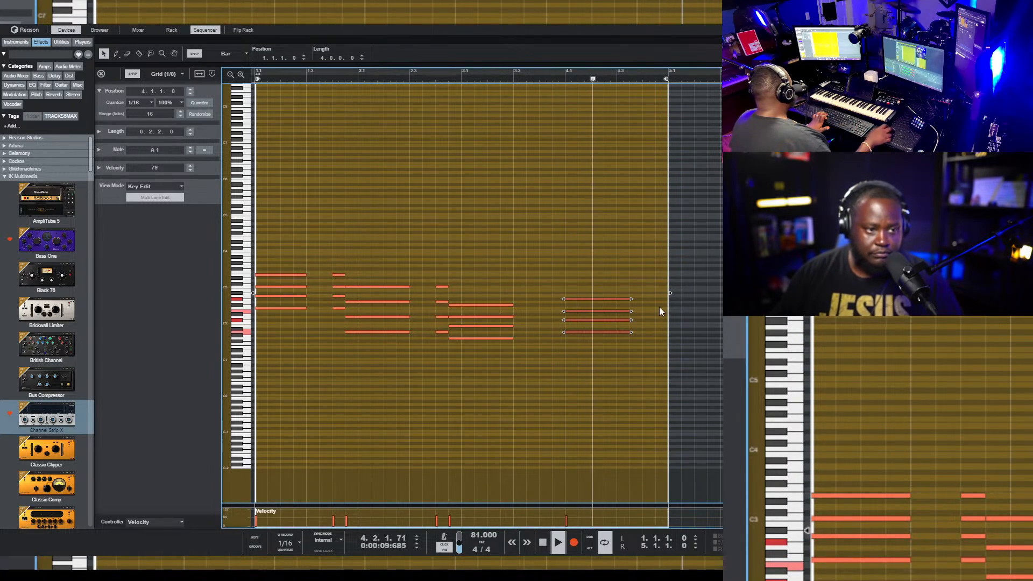
- Extend the last chord to length 1.0.0.0 and the chord at 2.4.3.0 to length 1.0.2.0 so it meets the last one
{"action": "left_click_drag", "start_coordinate": [653, 372], "coordinate": [589, 290]}
{"action": "key", "text": "shift+Right"}
{"action": "key", "text": "shift+Right"}
{"action": "key", "text": "shift+Right"}
{"action": "left_click_drag", "start_coordinate": [523, 381], "coordinate": [565, 306]}
{"action": "left_click", "coordinate": [532, 268]}
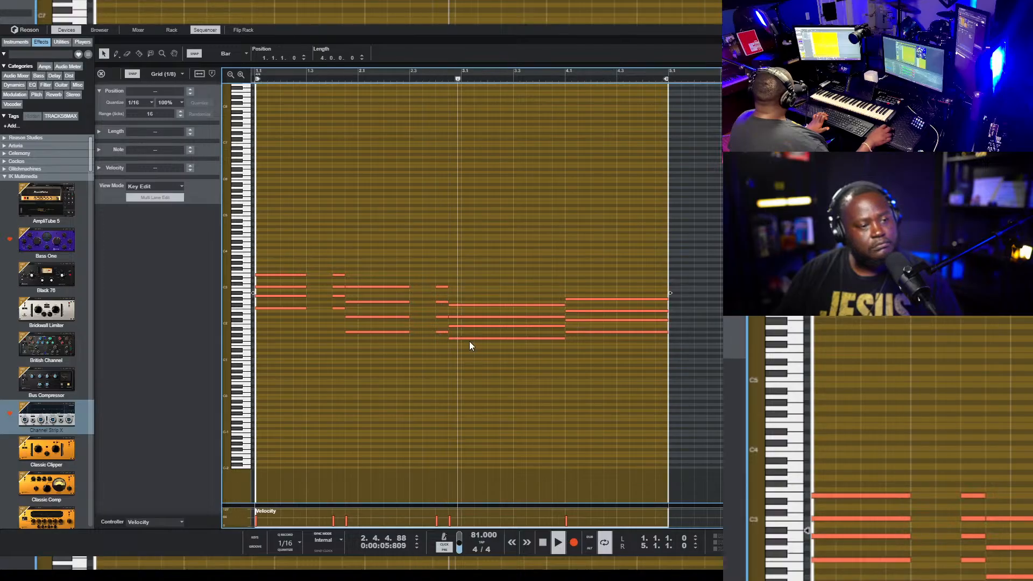
- Copy the bottom note of every chord and place the copies one octave lower, starting with F1 on the first chord
{"action": "left_click", "coordinate": [547, 334]}
{"action": "left_click", "coordinate": [441, 332], "text": "shift"}
{"action": "left_click", "coordinate": [379, 332], "text": "shift"}
{"action": "left_click", "coordinate": [337, 308], "text": "shift"}
{"action": "left_click", "coordinate": [269, 308], "text": "shift"}
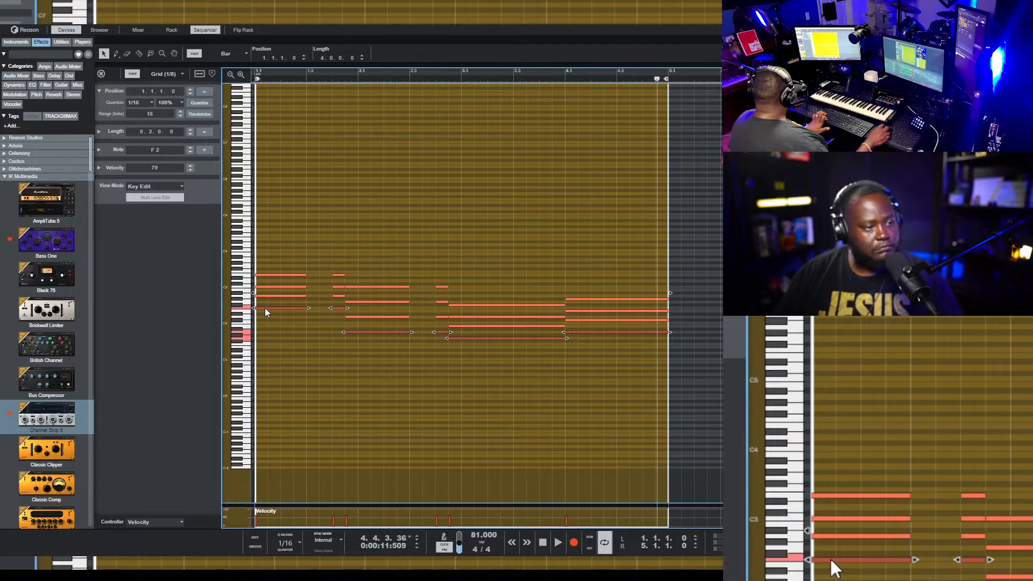
{"action": "left_click_drag", "start_coordinate": [264, 308], "coordinate": [263, 311]}
{"action": "key", "text": "shift+Down"}
{"action": "key", "text": "Up"}
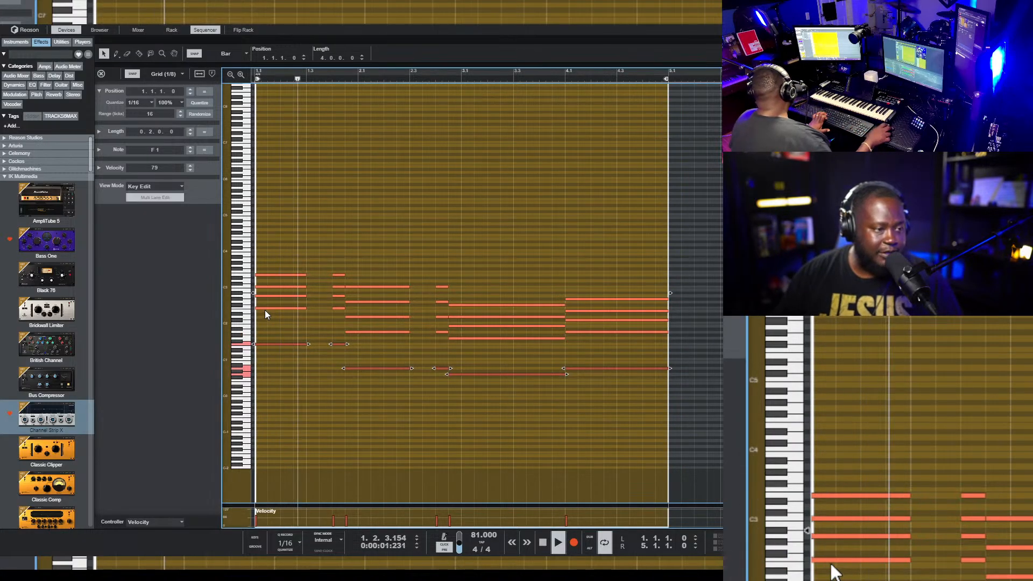
- Extend the first chord to length 0.3.0.0 and make all notes in the clip legato
{"action": "left_click_drag", "start_coordinate": [297, 348], "coordinate": [322, 279]}
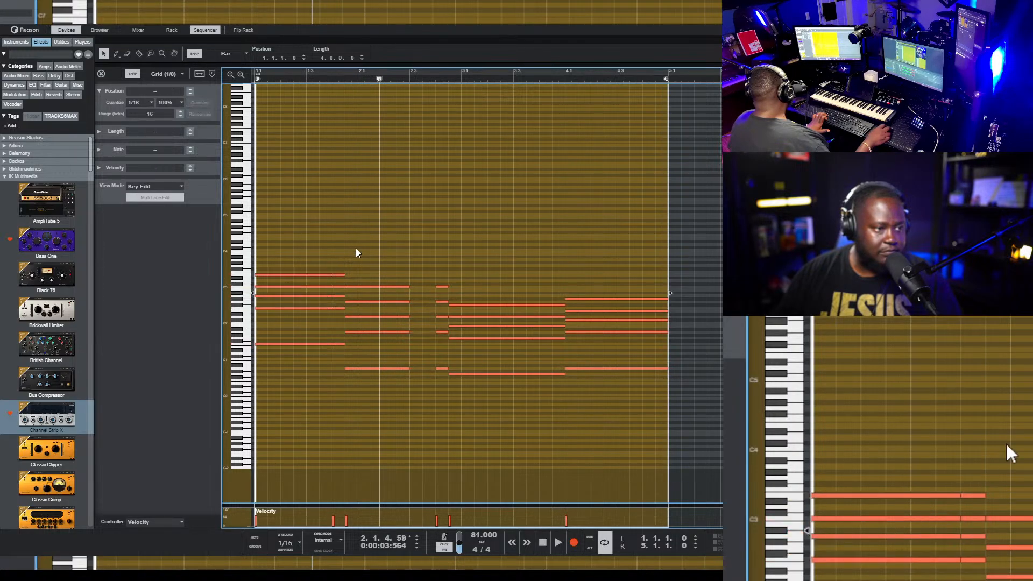
{"action": "key", "text": "ctrl+a"}
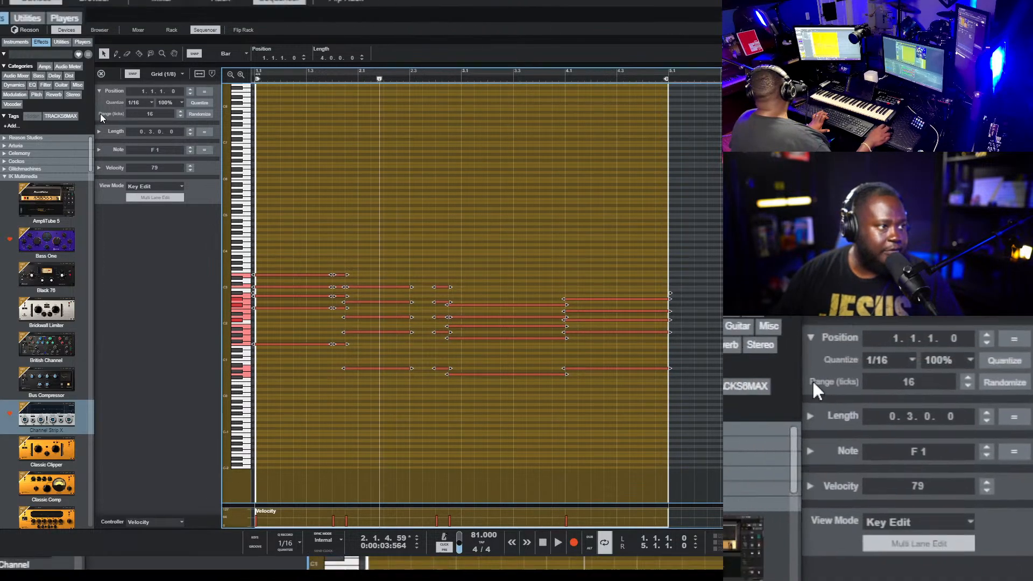
{"action": "left_click", "coordinate": [99, 131]}
{"action": "left_click", "coordinate": [197, 145]}
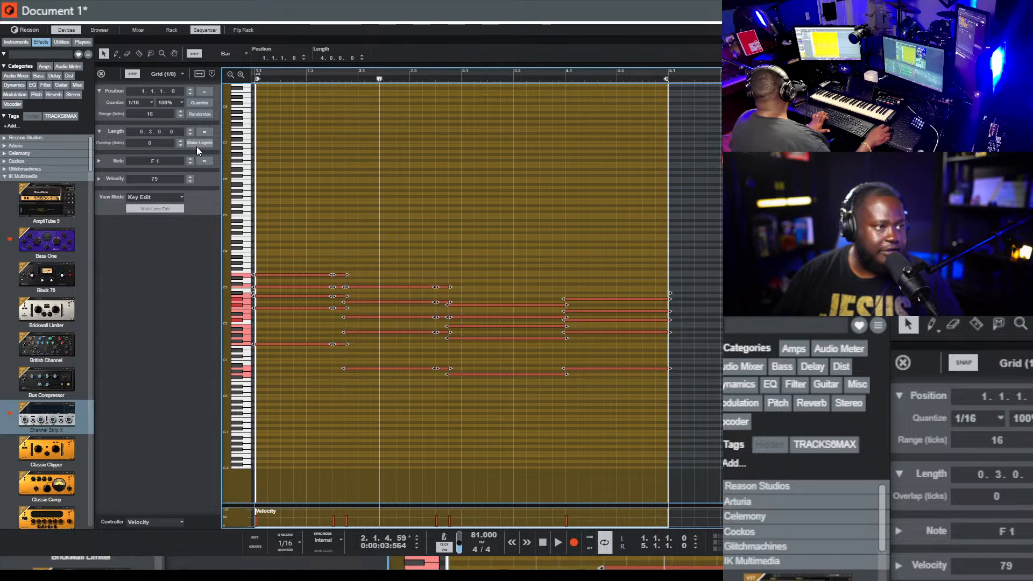
{"action": "left_click", "coordinate": [302, 186]}
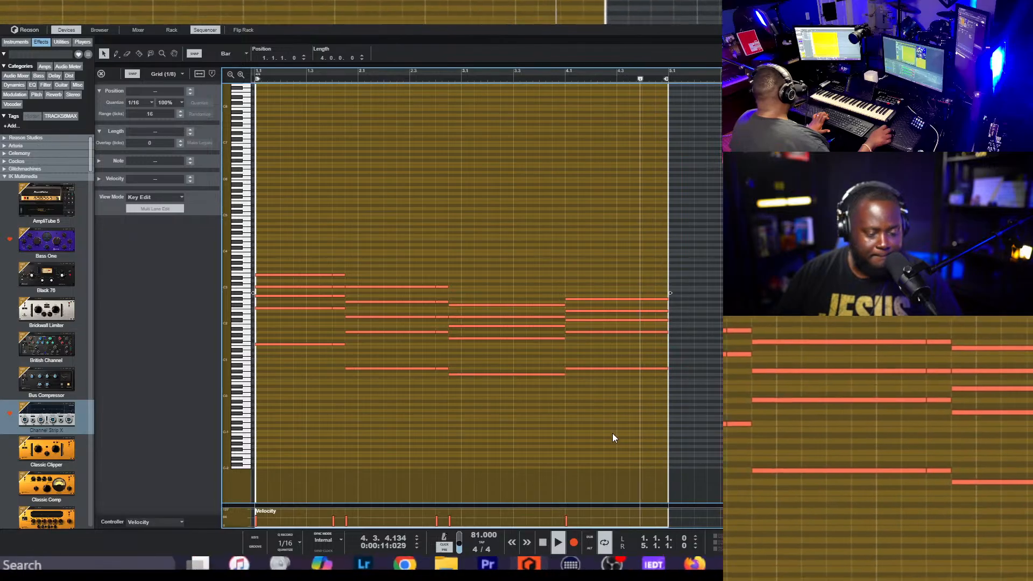
- In the Kontakt 7 chord clip, raise the D2 notes at 1.4.3.0 and 2.4.3.0 to D3 and the corresponding note at 4.1.1.0 to C#3
{"action": "key", "text": "ctrl+e"}
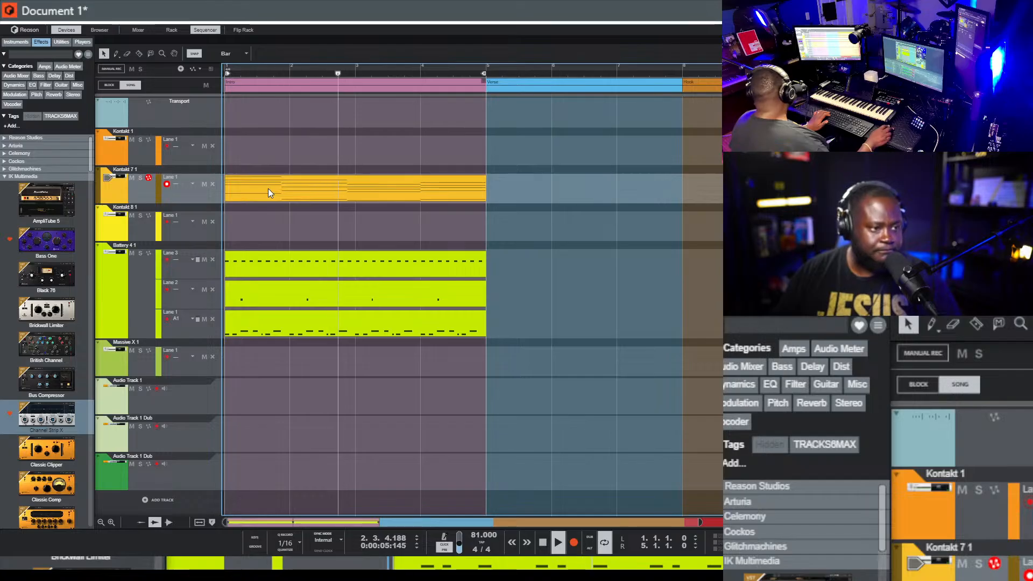
{"action": "left_click", "coordinate": [268, 188]}
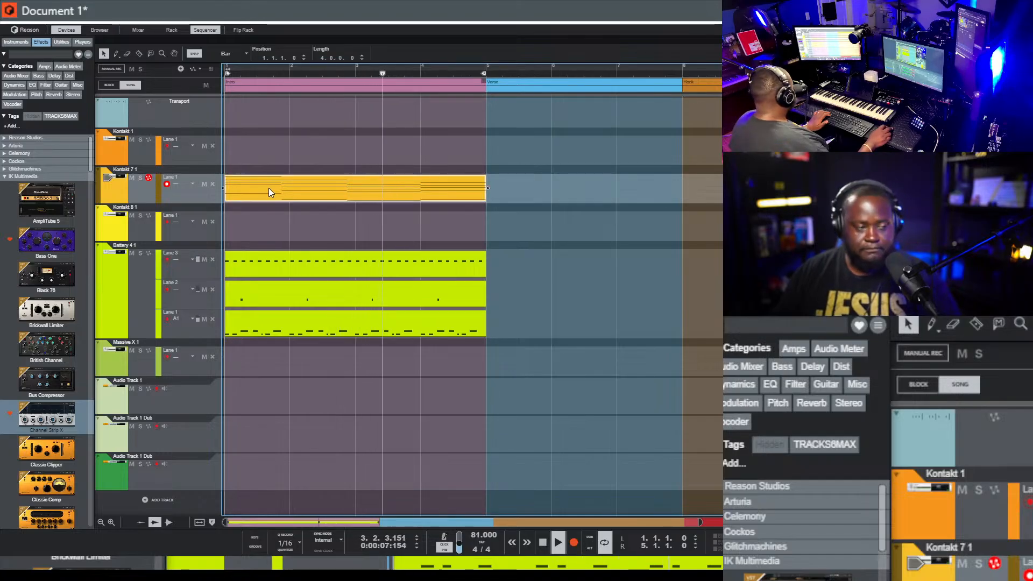
{"action": "double_click", "coordinate": [268, 188]}
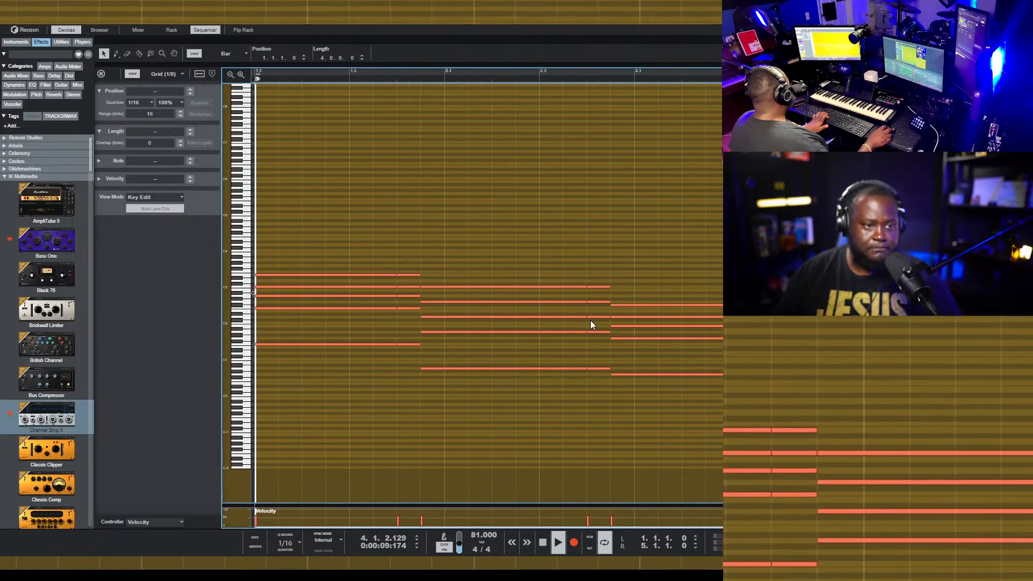
{"action": "left_click", "coordinate": [562, 318]}
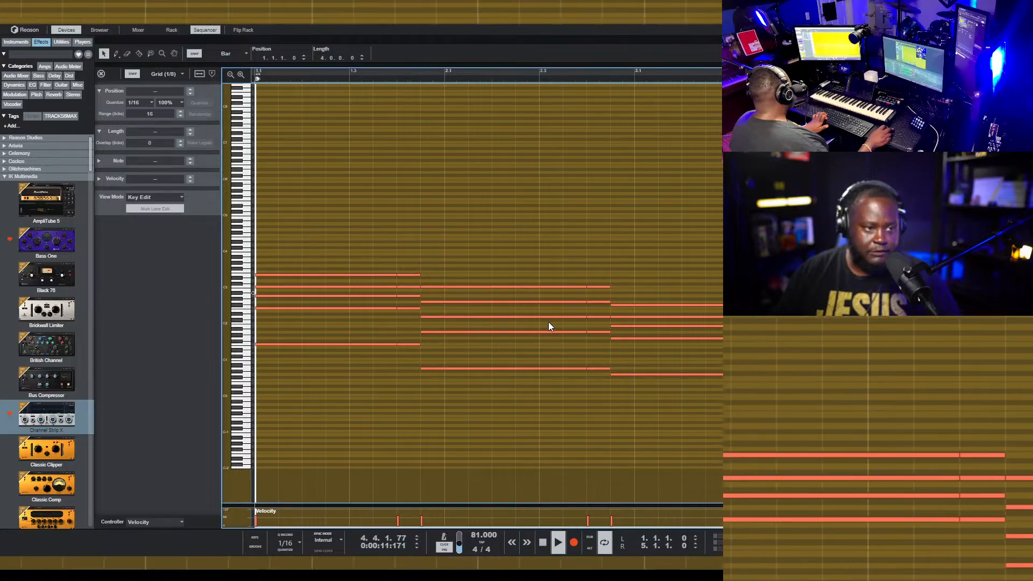
{"action": "key", "text": "shift+Up"}
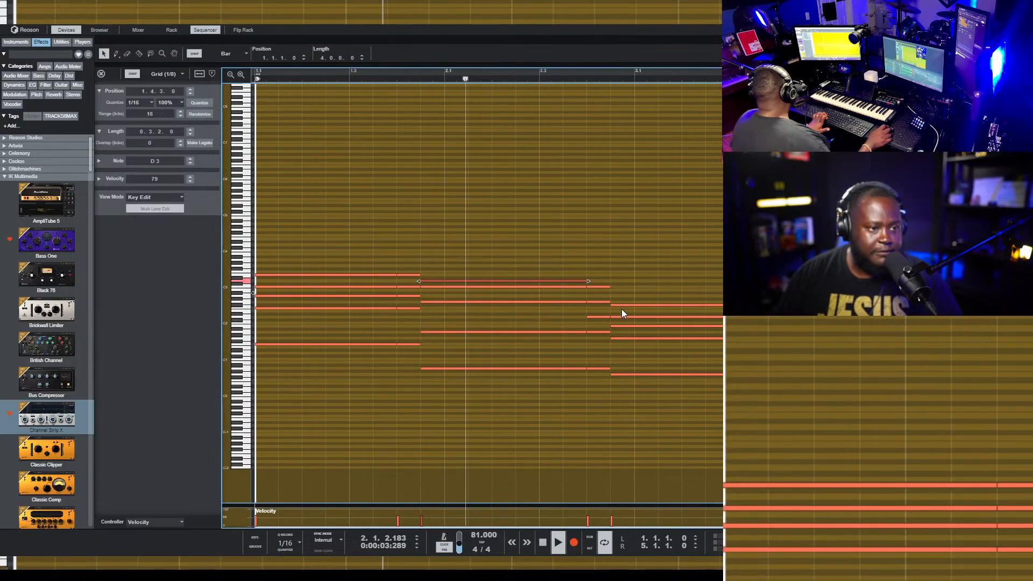
{"action": "key", "text": "ctrl+d"}
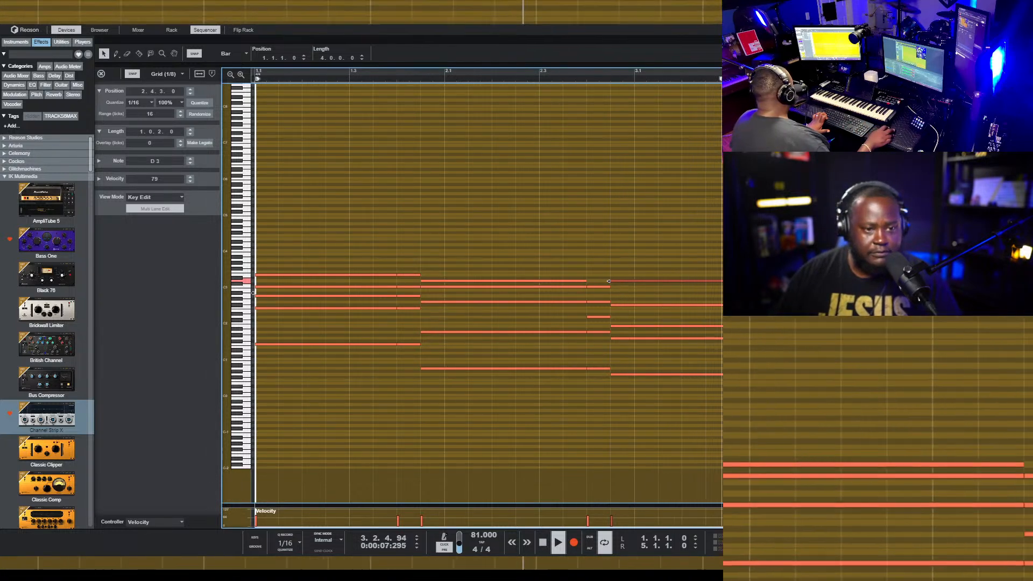
{"action": "key", "text": "Right"}
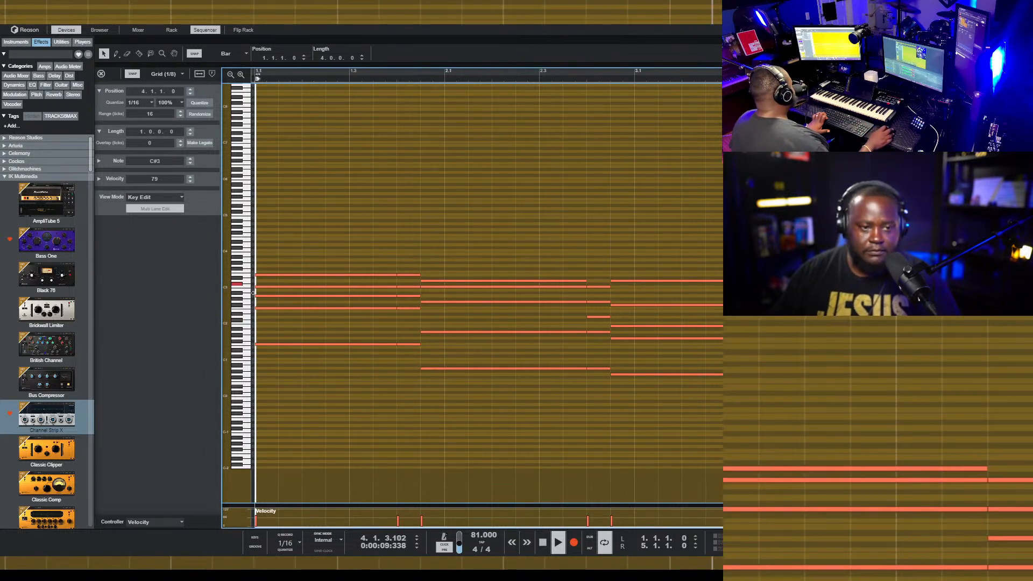
- Try the D2 note of the short chord at 2.4.1.0 in the octaves D3 and D4 and return it to D2
{"action": "left_click", "coordinate": [600, 318]}
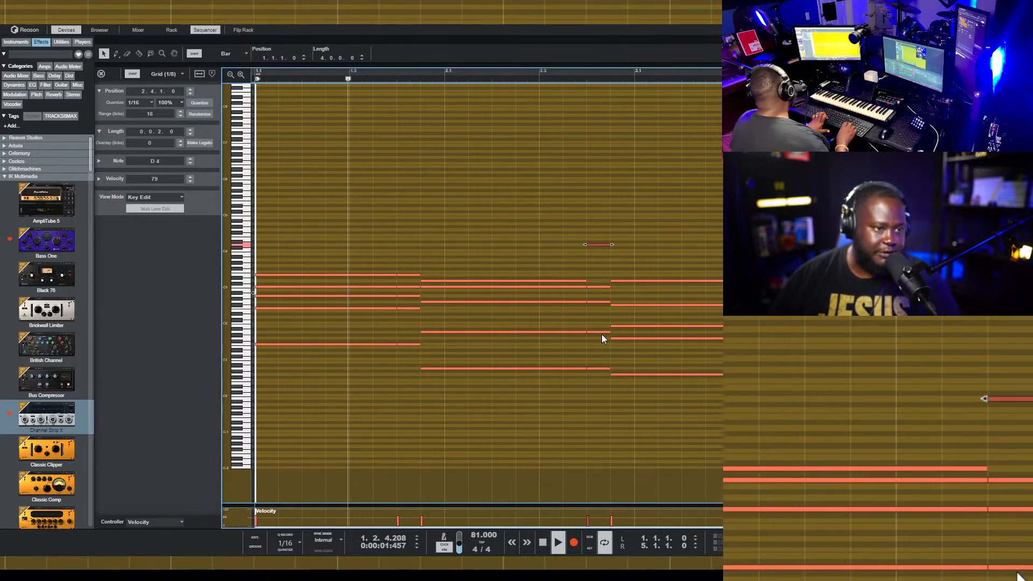
{"action": "key", "text": "shift+Up"}
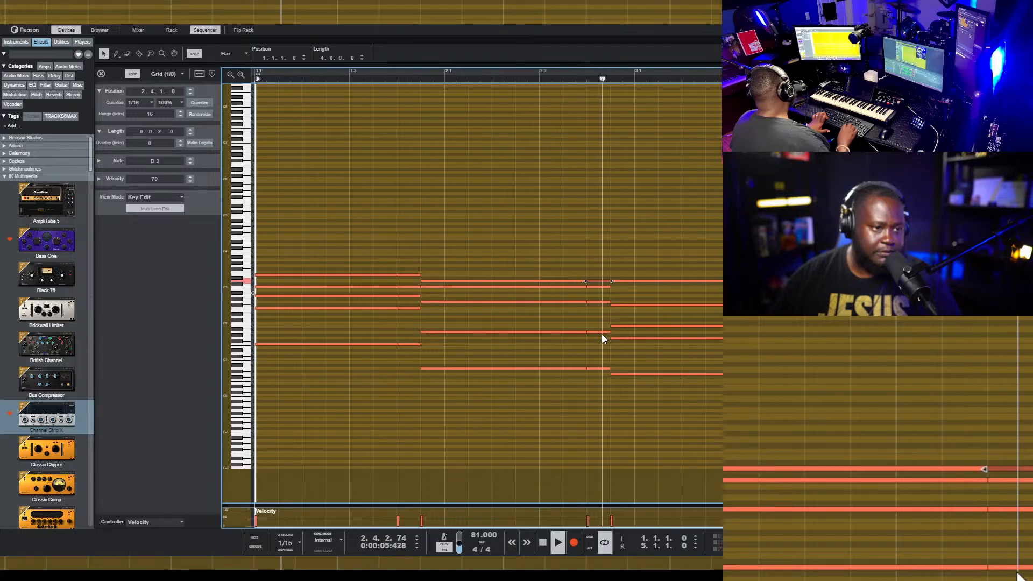
{"action": "key", "text": "shift+Up"}
{"action": "key", "text": "shift+Down"}
{"action": "key", "text": "shift+Down"}
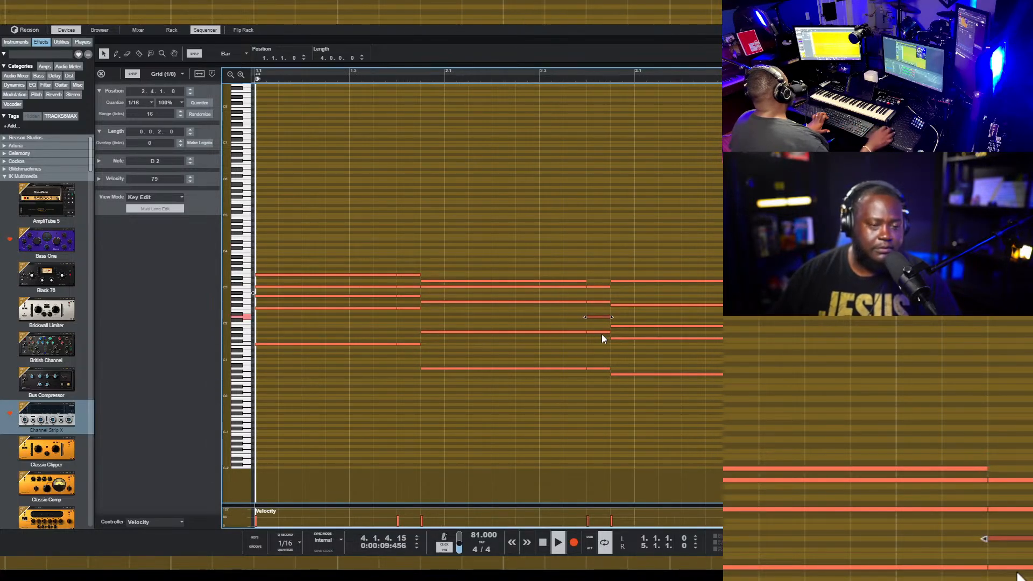
- Return to the arrangement, rehearse over the loop and record a four-bar melody on the Kontakt 1 track
{"action": "key", "text": "ctrl+e"}
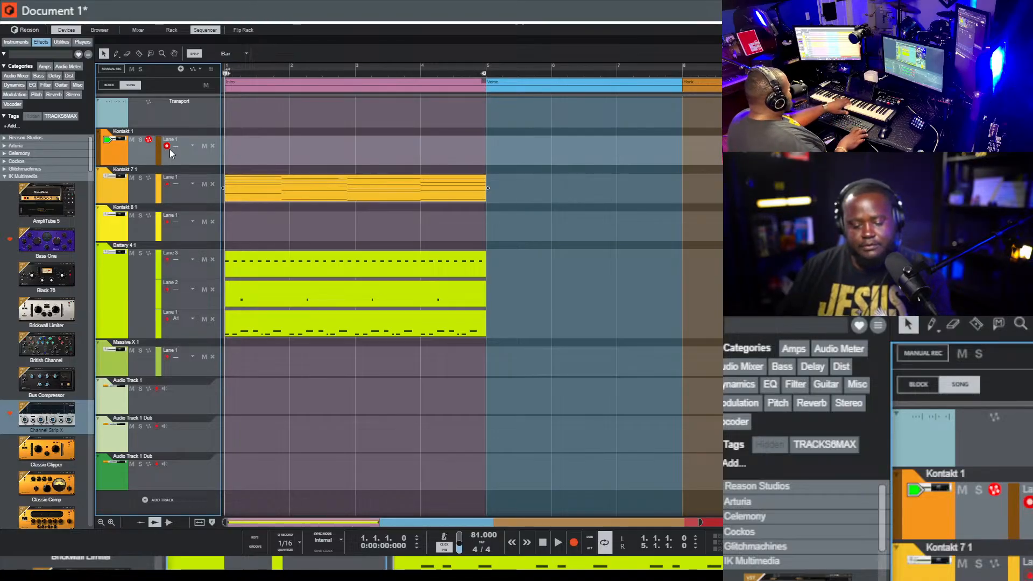
{"action": "key", "text": "space"}
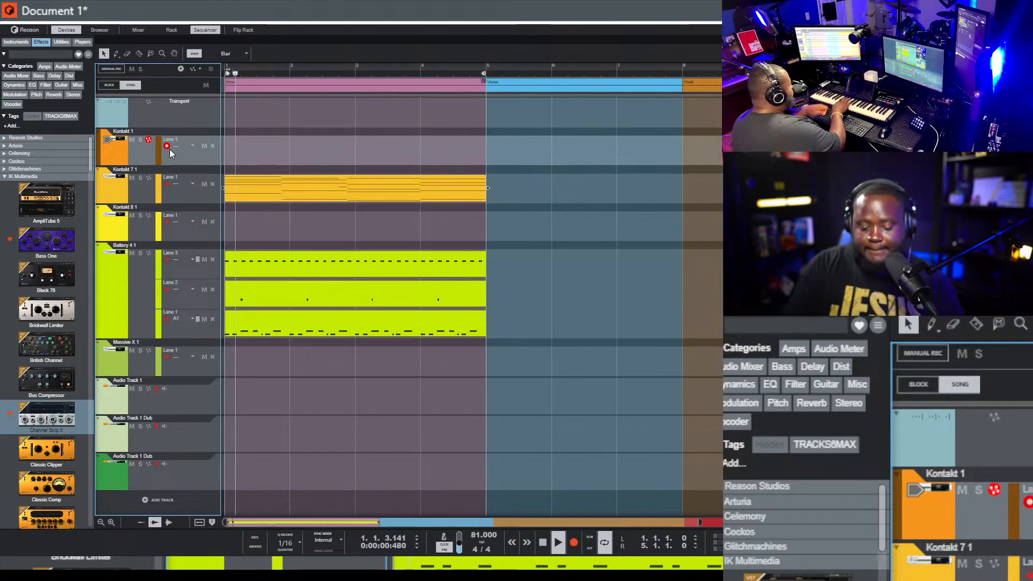
{"action": "key", "text": "space"}
{"action": "key", "text": "space"}
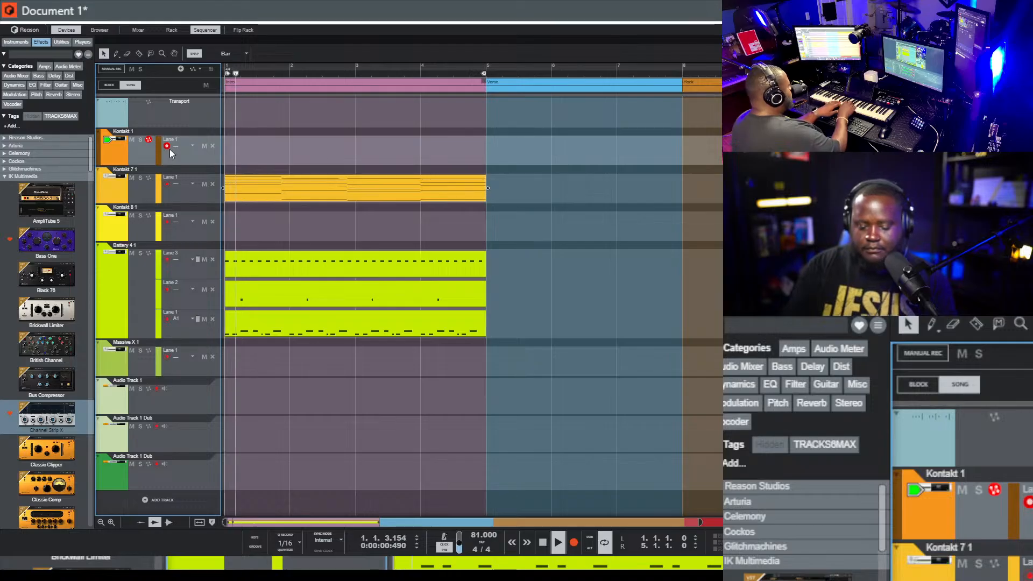
{"action": "key", "text": "ctrl+Return"}
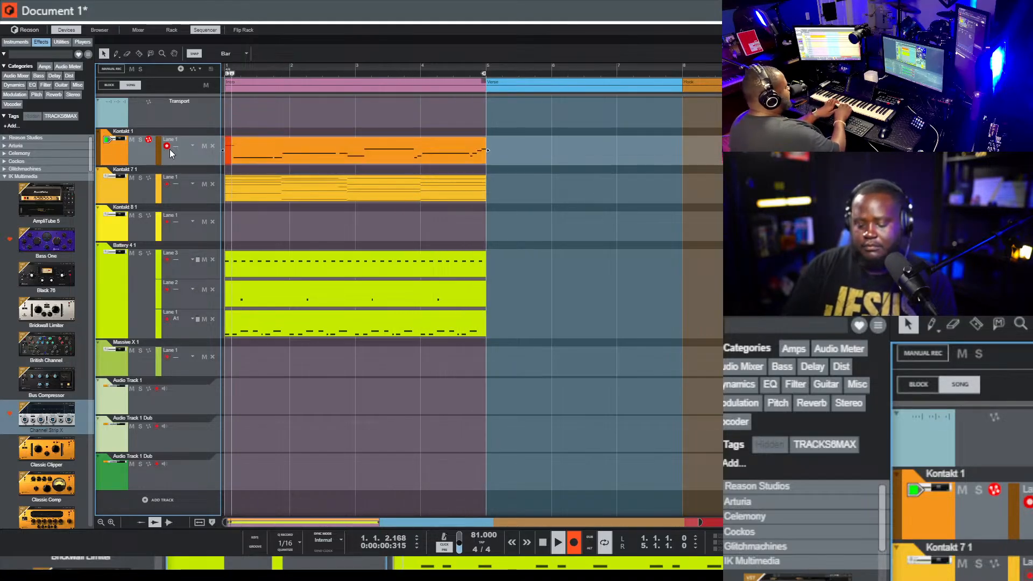
- Shorten the G2 note at 4.4.1.0 in the Kontakt 1 melody clip to length 0.0.1.0
{"action": "double_click", "coordinate": [359, 140]}
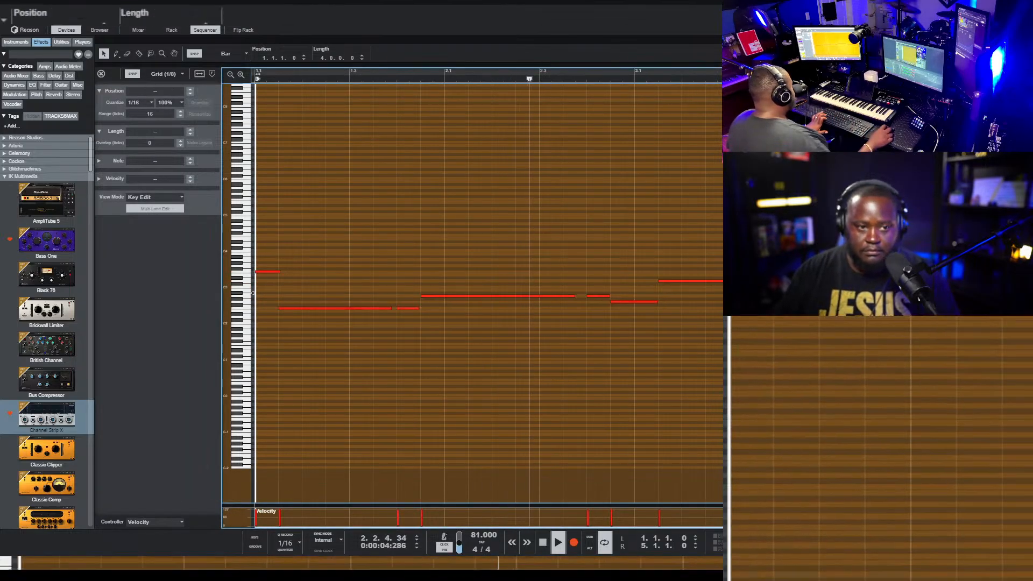
{"action": "left_click", "coordinate": [470, 150]}
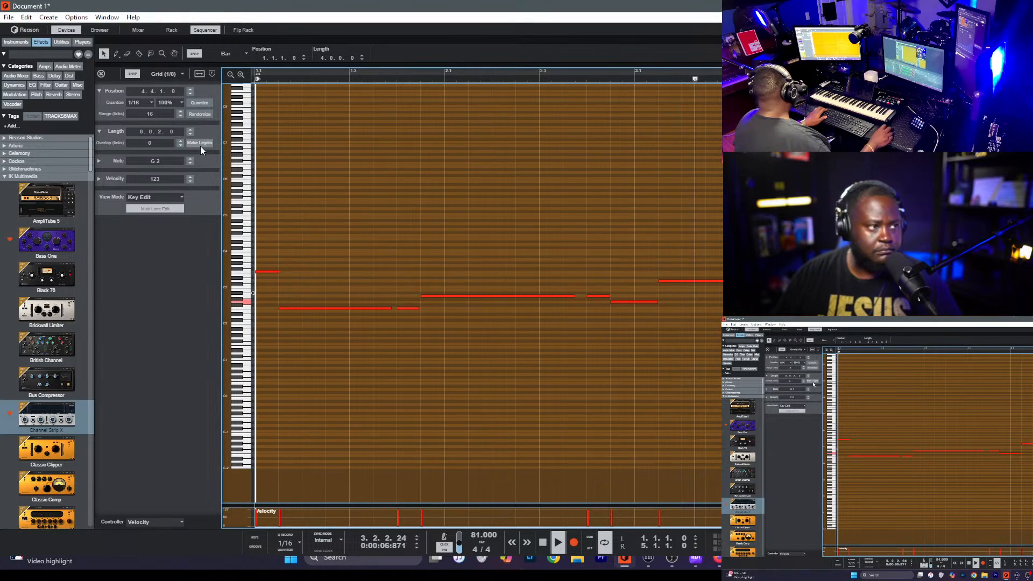
{"action": "left_click_drag", "start_coordinate": [159, 131], "coordinate": [159, 144]}
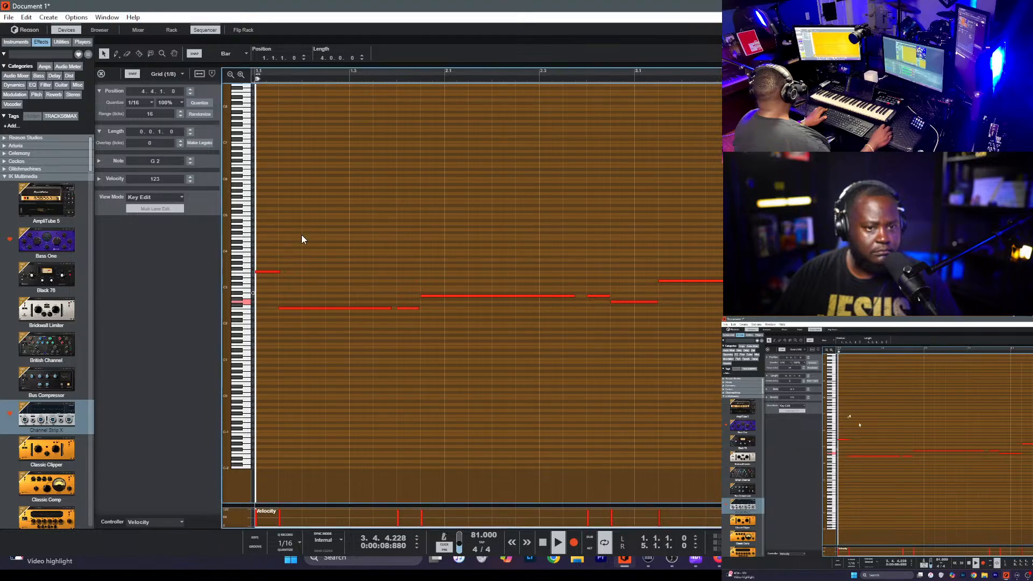
{"action": "left_click", "coordinate": [664, 417]}
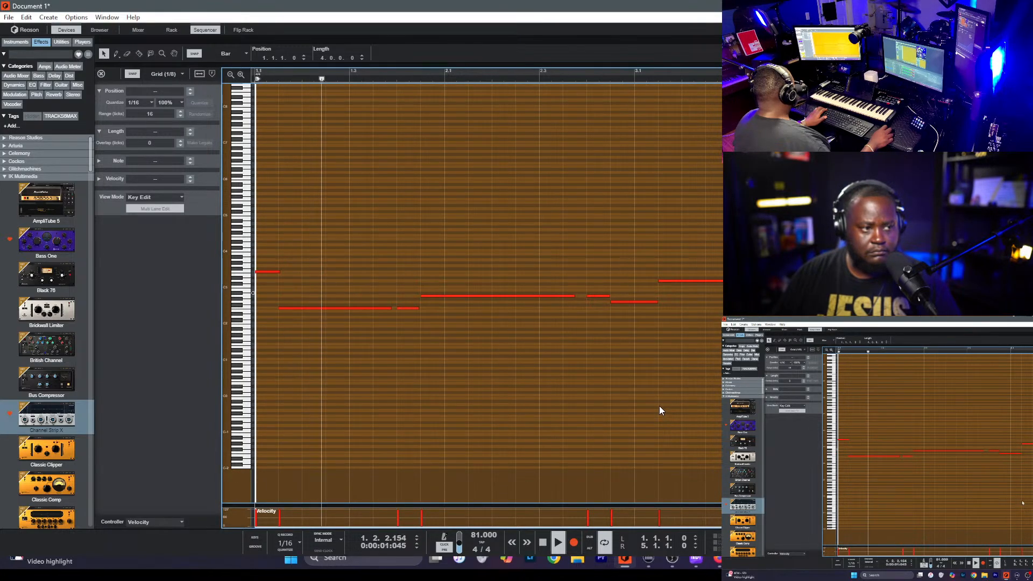
- Return to the arrangement, select the Kontakt 8 track and load Ignition Keys in its rack instrument
{"action": "key", "text": "shift+Tab"}
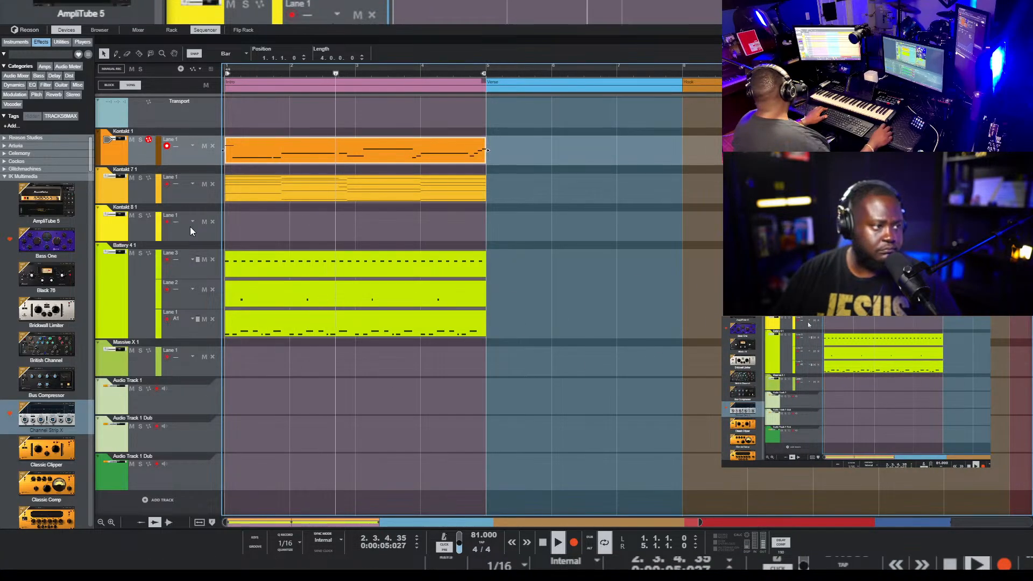
{"action": "left_click", "coordinate": [167, 231]}
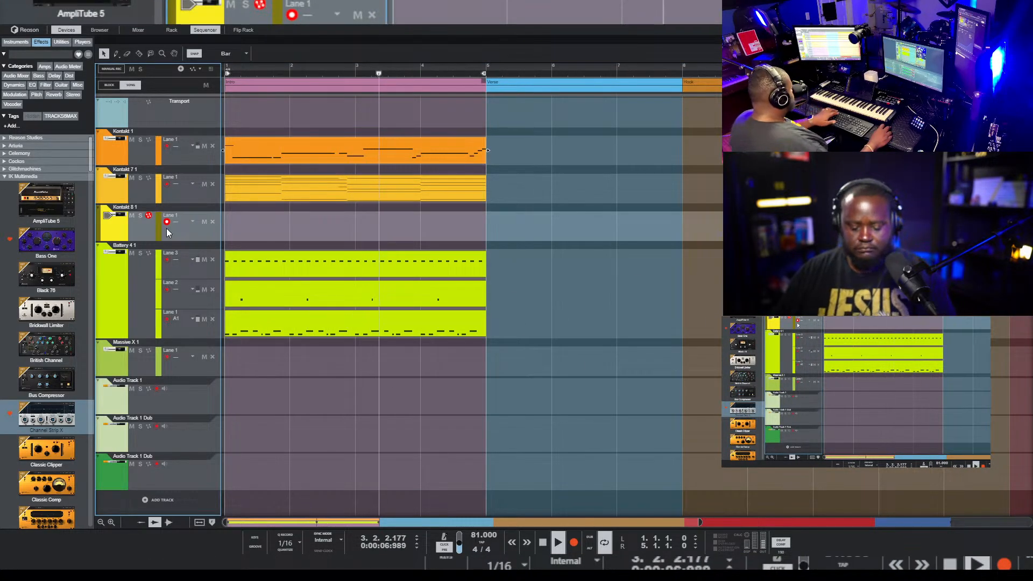
{"action": "key", "text": "F6"}
{"action": "left_click", "coordinate": [370, 203]}
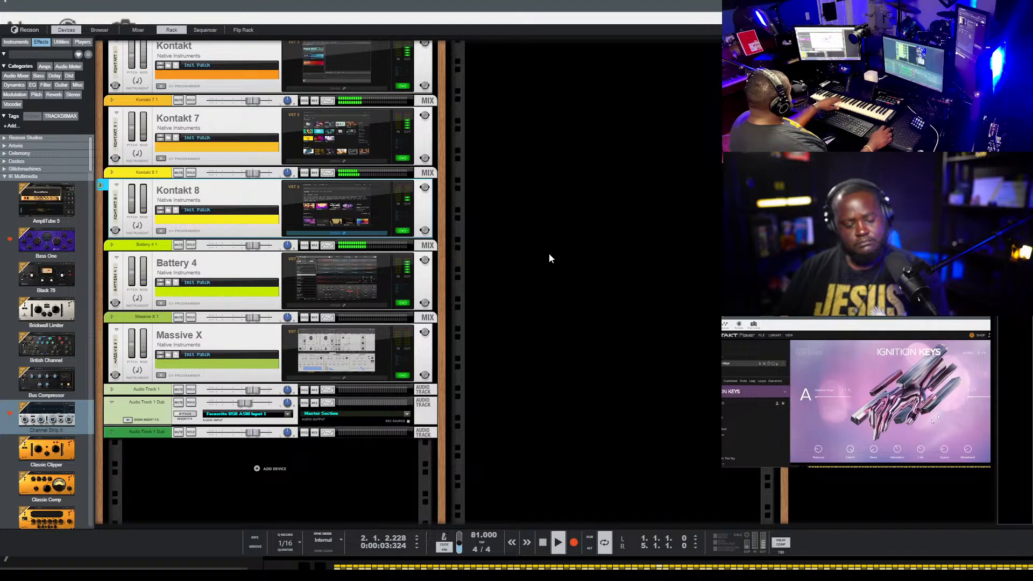
{"action": "left_click", "coordinate": [871, 332]}
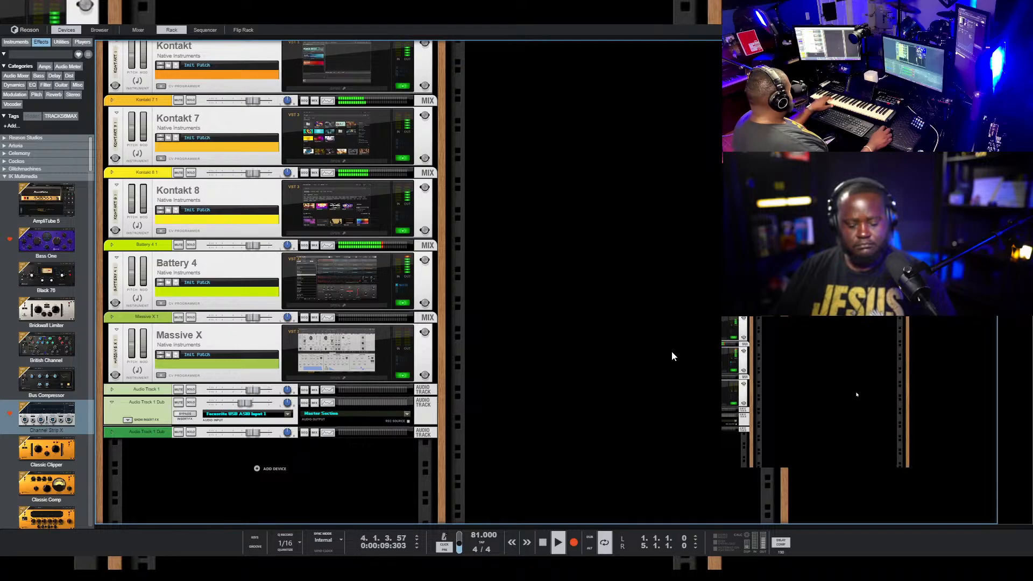
- In the sequencer, copy the four-bar Kontakt 7 chord clip onto the Kontakt 8 track at the same position
{"action": "key", "text": "F7"}
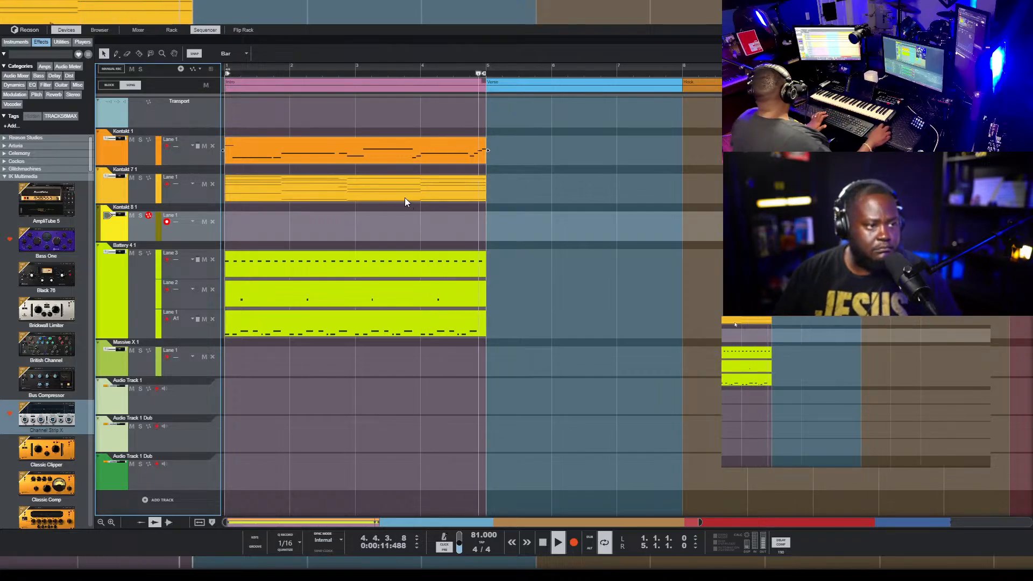
{"action": "left_click_drag", "start_coordinate": [406, 199], "coordinate": [391, 224]}
{"action": "left_click", "coordinate": [579, 229]}
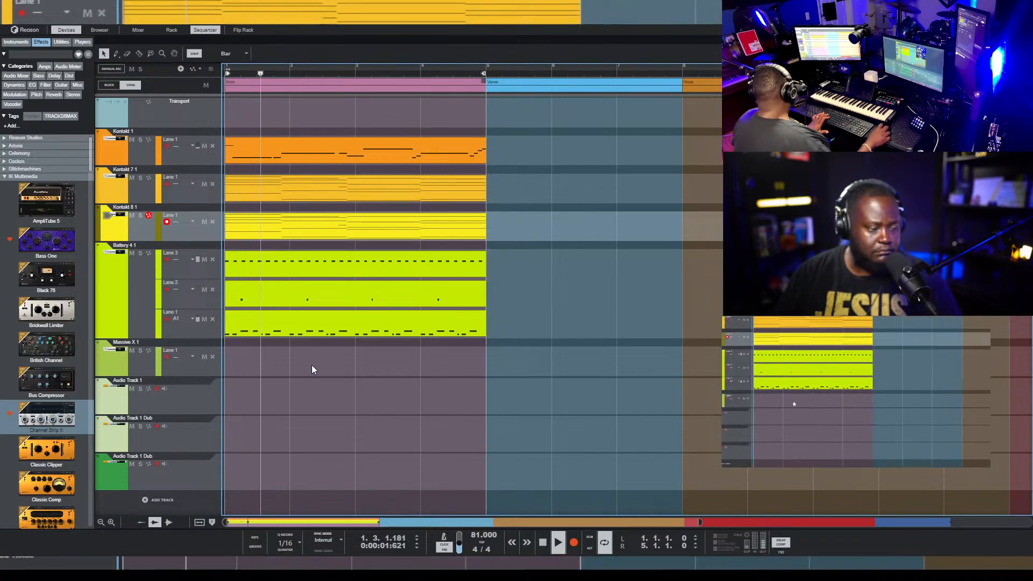
- Select the Massive X track, switch to the mixer, briefly mute Kontakt 1 and leave the Kontakt 7 channel muted
{"action": "left_click", "coordinate": [171, 364]}
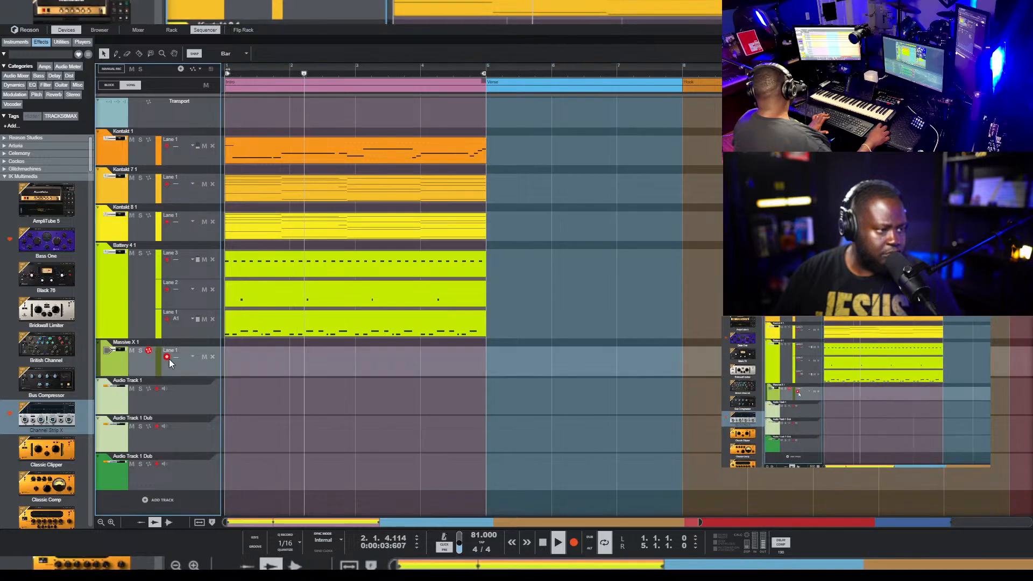
{"action": "key", "text": "F5"}
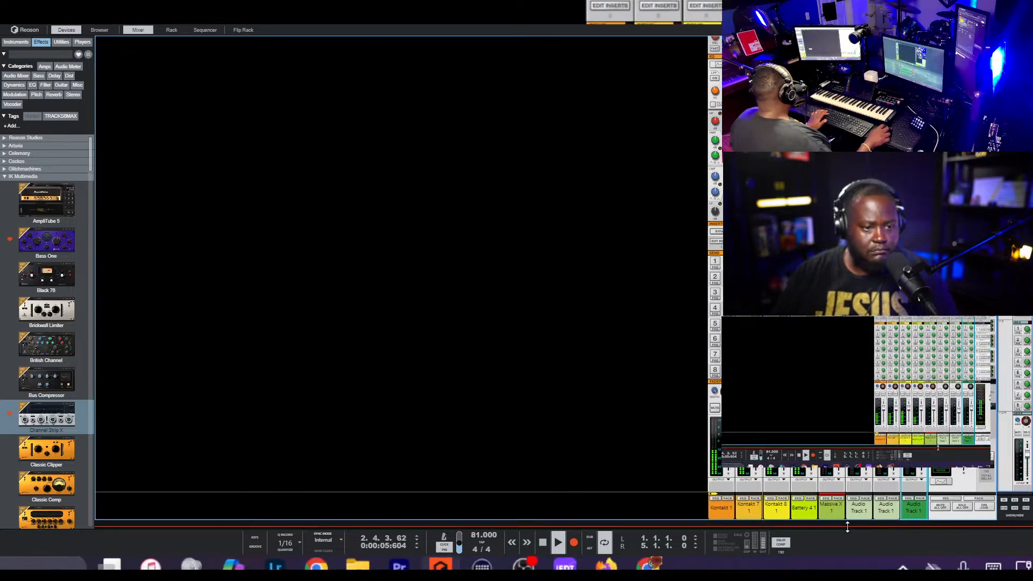
{"action": "left_click", "coordinate": [772, 511]}
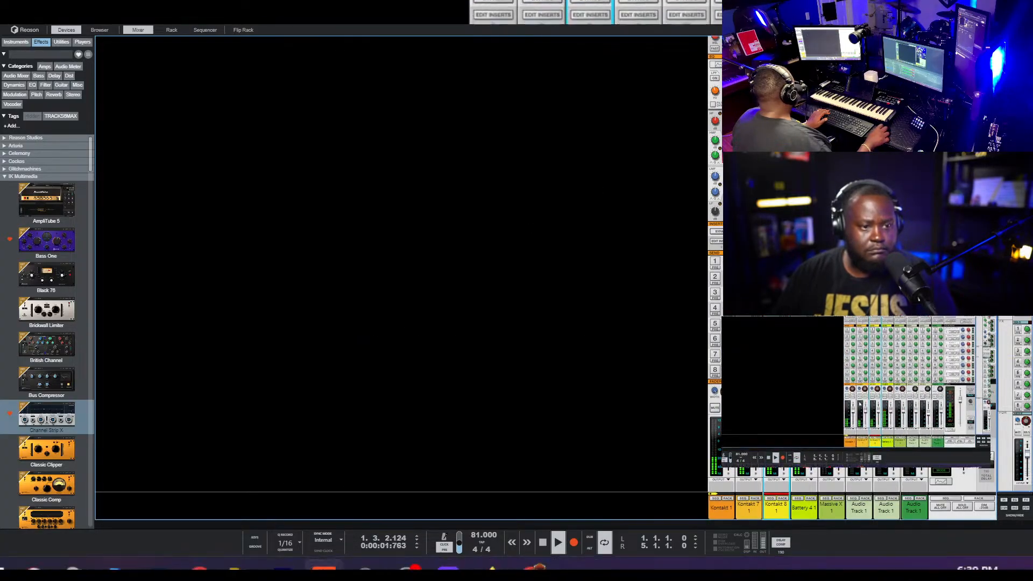
{"action": "left_click", "coordinate": [714, 409]}
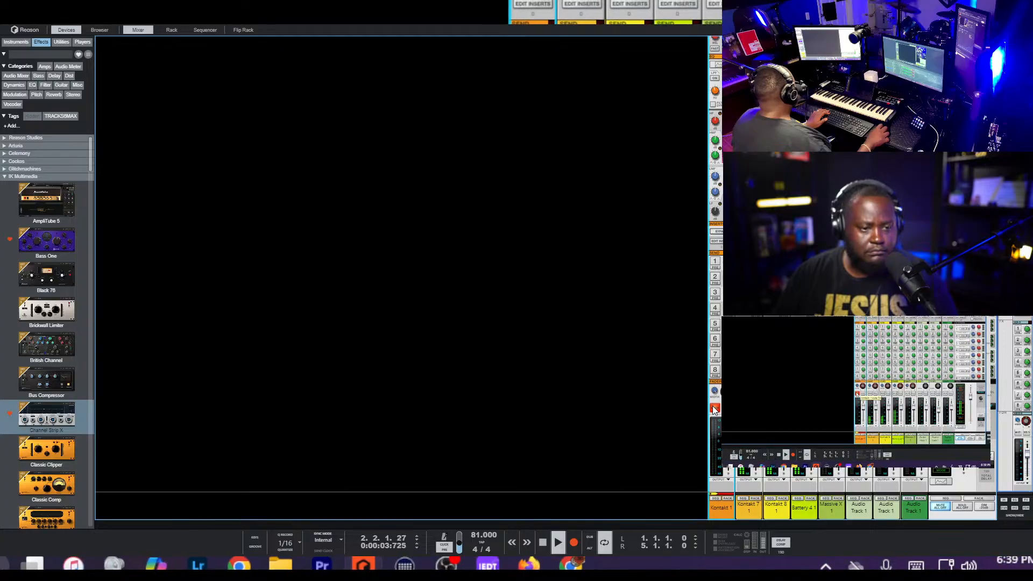
{"action": "left_click", "coordinate": [870, 394]}
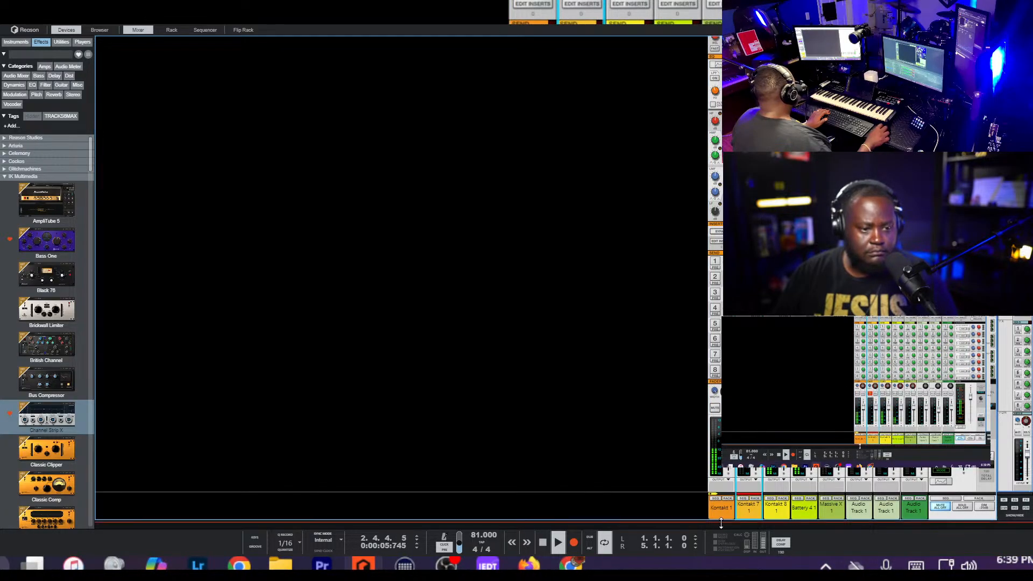
- In the rack, reveal the Kontakt 1 channel's insert effects, filter effects by the TRACKS6MAX tag and insert T-RackS 6 there
{"action": "key", "text": "F6"}
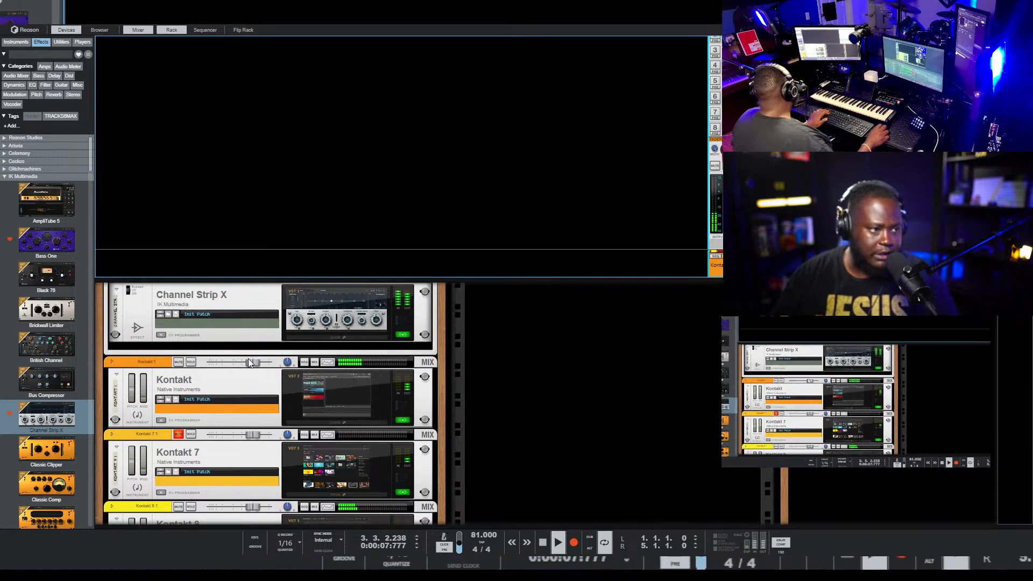
{"action": "left_click", "coordinate": [112, 361]}
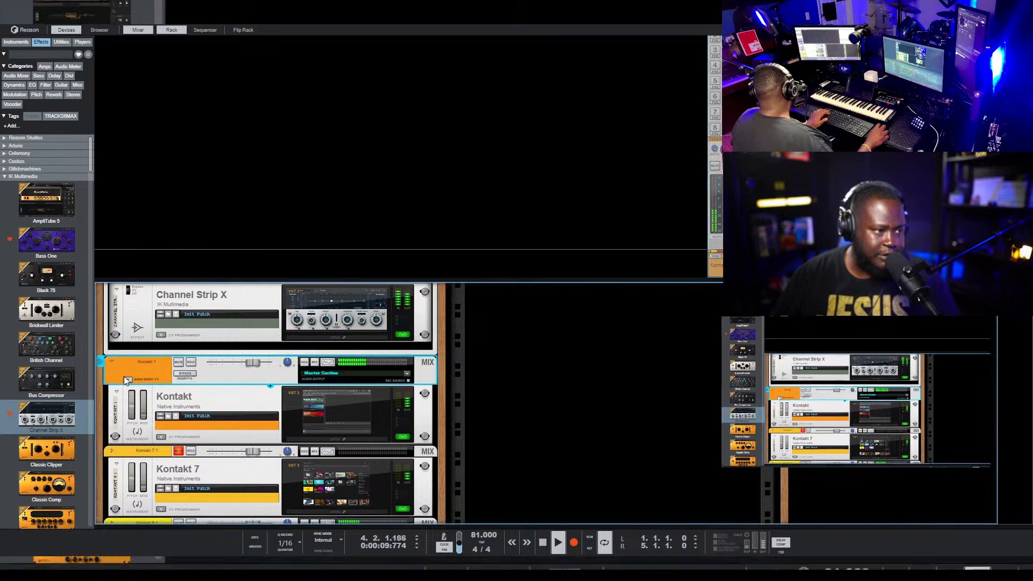
{"action": "left_click", "coordinate": [127, 379]}
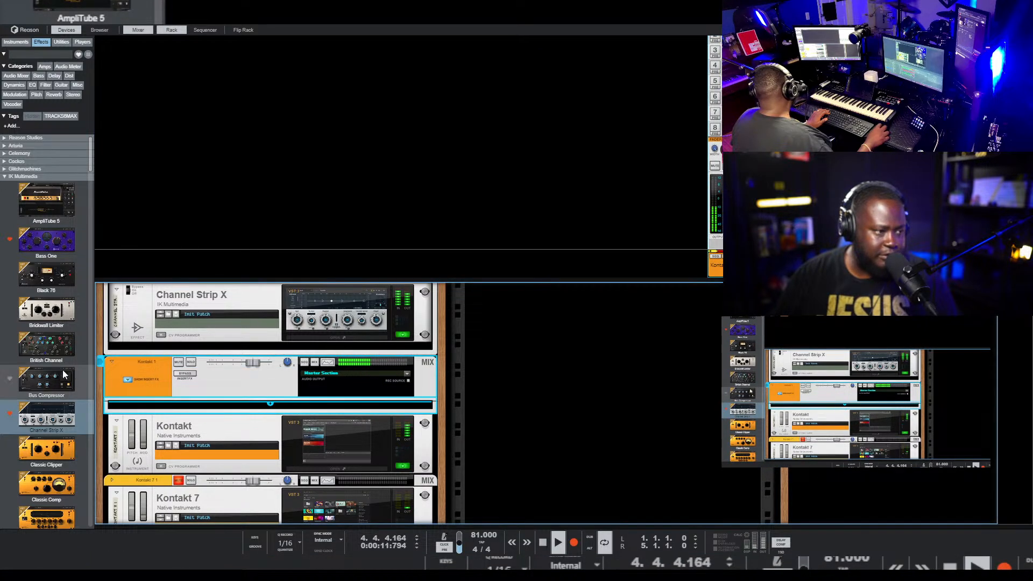
{"action": "scroll", "coordinate": [61, 370], "scroll_direction": "down", "scroll_amount": 10}
{"action": "scroll", "coordinate": [61, 369], "scroll_direction": "down", "scroll_amount": 5}
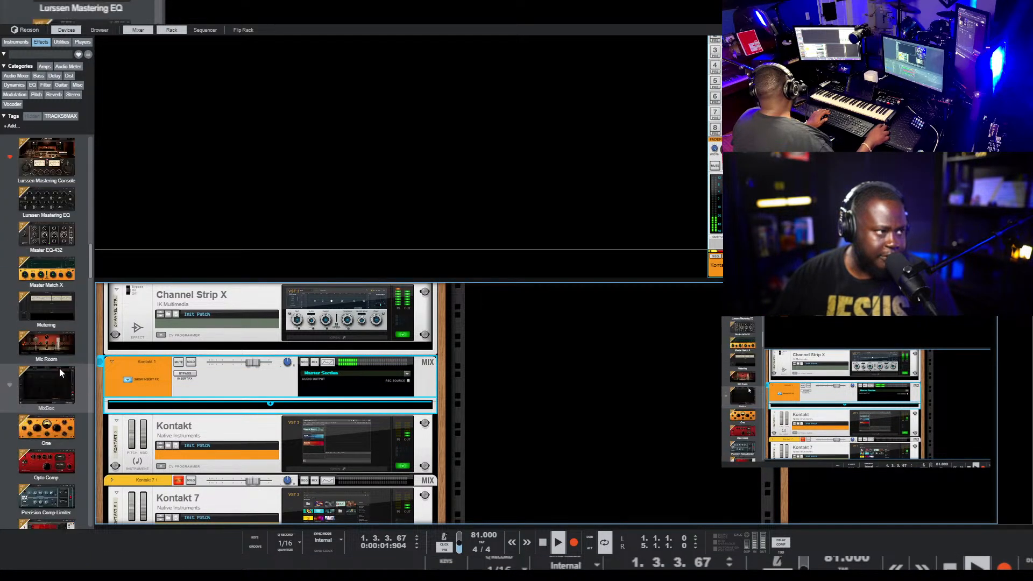
{"action": "left_click", "coordinate": [60, 115]}
{"action": "scroll", "coordinate": [30, 284], "scroll_direction": "down", "scroll_amount": 10}
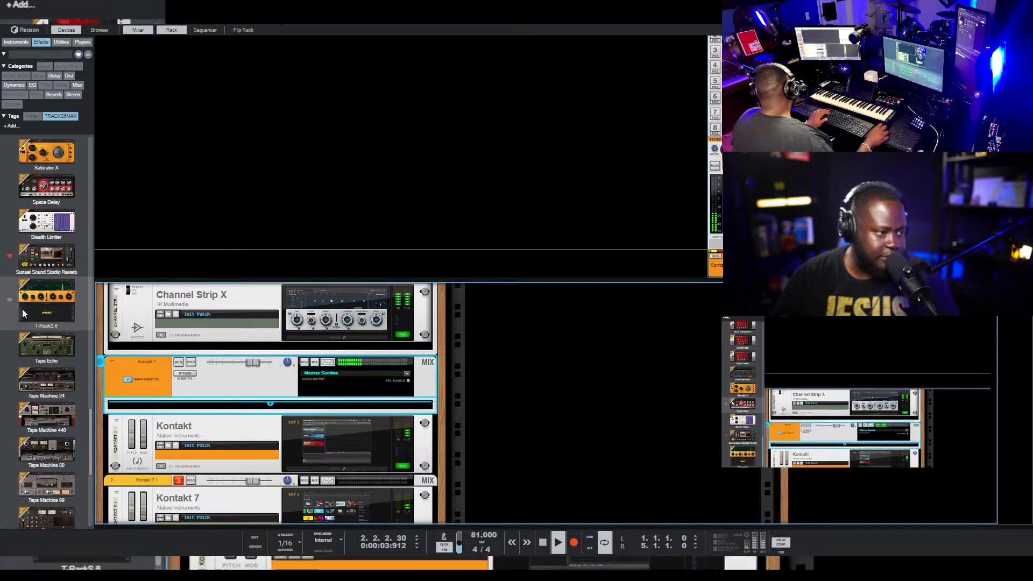
{"action": "left_click_drag", "start_coordinate": [53, 218], "coordinate": [273, 403]}
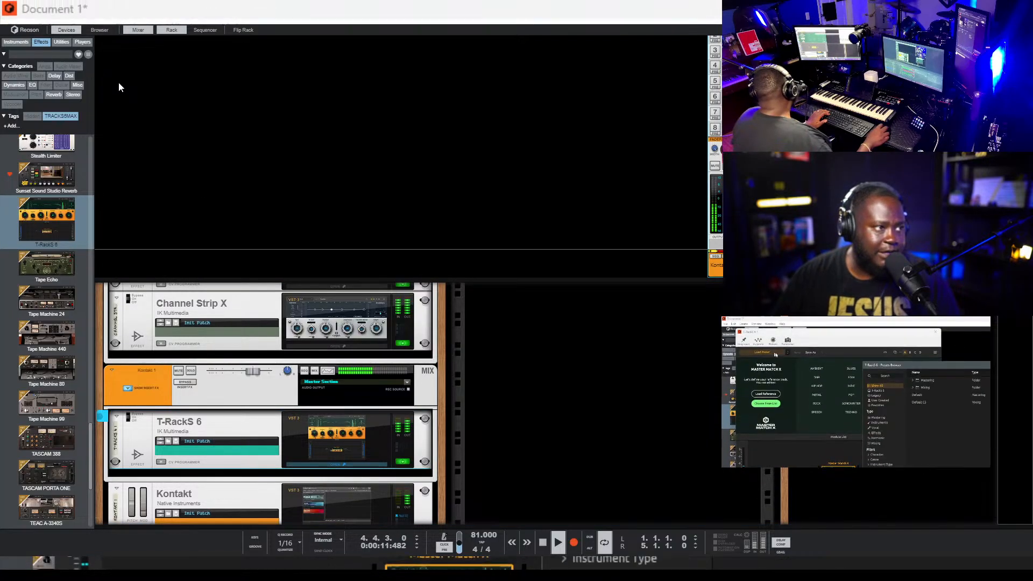
- In the T-RackS 6 preset browser, expand the Mixing and Bass folders and load a bass guitar preset
{"action": "left_click", "coordinate": [878, 381]}
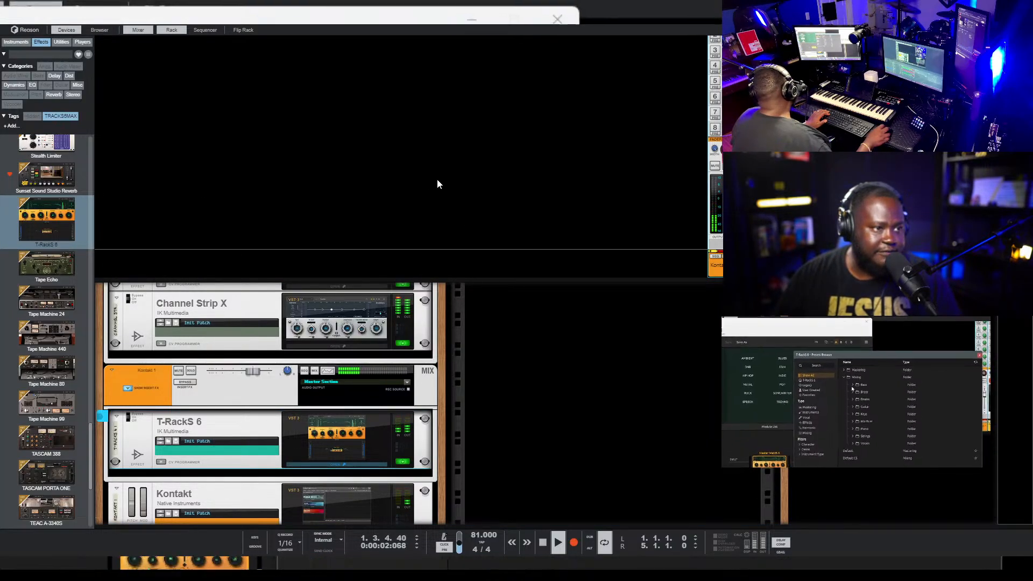
{"action": "left_click", "coordinate": [857, 391]}
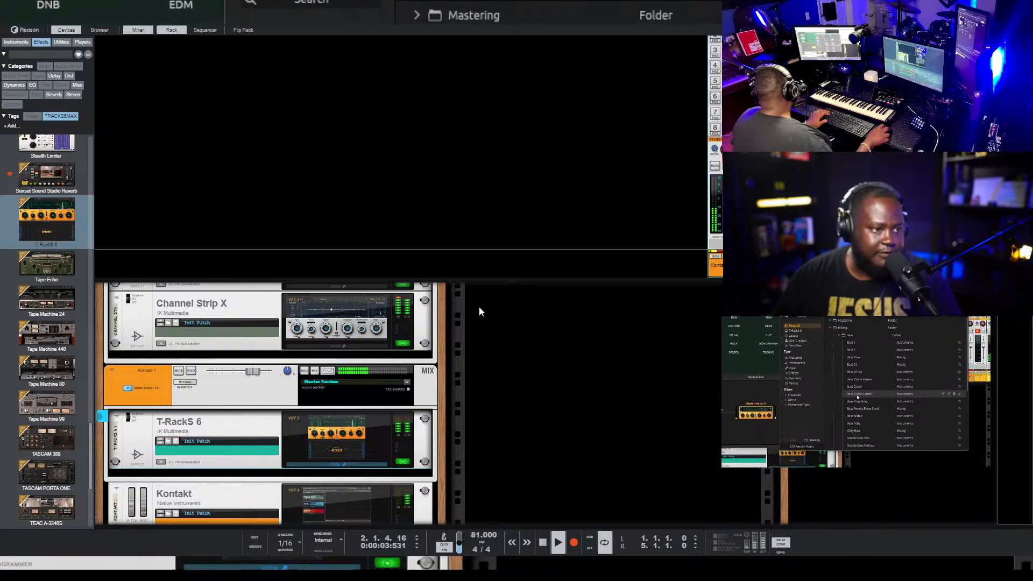
{"action": "left_click", "coordinate": [863, 399]}
{"action": "scroll", "coordinate": [856, 399], "scroll_direction": "down", "scroll_amount": 3}
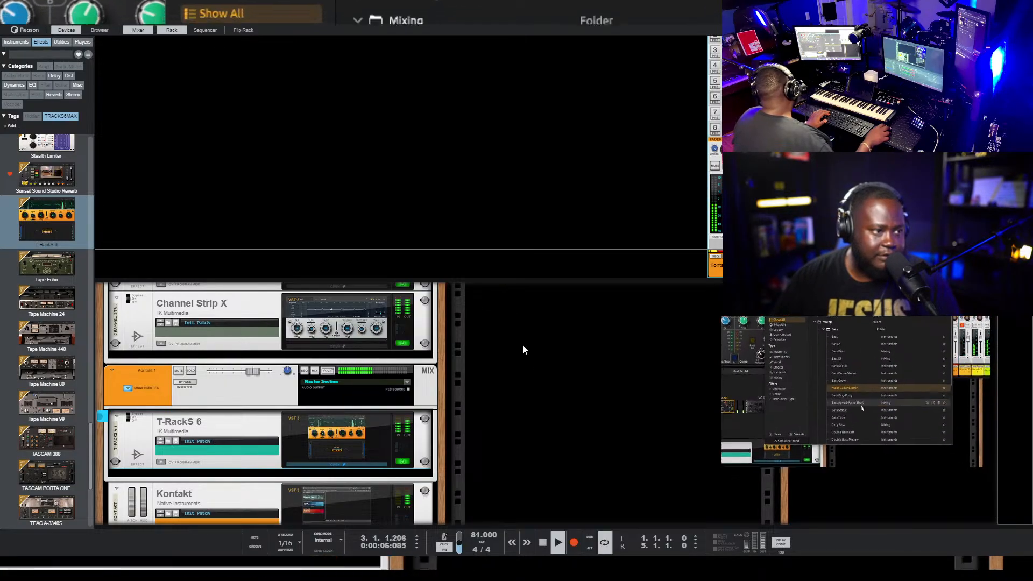
{"action": "scroll", "coordinate": [856, 398], "scroll_direction": "up", "scroll_amount": 3}
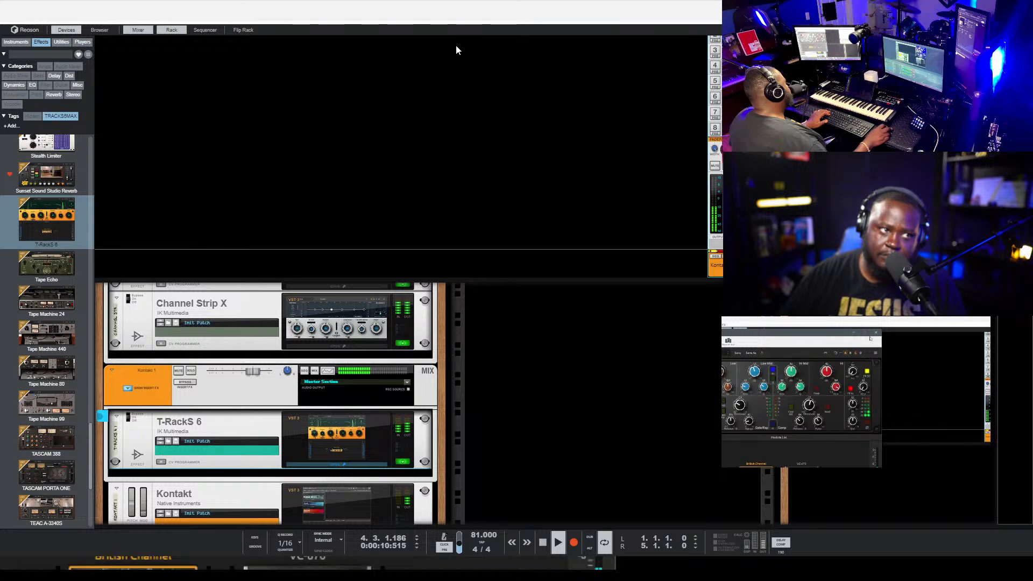
- Open Battery 4 from the rack and route its drum cells to separate direct stereo outputs
{"action": "scroll", "coordinate": [269, 403], "scroll_direction": "down", "scroll_amount": 5}
{"action": "scroll", "coordinate": [269, 404], "scroll_direction": "down", "scroll_amount": 5}
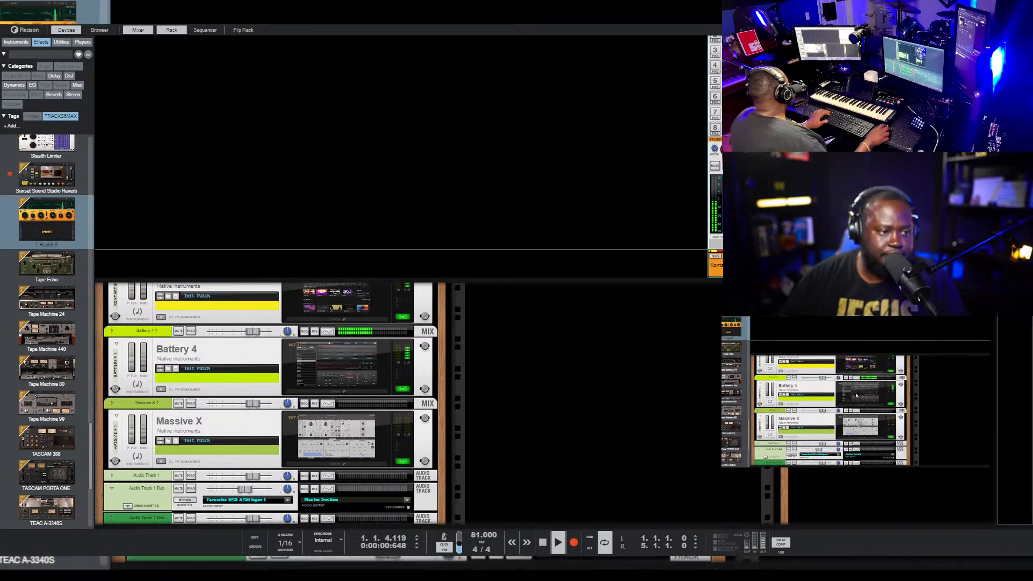
{"action": "left_click", "coordinate": [337, 356]}
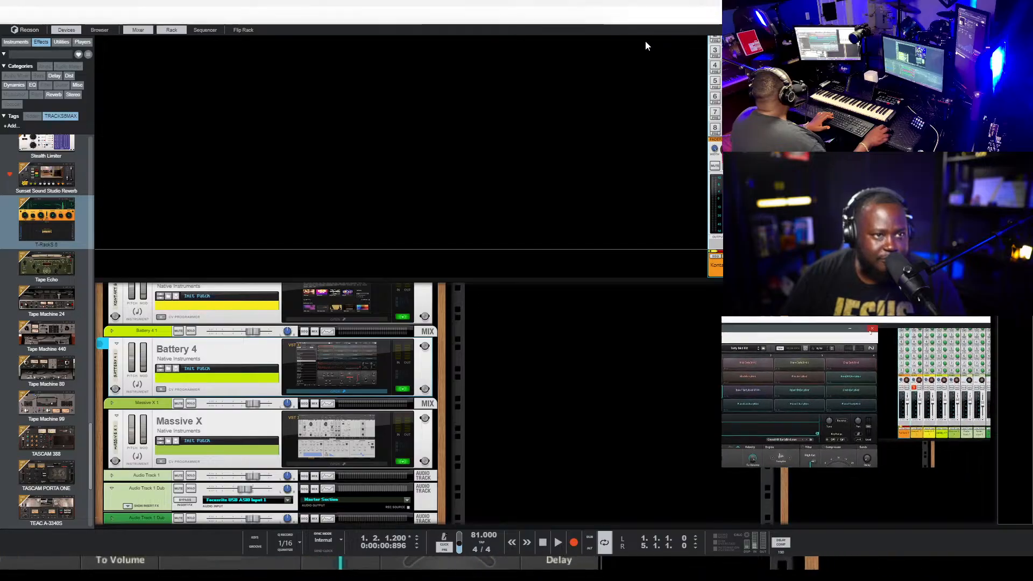
{"action": "left_click", "coordinate": [201, 362]}
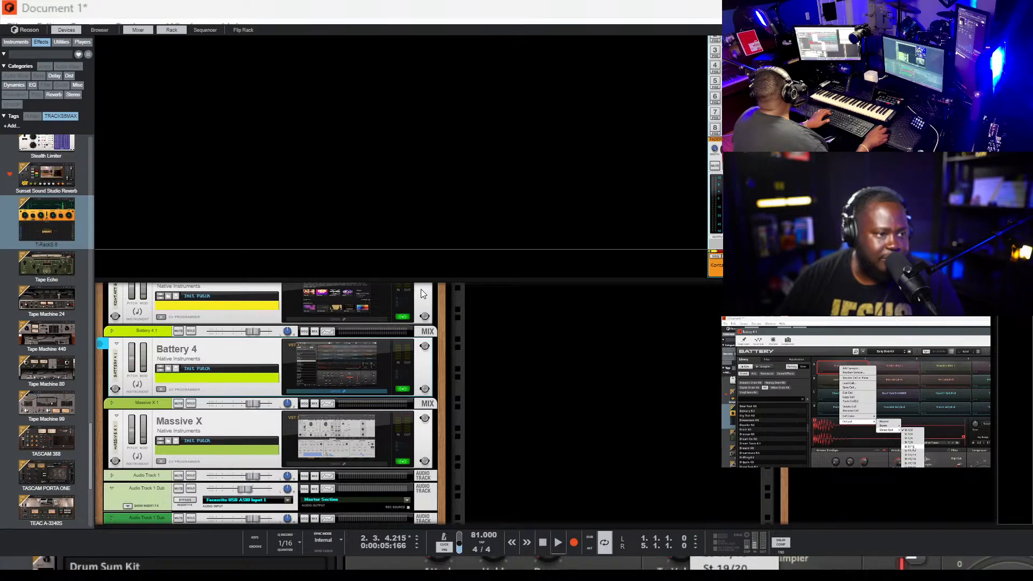
{"action": "left_click", "coordinate": [310, 347]}
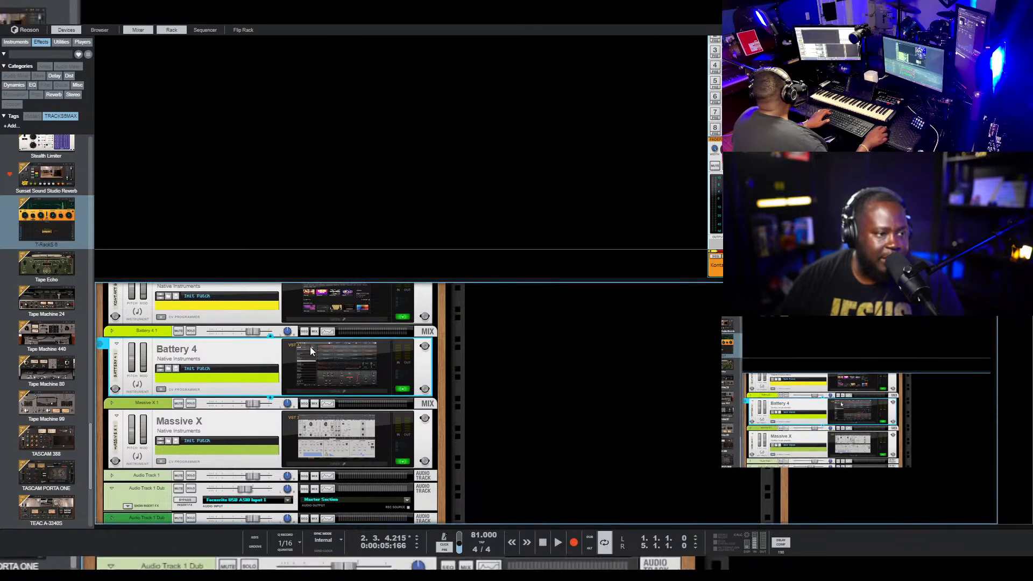
- On the back of the rack, reveal Battery 4's optional outputs and route outputs 3/4 and 5/6 to two new mix channels
{"action": "key", "text": "Tab"}
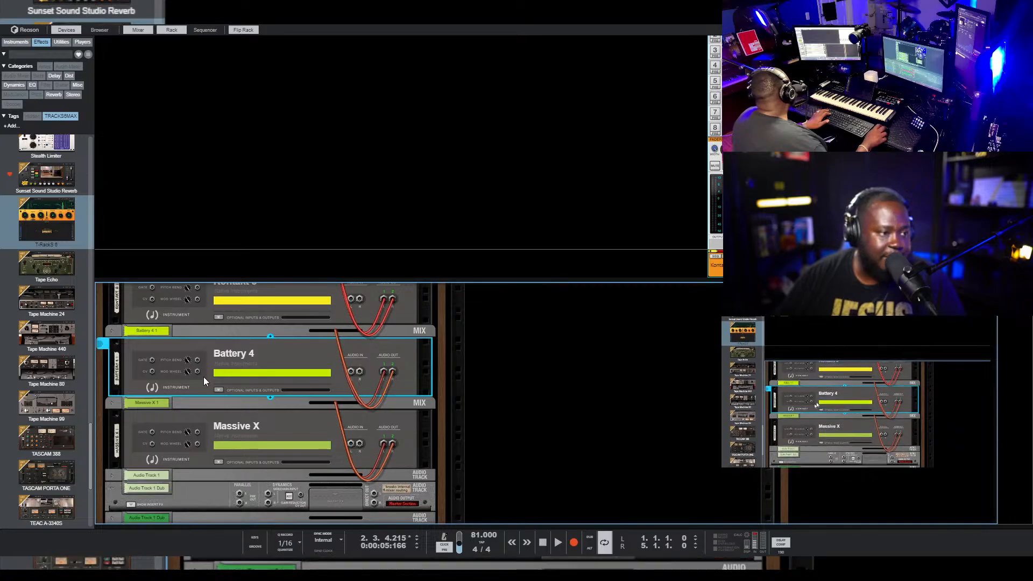
{"action": "left_click", "coordinate": [219, 389]}
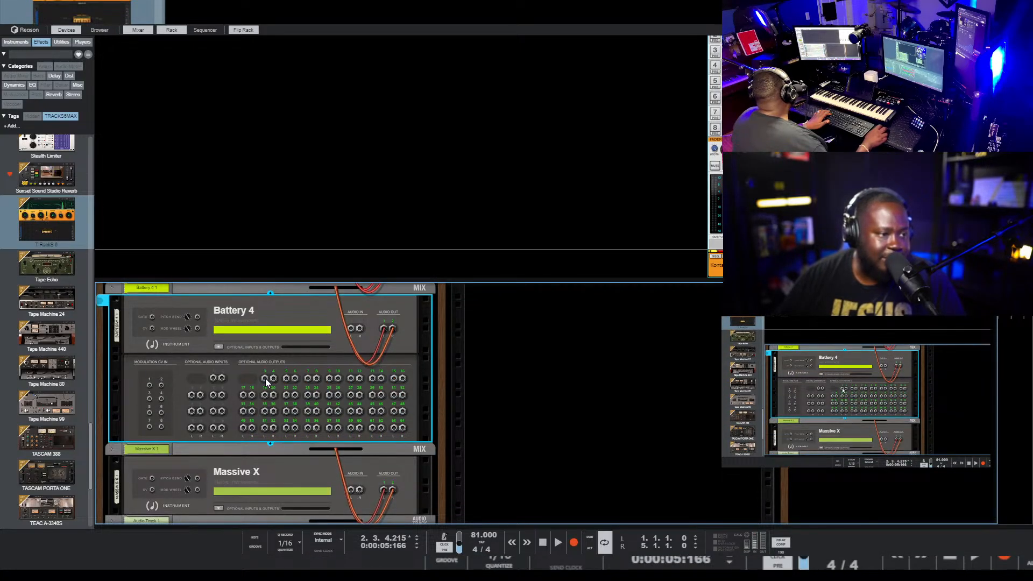
{"action": "left_click", "coordinate": [264, 383]}
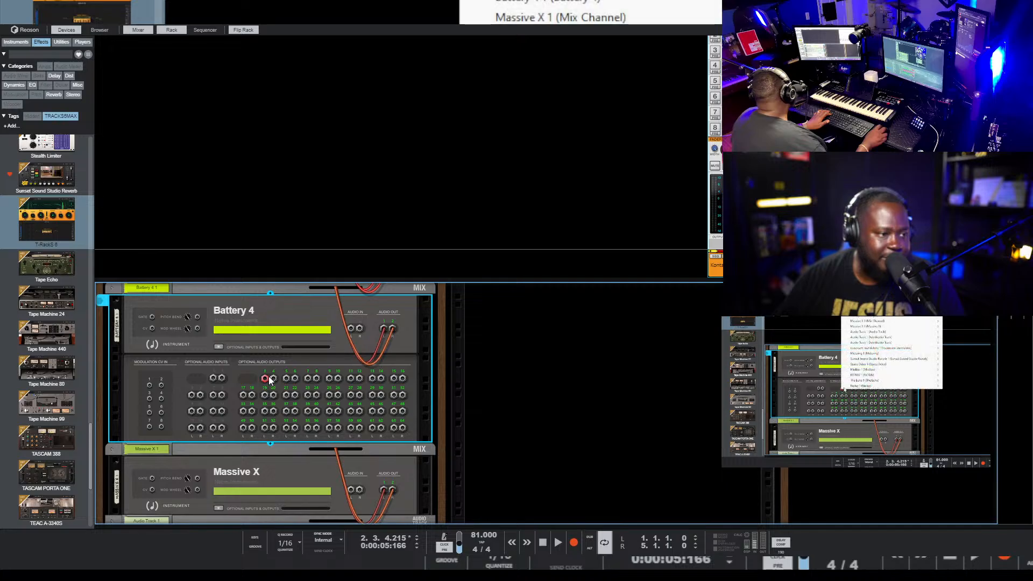
{"action": "left_click", "coordinate": [325, 40]}
{"action": "left_click", "coordinate": [287, 377]}
{"action": "left_click", "coordinate": [354, 26]}
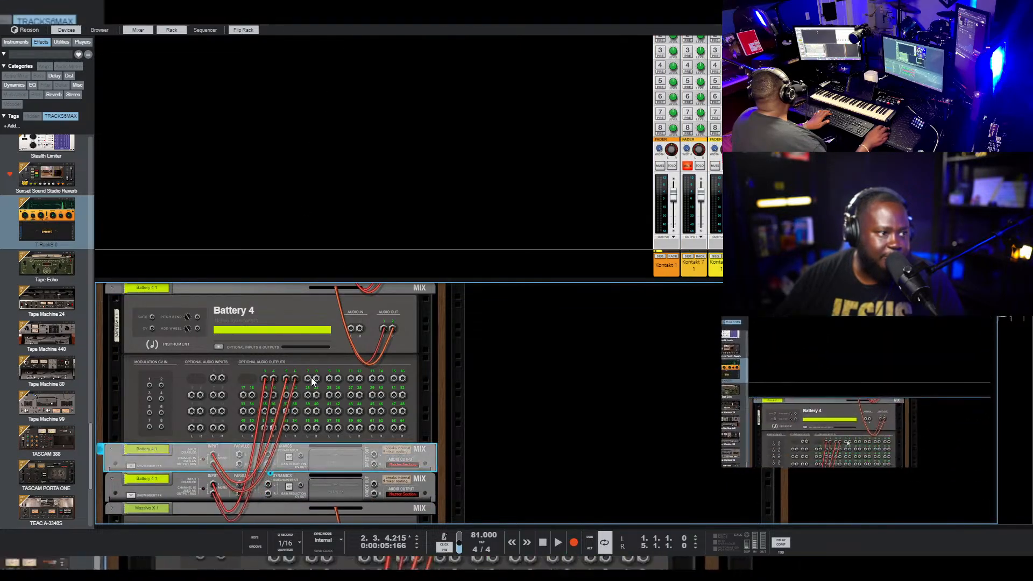
- Route Battery 4's optional outputs 7/8 and 9/10 to two further new mix channels
{"action": "left_click", "coordinate": [308, 379]}
{"action": "left_click", "coordinate": [343, 154]}
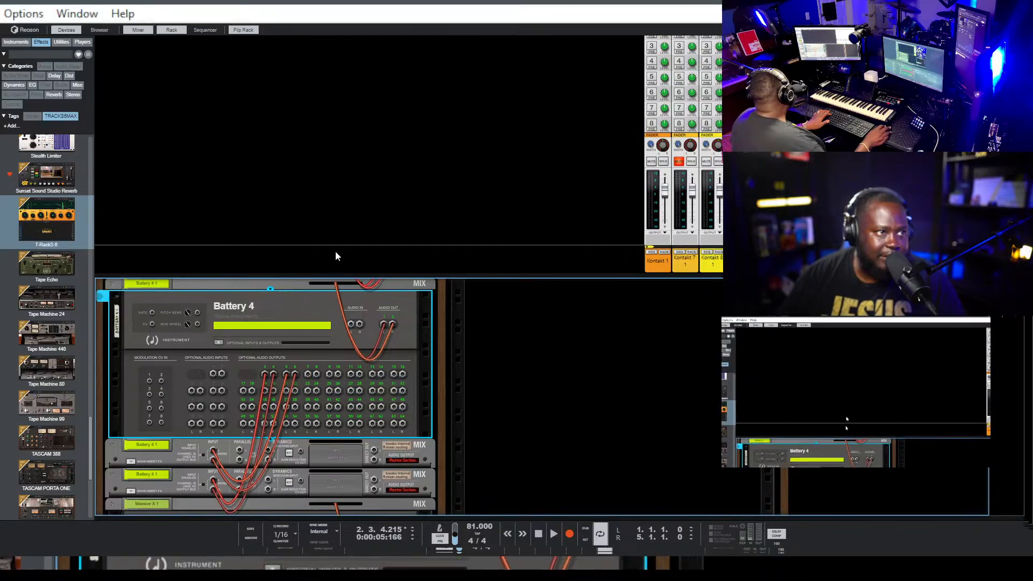
{"action": "left_click", "coordinate": [310, 377]}
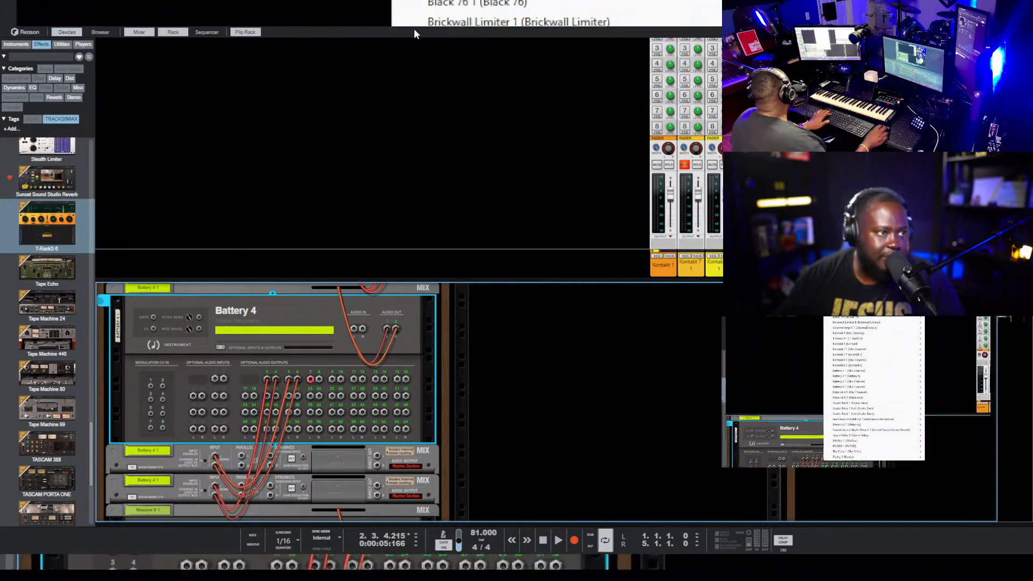
{"action": "left_click", "coordinate": [525, 11]}
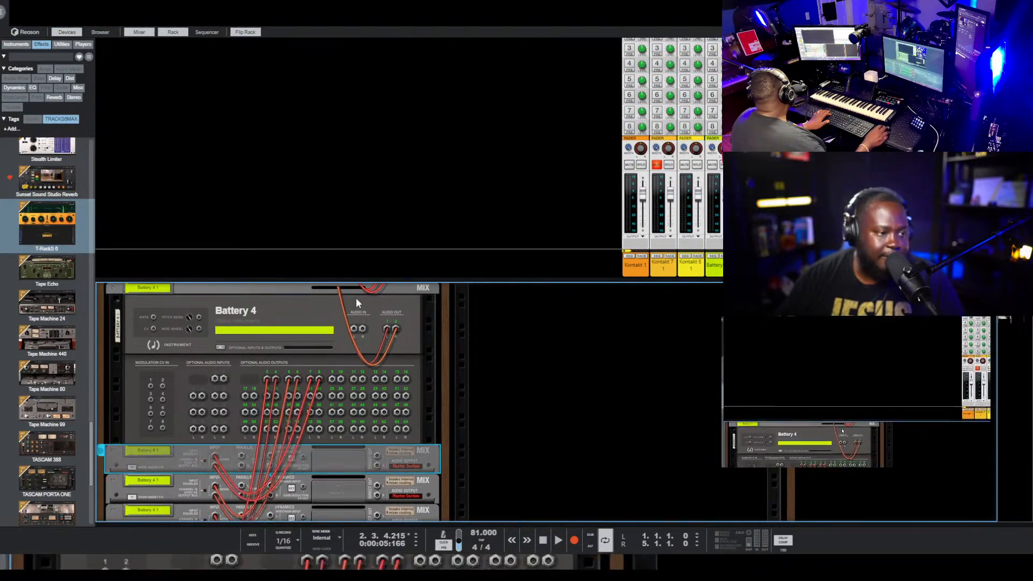
{"action": "right_click", "coordinate": [287, 396]}
{"action": "left_click", "coordinate": [287, 396]}
{"action": "right_click", "coordinate": [338, 378]}
{"action": "left_click", "coordinate": [333, 380]}
{"action": "right_click", "coordinate": [333, 380]}
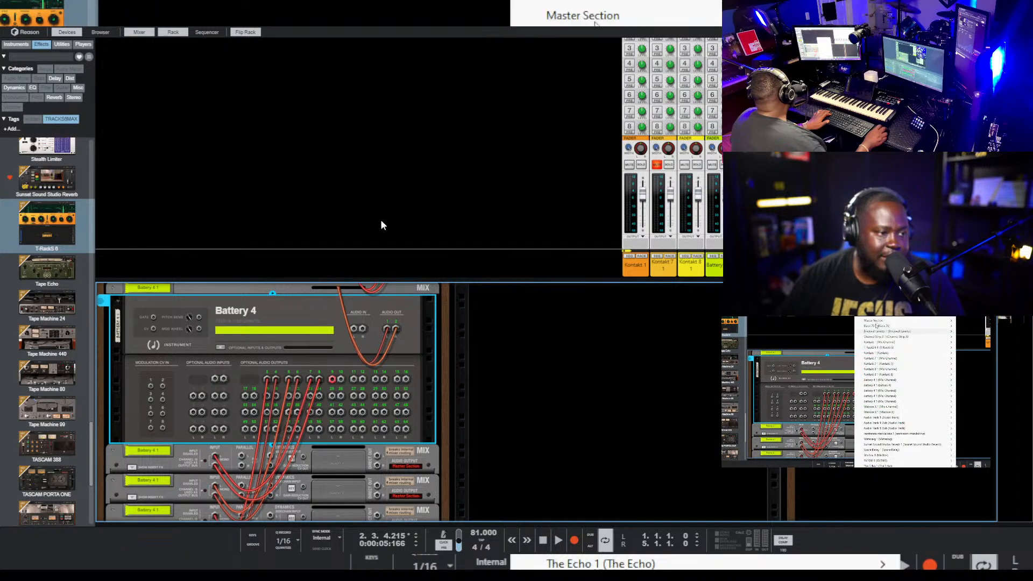
{"action": "left_click", "coordinate": [392, 182]}
- Disconnect the right-side cables of Battery 4's optional output pairs and play the loop from the start
{"action": "left_click", "coordinate": [344, 381]}
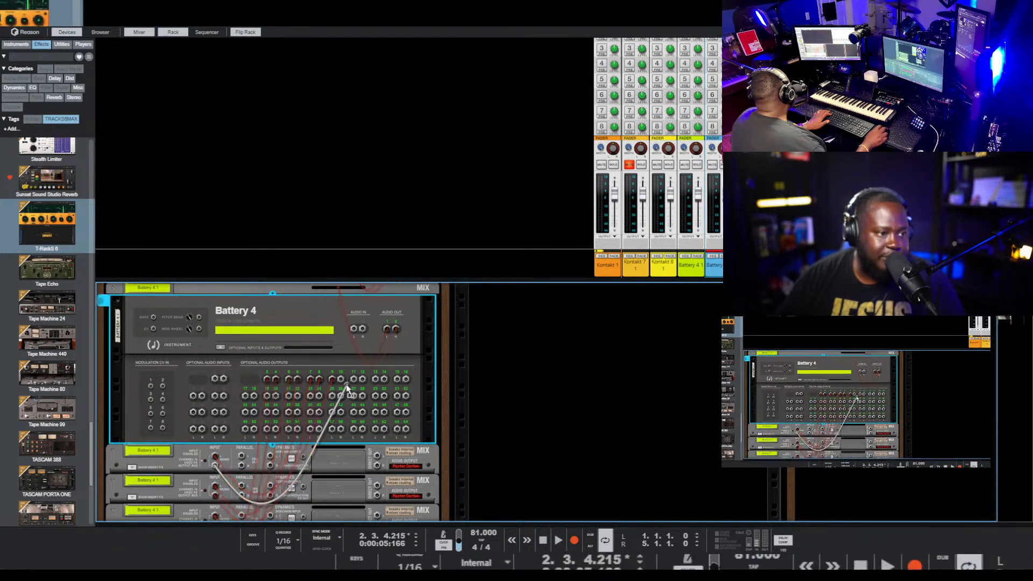
{"action": "mouse_move", "coordinate": [297, 380]}
{"action": "left_mouse_down"}
{"action": "mouse_move", "coordinate": [311, 386]}
{"action": "mouse_move", "coordinate": [292, 383]}
{"action": "left_mouse_up"}
{"action": "key", "text": "KP_0"}
{"action": "key", "text": "space"}
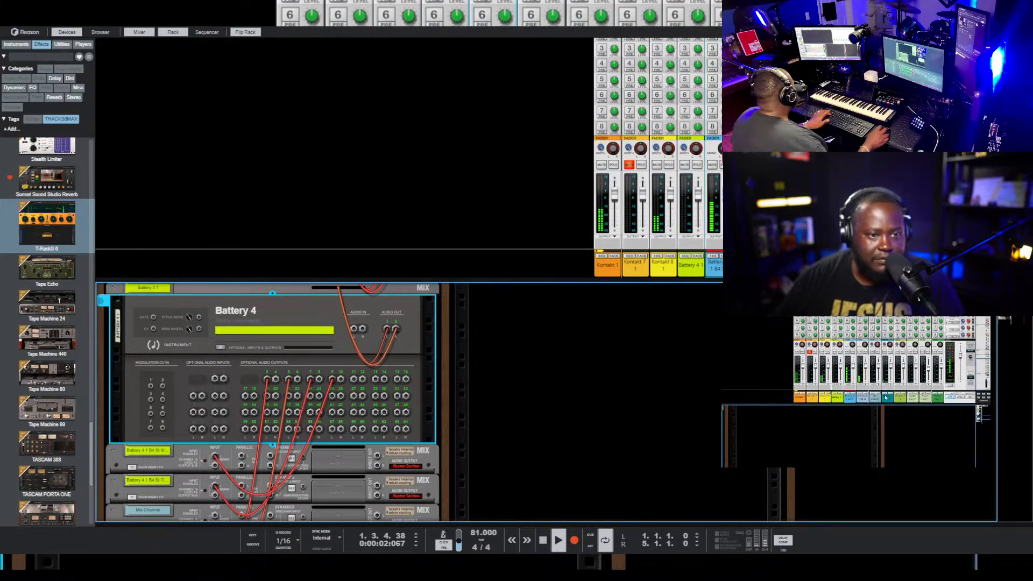
- Open Battery 4 from the front of the rack and route a further drum cell to its own direct stereo output
{"action": "left_click", "coordinate": [883, 394]}
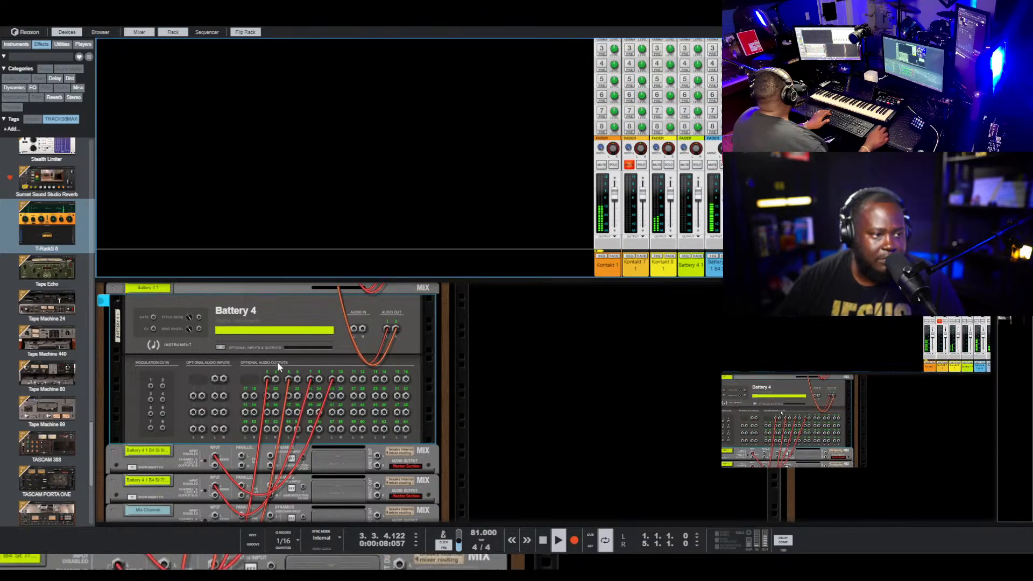
{"action": "scroll", "coordinate": [278, 360], "scroll_direction": "down", "scroll_amount": 3}
{"action": "scroll", "coordinate": [275, 386], "scroll_direction": "up", "scroll_amount": 5}
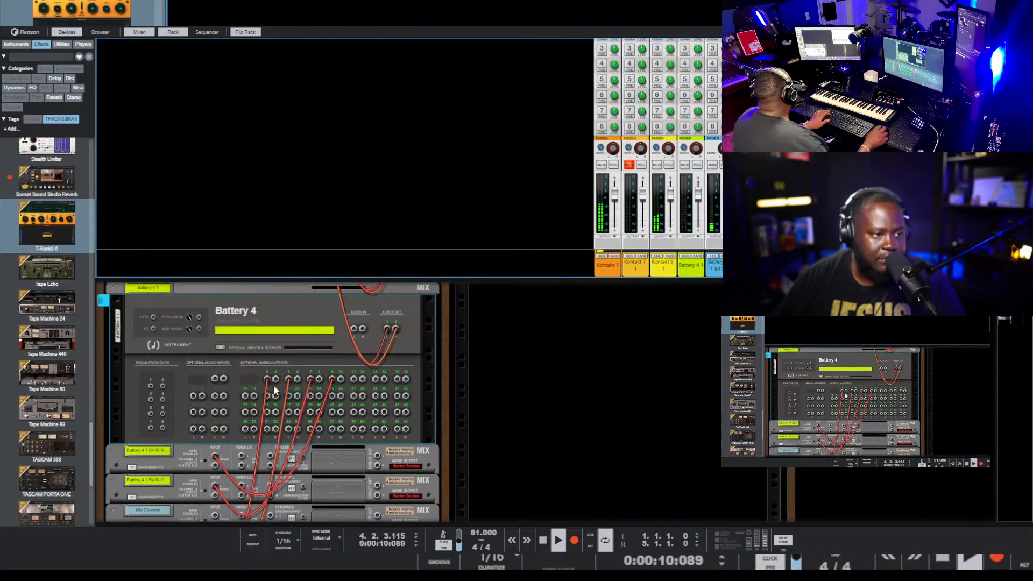
{"action": "key", "text": "Tab"}
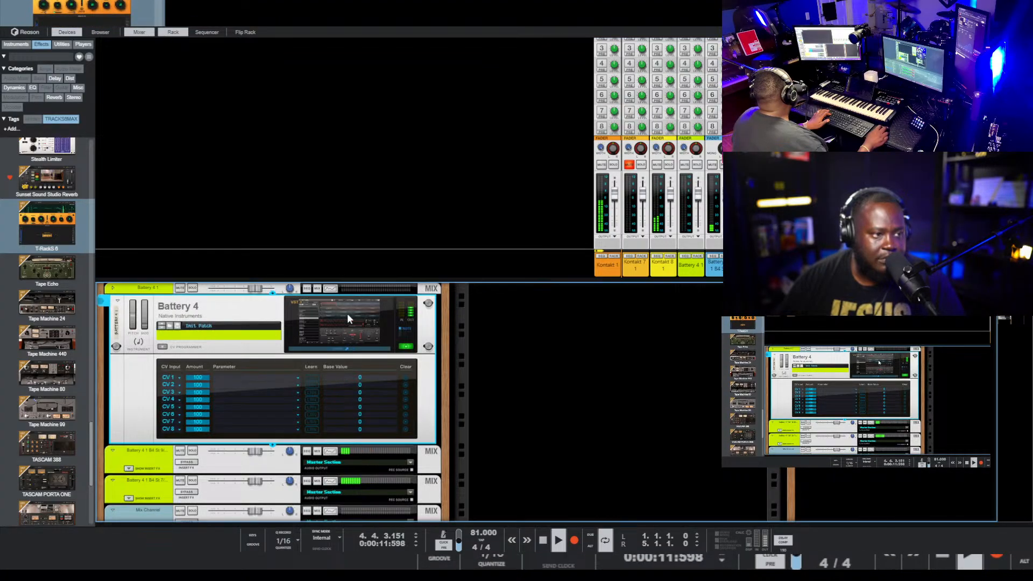
{"action": "left_click", "coordinate": [347, 318]}
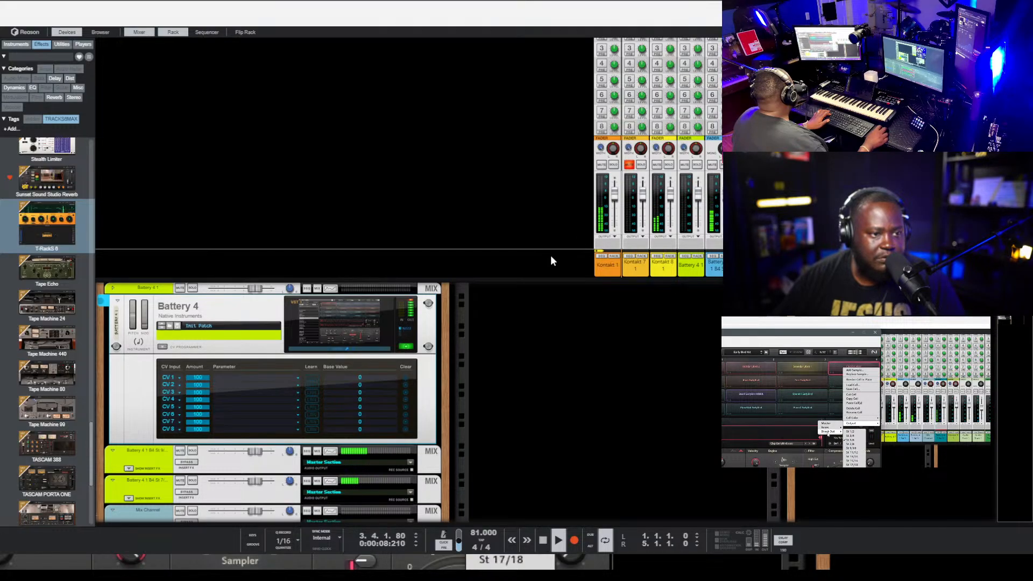
- On the back of the rack, route Battery 4's optional outputs 11/12 to a new mix channel and disconnect its right-side cable
{"action": "key", "text": "Tab"}
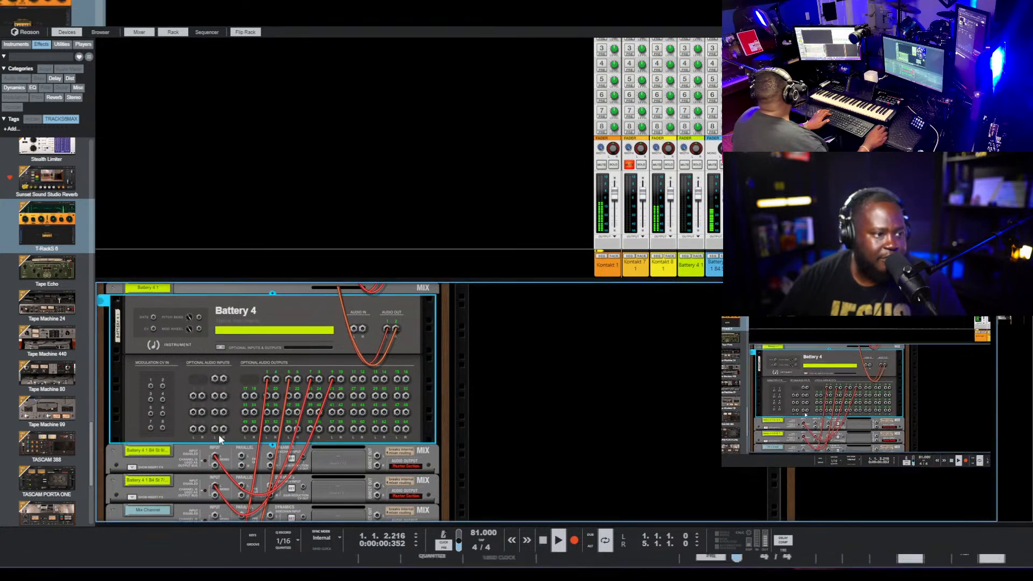
{"action": "scroll", "coordinate": [219, 434], "scroll_direction": "down", "scroll_amount": 2}
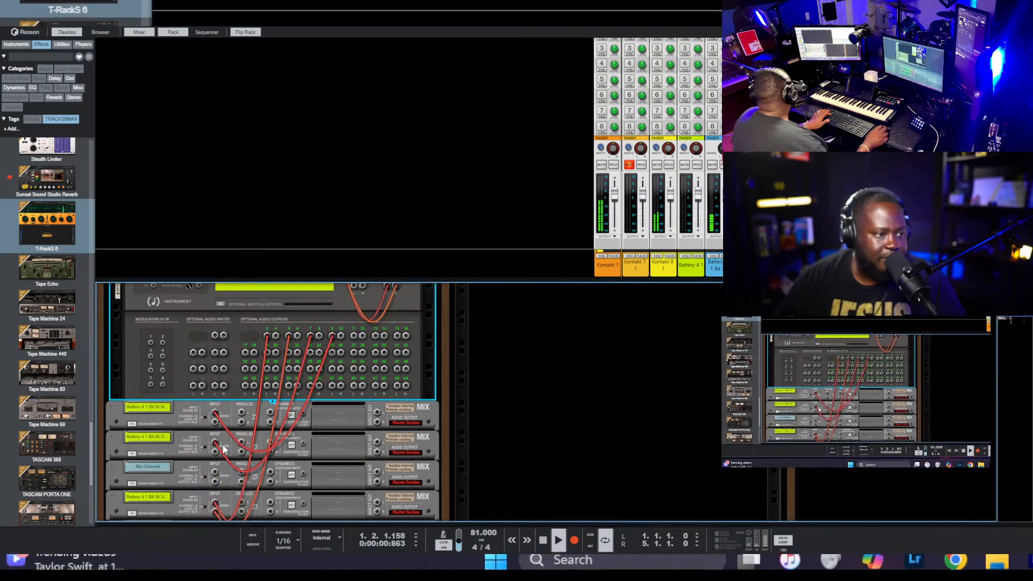
{"action": "right_click", "coordinate": [346, 341]}
{"action": "left_click", "coordinate": [406, 164]}
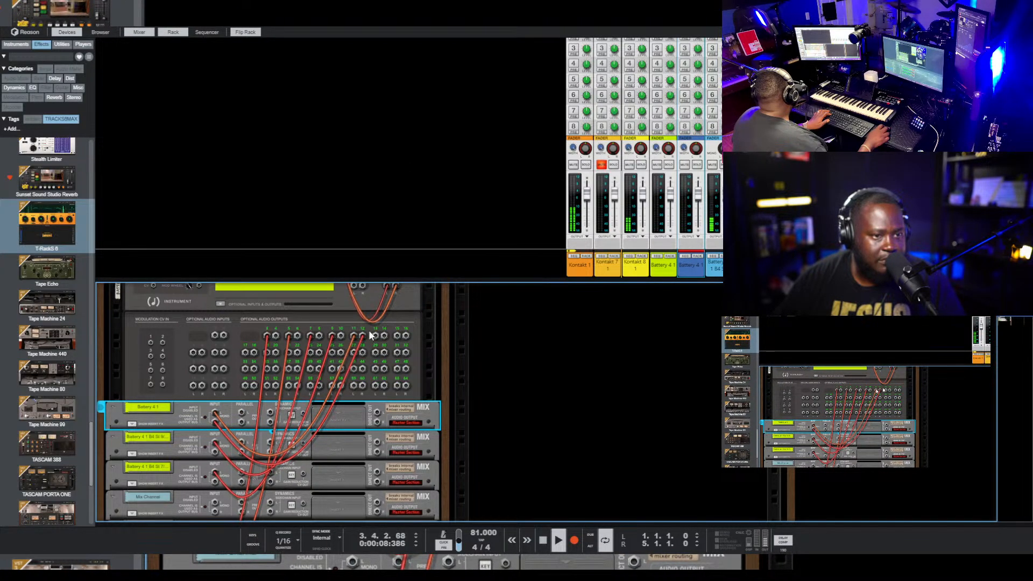
{"action": "scroll", "coordinate": [314, 413], "scroll_direction": "down", "scroll_amount": 3}
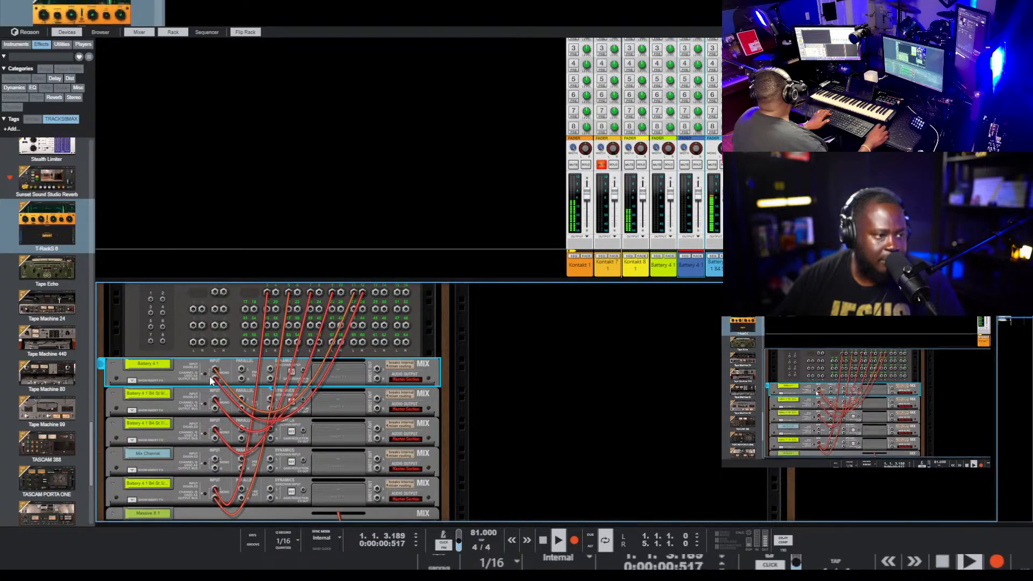
{"action": "scroll", "coordinate": [239, 407], "scroll_direction": "up", "scroll_amount": 2}
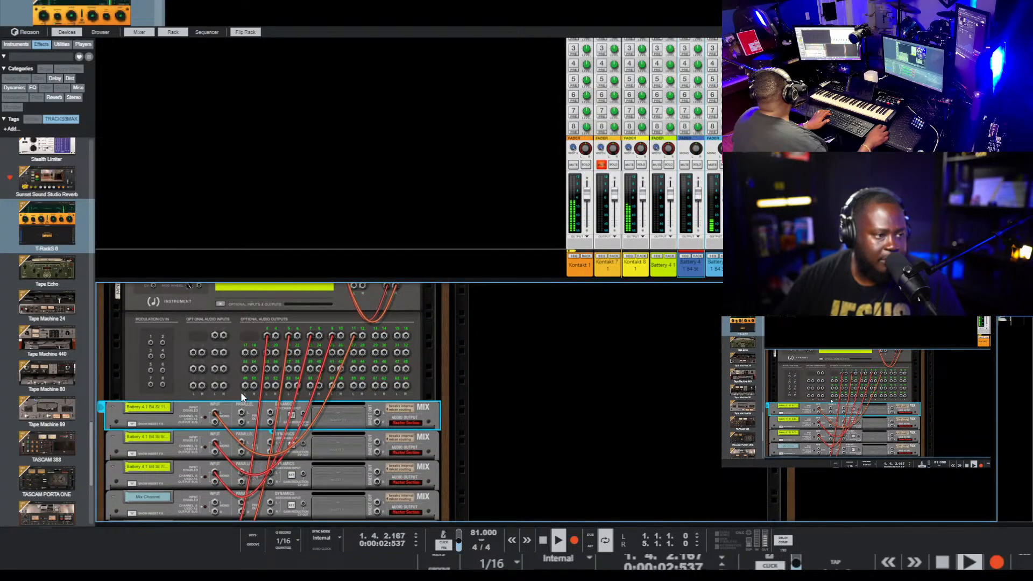
- Disconnect the right-side cable from the lowest Battery 4 mix channel and flip the rack to its front
{"action": "scroll", "coordinate": [269, 371], "scroll_direction": "down", "scroll_amount": 3}
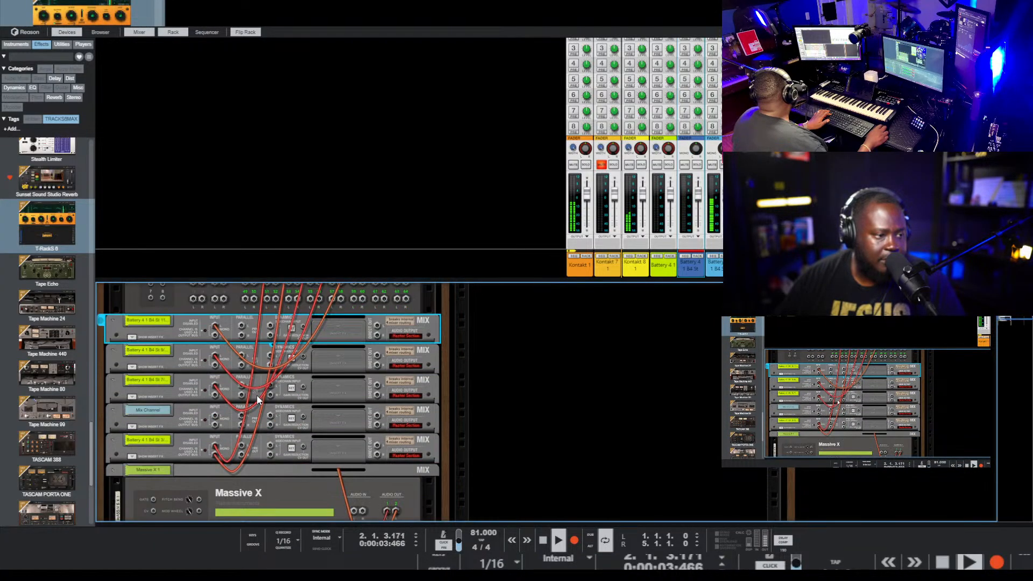
{"action": "left_click", "coordinate": [218, 460]}
{"action": "scroll", "coordinate": [226, 474], "scroll_direction": "up", "scroll_amount": 3}
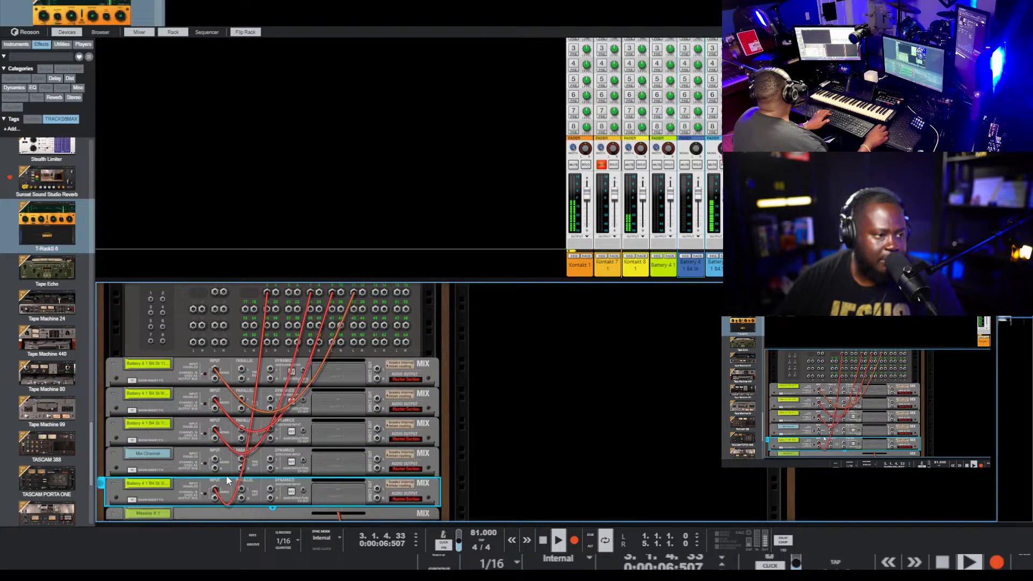
{"action": "key", "text": "Tab"}
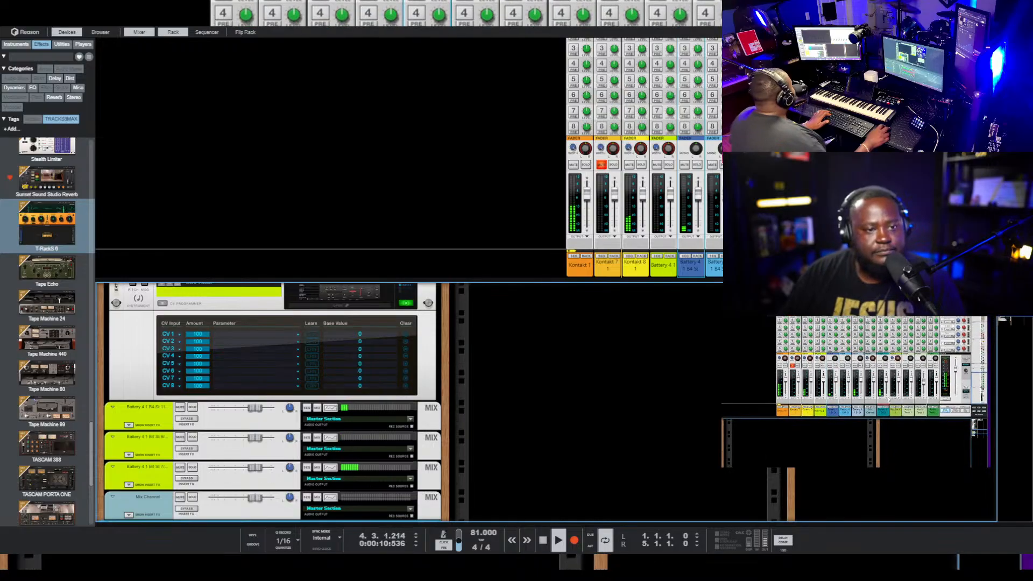
- Rename three of the separated Battery 4 mix channels as Kick, Hi Hat and Snare
{"action": "scroll", "coordinate": [215, 412], "scroll_direction": "down", "scroll_amount": 3}
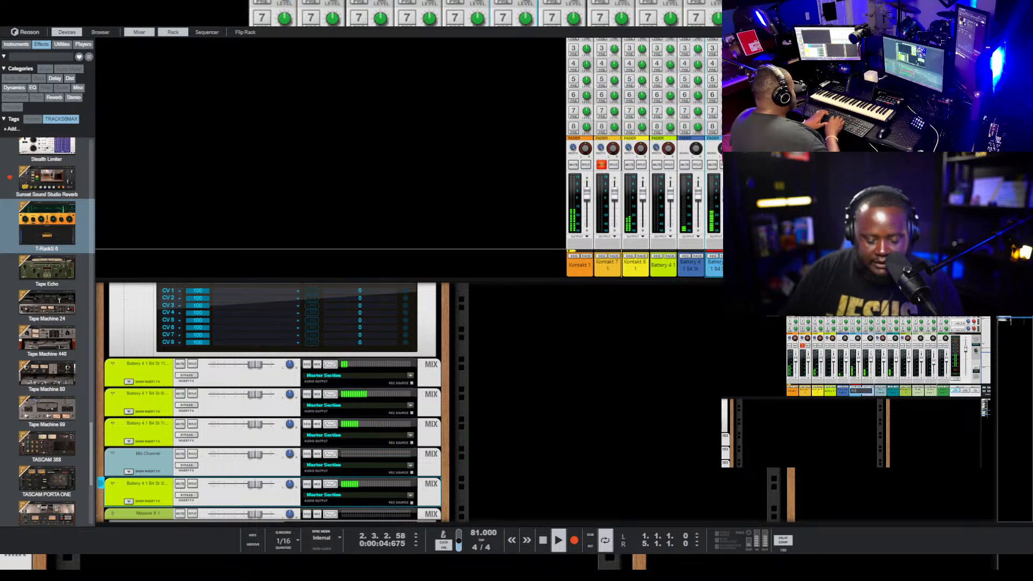
{"action": "key", "text": "Return"}
{"action": "double_click", "coordinate": [865, 394]}
{"action": "type", "text": "Hi Hat"}
{"action": "key", "text": "Return"}
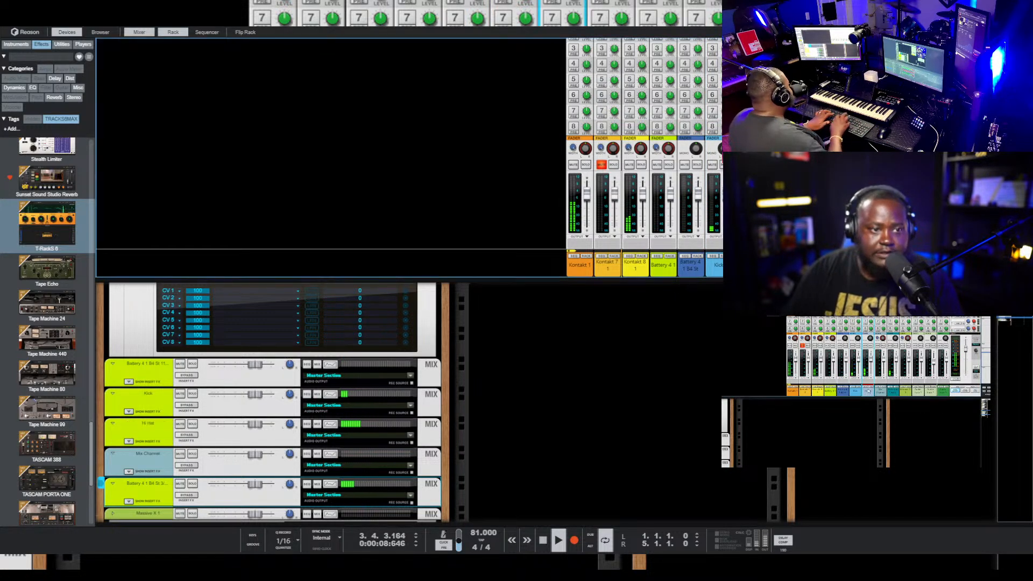
{"action": "double_click", "coordinate": [899, 391]}
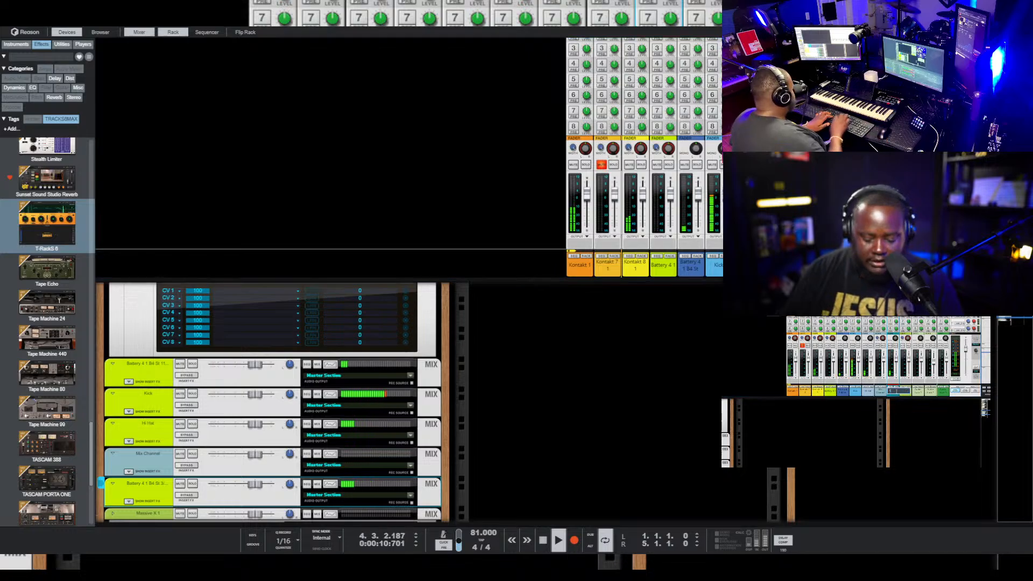
{"action": "type", "text": "Snare"}
{"action": "key", "text": "Return"}
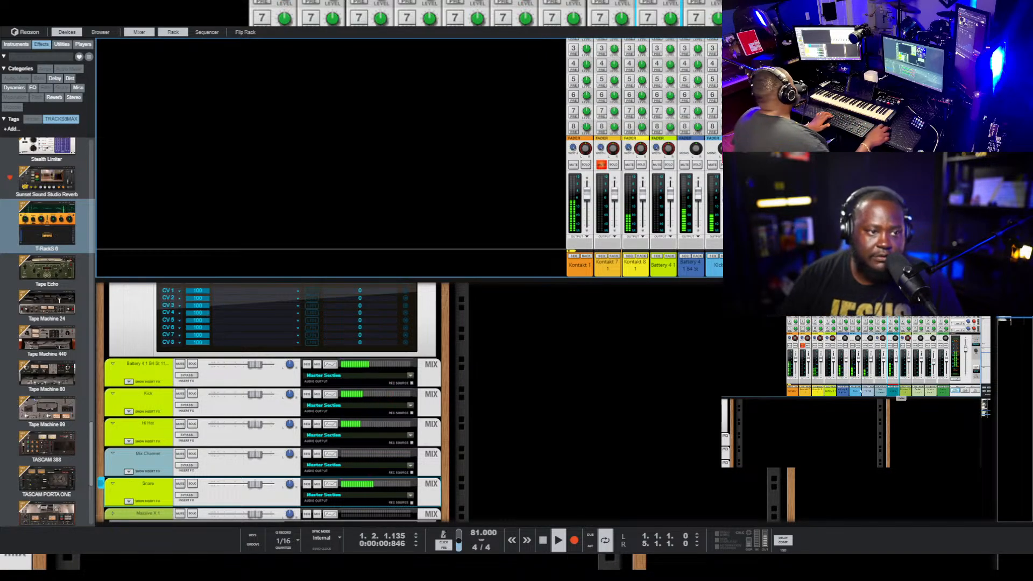
- Unmute the Kontakt 7 channel and set its level to -1.46 dB
{"action": "left_click", "coordinate": [600, 165]}
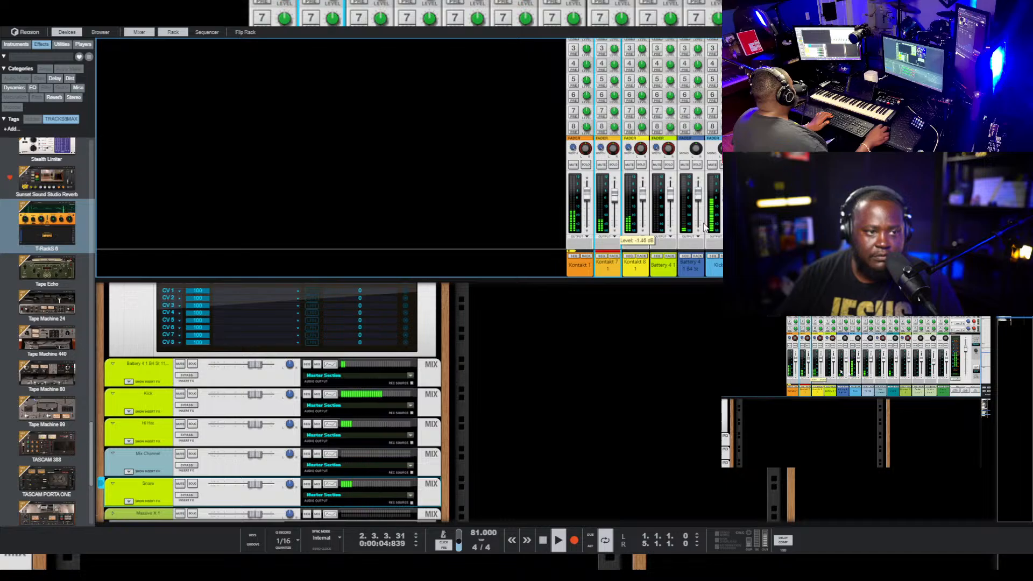
{"action": "left_click", "coordinate": [700, 271]}
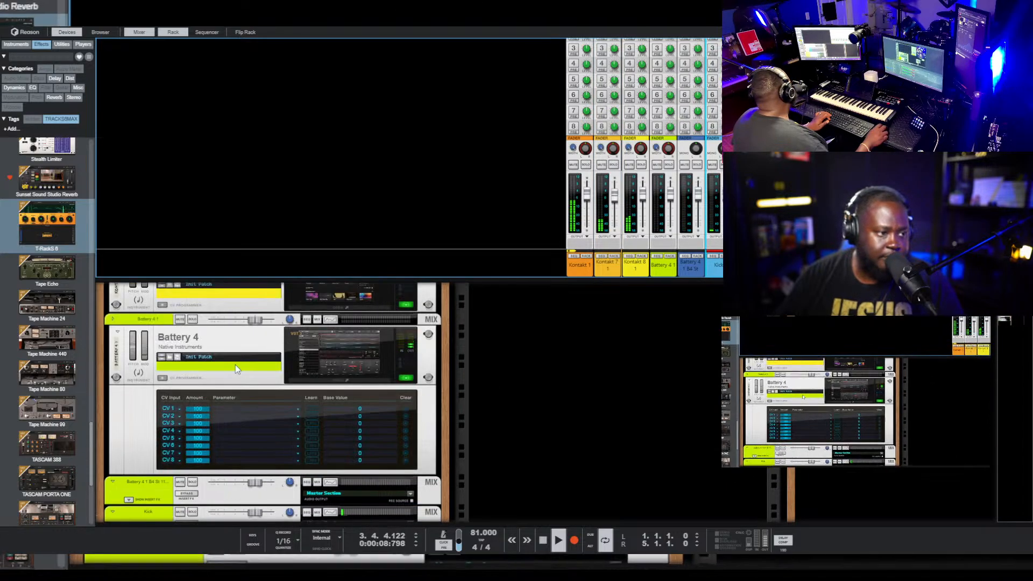
- Insert a T-RackS 6 effect on the main Battery 4 mix channel and load one of its kick presets
{"action": "left_click", "coordinate": [112, 319]}
{"action": "left_click_drag", "start_coordinate": [47, 223], "coordinate": [226, 369]}
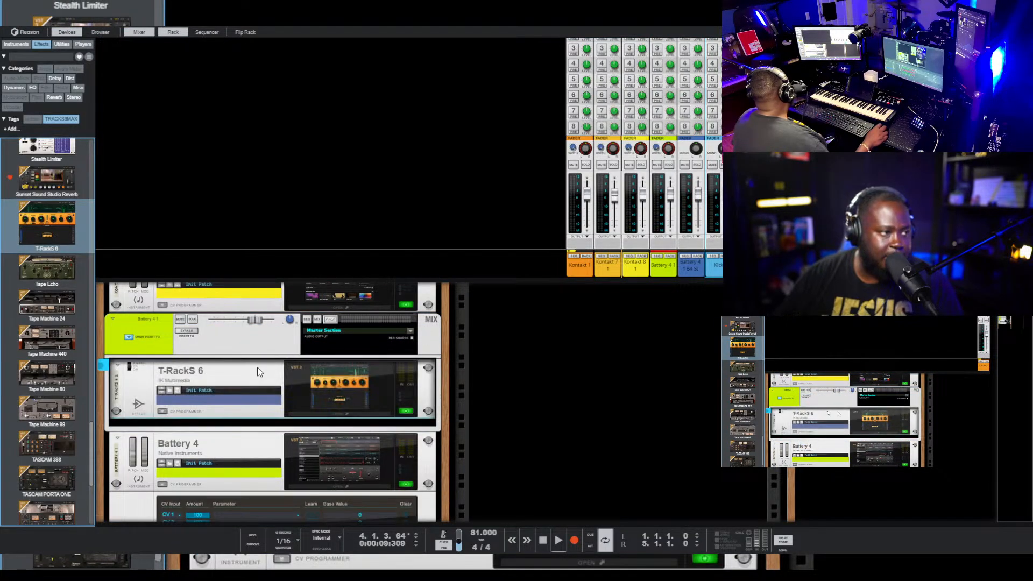
{"action": "left_click", "coordinate": [386, 383]}
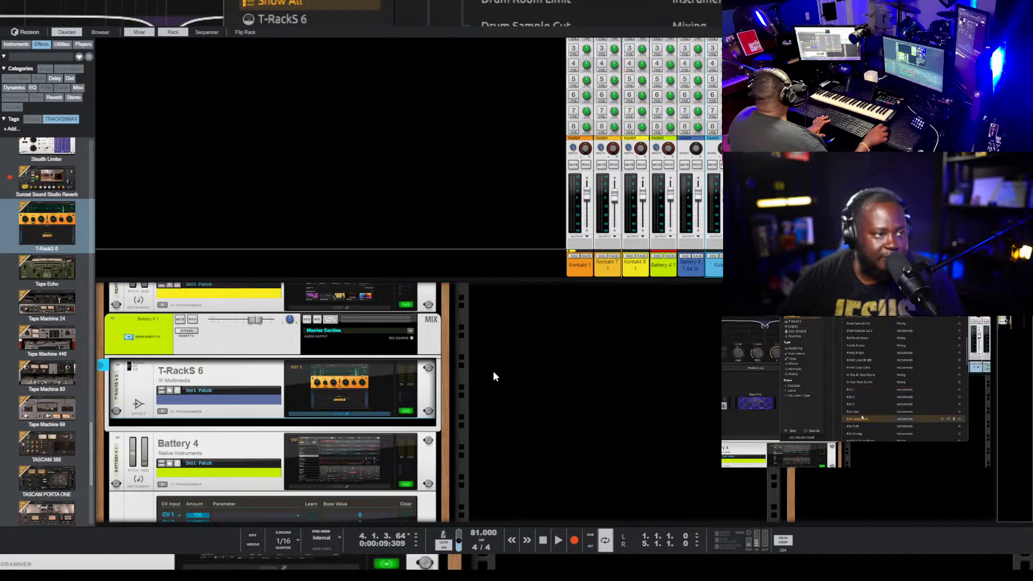
{"action": "left_click", "coordinate": [710, 366]}
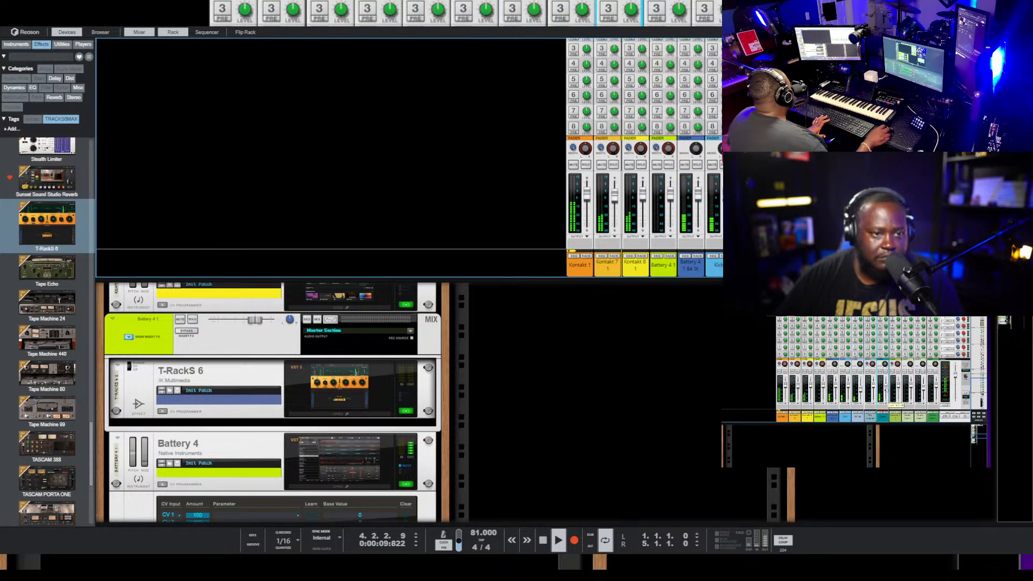
- Enable send 1 on the Snare channel and on the blue Battery 4 drum channel in the mixer
{"action": "scroll", "coordinate": [644, 144], "scroll_direction": "up", "scroll_amount": 2}
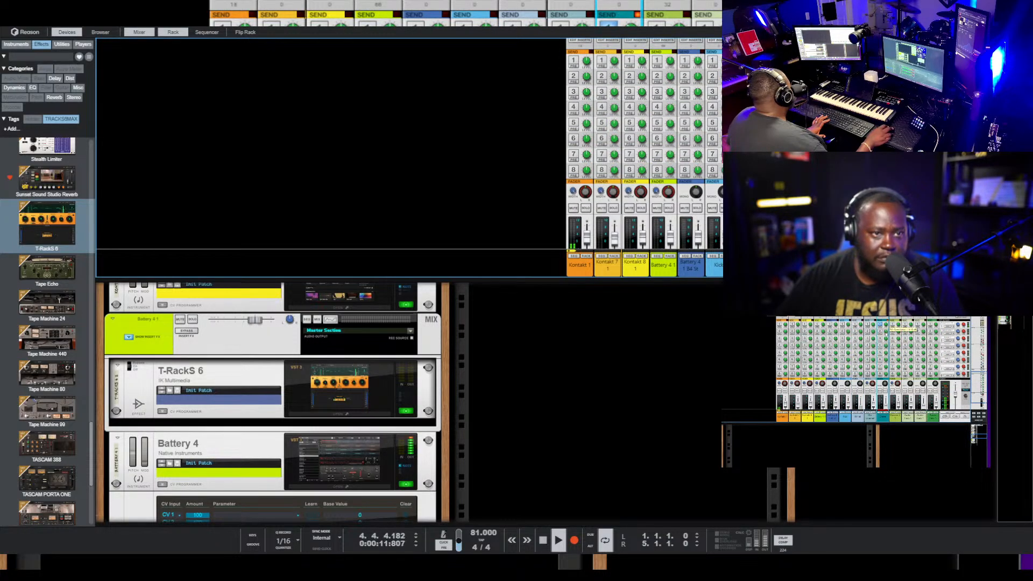
{"action": "scroll", "coordinate": [694, 227], "scroll_direction": "down", "scroll_amount": 2}
{"action": "scroll", "coordinate": [694, 227], "scroll_direction": "up", "scroll_amount": 2}
{"action": "scroll", "coordinate": [694, 227], "scroll_direction": "down", "scroll_amount": 2}
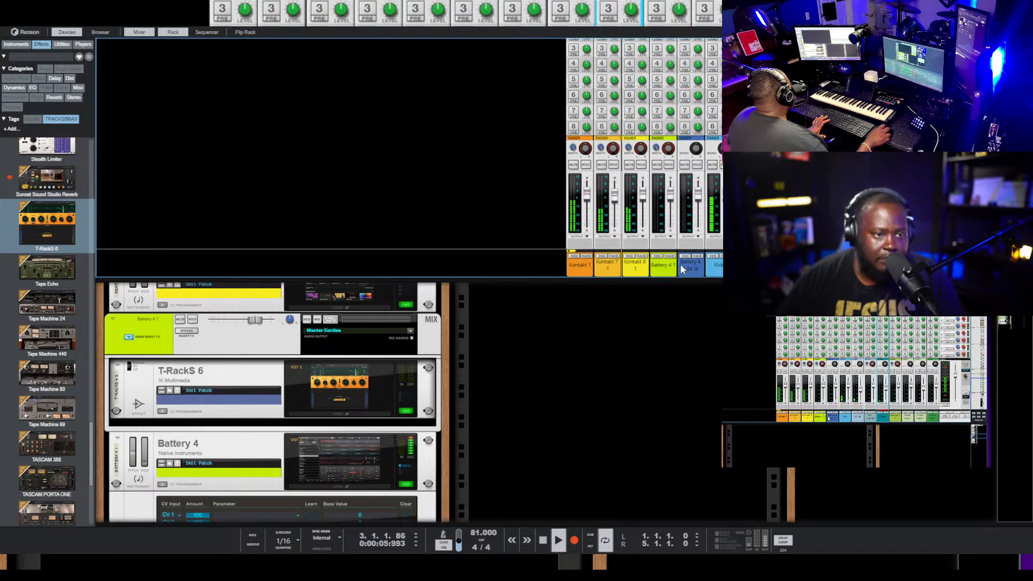
{"action": "scroll", "coordinate": [680, 264], "scroll_direction": "up", "scroll_amount": 2}
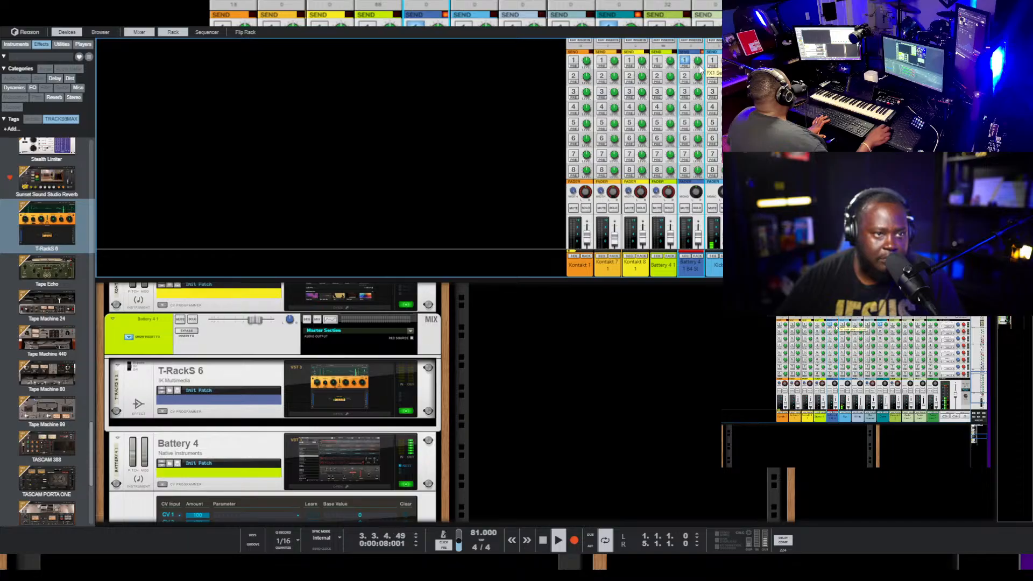
{"action": "scroll", "coordinate": [473, 309], "scroll_direction": "down", "scroll_amount": 2}
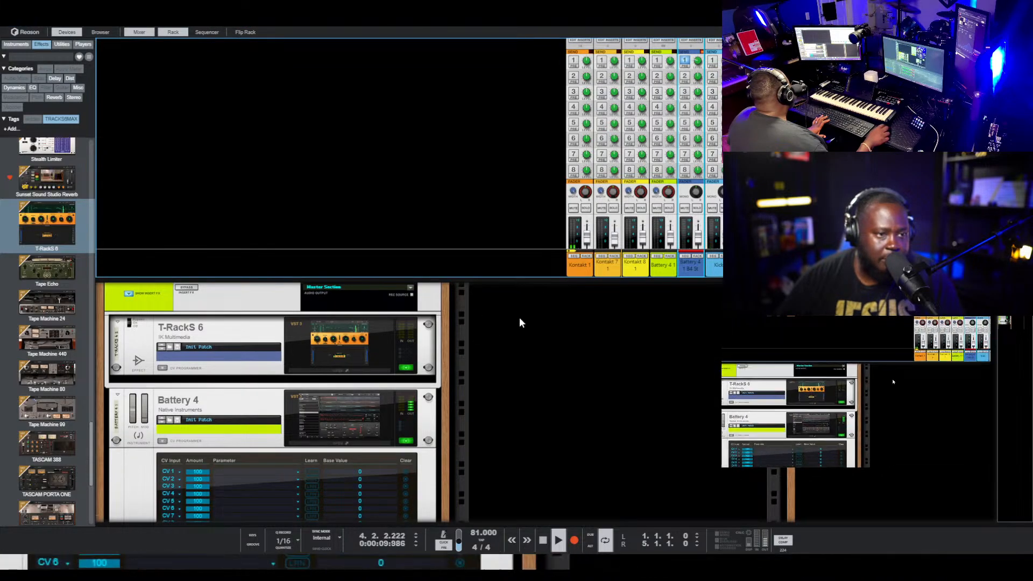
- Delete Audio Track 1 and its two duplicate audio tracks from the sequencer
{"action": "key", "text": "F7"}
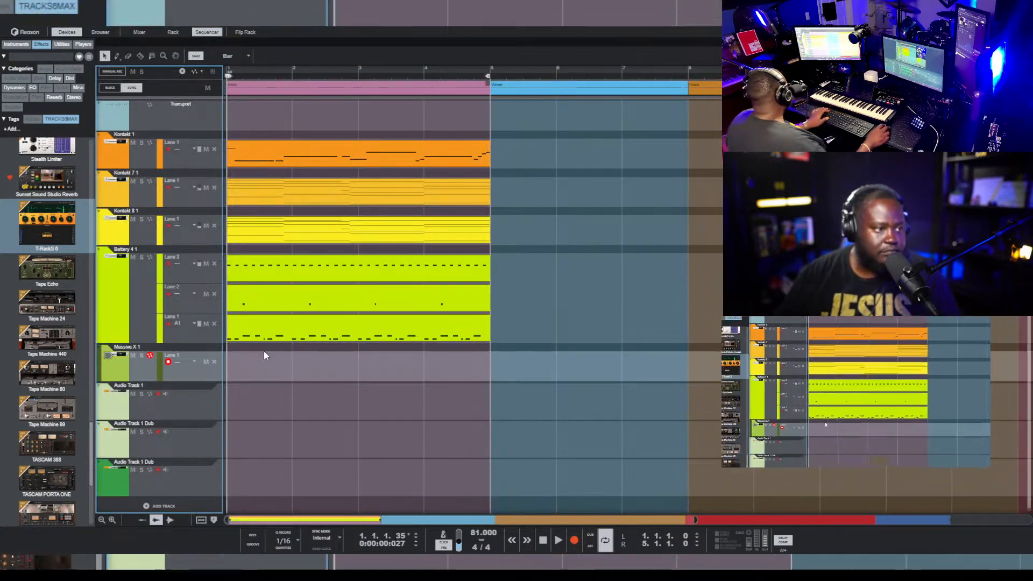
{"action": "left_click", "coordinate": [192, 403]}
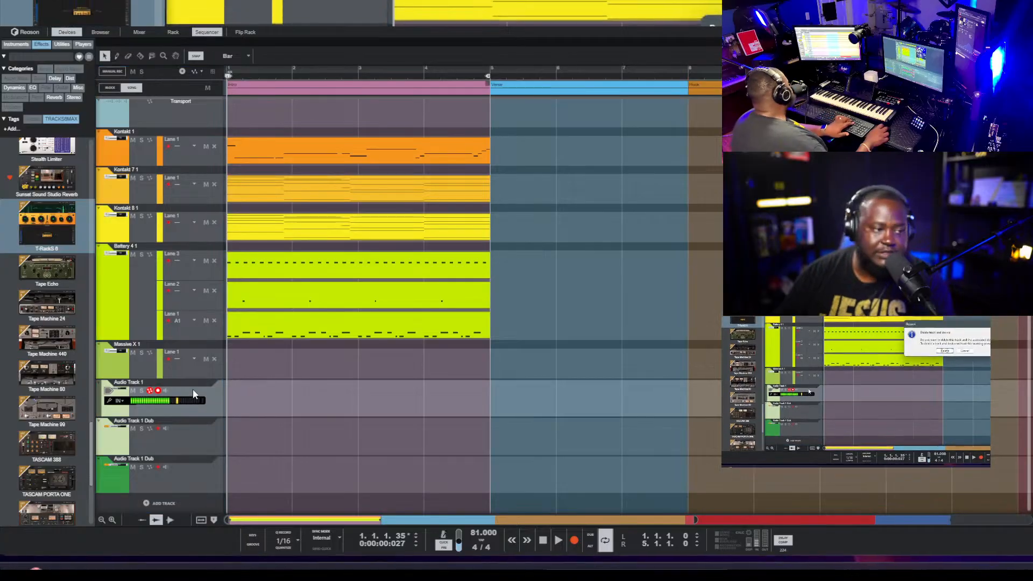
{"action": "key", "text": "Delete"}
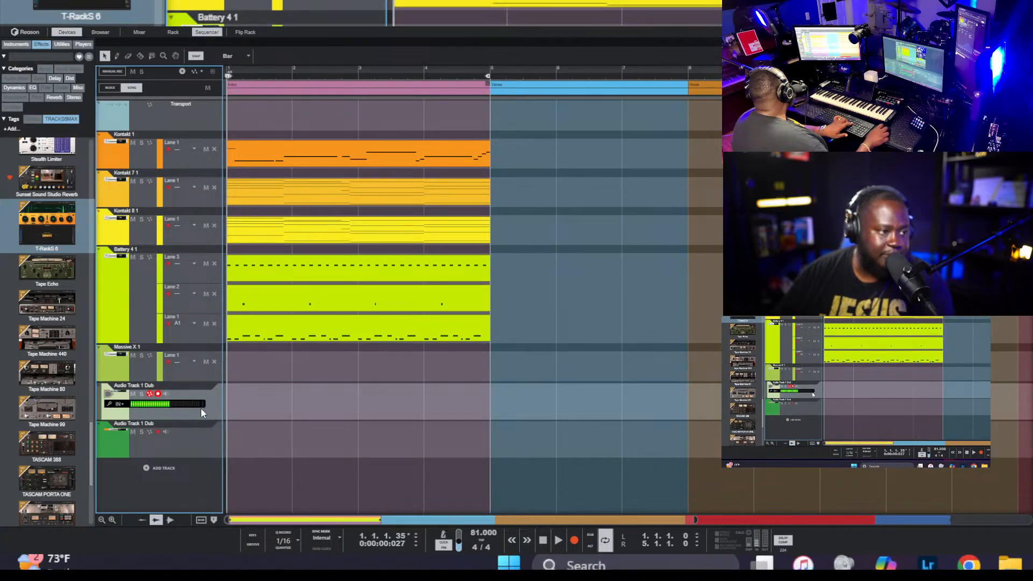
{"action": "key", "text": "Delete"}
{"action": "left_click", "coordinate": [196, 412]}
{"action": "key", "text": "Delete"}
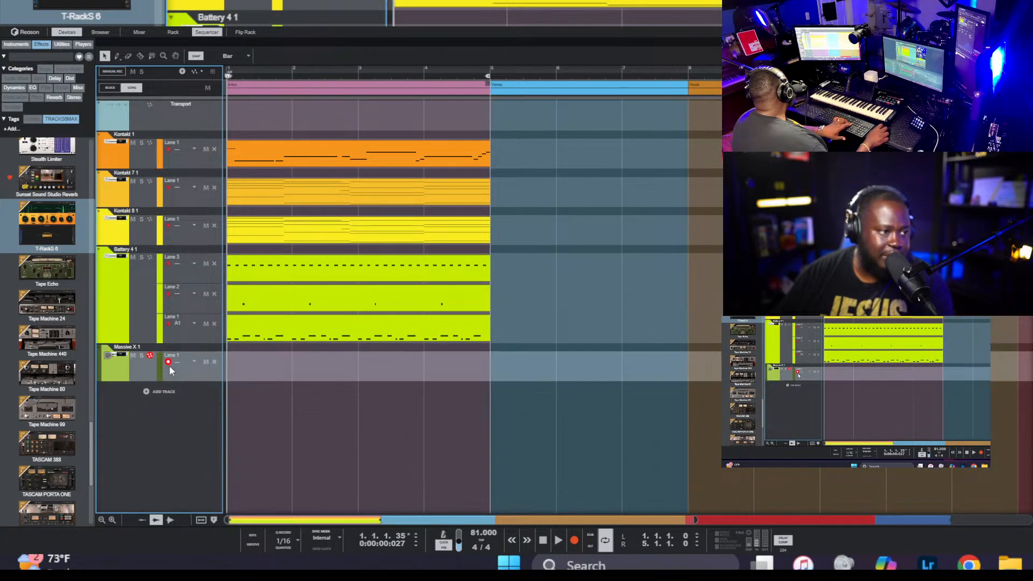
- Open the Massive X instrument's interface from the rack
{"action": "key", "text": "F6"}
{"action": "left_click", "coordinate": [340, 416]}
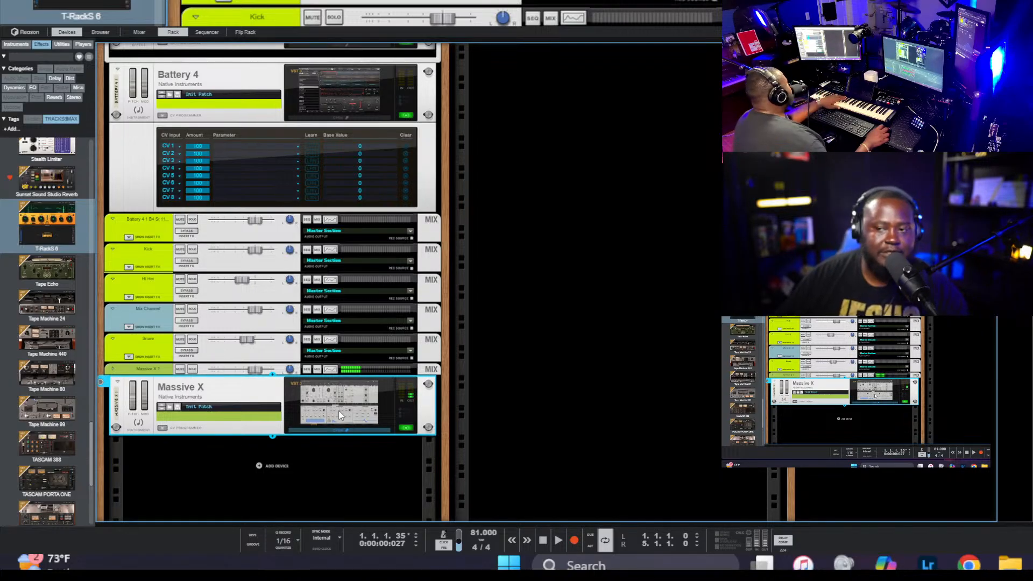
{"action": "left_click", "coordinate": [340, 415]}
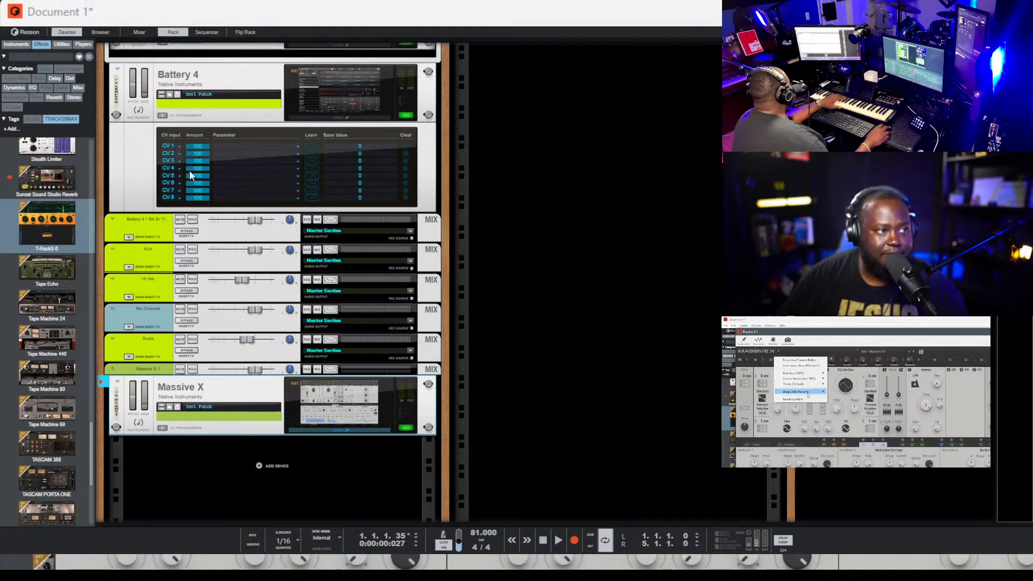
{"action": "left_click", "coordinate": [778, 351]}
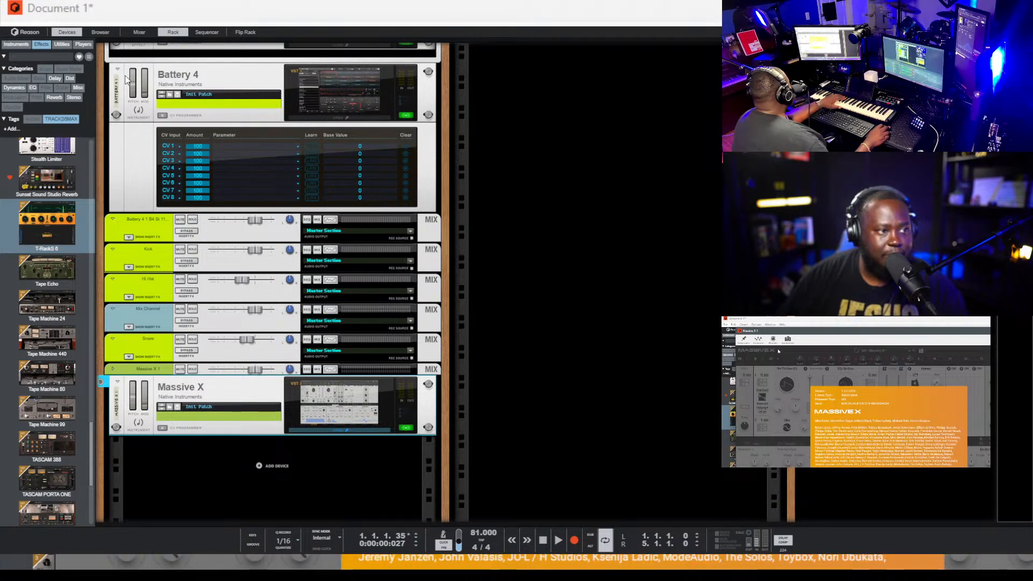
{"action": "left_click", "coordinate": [811, 362]}
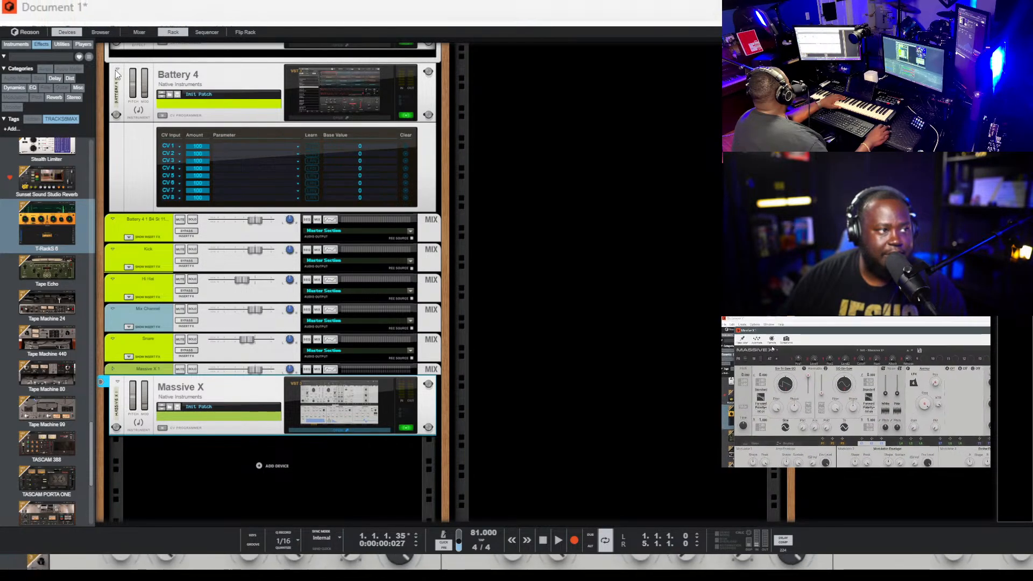
{"action": "left_click", "coordinate": [776, 352]}
{"action": "left_click", "coordinate": [775, 349]}
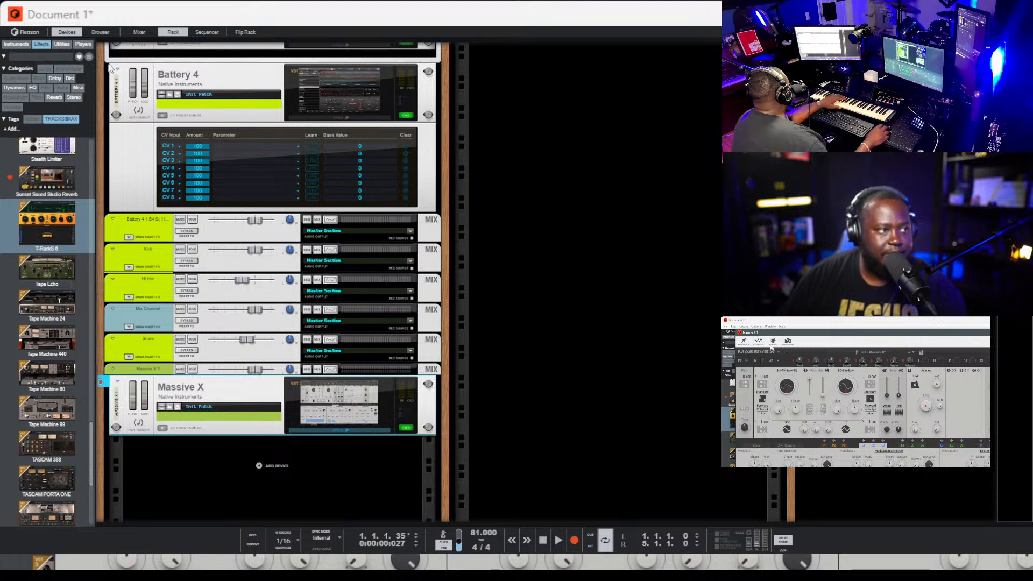
- Filter the Massive X preset browser by Synth Lead and Soft and load the first preset in the results
{"action": "left_click", "coordinate": [872, 353]}
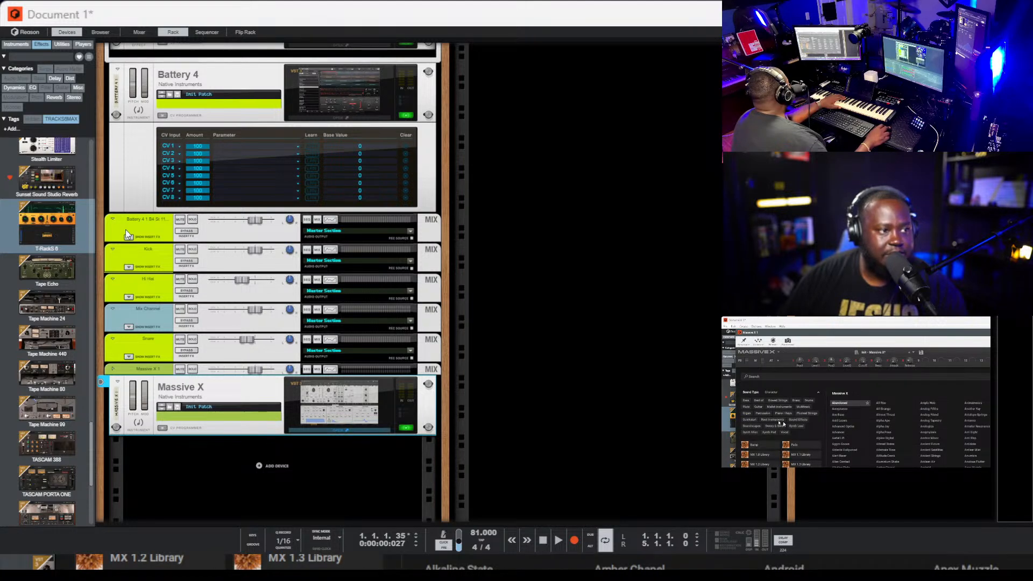
{"action": "left_click", "coordinate": [796, 426]}
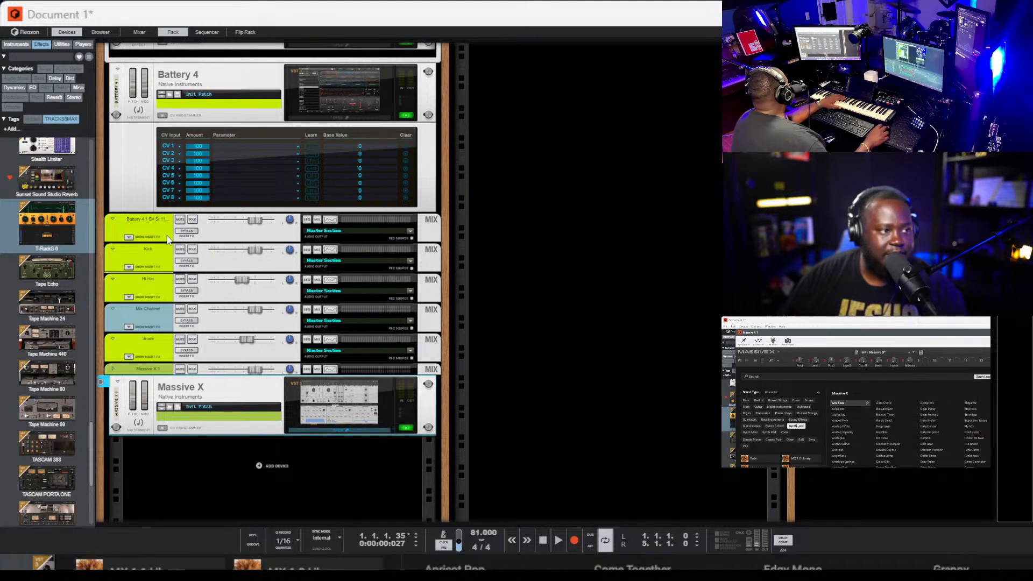
{"action": "left_click", "coordinate": [801, 440]}
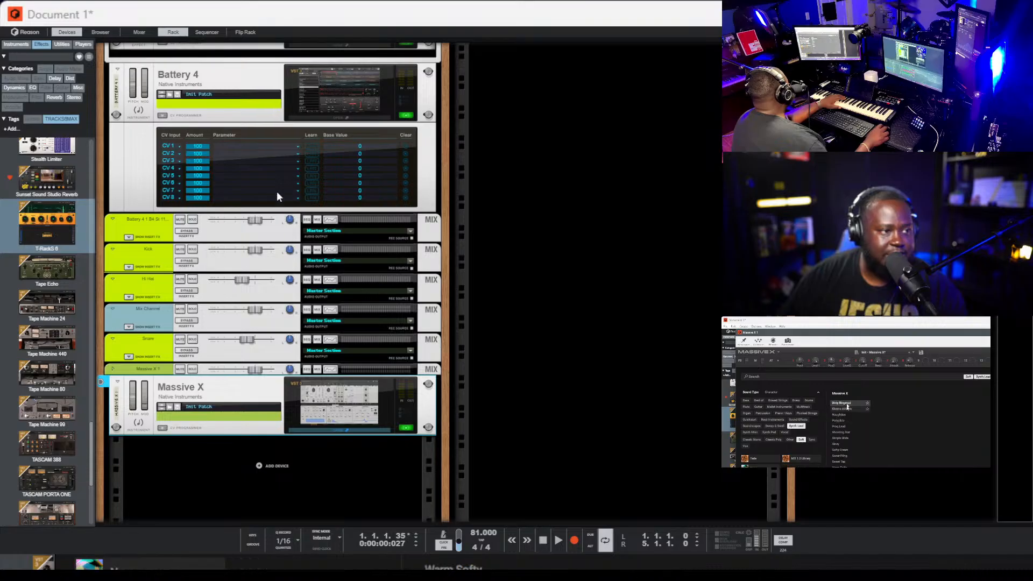
{"action": "double_click", "coordinate": [846, 404]}
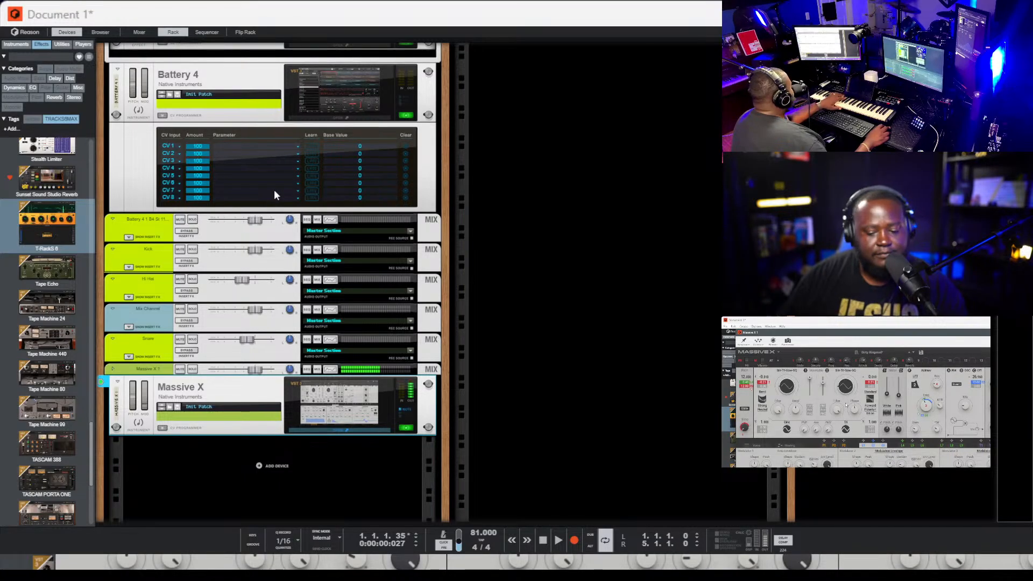
- Close the Massive X interface, lower its mix channel level to -14.36 dB and play the loop
{"action": "left_click", "coordinate": [696, 38]}
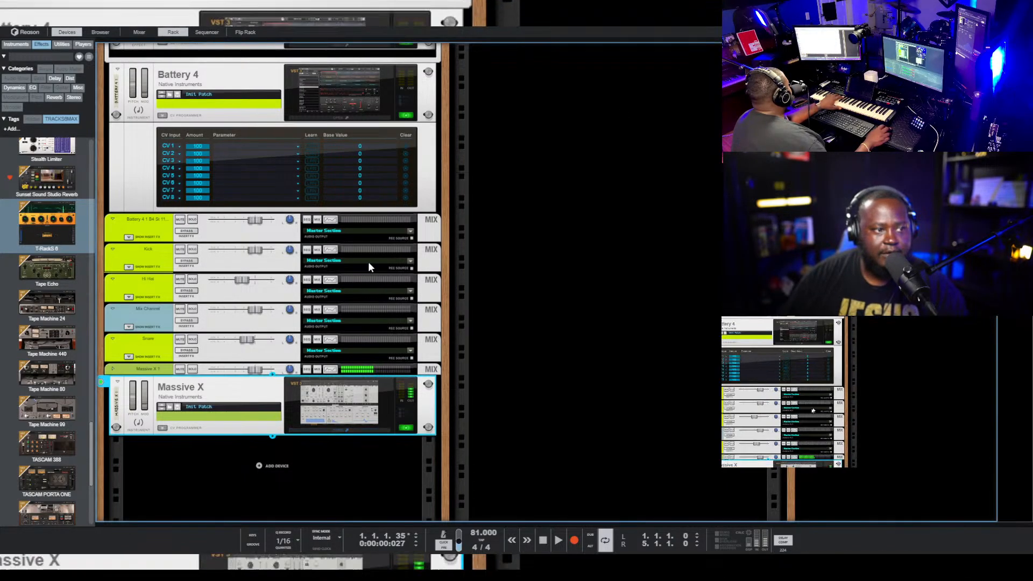
{"action": "left_click_drag", "start_coordinate": [253, 369], "coordinate": [234, 377]}
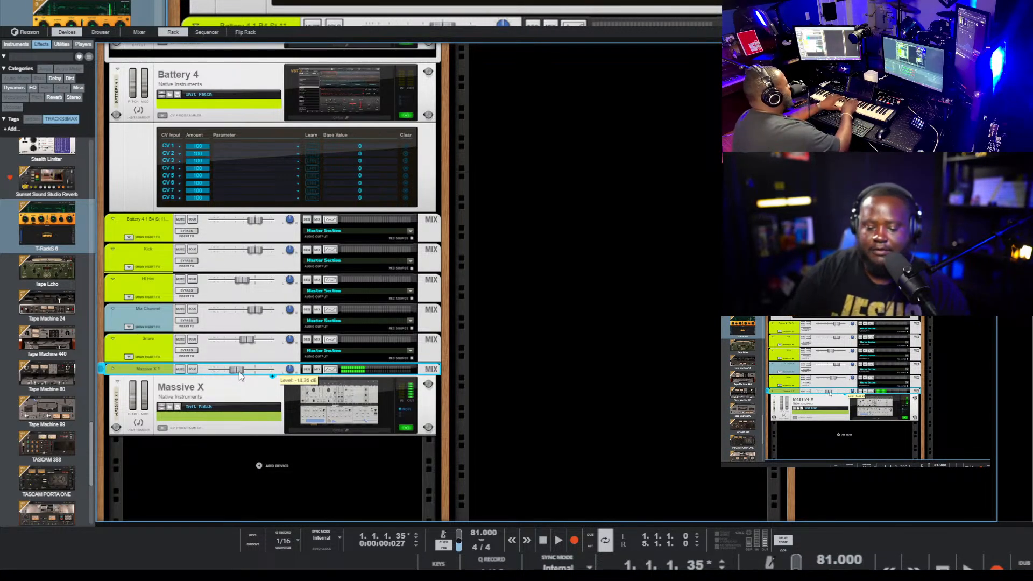
{"action": "key", "text": "space"}
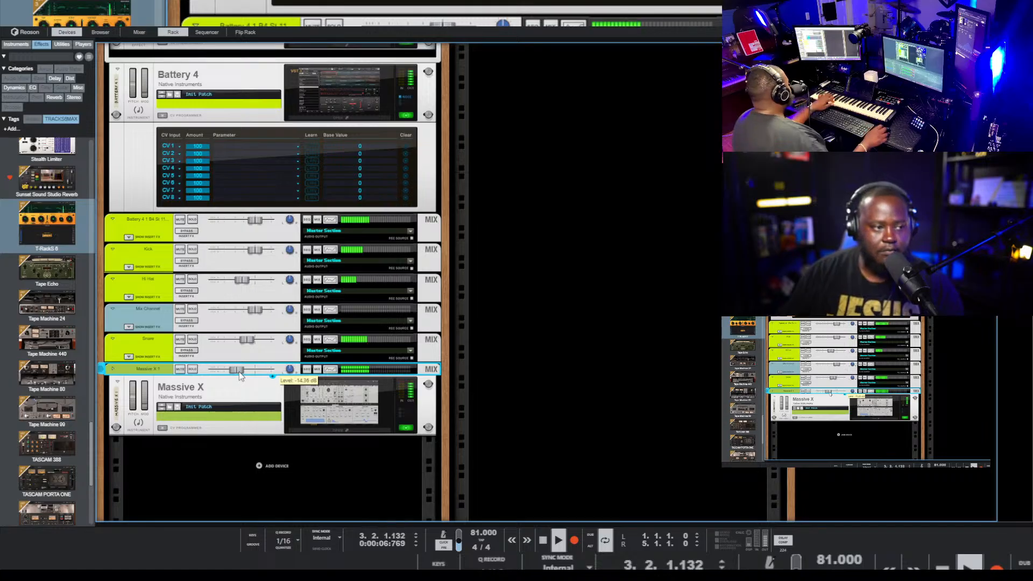
- Reopen the Massive X interface and advance three presets while the loop plays
{"action": "left_click", "coordinate": [321, 399]}
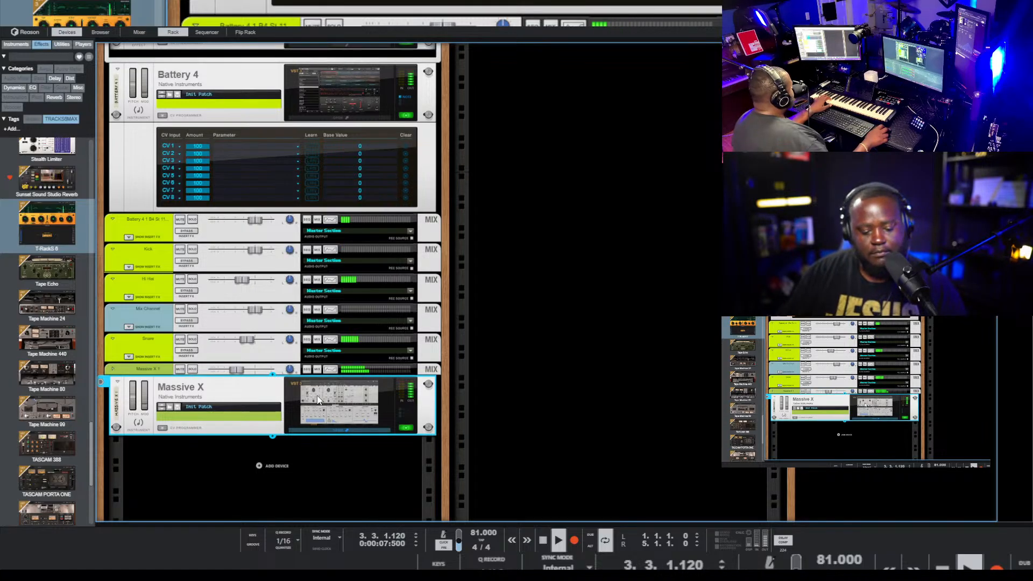
{"action": "left_click", "coordinate": [318, 400]}
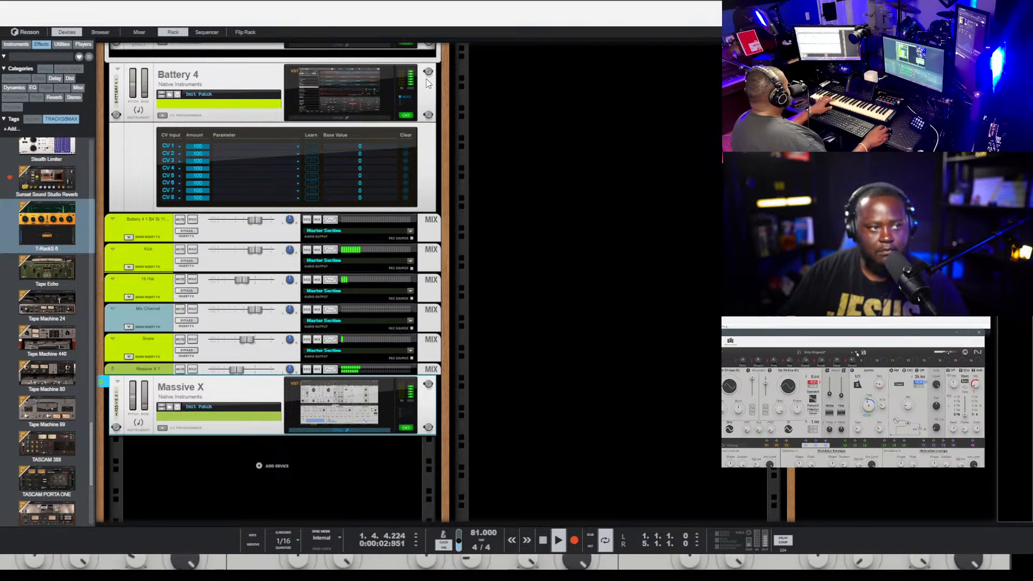
{"action": "left_click", "coordinate": [856, 352]}
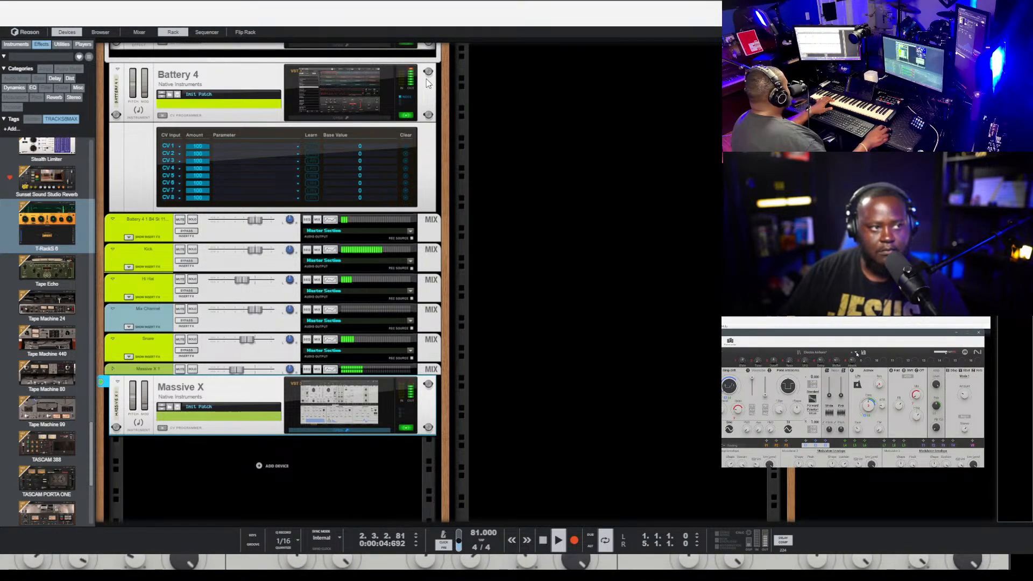
{"action": "left_click", "coordinate": [856, 353]}
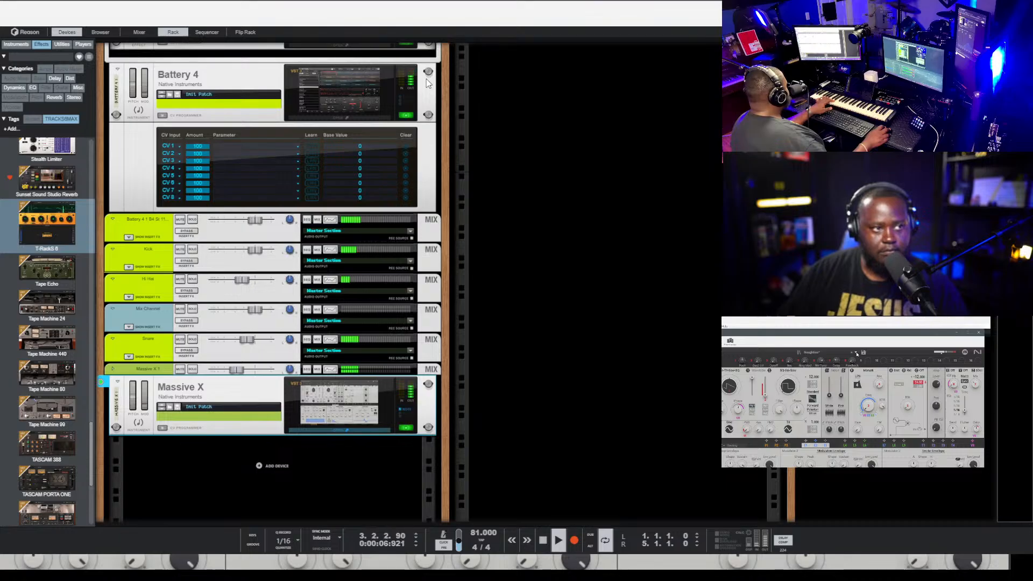
{"action": "left_click", "coordinate": [856, 353]}
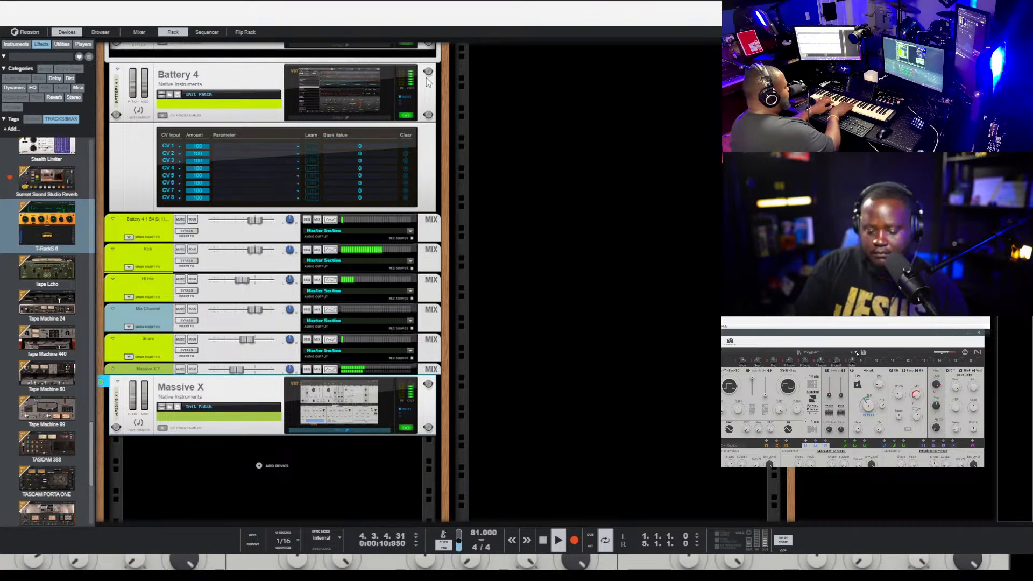
{"action": "key", "text": "space"}
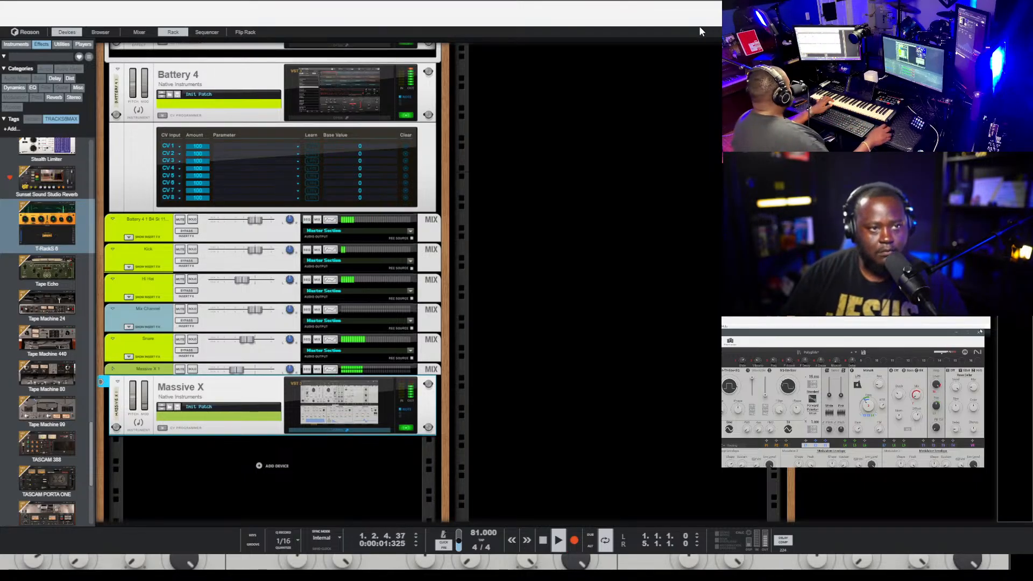
- Remove the stray short E4 note at the start of the Massive X clip and quantize all its notes to 1/16
{"action": "key", "text": "F7"}
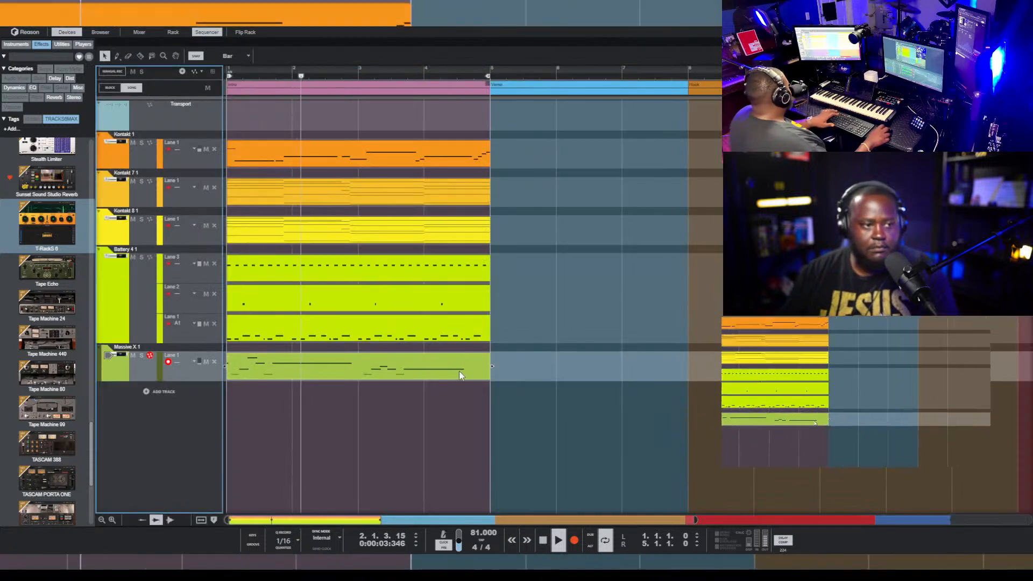
{"action": "double_click", "coordinate": [444, 364]}
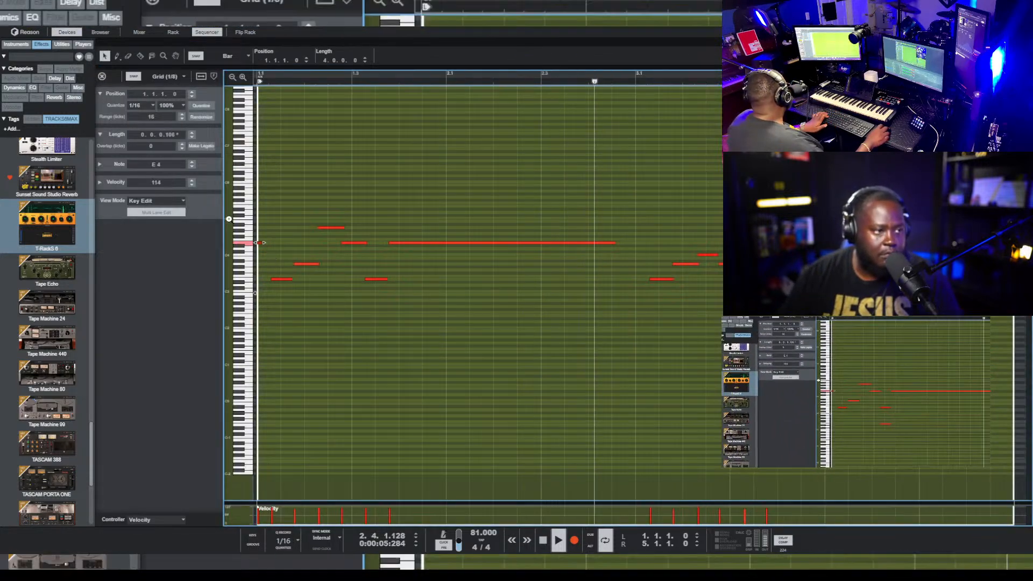
{"action": "key", "text": "ctrl+a"}
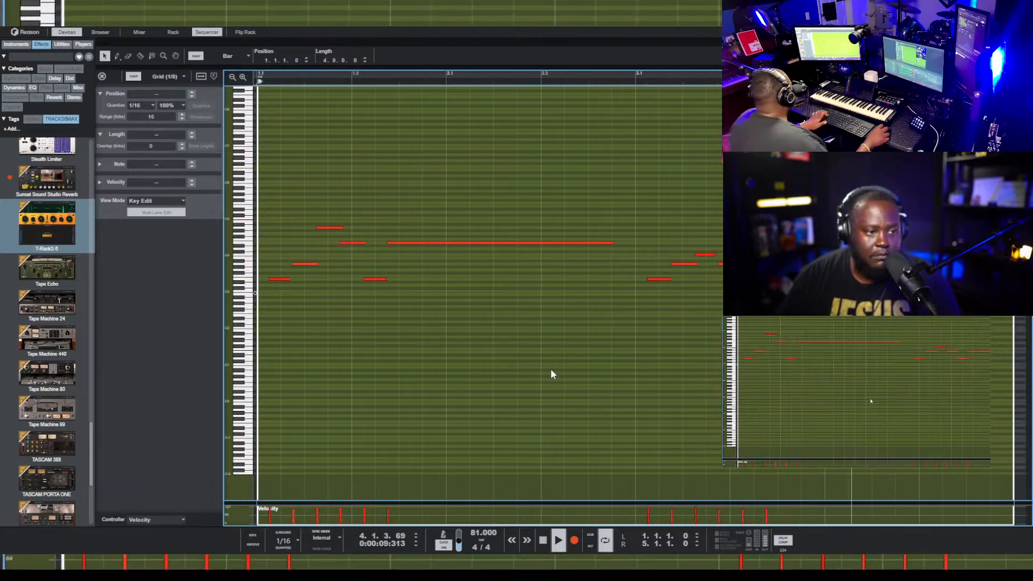
{"action": "key", "text": "ctrl+e"}
{"action": "left_click", "coordinate": [438, 428]}
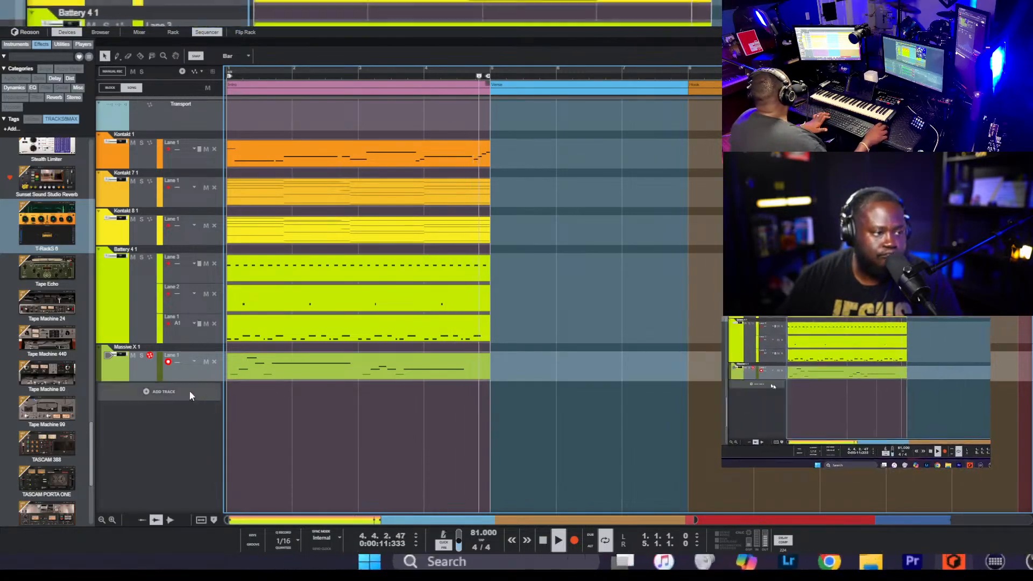
{"action": "left_click", "coordinate": [179, 390]}
{"action": "mouse_move", "coordinate": [226, 430]}
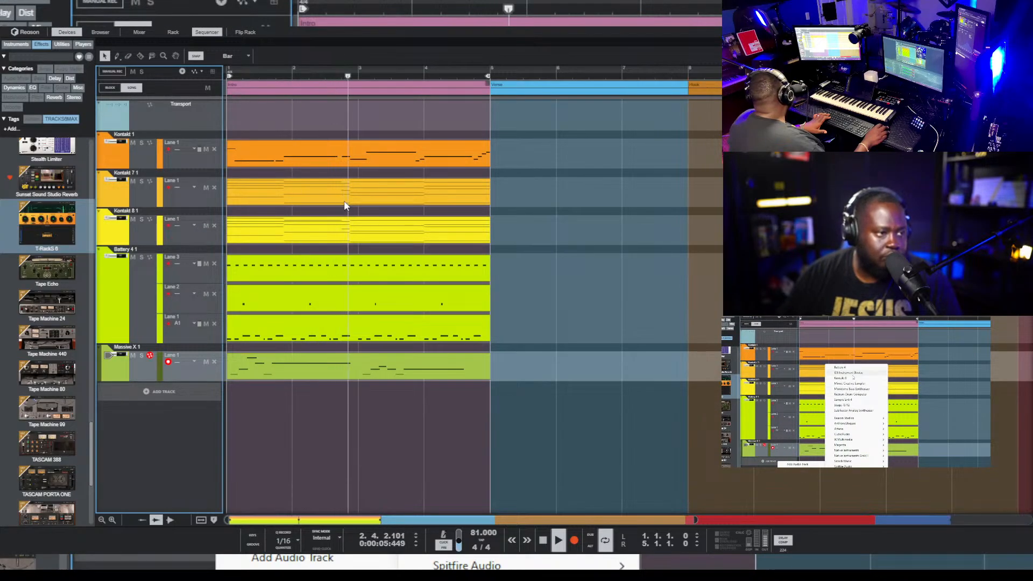
{"action": "left_click", "coordinate": [744, 385]}
- Show Kontakt 1 in the rack from the mixer and disconnect its right audio output on the rear to feed its channel in mono
{"action": "key", "text": "F5"}
{"action": "scroll", "coordinate": [679, 399], "scroll_direction": "down", "scroll_amount": 2}
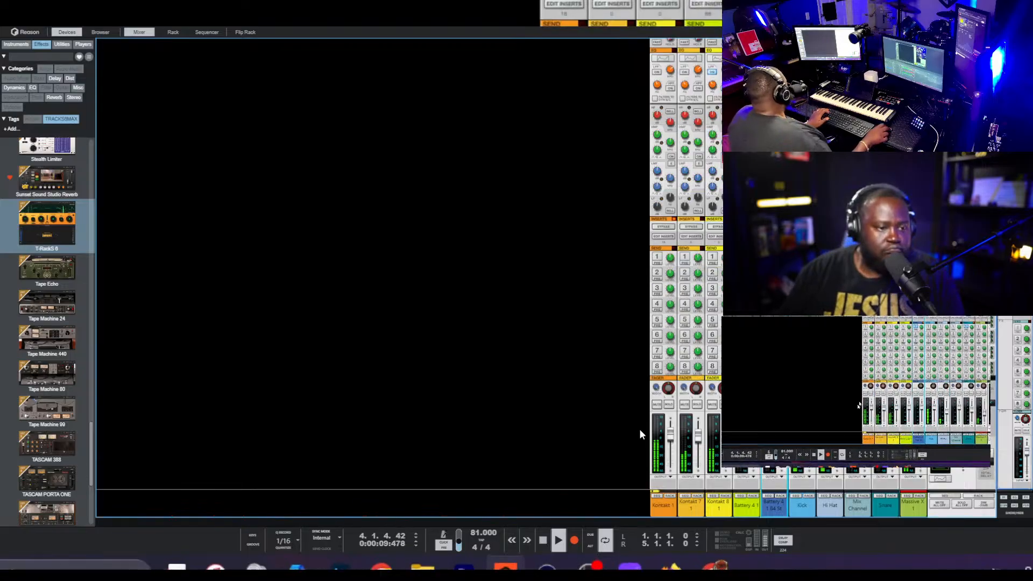
{"action": "scroll", "coordinate": [683, 403], "scroll_direction": "down", "scroll_amount": 1}
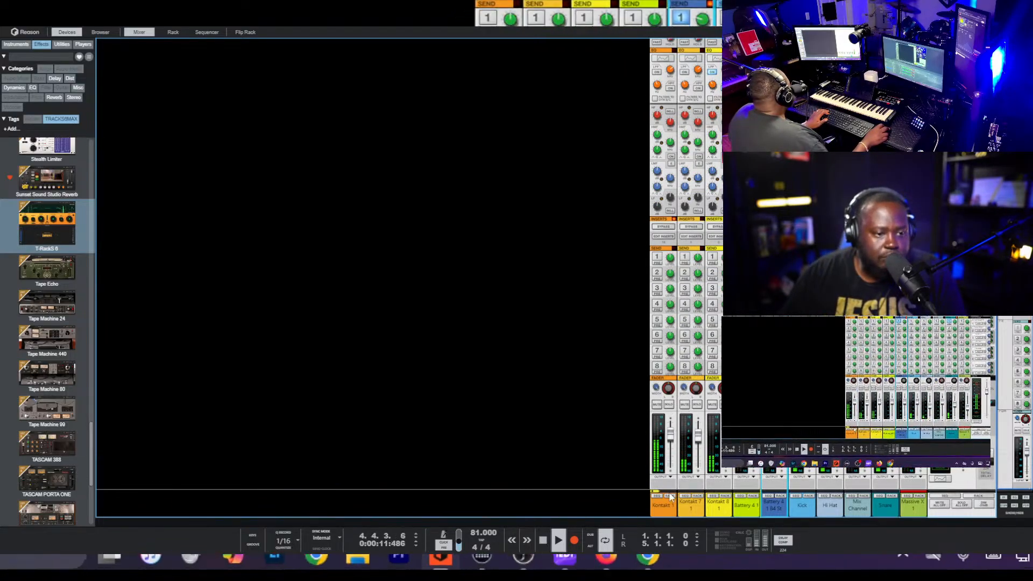
{"action": "left_click", "coordinate": [669, 496]}
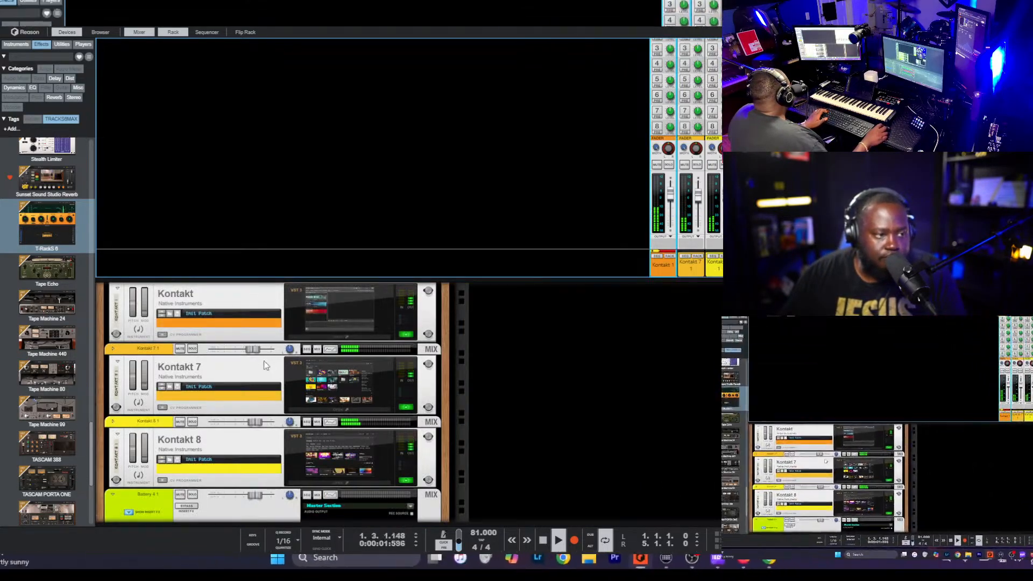
{"action": "left_click", "coordinate": [253, 391]}
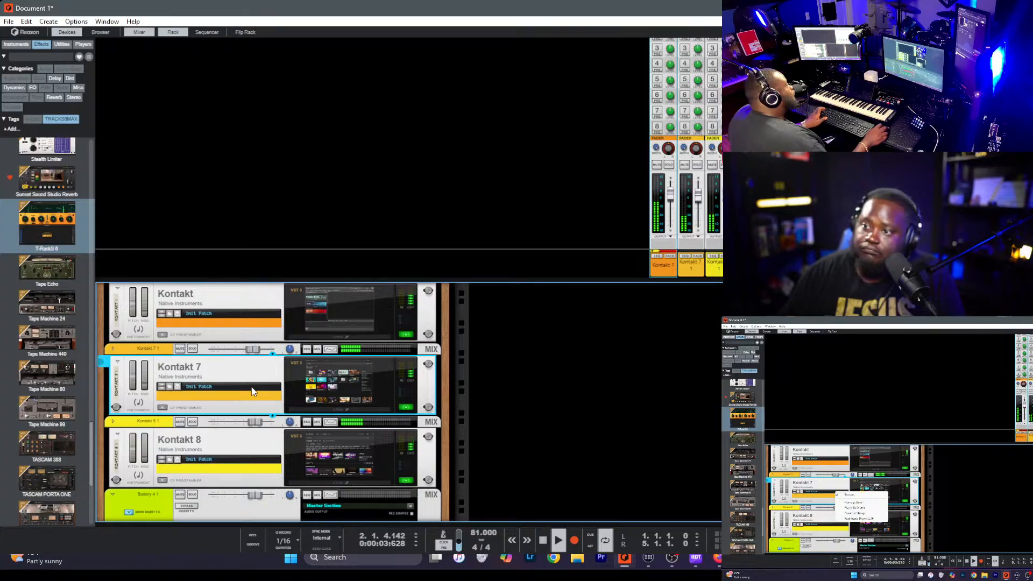
{"action": "key", "text": "Tab"}
{"action": "left_click", "coordinate": [400, 317]}
{"action": "left_click_drag", "start_coordinate": [399, 317], "coordinate": [383, 314]}
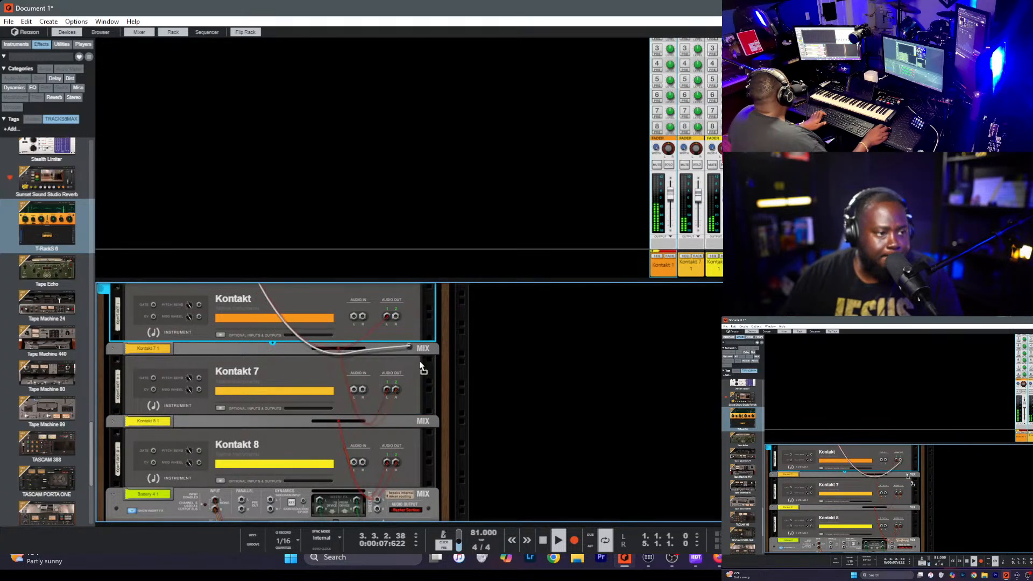
{"action": "key", "text": "Tab"}
- Disconnect the right audio output of the T-RackS 6 insert on the Kontakt 1 channel at the back of the rack
{"action": "scroll", "coordinate": [551, 289], "scroll_direction": "up", "scroll_amount": 2}
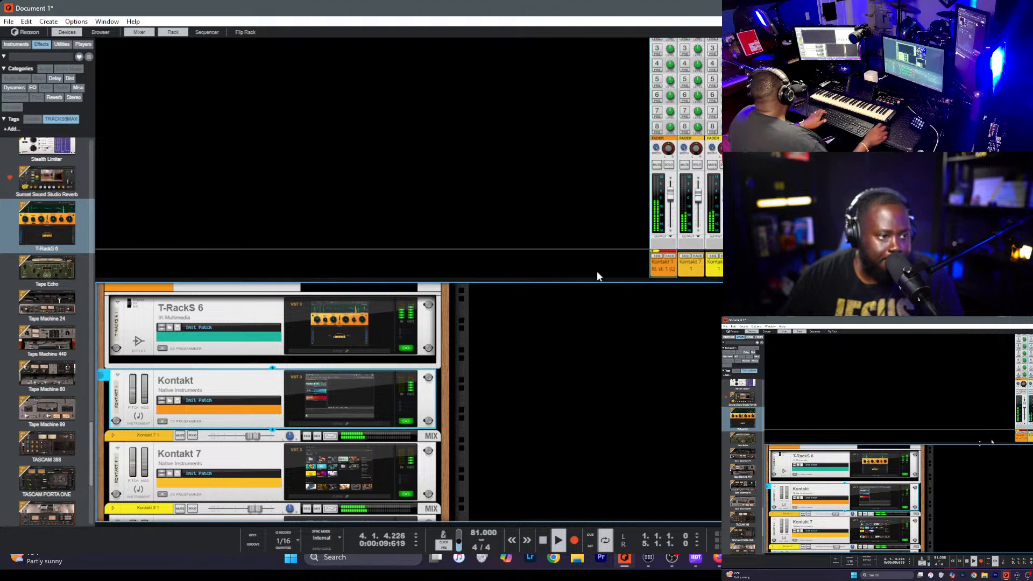
{"action": "key", "text": "Tab"}
{"action": "scroll", "coordinate": [384, 364], "scroll_direction": "up", "scroll_amount": 1}
{"action": "left_click", "coordinate": [384, 363]}
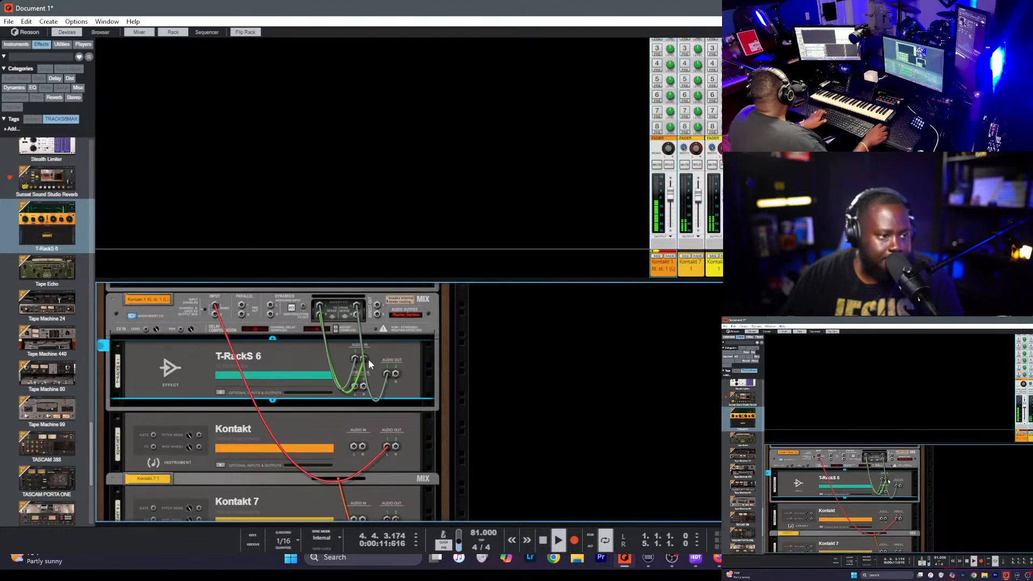
{"action": "key", "text": "Tab"}
- Shape Kontakt 1 in the Spectrum EQ with a low-frequency boost and a low-pass filter, and lower its fader to -5.87 dB
{"action": "left_click", "coordinate": [661, 274]}
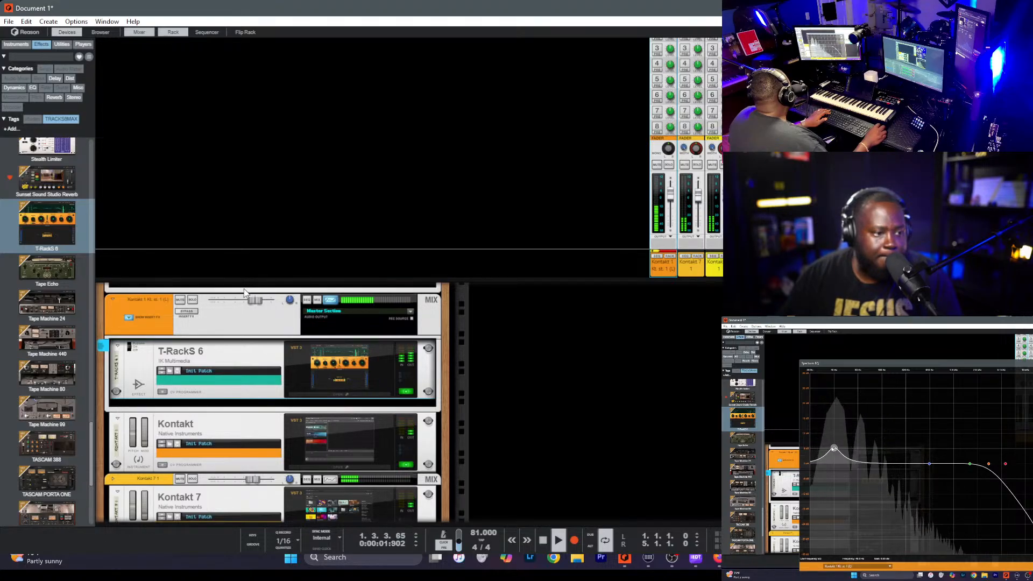
{"action": "left_click", "coordinate": [575, 292]}
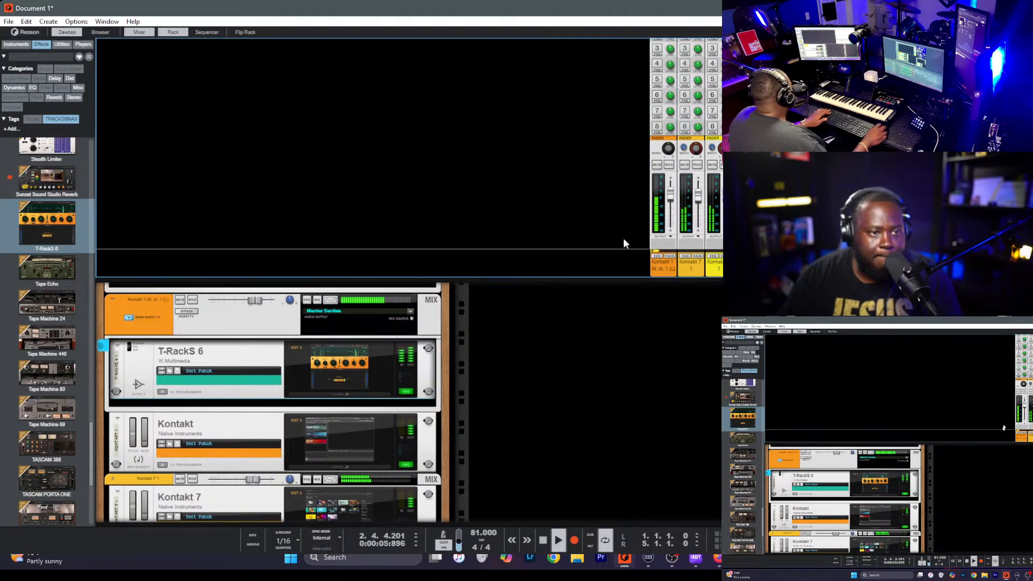
{"action": "left_click_drag", "start_coordinate": [670, 199], "coordinate": [674, 206]}
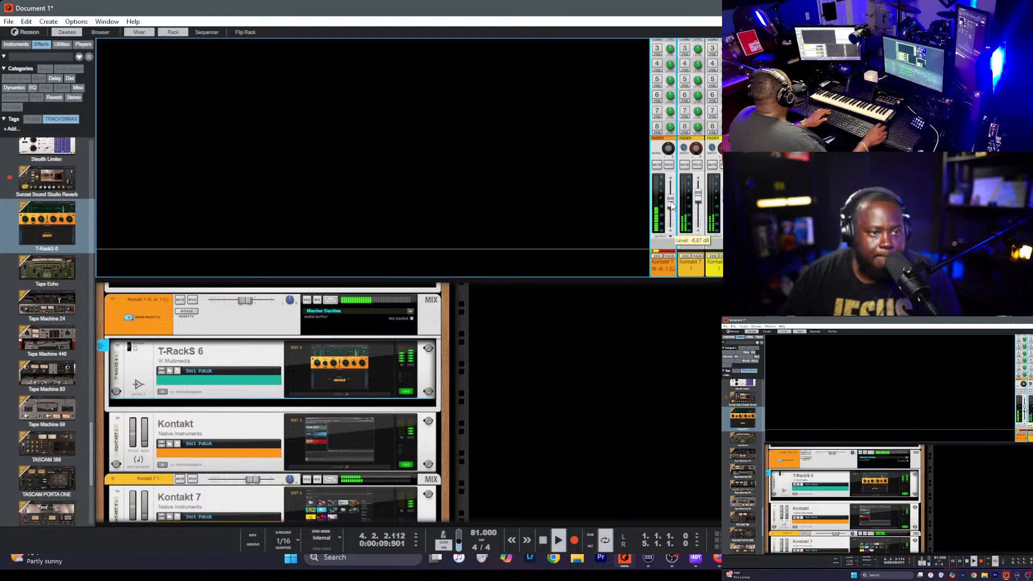
{"action": "left_click", "coordinate": [535, 307]}
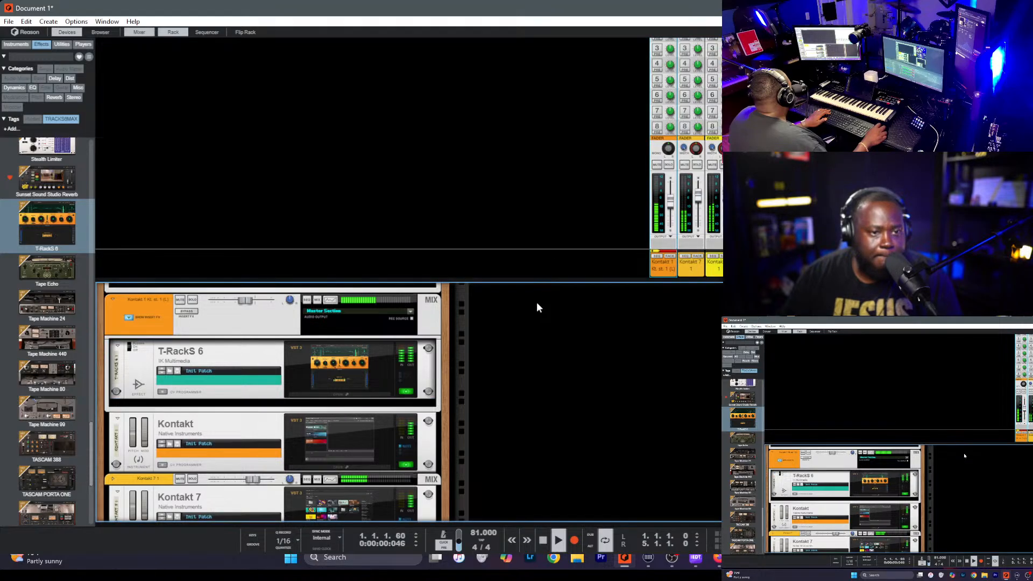
{"action": "left_click", "coordinate": [371, 161]}
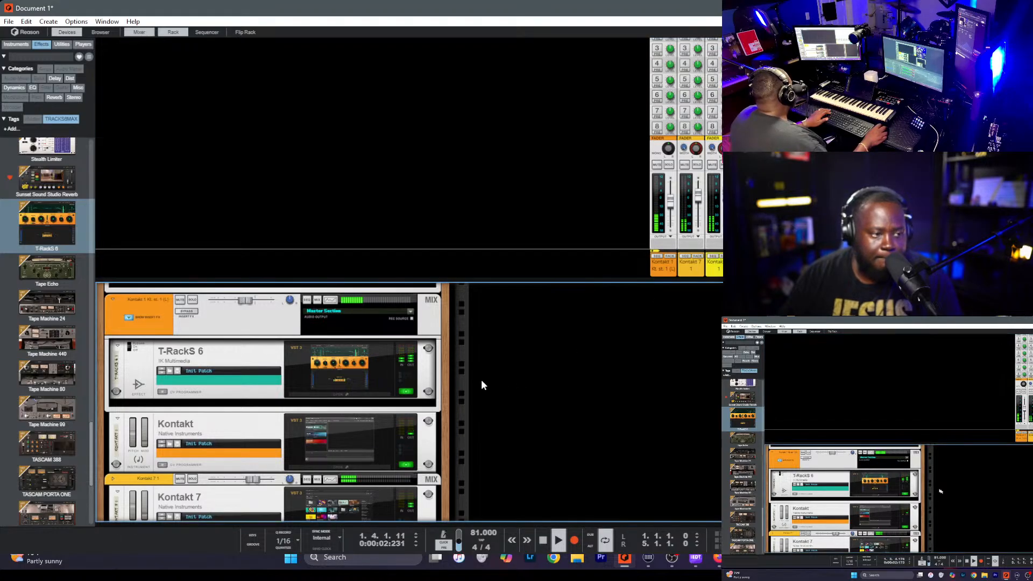
{"action": "scroll", "coordinate": [493, 381], "scroll_direction": "down", "scroll_amount": 8}
{"action": "key", "text": "F7"}
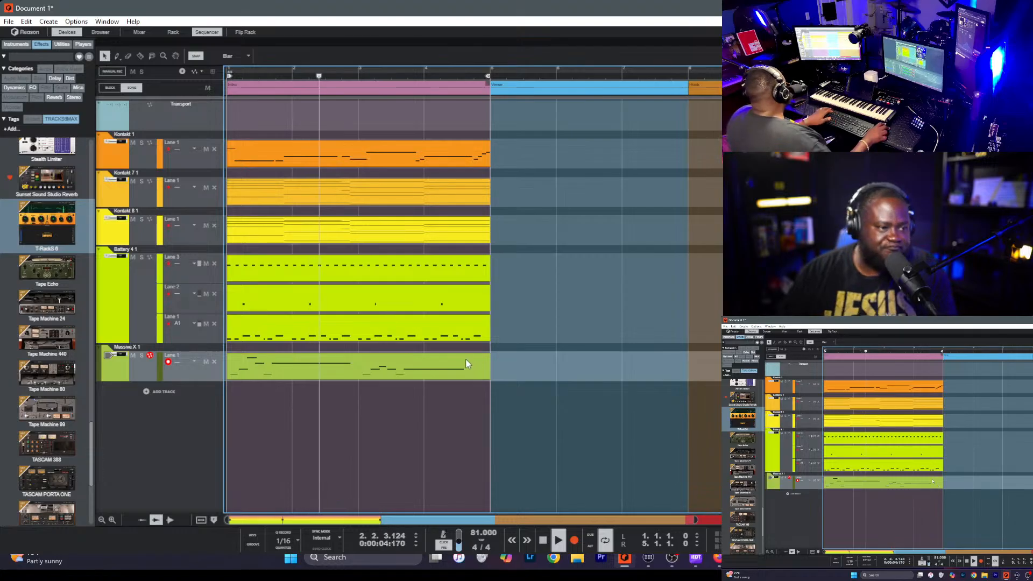
{"action": "left_click", "coordinate": [161, 401]}
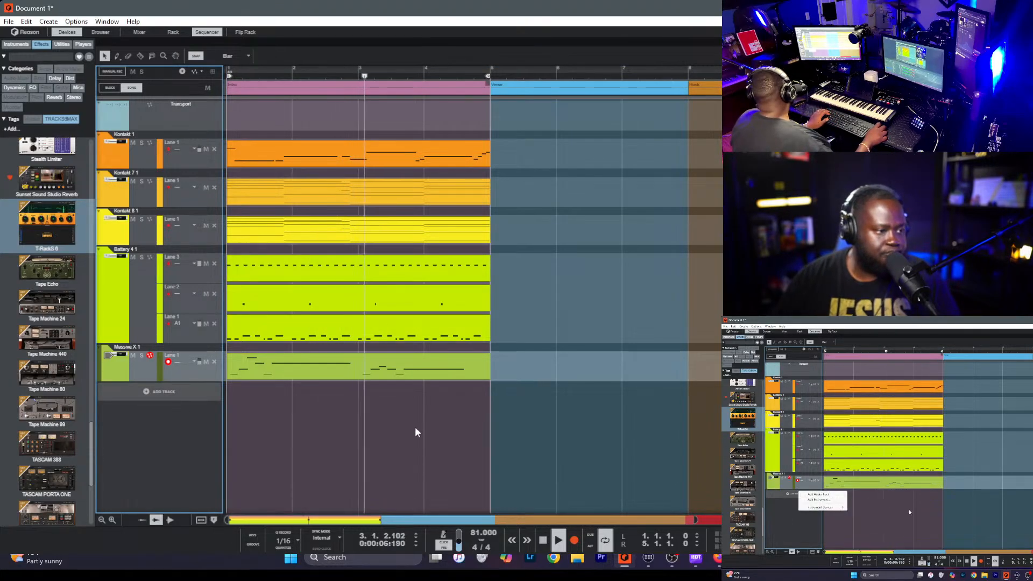
- Solo Kontakt 7 1 in the mixer, shape it in the Spectrum EQ with a low cut and low-mid dip, and enable its send 1
{"action": "key", "text": "F5"}
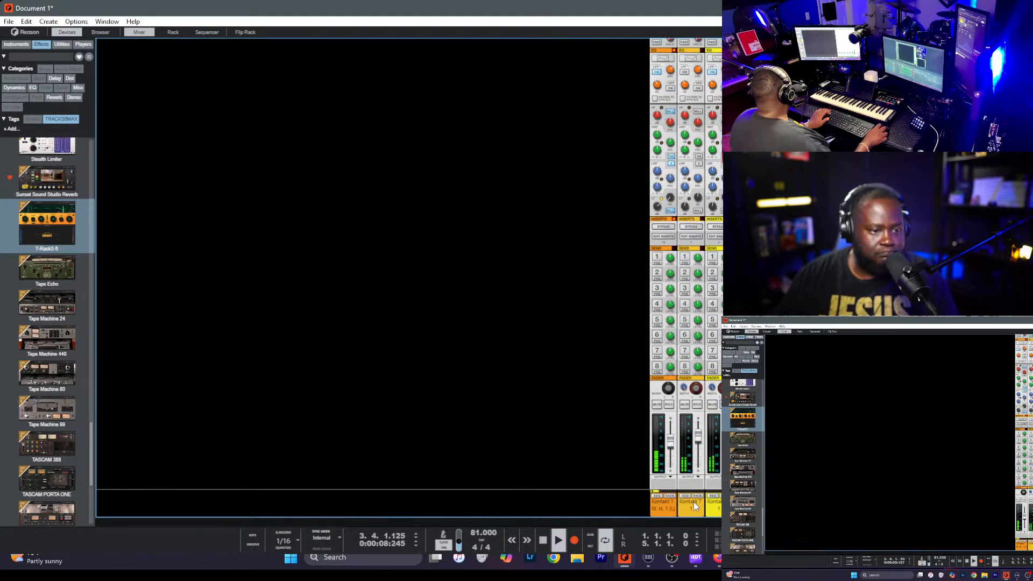
{"action": "left_click", "coordinate": [697, 404]}
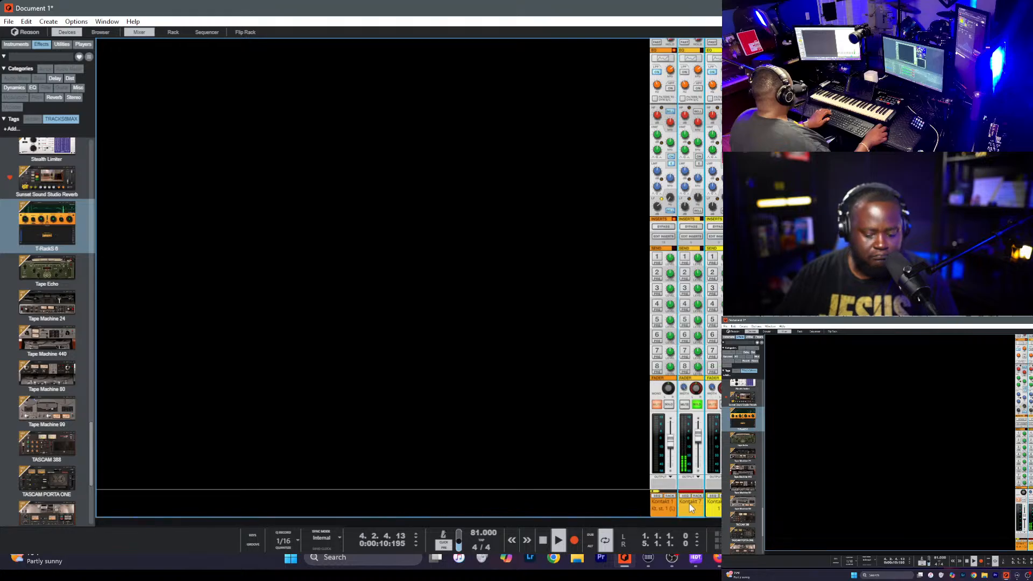
{"action": "left_click", "coordinate": [690, 57]}
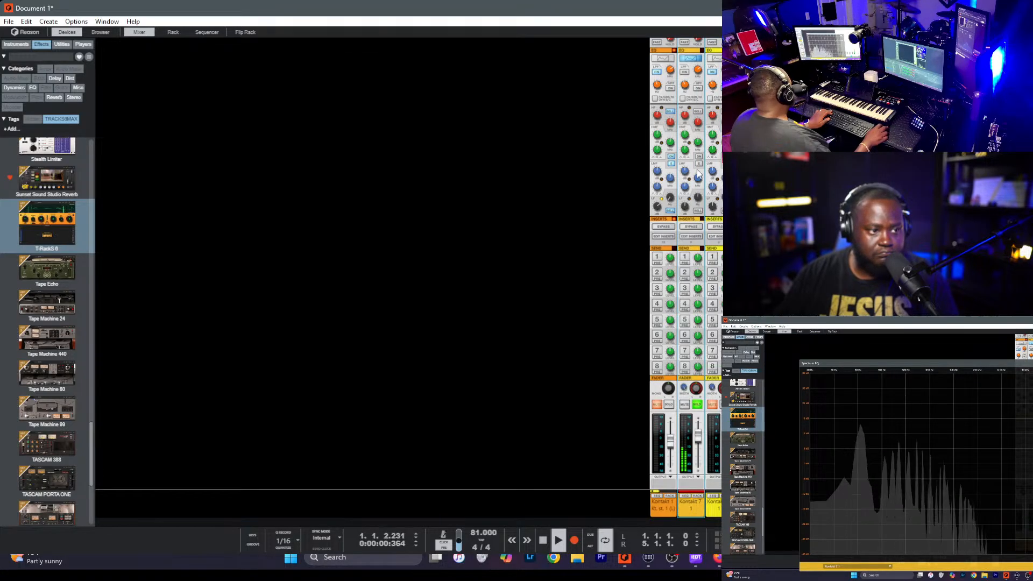
{"action": "left_click", "coordinate": [887, 464]}
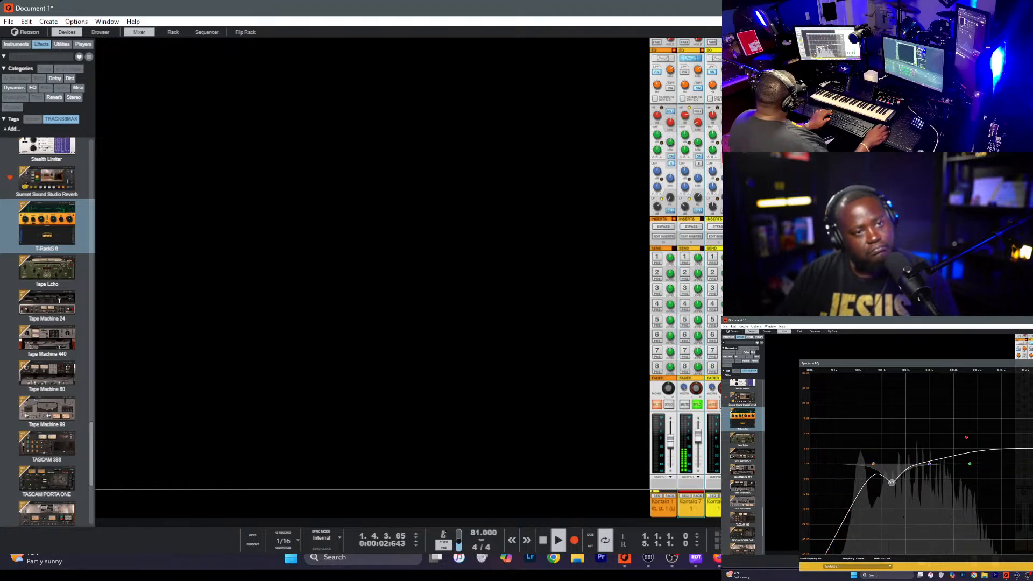
{"action": "left_click", "coordinate": [720, 311]}
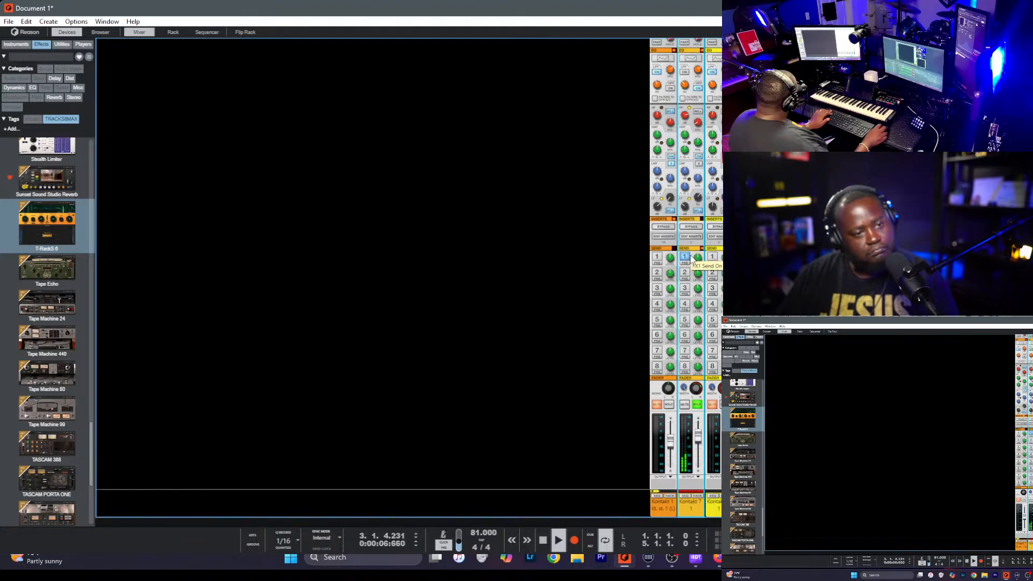
- Transpose all notes in the Kontakt 7 1 clip up one octave
{"action": "key", "text": "F7"}
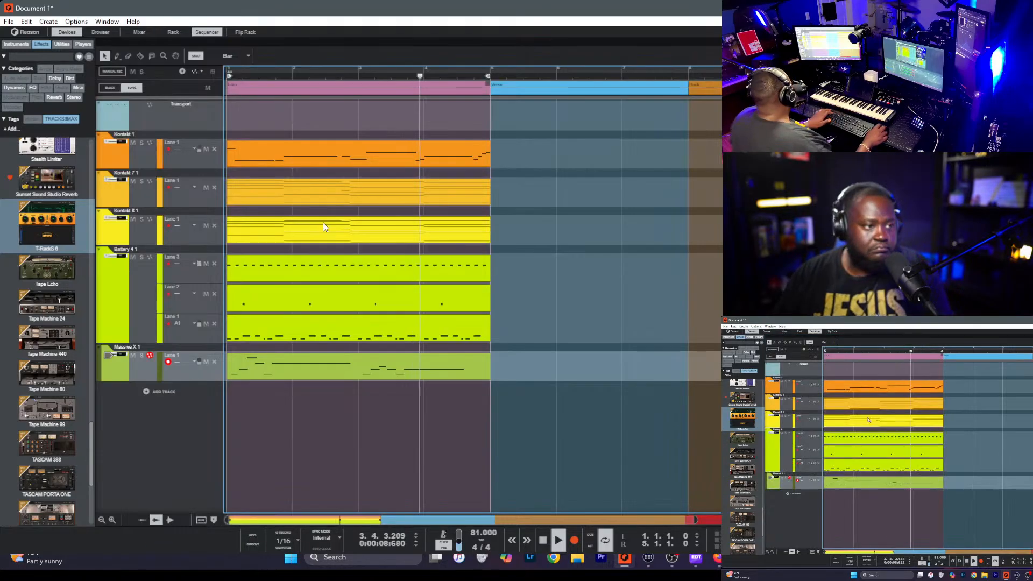
{"action": "double_click", "coordinate": [343, 192]}
{"action": "key", "text": "ctrl+a"}
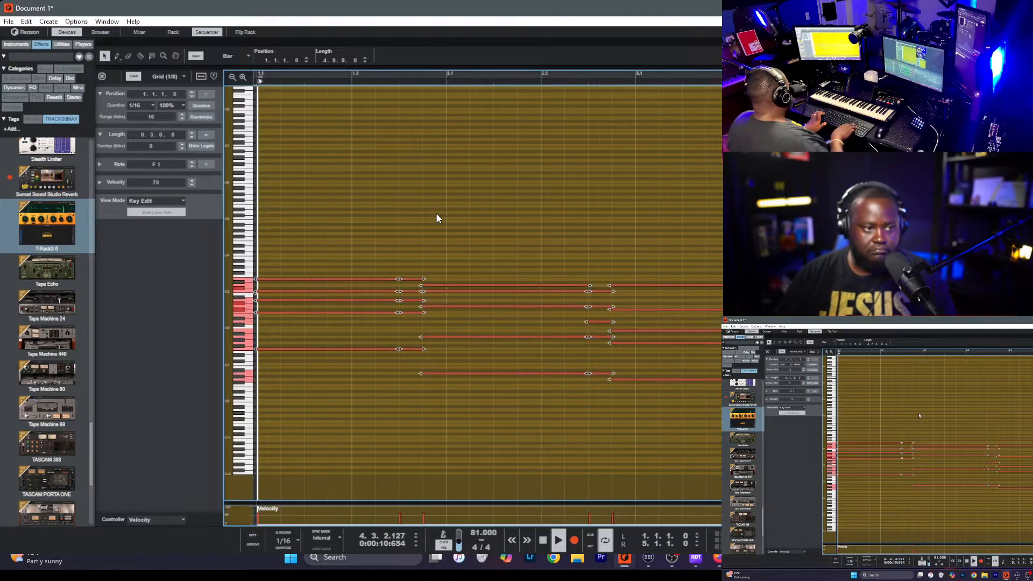
{"action": "scroll", "coordinate": [436, 217], "scroll_direction": "down", "scroll_amount": 2}
{"action": "key", "text": "space"}
{"action": "left_click", "coordinate": [528, 398]}
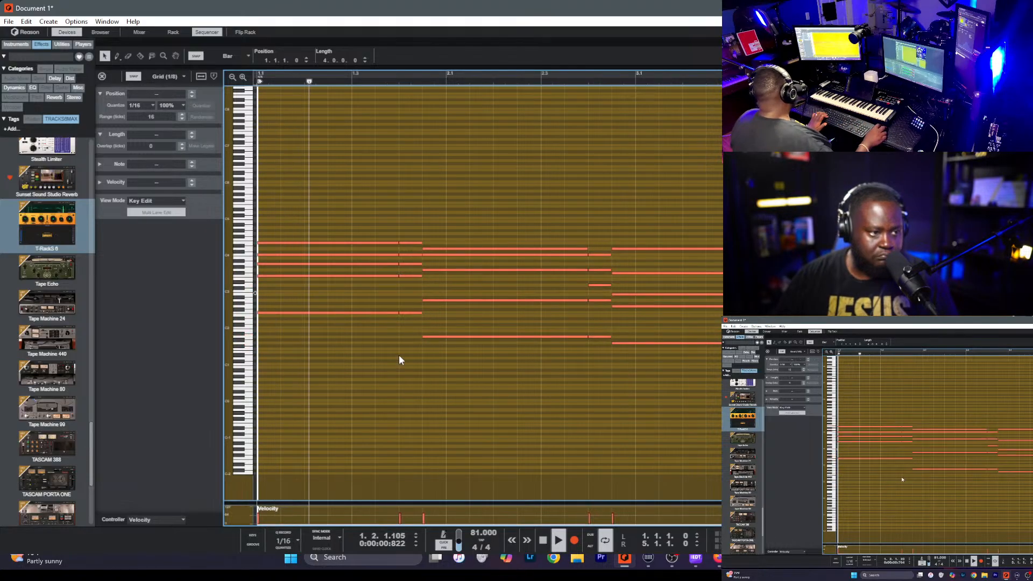
- Transpose only the lowest bass notes of the Kontakt 7 1 clip down one octave and return to the arrangement
{"action": "left_click", "coordinate": [348, 312]}
{"action": "left_click_drag", "start_coordinate": [474, 379], "coordinate": [624, 333]}
{"action": "key", "text": "shift+Down"}
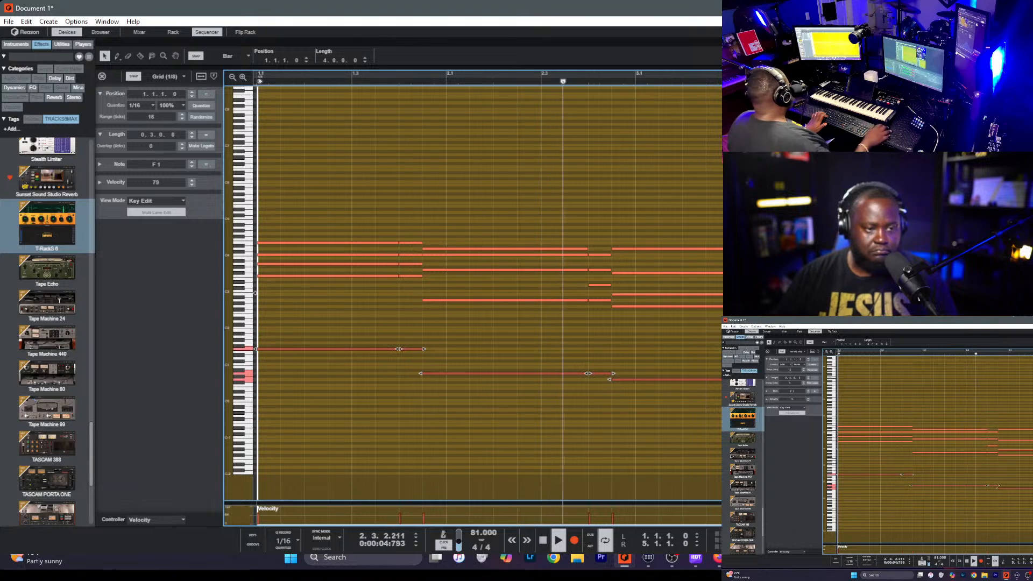
{"action": "left_click", "coordinate": [646, 343]}
{"action": "key", "text": "ctrl+e"}
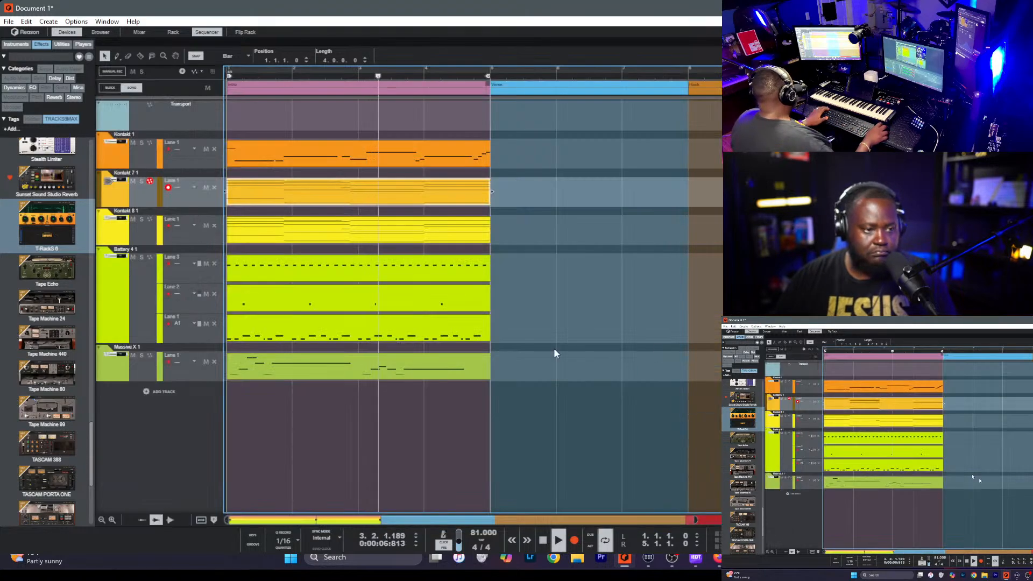
- Unsolo Kontakt 7 1 in the mixer and play the full mix from the start
{"action": "key", "text": "F5"}
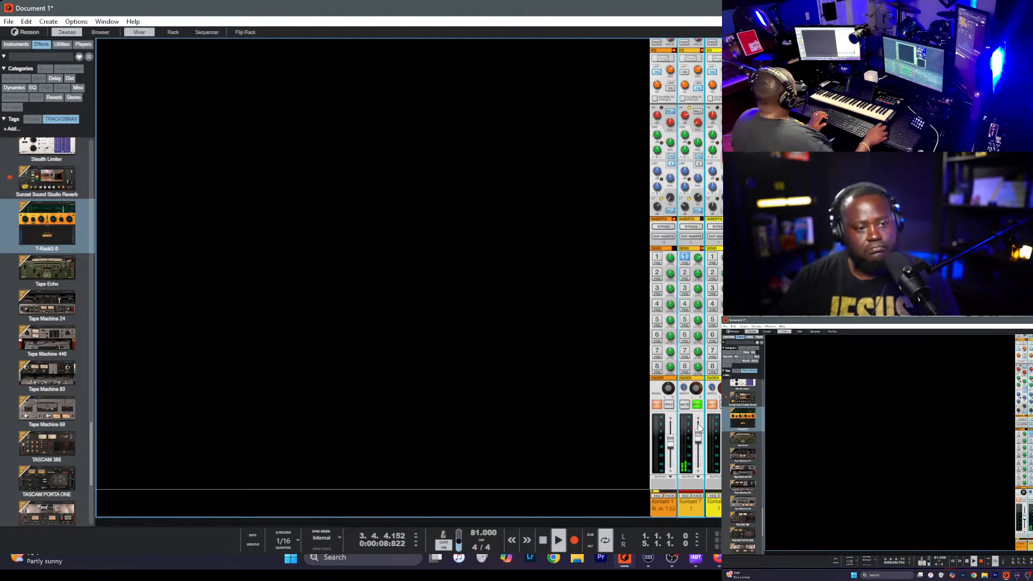
{"action": "left_click", "coordinate": [698, 404]}
{"action": "key", "text": "space"}
{"action": "key", "text": "space"}
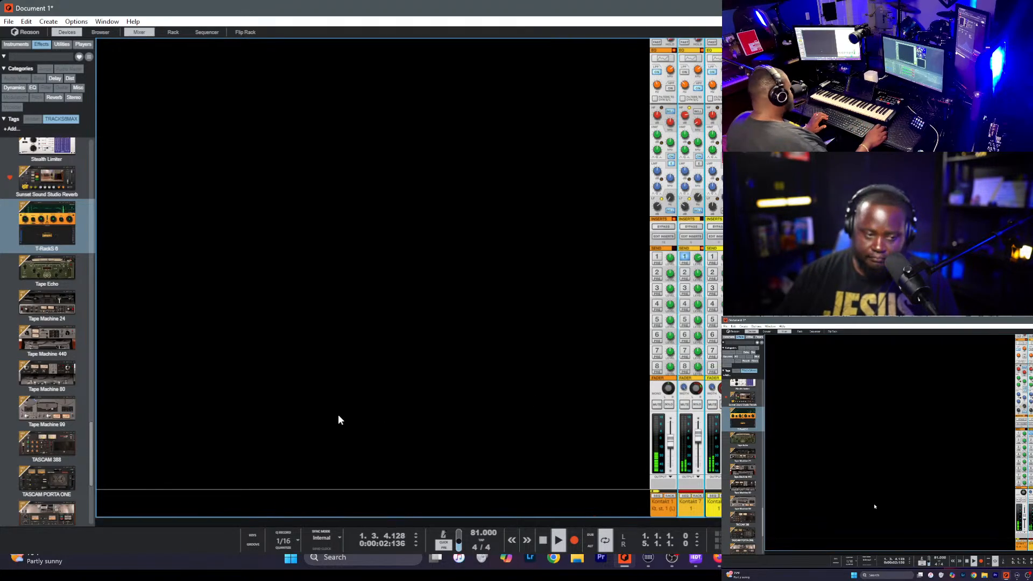
{"action": "left_click", "coordinate": [721, 404]}
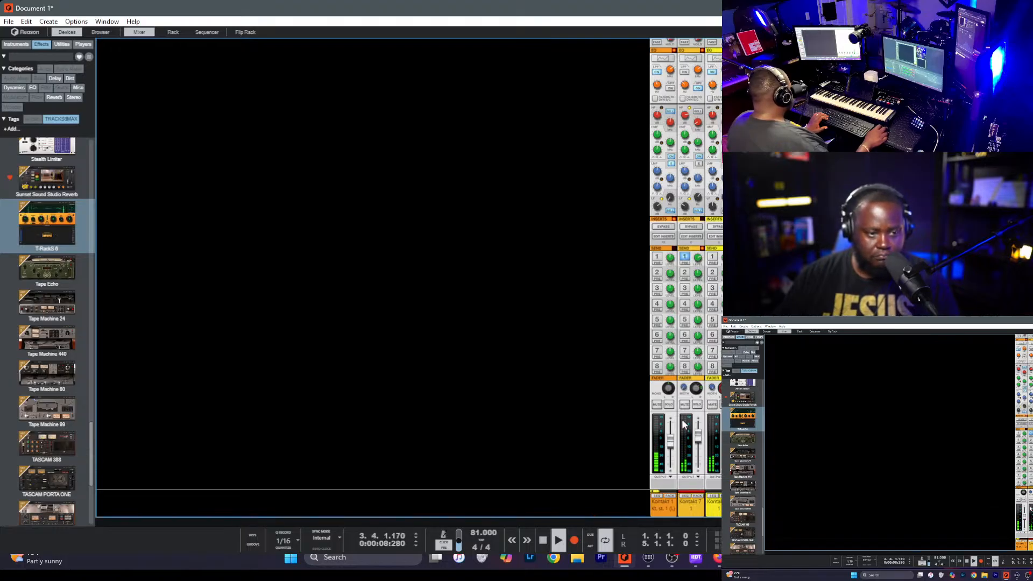
- Duplicate the Kontakt 8 1, Battery 4 1 and Massive X 1 clips twice and set the right locator to bar 13
{"action": "key", "text": "F7"}
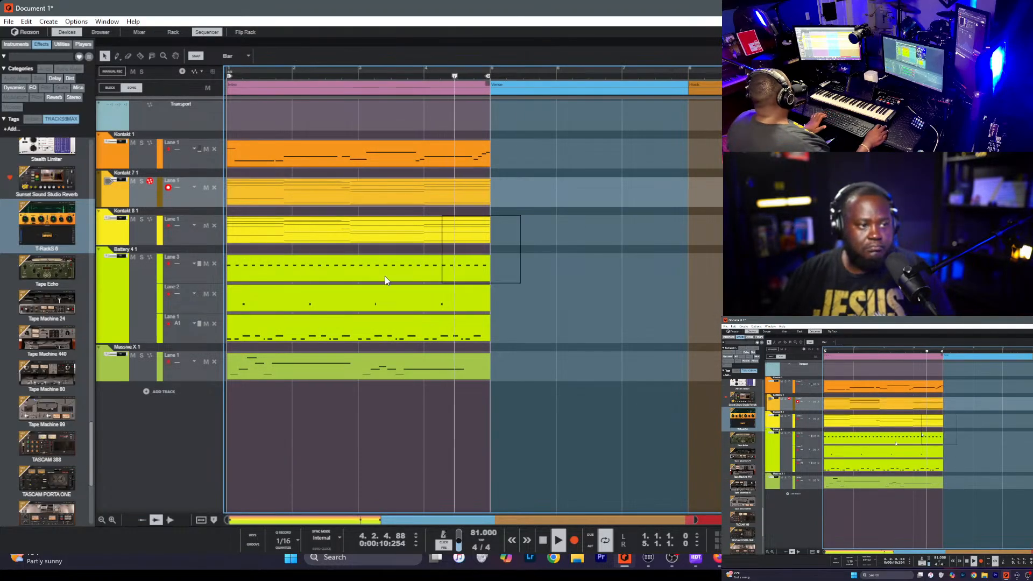
{"action": "key", "text": "ctrl+d"}
{"action": "key", "text": "ctrl+d"}
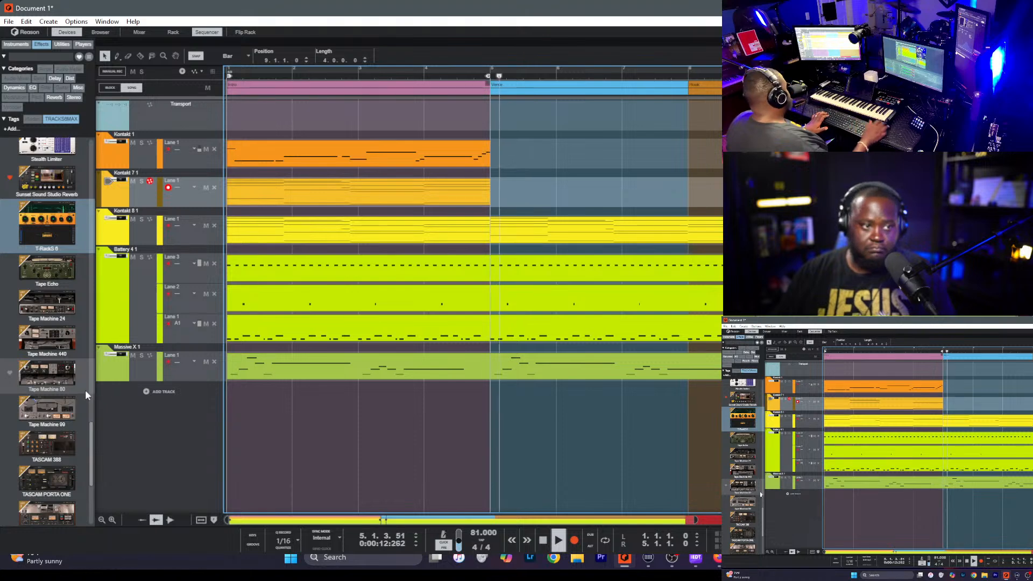
{"action": "scroll", "coordinate": [339, 396], "scroll_direction": "down", "scroll_amount": 2}
{"action": "scroll", "coordinate": [339, 398], "scroll_direction": "down", "scroll_amount": 2}
{"action": "left_click_drag", "start_coordinate": [540, 431], "coordinate": [348, 228]}
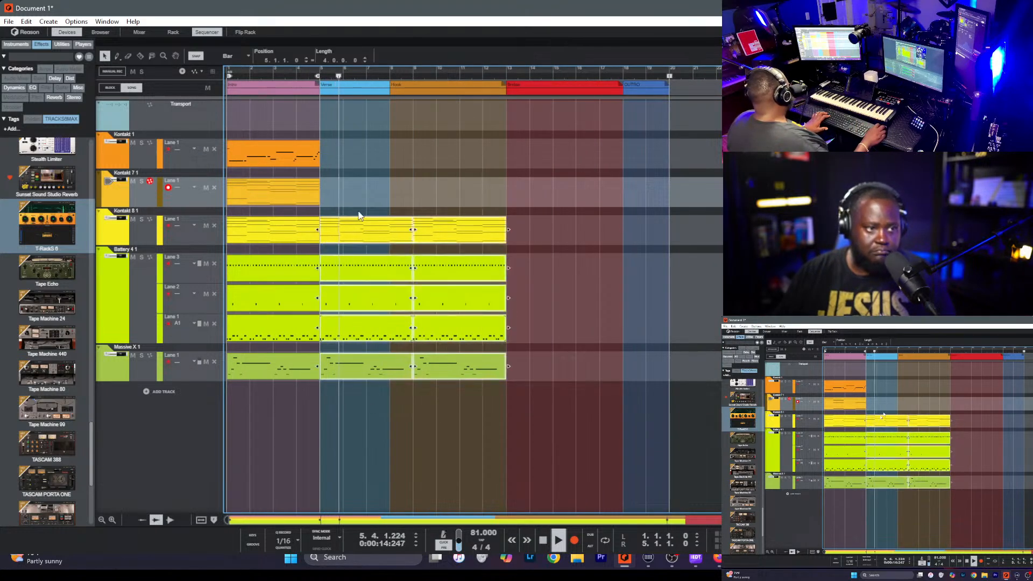
{"action": "left_click", "coordinate": [507, 75], "text": "alt"}
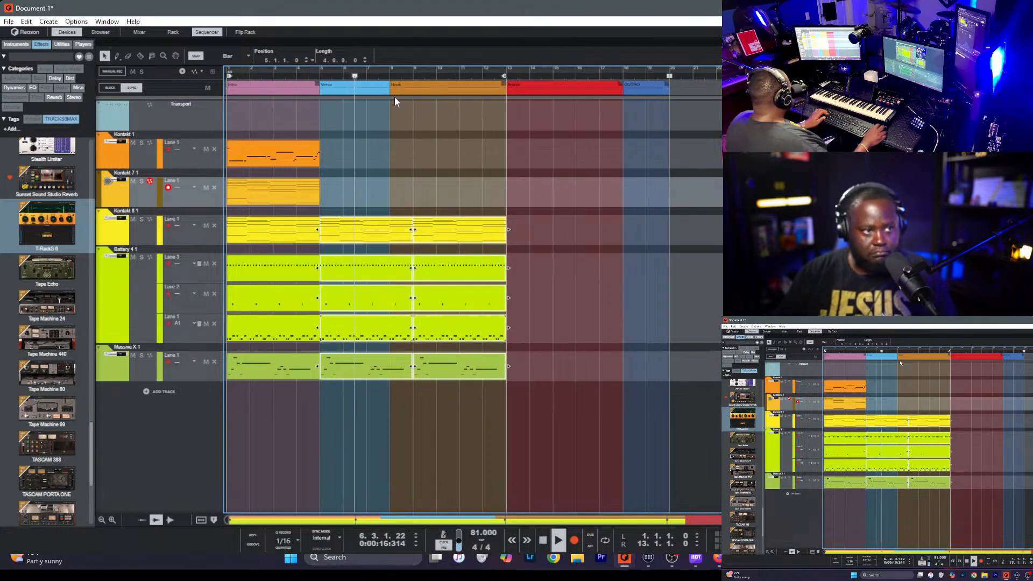
- Move the Hook block four bars later so it starts at bar 12
{"action": "left_click", "coordinate": [388, 89]}
{"action": "left_click", "coordinate": [404, 88]}
{"action": "left_click", "coordinate": [519, 93]}
{"action": "left_click_drag", "start_coordinate": [470, 90], "coordinate": [555, 92]}
- Duplicate the Kontakt 1 clip twice and trim the start of the first copy, leaving only its final pickup notes before bar 9
{"action": "left_click", "coordinate": [274, 150]}
{"action": "key", "text": "ctrl+d"}
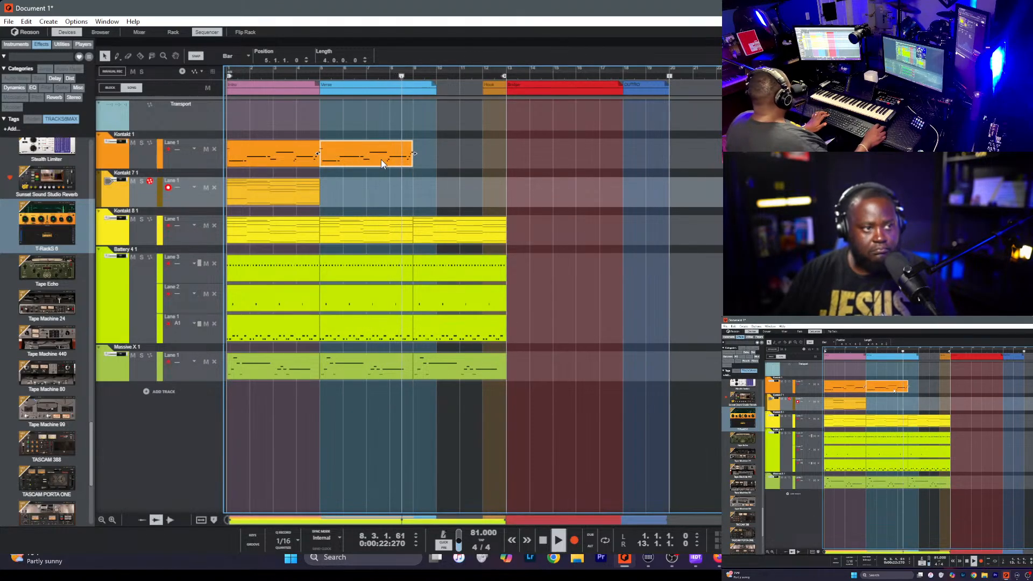
{"action": "key", "text": "ctrl+d"}
{"action": "left_click", "coordinate": [349, 157]}
{"action": "left_click_drag", "start_coordinate": [320, 155], "coordinate": [403, 160]}
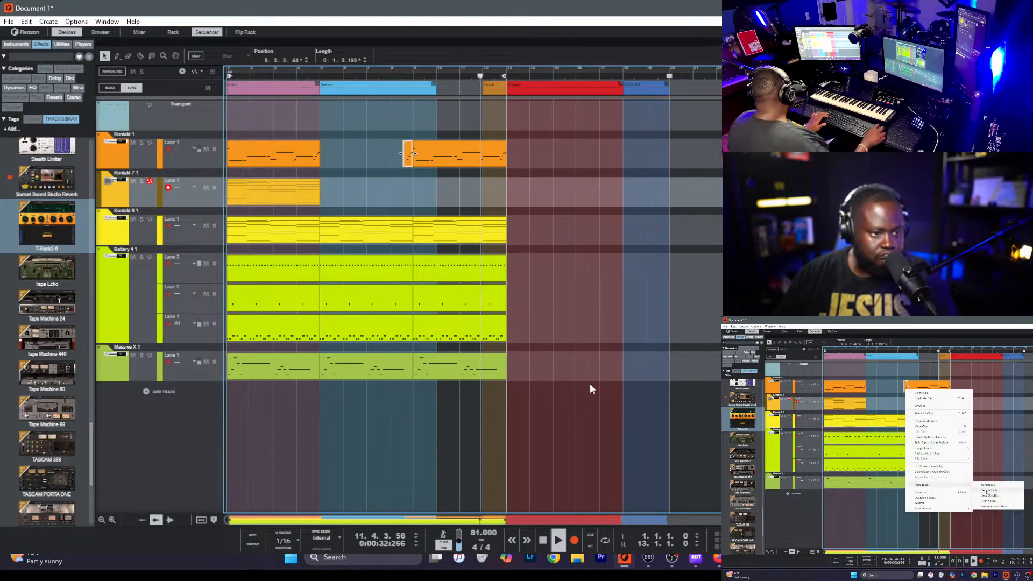
{"action": "left_click", "coordinate": [606, 404]}
{"action": "left_click", "coordinate": [512, 184]}
{"action": "left_click", "coordinate": [413, 167]}
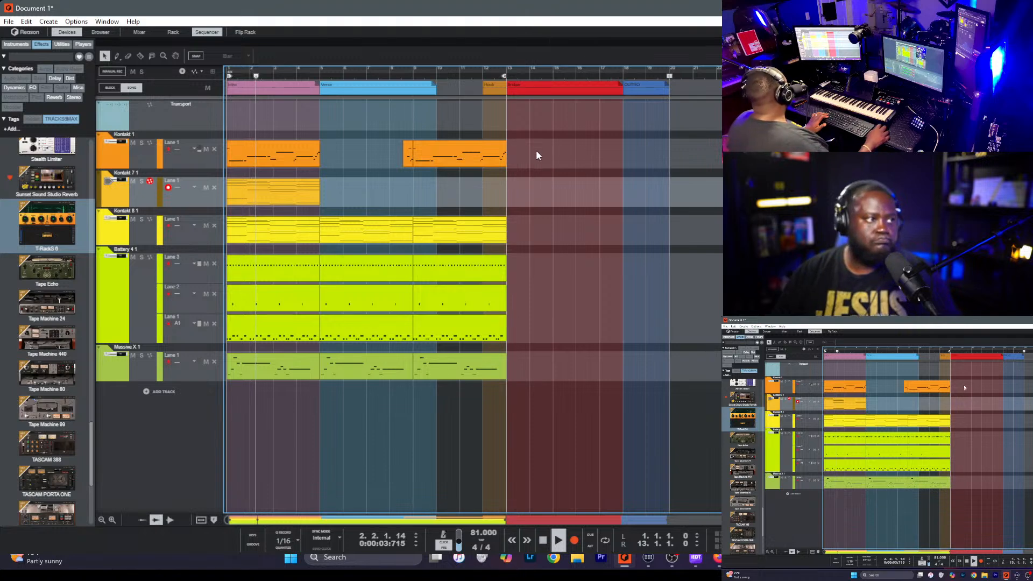
- Stop playback and listen to the arrangement again from the start
{"action": "left_click", "coordinate": [537, 160]}
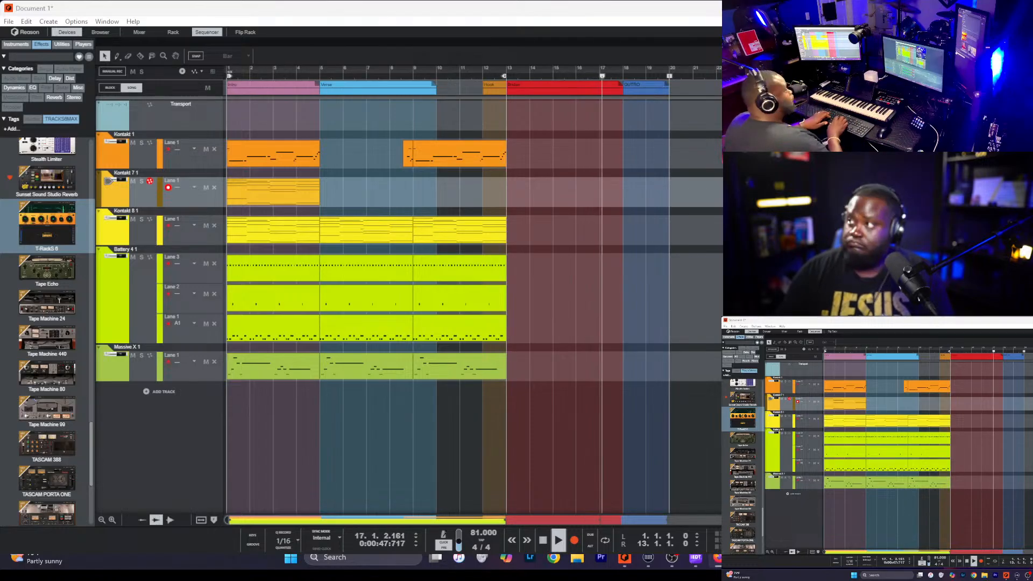
{"action": "left_click", "coordinate": [706, 423]}
{"action": "key", "text": "space"}
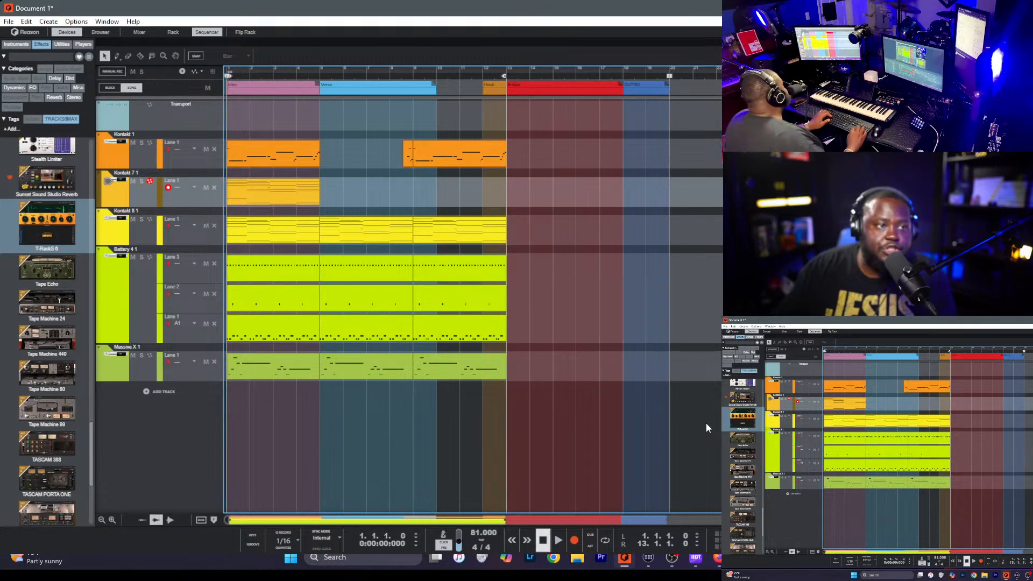
{"action": "key", "text": "space"}
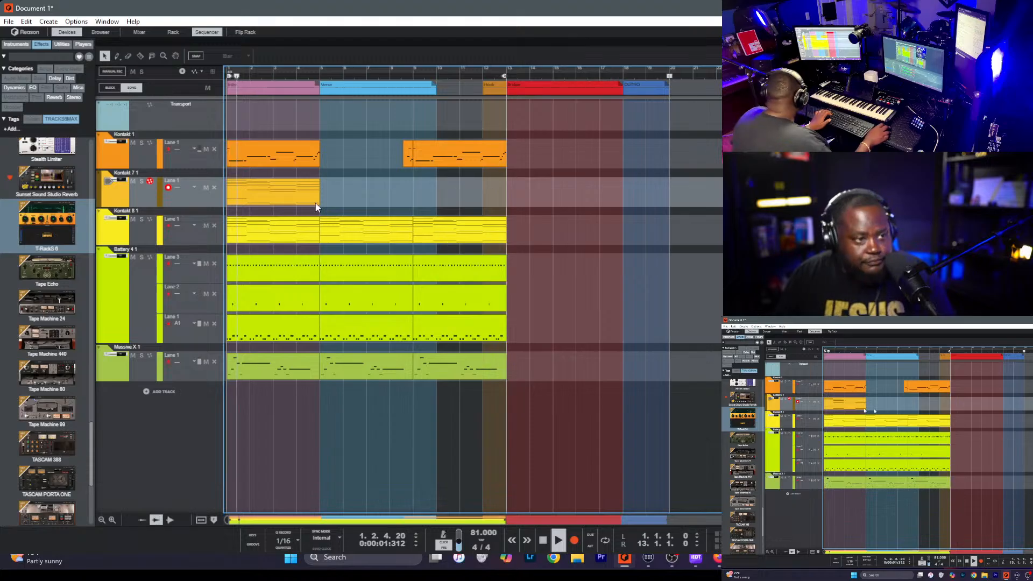
{"action": "left_click", "coordinate": [176, 395]}
{"action": "mouse_move", "coordinate": [246, 434]}
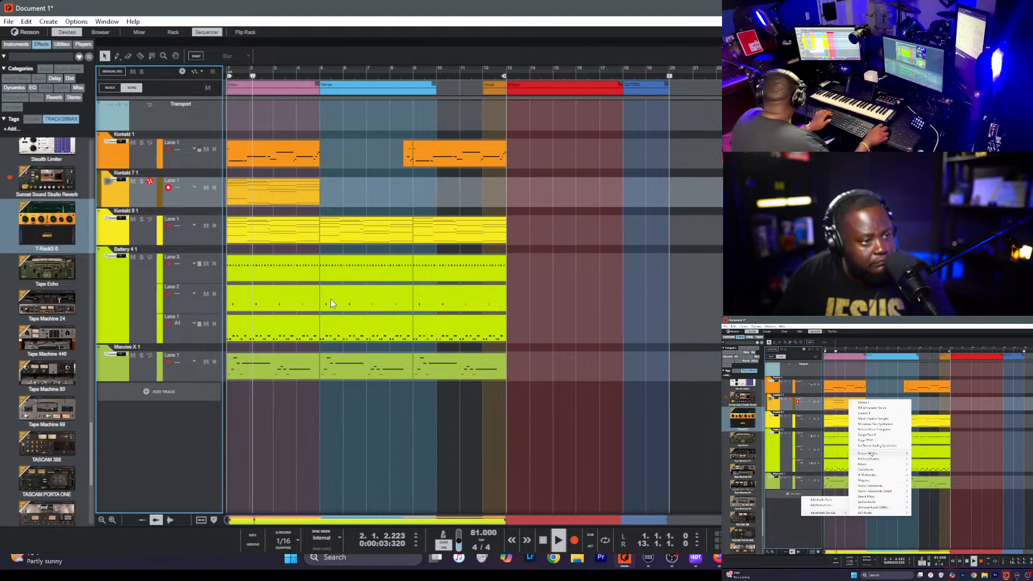
{"action": "mouse_move", "coordinate": [340, 353]}
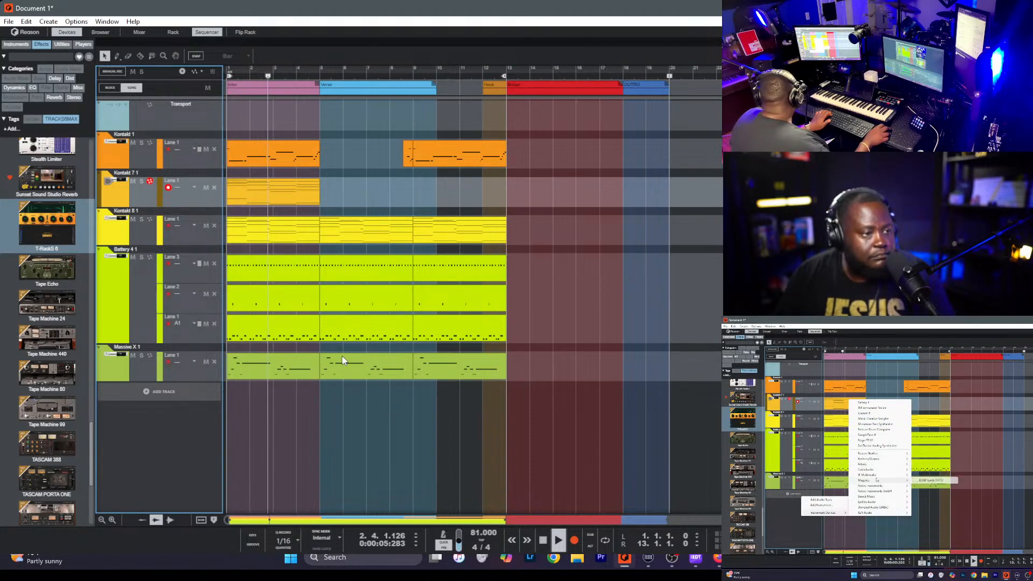
{"action": "mouse_move", "coordinate": [462, 358]}
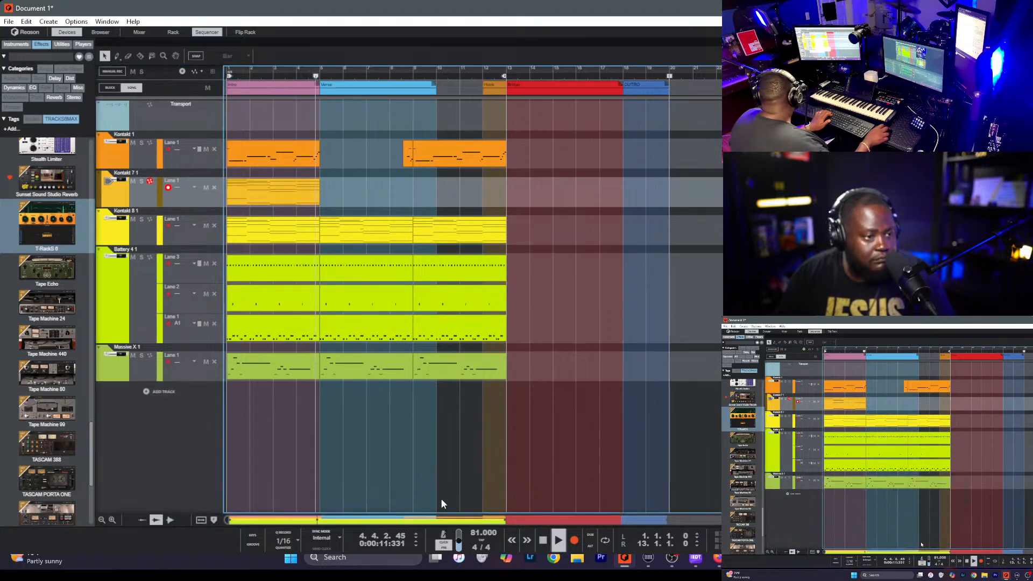
- Move all clips after the first section four bars later, and duplicate the first section's clips on every track to fill bars 5 to 9
{"action": "key", "text": "Home"}
{"action": "left_click_drag", "start_coordinate": [652, 407], "coordinate": [331, 123]}
{"action": "mouse_move", "coordinate": [345, 240]}
{"action": "left_mouse_down"}
{"action": "mouse_move", "coordinate": [447, 237]}
{"action": "mouse_move", "coordinate": [352, 215]}
{"action": "mouse_move", "coordinate": [417, 228]}
{"action": "left_mouse_up"}
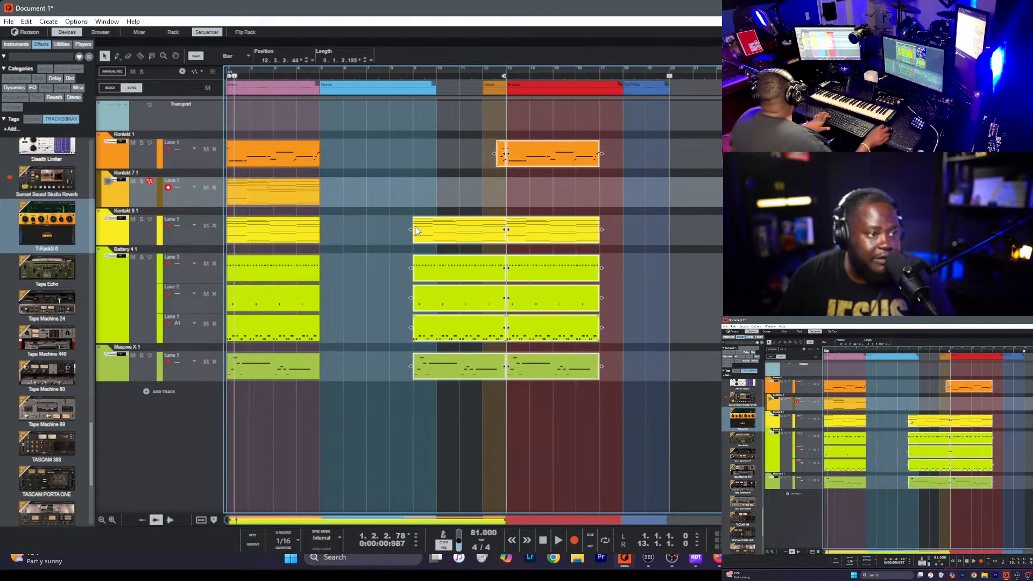
{"action": "left_click_drag", "start_coordinate": [350, 384], "coordinate": [123, 95]}
{"action": "key", "text": "ctrl+d"}
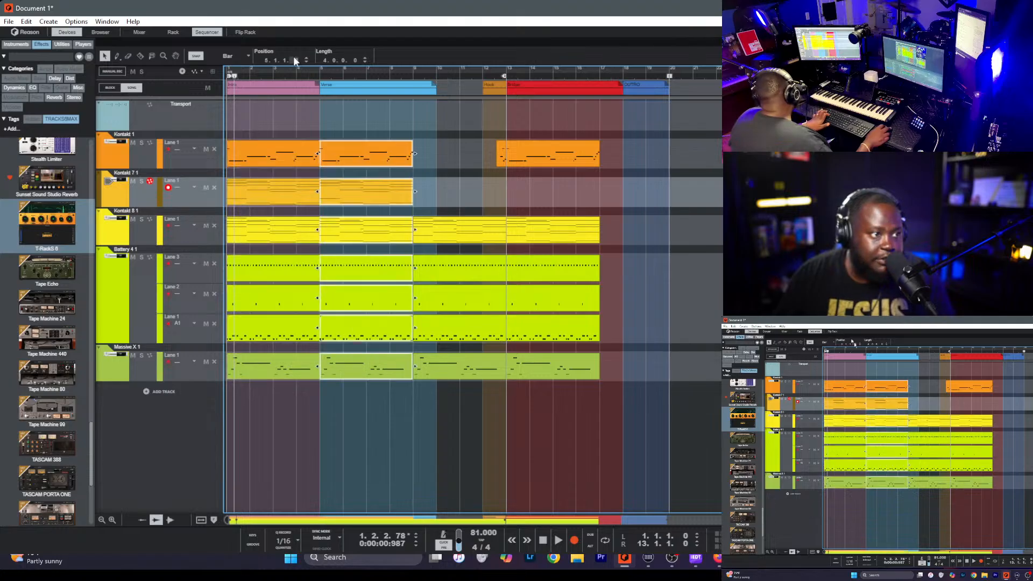
- Rearrange the song blocks, moving Intro to bar 22, Hook to bar 1 and Verse to bar 9
{"action": "left_click_drag", "start_coordinate": [288, 91], "coordinate": [717, 100]}
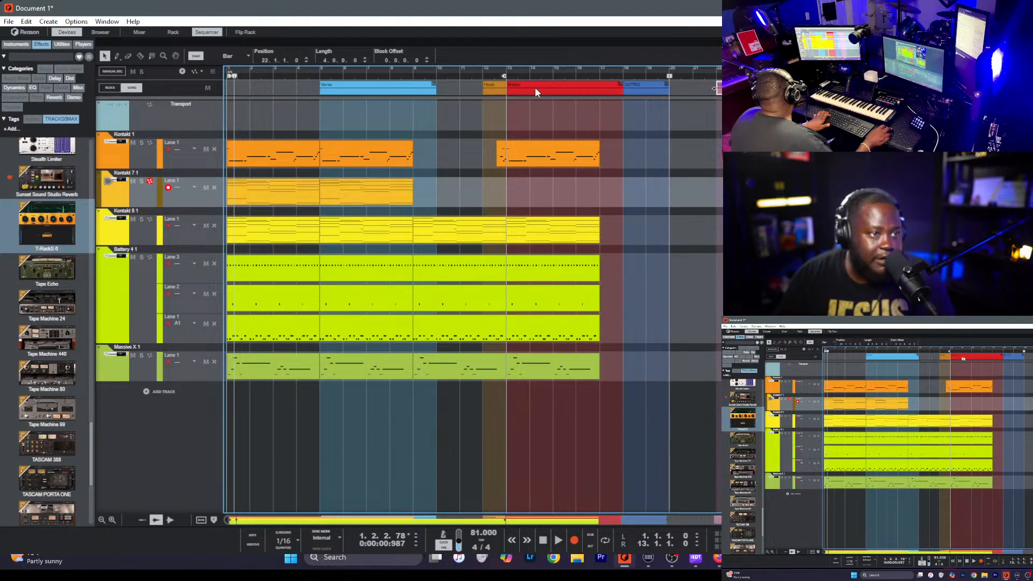
{"action": "left_click_drag", "start_coordinate": [486, 90], "coordinate": [195, 90]}
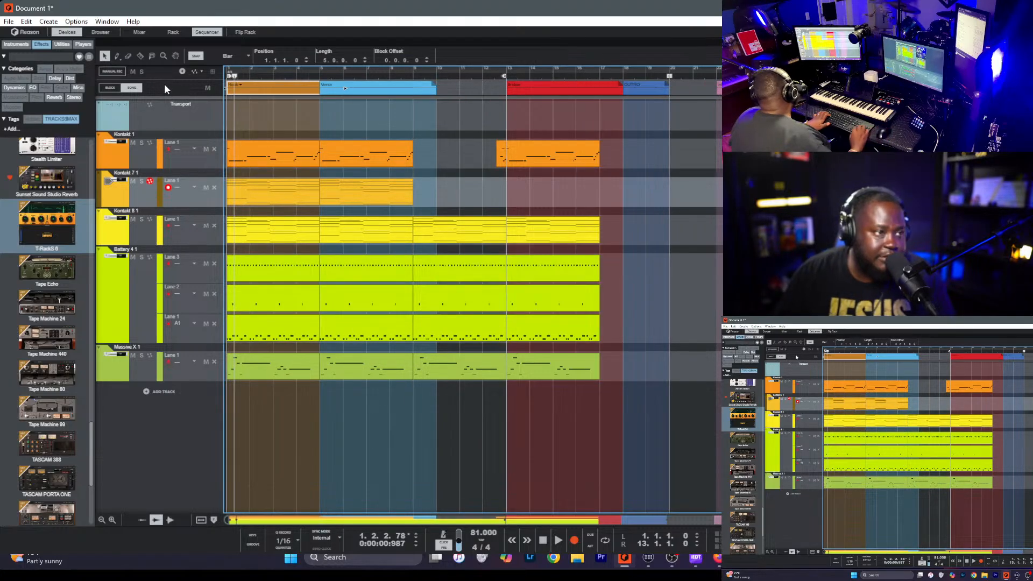
{"action": "left_click_drag", "start_coordinate": [363, 90], "coordinate": [453, 93]}
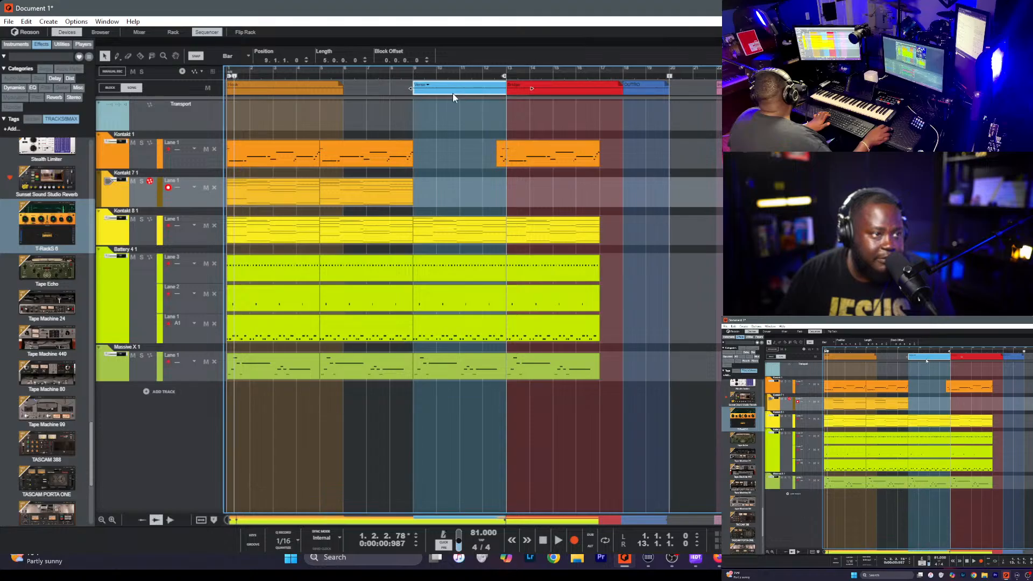
- Extend the Hook block to end at bar 9, where the Verse block starts
{"action": "key", "text": "space"}
{"action": "left_click", "coordinate": [316, 91]}
{"action": "left_click_drag", "start_coordinate": [343, 89], "coordinate": [746, 90]}
- Move the Bridge block out to bar 30 and the Outro block to bar 26
{"action": "scroll", "coordinate": [424, 199], "scroll_direction": "down", "scroll_amount": 1}
{"action": "scroll", "coordinate": [424, 199], "scroll_direction": "down", "scroll_amount": 1}
{"action": "left_click_drag", "start_coordinate": [616, 97], "coordinate": [807, 95]}
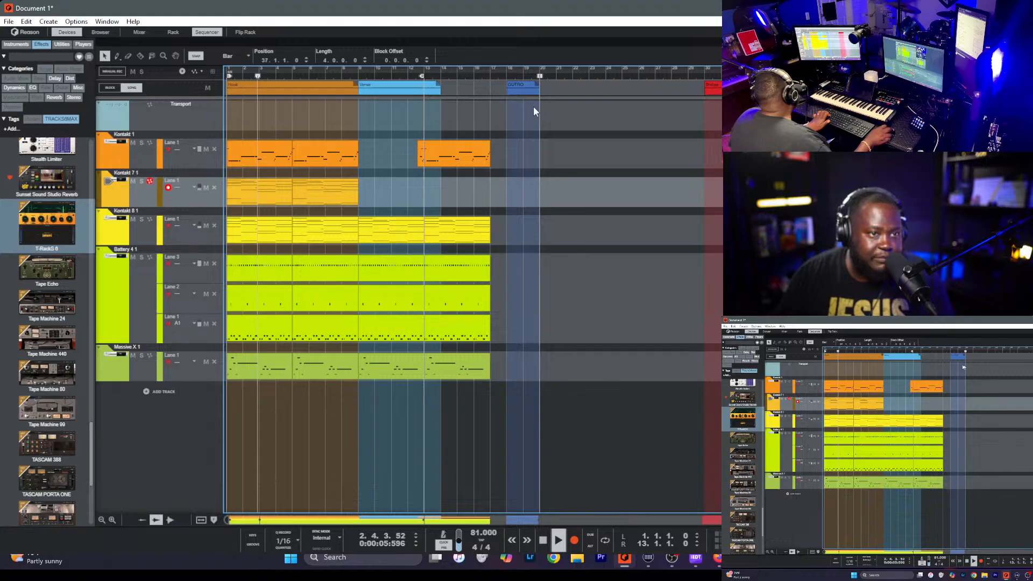
{"action": "left_click_drag", "start_coordinate": [509, 93], "coordinate": [641, 92]}
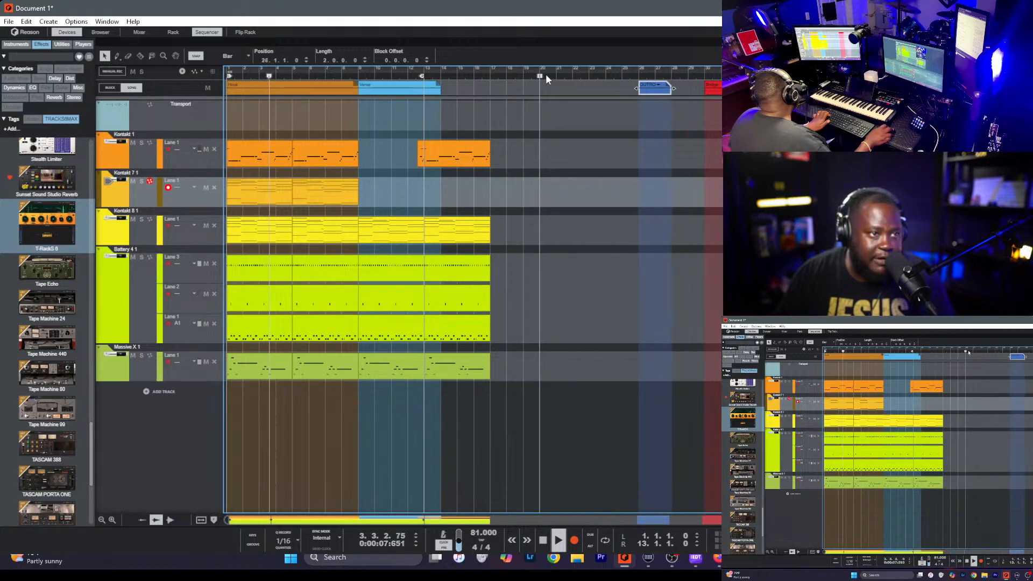
- Set the song end marker to bar 25 and the right locator to bar 17, and duplicate the clips from bars 9 to 17
{"action": "left_click", "coordinate": [538, 138]}
{"action": "left_click_drag", "start_coordinate": [433, 77], "coordinate": [496, 78]}
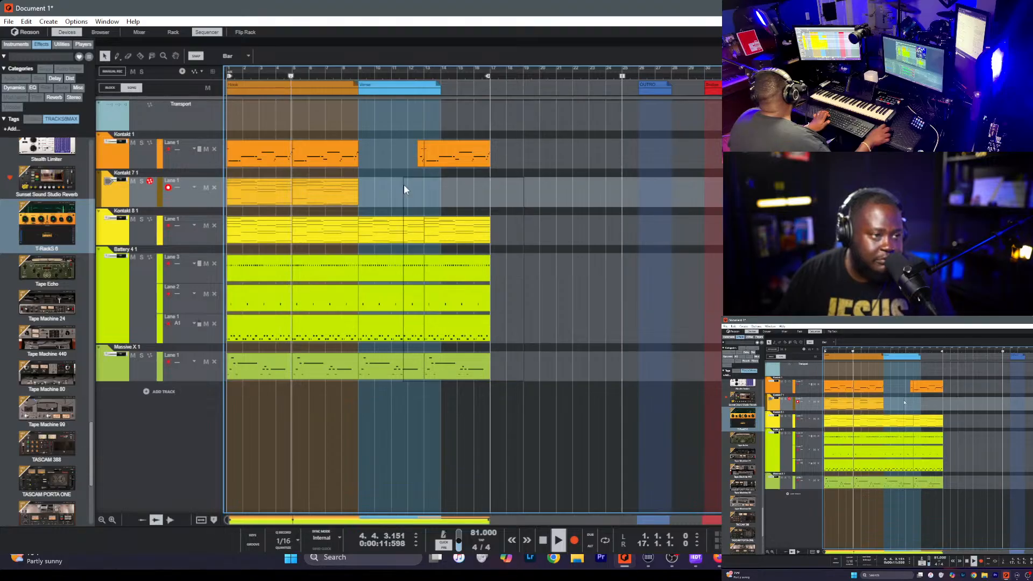
{"action": "key", "text": "ctrl+d"}
- Delete the Massive X 1 clips from bar 9 onward
{"action": "left_click", "coordinate": [424, 134]}
{"action": "left_click_drag", "start_coordinate": [366, 402], "coordinate": [656, 363]}
{"action": "key", "text": "Delete"}
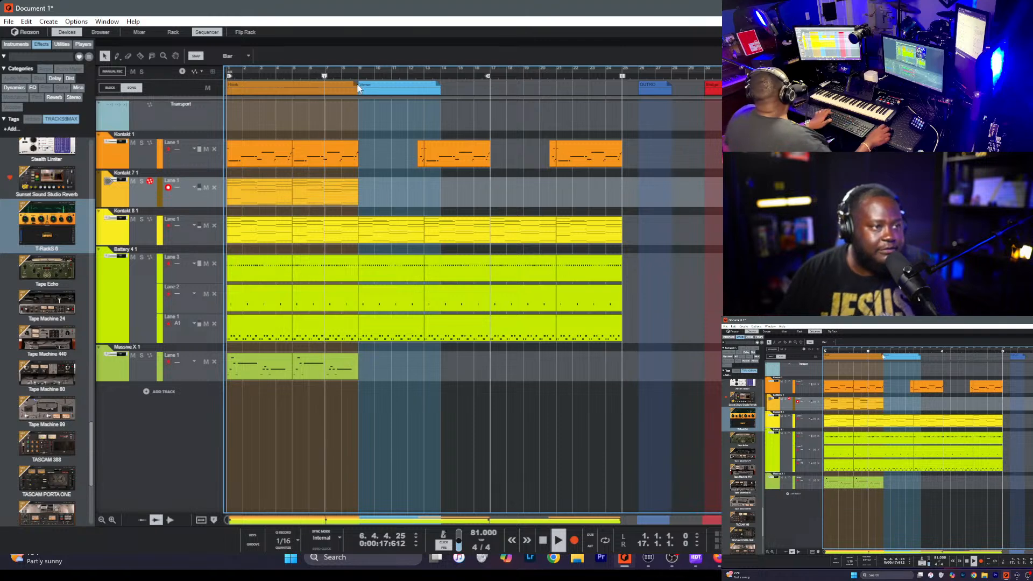
- Move the Massive X 1 track above Kontakt 1 in the track list
{"action": "left_click_drag", "start_coordinate": [101, 361], "coordinate": [133, 120]}
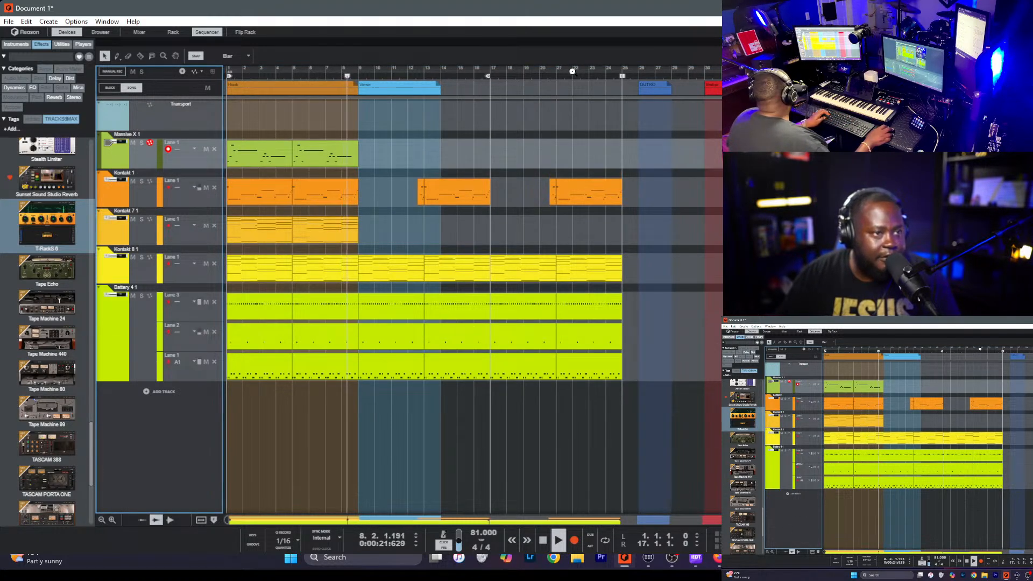
- Set the right locator to bar 25 and extend the Verse block to end at bar 25
{"action": "left_click", "coordinate": [621, 81], "text": "alt"}
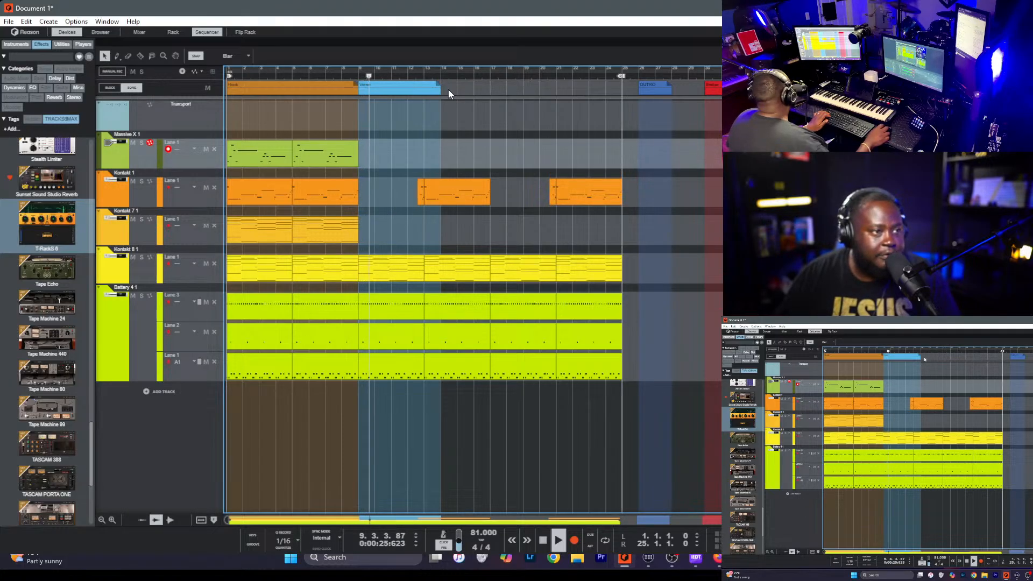
{"action": "left_click_drag", "start_coordinate": [439, 87], "coordinate": [622, 133]}
{"action": "left_click", "coordinate": [564, 147]}
{"action": "scroll", "coordinate": [315, 224], "scroll_direction": "down", "scroll_amount": 2}
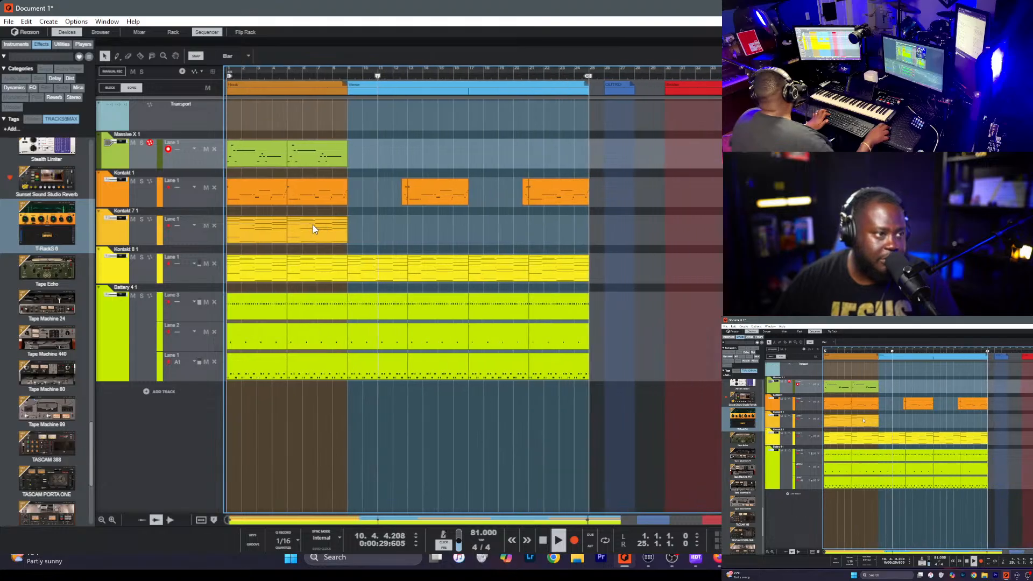
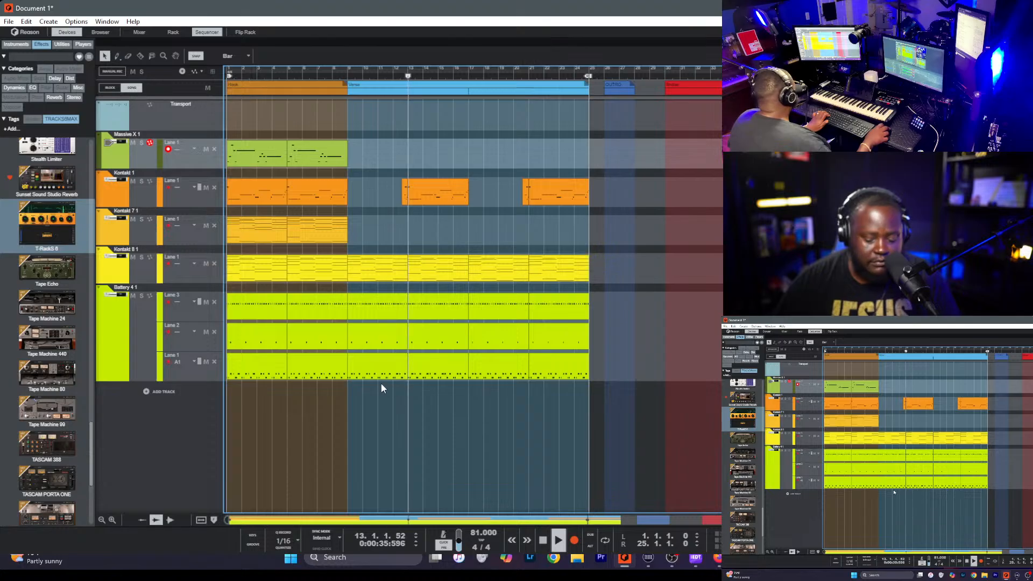
{"action": "left_click", "coordinate": [406, 196]}
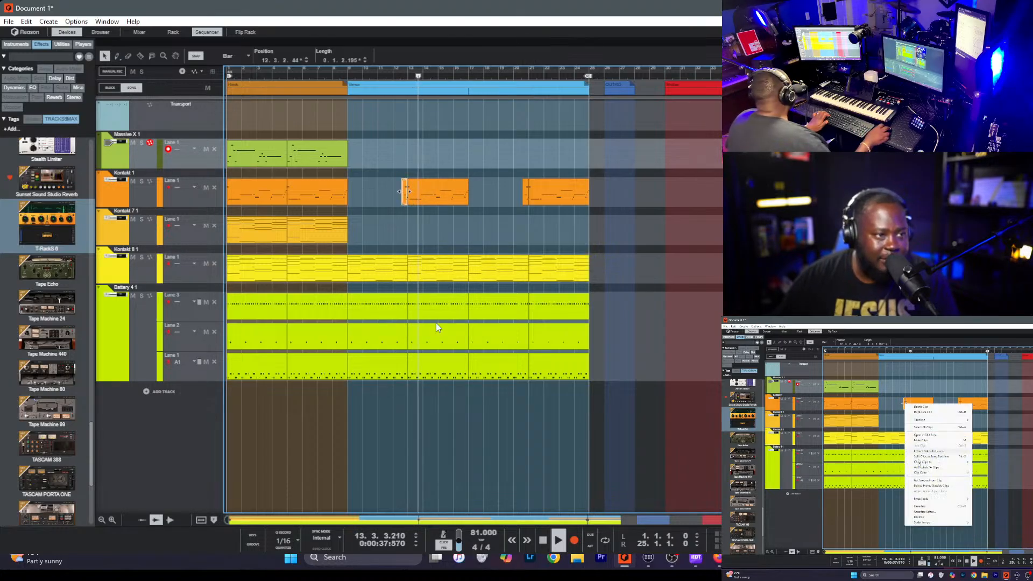
{"action": "left_click", "coordinate": [594, 436]}
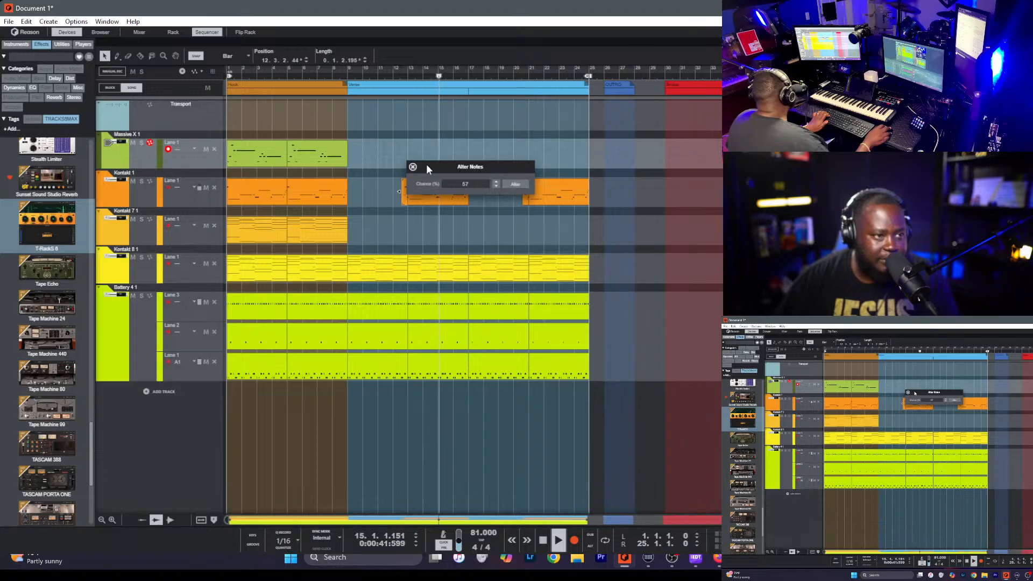
{"action": "left_click", "coordinate": [413, 168]}
- Replay the Verse section from around bar 12, where the Kontakt 1 clips come back in
{"action": "mouse_move", "coordinate": [407, 81]}
{"action": "left_mouse_down"}
{"action": "mouse_move", "coordinate": [392, 81]}
{"action": "mouse_move", "coordinate": [401, 79]}
{"action": "left_mouse_up"}
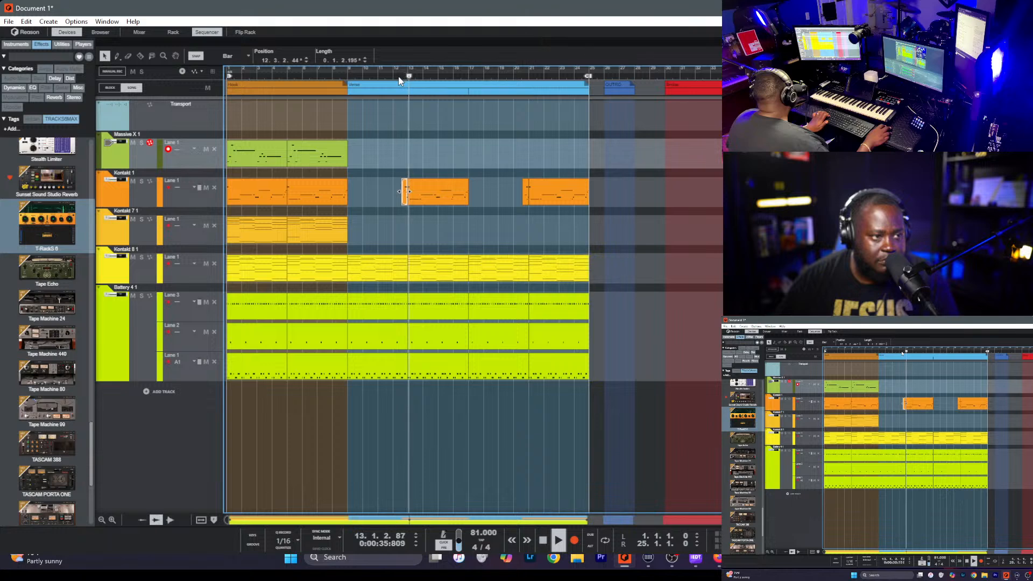
{"action": "left_click", "coordinate": [404, 132]}
{"action": "scroll", "coordinate": [418, 169], "scroll_direction": "up", "scroll_amount": 2}
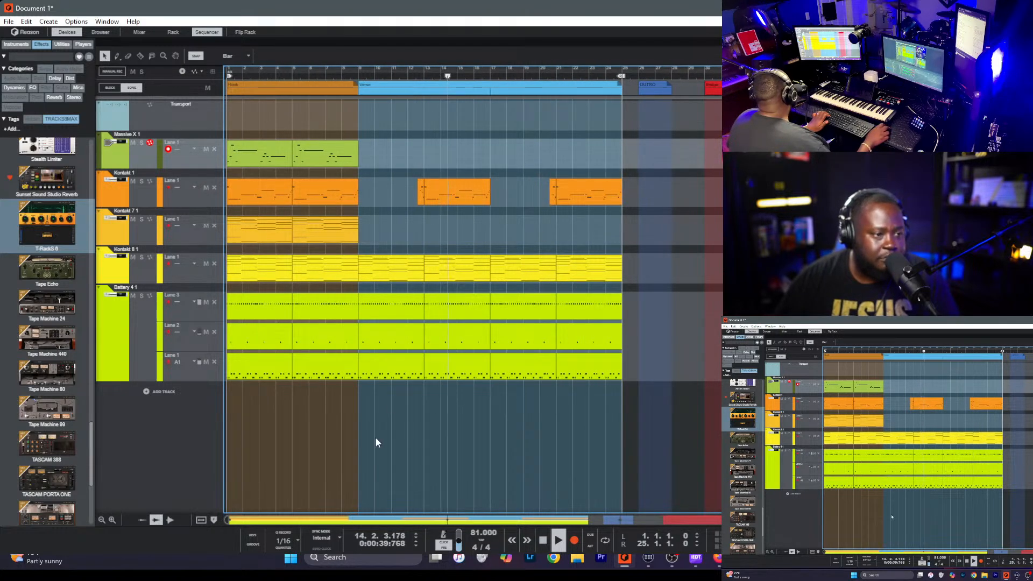
{"action": "left_click", "coordinate": [166, 391]}
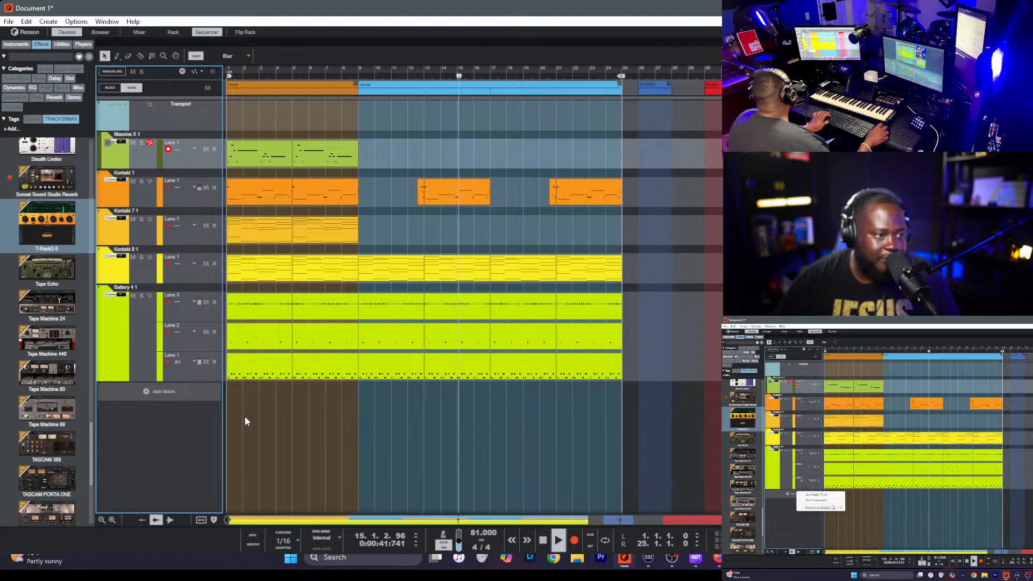
{"action": "left_click", "coordinate": [517, 417]}
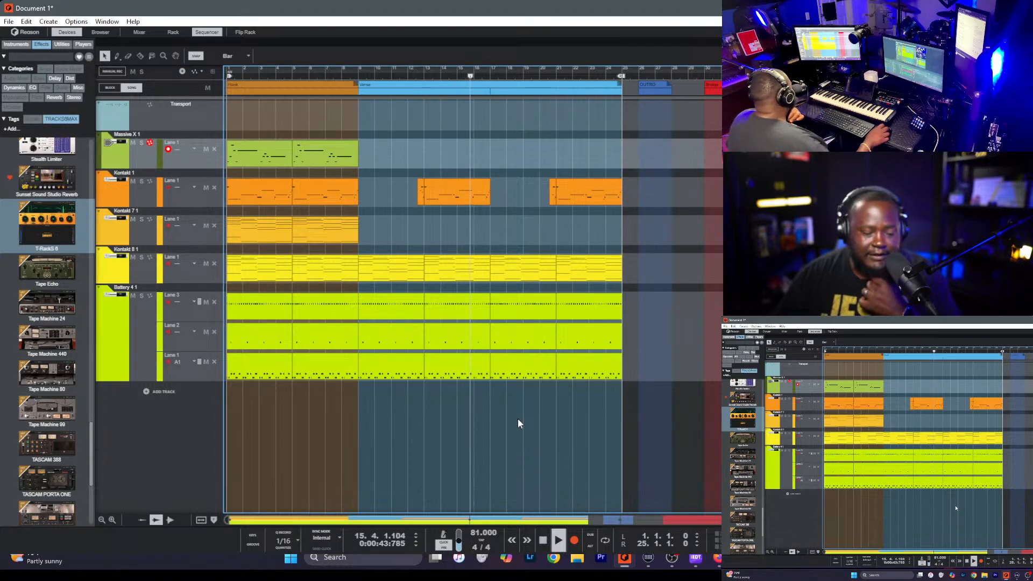
{"action": "key", "text": "ctrl+e"}
{"action": "key", "text": "ctrl+e"}
{"action": "key", "text": "ctrl+e"}
{"action": "key", "text": "ctrl+e"}
{"action": "scroll", "coordinate": [46, 259], "scroll_direction": "up", "scroll_amount": 3}
{"action": "key", "text": "ctrl+e"}
{"action": "key", "text": "ctrl+e"}
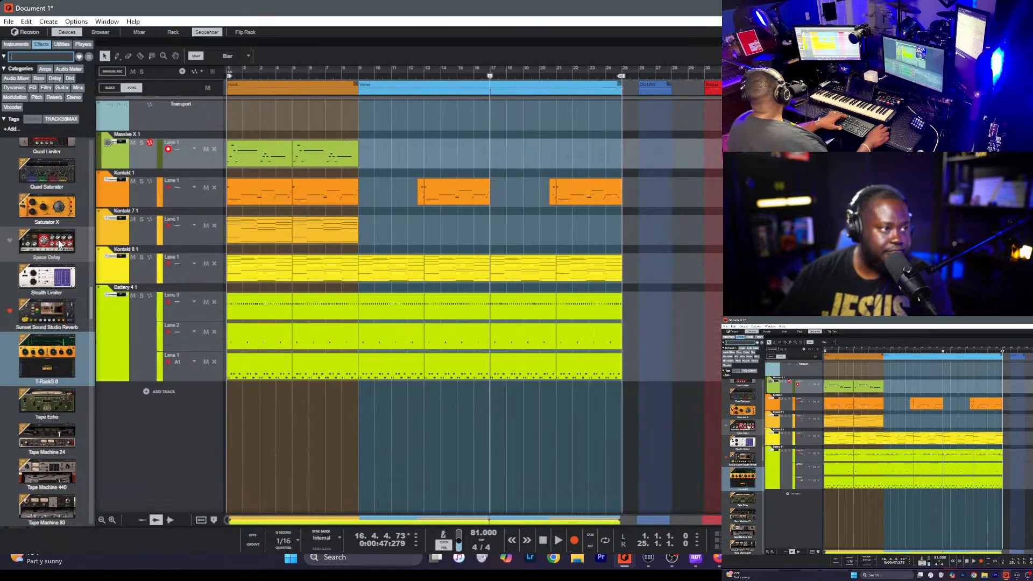
- Browse the Drums sample folder in the file browser, checking its Combo and Percussion subfolders for suitable samples
{"action": "key", "text": "ctrl+b"}
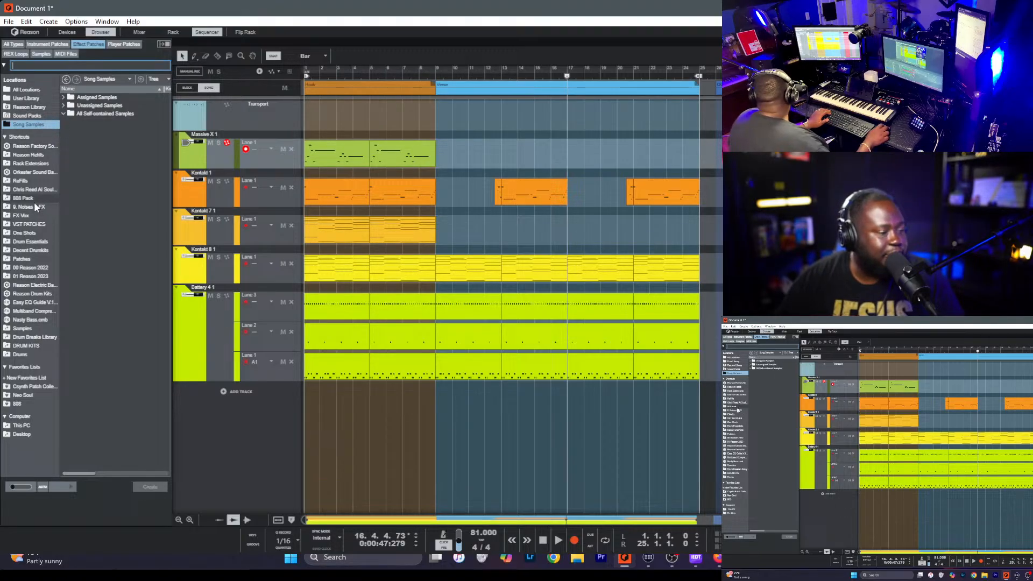
{"action": "left_click", "coordinate": [38, 355]}
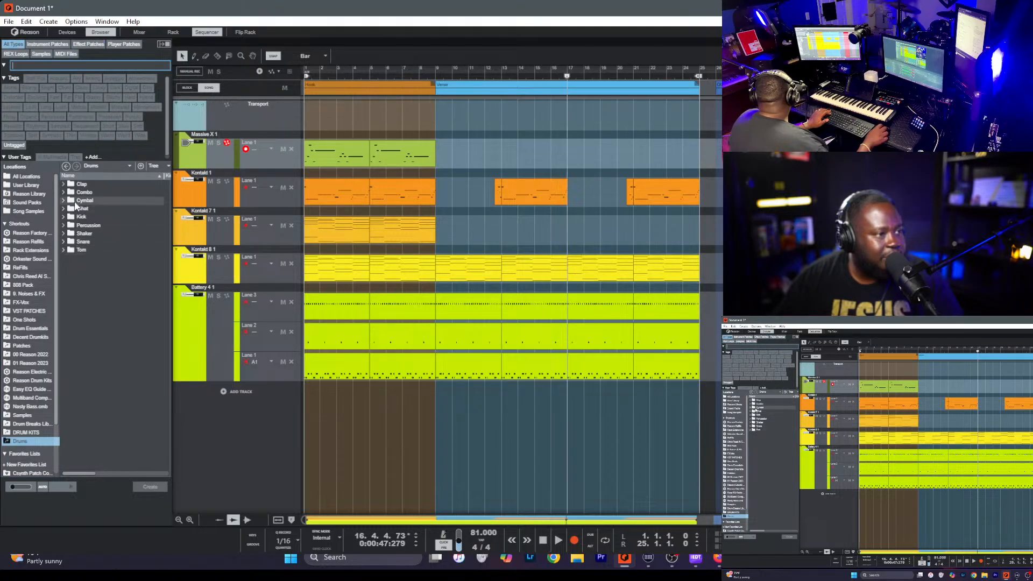
{"action": "double_click", "coordinate": [78, 193]}
{"action": "left_click", "coordinate": [80, 192]}
{"action": "left_click", "coordinate": [82, 203]}
{"action": "left_click", "coordinate": [86, 209]}
{"action": "left_click", "coordinate": [65, 166]}
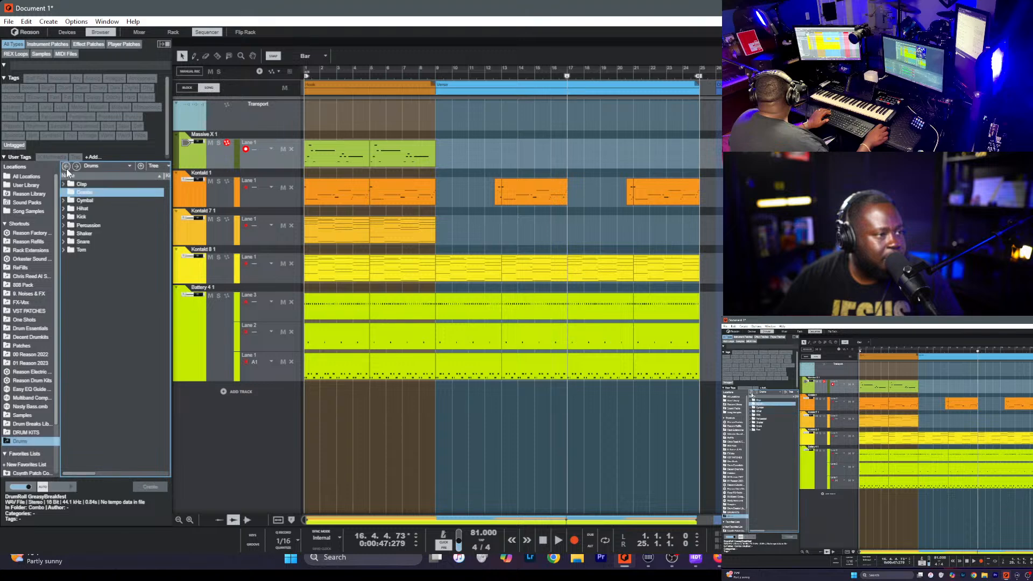
{"action": "left_click", "coordinate": [81, 225]}
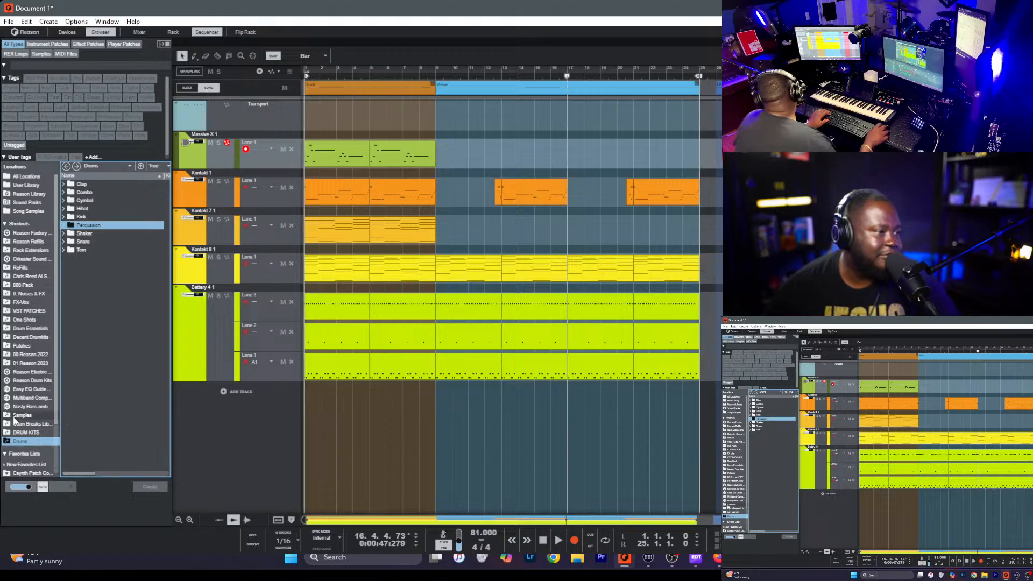
- Search the DRUM KITS location for "loop" and show the matches as a flat list
{"action": "left_click", "coordinate": [24, 432]}
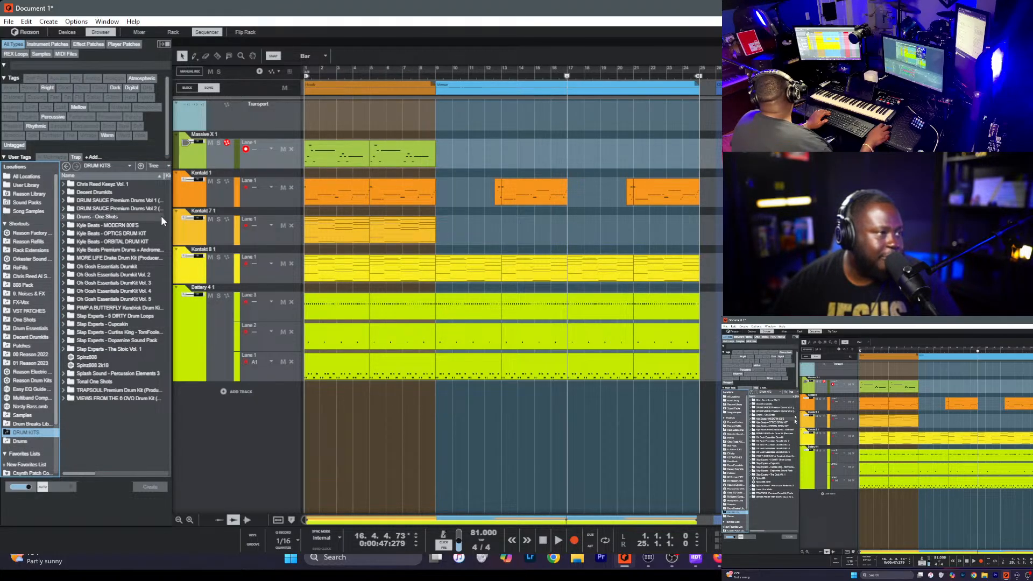
{"action": "left_click", "coordinate": [99, 64]}
{"action": "type", "text": "loop"}
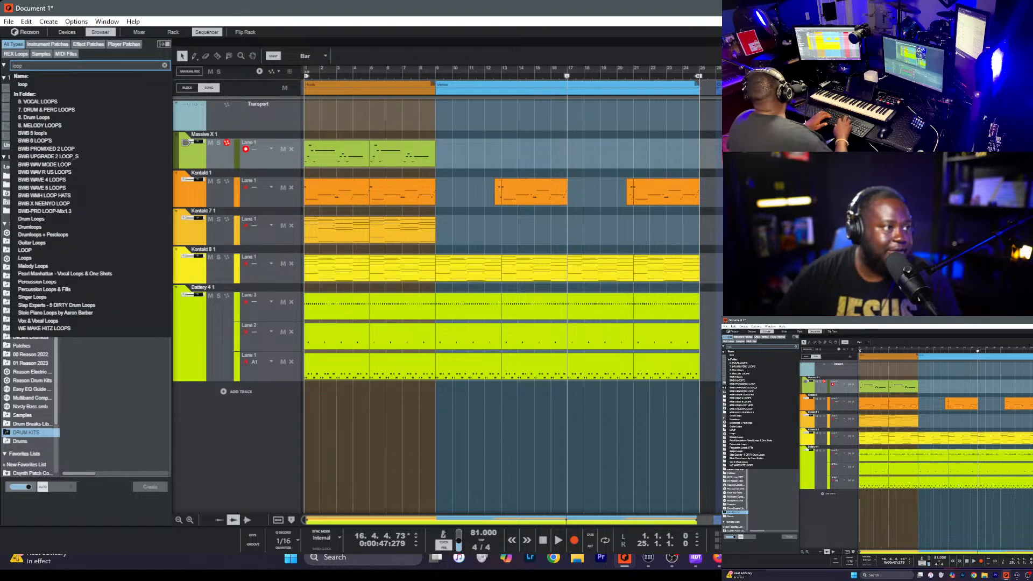
{"action": "key", "text": "Return"}
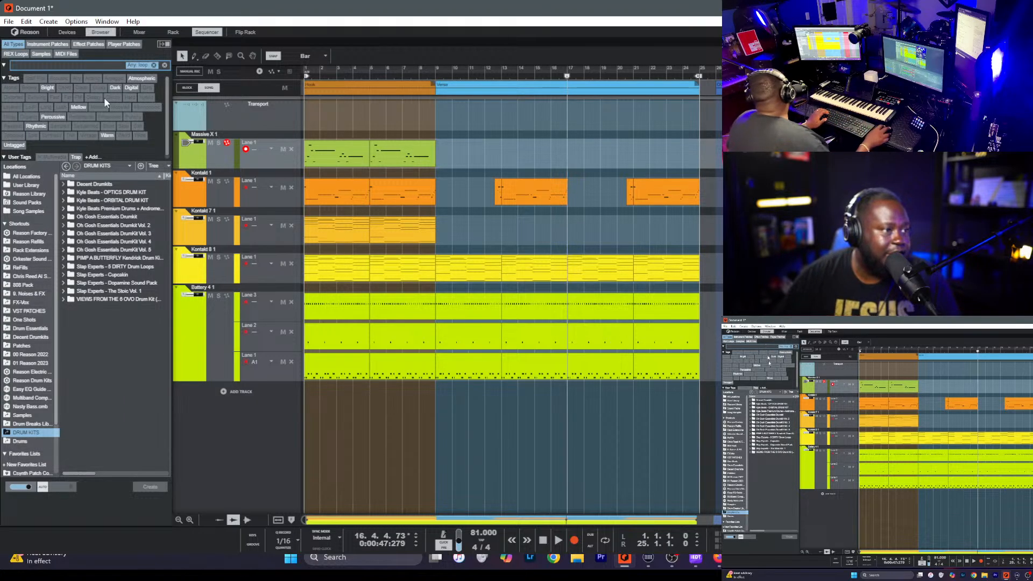
{"action": "left_click", "coordinate": [160, 176]}
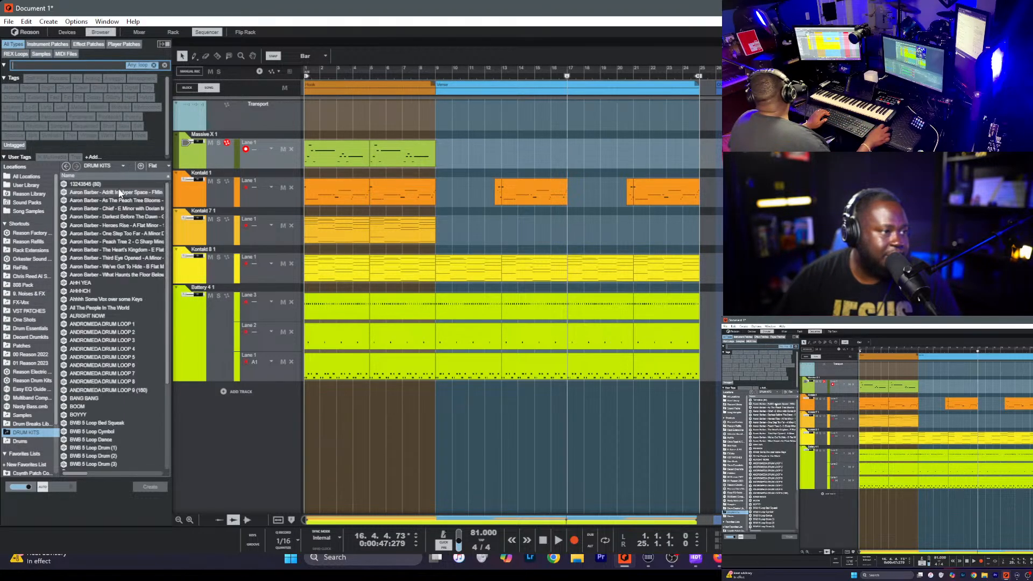
- Audition loops from the search results, including ANDROMEDA DRUM LOOP 1 and BWB 6 LOOP (ROSS)
{"action": "key", "text": "Down"}
{"action": "key", "text": "Down"}
{"action": "key", "text": "Down"}
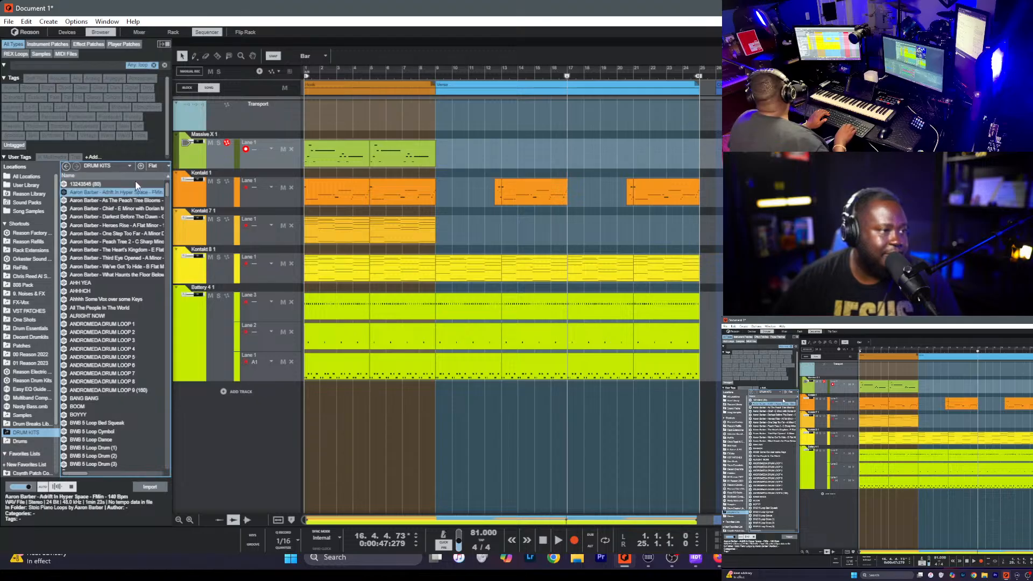
{"action": "left_click", "coordinate": [107, 325]}
{"action": "scroll", "coordinate": [108, 325], "scroll_direction": "down", "scroll_amount": 3}
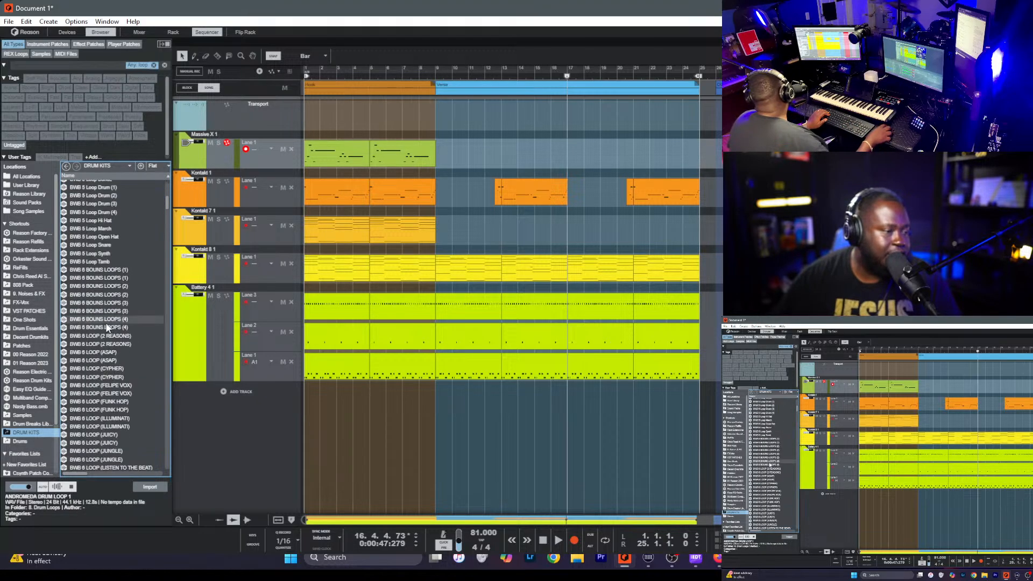
{"action": "left_click", "coordinate": [106, 320]}
{"action": "scroll", "coordinate": [107, 319], "scroll_direction": "down", "scroll_amount": 10}
{"action": "scroll", "coordinate": [106, 318], "scroll_direction": "down", "scroll_amount": 5}
{"action": "left_click", "coordinate": [106, 318]}
{"action": "scroll", "coordinate": [106, 318], "scroll_direction": "down", "scroll_amount": 4}
{"action": "scroll", "coordinate": [106, 317], "scroll_direction": "up", "scroll_amount": 3}
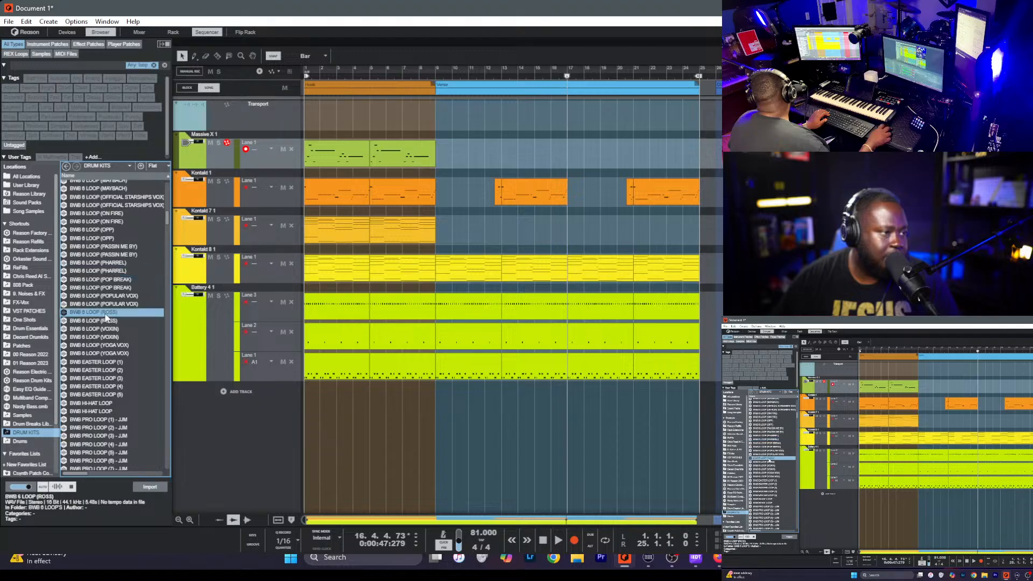
- Audition more BWB 6 loops, including PASSIN ME BY and OPP
{"action": "left_click", "coordinate": [94, 280]}
{"action": "left_click", "coordinate": [105, 296]}
{"action": "left_click", "coordinate": [109, 288]}
{"action": "left_click", "coordinate": [116, 247]}
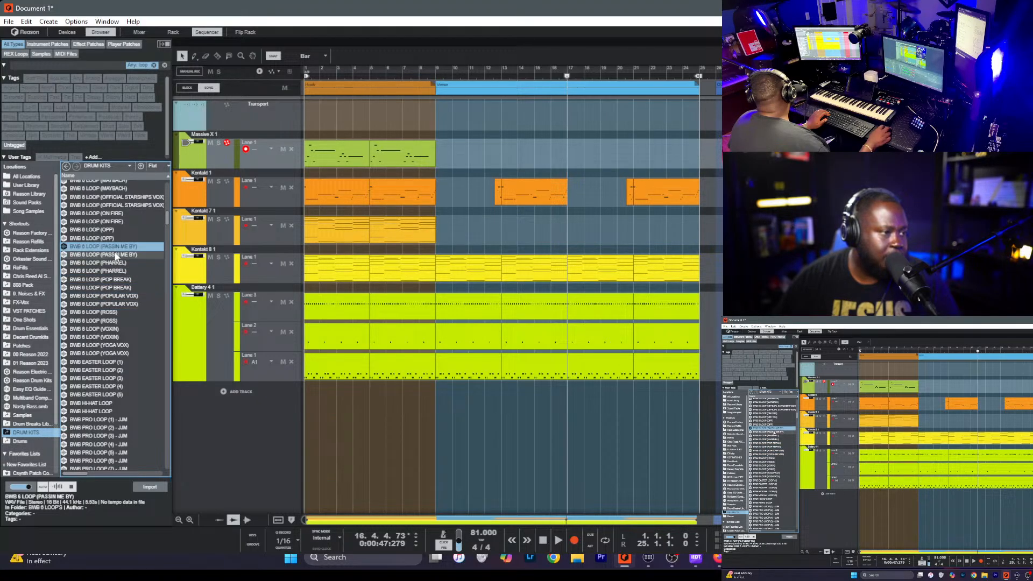
{"action": "left_click", "coordinate": [116, 254]}
{"action": "left_click", "coordinate": [111, 237]}
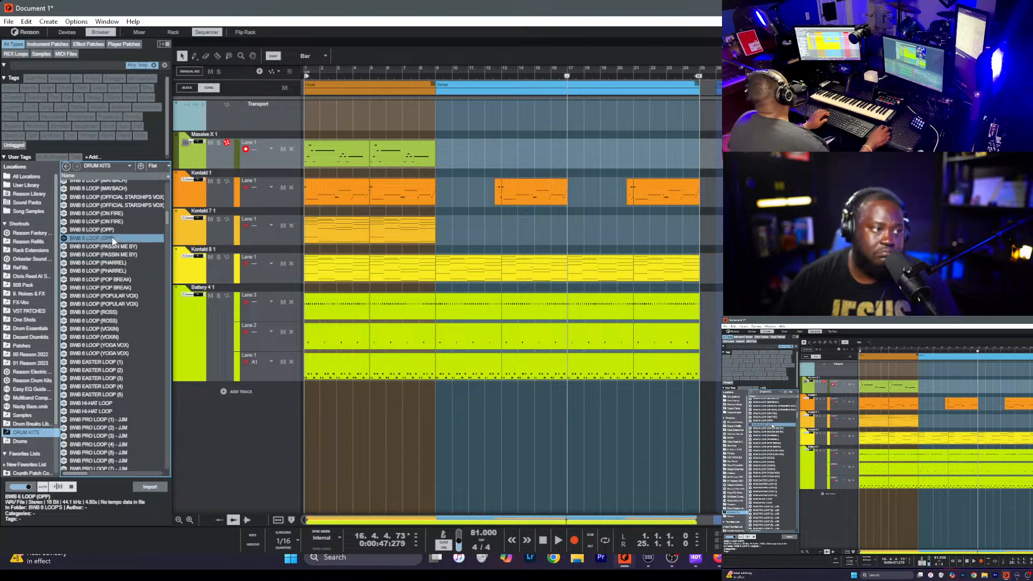
{"action": "left_click", "coordinate": [110, 214]}
{"action": "left_click", "coordinate": [106, 229]}
{"action": "scroll", "coordinate": [108, 302], "scroll_direction": "up", "scroll_amount": 10}
{"action": "scroll", "coordinate": [110, 307], "scroll_direction": "down", "scroll_amount": 5}
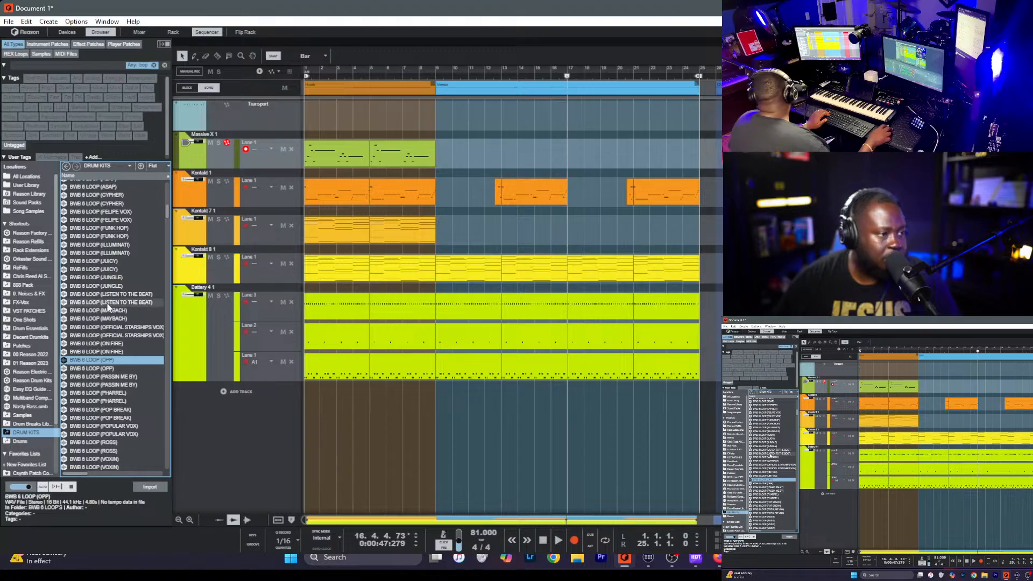
- Audition the BWB PROMIXED 2 loops and import BWB PROMIXED 2 LOOP (16) onto a new audio track at bar 1
{"action": "scroll", "coordinate": [109, 305], "scroll_direction": "down", "scroll_amount": 15}
{"action": "left_click", "coordinate": [116, 295]}
{"action": "left_click", "coordinate": [114, 303]}
{"action": "left_click", "coordinate": [113, 312]}
{"action": "left_click", "coordinate": [112, 321]}
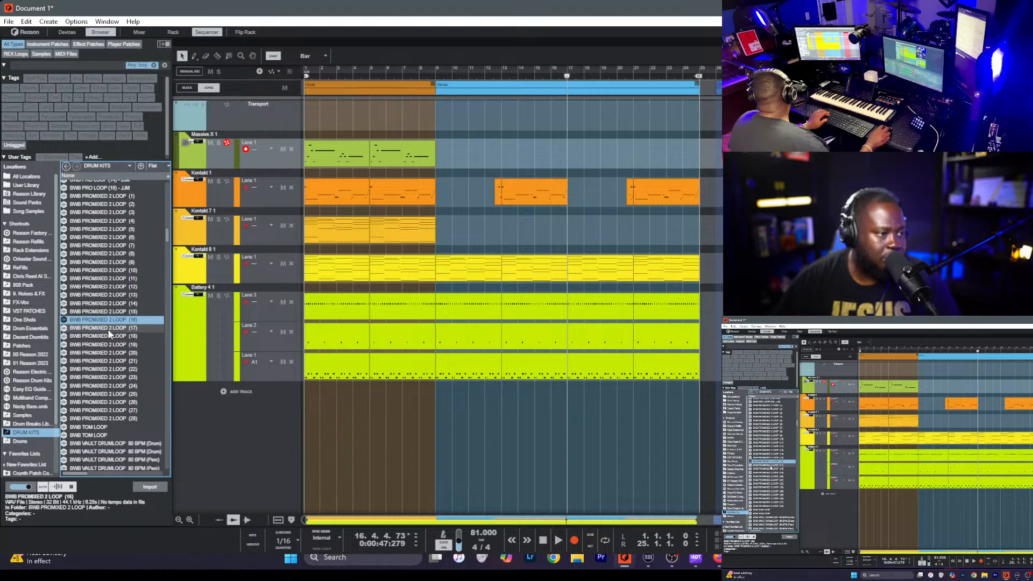
{"action": "left_click", "coordinate": [108, 329]}
{"action": "left_click_drag", "start_coordinate": [108, 320], "coordinate": [302, 395]}
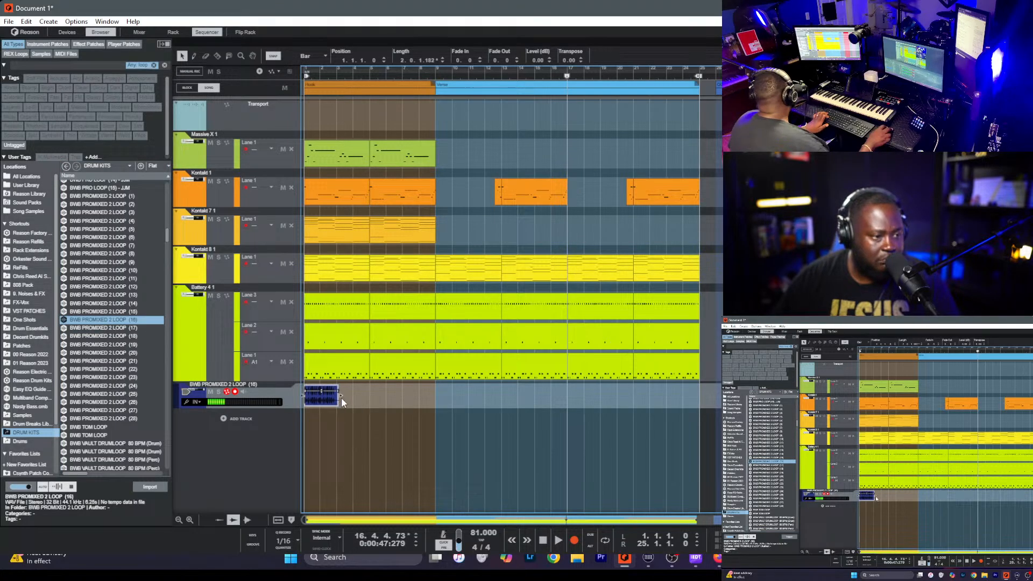
- Set the imported loop clip's length to exactly 2 bars and check its timing by playing from the song start
{"action": "left_click_drag", "start_coordinate": [362, 403], "coordinate": [336, 401]}
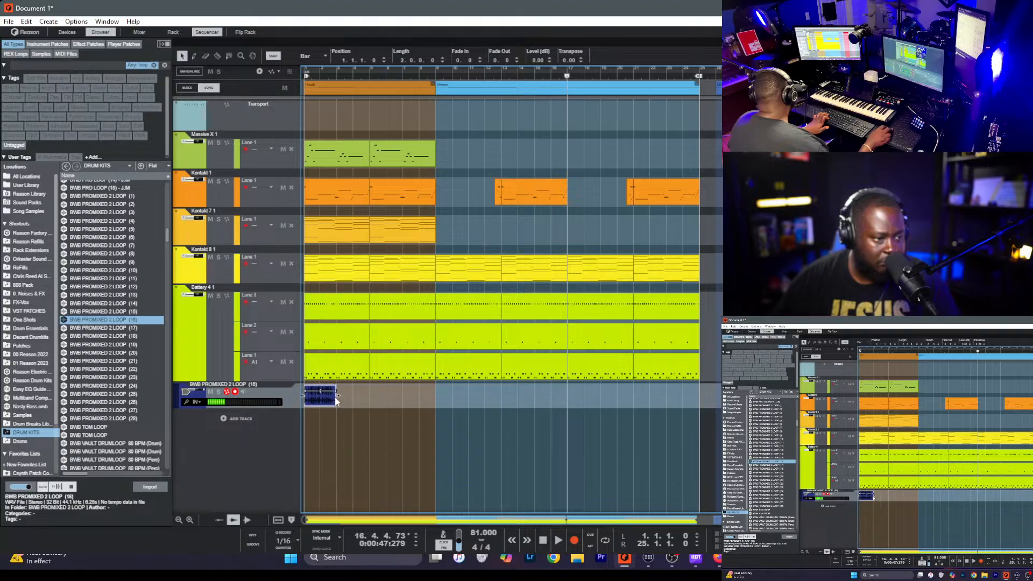
{"action": "key", "text": "KP_0"}
{"action": "key", "text": "space"}
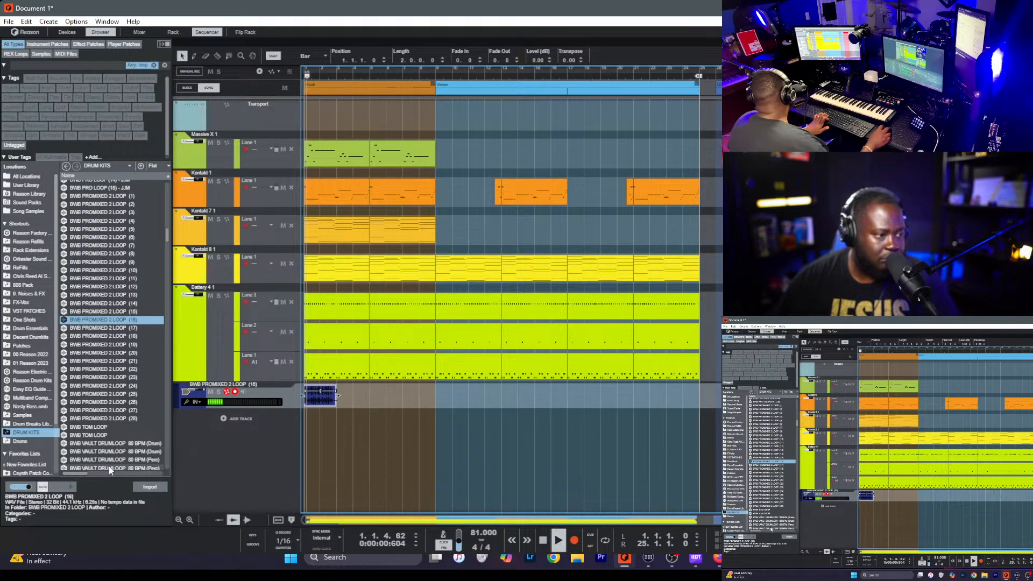
{"action": "scroll", "coordinate": [328, 419], "scroll_direction": "up", "scroll_amount": 3}
{"action": "key", "text": "KP_0"}
{"action": "key", "text": "KP_0"}
{"action": "left_click", "coordinate": [418, 402]}
{"action": "left_click", "coordinate": [388, 399]}
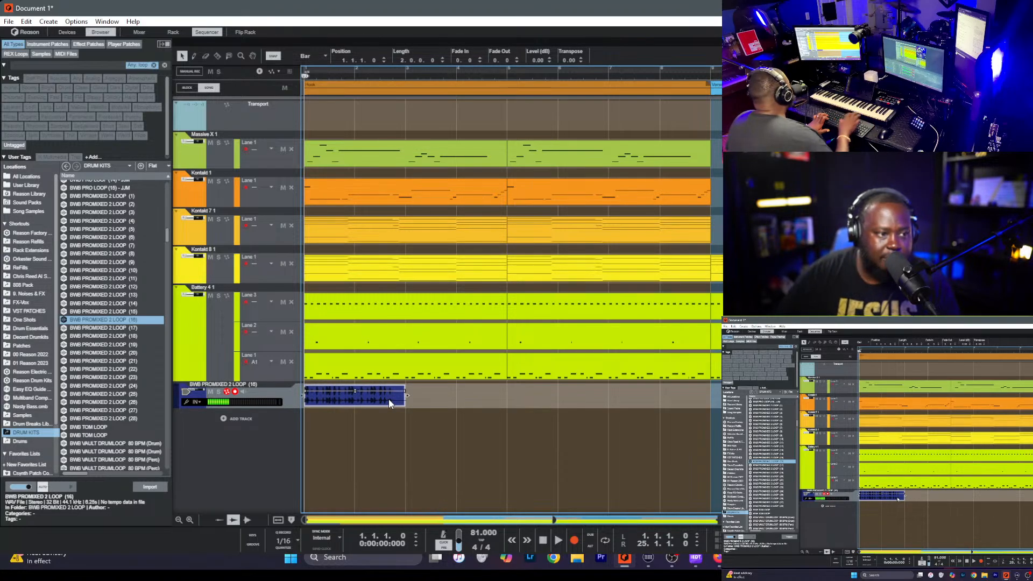
{"action": "key", "text": "space"}
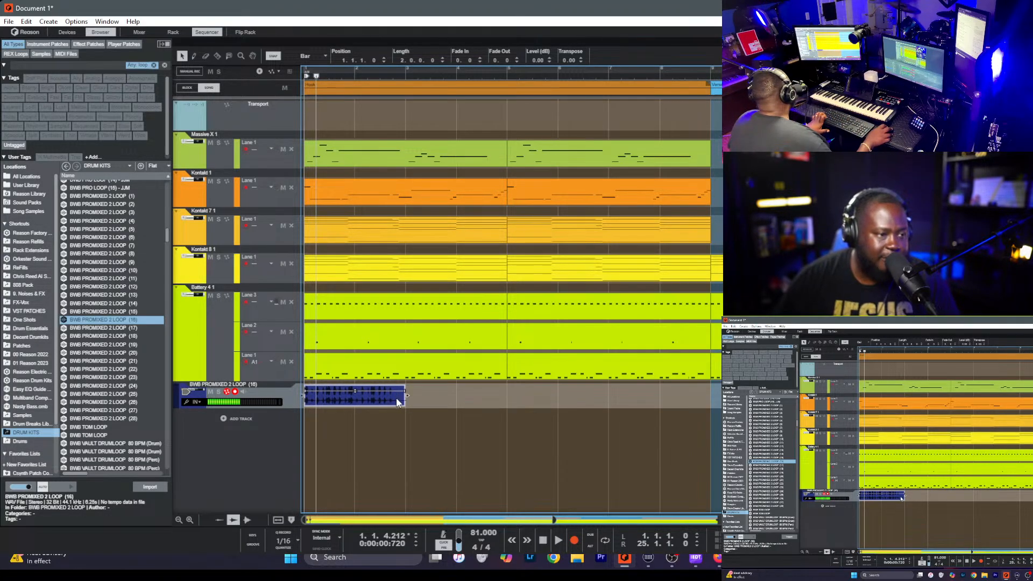
- Change the snap grid to 1/8, stretch the loop clip to a length of 2.2.2.0, and return to the song start
{"action": "left_click_drag", "start_coordinate": [410, 396], "coordinate": [429, 399]}
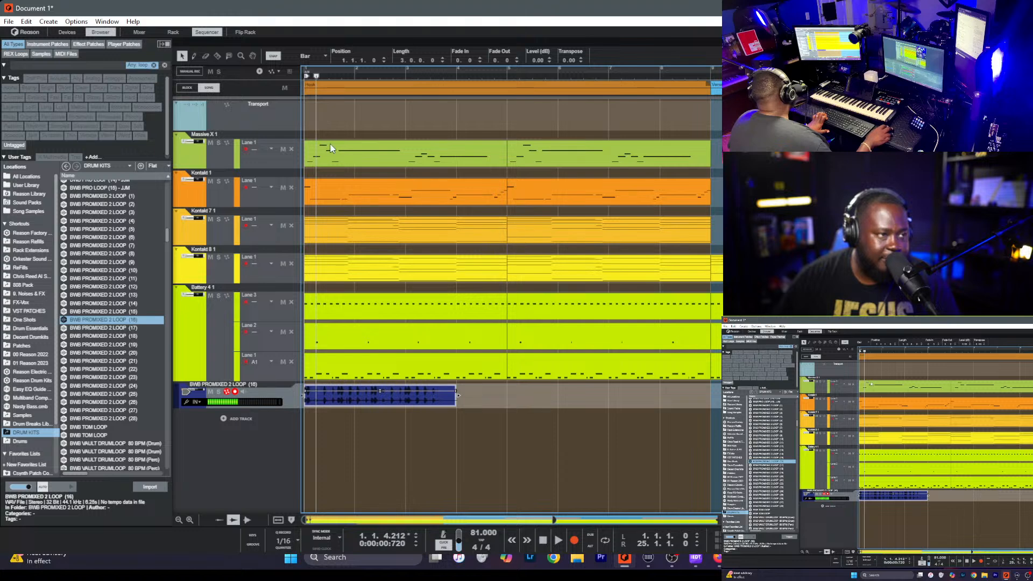
{"action": "left_click", "coordinate": [317, 56]}
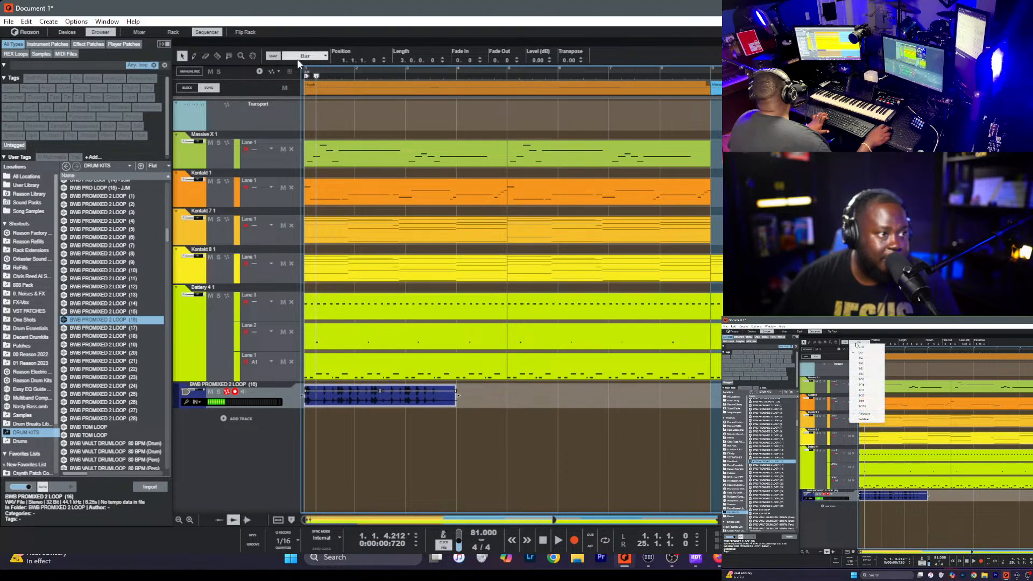
{"action": "left_click", "coordinate": [321, 122]}
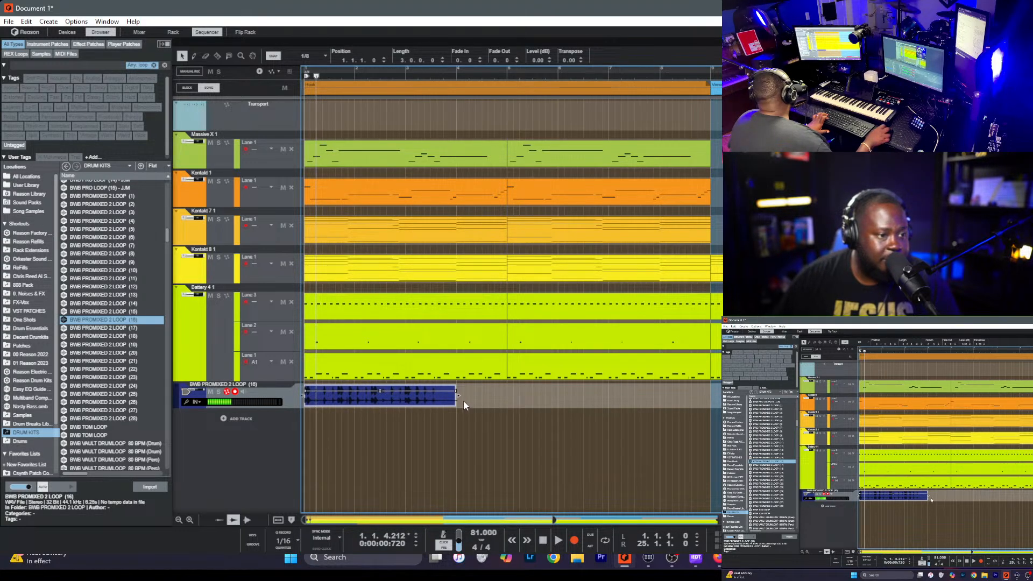
{"action": "left_click_drag", "start_coordinate": [457, 399], "coordinate": [444, 402]}
{"action": "key", "text": "KP_0"}
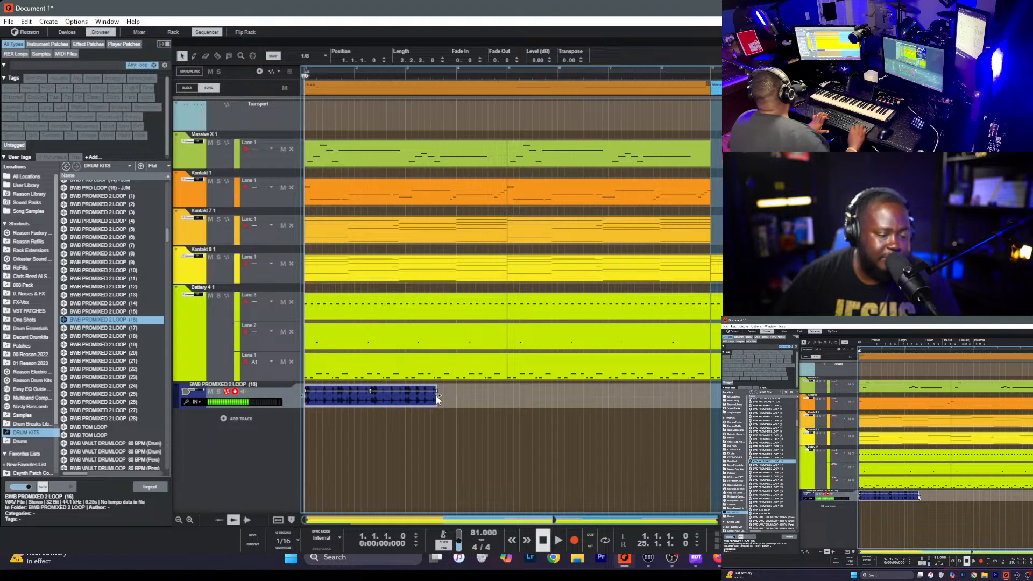
- Try shortening the loop clip to lengths of 1.3.0.0 and 1.2.2.0, playing from the song start
{"action": "key", "text": "space"}
{"action": "key", "text": "space"}
{"action": "left_click_drag", "start_coordinate": [441, 397], "coordinate": [396, 402]}
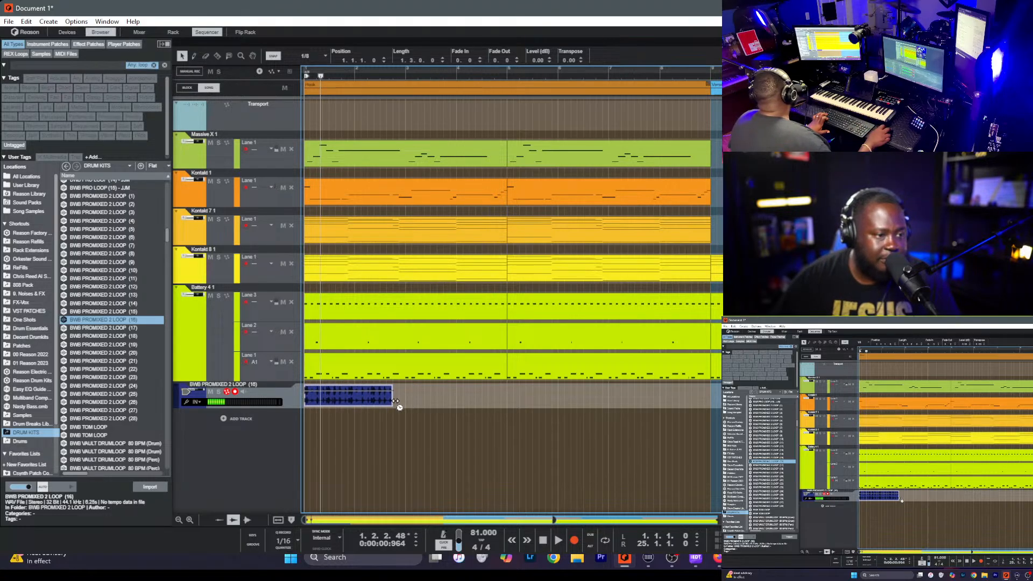
{"action": "key", "text": "space"}
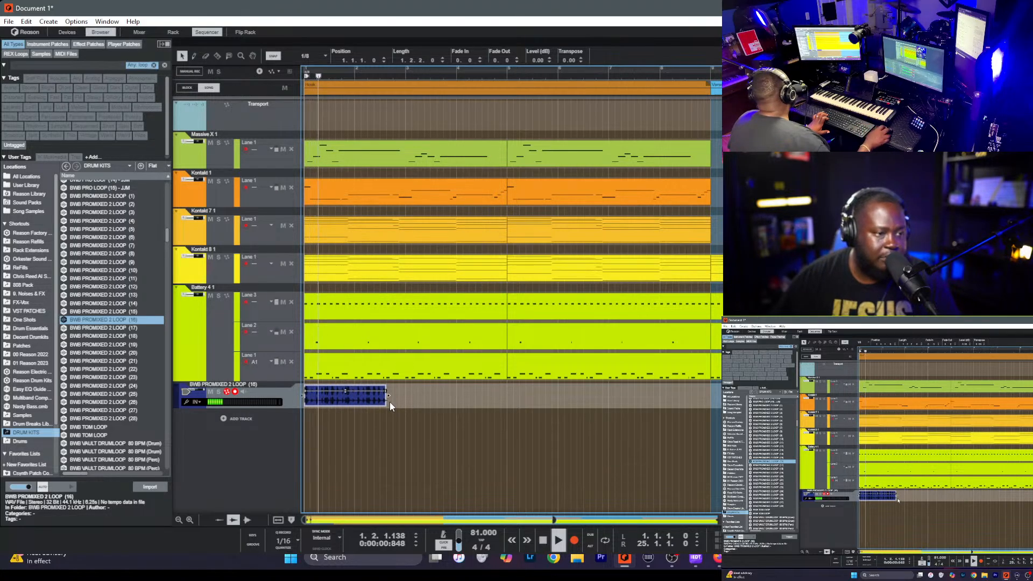
- Stretch the loop clip slightly longer and replay it repeatedly from the song start to check its timing
{"action": "left_click_drag", "start_coordinate": [391, 394], "coordinate": [414, 399]}
{"action": "key", "text": "space"}
{"action": "key", "text": "shift+Return"}
{"action": "key", "text": "space"}
{"action": "key", "text": "space"}
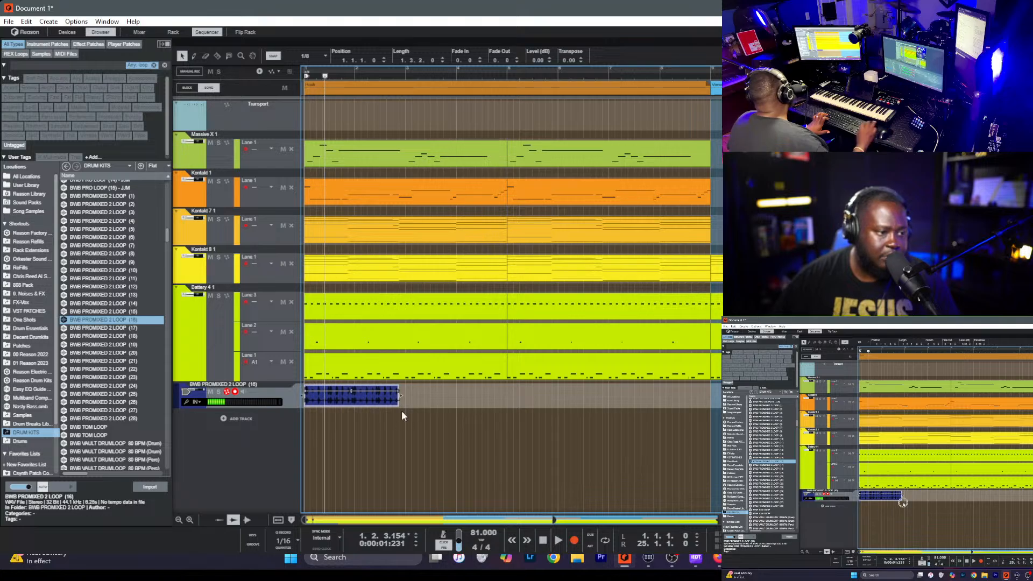
{"action": "key", "text": "space"}
{"action": "key", "text": "space"}
- Shorten the loop clip in small increments to a length of 1.2.2.0 and listen to it with the beat
{"action": "left_click_drag", "start_coordinate": [404, 396], "coordinate": [391, 403]}
{"action": "key", "text": "space"}
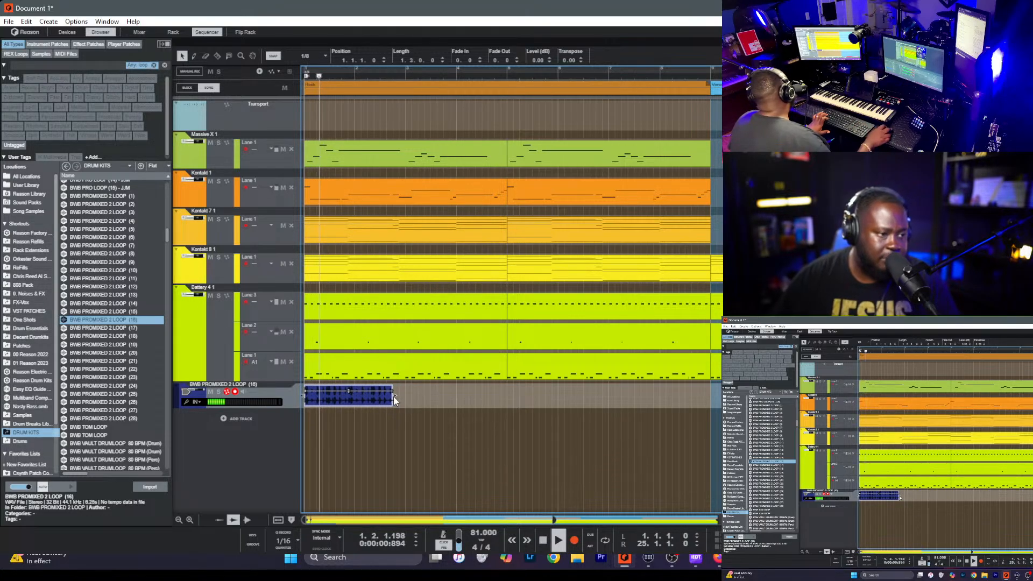
{"action": "left_click_drag", "start_coordinate": [393, 394], "coordinate": [387, 397]}
{"action": "key", "text": "space"}
{"action": "key", "text": "space"}
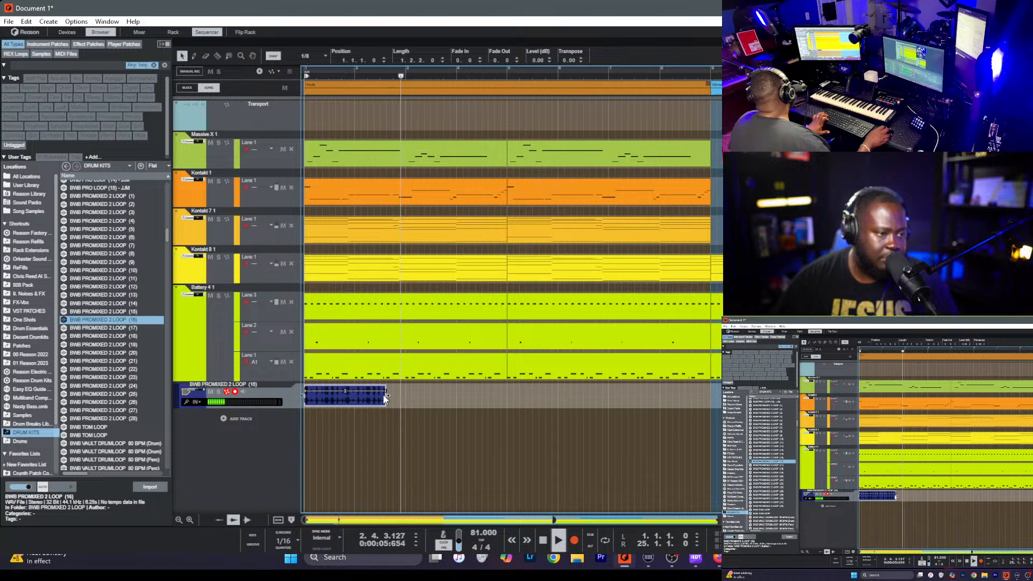
- Move the loop clip to bar 5 and compare its waveform with the Battery drum notes
{"action": "left_click_drag", "start_coordinate": [366, 401], "coordinate": [534, 397]}
{"action": "scroll", "coordinate": [534, 395], "scroll_direction": "up", "scroll_amount": 5}
{"action": "scroll", "coordinate": [533, 393], "scroll_direction": "up", "scroll_amount": 1}
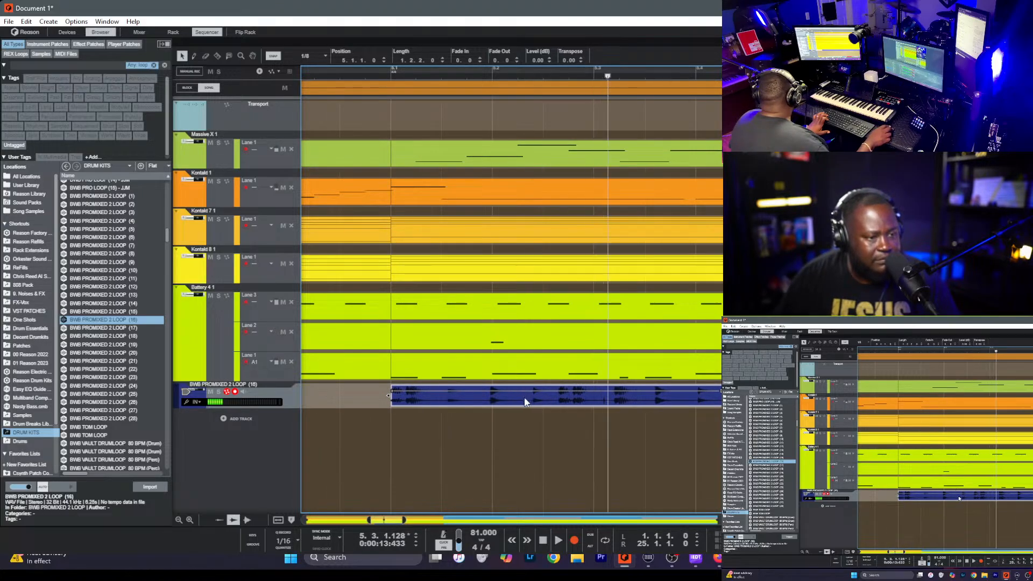
{"action": "scroll", "coordinate": [519, 398], "scroll_direction": "down", "scroll_amount": 1}
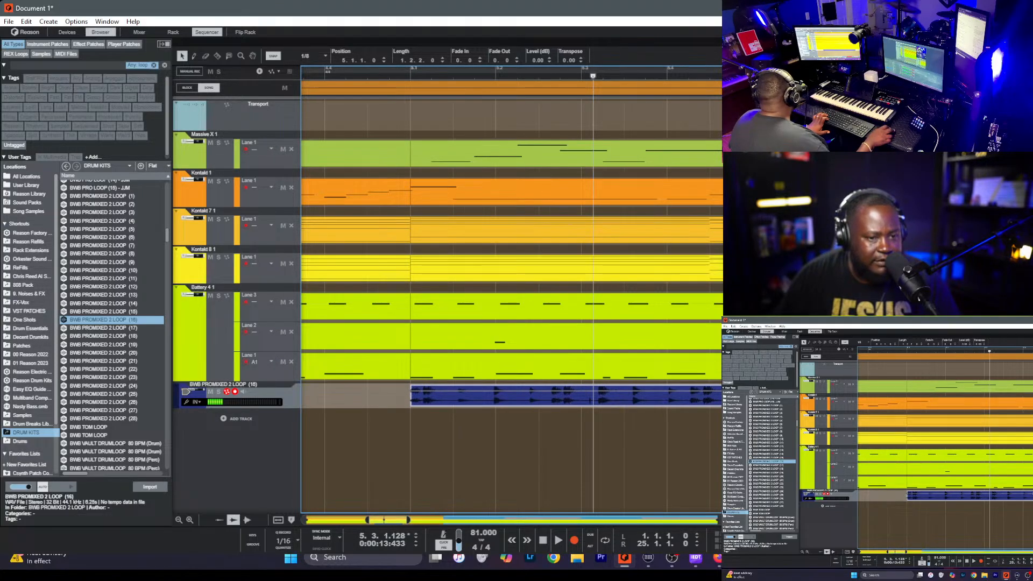
{"action": "scroll", "coordinate": [408, 396], "scroll_direction": "right", "scroll_amount": 3}
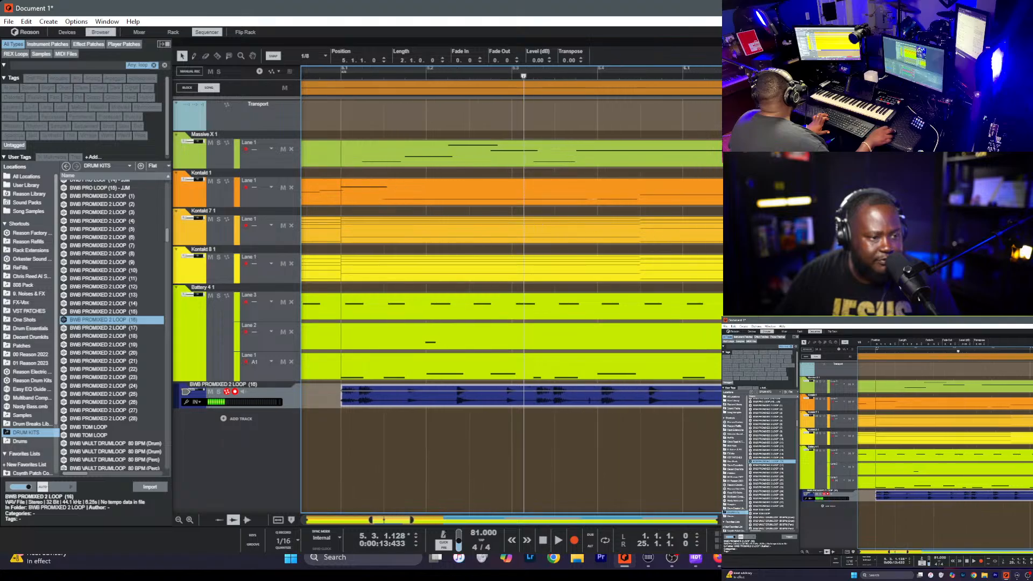
{"action": "scroll", "coordinate": [408, 396], "scroll_direction": "right", "scroll_amount": 3}
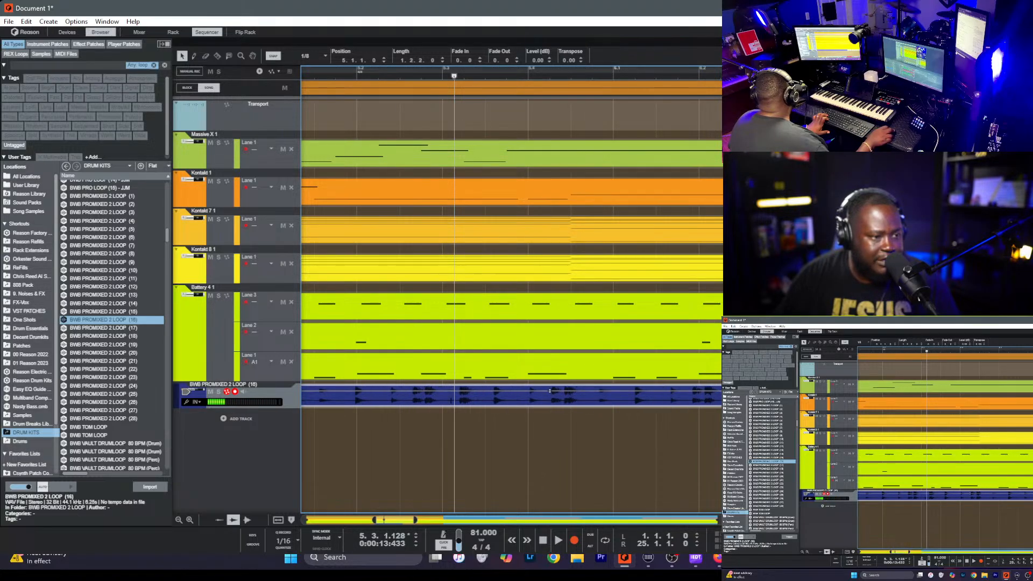
- Play the loop clip with the beat around bar 5 and restretch it to a length of 2.0.0.0
{"action": "scroll", "coordinate": [417, 85], "scroll_direction": "left", "scroll_amount": 5}
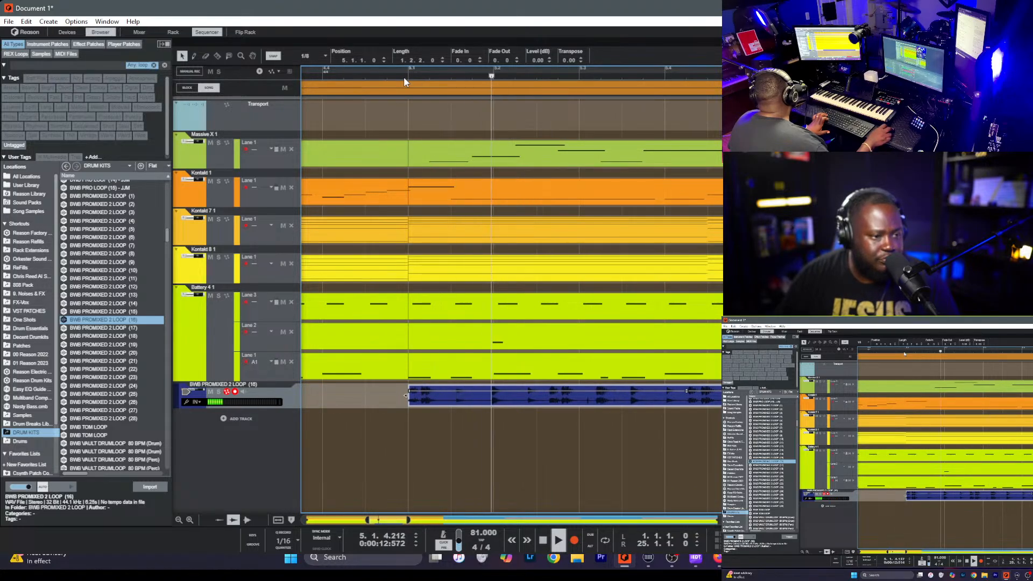
{"action": "scroll", "coordinate": [556, 413], "scroll_direction": "down", "scroll_amount": 2}
{"action": "scroll", "coordinate": [554, 407], "scroll_direction": "down", "scroll_amount": 1}
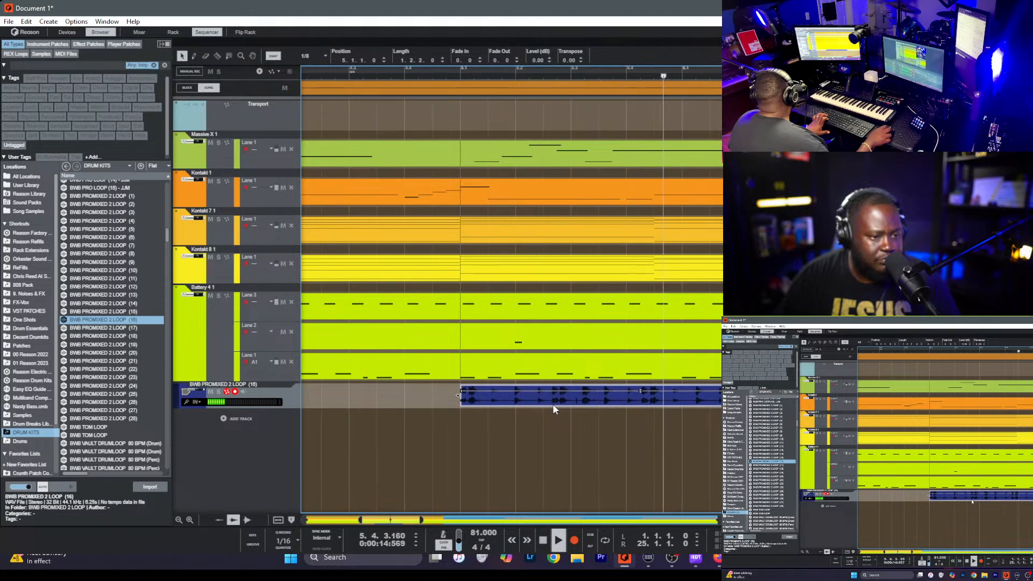
{"action": "key", "text": "space"}
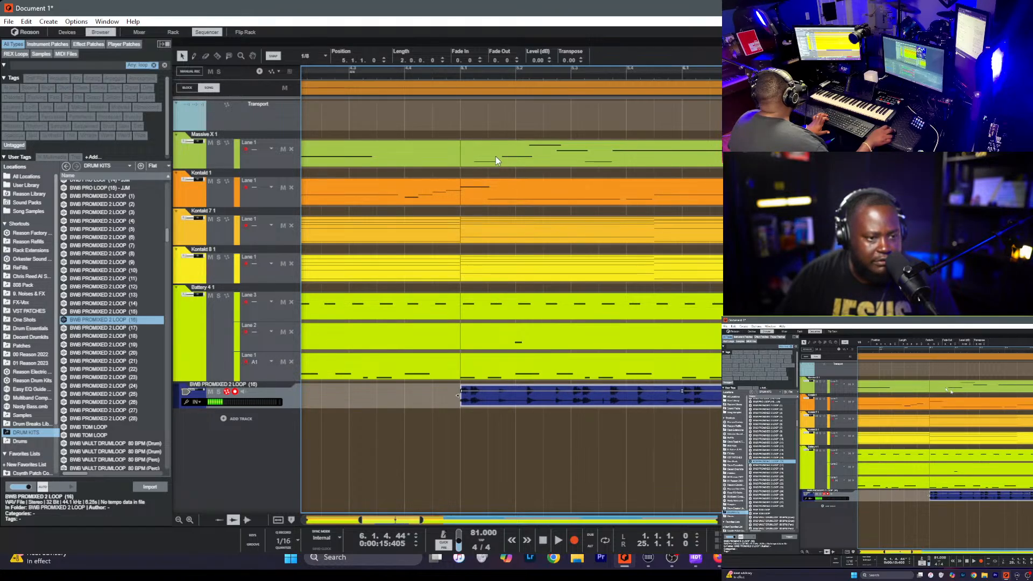
{"action": "key", "text": "space"}
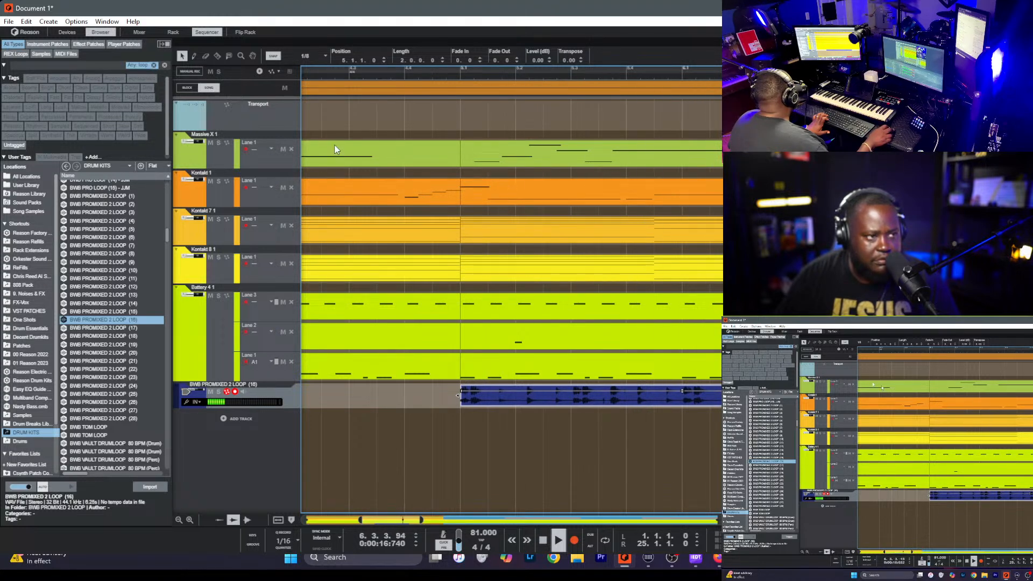
- Change the snap grid to 1/16 and return the playback position to bar 5
{"action": "left_click", "coordinate": [309, 52]}
{"action": "left_click", "coordinate": [322, 134]}
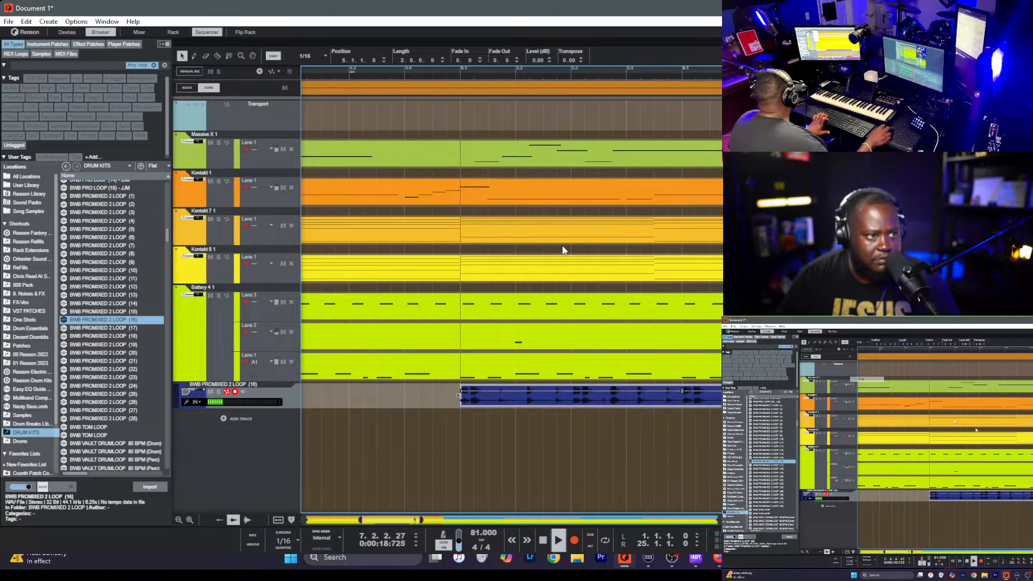
{"action": "key", "text": "space"}
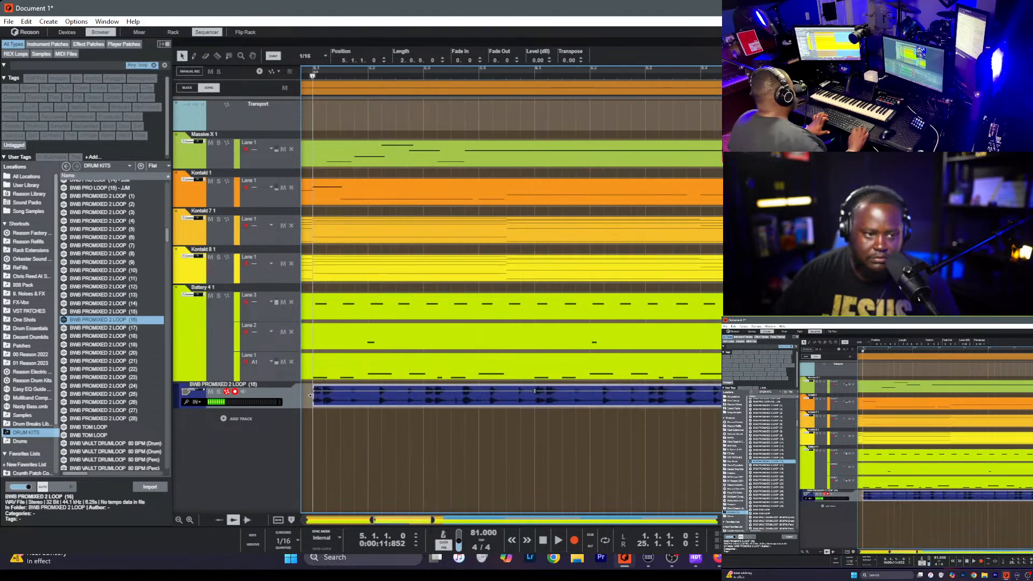
- Try the loop clip at lengths of 1.3.3.0 and 1.3.2.0, listening to each from bar 5
{"action": "key", "text": "space"}
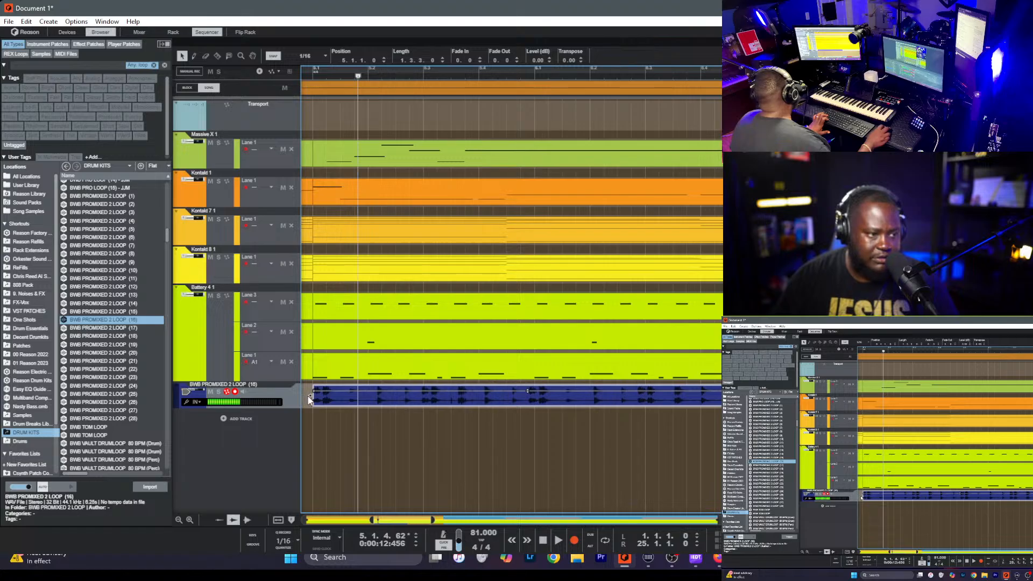
{"action": "left_click_drag", "start_coordinate": [335, 400], "coordinate": [325, 401]}
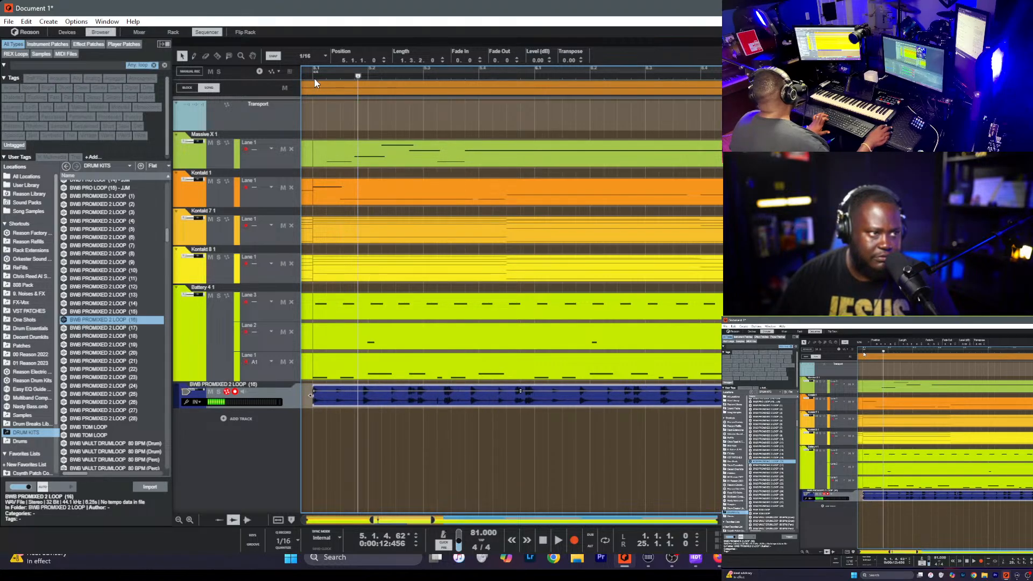
{"action": "key", "text": "space"}
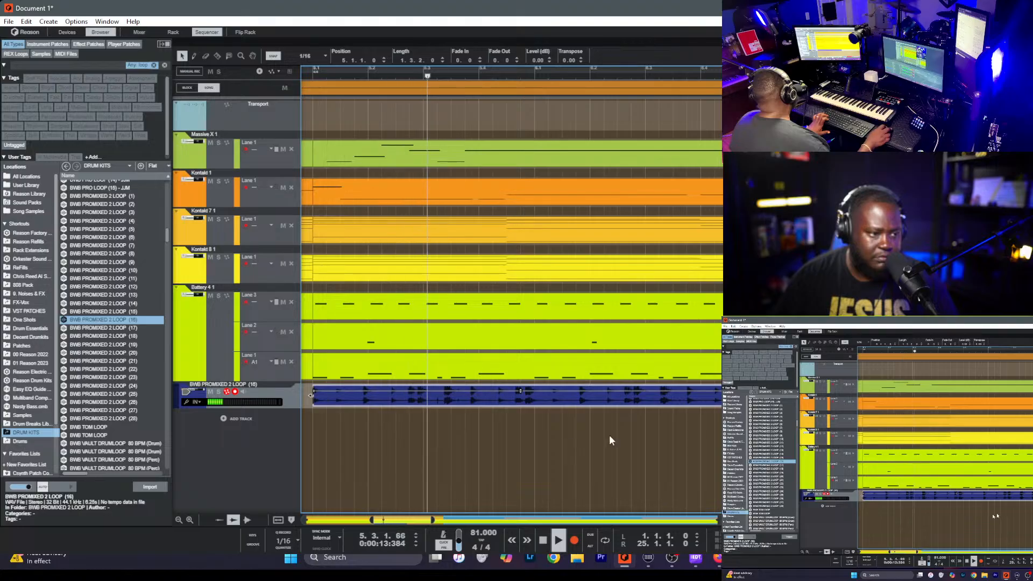
- Stretch the loop clip to a length of 2.0.0.0 and check its timing by playing from bar 5
{"action": "key", "text": "space"}
{"action": "left_click_drag", "start_coordinate": [728, 401], "coordinate": [771, 401]}
{"action": "left_click", "coordinate": [313, 82]}
{"action": "key", "text": "space"}
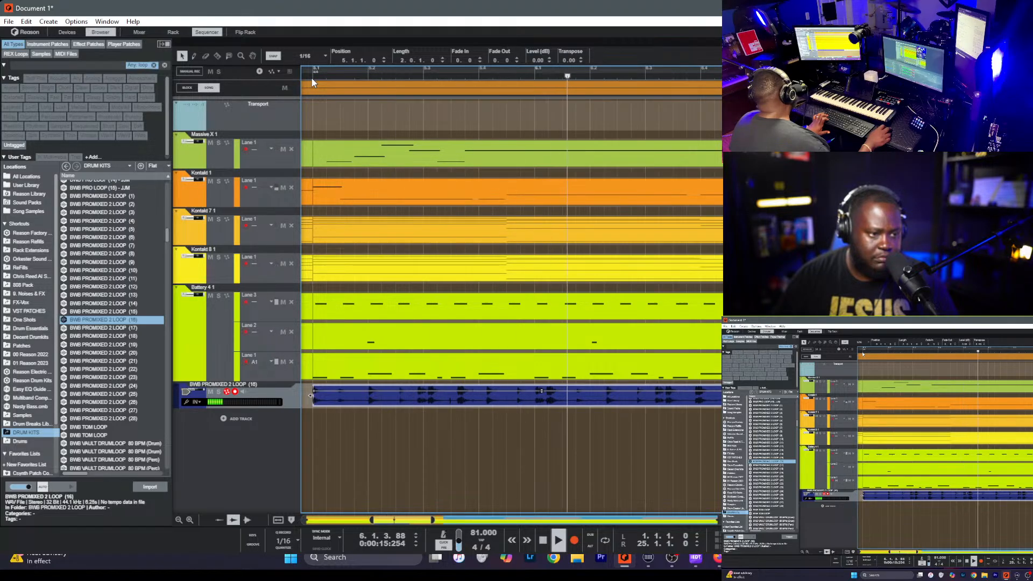
{"action": "key", "text": "space"}
- Put the loop clip at a length of 1.3.3.0 and play it from just before bar 5
{"action": "left_click_drag", "start_coordinate": [312, 395], "coordinate": [326, 396]}
{"action": "key", "text": "ctrl+z"}
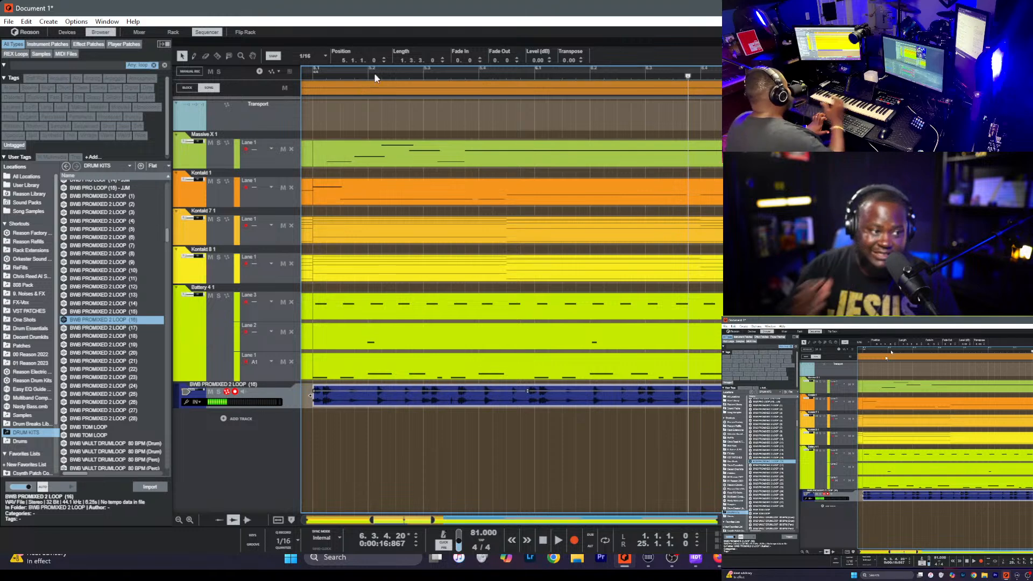
{"action": "left_click", "coordinate": [337, 76]}
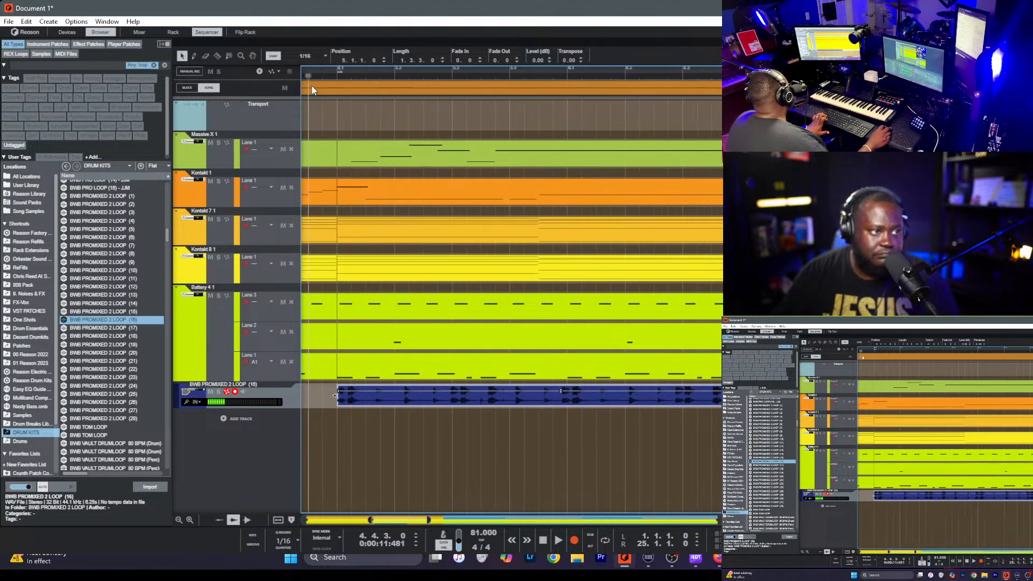
{"action": "key", "text": "space"}
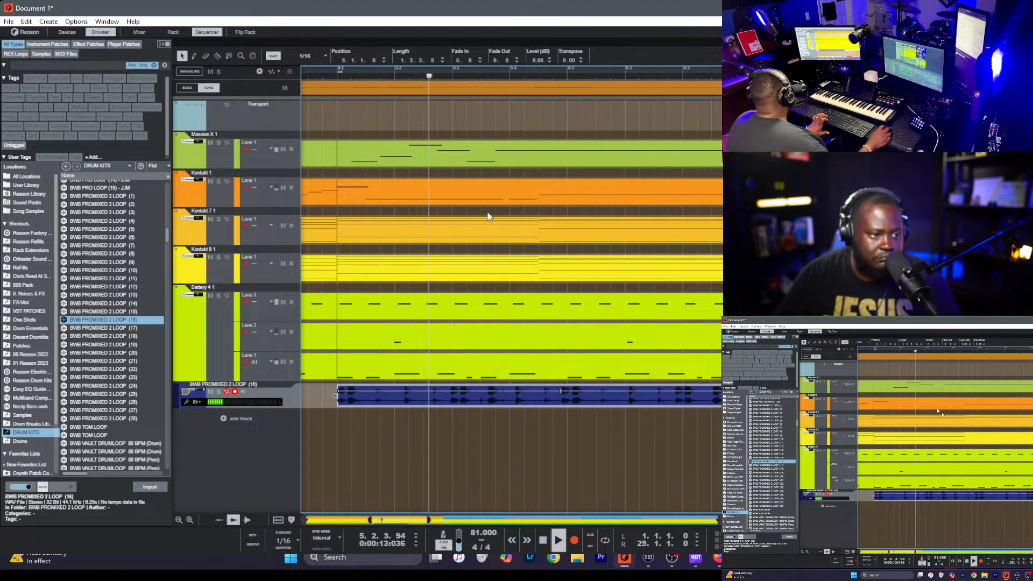
- Try the loop clip at a length of 1.2.3.0, playing from bar 5
{"action": "left_click_drag", "start_coordinate": [775, 410], "coordinate": [717, 411]}
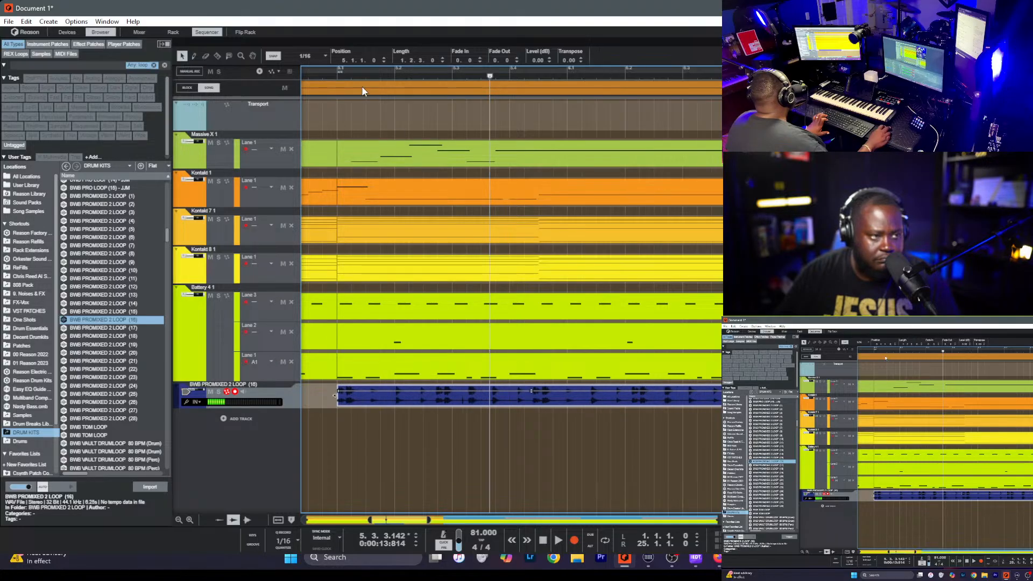
{"action": "left_click", "coordinate": [336, 80]}
{"action": "key", "text": "space"}
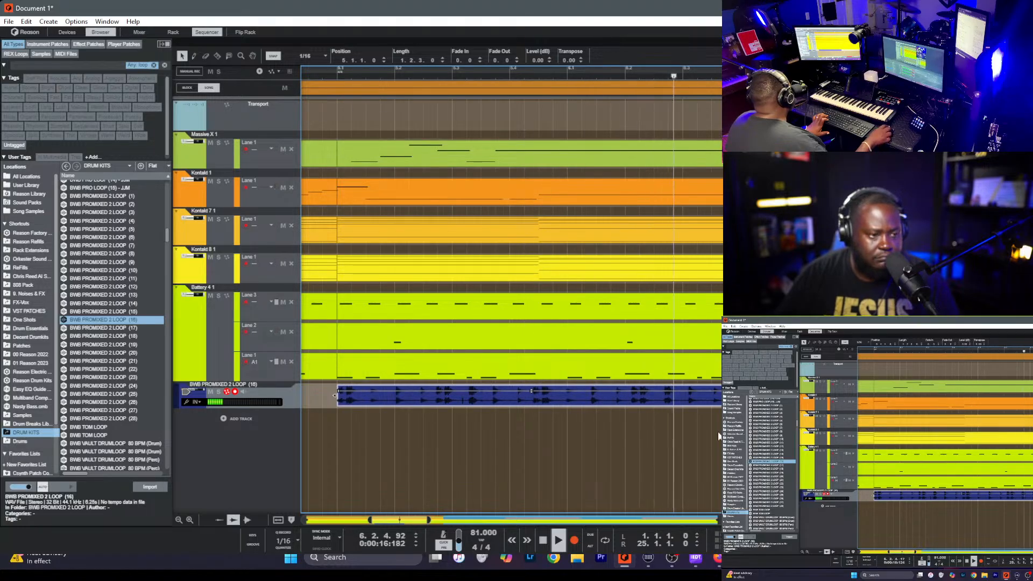
- Stop playback and delete the BWB PROMIXED 2 LOOP (16) clip from its track
{"action": "scroll", "coordinate": [588, 401], "scroll_direction": "down", "scroll_amount": 2}
{"action": "key", "text": "space"}
{"action": "key", "text": "Delete"}
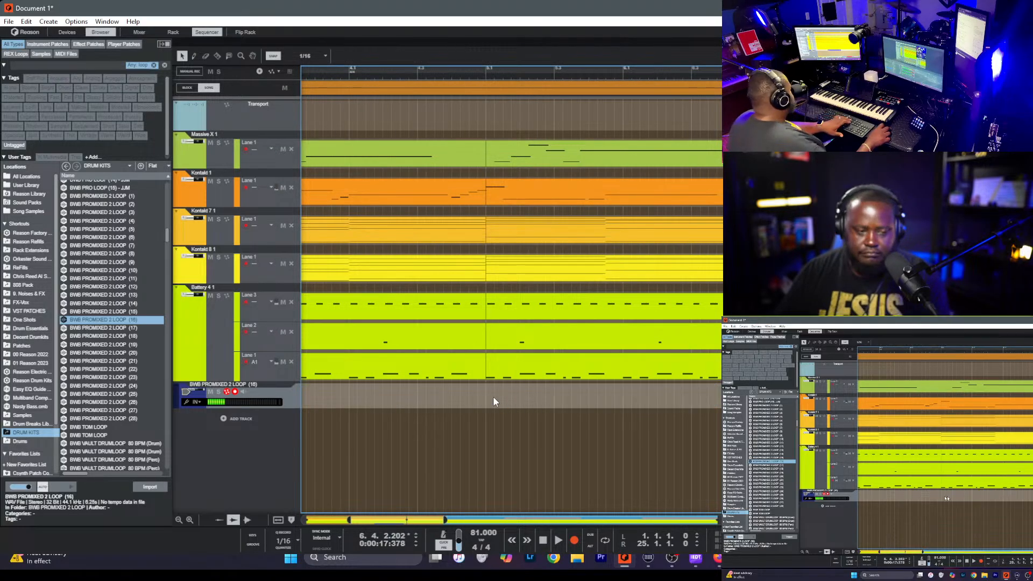
- Audition more BWB PROMIXED 2 loops and import BWB PROMIXED 2 LOOP (23) onto a new audio track at bar 1
{"action": "left_click", "coordinate": [73, 378]}
{"action": "scroll", "coordinate": [75, 374], "scroll_direction": "down", "scroll_amount": 3}
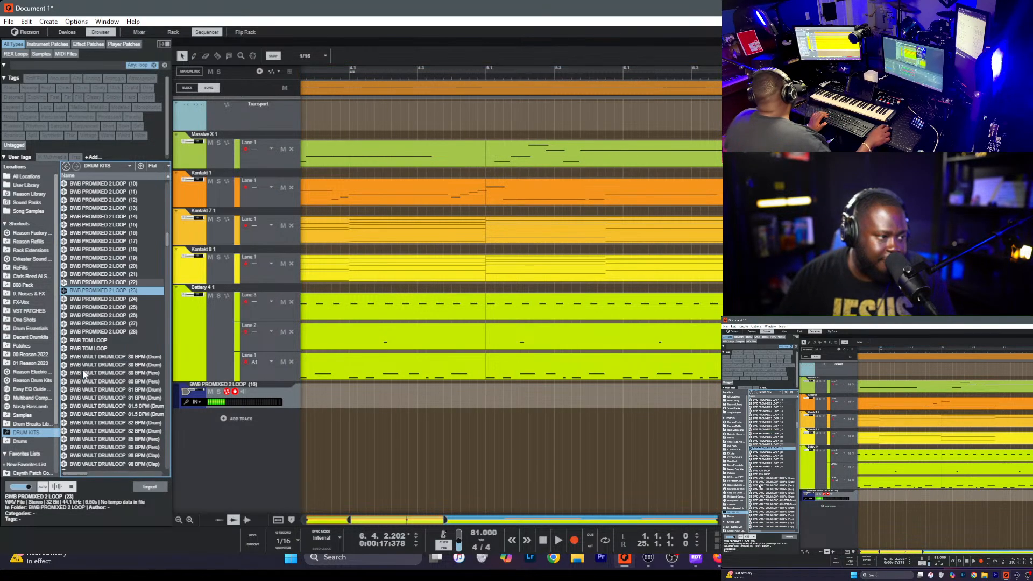
{"action": "left_click", "coordinate": [96, 307]}
{"action": "left_click", "coordinate": [107, 290]}
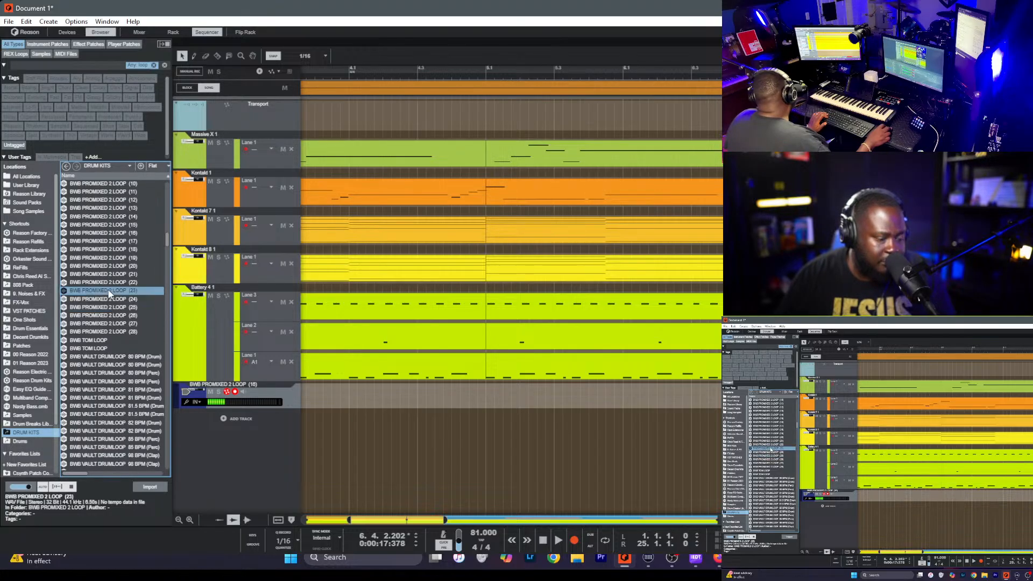
{"action": "left_click_drag", "start_coordinate": [386, 431], "coordinate": [95, 419]}
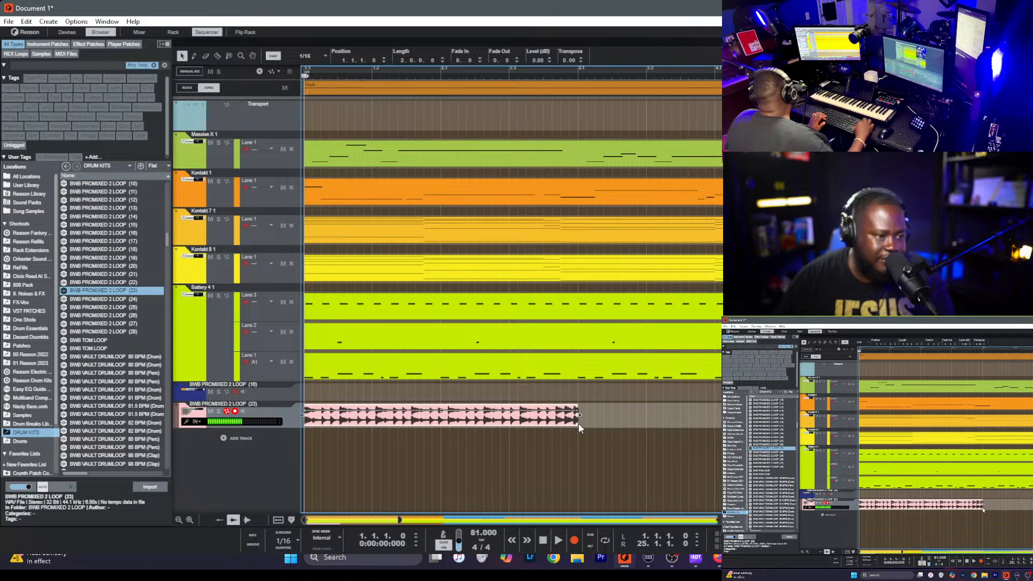
- Try the imported loop clip at a length of 1.3.3.0, checking it during playback in the sequencer and mixer
{"action": "key", "text": "space"}
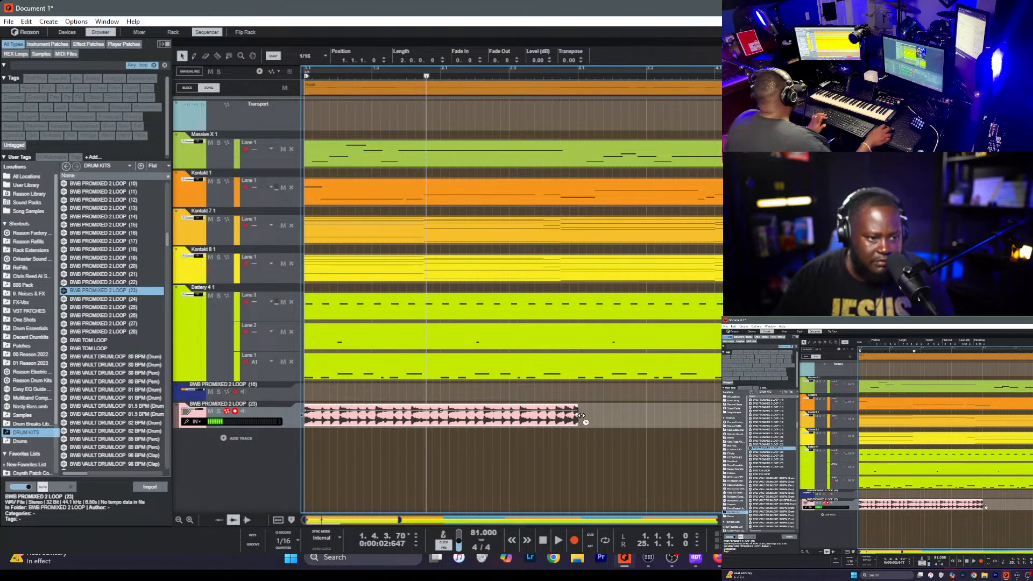
{"action": "left_click_drag", "start_coordinate": [581, 416], "coordinate": [571, 417]}
{"action": "key", "text": "space"}
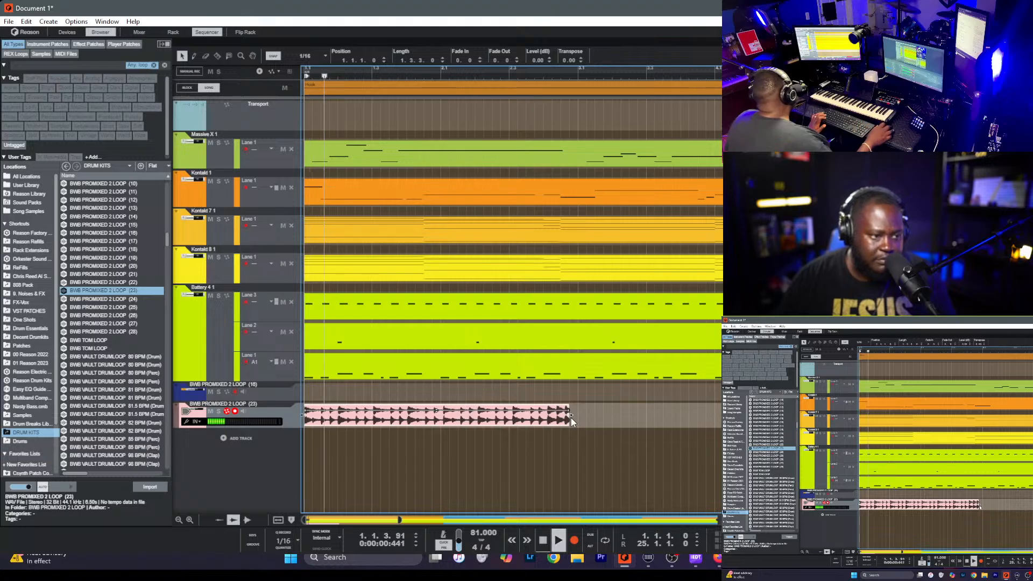
{"action": "key", "text": "F5"}
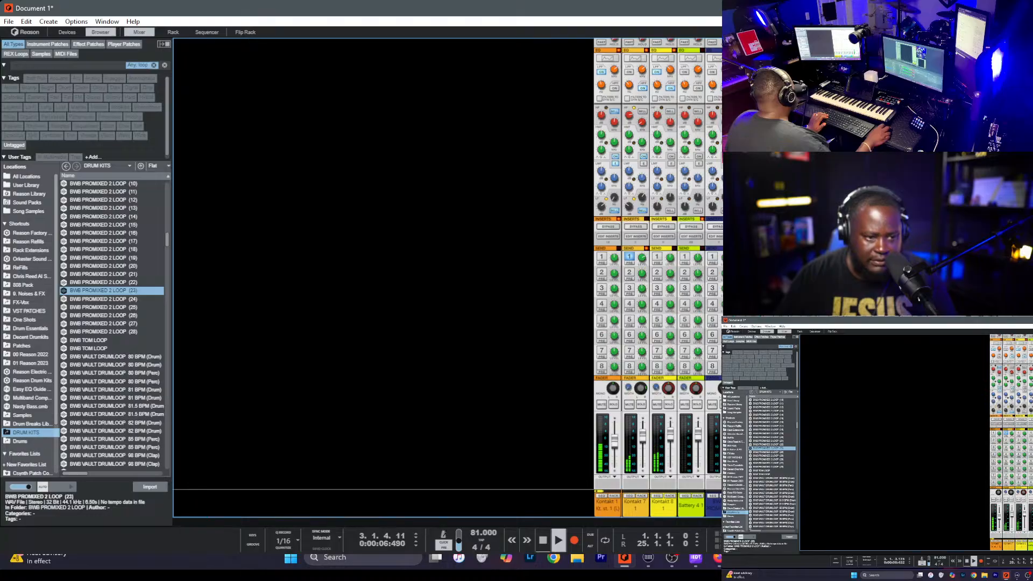
{"action": "key", "text": "F7"}
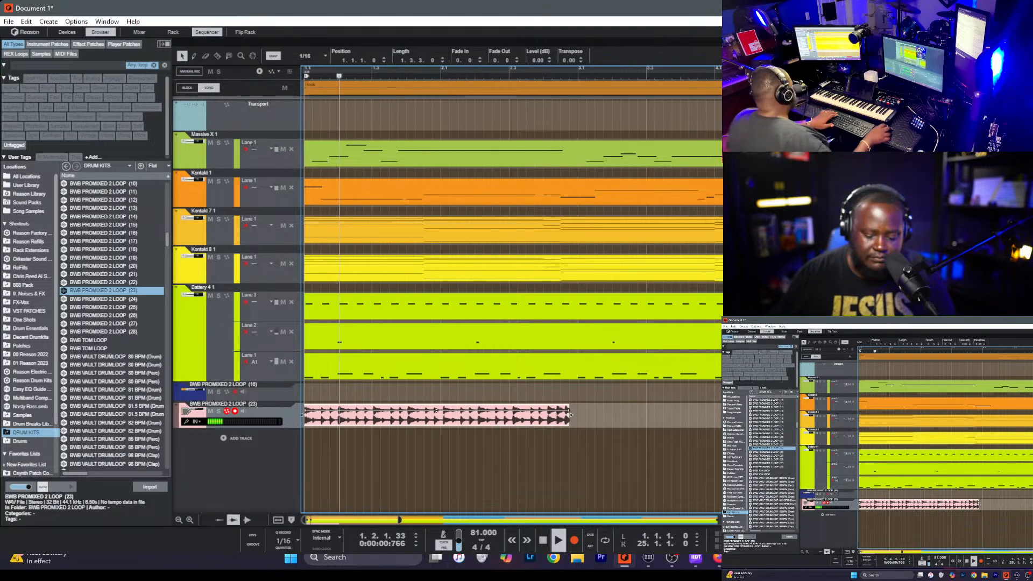
{"action": "key", "text": "F5"}
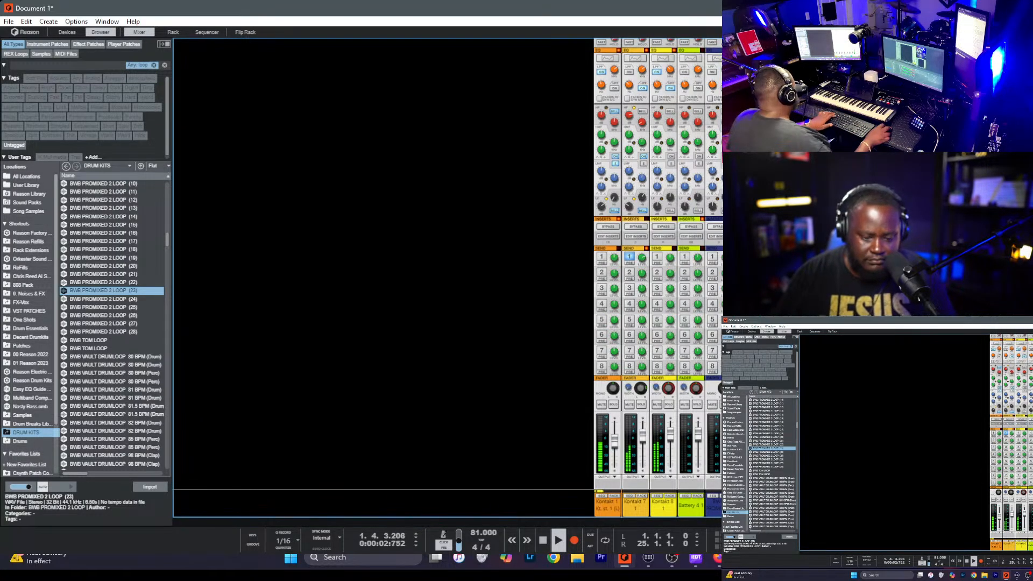
{"action": "key", "text": "F7"}
- Compress the BWB PROMIXED 2 LOOP (23) clip to one bar (1.0.0.0) and repeat it across bars 1 to 8
{"action": "left_click_drag", "start_coordinate": [574, 420], "coordinate": [441, 443]}
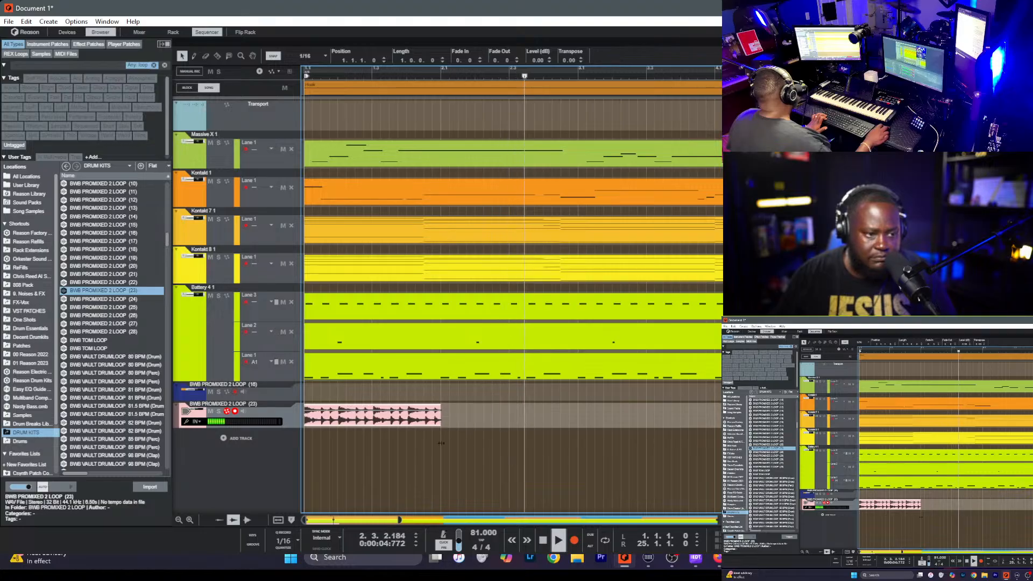
{"action": "key", "text": "space"}
{"action": "key", "text": "ctrl+d"}
{"action": "key", "text": "ctrl+d"}
{"action": "key", "text": "space"}
{"action": "scroll", "coordinate": [446, 442], "scroll_direction": "down", "scroll_amount": 4}
{"action": "key", "text": "ctrl+d"}
{"action": "key", "text": "ctrl+d"}
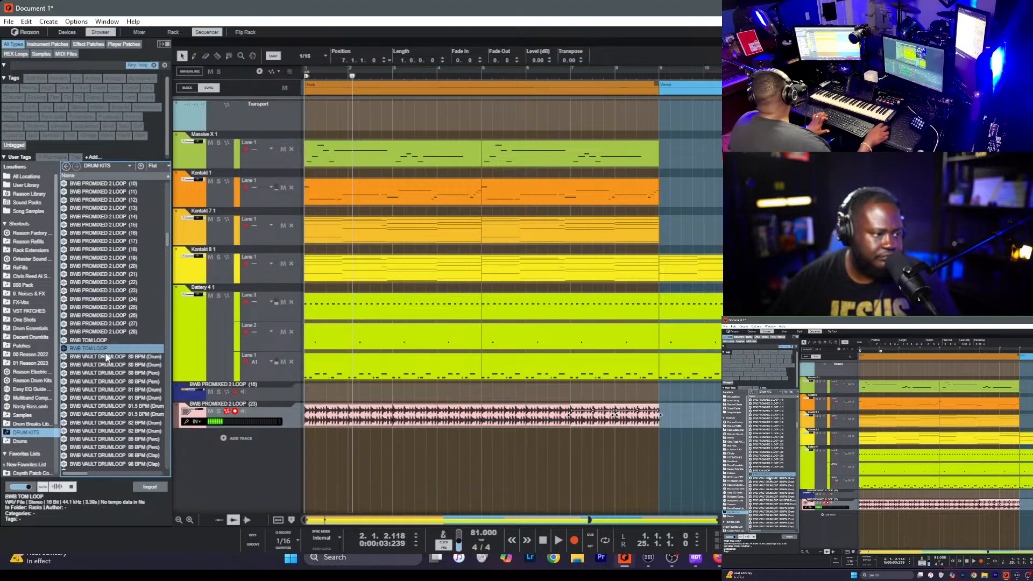
- Audition drum loops from the BWB VAULT, WAV MODE and WAVE 4 sets in the DRUM KITS folder
{"action": "key", "text": "Page_Down"}
{"action": "key", "text": "Page_Down"}
{"action": "key", "text": "Page_Down"}
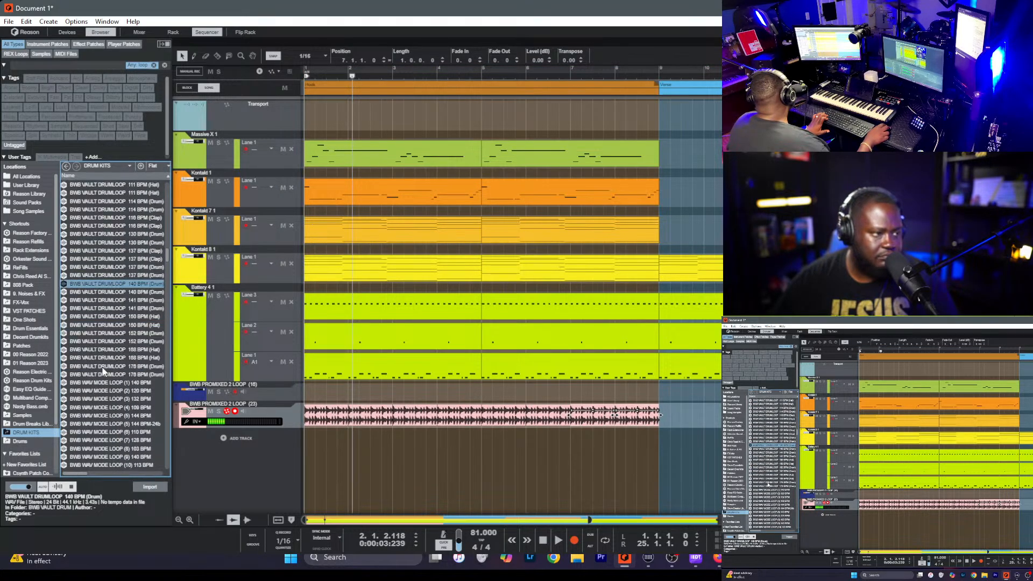
{"action": "scroll", "coordinate": [154, 402], "scroll_direction": "down", "scroll_amount": 7}
{"action": "left_click", "coordinate": [114, 342]}
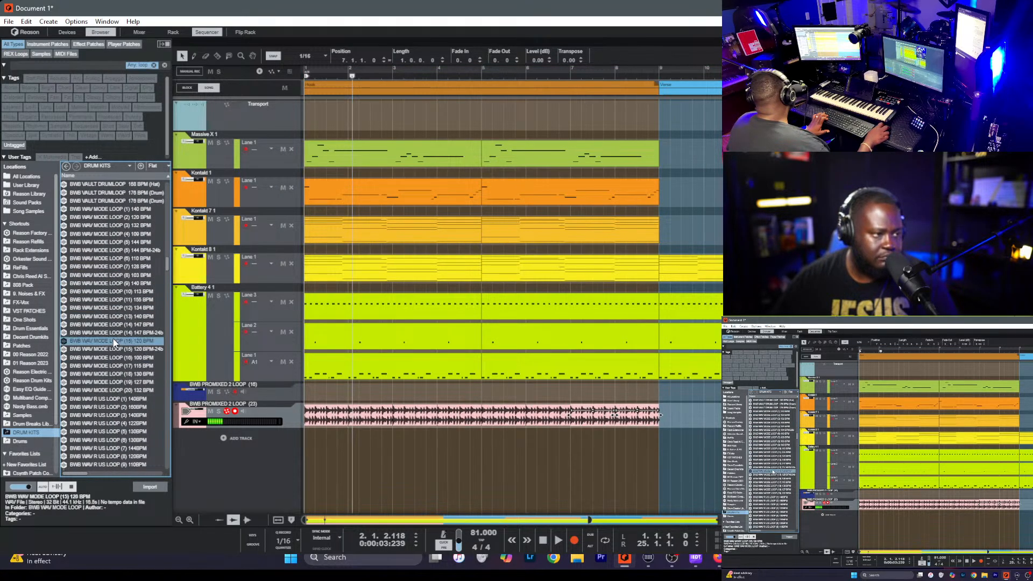
{"action": "scroll", "coordinate": [124, 358], "scroll_direction": "down", "scroll_amount": 7}
{"action": "left_click", "coordinate": [123, 348]}
{"action": "scroll", "coordinate": [123, 348], "scroll_direction": "down", "scroll_amount": 7}
{"action": "left_click", "coordinate": [106, 358]}
{"action": "scroll", "coordinate": [106, 358], "scroll_direction": "down", "scroll_amount": 7}
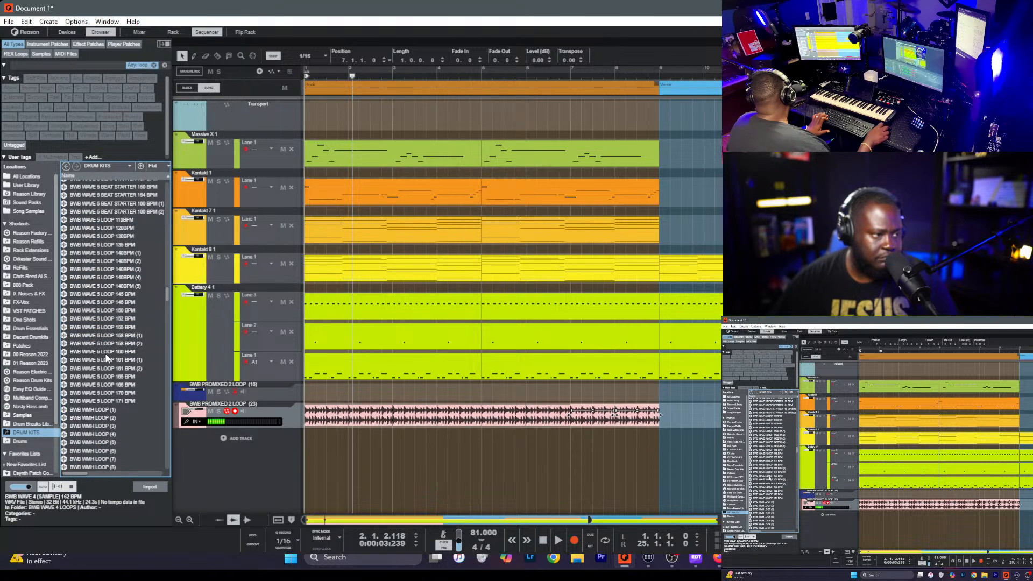
- Audition the BWB WMH loops and import BWB WMH LOOP (20) onto a new audio track at bar 1
{"action": "scroll", "coordinate": [106, 357], "scroll_direction": "down", "scroll_amount": 7}
{"action": "left_click", "coordinate": [107, 344]}
{"action": "scroll", "coordinate": [108, 344], "scroll_direction": "down", "scroll_amount": 5}
{"action": "key", "text": "Down"}
{"action": "key", "text": "Down"}
{"action": "key", "text": "Down"}
{"action": "key", "text": "Down"}
{"action": "key", "text": "Down"}
{"action": "key", "text": "Down"}
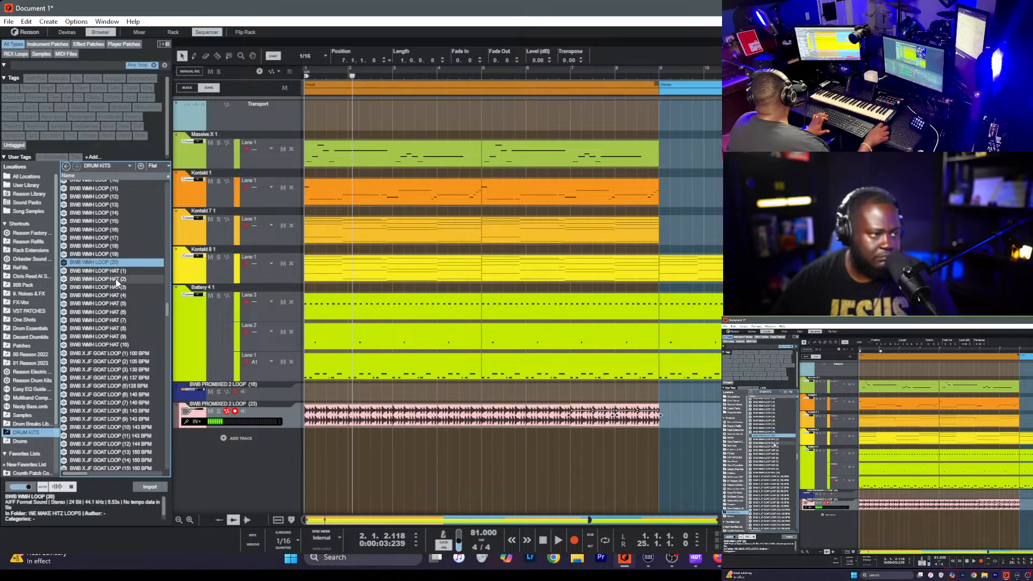
{"action": "left_click_drag", "start_coordinate": [293, 443], "coordinate": [323, 452]}
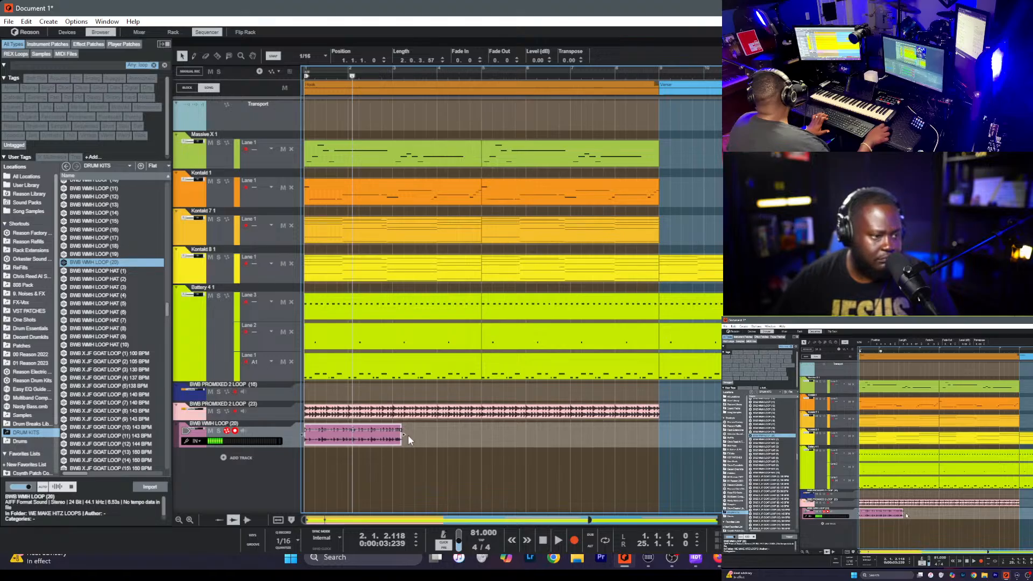
- Try the BWB WMH LOOP (20) clip stretched to two and four bars against the song, and delete the clip
{"action": "left_click_drag", "start_coordinate": [401, 438], "coordinate": [392, 440]}
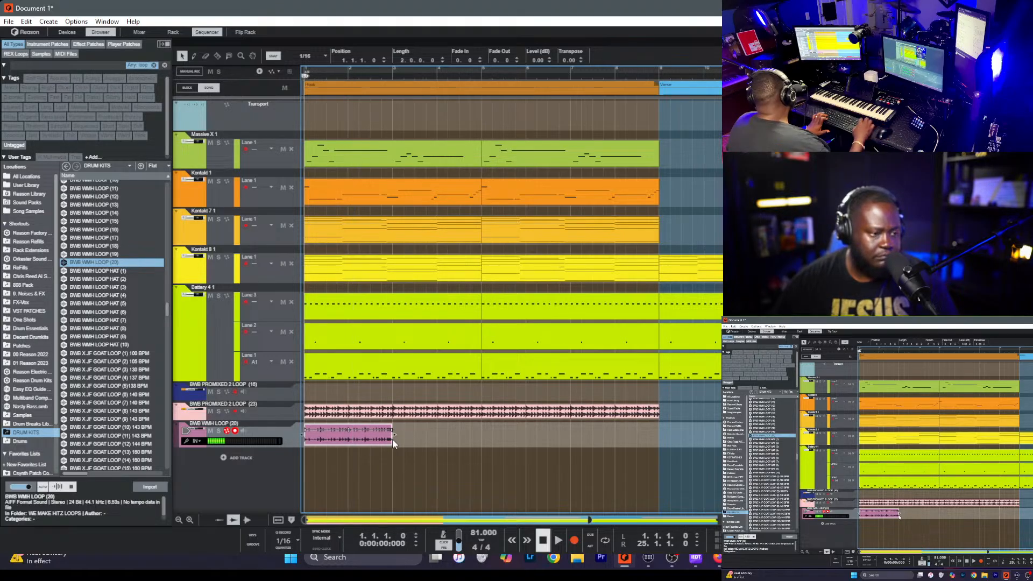
{"action": "key", "text": "space"}
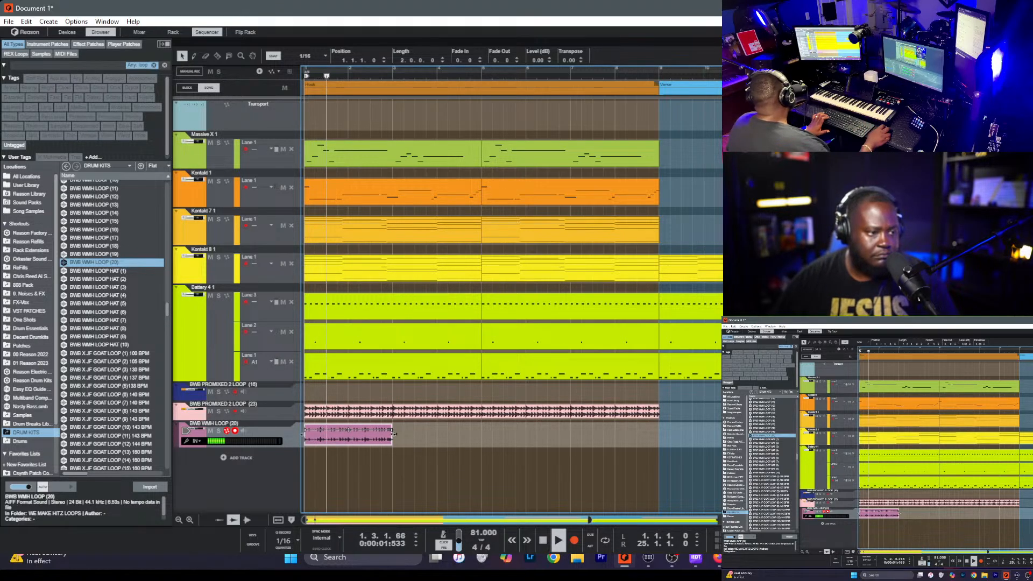
{"action": "left_click_drag", "start_coordinate": [393, 438], "coordinate": [483, 447]}
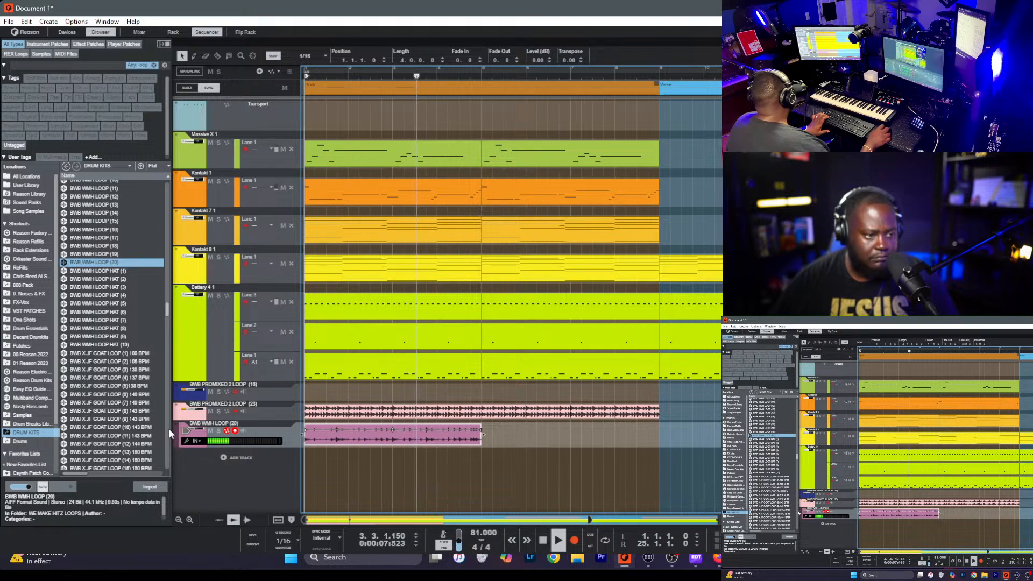
{"action": "key", "text": "Delete"}
- Audition loops in the DRUM KITS location, including Dopamine - Clown Carousel, OGEV1 Drumloop 2 and HATLOOP (5) 83
{"action": "left_click", "coordinate": [83, 401]}
{"action": "scroll", "coordinate": [82, 401], "scroll_direction": "down", "scroll_amount": 20}
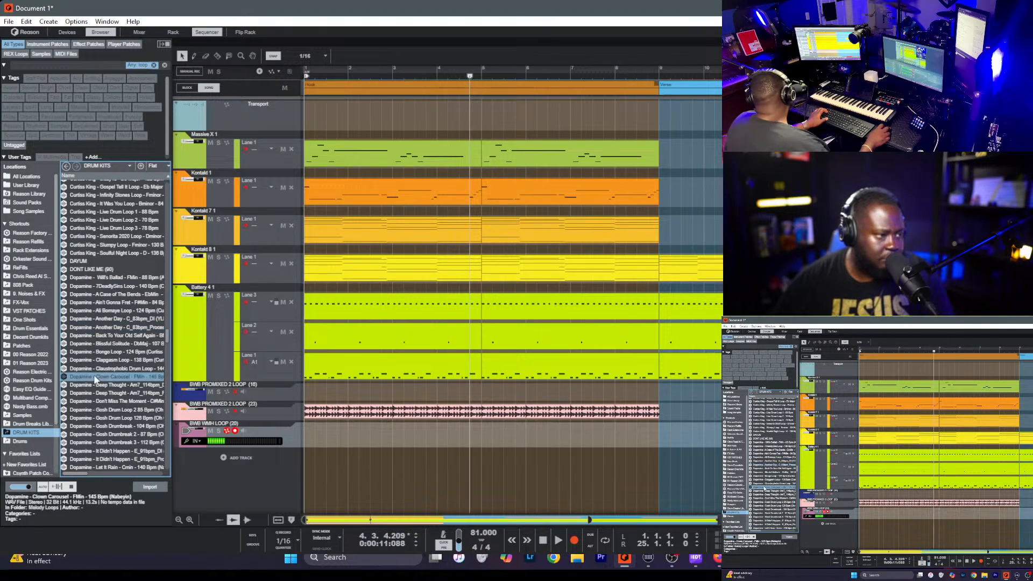
{"action": "scroll", "coordinate": [95, 376], "scroll_direction": "down", "scroll_amount": 10}
{"action": "left_click", "coordinate": [95, 372]}
{"action": "scroll", "coordinate": [95, 379], "scroll_direction": "down", "scroll_amount": 15}
{"action": "left_click", "coordinate": [95, 378]}
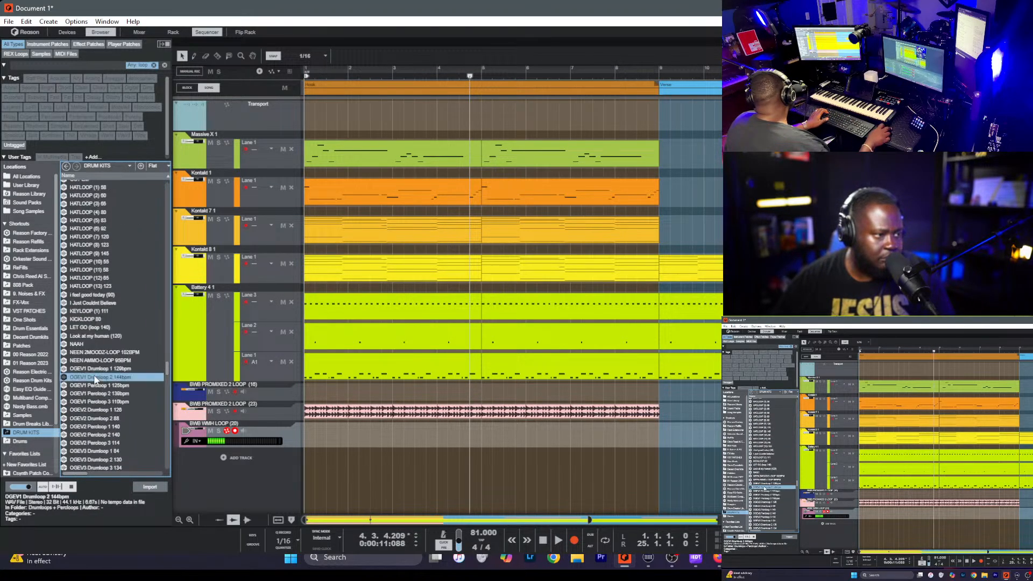
{"action": "left_click", "coordinate": [96, 351]}
{"action": "left_click", "coordinate": [95, 220]}
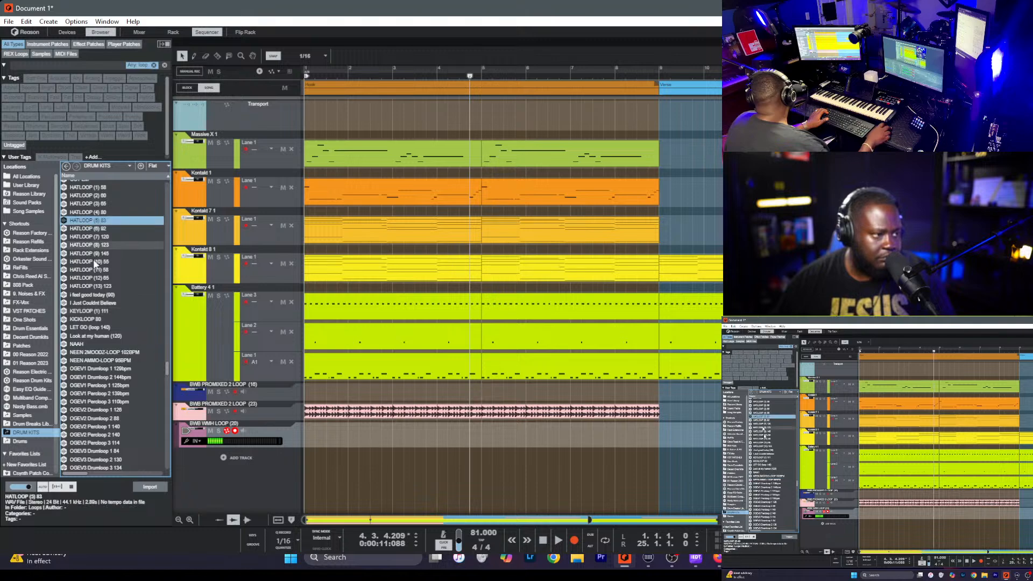
- Audition further drum kit loops from OGEV4 Drumloop 5 144 through Slap Experts - Gtr Loop 2
{"action": "scroll", "coordinate": [95, 307], "scroll_direction": "down", "scroll_amount": 9}
{"action": "left_click", "coordinate": [95, 307]}
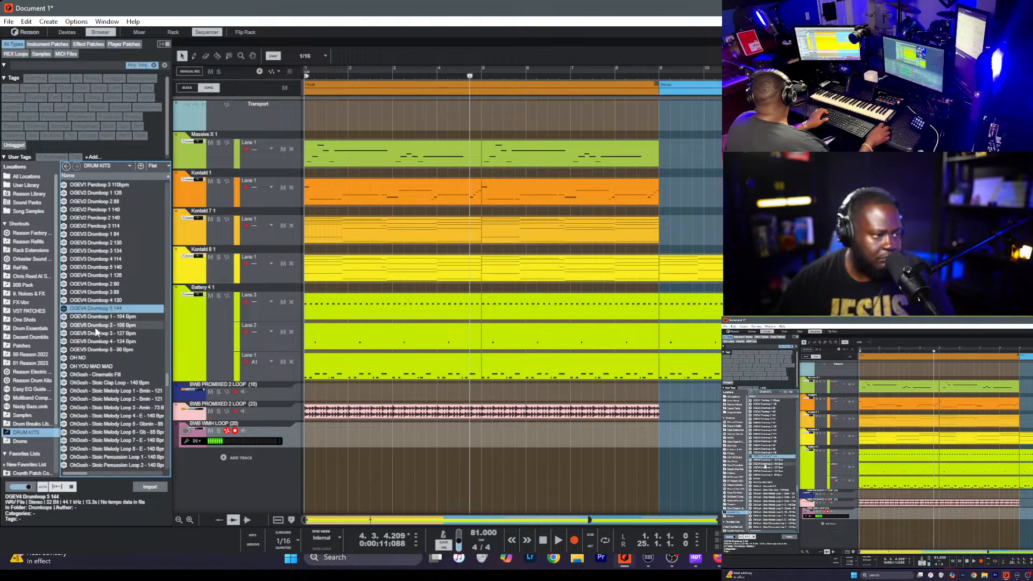
{"action": "left_click", "coordinate": [77, 350]}
{"action": "left_click", "coordinate": [95, 424]}
{"action": "scroll", "coordinate": [96, 377], "scroll_direction": "down", "scroll_amount": 5}
{"action": "left_click", "coordinate": [96, 367]}
{"action": "scroll", "coordinate": [97, 369], "scroll_direction": "down", "scroll_amount": 2}
{"action": "scroll", "coordinate": [96, 366], "scroll_direction": "down", "scroll_amount": 5}
{"action": "left_click", "coordinate": [96, 366]}
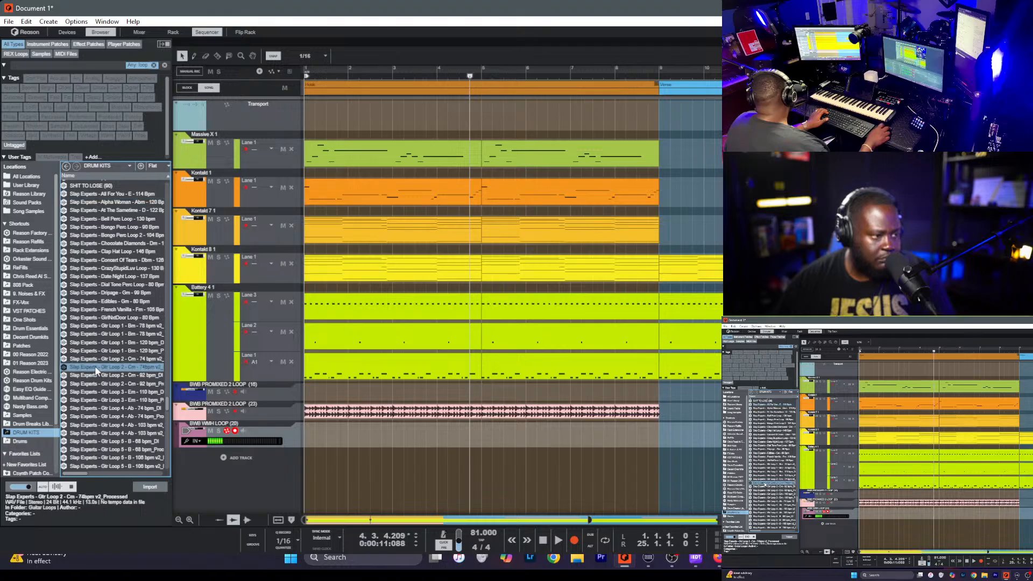
- Preview more loops, including Slap Experts - Loop 4 - 92 Bpm, UPGRADE 2 LOOPS (4) Sound Loop and VOXLOOP (1) 115
{"action": "scroll", "coordinate": [94, 366], "scroll_direction": "down", "scroll_amount": 5}
{"action": "left_click", "coordinate": [95, 366]}
{"action": "scroll", "coordinate": [95, 366], "scroll_direction": "down", "scroll_amount": 5}
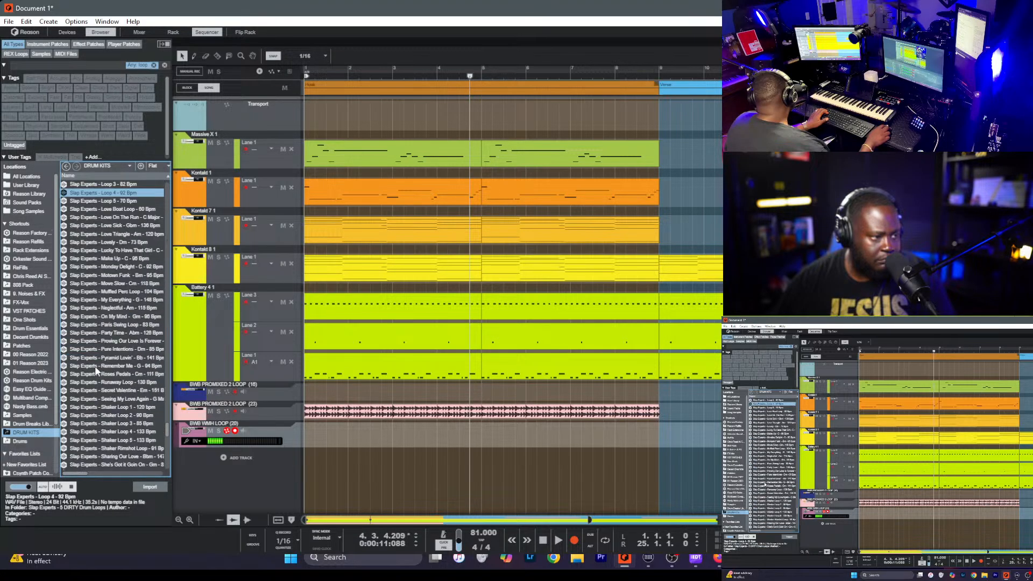
{"action": "left_click", "coordinate": [94, 366]}
{"action": "scroll", "coordinate": [95, 366], "scroll_direction": "down", "scroll_amount": 5}
{"action": "left_click", "coordinate": [95, 365]}
{"action": "scroll", "coordinate": [94, 366], "scroll_direction": "down", "scroll_amount": 5}
{"action": "left_click", "coordinate": [95, 365]}
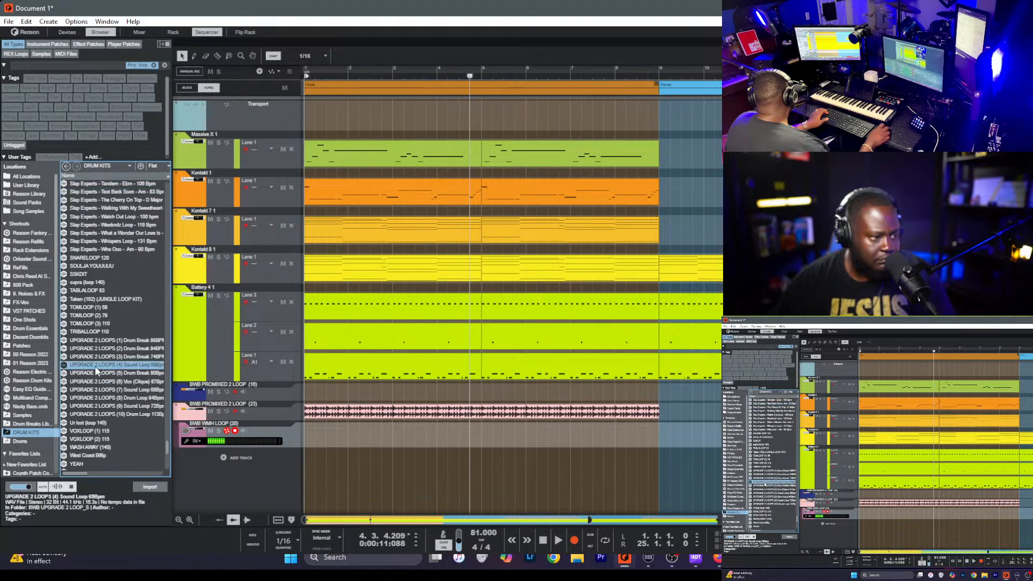
{"action": "left_click", "coordinate": [97, 430]}
{"action": "scroll", "coordinate": [99, 425], "scroll_direction": "down", "scroll_amount": 7}
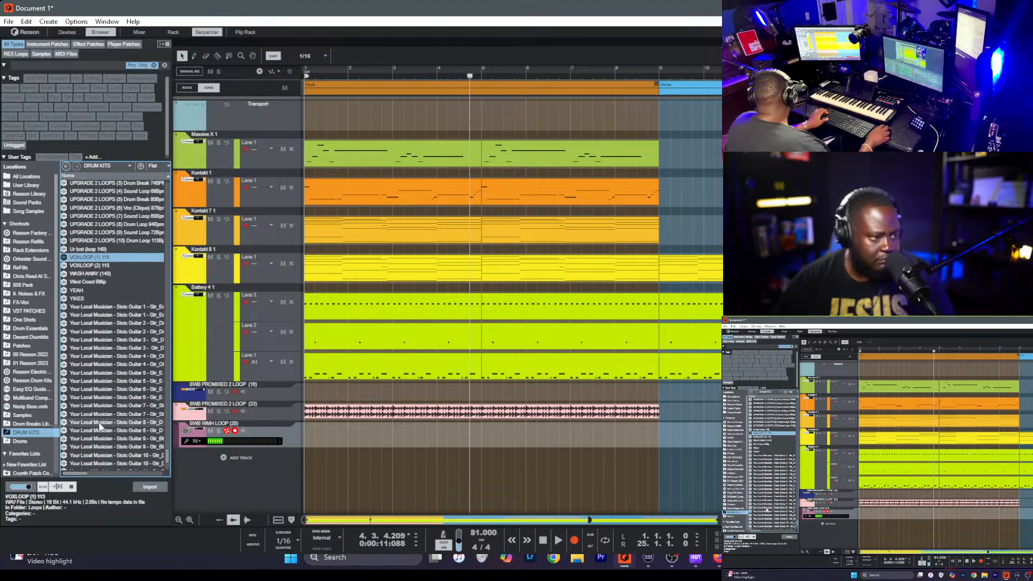
- Preview Ur lost (loop 140) and the Your Local Musician - Stoic Guitar loops, and go back to Slap Experts - Who Ooo
{"action": "key", "text": "Up"}
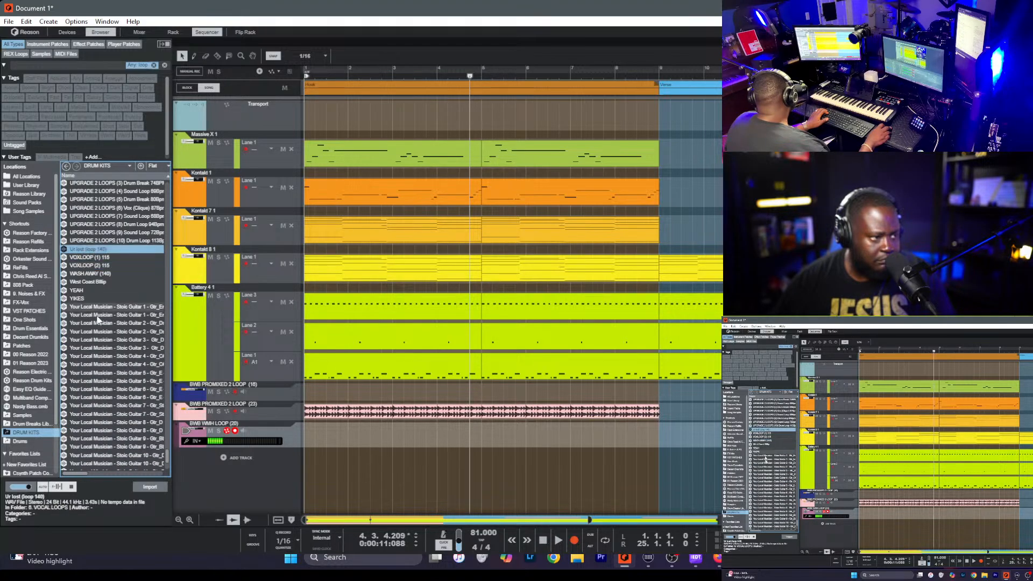
{"action": "left_click", "coordinate": [95, 406]}
{"action": "scroll", "coordinate": [94, 401], "scroll_direction": "down", "scroll_amount": 5}
{"action": "left_click", "coordinate": [89, 365]}
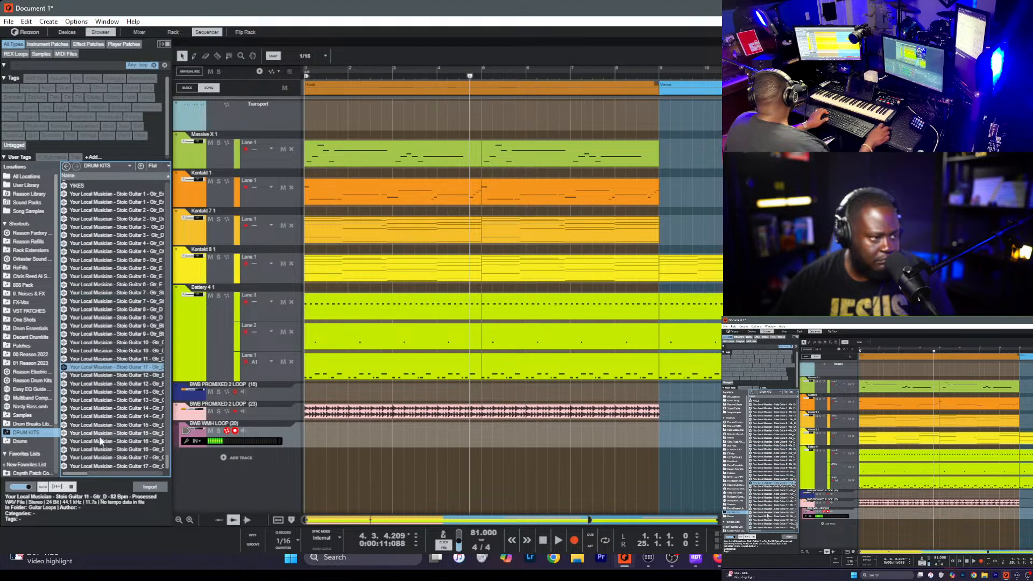
{"action": "left_click", "coordinate": [85, 286]}
{"action": "scroll", "coordinate": [85, 288], "scroll_direction": "up", "scroll_amount": 4}
{"action": "left_click", "coordinate": [82, 281]}
{"action": "scroll", "coordinate": [81, 301], "scroll_direction": "up", "scroll_amount": 6}
{"action": "left_click", "coordinate": [109, 321]}
{"action": "scroll", "coordinate": [110, 321], "scroll_direction": "up", "scroll_amount": 6}
{"action": "left_click", "coordinate": [107, 309]}
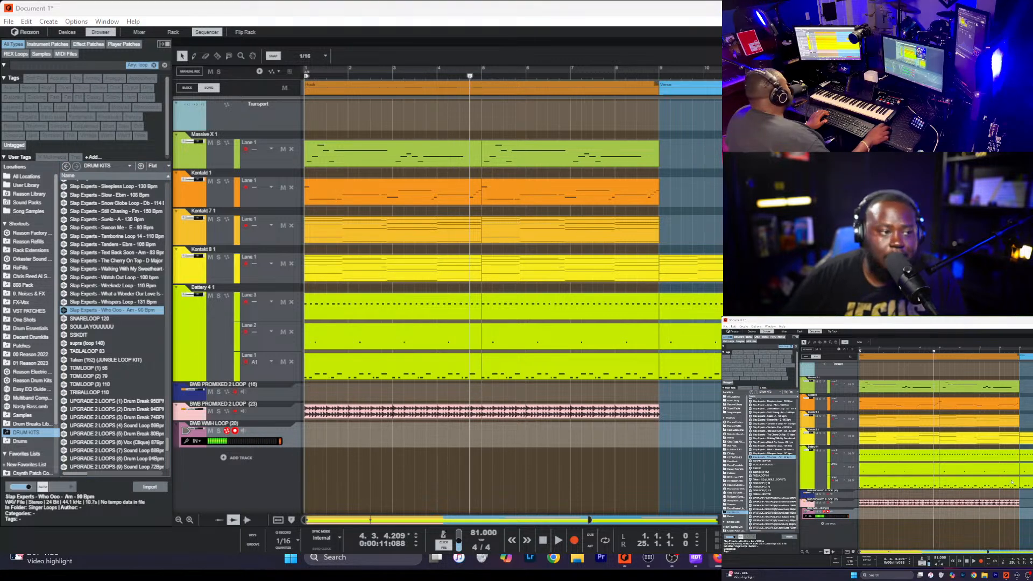
- Audition SNARELOOP 120, SSKDIT and supra (loop 140), and continue back through the Slap Experts loops
{"action": "left_click", "coordinate": [85, 320]}
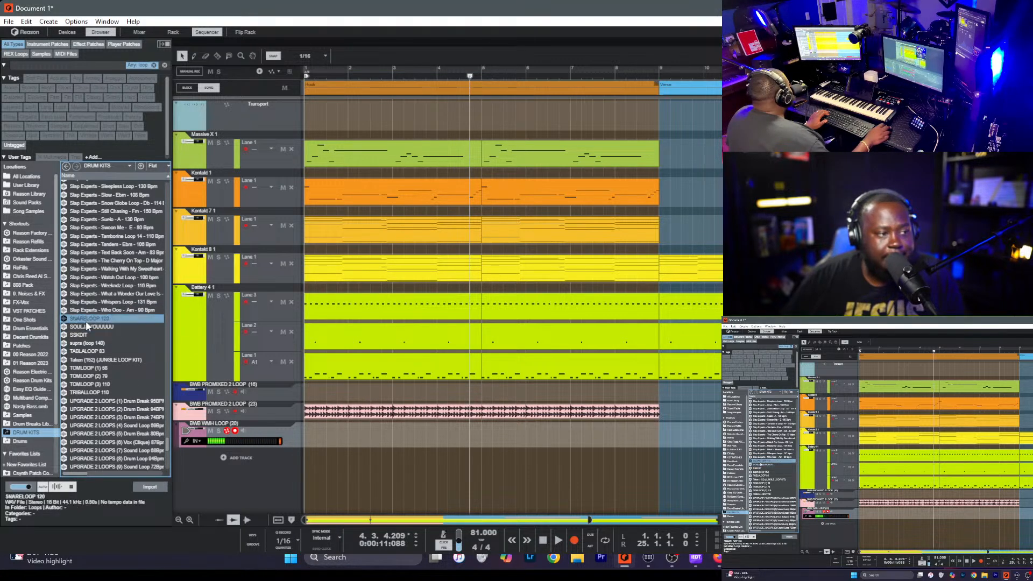
{"action": "left_click", "coordinate": [90, 335]}
{"action": "left_click", "coordinate": [90, 344]}
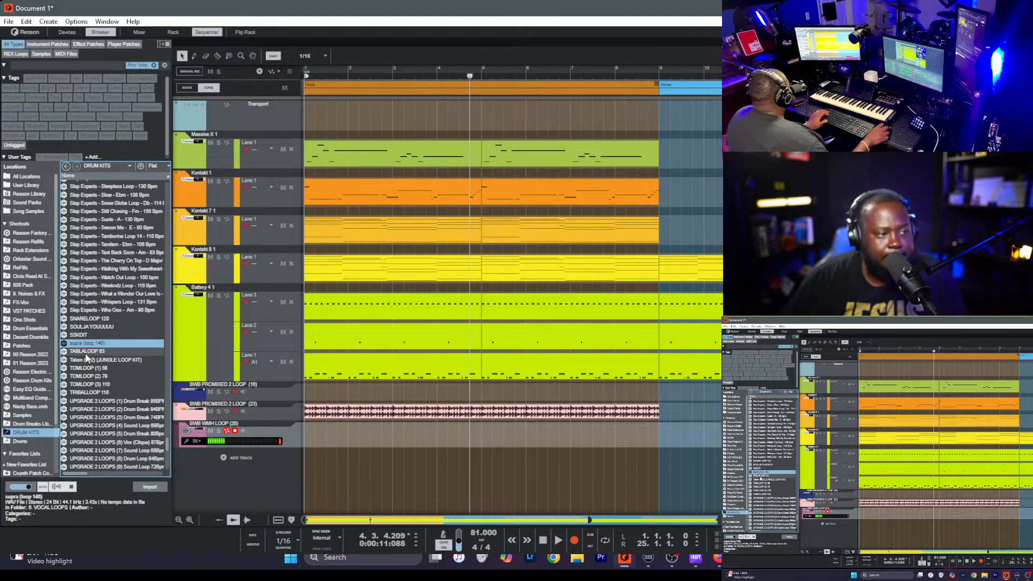
{"action": "left_click", "coordinate": [113, 221]}
{"action": "scroll", "coordinate": [114, 242], "scroll_direction": "up", "scroll_amount": 10}
{"action": "left_click", "coordinate": [117, 283]}
{"action": "scroll", "coordinate": [117, 291], "scroll_direction": "up", "scroll_amount": 7}
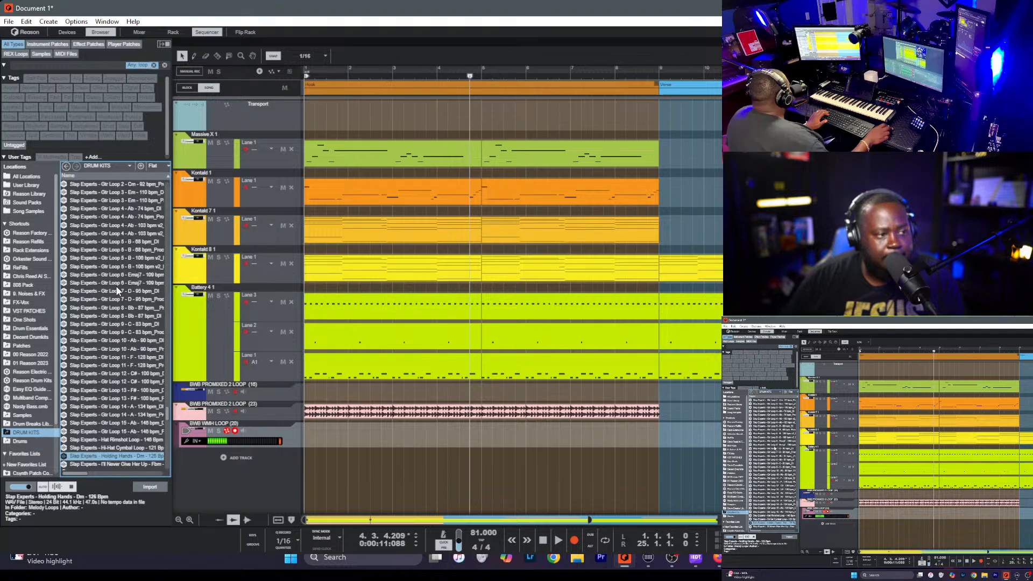
- Place Slap Experts - Hat Rimshot Loop - 146 Bpm at bar 1 of the BWB WMH LOOP (20) track and stretch it to four bars
{"action": "left_click", "coordinate": [126, 448]}
{"action": "left_click", "coordinate": [125, 441]}
{"action": "scroll", "coordinate": [124, 442], "scroll_direction": "down", "scroll_amount": 3}
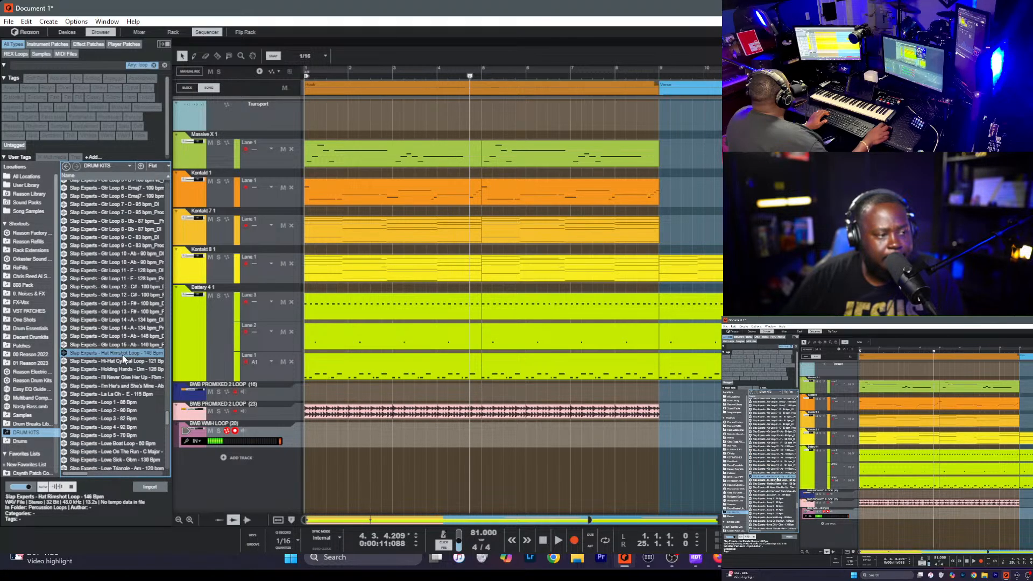
{"action": "left_click_drag", "start_coordinate": [120, 353], "coordinate": [313, 441]}
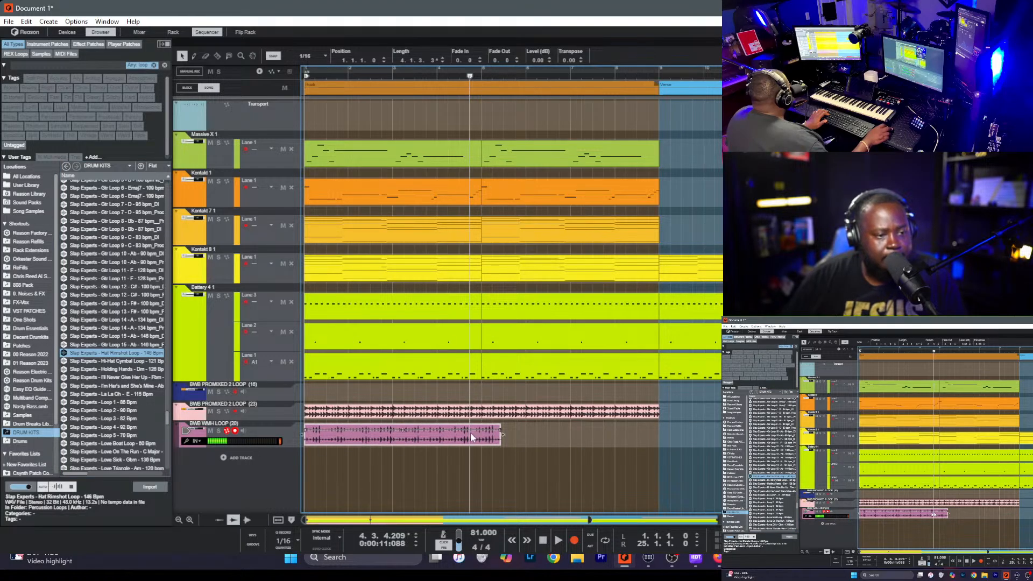
{"action": "left_click_drag", "start_coordinate": [501, 437], "coordinate": [480, 442]}
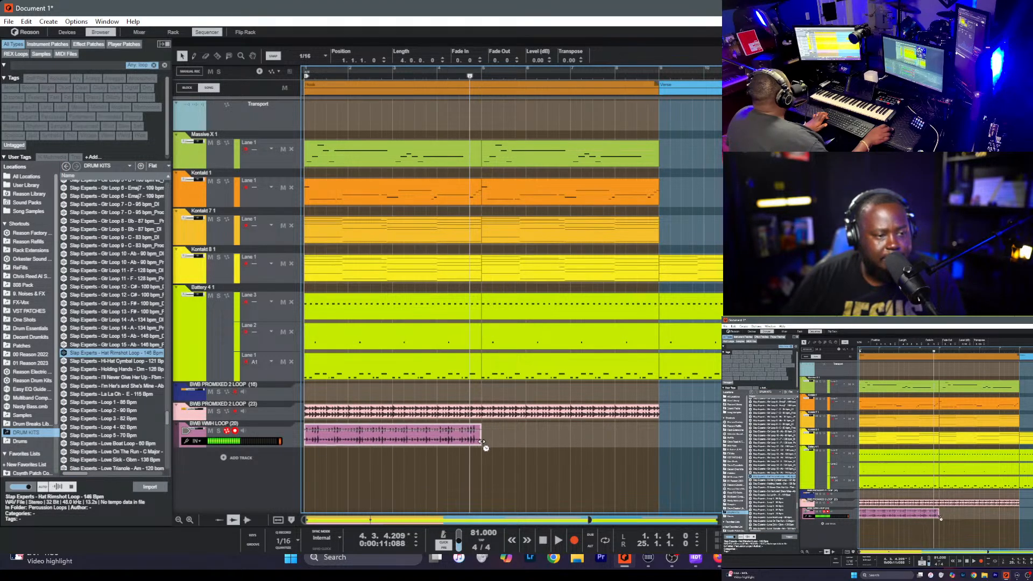
- Play the song and mute the BWB PROMIXED 2 LOOP (23) track and Lane 3 of Battery 4 1
{"action": "key", "text": "space"}
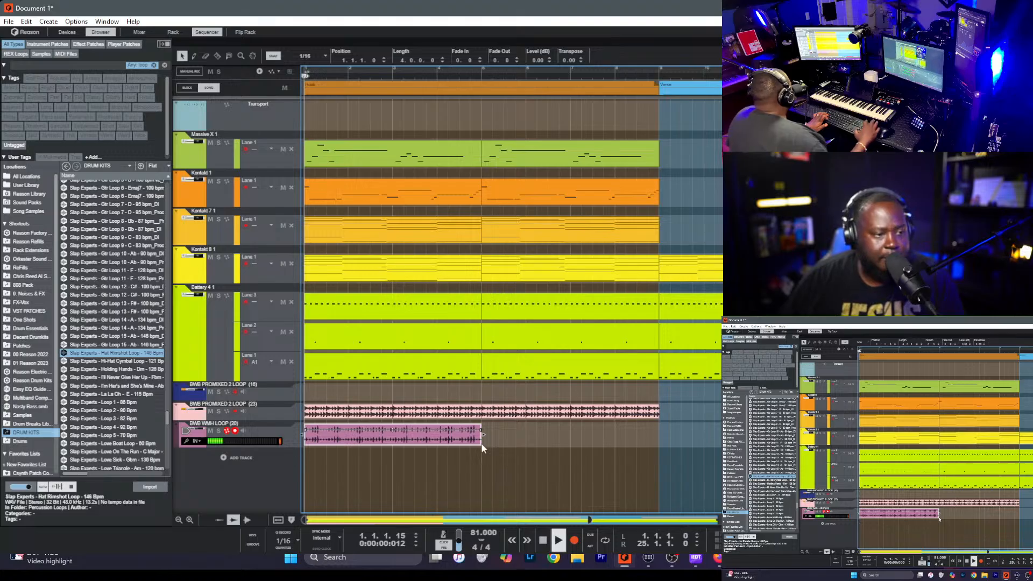
{"action": "left_click", "coordinate": [390, 420]}
{"action": "key", "text": "m"}
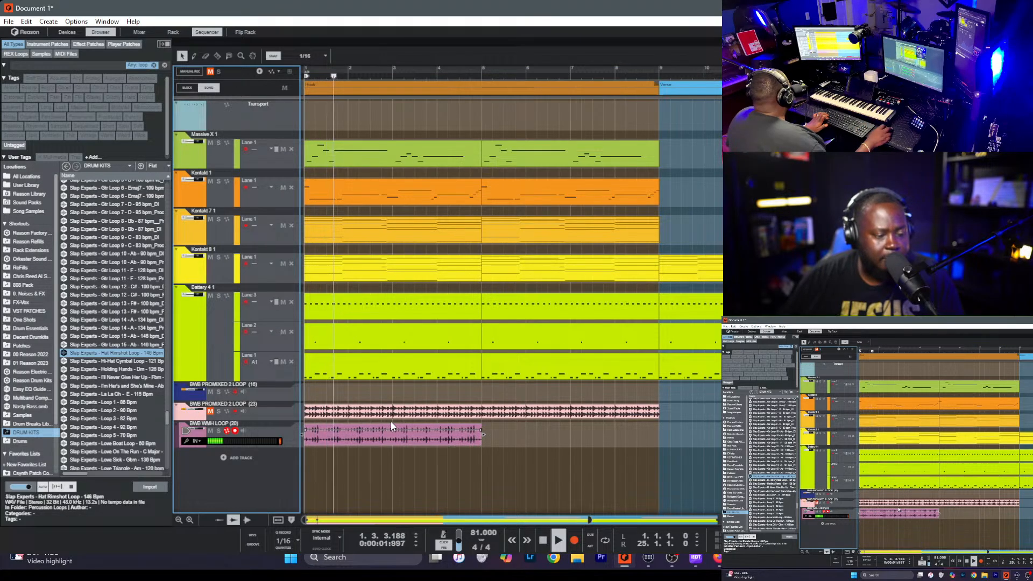
{"action": "left_click", "coordinate": [483, 435]}
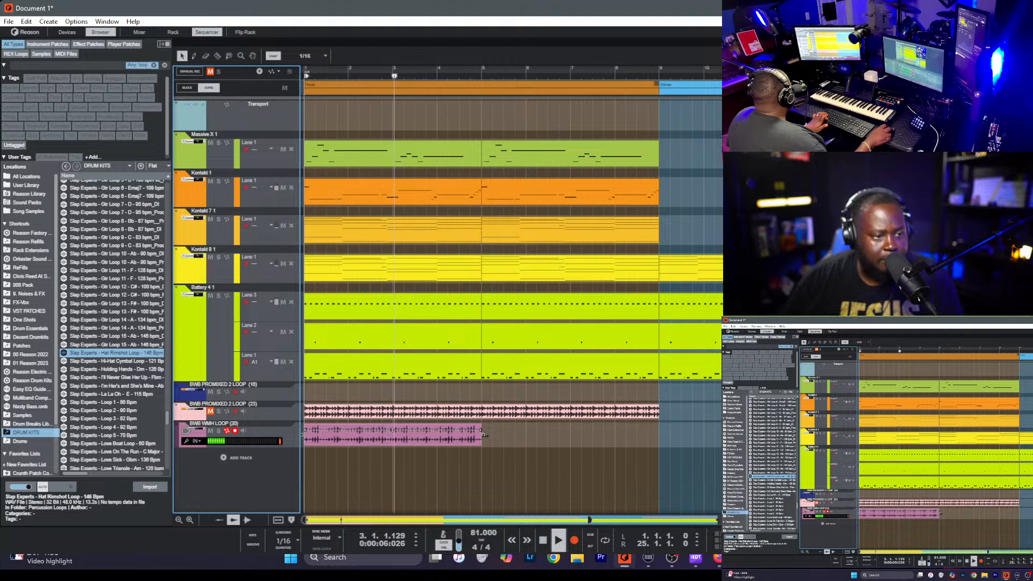
{"action": "left_click", "coordinate": [283, 301]}
- Duplicate the four-bar rimshot loop clip to fill the first eight bars, and repeat both clips over the following eight bars
{"action": "left_click", "coordinate": [432, 433]}
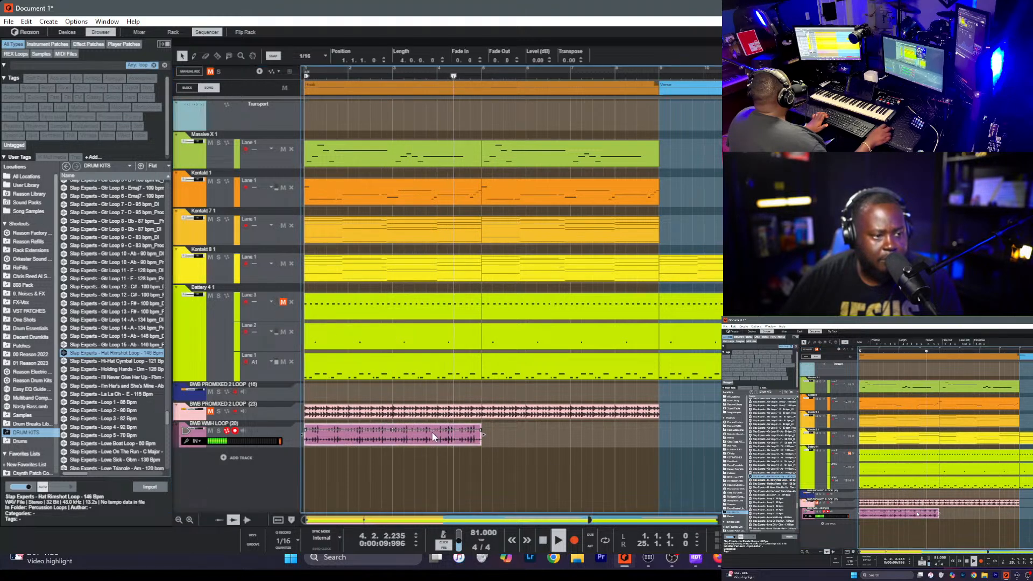
{"action": "key", "text": "ctrl+d"}
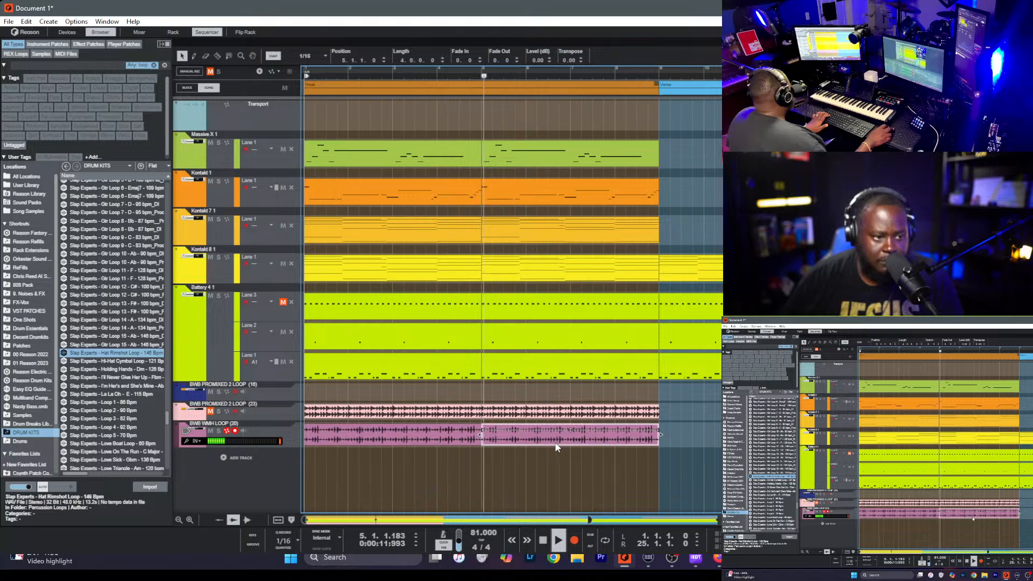
{"action": "scroll", "coordinate": [554, 441], "scroll_direction": "down", "scroll_amount": 5}
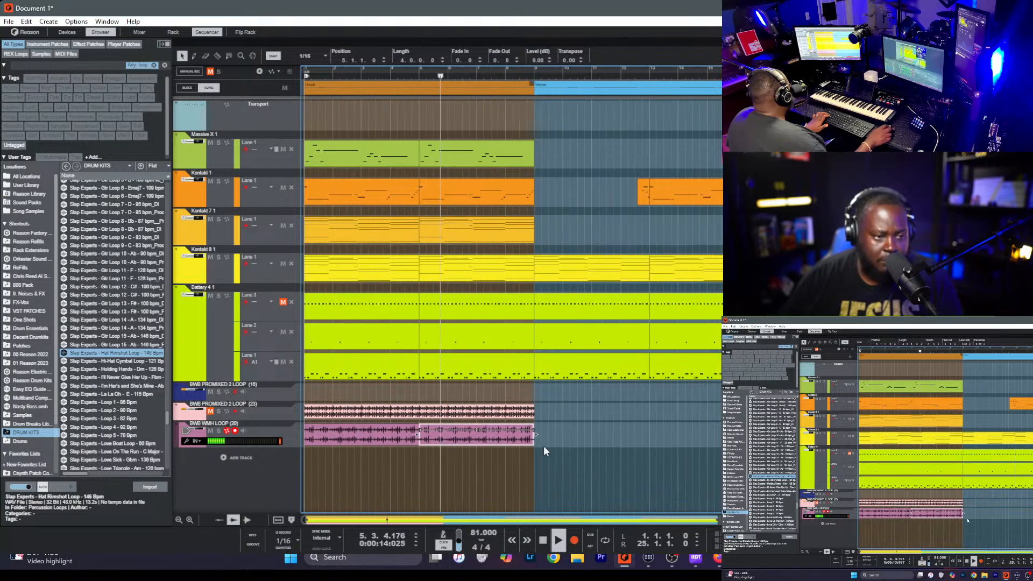
{"action": "left_click_drag", "start_coordinate": [543, 446], "coordinate": [297, 443]}
{"action": "key", "text": "ctrl+d"}
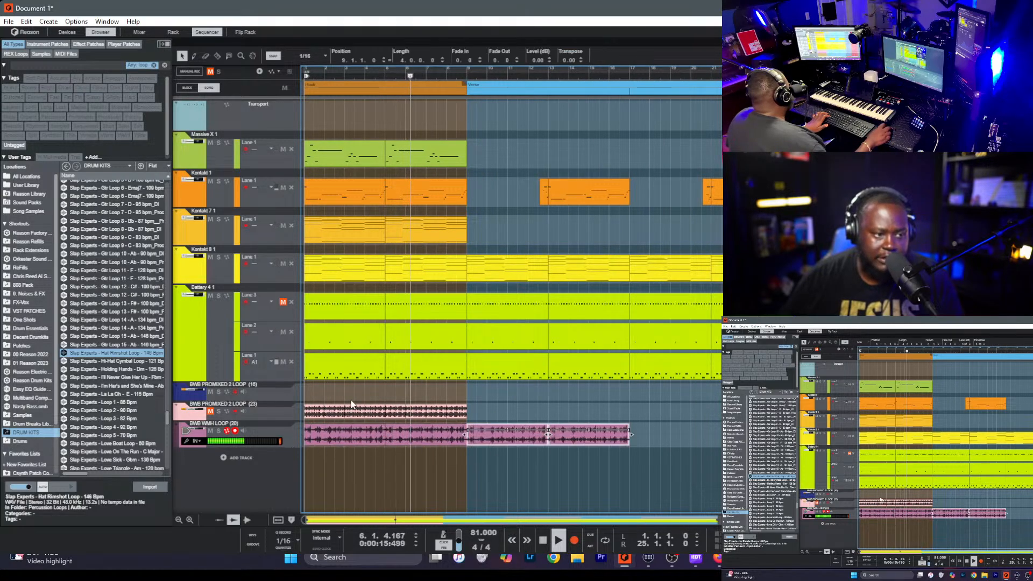
- Delete the BWB PROMIXED 2 LOOP (23) track and duplicate the selected rimshot loop clips twice more along the timeline
{"action": "left_click", "coordinate": [282, 414]}
{"action": "key", "text": "Delete"}
{"action": "key", "text": "Return"}
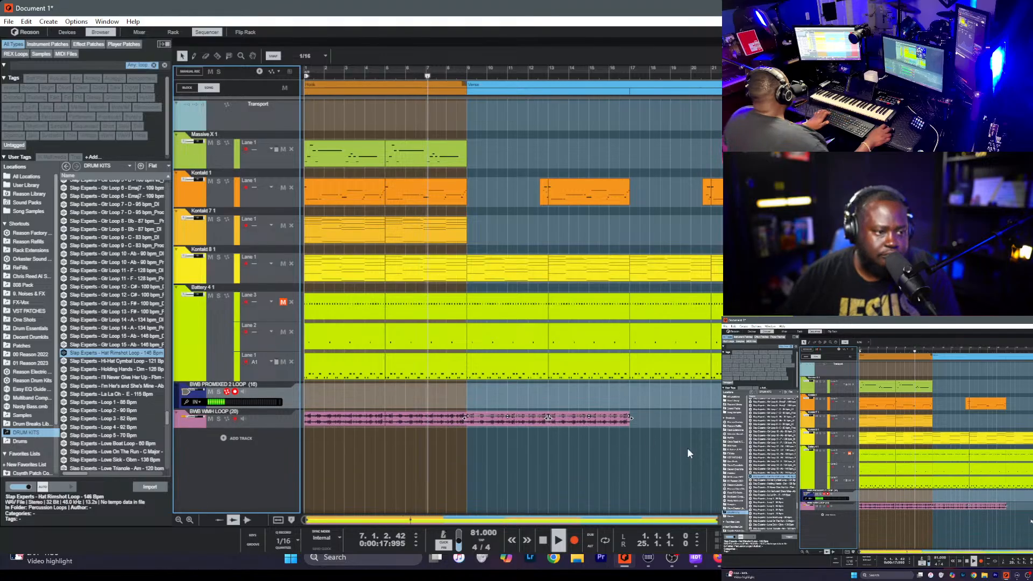
{"action": "key", "text": "ctrl+d"}
{"action": "key", "text": "ctrl+d"}
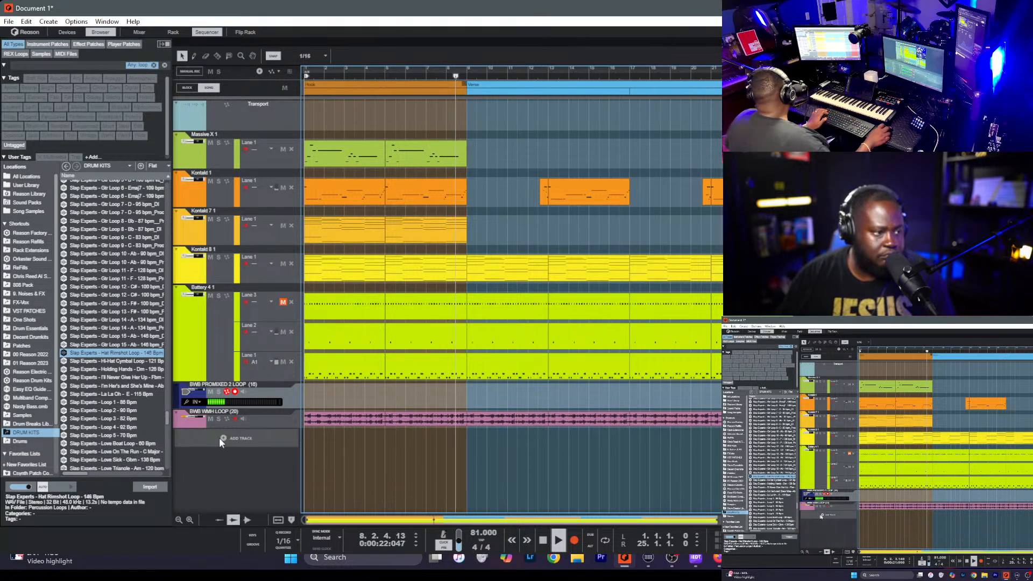
- Add another Kontakt 8 instrument and open its plug-in window from the rack
{"action": "right_click", "coordinate": [263, 457]}
{"action": "mouse_move", "coordinate": [305, 477]}
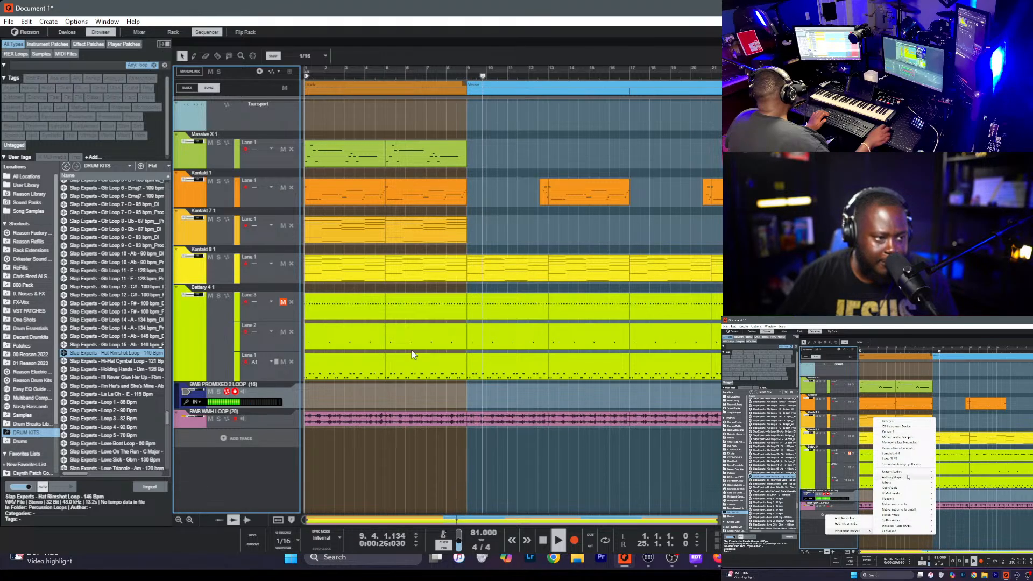
{"action": "mouse_move", "coordinate": [908, 476]}
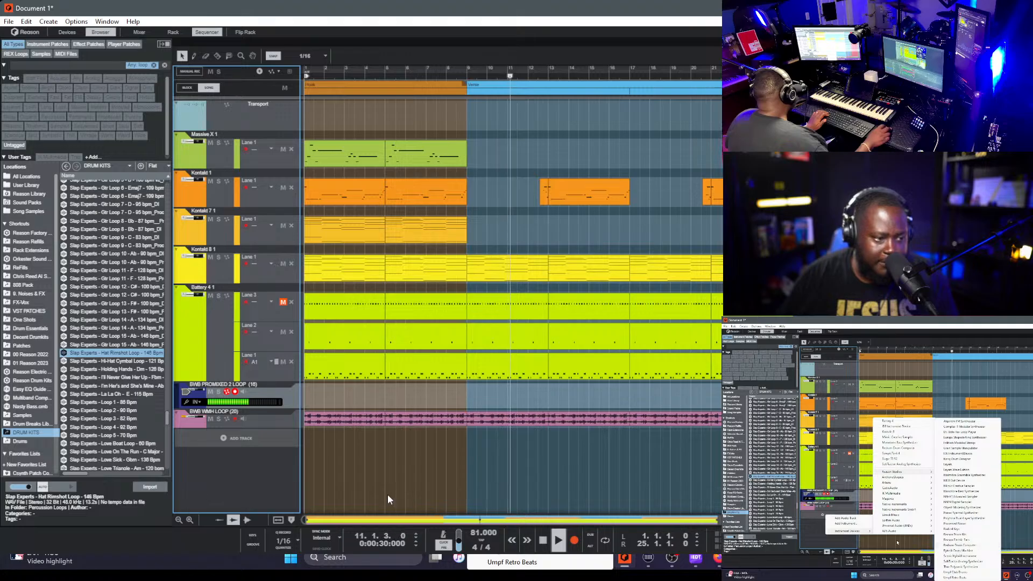
{"action": "left_click", "coordinate": [281, 448]}
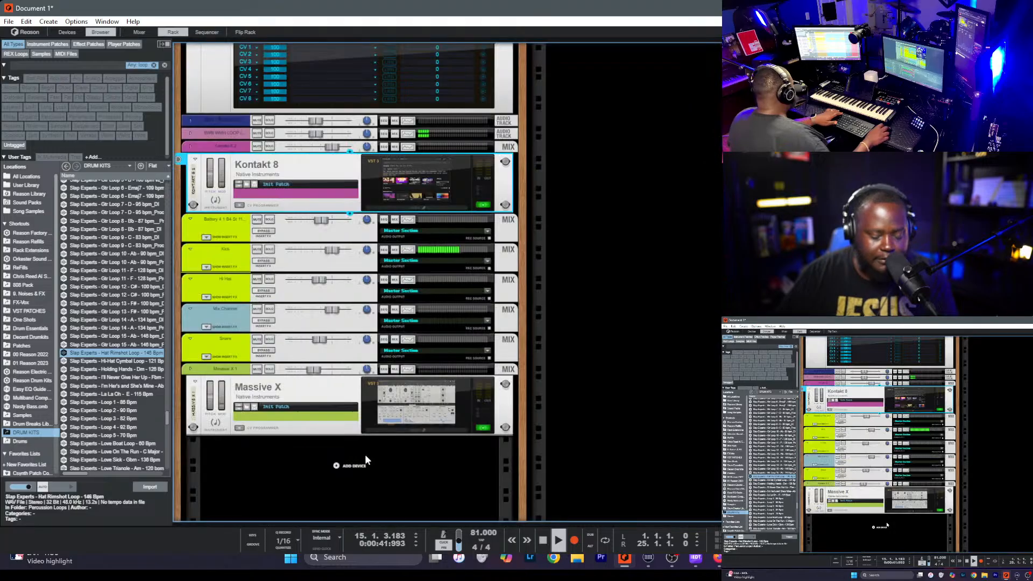
{"action": "key", "text": "F6"}
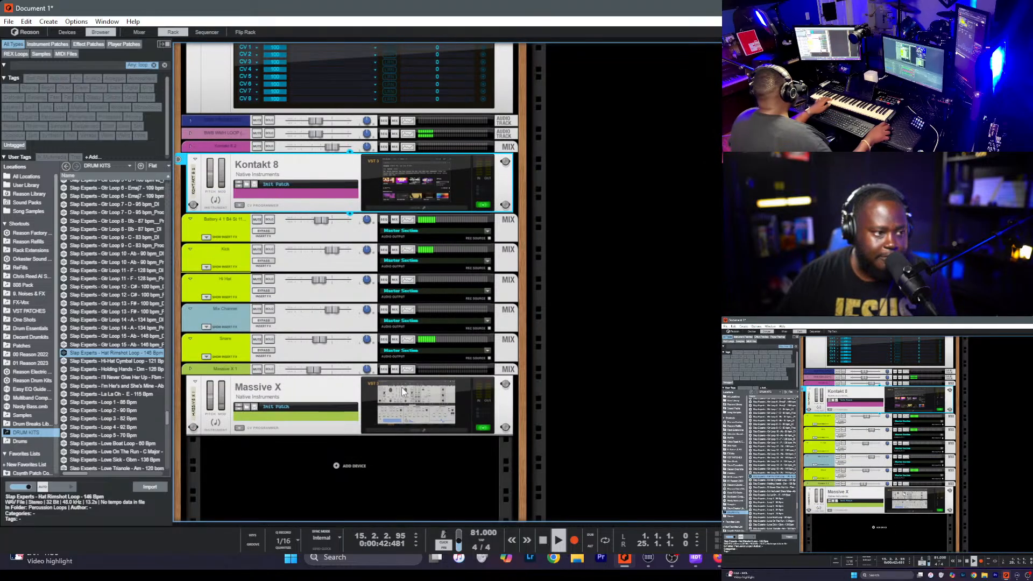
{"action": "left_click", "coordinate": [412, 182]}
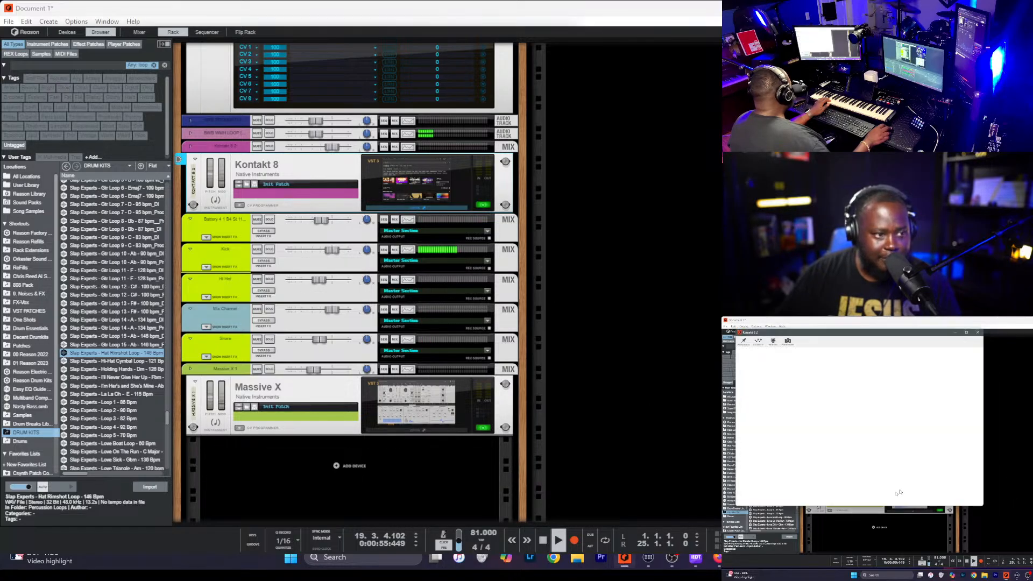
- Add a SampleTank 4 instrument below Massive X in the rack
{"action": "left_click", "coordinate": [344, 467]}
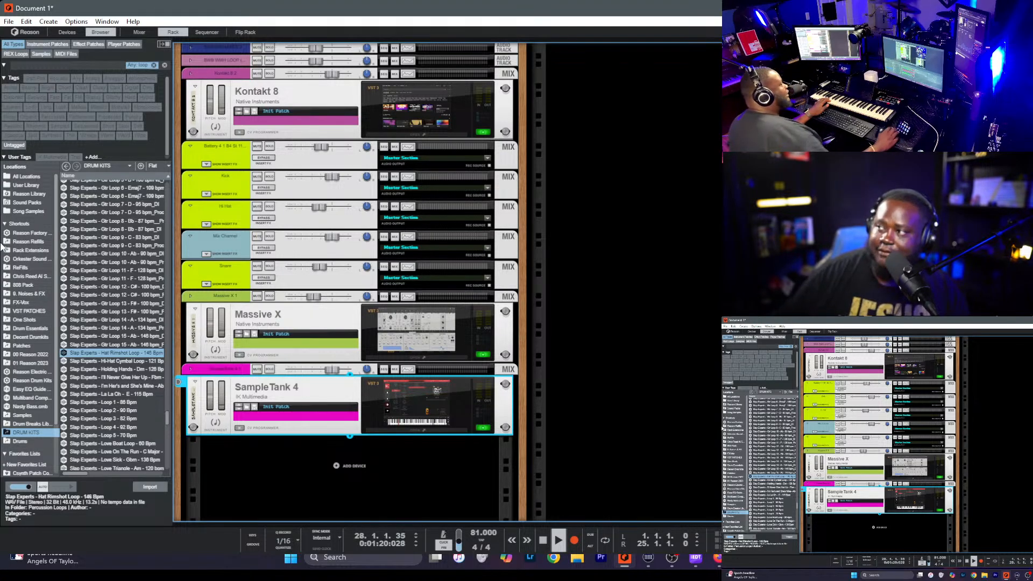
- Play the song from the start, stop it, and open the SampleTank 4 plug-in window from the rack
{"action": "left_click", "coordinate": [672, 274]}
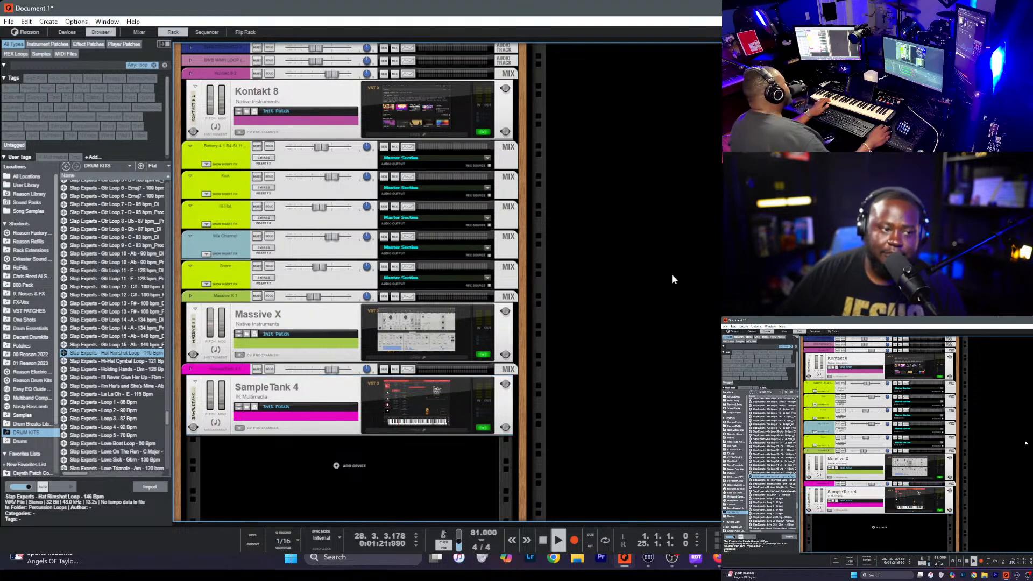
{"action": "key", "text": "space"}
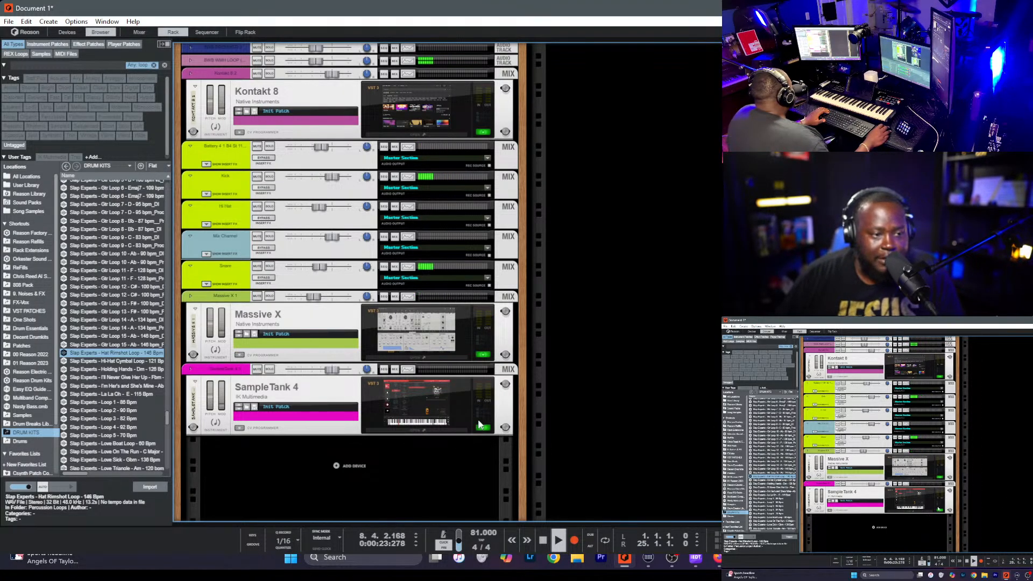
{"action": "left_click", "coordinate": [443, 402]}
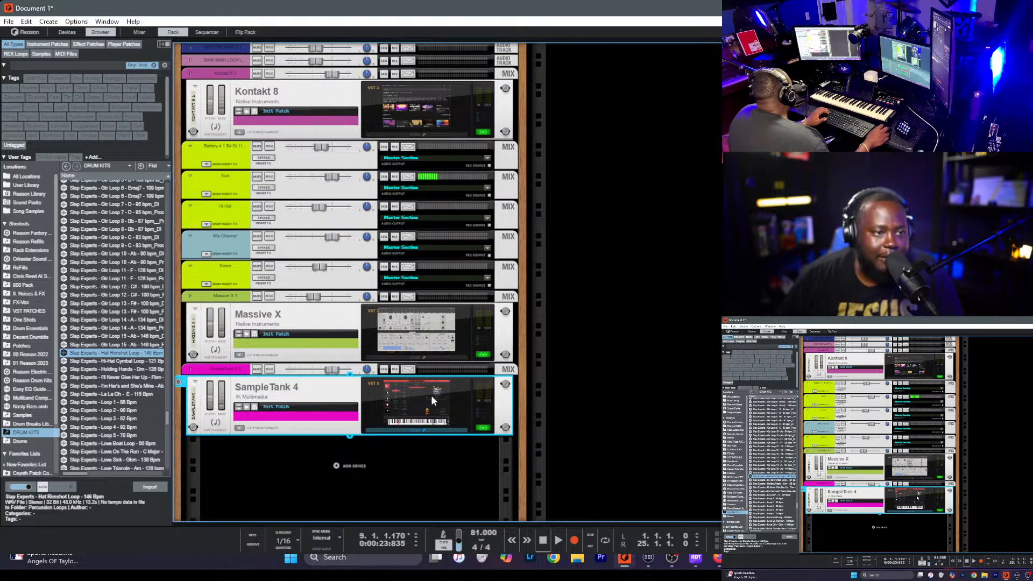
{"action": "left_click", "coordinate": [431, 396]}
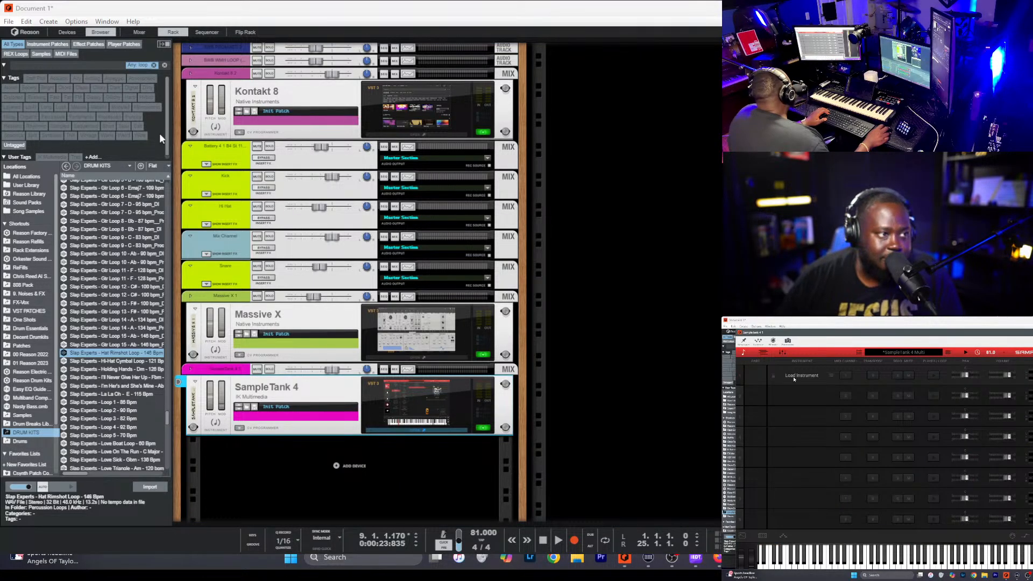
- Filter SampleTank 4's instrument browser to Woodwinds and load Bs Flute Staccato, followed by Bs Flute Portato, to audition them
{"action": "left_click", "coordinate": [794, 376]}
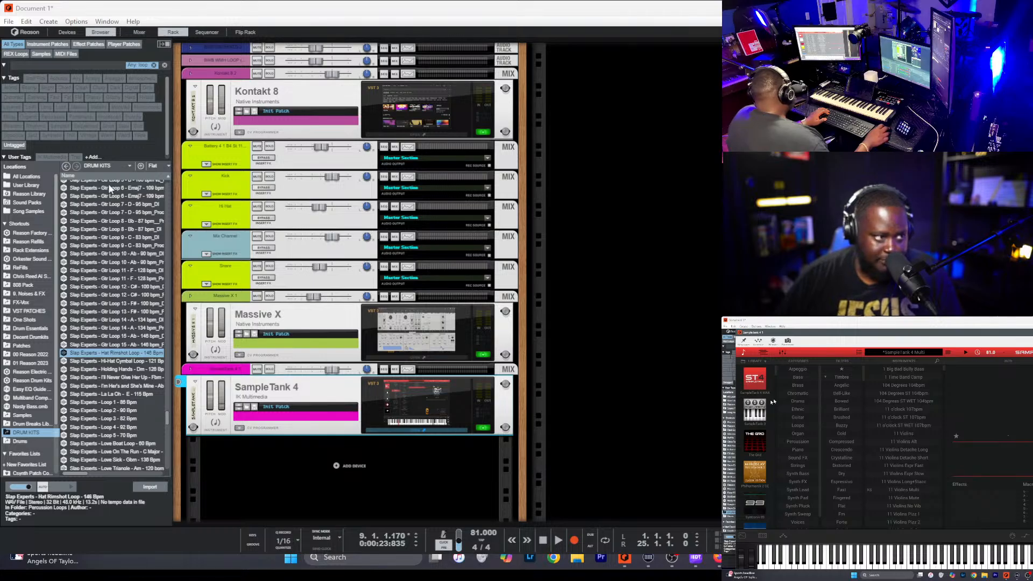
{"action": "left_click", "coordinate": [754, 404]}
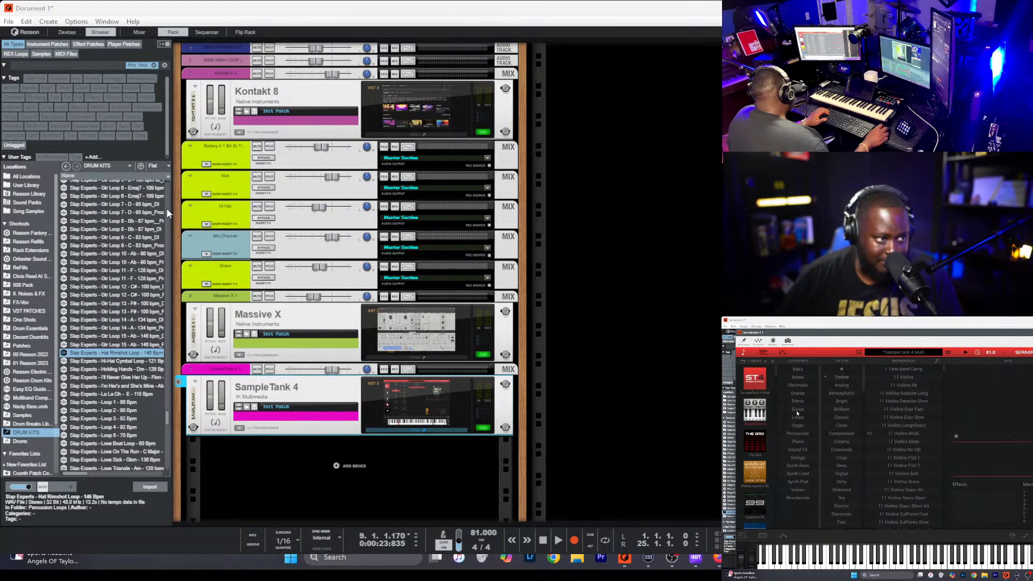
{"action": "left_click", "coordinate": [804, 498]}
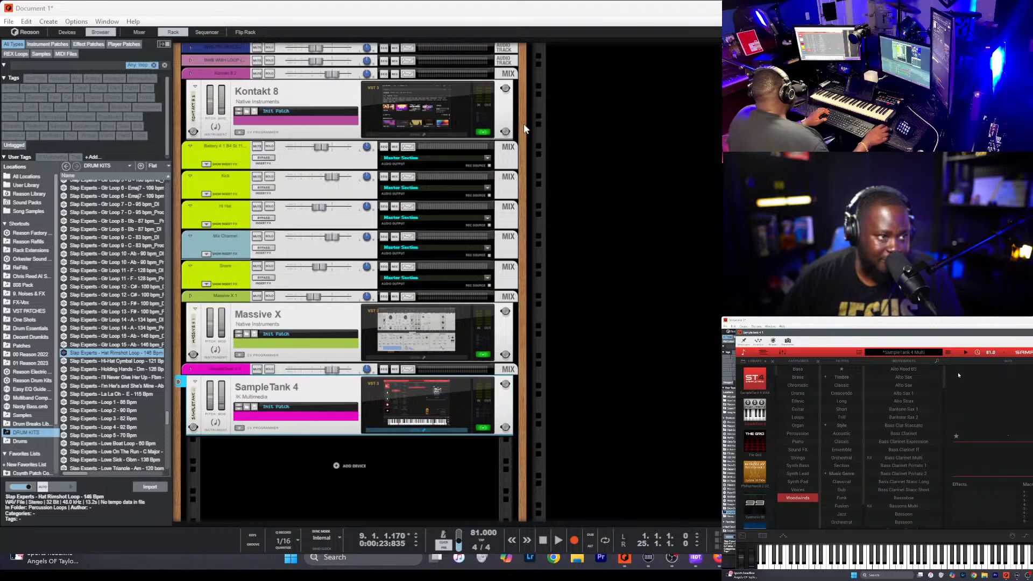
{"action": "scroll", "coordinate": [903, 380], "scroll_direction": "down", "scroll_amount": 5}
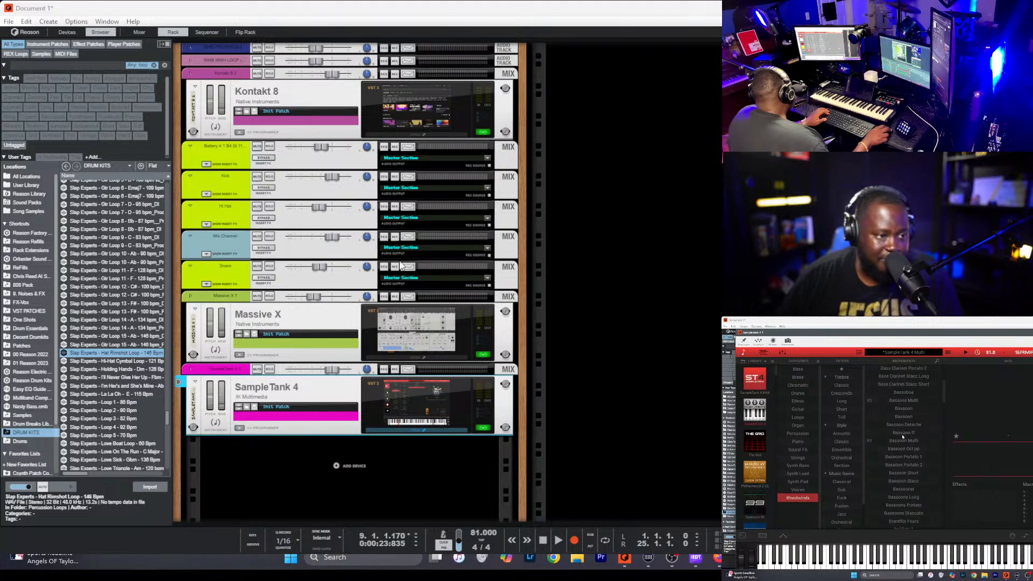
{"action": "double_click", "coordinate": [902, 436]}
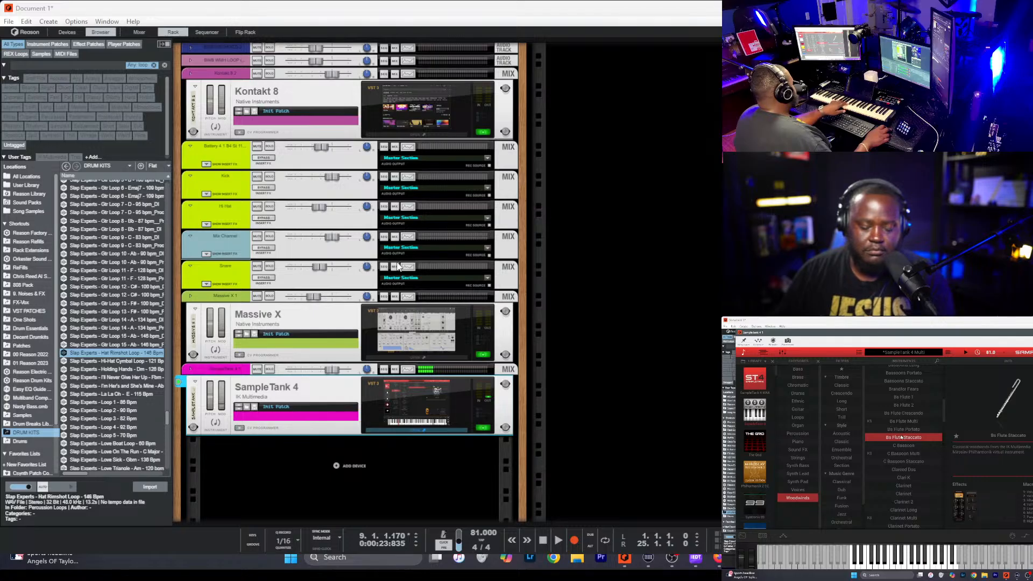
{"action": "left_click", "coordinate": [902, 430]}
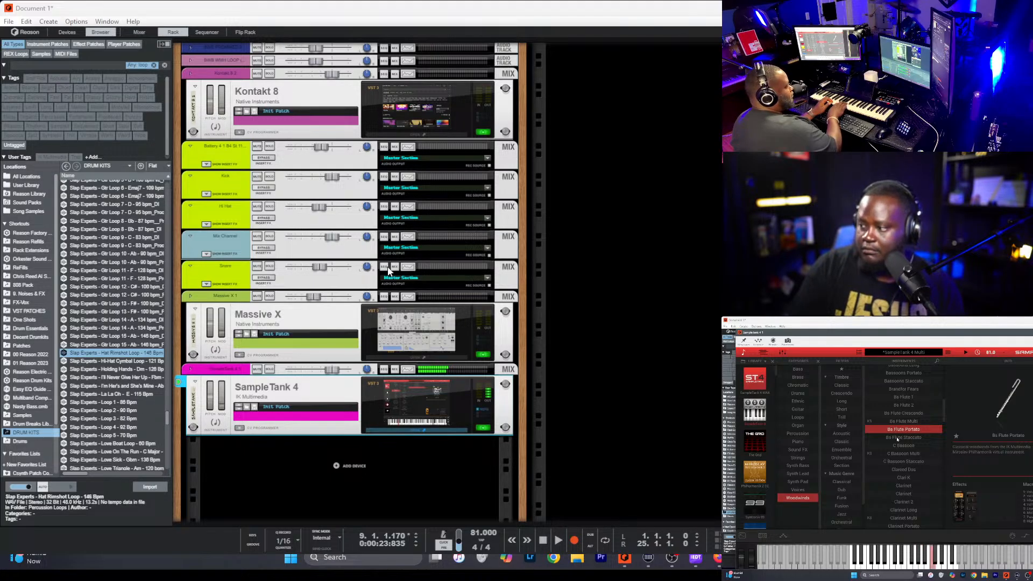
- Play the song, show the sequencer, and swap the SampleTank 4 sound for the Clarinet instrument
{"action": "key", "text": "space"}
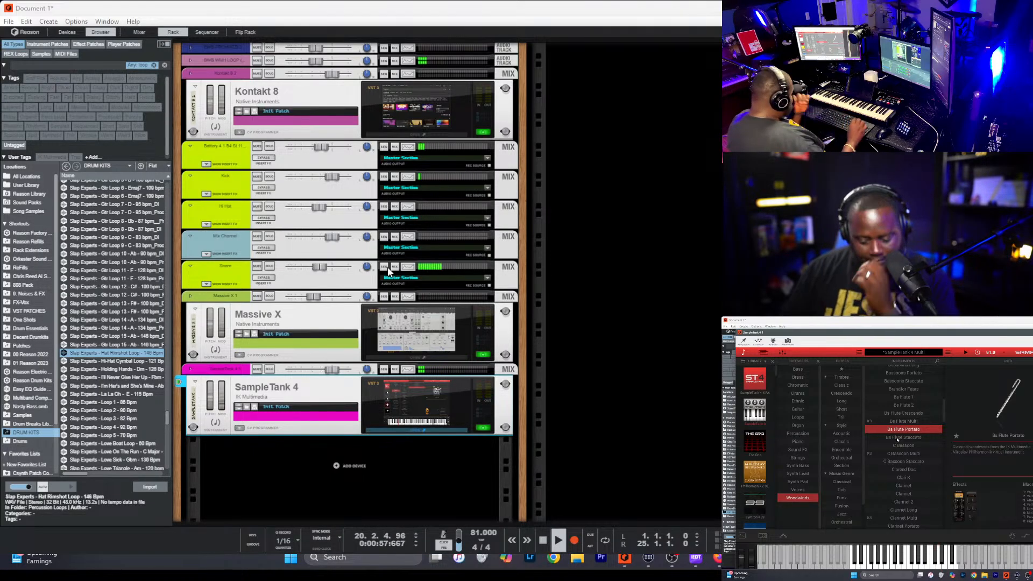
{"action": "key", "text": "F7"}
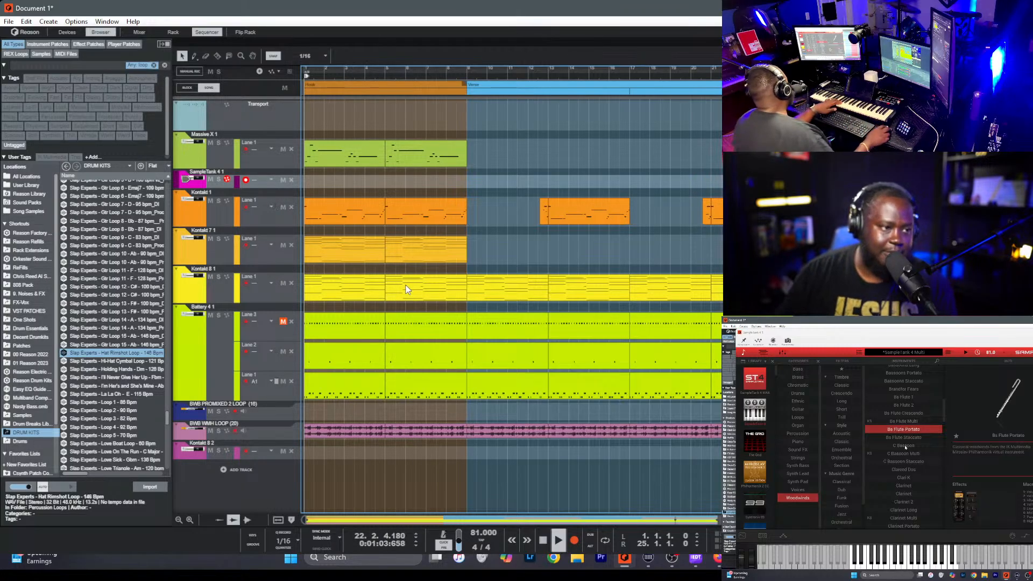
{"action": "left_click", "coordinate": [919, 494]}
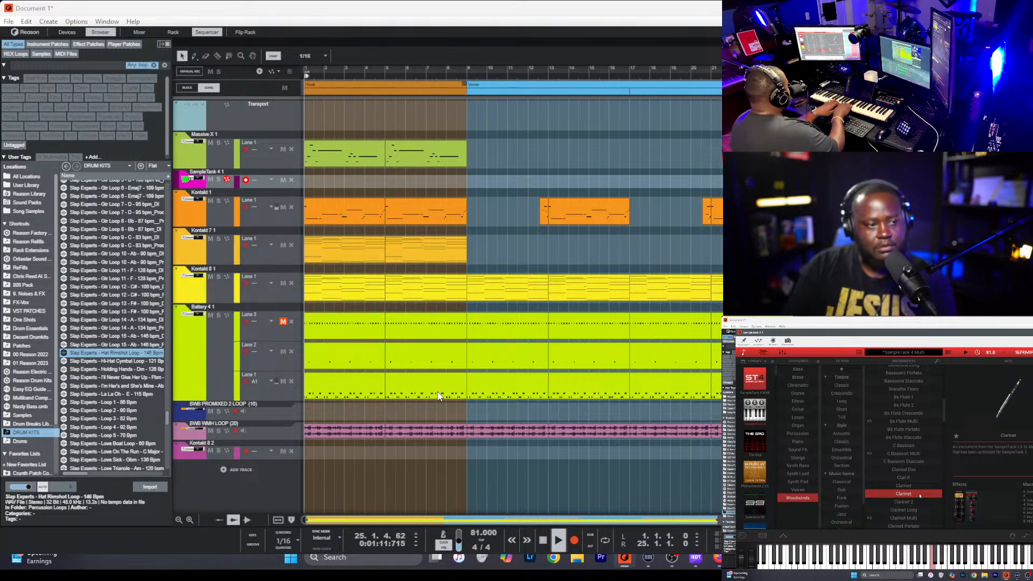
- Restart playback of the song arrangement from the beginning and delete the BWB PROMIXED 2 LOOP (16) track
{"action": "double_click", "coordinate": [435, 386]}
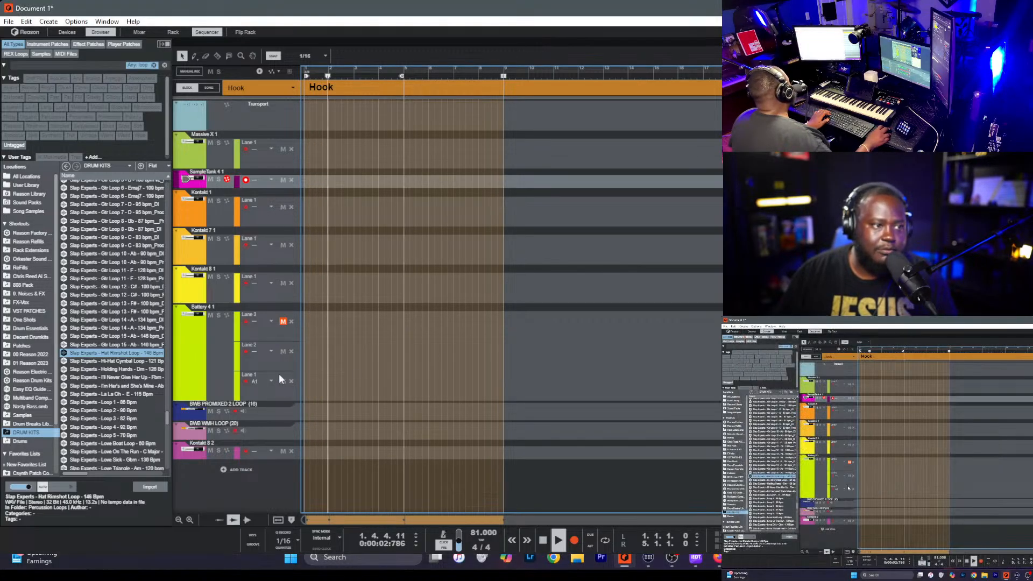
{"action": "key", "text": "space"}
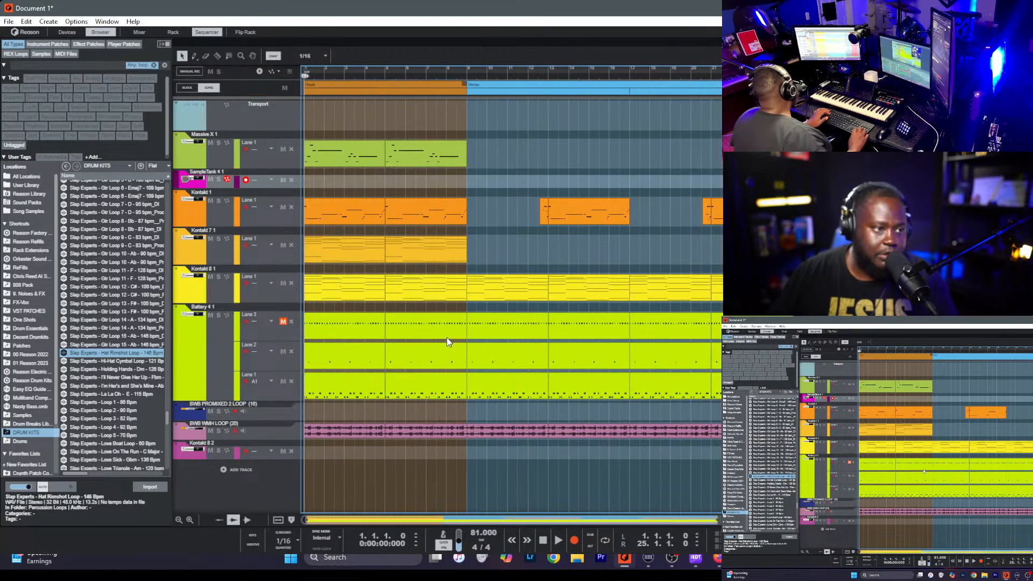
{"action": "key", "text": "space"}
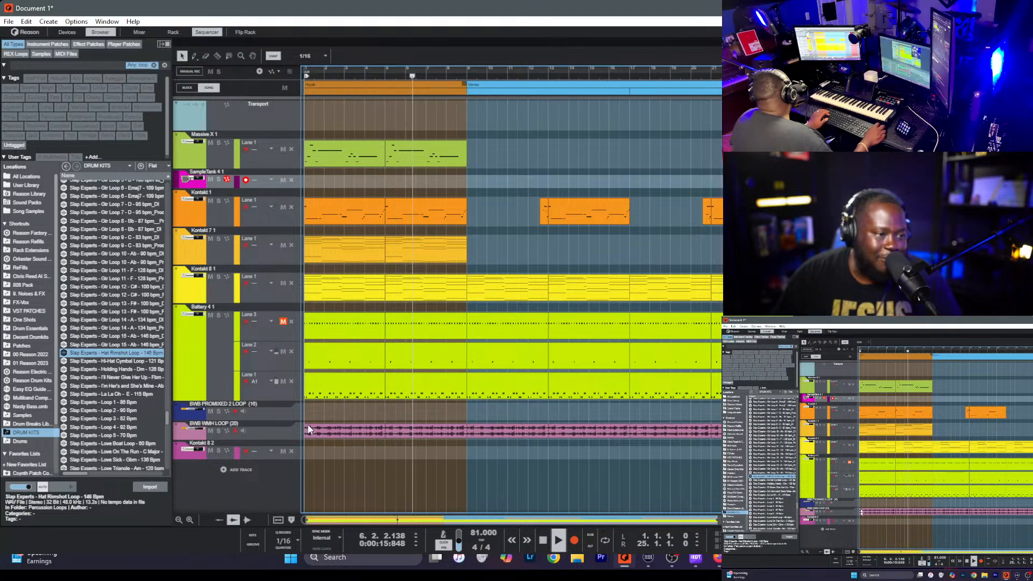
{"action": "left_click", "coordinate": [287, 409]}
{"action": "key", "text": "Delete"}
{"action": "key", "text": "Return"}
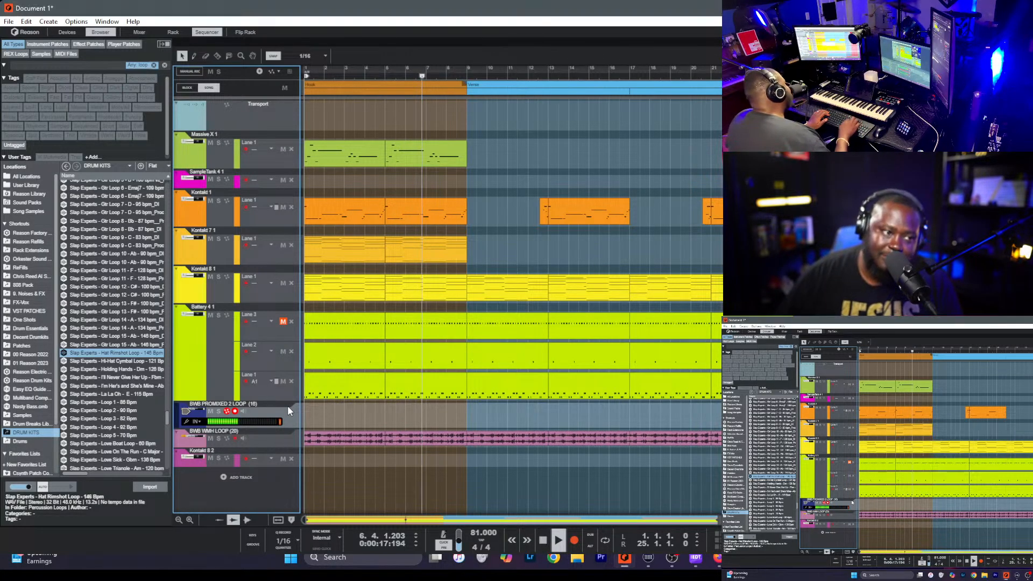
- Arm the SampleTank 4 track and record a take on it starting at bar 8
{"action": "left_click", "coordinate": [245, 181]}
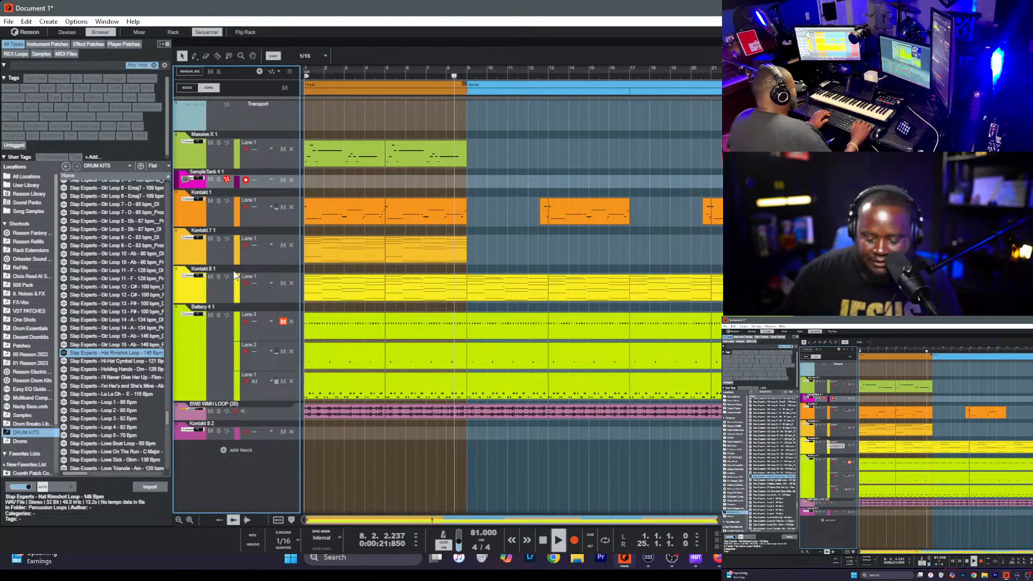
{"action": "key", "text": "ctrl+Return"}
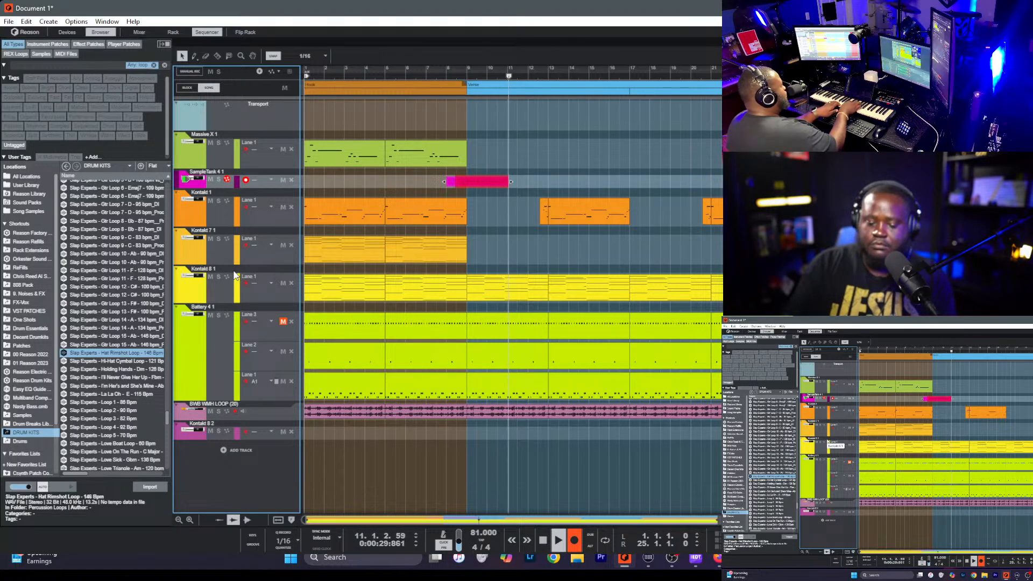
- Reopen SampleTank 4 while recording and audition Clarinets 1, followed by Flutes Staccato
{"action": "key", "text": "F6"}
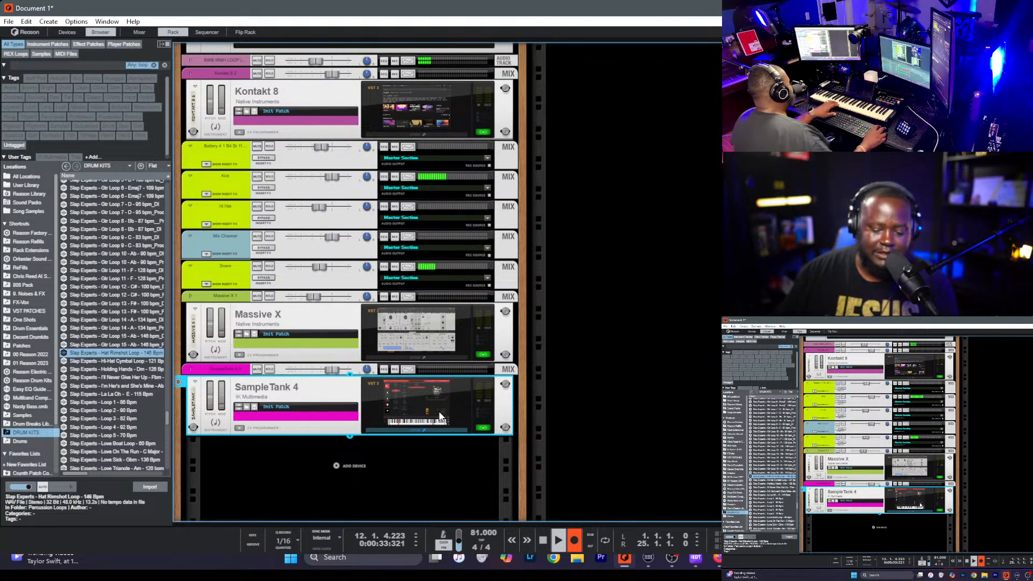
{"action": "left_click", "coordinate": [439, 416]}
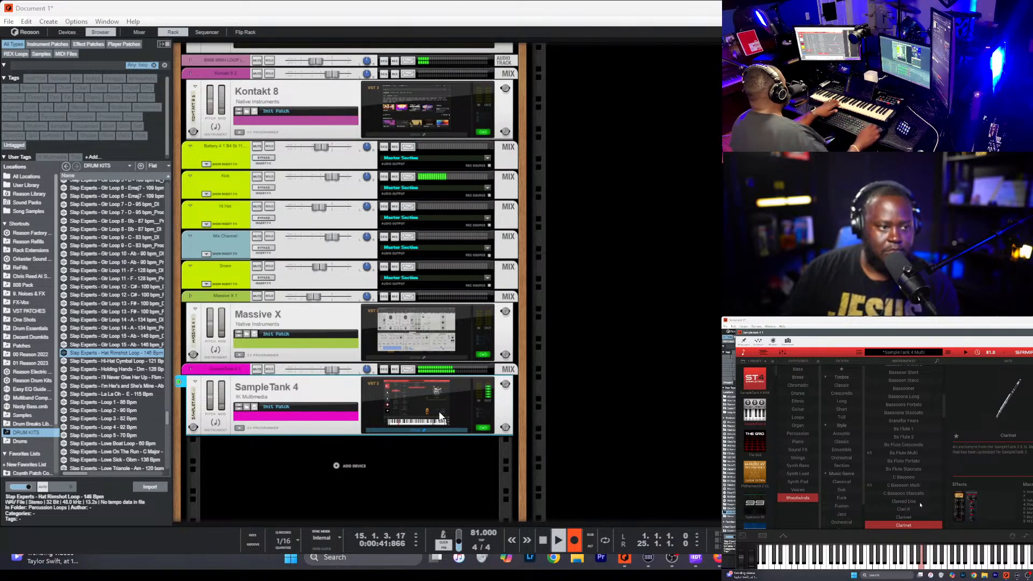
{"action": "scroll", "coordinate": [918, 494], "scroll_direction": "down", "scroll_amount": 5}
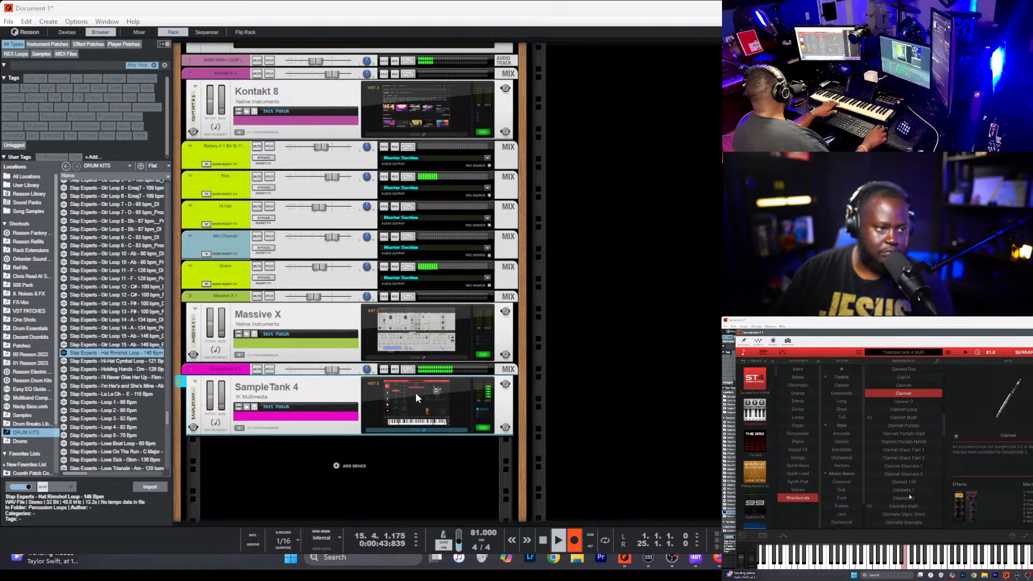
{"action": "left_click", "coordinate": [909, 490]}
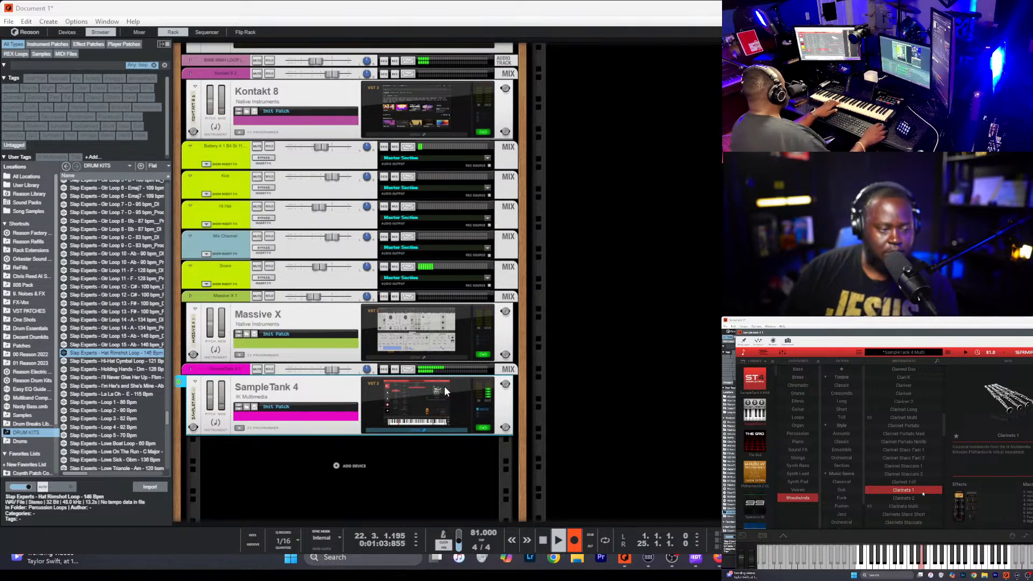
{"action": "scroll", "coordinate": [915, 491], "scroll_direction": "down", "scroll_amount": 5}
{"action": "scroll", "coordinate": [914, 491], "scroll_direction": "down", "scroll_amount": 4}
{"action": "left_click", "coordinate": [909, 465]}
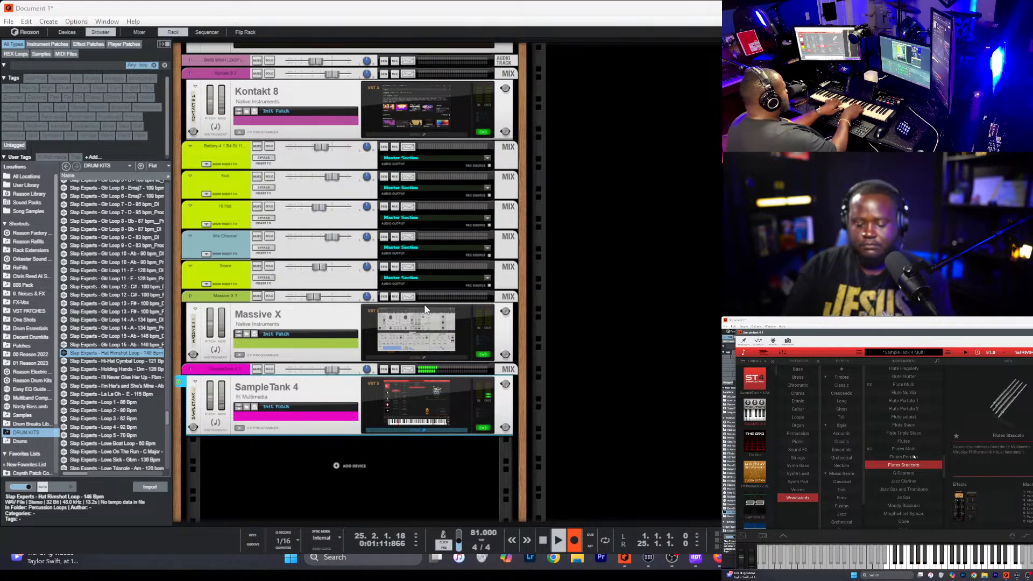
- Stop recording in the sequencer and undo the SampleTank 4 take
{"action": "key", "text": "F7"}
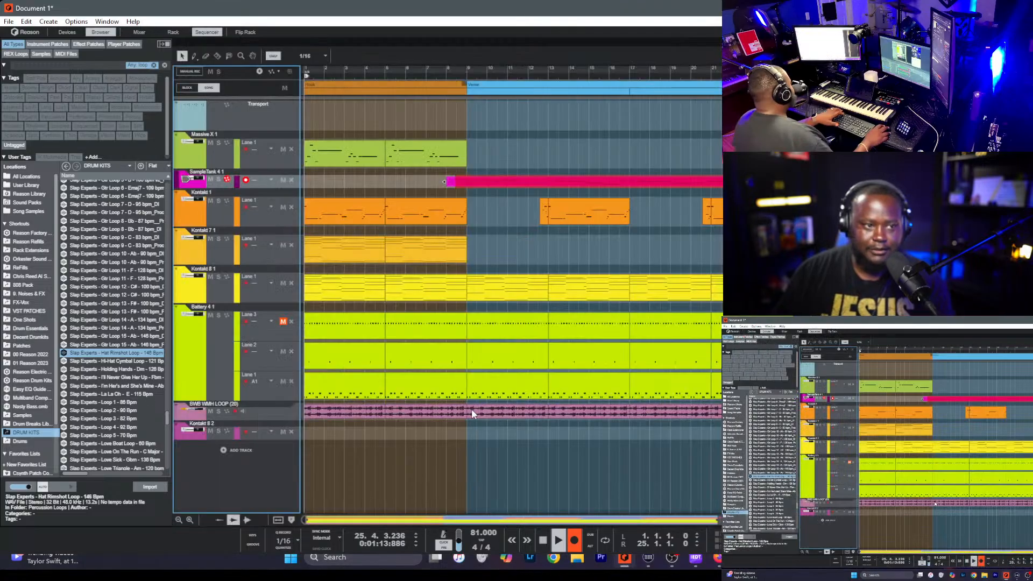
{"action": "key", "text": "space"}
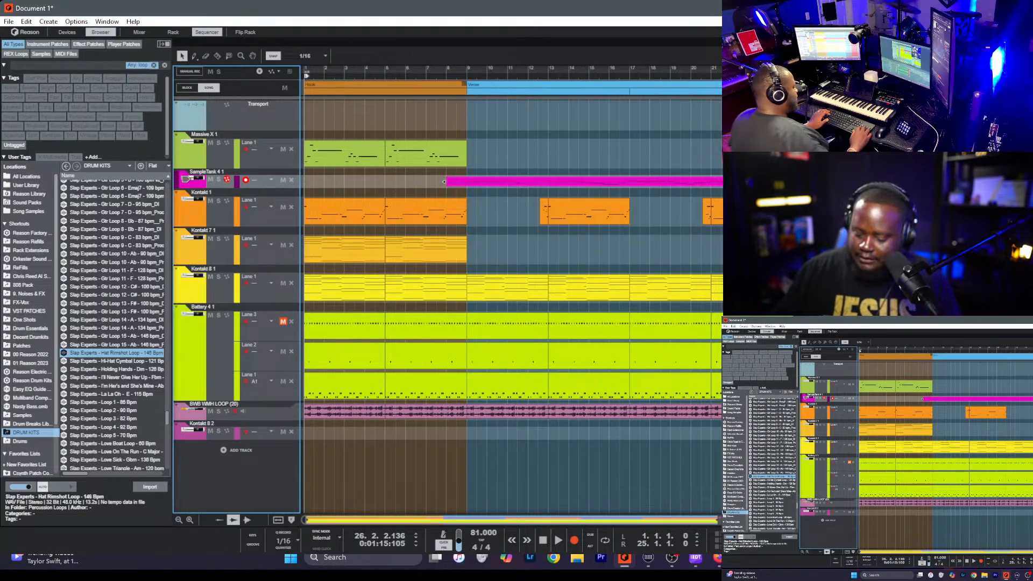
{"action": "key", "text": "space"}
{"action": "key", "text": "ctrl+z"}
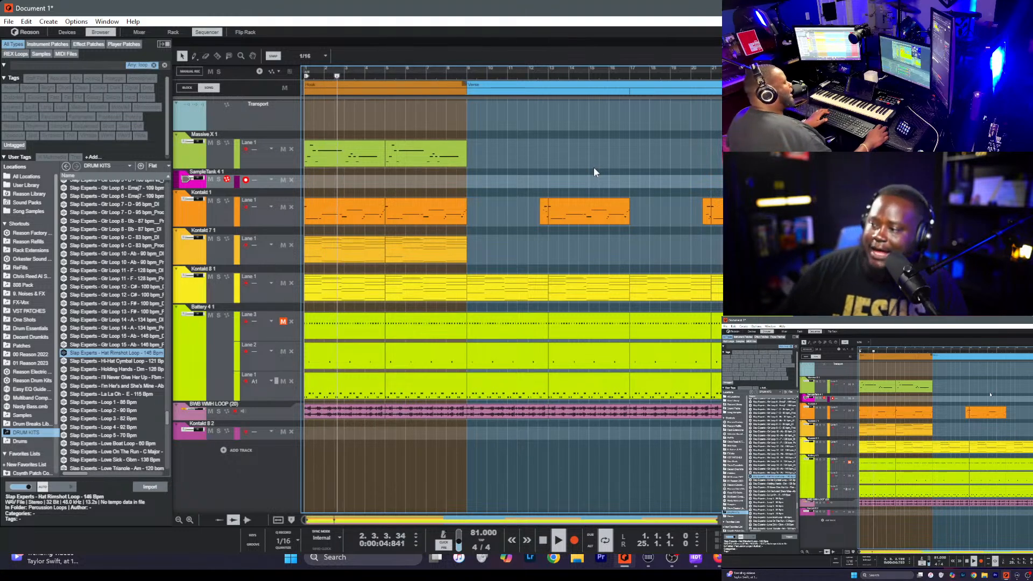
- Restart playback, select the SampleTank 4 track again, and try to record another take on it
{"action": "key", "text": "space"}
{"action": "key", "text": "space"}
{"action": "left_click", "coordinate": [250, 163]}
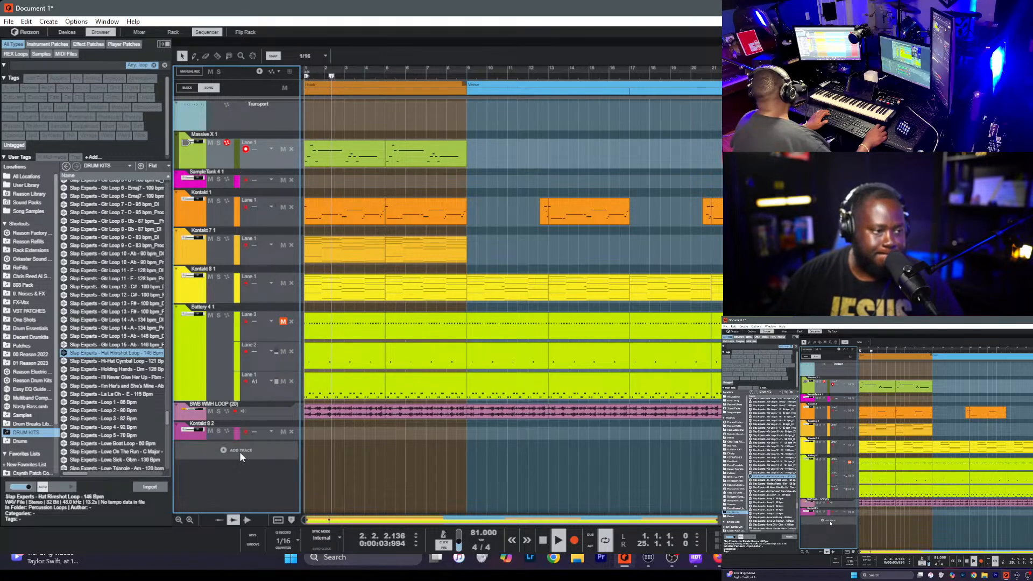
{"action": "left_click", "coordinate": [240, 183]}
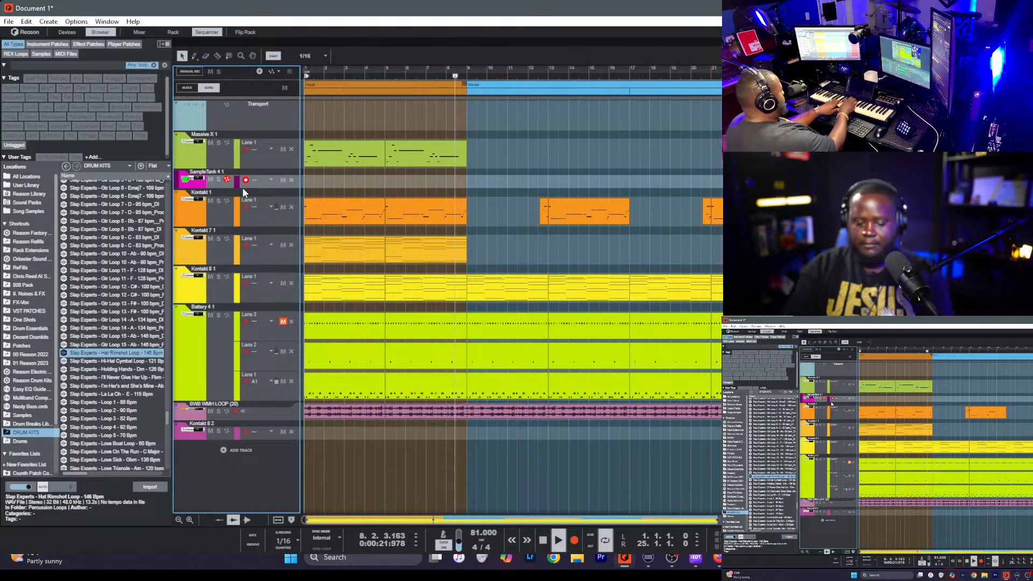
{"action": "key", "text": "ctrl+Return"}
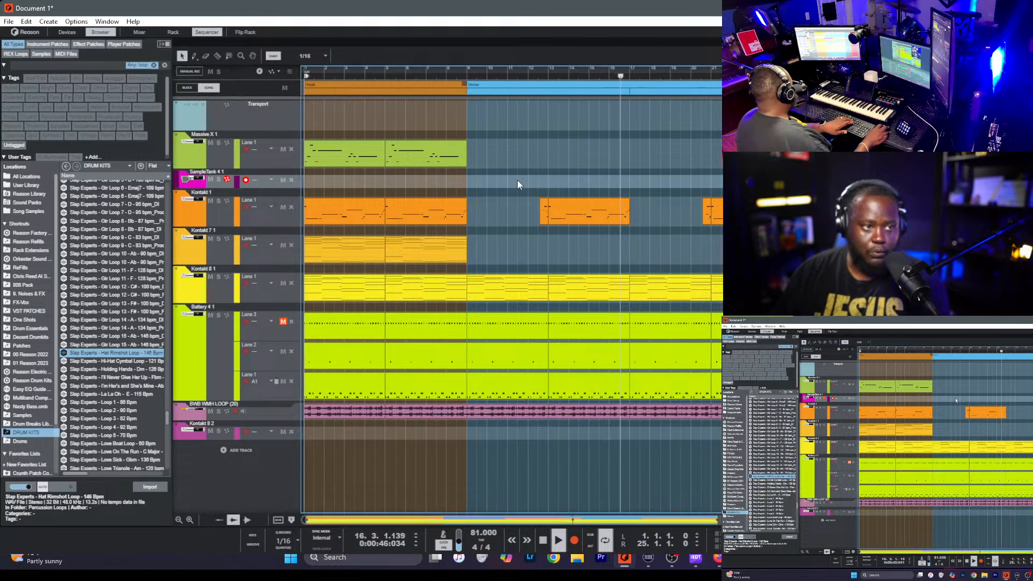
- Load the Flutes instrument in SampleTank 4, record an eight-bar clip from bar 8, and show it in the sequencer
{"action": "key", "text": "F6"}
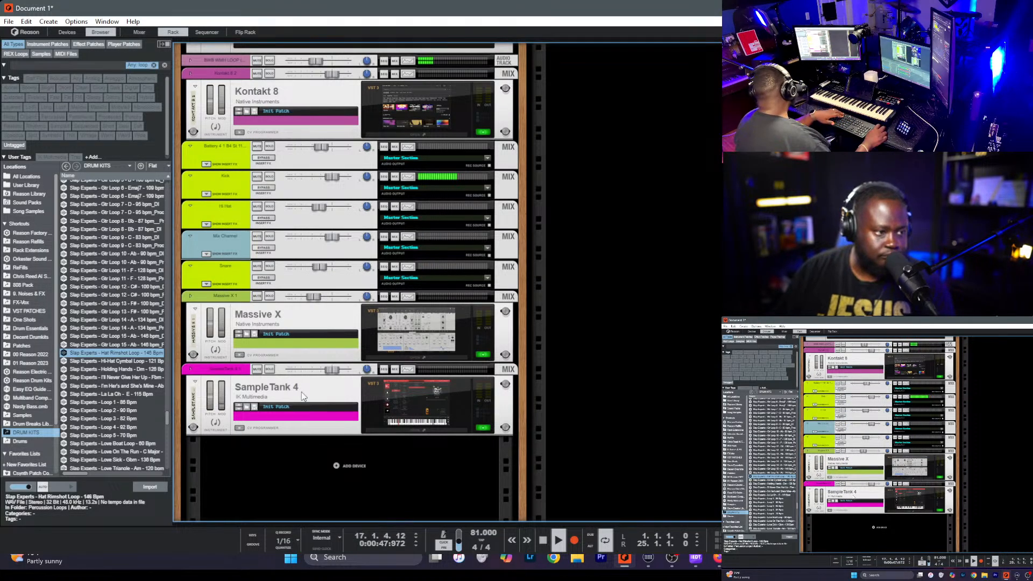
{"action": "left_click", "coordinate": [397, 401]}
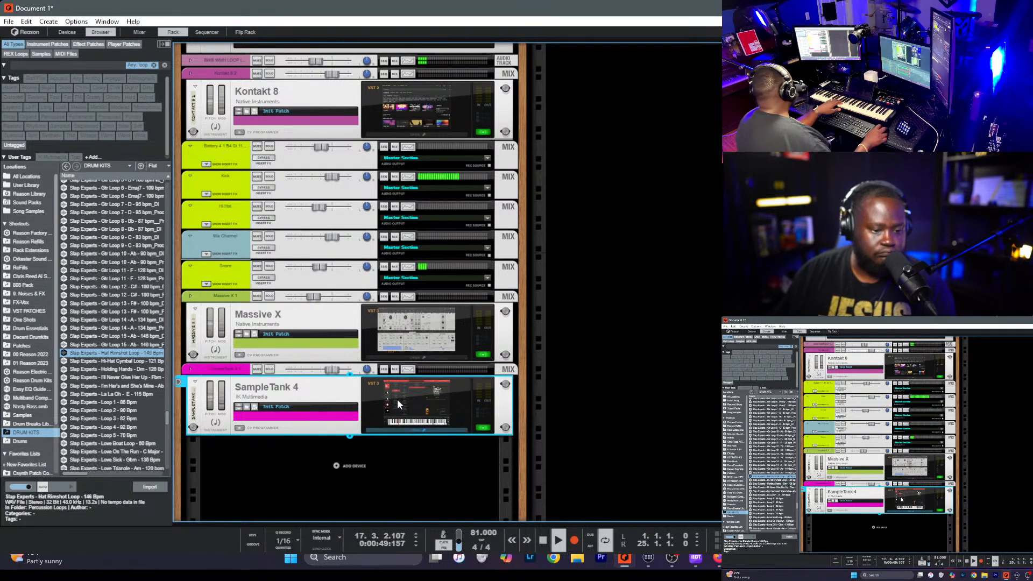
{"action": "left_click", "coordinate": [412, 427]}
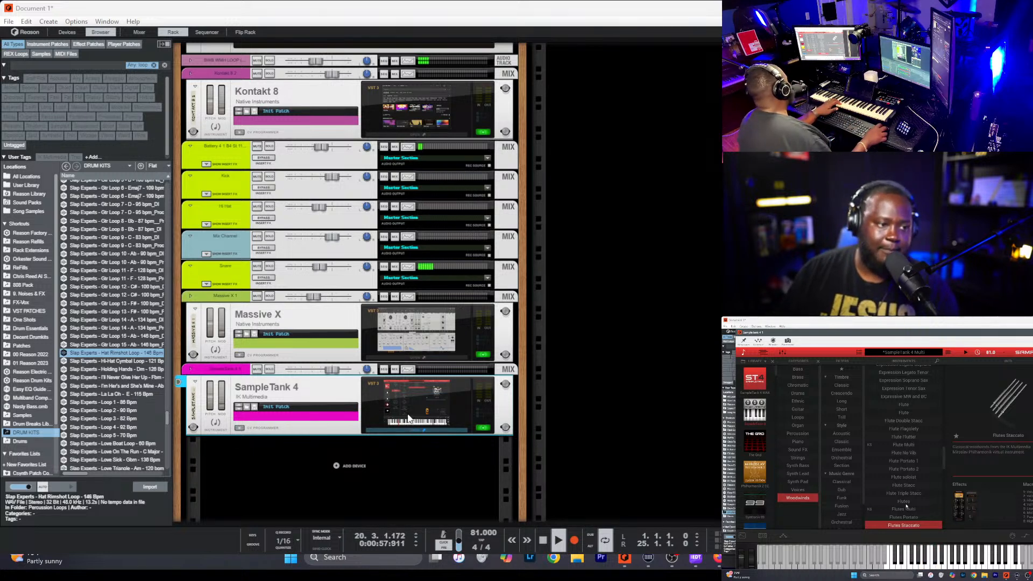
{"action": "left_click", "coordinate": [906, 503]}
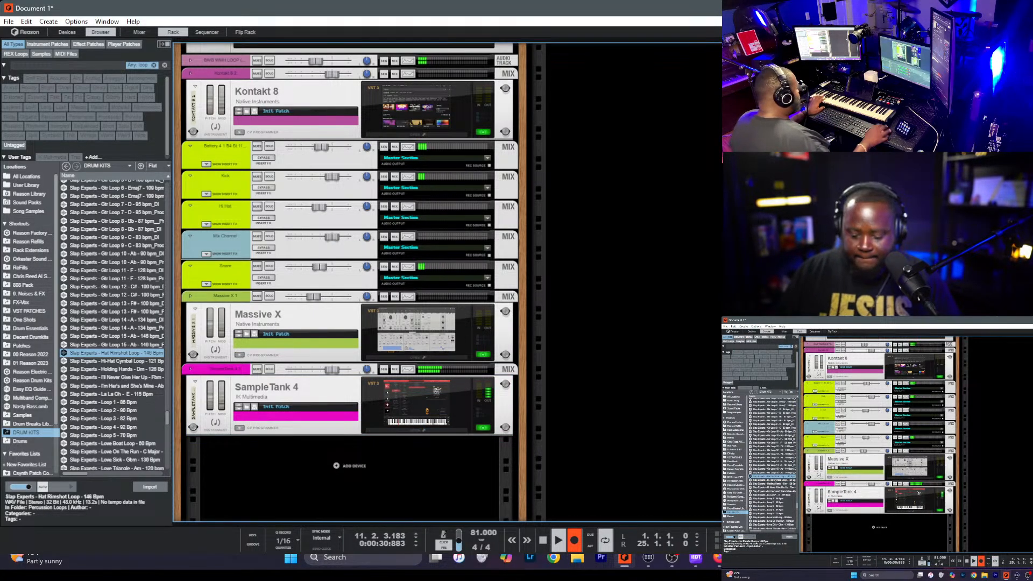
{"action": "key", "text": "F7"}
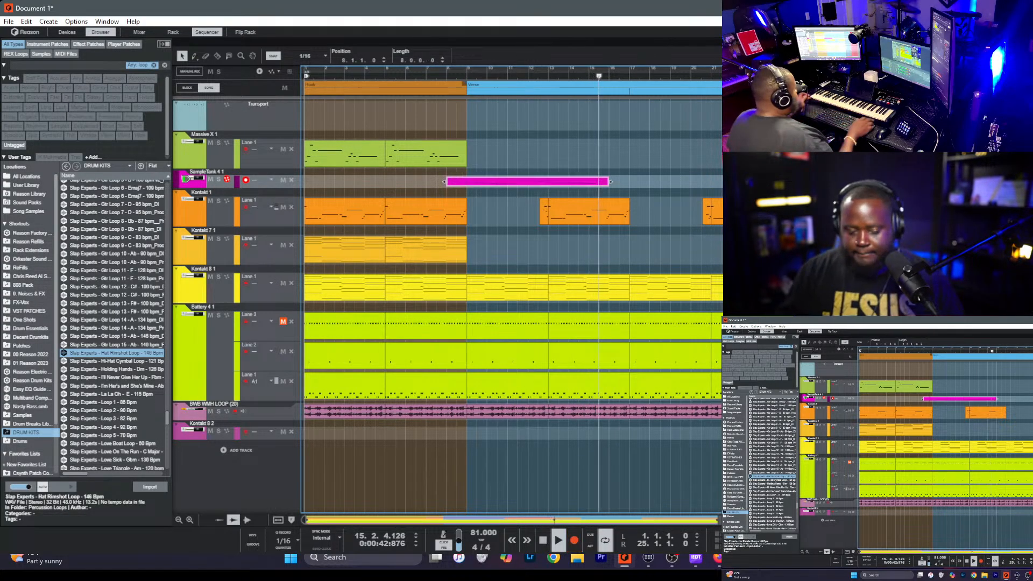
- Record another take on the SampleTank 4 1 track, extending its clip to 17 bars from bar 8
{"action": "key", "text": "F5"}
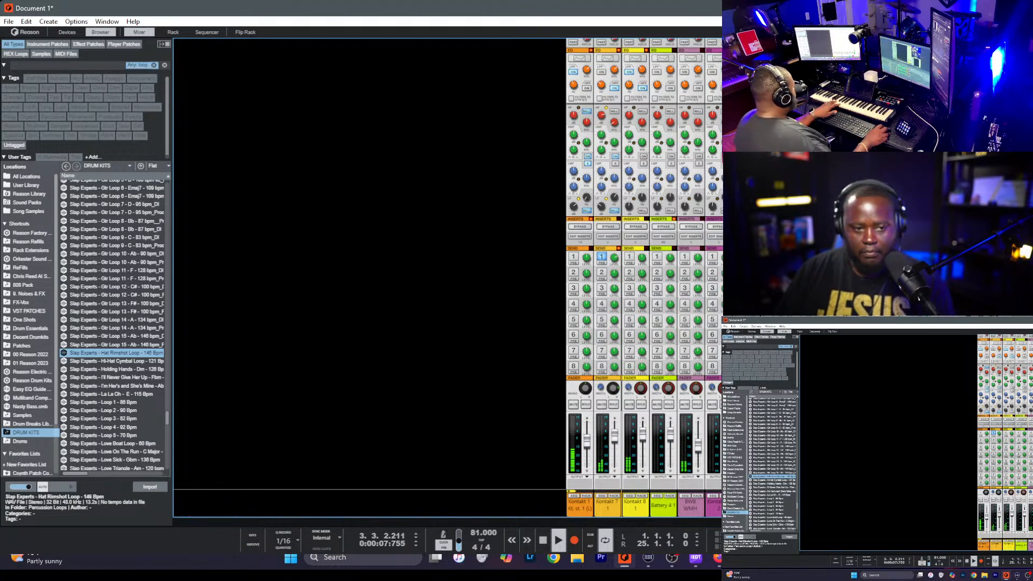
{"action": "key", "text": "ctrl+Return"}
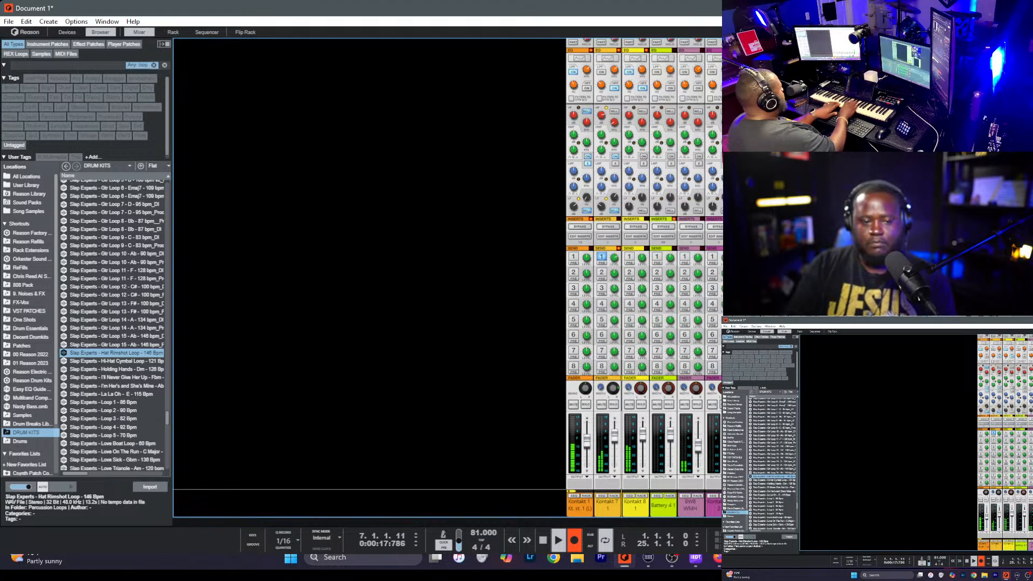
{"action": "key", "text": "F7"}
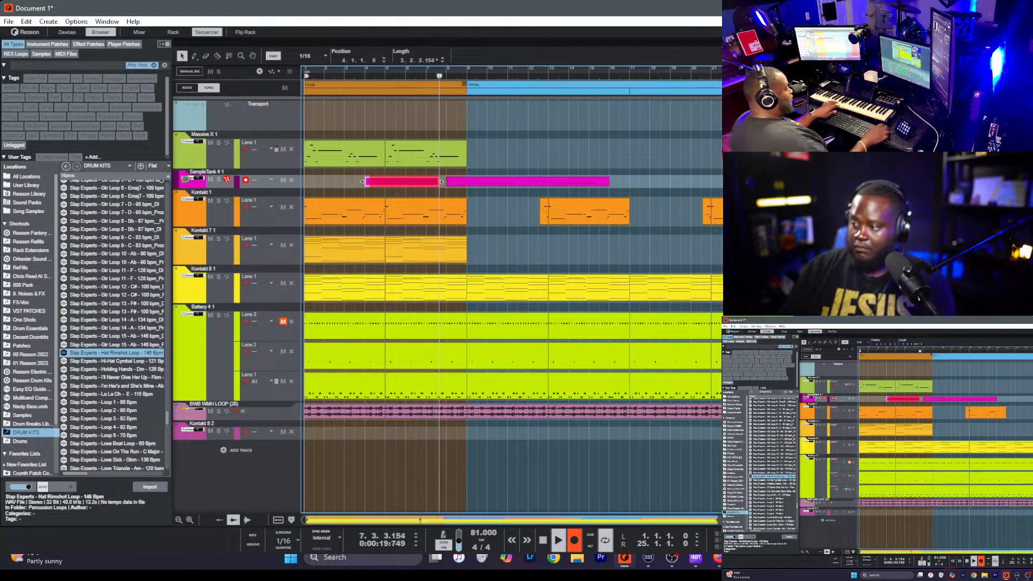
{"action": "left_click", "coordinate": [418, 179]}
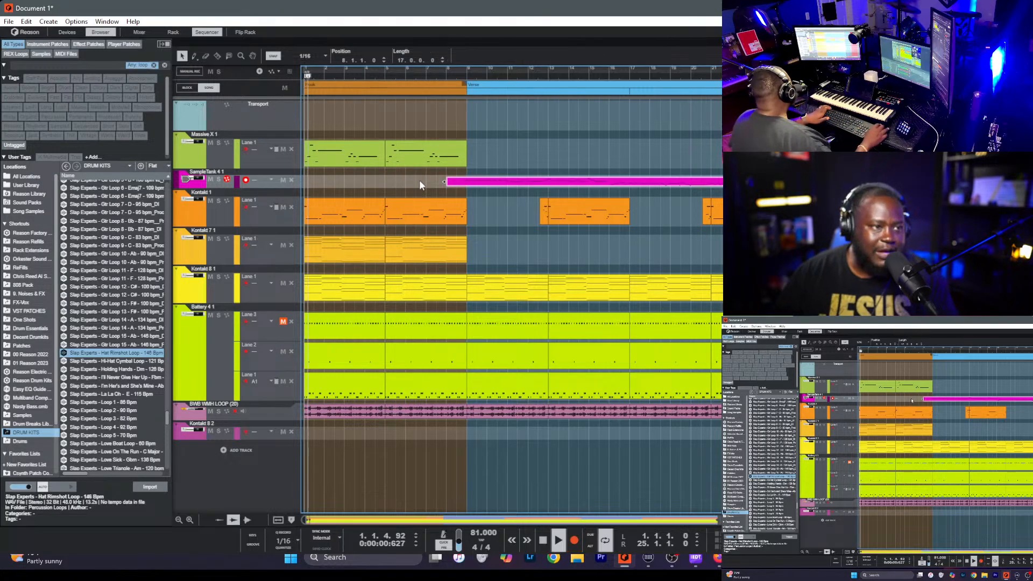
- Trim the start of the SampleTank 4 1 clip to bar 21, set snapping to Bar, and copy the four-bar clip to bar 5
{"action": "left_click_drag", "start_coordinate": [442, 182], "coordinate": [709, 181]}
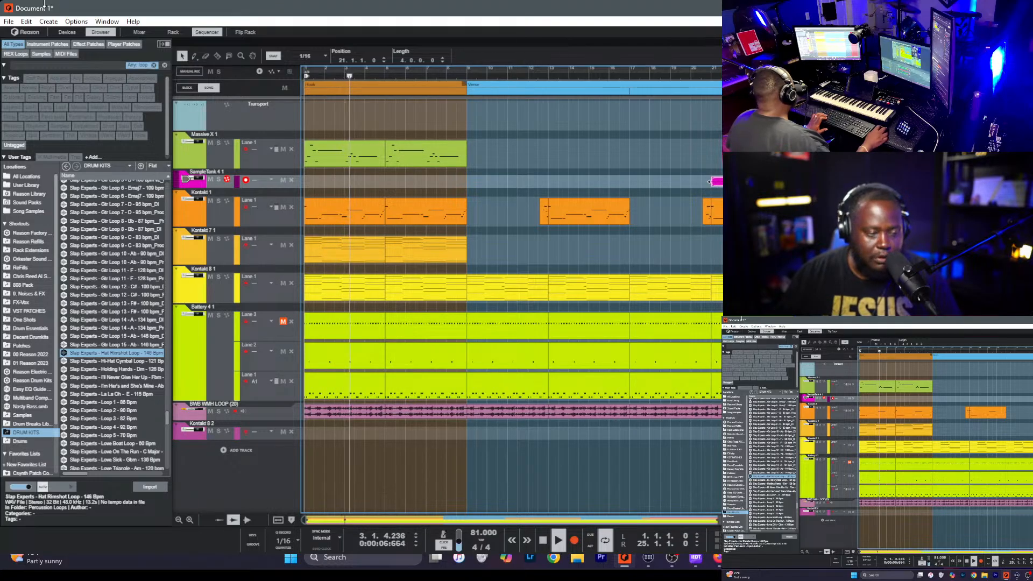
{"action": "left_click", "coordinate": [304, 56]}
{"action": "left_click", "coordinate": [316, 81]}
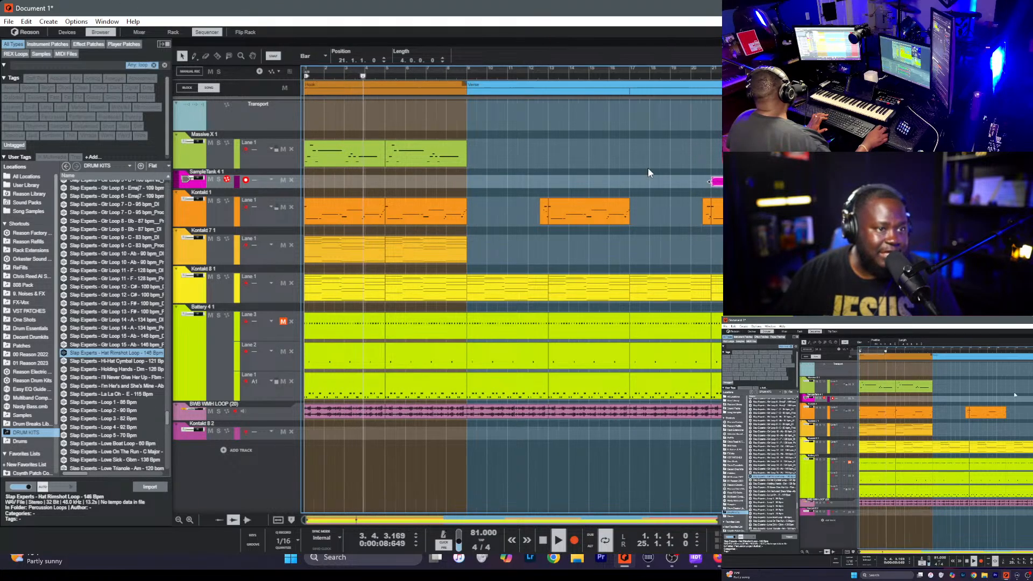
{"action": "left_click_drag", "start_coordinate": [715, 182], "coordinate": [428, 183]}
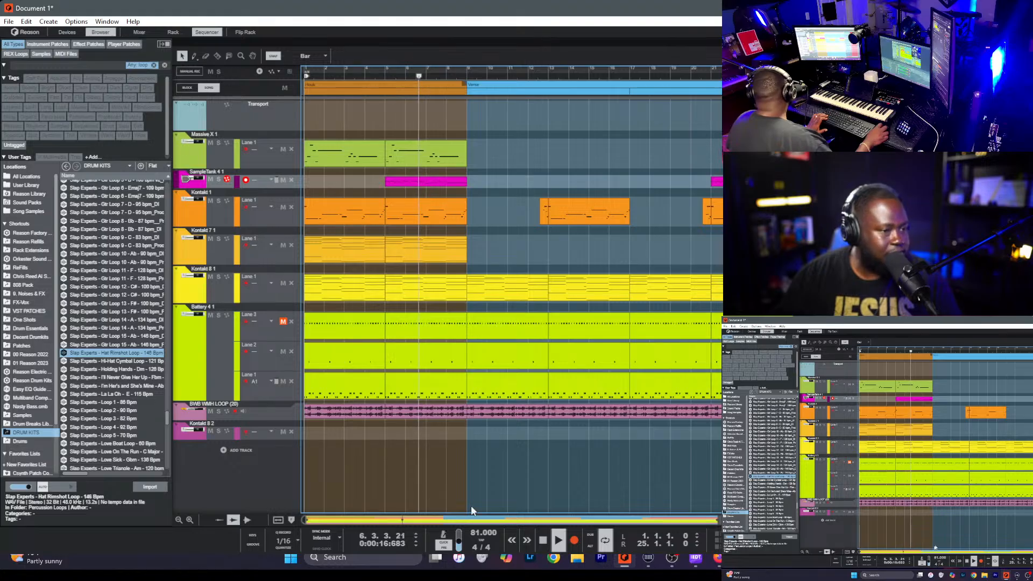
- Delete the empty Kontakt 8 2 track and duplicate the SampleTank 4 1 track
{"action": "left_click", "coordinate": [240, 433]}
{"action": "key", "text": "Delete"}
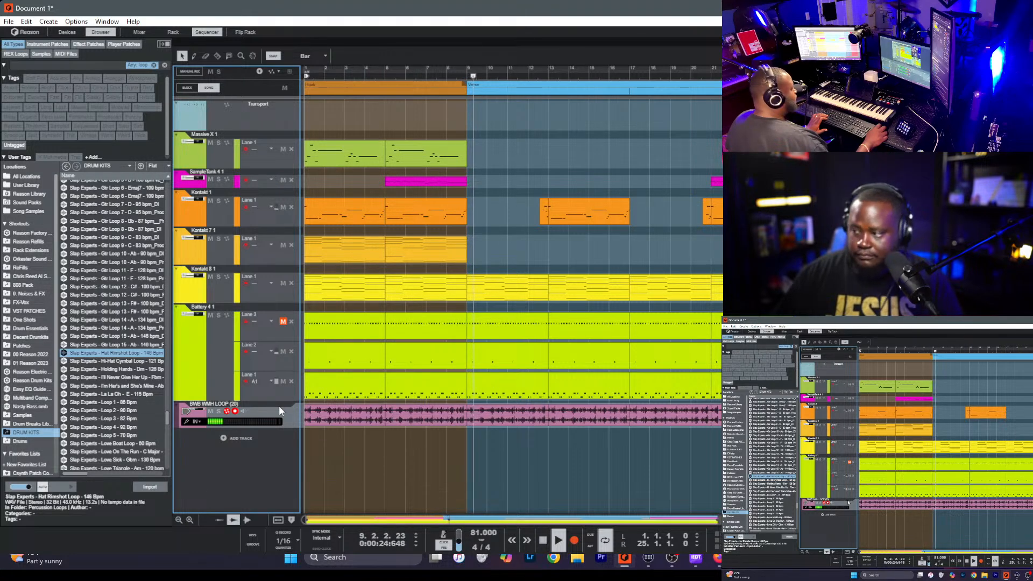
{"action": "left_click", "coordinate": [242, 178]}
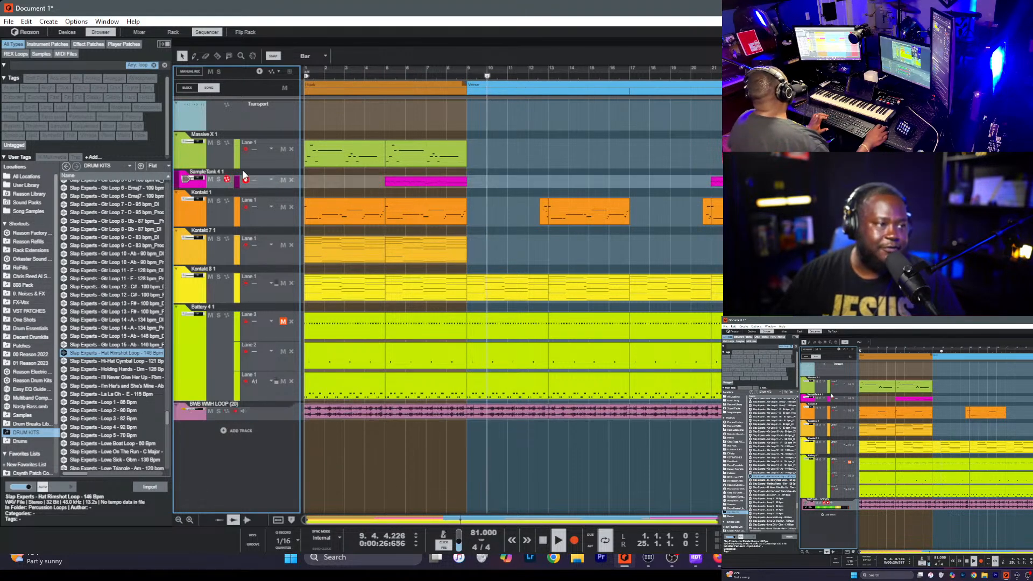
{"action": "left_click", "coordinate": [240, 176]}
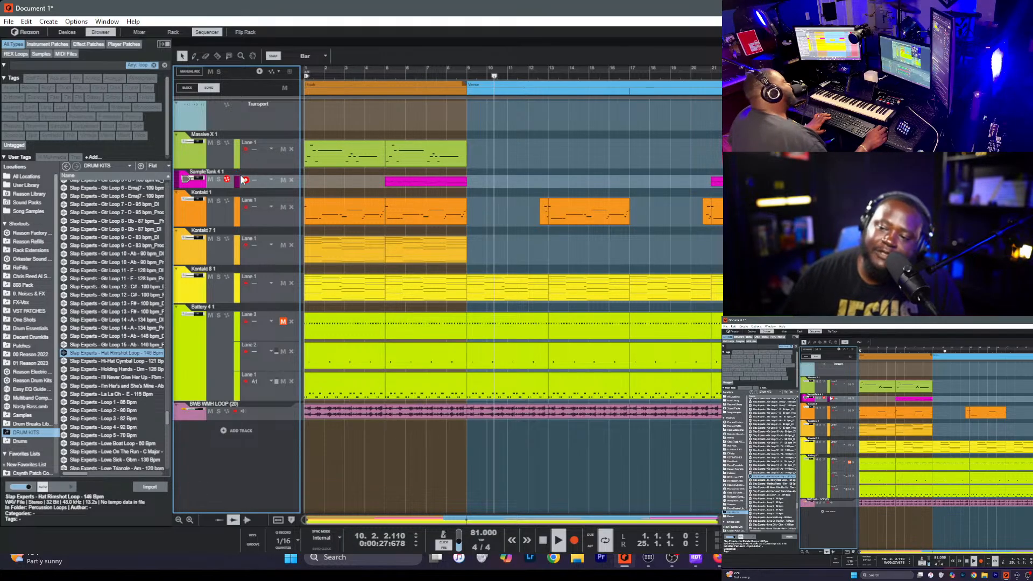
{"action": "key", "text": "ctrl+d"}
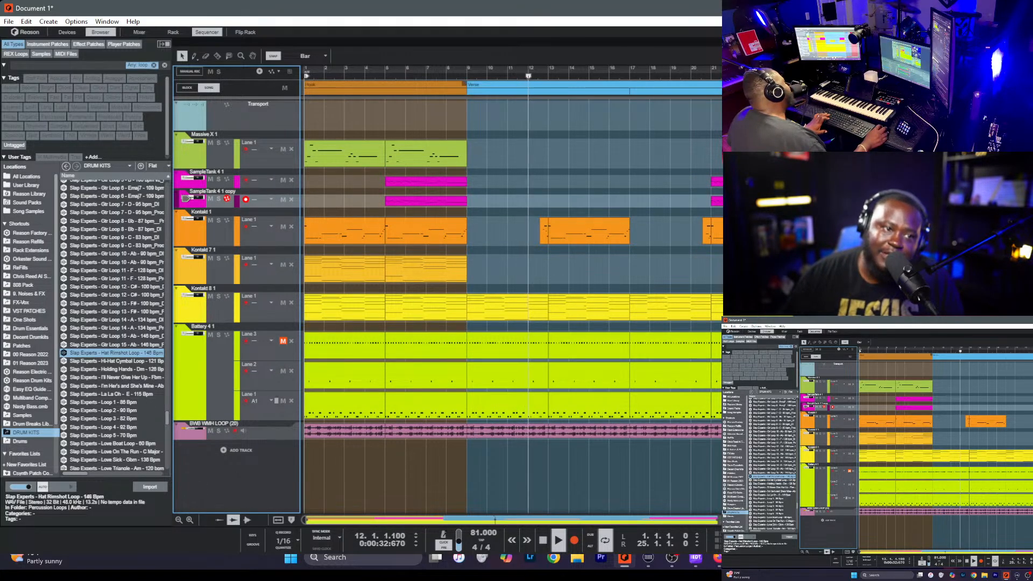
- Open the duplicated SampleTank 4 in the rack and load the Tenor Sax Articulations instrument from Woodwinds
{"action": "key", "text": "F6"}
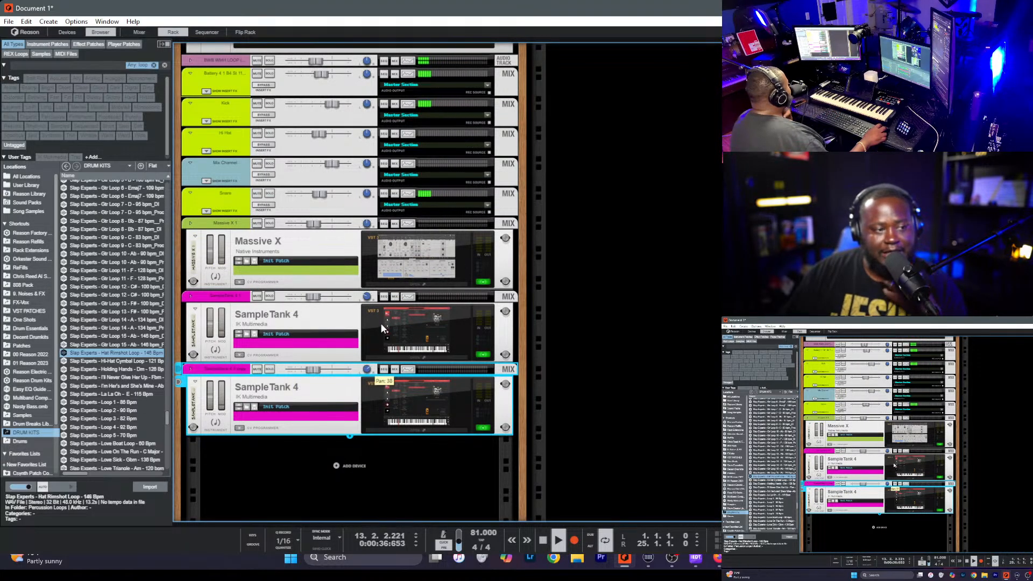
{"action": "left_click", "coordinate": [406, 408]}
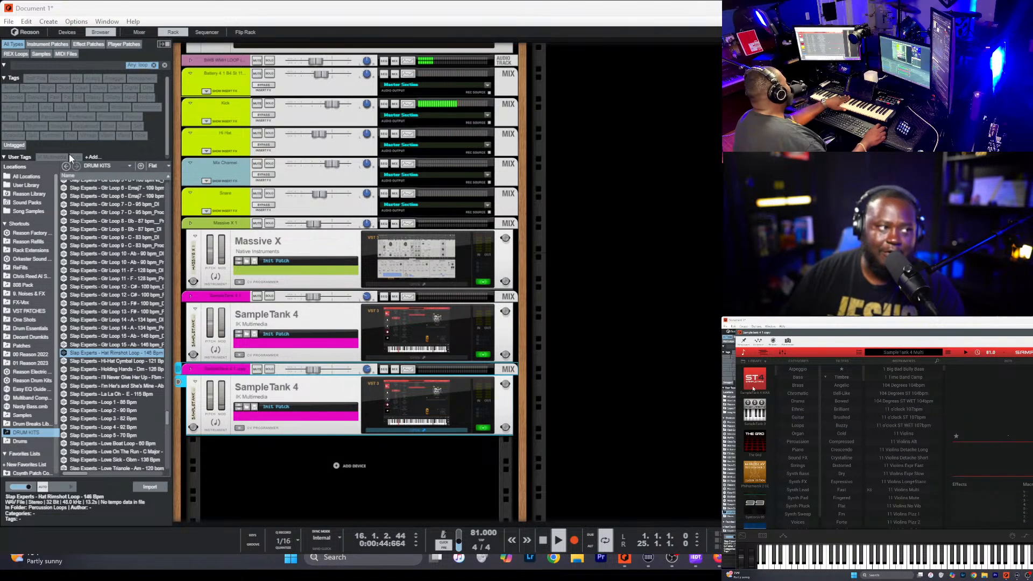
{"action": "scroll", "coordinate": [802, 484], "scroll_direction": "down", "scroll_amount": 2}
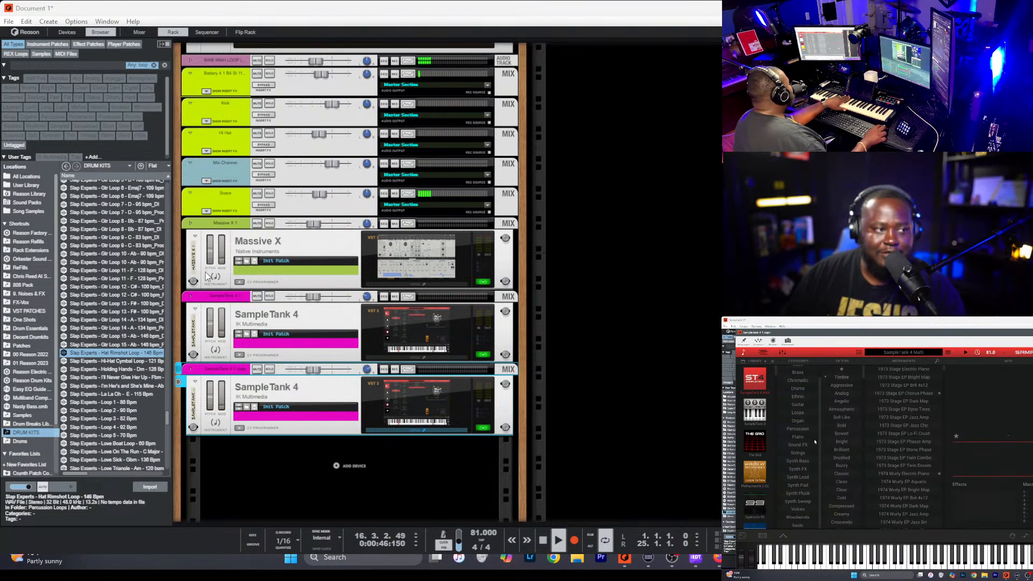
{"action": "left_click", "coordinate": [800, 517]}
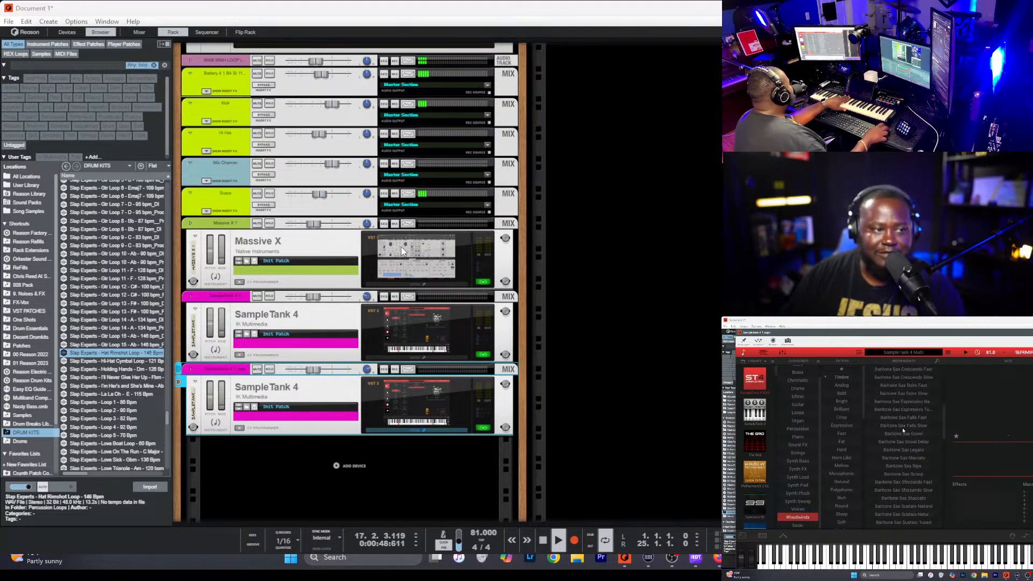
{"action": "scroll", "coordinate": [903, 429], "scroll_direction": "down", "scroll_amount": 5}
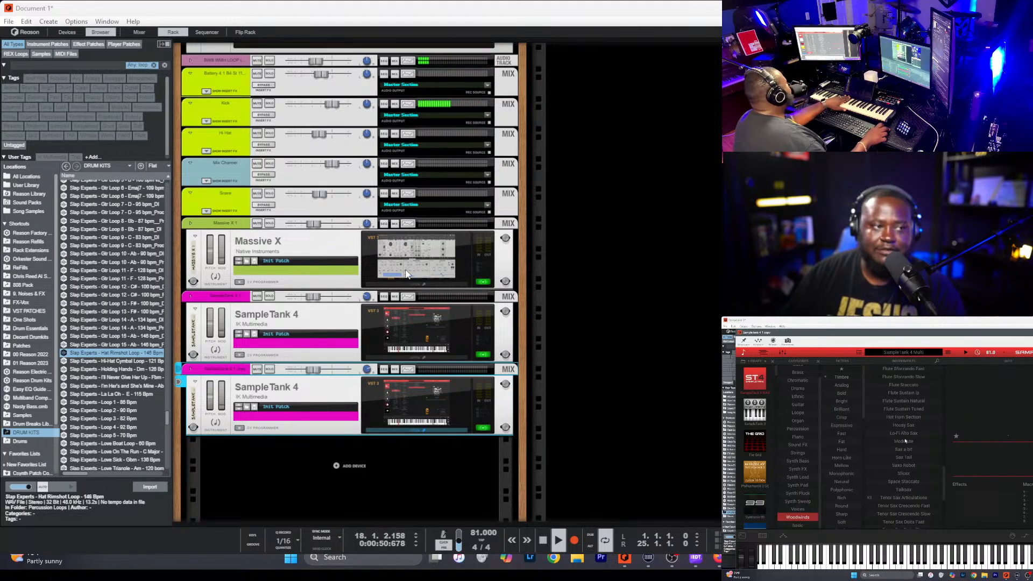
{"action": "left_click", "coordinate": [907, 450]}
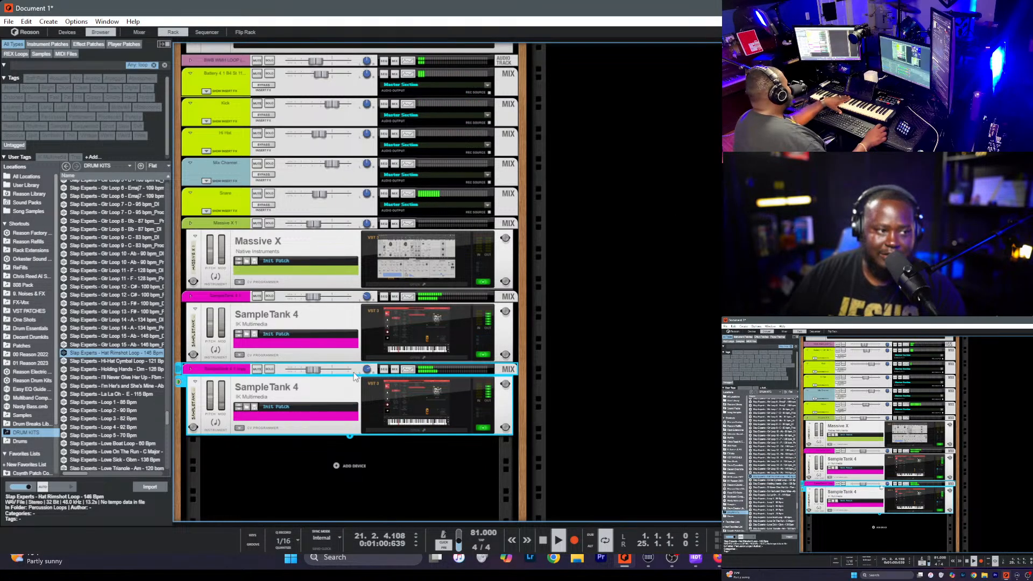
{"action": "left_click", "coordinate": [405, 396]}
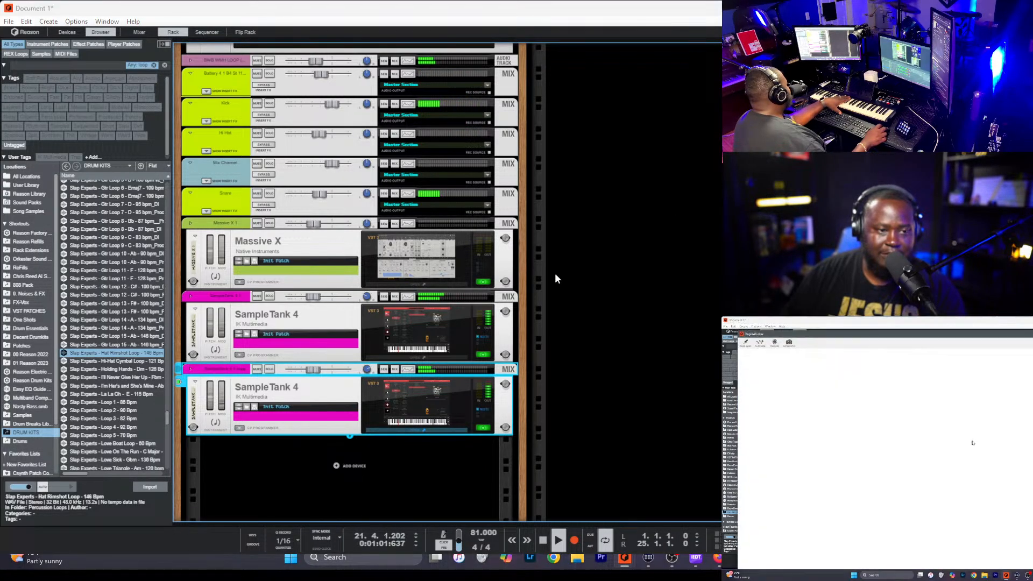
{"action": "double_click", "coordinate": [903, 478]}
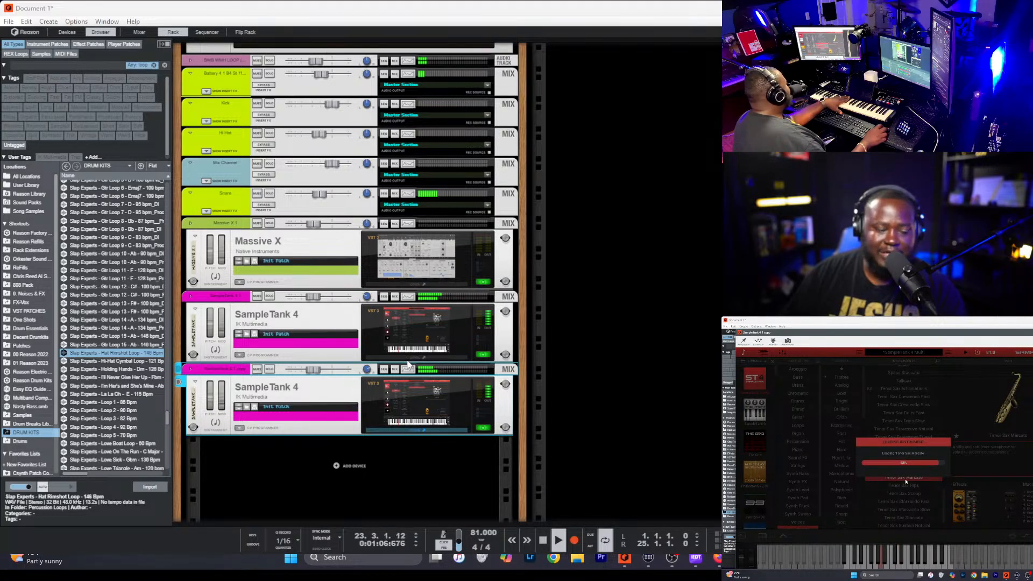
{"action": "double_click", "coordinate": [917, 421]}
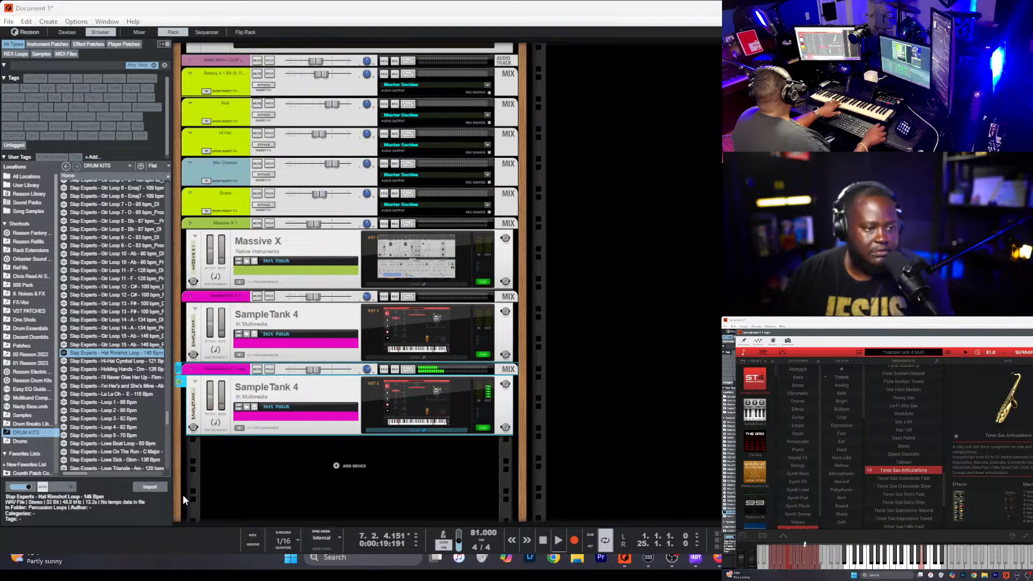
- Move the duplicated track's clip from bar 5 to bar 1 and set the velocity of all its notes to 127
{"action": "key", "text": "F7"}
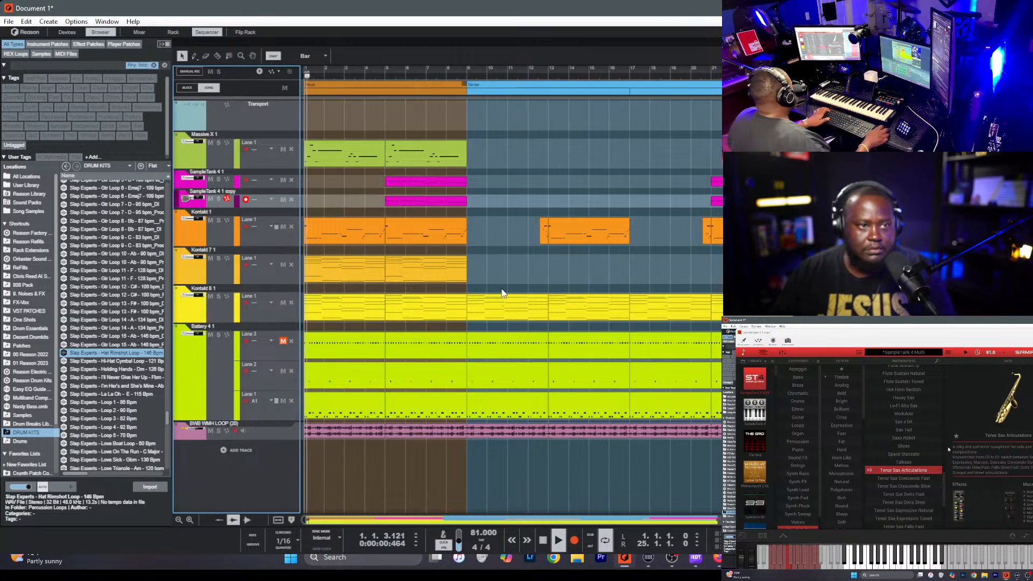
{"action": "left_click_drag", "start_coordinate": [430, 200], "coordinate": [350, 200]}
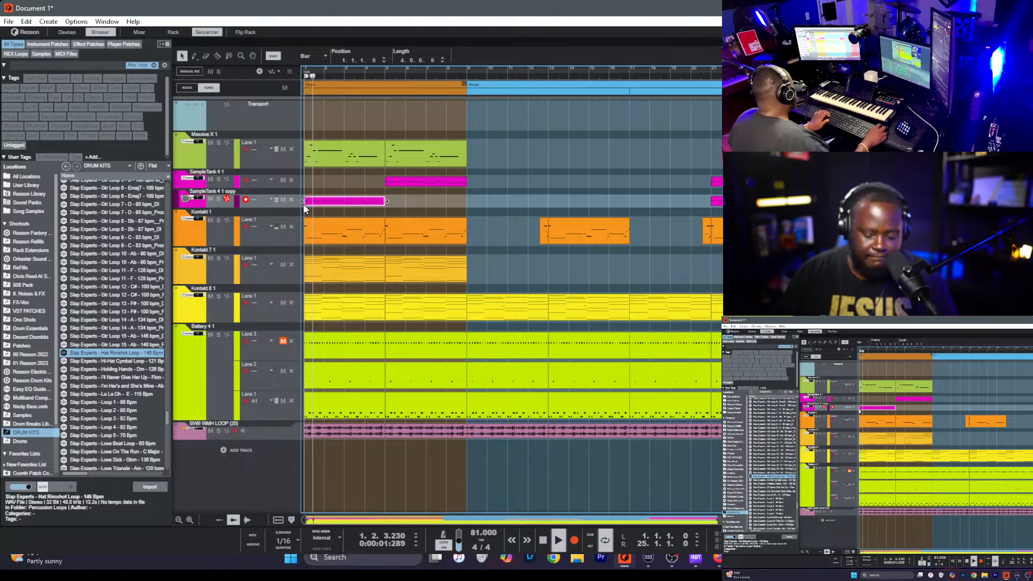
{"action": "double_click", "coordinate": [331, 202]}
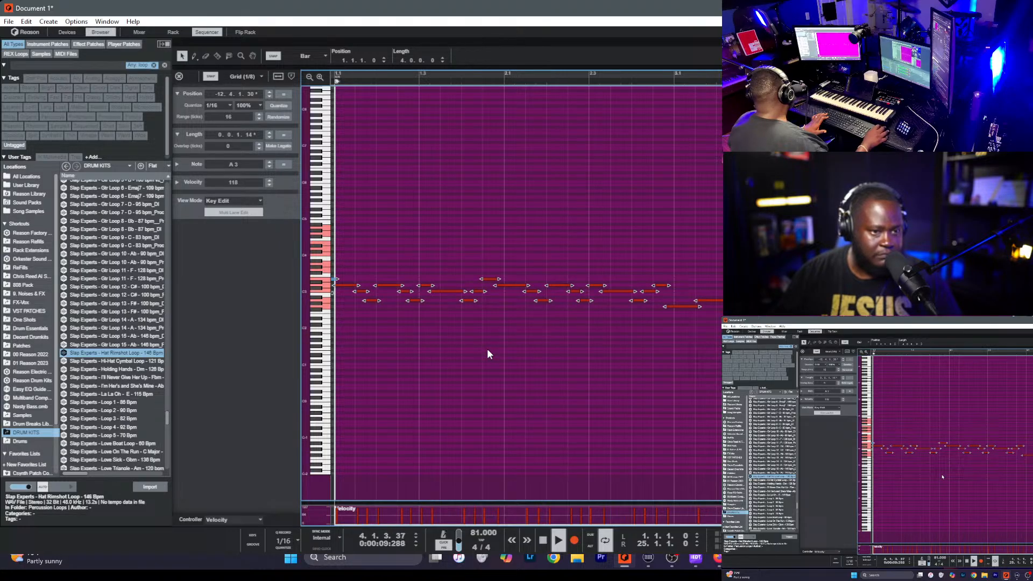
{"action": "key", "text": "space"}
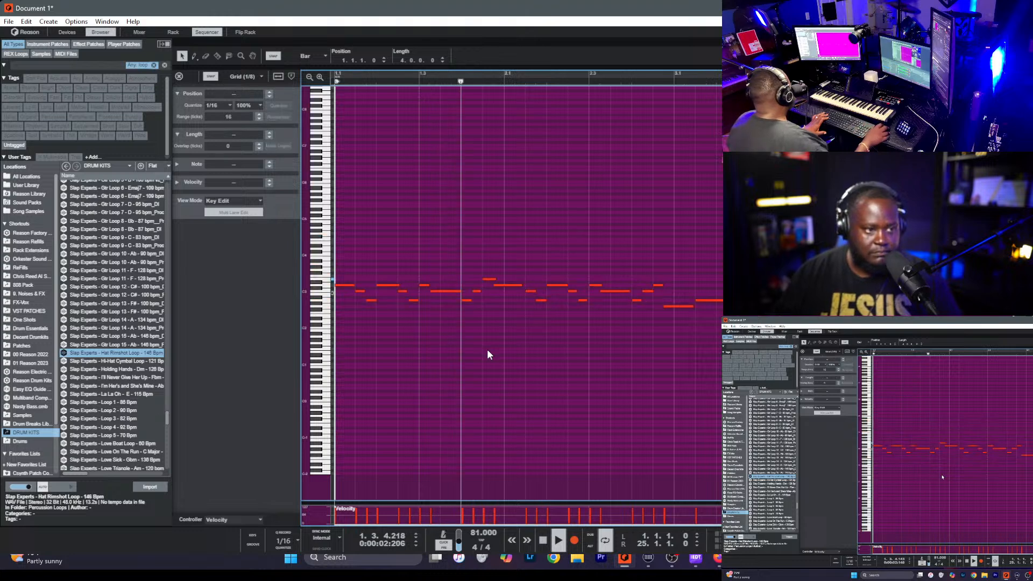
{"action": "left_click_drag", "start_coordinate": [233, 183], "coordinate": [236, 154]}
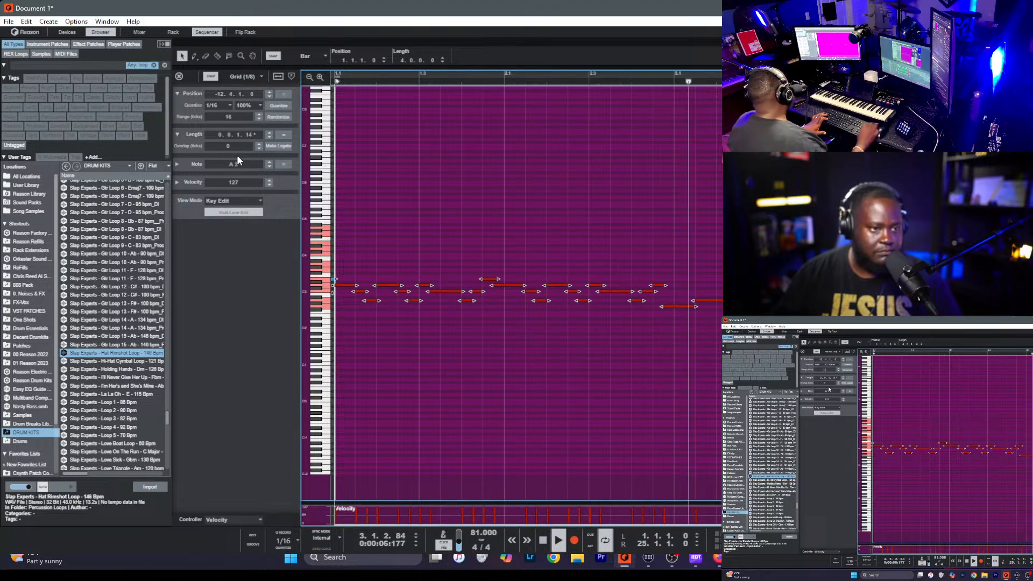
- Check the duplicated SampleTank 4's channel level in the rack and review its clip's notes during playback from the start
{"action": "key", "text": "F6"}
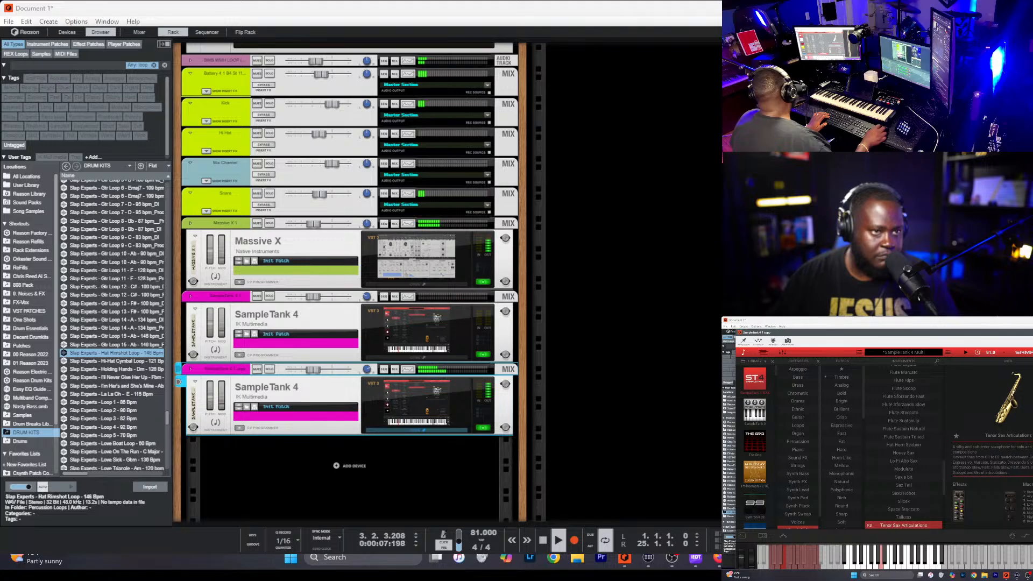
{"action": "mouse_move", "coordinate": [316, 375]}
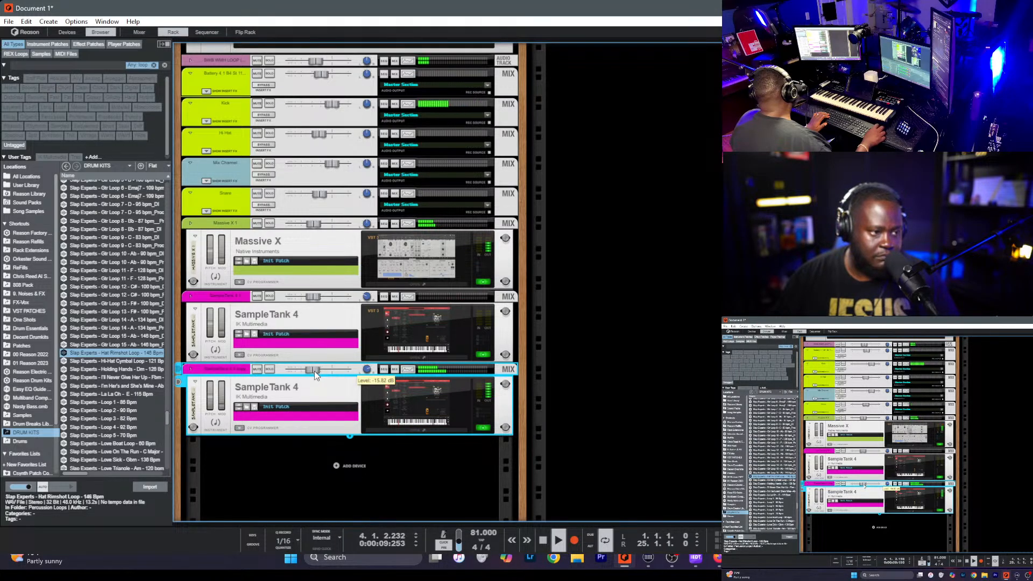
{"action": "key", "text": "F7"}
{"action": "left_click", "coordinate": [332, 292]}
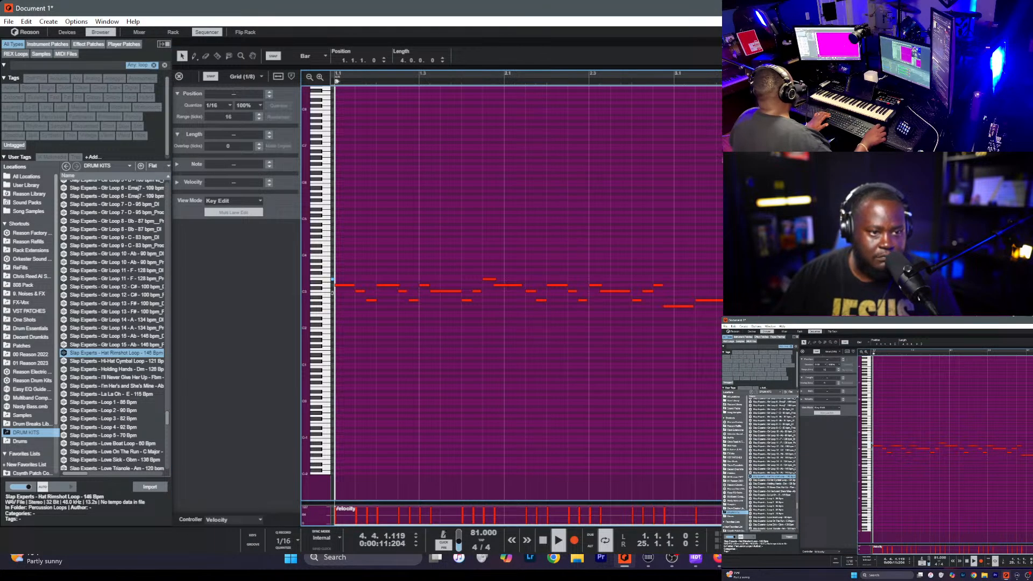
{"action": "key", "text": "space"}
{"action": "key", "text": "space"}
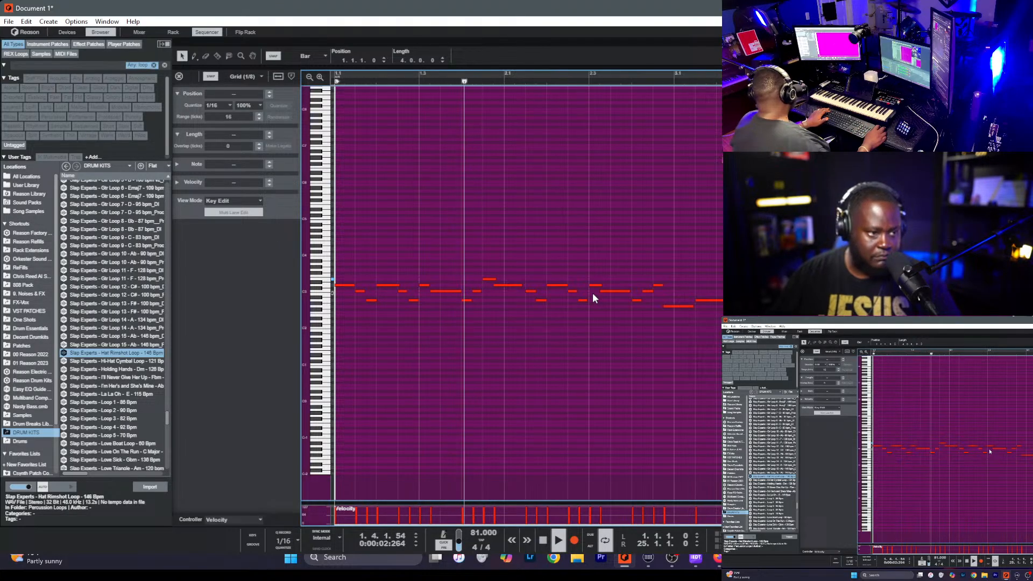
{"action": "key", "text": "shift+Tab"}
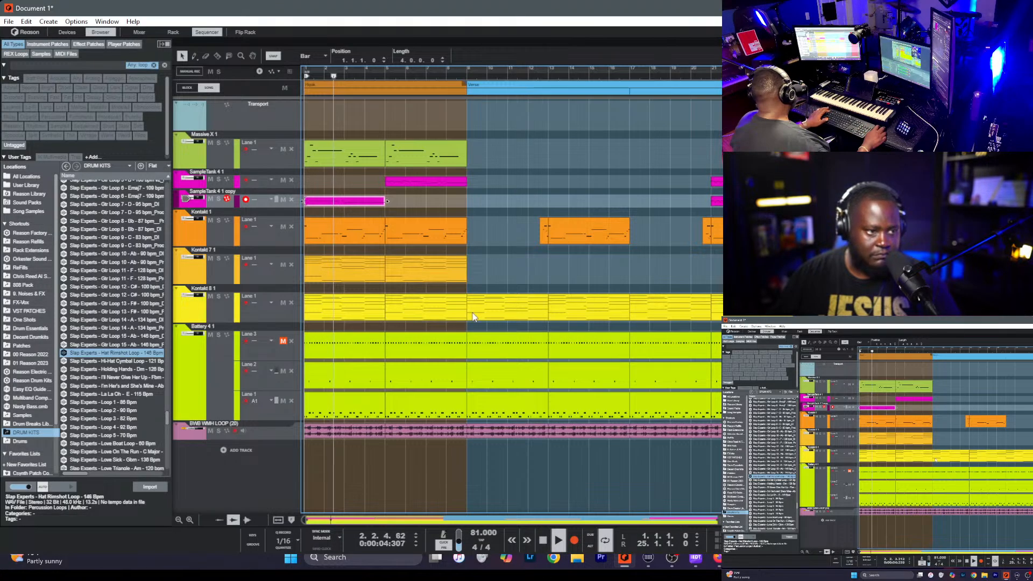
{"action": "double_click", "coordinate": [369, 202]}
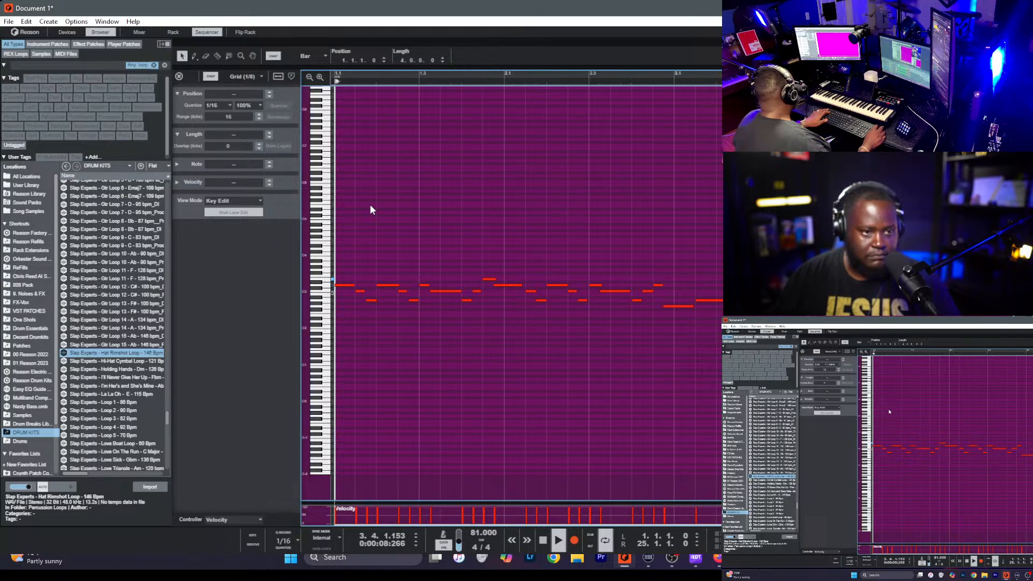
- Return to the arrangement and copy the SampleTank 4 1 copy track's four-bar clip from bar 1 to bar 5
{"action": "key", "text": "shift+Tab"}
{"action": "left_click_drag", "start_coordinate": [356, 201], "coordinate": [432, 199]}
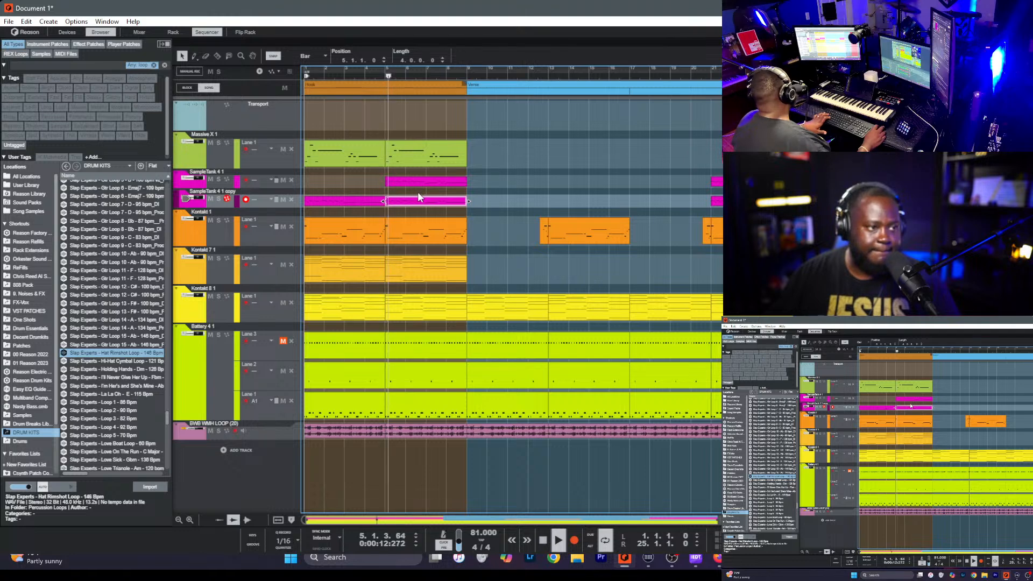
{"action": "left_click", "coordinate": [505, 197]}
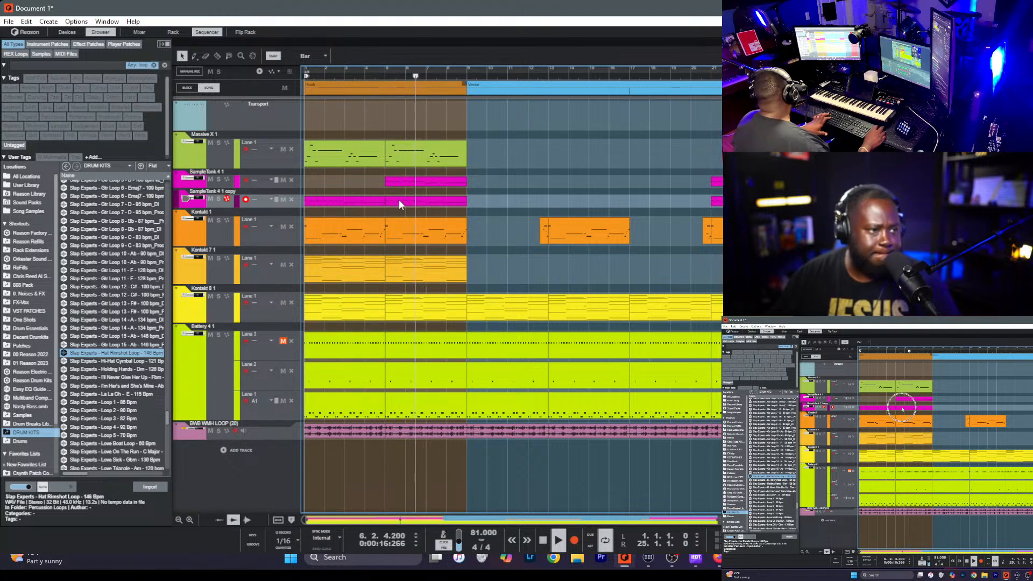
- Add a new note lane to the SampleTank 4 1 copy track and place a one-bar clip on it at bar 4
{"action": "left_click", "coordinate": [243, 199]}
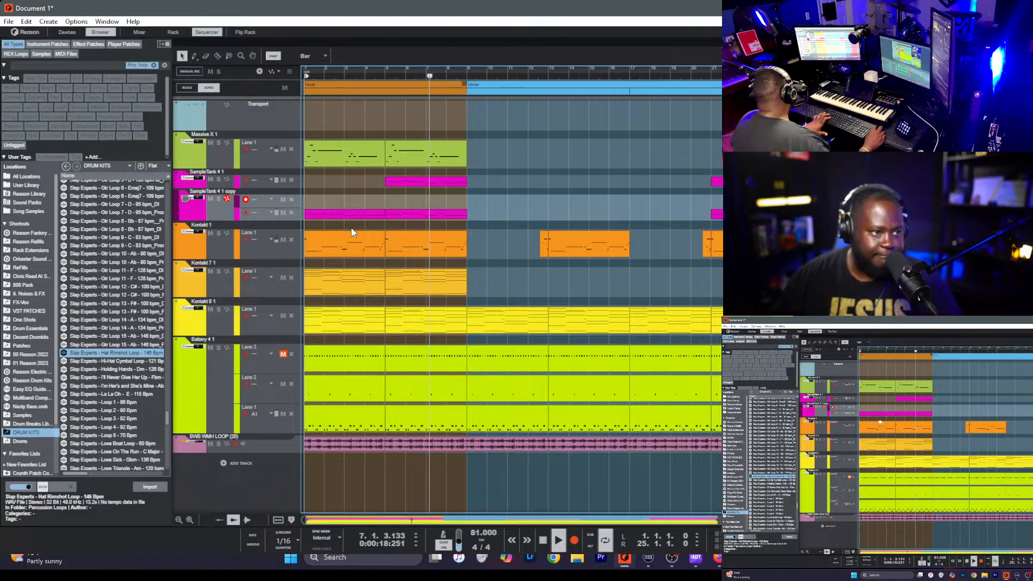
{"action": "mouse_move", "coordinate": [402, 215]}
{"action": "left_mouse_down", "text": "ctrl"}
{"action": "mouse_move", "coordinate": [389, 201]}
{"action": "mouse_move", "coordinate": [425, 203]}
{"action": "mouse_move", "coordinate": [386, 207]}
{"action": "left_mouse_up", "text": "ctrl"}
{"action": "left_click", "coordinate": [486, 207]}
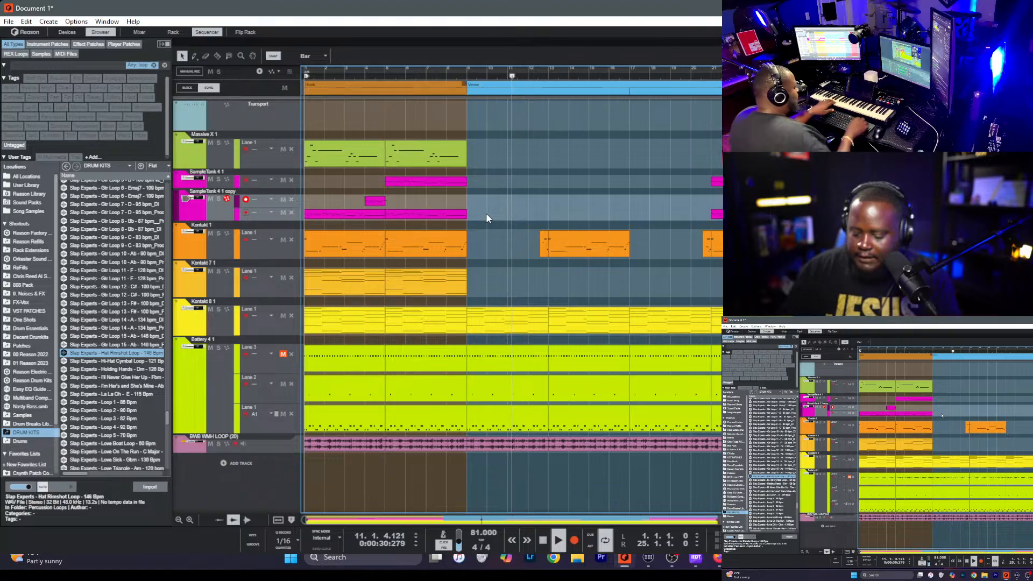
- Try to record a part on the SampleTank 4 1 copy track from bar 11 and undo the take
{"action": "key", "text": "ctrl+Return"}
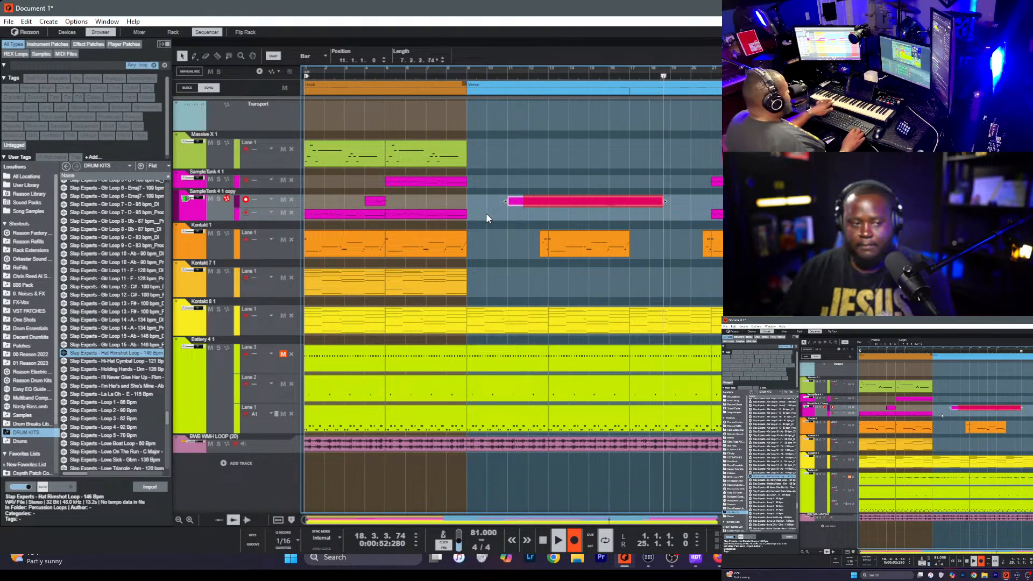
{"action": "key", "text": "space"}
{"action": "key", "text": "ctrl+z"}
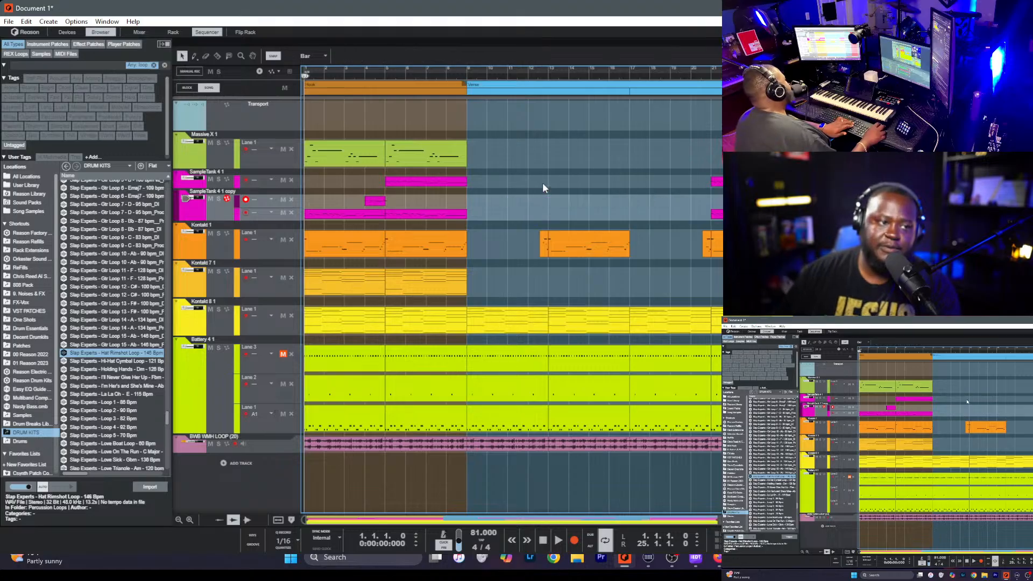
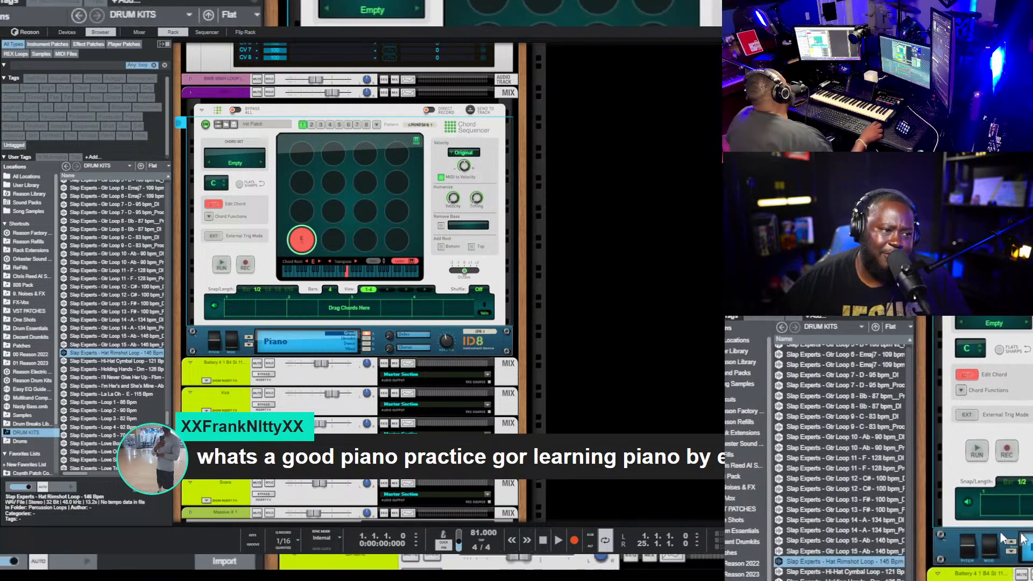
- Add a Pianoverse instrument below the two SampleTank 4 devices in the rack
{"action": "scroll", "coordinate": [349, 237], "scroll_direction": "down", "scroll_amount": 10}
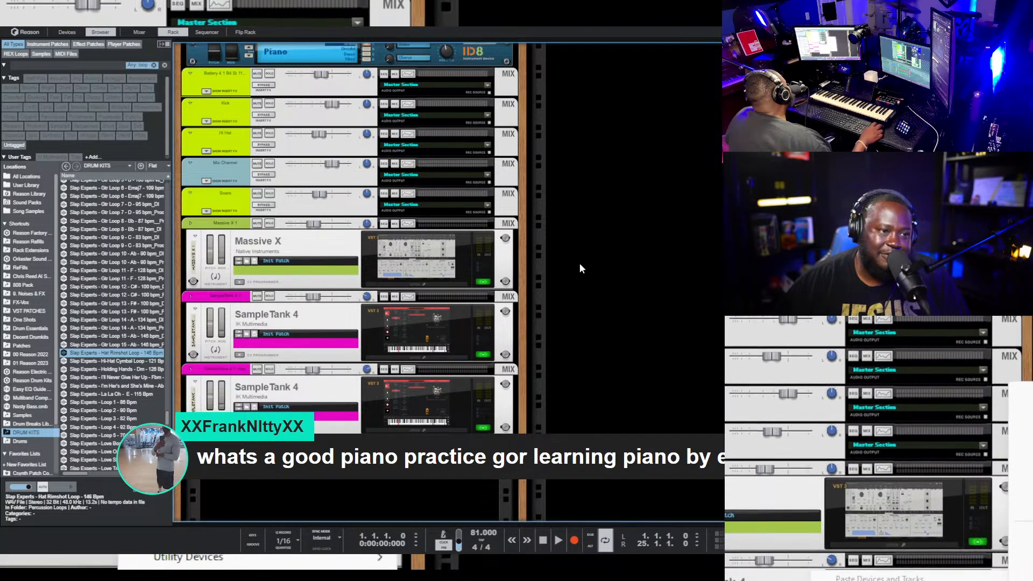
{"action": "right_click", "coordinate": [578, 268]}
{"action": "mouse_move", "coordinate": [708, 483]}
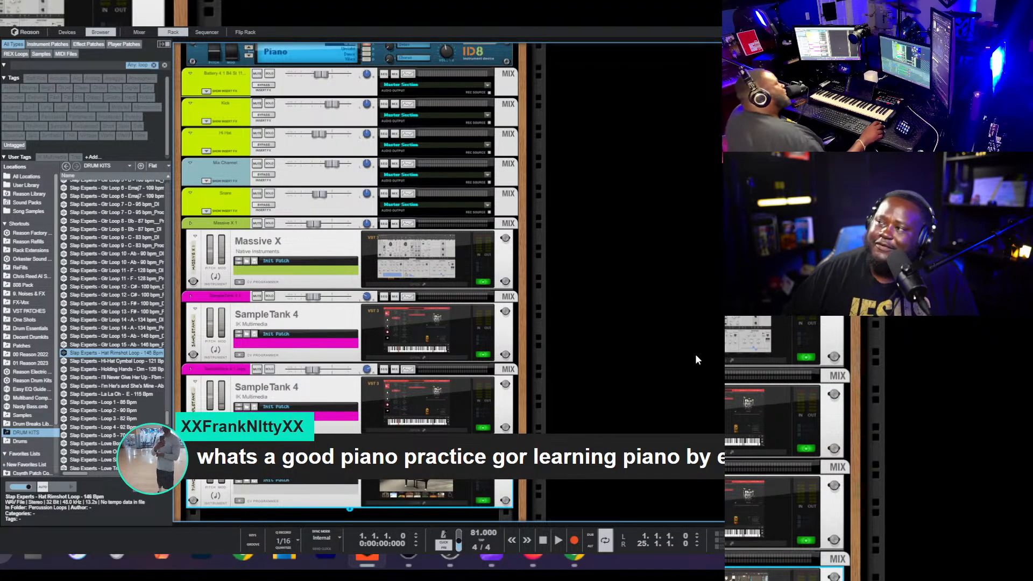
- Open the Pianoverse instrument and browse its piano models during playback, returning to the arrangement at the end
{"action": "key", "text": "space"}
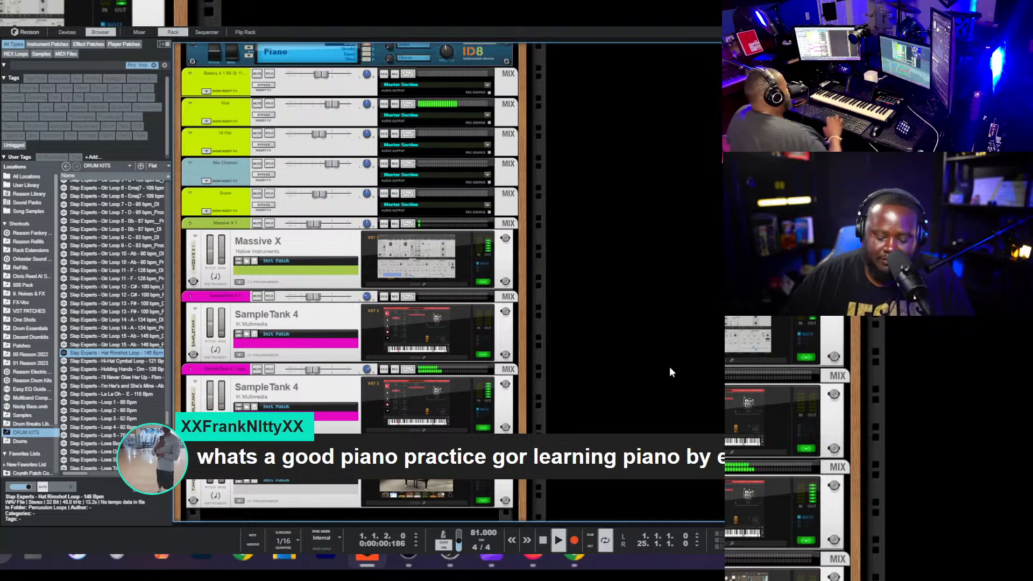
{"action": "scroll", "coordinate": [620, 381], "scroll_direction": "down", "scroll_amount": 3}
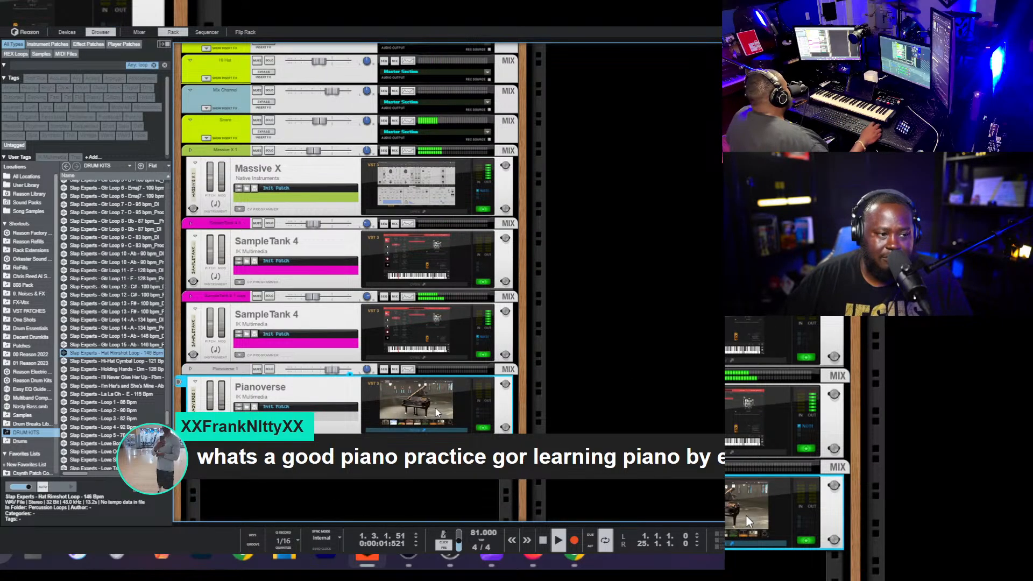
{"action": "left_click", "coordinate": [746, 515]}
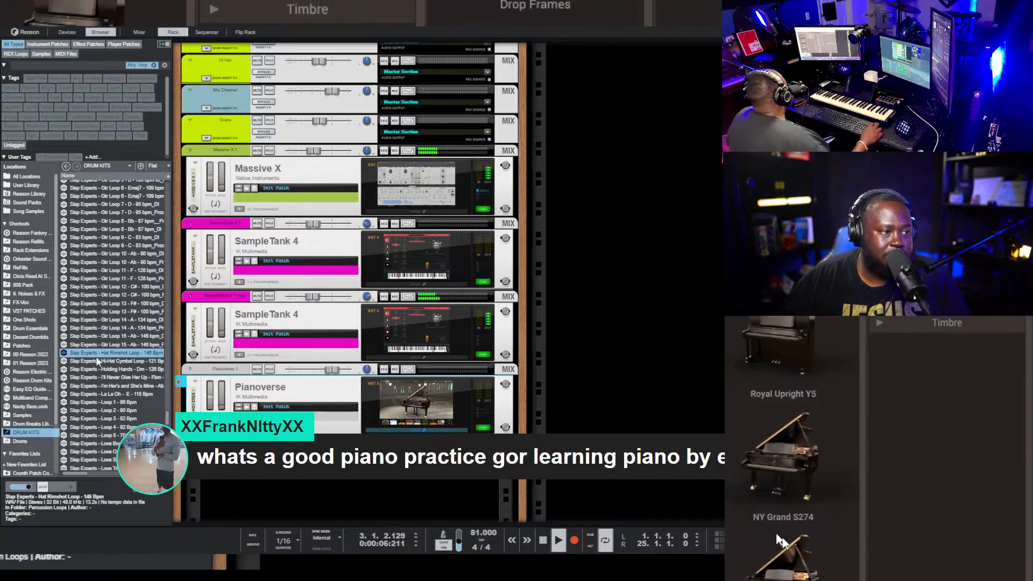
{"action": "left_click", "coordinate": [848, 498]}
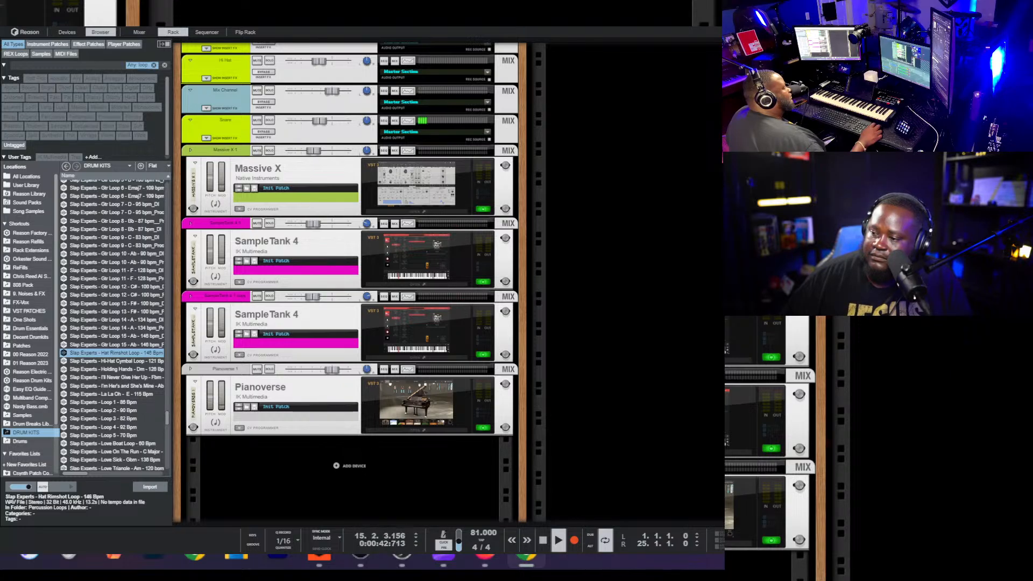
{"action": "left_click", "coordinate": [631, 279]}
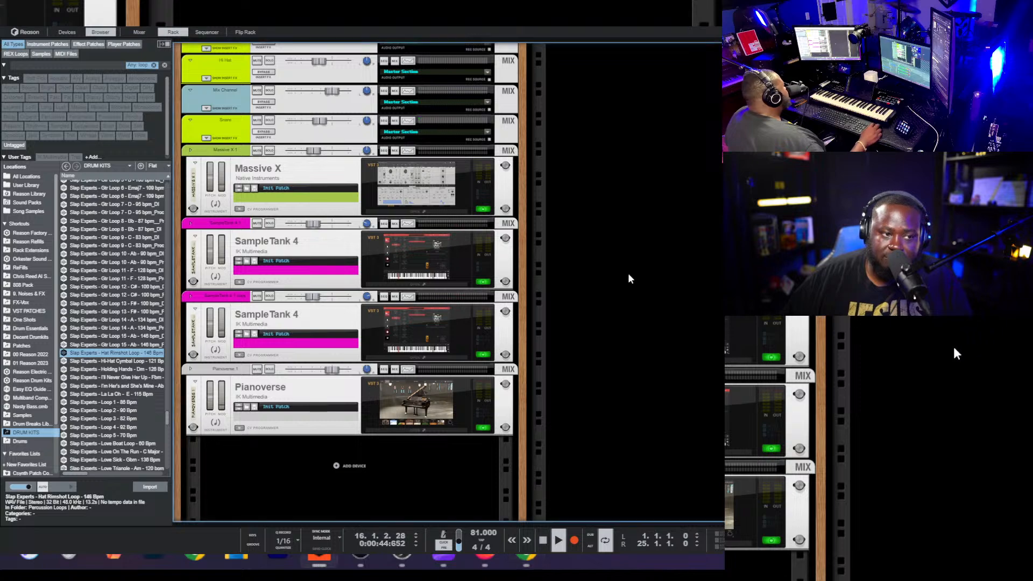
{"action": "key", "text": "F7"}
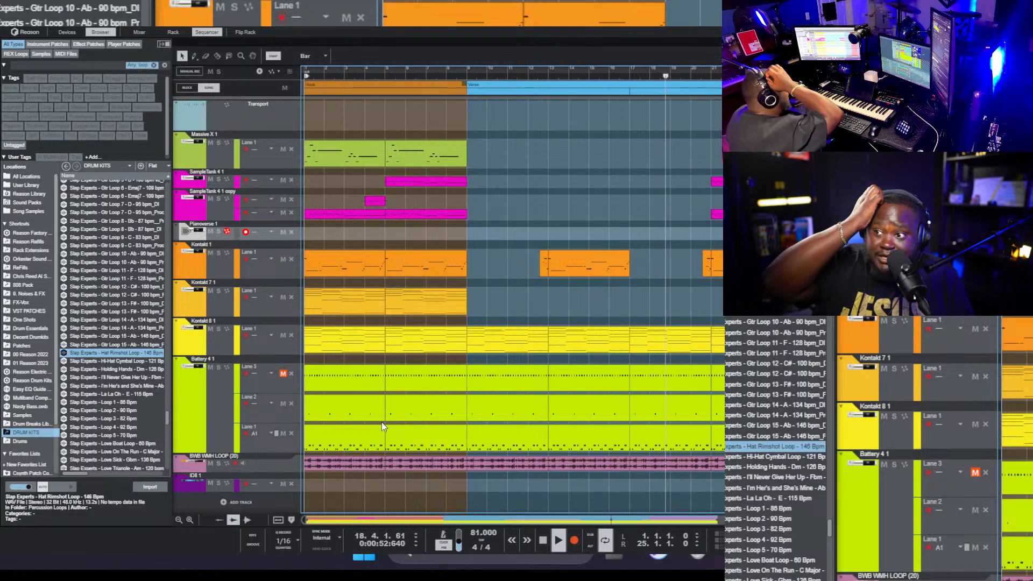
{"action": "key", "text": "space"}
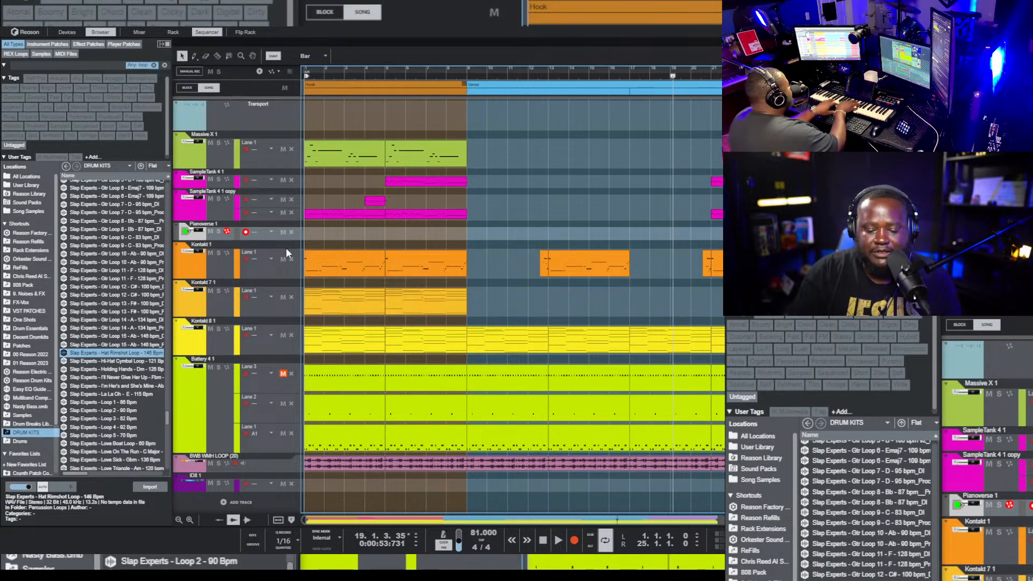
- Examine the ID8 electric piano, the Chord Sequencer and the other instruments in the rack, along with their arrangement tracks
{"action": "key", "text": "F5"}
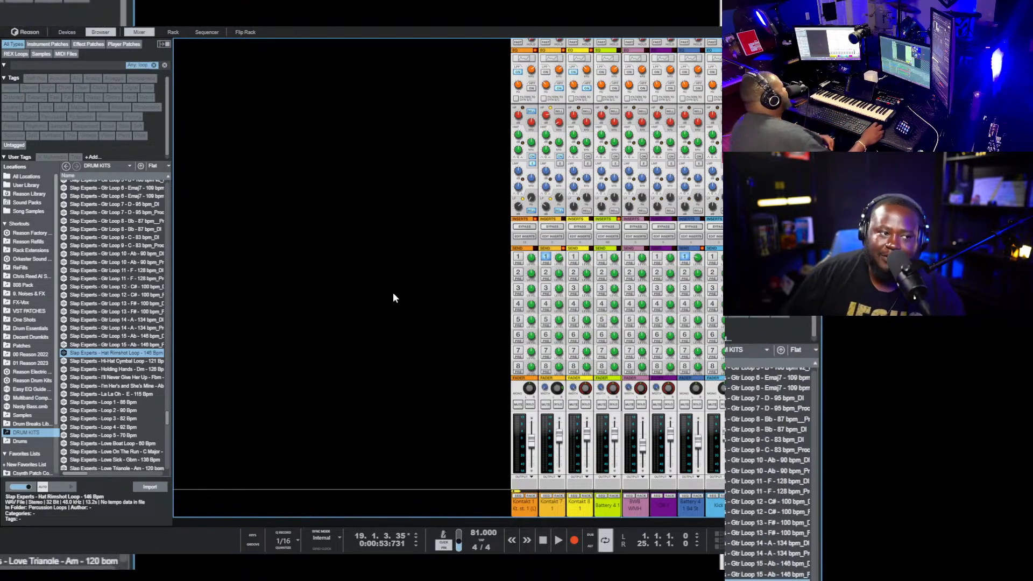
{"action": "key", "text": "F6"}
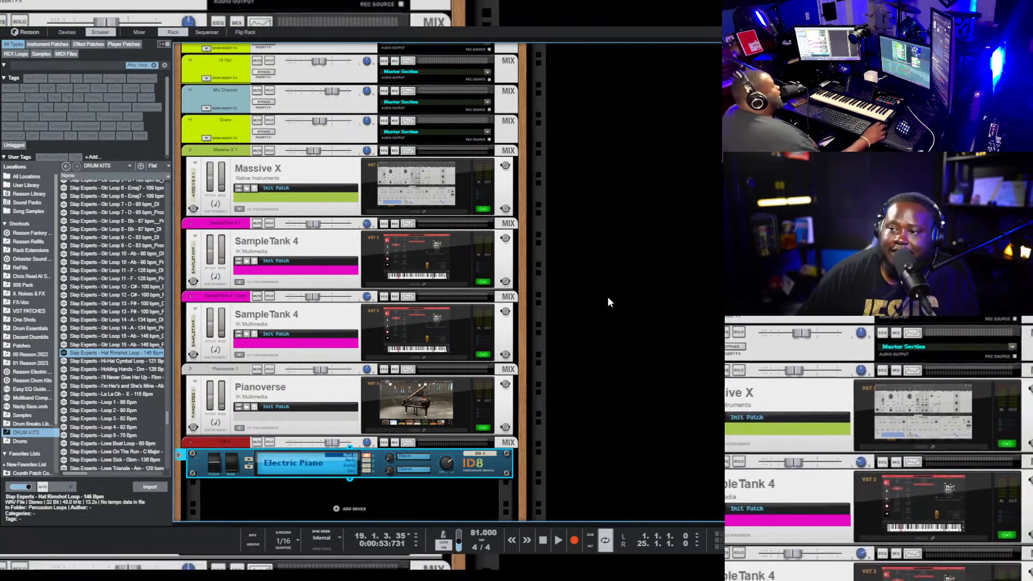
{"action": "scroll", "coordinate": [407, 202], "scroll_direction": "up", "scroll_amount": 5}
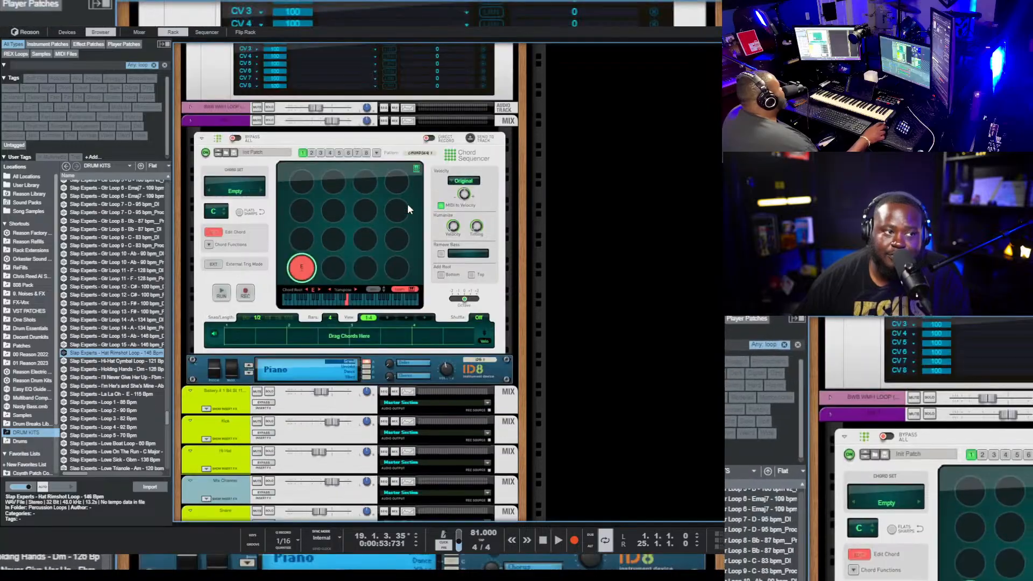
{"action": "scroll", "coordinate": [405, 205], "scroll_direction": "down", "scroll_amount": 5}
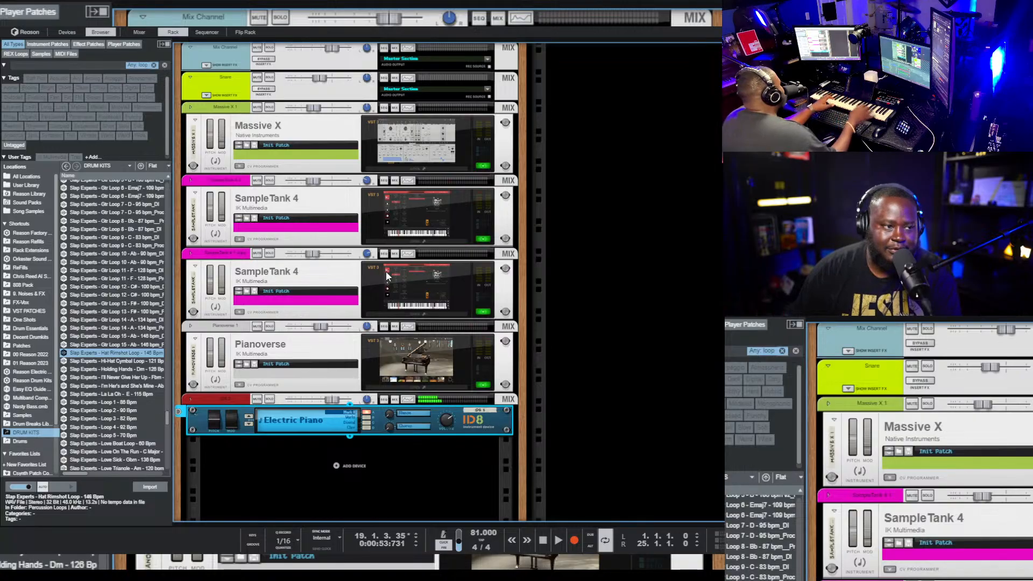
{"action": "scroll", "coordinate": [358, 250], "scroll_direction": "up", "scroll_amount": 1}
{"action": "scroll", "coordinate": [358, 250], "scroll_direction": "up", "scroll_amount": 6}
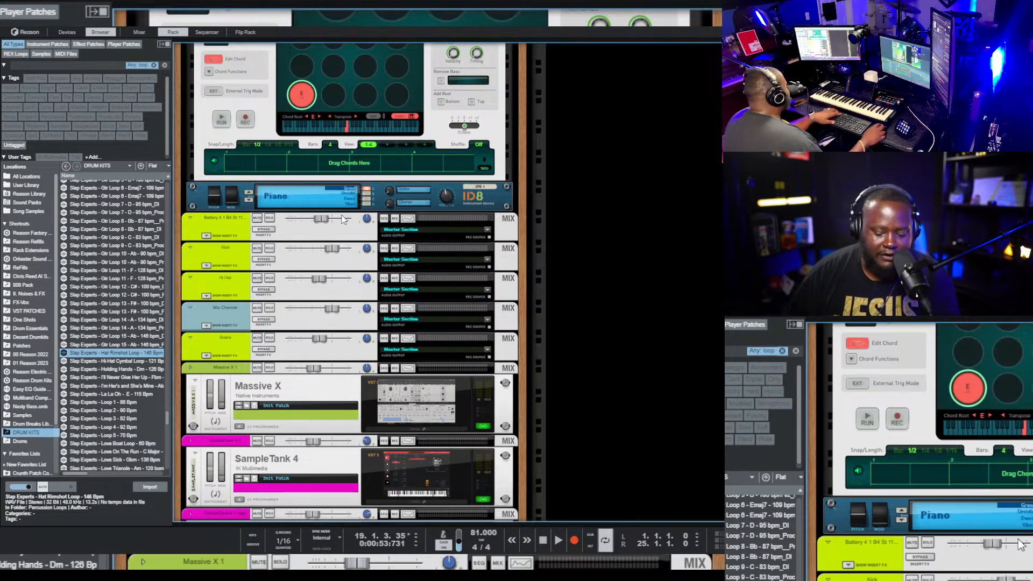
{"action": "key", "text": "F7"}
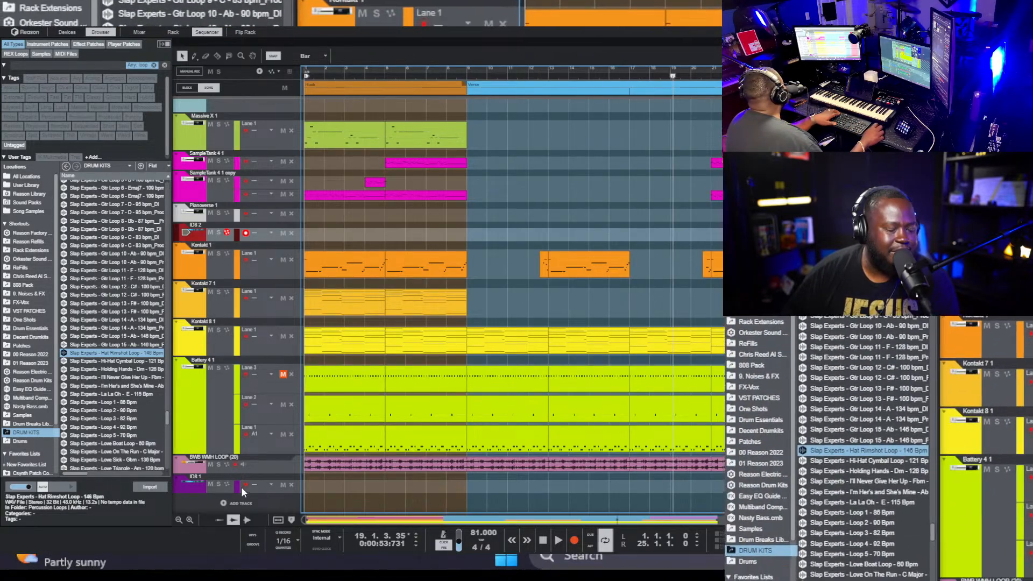
{"action": "key", "text": "F5"}
{"action": "key", "text": "F6"}
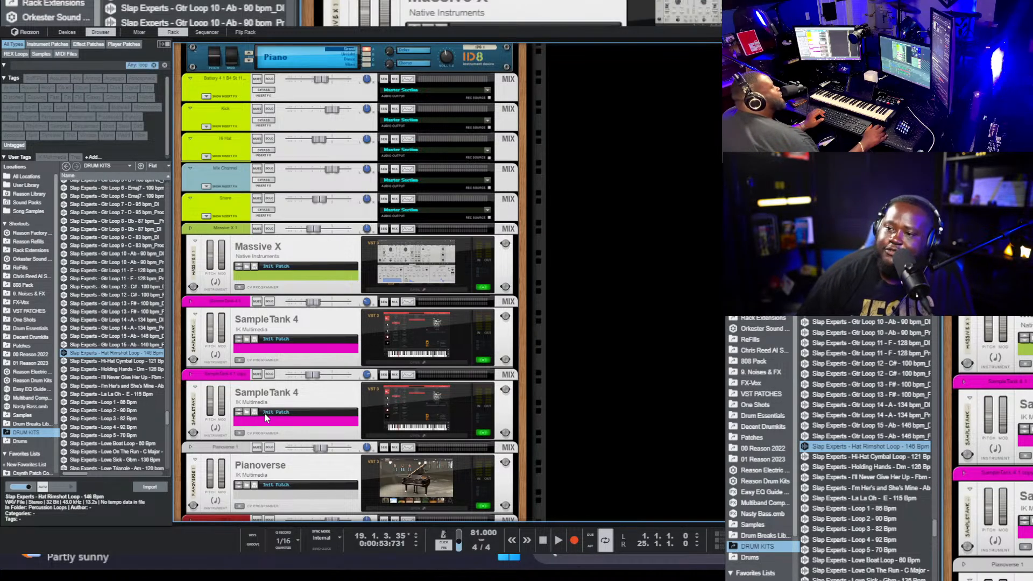
{"action": "scroll", "coordinate": [264, 413], "scroll_direction": "up", "scroll_amount": 5}
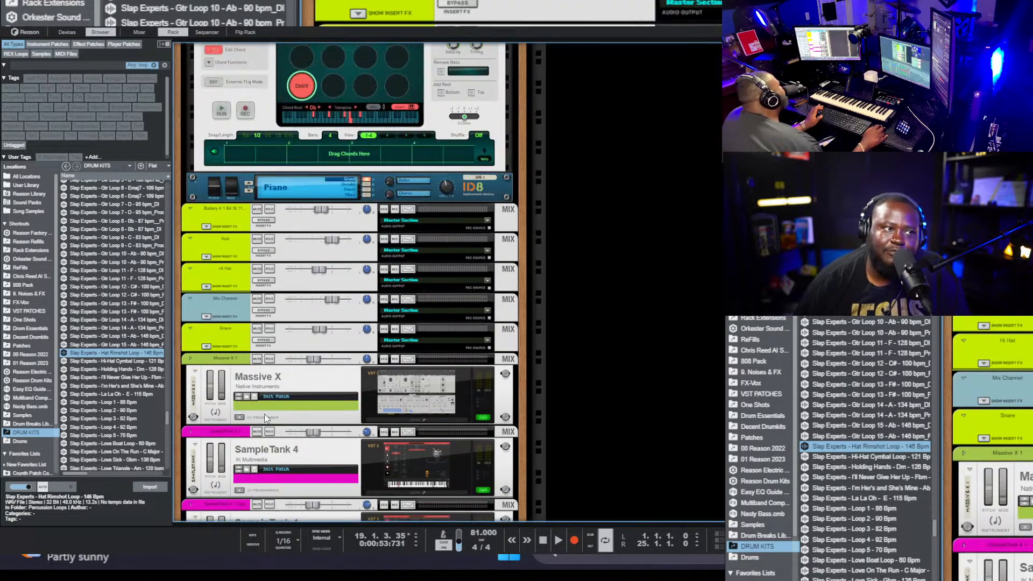
{"action": "scroll", "coordinate": [264, 415], "scroll_direction": "up", "scroll_amount": 1}
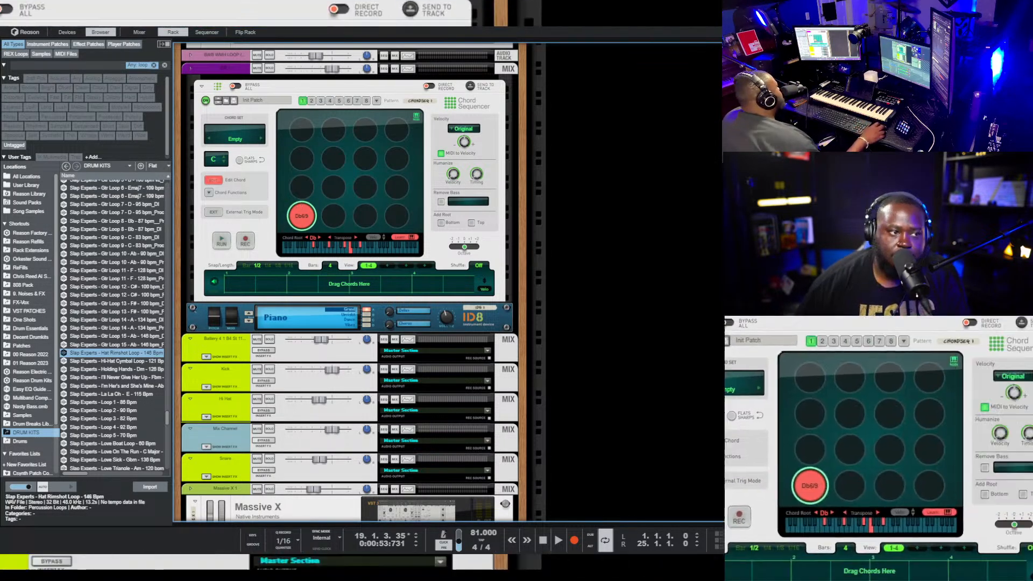
{"action": "key", "text": "F7"}
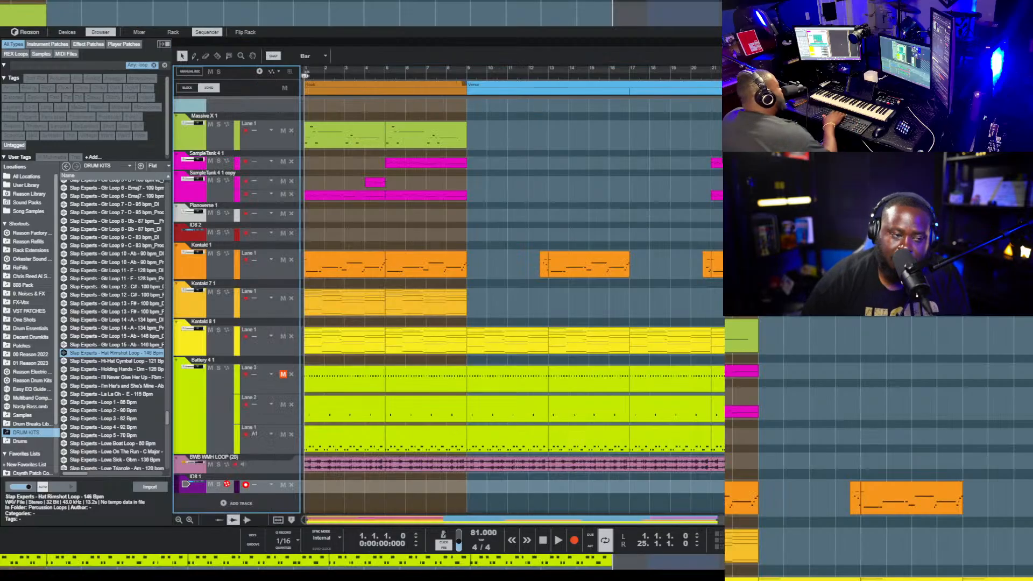
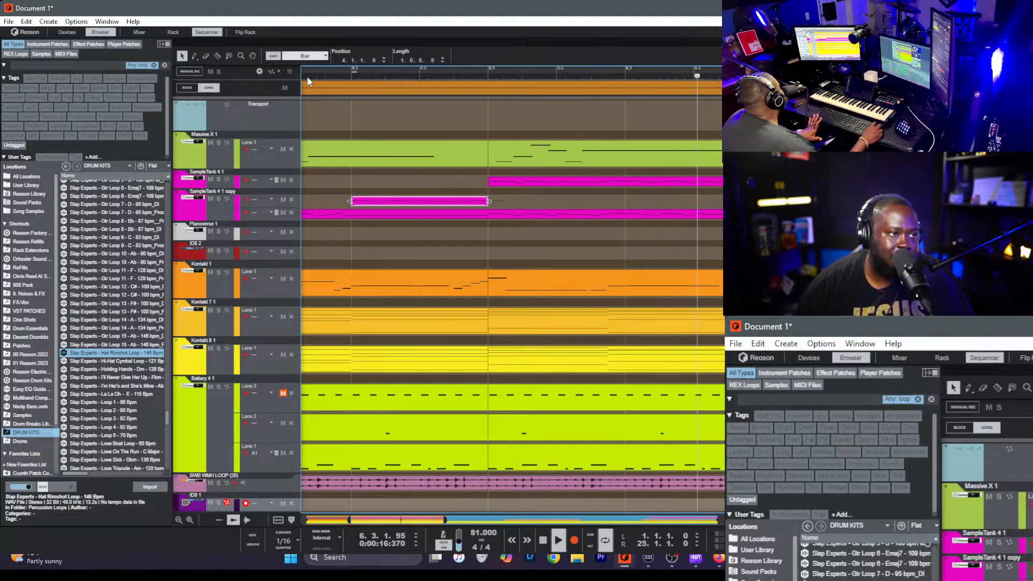
- Trim the start of the one-bar clip on the SampleTank 4 1 copy track so only about the last beat of bar 4 remains
{"action": "left_click_drag", "start_coordinate": [348, 201], "coordinate": [453, 201]}
{"action": "left_click", "coordinate": [360, 258]}
{"action": "scroll", "coordinate": [345, 301], "scroll_direction": "down", "scroll_amount": 1}
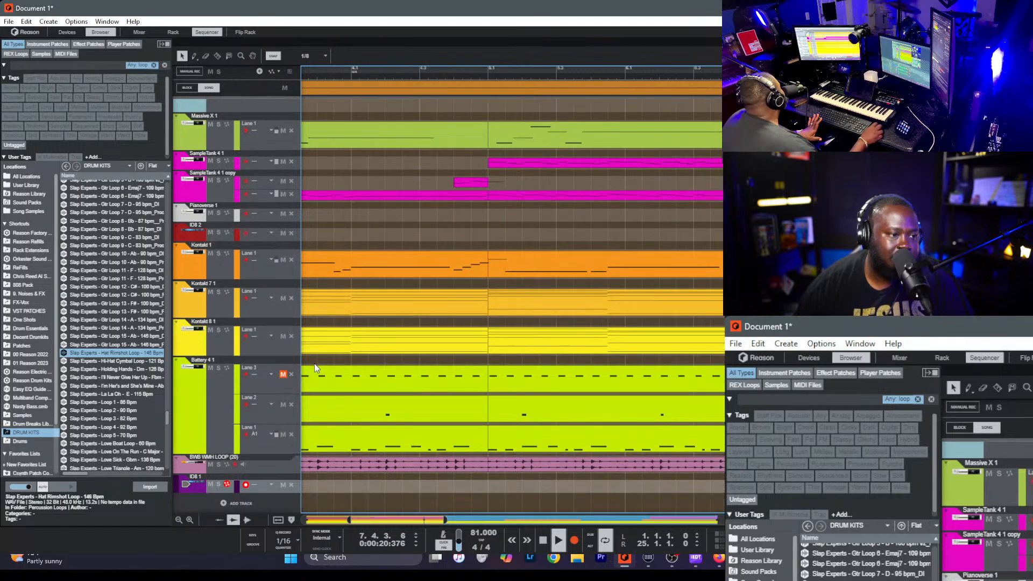
{"action": "key", "text": "space"}
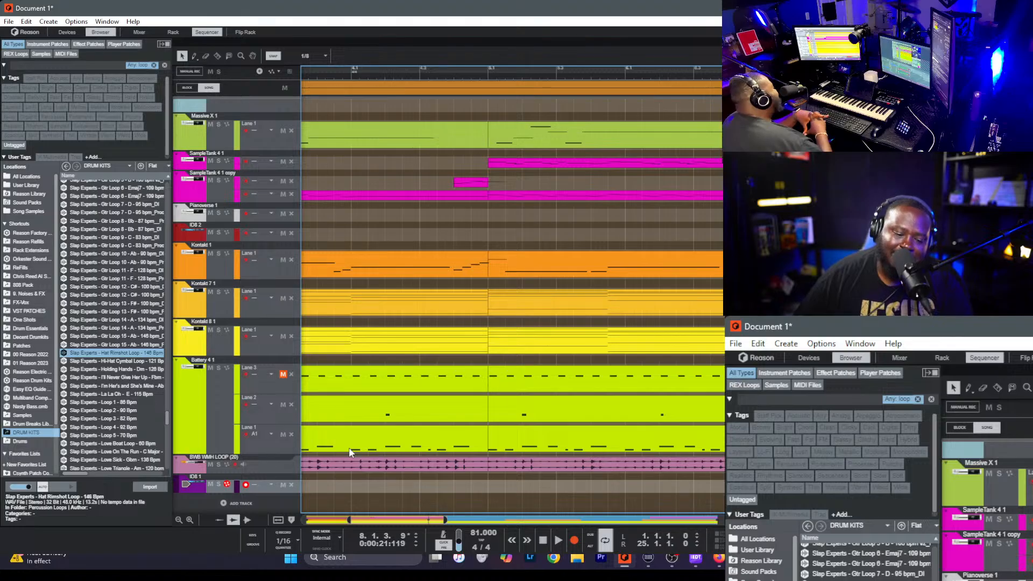
- Show the effects list of the devices browser beside the arrangement
{"action": "scroll", "coordinate": [350, 452], "scroll_direction": "up", "scroll_amount": 1}
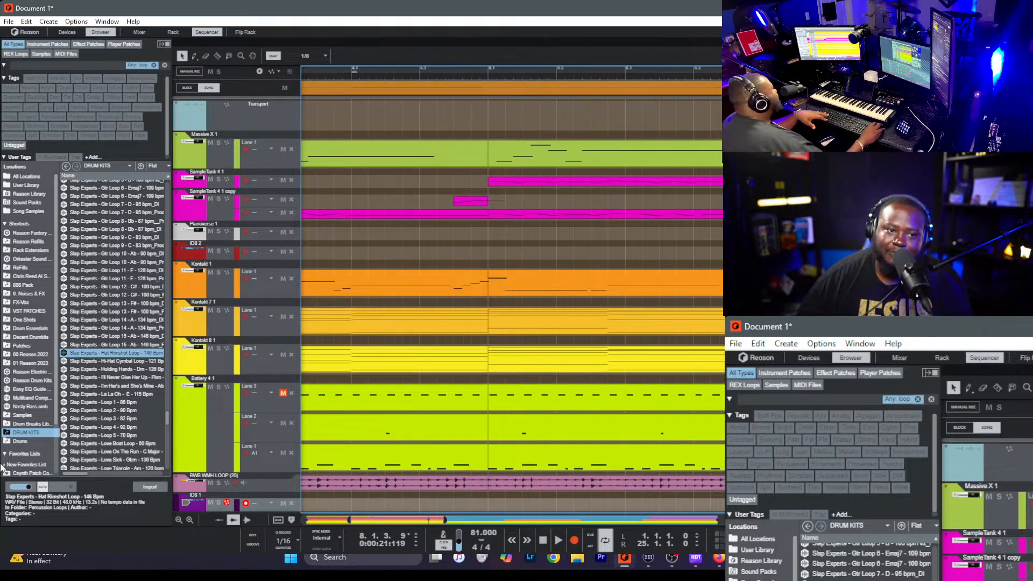
{"action": "scroll", "coordinate": [664, 259], "scroll_direction": "down", "scroll_amount": 5}
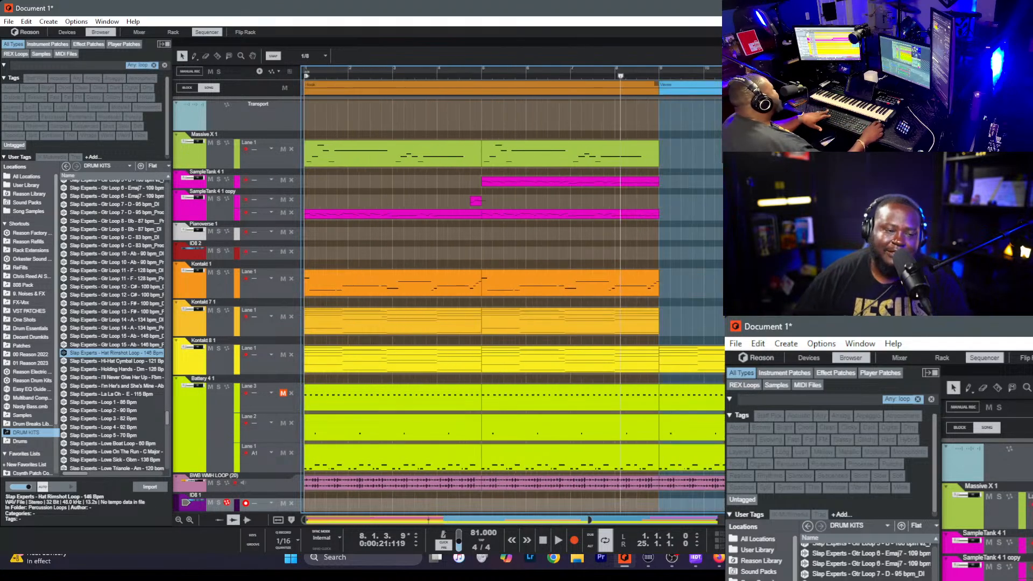
{"action": "scroll", "coordinate": [664, 259], "scroll_direction": "down", "scroll_amount": 1}
{"action": "scroll", "coordinate": [664, 260], "scroll_direction": "down", "scroll_amount": 2}
{"action": "scroll", "coordinate": [507, 265], "scroll_direction": "up", "scroll_amount": 2}
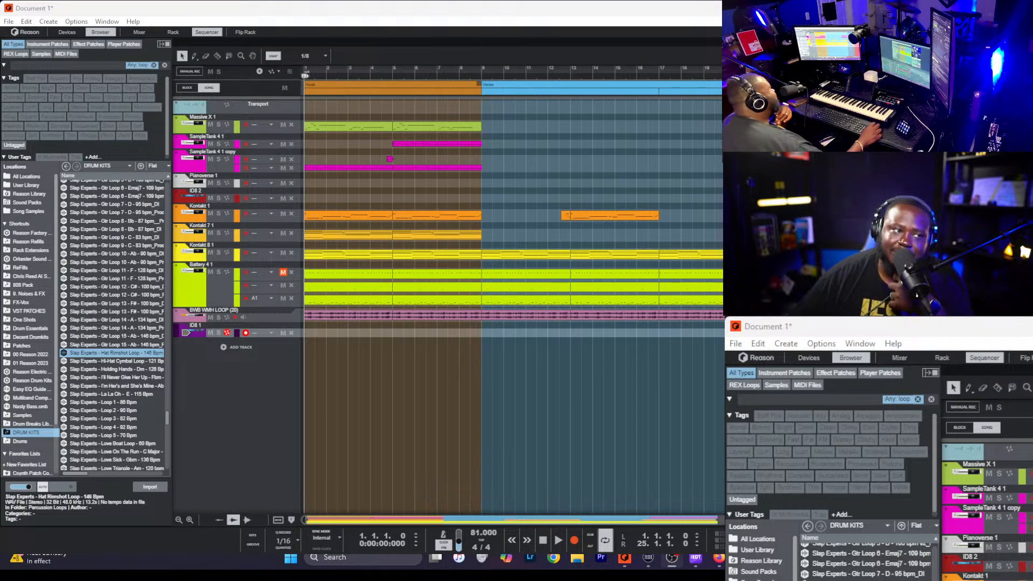
{"action": "left_click", "coordinate": [443, 160]}
{"action": "key", "text": "F3"}
{"action": "key", "text": "F3"}
{"action": "key", "text": "F3"}
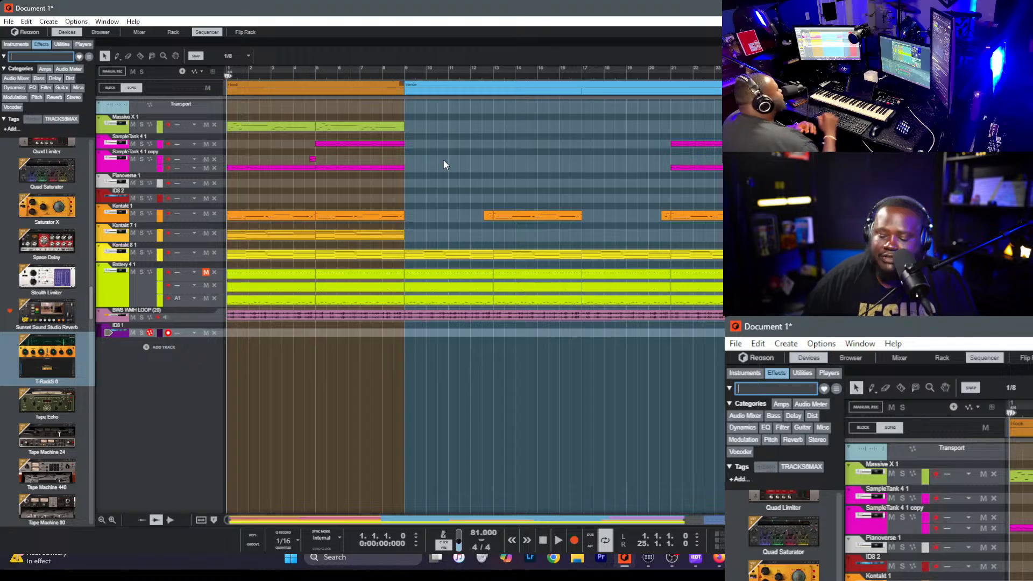
- Search the effects for "00" and clear the search
{"action": "type", "text": "00"}
{"action": "left_click", "coordinate": [444, 162]}
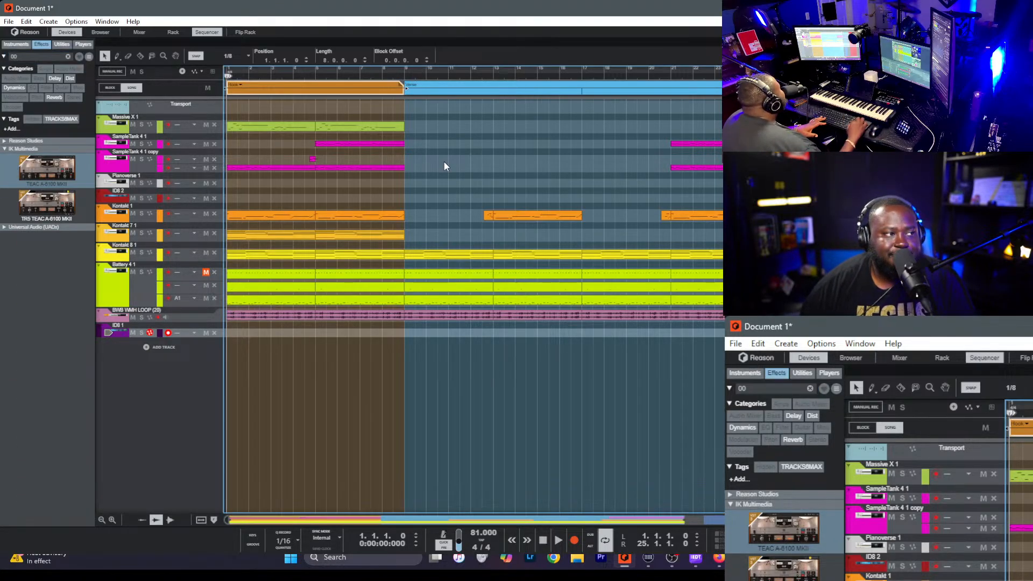
{"action": "left_click", "coordinate": [68, 56]}
{"action": "left_click", "coordinate": [476, 167]}
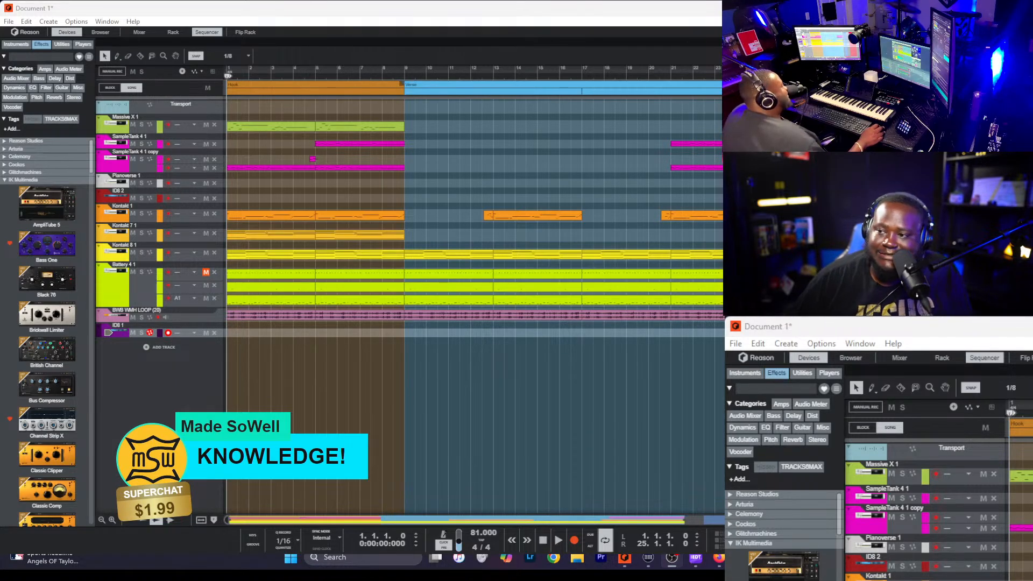
{"action": "left_click", "coordinate": [563, 202]}
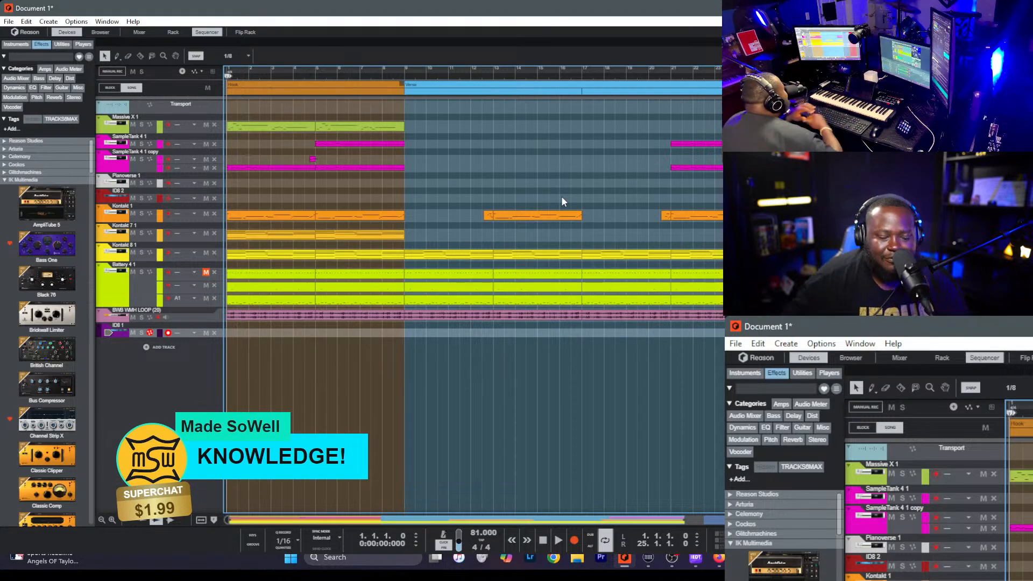
- Move the whole arrangement four bars later so the Hook starts at bar 5, and place a two-bar Intro block at bar 1
{"action": "left_click", "coordinate": [290, 89]}
{"action": "left_click_drag", "start_coordinate": [290, 89], "coordinate": [370, 94]}
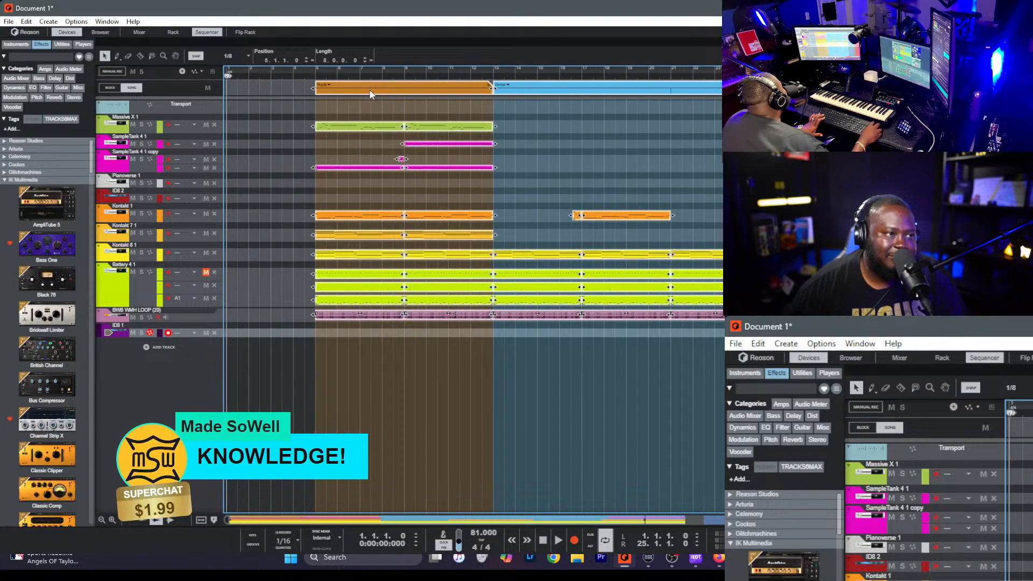
{"action": "left_click", "coordinate": [514, 144]}
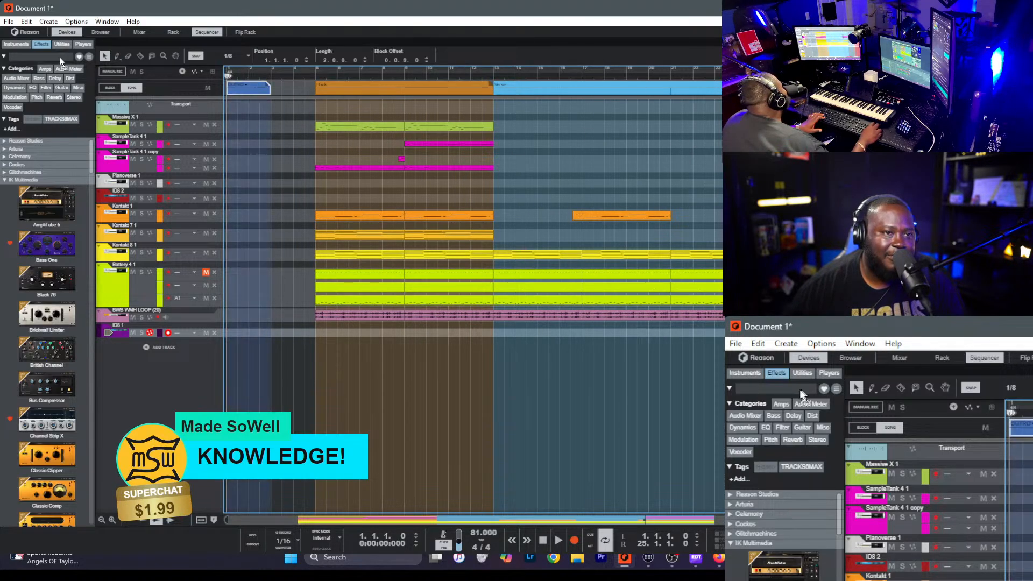
{"action": "left_click_drag", "start_coordinate": [229, 89], "coordinate": [260, 91]}
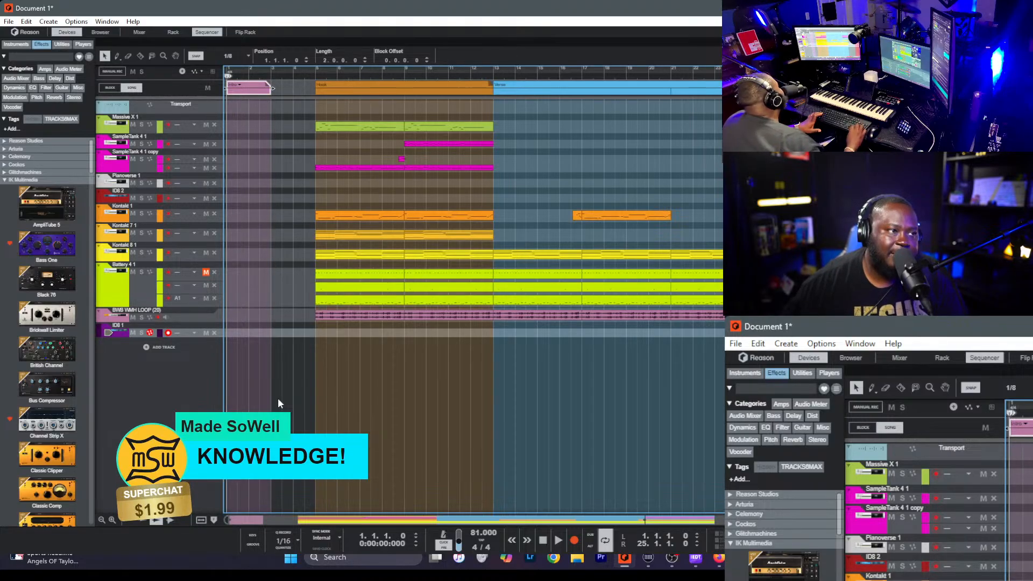
- Copy the first four-bar Massive X 1 clip of the Hook to bar 1 on the same track and play from the start
{"action": "left_click", "coordinate": [321, 129]}
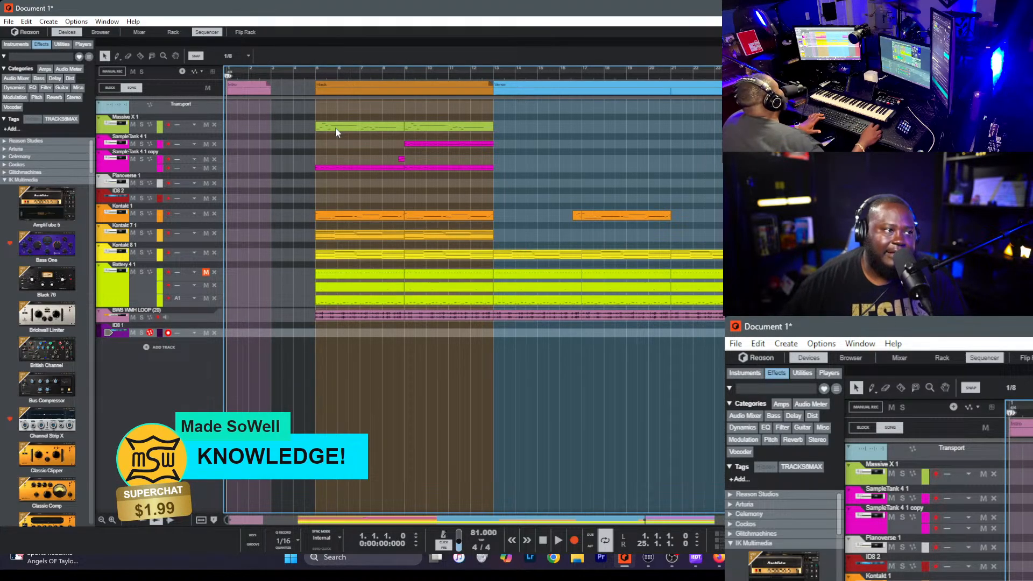
{"action": "key", "text": "ctrl+v"}
{"action": "key", "text": "space"}
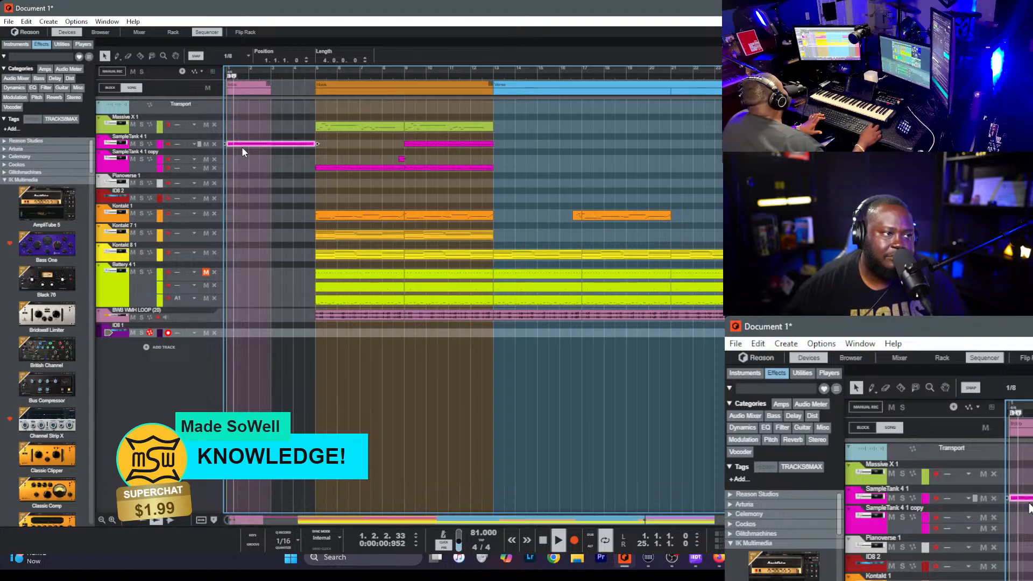
{"action": "left_click_drag", "start_coordinate": [240, 144], "coordinate": [235, 127]}
{"action": "key", "text": "space"}
{"action": "key", "text": "space"}
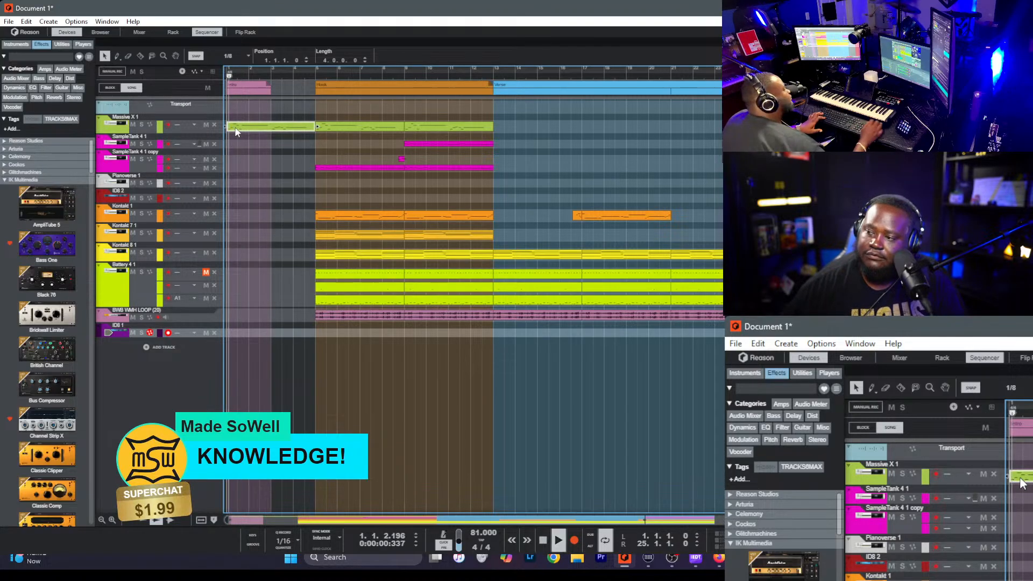
- Extend the Intro block to four bars so it meets the Hook, and set the snap value to Bar
{"action": "left_click", "coordinate": [259, 89]}
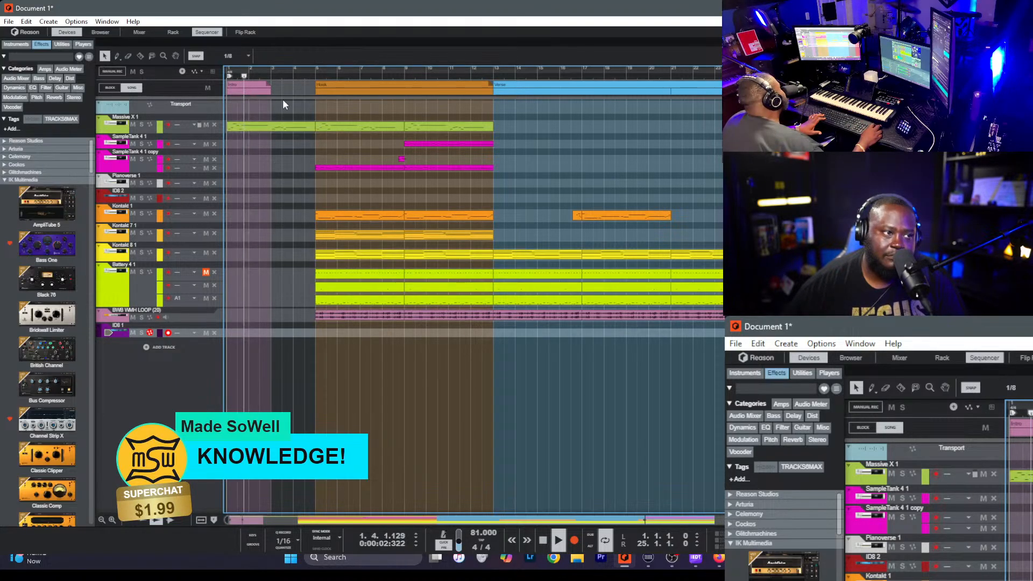
{"action": "left_click_drag", "start_coordinate": [272, 88], "coordinate": [315, 88]}
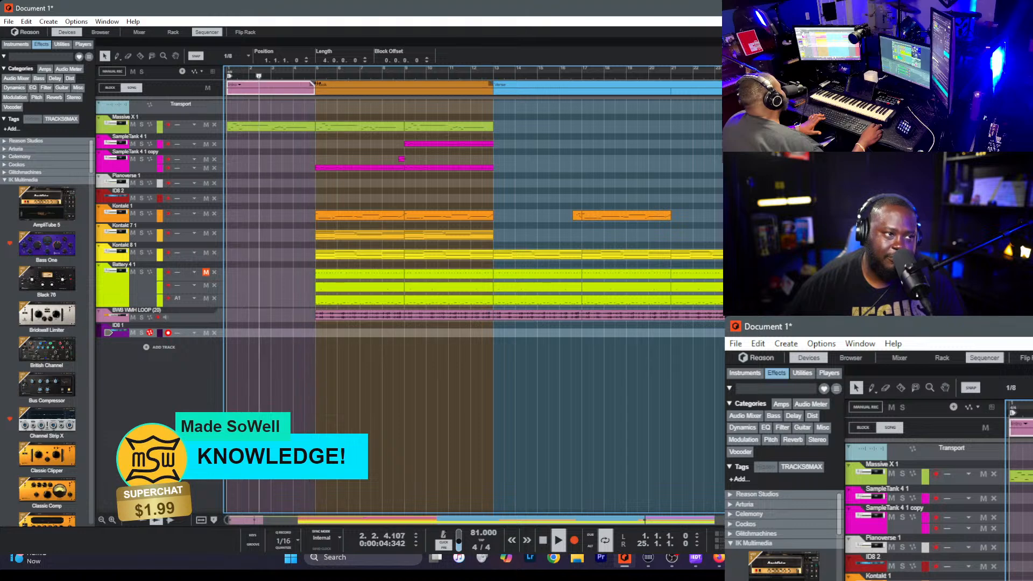
{"action": "left_click", "coordinate": [257, 193]}
{"action": "left_click", "coordinate": [235, 56]}
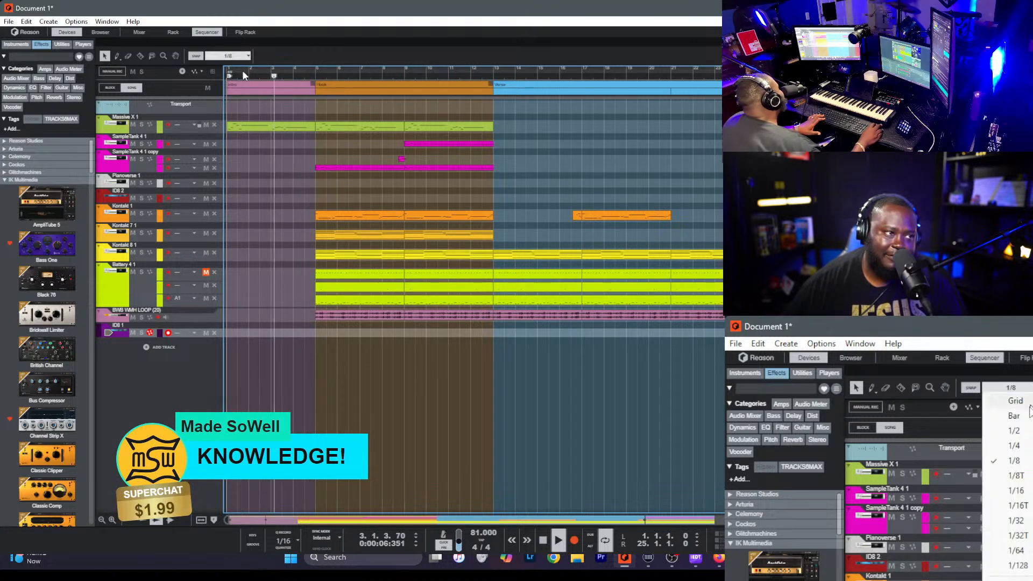
{"action": "left_click", "coordinate": [231, 80]}
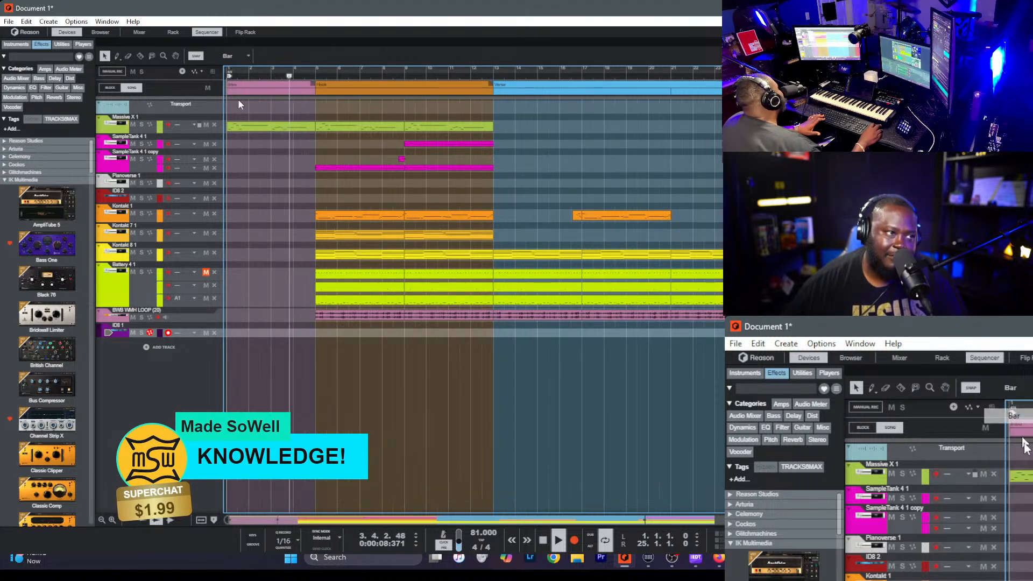
- Copy the first four-bar Kontakt 8 1 clip into the Intro at bar 1 and play the song from the start
{"action": "left_click_drag", "start_coordinate": [370, 259], "coordinate": [282, 258]}
{"action": "key", "text": "space"}
{"action": "key", "text": "KP_0"}
{"action": "key", "text": "space"}
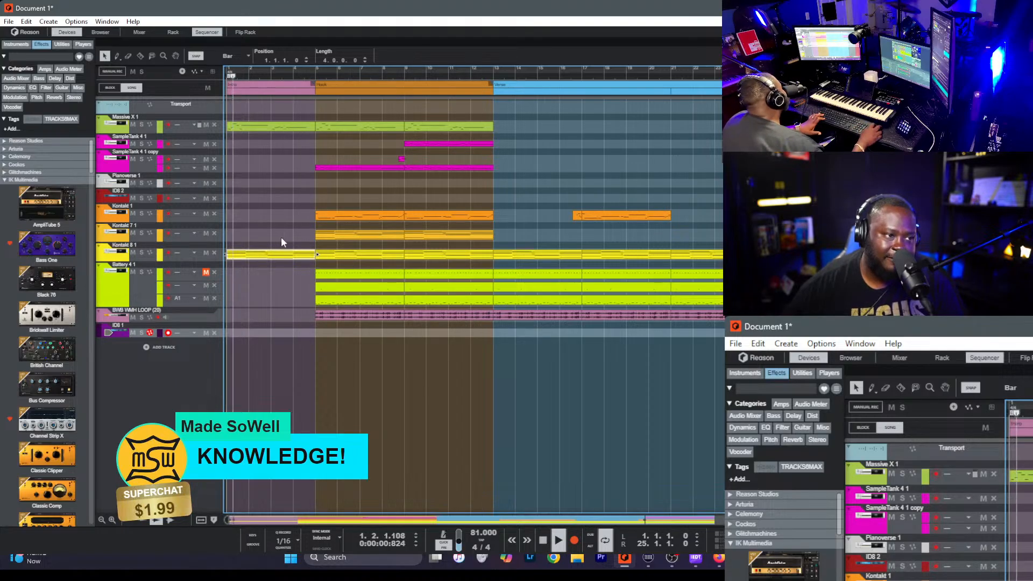
{"action": "left_click", "coordinate": [298, 231]}
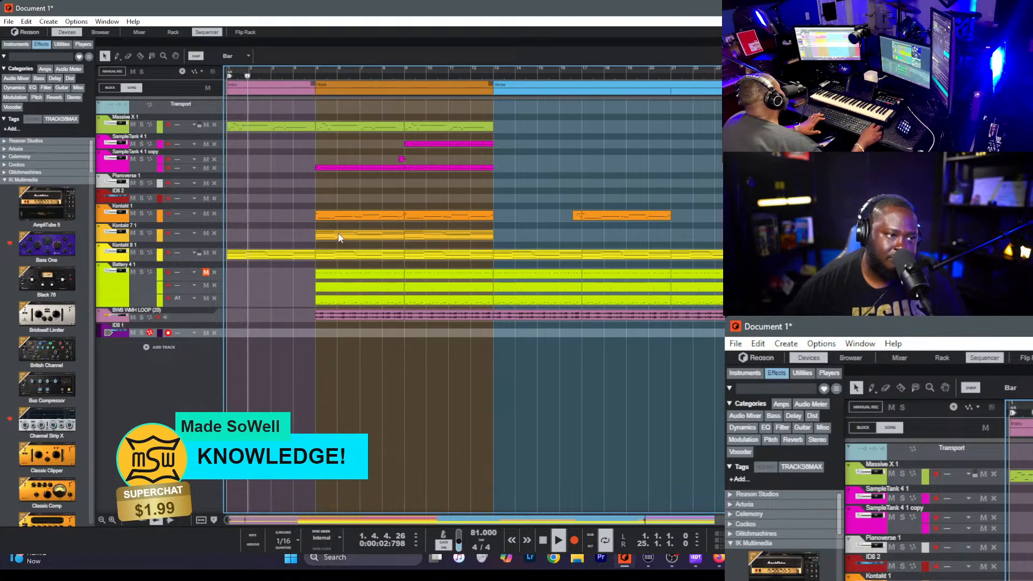
- Copy the short clip on the SampleTank 4 1 copy track to position 4.4.2.0, just before the Hook
{"action": "left_click", "coordinate": [337, 233]}
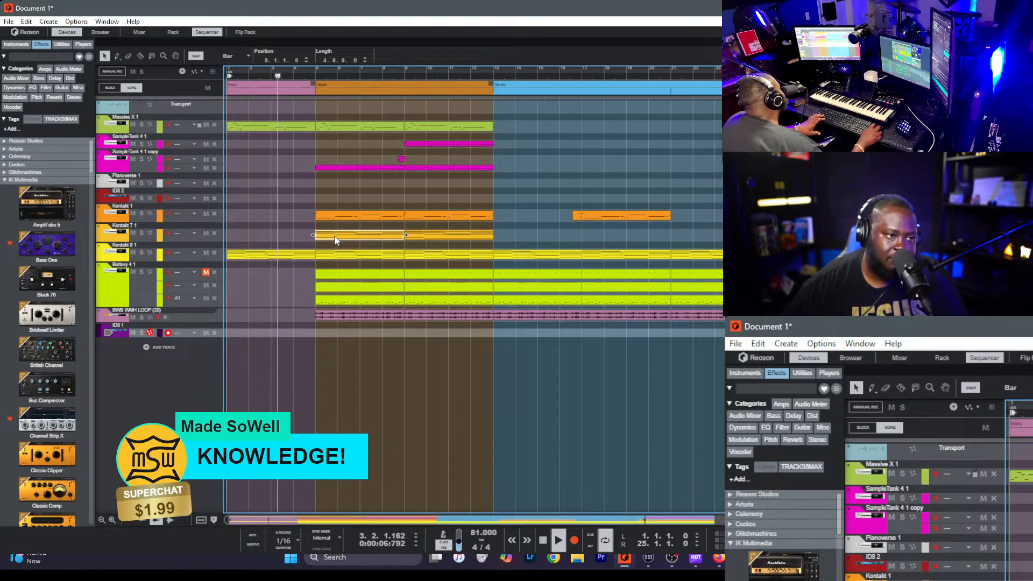
{"action": "left_click", "coordinate": [362, 189]}
{"action": "left_click_drag", "start_coordinate": [400, 160], "coordinate": [316, 160]}
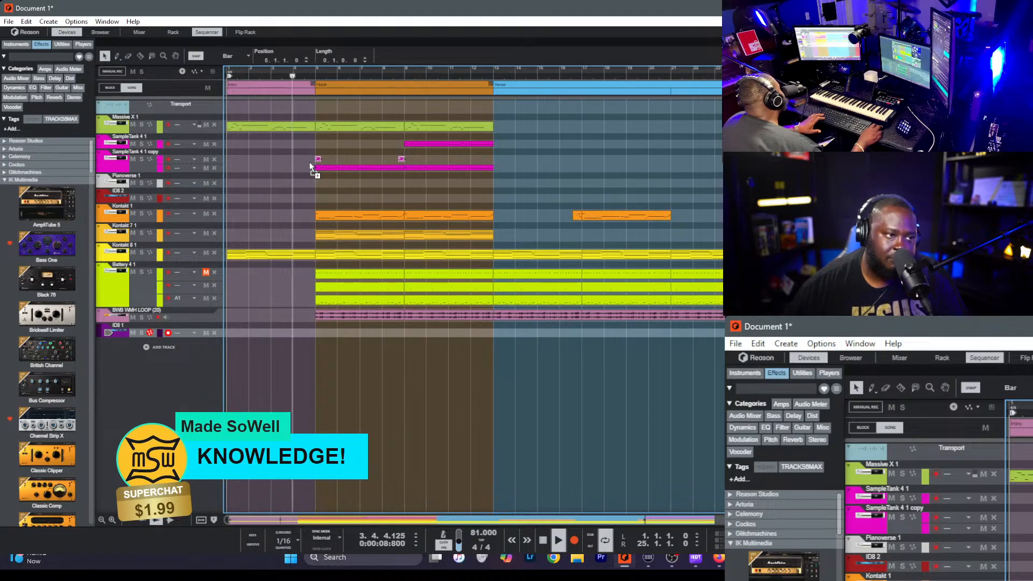
{"action": "left_click_drag", "start_coordinate": [282, 53], "coordinate": [278, 96]}
{"action": "left_click", "coordinate": [332, 185]}
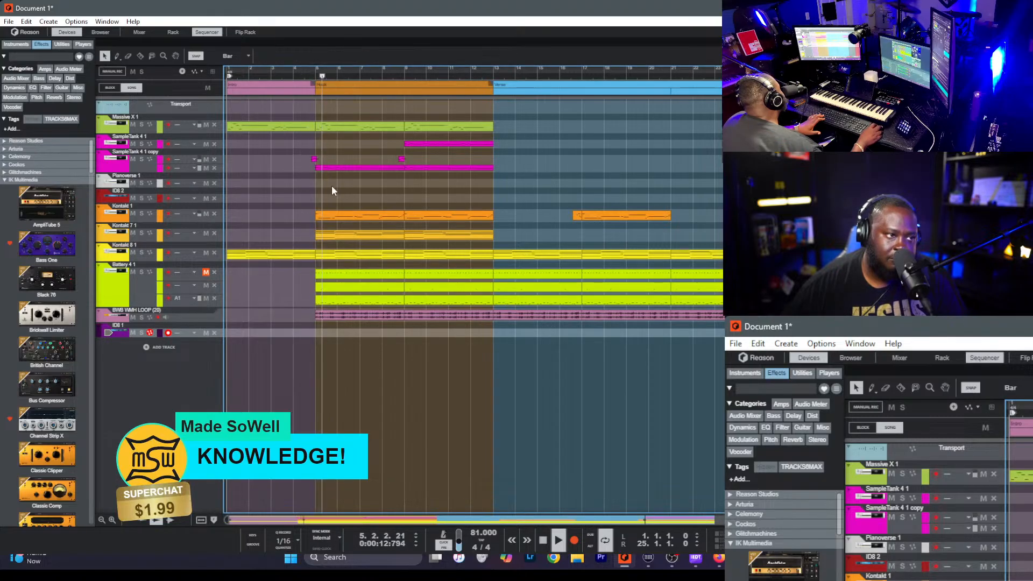
{"action": "left_click", "coordinate": [314, 159]}
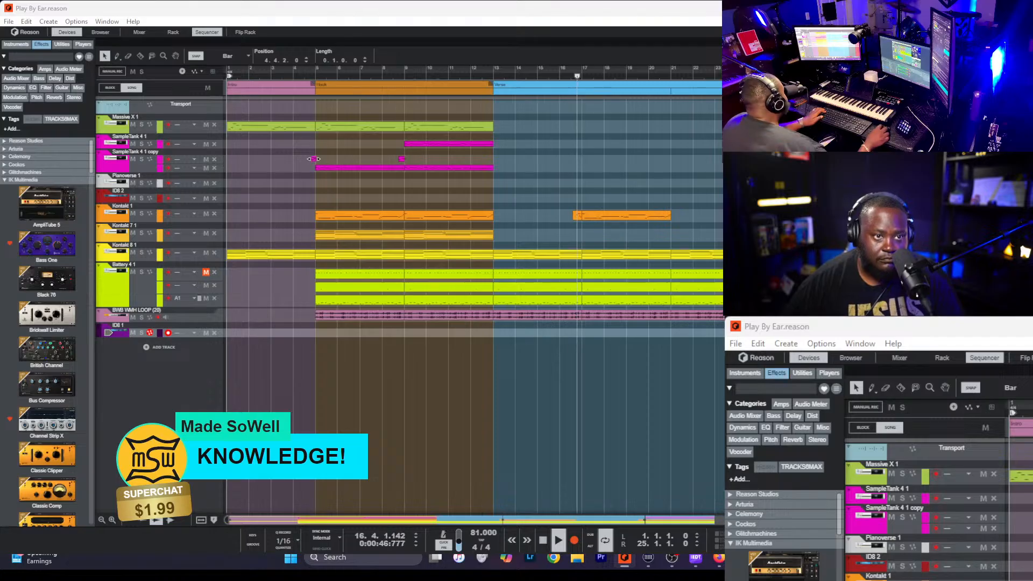
{"action": "left_click", "coordinate": [313, 158]}
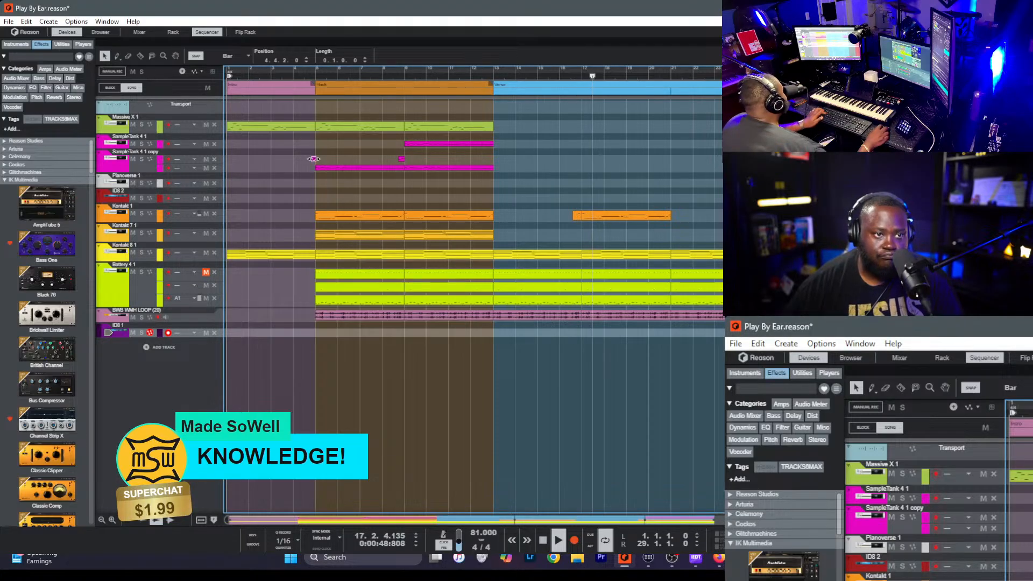
{"action": "left_click", "coordinate": [229, 375]}
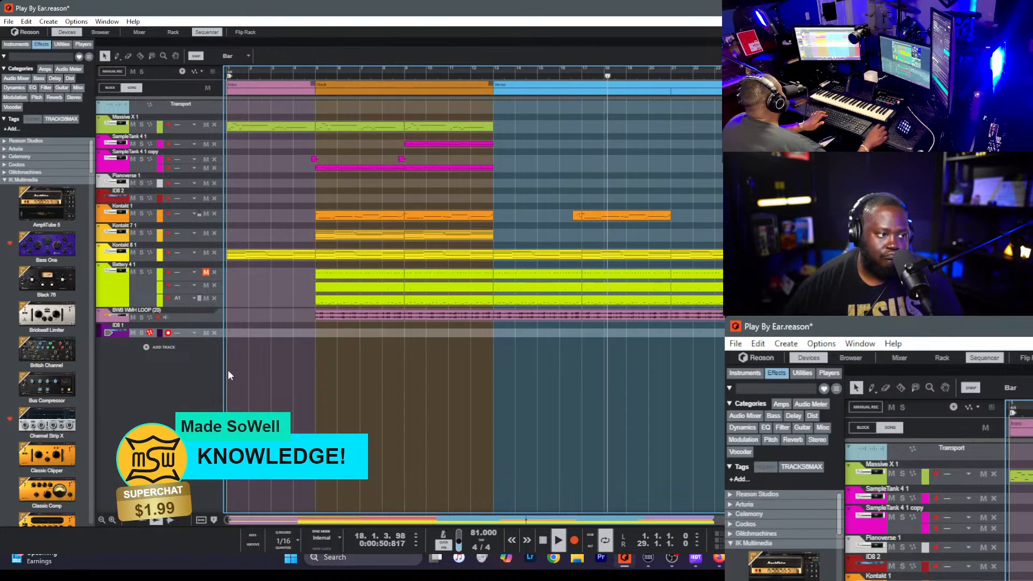
- Arm the Pianoverse 1 track for recording
{"action": "scroll", "coordinate": [229, 371], "scroll_direction": "up", "scroll_amount": 1}
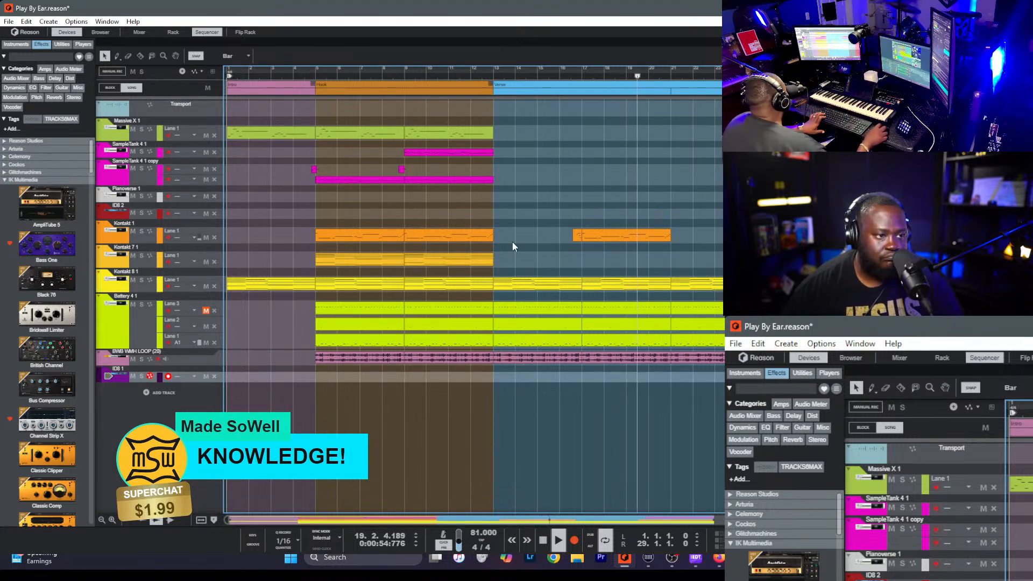
{"action": "left_click", "coordinate": [328, 260]}
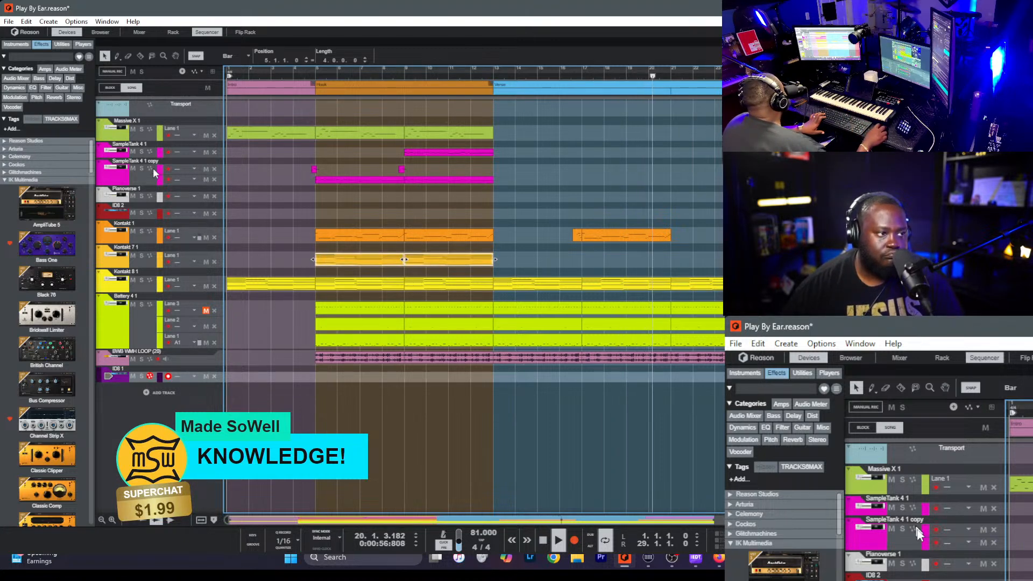
{"action": "left_click", "coordinate": [168, 199]}
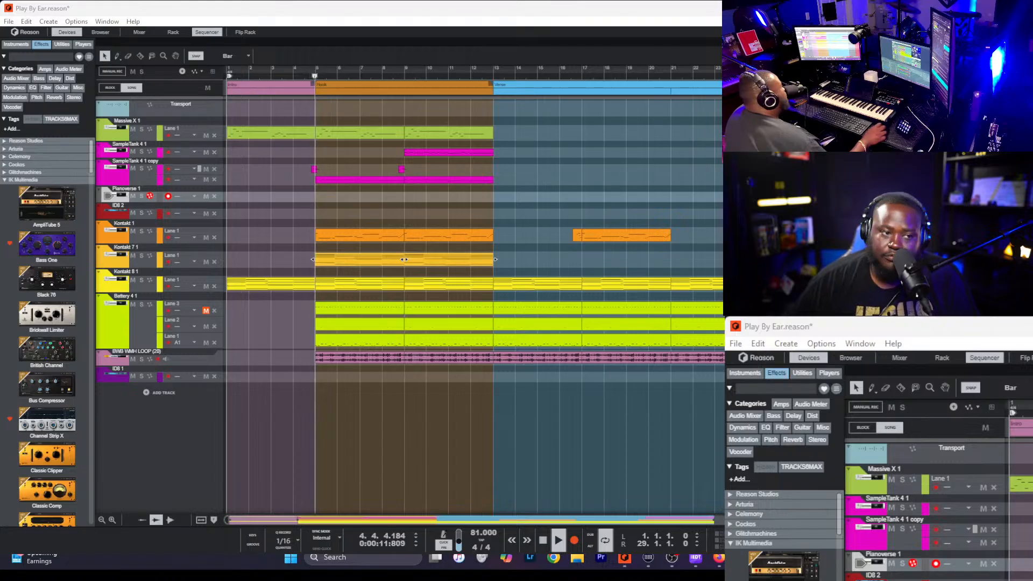
{"action": "left_click", "coordinate": [385, 213]}
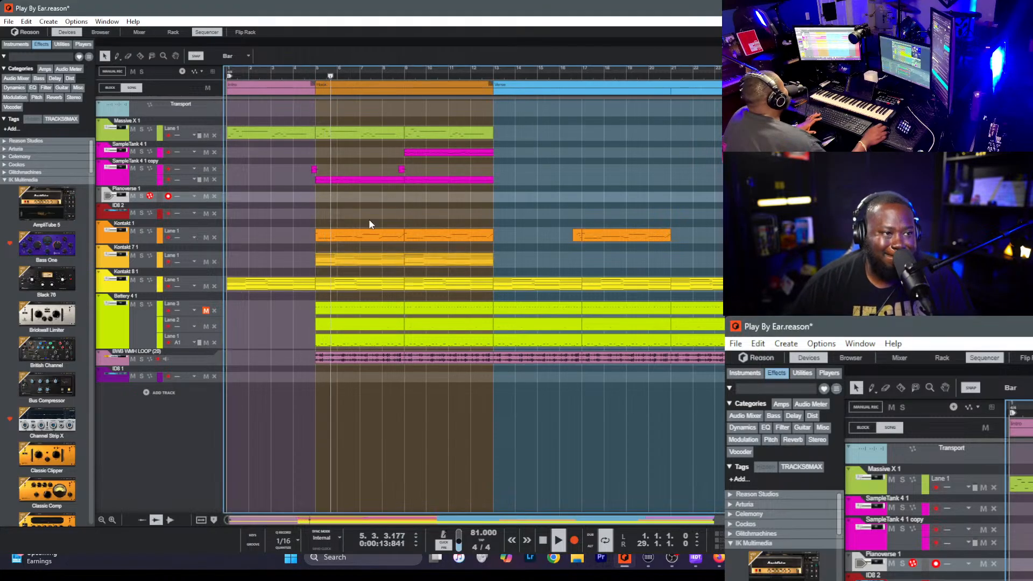
- Place a short pickup clip just before the Hook on the Kontakt 1 track with snapping off, and turn snapping back on
{"action": "left_click", "coordinate": [378, 239]}
{"action": "left_click", "coordinate": [495, 238]}
{"action": "left_click_drag", "start_coordinate": [482, 236], "coordinate": [305, 271]}
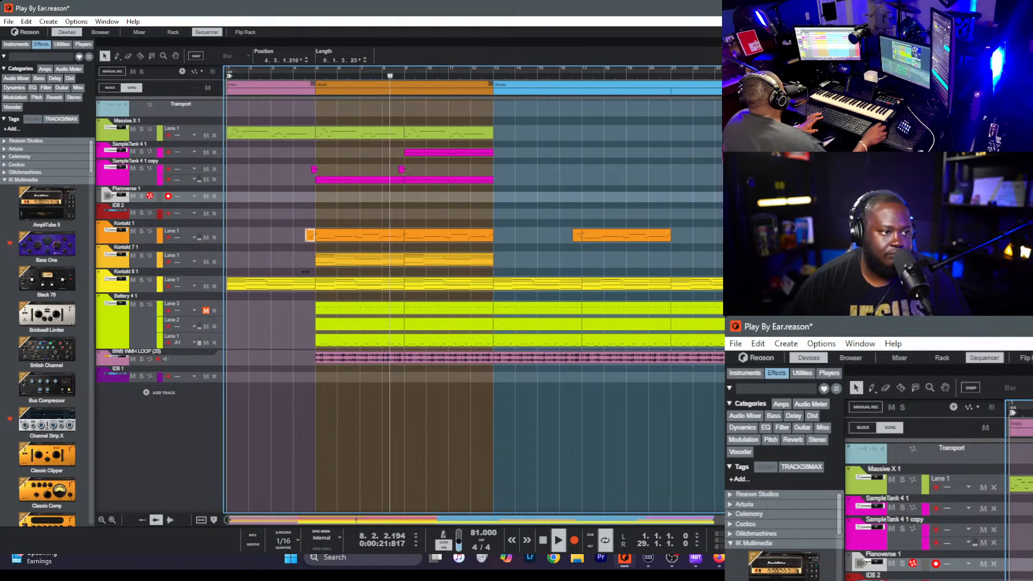
{"action": "left_click", "coordinate": [299, 254]}
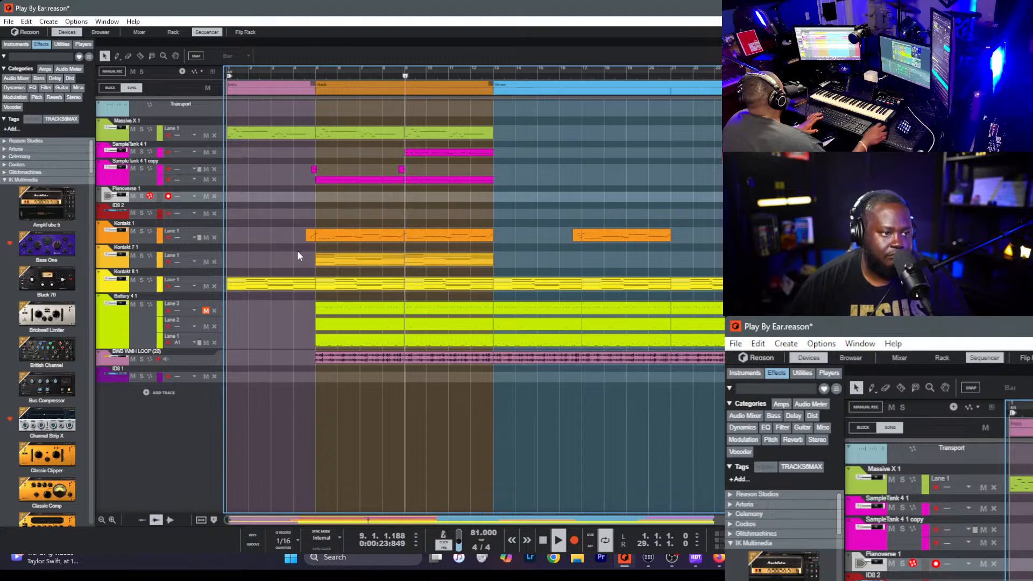
{"action": "key", "text": "s"}
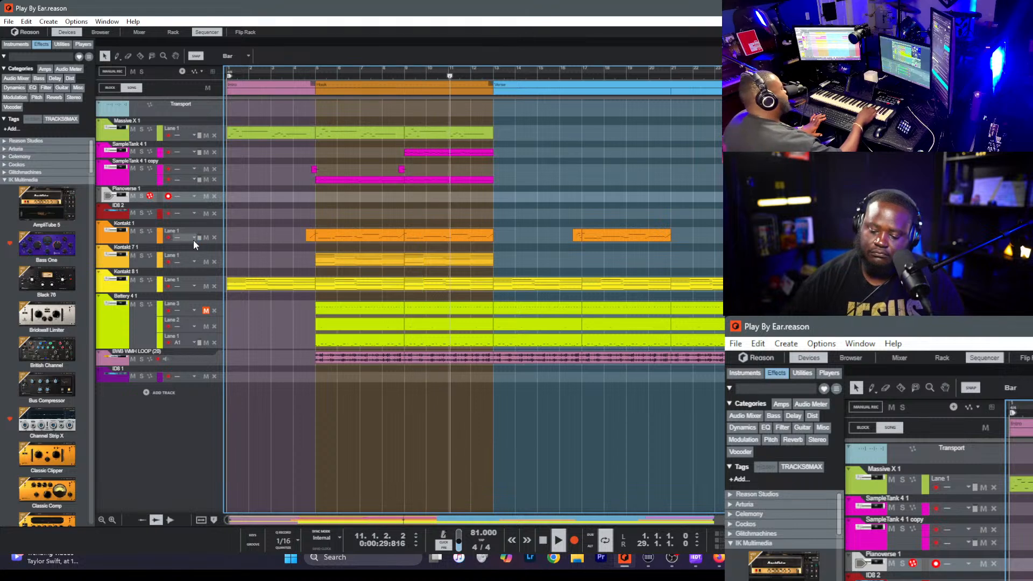
- Record a take on the Pianoverse 1 track from bar 11 and delete it
{"action": "key", "text": "ctrl+Return"}
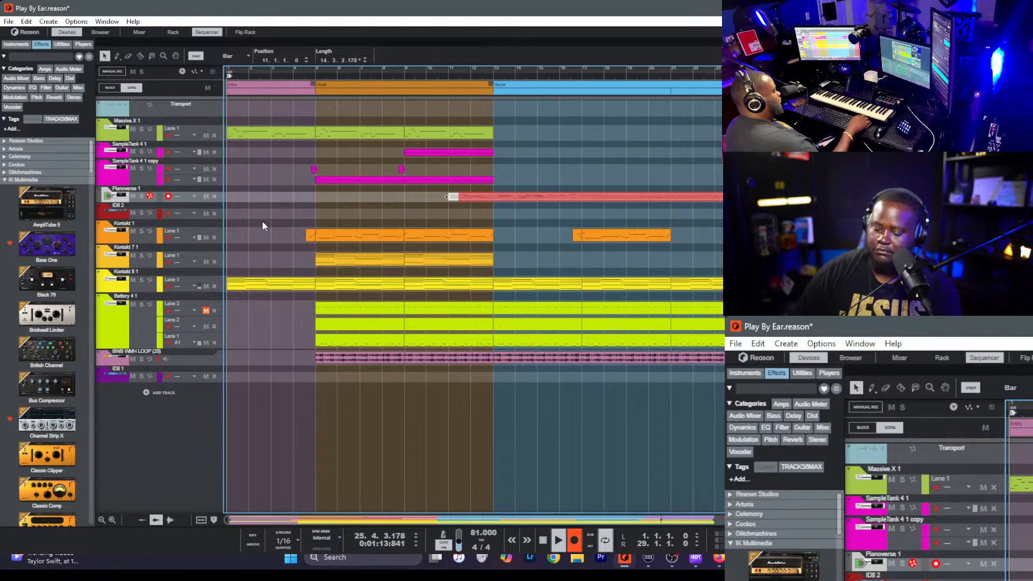
{"action": "key", "text": "ctrl+Return"}
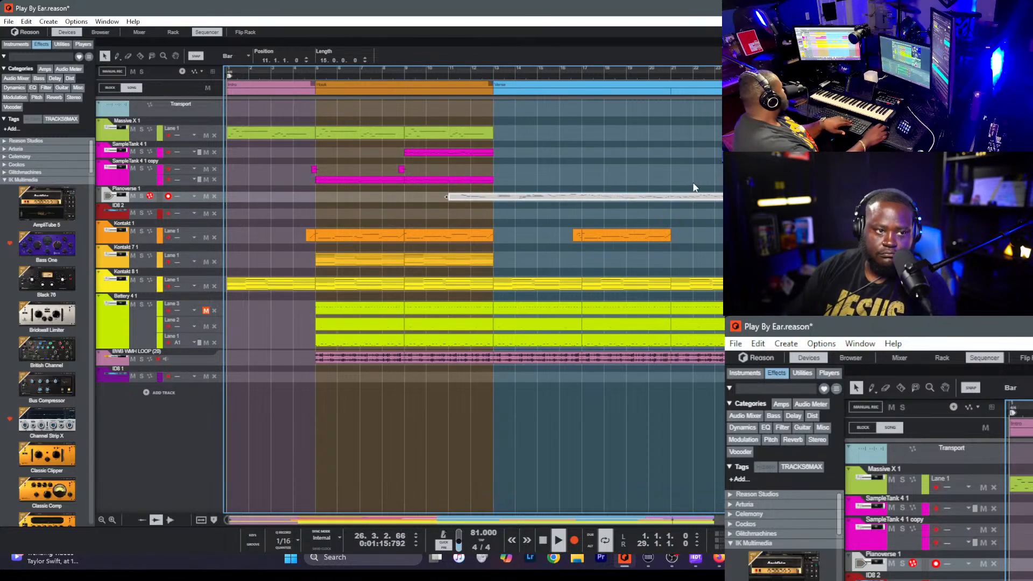
{"action": "key", "text": "Delete"}
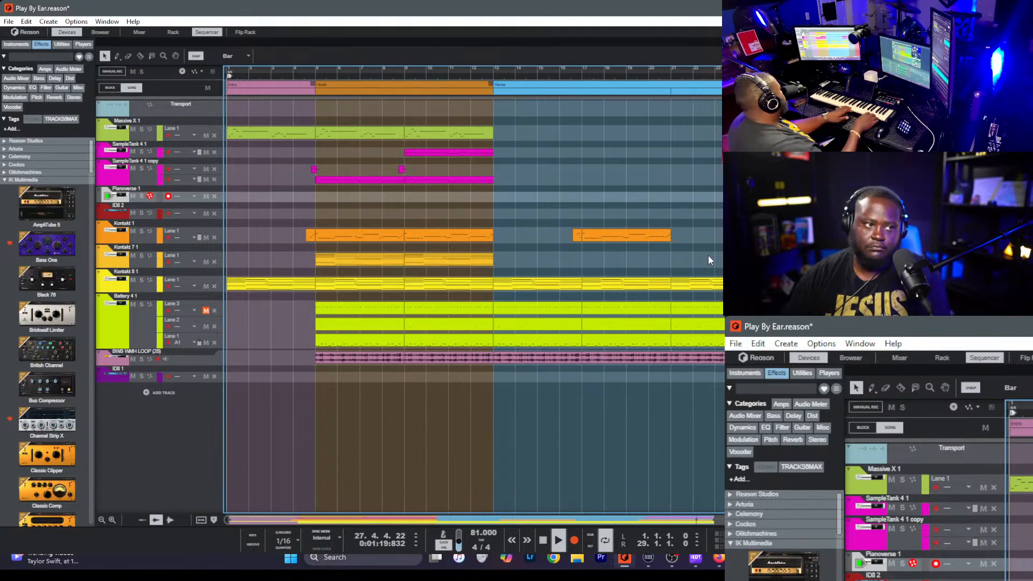
- Set the left locator to bar 5 and show the Drums location in the browser without the loop filter
{"action": "left_click", "coordinate": [326, 76], "text": "ctrl"}
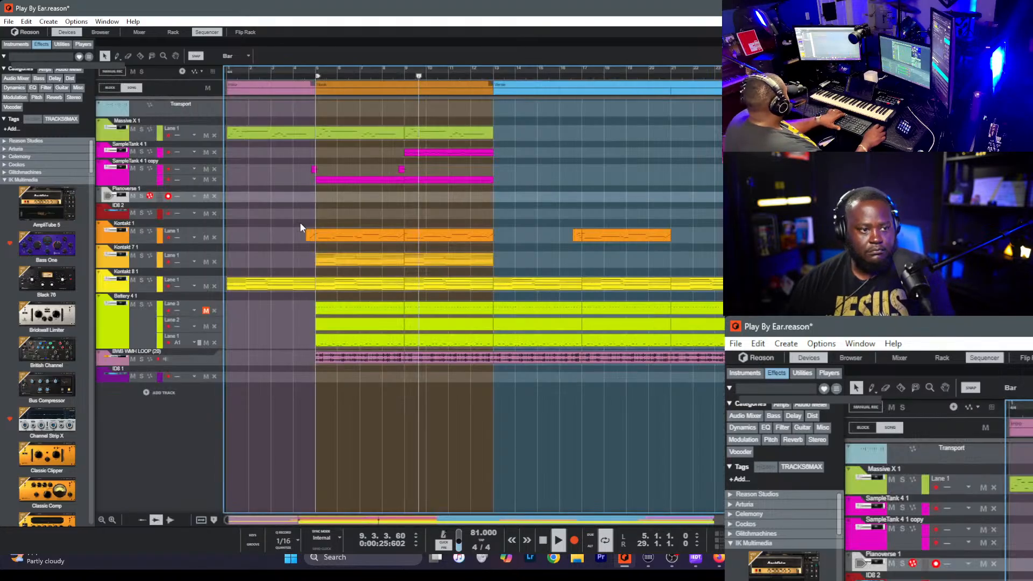
{"action": "key", "text": "F3"}
{"action": "key", "text": "F3"}
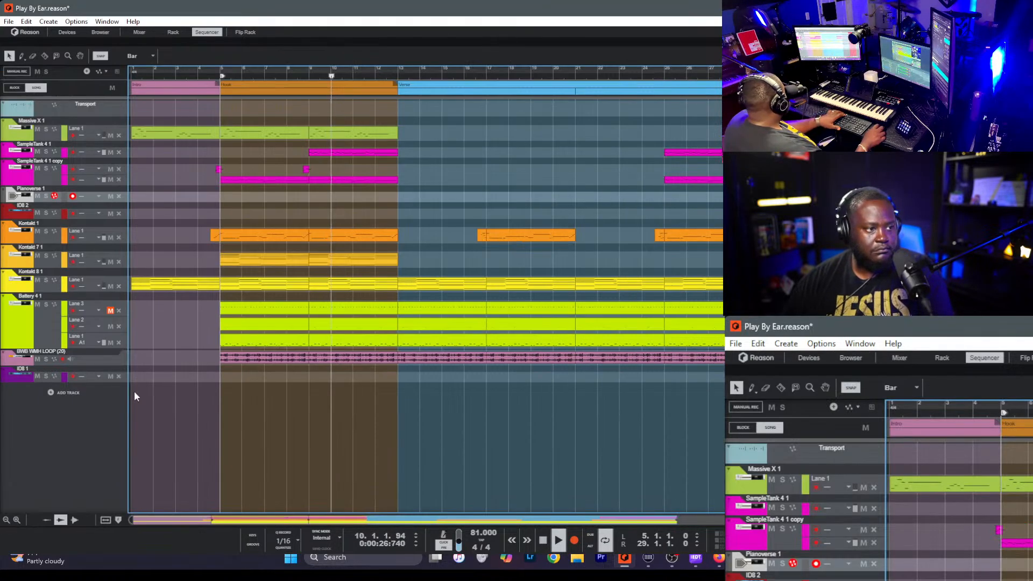
{"action": "key", "text": "F3"}
{"action": "left_click", "coordinate": [219, 393]}
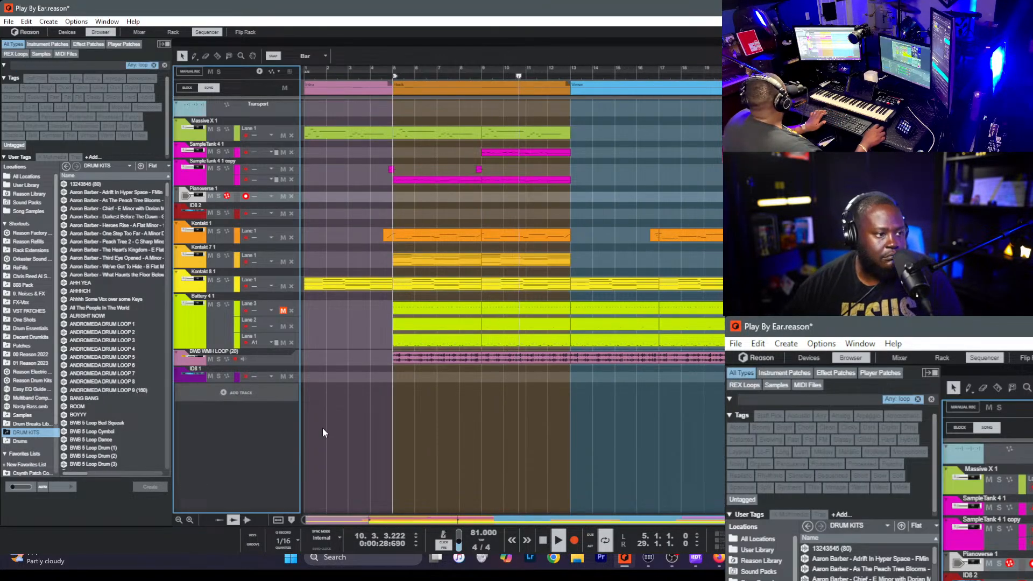
{"action": "left_click", "coordinate": [24, 440]}
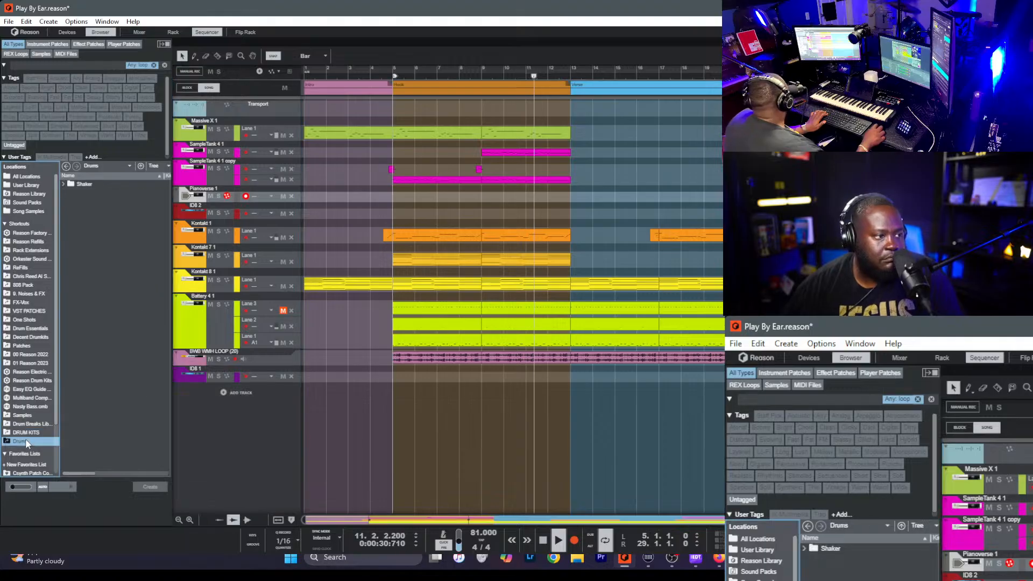
{"action": "left_click", "coordinate": [155, 64]}
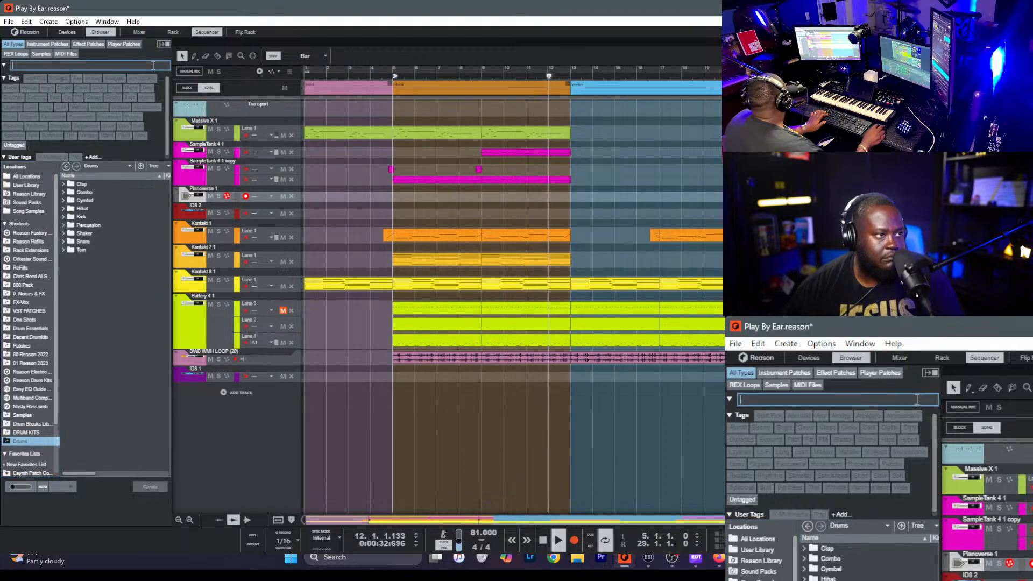
- Browse the Percussion folder and audition the Conga Woza sample
{"action": "double_click", "coordinate": [95, 224]}
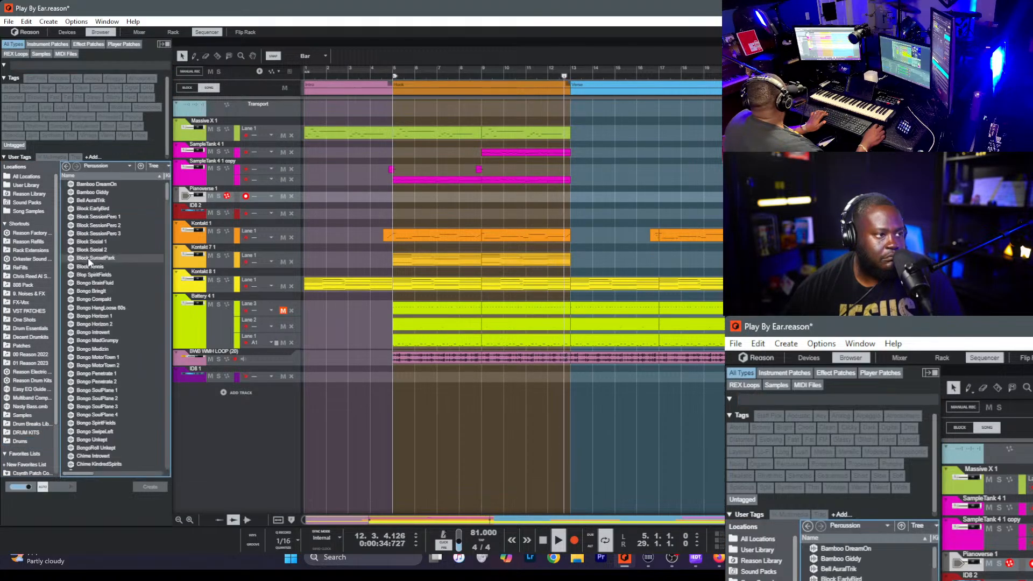
{"action": "left_click", "coordinate": [89, 258]}
{"action": "scroll", "coordinate": [92, 279], "scroll_direction": "down", "scroll_amount": 10}
{"action": "scroll", "coordinate": [92, 277], "scroll_direction": "down", "scroll_amount": 13}
{"action": "left_click", "coordinate": [92, 277]}
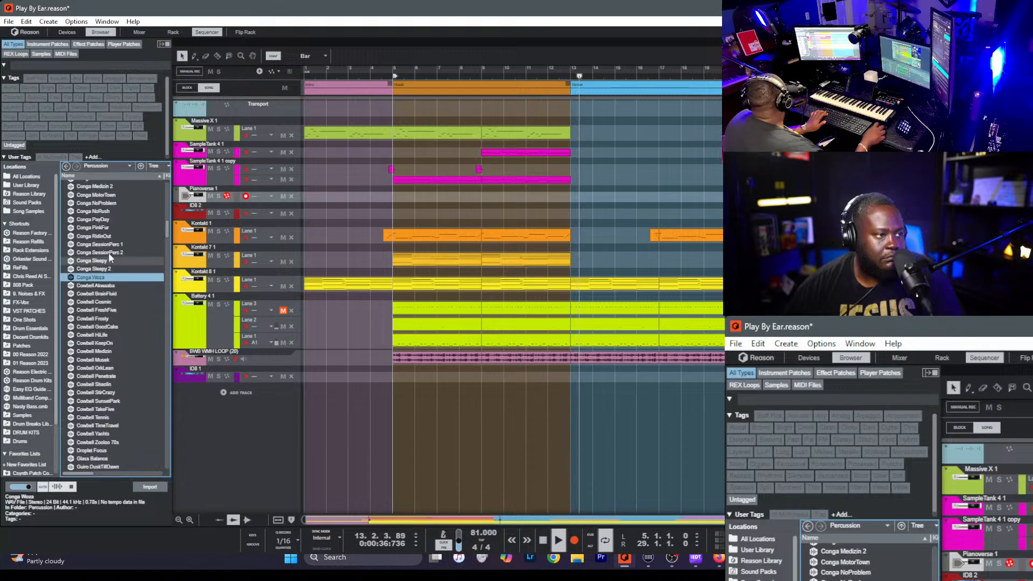
- Widen the browser, sort the Percussion samples by length and audition Tamb Aces among the longer ones
{"action": "left_click_drag", "start_coordinate": [171, 203], "coordinate": [446, 203]}
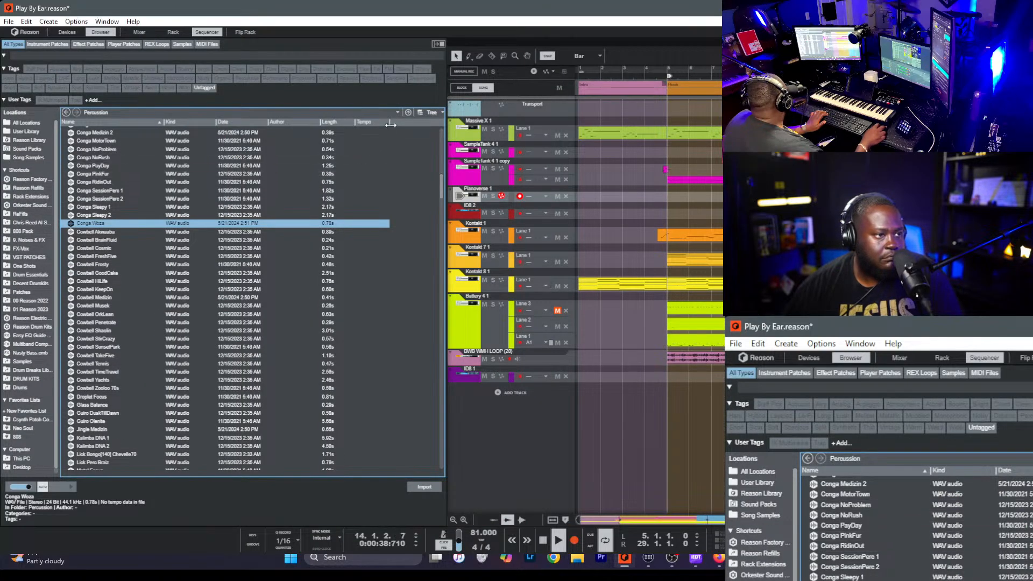
{"action": "left_click", "coordinate": [336, 121]}
{"action": "scroll", "coordinate": [320, 178], "scroll_direction": "down", "scroll_amount": 15}
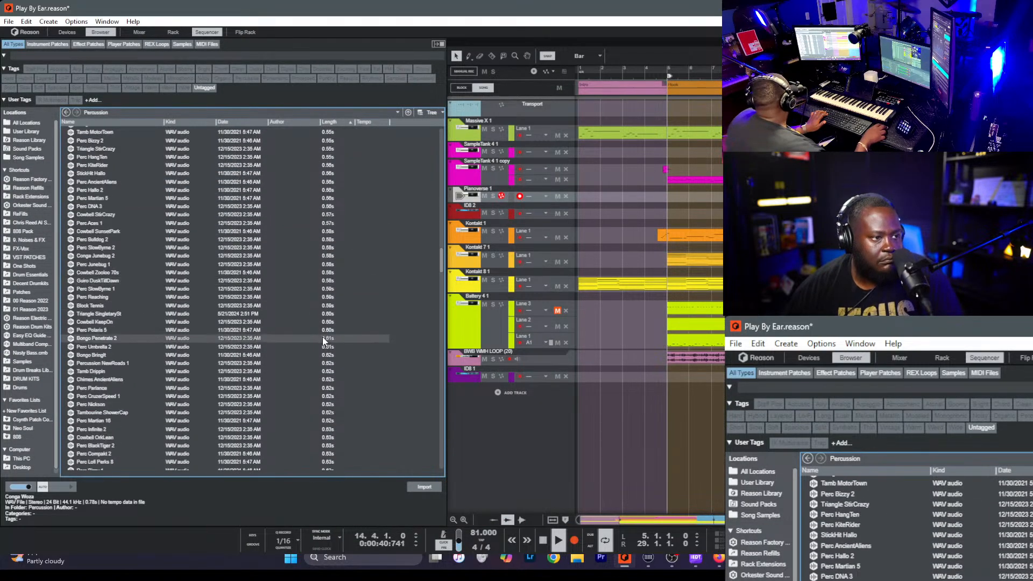
{"action": "scroll", "coordinate": [322, 337], "scroll_direction": "down", "scroll_amount": 20}
{"action": "left_click", "coordinate": [318, 333]}
{"action": "scroll", "coordinate": [318, 333], "scroll_direction": "down", "scroll_amount": 8}
{"action": "left_click", "coordinate": [319, 335]}
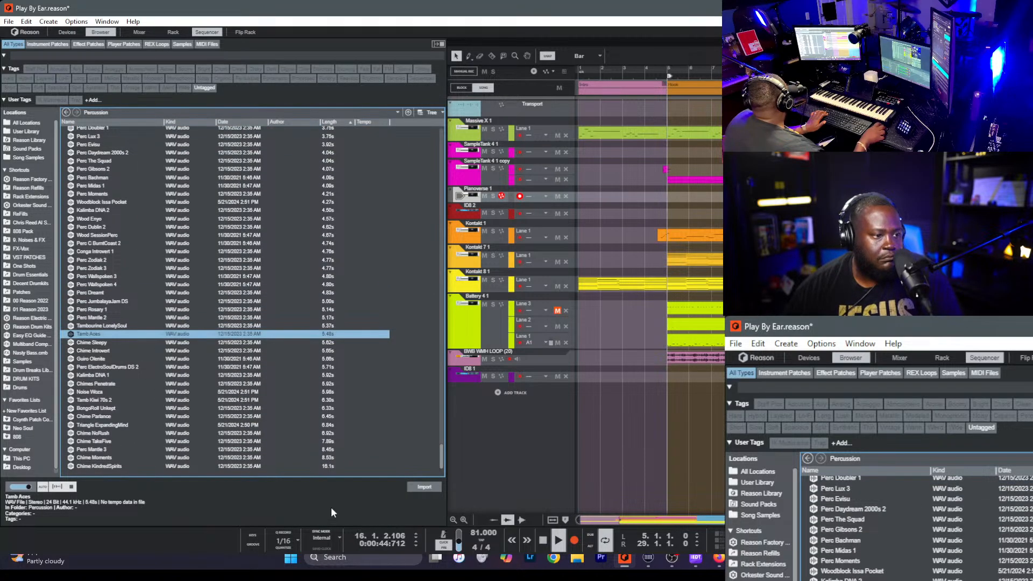
- Audition Chime Moments and Perc Mantle 3, and place Perc Mantle 3 on a new audio track at bar 1
{"action": "left_click", "coordinate": [350, 466]}
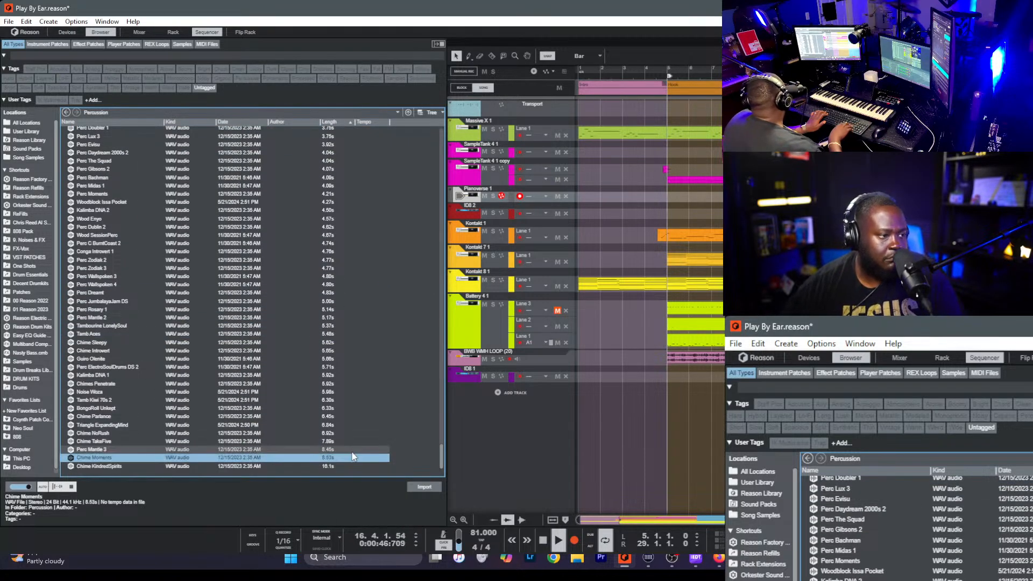
{"action": "left_click", "coordinate": [352, 451]}
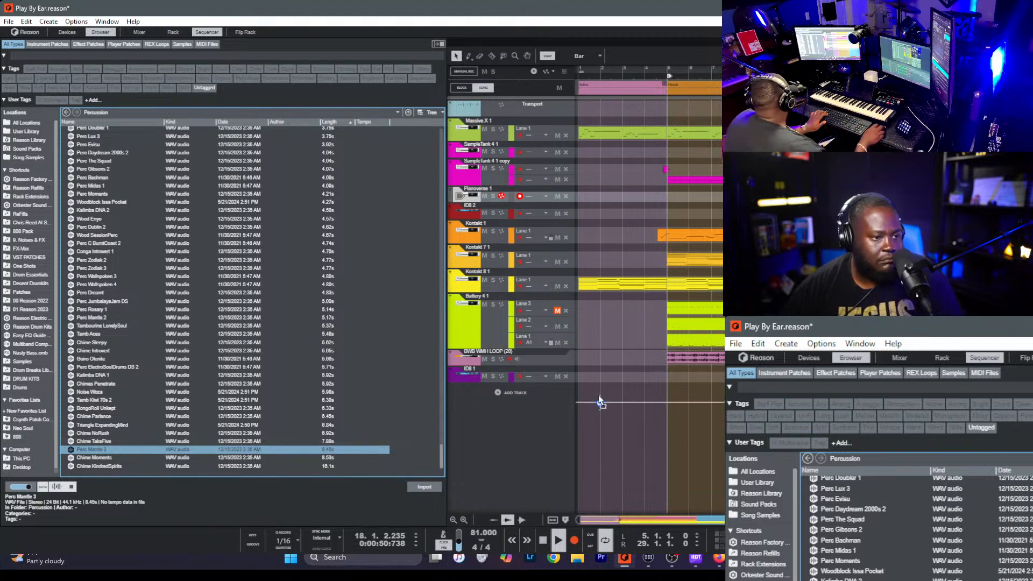
{"action": "left_click_drag", "start_coordinate": [618, 403], "coordinate": [594, 392]}
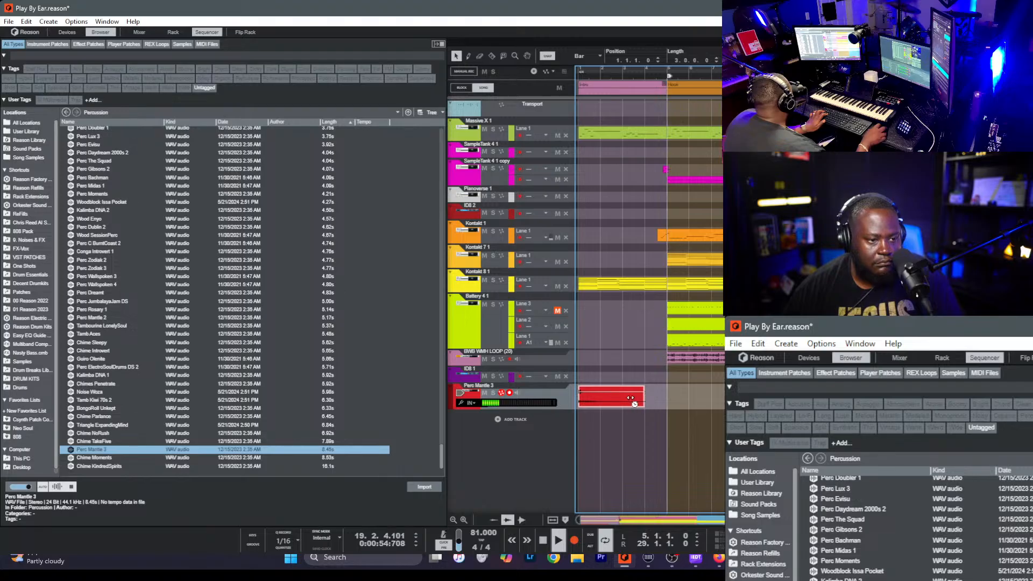
- Stretch the Perc Mantle 3 clip to four bars, duplicate it end to end along the song, and select its clips
{"action": "key", "text": "space"}
{"action": "key", "text": "space"}
{"action": "key", "text": "ctrl+d"}
{"action": "key", "text": "ctrl+d"}
{"action": "key", "text": "ctrl+d"}
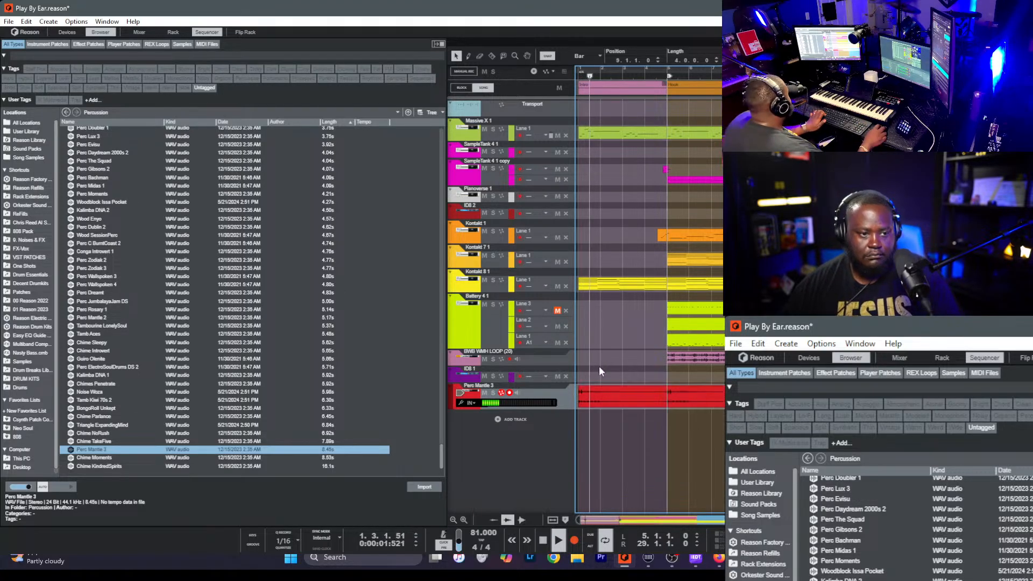
{"action": "scroll", "coordinate": [630, 387], "scroll_direction": "down", "scroll_amount": 4}
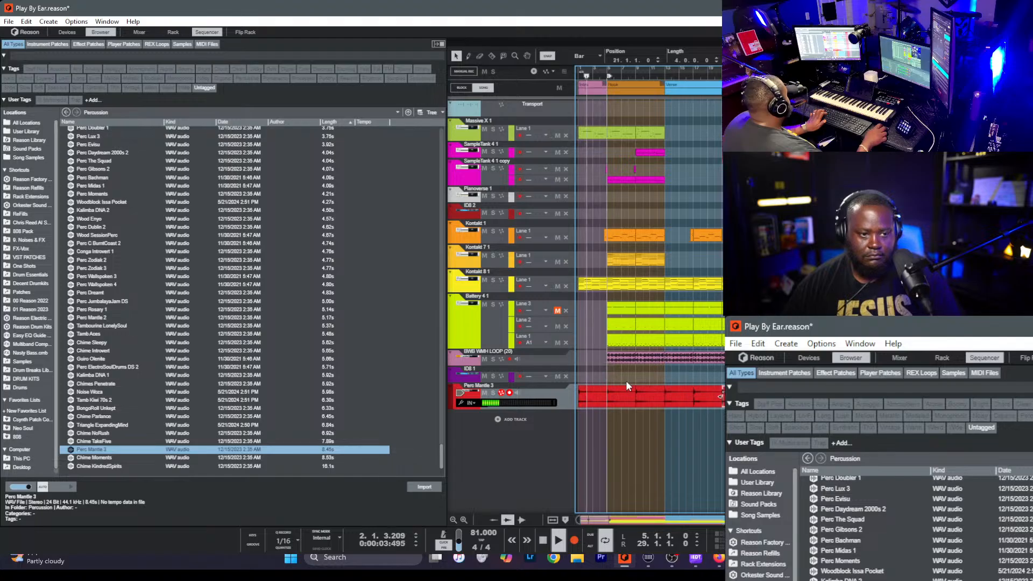
{"action": "left_click", "coordinate": [590, 391]}
{"action": "left_click", "coordinate": [589, 391]}
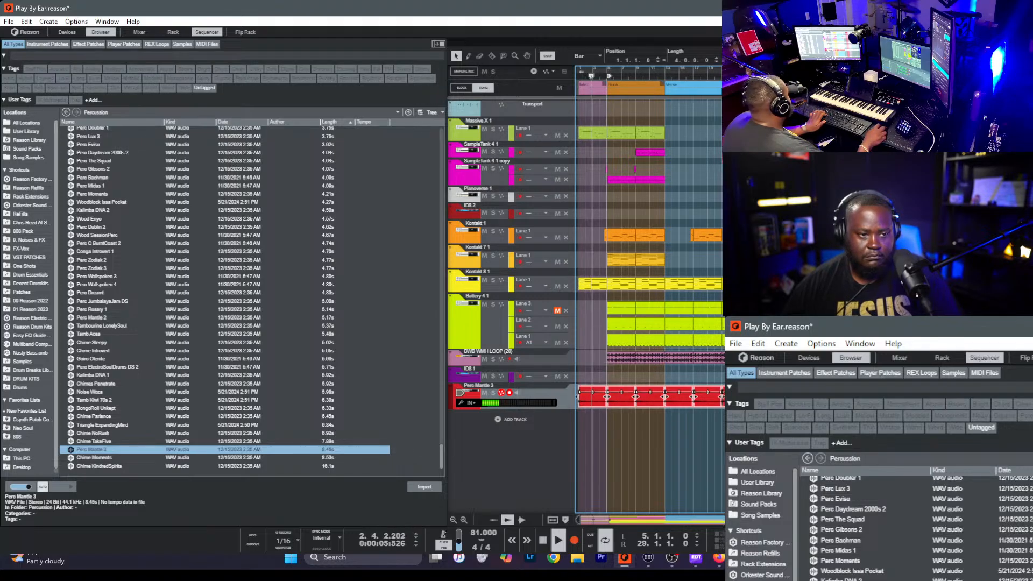
{"action": "left_click", "coordinate": [590, 391]}
{"action": "key", "text": "F5"}
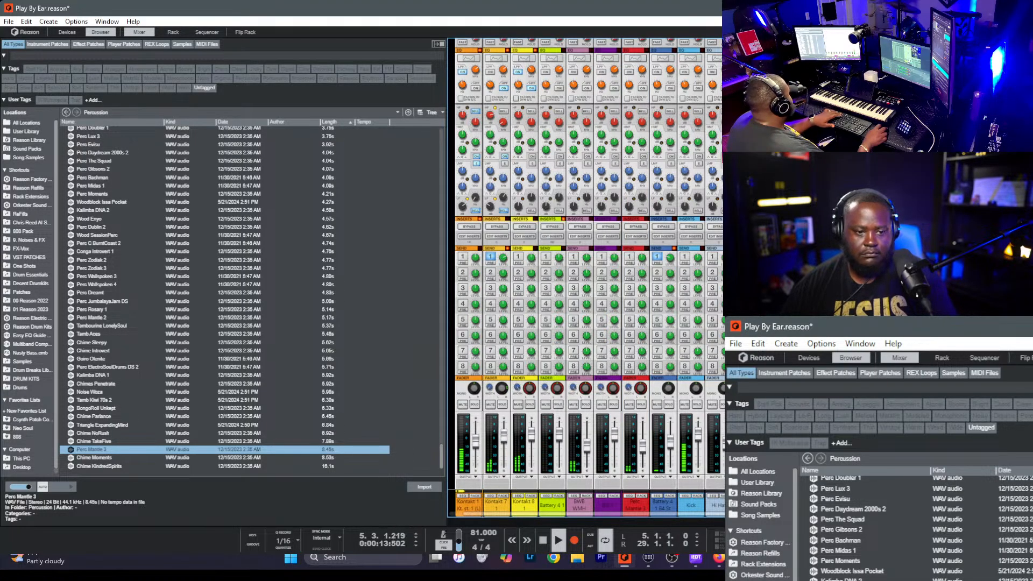
{"action": "key", "text": "F7"}
{"action": "key", "text": "F6"}
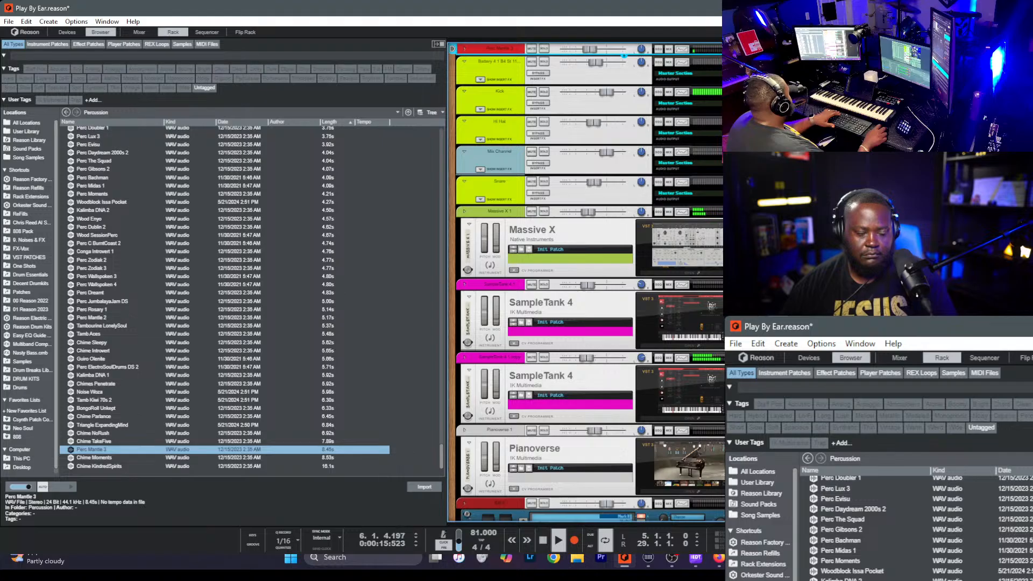
{"action": "key", "text": "F7"}
- Select the ID8 1 and Pianoverse 1 tracks in turn for live playing, and replay the song from the start
{"action": "left_click", "coordinate": [524, 377]}
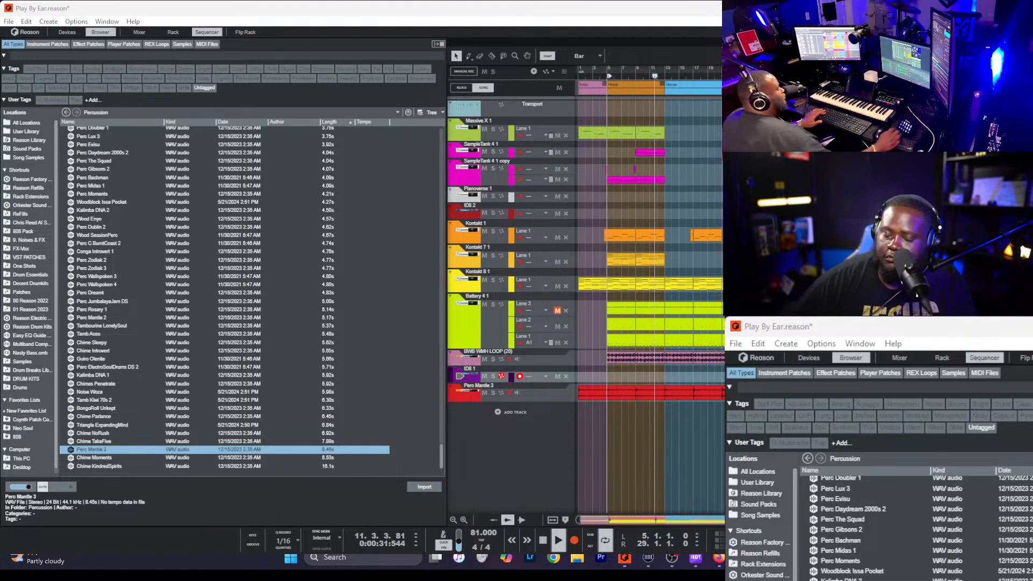
{"action": "left_click", "coordinate": [715, 371]}
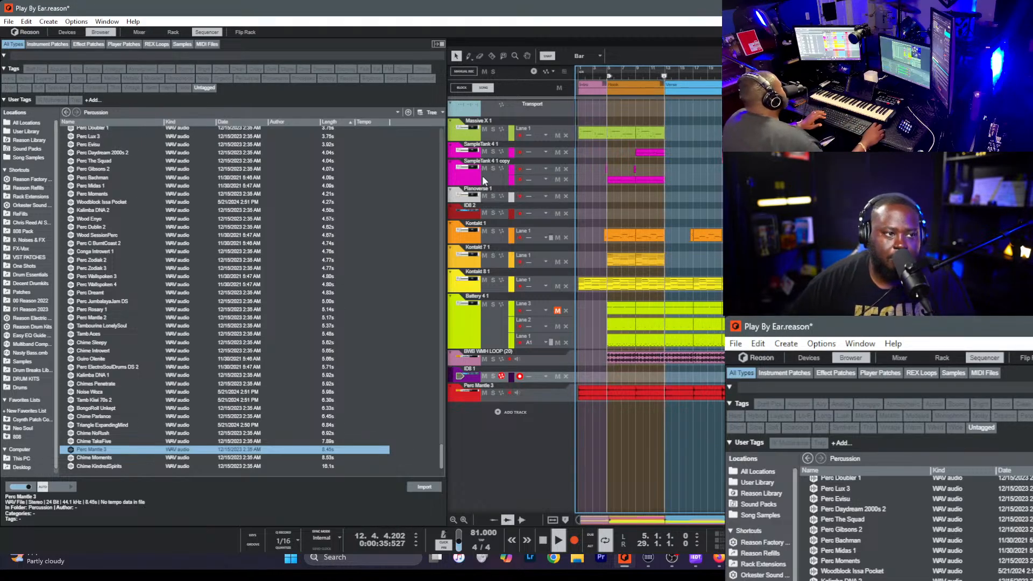
{"action": "left_click", "coordinate": [520, 197]}
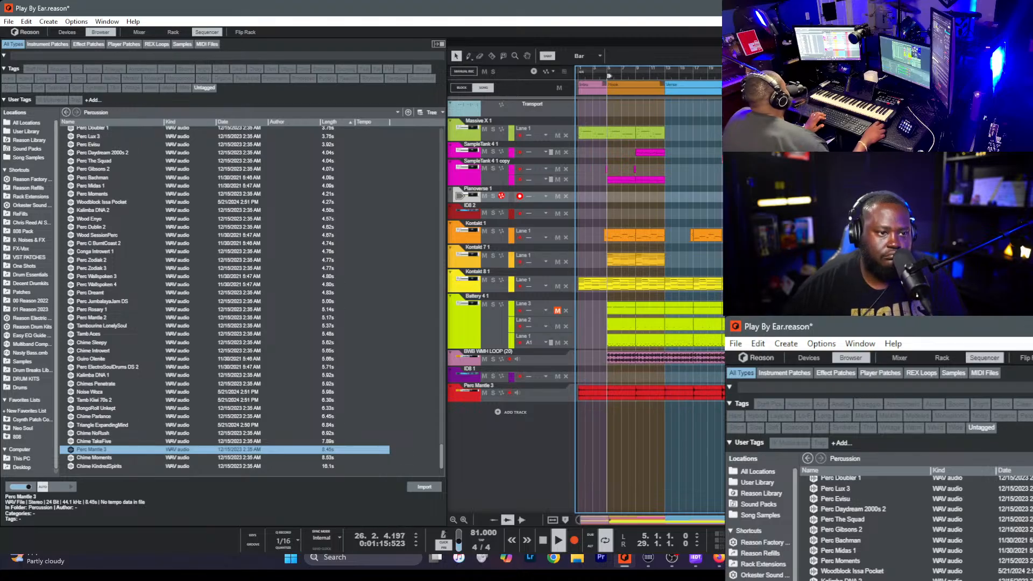
{"action": "key", "text": "space"}
{"action": "key", "text": "space"}
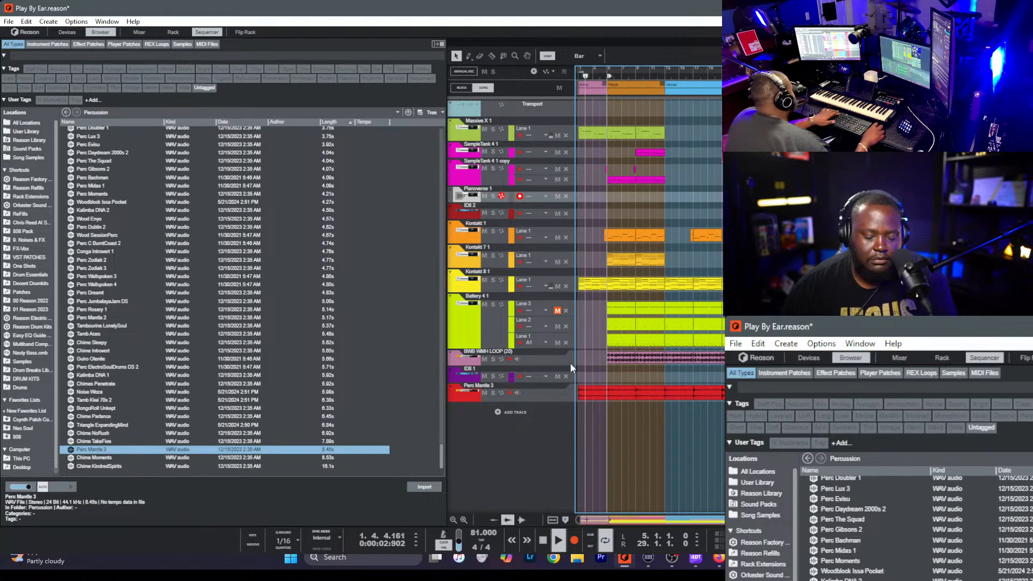
- Enable FX sends 1, 3 and 4 on the Perc Mantle 3 mixer channel and replay the song to hear them
{"action": "key", "text": "F5"}
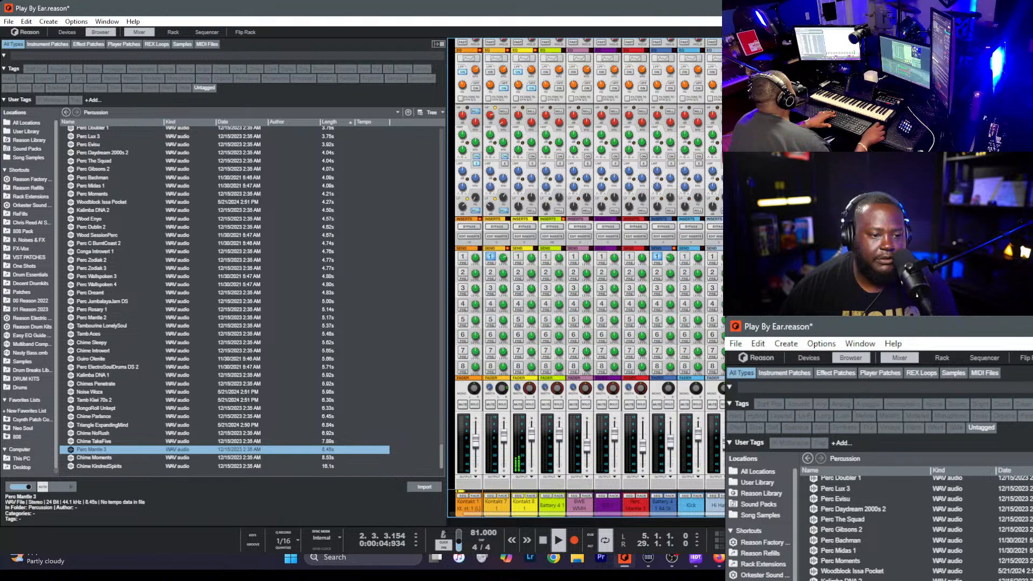
{"action": "left_click", "coordinate": [645, 502]}
{"action": "left_click", "coordinate": [629, 288]}
{"action": "left_click", "coordinate": [629, 304]}
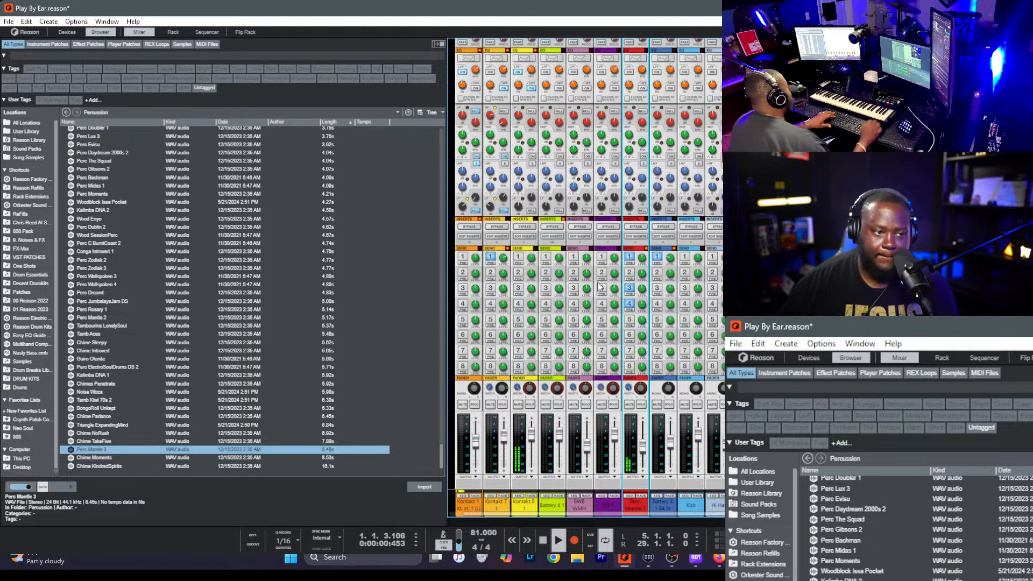
{"action": "mouse_move", "coordinate": [645, 291]}
{"action": "key", "text": "space"}
{"action": "key", "text": "space"}
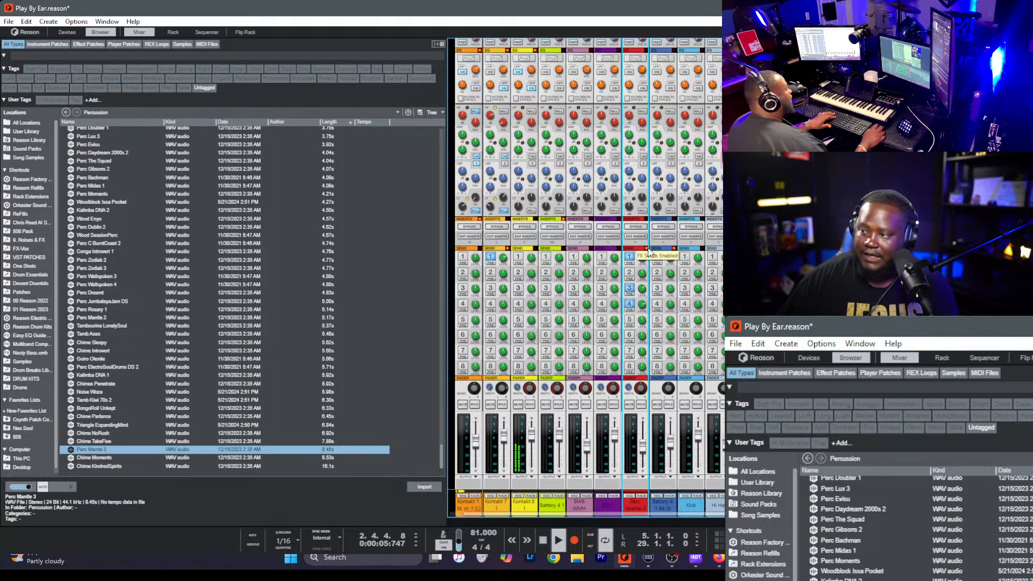
- Audition the Chime TakeFive, Chime NoRush, Triangle ExpandingMind and Chime Parlance samples against the playing song
{"action": "left_click", "coordinate": [269, 442]}
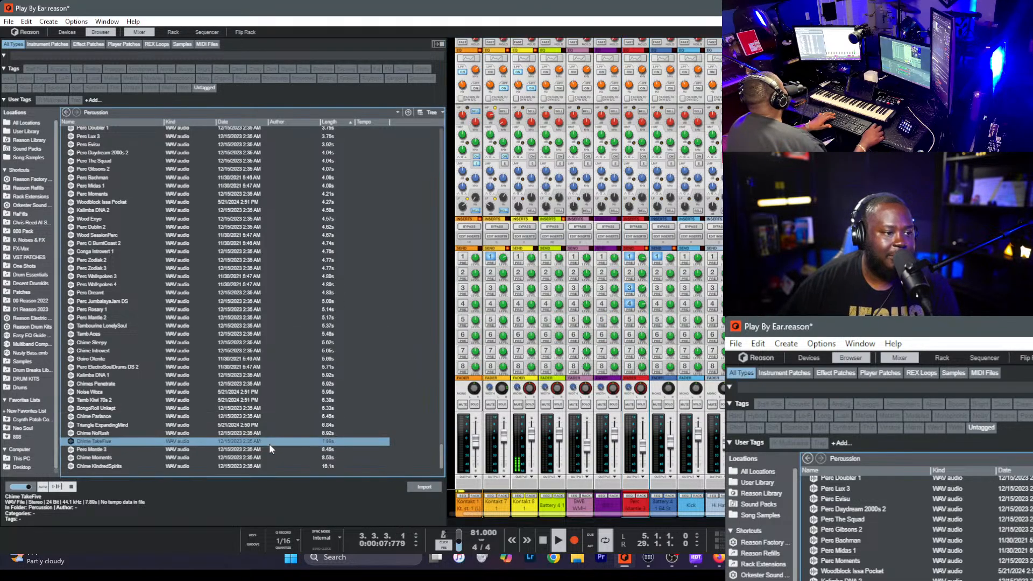
{"action": "left_click", "coordinate": [260, 434]}
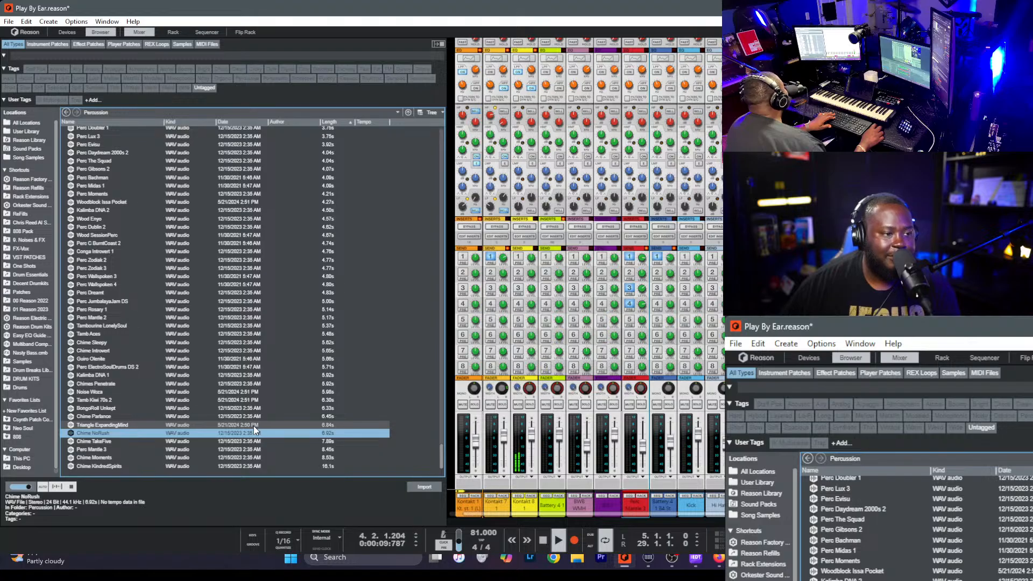
{"action": "left_click", "coordinate": [253, 425]}
{"action": "left_click", "coordinate": [239, 417]}
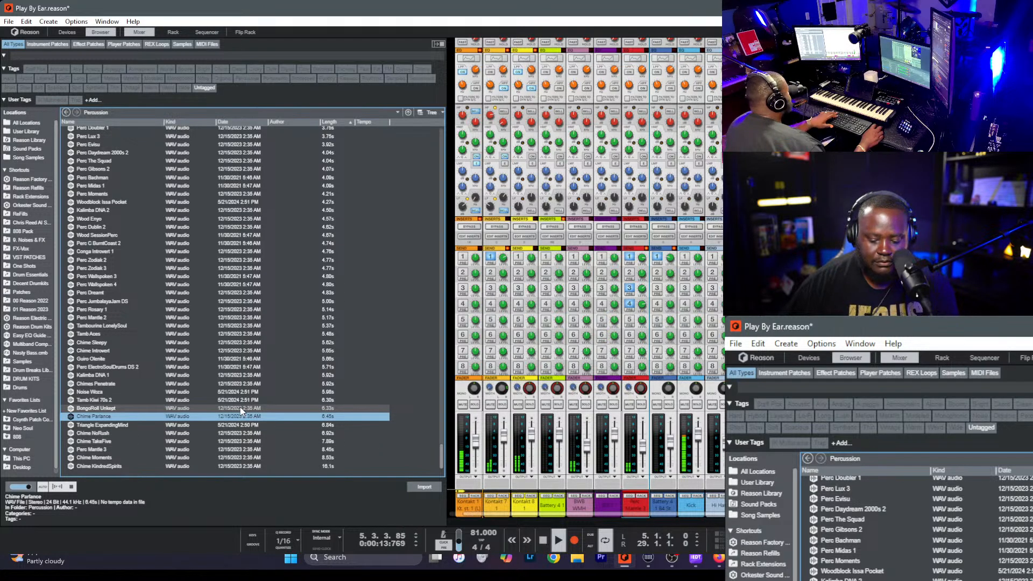
- Try Chime Parlance on a new audio track, shifting its clip from bar 9 towards bar 12, and delete the clip
{"action": "key", "text": "F7"}
{"action": "left_click_drag", "start_coordinate": [228, 417], "coordinate": [636, 415]}
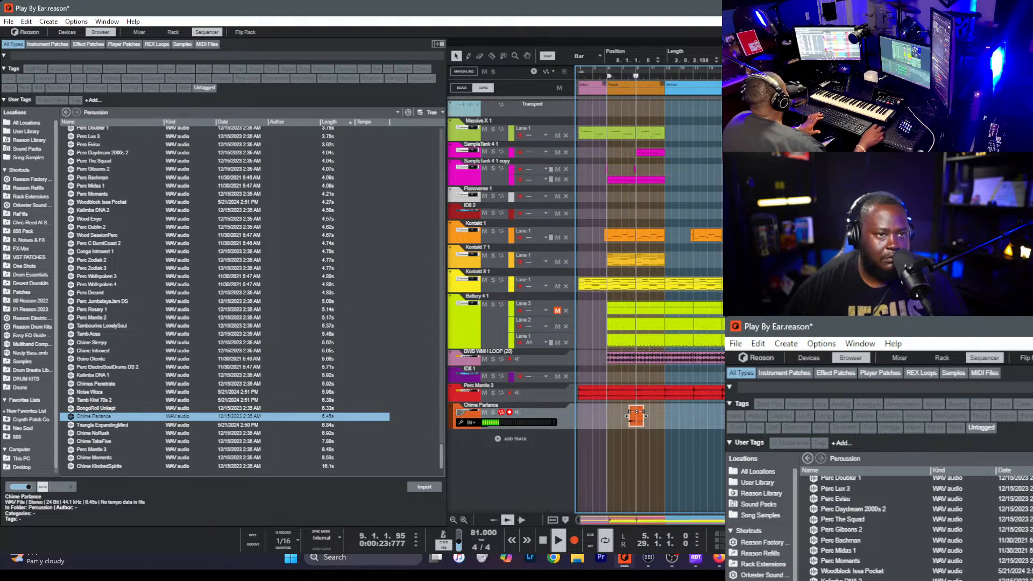
{"action": "left_click_drag", "start_coordinate": [637, 415], "coordinate": [657, 421]}
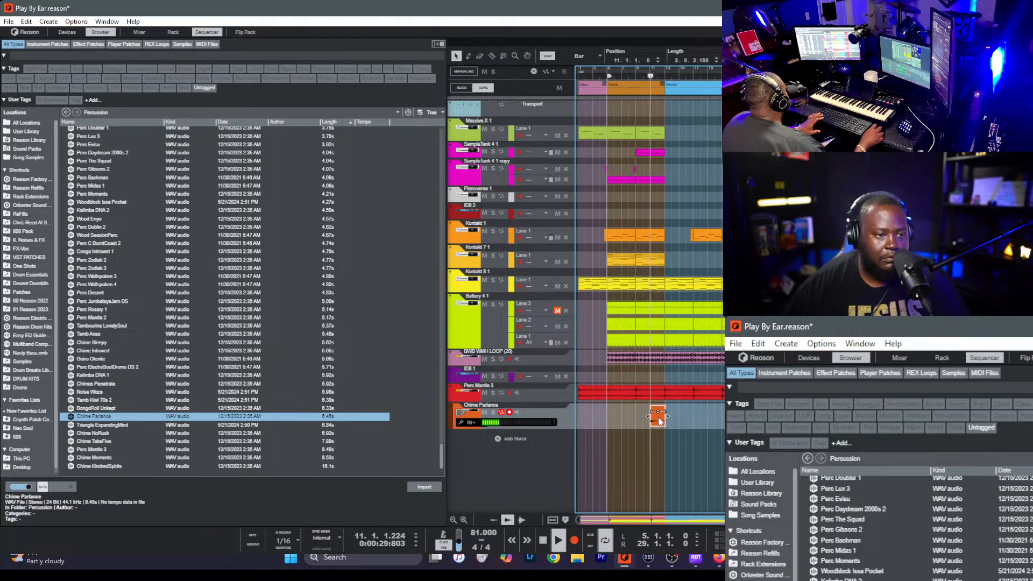
{"action": "left_click_drag", "start_coordinate": [660, 420], "coordinate": [665, 415]}
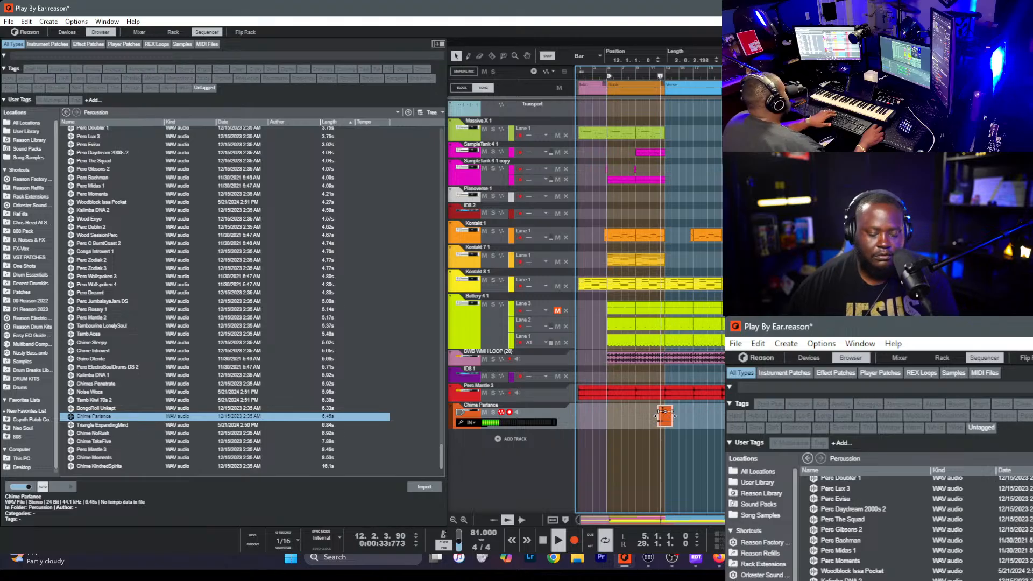
{"action": "key", "text": "Delete"}
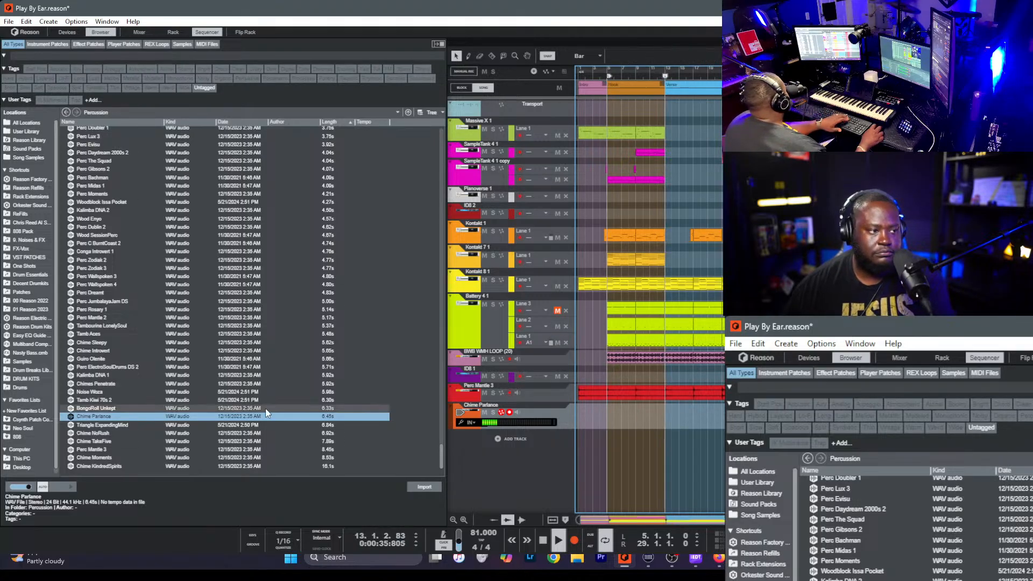
- Audition further Percussion samples from Tamb Kiwi 70s 2 through Chimes Penetrate and Perc ElectroSoulDrums DS 2 to Guiro Olenite
{"action": "left_click", "coordinate": [245, 402]}
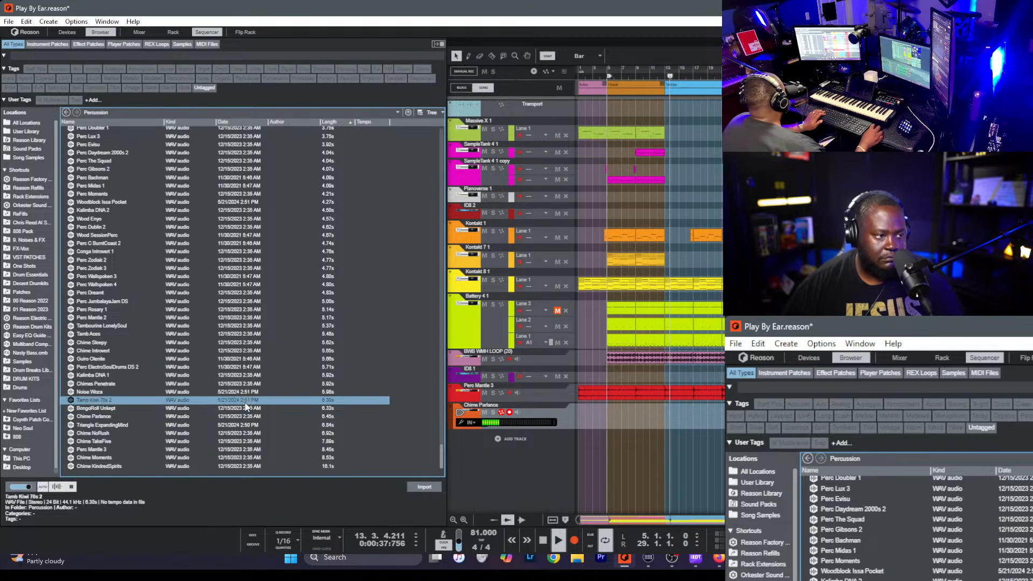
{"action": "left_click", "coordinate": [245, 393]}
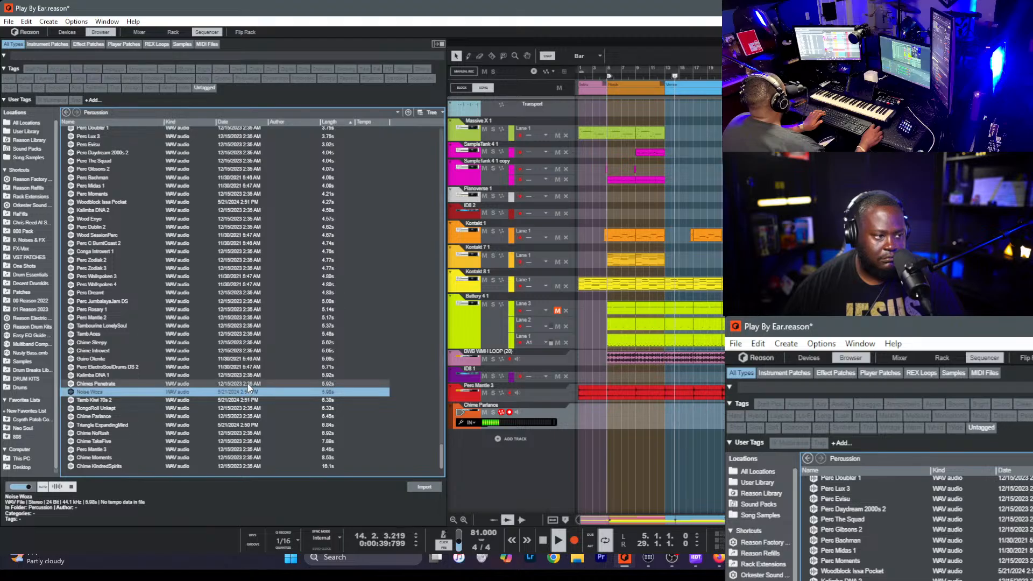
{"action": "left_click", "coordinate": [251, 384]}
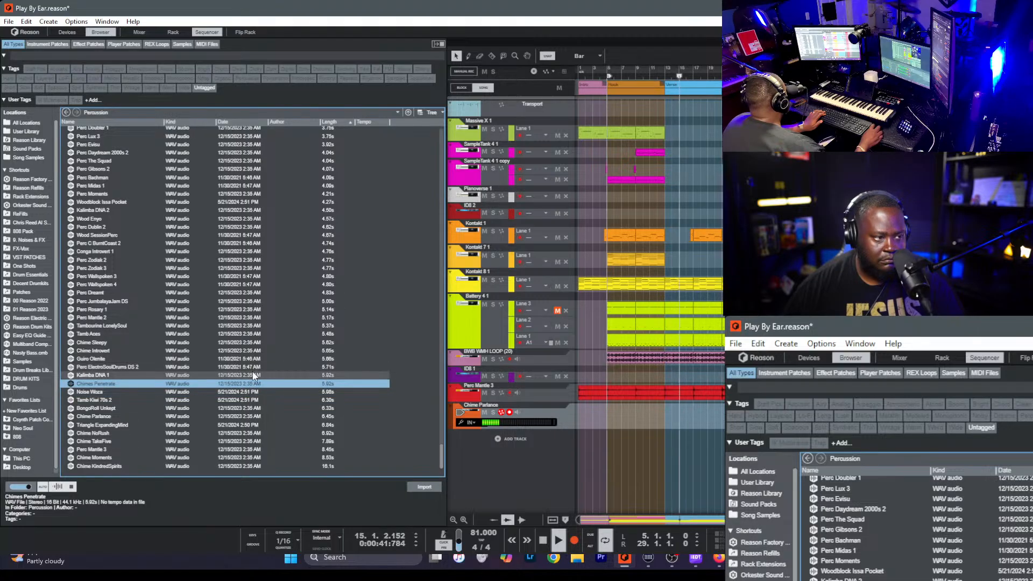
{"action": "left_click", "coordinate": [252, 373]}
{"action": "left_click", "coordinate": [251, 365]}
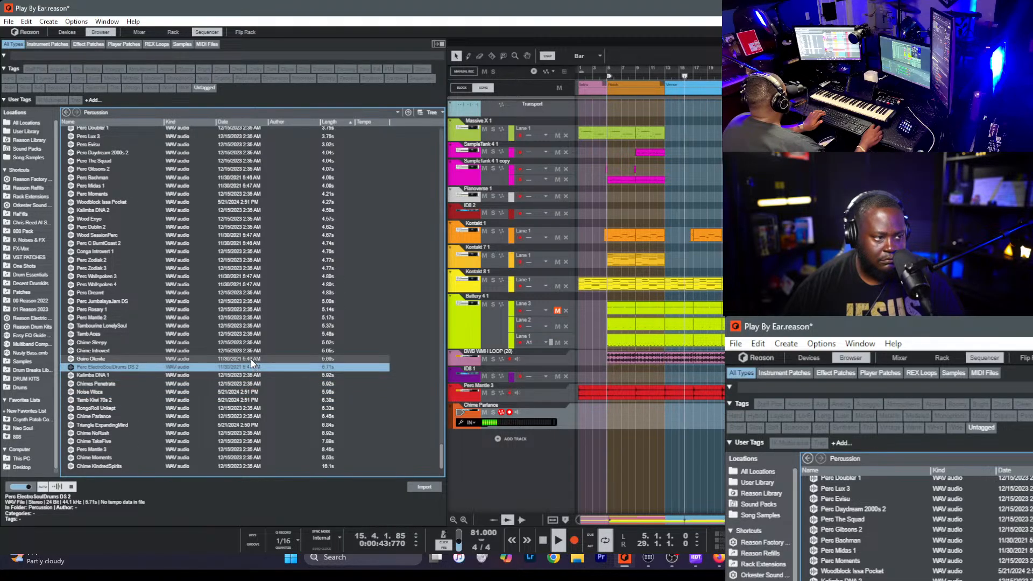
{"action": "left_click", "coordinate": [251, 360]}
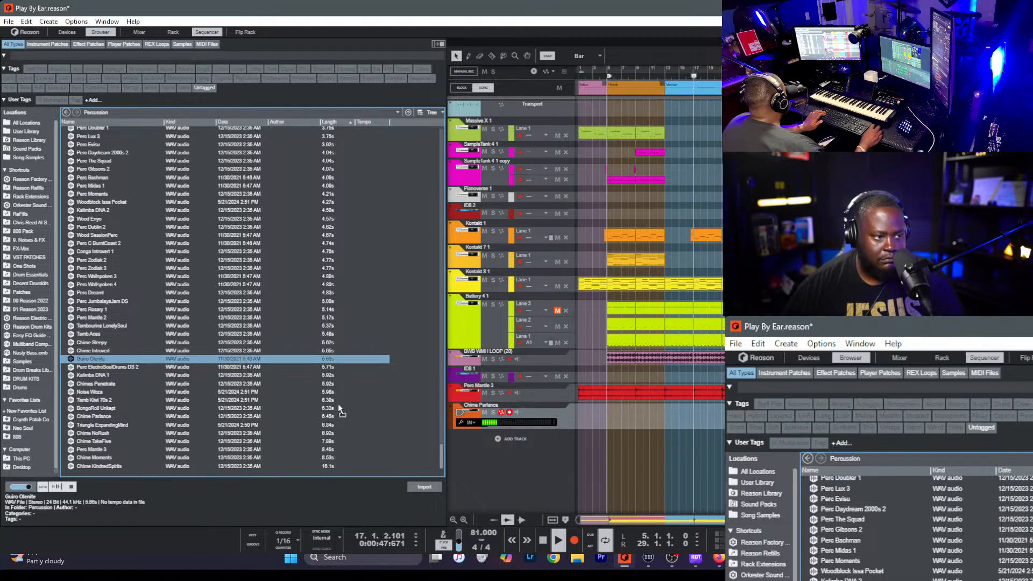
- Place Guiro Olenite on the Chime Parlance track as a one-bar clip at bar 20, with copies at bars 4 and 12
{"action": "left_click_drag", "start_coordinate": [722, 430], "coordinate": [719, 432]}
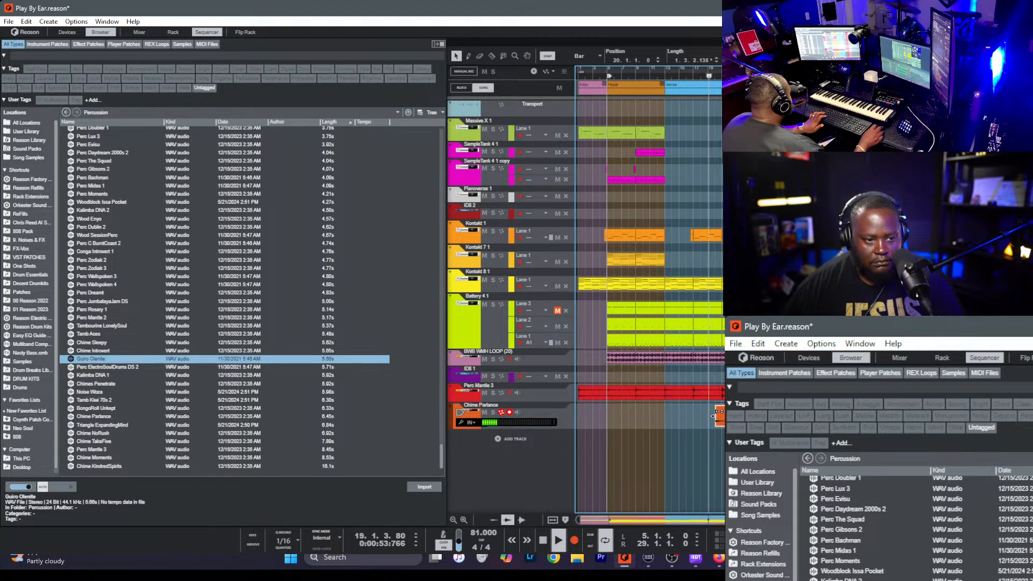
{"action": "key", "text": "Escape"}
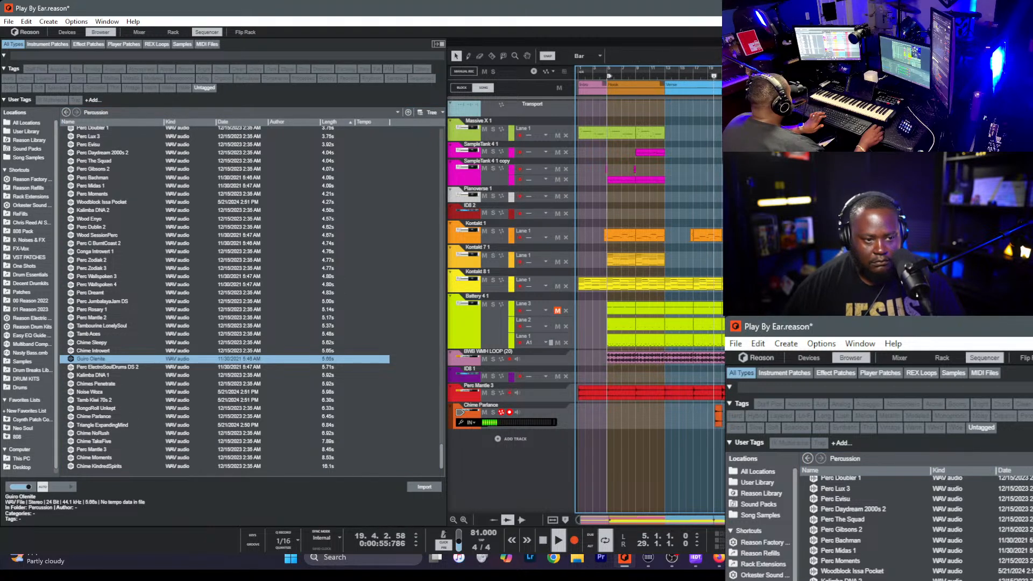
{"action": "left_click", "coordinate": [718, 416]}
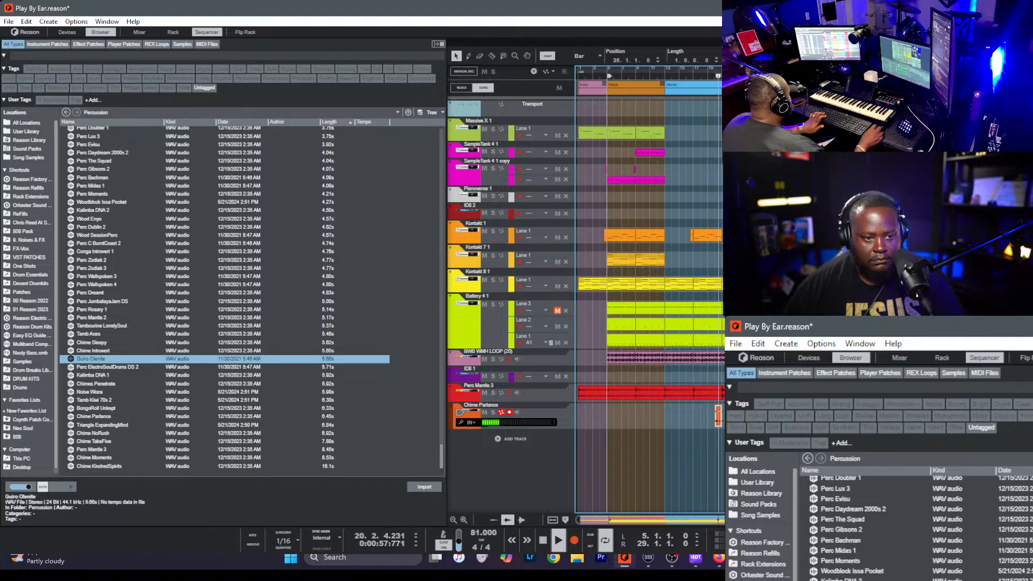
{"action": "left_click_drag", "start_coordinate": [721, 425], "coordinate": [610, 424]}
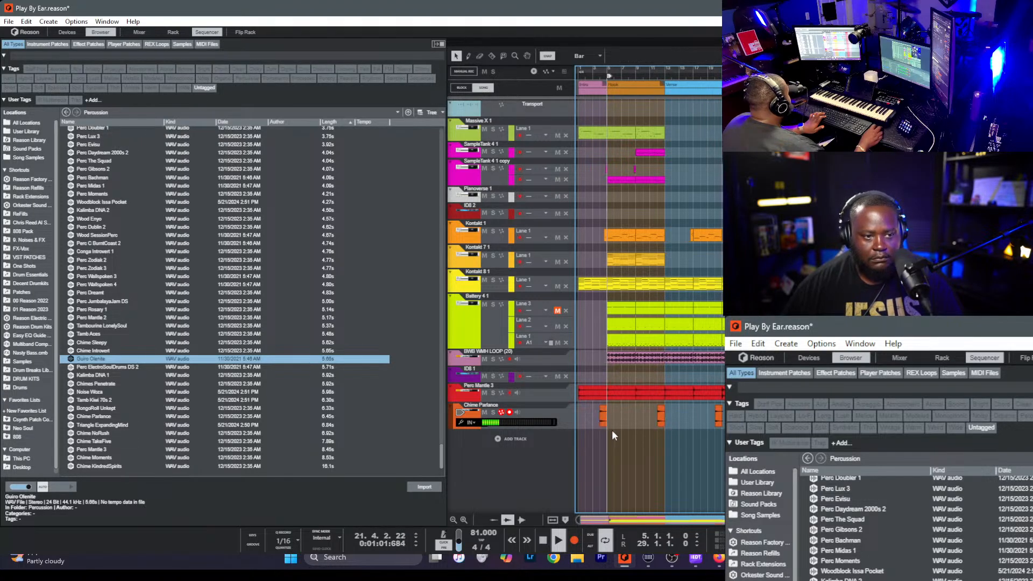
- Inspect the notes of the Kontakt 1 clip at bar 25 while the song plays, and return to the arrangement
{"action": "left_click", "coordinate": [32, 352]}
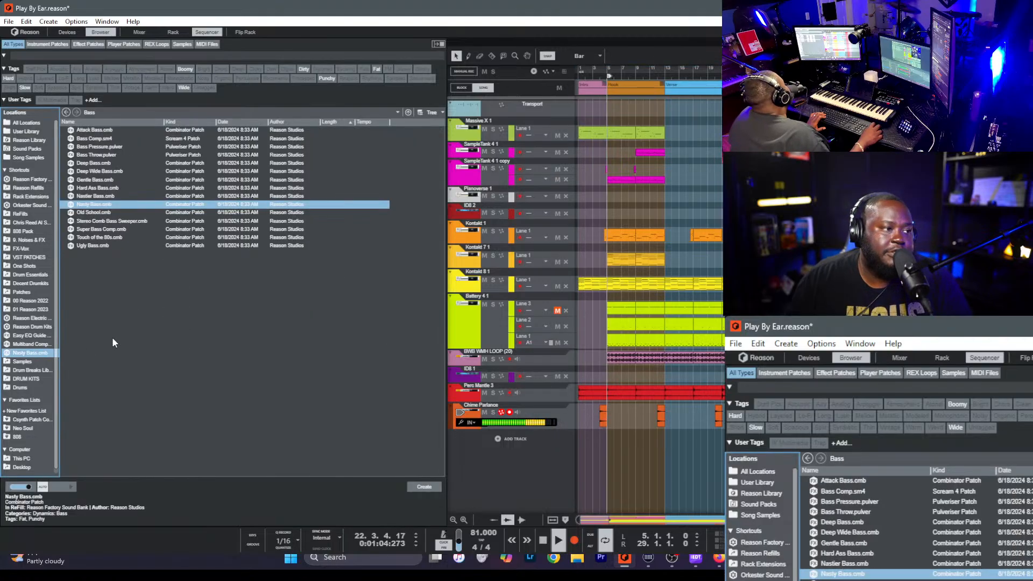
{"action": "left_click", "coordinate": [508, 444]}
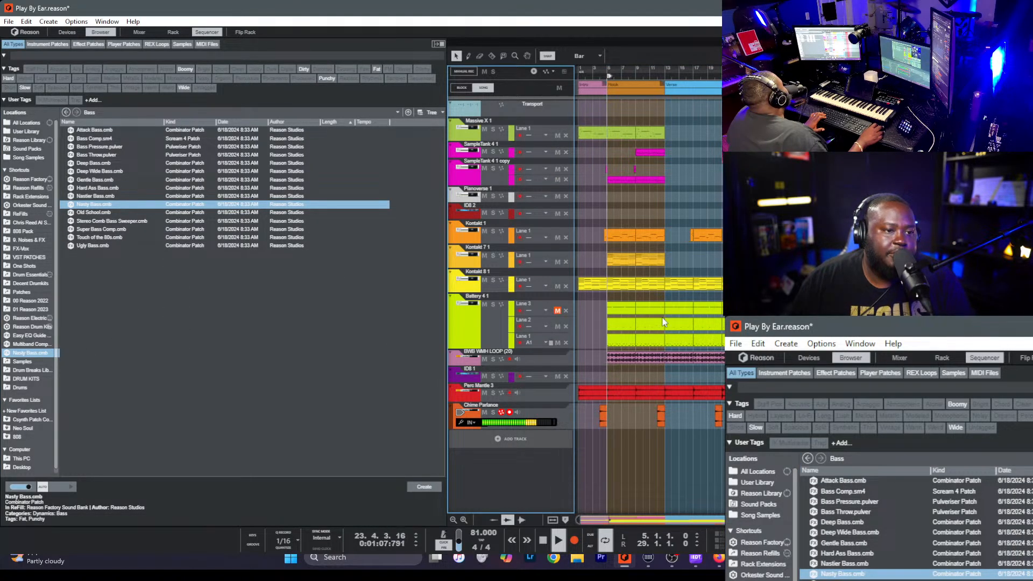
{"action": "left_click", "coordinate": [679, 354]}
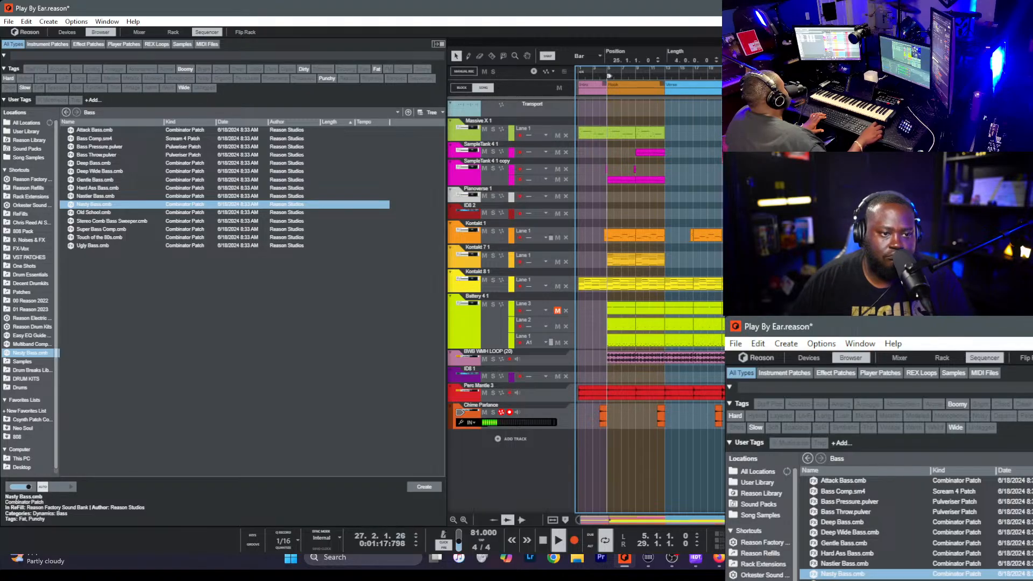
{"action": "key", "text": "ctrl+e"}
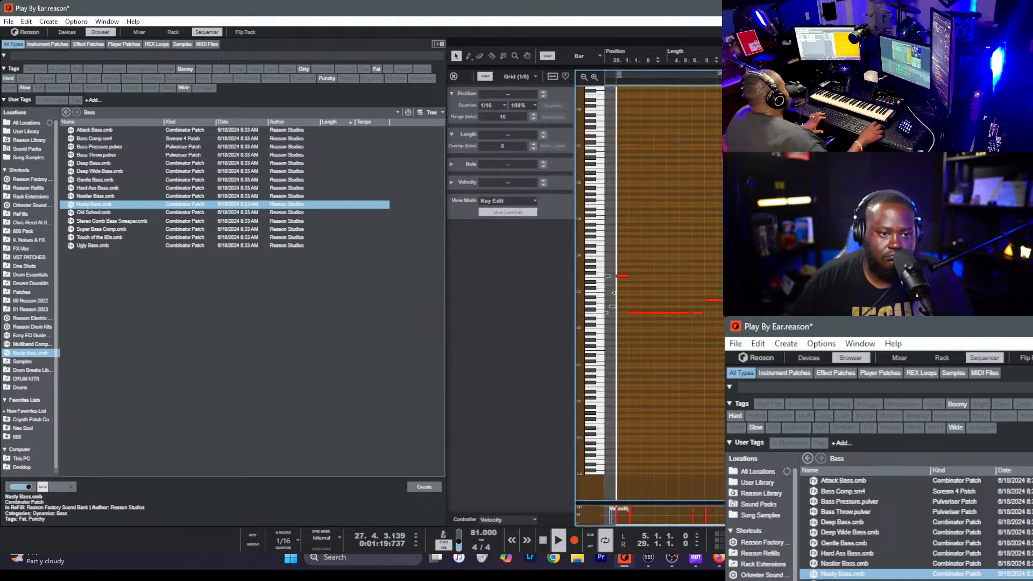
{"action": "key", "text": "ctrl+e"}
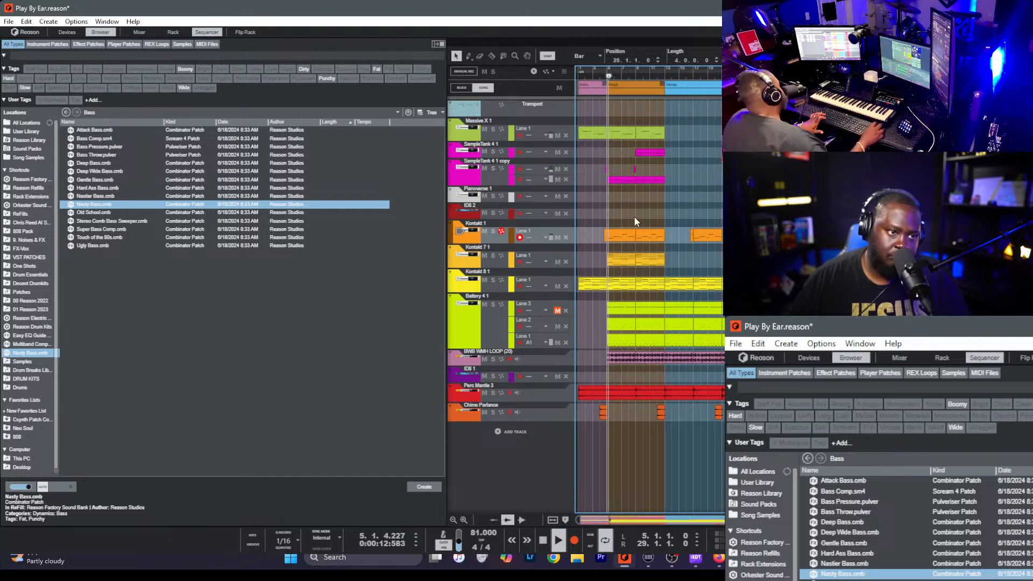
- Make Pianoverse 1 the active track, stop playback, and replace the sample browser with the device list to show the full arrangement
{"action": "left_click", "coordinate": [521, 199]}
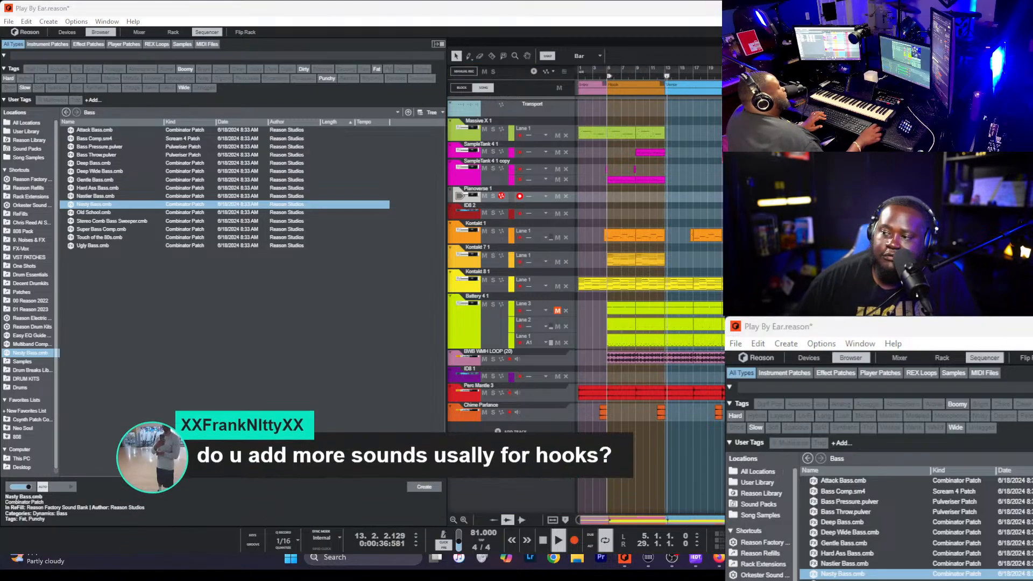
{"action": "left_click", "coordinate": [694, 213]}
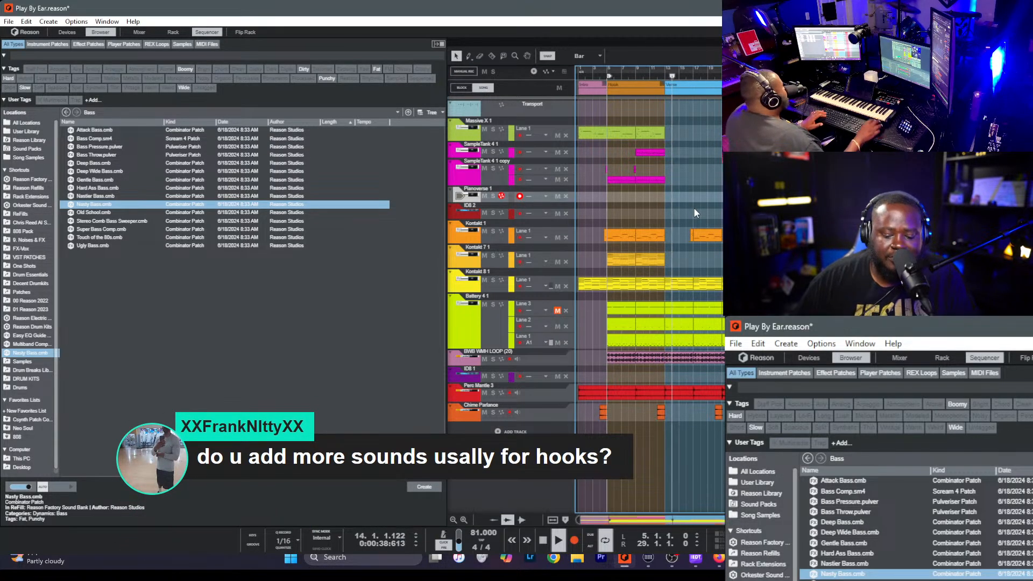
{"action": "key", "text": "F3"}
{"action": "left_click", "coordinate": [321, 204]}
{"action": "key", "text": "space"}
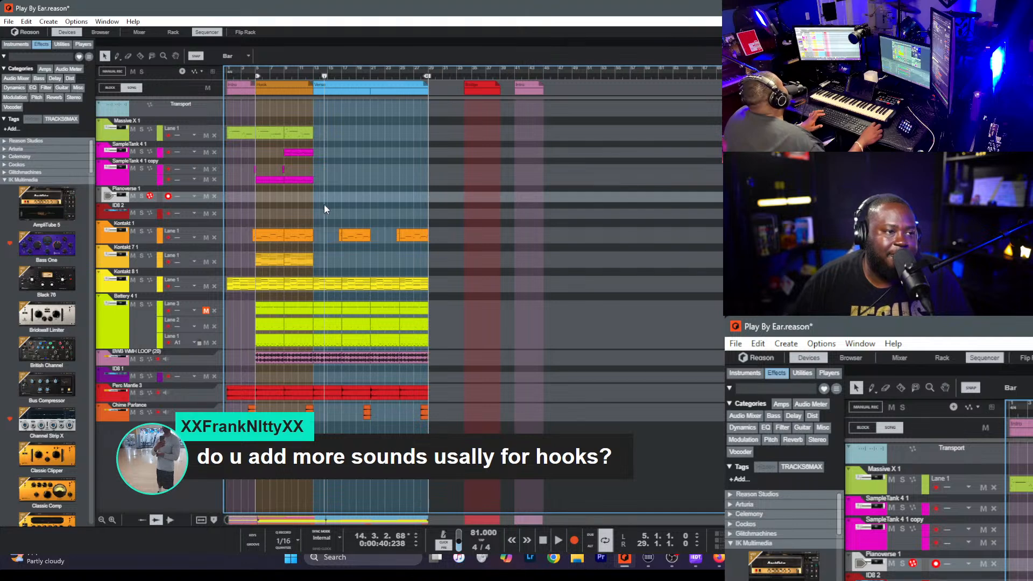
{"action": "key", "text": "h"}
{"action": "key", "text": "h"}
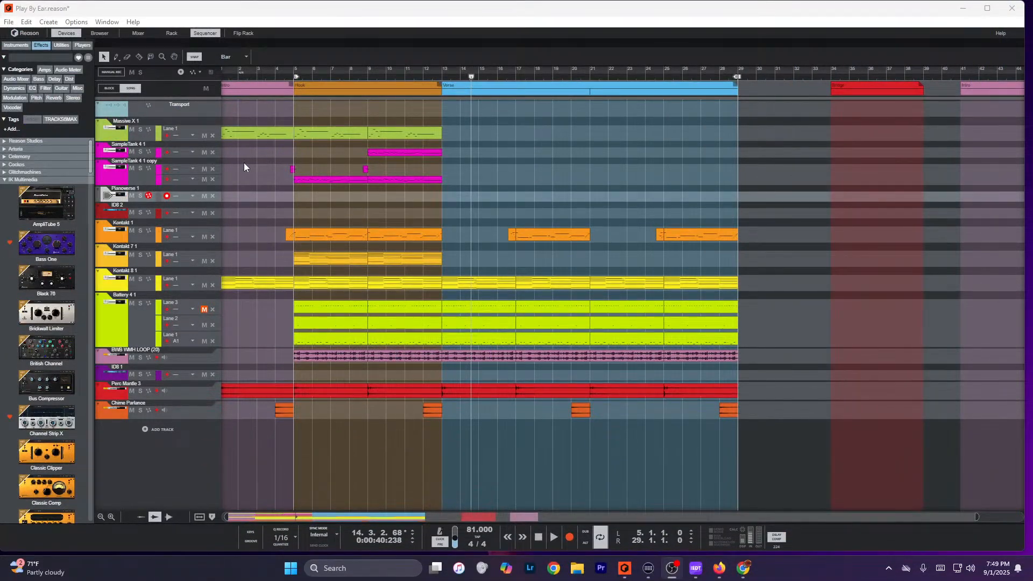
- Reorder the tracks so Kontakt 8 1 sits below Massive X 1, Chime Parlance above Massive X 1, and Perc Mantle 3 above ID8 1
{"action": "left_click", "coordinate": [272, 212]}
{"action": "left_click", "coordinate": [229, 313]}
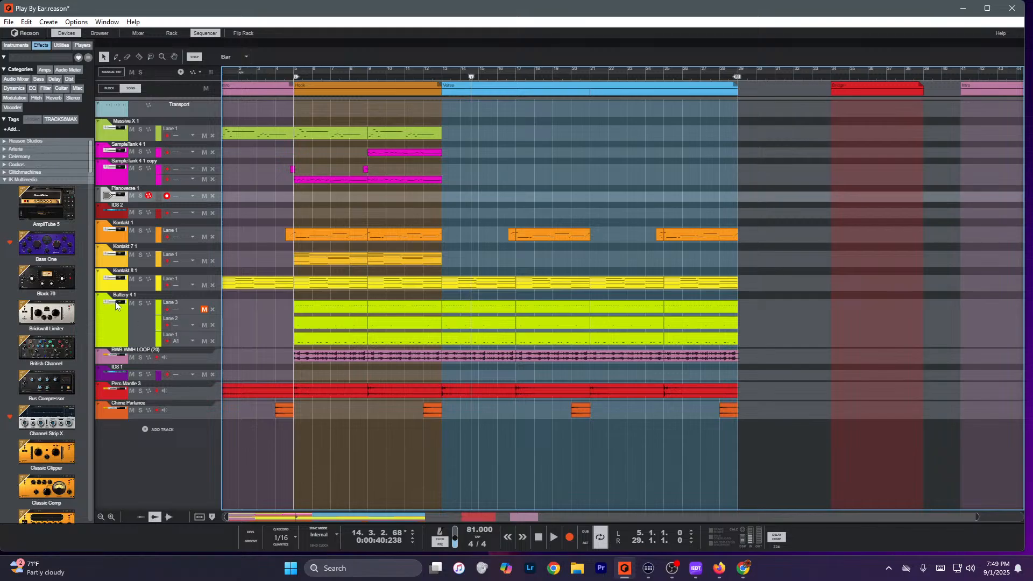
{"action": "left_click_drag", "start_coordinate": [101, 290], "coordinate": [145, 141]}
{"action": "left_click", "coordinate": [113, 415]}
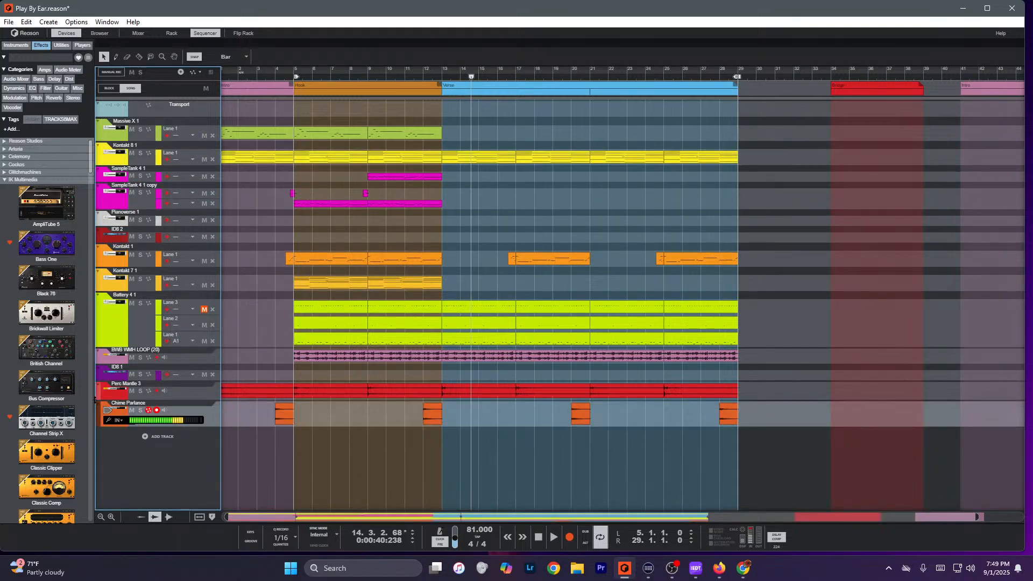
{"action": "left_click_drag", "start_coordinate": [114, 390], "coordinate": [125, 114]}
{"action": "left_click_drag", "start_coordinate": [98, 416], "coordinate": [132, 421]}
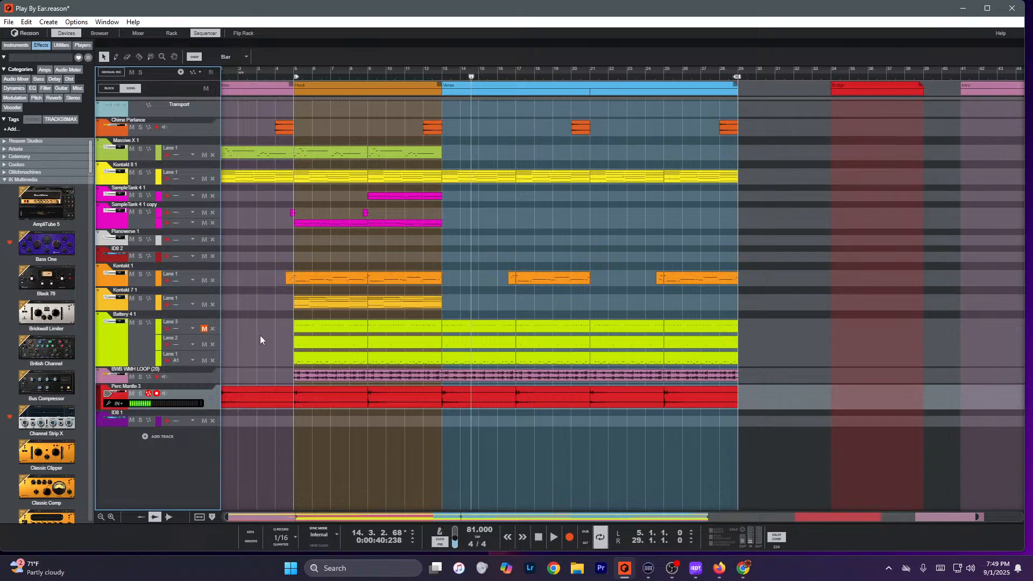
- Select and release the upper Hook clips, and play the song from the start of the Verse at bar 13
{"action": "left_click_drag", "start_coordinate": [440, 238], "coordinate": [300, 123]}
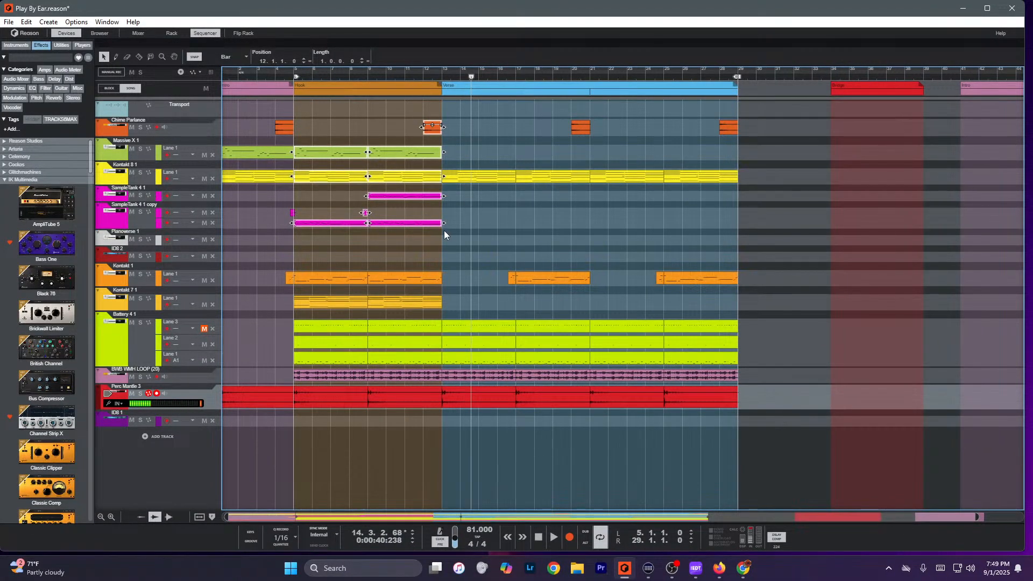
{"action": "left_click", "coordinate": [411, 188]}
{"action": "left_click", "coordinate": [313, 76]}
{"action": "left_click_drag", "start_coordinate": [364, 88], "coordinate": [437, 99]}
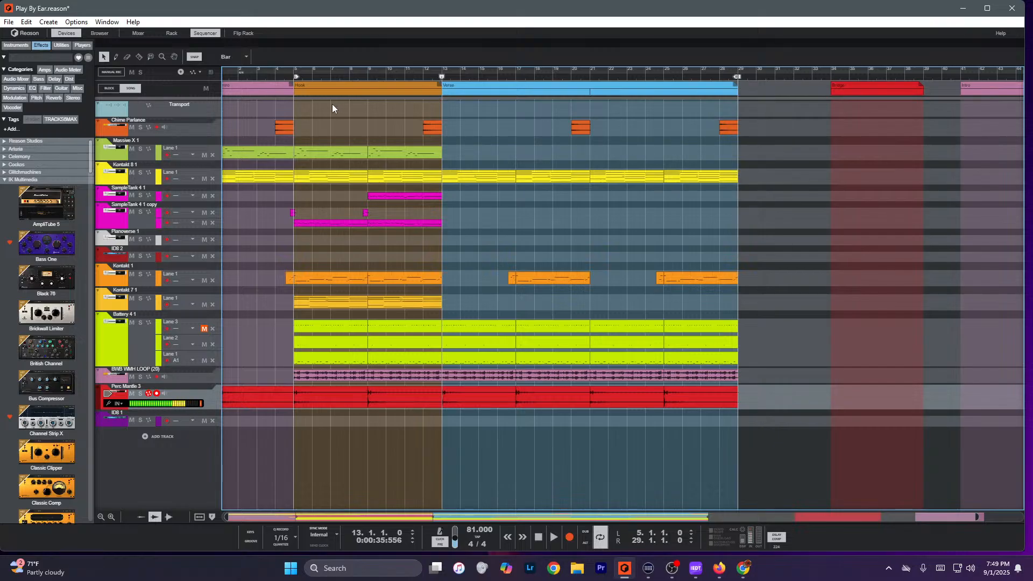
{"action": "key", "text": "KP_1"}
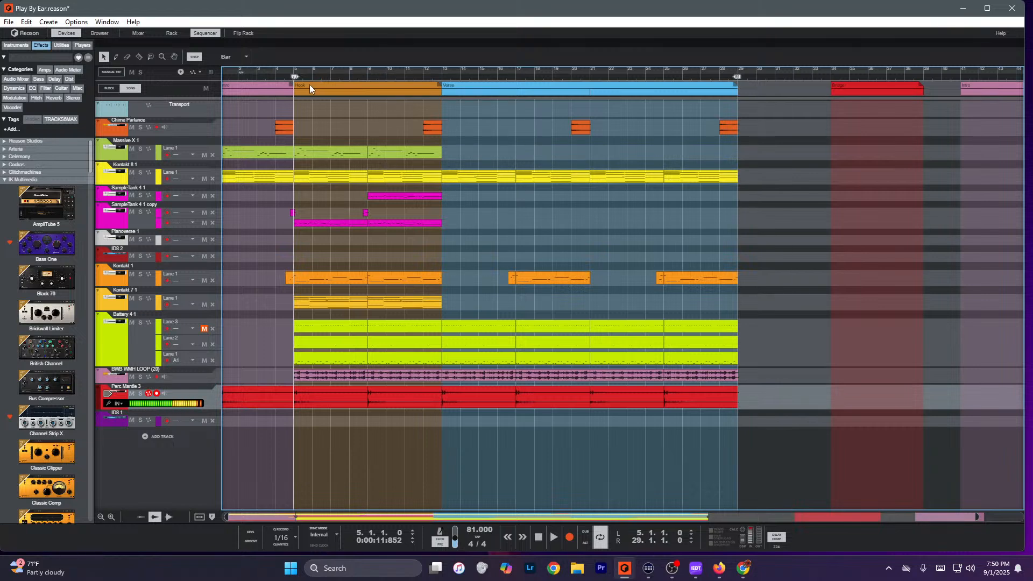
{"action": "left_click", "coordinate": [445, 76]}
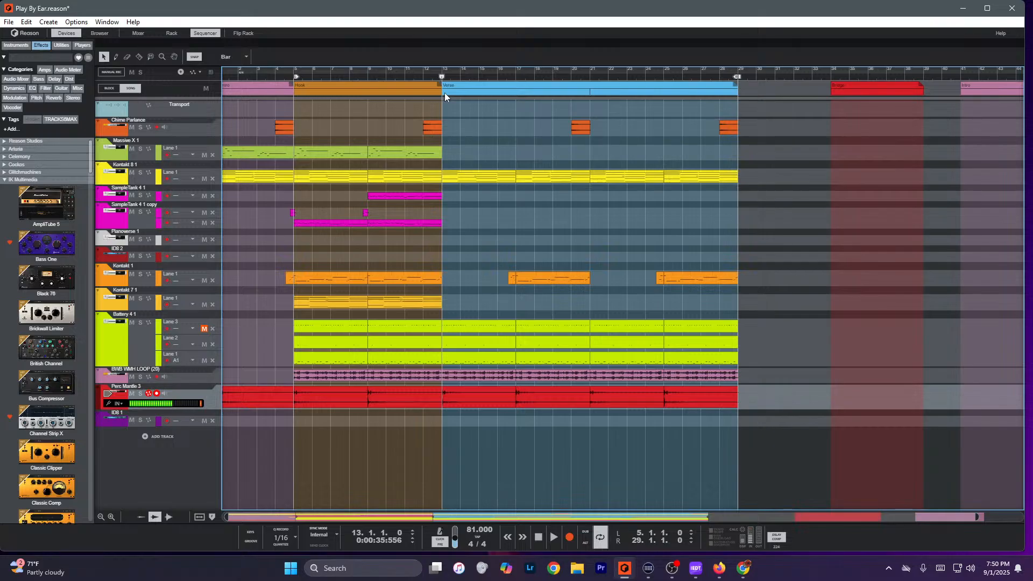
{"action": "key", "text": "space"}
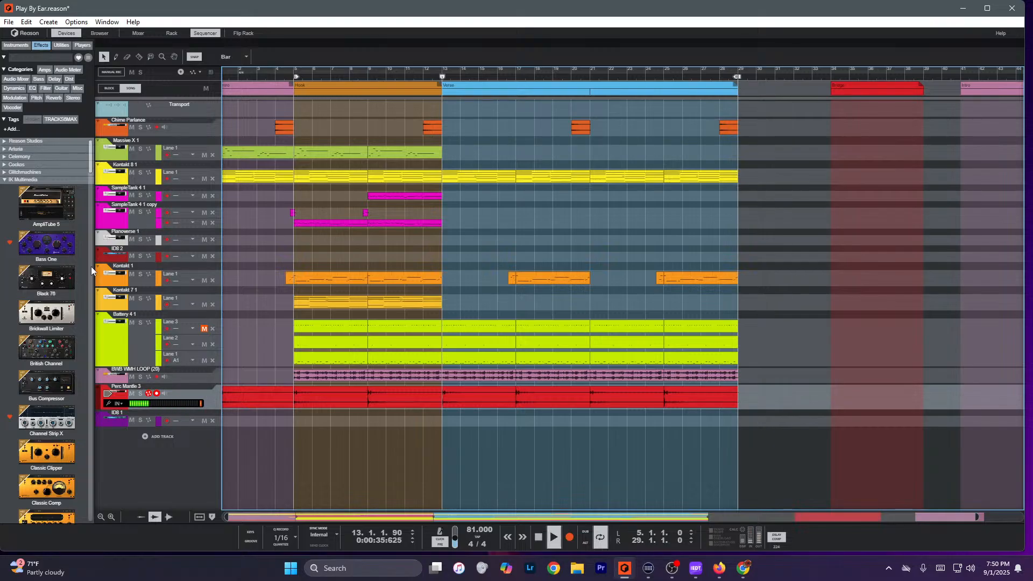
- Group the ID8 2, Pianoverse 1 and ID8 1 tracks directly below Transport, with Chime Parlance right beneath them
{"action": "left_click", "coordinate": [101, 257]}
{"action": "left_click_drag", "start_coordinate": [139, 157], "coordinate": [139, 156]}
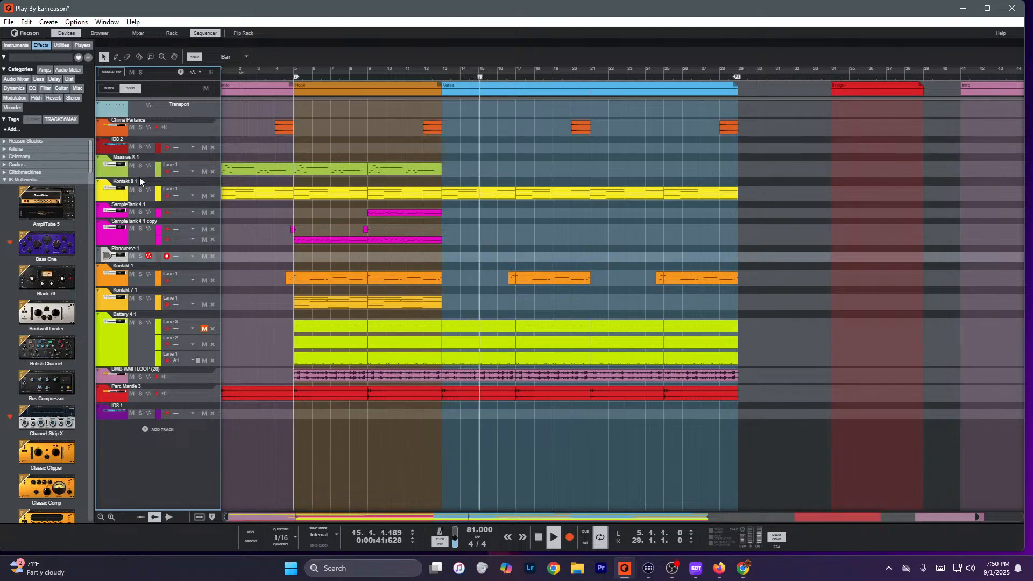
{"action": "left_click_drag", "start_coordinate": [142, 250], "coordinate": [142, 160]}
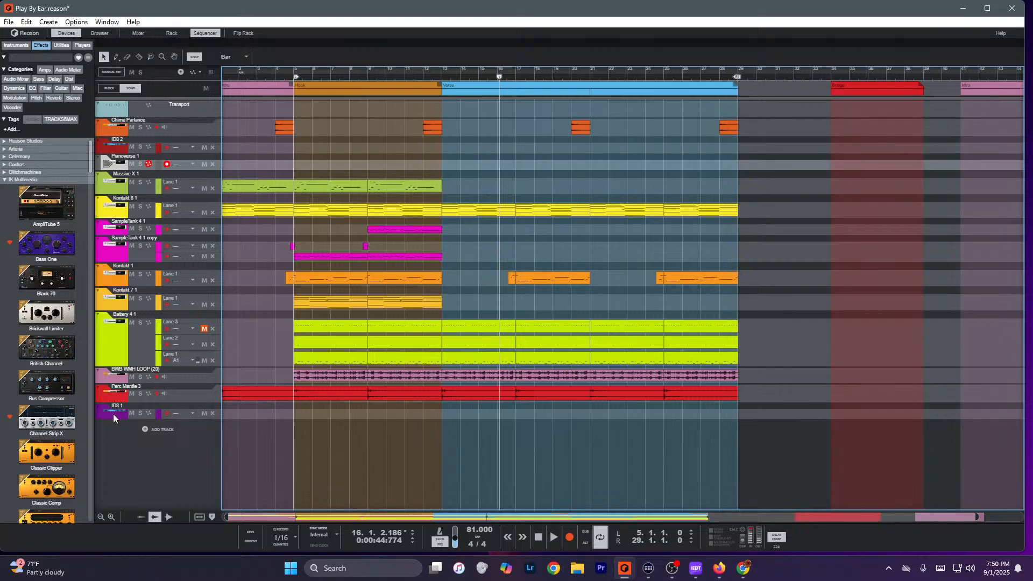
{"action": "left_click_drag", "start_coordinate": [113, 418], "coordinate": [210, 170]}
{"action": "left_click", "coordinate": [470, 257]}
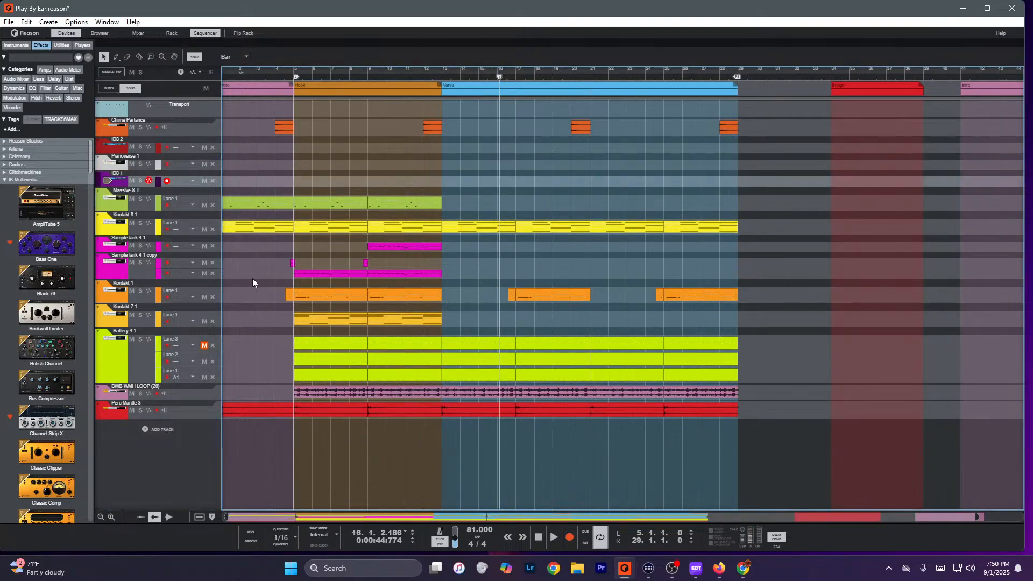
{"action": "left_click_drag", "start_coordinate": [101, 136], "coordinate": [102, 181]}
{"action": "left_click", "coordinate": [481, 184]}
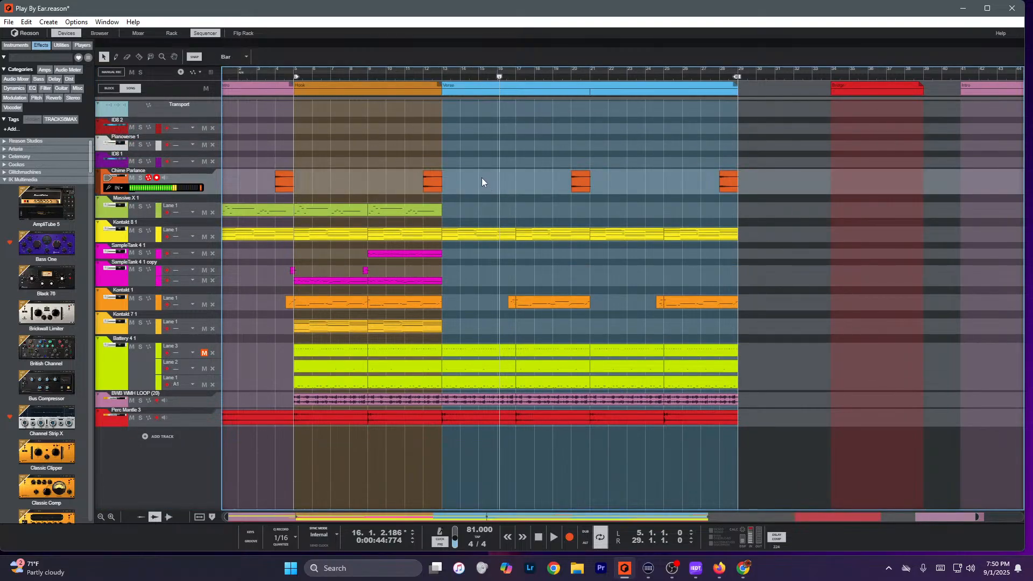
- Delete the red Bridge block and the purple block after it, leaving the Verse as the last section
{"action": "scroll", "coordinate": [467, 181], "scroll_direction": "down", "scroll_amount": 2}
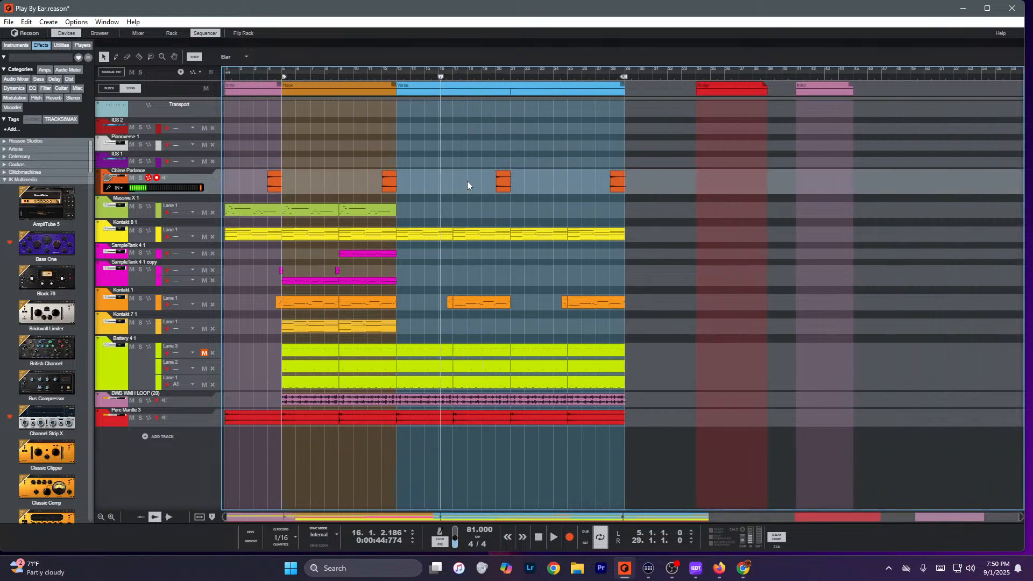
{"action": "left_click_drag", "start_coordinate": [657, 85], "coordinate": [918, 99]}
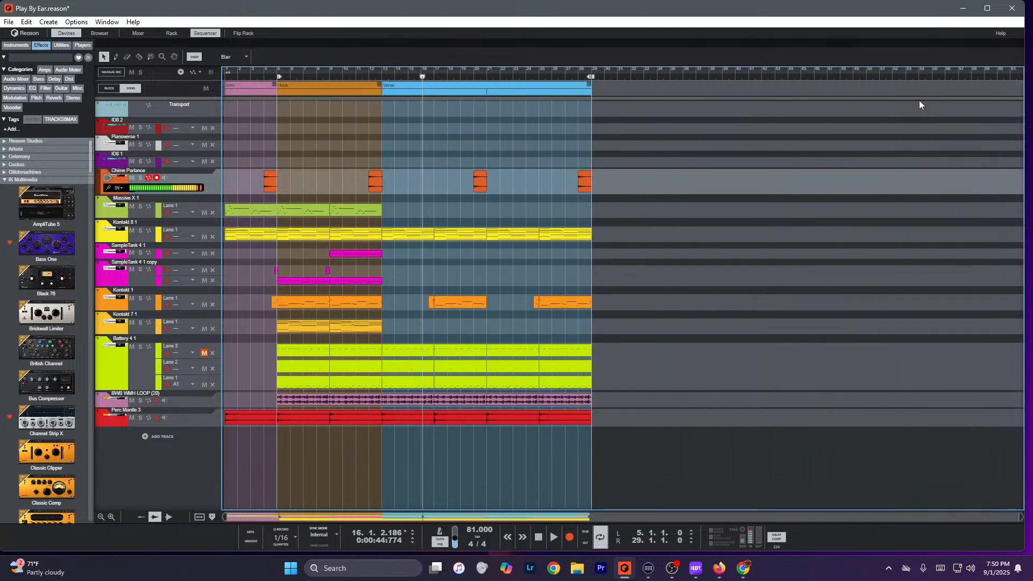
{"action": "scroll", "coordinate": [728, 196], "scroll_direction": "up", "scroll_amount": 2}
{"action": "scroll", "coordinate": [725, 192], "scroll_direction": "up", "scroll_amount": 2}
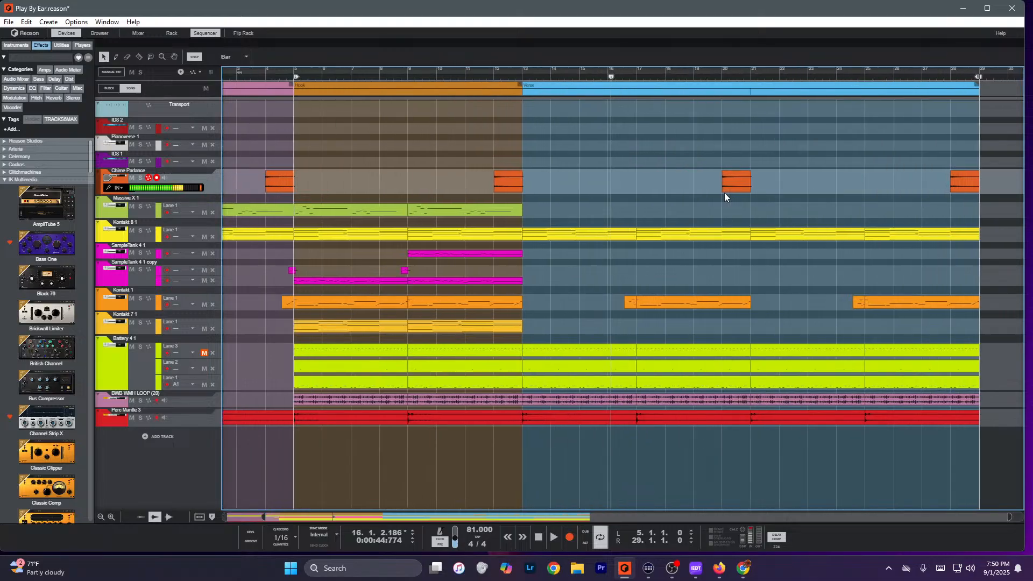
{"action": "scroll", "coordinate": [724, 193], "scroll_direction": "down", "scroll_amount": 2}
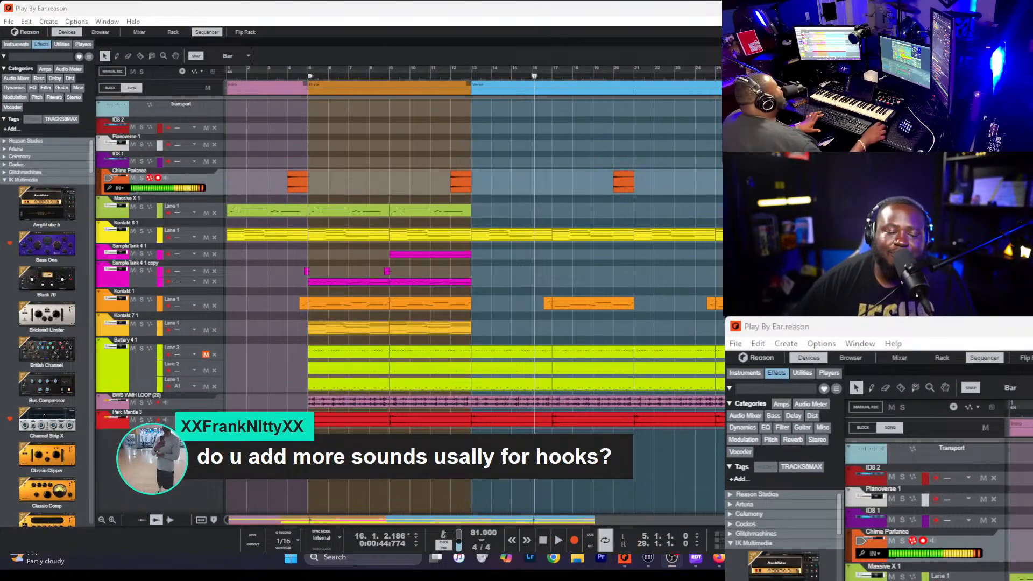
- Play the song from bar 1, make Pianoverse 1 the record-enabled track, and restart playback
{"action": "left_click", "coordinate": [547, 185]}
{"action": "key", "text": "Home"}
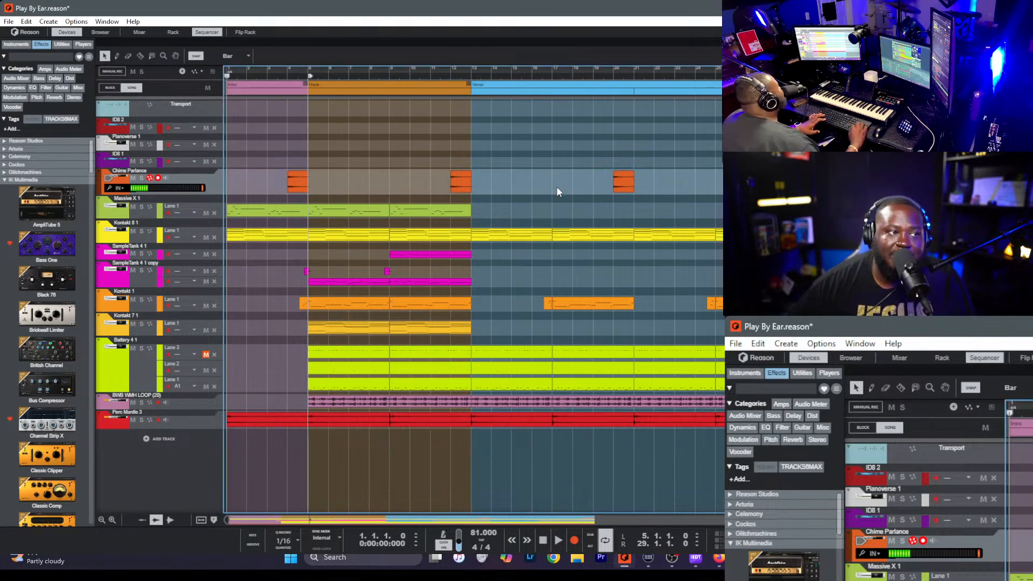
{"action": "key", "text": "space"}
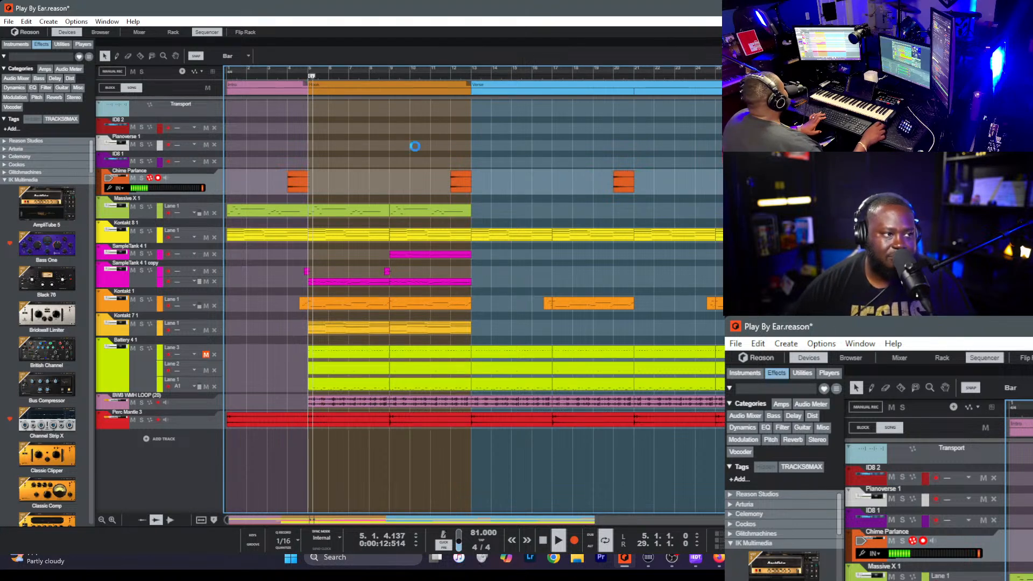
{"action": "left_click", "coordinate": [169, 151]}
{"action": "left_click", "coordinate": [167, 147]}
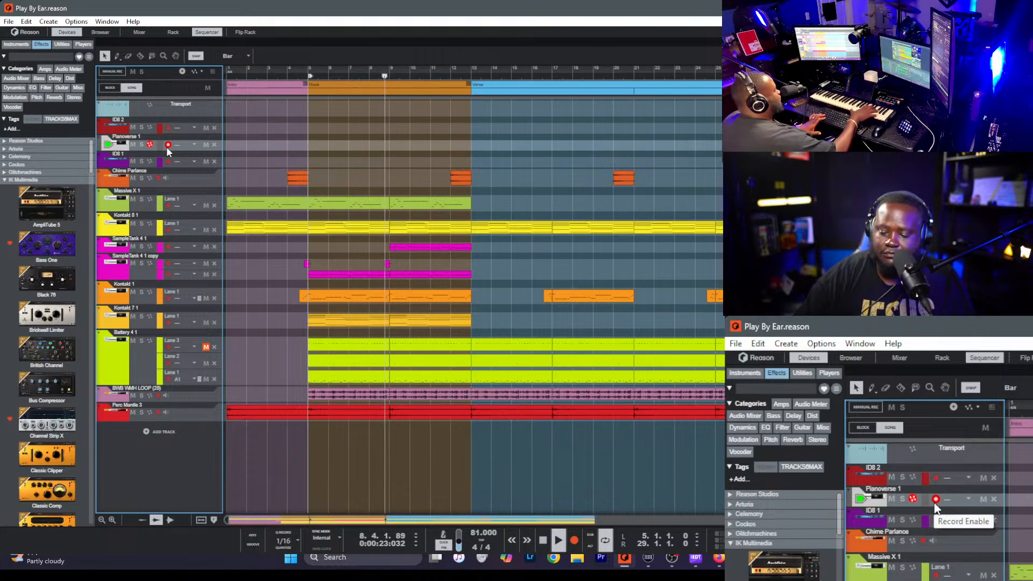
{"action": "key", "text": "space"}
{"action": "key", "text": "space"}
- Record two Pianoverse 1 parts in the Hook, one starting at bar 7 and one at bar 11
{"action": "key", "text": "F5"}
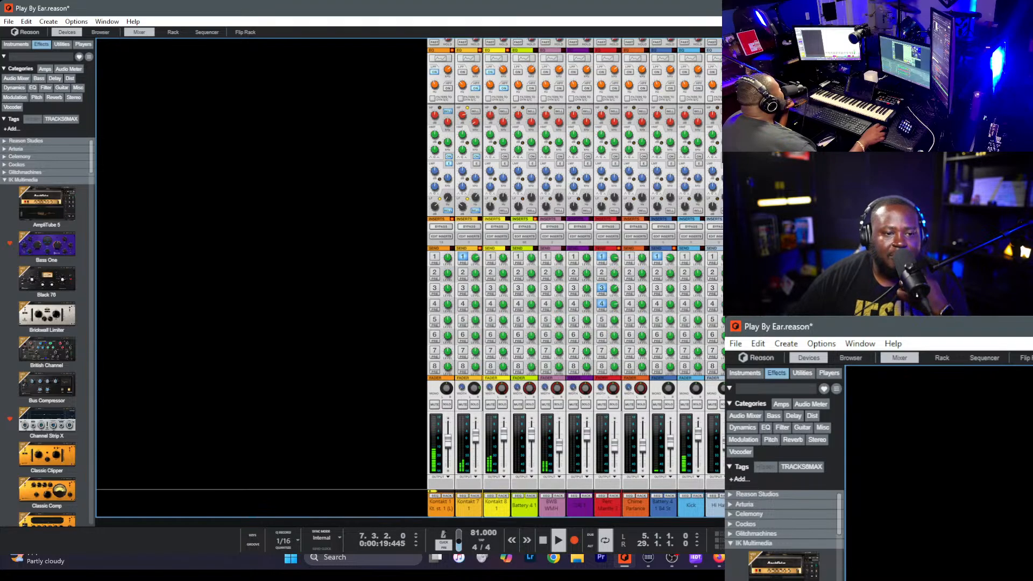
{"action": "key", "text": "ctrl+Return"}
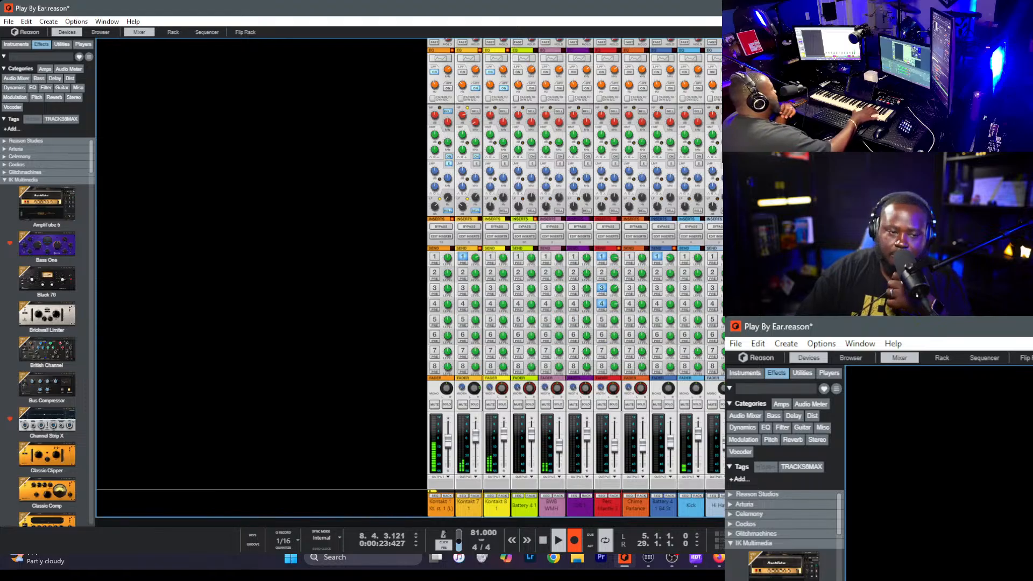
{"action": "key", "text": "F7"}
{"action": "left_click", "coordinate": [421, 157]}
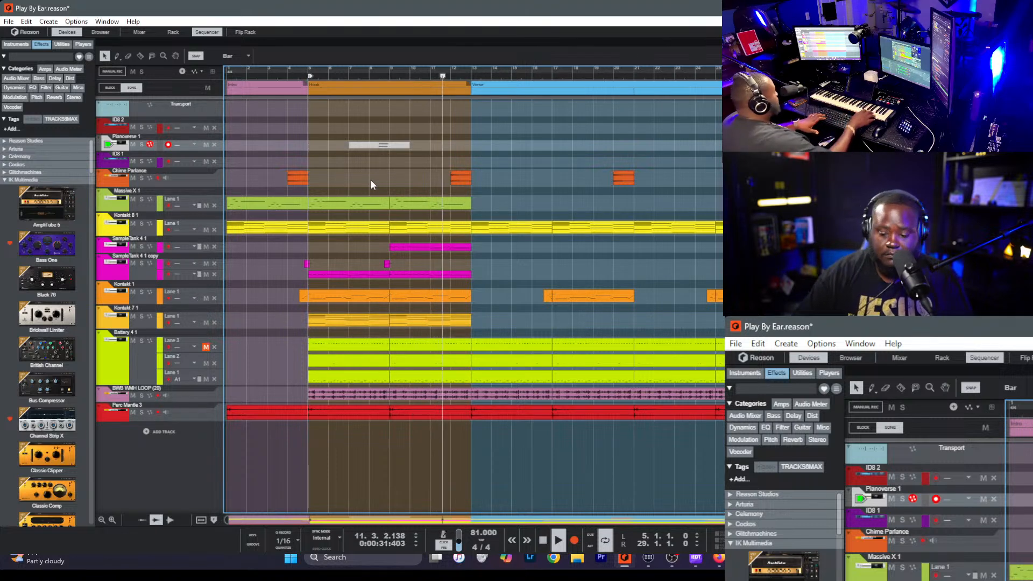
{"action": "key", "text": "ctrl+Return"}
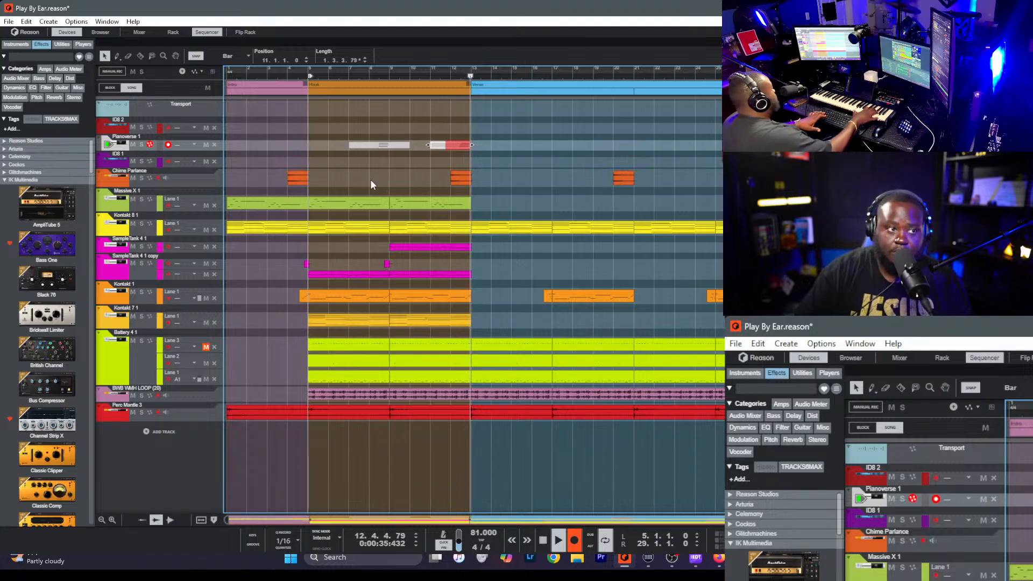
{"action": "key", "text": "ctrl+Return"}
- Trim the recorded Pianoverse 1 clips to two bars each, spanning bars 7 to 9 and 11 to 13
{"action": "left_click_drag", "start_coordinate": [495, 144], "coordinate": [386, 144]}
{"action": "left_click", "coordinate": [408, 145]}
{"action": "key", "text": "Delete"}
{"action": "scroll", "coordinate": [385, 146], "scroll_direction": "down", "scroll_amount": 1}
{"action": "scroll", "coordinate": [385, 144], "scroll_direction": "down", "scroll_amount": 1}
{"action": "left_click", "coordinate": [475, 147]}
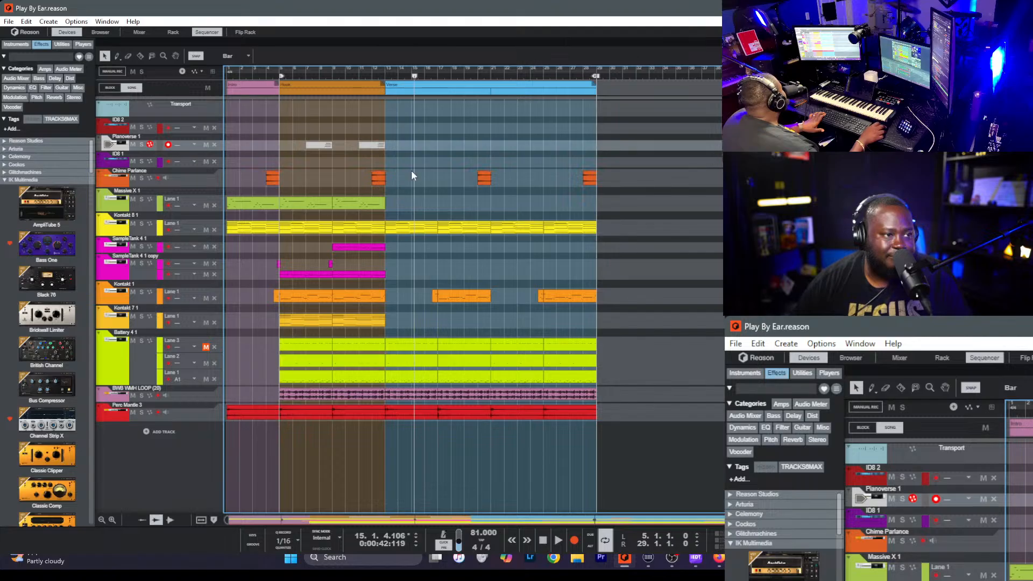
- Copy the whole Hook section with all its clips to bar 29, after the Verse, and make the copied block red
{"action": "key", "text": "r"}
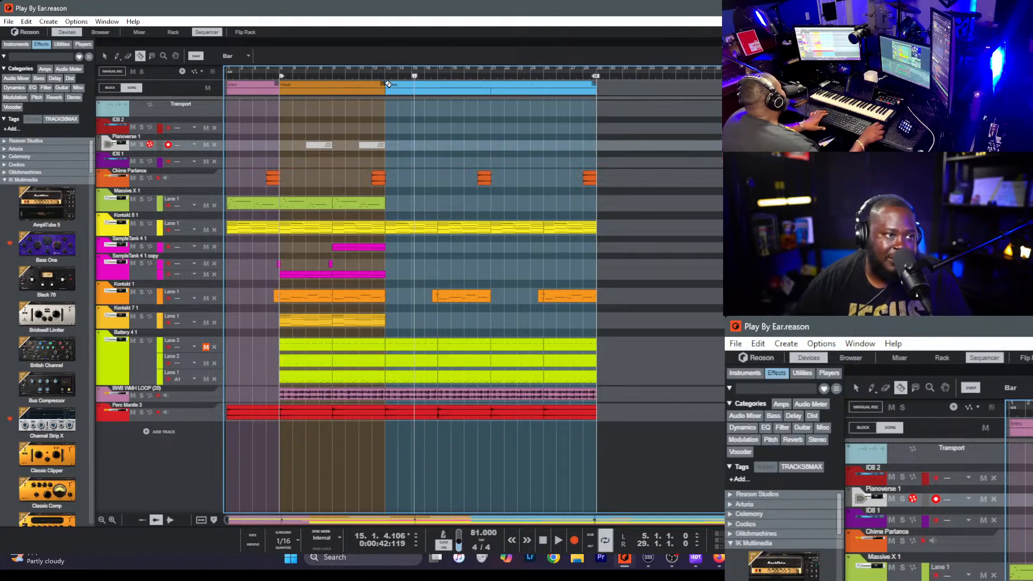
{"action": "left_click", "coordinate": [279, 121]}
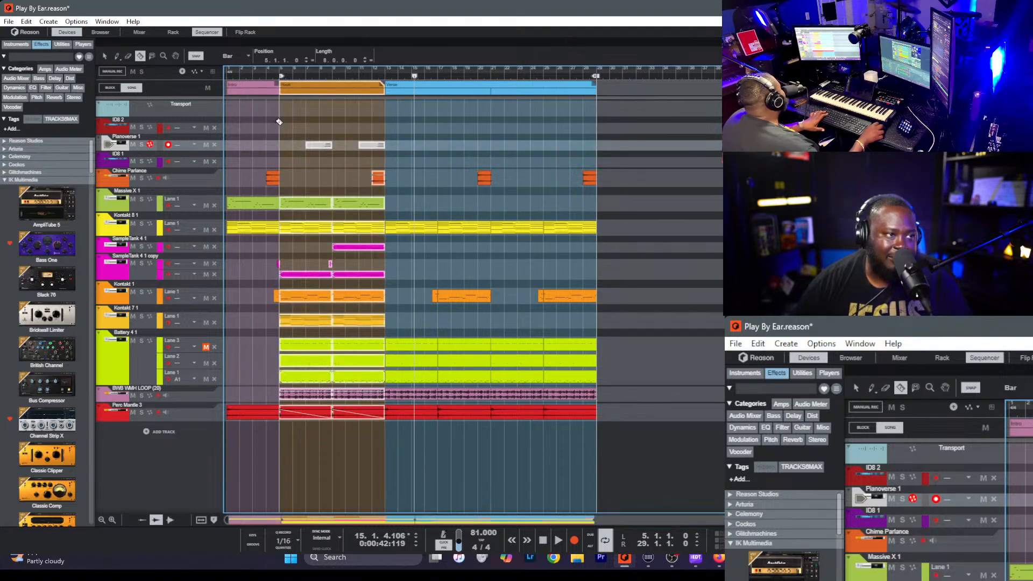
{"action": "key", "text": "q"}
{"action": "left_click_drag", "start_coordinate": [304, 87], "coordinate": [621, 82]}
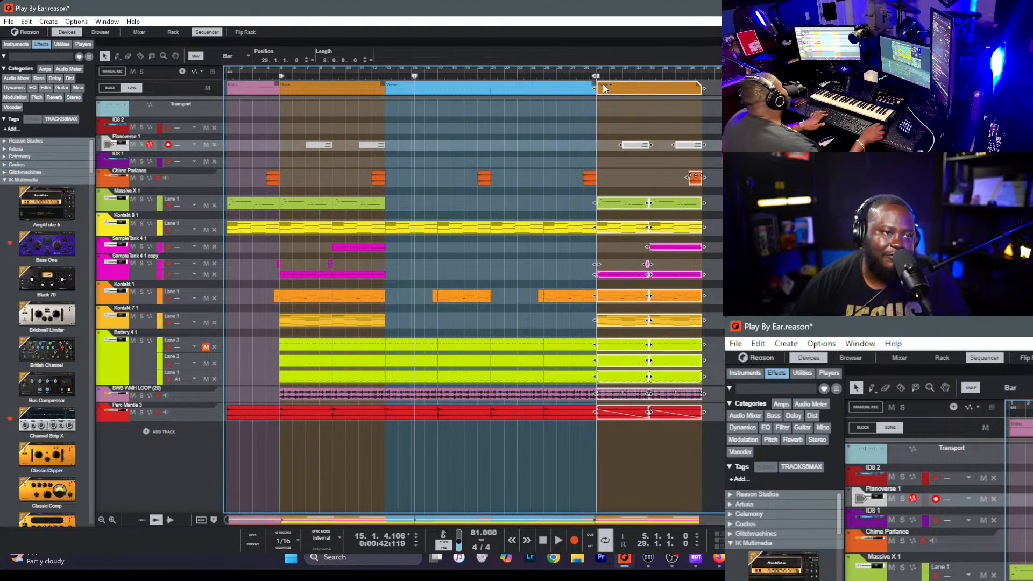
{"action": "left_click", "coordinate": [635, 199]}
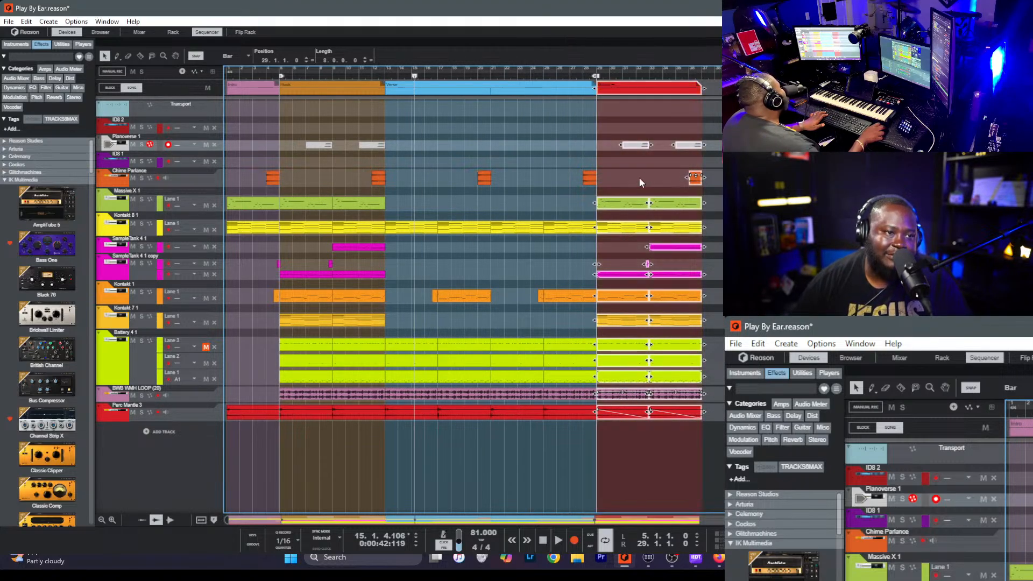
{"action": "left_click", "coordinate": [644, 172]}
- Play the red section briefly from bar 29, return to its start, and delete Battery 4 1 clips from it
{"action": "scroll", "coordinate": [625, 212], "scroll_direction": "up", "scroll_amount": 2}
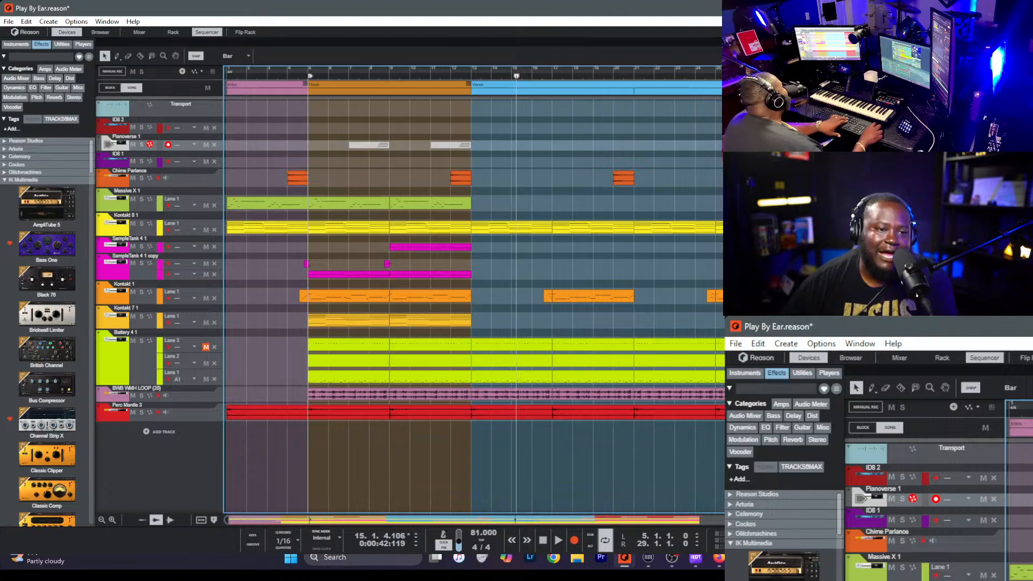
{"action": "key", "text": "space"}
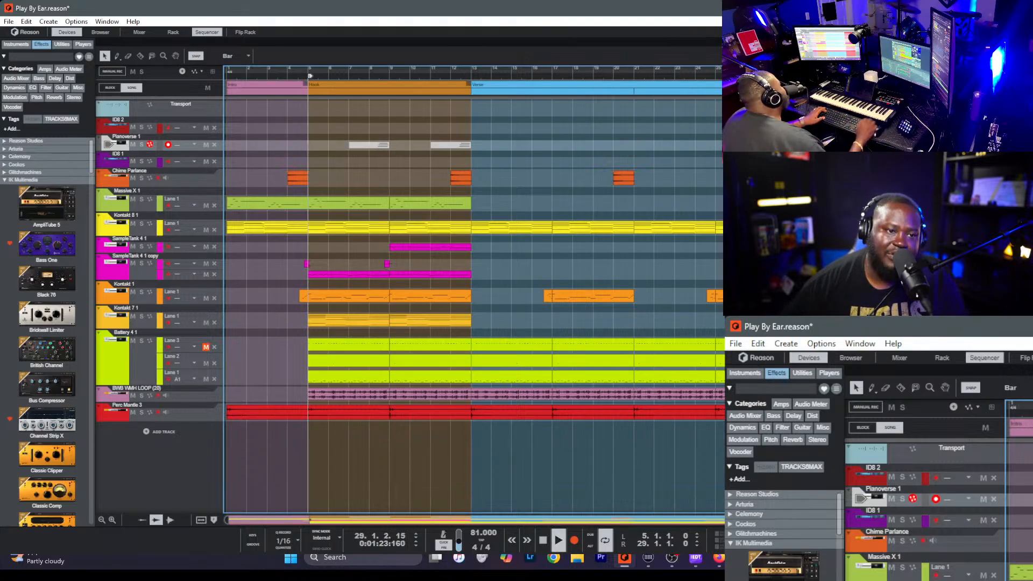
{"action": "key", "text": "space"}
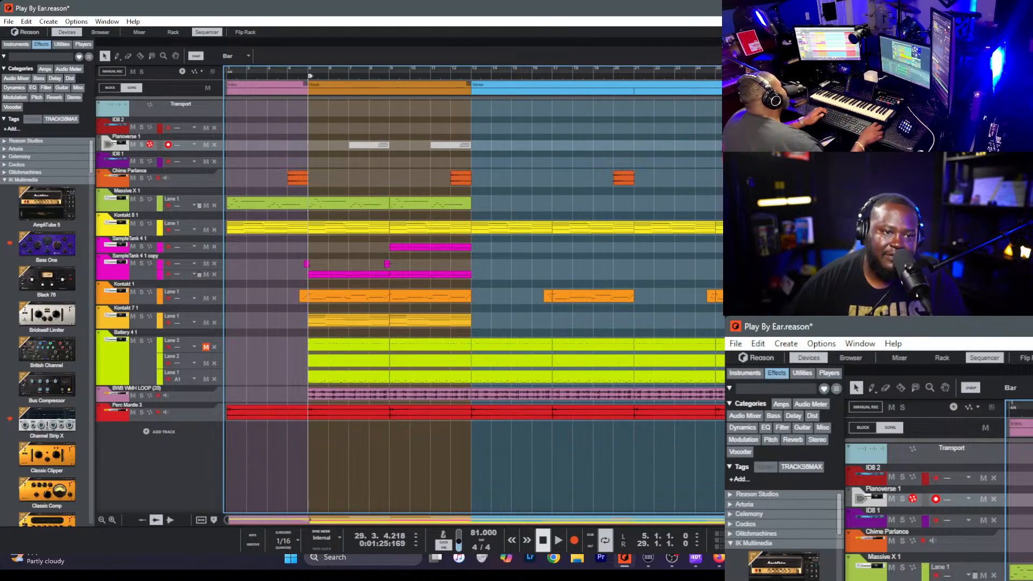
{"action": "key", "text": "KP_0"}
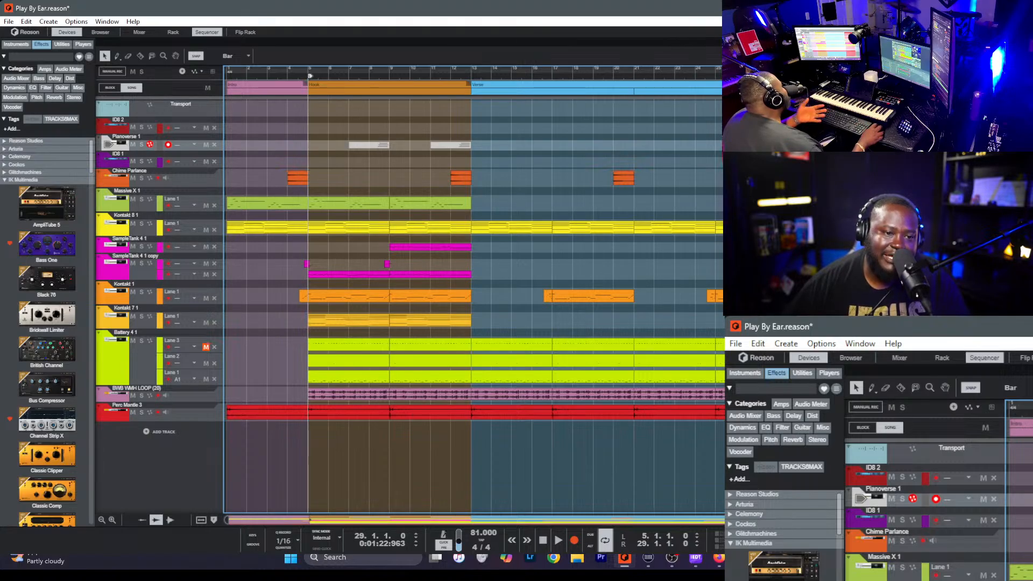
{"action": "left_click", "coordinate": [715, 344]}
{"action": "key", "text": "Delete"}
{"action": "key", "text": "Delete"}
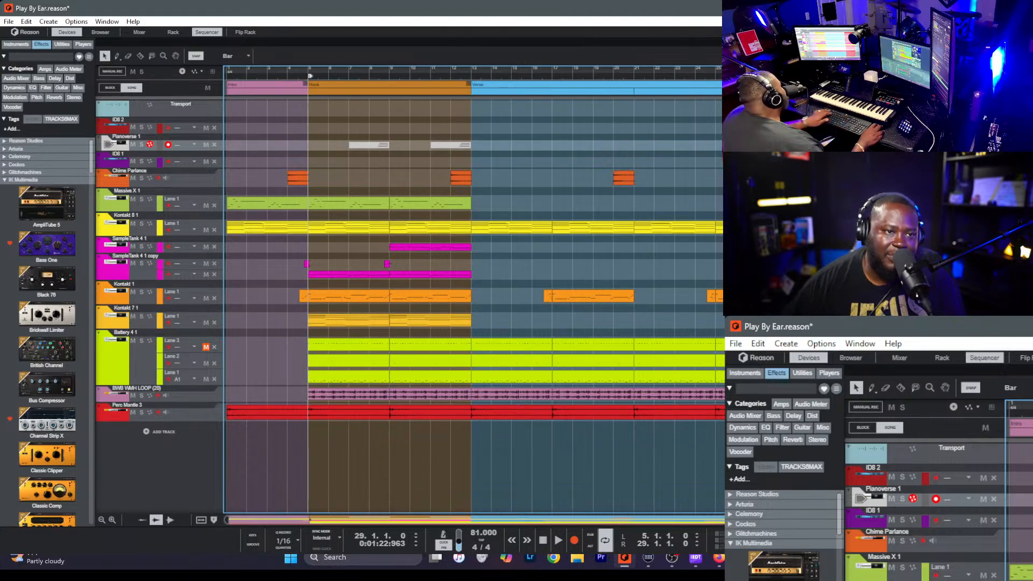
- Replay the red section, check the four-bar clip starting at bar 29, and return the playhead to bar 29
{"action": "key", "text": "space"}
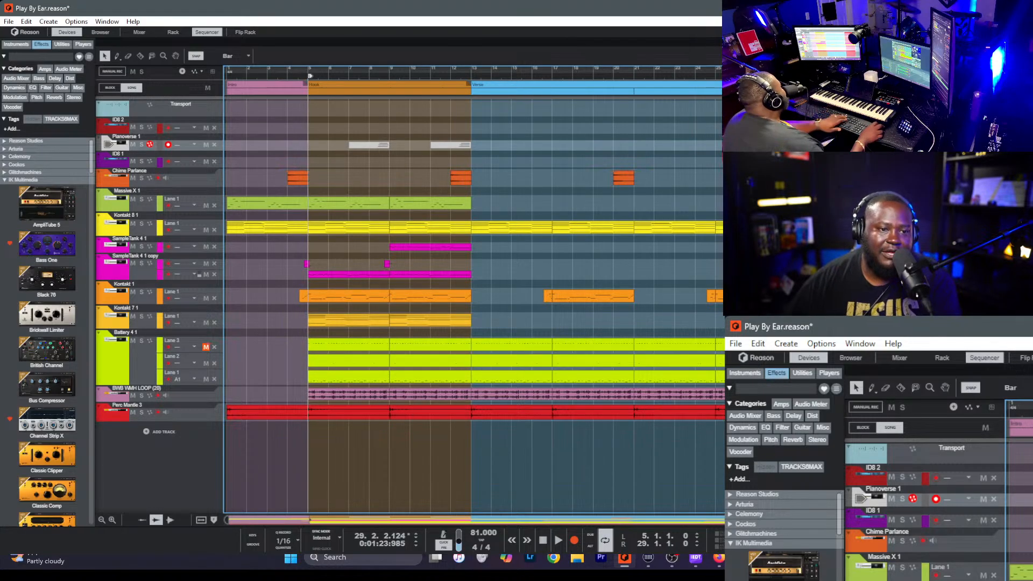
{"action": "key", "text": "space"}
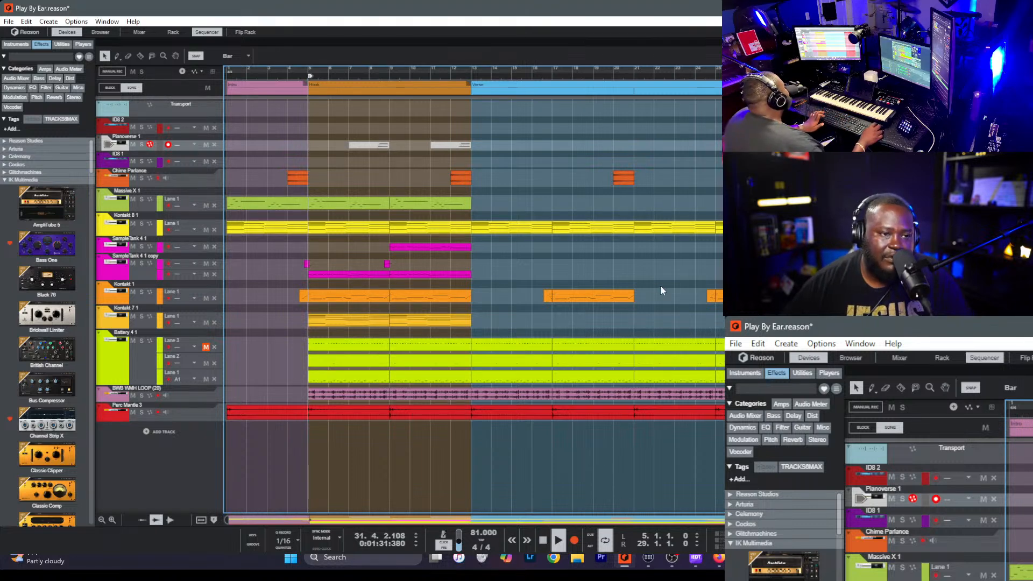
{"action": "key", "text": "space"}
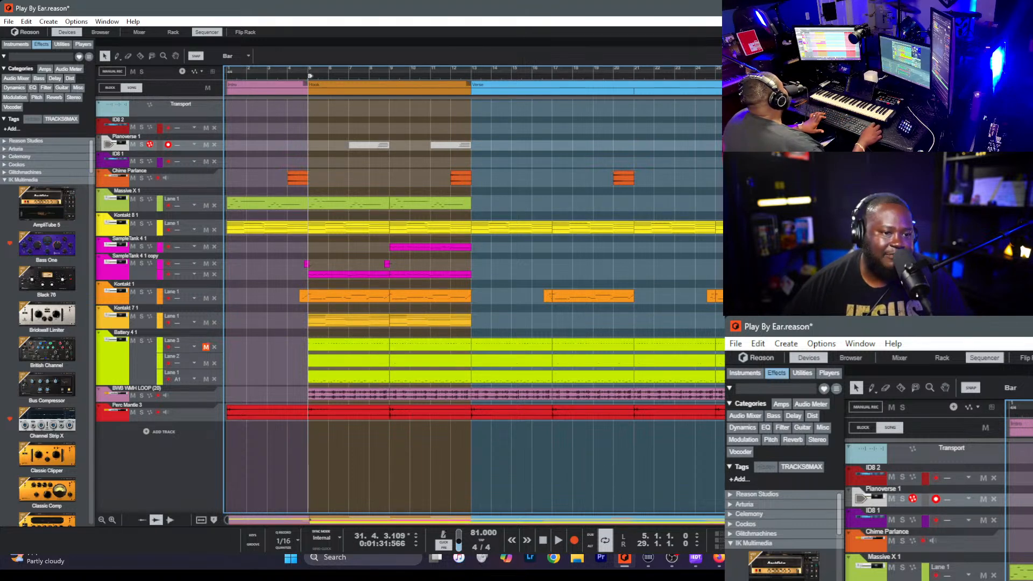
{"action": "left_click", "coordinate": [645, 347]}
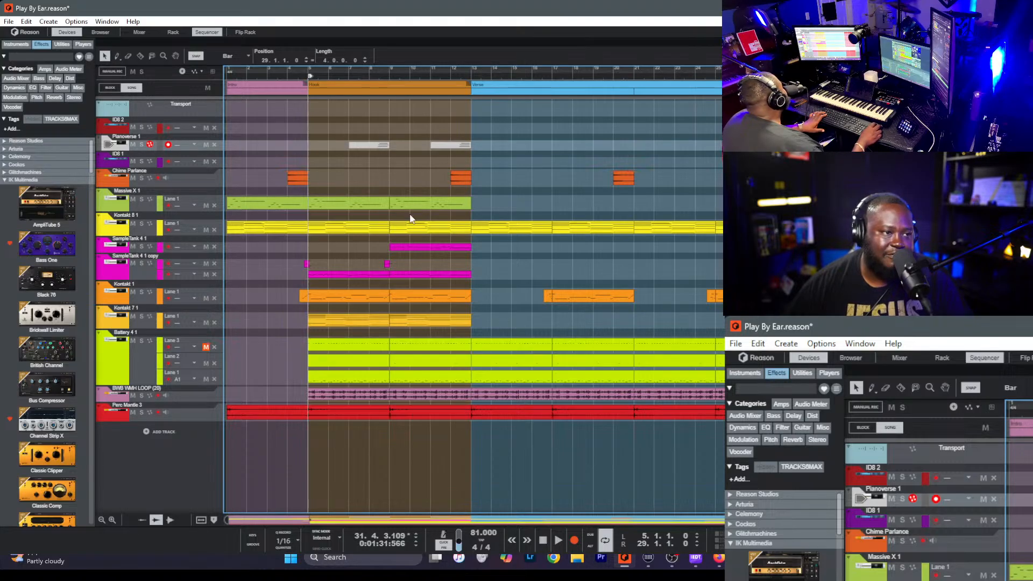
{"action": "left_click", "coordinate": [514, 161]}
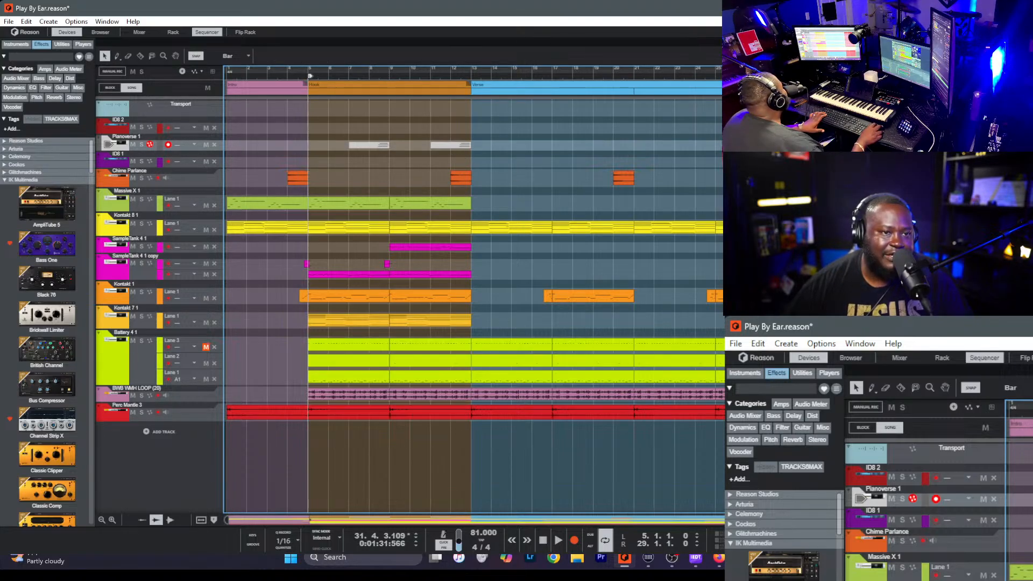
{"action": "key", "text": "KP_2"}
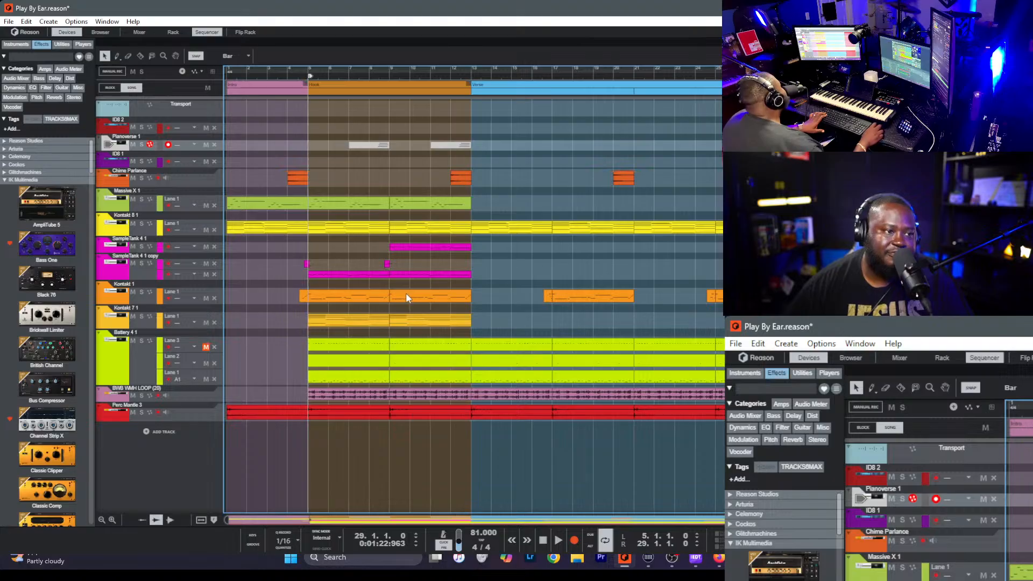
- Play from bar 5, inspect the notes of the Kontakt 8 1 clip starting there, and return to the arrangement
{"action": "left_click", "coordinate": [169, 322]}
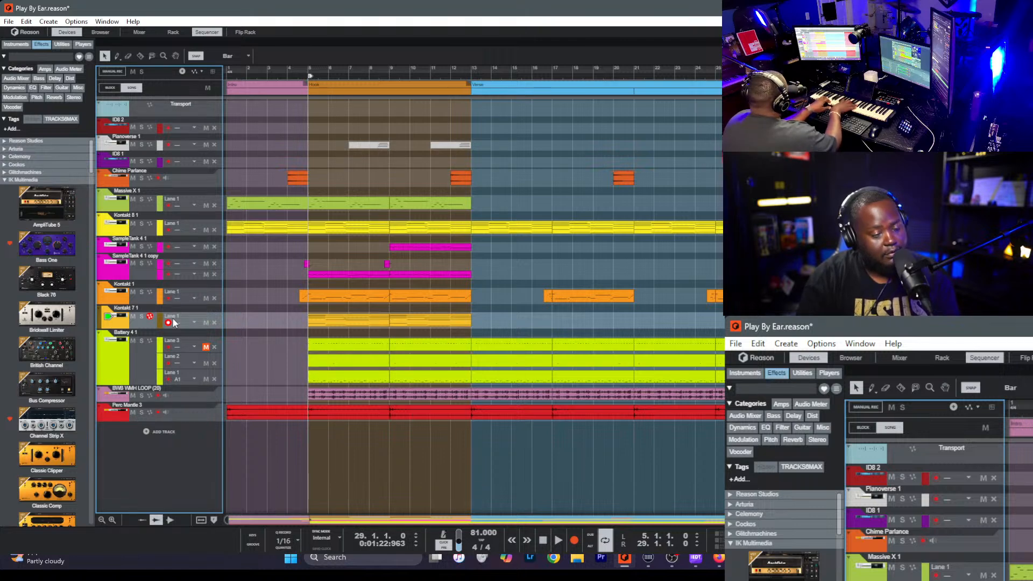
{"action": "key", "text": "space"}
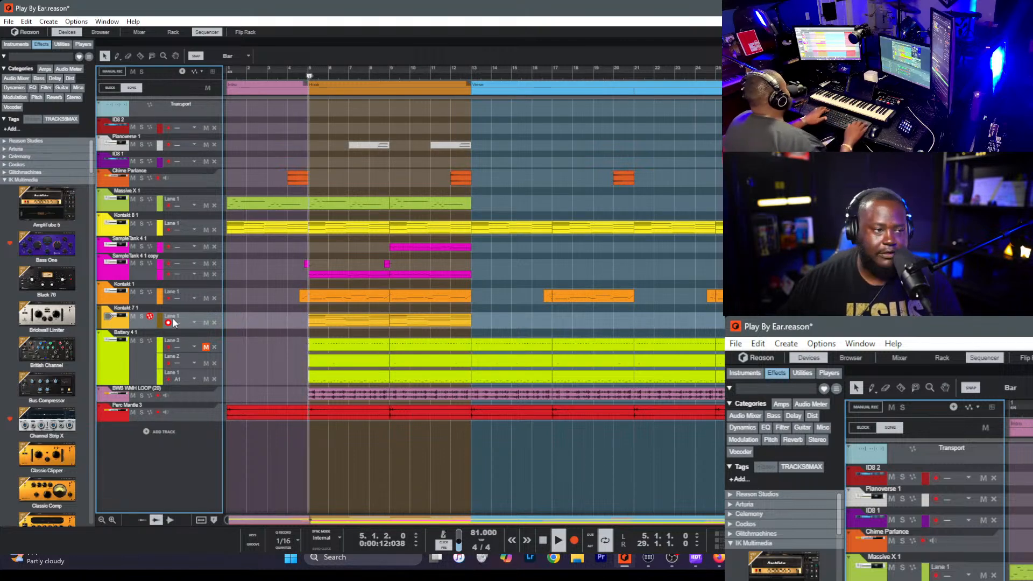
{"action": "double_click", "coordinate": [323, 227]}
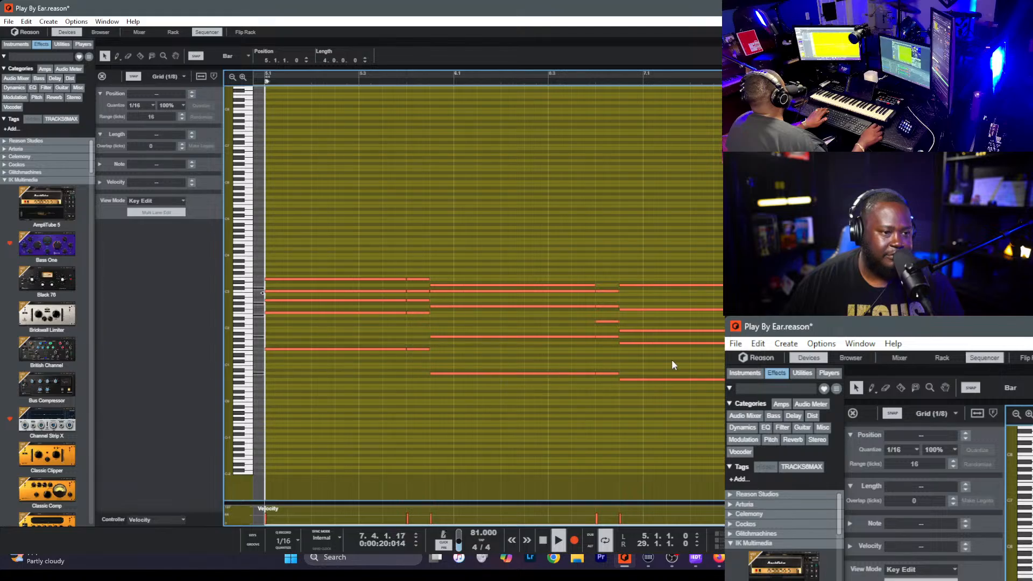
{"action": "key", "text": "Tab"}
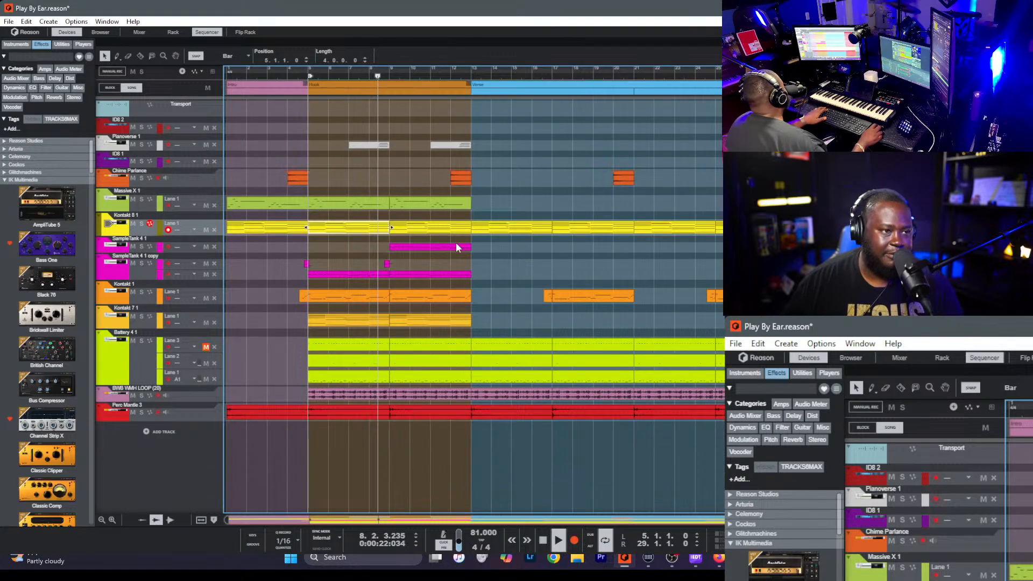
- Rehearse a Kontakt 8 1 part over the red section, starting and stopping playback repeatedly from bar 29
{"action": "key", "text": "space"}
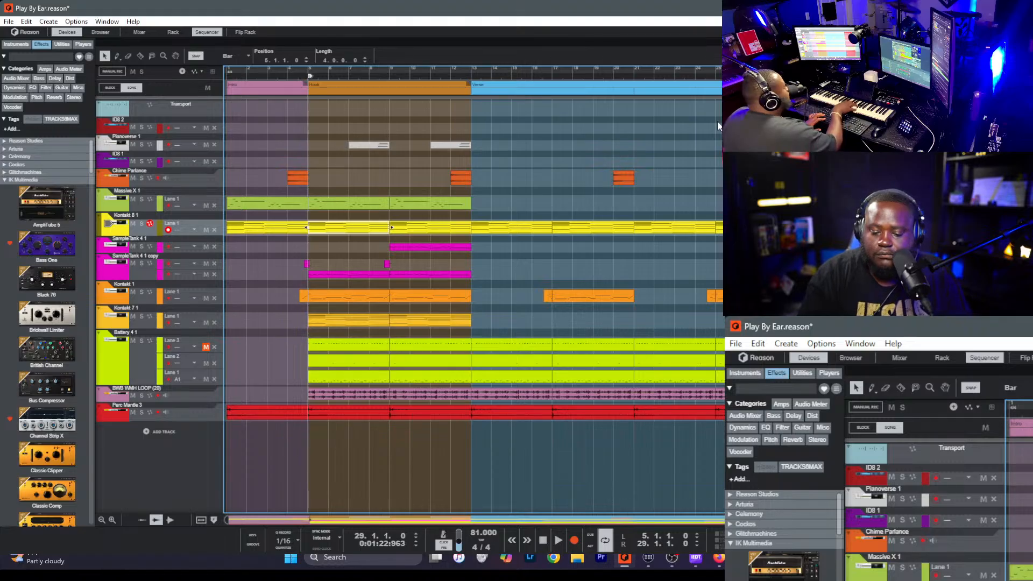
{"action": "key", "text": "space"}
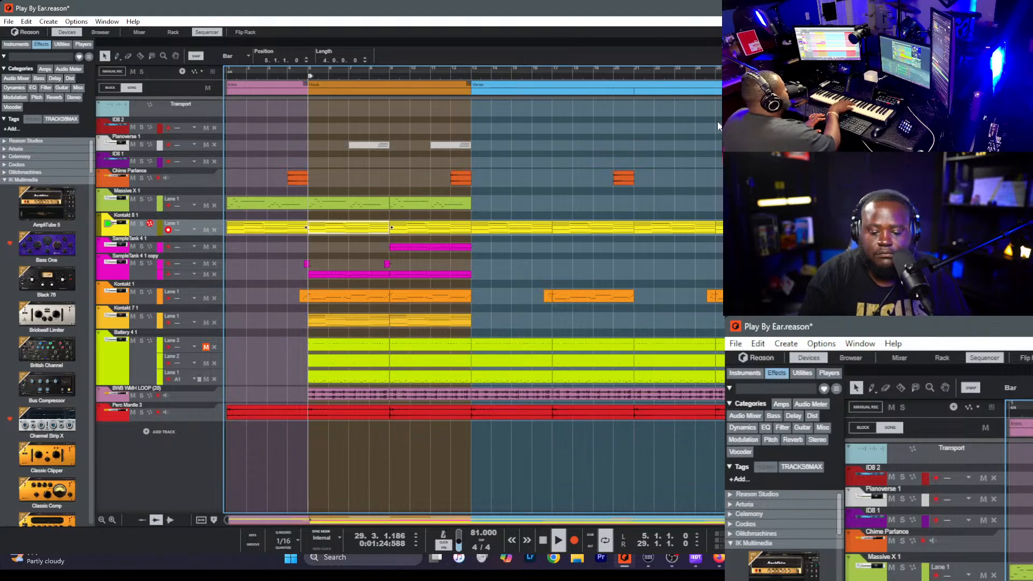
{"action": "key", "text": "space"}
{"action": "key", "text": "space"}
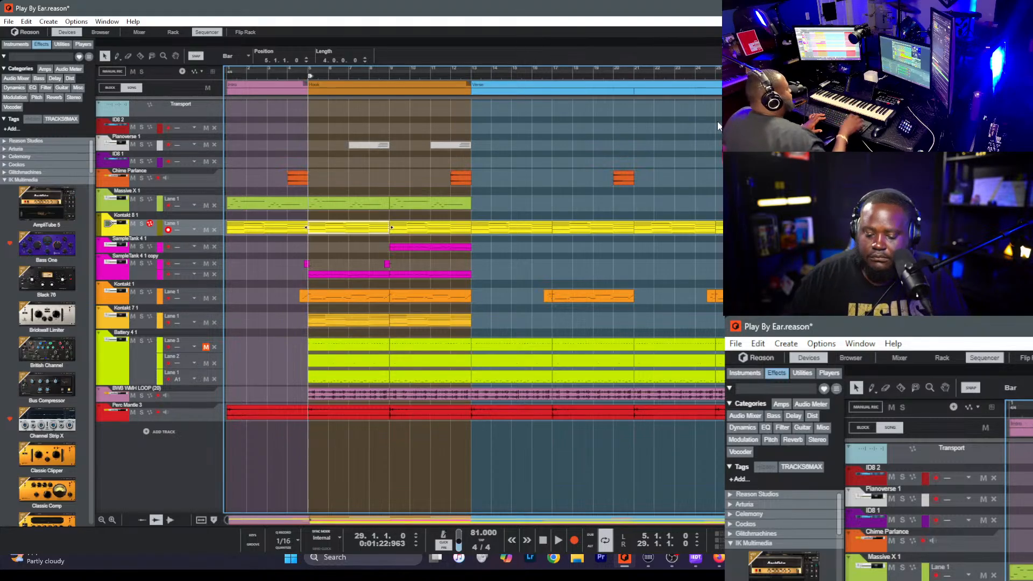
{"action": "key", "text": "space"}
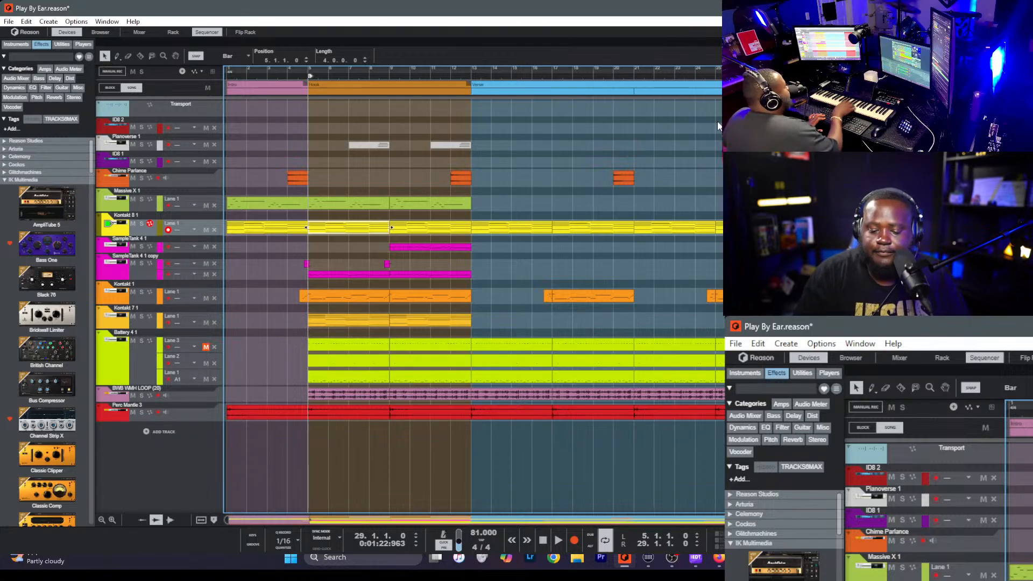
{"action": "key", "text": "space"}
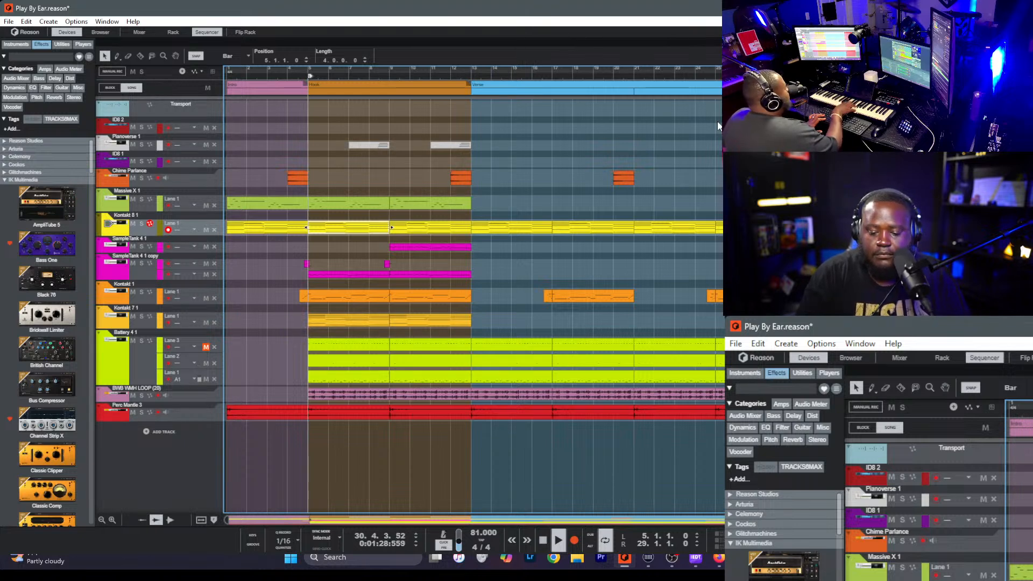
{"action": "key", "text": "space"}
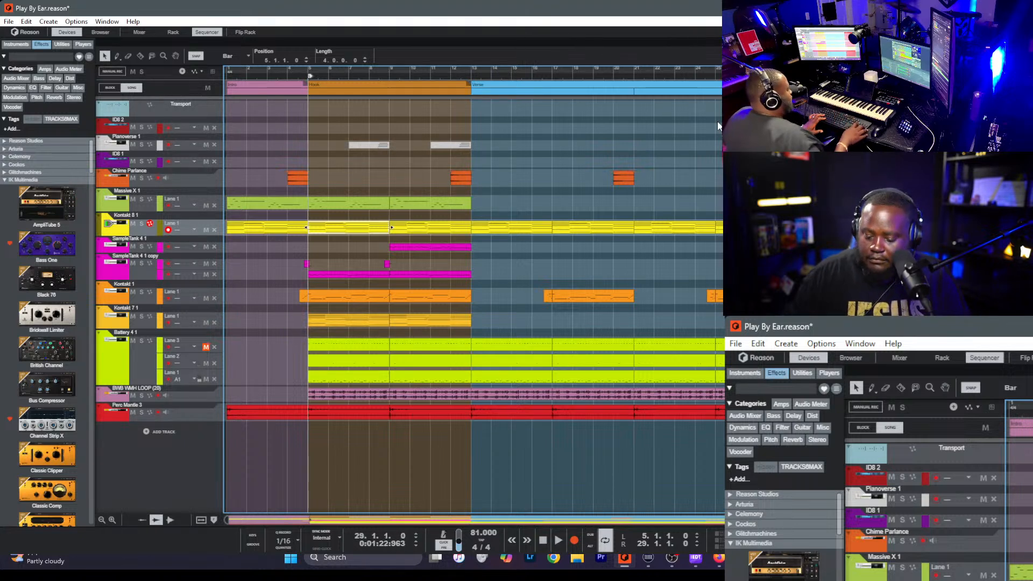
- Listen to the opening of the Hook from bar 5, check bar 29, and replay briefly from bar 5
{"action": "key", "text": "space"}
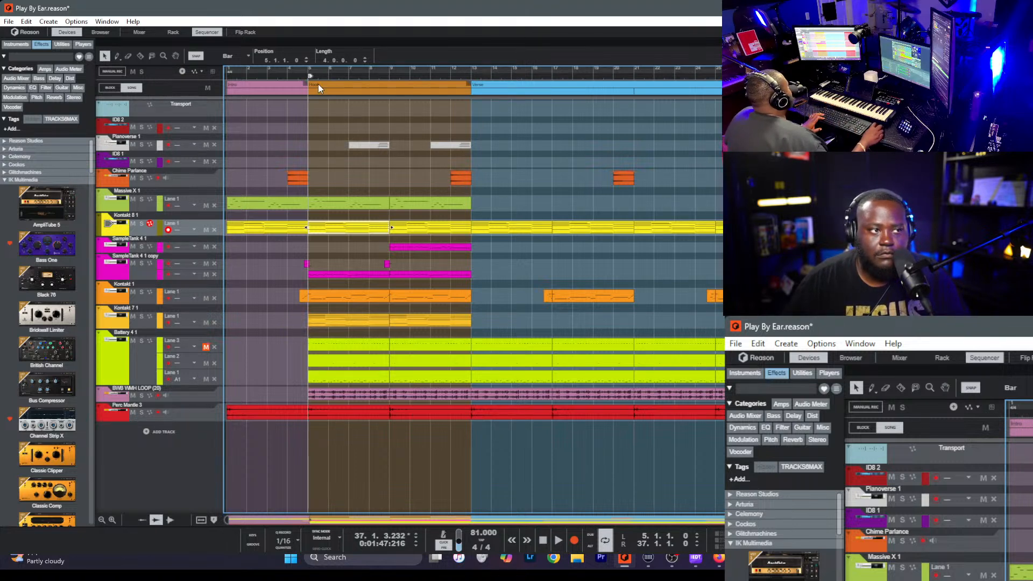
{"action": "key", "text": "space"}
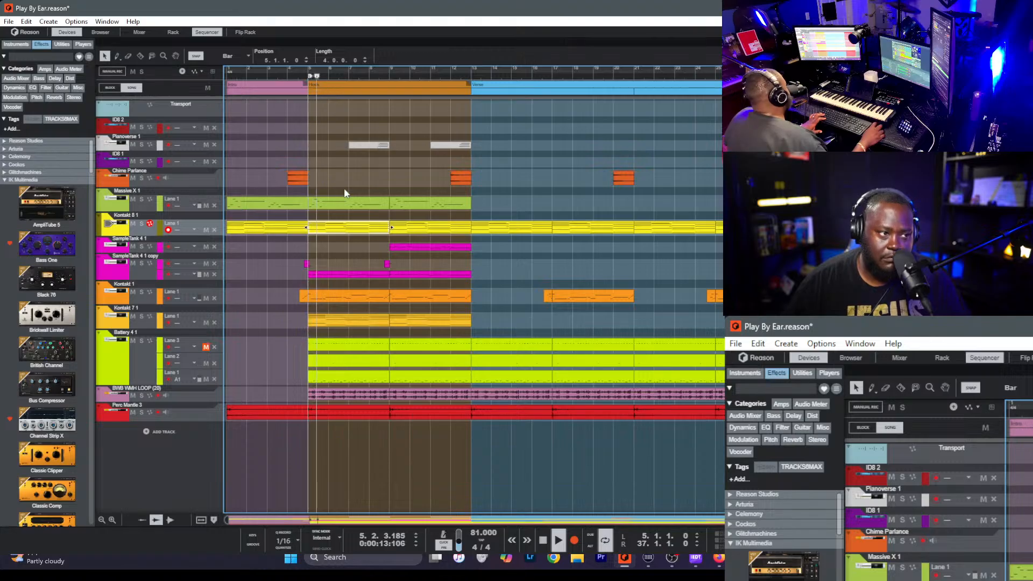
{"action": "left_click", "coordinate": [797, 72]}
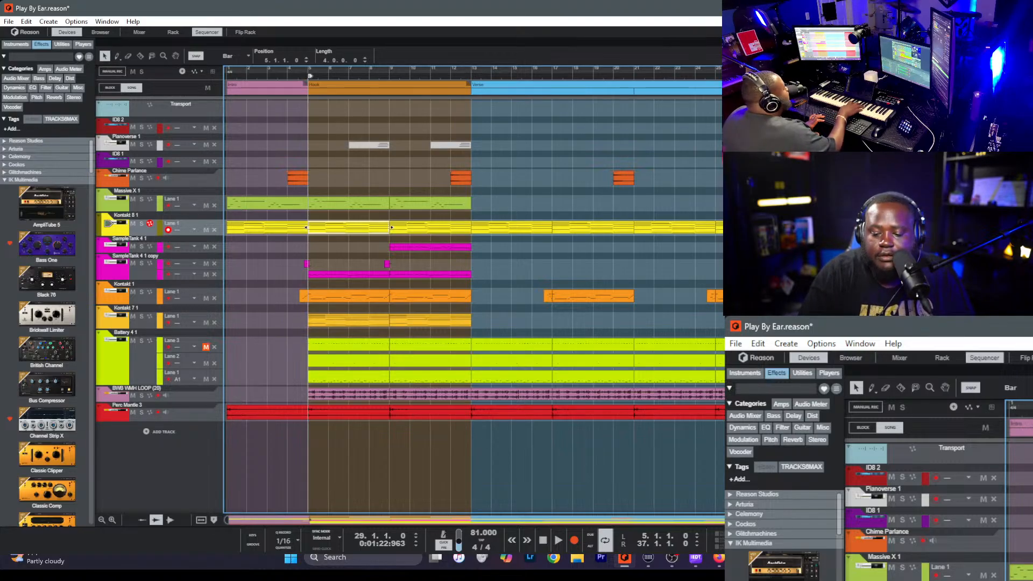
{"action": "left_click", "coordinate": [309, 76]}
{"action": "key", "text": "space"}
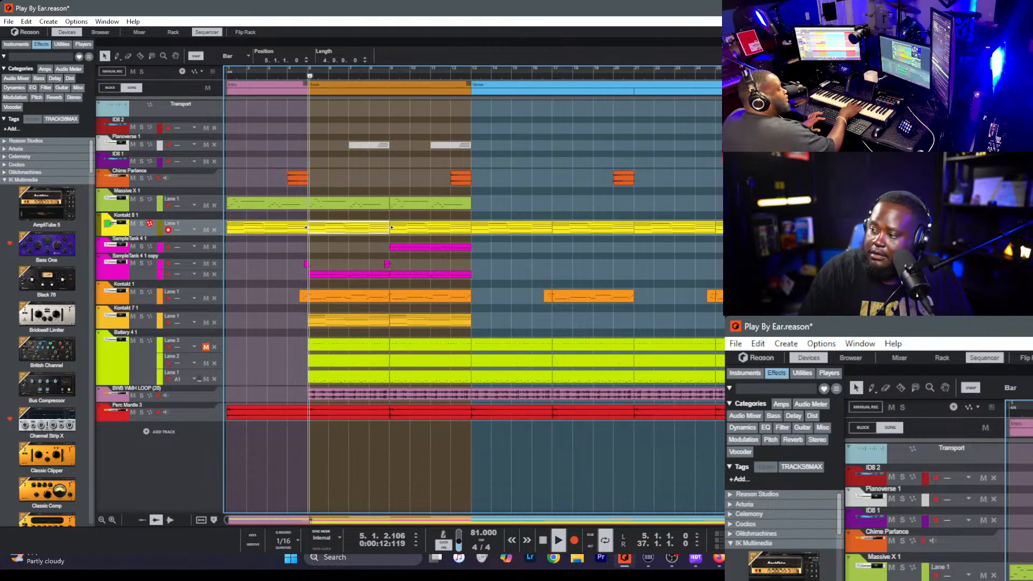
{"action": "key", "text": "space"}
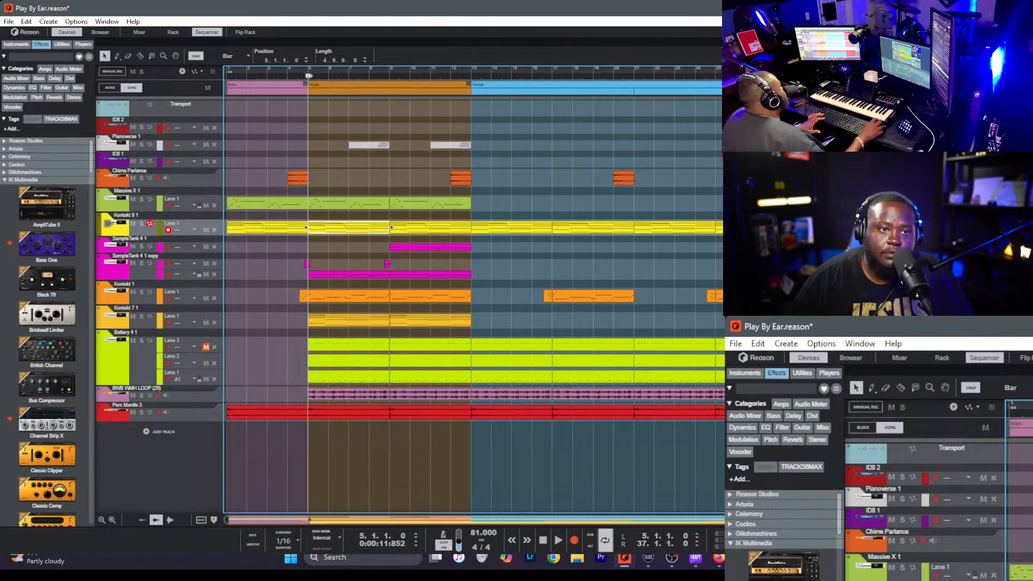
- Compare the Hook's start at bar 5 with the red section by playing from bar 5 and from bar 29
{"action": "left_click", "coordinate": [797, 76]}
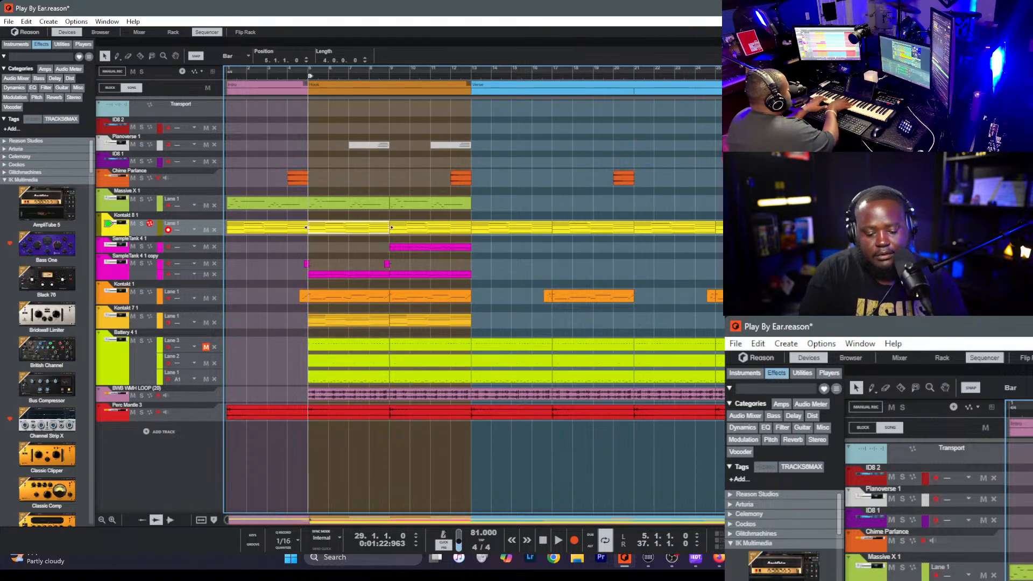
{"action": "key", "text": "KP_1"}
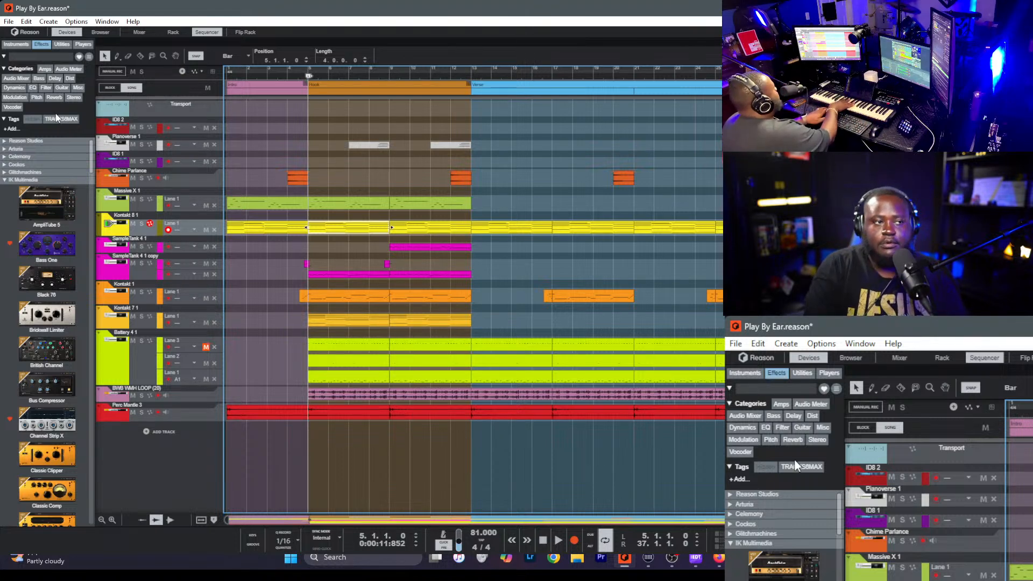
{"action": "key", "text": "space"}
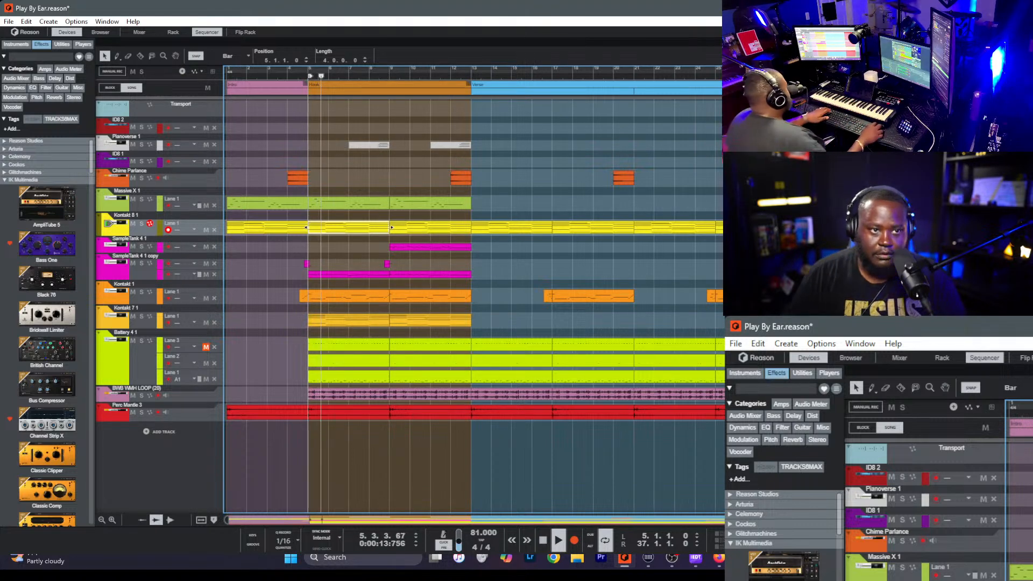
{"action": "key", "text": "space"}
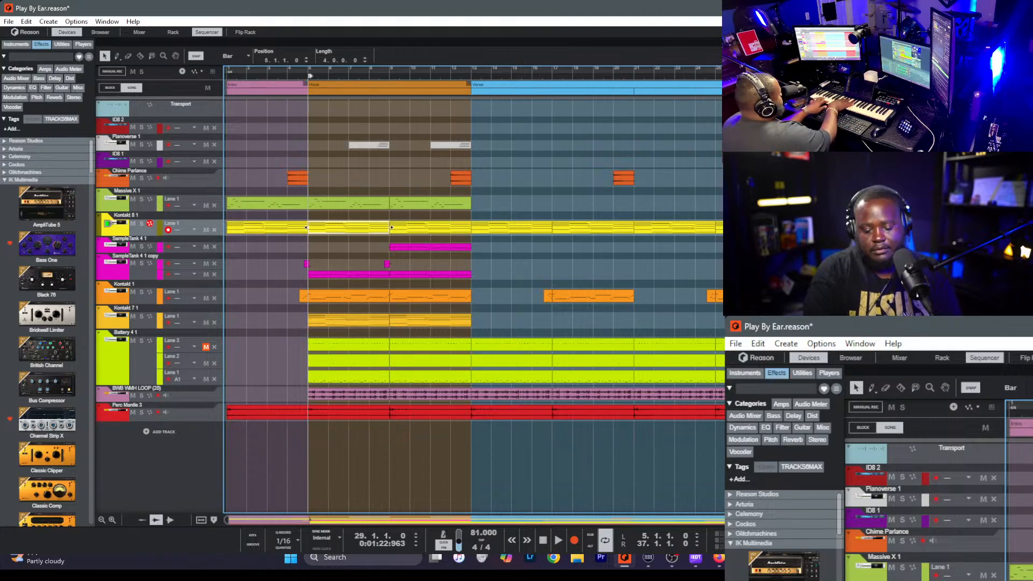
{"action": "key", "text": "space"}
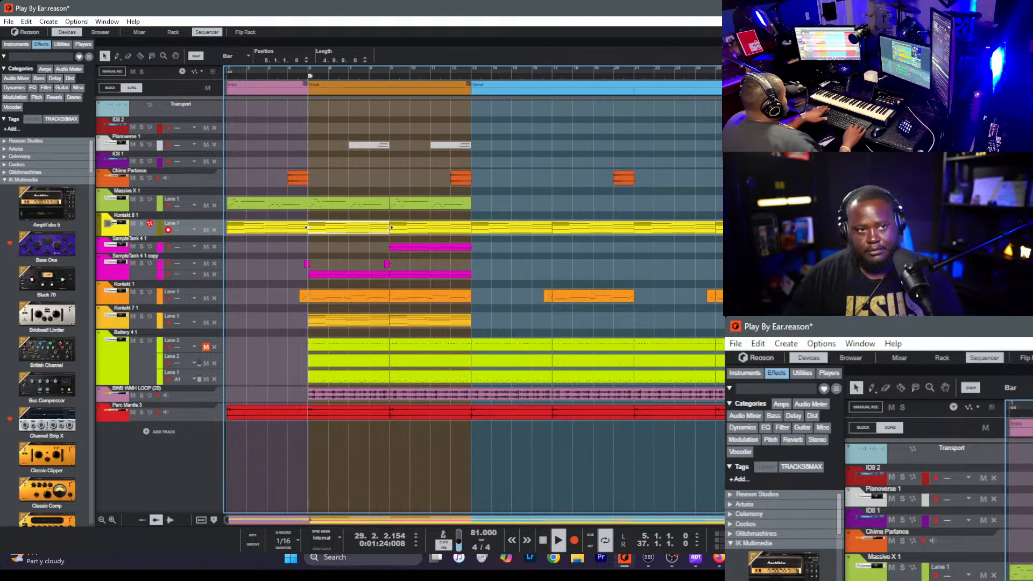
- Record two successive Kontakt 8 1 takes over the eight bars from bar 29 and play the result back into bar 5
{"action": "key", "text": "ctrl+Return"}
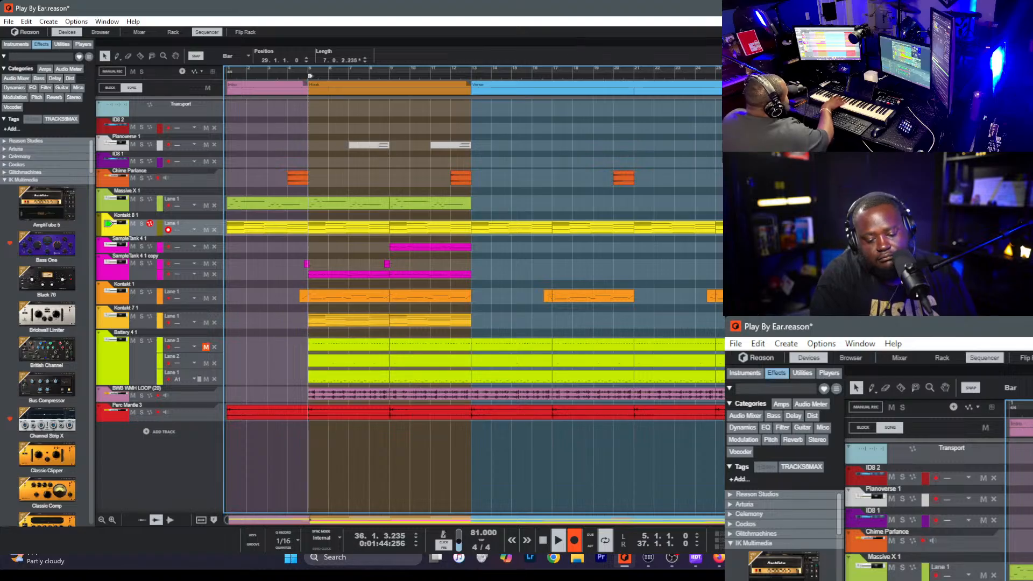
{"action": "key", "text": "space"}
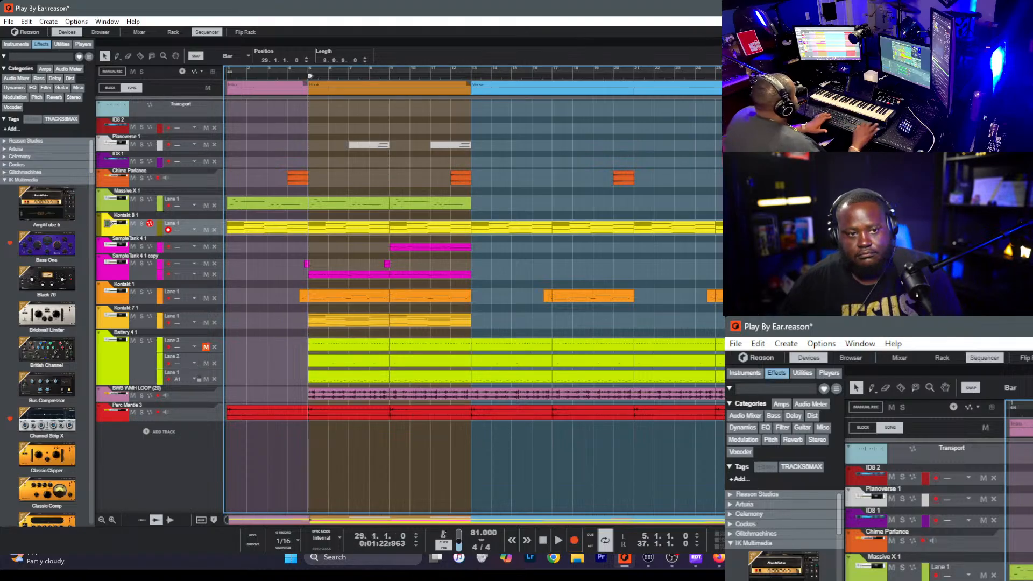
{"action": "key", "text": "ctrl+Return"}
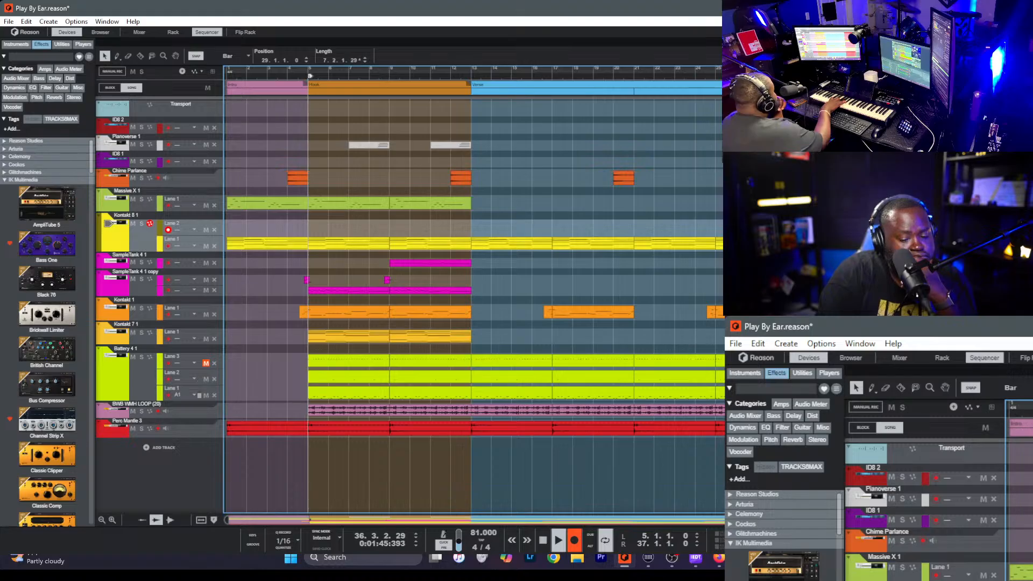
{"action": "key", "text": "space"}
{"action": "key", "text": "space"}
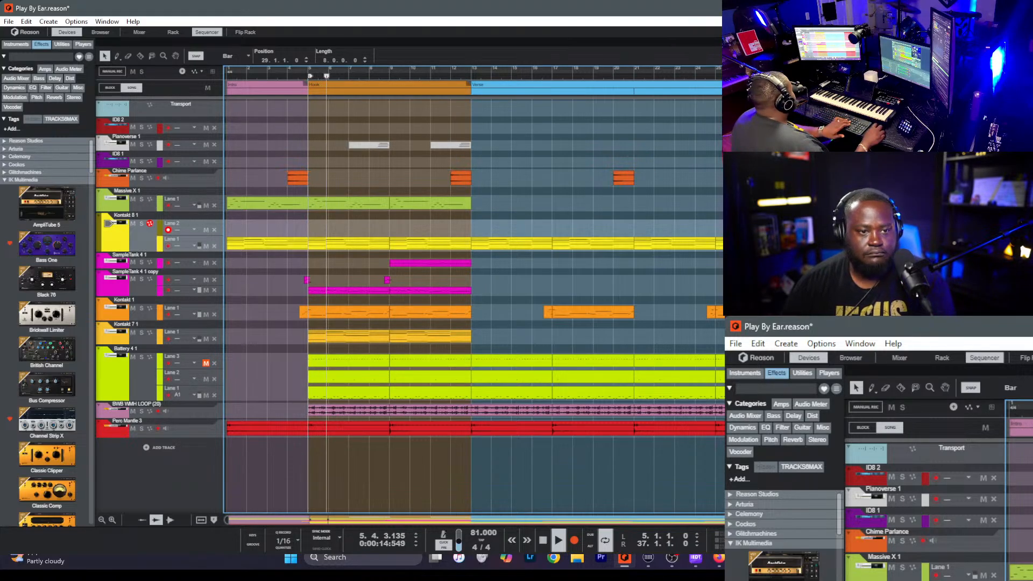
- Record a four-bar Kontakt 8 1 part from bar 33, retake it, and play it back
{"action": "key", "text": "End"}
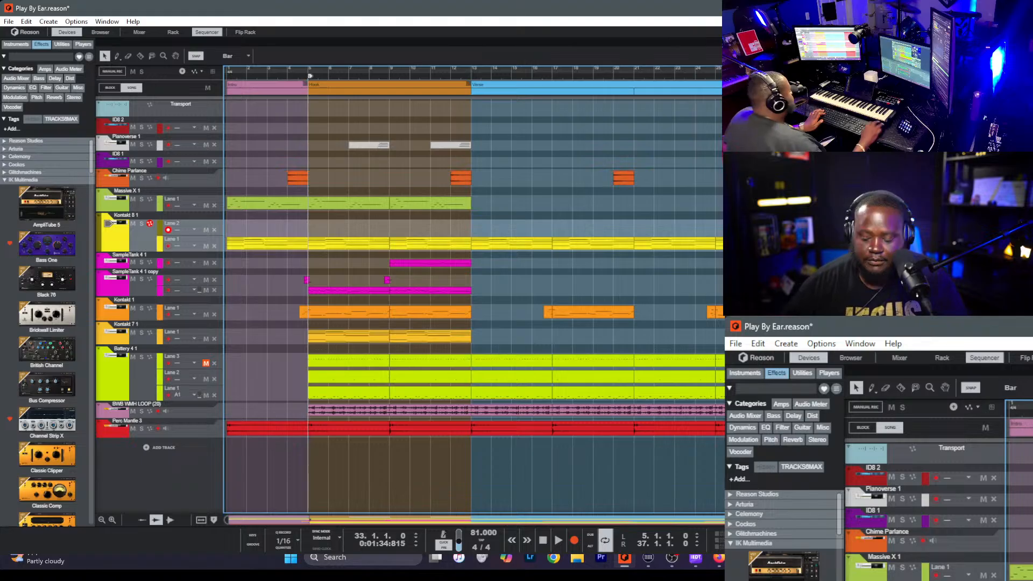
{"action": "key", "text": "KP_Multiply"}
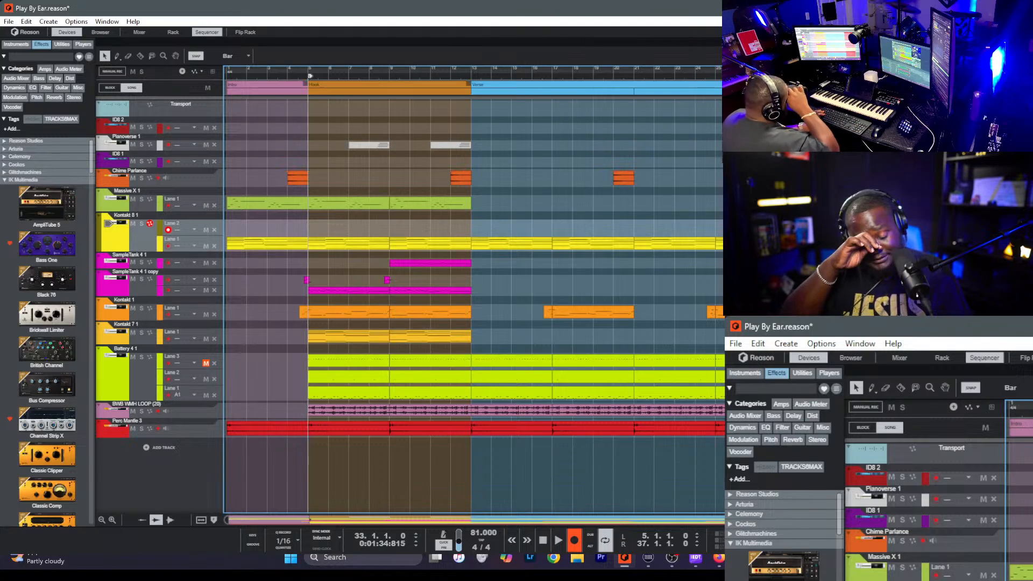
{"action": "key", "text": "space"}
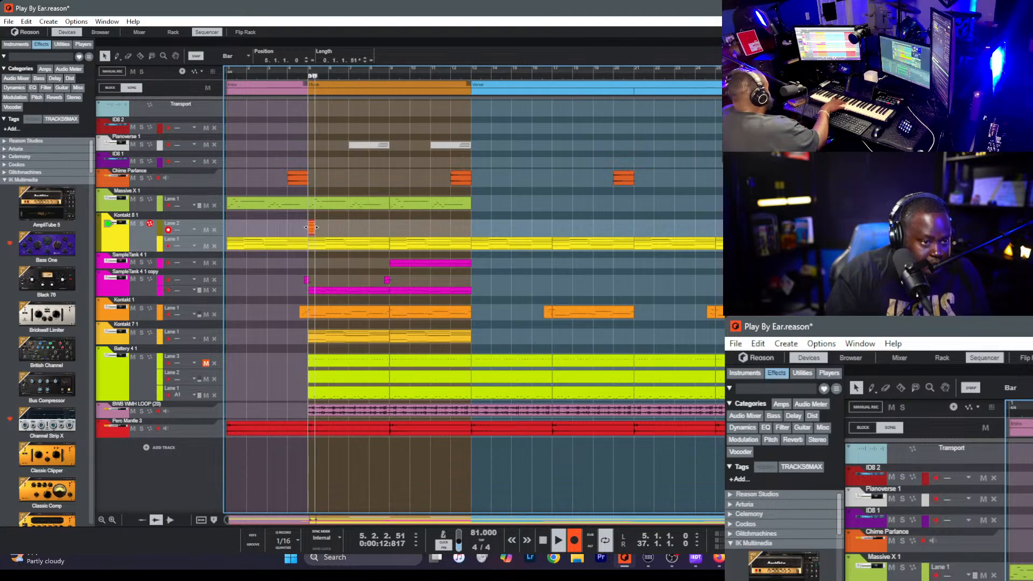
{"action": "key", "text": "space"}
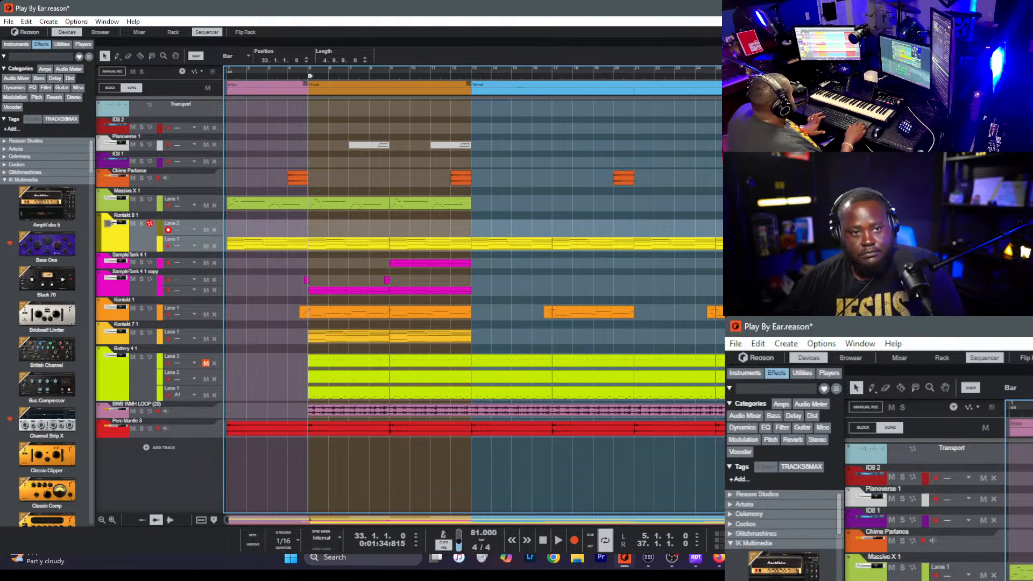
{"action": "key", "text": "KP_Multiply"}
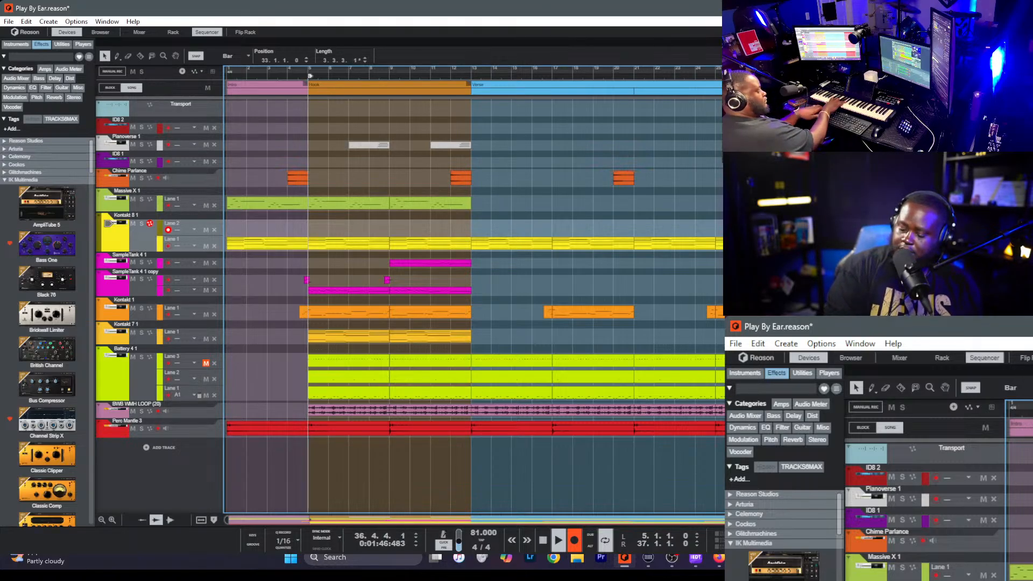
{"action": "key", "text": "space"}
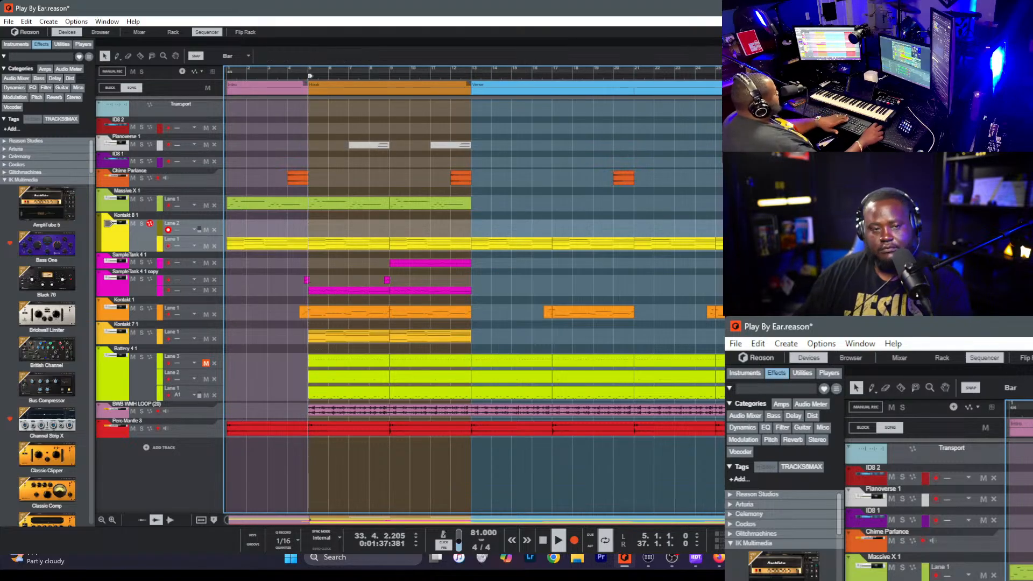
- Open the notes of the Kontakt 8 1 clip at bar 33, check the bar 35 chord, and re-record the closing chord at bar 36
{"action": "key", "text": "Return"}
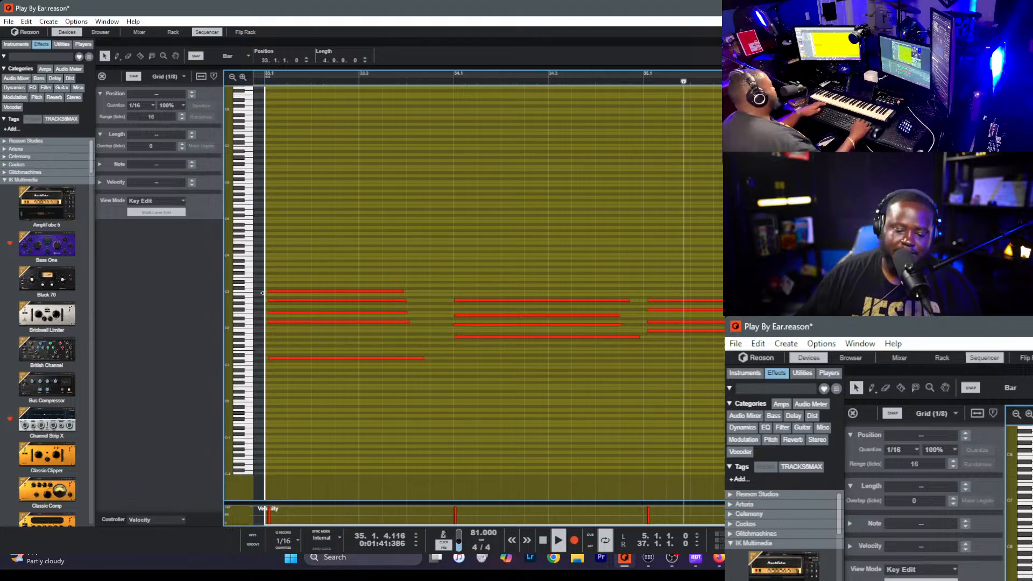
{"action": "key", "text": "ctrl+Return"}
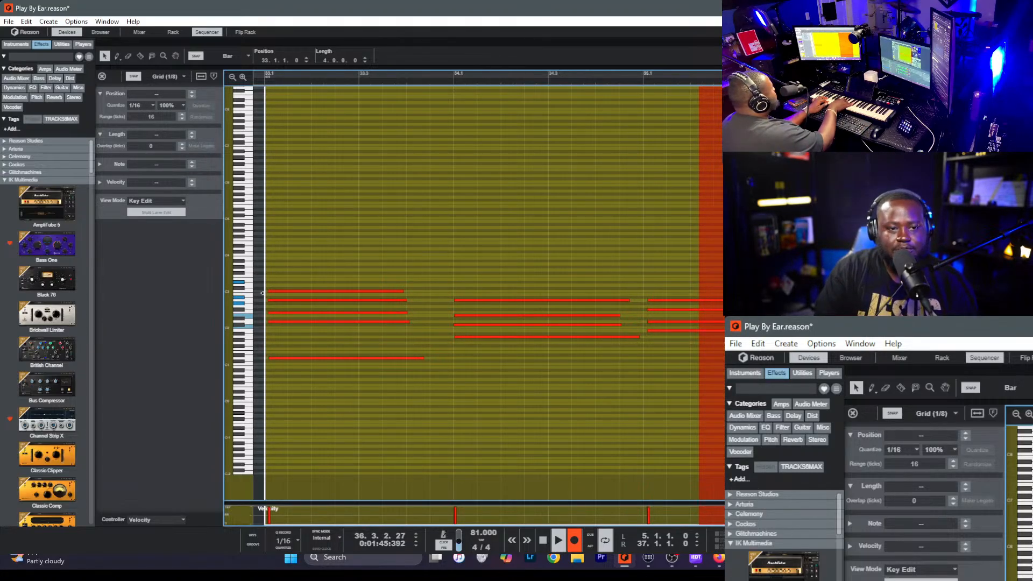
{"action": "key", "text": "space"}
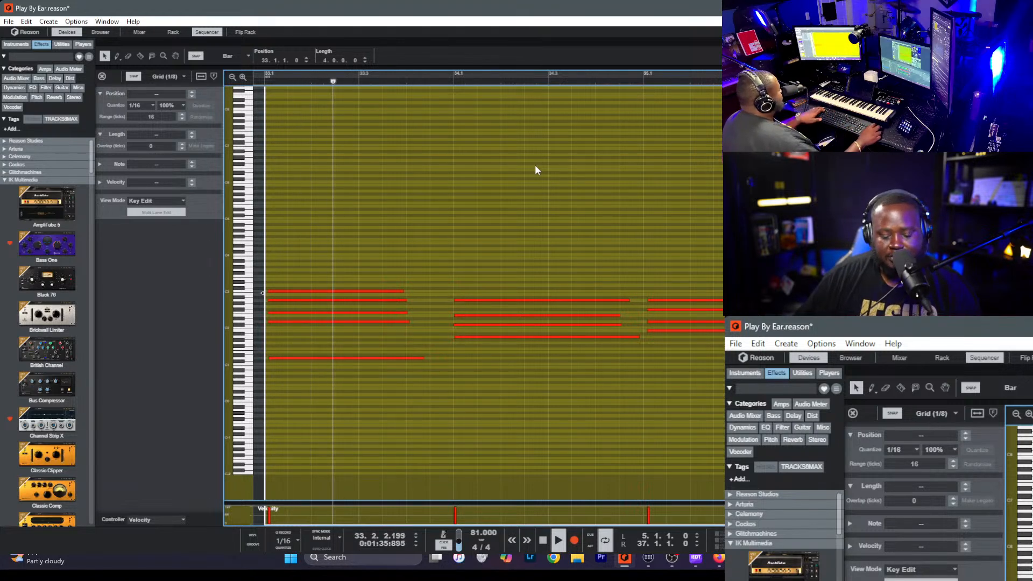
{"action": "key", "text": "space"}
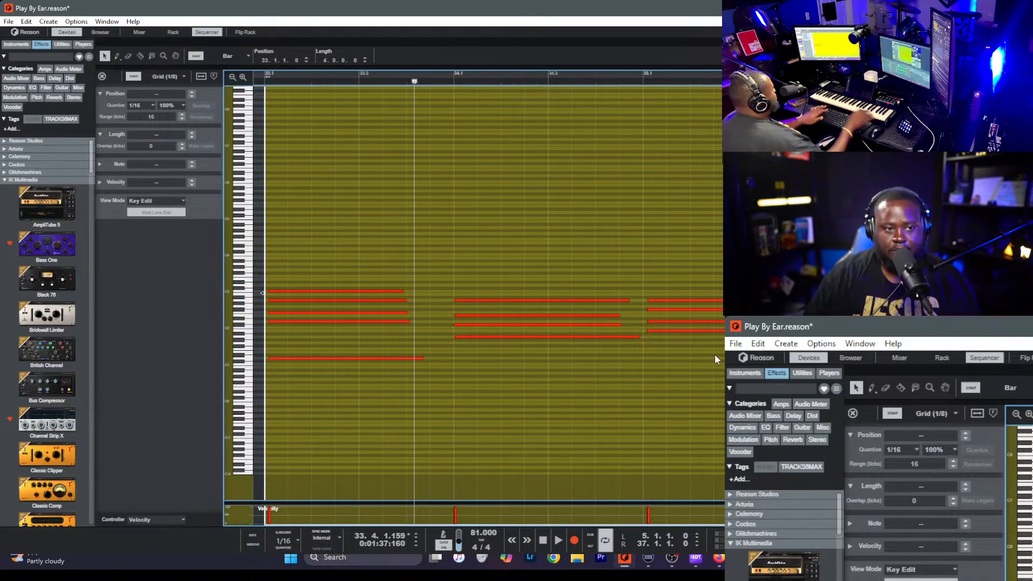
{"action": "left_click_drag", "start_coordinate": [721, 377], "coordinate": [683, 258]}
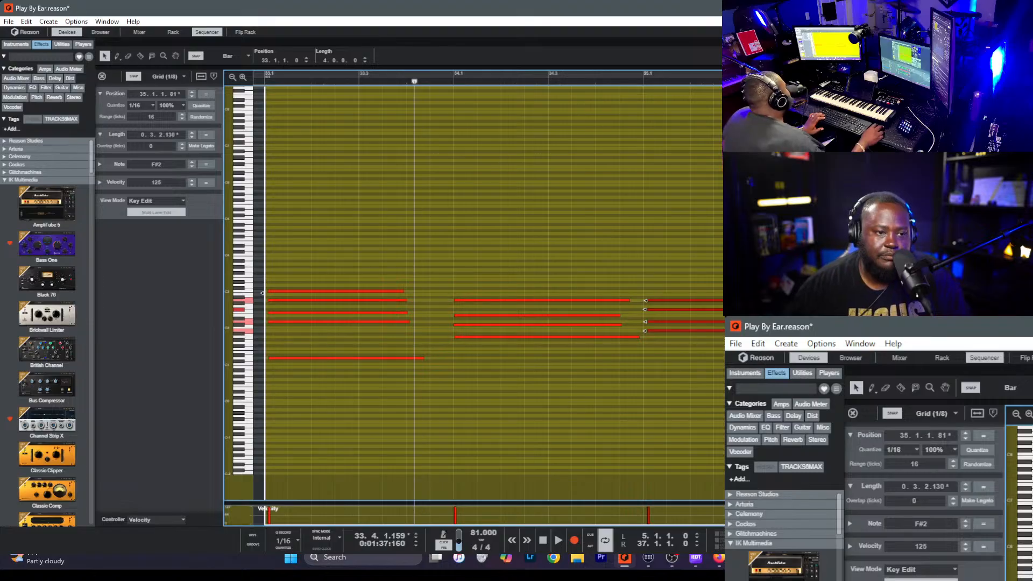
{"action": "key", "text": "space"}
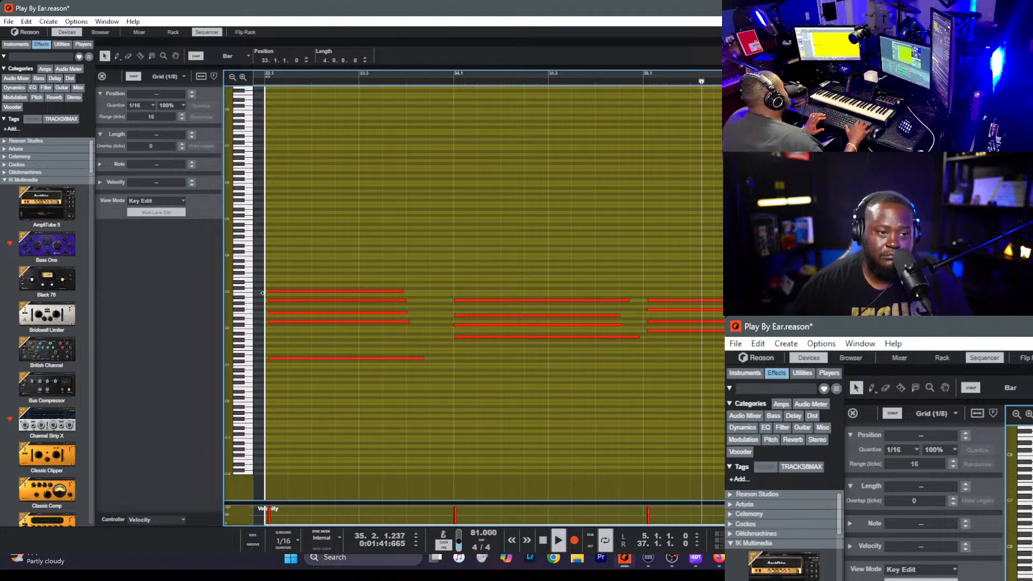
{"action": "key", "text": "ctrl+Return"}
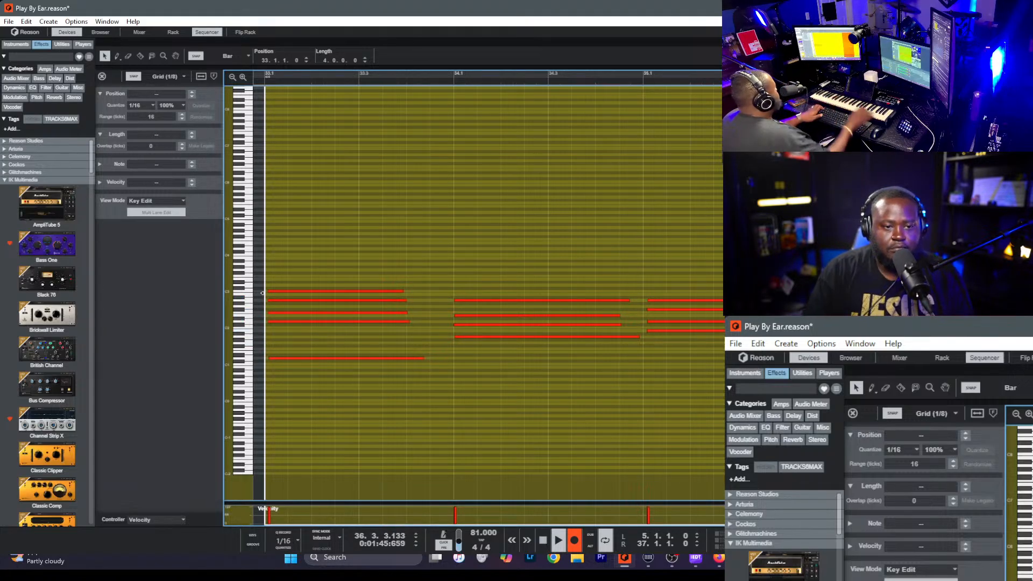
{"action": "key", "text": "space"}
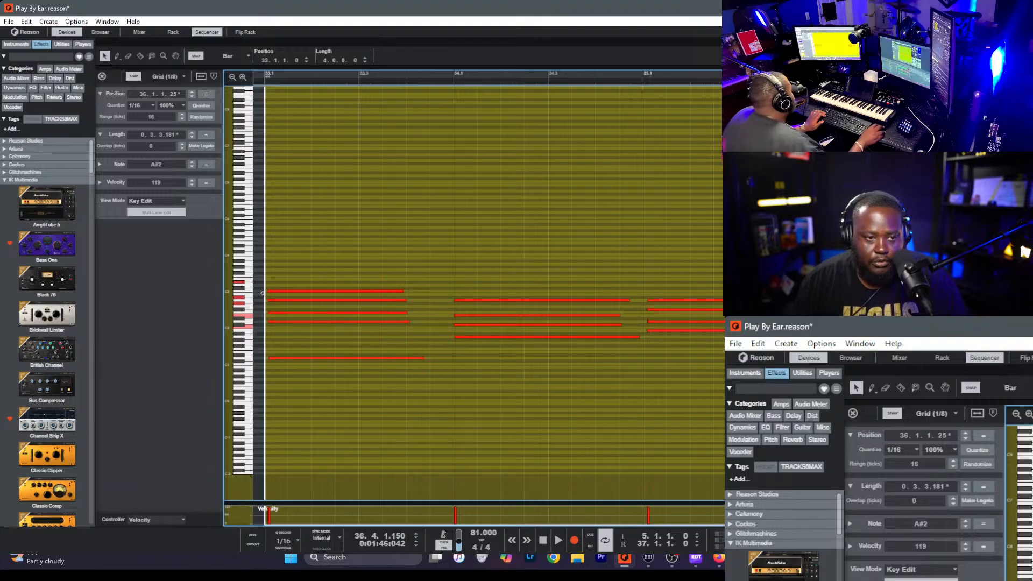
- Audition how the bar 36 notes lead into bar 5 while trying them at different octaves, and return to the arrangement
{"action": "key", "text": "space"}
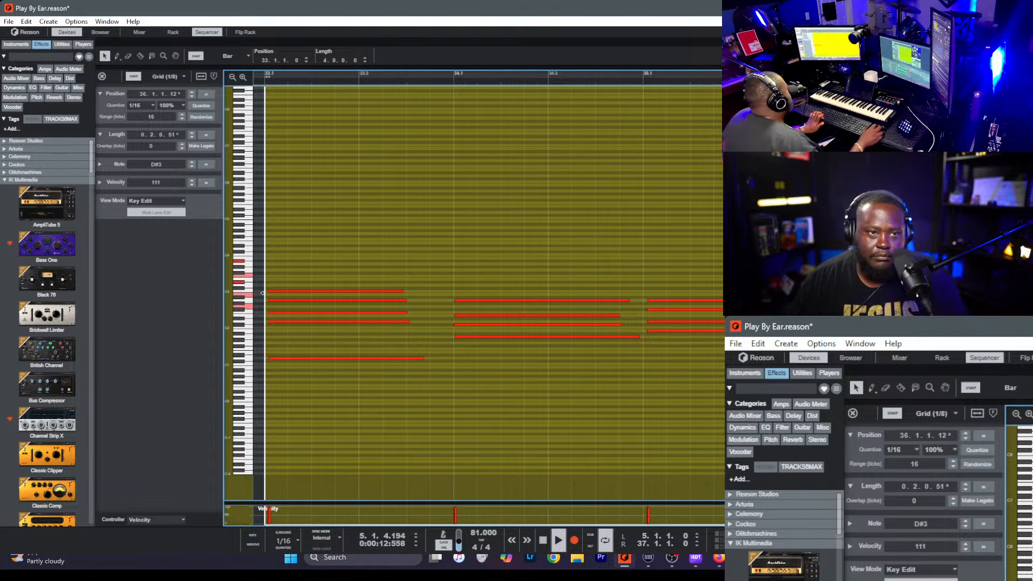
{"action": "key", "text": "space"}
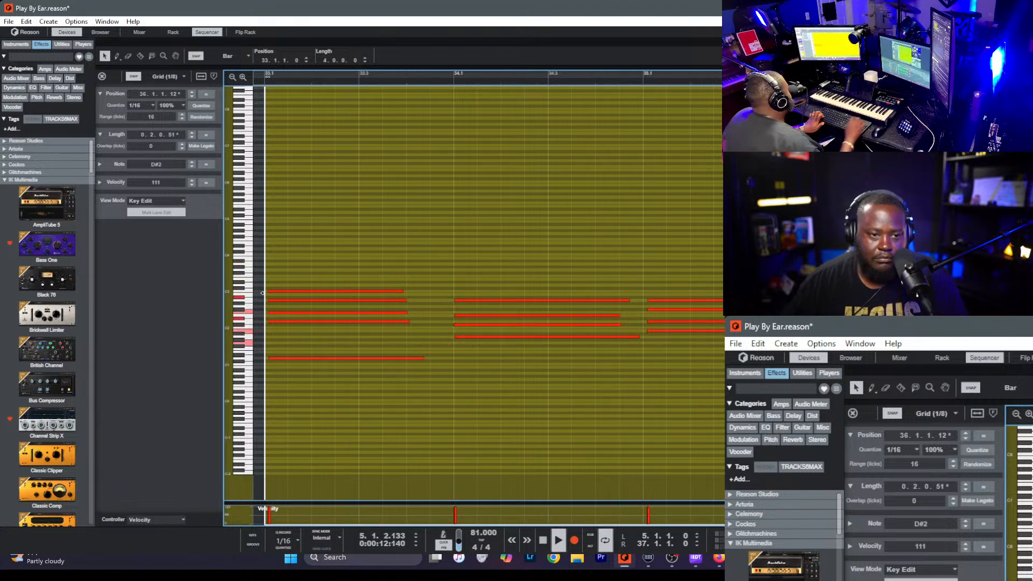
{"action": "key", "text": "space"}
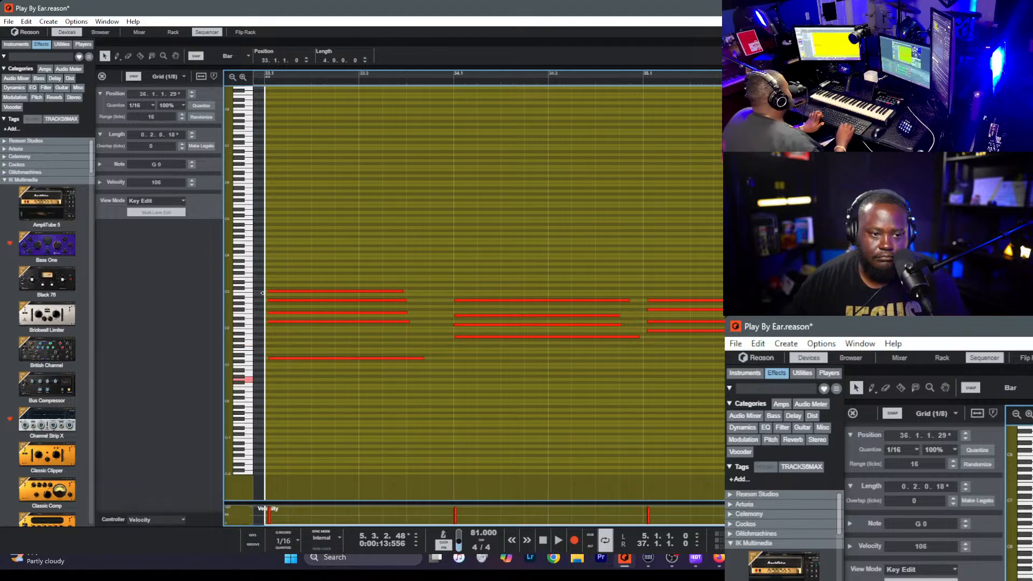
{"action": "key", "text": "space"}
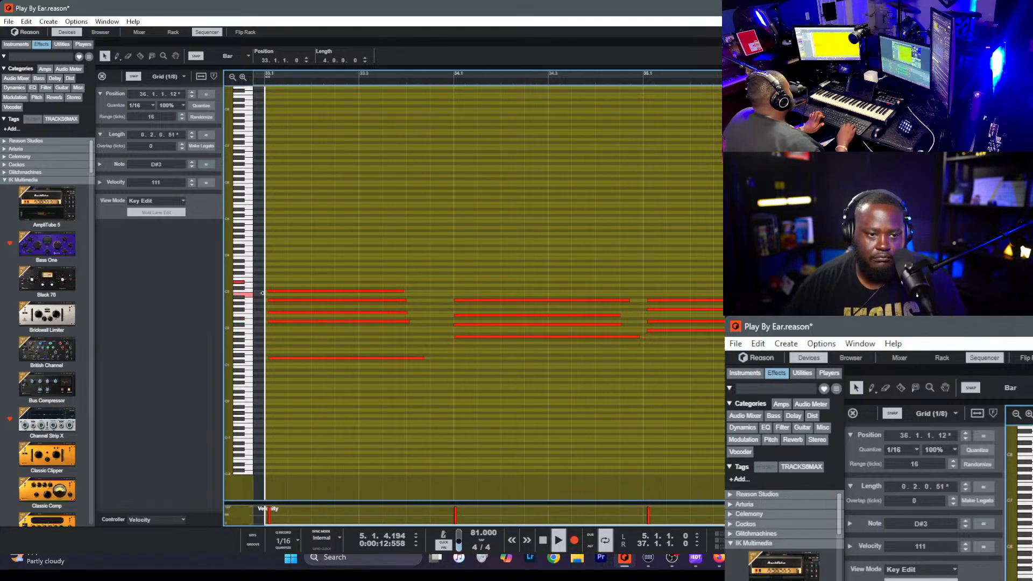
{"action": "key", "text": "space"}
{"action": "key", "text": "space"}
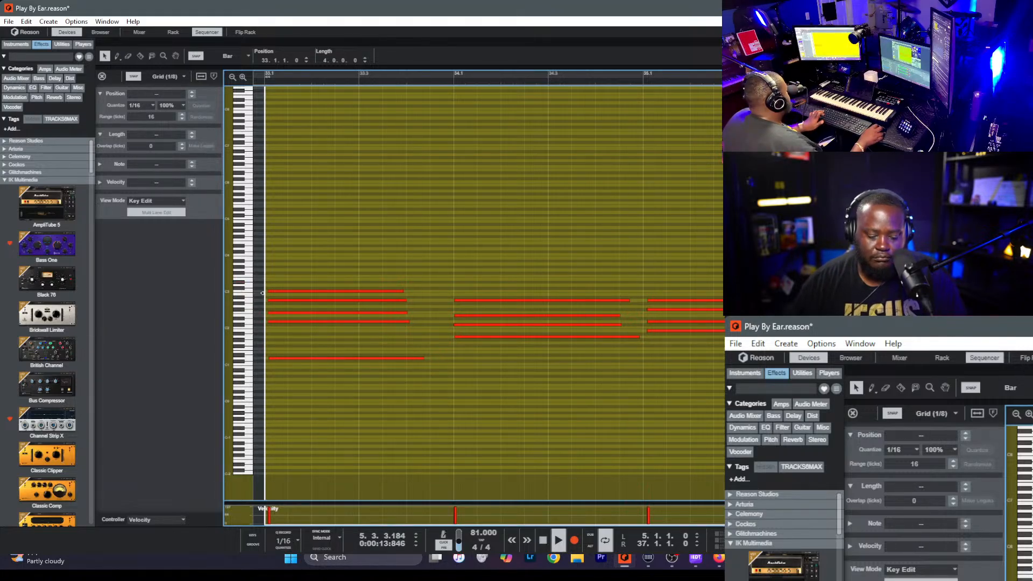
{"action": "key", "text": "ctrl+e"}
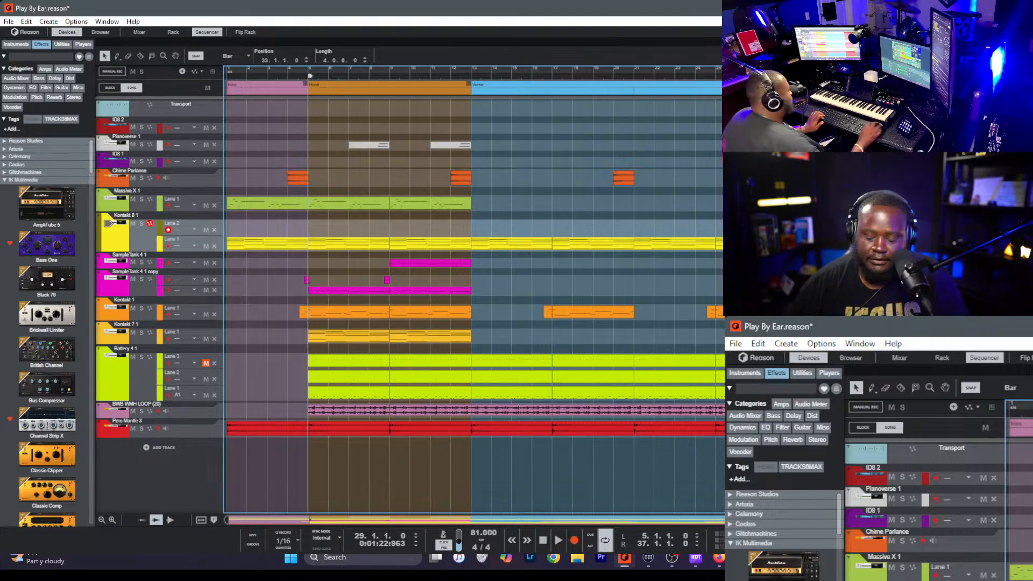
- Re-record Kontakt 8 1 from bar 29 into bar 33 and check the notes of the clip that follows
{"action": "key", "text": "ctrl+Return"}
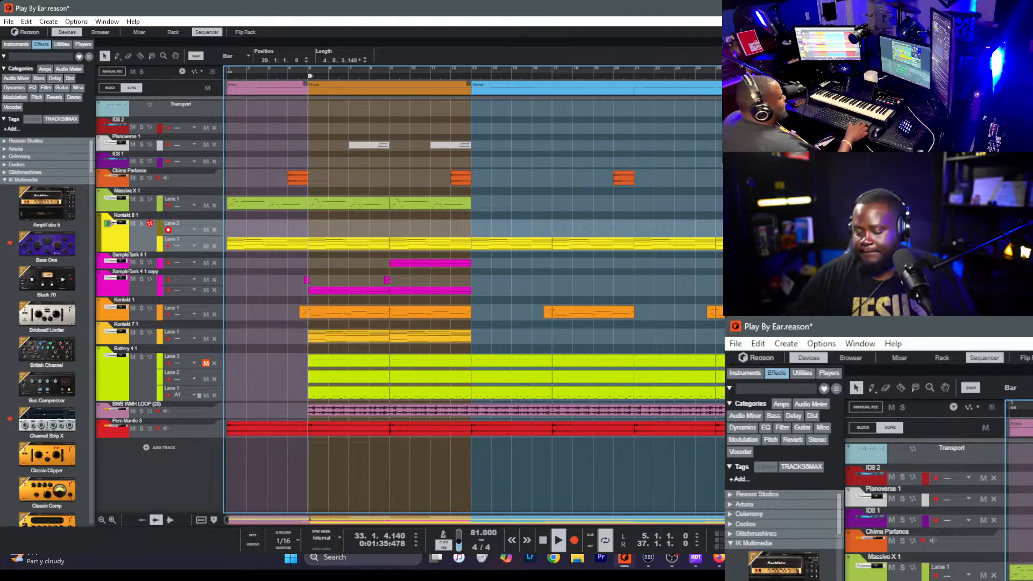
{"action": "key", "text": "ctrl+e"}
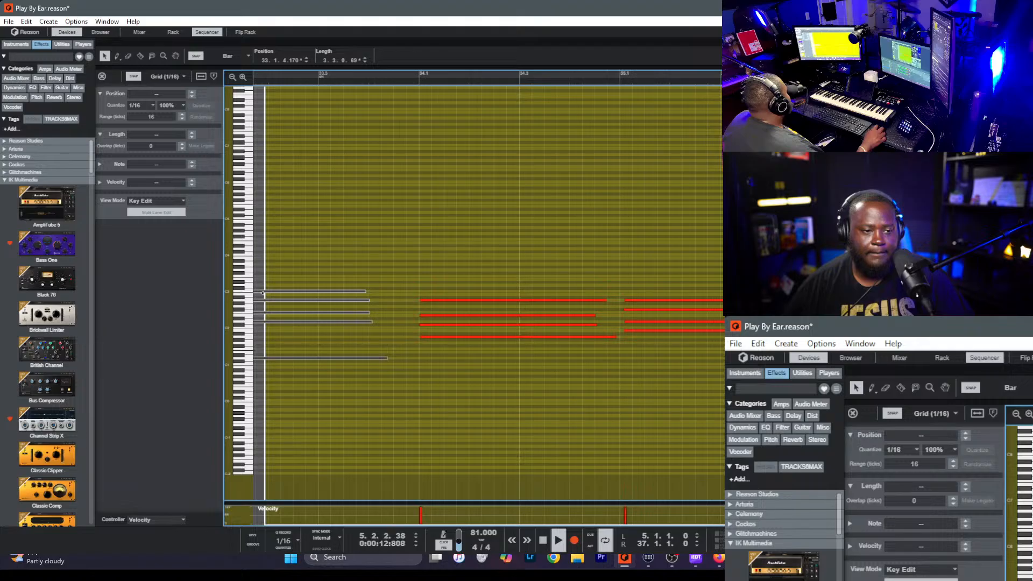
{"action": "key", "text": "shift+Tab"}
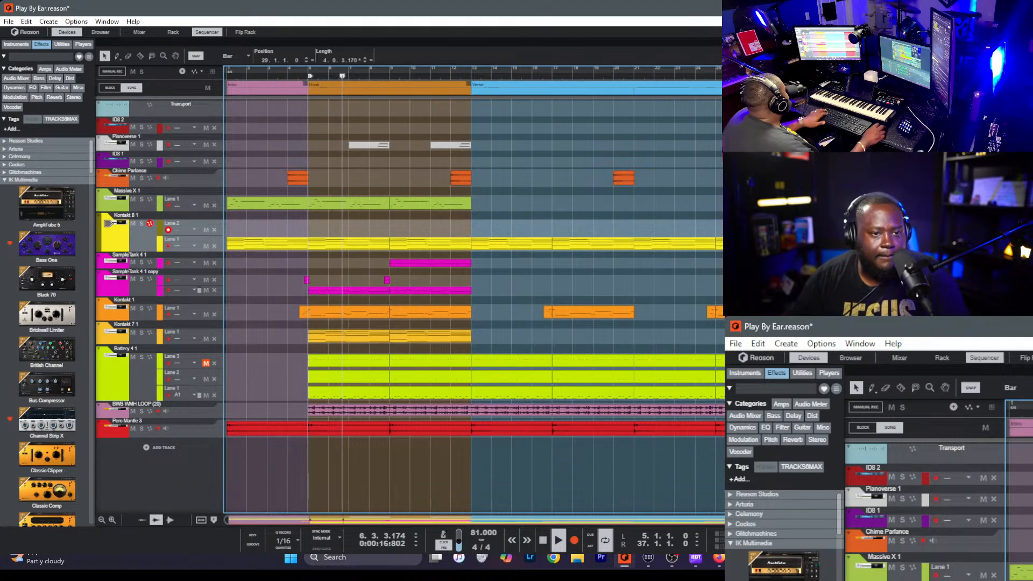
{"action": "left_click", "coordinate": [230, 150]}
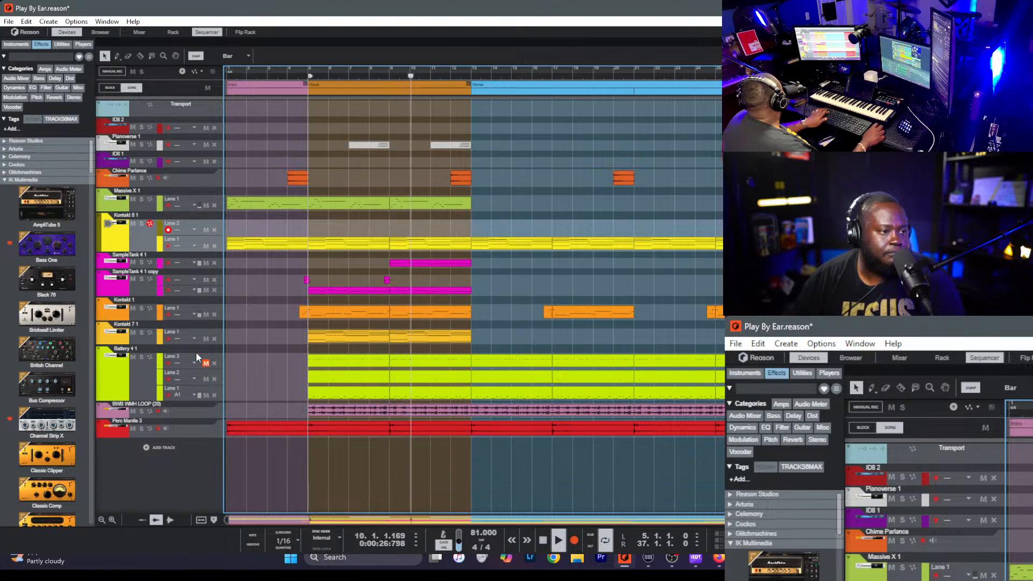
- Delete the clips on Lane 3 of the Battery 4 1 track
{"action": "left_click", "coordinate": [206, 364]}
{"action": "left_click", "coordinate": [206, 364]}
{"action": "left_click", "coordinate": [305, 361]}
{"action": "key", "text": "Delete"}
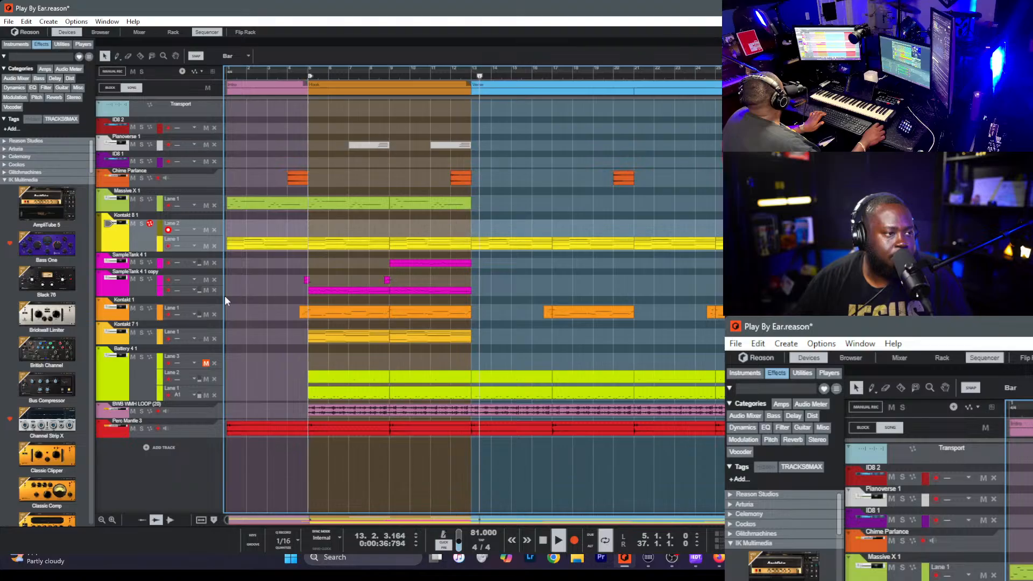
- Try out parts on SampleTank 4 1 and SampleTank 4 1 copy against repeated playback from bar 29
{"action": "left_click", "coordinate": [169, 261]}
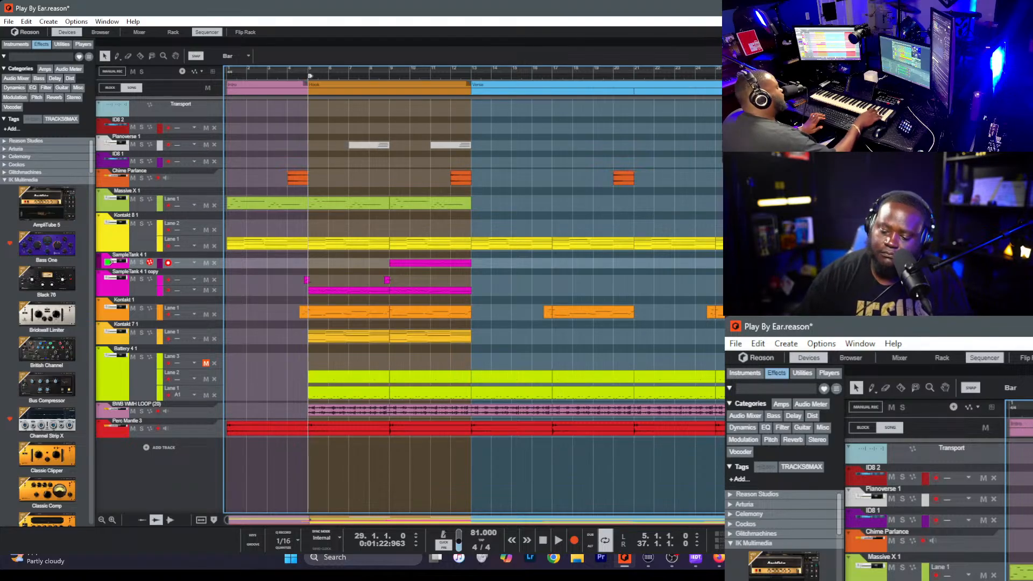
{"action": "key", "text": "space"}
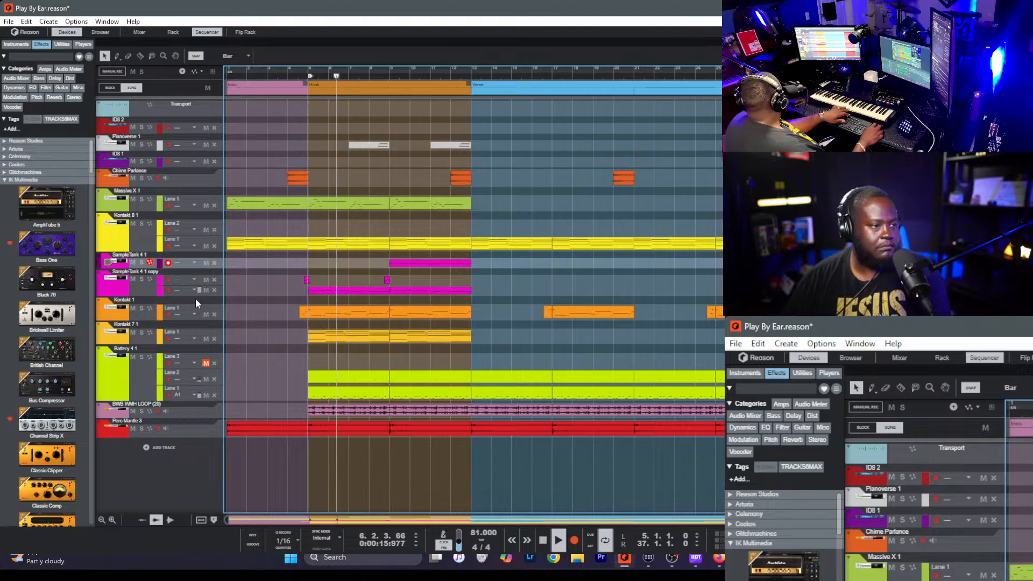
{"action": "left_click", "coordinate": [167, 291]}
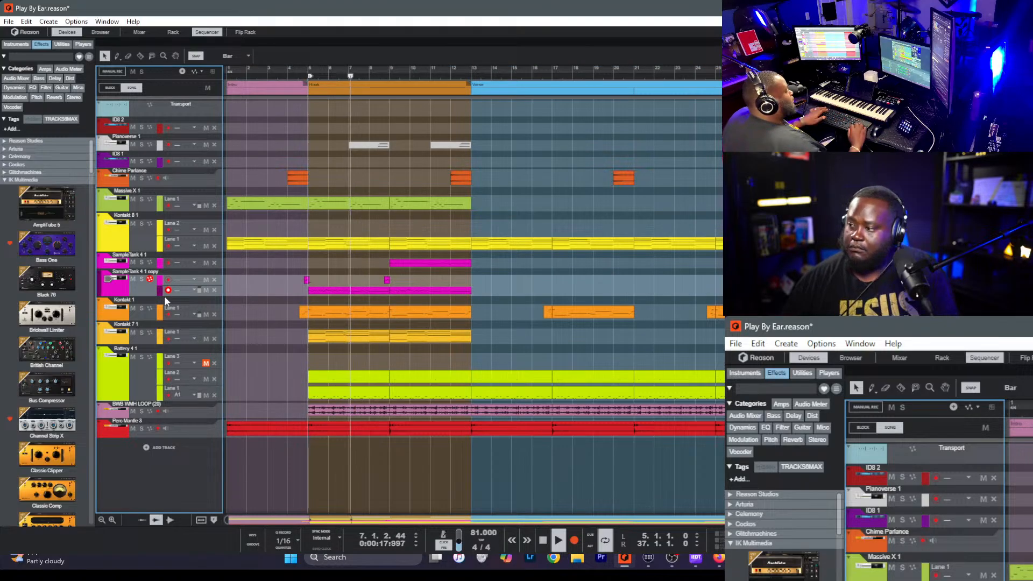
{"action": "key", "text": "space"}
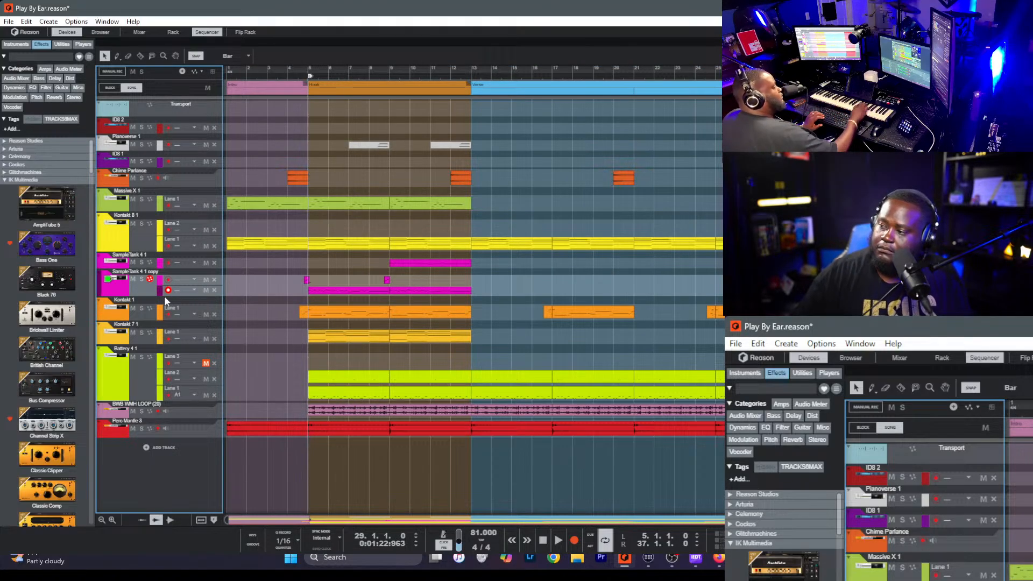
{"action": "key", "text": "space"}
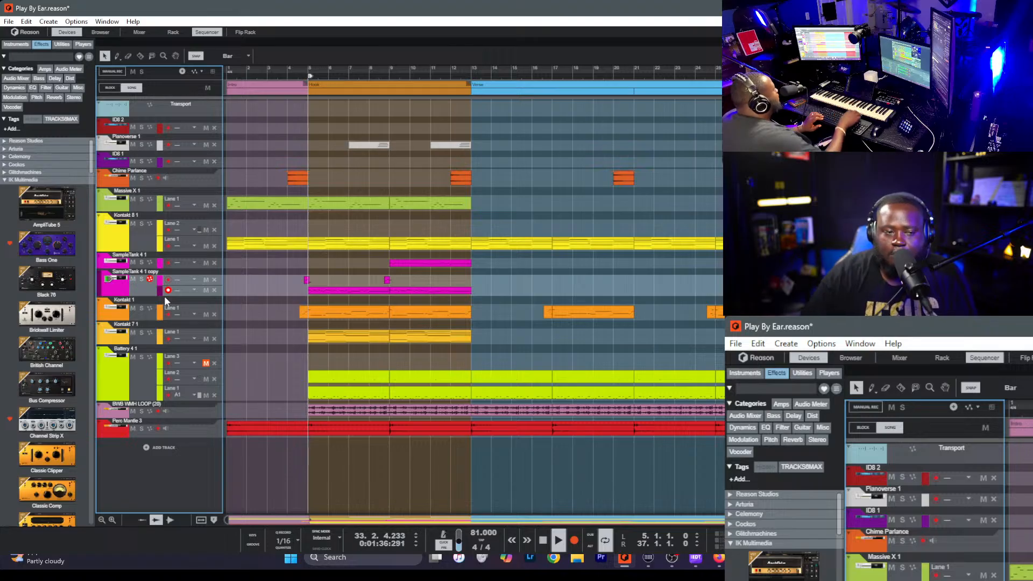
{"action": "key", "text": "space"}
{"action": "key", "text": "space"}
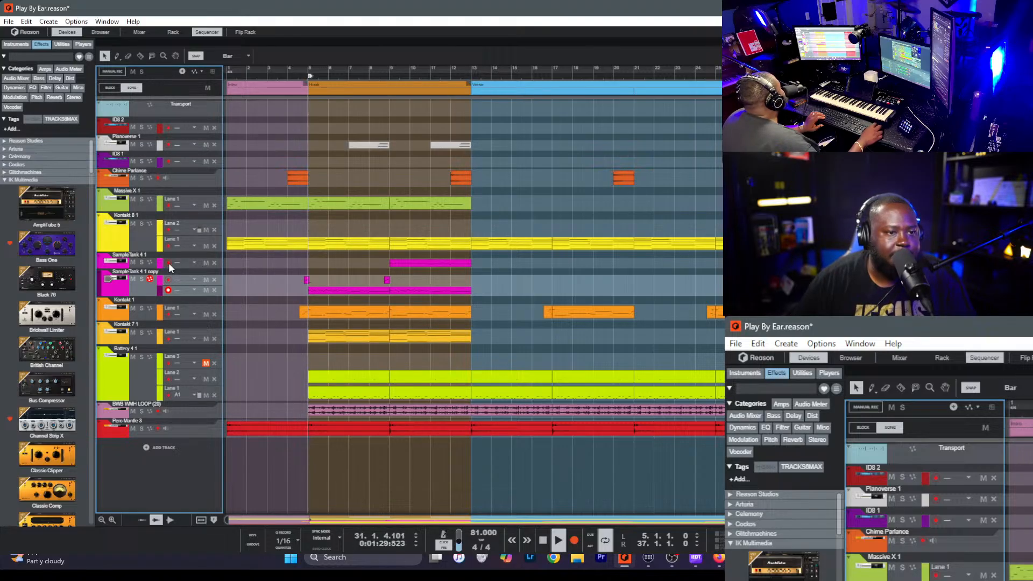
{"action": "left_click", "coordinate": [168, 291]}
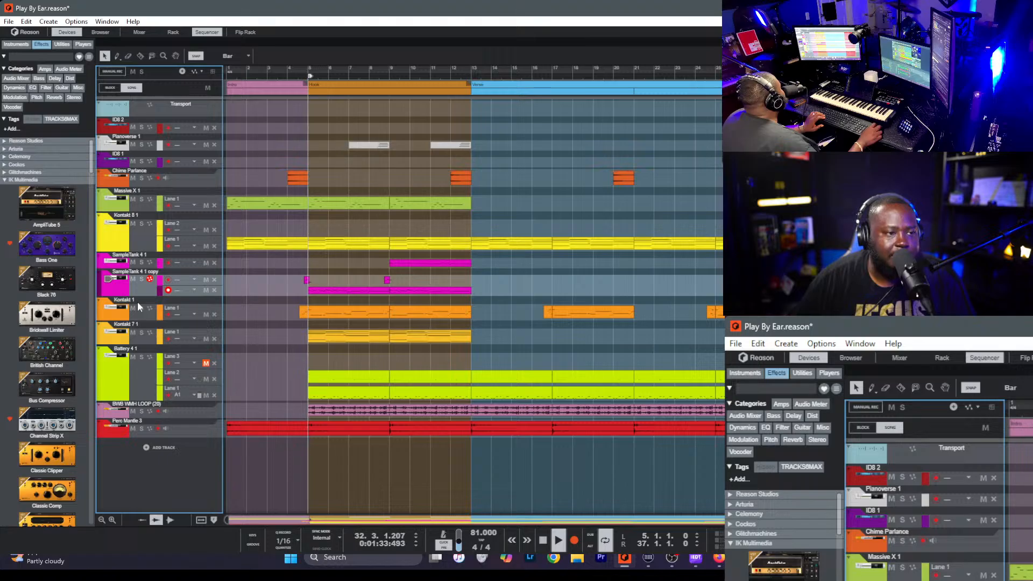
- Arm the Kontakt 1 track and record an eight-bar part on a new lane from bar 29
{"action": "left_click", "coordinate": [168, 315]}
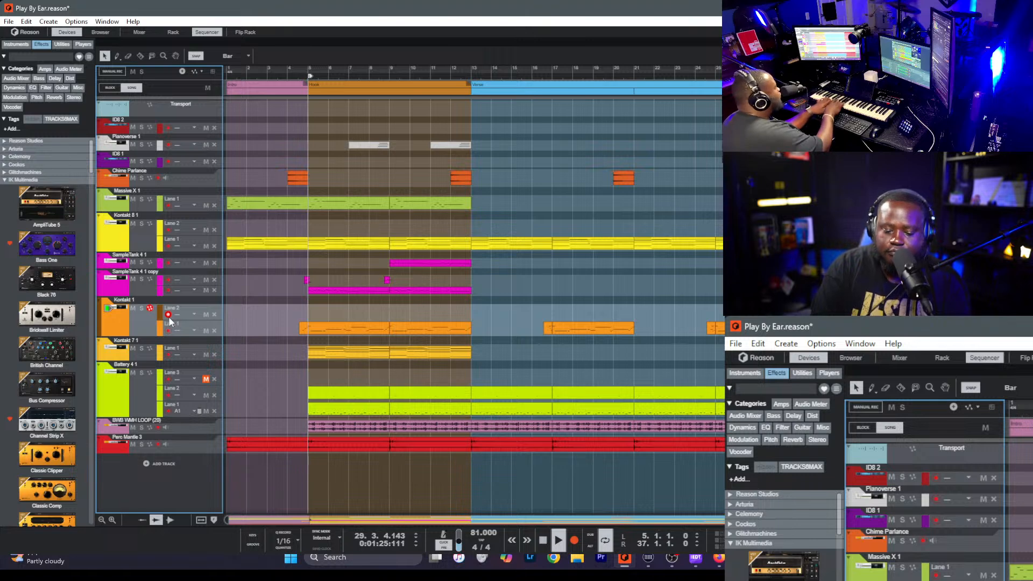
{"action": "key", "text": "space"}
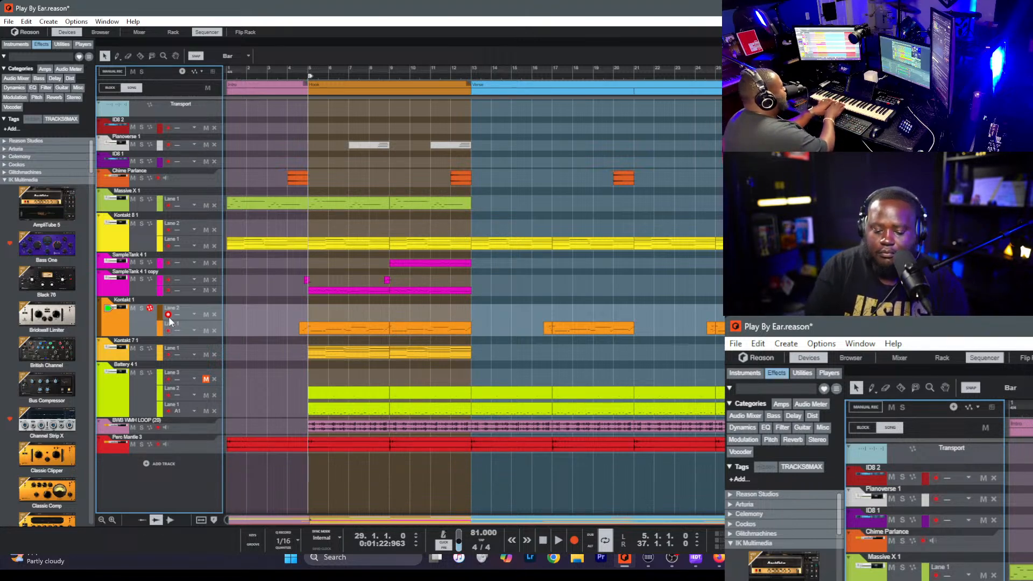
{"action": "key", "text": "ctrl+Return"}
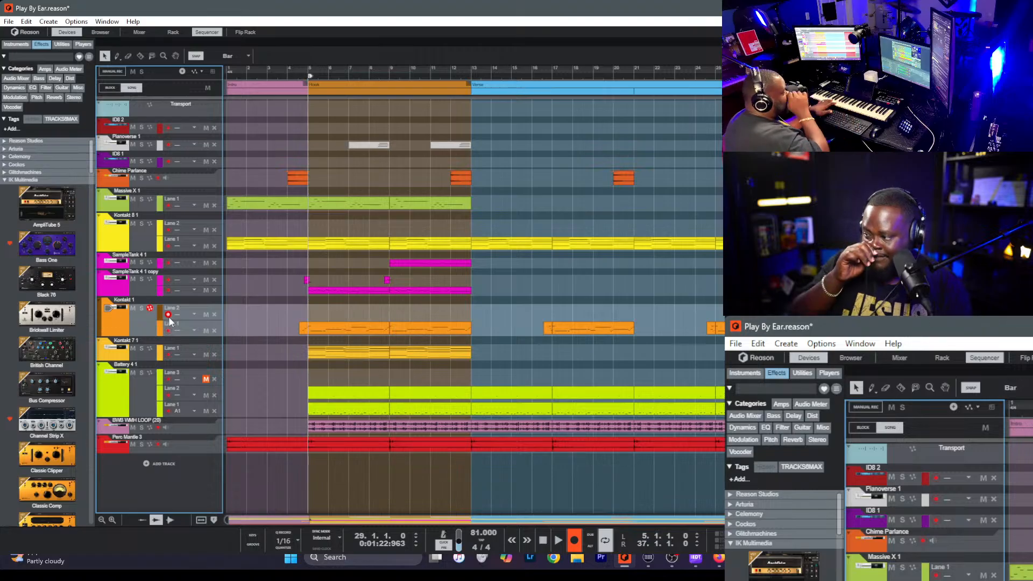
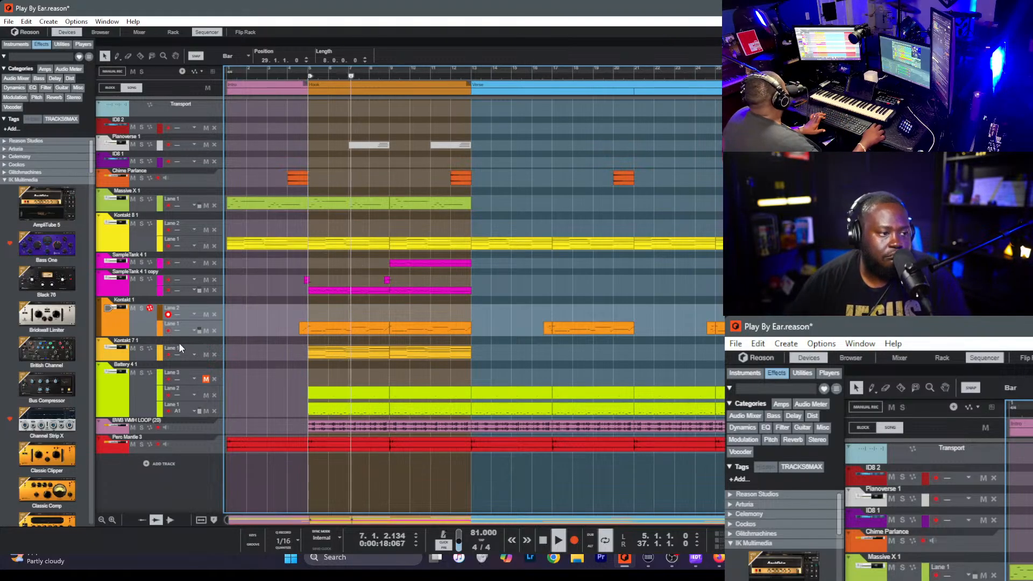
- Select the Kontakt 7 1 track and restart playback from bar 29
{"action": "left_click", "coordinate": [166, 351]}
{"action": "key", "text": "Tab"}
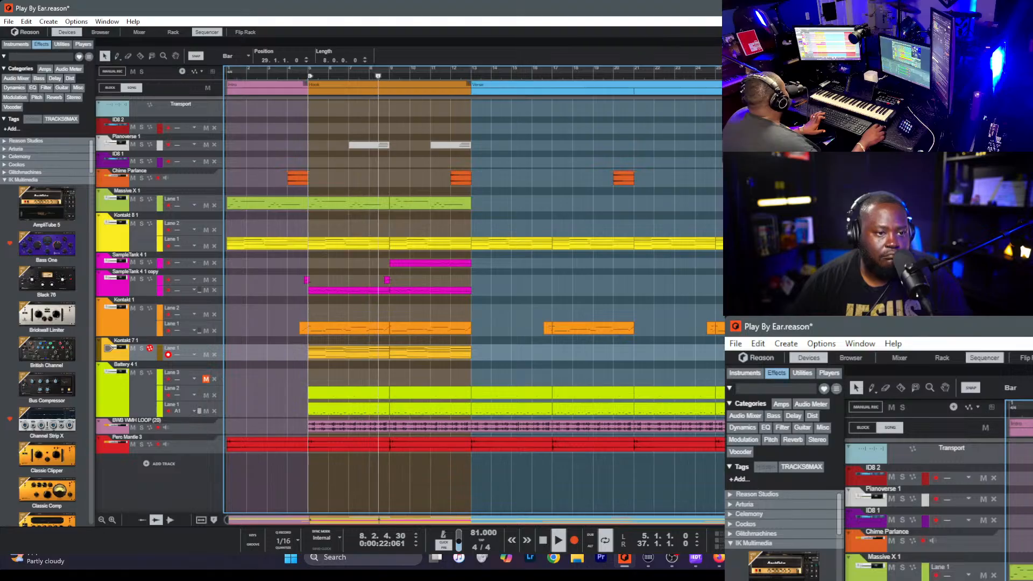
{"action": "key", "text": "space"}
{"action": "key", "text": "space"}
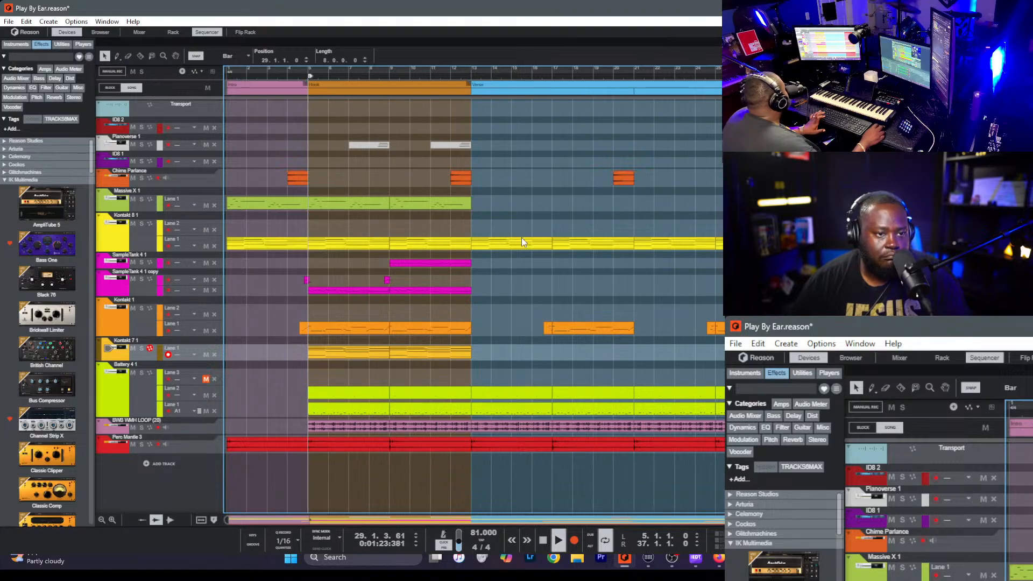
- Open the Kontakt 7 1 clip at bar 29, match the velocities of all its notes and set them to 90
{"action": "left_click", "coordinate": [678, 209]}
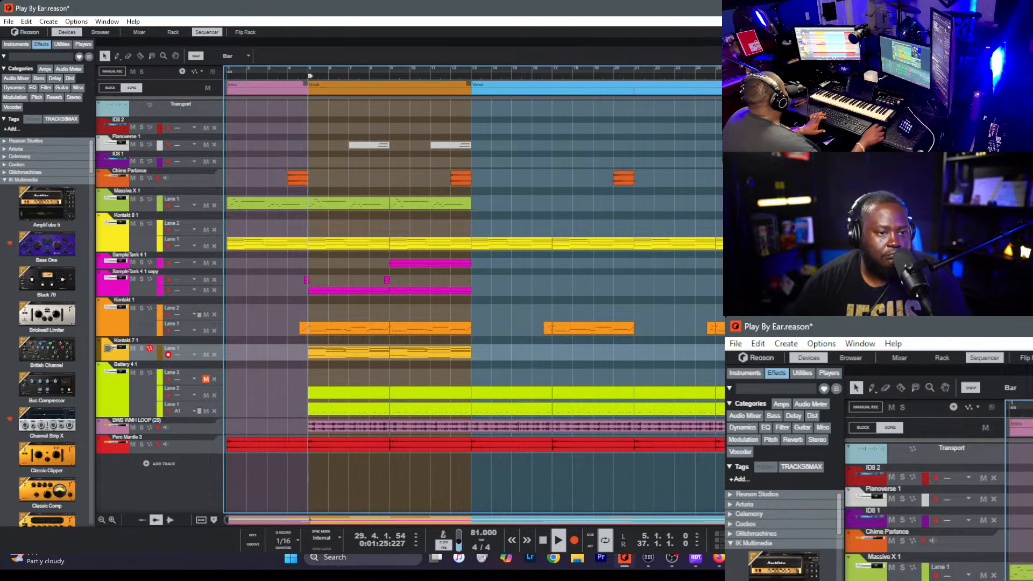
{"action": "key", "text": "ctrl+e"}
{"action": "key", "text": "ctrl+a"}
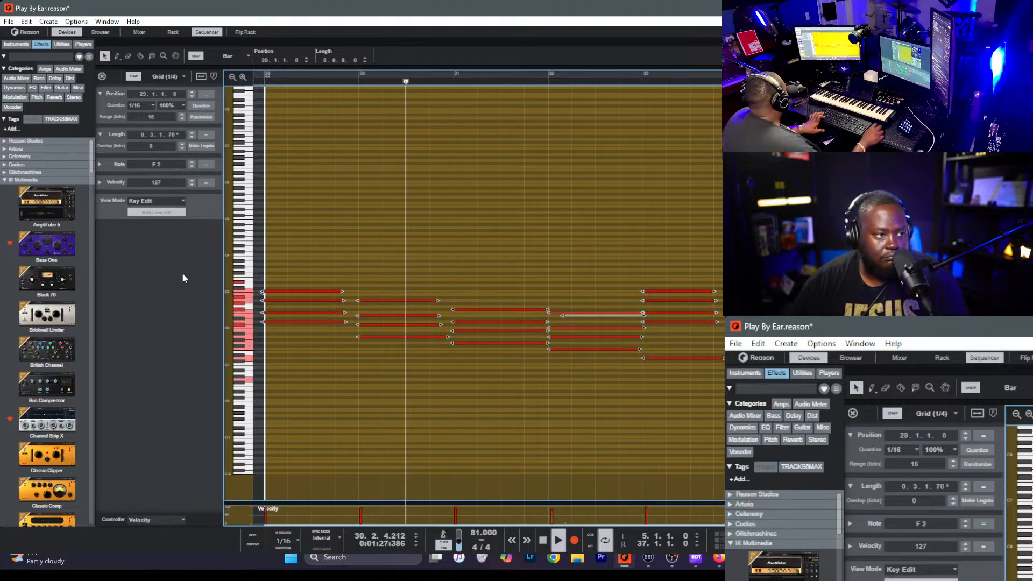
{"action": "left_click", "coordinate": [208, 182]}
{"action": "left_click_drag", "start_coordinate": [161, 181], "coordinate": [161, 258]}
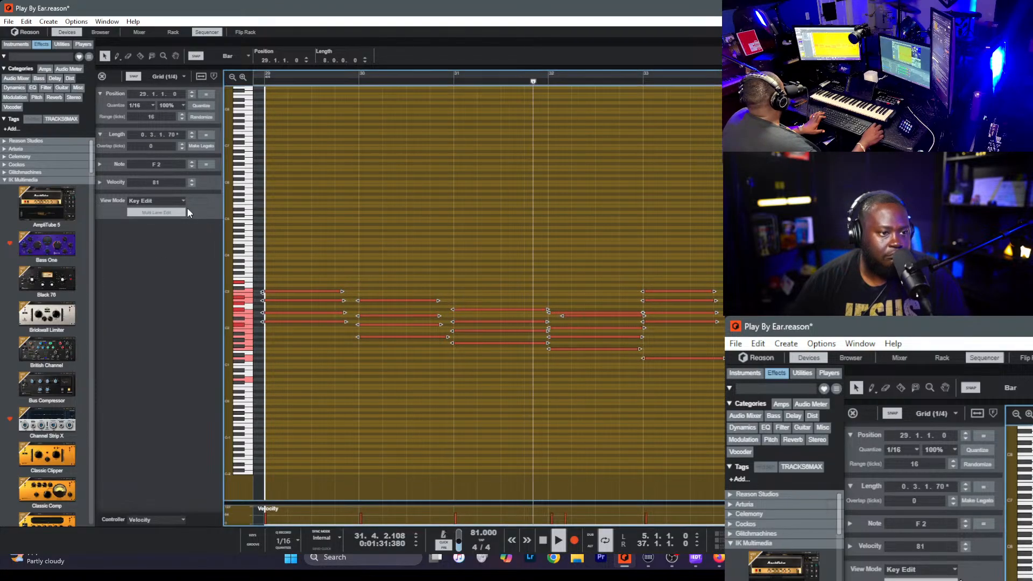
{"action": "left_click_drag", "start_coordinate": [161, 188], "coordinate": [157, 183]}
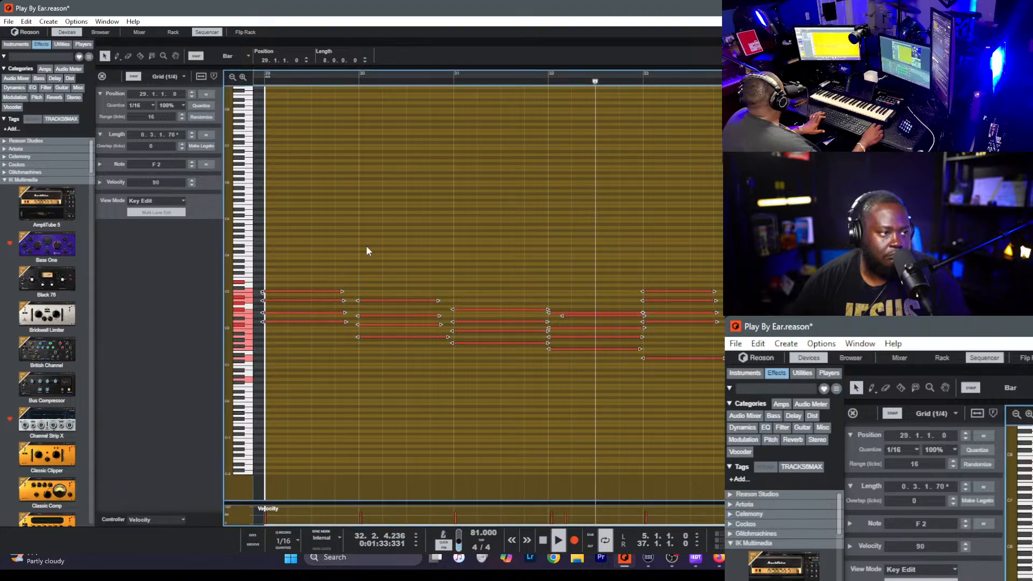
{"action": "left_click", "coordinate": [575, 298]}
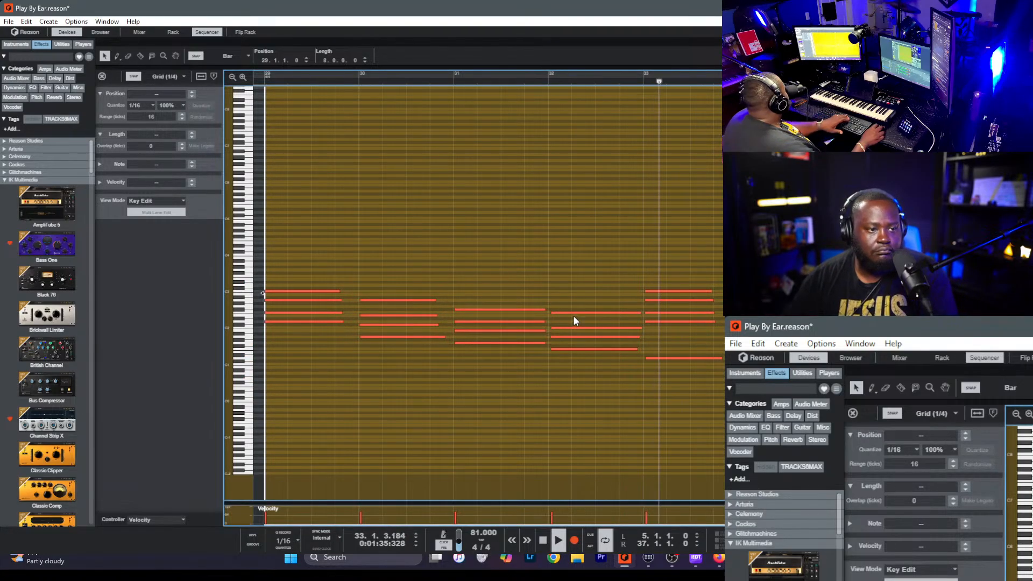
- Examine the melody notes of the Kontakt 1 Lane 2 clip at bar 29 during playback, then return to the arrangement
{"action": "key", "text": "ctrl+e"}
{"action": "key", "text": "ctrl+e"}
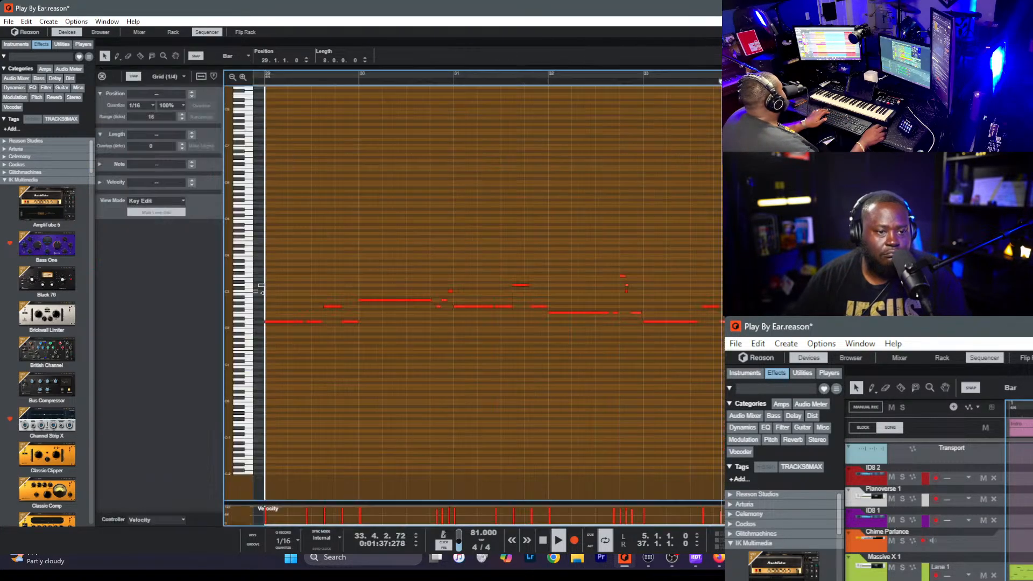
{"action": "left_click", "coordinate": [627, 286]}
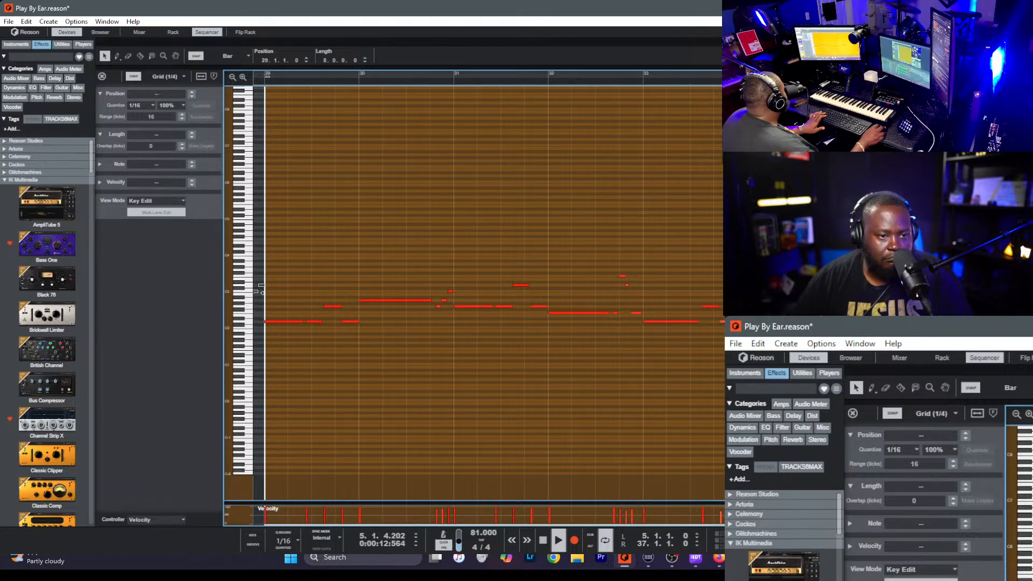
{"action": "left_click", "coordinate": [570, 78]}
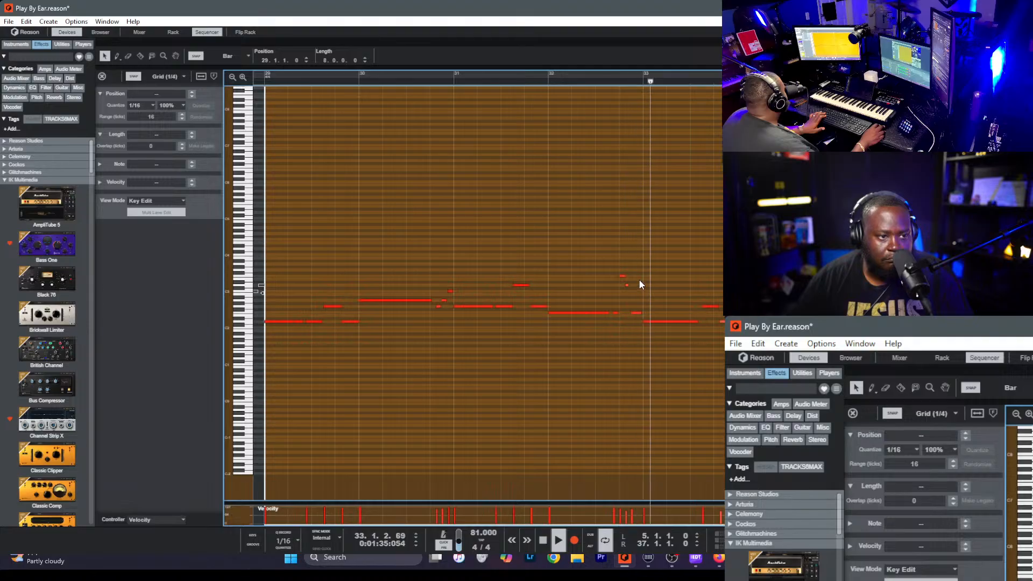
{"action": "key", "text": "ctrl+e"}
{"action": "left_click", "coordinate": [538, 312]}
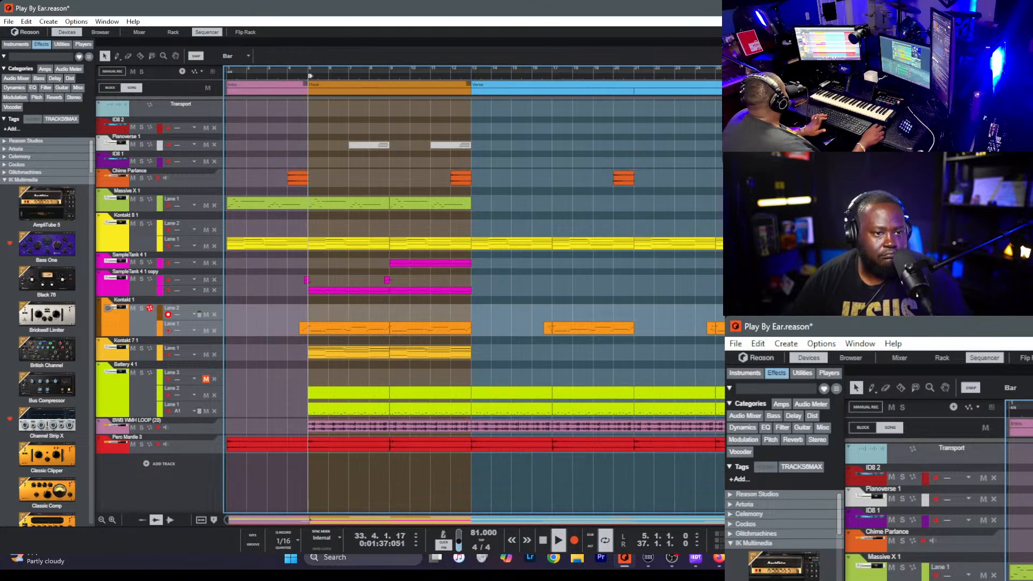
- Add an ID8 instrument track below the percussion loop and set its sound category to Drums
{"action": "left_click", "coordinate": [170, 473]}
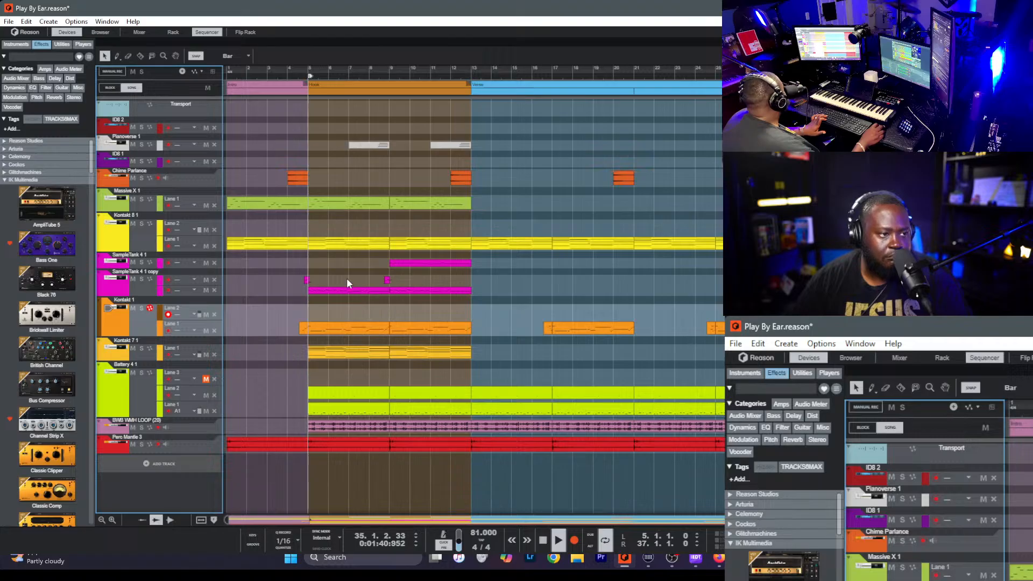
{"action": "left_click", "coordinate": [159, 463]}
{"action": "key", "text": "F6"}
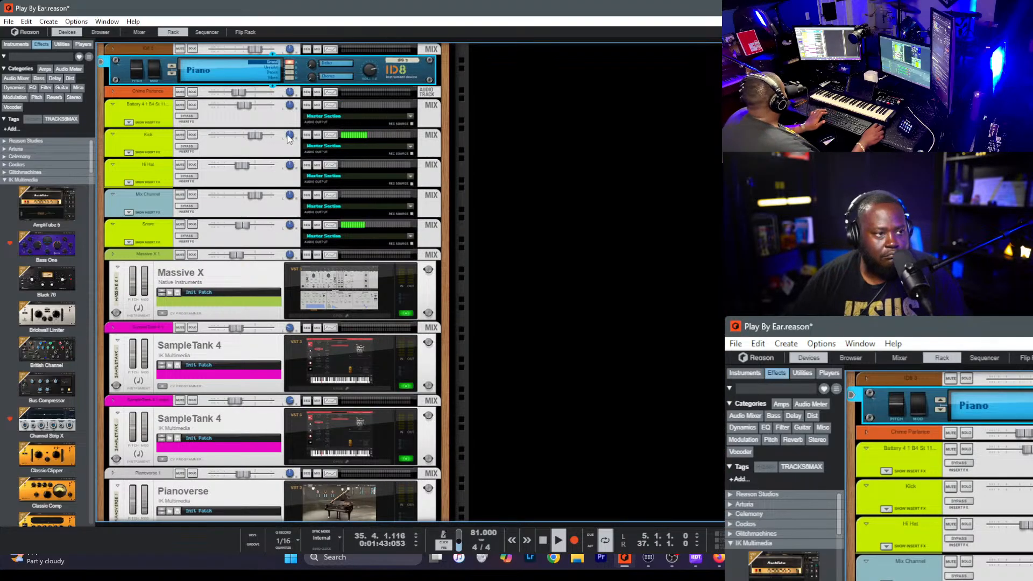
{"action": "left_click", "coordinate": [212, 66]}
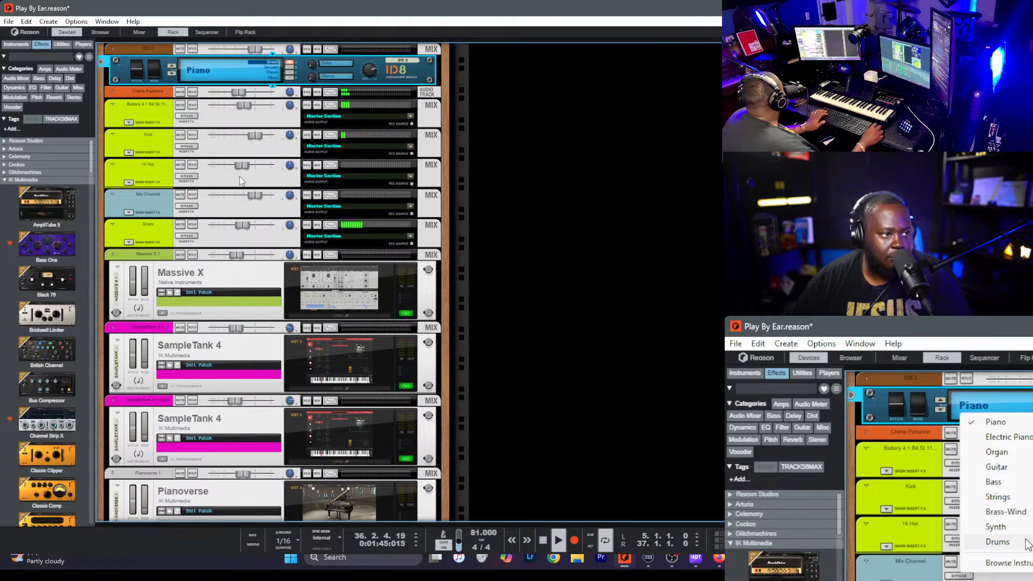
{"action": "left_click", "coordinate": [240, 176]}
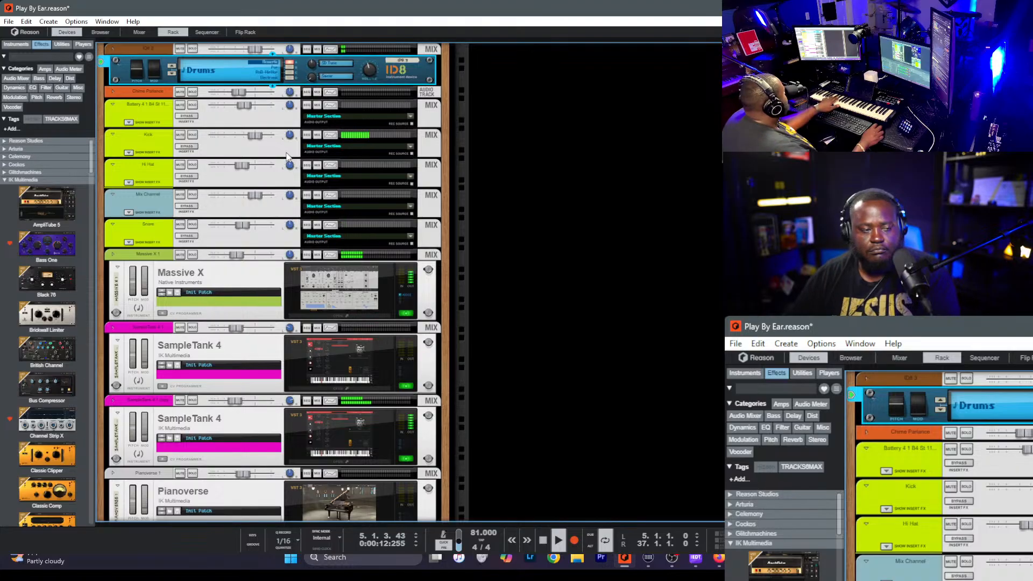
- Return to the sequencer and record a part on the new ID8 track, starting at bar 28
{"action": "key", "text": "F7"}
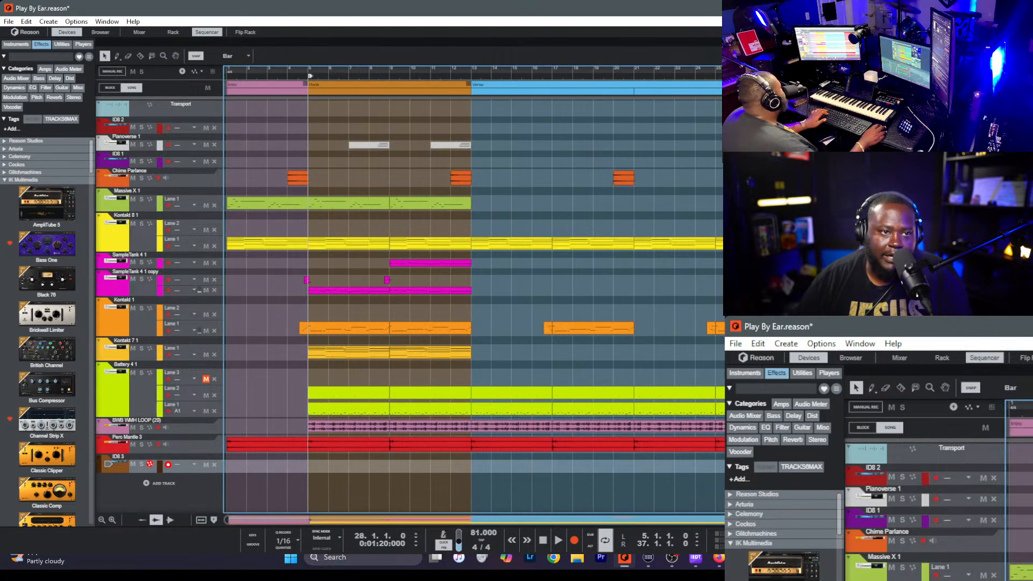
{"action": "key", "text": "space"}
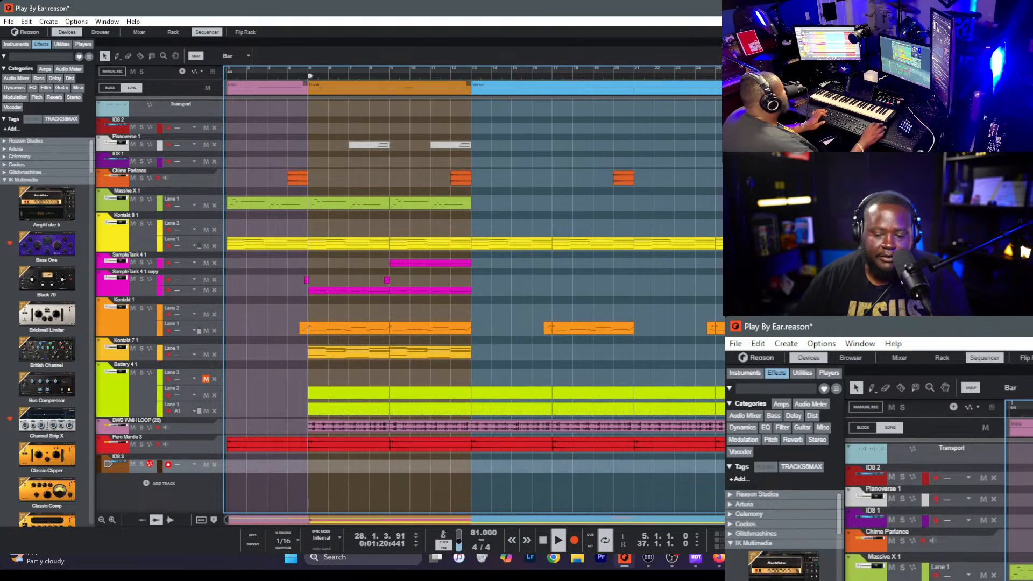
{"action": "key", "text": "ctrl+Return"}
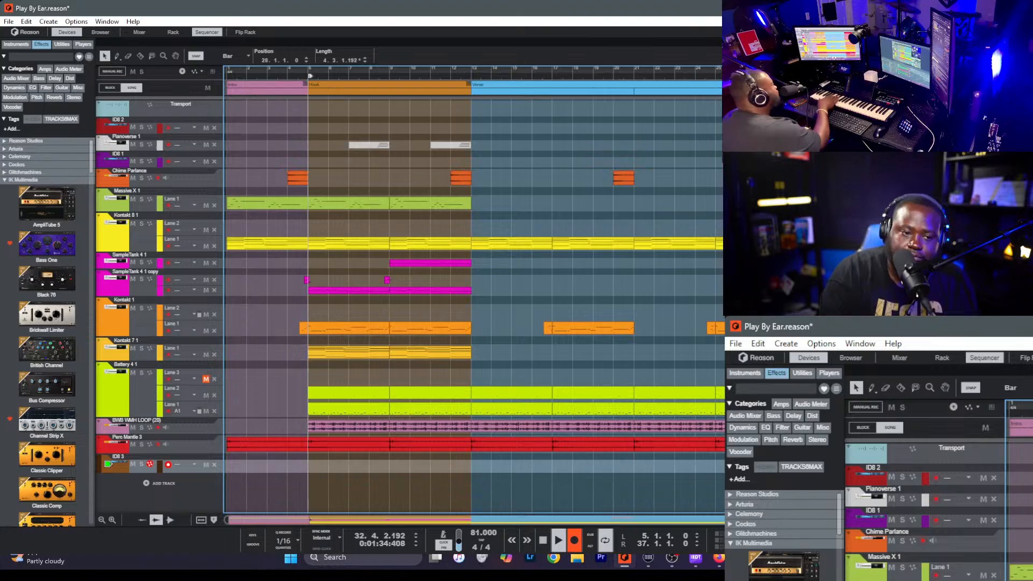
{"action": "key", "text": "space"}
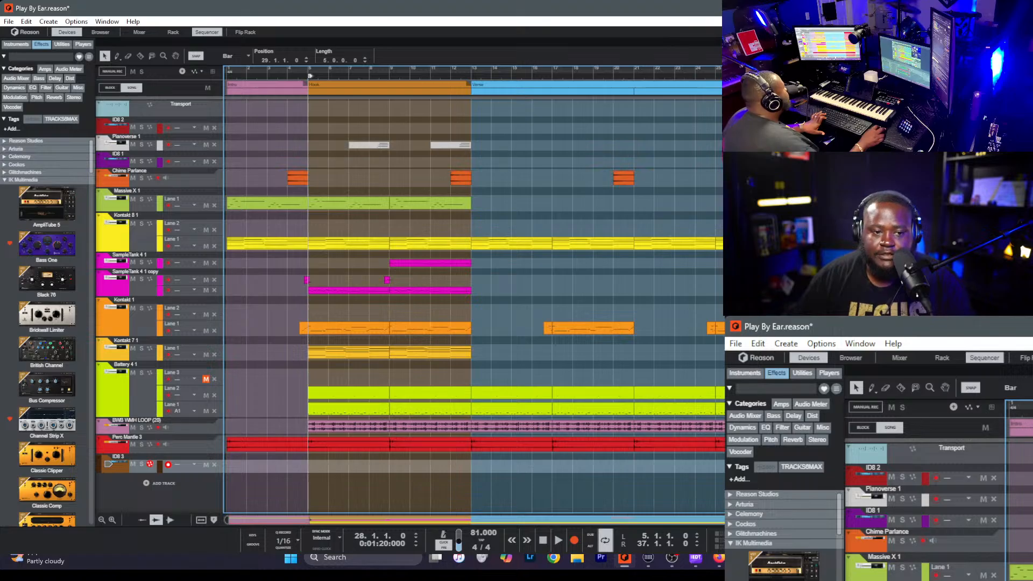
- Add another SampleTank 4 instrument track, open its interface and browse the sound libraries, starting with SampleTank 4 MAX
{"action": "left_click", "coordinate": [204, 490]}
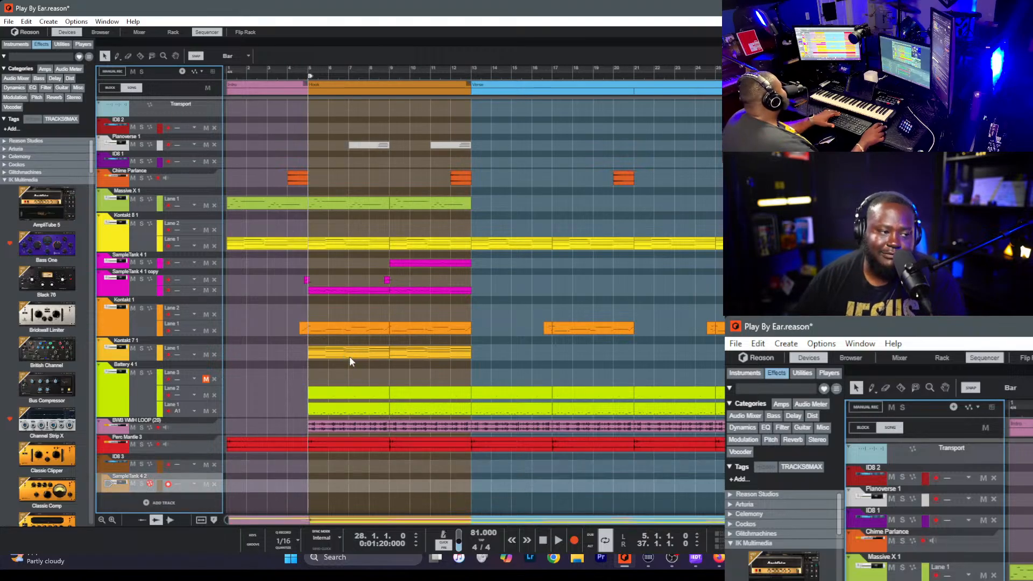
{"action": "key", "text": "F6"}
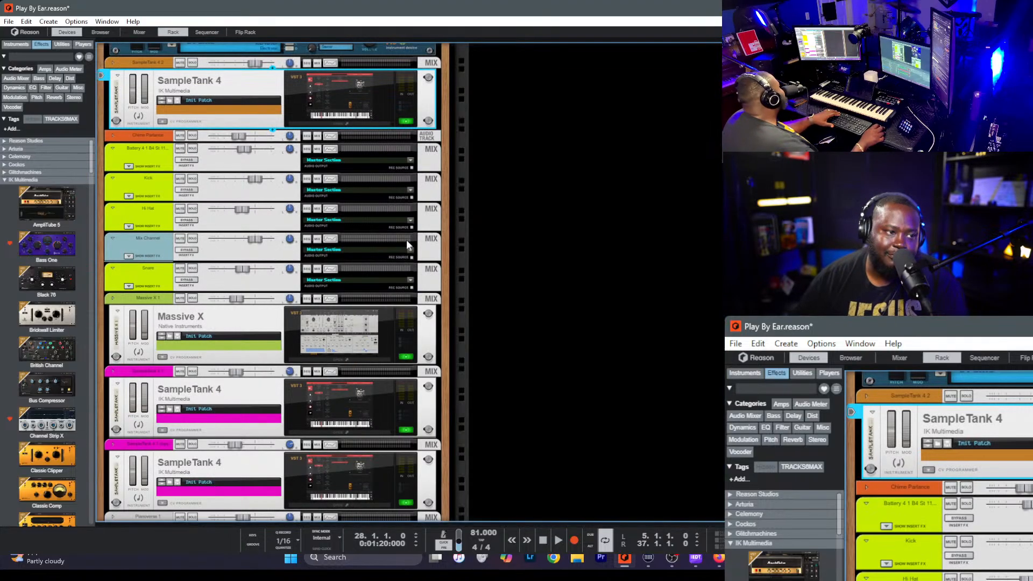
{"action": "left_click", "coordinate": [369, 100]}
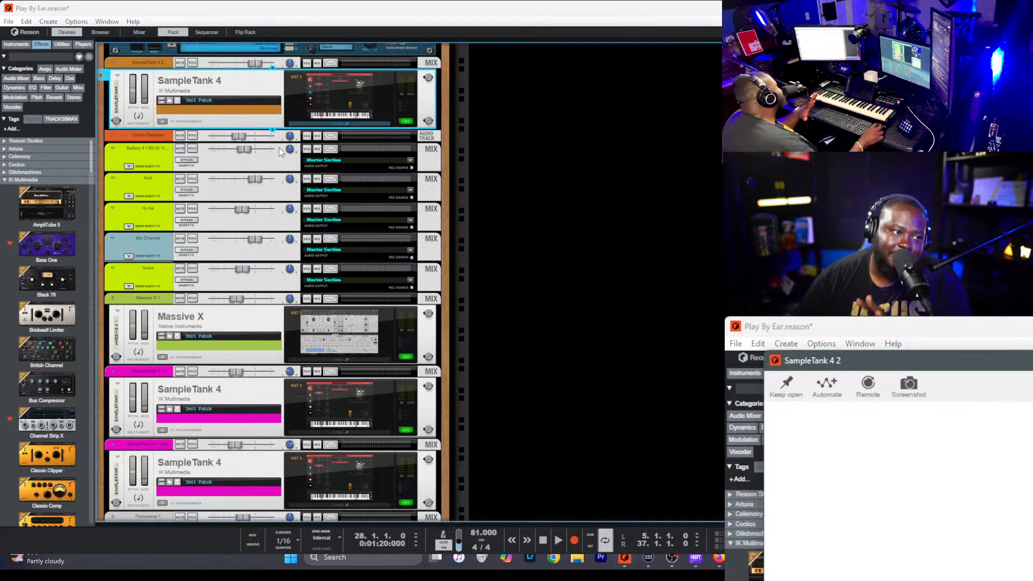
{"action": "left_click", "coordinate": [927, 479]}
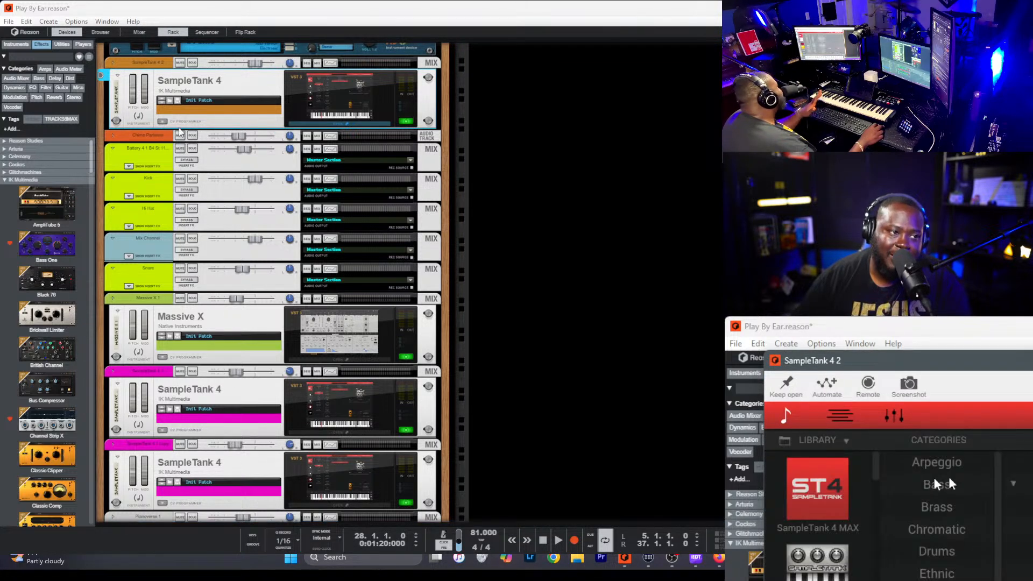
{"action": "left_click", "coordinate": [821, 484]}
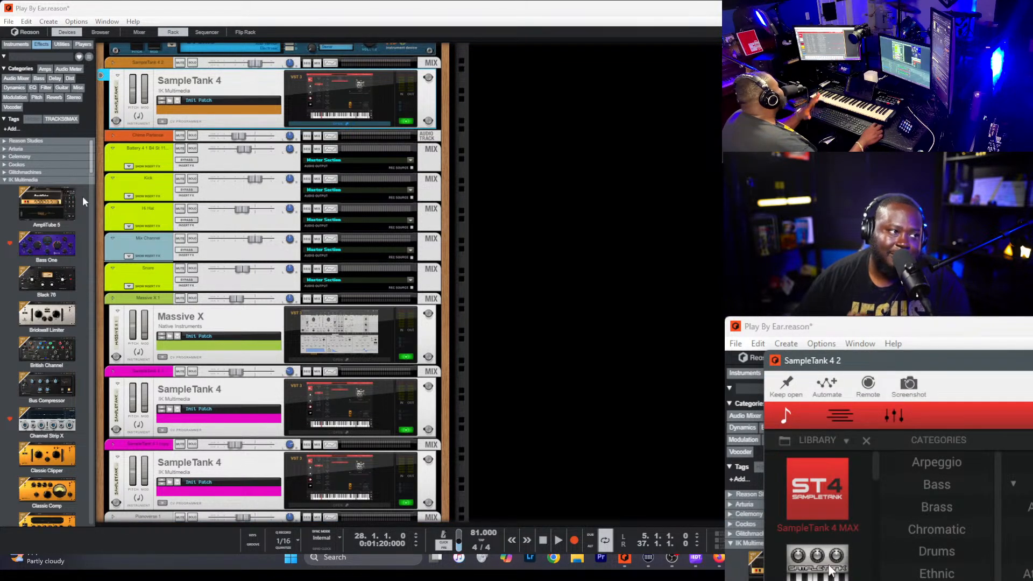
{"action": "scroll", "coordinate": [963, 530], "scroll_direction": "down", "scroll_amount": 1}
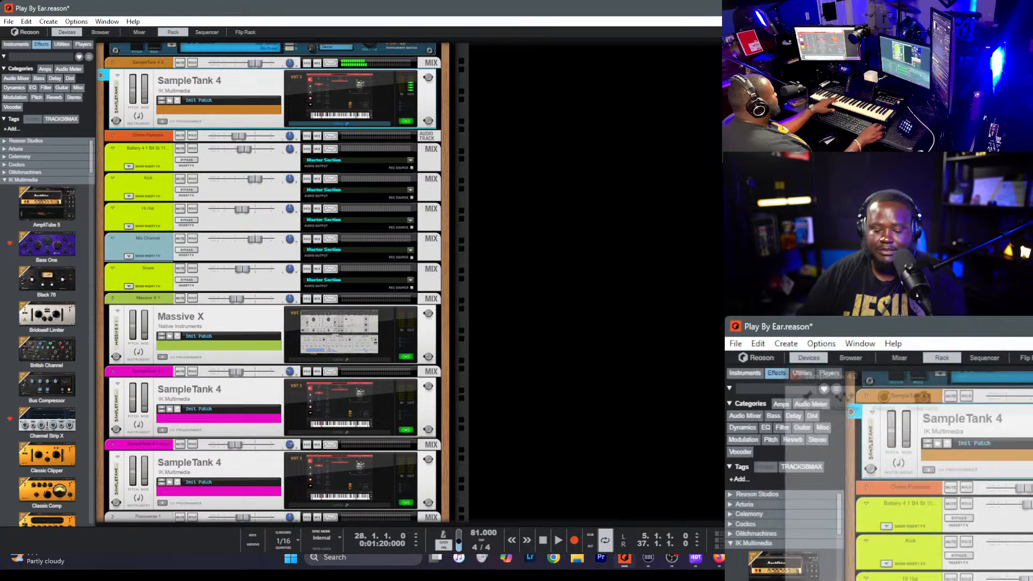
- Cut the eight-bar red song section starting at bar 29 from the arrangement, together with its clips
{"action": "key", "text": "F7"}
{"action": "key", "text": "Home"}
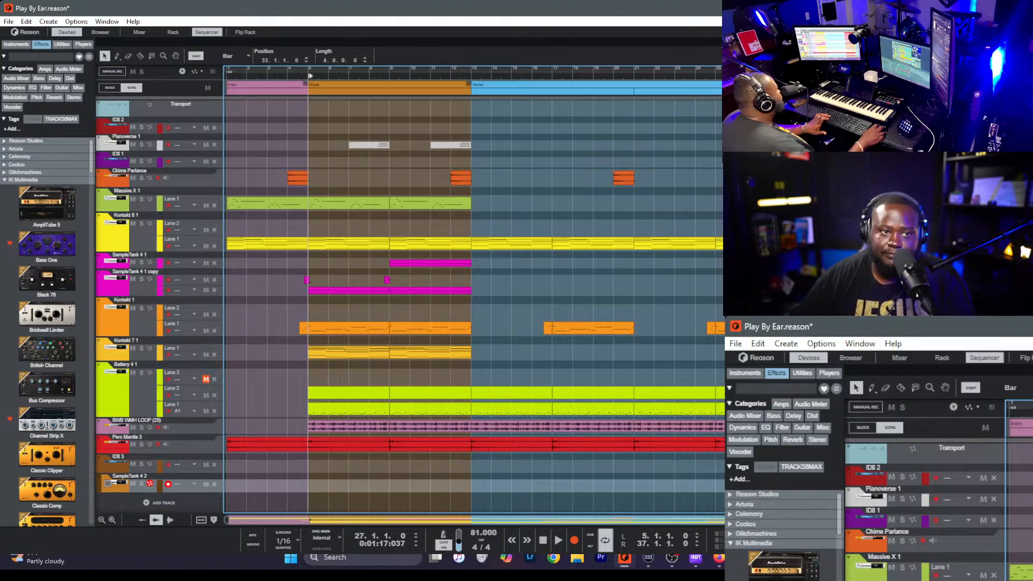
{"action": "scroll", "coordinate": [549, 77], "scroll_direction": "down", "scroll_amount": 3}
{"action": "key", "text": "r"}
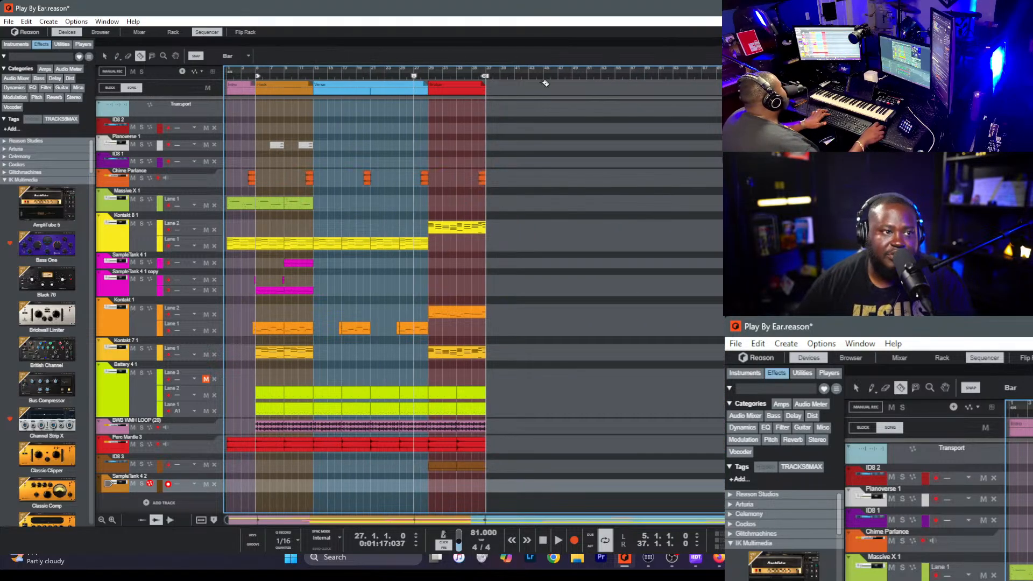
{"action": "key", "text": "q"}
{"action": "left_click", "coordinate": [434, 89]}
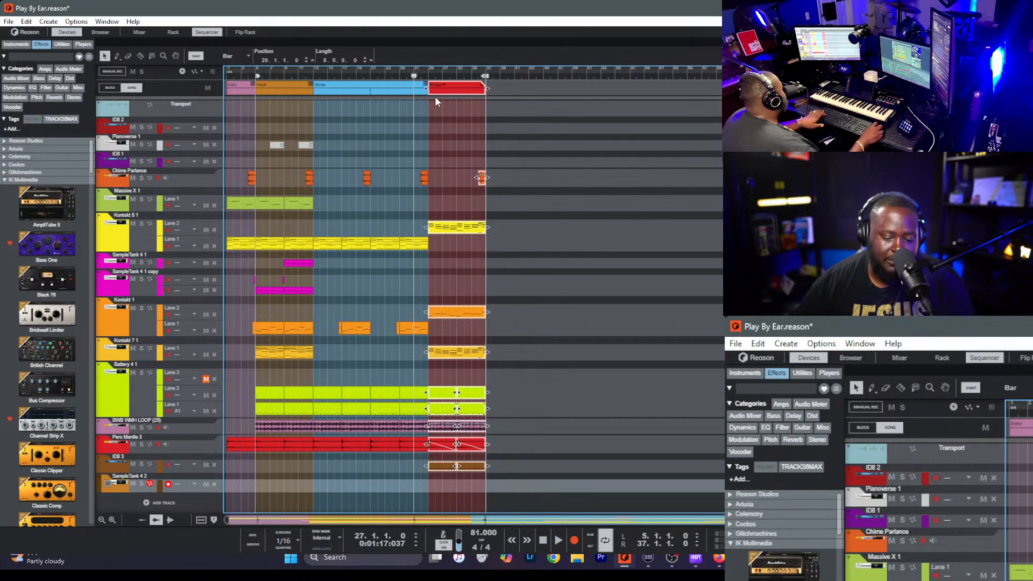
{"action": "left_click_drag", "start_coordinate": [445, 92], "coordinate": [587, 92]}
{"action": "key", "text": "Delete"}
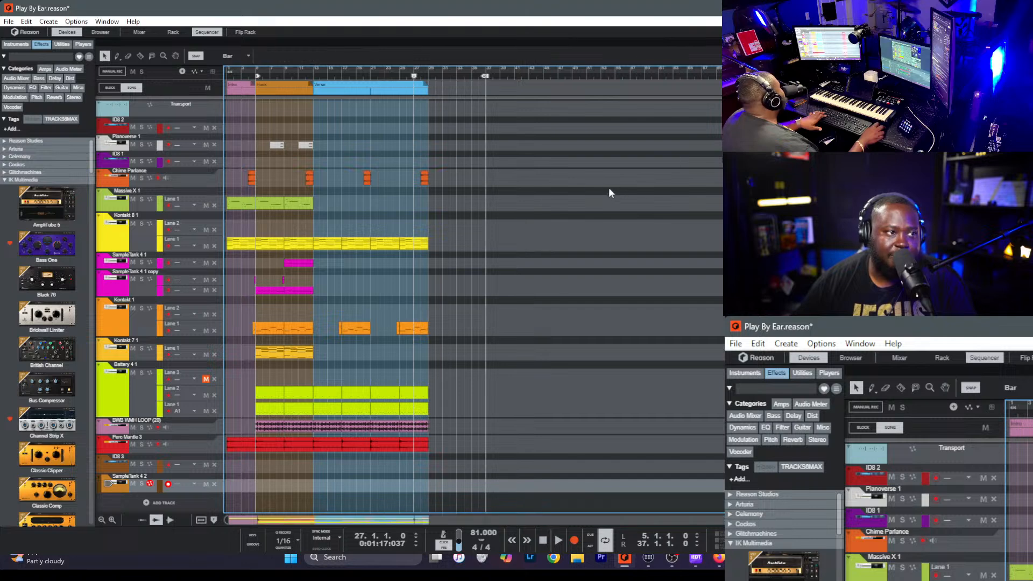
- Copy the orange and blue song sections with their clips to bar 29, and copy the orange section again to bar 53
{"action": "key", "text": "r"}
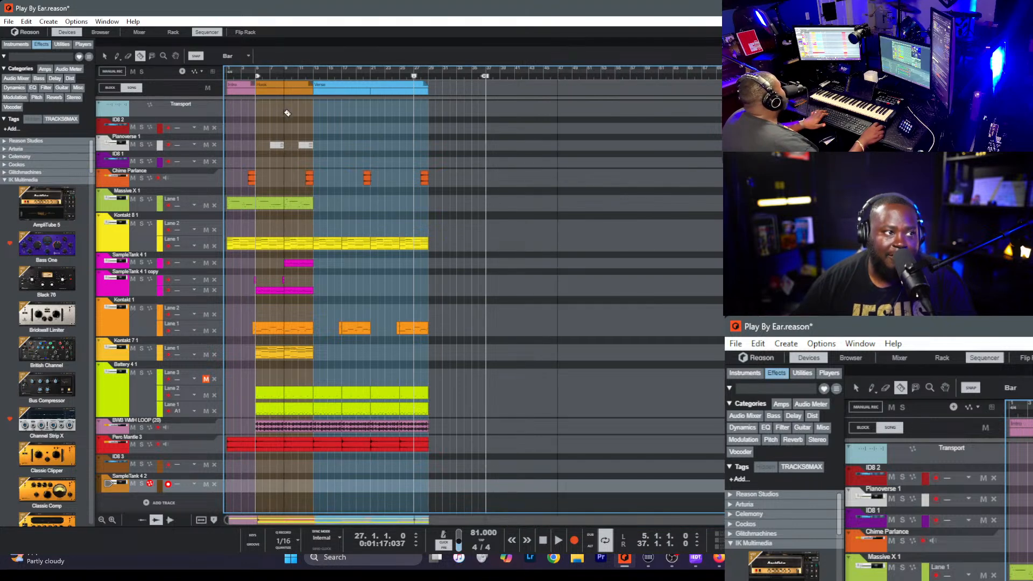
{"action": "left_click", "coordinate": [260, 121]}
{"action": "key", "text": "ctrl+d"}
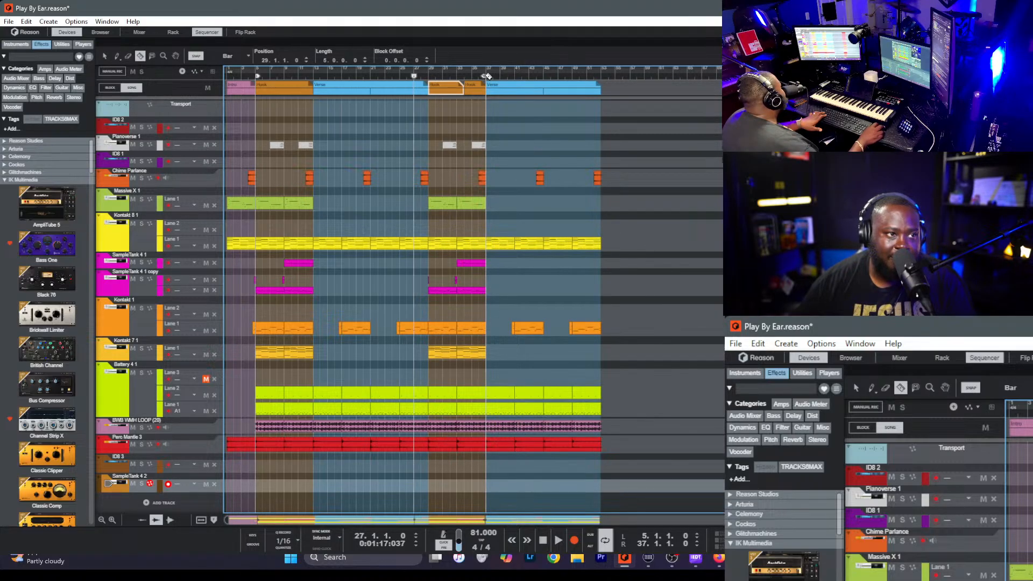
{"action": "key", "text": "q"}
{"action": "left_click_drag", "start_coordinate": [487, 86], "coordinate": [609, 96]}
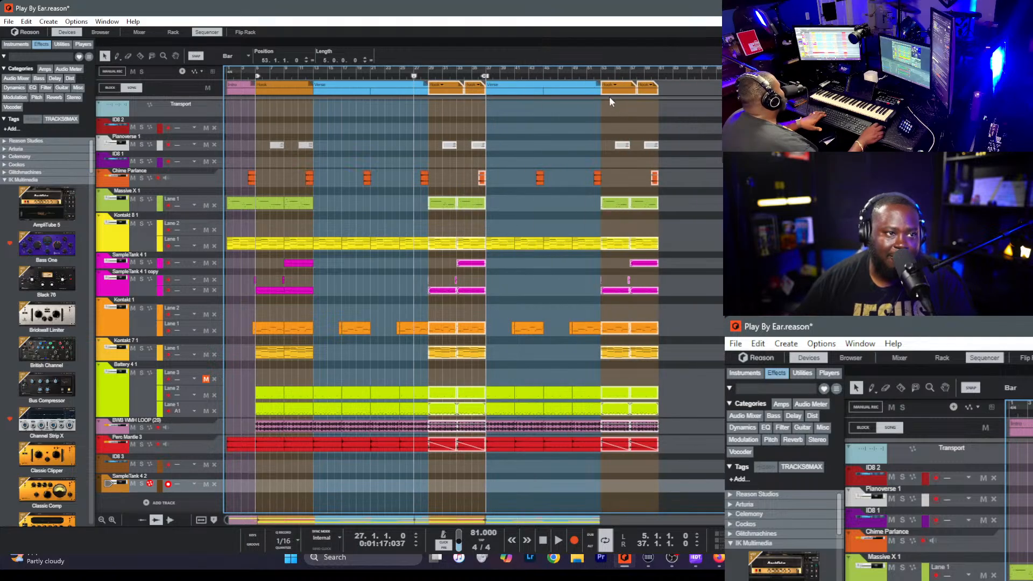
- Paste the cut red section and its clips at bar 61, after the last orange section
{"action": "key", "text": "r"}
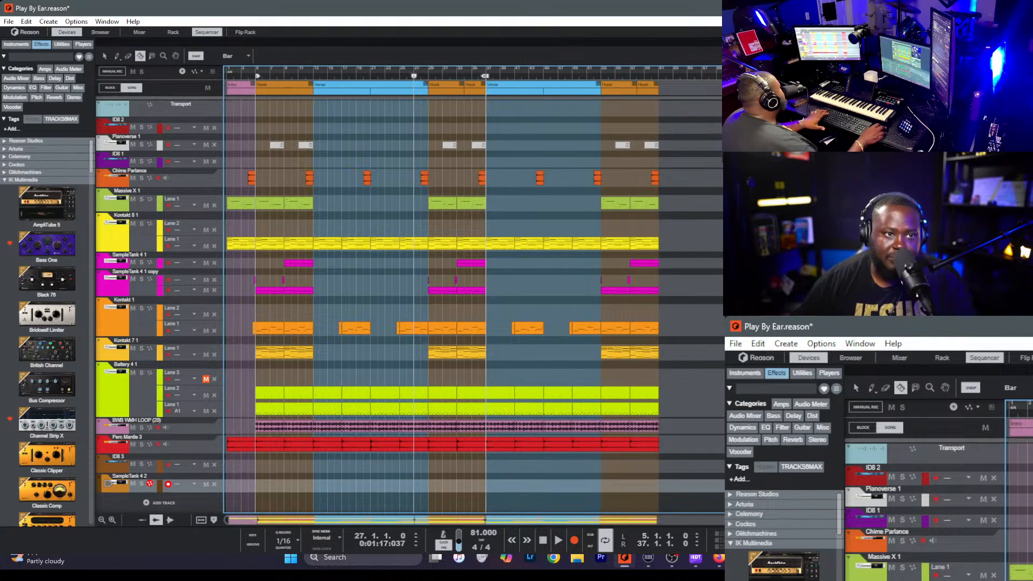
{"action": "key", "text": "q"}
{"action": "key", "text": "ctrl+v"}
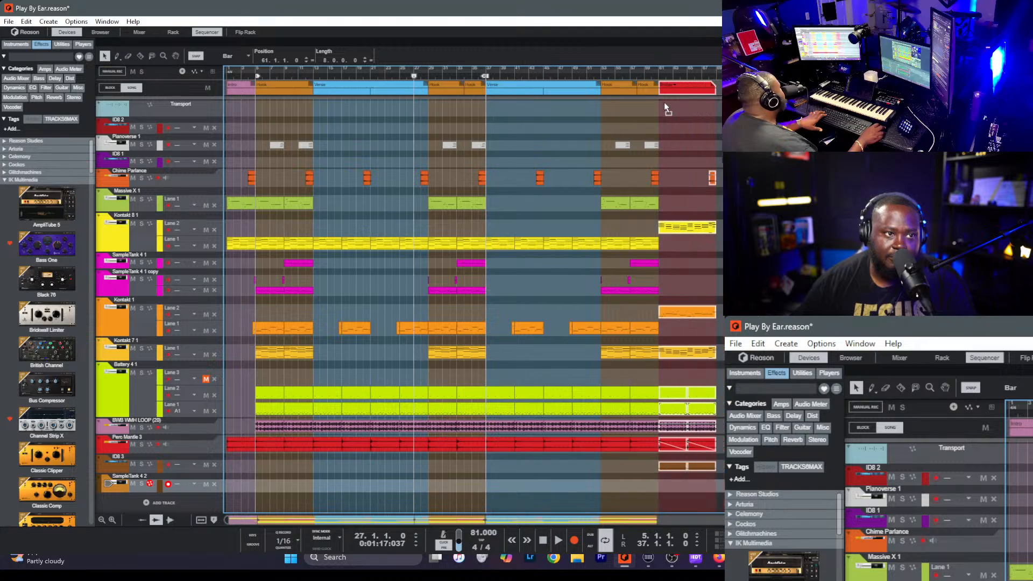
{"action": "key", "text": "r"}
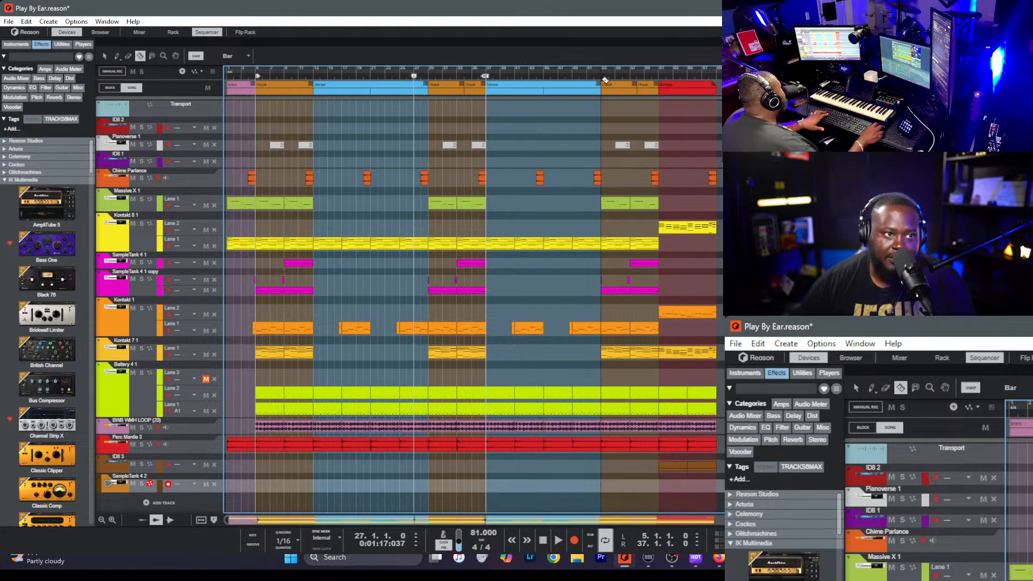
- Copy the last orange section with its clips, paste it at bar 77, and return to the song start
{"action": "key", "text": "q"}
{"action": "left_click_drag", "start_coordinate": [602, 86], "coordinate": [640, 87]}
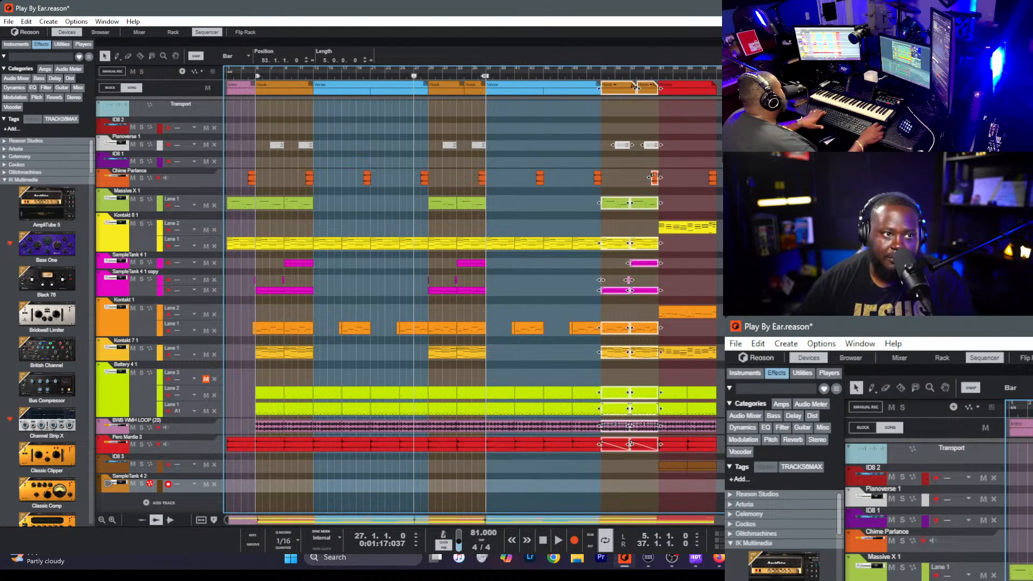
{"action": "key", "text": "ctrl+c"}
{"action": "key", "text": "ctrl+v"}
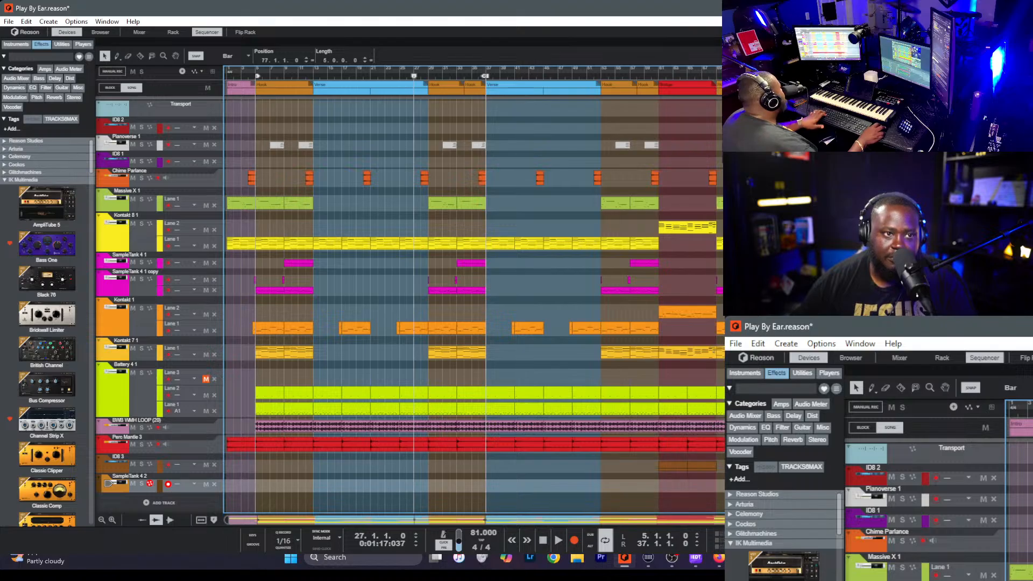
{"action": "key", "text": "Escape"}
{"action": "key", "text": "Home"}
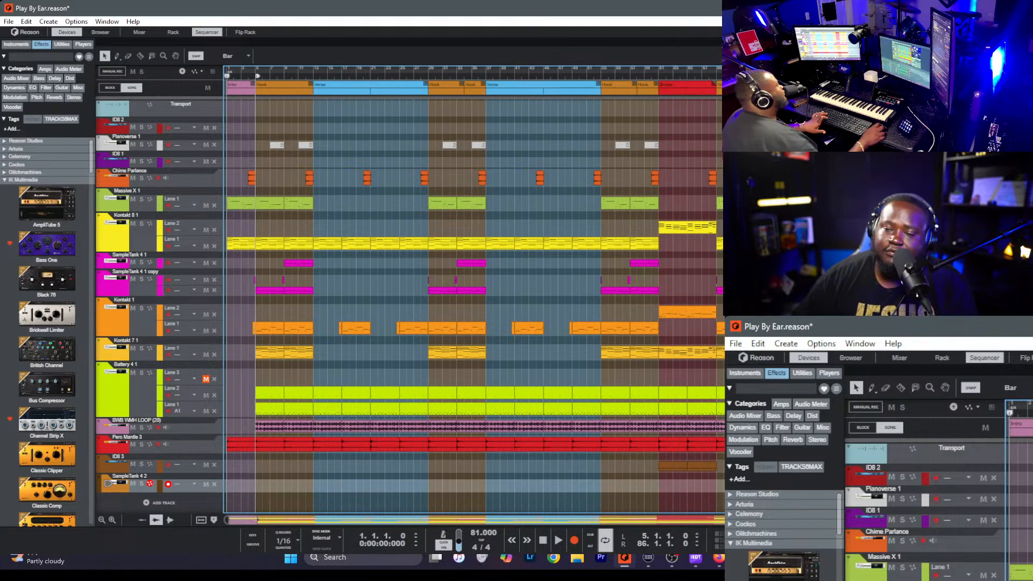
- Play from bar 53 and shorten the Battery 4 1 and loop clips starting at bar 57 to a length of 3.2.3.0
{"action": "key", "text": "space"}
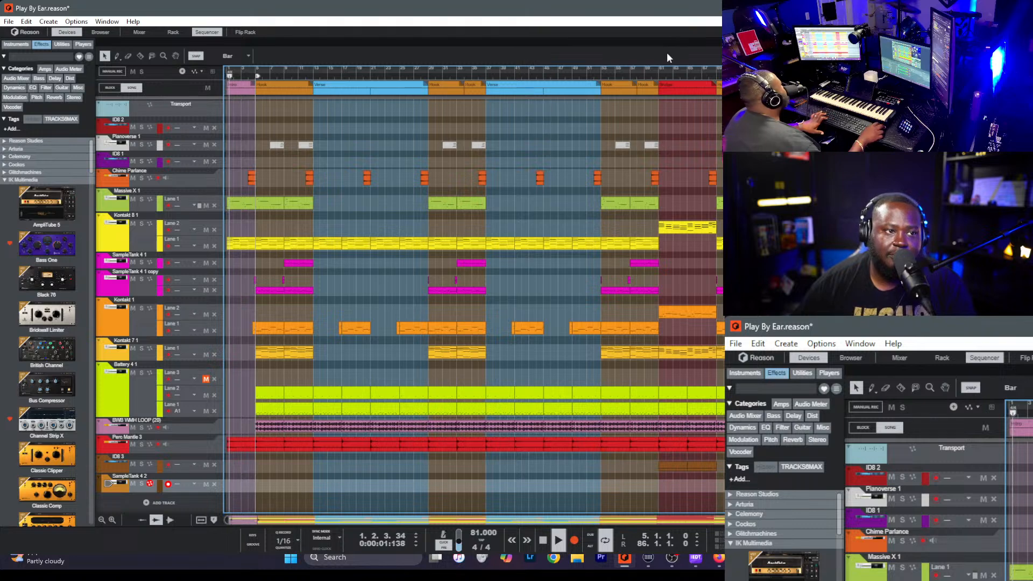
{"action": "key", "text": "space"}
{"action": "left_click", "coordinate": [602, 75]}
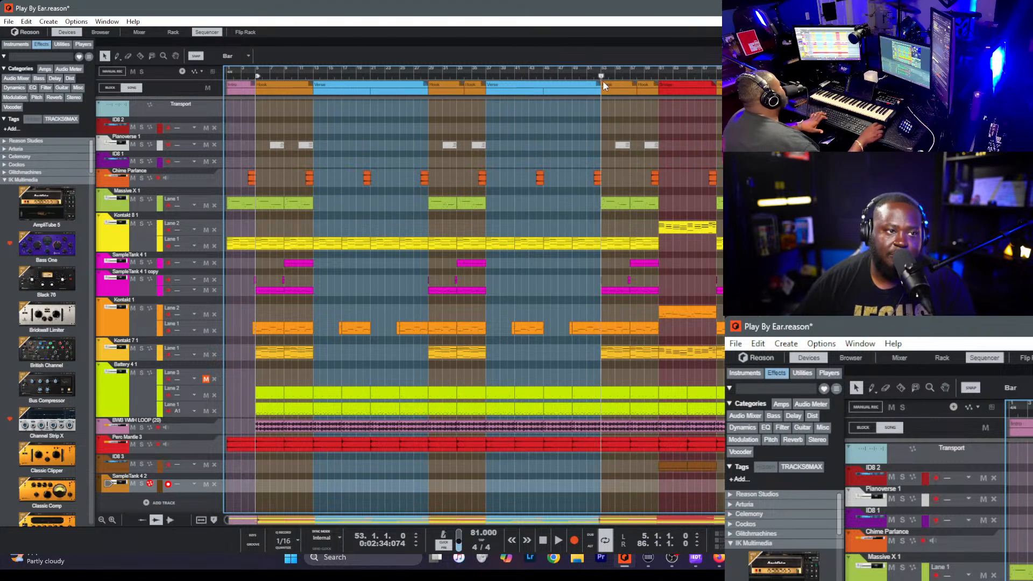
{"action": "key", "text": "space"}
{"action": "scroll", "coordinate": [634, 214], "scroll_direction": "up", "scroll_amount": 3}
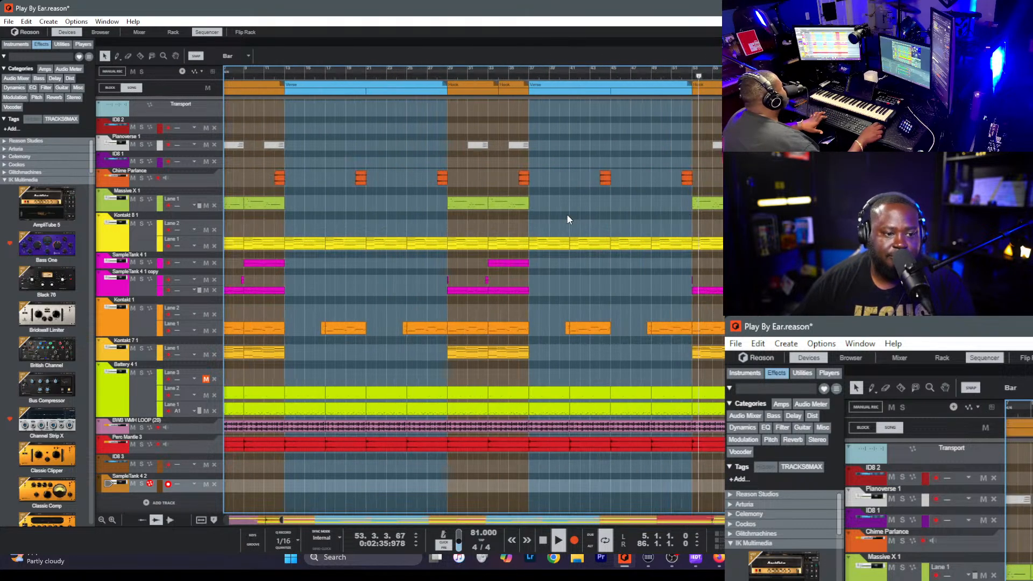
{"action": "scroll", "coordinate": [566, 214], "scroll_direction": "up", "scroll_amount": 4}
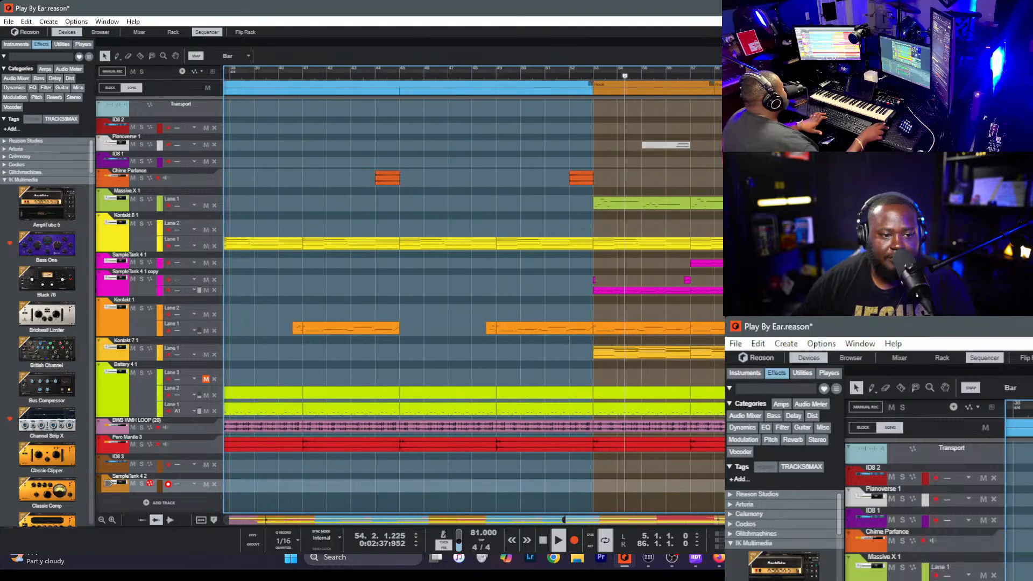
{"action": "left_click_drag", "start_coordinate": [694, 384], "coordinate": [718, 431]}
{"action": "left_click_drag", "start_coordinate": [343, 60], "coordinate": [339, 112]}
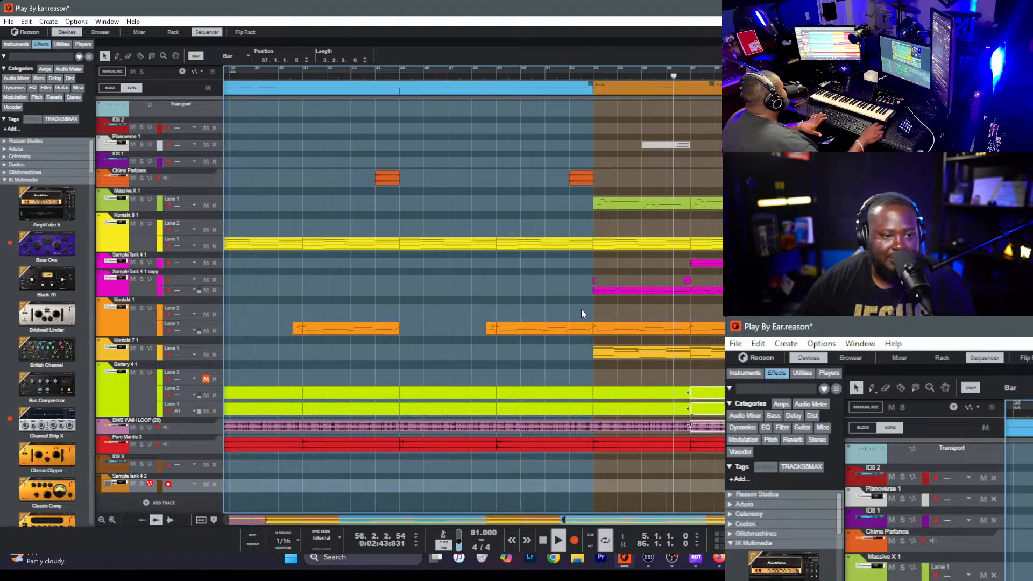
{"action": "scroll", "coordinate": [569, 301], "scroll_direction": "down", "scroll_amount": 4}
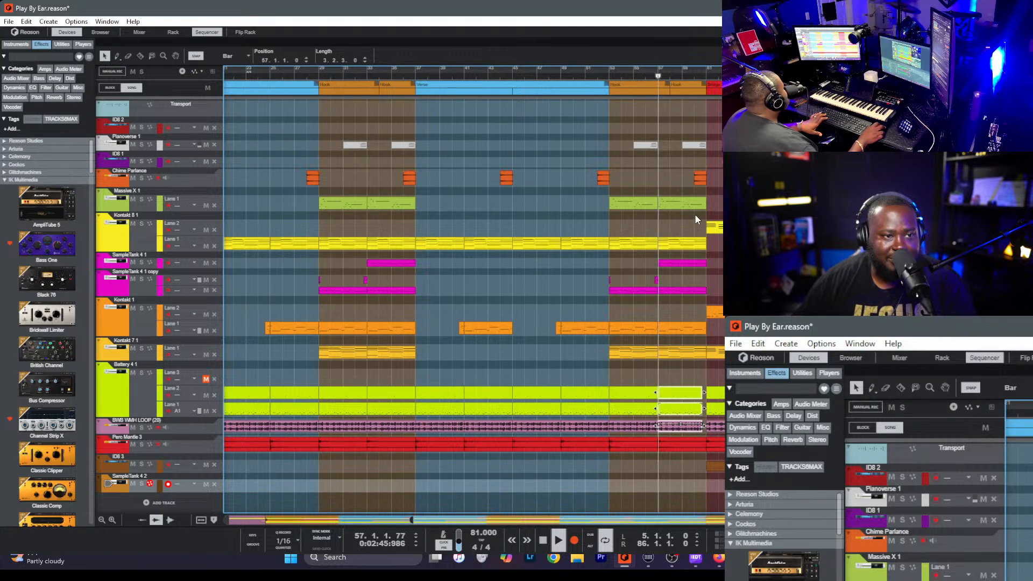
- Try to place a copy of the bar 60 Chime Parlance clip at bar 61
{"action": "left_click", "coordinate": [701, 177]}
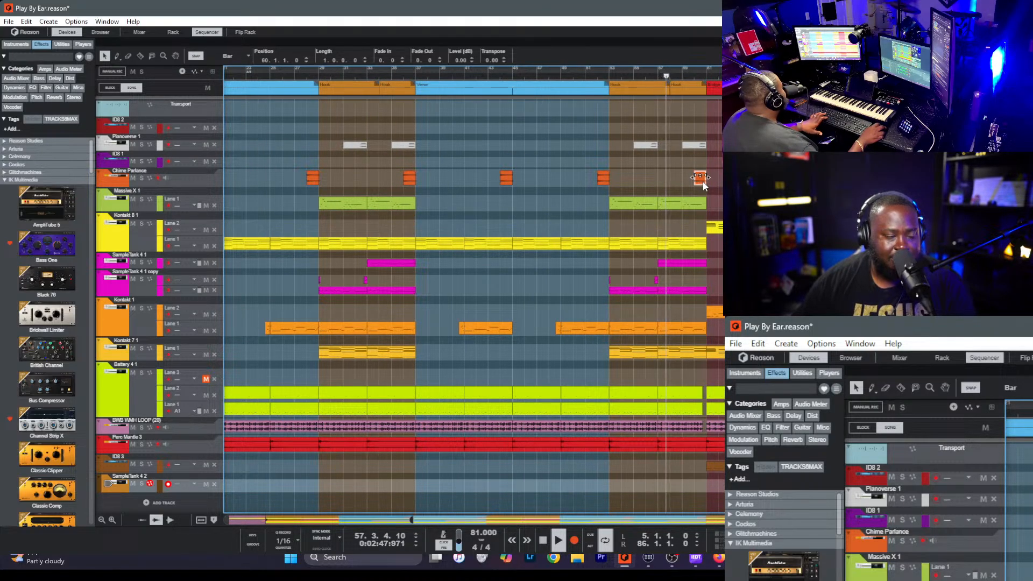
{"action": "mouse_move", "coordinate": [702, 183]}
{"action": "left_mouse_down"}
{"action": "mouse_move", "coordinate": [702, 155]}
{"action": "mouse_move", "coordinate": [711, 178]}
{"action": "left_mouse_up"}
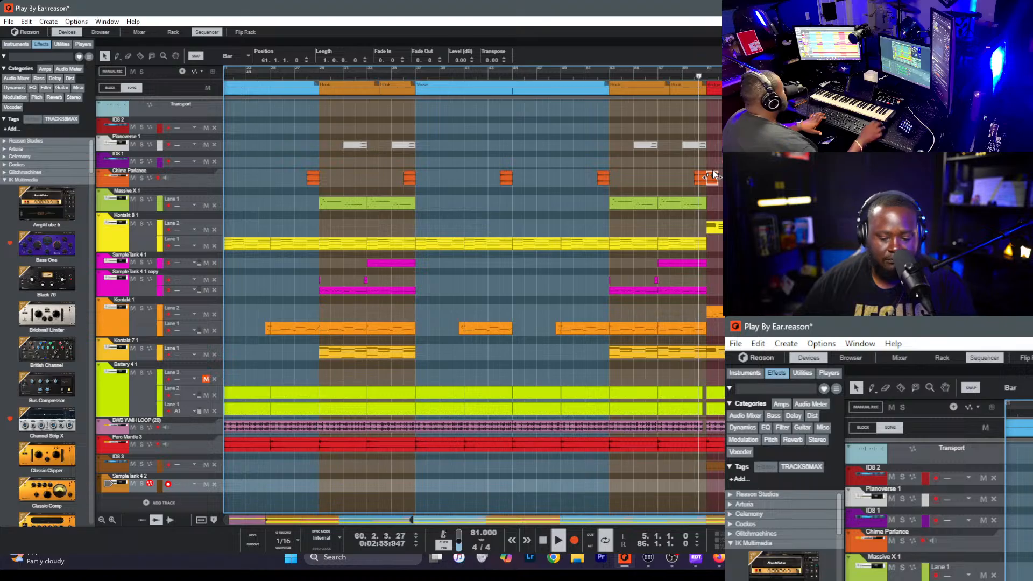
{"action": "left_click", "coordinate": [716, 199]}
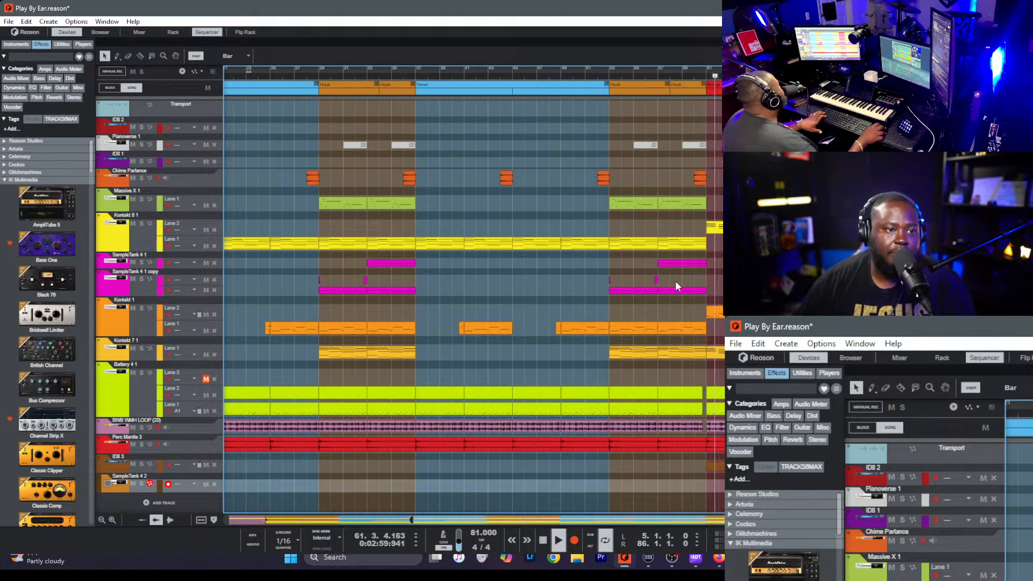
- Delete the muted, empty Lane 3 from the Battery 4 1 track and record-enable the SampleTank 4 2 track
{"action": "scroll", "coordinate": [675, 282], "scroll_direction": "down", "scroll_amount": 2}
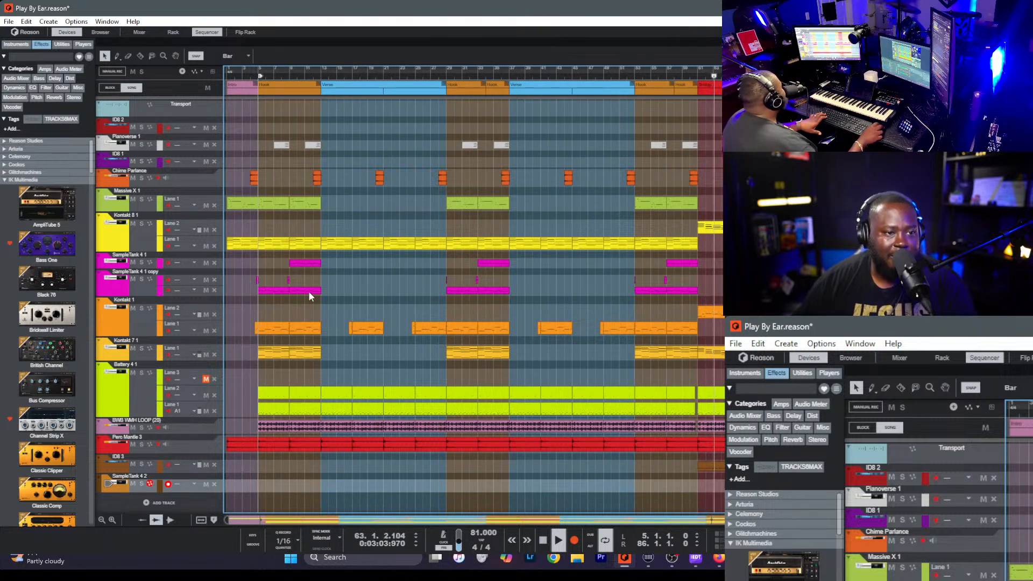
{"action": "left_click", "coordinate": [169, 275]}
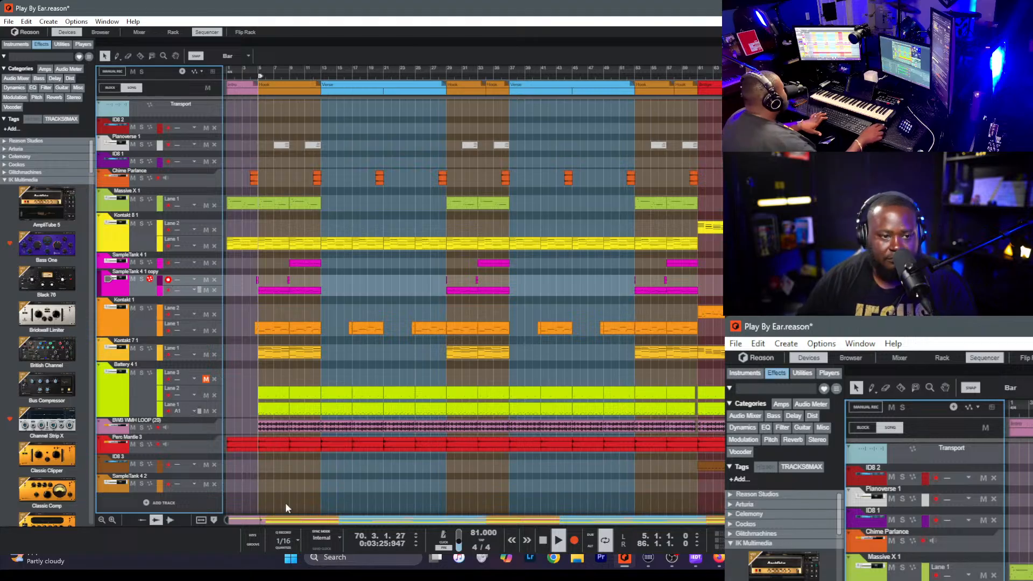
{"action": "left_click", "coordinate": [215, 379]}
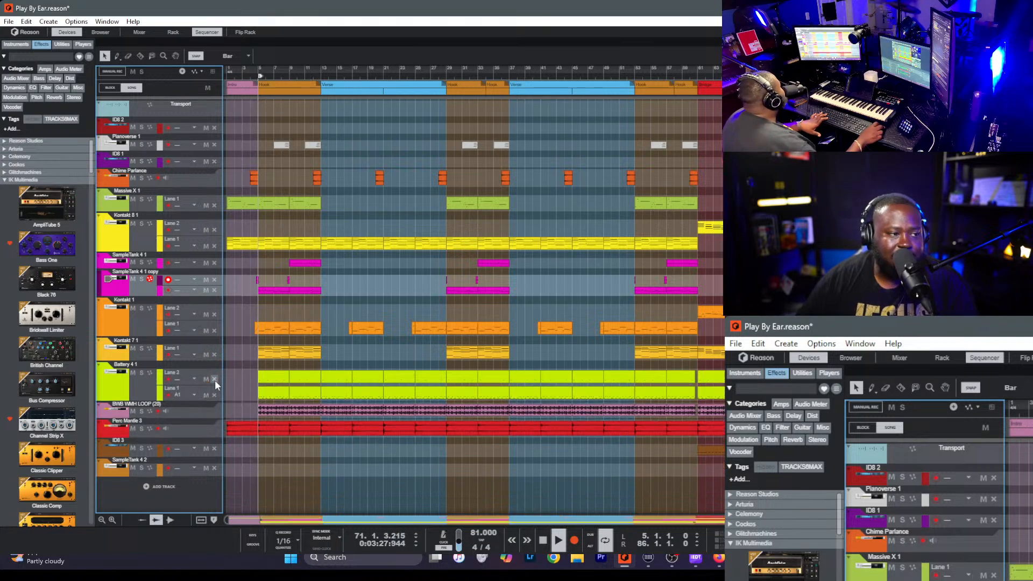
{"action": "left_click", "coordinate": [167, 468]}
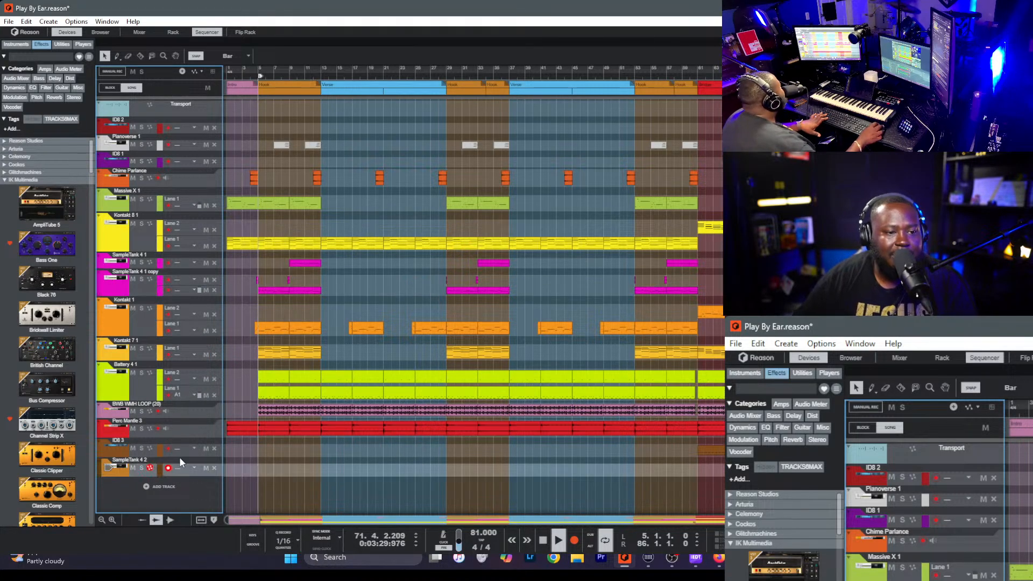
- Replay the song from just before the red section and lower the SampleTank 4 2 channel level to -5.87 dB in the mixer
{"action": "left_click", "coordinate": [681, 76]}
{"action": "scroll", "coordinate": [700, 225], "scroll_direction": "up", "scroll_amount": 3}
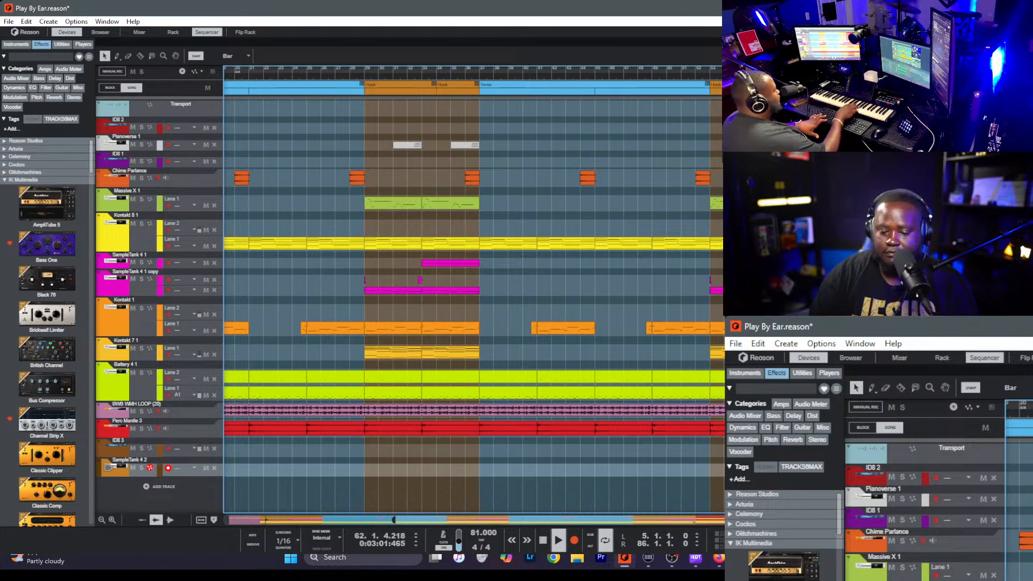
{"action": "key", "text": "F5"}
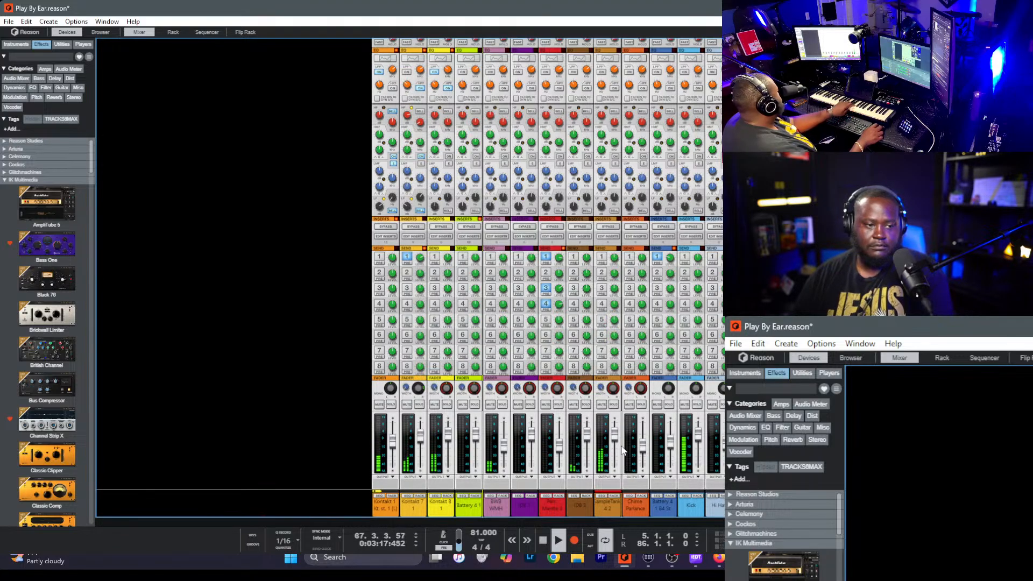
{"action": "left_click_drag", "start_coordinate": [613, 440], "coordinate": [616, 447]}
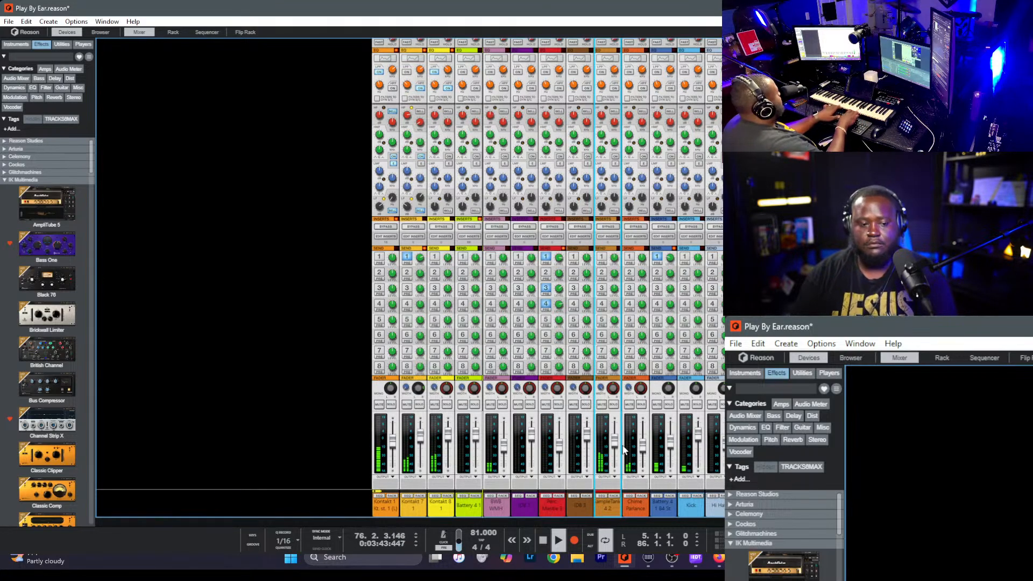
{"action": "key", "text": "F7"}
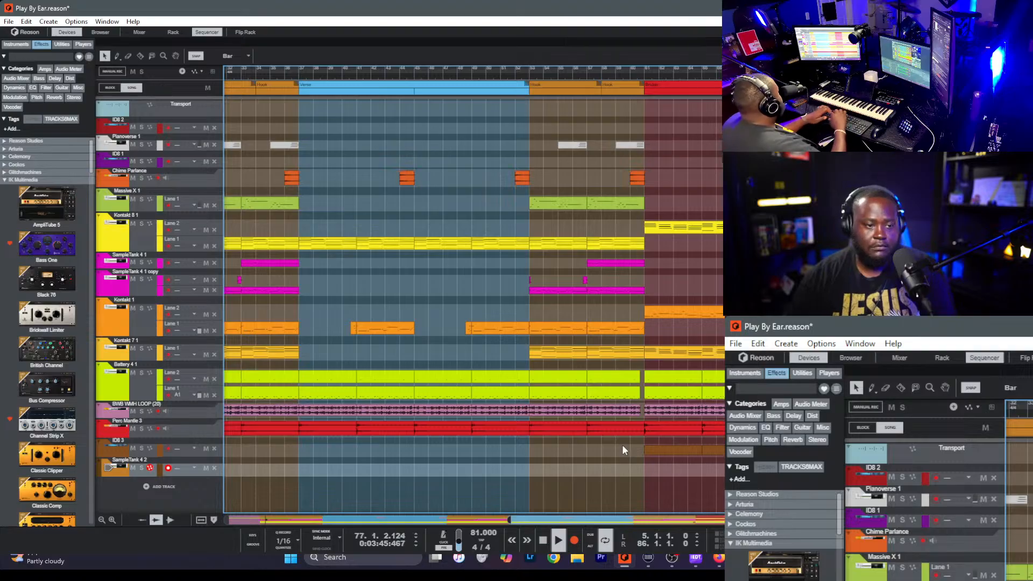
{"action": "key", "text": "F5"}
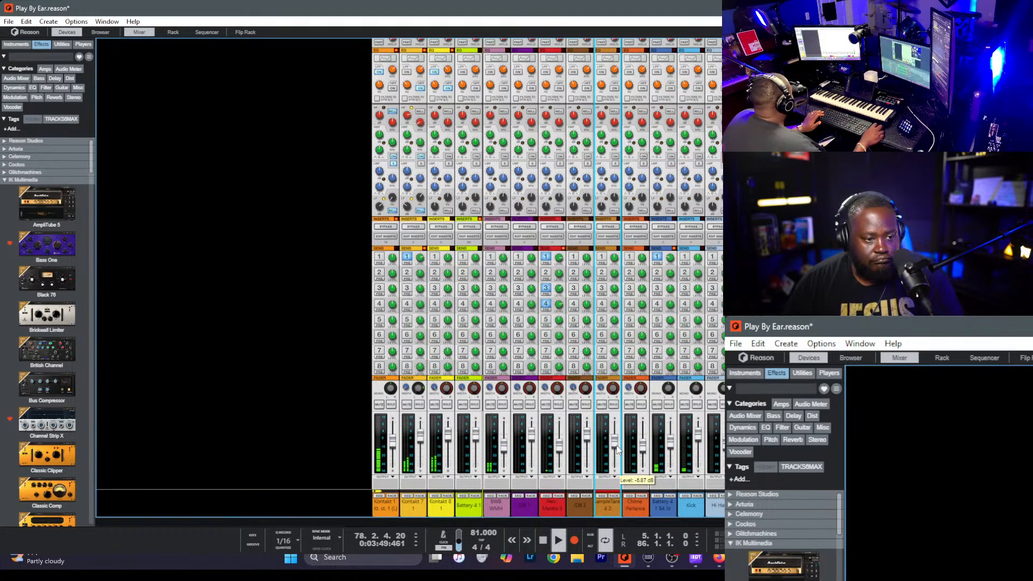
{"action": "key", "text": "F7"}
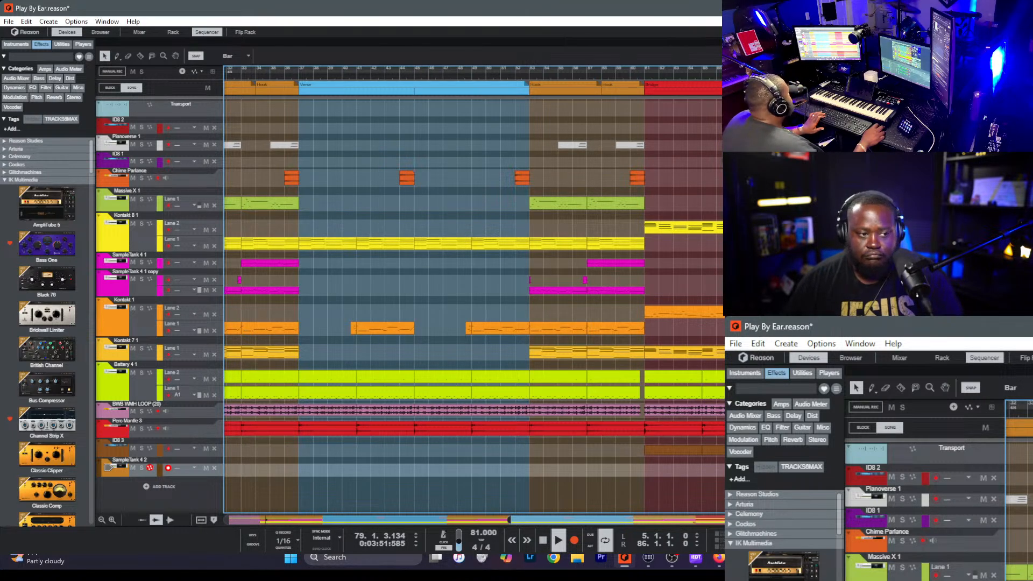
- Set the loop range from bar 60 to 84, copy the Kontakt 8 1 clip at bar 61 onto SampleTank 4 2, and play it
{"action": "key", "text": "ctrl+s"}
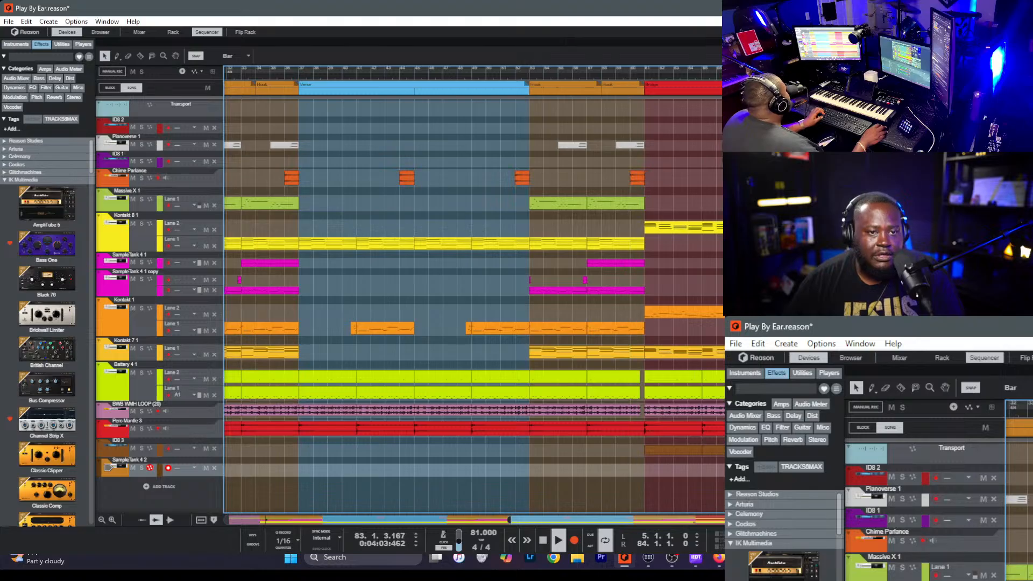
{"action": "left_click", "coordinate": [631, 73]}
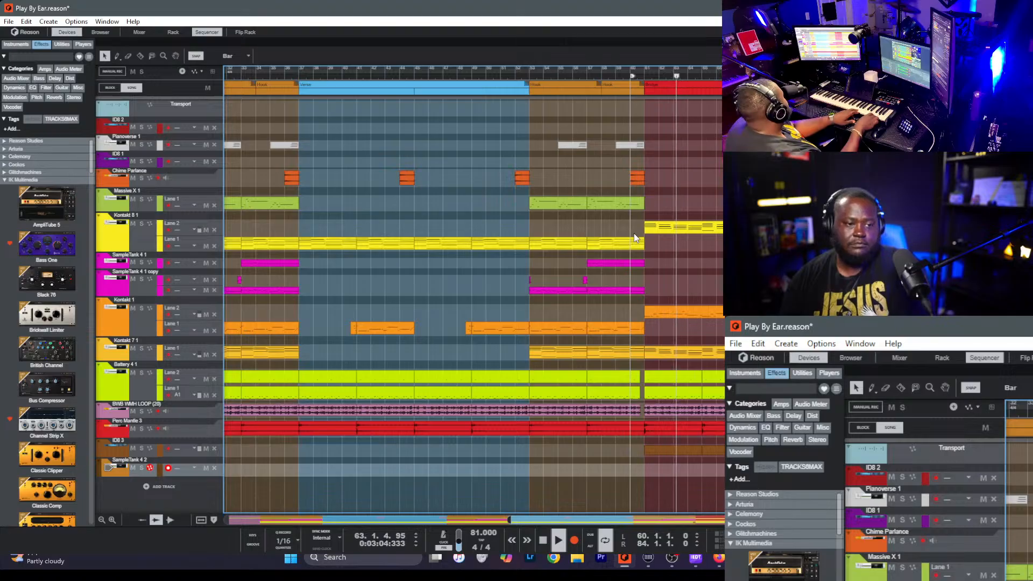
{"action": "left_click_drag", "start_coordinate": [664, 227], "coordinate": [678, 469]}
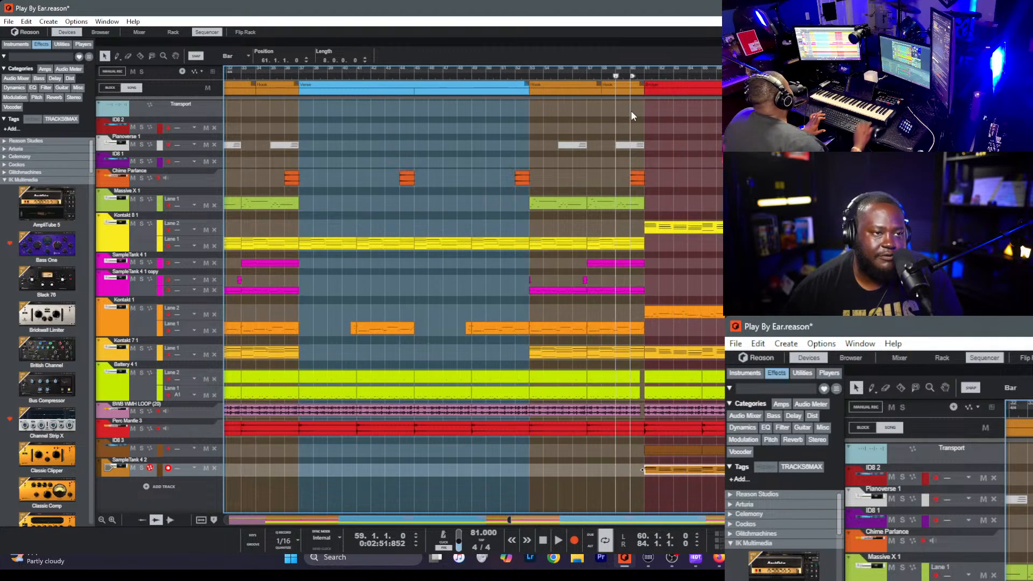
{"action": "key", "text": "space"}
{"action": "key", "text": "space"}
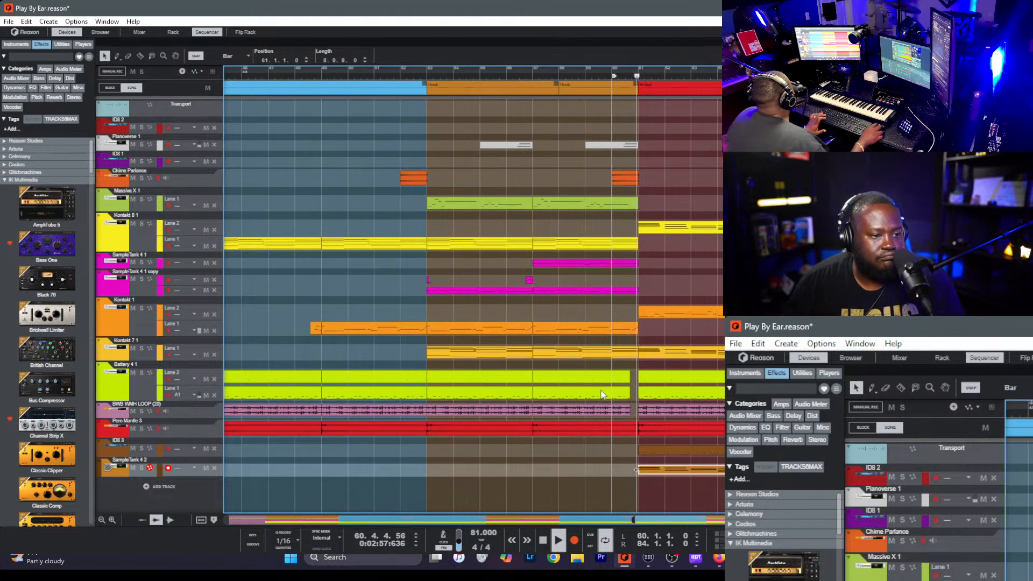
{"action": "scroll", "coordinate": [608, 449], "scroll_direction": "down", "scroll_amount": 2}
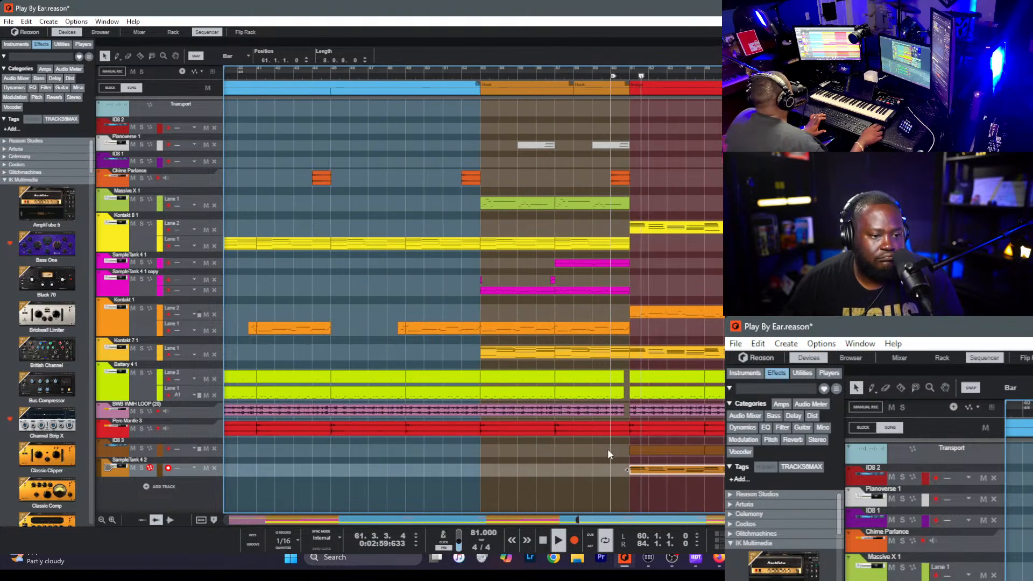
- Transpose all notes in the SampleTank 4 2 clip up one octave, make them legato, and return to the arrangement
{"action": "double_click", "coordinate": [699, 469]}
{"action": "left_click", "coordinate": [584, 324]}
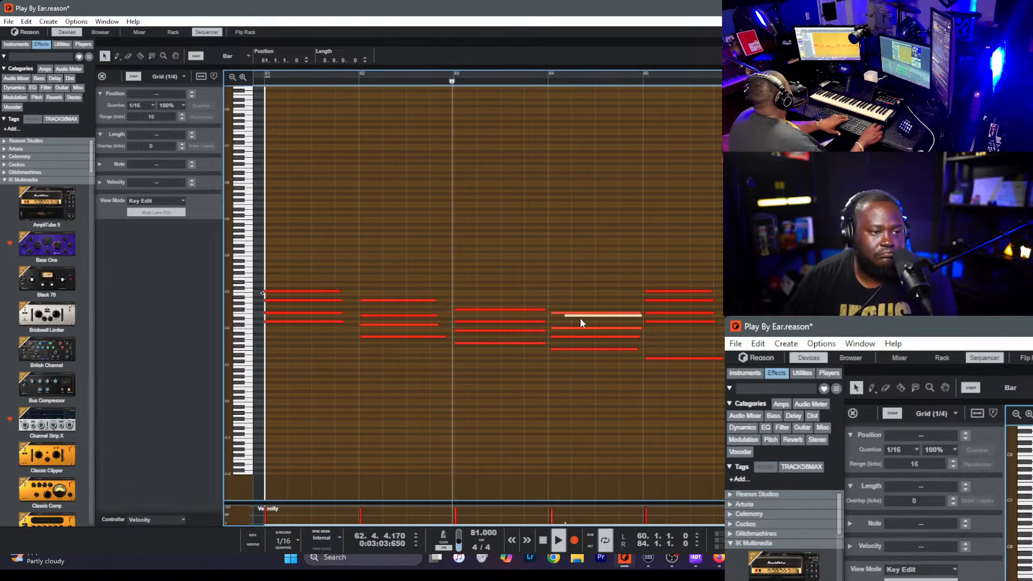
{"action": "key", "text": "ctrl+a"}
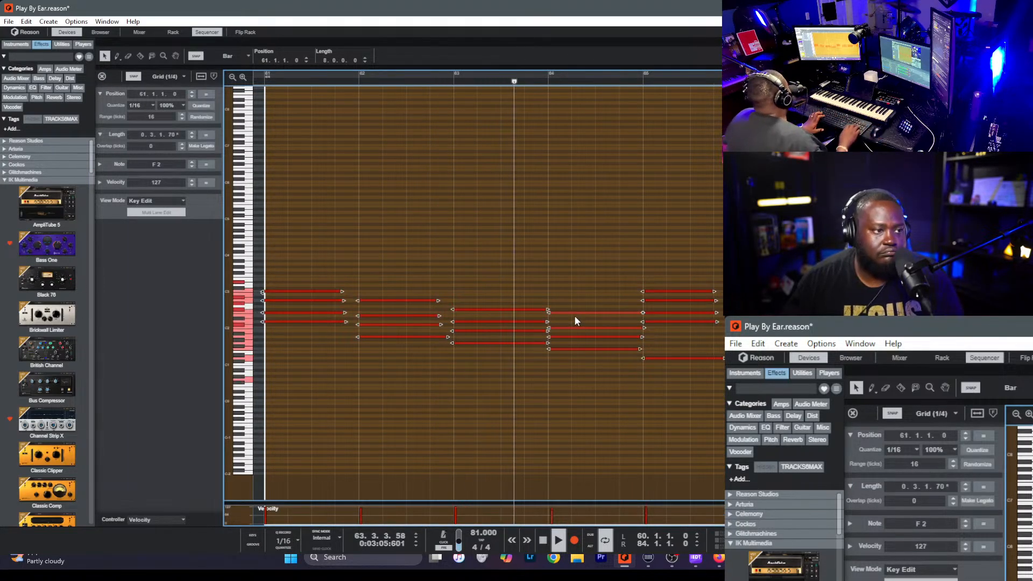
{"action": "key", "text": "shift+Up"}
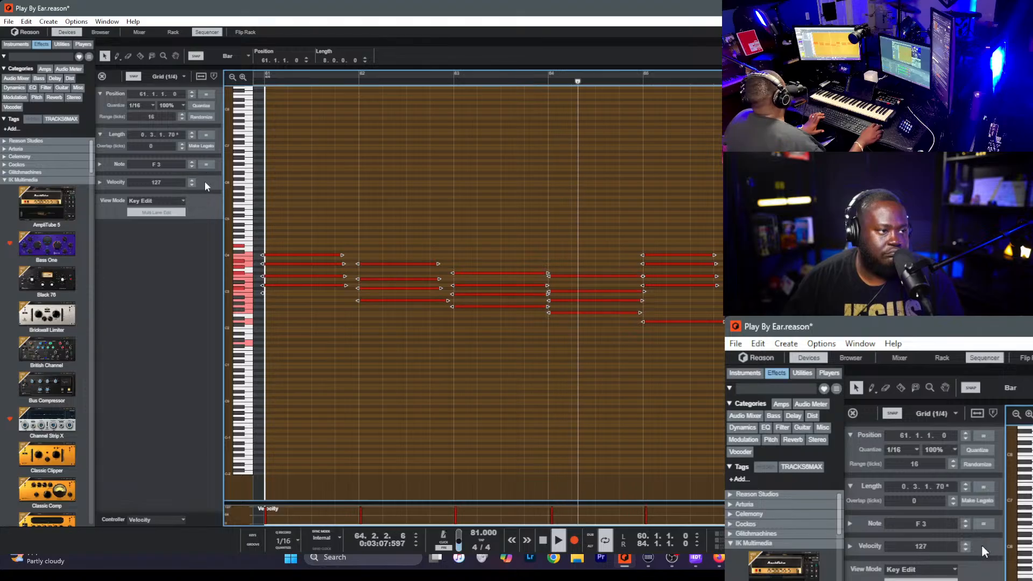
{"action": "left_click", "coordinate": [189, 144]}
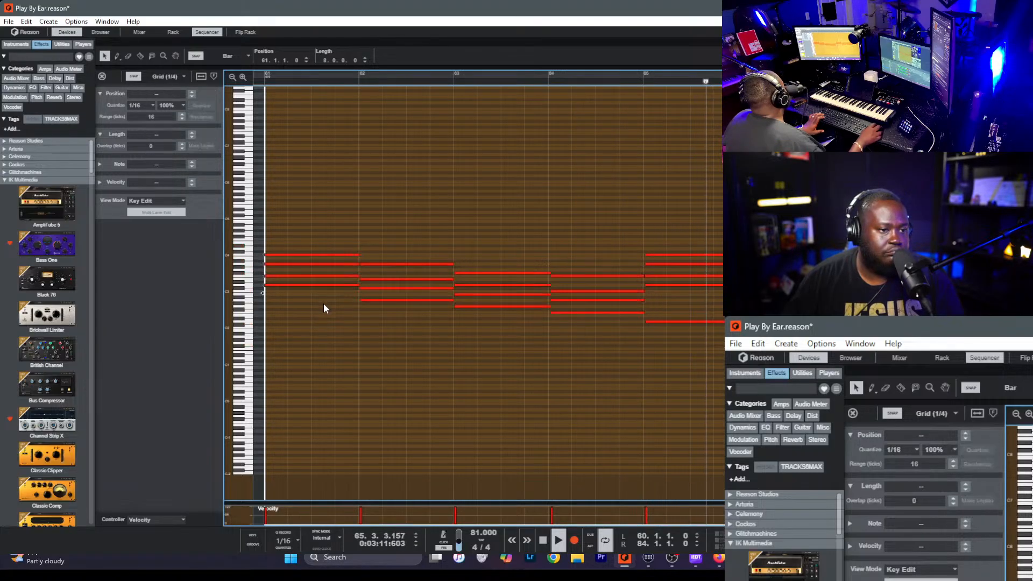
{"action": "key", "text": "ctrl+e"}
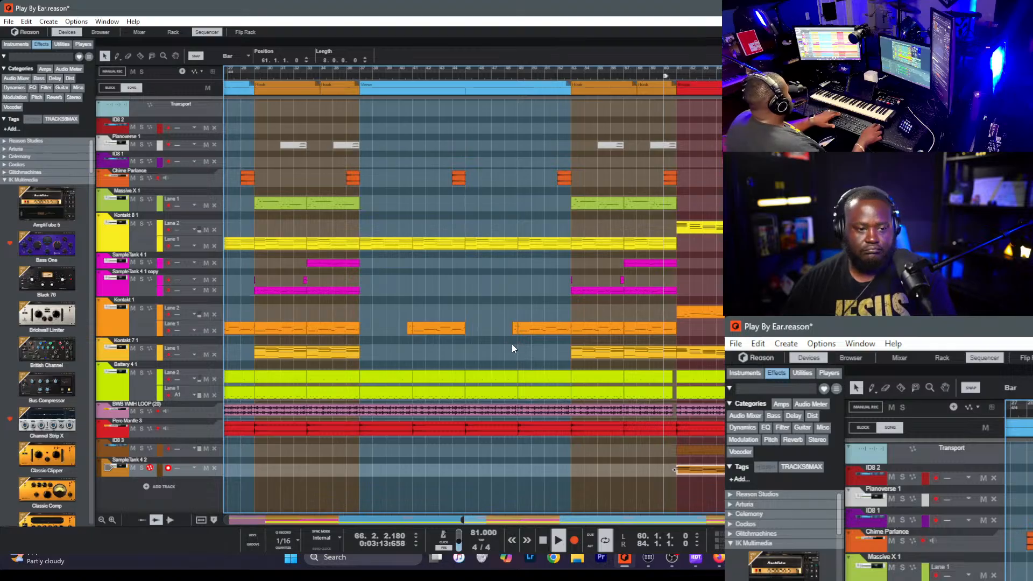
- Add a new note lane to the SampleTank 4 2 track and restart playback from bar 60
{"action": "key", "text": "ctrl+Return"}
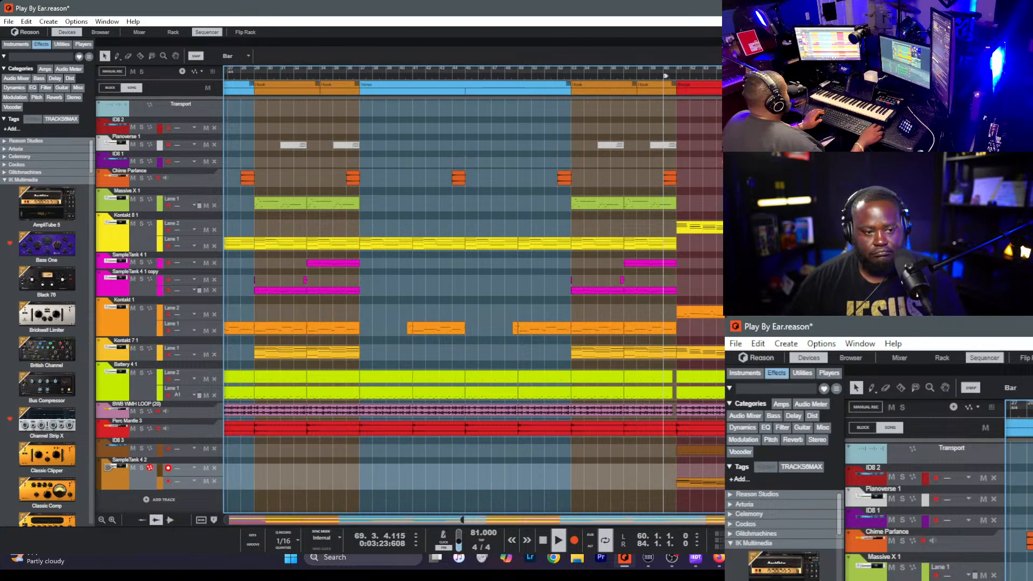
{"action": "key", "text": "space"}
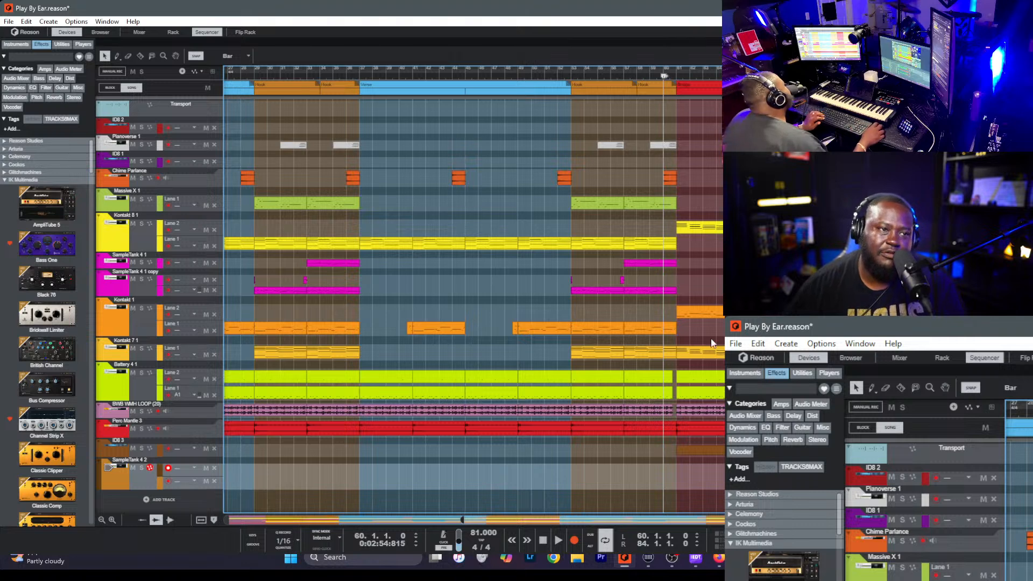
{"action": "key", "text": "space"}
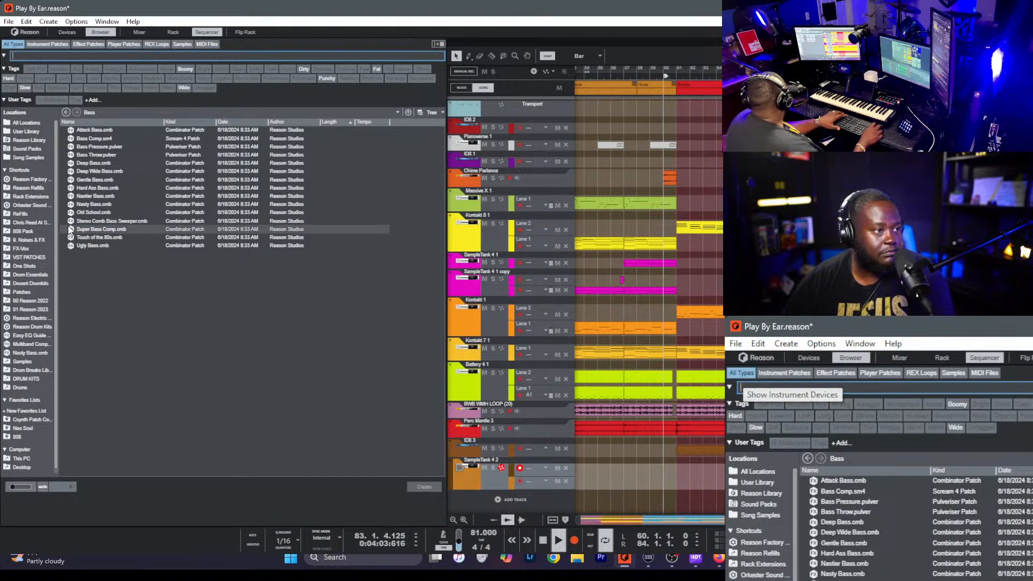
- Open the 9. Noises & FX sample folder and audition a few of its shortest sounds, ending with Fx_vth2_diminution.wav
{"action": "left_click", "coordinate": [108, 221]}
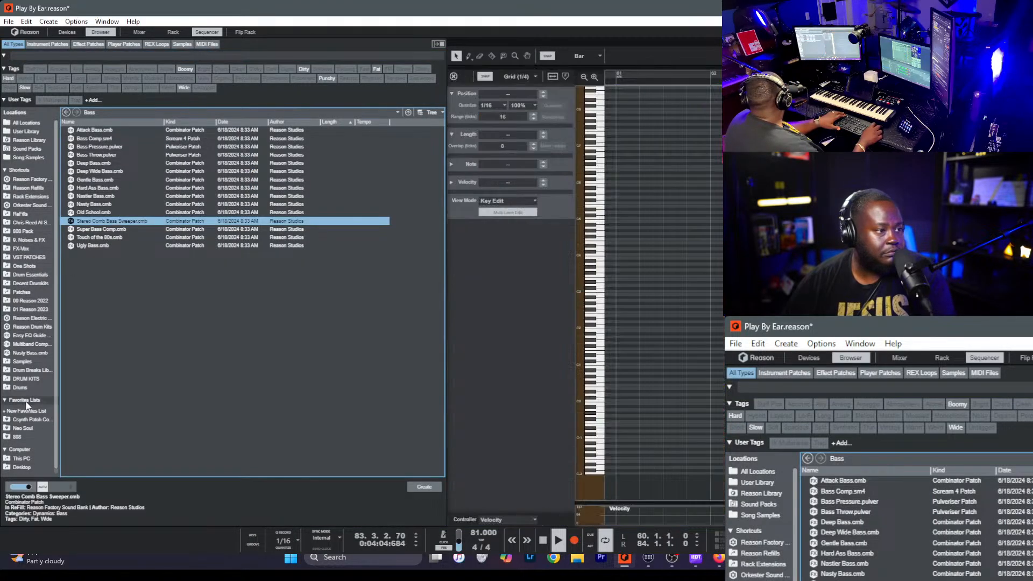
{"action": "key", "text": "shift+Tab"}
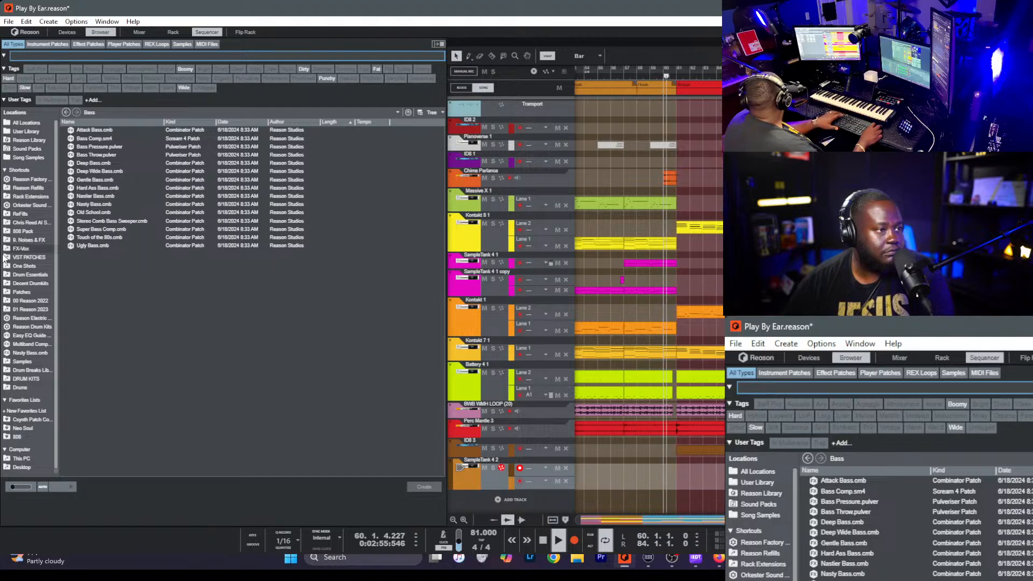
{"action": "scroll", "coordinate": [7, 251], "scroll_direction": "down", "scroll_amount": 1}
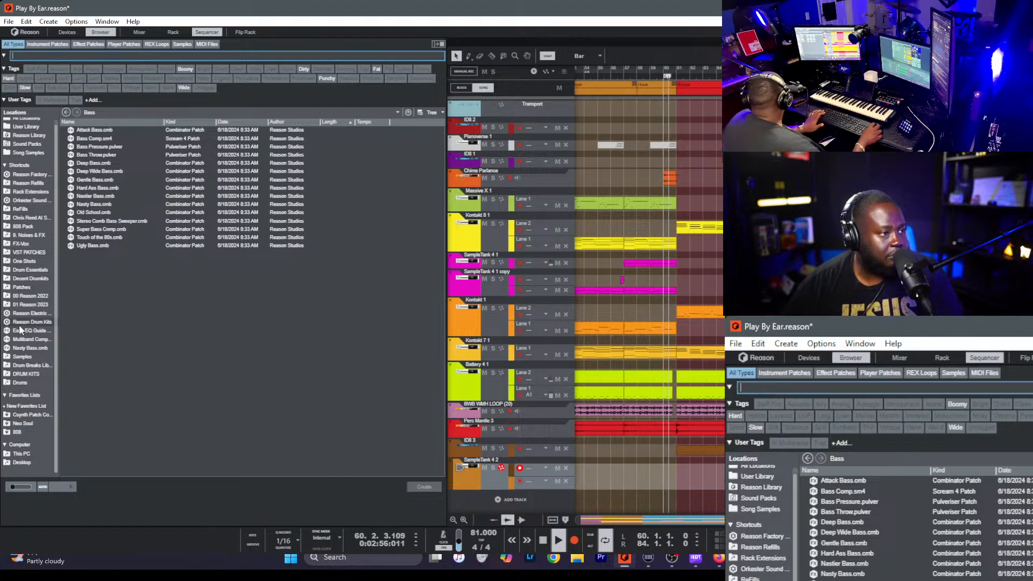
{"action": "left_click", "coordinate": [30, 237]}
{"action": "left_click", "coordinate": [108, 303]}
{"action": "left_click", "coordinate": [102, 262]}
{"action": "left_click", "coordinate": [116, 354]}
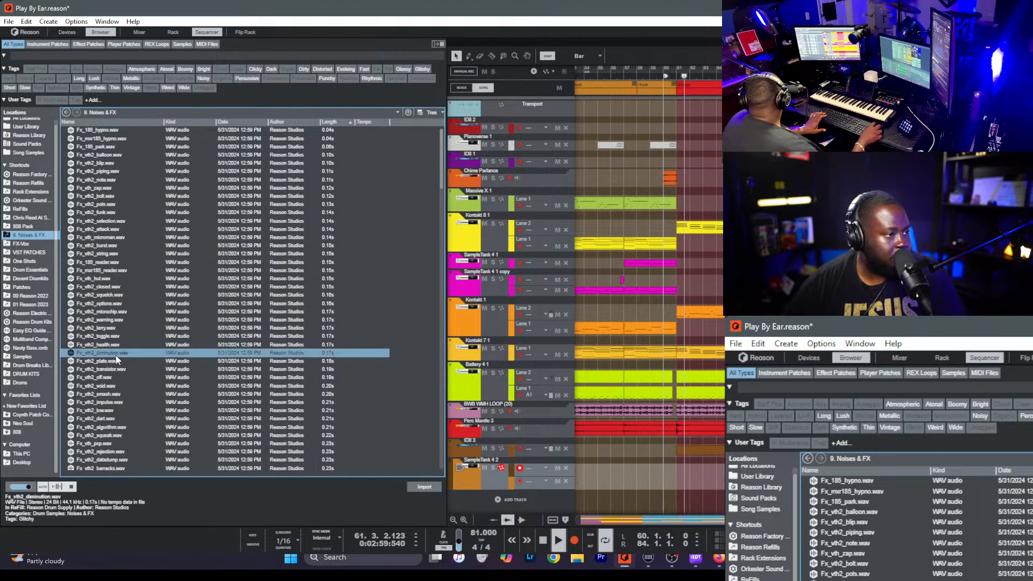
- Audition effects samples from throughout the Noises & FX folder, working through to the 15-second Fx_brfx3_martiandiscovery.wav
{"action": "scroll", "coordinate": [116, 357], "scroll_direction": "down", "scroll_amount": 5}
{"action": "left_click", "coordinate": [117, 355]}
{"action": "scroll", "coordinate": [117, 355], "scroll_direction": "down", "scroll_amount": 5}
{"action": "left_click", "coordinate": [117, 354]}
{"action": "scroll", "coordinate": [117, 353], "scroll_direction": "down", "scroll_amount": 5}
{"action": "left_click", "coordinate": [117, 351]}
{"action": "scroll", "coordinate": [117, 352], "scroll_direction": "down", "scroll_amount": 5}
{"action": "left_click", "coordinate": [117, 353]}
{"action": "scroll", "coordinate": [117, 352], "scroll_direction": "down", "scroll_amount": 5}
{"action": "left_click", "coordinate": [116, 350]}
{"action": "scroll", "coordinate": [117, 350], "scroll_direction": "down", "scroll_amount": 5}
{"action": "left_click", "coordinate": [117, 347]}
{"action": "scroll", "coordinate": [117, 351], "scroll_direction": "down", "scroll_amount": 4}
{"action": "left_click", "coordinate": [116, 351]}
{"action": "left_click", "coordinate": [111, 367]}
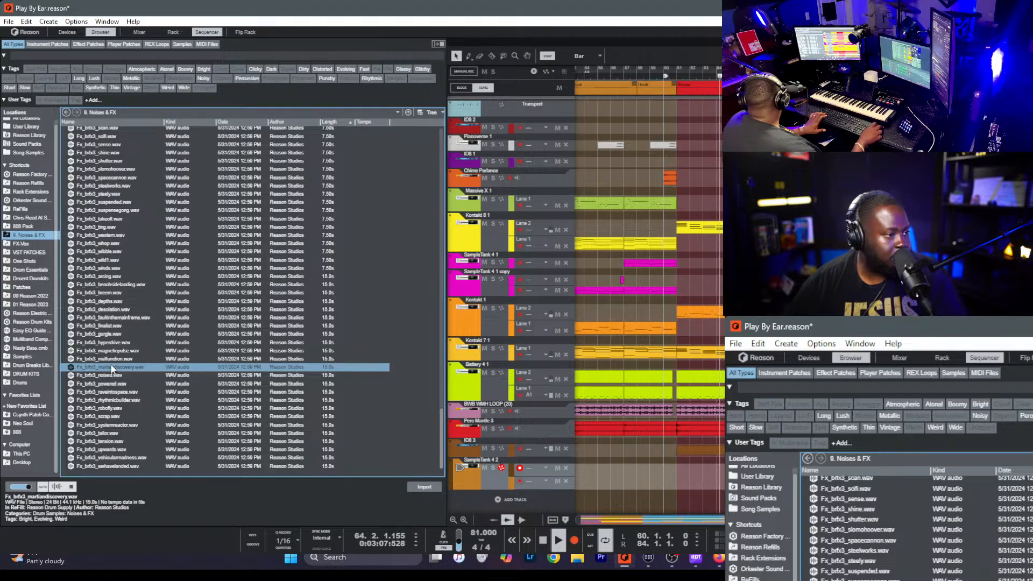
- Audition more samples from the longer effects back to the shortest ones, ending with Fx_vth2_bolt.wav
{"action": "left_click", "coordinate": [114, 203]}
{"action": "scroll", "coordinate": [114, 203], "scroll_direction": "up", "scroll_amount": 5}
{"action": "scroll", "coordinate": [114, 203], "scroll_direction": "up", "scroll_amount": 1}
{"action": "left_click", "coordinate": [114, 203]}
{"action": "scroll", "coordinate": [114, 202], "scroll_direction": "up", "scroll_amount": 6}
{"action": "left_click", "coordinate": [114, 204]}
{"action": "scroll", "coordinate": [121, 266], "scroll_direction": "up", "scroll_amount": 4}
{"action": "left_click", "coordinate": [120, 266]}
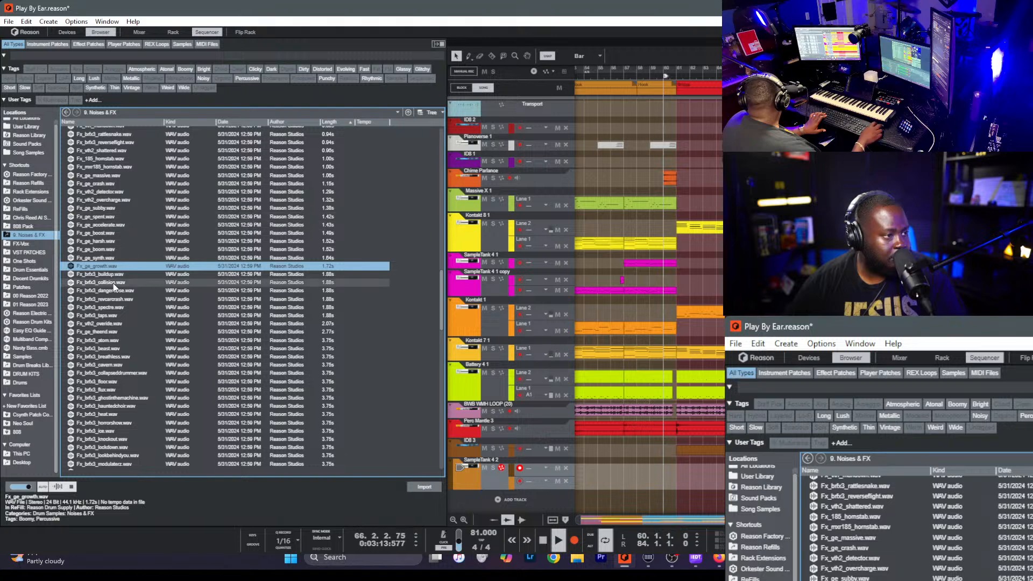
{"action": "left_click", "coordinate": [116, 282]}
{"action": "left_click", "coordinate": [110, 217]}
{"action": "scroll", "coordinate": [105, 291], "scroll_direction": "up", "scroll_amount": 3}
{"action": "left_click", "coordinate": [104, 291]}
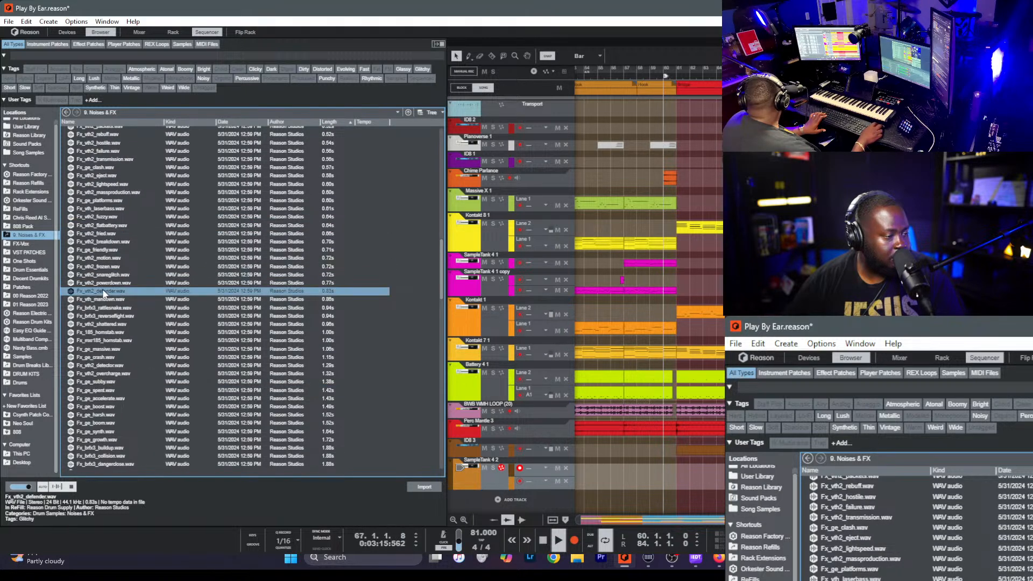
{"action": "left_click", "coordinate": [146, 224]}
{"action": "scroll", "coordinate": [147, 225], "scroll_direction": "up", "scroll_amount": 3}
{"action": "left_click", "coordinate": [147, 225]}
{"action": "left_click", "coordinate": [132, 275]}
{"action": "scroll", "coordinate": [132, 275], "scroll_direction": "up", "scroll_amount": 3}
{"action": "left_click", "coordinate": [132, 260]}
{"action": "scroll", "coordinate": [132, 260], "scroll_direction": "up", "scroll_amount": 3}
{"action": "left_click", "coordinate": [132, 260]}
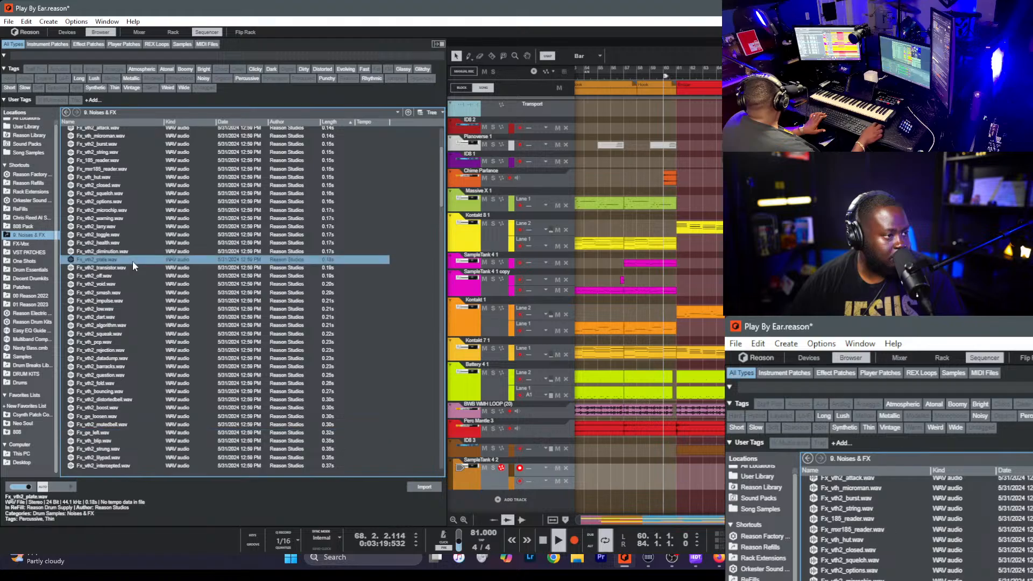
{"action": "scroll", "coordinate": [133, 261], "scroll_direction": "up", "scroll_amount": 2}
{"action": "left_click", "coordinate": [132, 261]}
{"action": "left_click", "coordinate": [100, 196]}
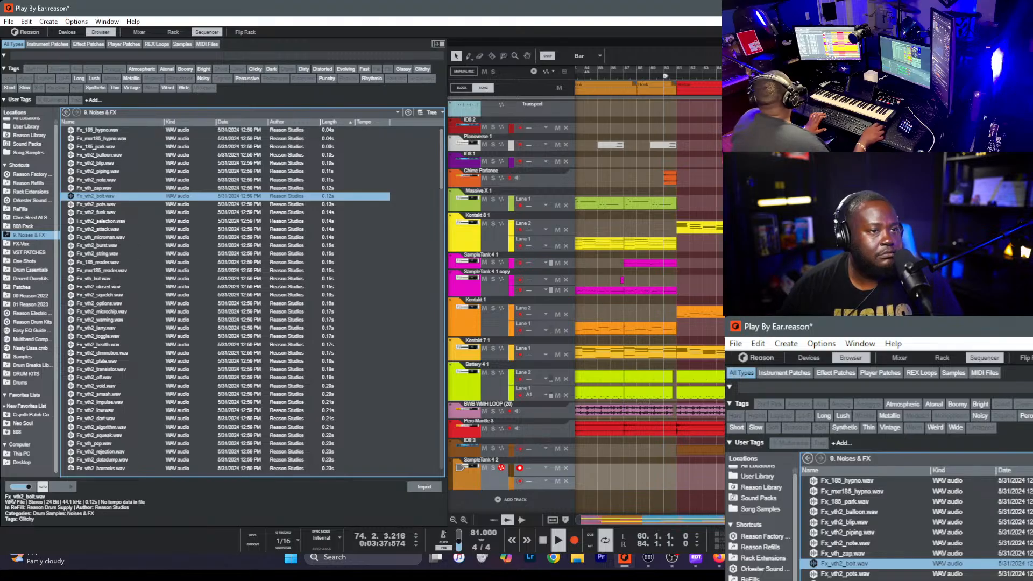
- Save the song, make Battery 4 1 the active track, and stop playback
{"action": "left_click", "coordinate": [722, 288]}
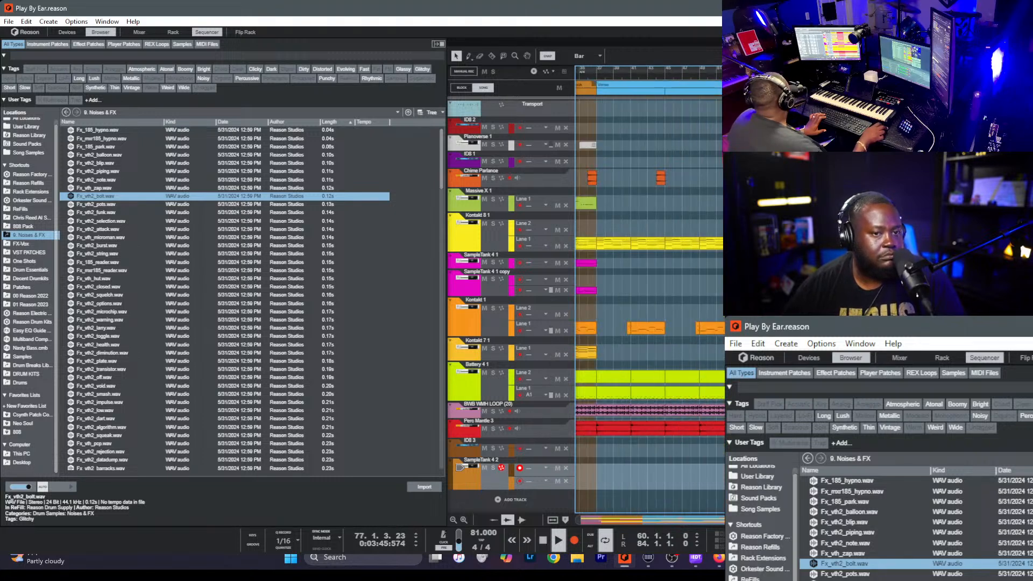
{"action": "scroll", "coordinate": [648, 318], "scroll_direction": "left", "scroll_amount": 6}
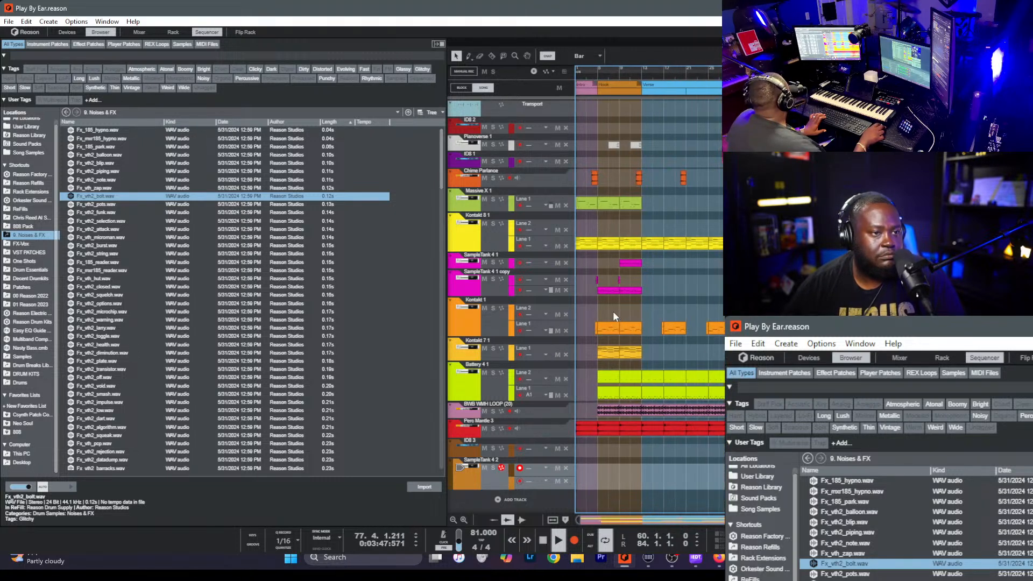
{"action": "scroll", "coordinate": [612, 316], "scroll_direction": "down", "scroll_amount": 1}
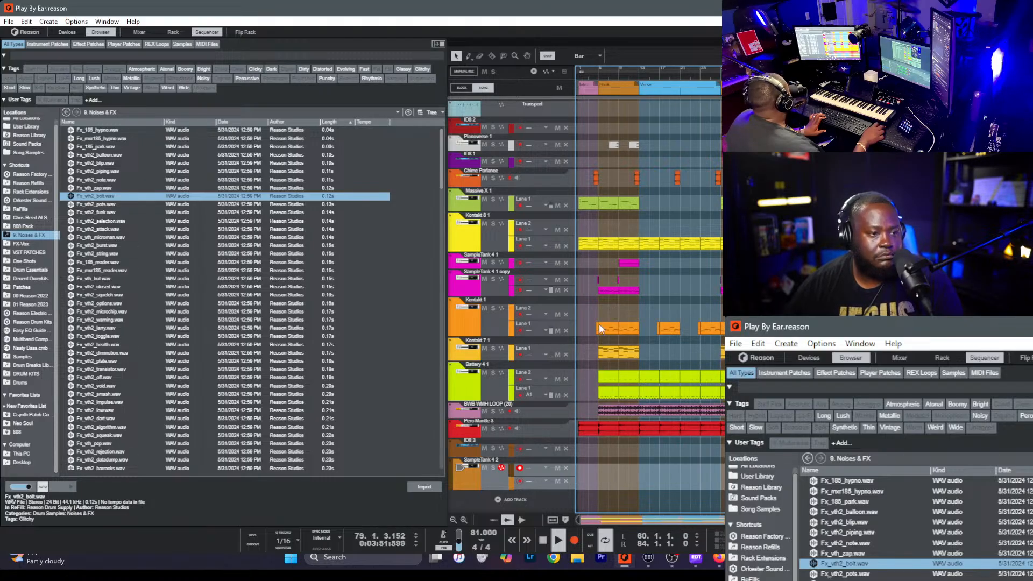
{"action": "left_click", "coordinate": [493, 372]}
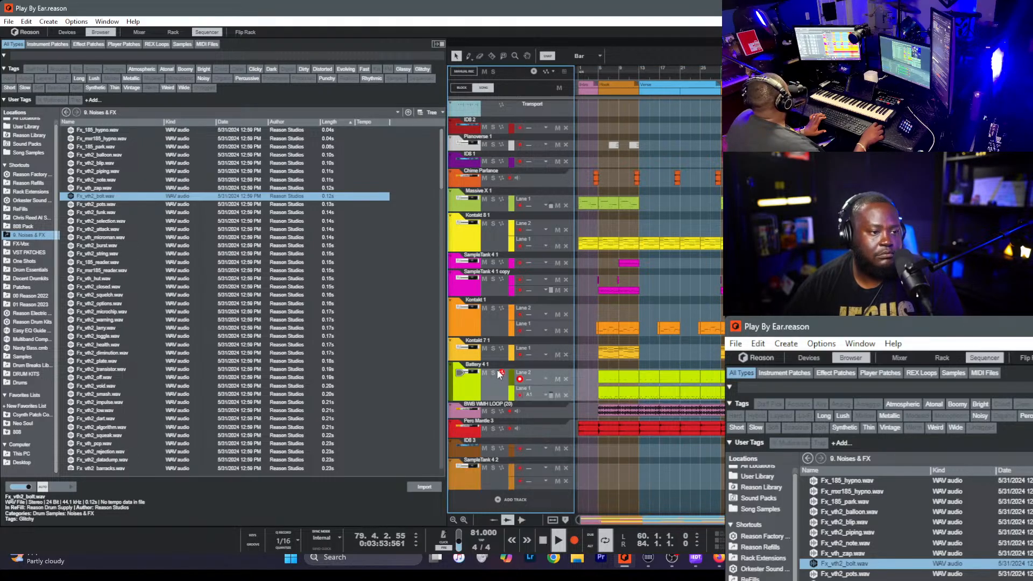
{"action": "left_click", "coordinate": [493, 373]}
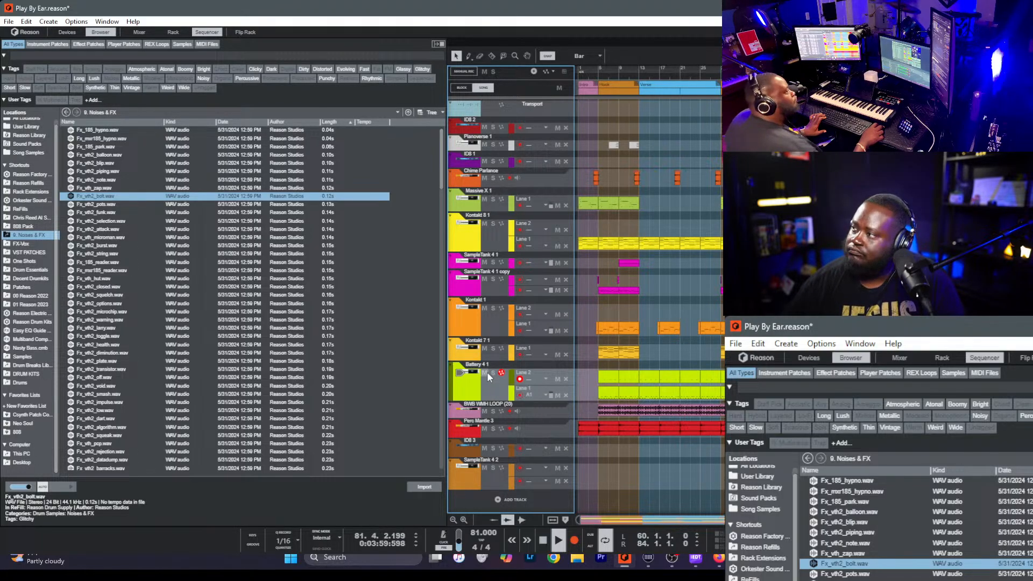
{"action": "left_click", "coordinate": [663, 329]}
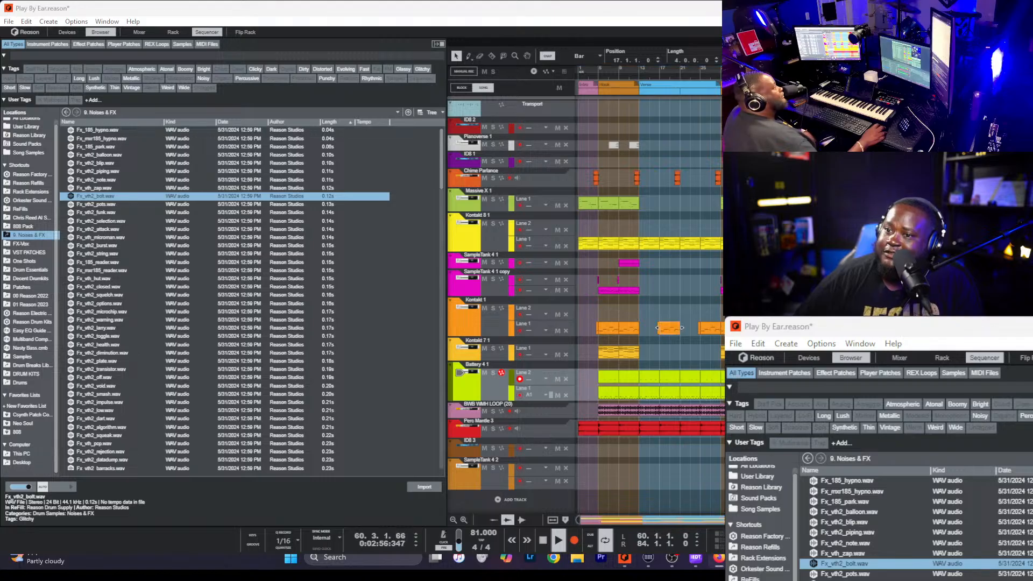
{"action": "key", "text": "space"}
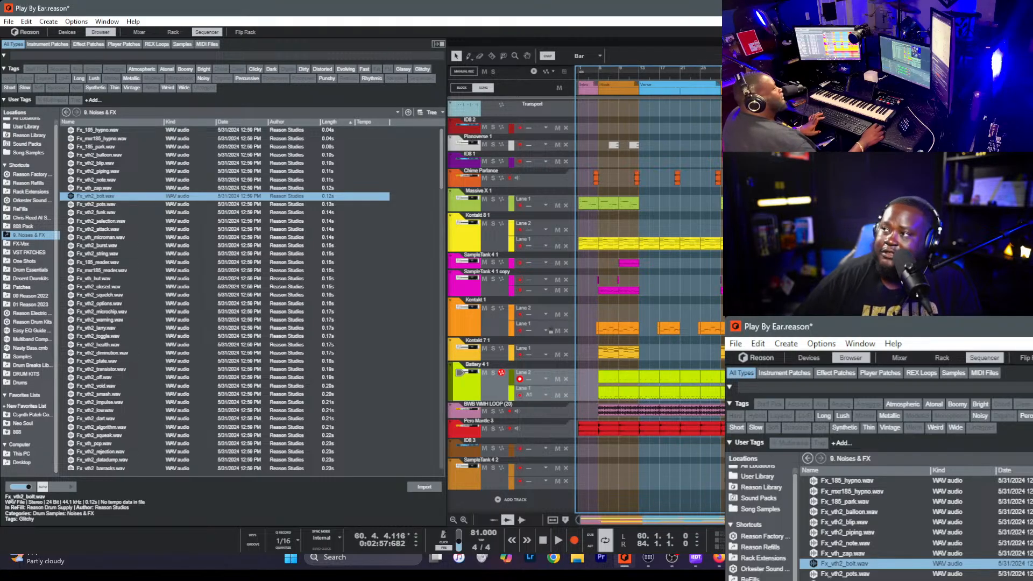
- Replay the song, then stop it and set the loop range from bar 1 to bar 86
{"action": "key", "text": "alt+Tab"}
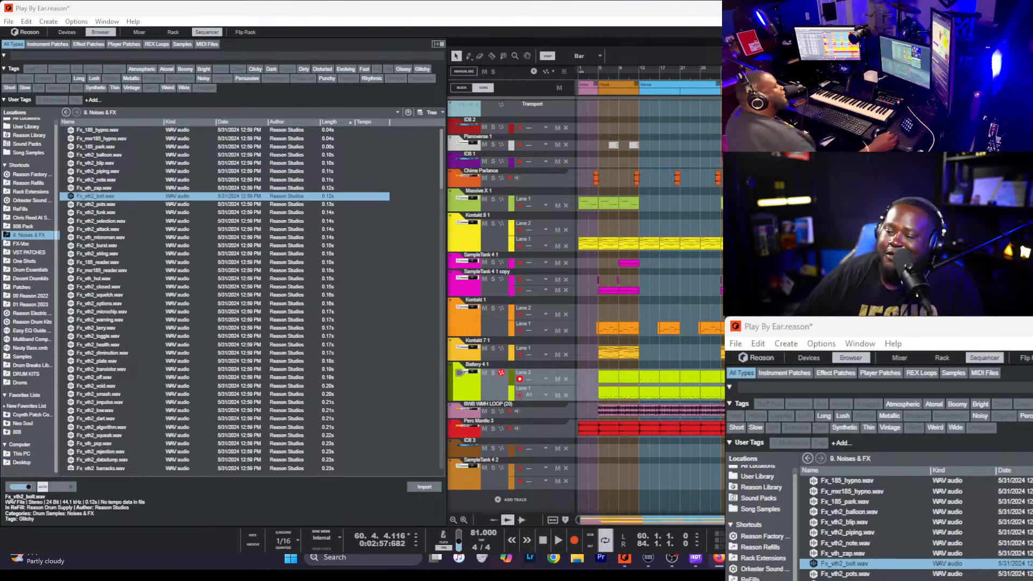
{"action": "left_click", "coordinate": [698, 232]}
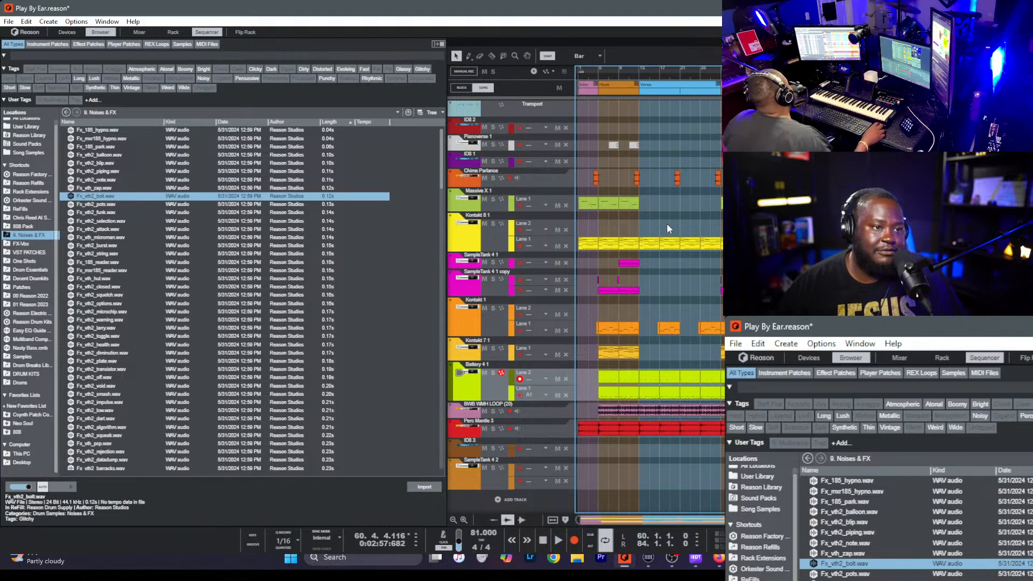
{"action": "key", "text": "Home"}
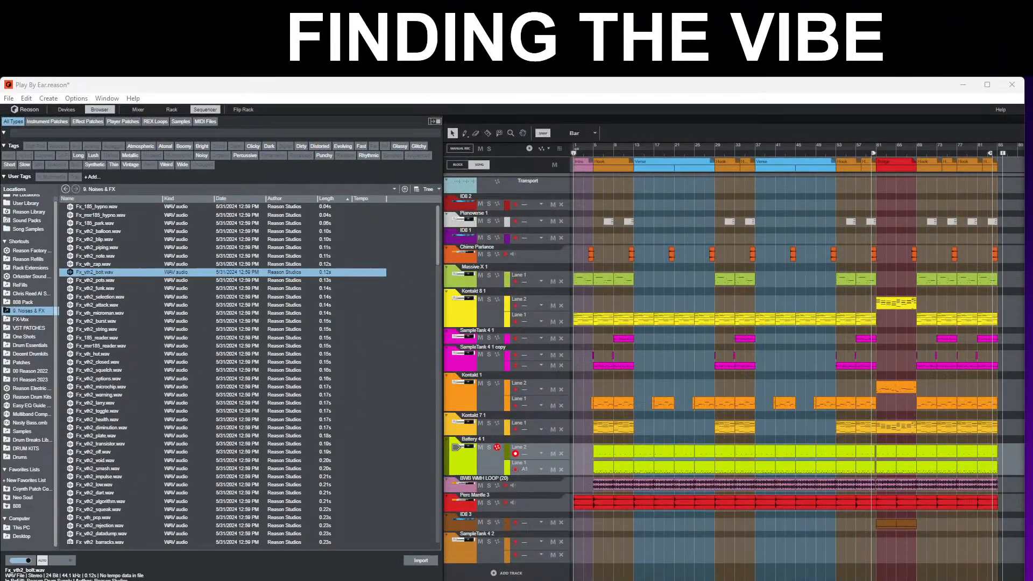
{"action": "key", "text": "space"}
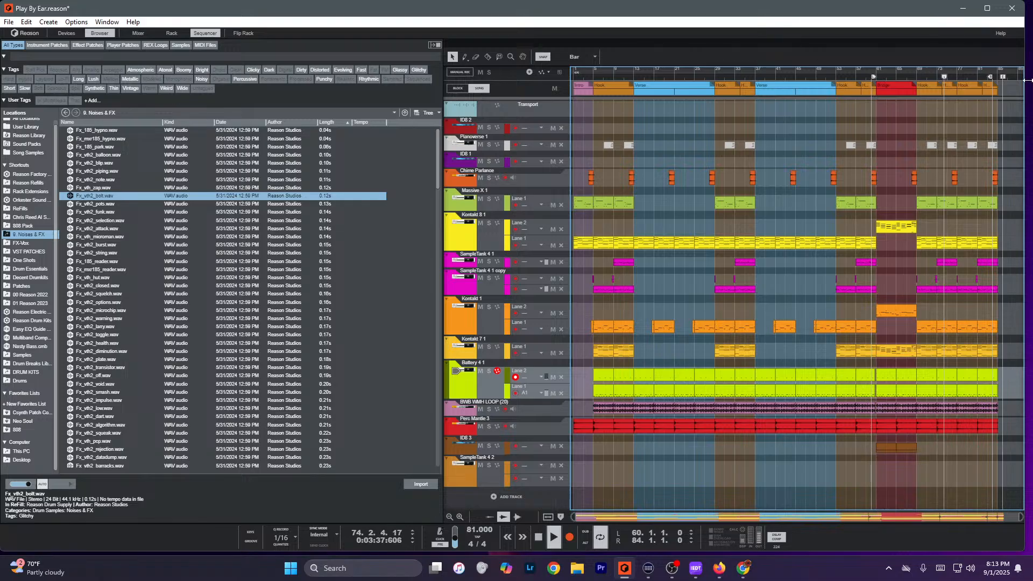
{"action": "left_click_drag", "start_coordinate": [992, 76], "coordinate": [1003, 77]}
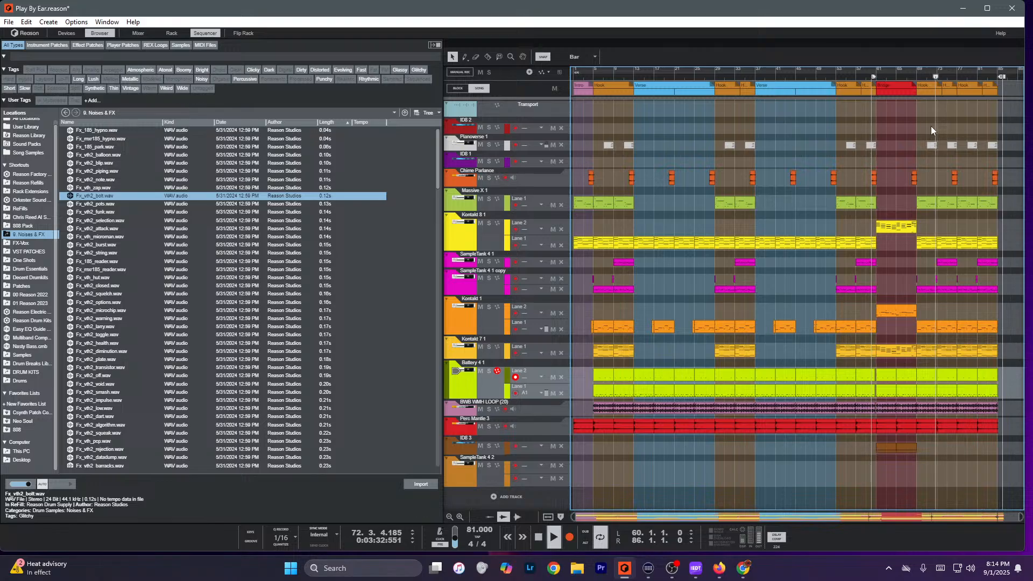
{"action": "key", "text": "space"}
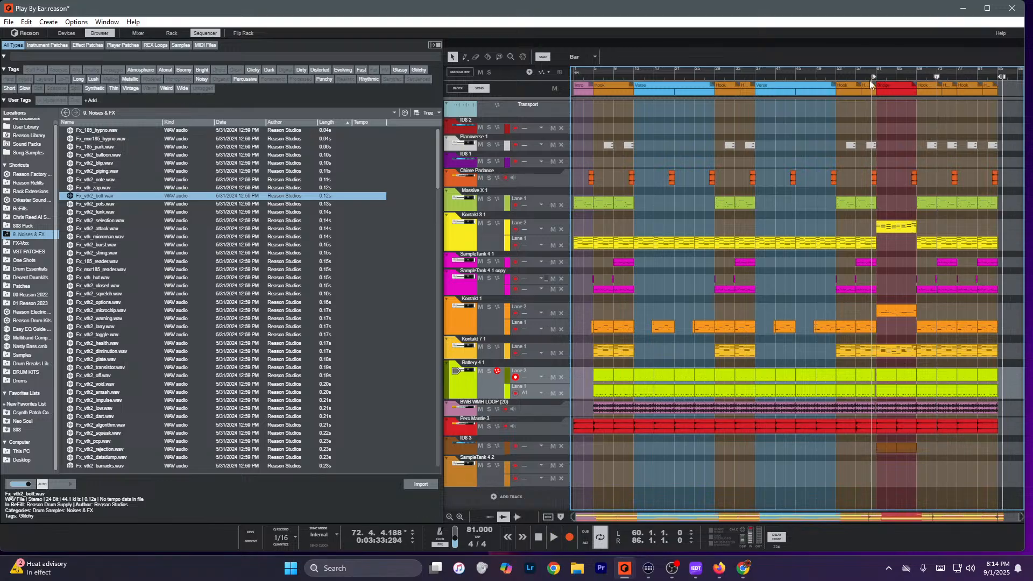
{"action": "left_click_drag", "start_coordinate": [869, 75], "coordinate": [257, 38]}
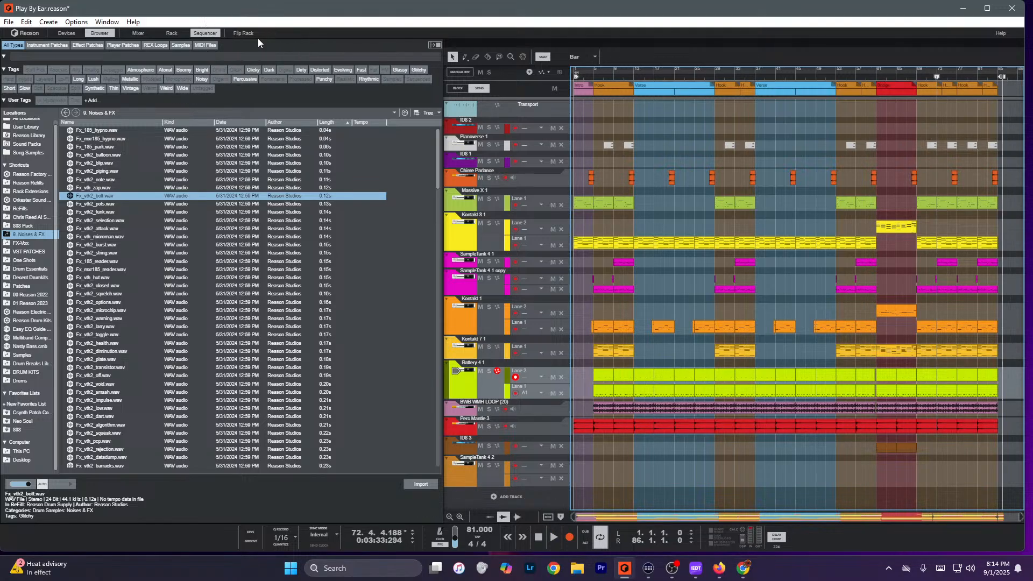
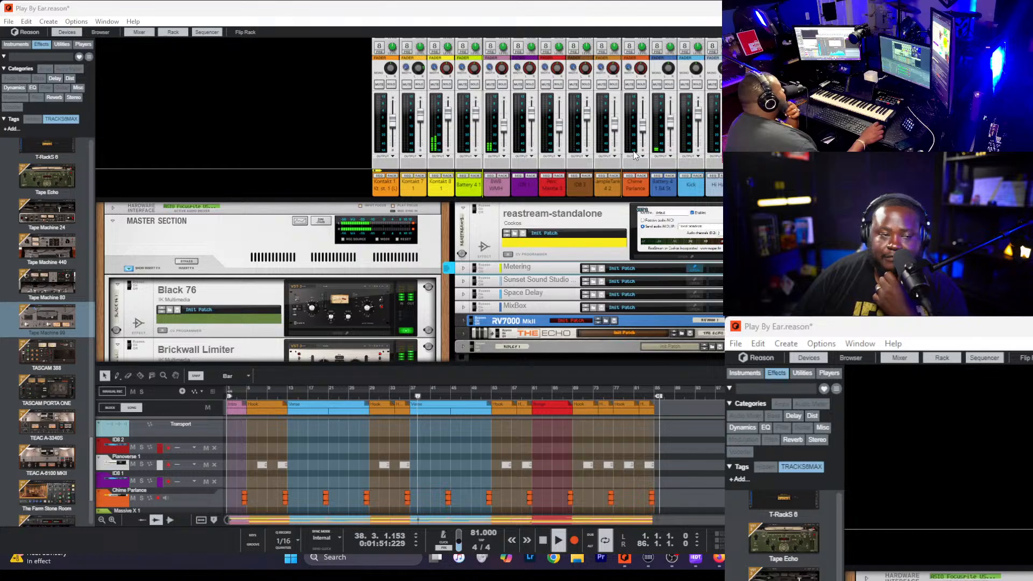
- Open the Metering device to check the song's peak and loudness levels during playback, and close it again
{"action": "left_click", "coordinate": [694, 268]}
{"action": "left_click_drag", "start_coordinate": [323, 4], "coordinate": [322, 7]}
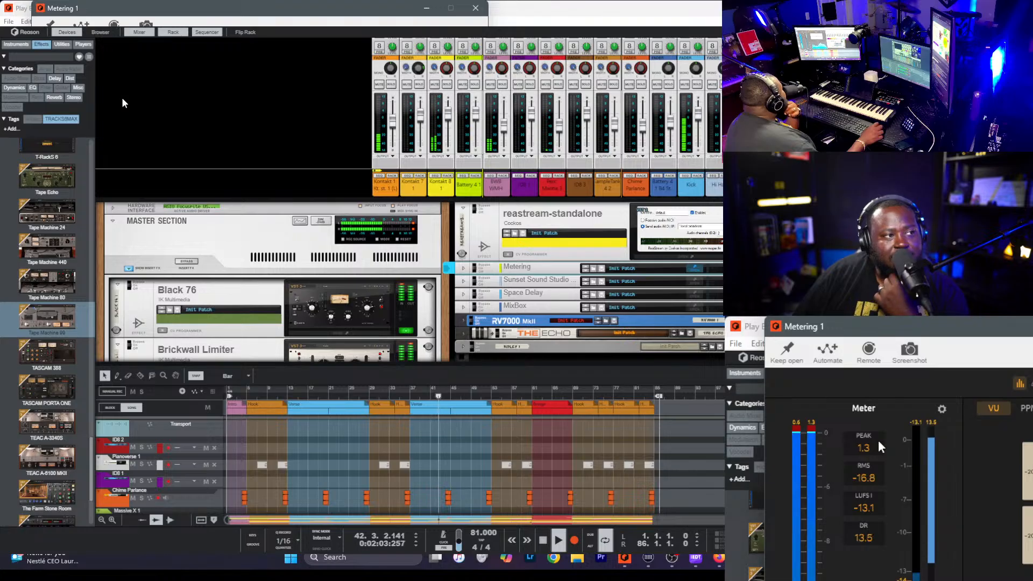
{"action": "left_click", "coordinate": [476, 8]}
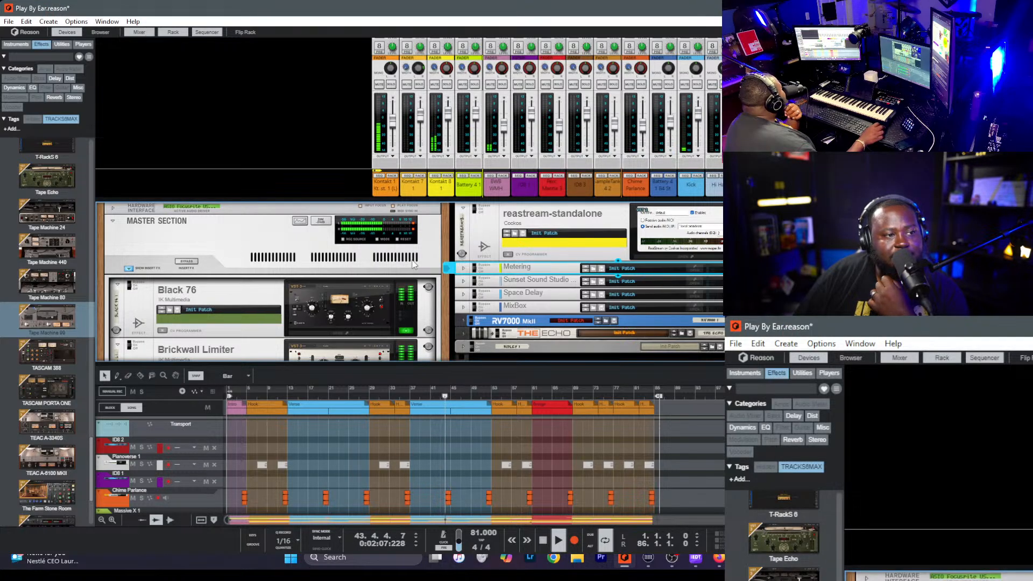
- Add a Stealth Limiter to the Master Section's insert effects, directly after Tape Machine 99
{"action": "left_click", "coordinate": [413, 264]}
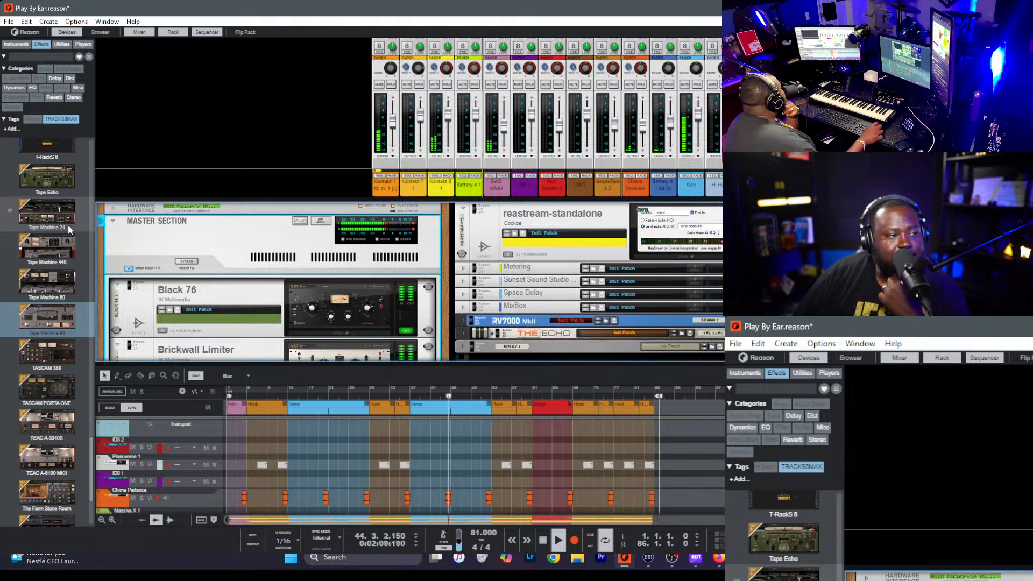
{"action": "scroll", "coordinate": [70, 240], "scroll_direction": "up", "scroll_amount": 6}
{"action": "scroll", "coordinate": [230, 305], "scroll_direction": "down", "scroll_amount": 1}
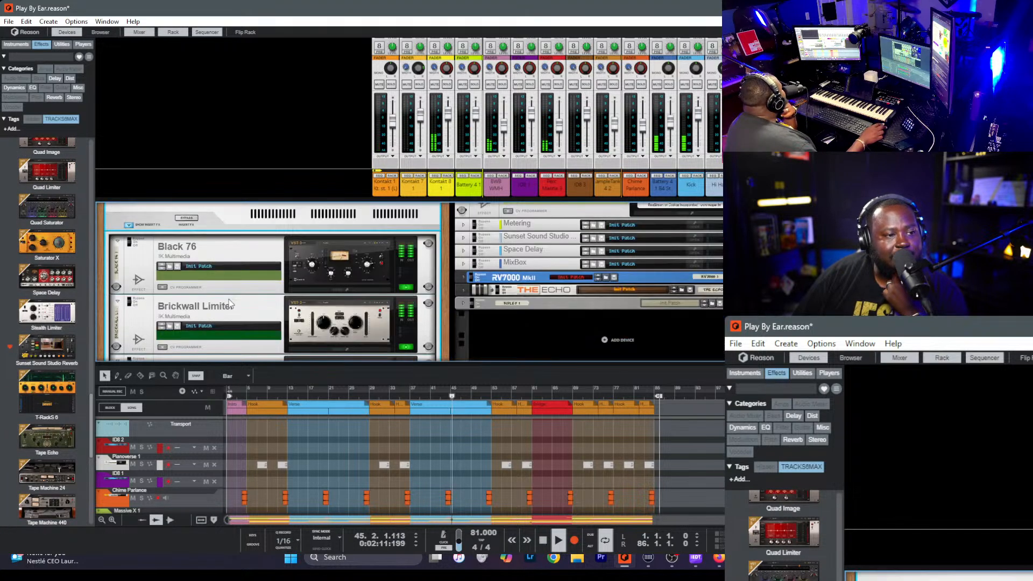
{"action": "scroll", "coordinate": [230, 304], "scroll_direction": "down", "scroll_amount": 3}
{"action": "scroll", "coordinate": [202, 304], "scroll_direction": "down", "scroll_amount": 2}
{"action": "mouse_move", "coordinate": [54, 313]}
{"action": "left_mouse_down"}
{"action": "mouse_move", "coordinate": [60, 322]}
{"action": "mouse_move", "coordinate": [339, 272]}
{"action": "left_mouse_up"}
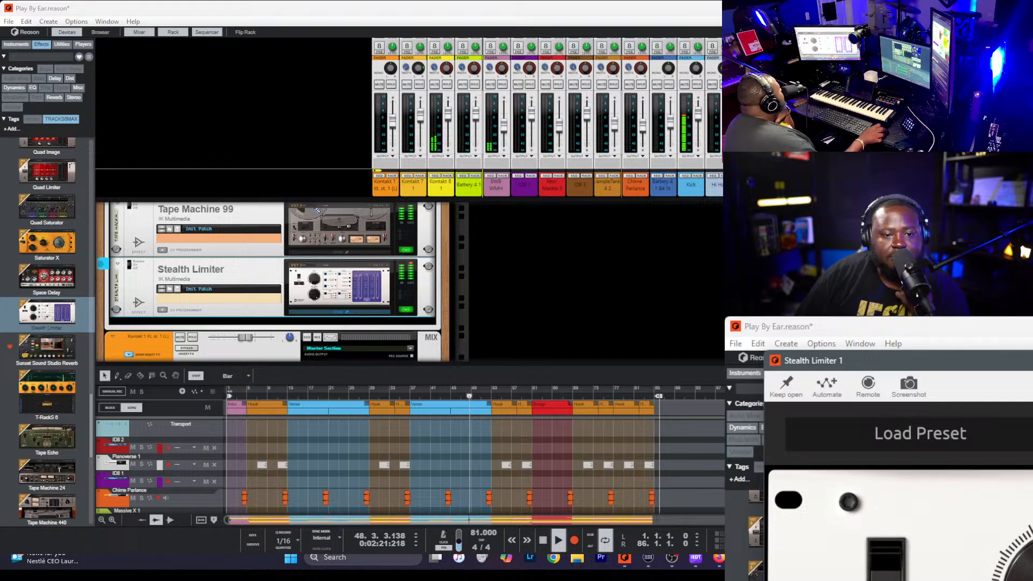
- Enlarge the Stealth Limiter window, load the 3dB Boost - Balanced Mode - Intersample preset that uses 16x ISPL, and close the device
{"action": "left_click_drag", "start_coordinate": [343, 38], "coordinate": [311, 59]}
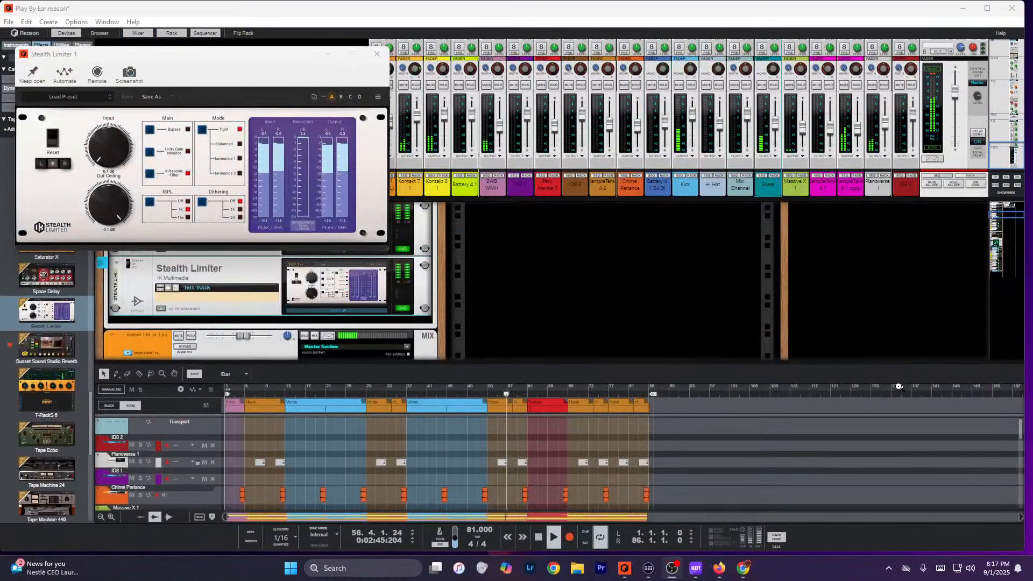
{"action": "left_click_drag", "start_coordinate": [389, 244], "coordinate": [811, 435]}
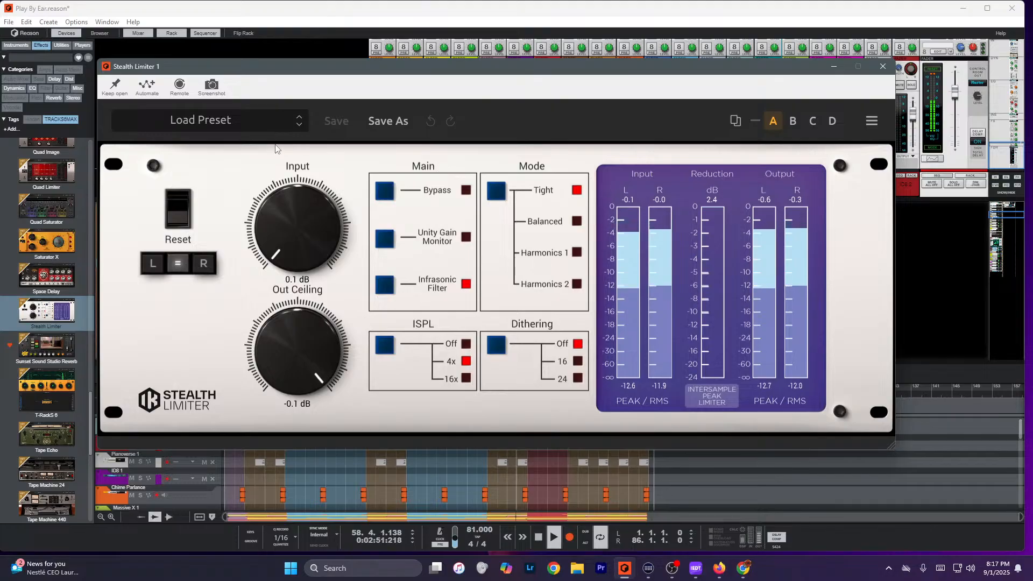
{"action": "left_click", "coordinate": [244, 126]}
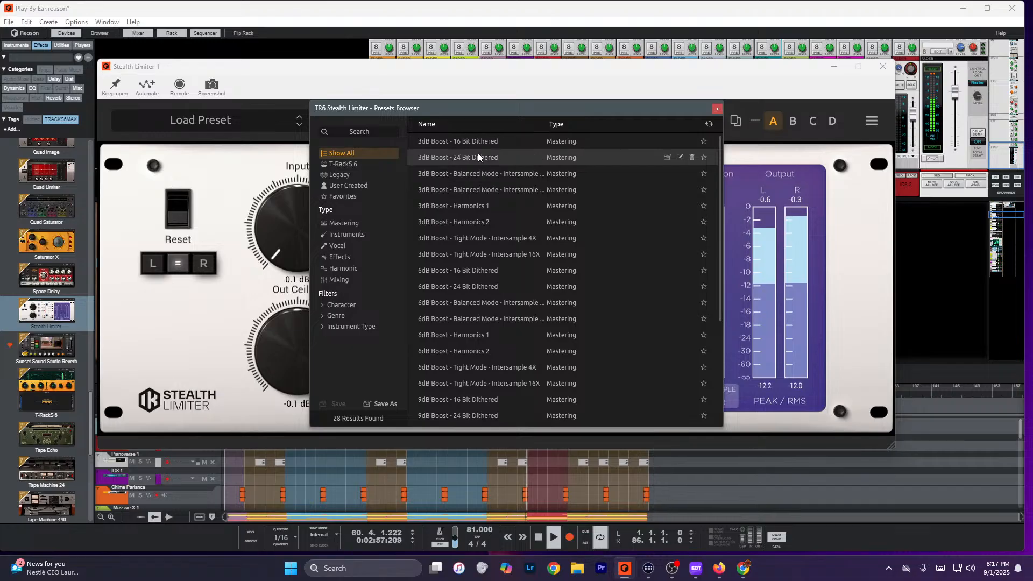
{"action": "left_click", "coordinate": [500, 187]}
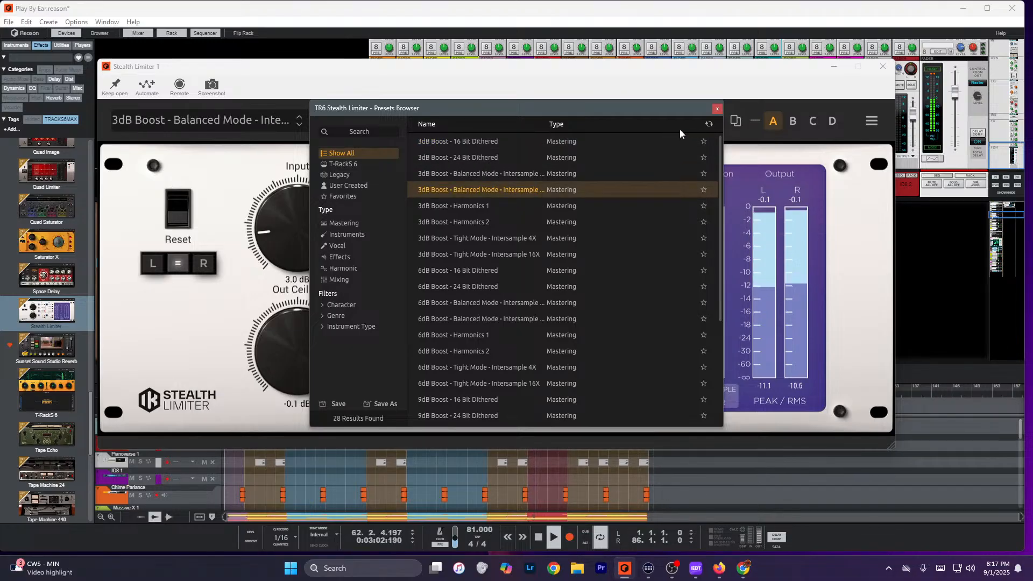
{"action": "left_click", "coordinate": [717, 109]}
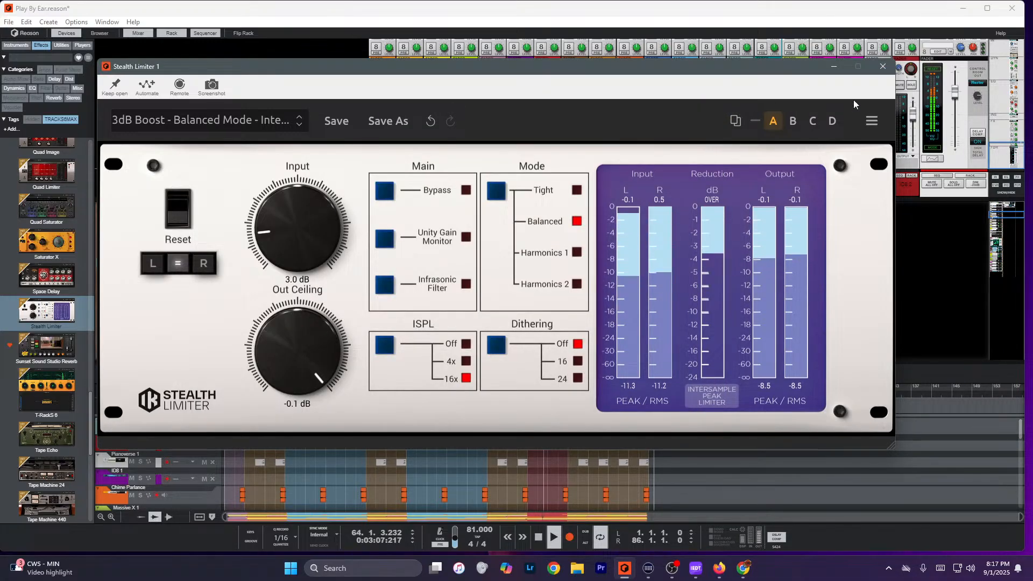
{"action": "left_click", "coordinate": [882, 66]}
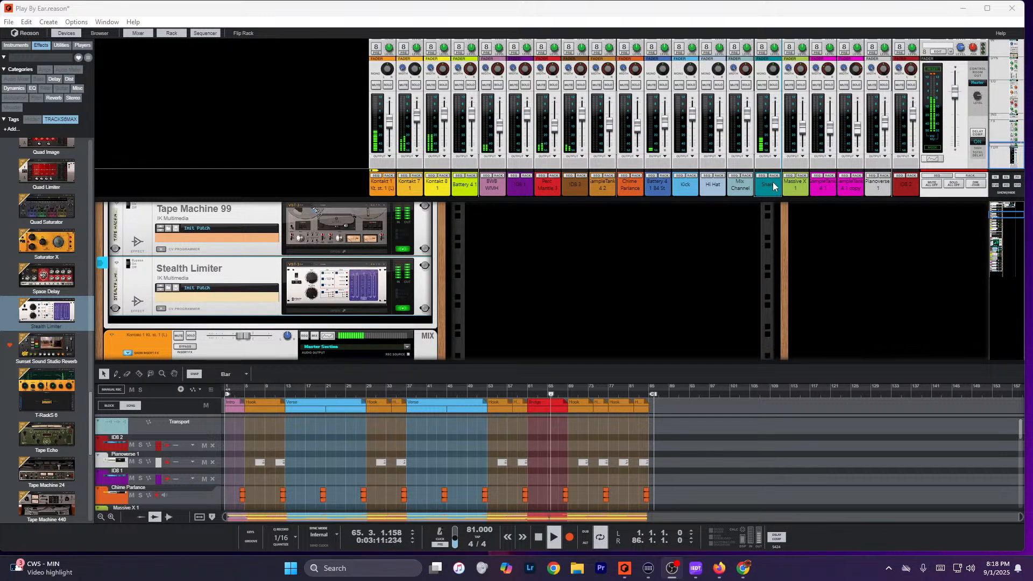
- Adjust the blue Battery 4 1 mixer channel's fader to about -14.92 dB and lower the Snare channel's fader slightly
{"action": "left_click", "coordinate": [664, 133]}
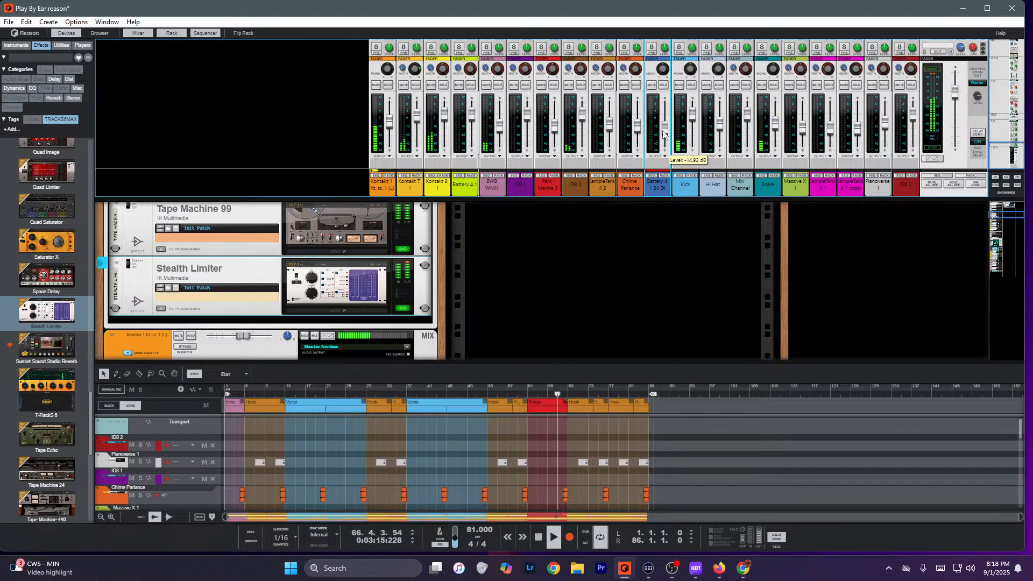
{"action": "left_click", "coordinate": [775, 128]}
{"action": "left_click_drag", "start_coordinate": [775, 128], "coordinate": [776, 129]}
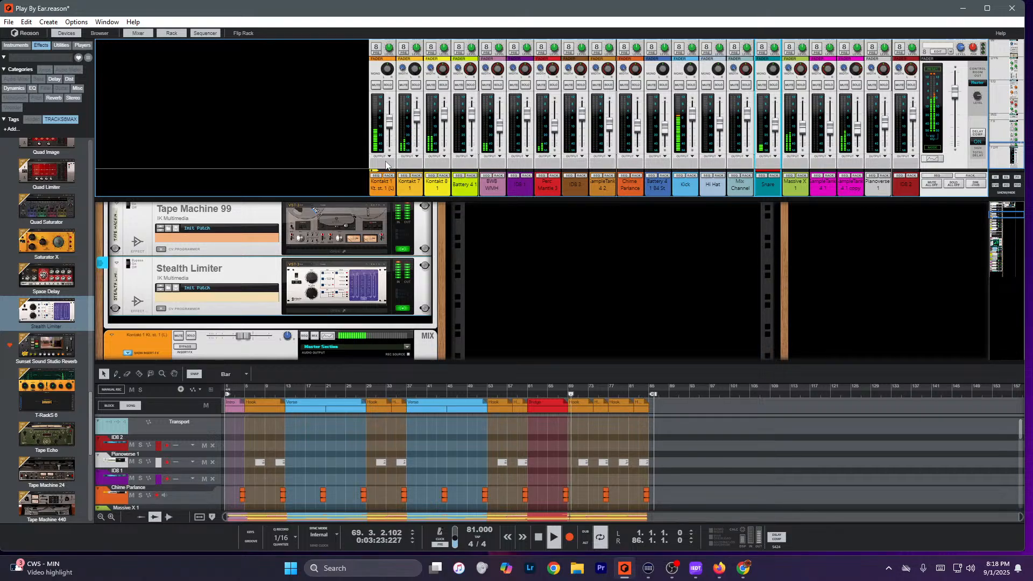
- Look over all tracks of the arrangement in the sequencer while the song plays through the final hooks
{"action": "scroll", "coordinate": [555, 387], "scroll_direction": "down", "scroll_amount": 10}
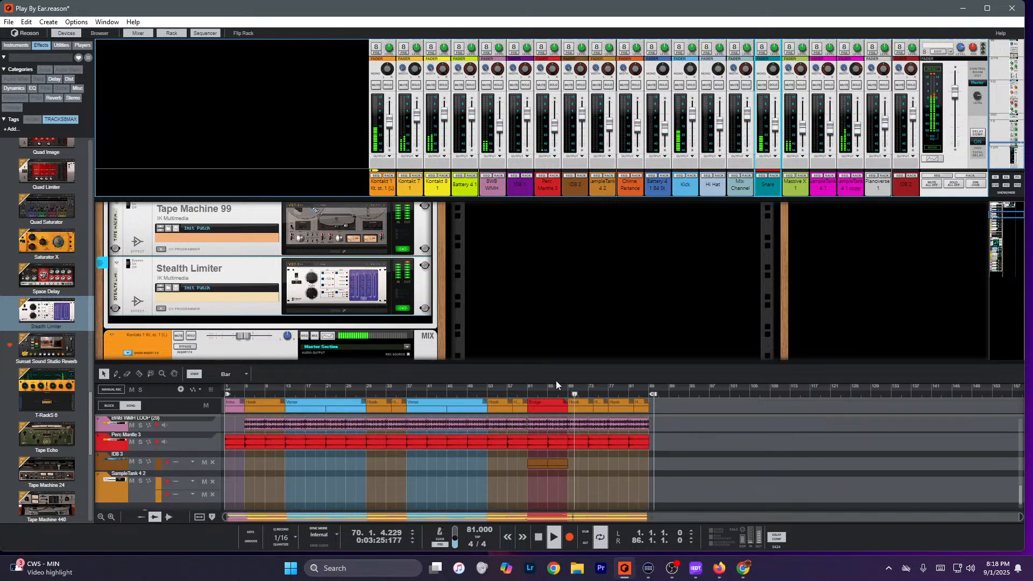
{"action": "key", "text": "F6"}
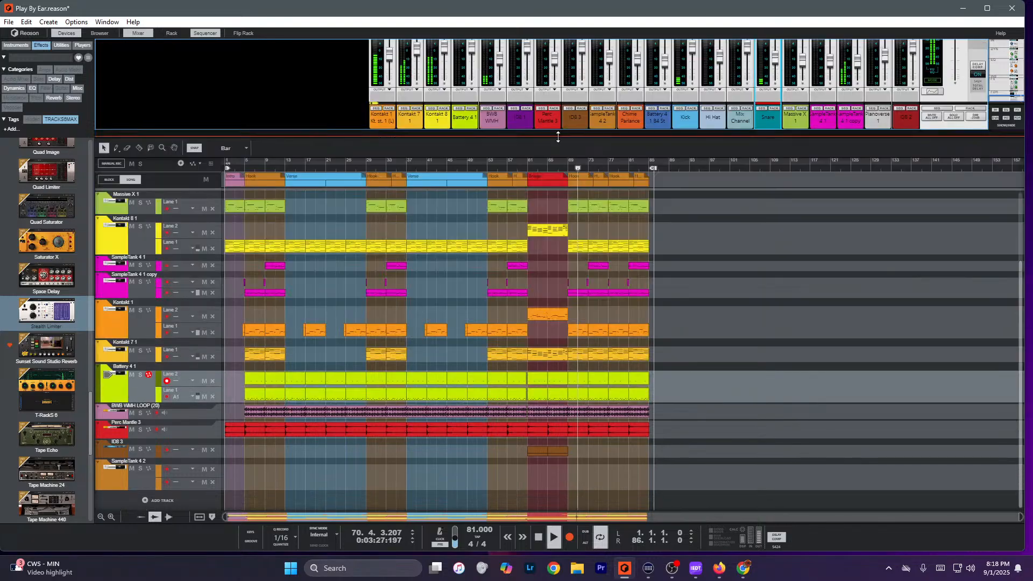
{"action": "scroll", "coordinate": [551, 328], "scroll_direction": "down", "scroll_amount": 4}
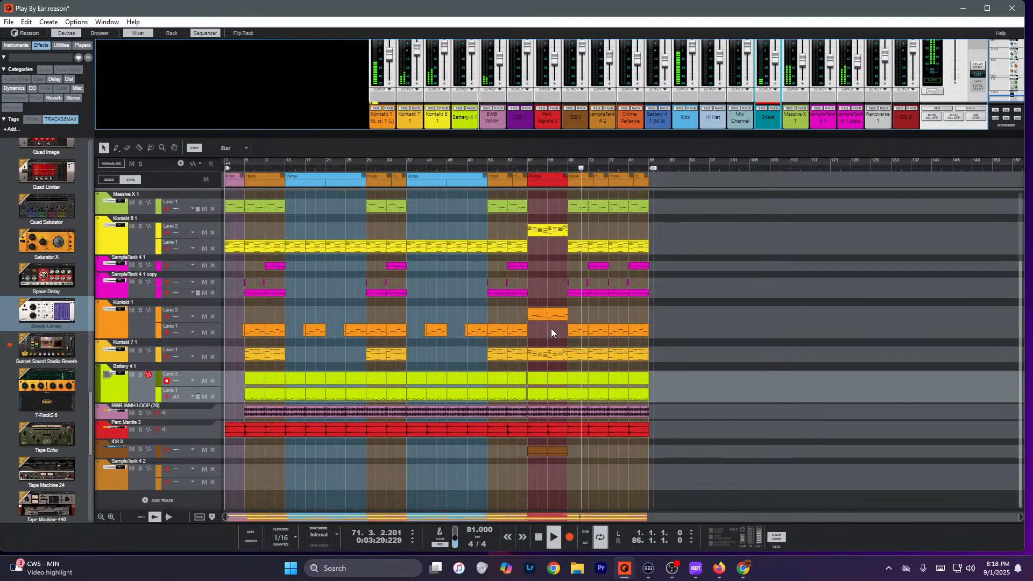
{"action": "scroll", "coordinate": [551, 328], "scroll_direction": "up", "scroll_amount": 4}
{"action": "left_click", "coordinate": [552, 294]}
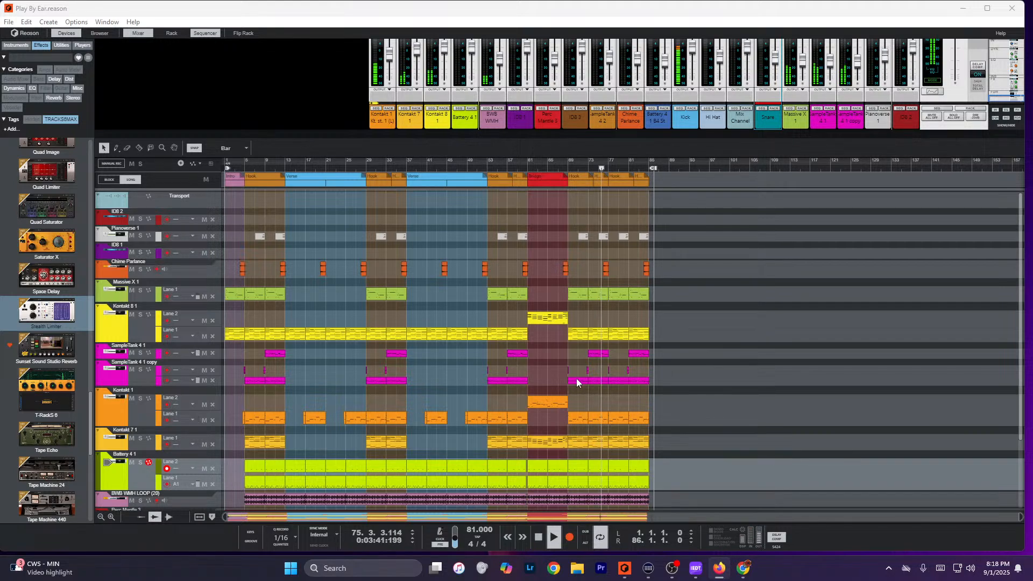
{"action": "scroll", "coordinate": [436, 312], "scroll_direction": "down", "scroll_amount": 3}
{"action": "scroll", "coordinate": [436, 317], "scroll_direction": "up", "scroll_amount": 3}
{"action": "scroll", "coordinate": [436, 317], "scroll_direction": "down", "scroll_amount": 3}
{"action": "scroll", "coordinate": [434, 313], "scroll_direction": "up", "scroll_amount": 3}
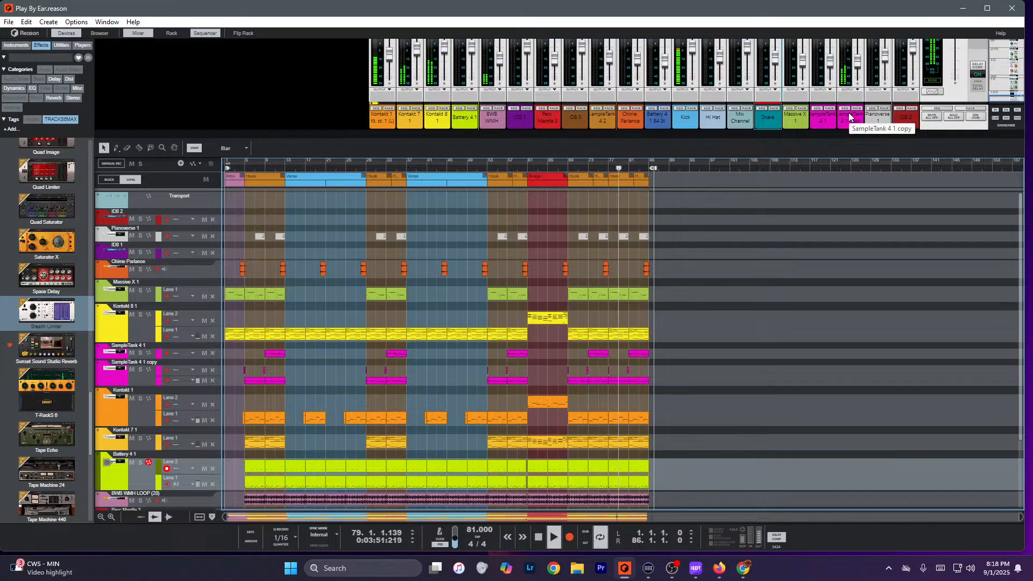
- Compare the mix with the Master Section's insert effects bypassed and active
{"action": "key", "text": "F6"}
{"action": "key", "text": "F5"}
{"action": "key", "text": "F6"}
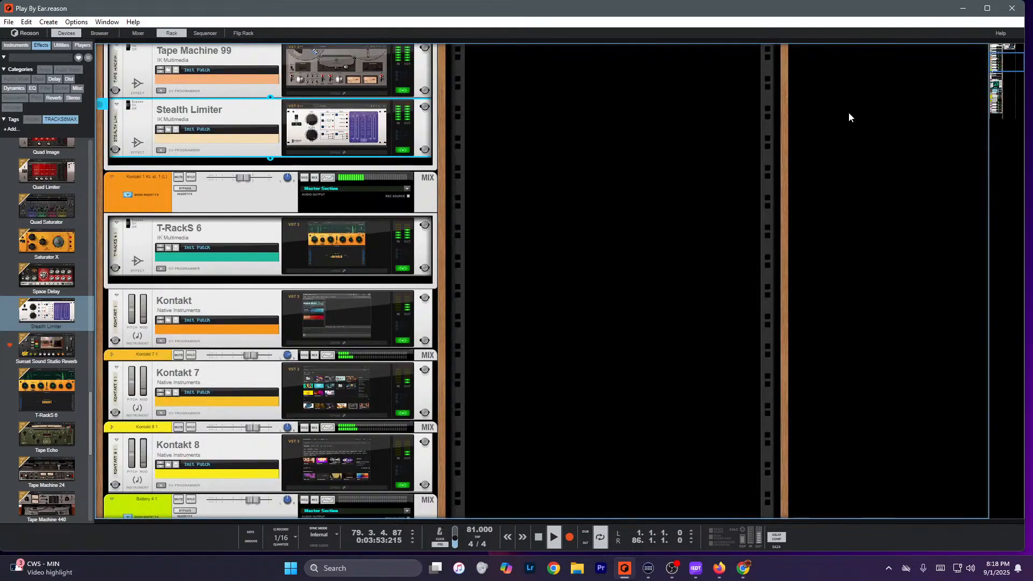
{"action": "scroll", "coordinate": [842, 108], "scroll_direction": "up", "scroll_amount": 5}
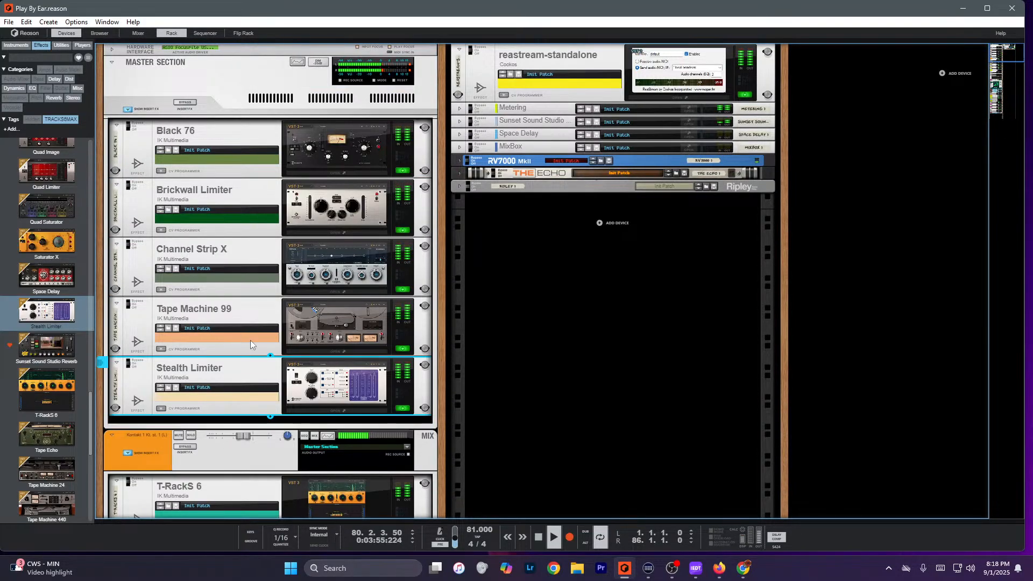
{"action": "left_click", "coordinate": [184, 102]}
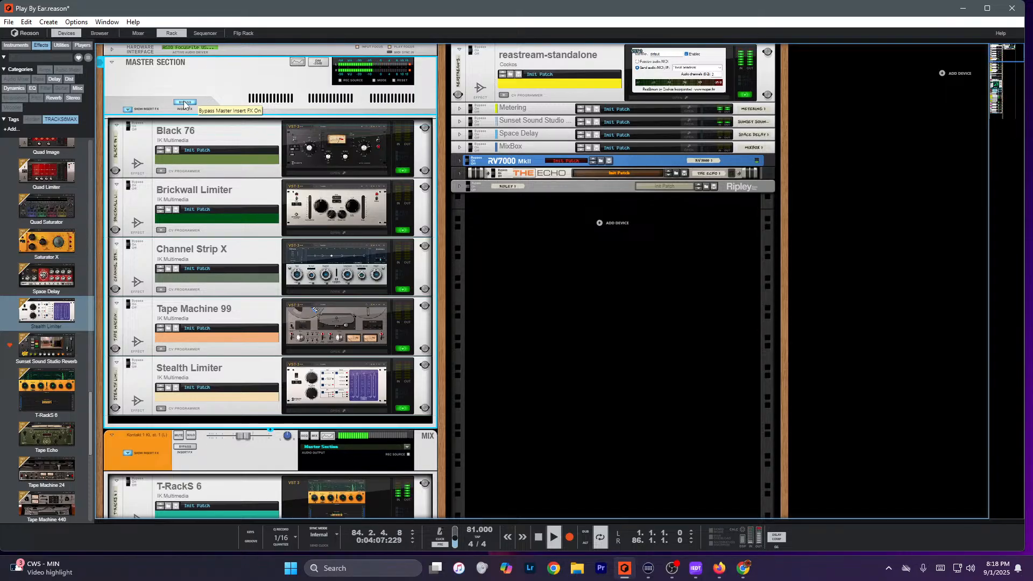
{"action": "left_click", "coordinate": [184, 102]}
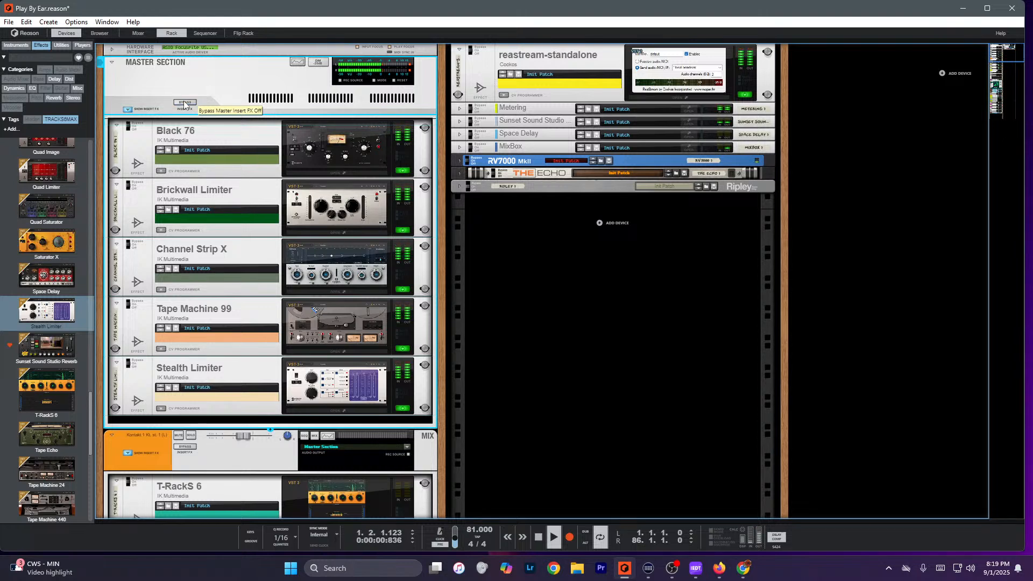
- Move playback to the hook after the bridge and watch the Master Section's insert effects in the rack
{"action": "key", "text": "F7"}
{"action": "left_click_drag", "start_coordinate": [553, 75], "coordinate": [570, 85]}
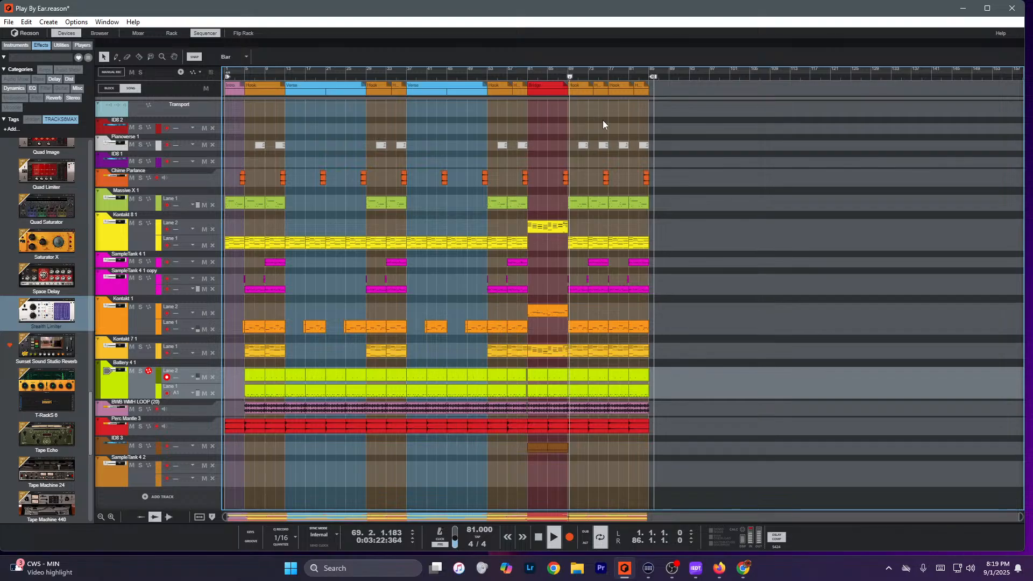
{"action": "key", "text": "F6"}
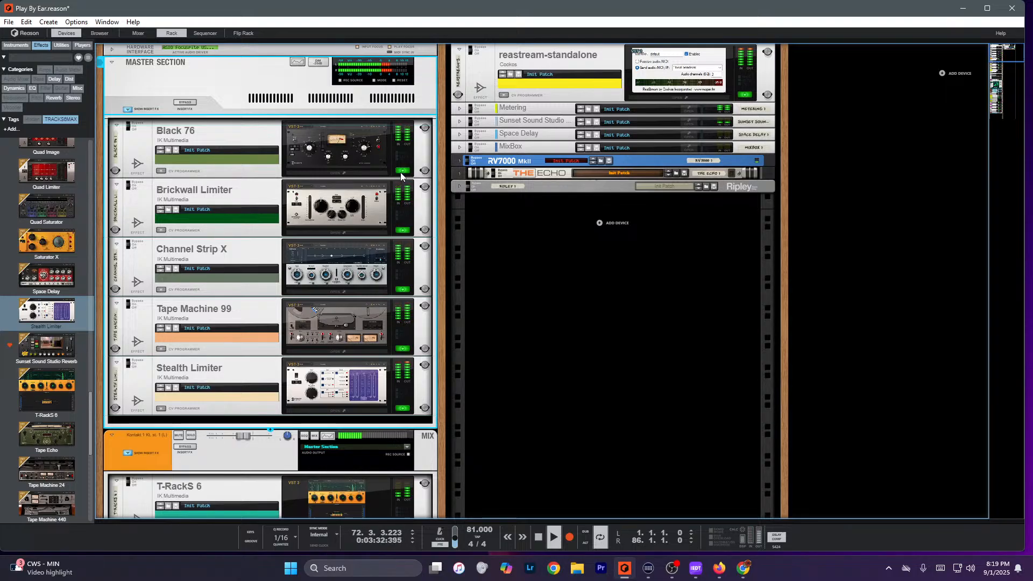
- Try the master chain without Brickwall Limiter by deleting it, and undo the deletion
{"action": "left_click", "coordinate": [245, 195]}
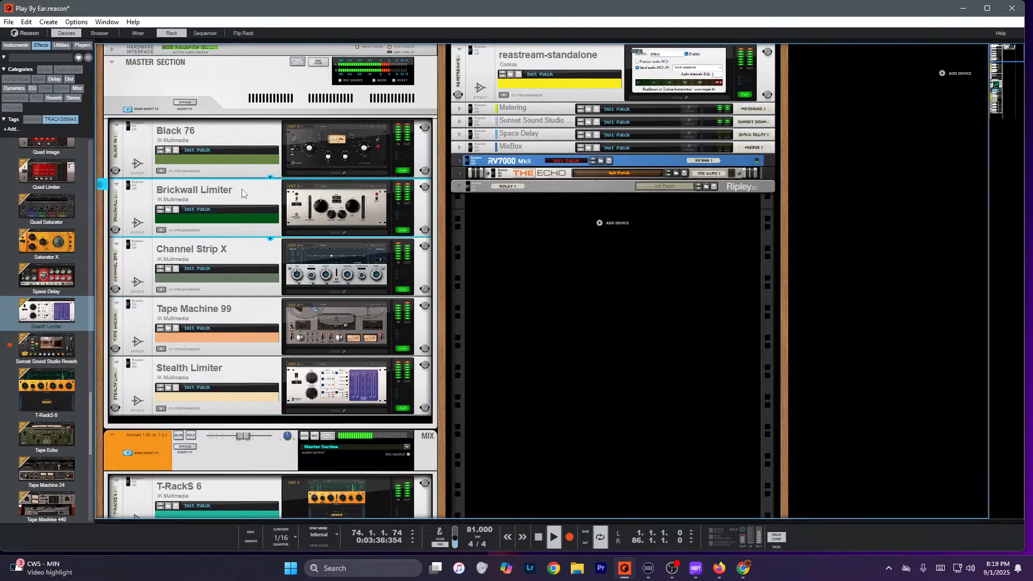
{"action": "key", "text": "Delete"}
{"action": "key", "text": "Return"}
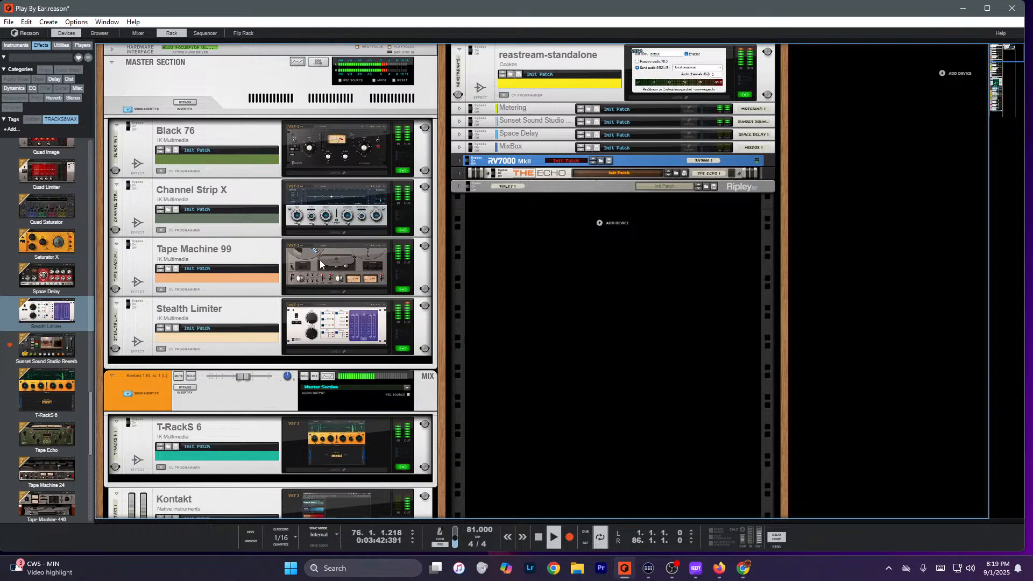
{"action": "key", "text": "ctrl+z"}
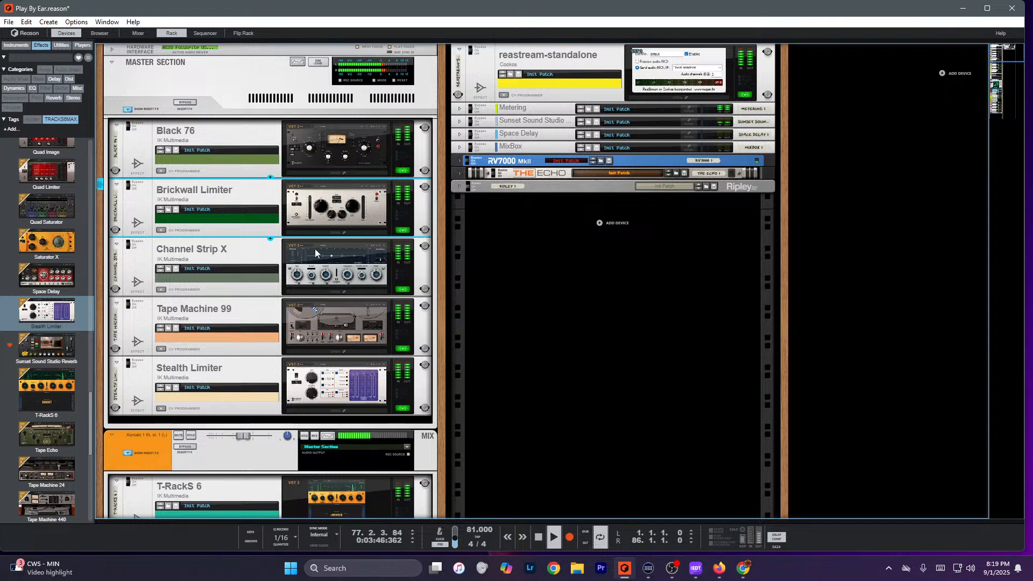
- Route the Massive X 1, SampleTank 4 1 and SampleTank 4 1 copy mixer channels to a new output bus
{"action": "scroll", "coordinate": [314, 249], "scroll_direction": "down", "scroll_amount": 10}
{"action": "key", "text": "F5"}
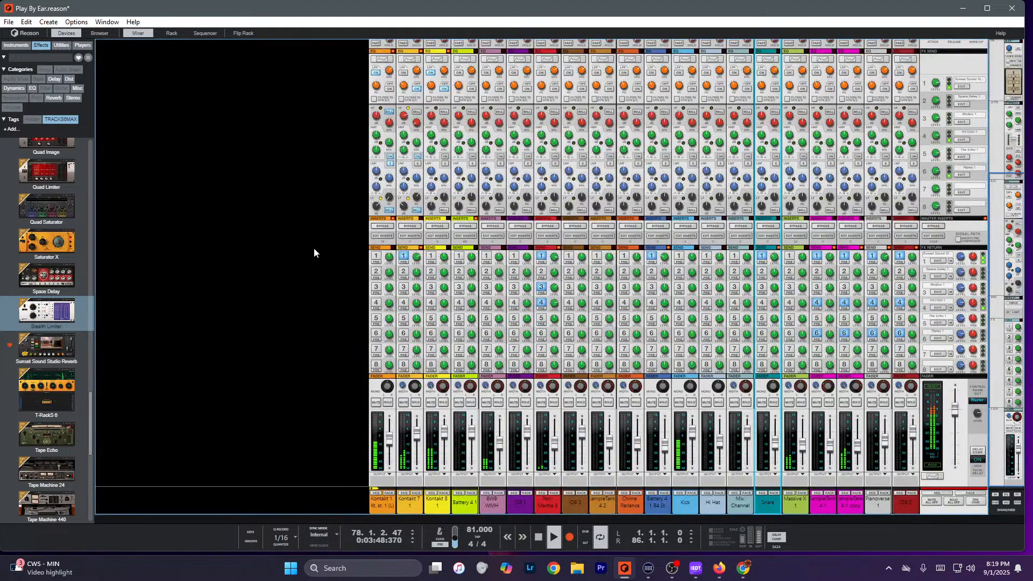
{"action": "left_click", "coordinate": [857, 506]}
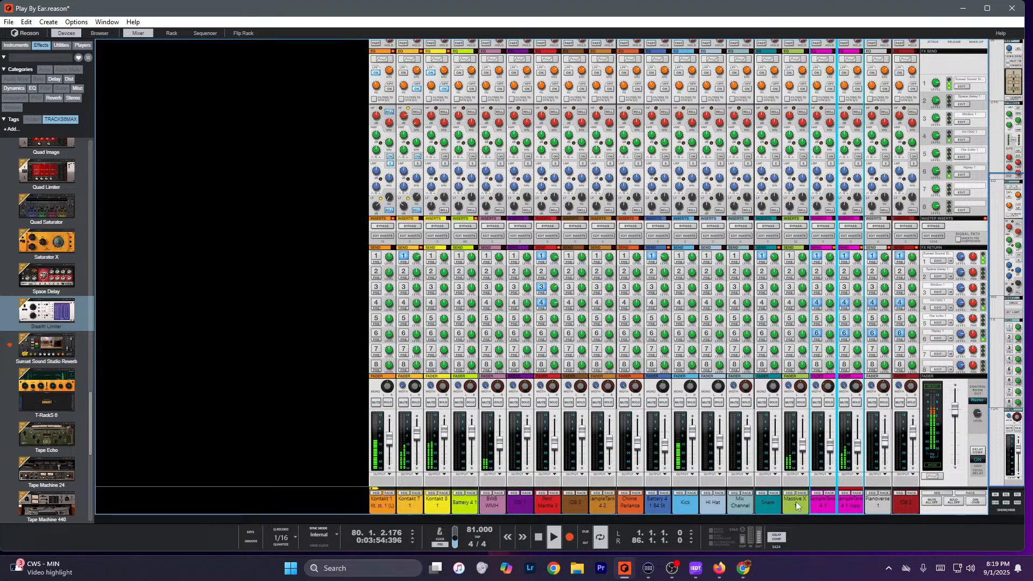
{"action": "right_click", "coordinate": [855, 506]}
{"action": "mouse_move", "coordinate": [888, 468]}
{"action": "left_click", "coordinate": [783, 468]}
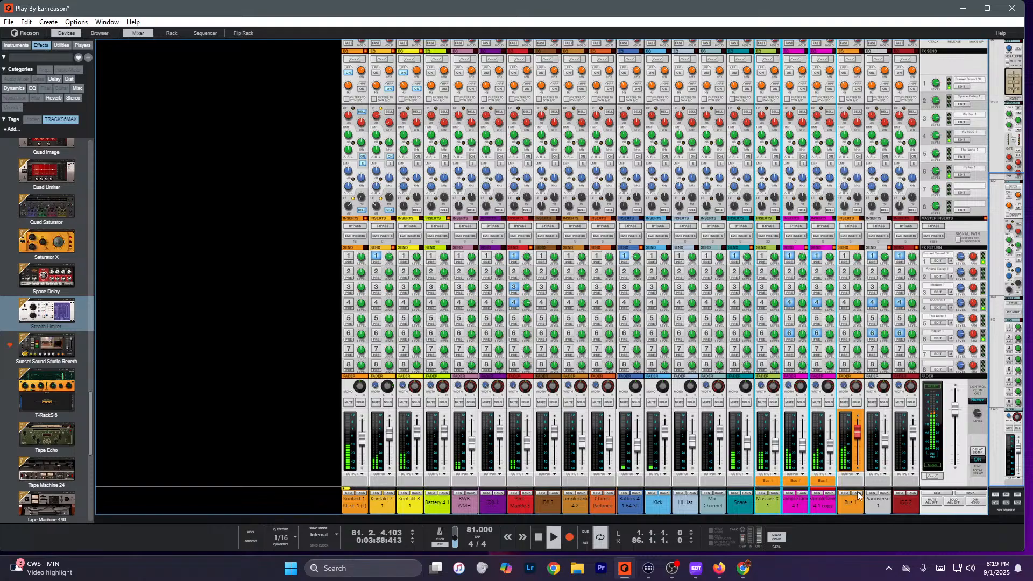
- Show Bus 1's insert effects in the rack and add a Bus Compressor there
{"action": "left_click", "coordinate": [857, 493]}
{"action": "left_click", "coordinate": [132, 314]}
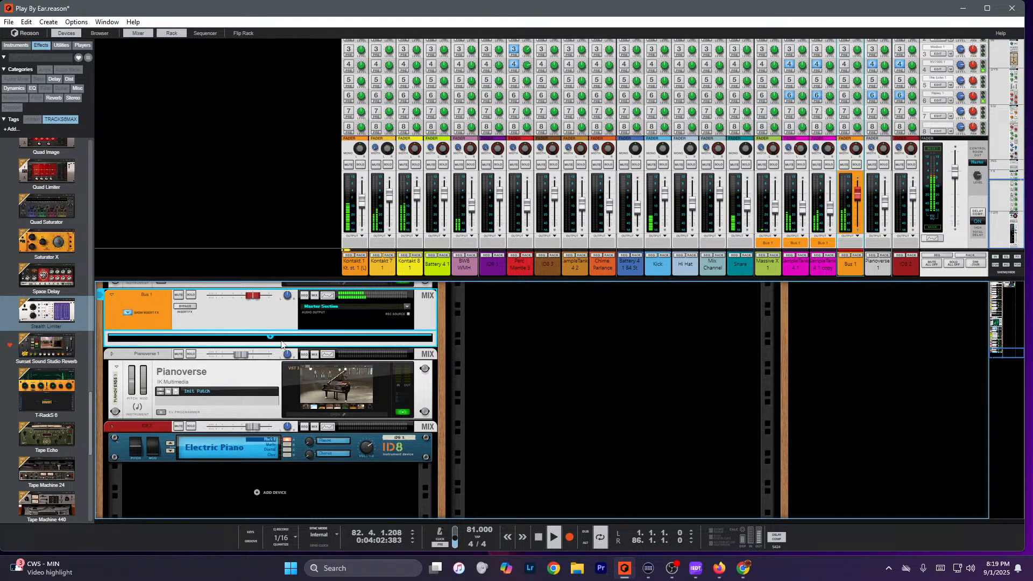
{"action": "right_click", "coordinate": [272, 337]}
{"action": "mouse_move", "coordinate": [317, 355]}
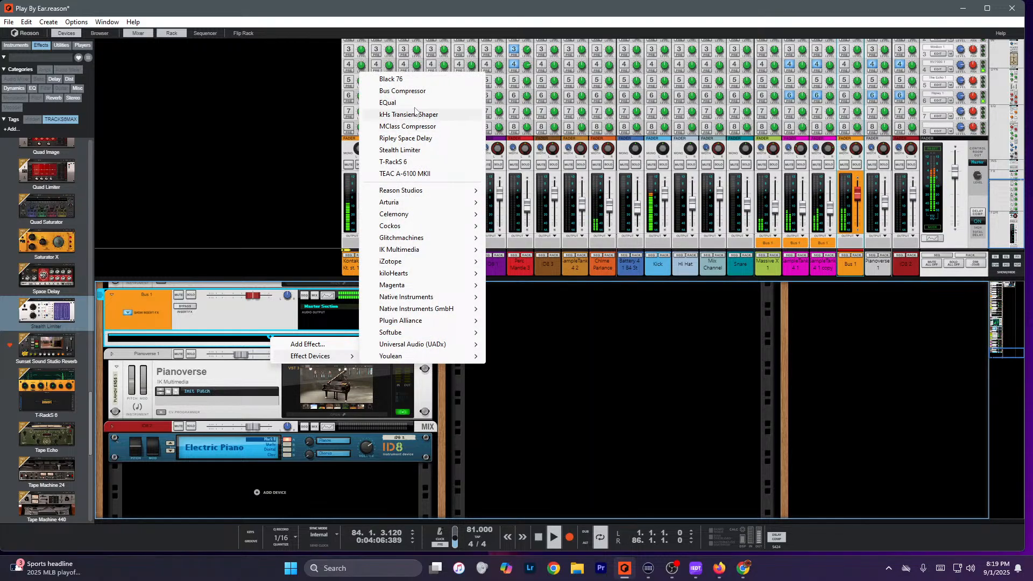
{"action": "left_click", "coordinate": [412, 90]}
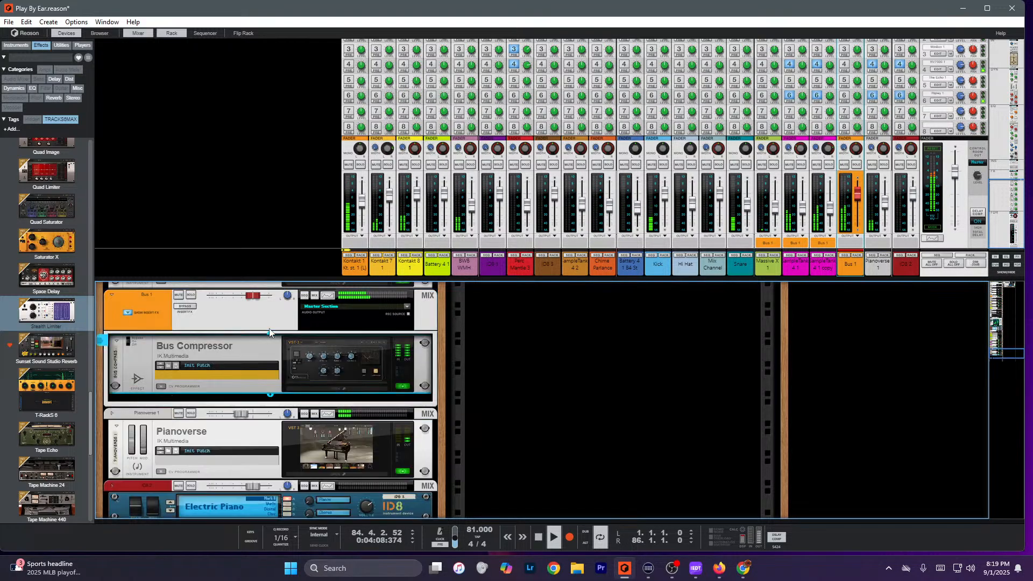
- In Bus 1's Bus Compressor, lower the threshold to 6.1 dB and shorten the attack to about 0.1 ms
{"action": "left_click", "coordinate": [312, 358]}
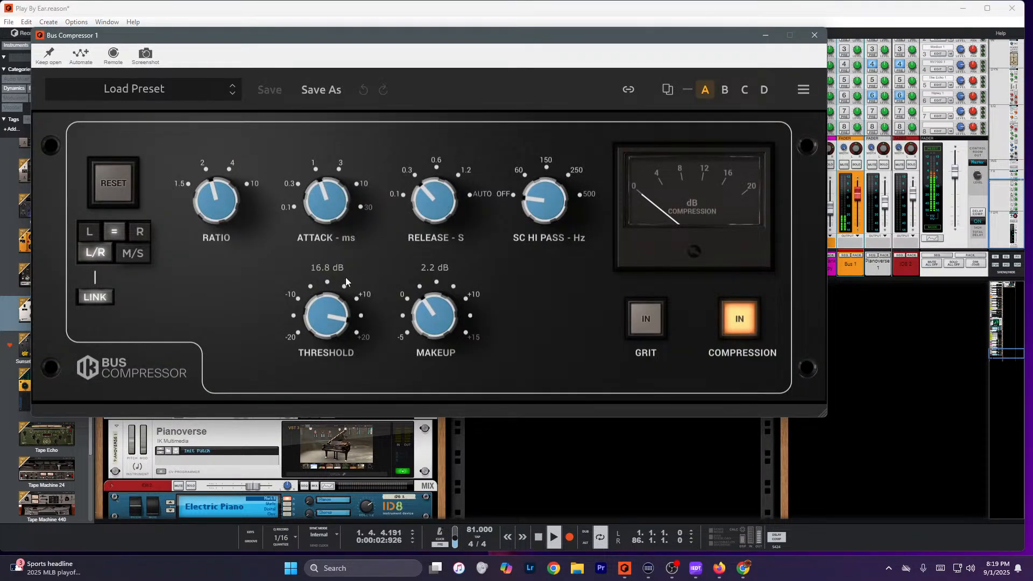
{"action": "left_click_drag", "start_coordinate": [326, 340], "coordinate": [329, 374]}
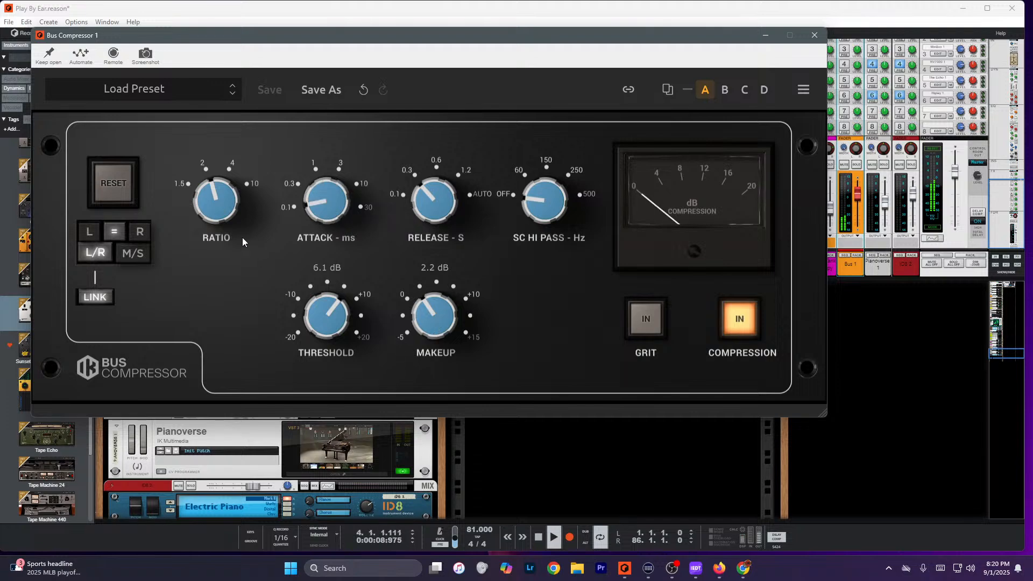
{"action": "left_click", "coordinate": [810, 34]}
- Reopen Bus 1's Bus Compressor, raise the ratio to about 4, set the threshold to -2.8 dB, and close it
{"action": "left_click", "coordinate": [355, 273]}
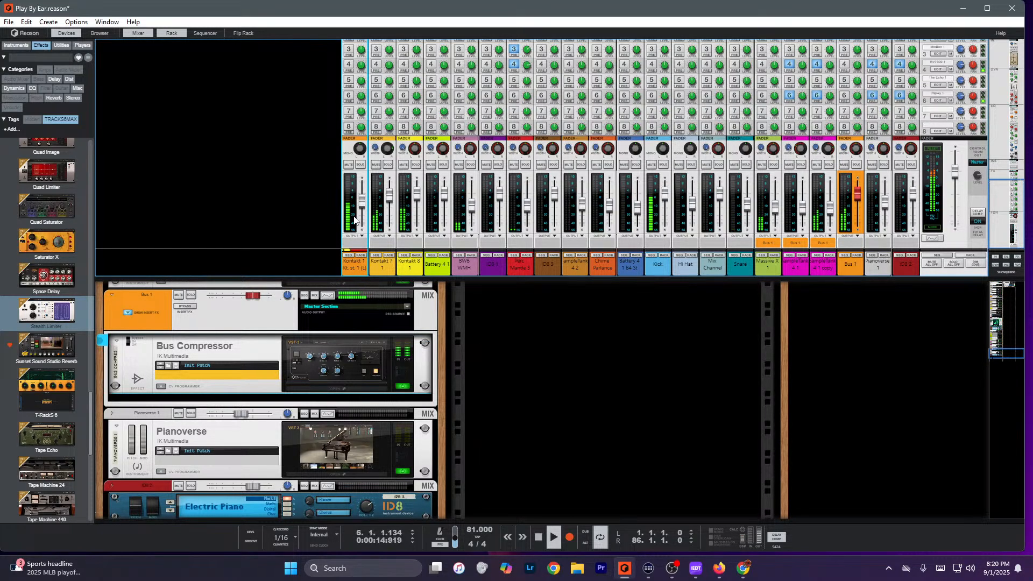
{"action": "key", "text": "F7"}
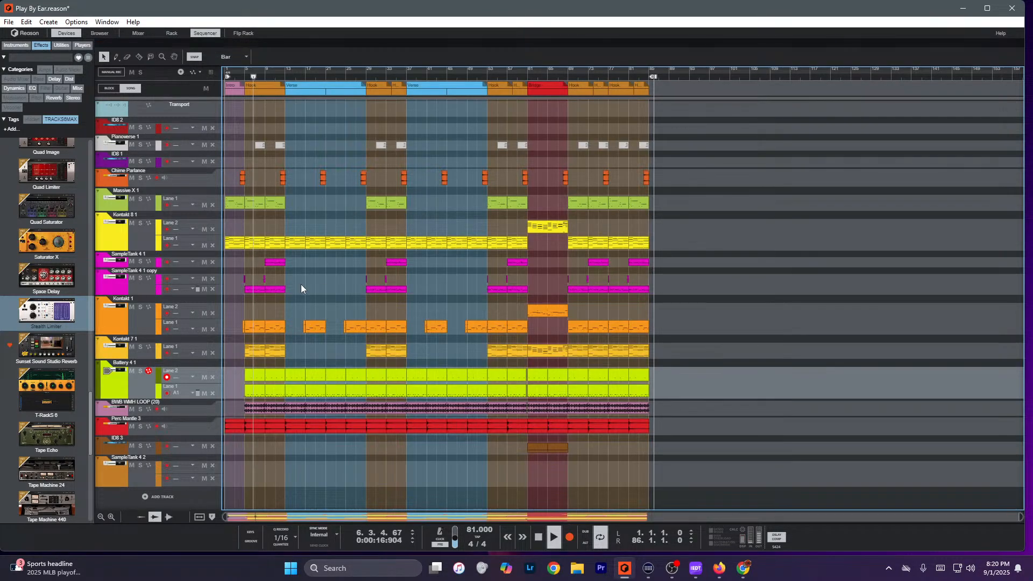
{"action": "key", "text": "F5"}
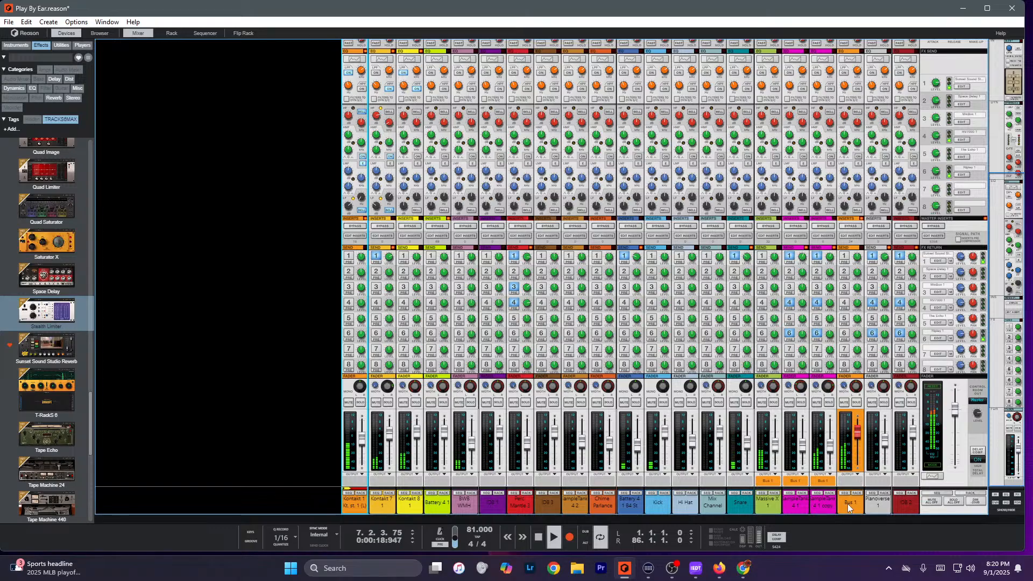
{"action": "key", "text": "F6"}
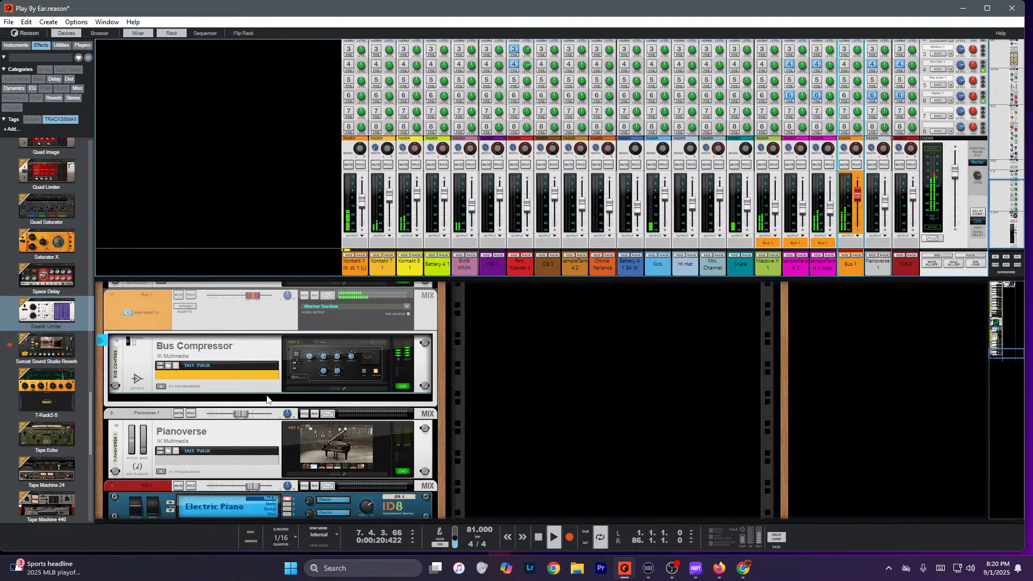
{"action": "left_click", "coordinate": [348, 376]}
{"action": "scroll", "coordinate": [318, 353], "scroll_direction": "down", "scroll_amount": 2}
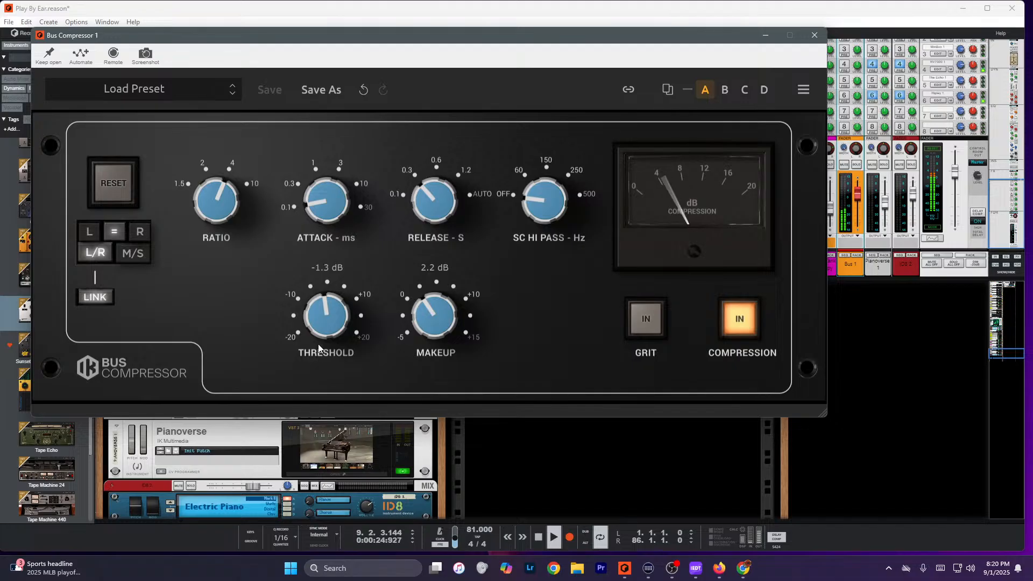
{"action": "scroll", "coordinate": [328, 334], "scroll_direction": "down", "scroll_amount": 3}
{"action": "scroll", "coordinate": [334, 331], "scroll_direction": "up", "scroll_amount": 1}
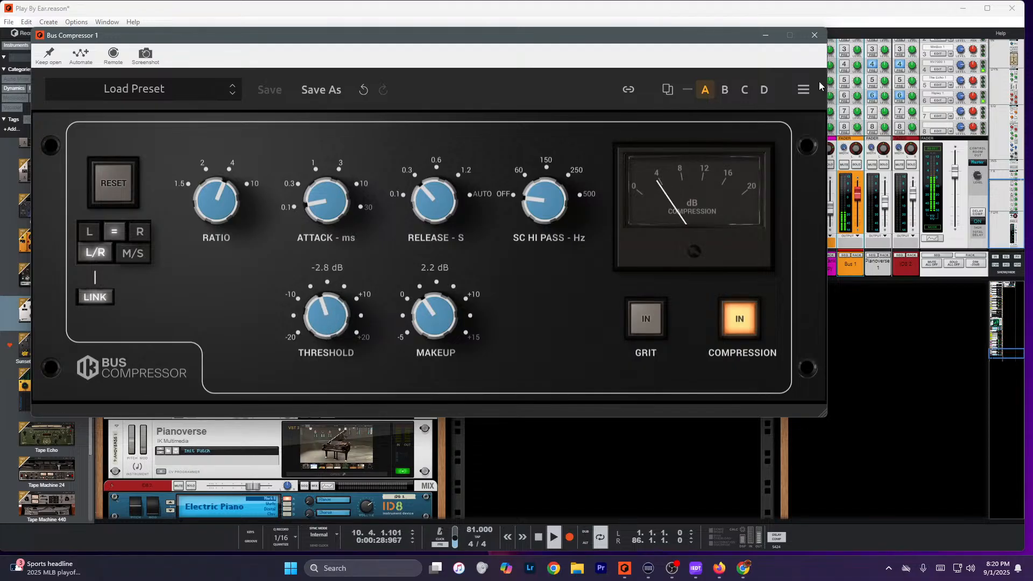
{"action": "left_click", "coordinate": [814, 35]}
- Set the SampleTank 4 1 copy channel's fader to about -17.15 dB and rename the channel as Sax
{"action": "left_click", "coordinate": [830, 215]}
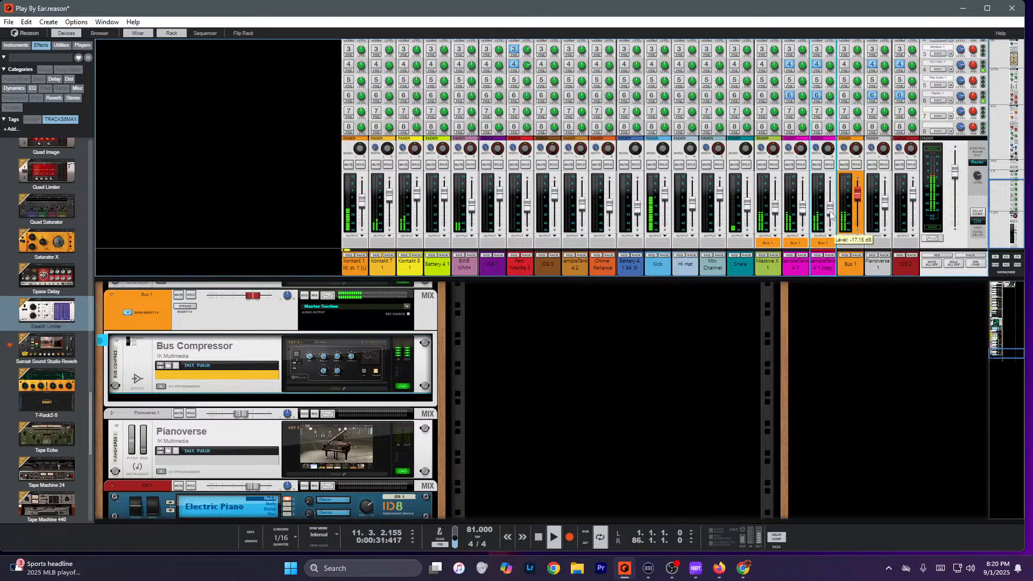
{"action": "double_click", "coordinate": [821, 263]}
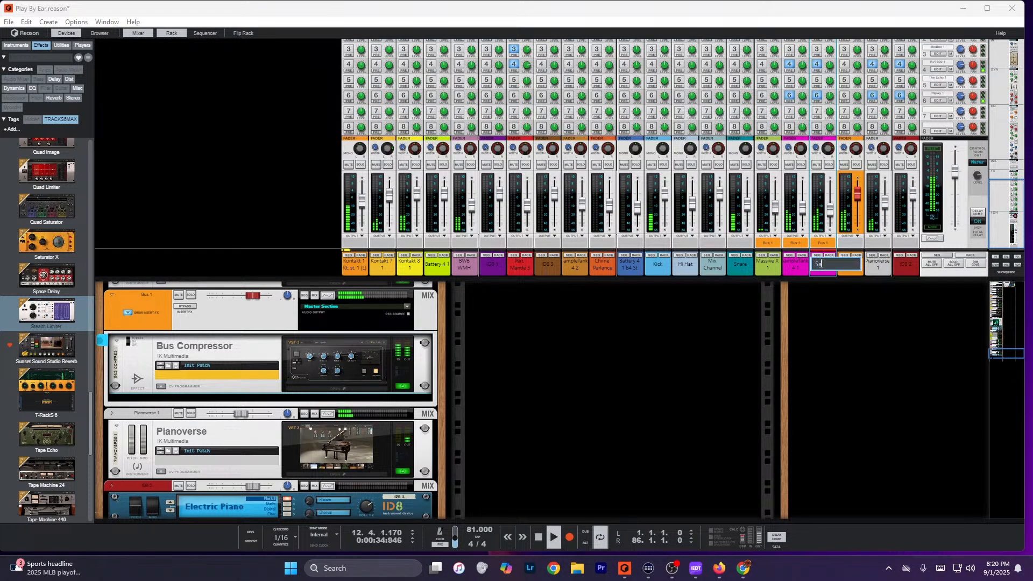
{"action": "key", "text": "Return"}
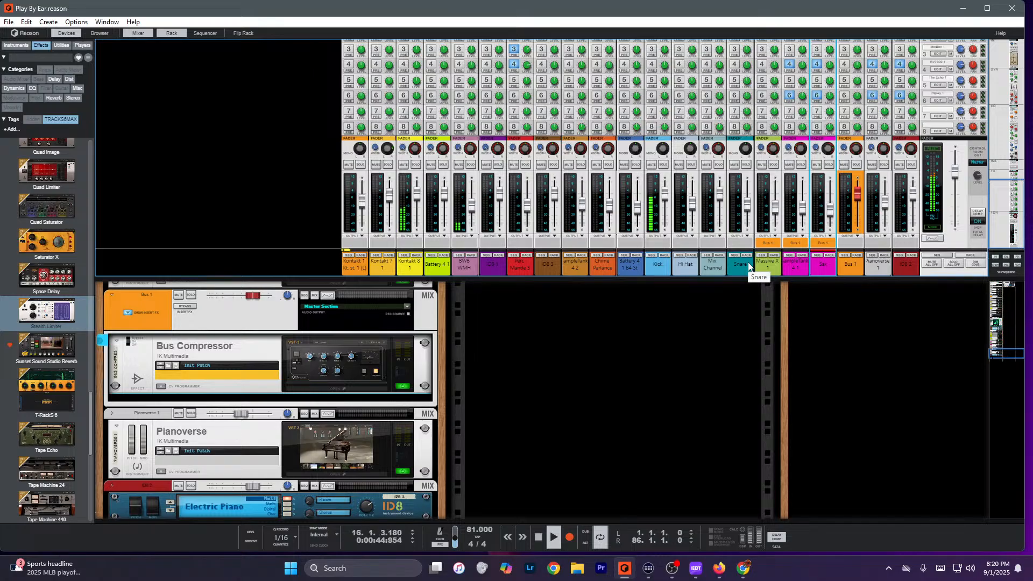
- Check the Spectrum EQ of the Kontakt 8, Kontakt 7 and Battery 4 1 channels one after another
{"action": "left_click", "coordinate": [413, 268]}
{"action": "key", "text": "F2"}
{"action": "key", "text": "F2"}
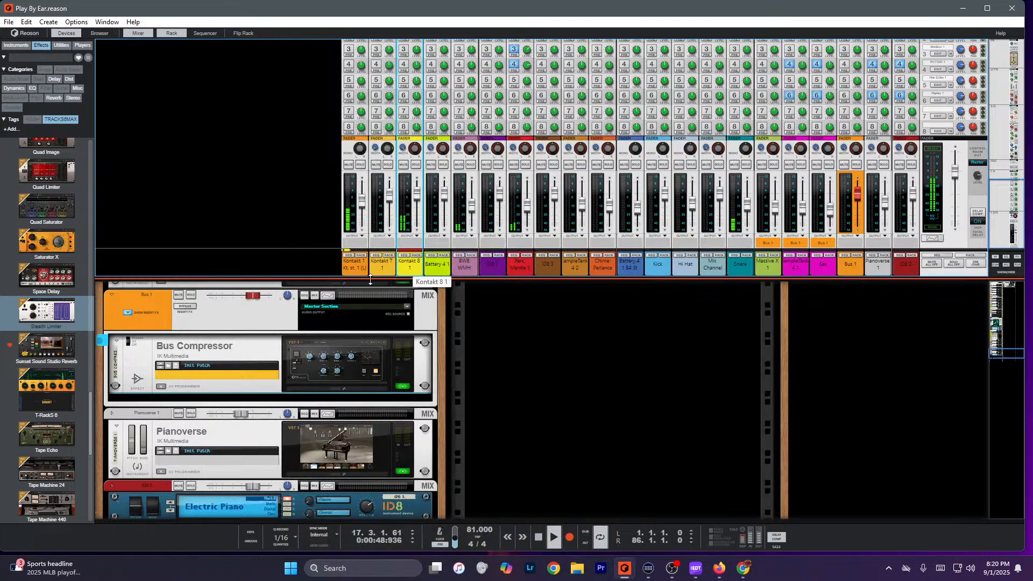
{"action": "left_click", "coordinate": [383, 269]}
{"action": "key", "text": "F2"}
{"action": "key", "text": "F2"}
{"action": "left_click", "coordinate": [433, 272]}
{"action": "key", "text": "F2"}
{"action": "key", "text": "F2"}
- Enable the high-pass filter in the Spectrum EQ of the BWB WMH LOOP and ID8 1 channels
{"action": "left_click", "coordinate": [469, 259]}
{"action": "key", "text": "F2"}
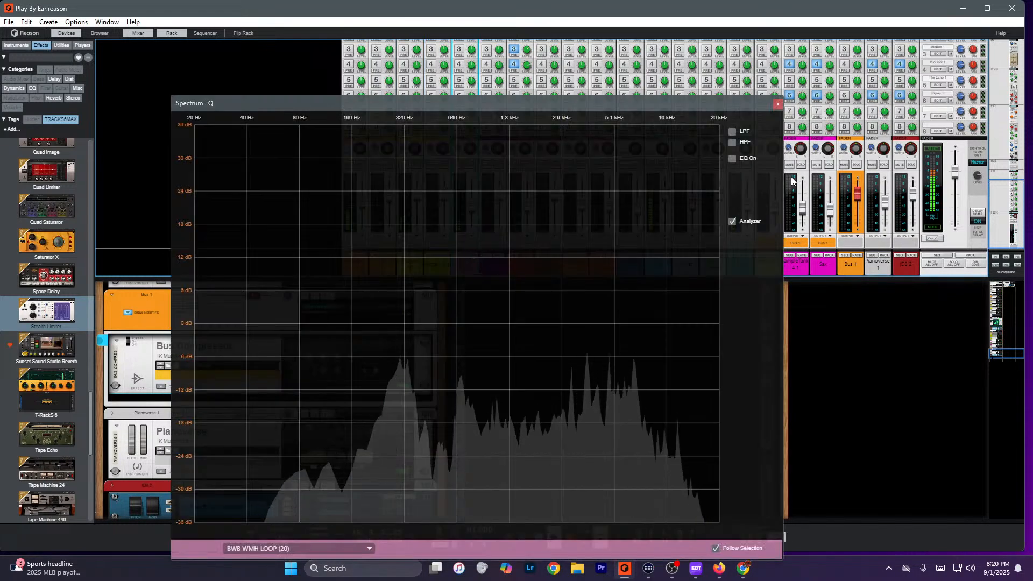
{"action": "left_click", "coordinate": [733, 142]}
{"action": "left_click", "coordinate": [777, 104]}
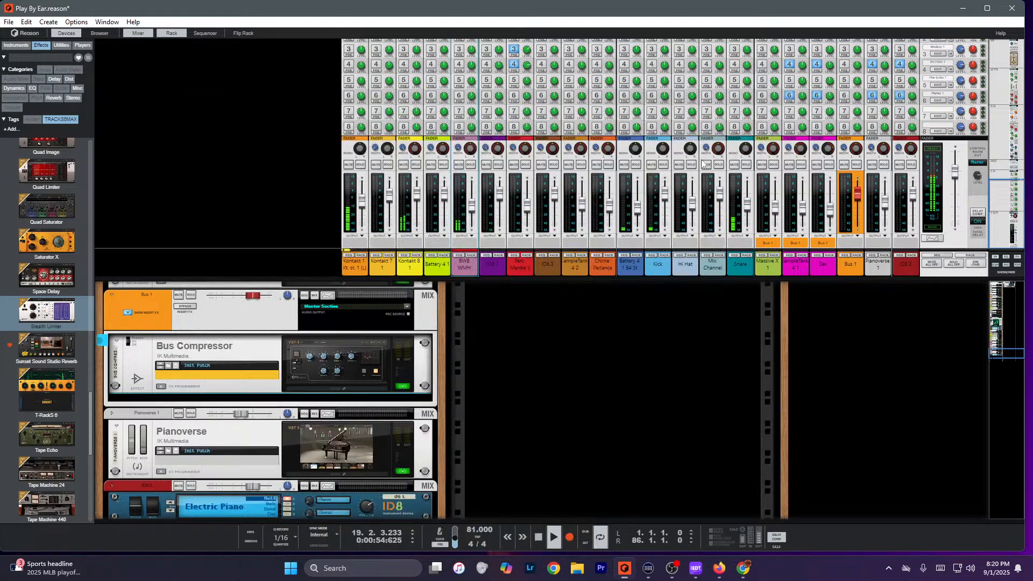
{"action": "left_click", "coordinate": [499, 262]}
{"action": "key", "text": "F2"}
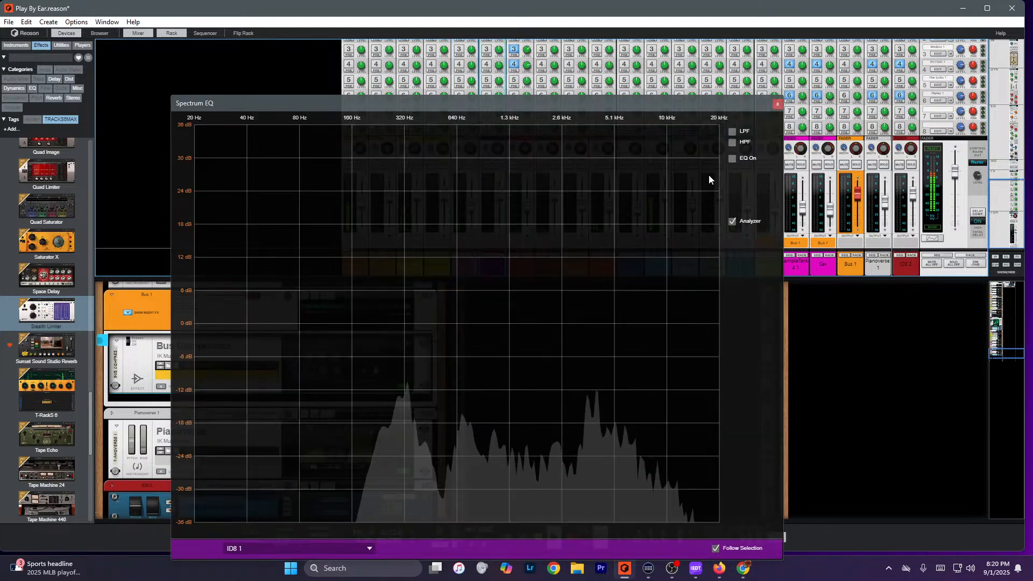
{"action": "left_click", "coordinate": [732, 142]}
{"action": "left_click", "coordinate": [777, 103]}
- Enable the high-pass filter on the Perc Mantle 3 channel and lower its cutoff frequency slightly
{"action": "left_click", "coordinate": [530, 259]}
{"action": "key", "text": "F2"}
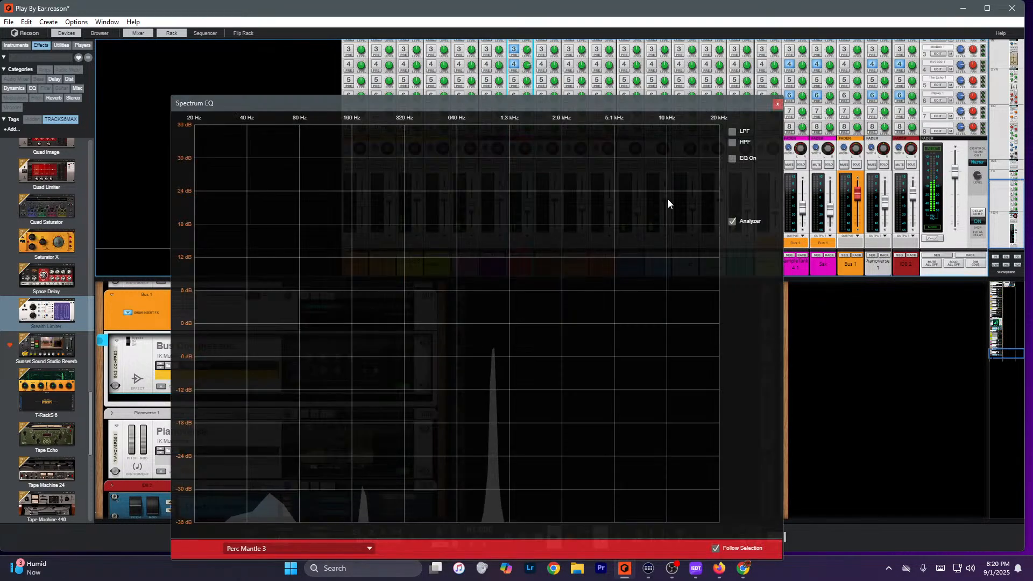
{"action": "left_click", "coordinate": [731, 142]}
{"action": "left_click_drag", "start_coordinate": [362, 325], "coordinate": [339, 323]}
{"action": "left_click", "coordinate": [778, 104]}
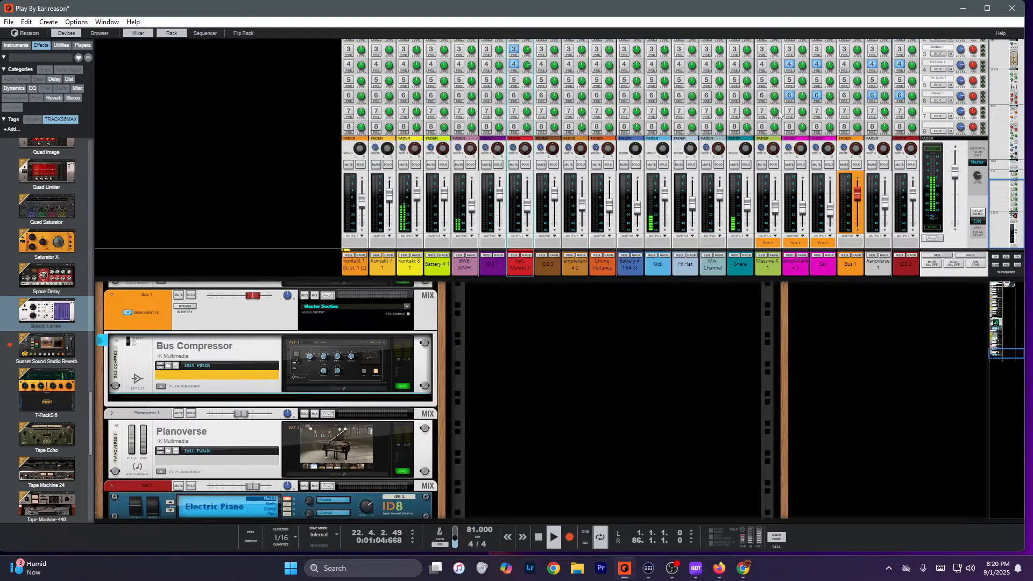
- Enable the high-pass filter on the brown ID8 channel next to Perc Mantle 3
{"action": "left_click", "coordinate": [553, 266]}
{"action": "key", "text": "F2"}
{"action": "left_click", "coordinate": [733, 141]}
{"action": "left_click", "coordinate": [778, 104]}
- Enable the high-pass filter on the Snare channel and set its cutoff to about 157.9 Hz
{"action": "left_click", "coordinate": [576, 266]}
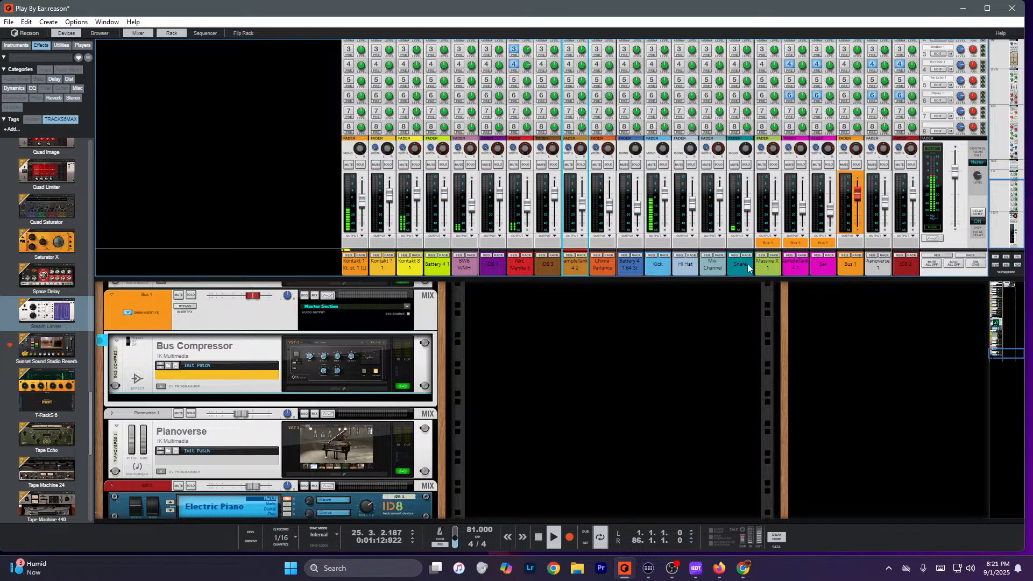
{"action": "double_click", "coordinate": [735, 269]}
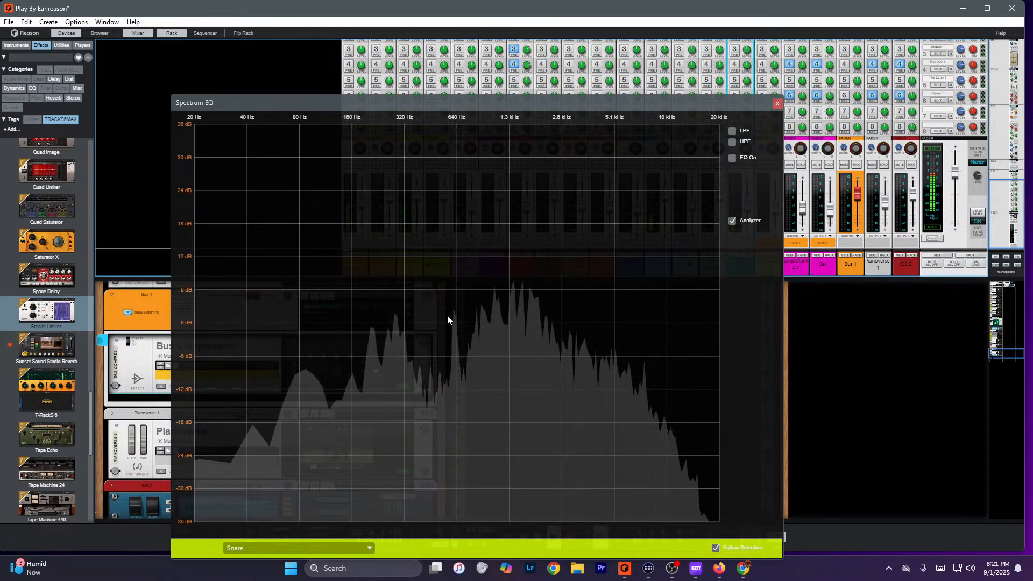
{"action": "left_click", "coordinate": [733, 141]}
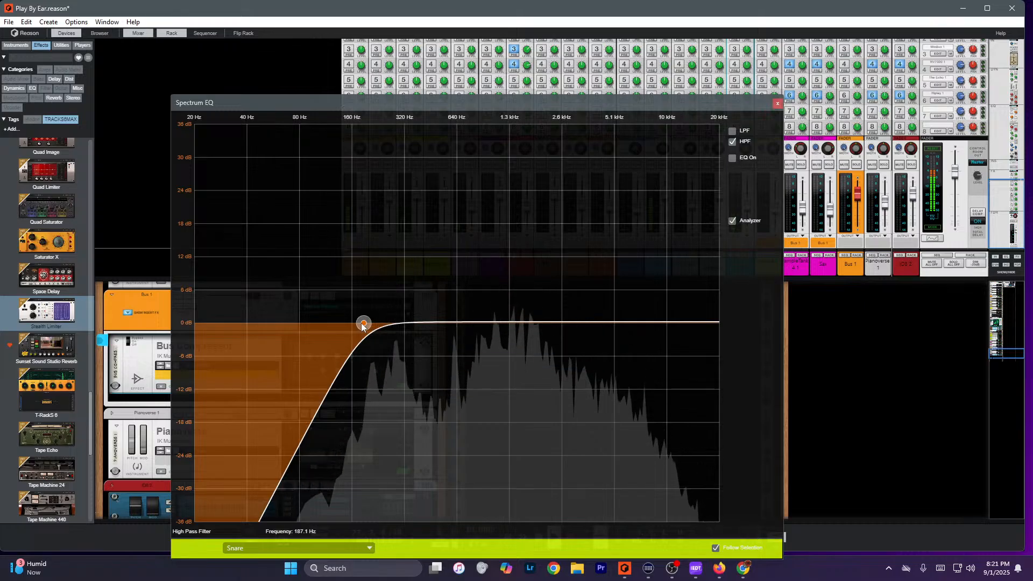
{"action": "left_click_drag", "start_coordinate": [362, 324], "coordinate": [350, 322]}
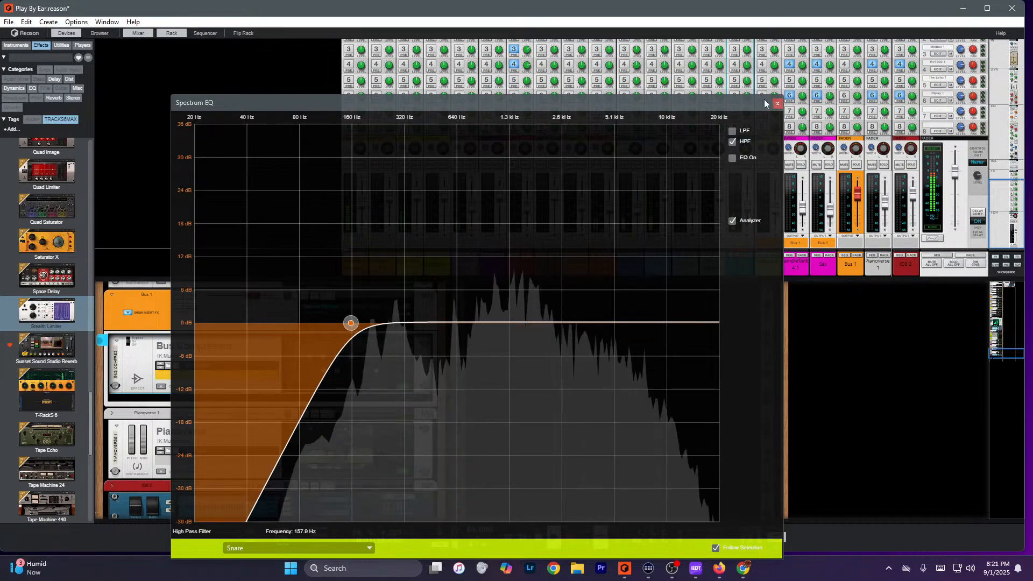
{"action": "left_click", "coordinate": [777, 103]}
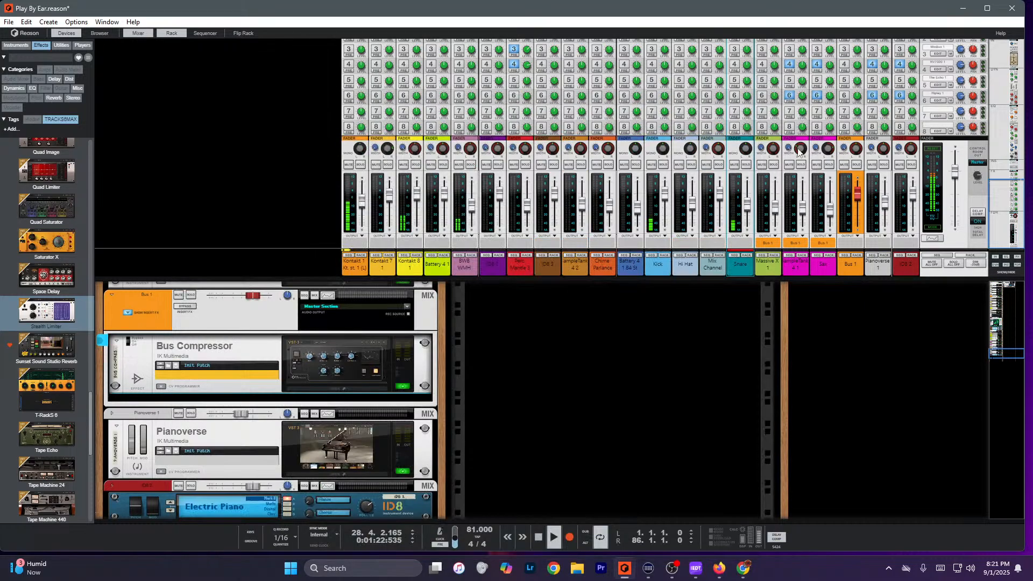
- Enable the high-pass filter on Bus 1 and set its cutoff to about 79.3 Hz
{"action": "key", "text": "F2"}
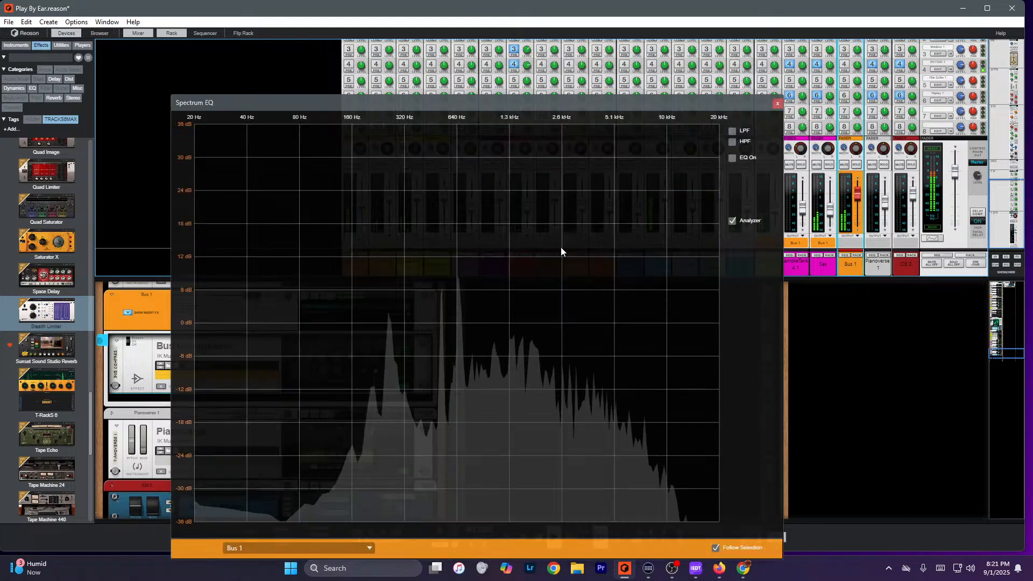
{"action": "left_click", "coordinate": [732, 142]}
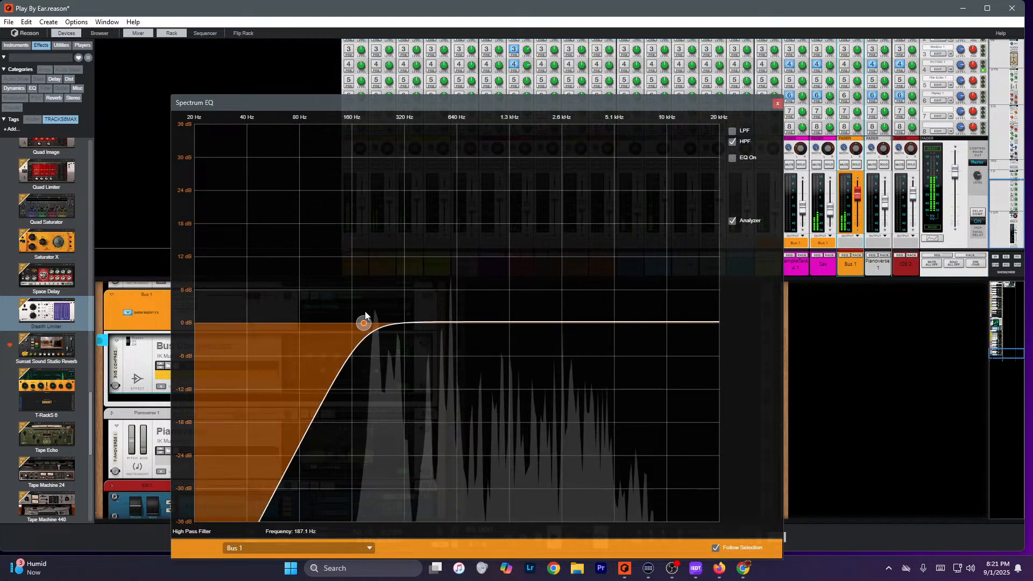
{"action": "left_click_drag", "start_coordinate": [363, 322], "coordinate": [298, 322]}
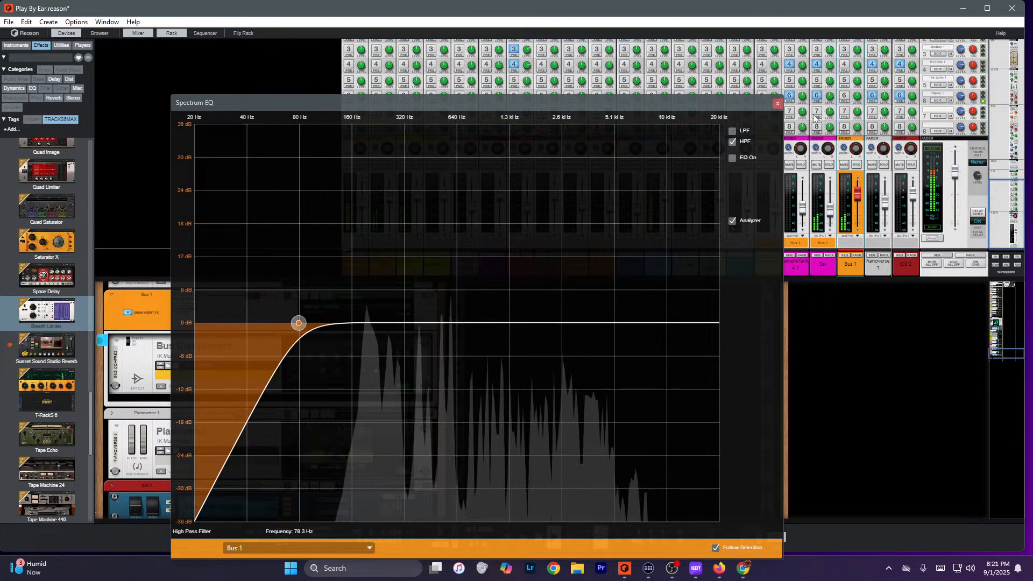
{"action": "key", "text": "F2"}
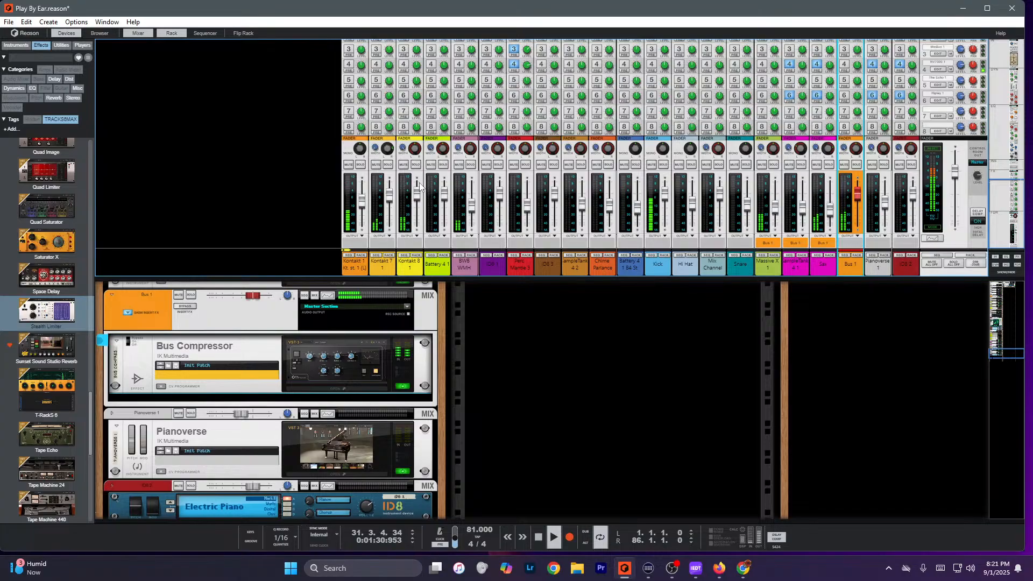
- Audition the mix with the Kontakt 8, Kontakt 7 and Kick channels briefly muted in turn, unmuting each again
{"action": "left_click", "coordinate": [401, 165]}
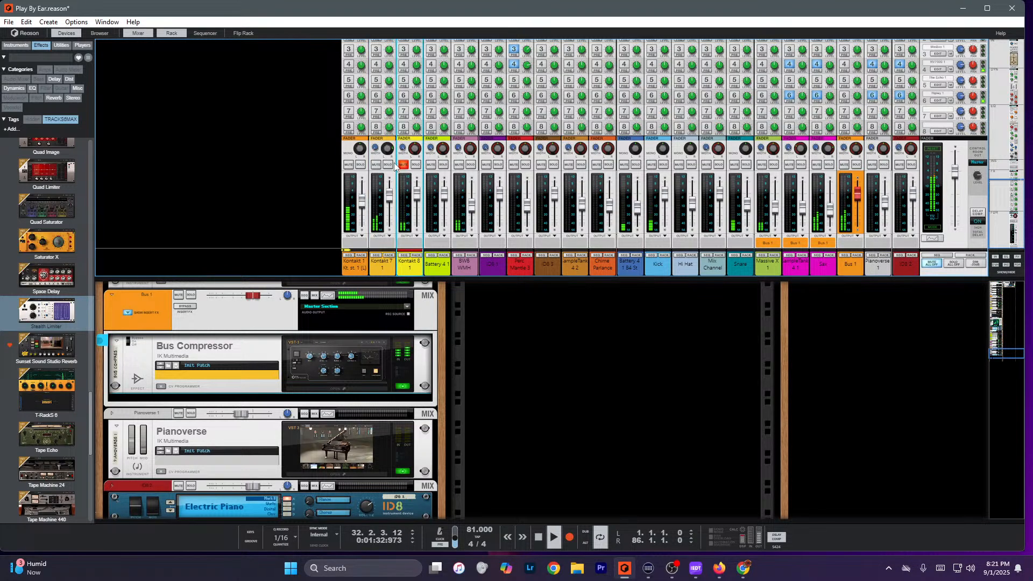
{"action": "left_click", "coordinate": [402, 164]}
{"action": "left_click", "coordinate": [387, 164]}
{"action": "left_click", "coordinate": [388, 164]}
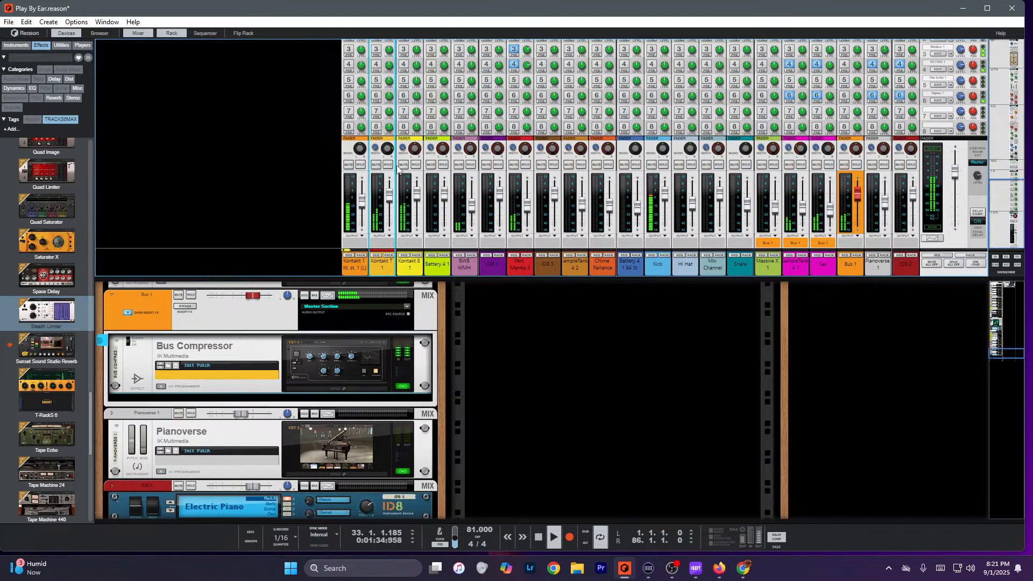
{"action": "left_click", "coordinate": [419, 170]}
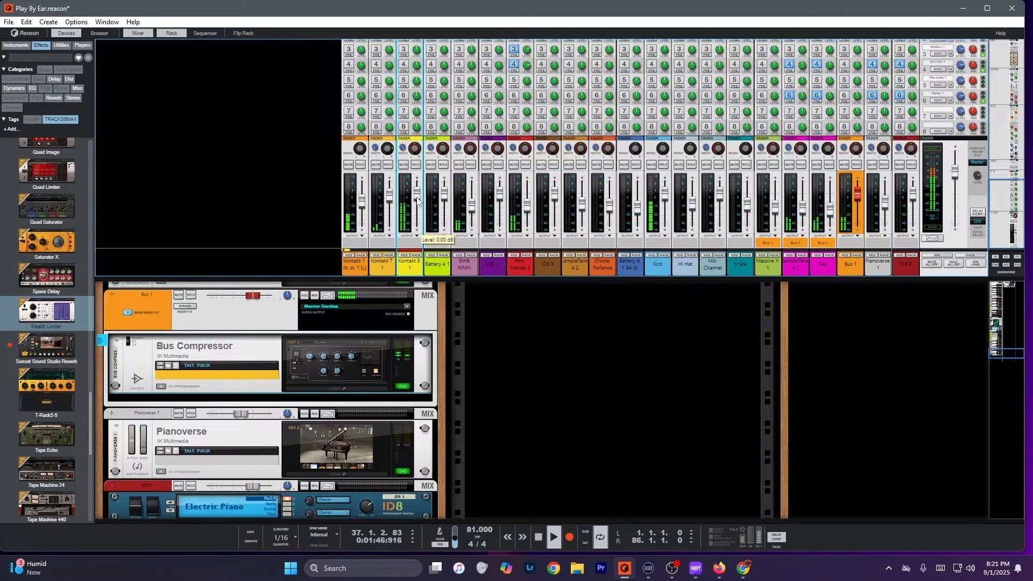
{"action": "left_click", "coordinate": [655, 166]}
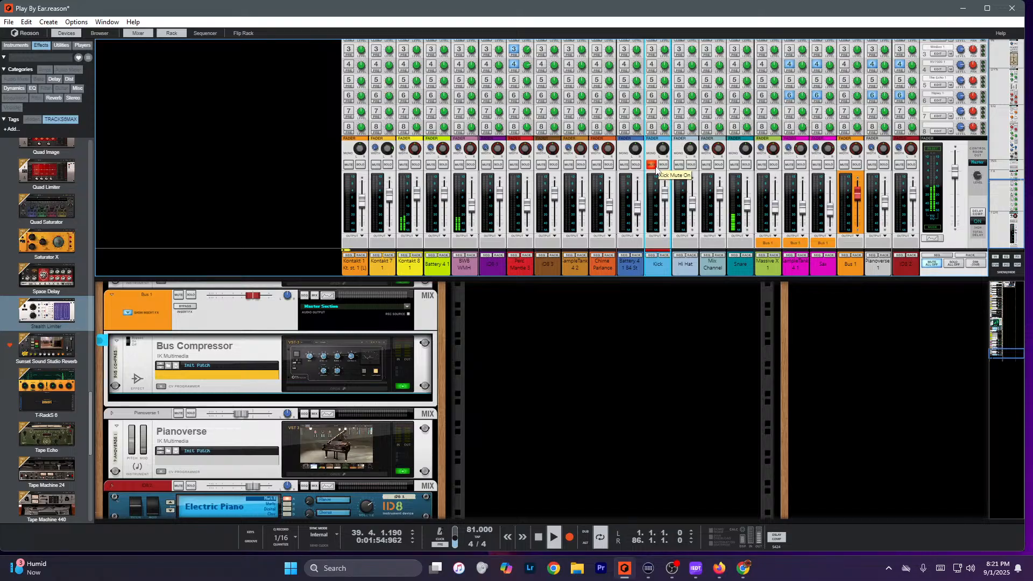
{"action": "left_click", "coordinate": [655, 166]}
- Look through the rack around the Battery 4 and T-RackS 6 devices for the Snare channel
{"action": "left_click", "coordinate": [750, 257]}
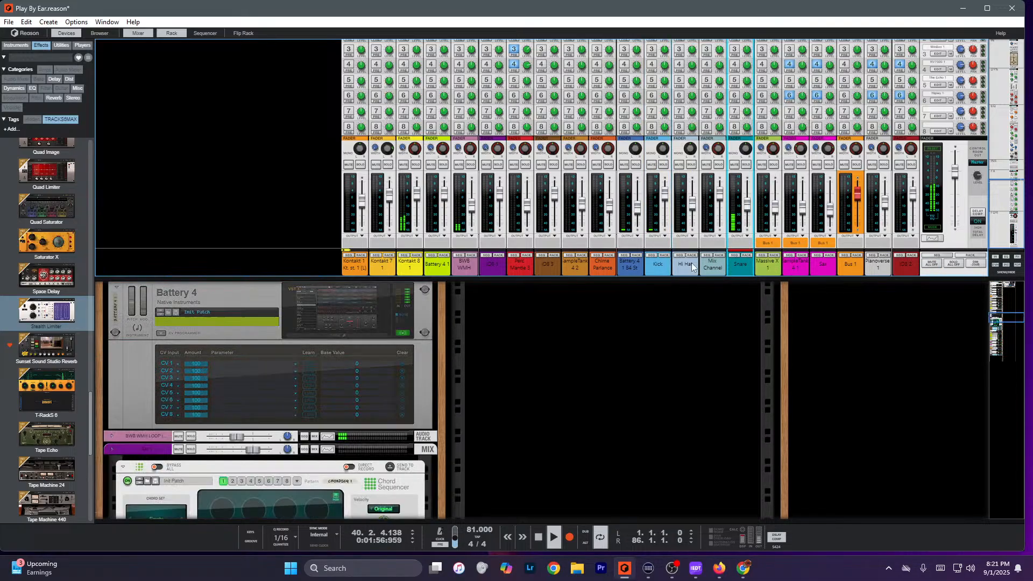
{"action": "scroll", "coordinate": [174, 345], "scroll_direction": "up", "scroll_amount": 2}
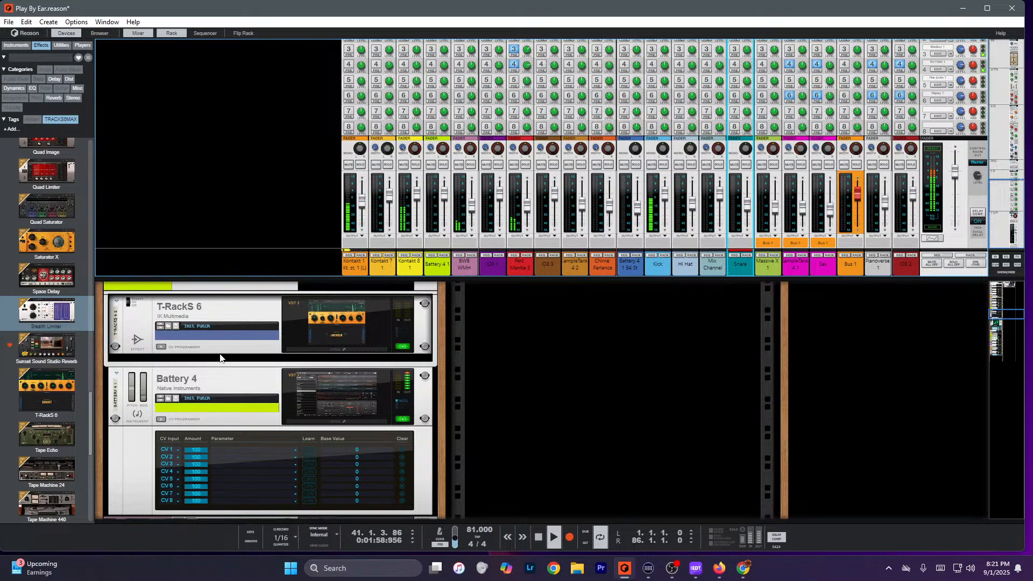
{"action": "scroll", "coordinate": [202, 391], "scroll_direction": "up", "scroll_amount": 1}
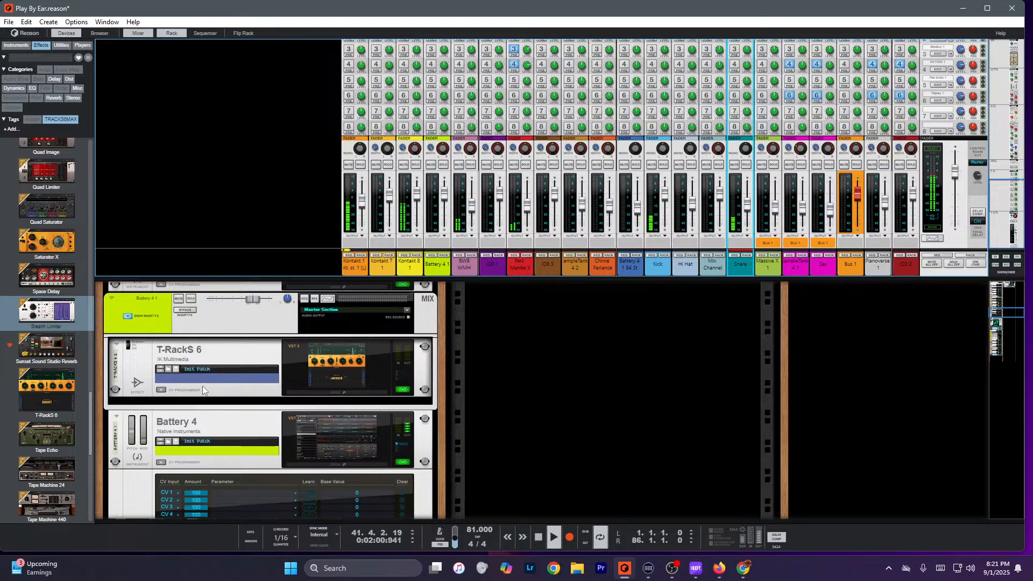
{"action": "scroll", "coordinate": [202, 390], "scroll_direction": "down", "scroll_amount": 6}
{"action": "scroll", "coordinate": [212, 363], "scroll_direction": "up", "scroll_amount": 1}
{"action": "scroll", "coordinate": [208, 371], "scroll_direction": "down", "scroll_amount": 2}
{"action": "scroll", "coordinate": [208, 373], "scroll_direction": "up", "scroll_amount": 5}
{"action": "scroll", "coordinate": [208, 370], "scroll_direction": "down", "scroll_amount": 4}
{"action": "scroll", "coordinate": [204, 371], "scroll_direction": "up", "scroll_amount": 1}
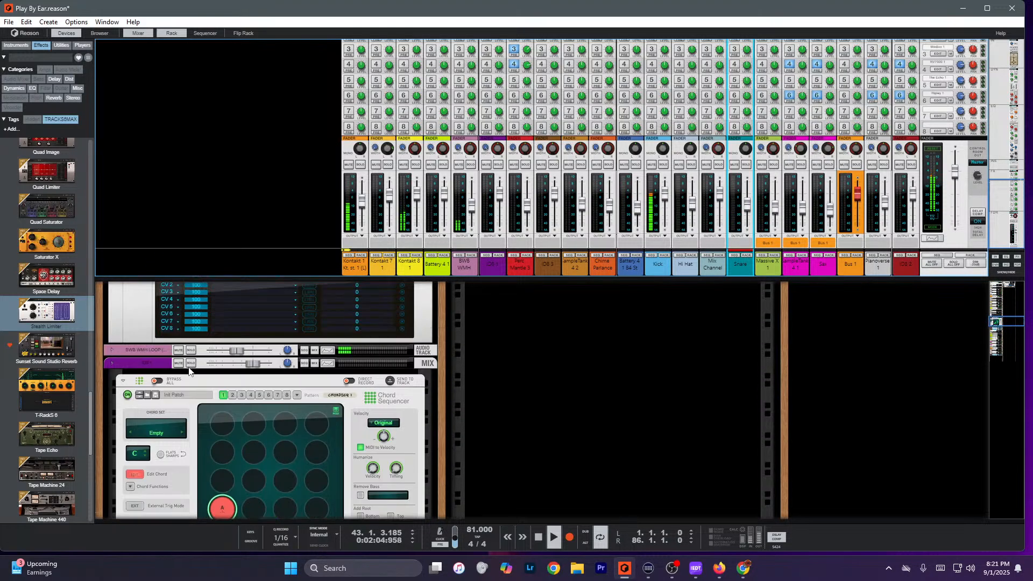
- Expand the BWB WMH LOOP audio track in the rack, show its insert effects and add an MClass Compressor
{"action": "left_click", "coordinate": [112, 350]}
{"action": "left_click", "coordinate": [128, 368]}
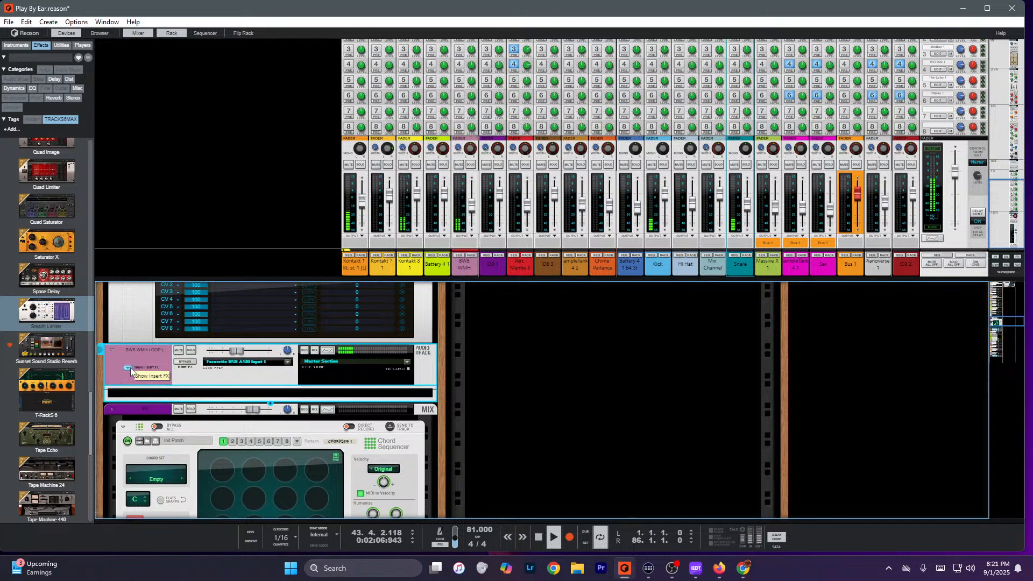
{"action": "right_click", "coordinate": [271, 393]}
{"action": "mouse_move", "coordinate": [323, 416]}
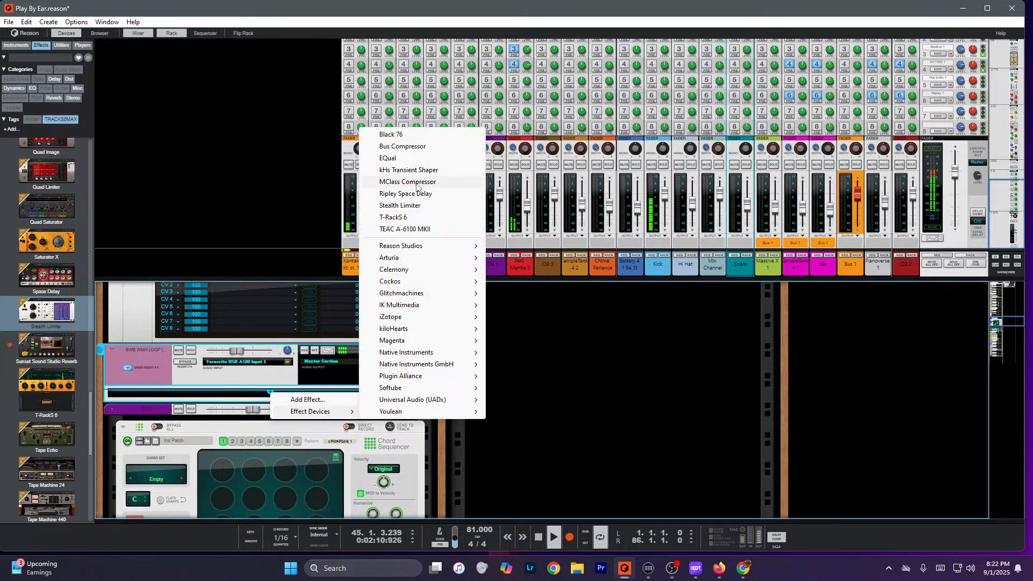
{"action": "left_click", "coordinate": [447, 182]}
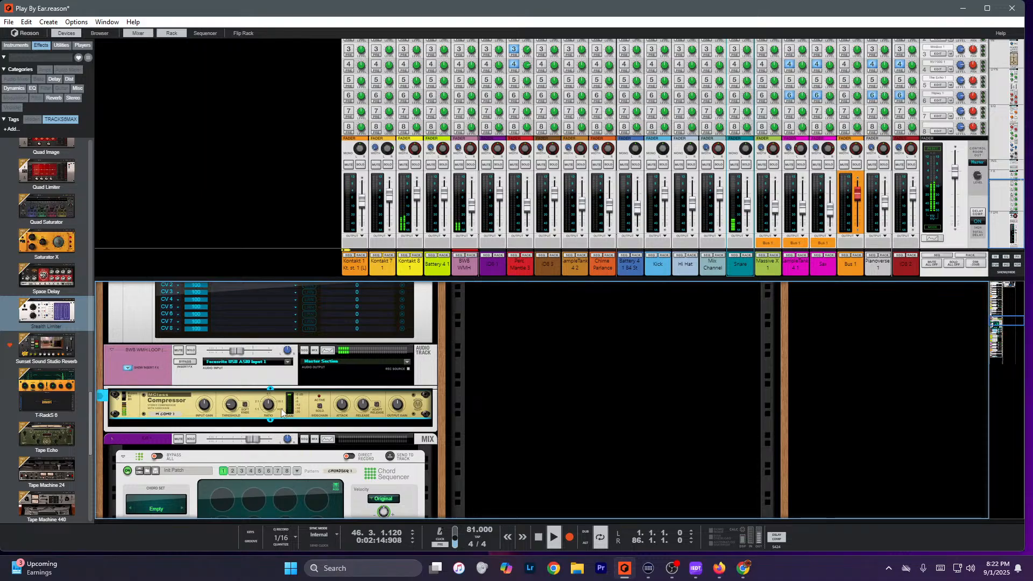
- Search the rack for the Snare channel again, briefly muting and unmuting the Battery 4 1 channel along the way
{"action": "scroll", "coordinate": [266, 408], "scroll_direction": "up", "scroll_amount": 2}
{"action": "scroll", "coordinate": [265, 404], "scroll_direction": "up", "scroll_amount": 10}
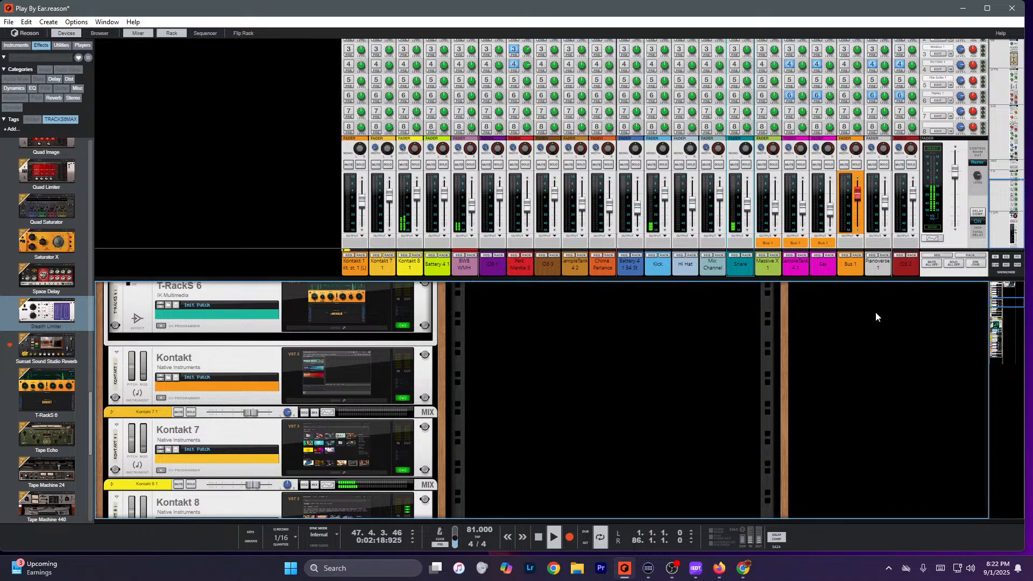
{"action": "left_click", "coordinate": [747, 258]}
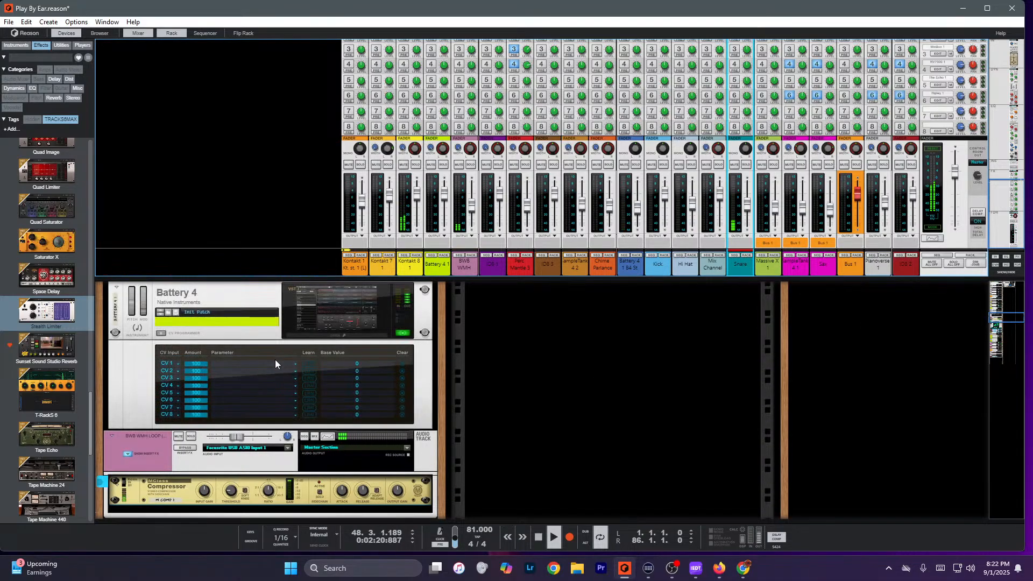
{"action": "scroll", "coordinate": [276, 363], "scroll_direction": "up", "scroll_amount": 2}
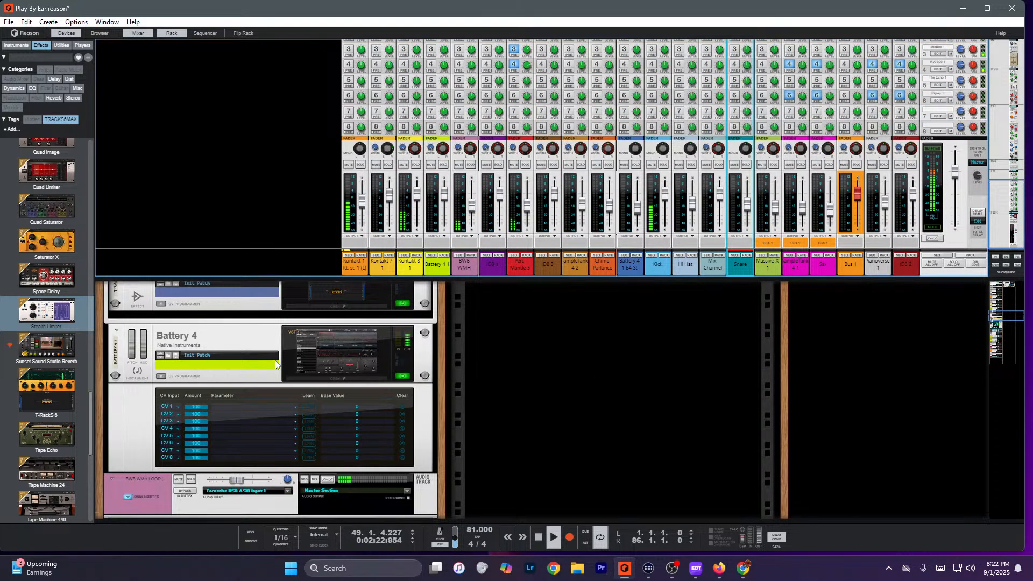
{"action": "scroll", "coordinate": [276, 364], "scroll_direction": "up", "scroll_amount": 4}
{"action": "left_click", "coordinate": [179, 299]}
{"action": "left_click", "coordinate": [179, 298]}
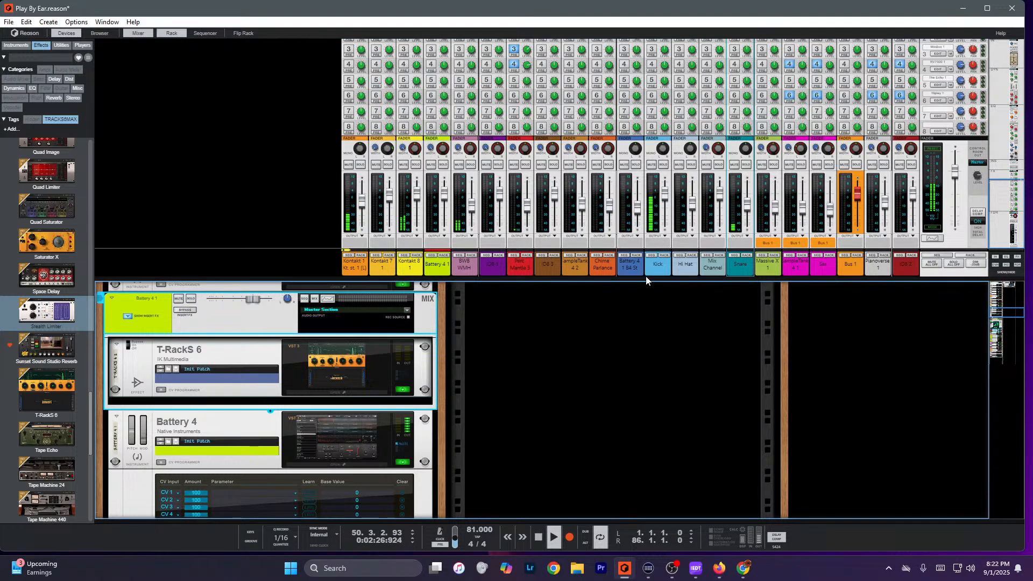
{"action": "left_click", "coordinate": [750, 263]}
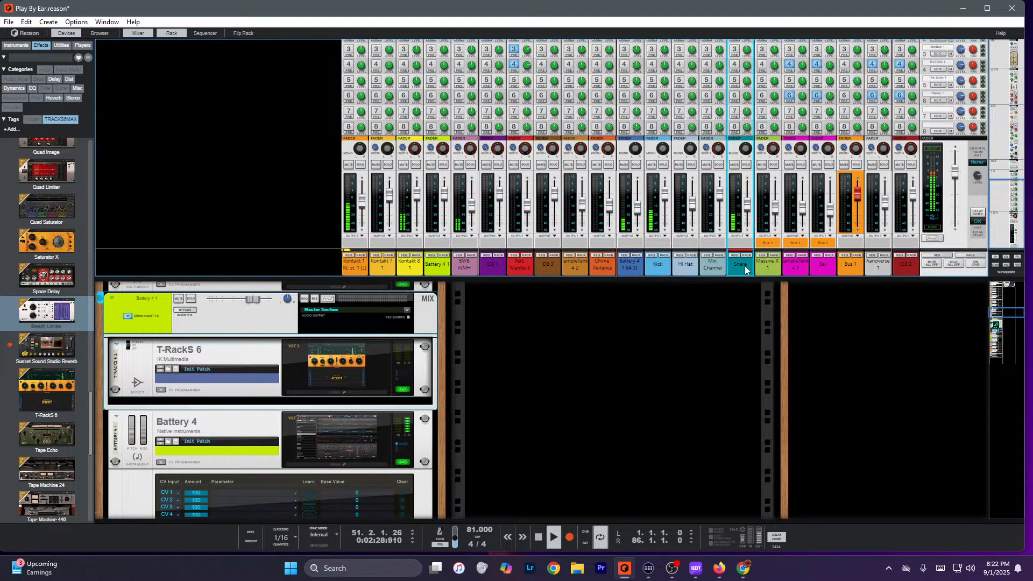
{"action": "scroll", "coordinate": [177, 461], "scroll_direction": "down", "scroll_amount": 1}
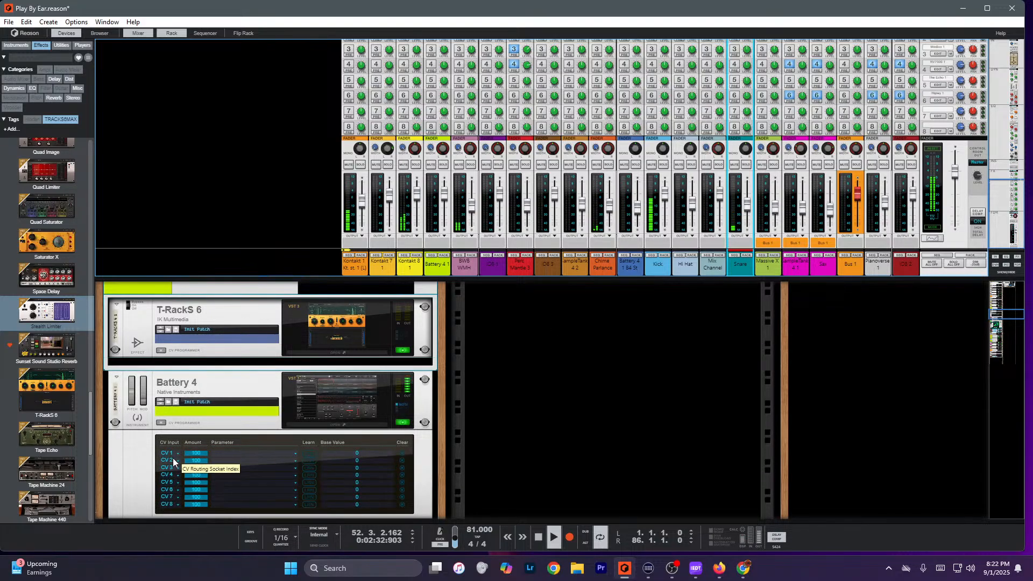
{"action": "scroll", "coordinate": [173, 458], "scroll_direction": "down", "scroll_amount": 3}
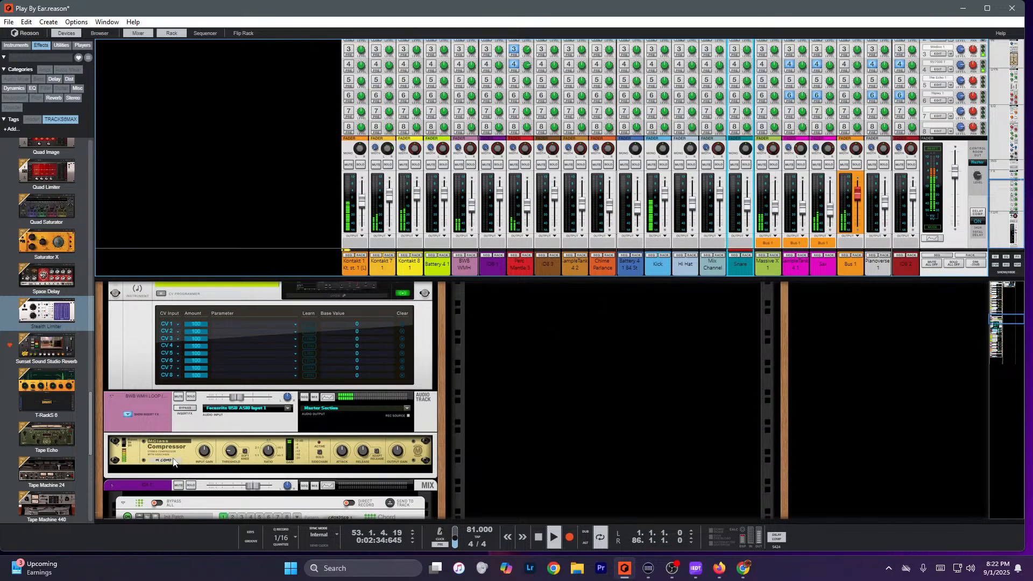
- Flip the rack to follow the rear cabling down to the drum mix channels, and flip back to find Snare
{"action": "key", "text": "Tab"}
{"action": "scroll", "coordinate": [173, 454], "scroll_direction": "down", "scroll_amount": 5}
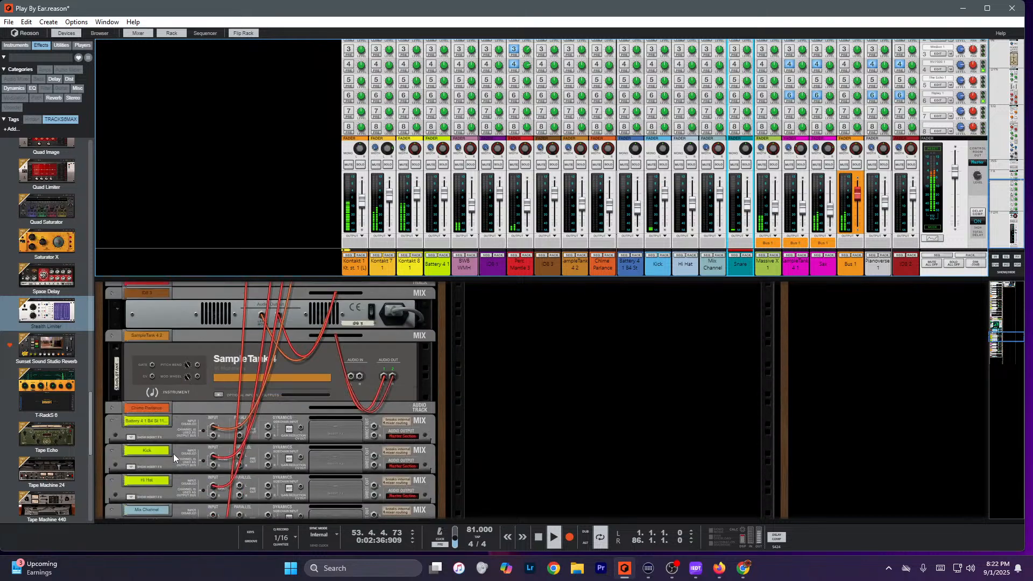
{"action": "key", "text": "Tab"}
{"action": "scroll", "coordinate": [173, 454], "scroll_direction": "down", "scroll_amount": 2}
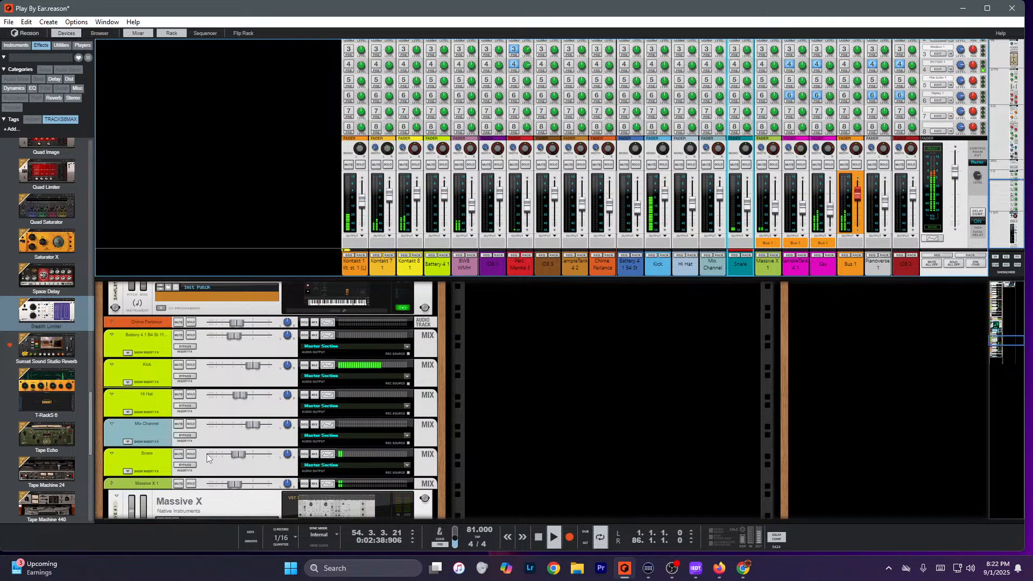
- Show the insert effects of the Snare mix channel in the rack and add an MClass Compressor there
{"action": "left_click", "coordinate": [160, 457]}
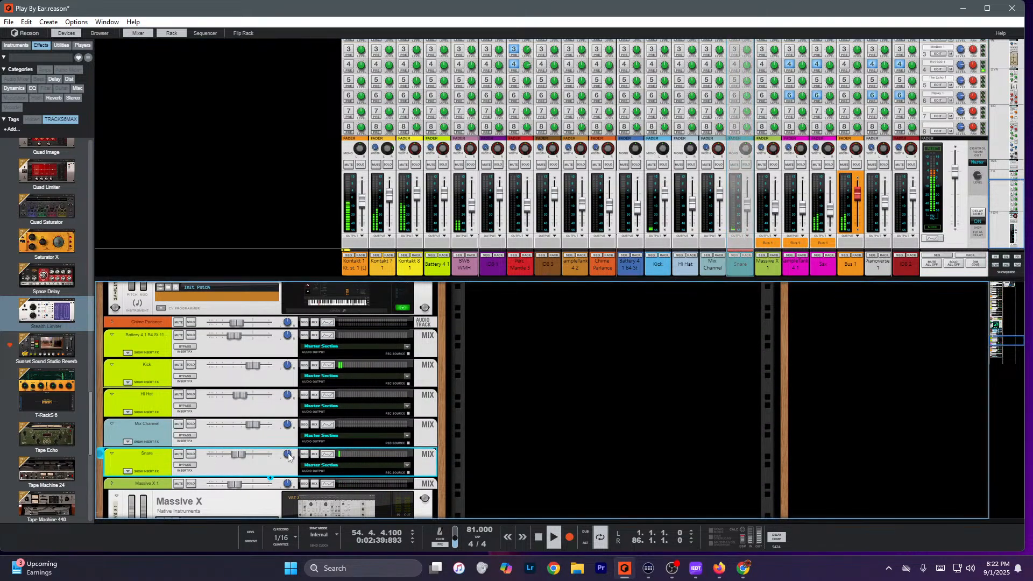
{"action": "left_click", "coordinate": [127, 472]}
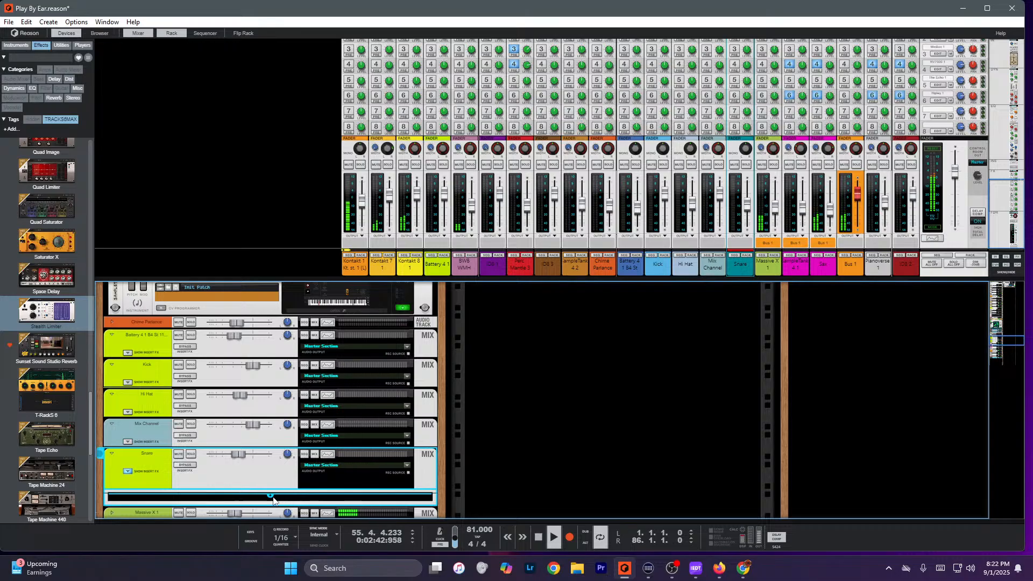
{"action": "double_click", "coordinate": [274, 498]}
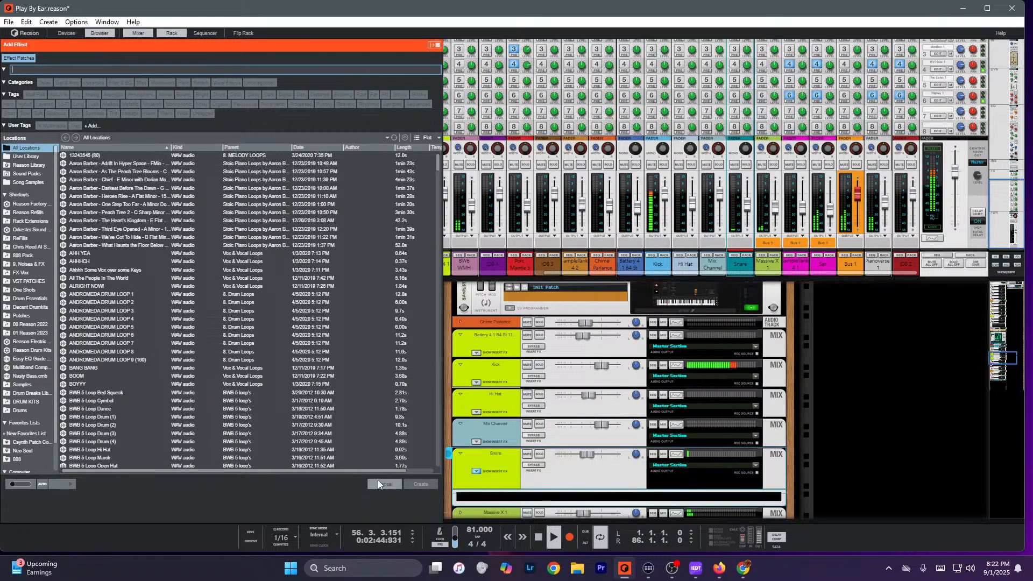
{"action": "left_click", "coordinate": [382, 483]}
{"action": "right_click", "coordinate": [269, 495]}
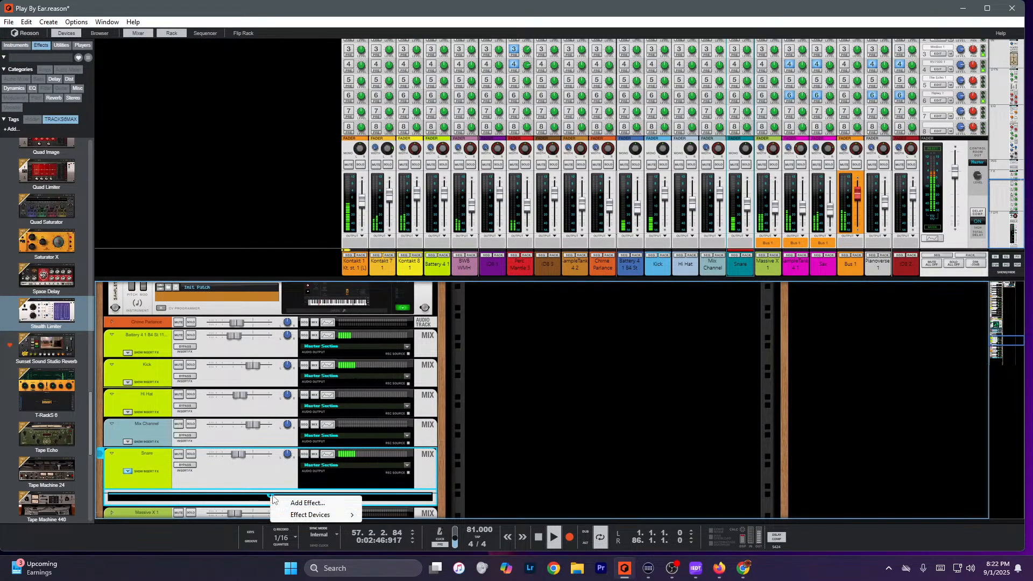
{"action": "mouse_move", "coordinate": [317, 515]}
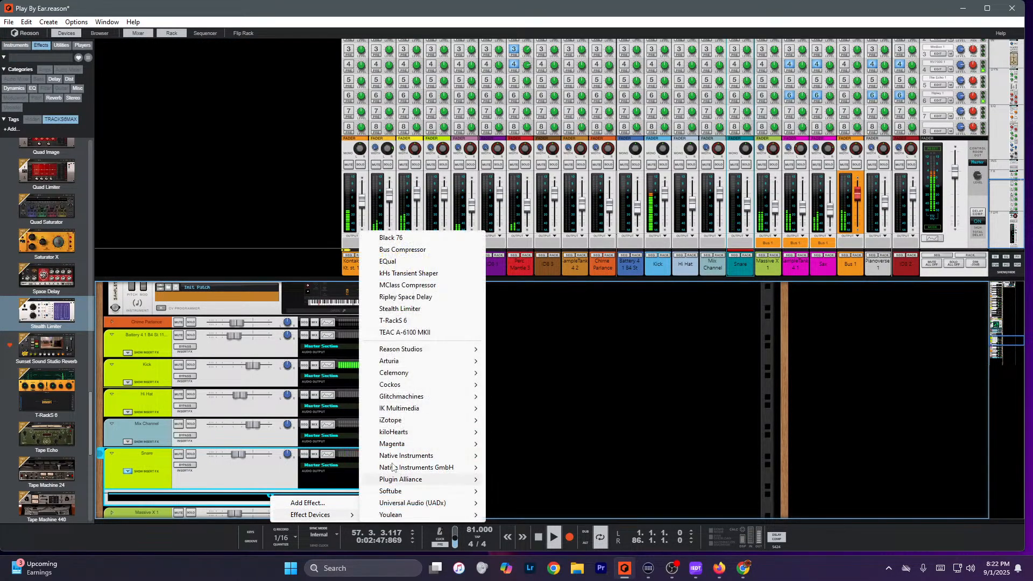
{"action": "left_click", "coordinate": [414, 285]}
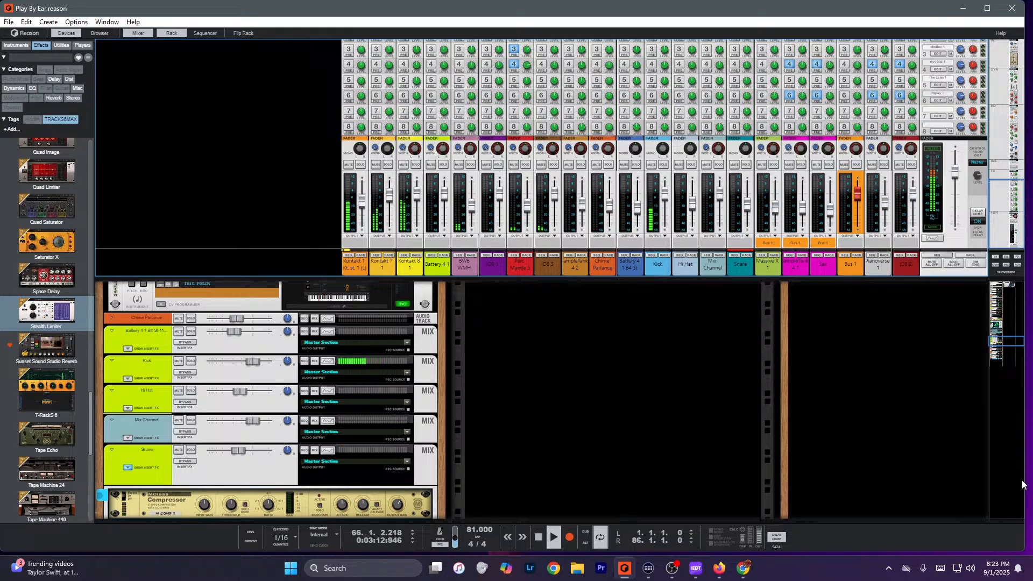
- Route the Battery 4 1, Kick, Hi Hat, Mix Channel and Snare channels to a new output bus and briefly mute it
{"action": "left_click", "coordinate": [580, 424]}
{"action": "scroll", "coordinate": [579, 423], "scroll_direction": "up", "scroll_amount": 15}
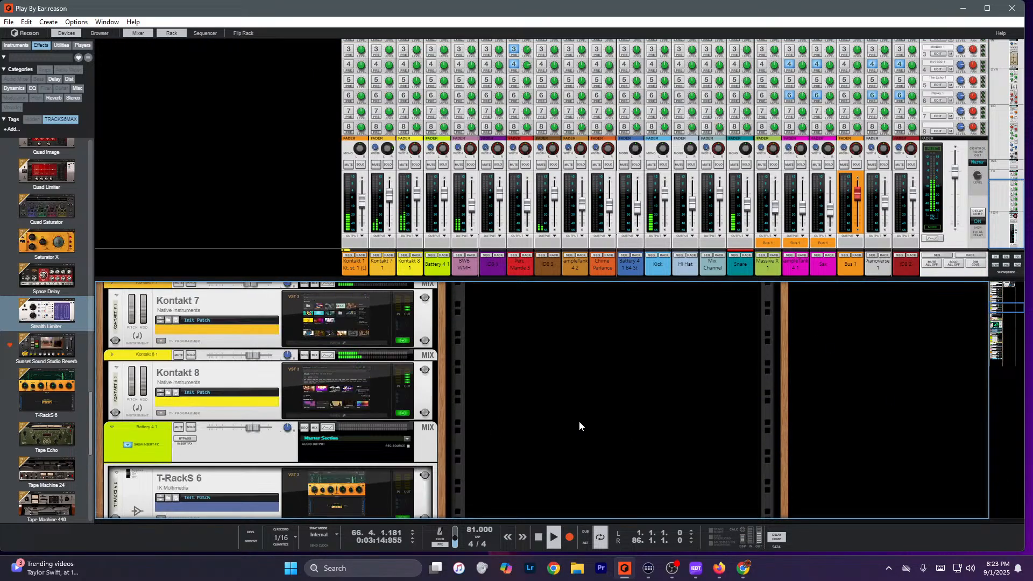
{"action": "scroll", "coordinate": [579, 424], "scroll_direction": "up", "scroll_amount": 10}
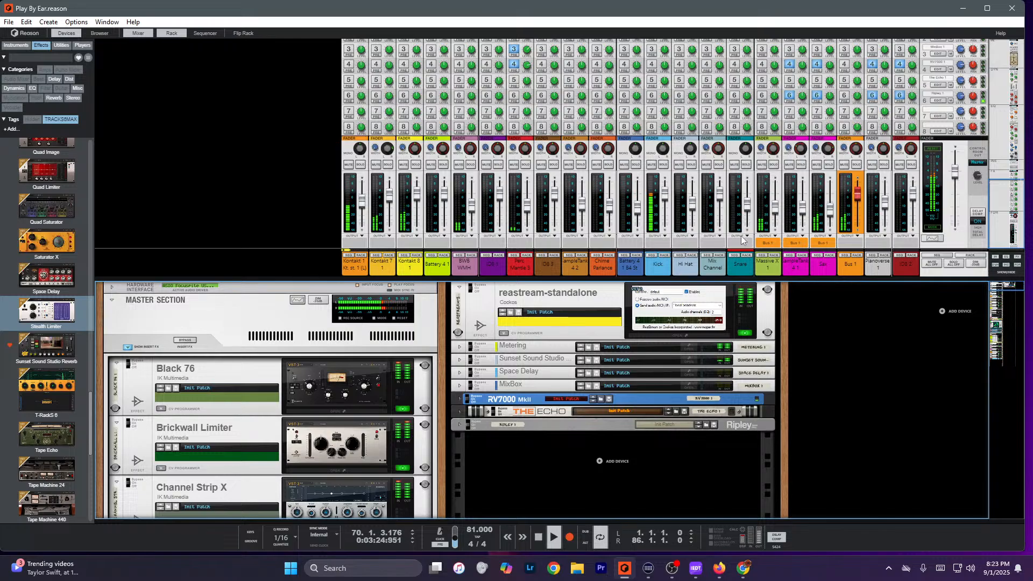
{"action": "left_click", "coordinate": [635, 268]}
{"action": "right_click", "coordinate": [742, 272]}
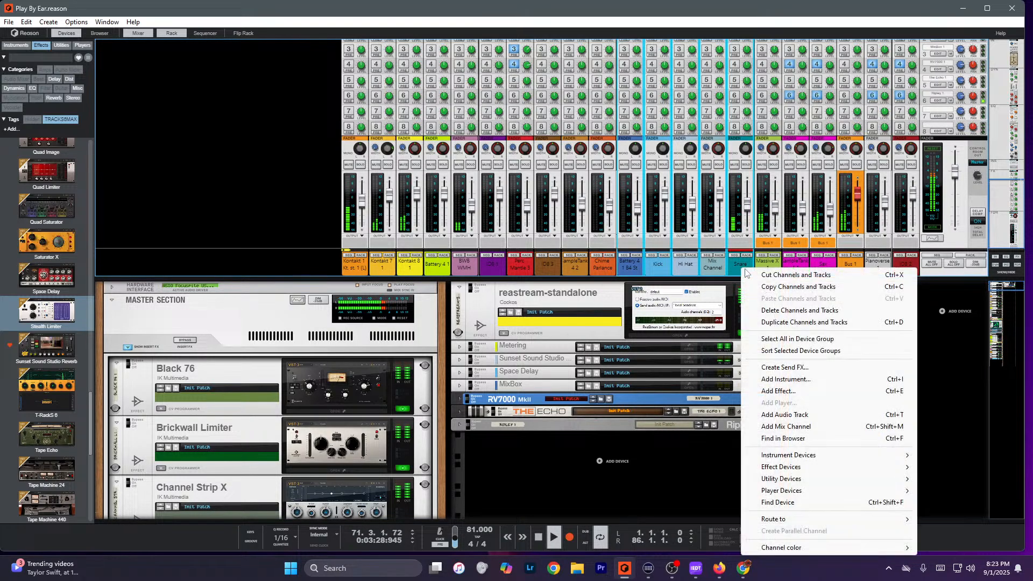
{"action": "mouse_move", "coordinate": [781, 519]}
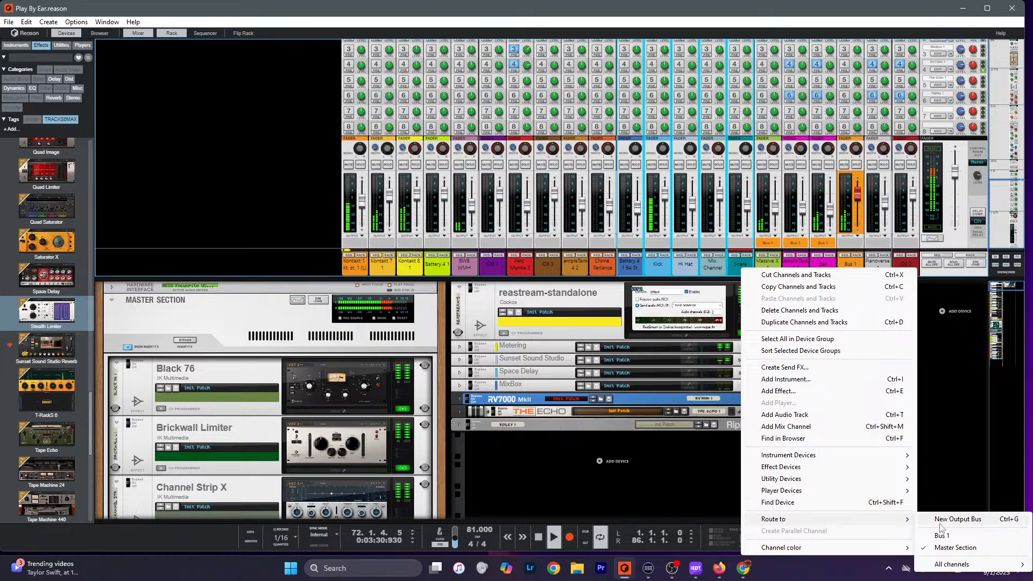
{"action": "left_click", "coordinate": [958, 520]}
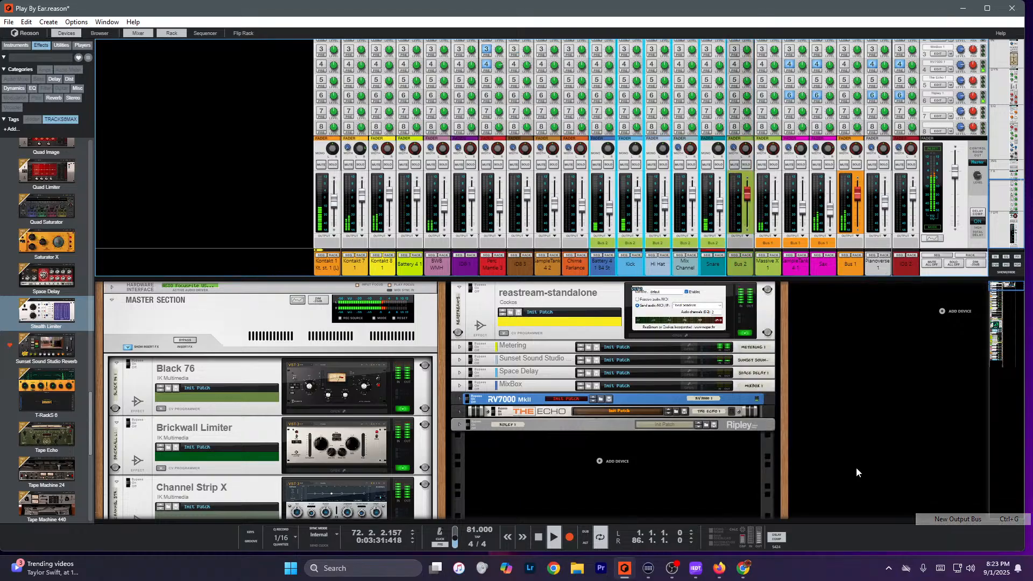
{"action": "left_click", "coordinate": [735, 166]}
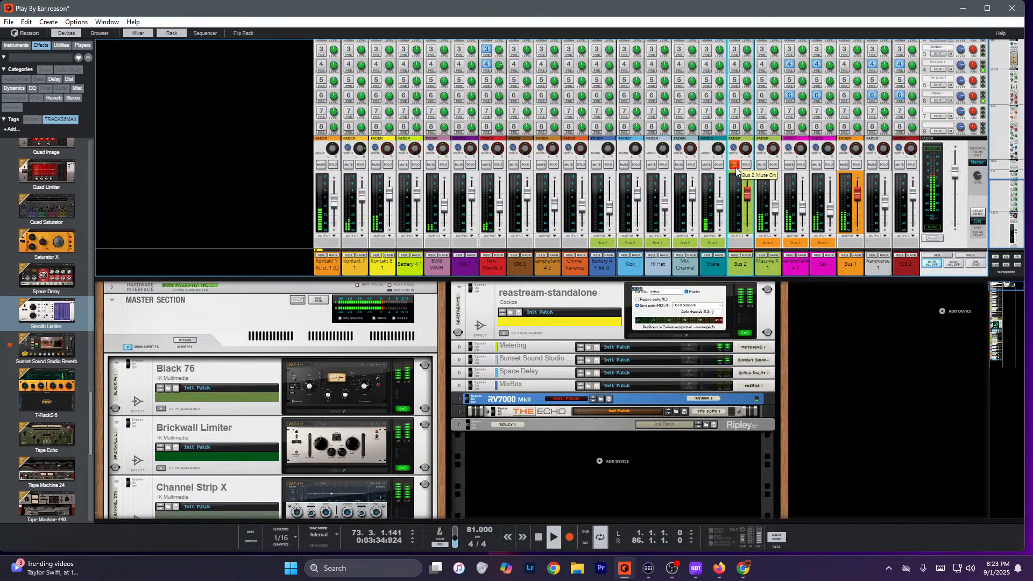
- Move the red Mamba and BWB WMH channels beside the drum channels, route both to Bus 2 and mute that bus
{"action": "left_click_drag", "start_coordinate": [494, 274], "coordinate": [579, 258]}
{"action": "left_click", "coordinate": [579, 249]}
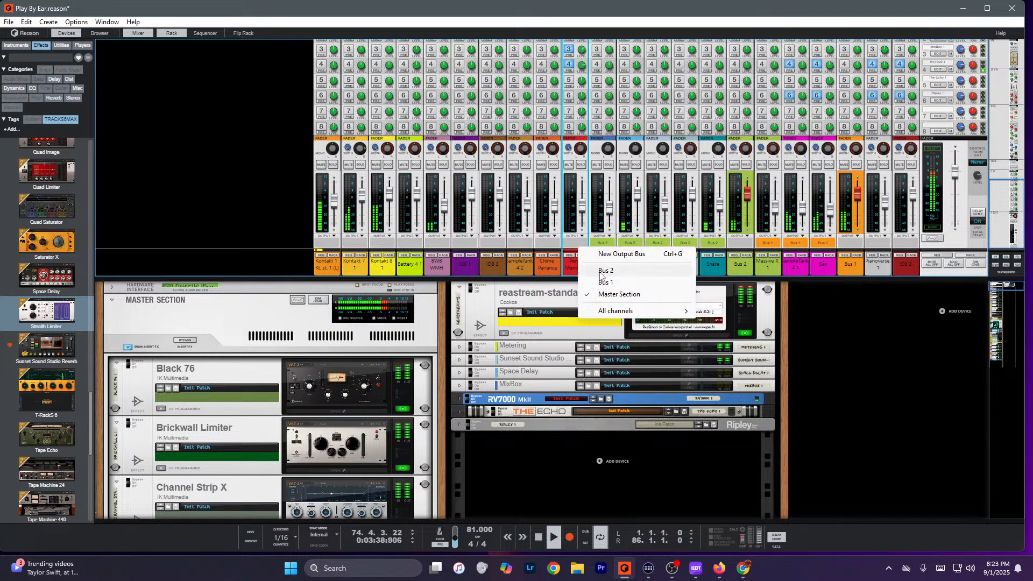
{"action": "left_click", "coordinate": [606, 270]}
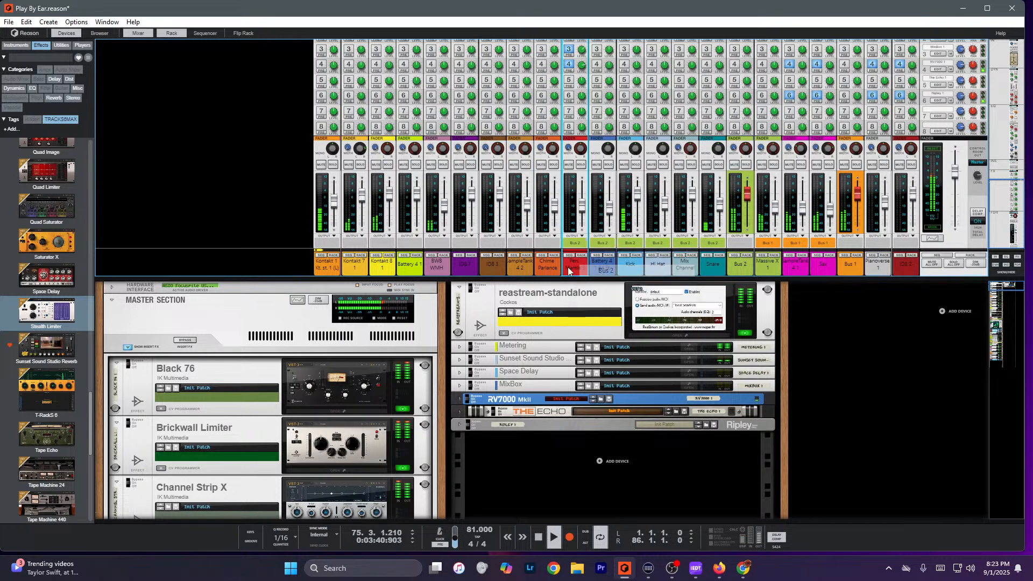
{"action": "left_click_drag", "start_coordinate": [440, 265], "coordinate": [561, 248]}
{"action": "left_click", "coordinate": [561, 249]}
{"action": "left_click", "coordinate": [586, 270]}
{"action": "left_click", "coordinate": [734, 165]}
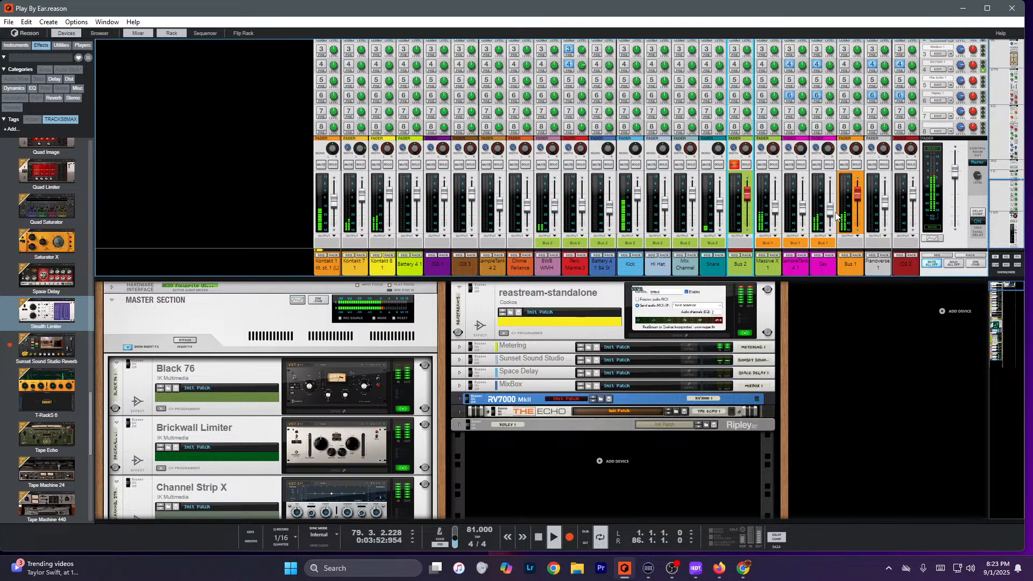
- Lower the fader of the last channel feeding Bus 1 slightly, stop playback and return to the song start
{"action": "left_click_drag", "start_coordinate": [831, 216], "coordinate": [831, 219]}
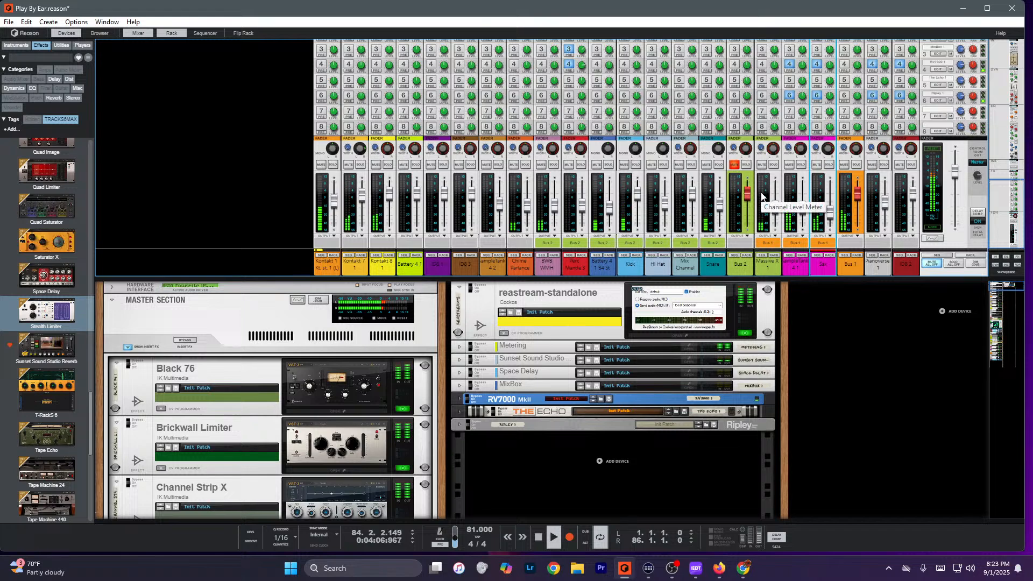
{"action": "key", "text": "space"}
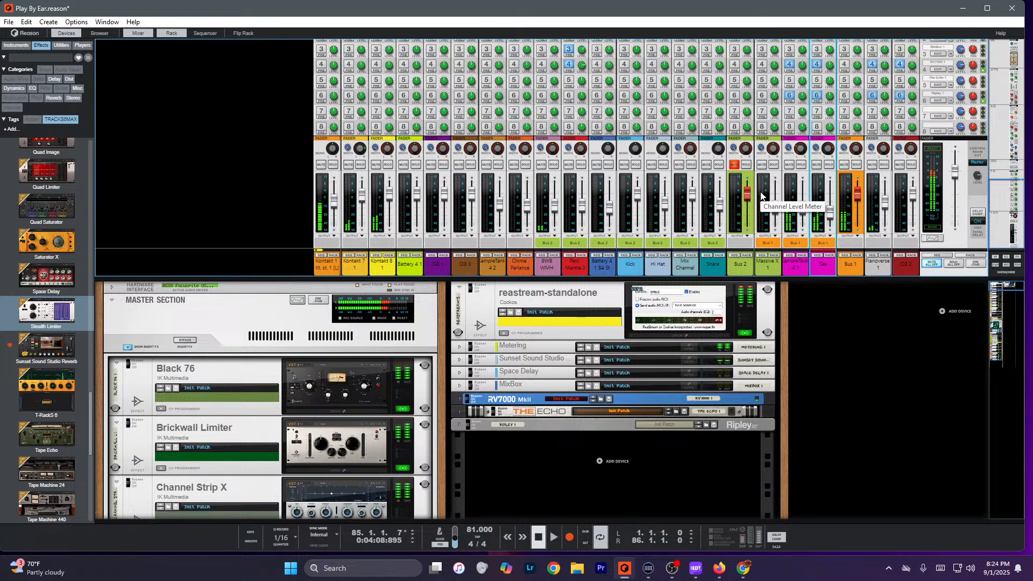
{"action": "key", "text": "KP_0"}
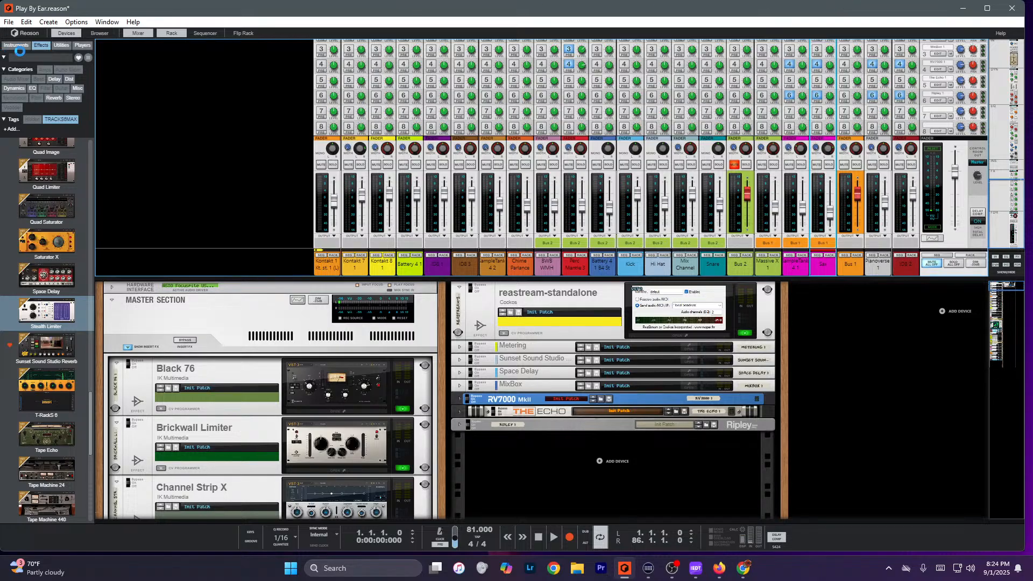
{"action": "key", "text": "alt+Tab"}
{"action": "key", "text": "Tab"}
{"action": "key", "text": "Tab"}
{"action": "key", "text": "Tab"}
{"action": "key", "text": "Tab"}
{"action": "key", "text": "Tab"}
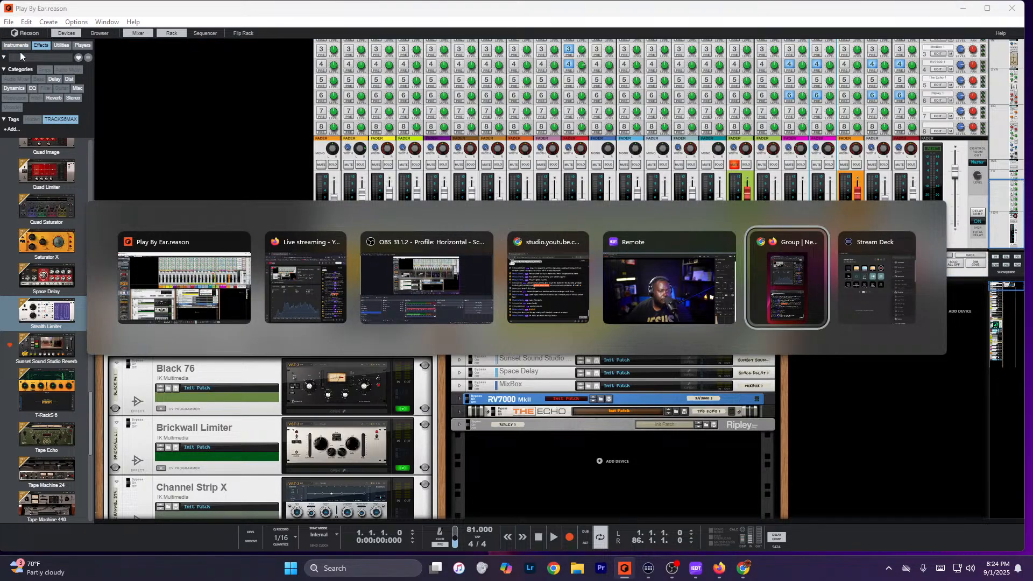
{"action": "left_click", "coordinate": [9, 21]}
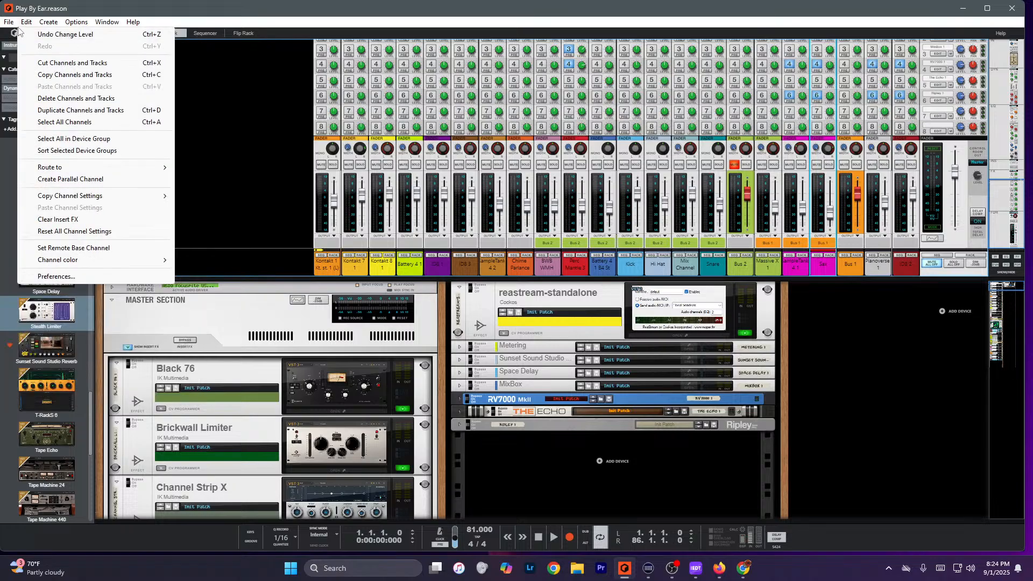
{"action": "key", "text": "Escape"}
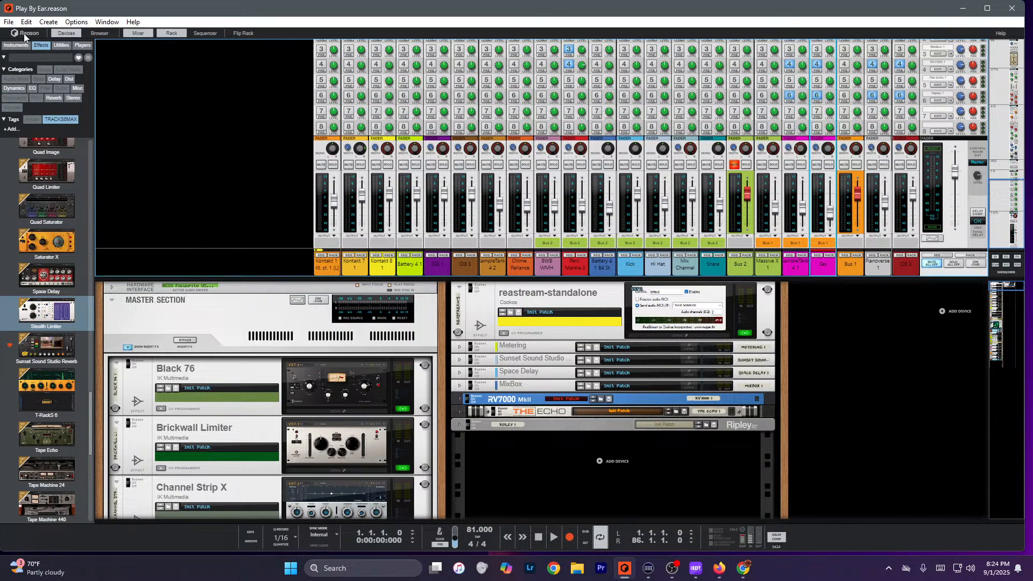
- Create a new empty document, switch back to the Play By Ear song and close it
{"action": "key", "text": "ctrl+n"}
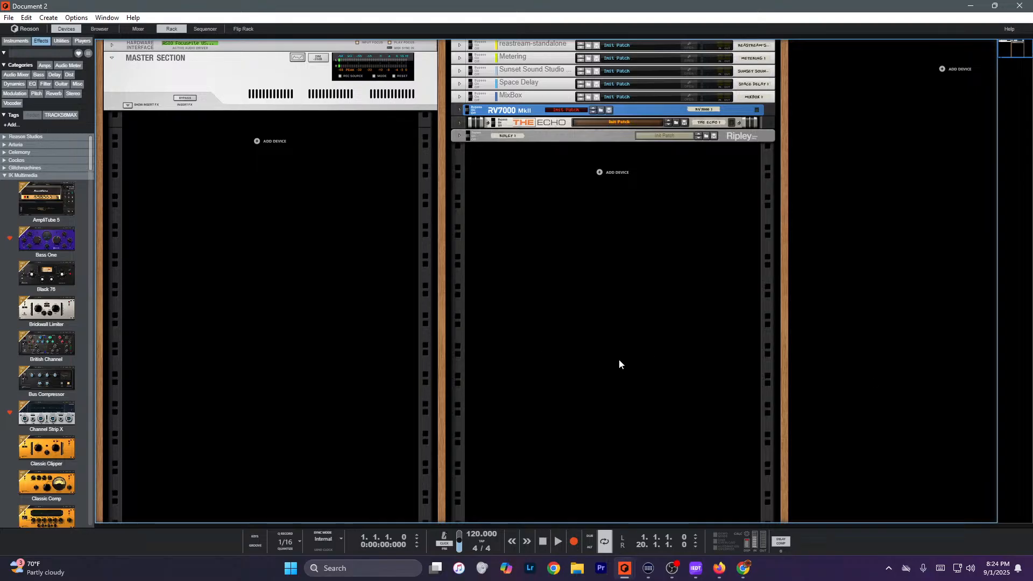
{"action": "key", "text": "Tab"}
{"action": "key", "text": "ctrl+Tab"}
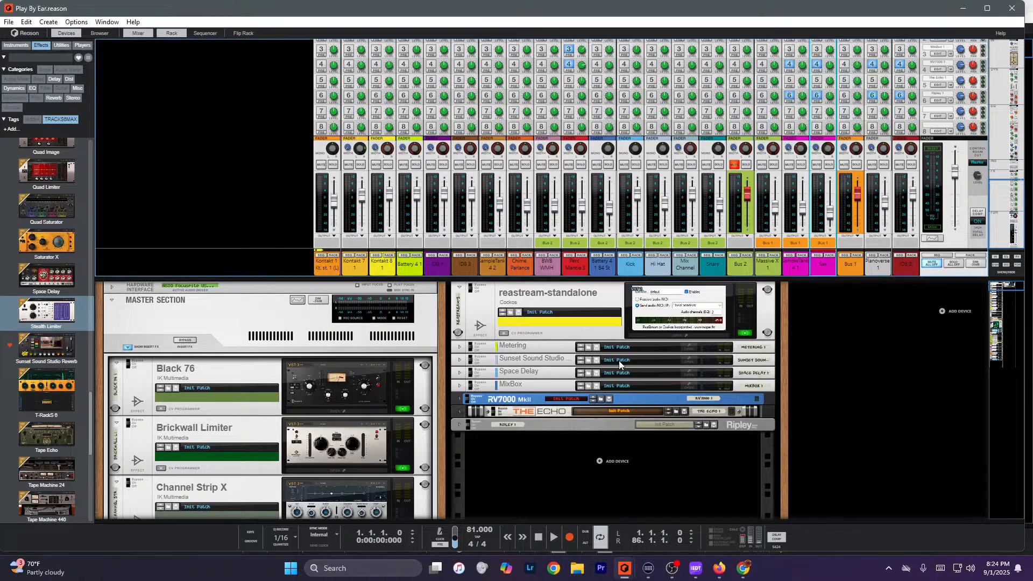
{"action": "left_click", "coordinate": [1015, 9]}
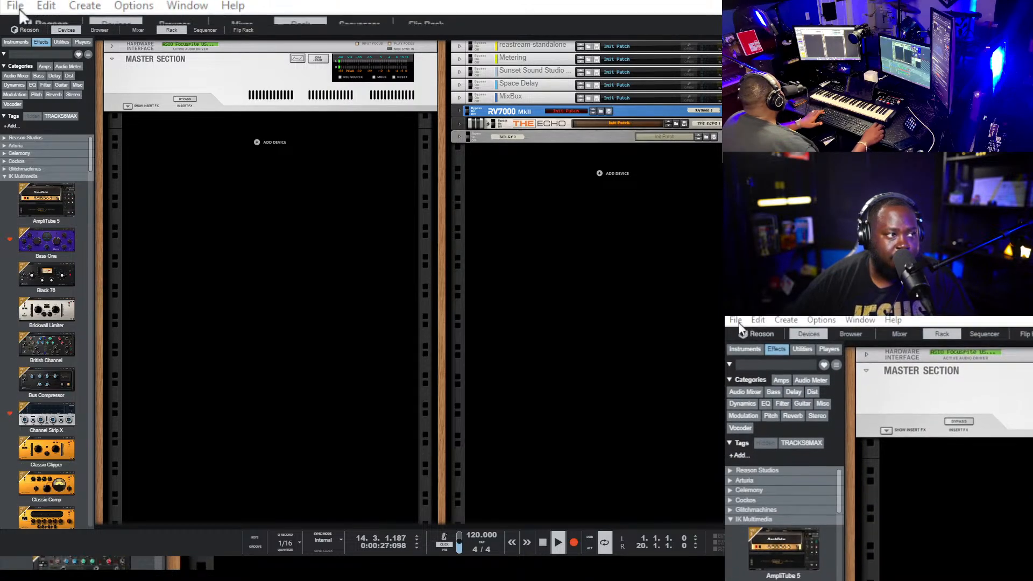
- Add an IK Multimedia SampleTank 4 instrument to the rack below the Master Section
{"action": "left_click", "coordinate": [14, 43]}
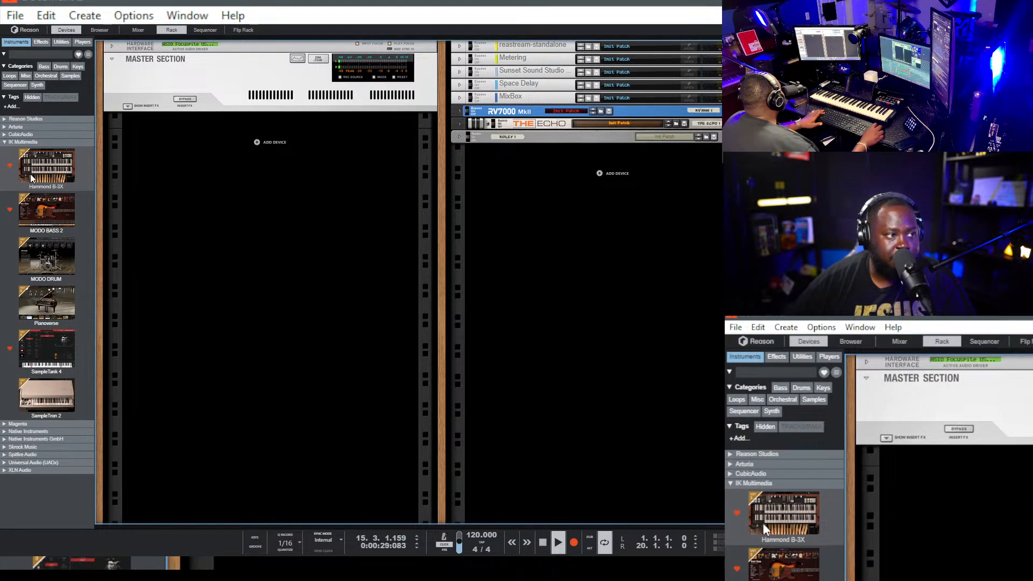
{"action": "left_click", "coordinate": [35, 356]}
{"action": "mouse_move", "coordinate": [35, 353]}
{"action": "left_mouse_down"}
{"action": "mouse_move", "coordinate": [296, 269]}
{"action": "mouse_move", "coordinate": [223, 257]}
{"action": "mouse_move", "coordinate": [163, 118]}
{"action": "left_mouse_up"}
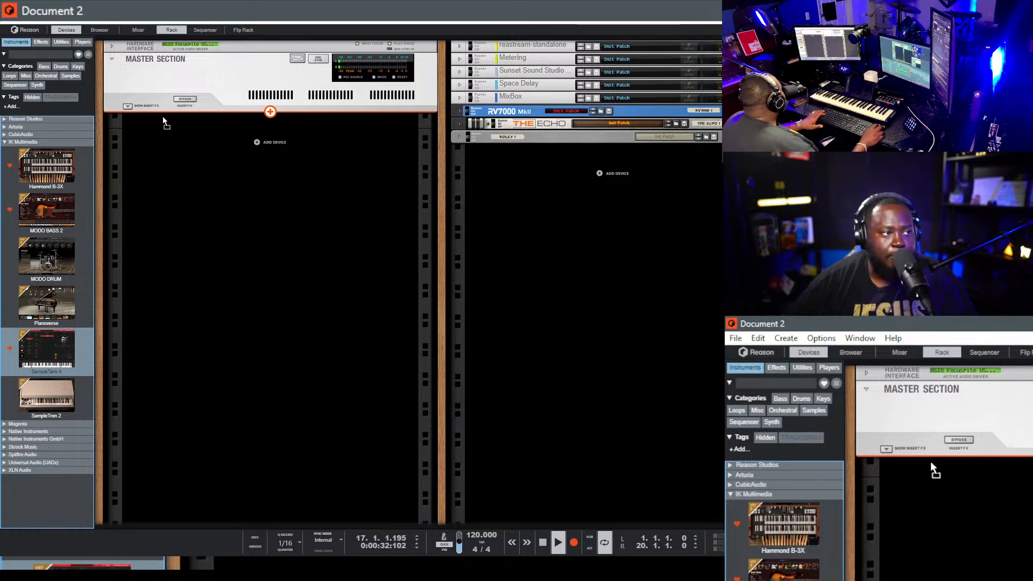
{"action": "left_click_drag", "start_coordinate": [163, 117], "coordinate": [163, 118]}
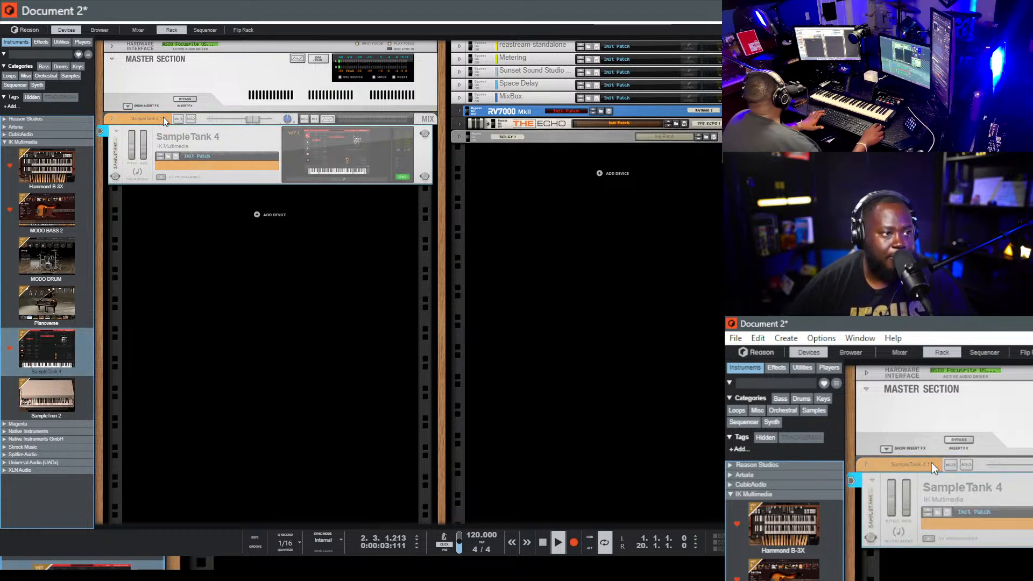
- Open the DRUM KITS location in the browser and search it for "loop"
{"action": "key", "text": "F3"}
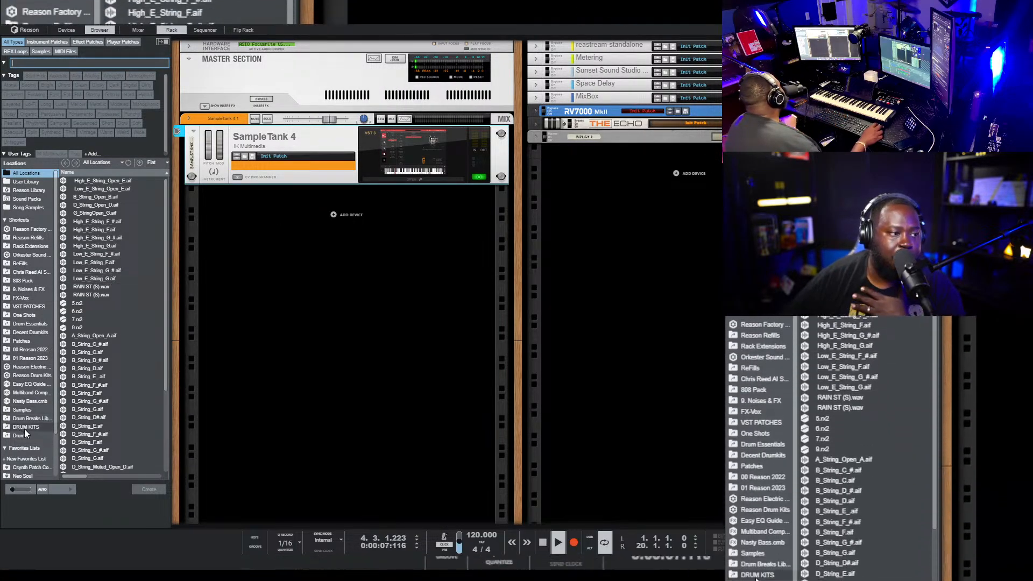
{"action": "left_click", "coordinate": [24, 428]}
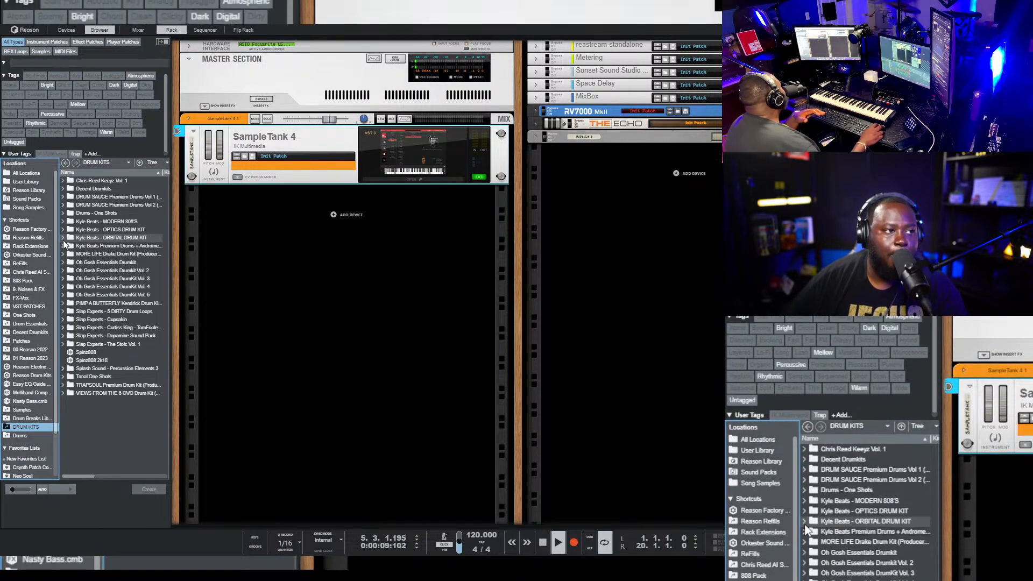
{"action": "left_click", "coordinate": [98, 62]}
{"action": "type", "text": "loop"}
{"action": "key", "text": "Return"}
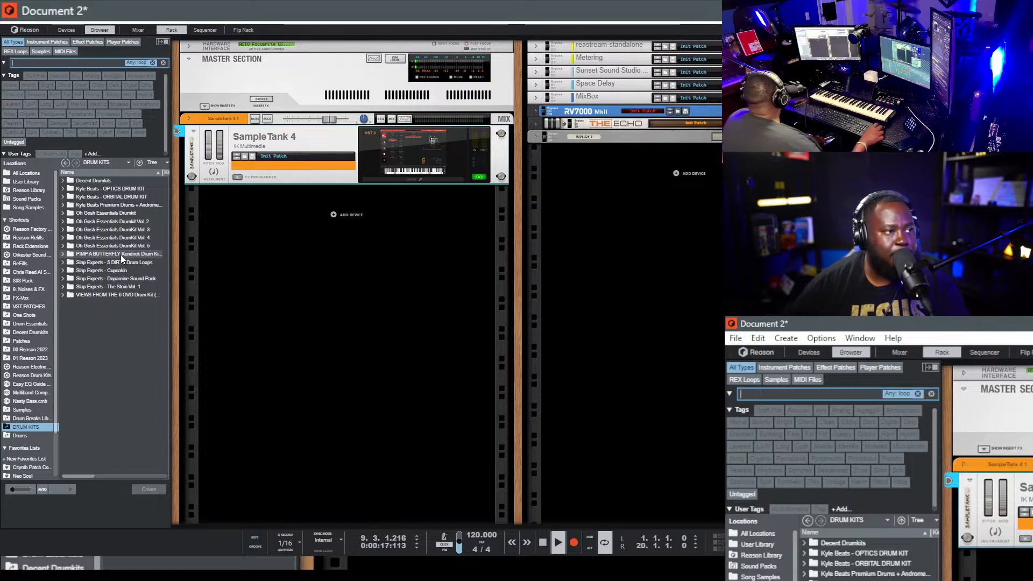
- Widen the browser to reveal more columns, switch the results to the Flat view and preview the Heroes Rise piano loop
{"action": "left_click", "coordinate": [166, 170]}
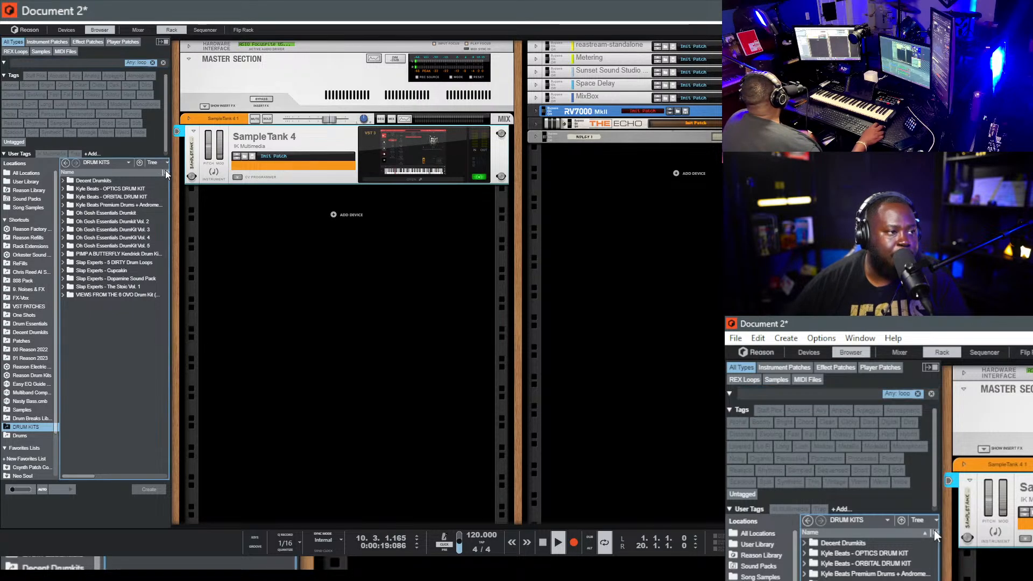
{"action": "left_click", "coordinate": [167, 172]}
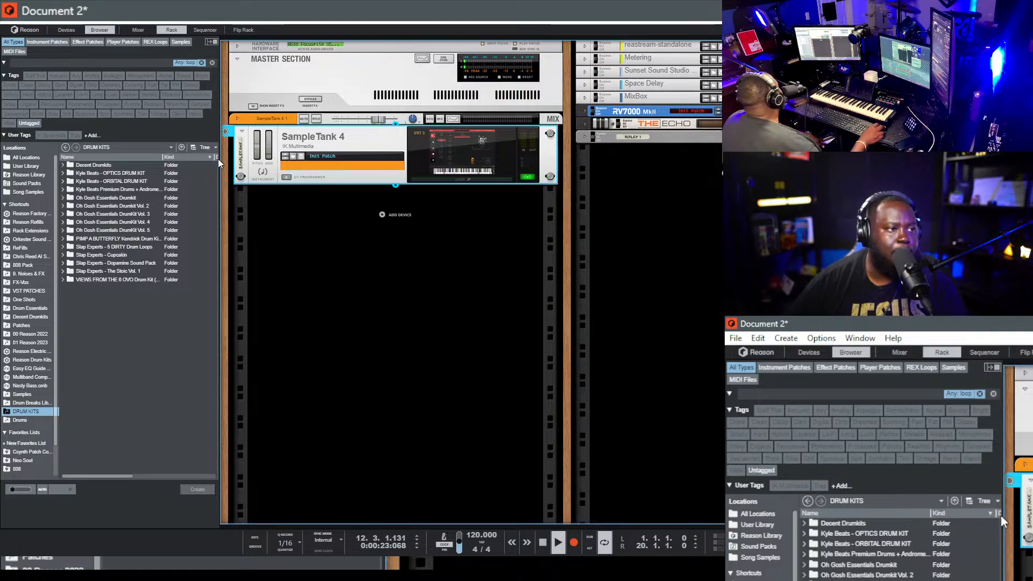
{"action": "left_click_drag", "start_coordinate": [220, 162], "coordinate": [264, 161]}
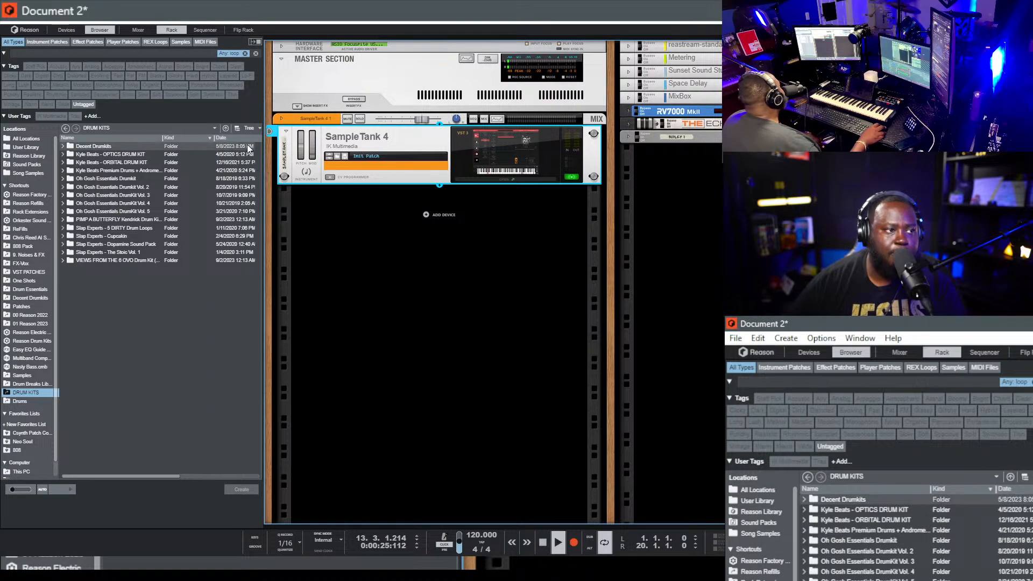
{"action": "left_click_drag", "start_coordinate": [265, 141], "coordinate": [228, 143]}
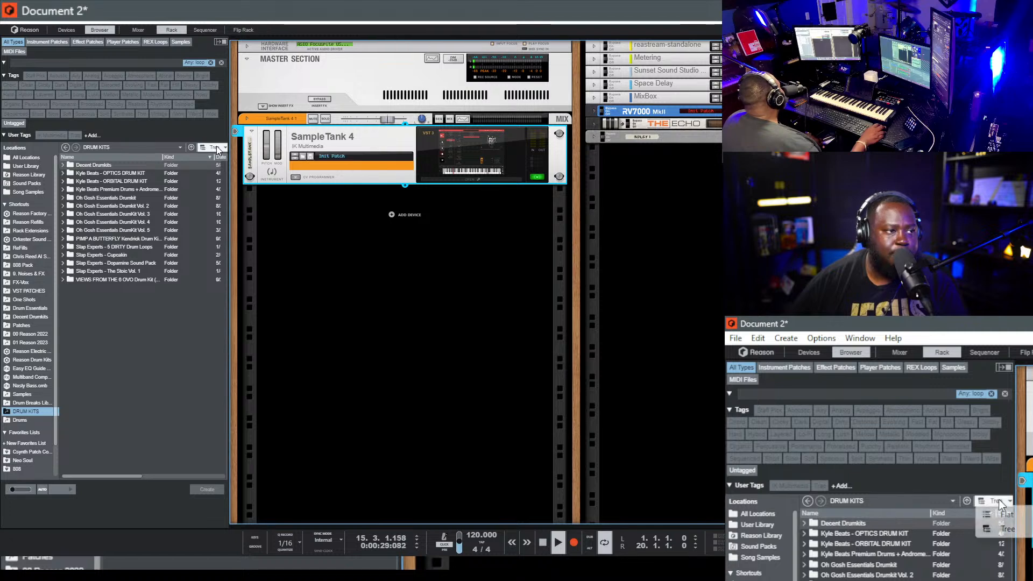
{"action": "left_click", "coordinate": [219, 158]}
{"action": "left_click", "coordinate": [89, 207]}
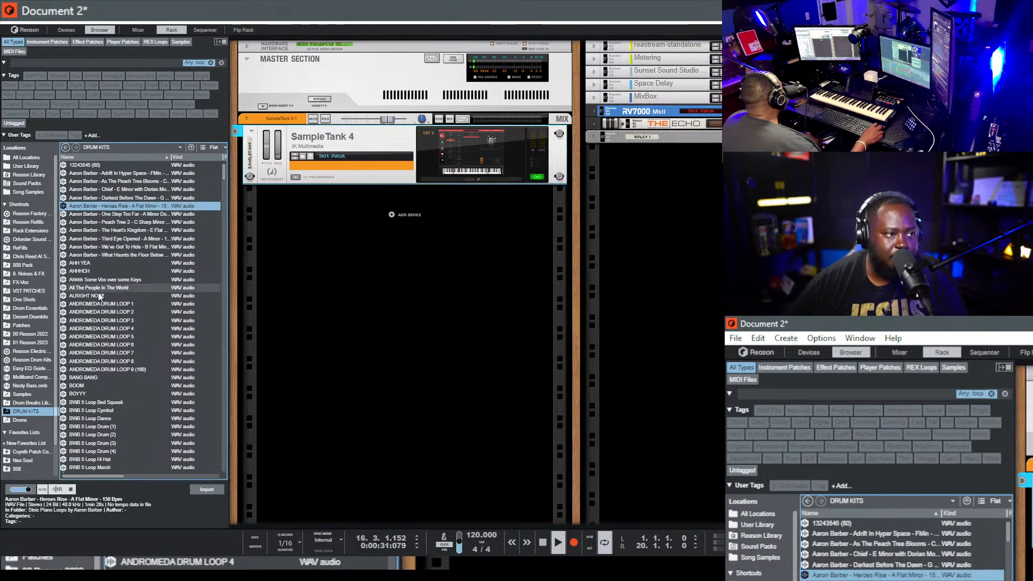
- Preview the BWB 5 loops in the DRUM KITS results, including Hi Hat and Drum (1), (2) and (3)
{"action": "scroll", "coordinate": [99, 244], "scroll_direction": "down", "scroll_amount": 9}
{"action": "left_click", "coordinate": [98, 243]}
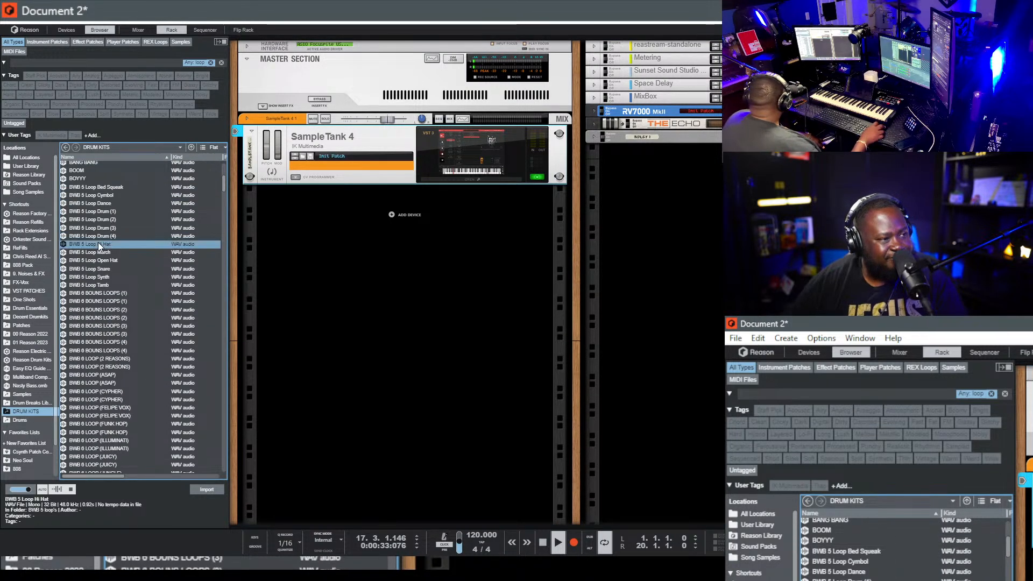
{"action": "key", "text": "Up"}
{"action": "key", "text": "Up"}
{"action": "key", "text": "Up"}
{"action": "key", "text": "Up"}
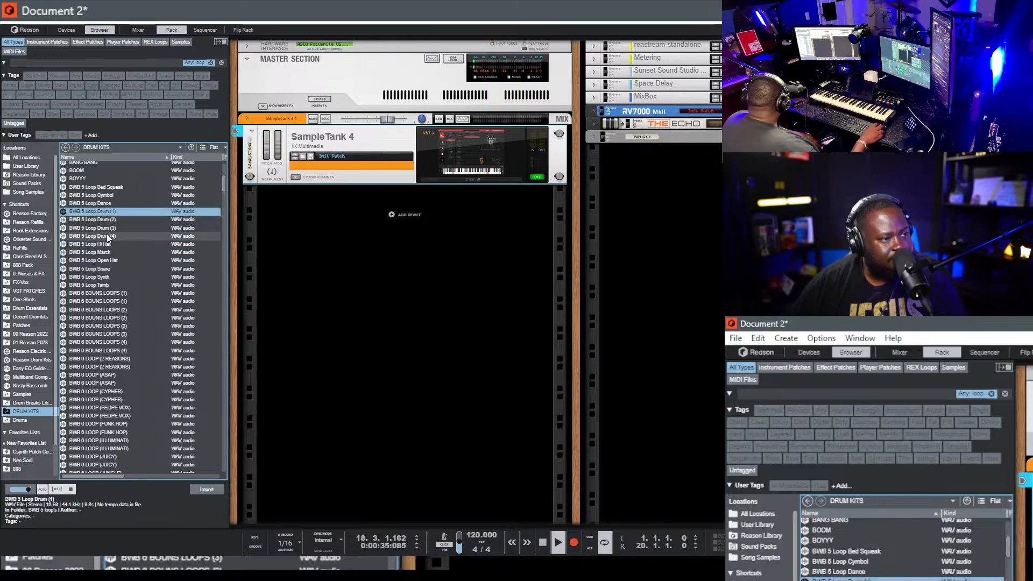
{"action": "left_click", "coordinate": [105, 220]}
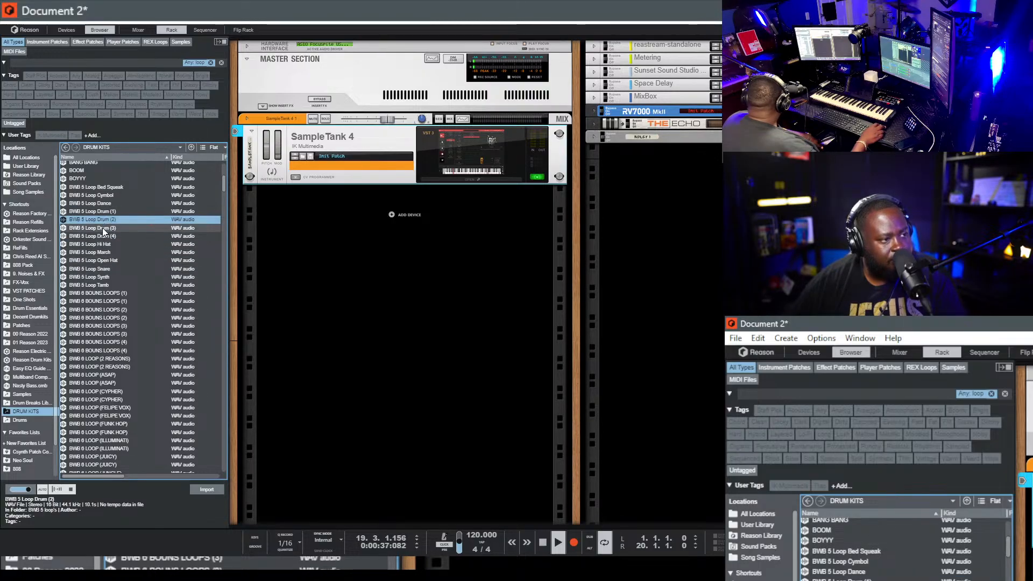
{"action": "left_click", "coordinate": [106, 229]}
- Place BWB 5 Loop Drum (3) on a new audio track in the sequencer and stretch its clip to 2 bars
{"action": "key", "text": "F7"}
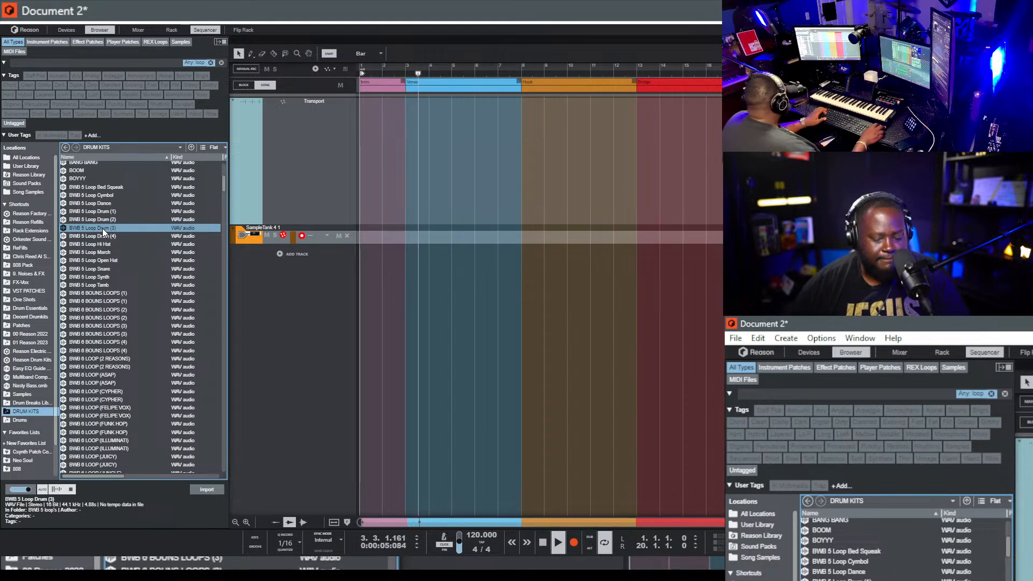
{"action": "left_click_drag", "start_coordinate": [102, 228], "coordinate": [323, 286]}
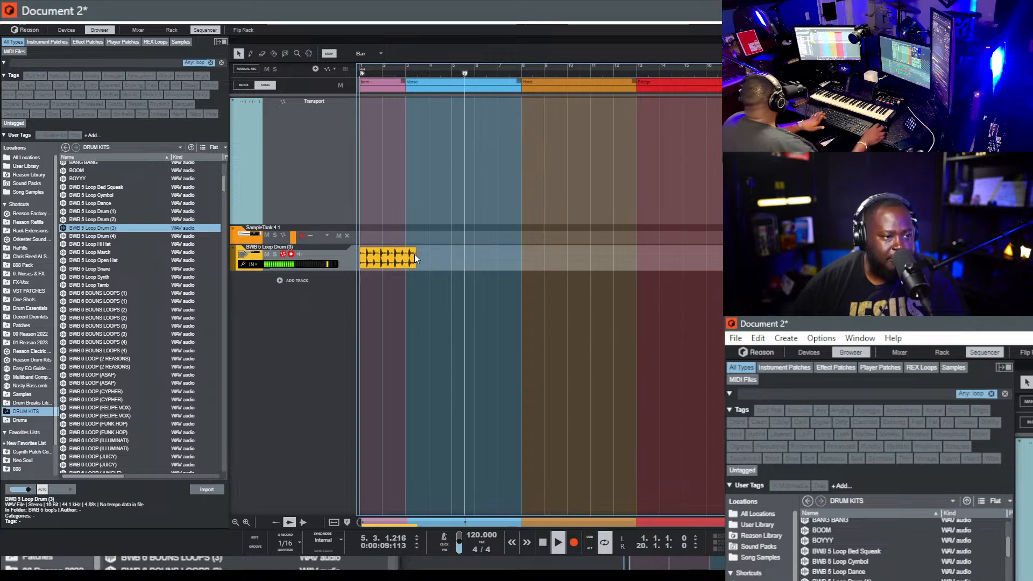
{"action": "left_click_drag", "start_coordinate": [418, 257], "coordinate": [406, 258]}
{"action": "key", "text": "space"}
{"action": "key", "text": "space"}
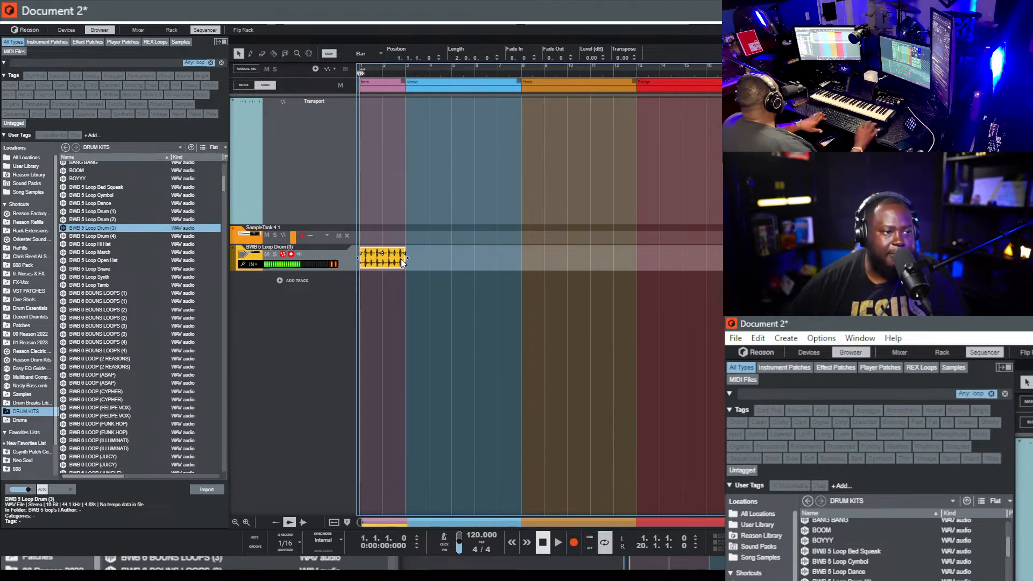
- Stretch the BWB 5 Loop Drum (3) clip to 4 bars and duplicate it repeatedly along its track
{"action": "left_click_drag", "start_coordinate": [407, 257], "coordinate": [451, 259]}
{"action": "key", "text": "space"}
{"action": "key", "text": "space"}
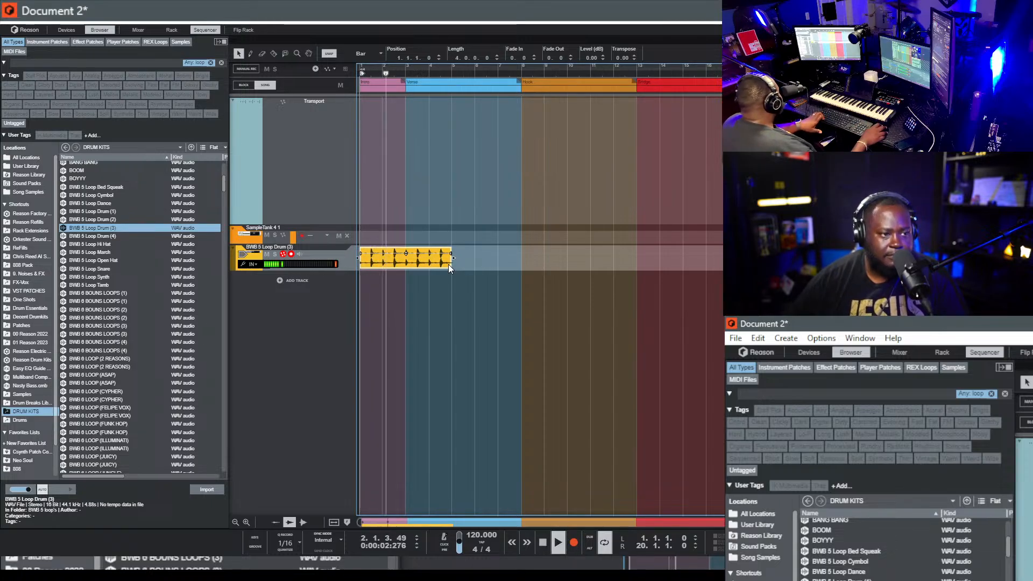
{"action": "key", "text": "ctrl+d"}
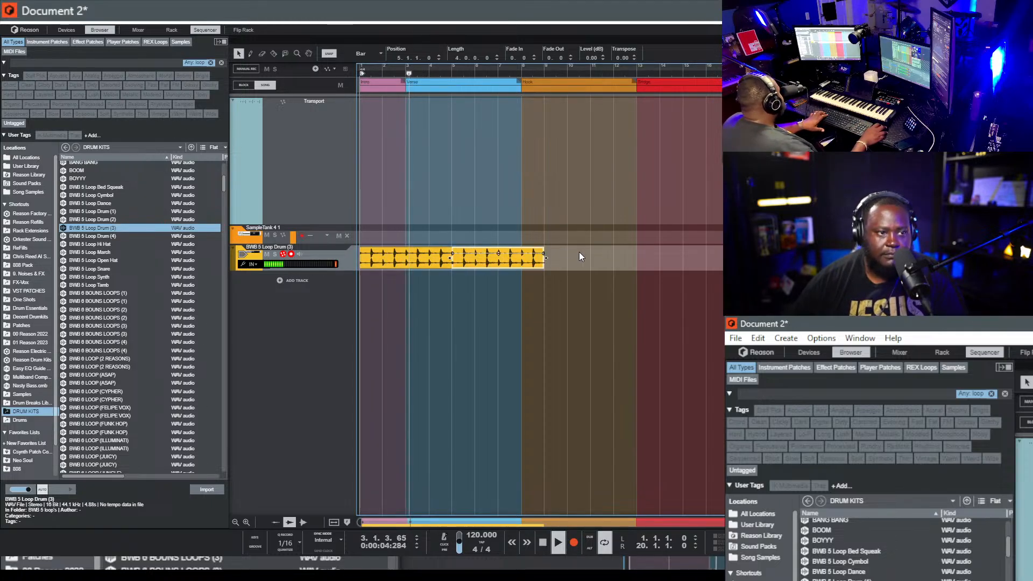
{"action": "key", "text": "ctrl+d"}
- Add an Arturia Stage-73 V2 instrument track below the drum loop and set the loop end at bar 5
{"action": "left_click", "coordinate": [267, 282]}
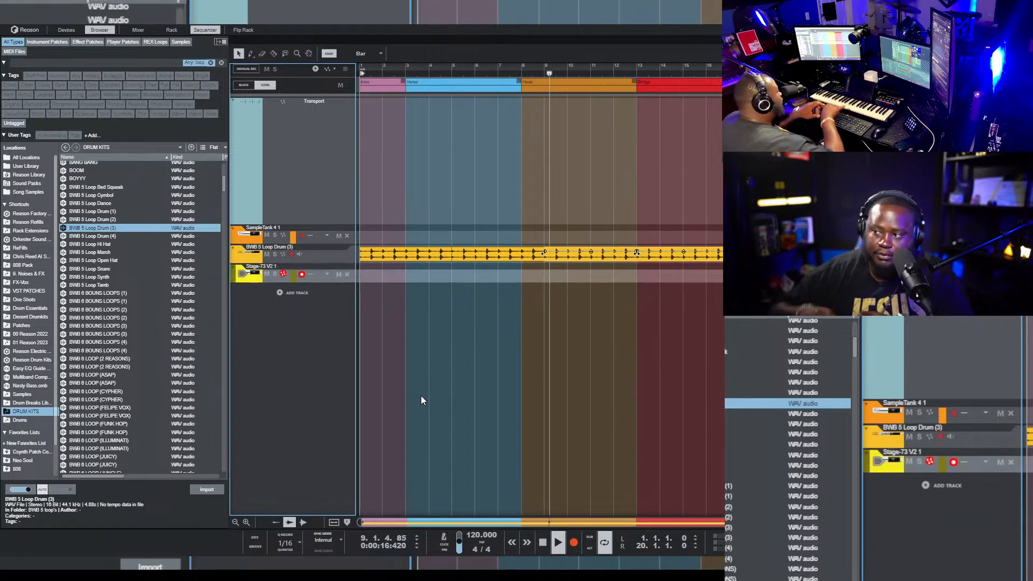
{"action": "key", "text": "space"}
{"action": "key", "text": "space"}
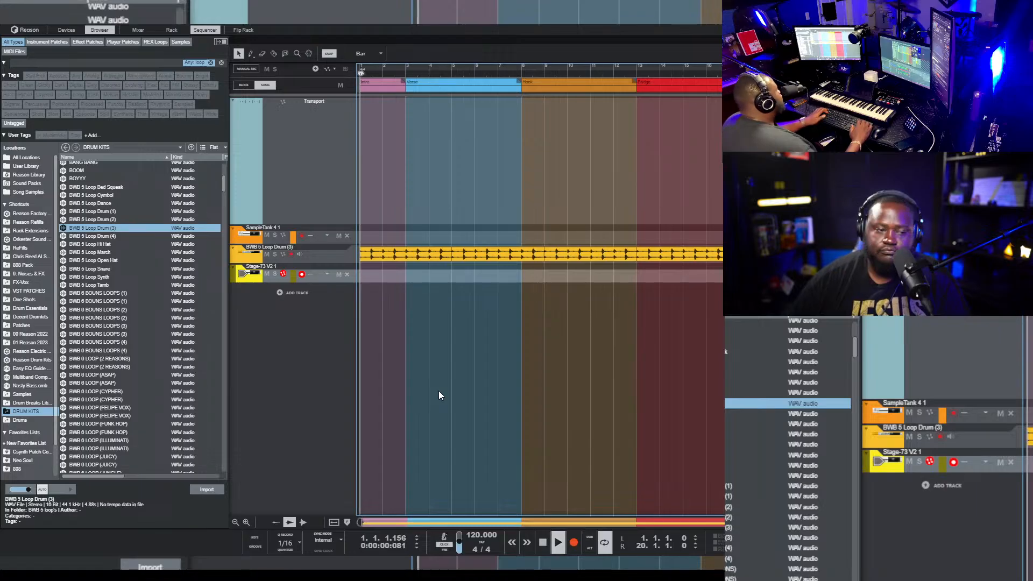
{"action": "left_click", "coordinate": [460, 256]}
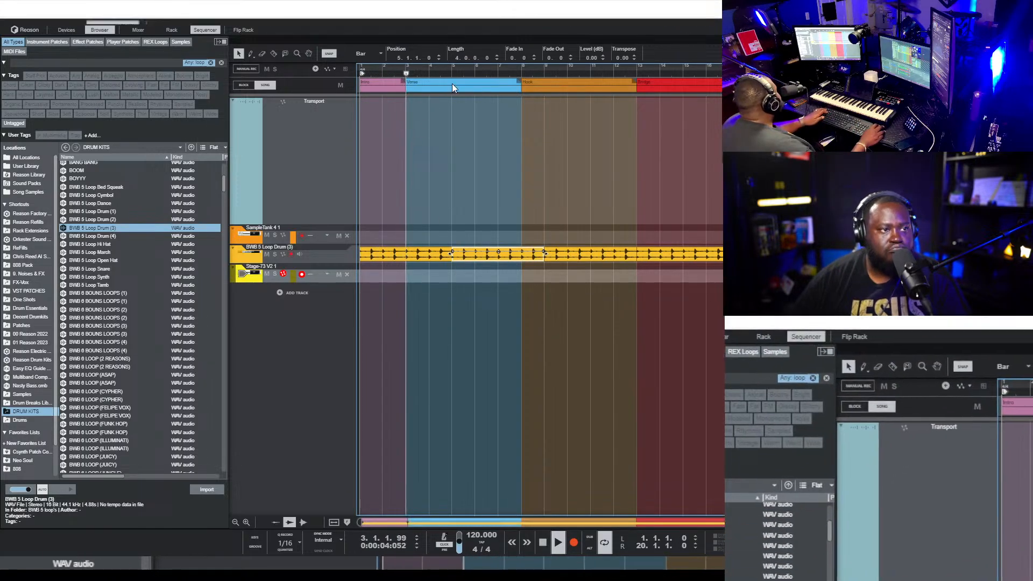
{"action": "left_click", "coordinate": [446, 213]}
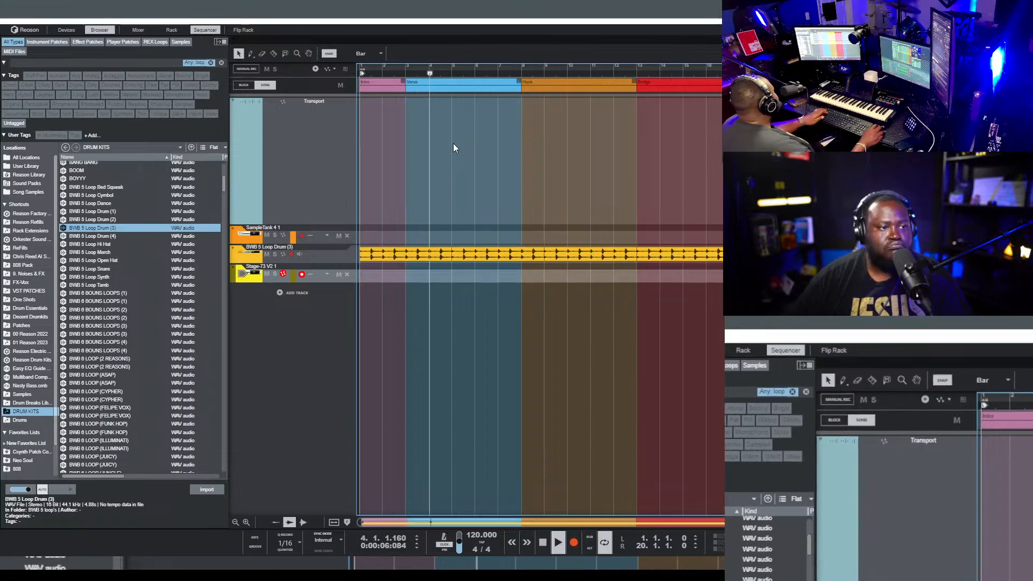
{"action": "left_click", "coordinate": [450, 73], "text": "alt"}
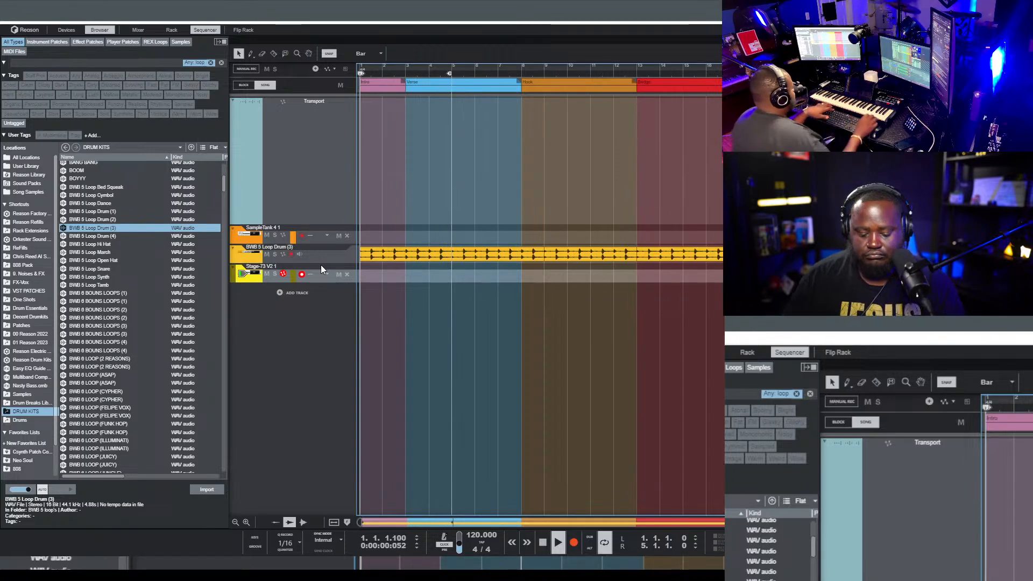
- Try recording a Stage-73 V2 part over the four-bar loop
{"action": "key", "text": "F6"}
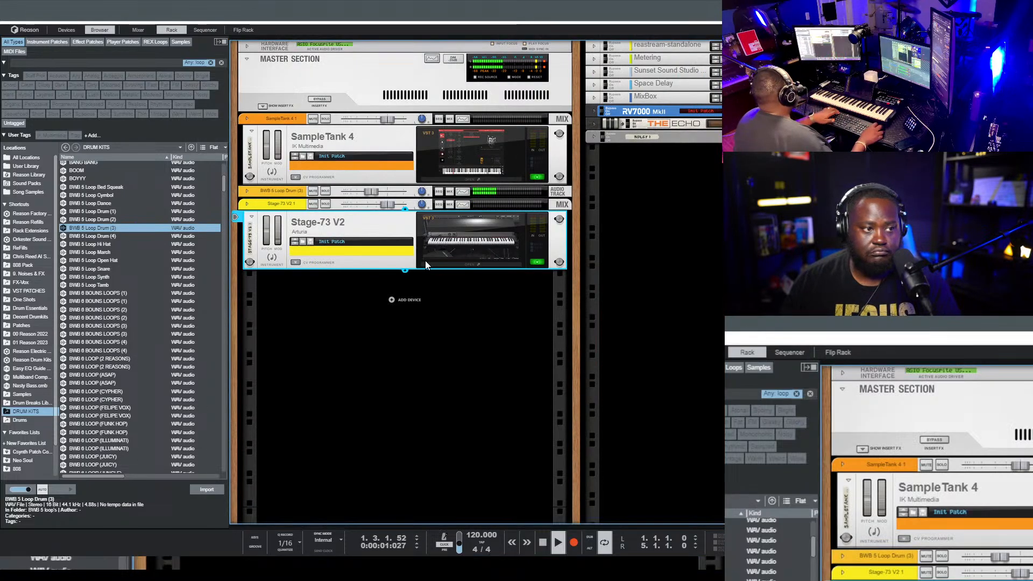
{"action": "left_click", "coordinate": [434, 233]}
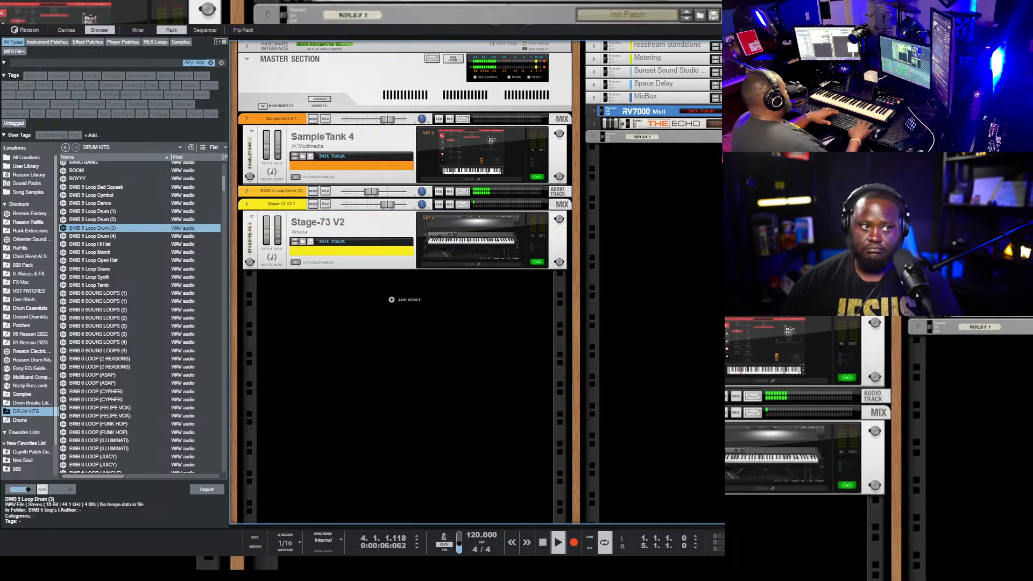
{"action": "key", "text": "ctrl+Return"}
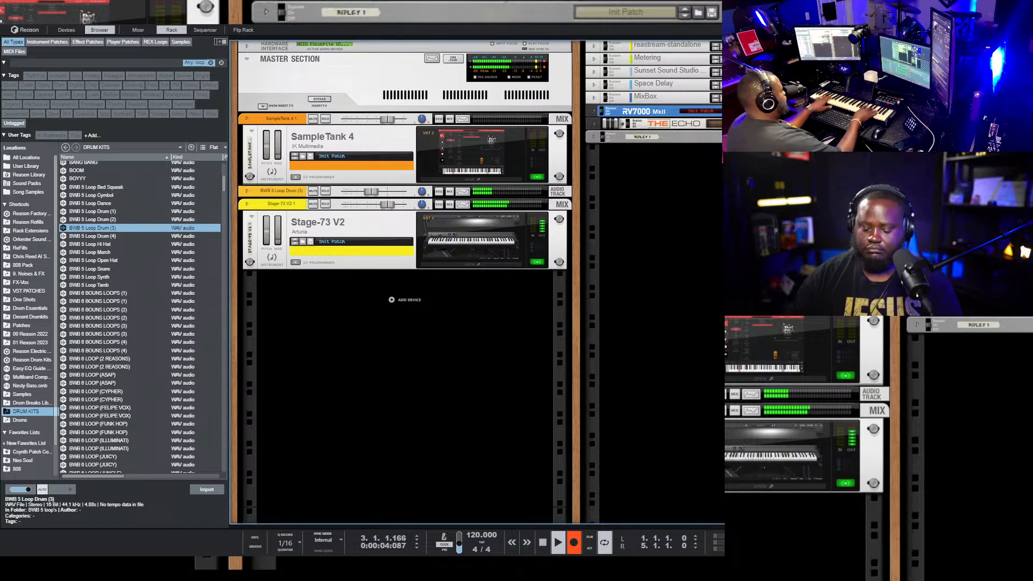
{"action": "key", "text": "F7"}
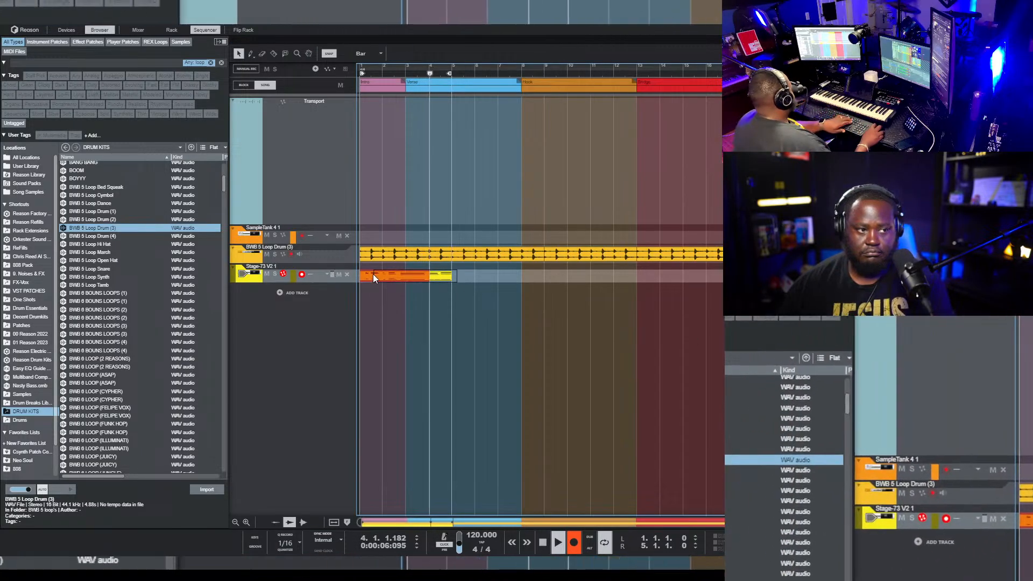
{"action": "key", "text": "space"}
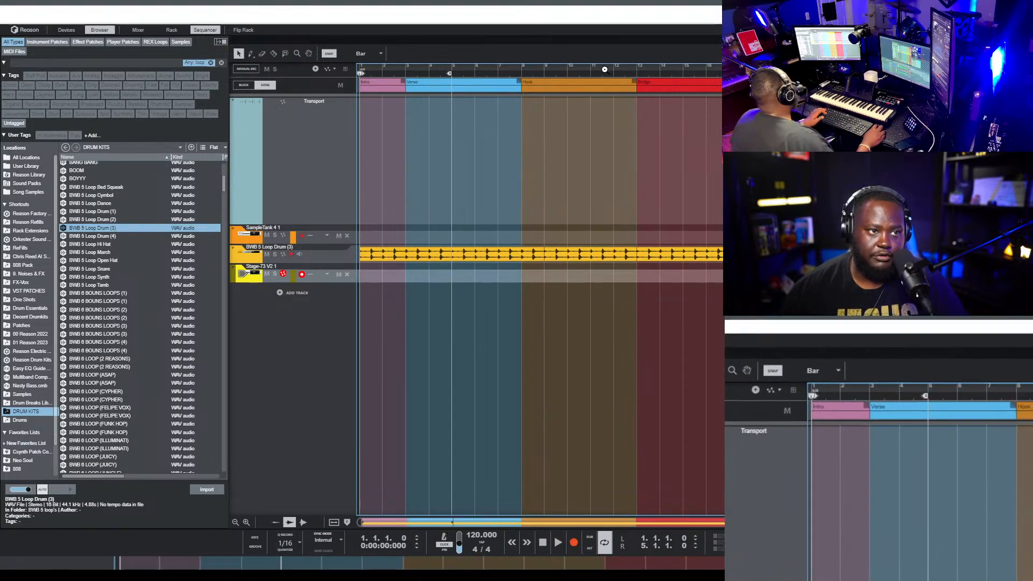
- Set the loop end at bar 12 and record a Stage-73 V2 part starting from bar 1
{"action": "left_click_drag", "start_coordinate": [450, 73], "coordinate": [611, 74]}
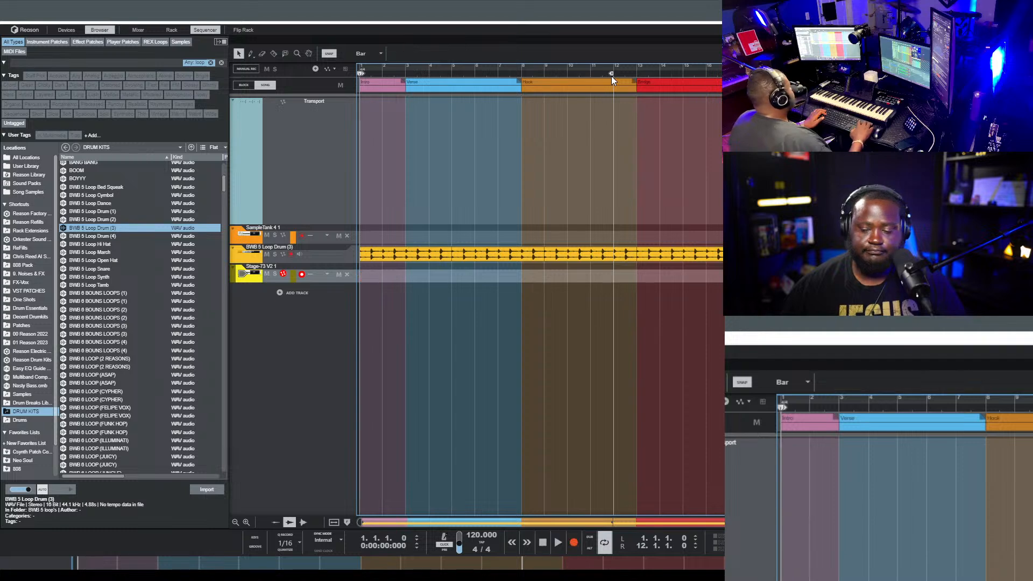
{"action": "key", "text": "ctrl+Return"}
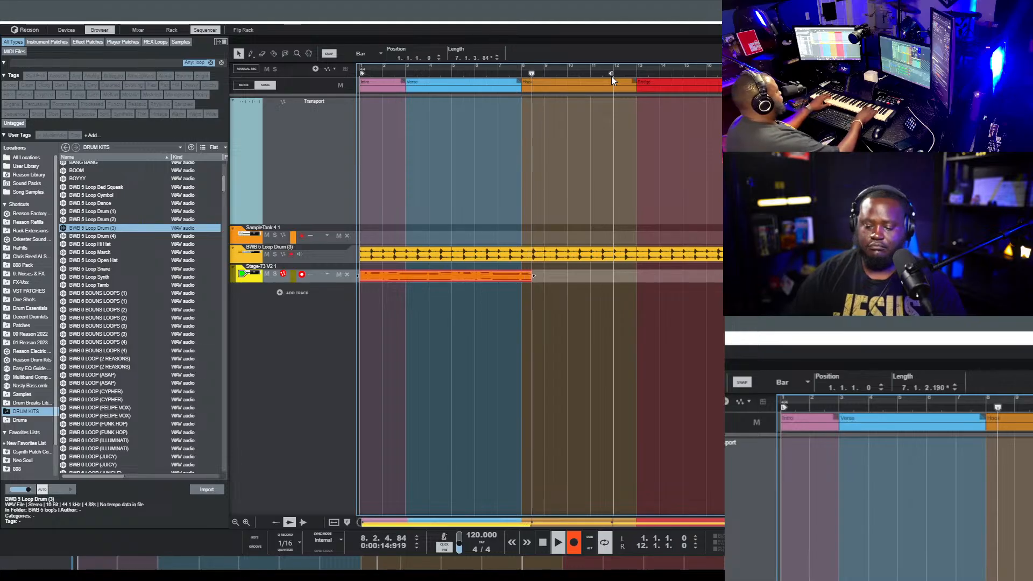
{"action": "key", "text": "space"}
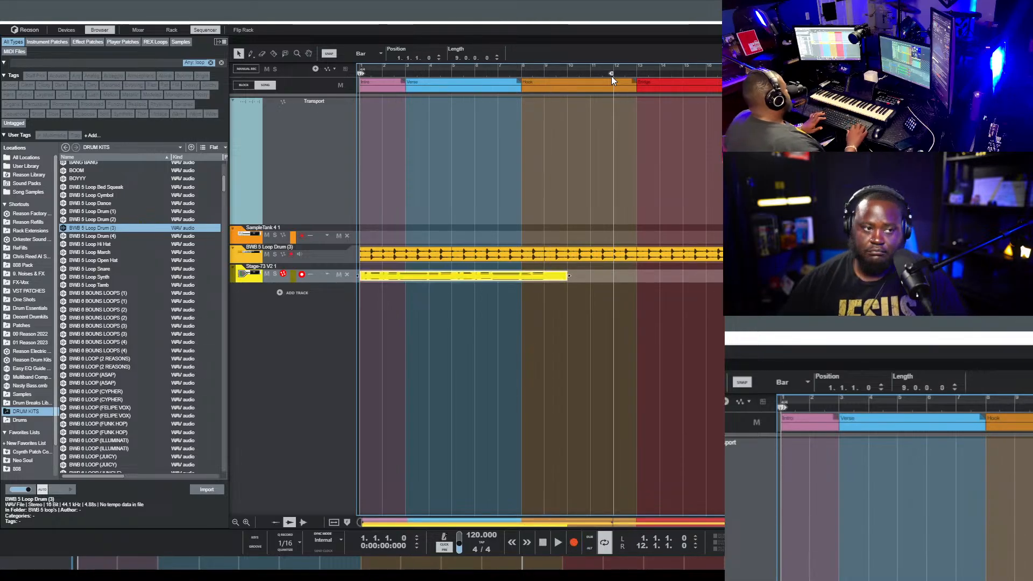
- Trim the recorded Stage-73 V2 clip to 8 bars and set the loop end at bar 9
{"action": "key", "text": "space"}
{"action": "left_click_drag", "start_coordinate": [568, 276], "coordinate": [545, 275]}
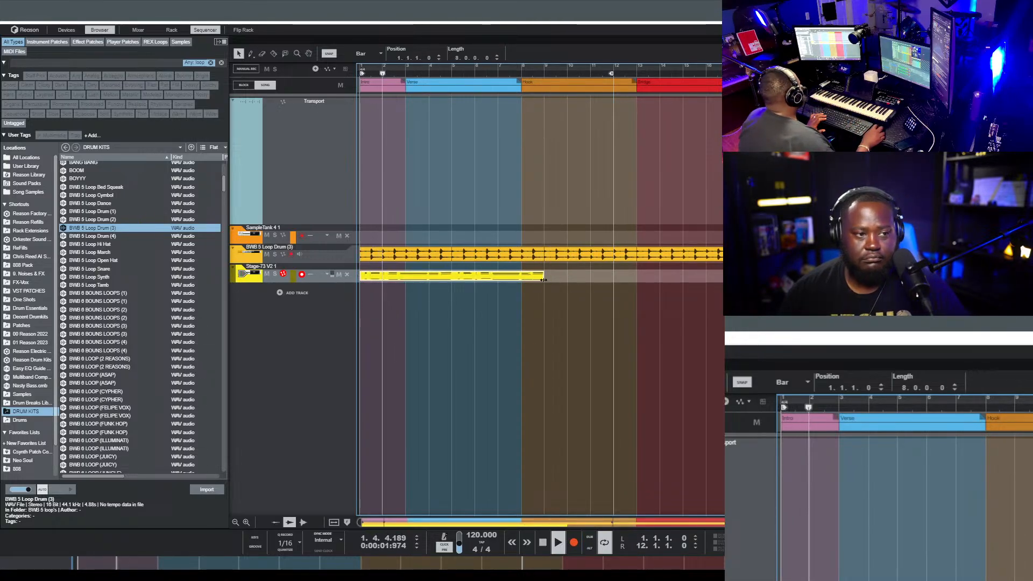
{"action": "left_click", "coordinate": [540, 76], "text": "alt"}
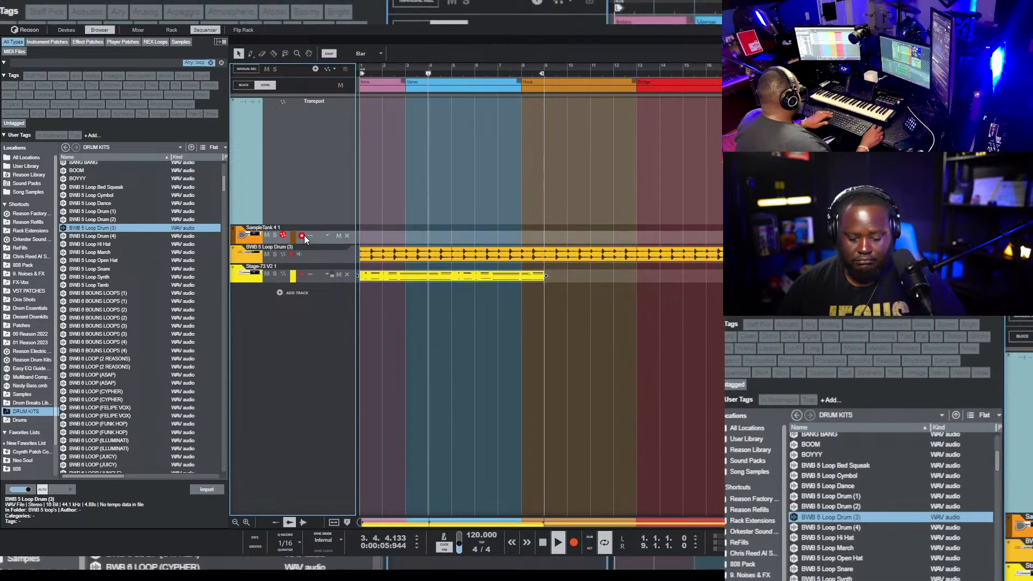
- Open the SampleTank 4 instrument from the rack, choose the Bass category and audition it over the looping song
{"action": "key", "text": "F6"}
{"action": "left_click", "coordinate": [491, 154]}
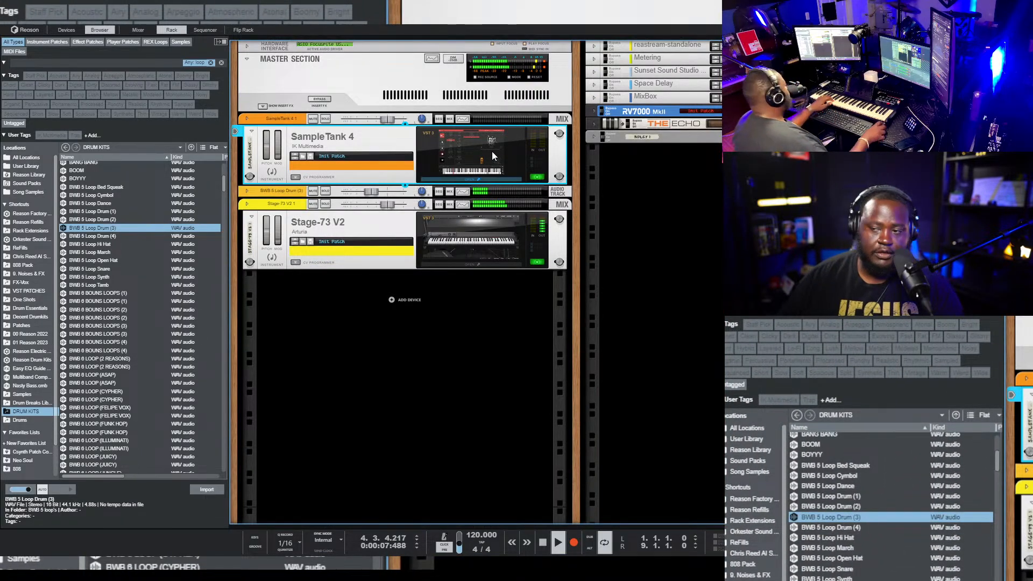
{"action": "double_click", "coordinate": [489, 152]}
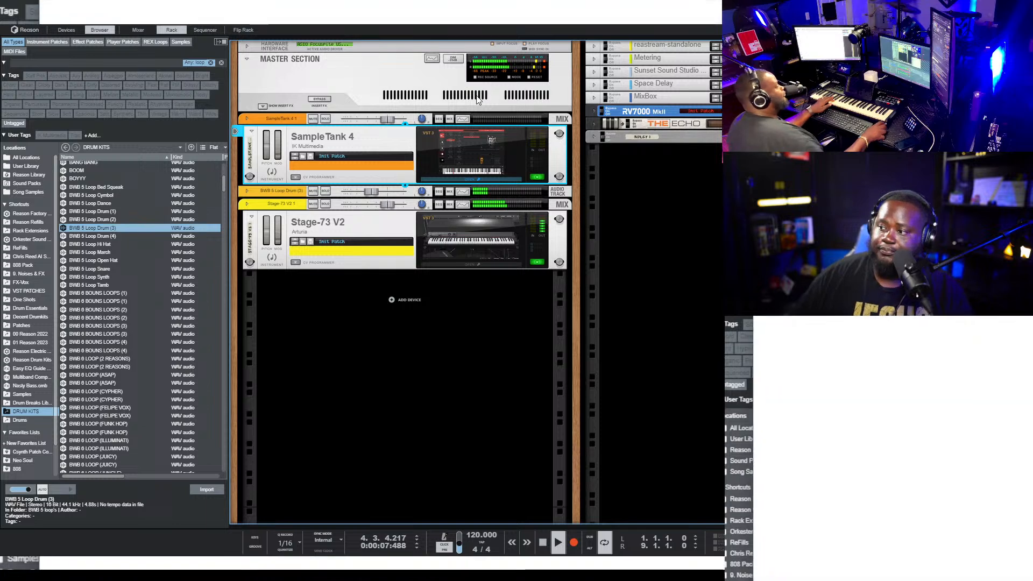
{"action": "left_click", "coordinate": [963, 396]}
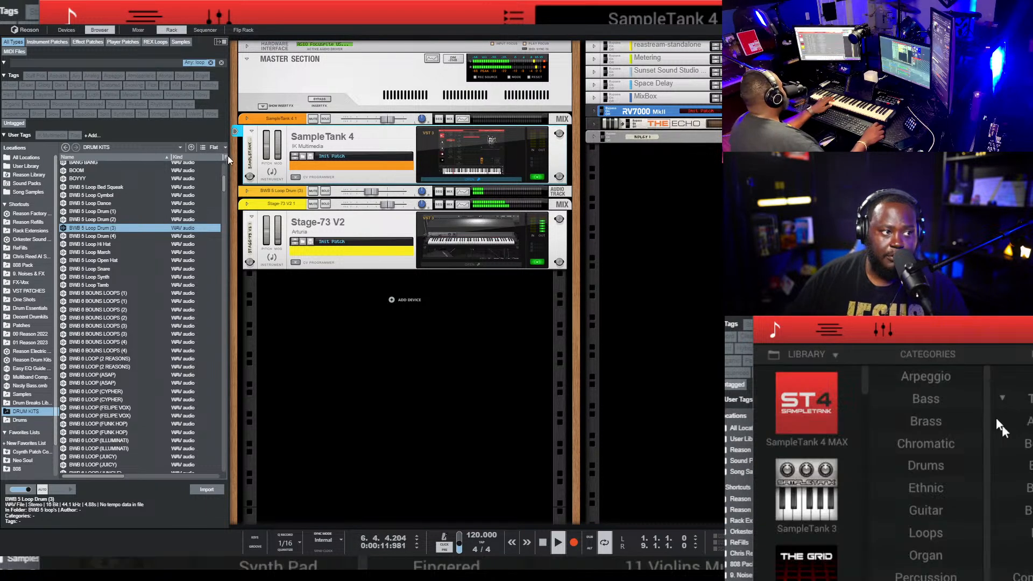
{"action": "left_click", "coordinate": [938, 409]}
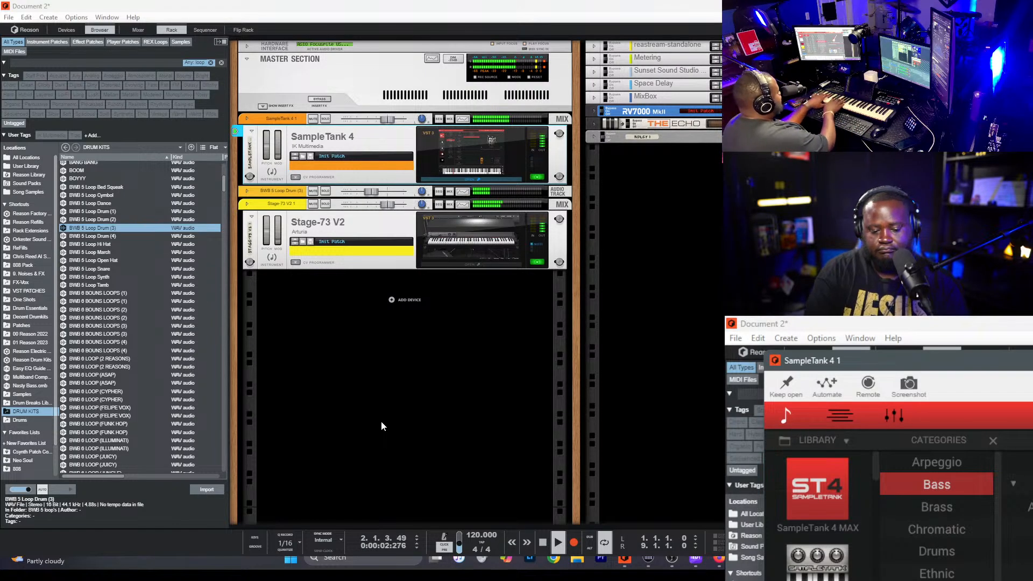
{"action": "key", "text": "space"}
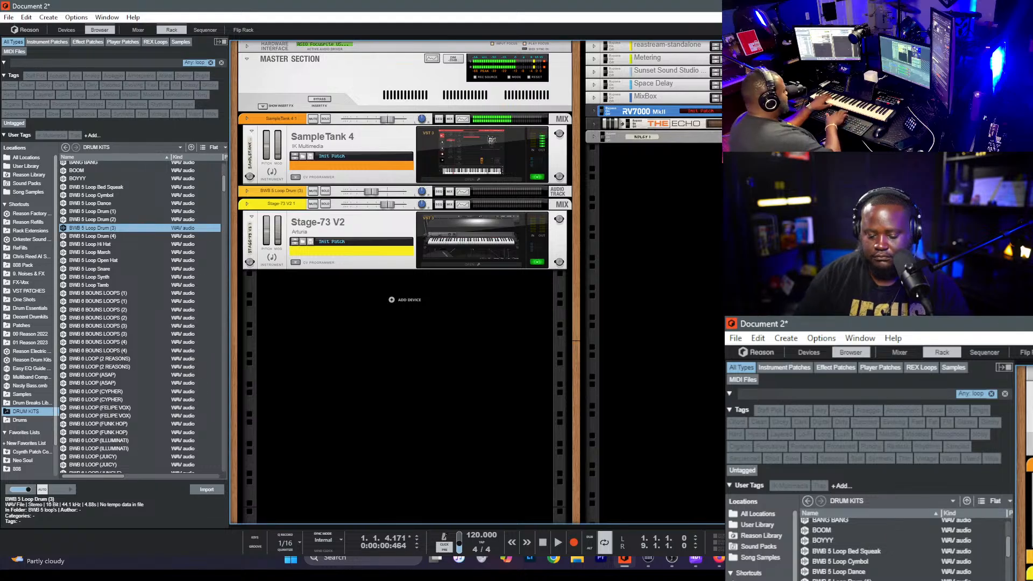
- Try recording a part on the SampleTank 4 track over the eight-bar loop and delete the recorded clips
{"action": "key", "text": "F7"}
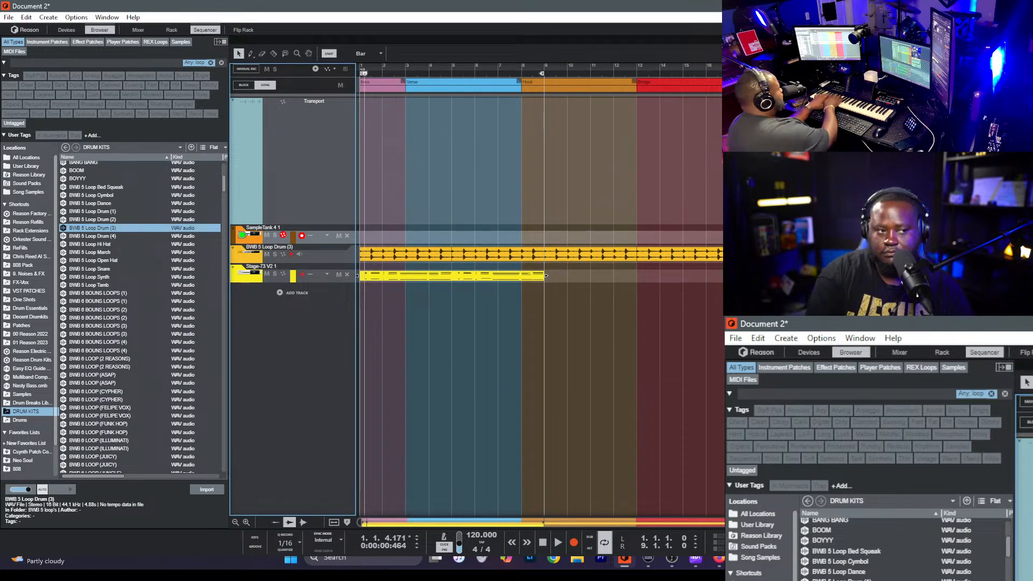
{"action": "key", "text": "space"}
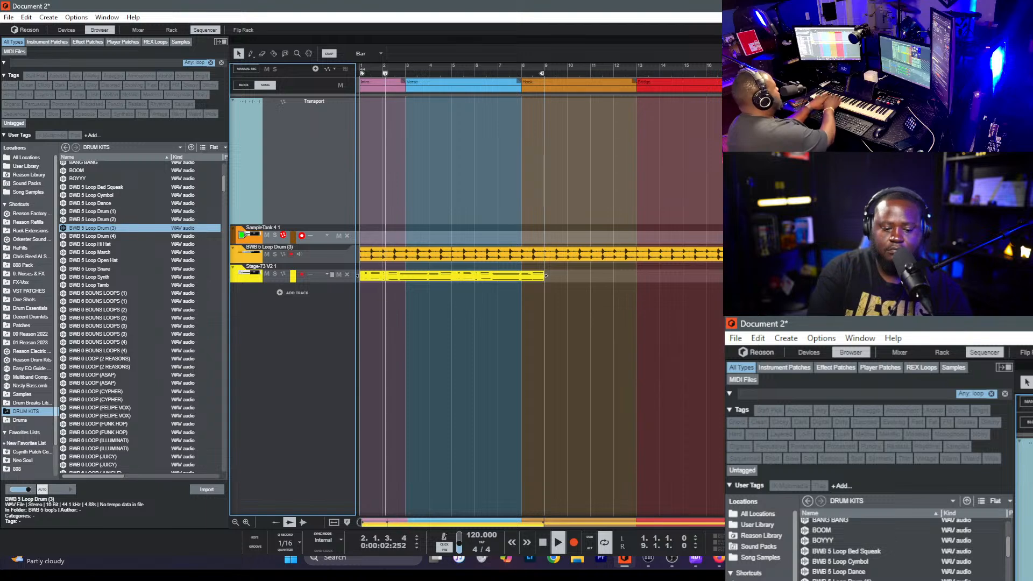
{"action": "key", "text": "F5"}
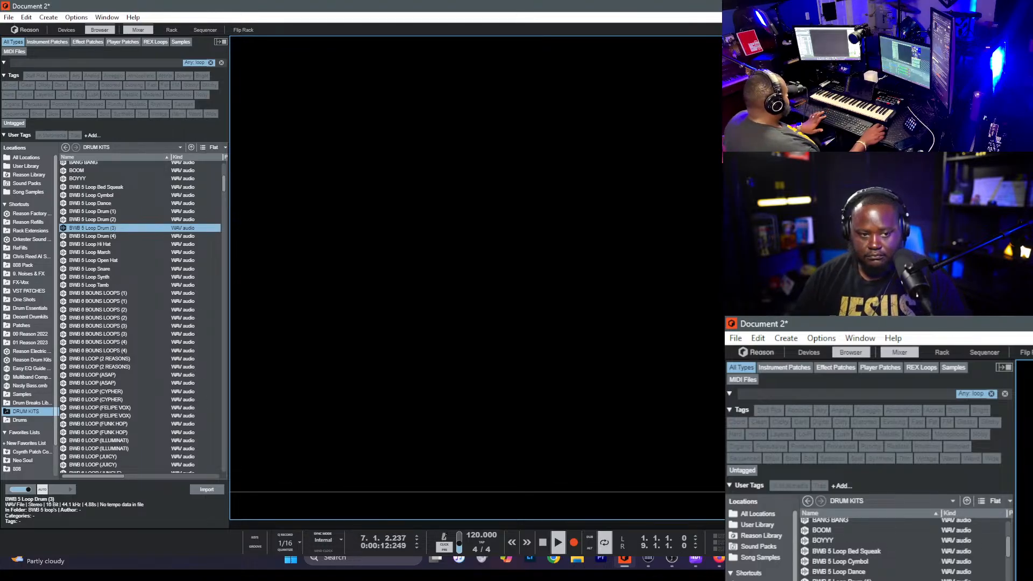
{"action": "key", "text": "F7"}
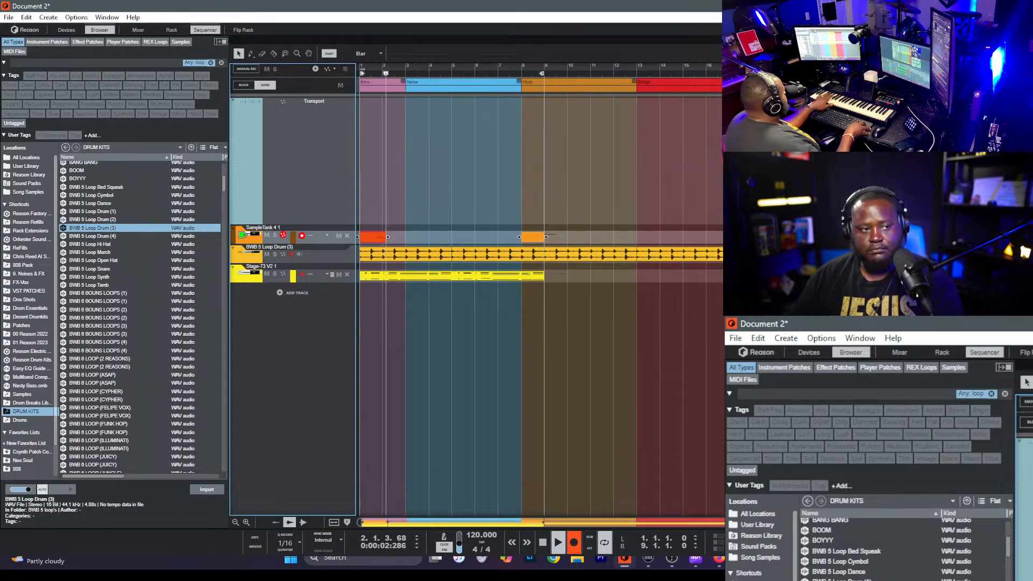
{"action": "key", "text": "space"}
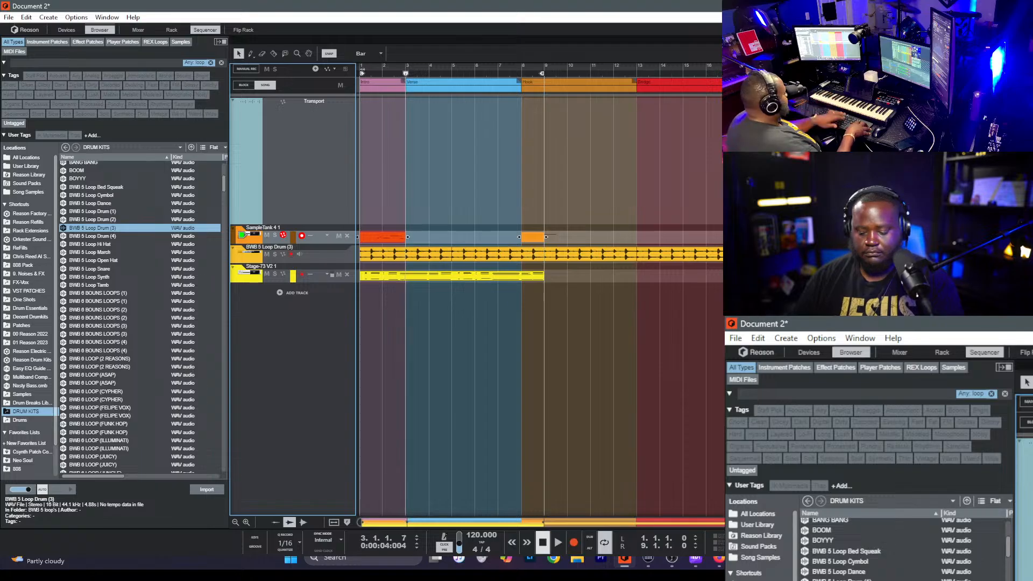
{"action": "key", "text": "KP_0"}
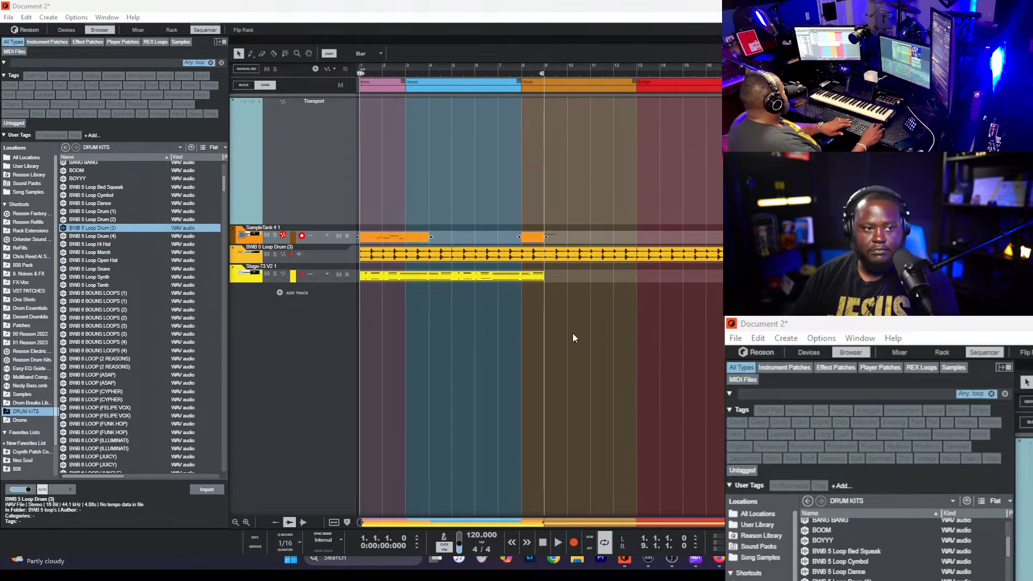
{"action": "key", "text": "Delete"}
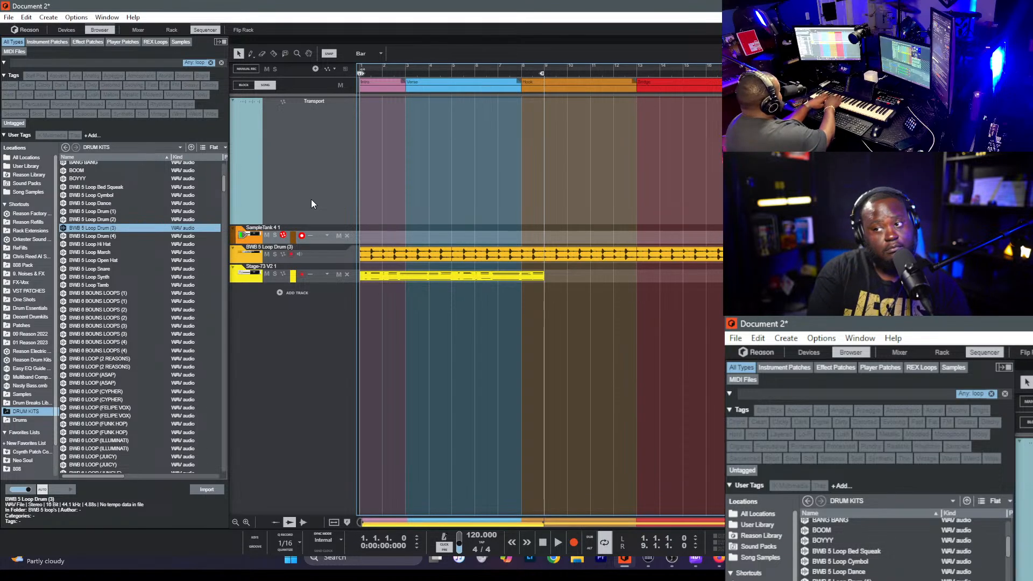
- Record an eight-bar SampleTank 4 part from bar 1, undo that take and record it again
{"action": "key", "text": "ctrl+Return"}
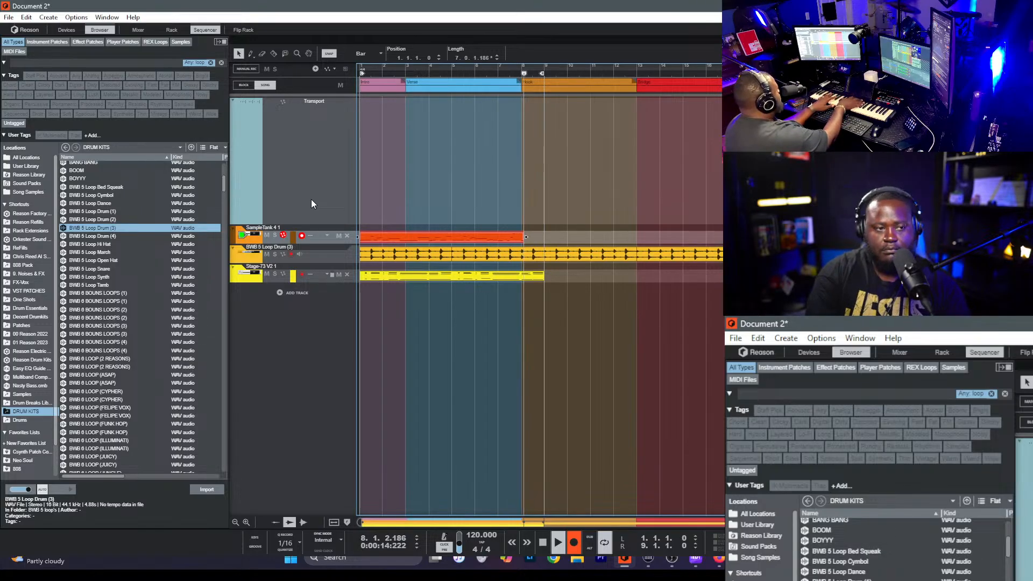
{"action": "key", "text": "space"}
{"action": "key", "text": "space"}
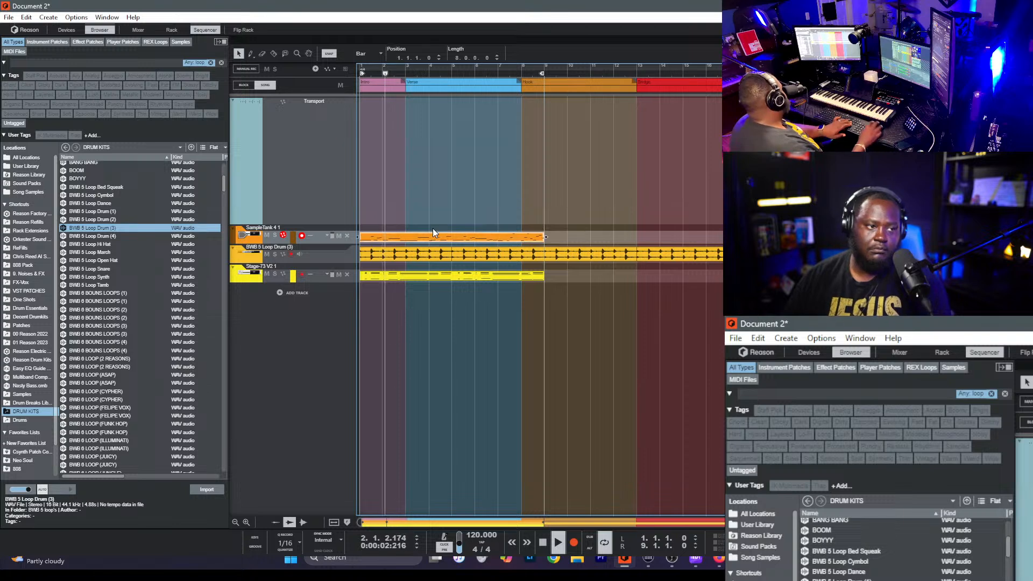
{"action": "key", "text": "ctrl+z"}
{"action": "key", "text": "space"}
{"action": "key", "text": "ctrl+Return"}
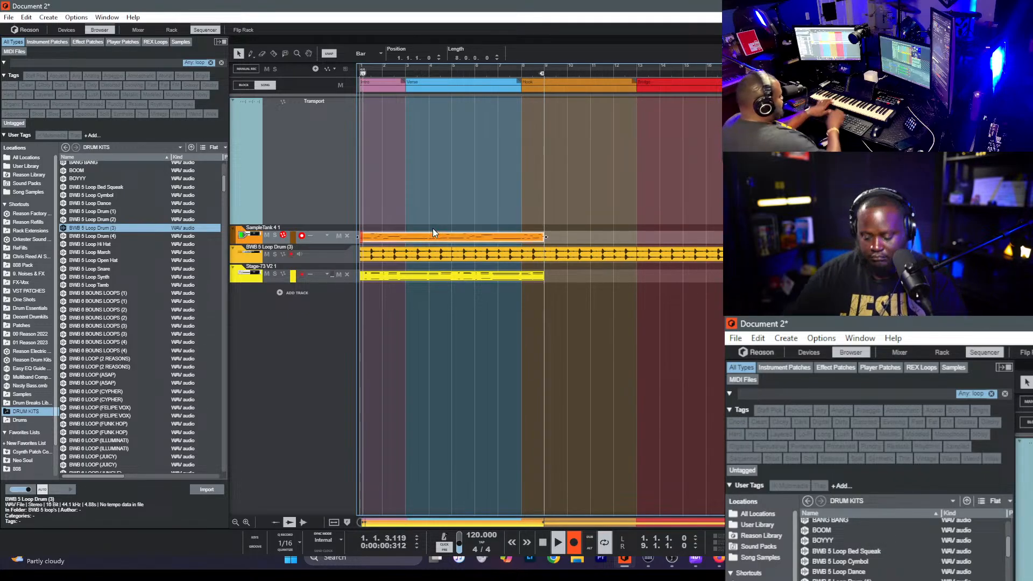
- Open the SampleTank 4 clip's notes and move the G#0 note at the start of bar 2 up to A#0
{"action": "double_click", "coordinate": [407, 237]}
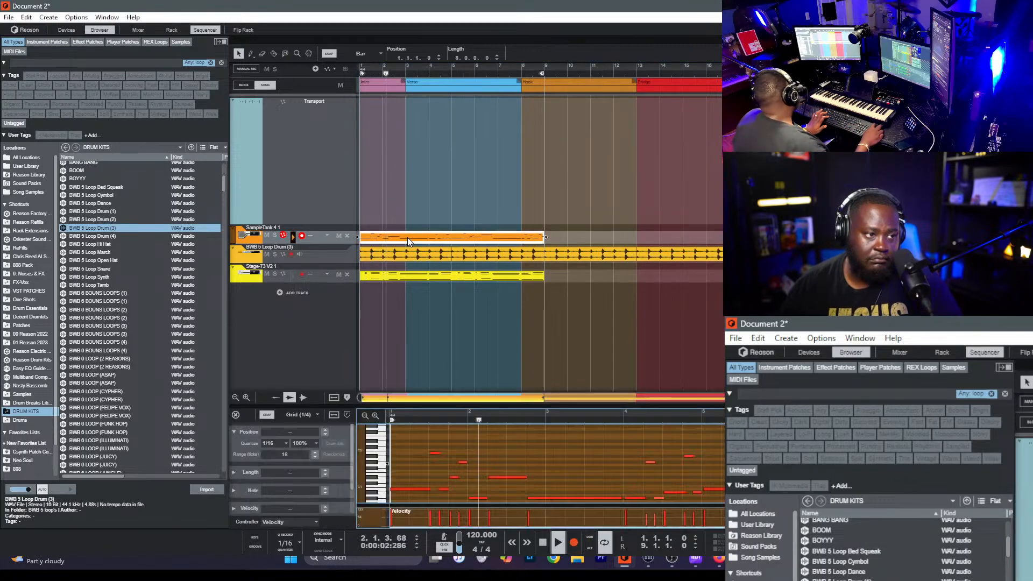
{"action": "left_click_drag", "start_coordinate": [478, 456], "coordinate": [471, 441]}
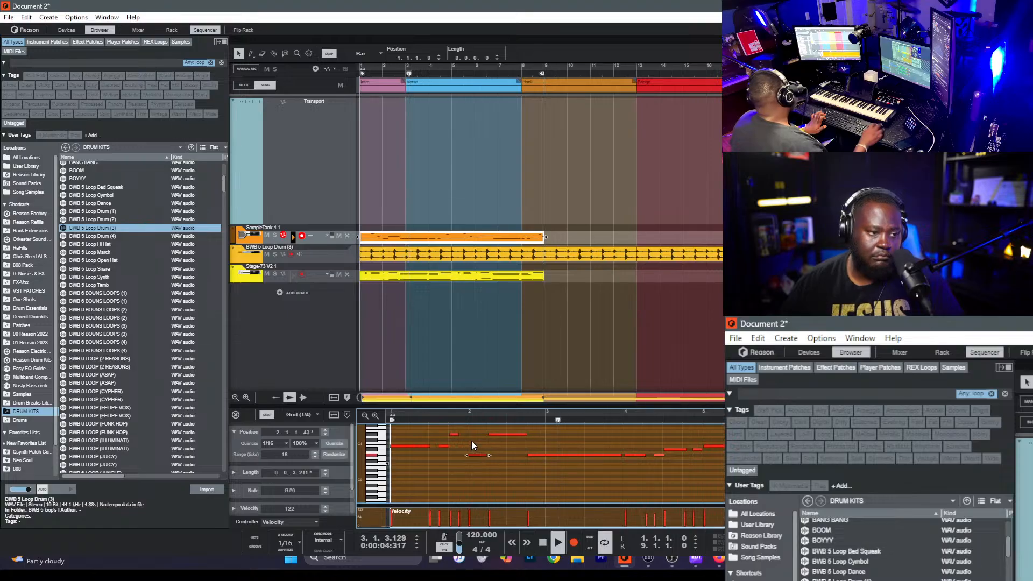
{"action": "key", "text": "space"}
{"action": "key", "text": "space"}
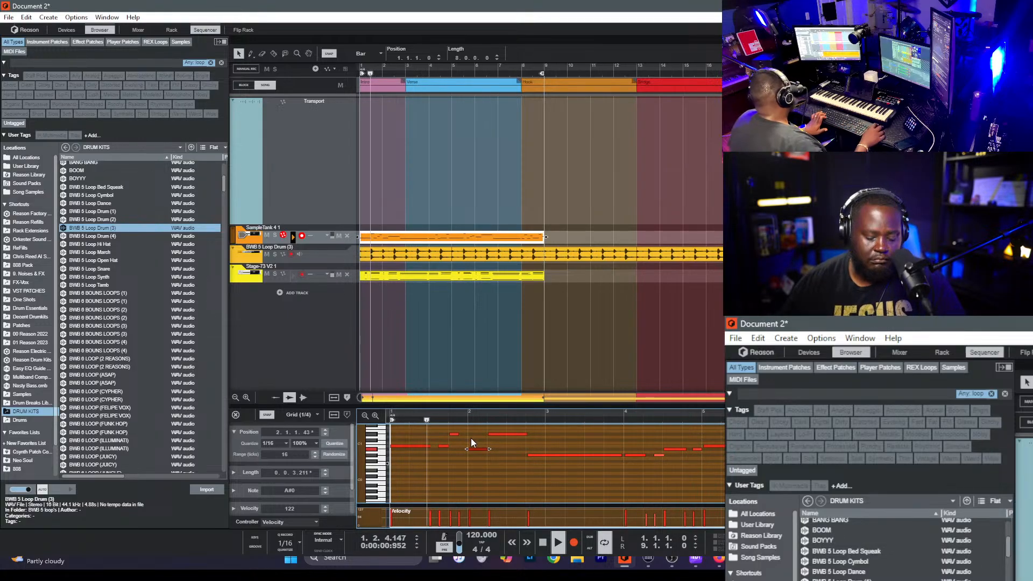
{"action": "left_click", "coordinate": [581, 490]}
{"action": "scroll", "coordinate": [538, 479], "scroll_direction": "up", "scroll_amount": 2}
{"action": "scroll", "coordinate": [536, 480], "scroll_direction": "down", "scroll_amount": 2}
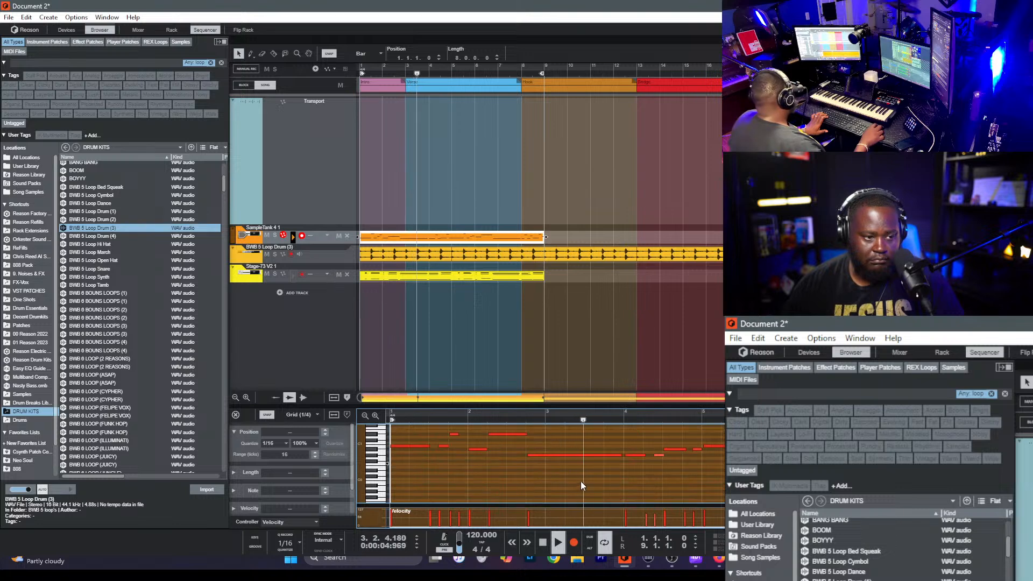
{"action": "left_click", "coordinate": [716, 446]}
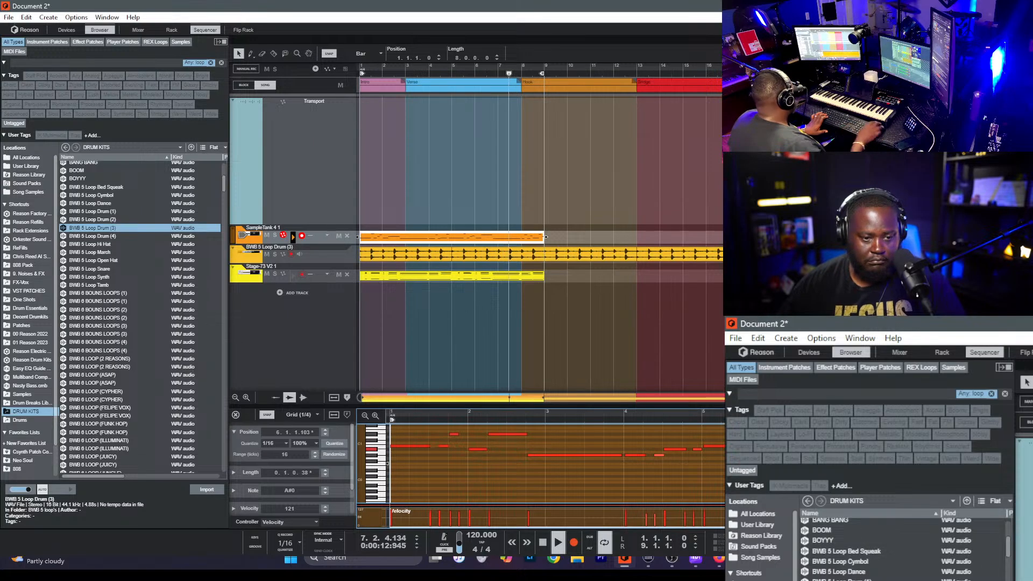
{"action": "left_click", "coordinate": [631, 404]}
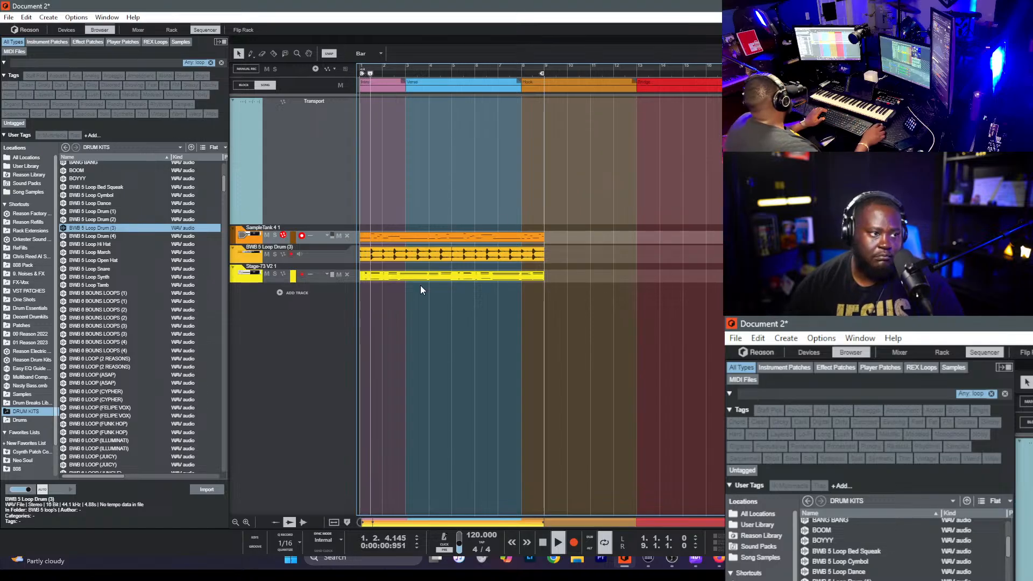
- Stop playback, raise the song tempo to 140 BPM and play the loop again
{"action": "left_click", "coordinate": [402, 255]}
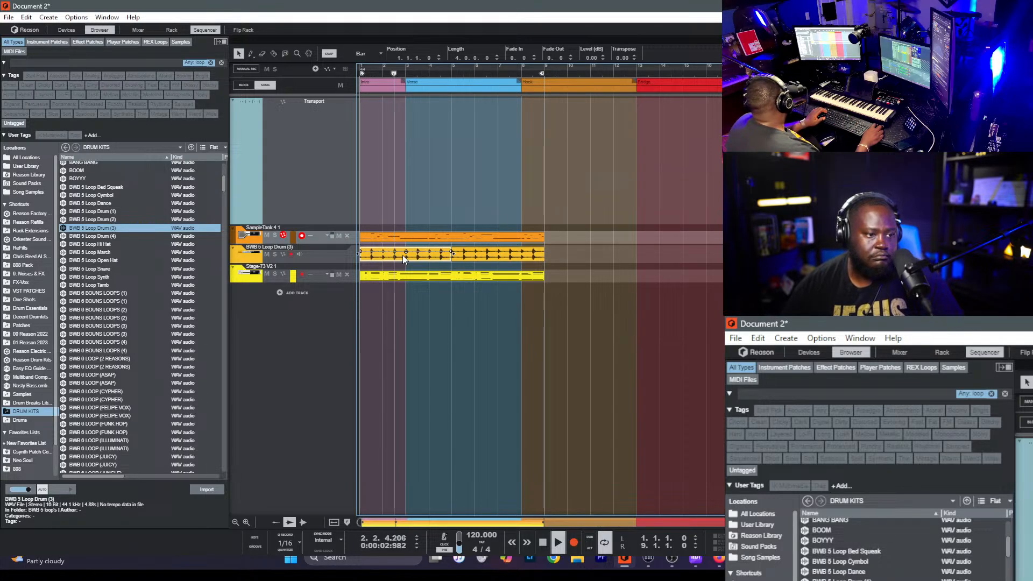
{"action": "key", "text": "space"}
{"action": "key", "text": "KP_Add"}
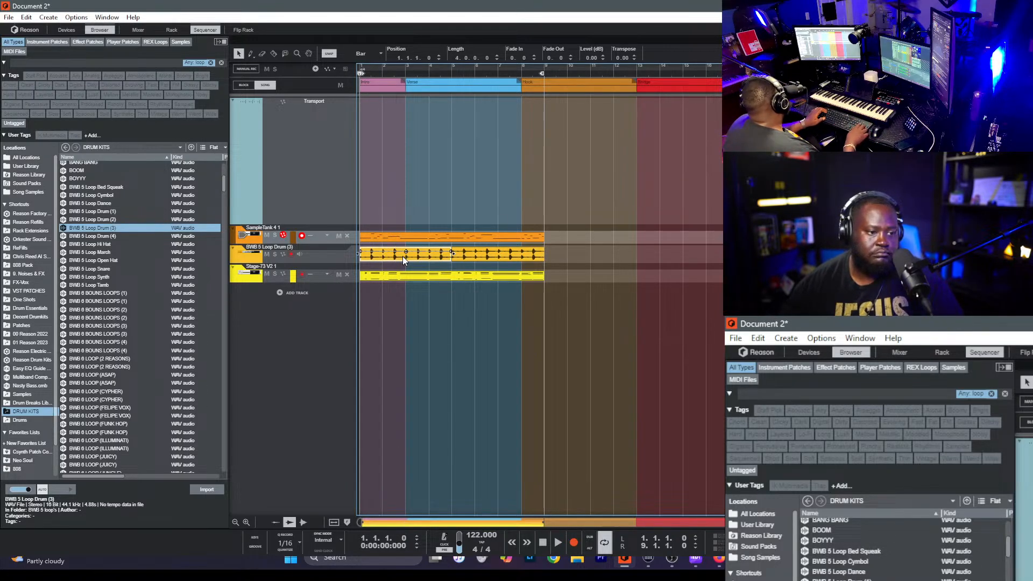
{"action": "key", "text": "KP_Add"}
{"action": "key", "text": "KP_Add"}
{"action": "key", "text": "KP_Add"}
{"action": "key", "text": "KP_Add"}
{"action": "key", "text": "KP_Add"}
{"action": "key", "text": "KP_Add"}
{"action": "key", "text": "KP_Add"}
{"action": "key", "text": "KP_Add"}
{"action": "key", "text": "KP_Add"}
{"action": "key", "text": "KP_Add"}
{"action": "key", "text": "KP_Add"}
{"action": "key", "text": "KP_Add"}
{"action": "key", "text": "KP_Add"}
{"action": "key", "text": "space"}
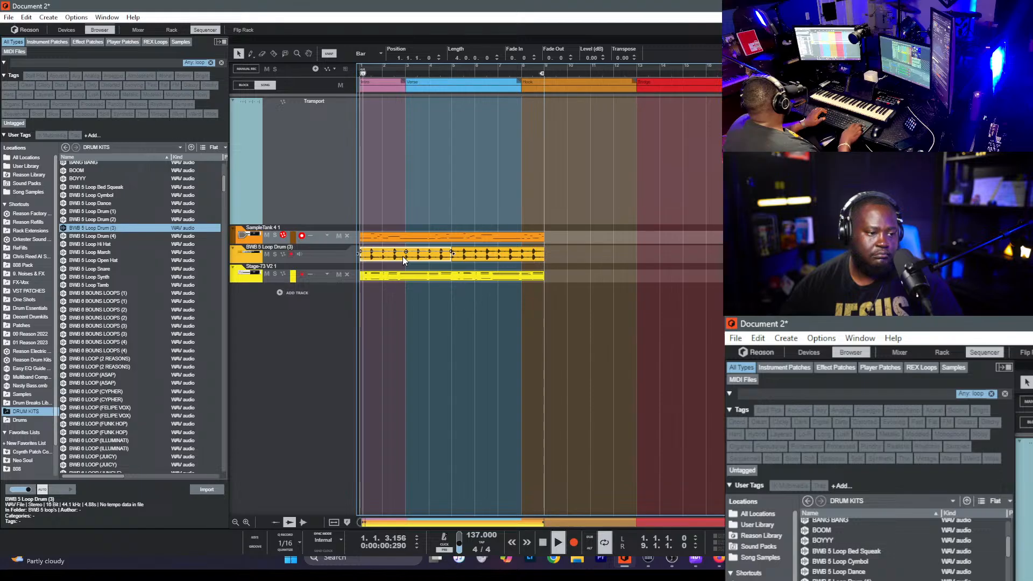
{"action": "left_click", "coordinate": [479, 300]}
- Try scaling both drum loop clips to double speed during playback
{"action": "left_click", "coordinate": [413, 256]}
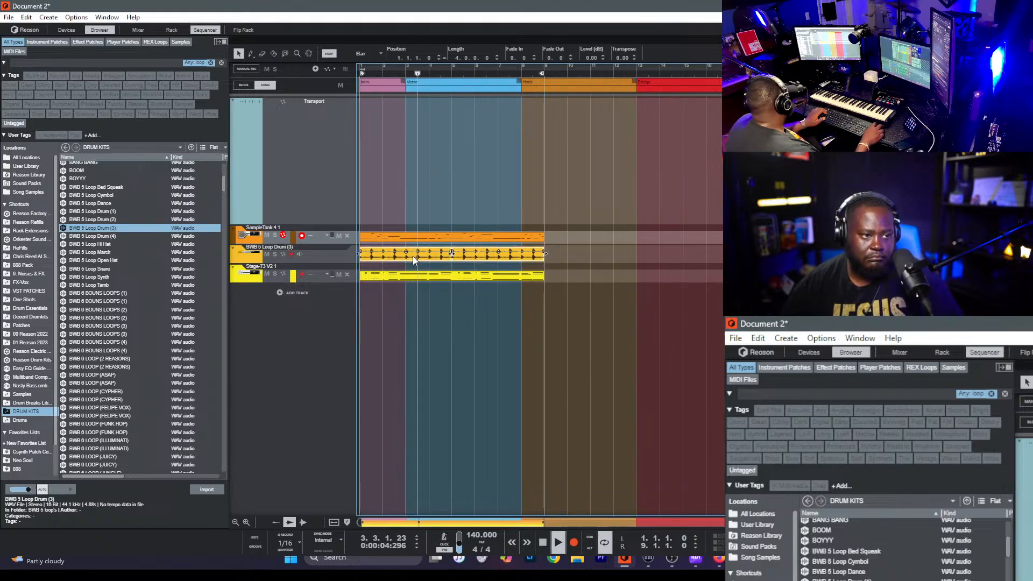
{"action": "left_click", "coordinate": [634, 398]}
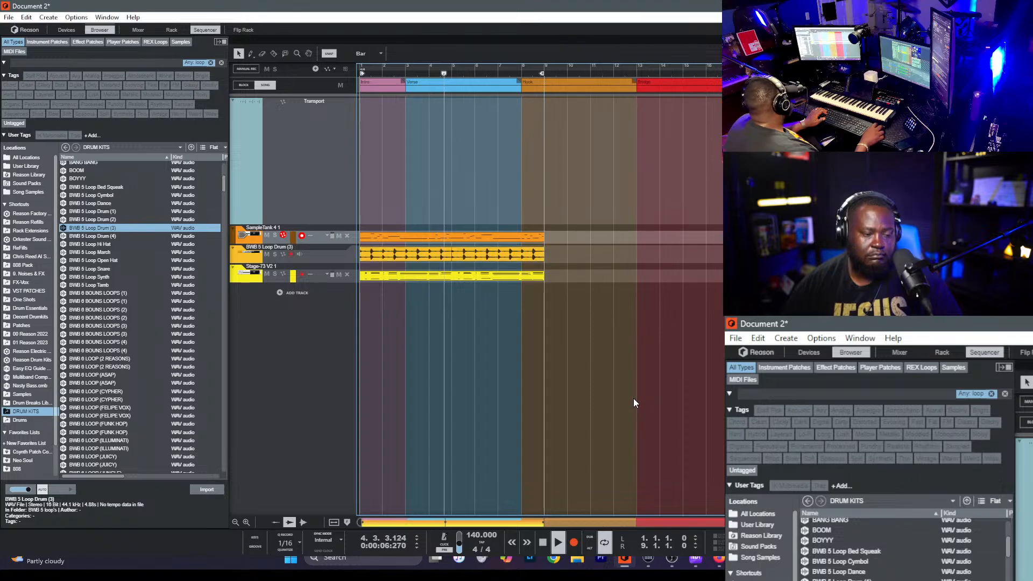
{"action": "left_click", "coordinate": [423, 251]}
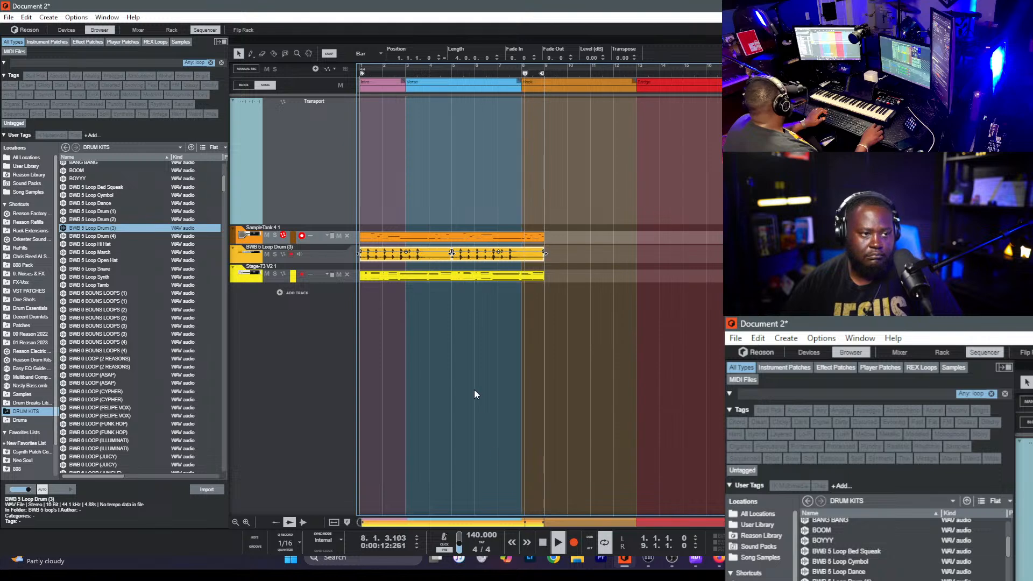
{"action": "left_click", "coordinate": [463, 356]}
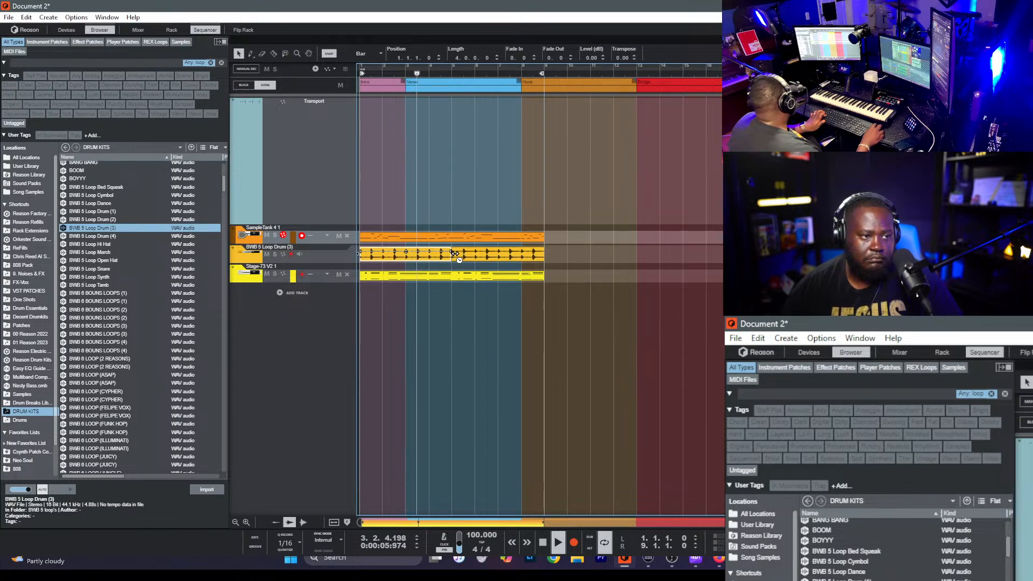
- Try trimming the first drum loop clip to two bars and duplicating it at bar 3
{"action": "left_click_drag", "start_coordinate": [446, 254], "coordinate": [405, 253]}
{"action": "key", "text": "space"}
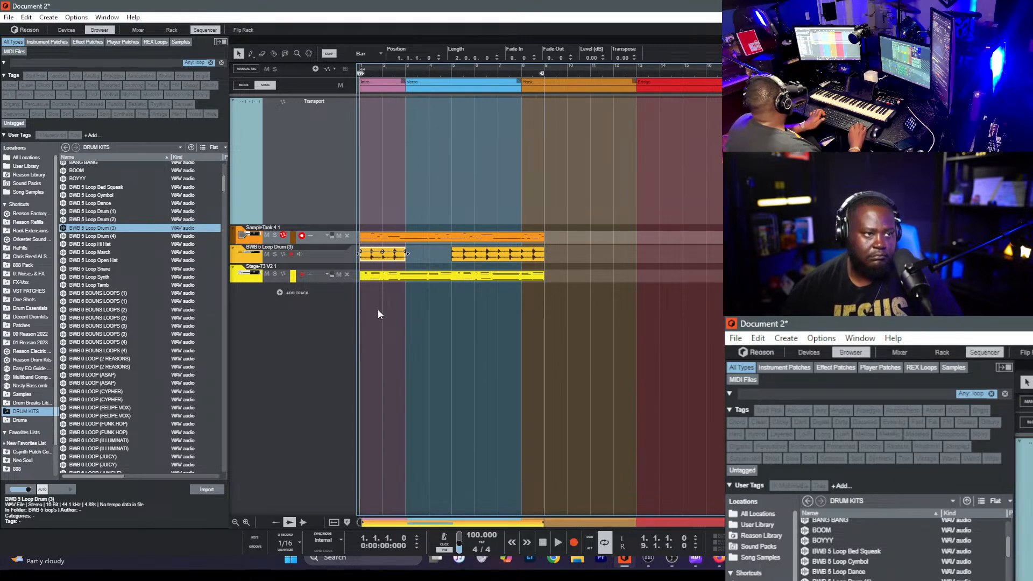
{"action": "key", "text": "ctrl+d"}
{"action": "key", "text": "space"}
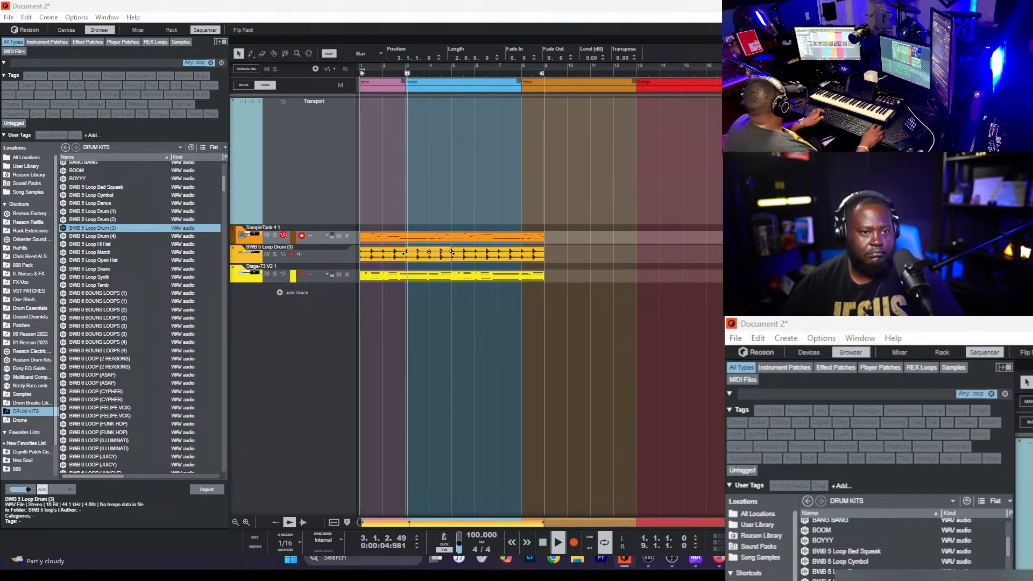
{"action": "left_click", "coordinate": [428, 301]}
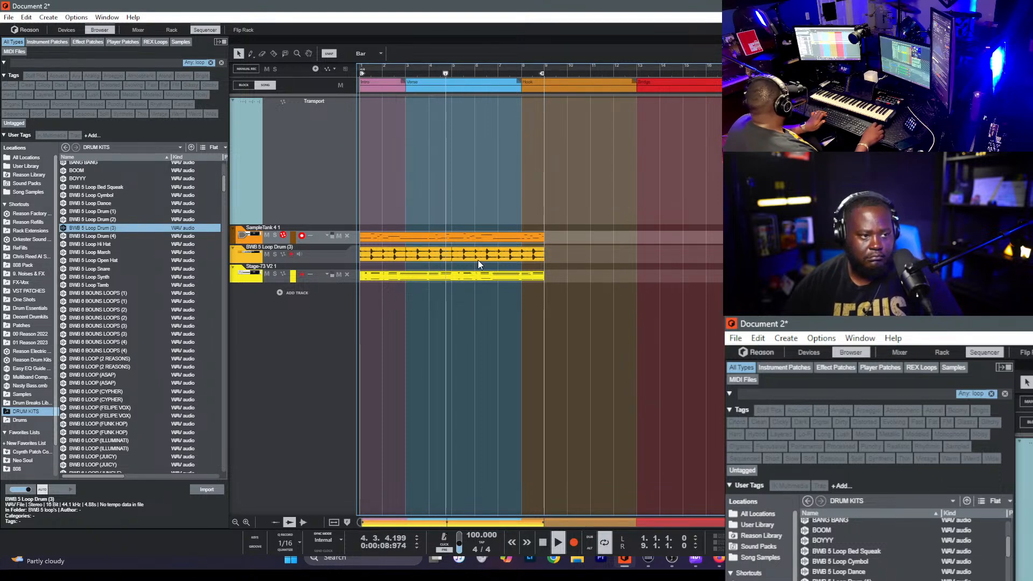
{"action": "left_click", "coordinate": [438, 260]}
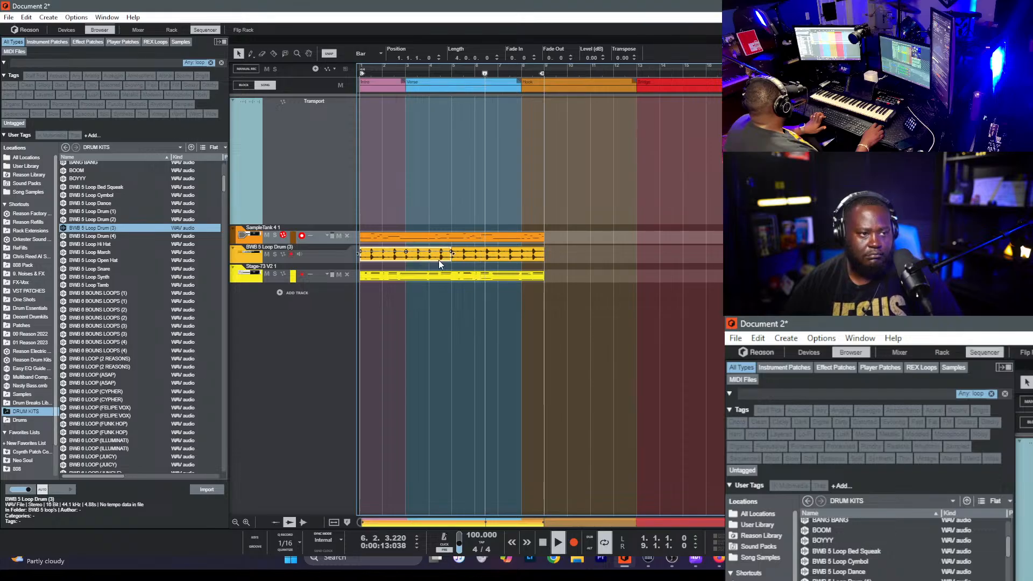
{"action": "left_click", "coordinate": [500, 329]}
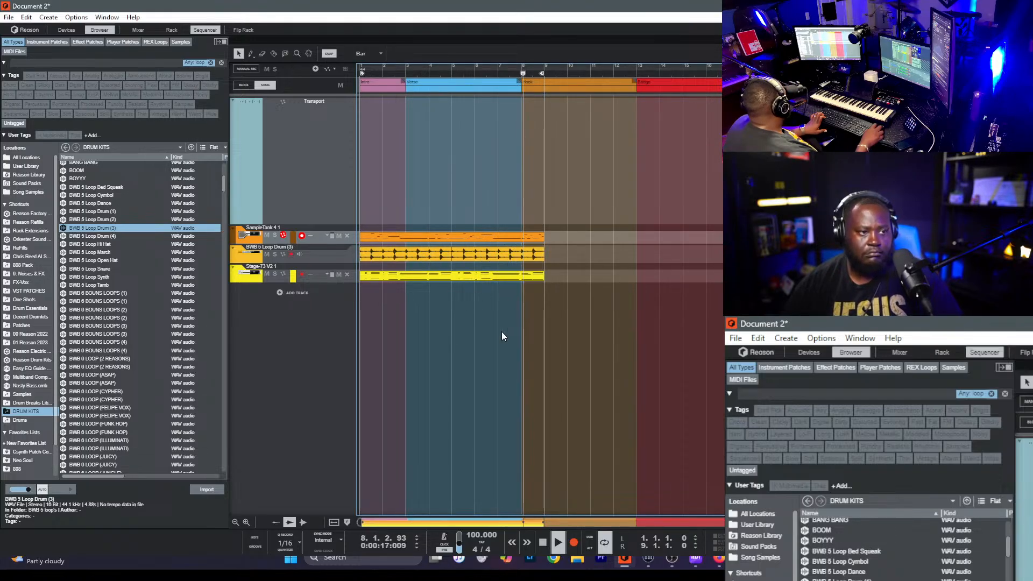
- Try trimming both double-speed drum loop clips to two bars and duplicating the second one at bar 7
{"action": "left_click", "coordinate": [492, 253]}
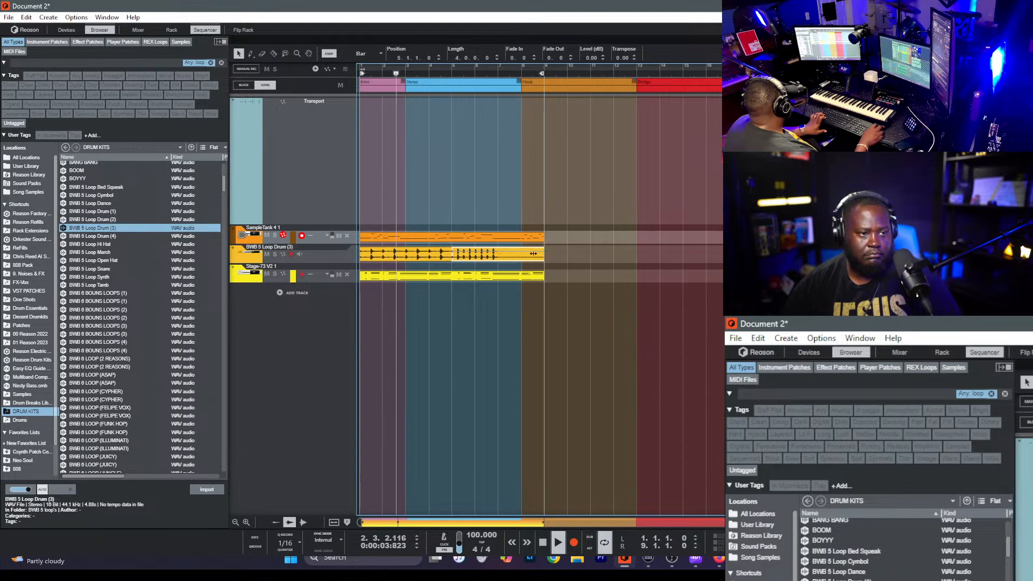
{"action": "left_click_drag", "start_coordinate": [545, 253], "coordinate": [496, 258]}
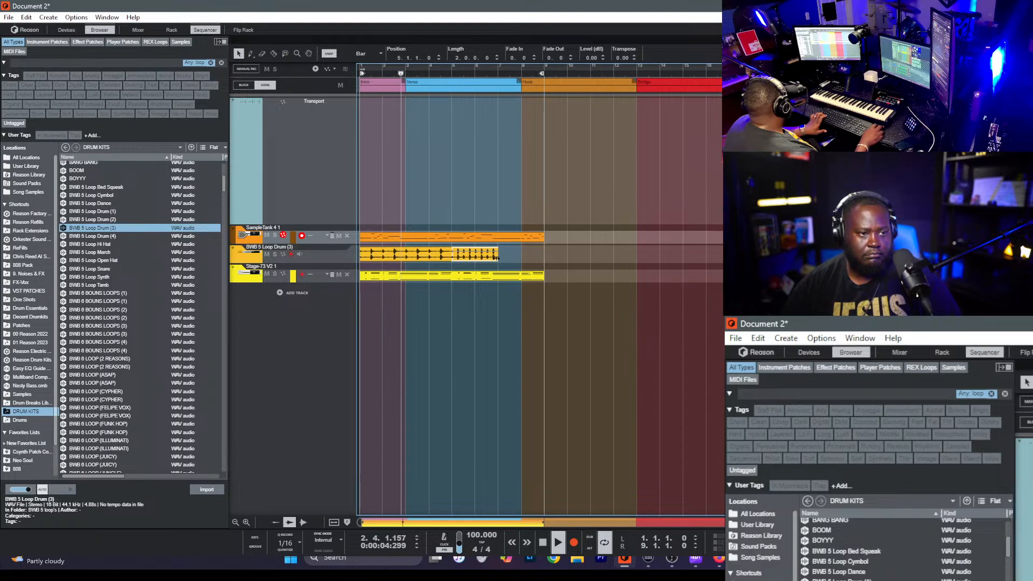
{"action": "left_click", "coordinate": [444, 256]}
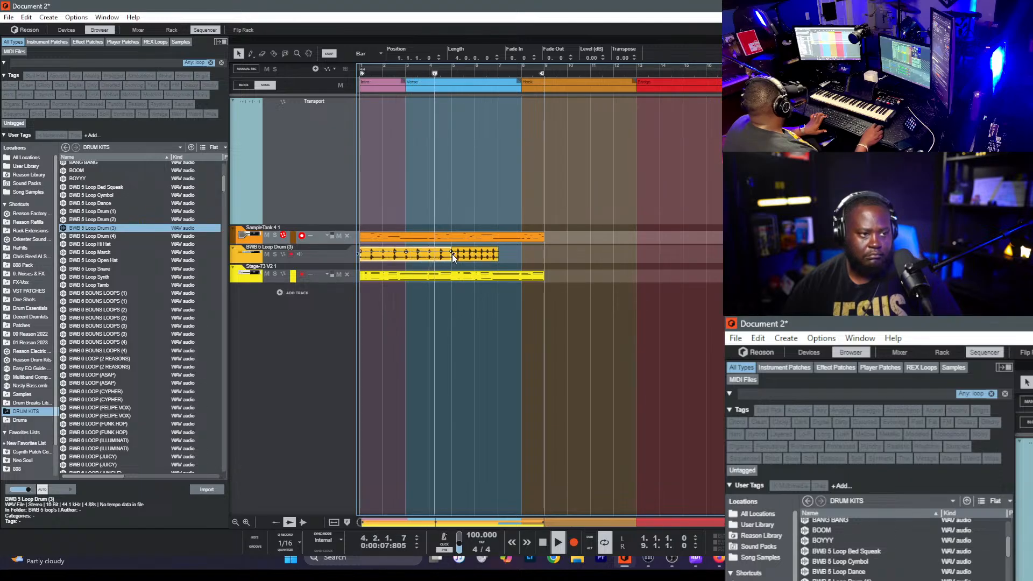
{"action": "left_click_drag", "start_coordinate": [454, 253], "coordinate": [404, 253]}
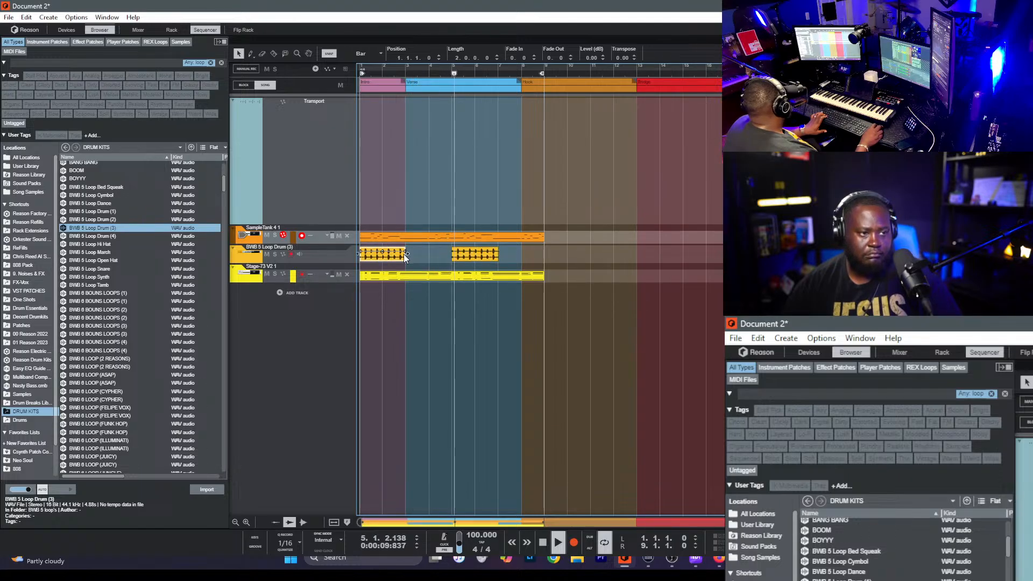
{"action": "left_click", "coordinate": [459, 254]}
{"action": "key", "text": "ctrl+d"}
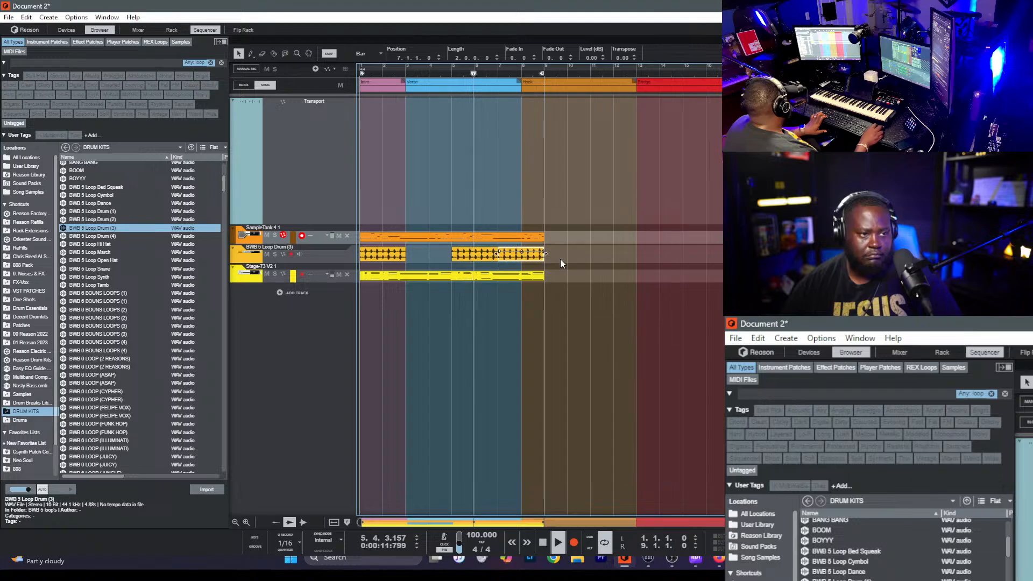
- Undo the drum loop clip duplication and trims and return the tempo to 140 BPM
{"action": "key", "text": "ctrl+z"}
{"action": "key", "text": "ctrl+z"}
{"action": "key", "text": "ctrl+z"}
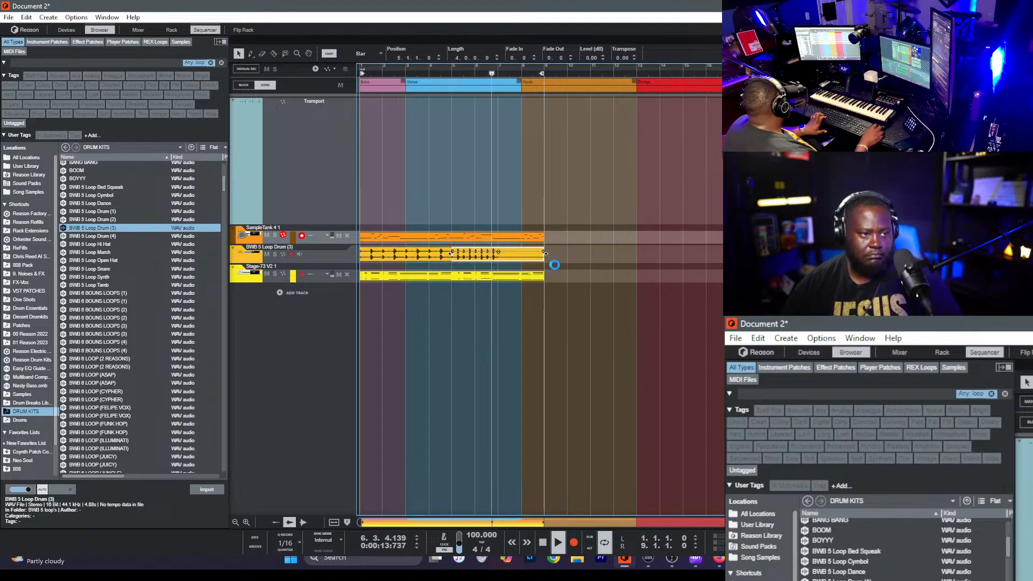
{"action": "left_click", "coordinate": [544, 322]}
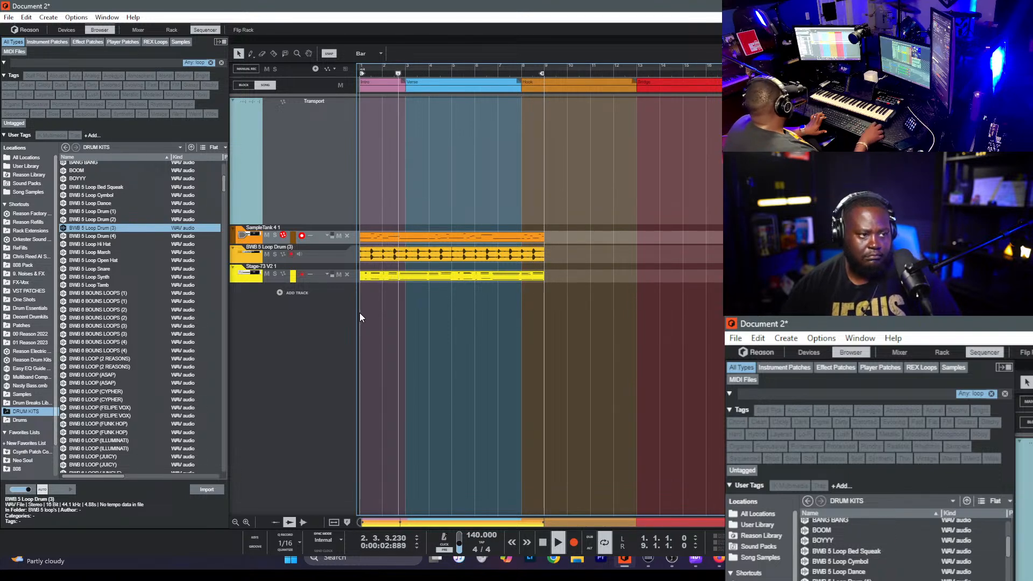
- Show the Master Section's insert effects, move the MClass Maximizer below Scream 4 and check Scream 4's Damage Control
{"action": "key", "text": "F6"}
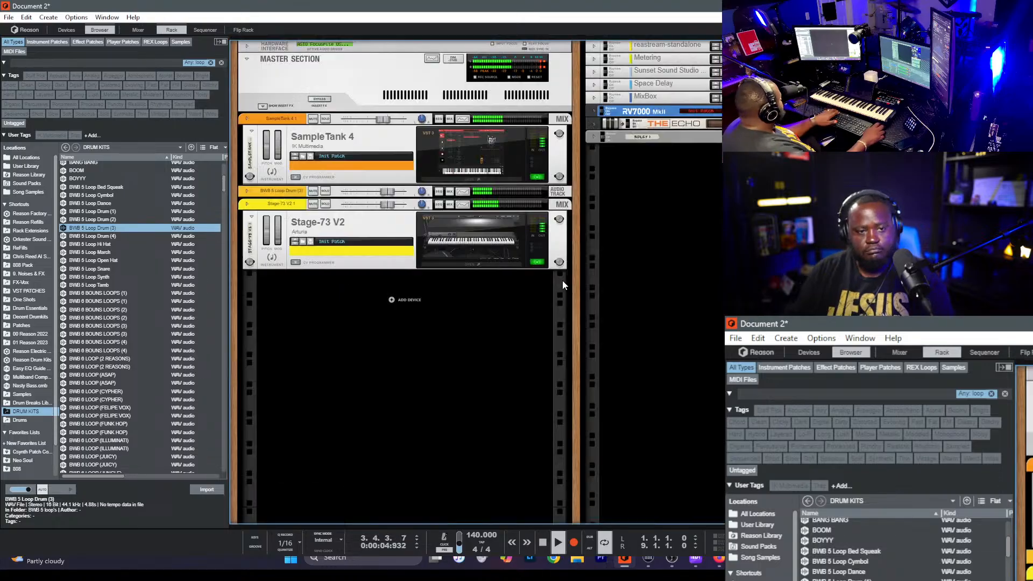
{"action": "left_click", "coordinate": [264, 105]}
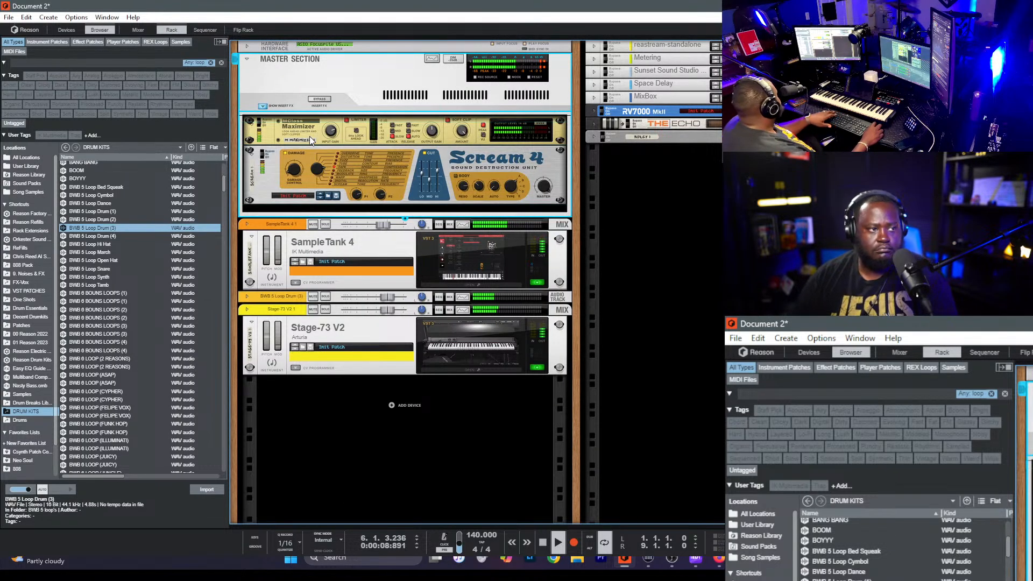
{"action": "left_click_drag", "start_coordinate": [310, 122], "coordinate": [361, 182]}
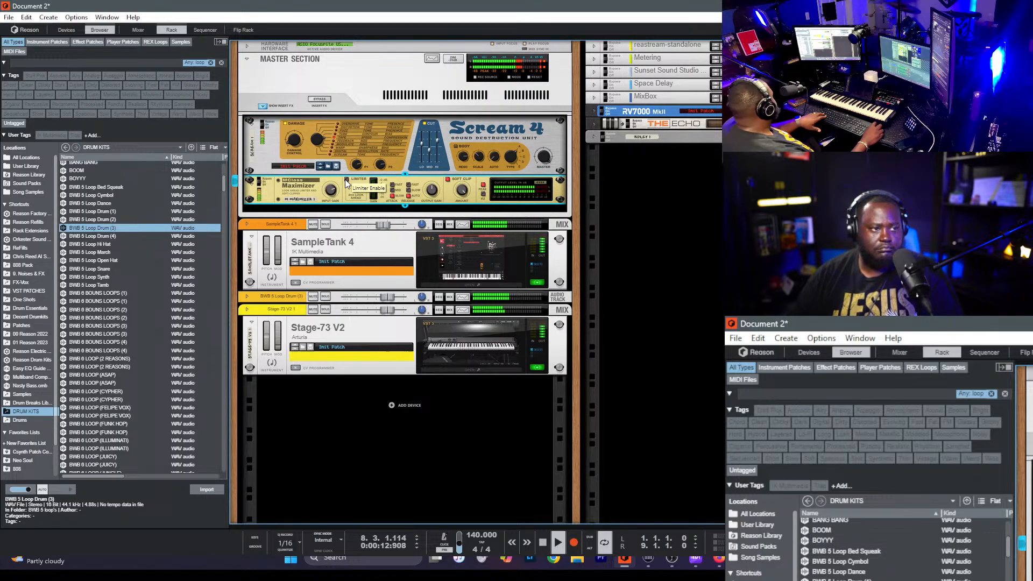
{"action": "key", "text": "F7"}
{"action": "key", "text": "F6"}
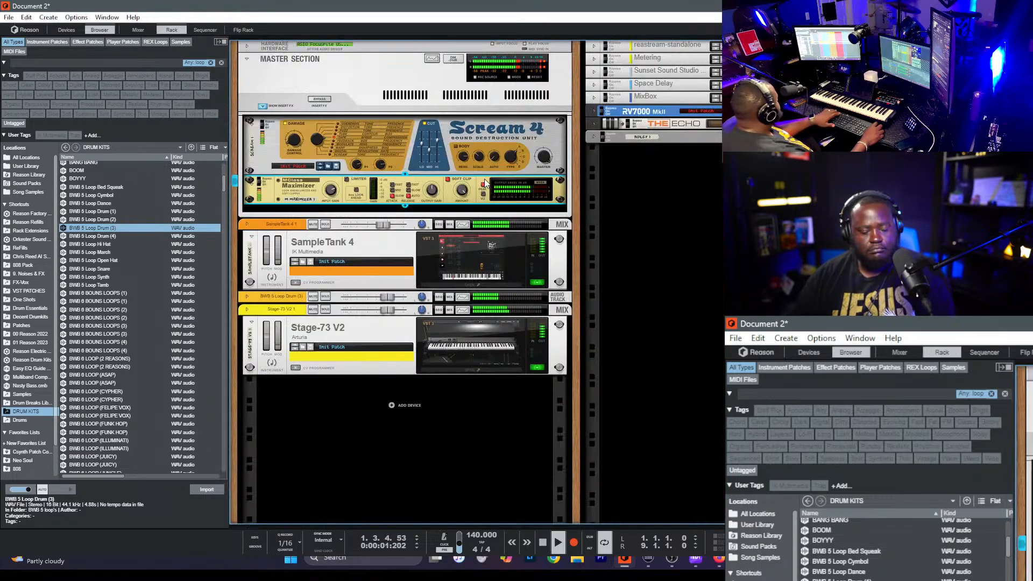
{"action": "left_click", "coordinate": [294, 139]}
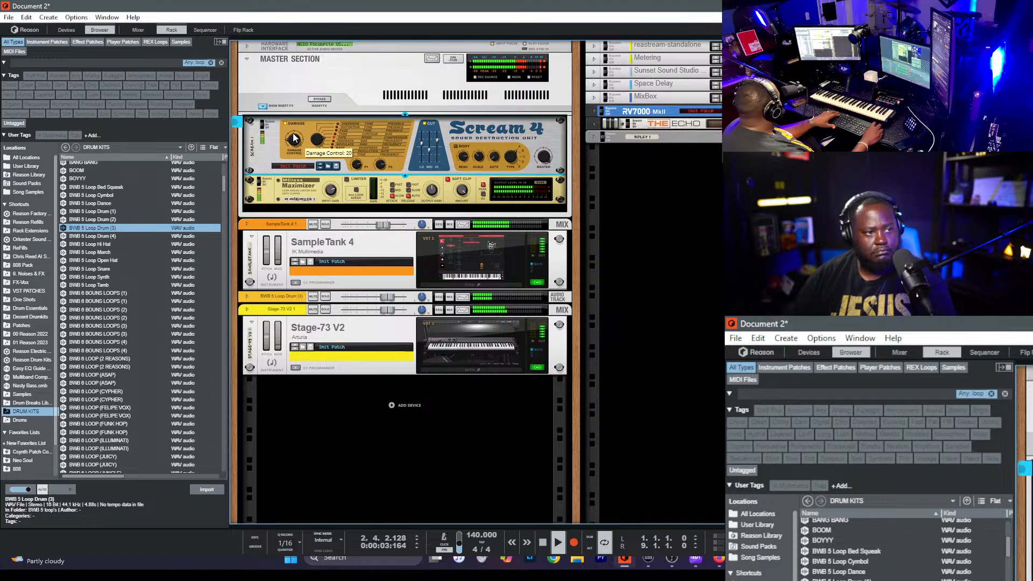
{"action": "key", "text": "F7"}
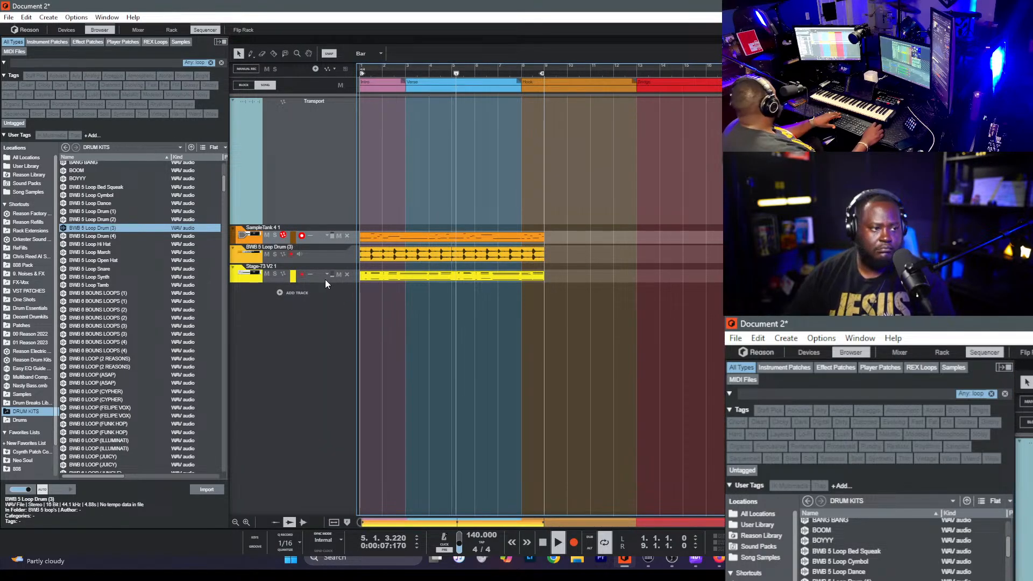
- Preview the BWB 6 BOUNS LOOPS files (1), (3) and (4) in the DRUM KITS folder
{"action": "left_click", "coordinate": [166, 316]}
{"action": "left_click", "coordinate": [152, 303]}
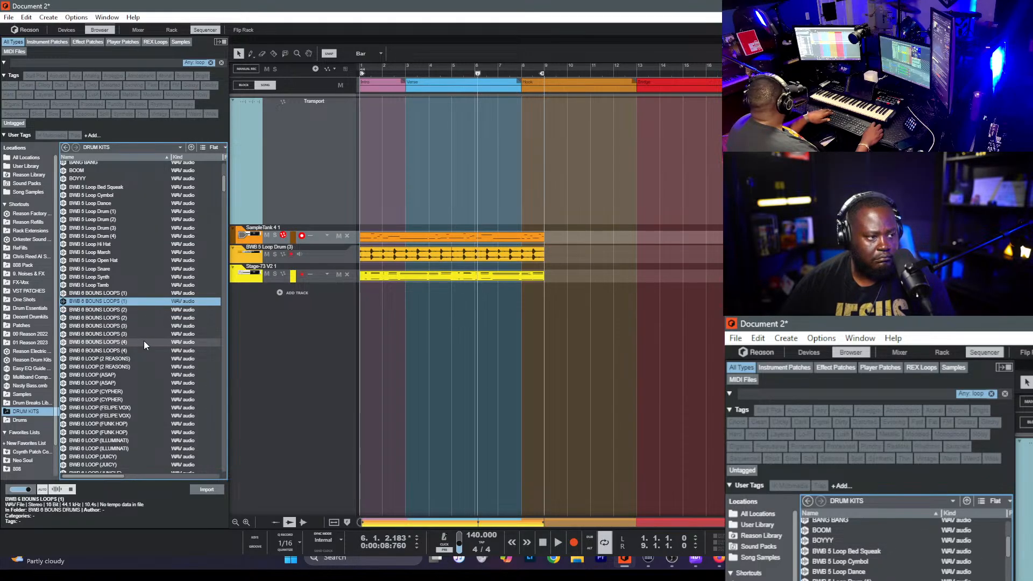
{"action": "left_click", "coordinate": [133, 293]}
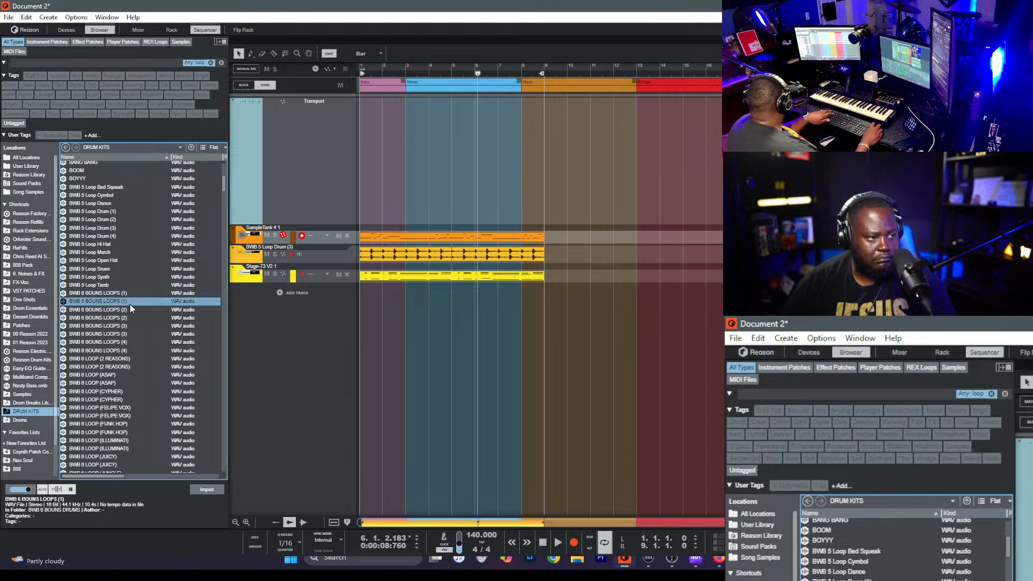
{"action": "left_click", "coordinate": [123, 283]}
{"action": "left_click", "coordinate": [136, 334]}
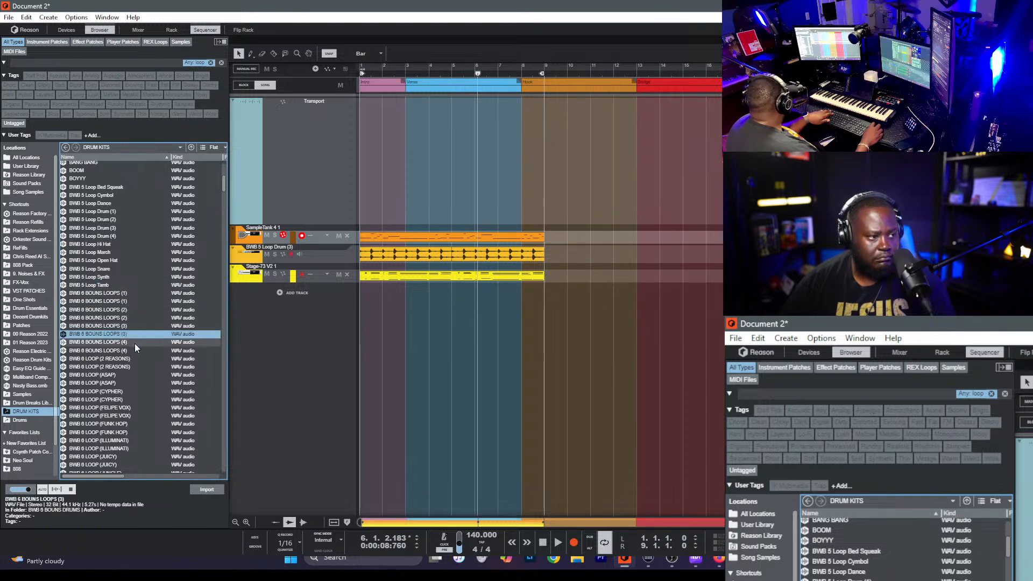
{"action": "left_click", "coordinate": [131, 349]}
{"action": "scroll", "coordinate": [137, 358], "scroll_direction": "down", "scroll_amount": 3}
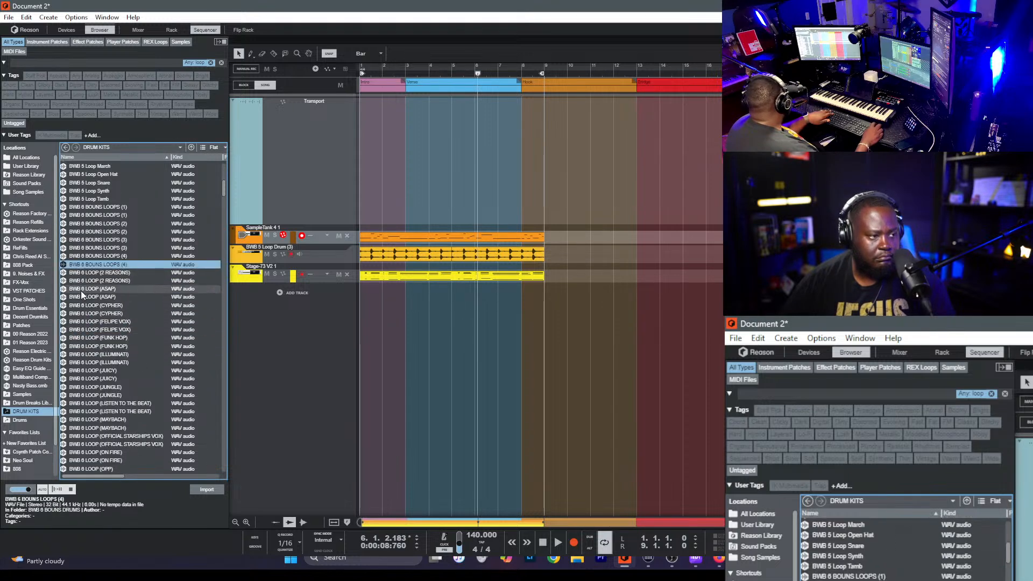
- Add the BWB 6 LOOP (FUNK HOP) file as a new audio track at bar 1 and stretch its clip to four bars
{"action": "left_click", "coordinate": [107, 297]}
{"action": "left_click", "coordinate": [113, 347]}
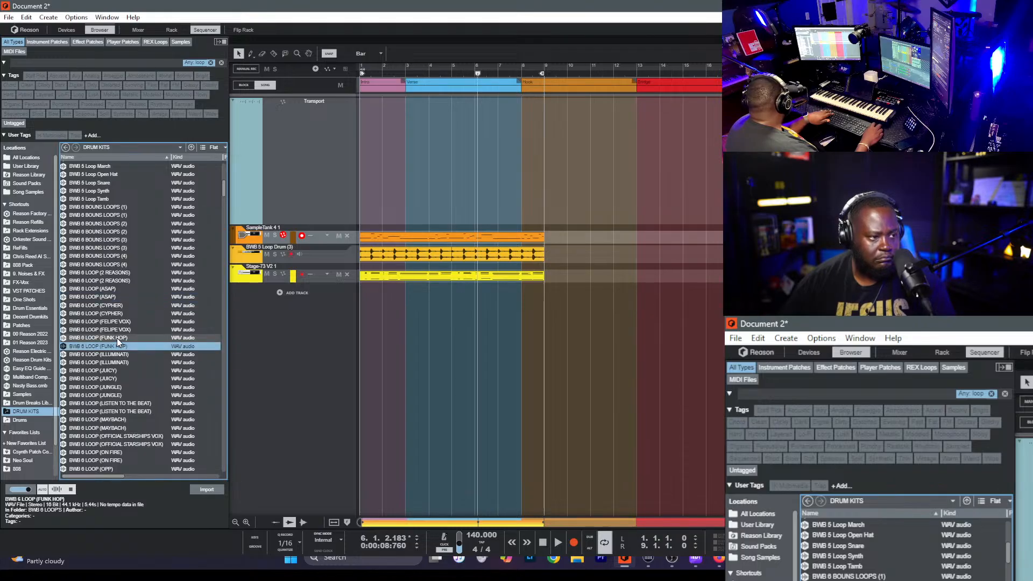
{"action": "left_click", "coordinate": [104, 337]}
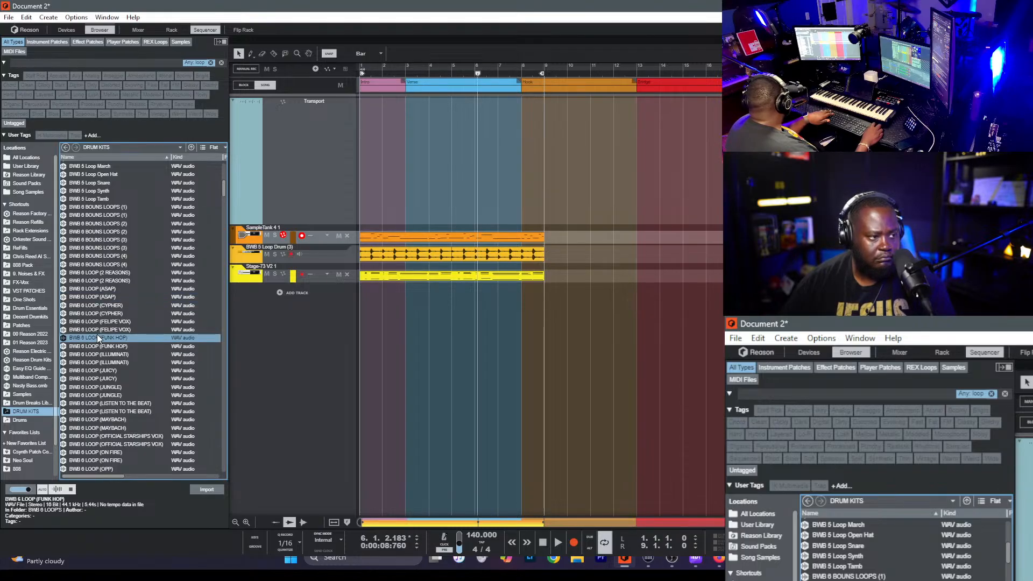
{"action": "left_click_drag", "start_coordinate": [360, 290], "coordinate": [362, 295]}
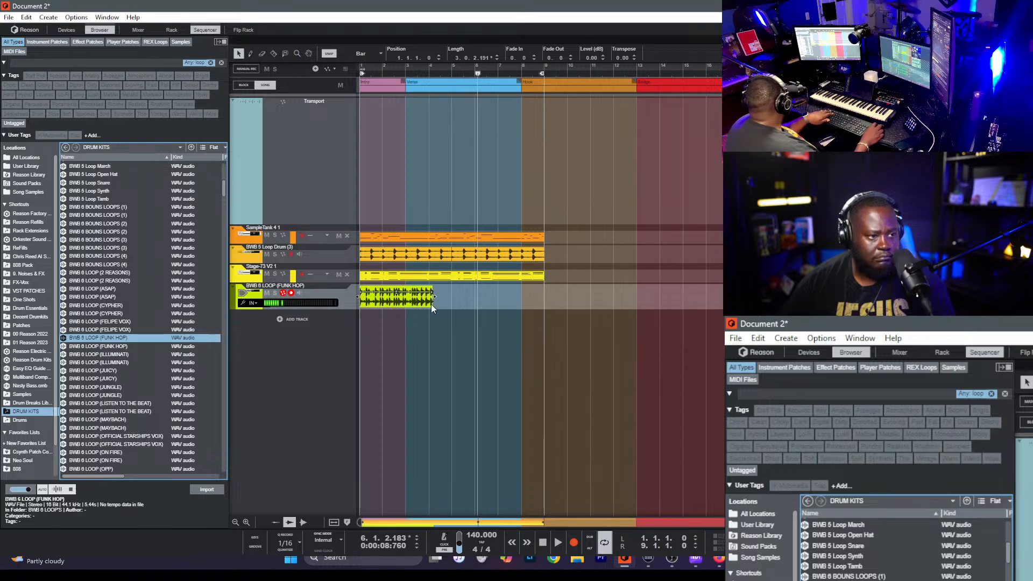
{"action": "left_click_drag", "start_coordinate": [435, 295], "coordinate": [450, 299]}
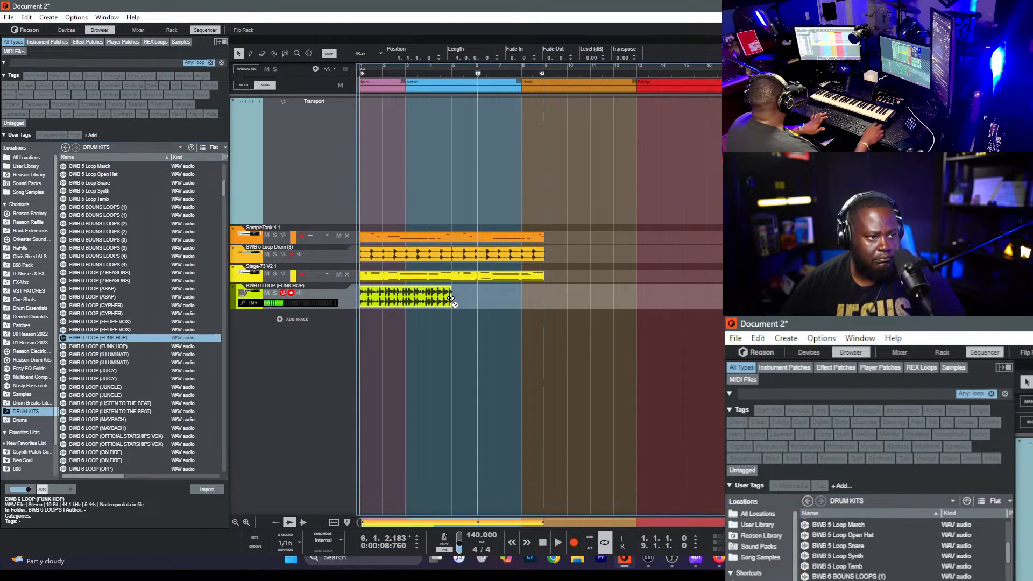
- Play the song, duplicate the FUNK HOP clip at bar 5 and try shortening the first clip to three bars
{"action": "key", "text": "space"}
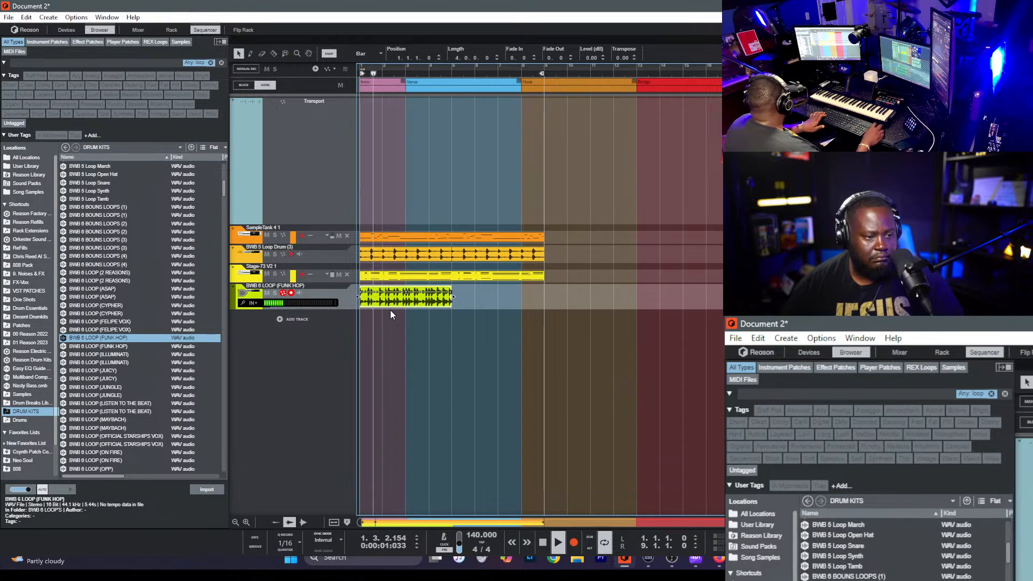
{"action": "key", "text": "ctrl+d"}
{"action": "left_click", "coordinate": [522, 338]}
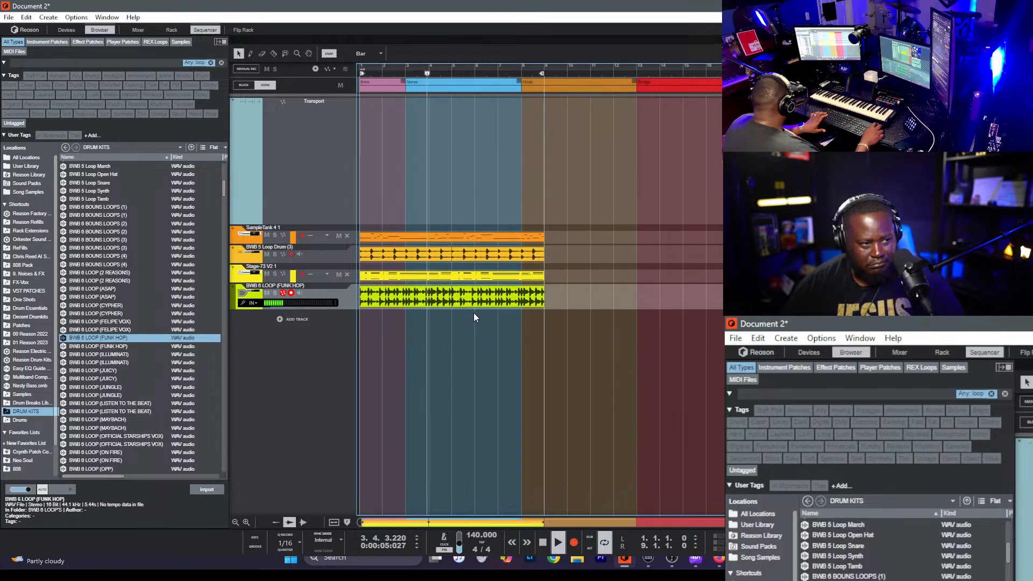
{"action": "left_click", "coordinate": [391, 299]}
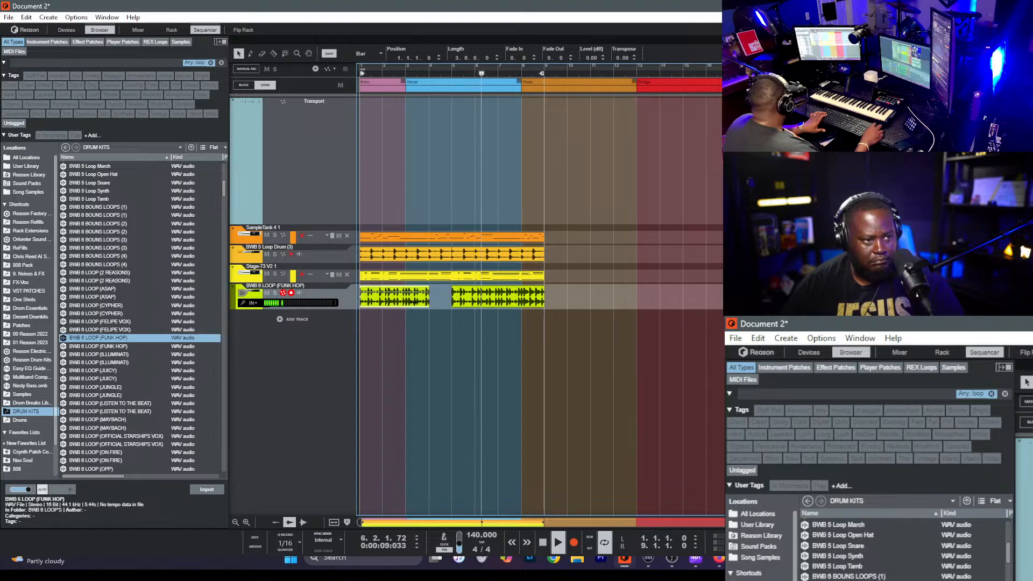
{"action": "left_click", "coordinate": [551, 329]}
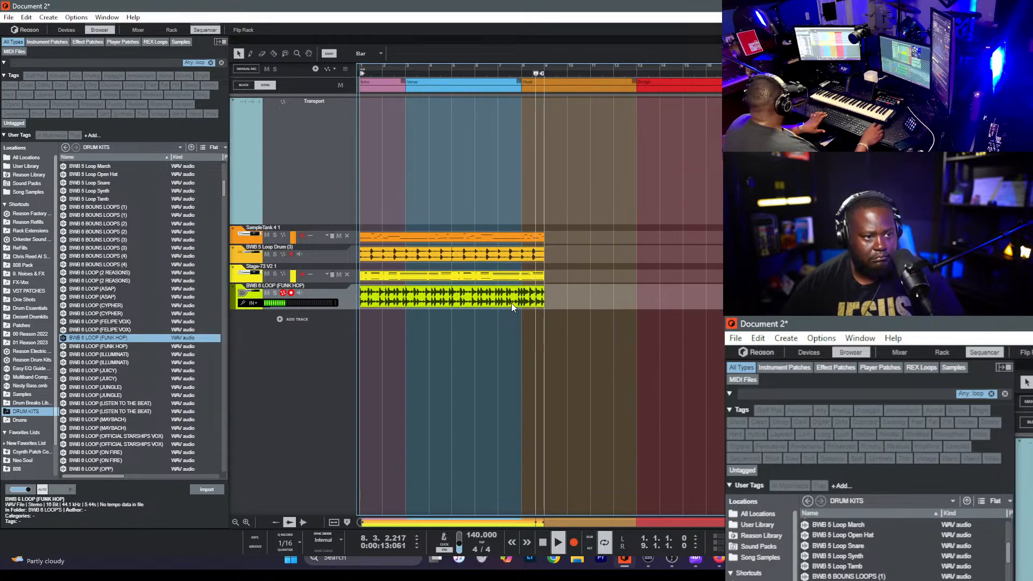
- Lower the Scenic Hyb 1 channel's level in the rack and return to the arrangement
{"action": "scroll", "coordinate": [502, 344], "scroll_direction": "down", "scroll_amount": 1}
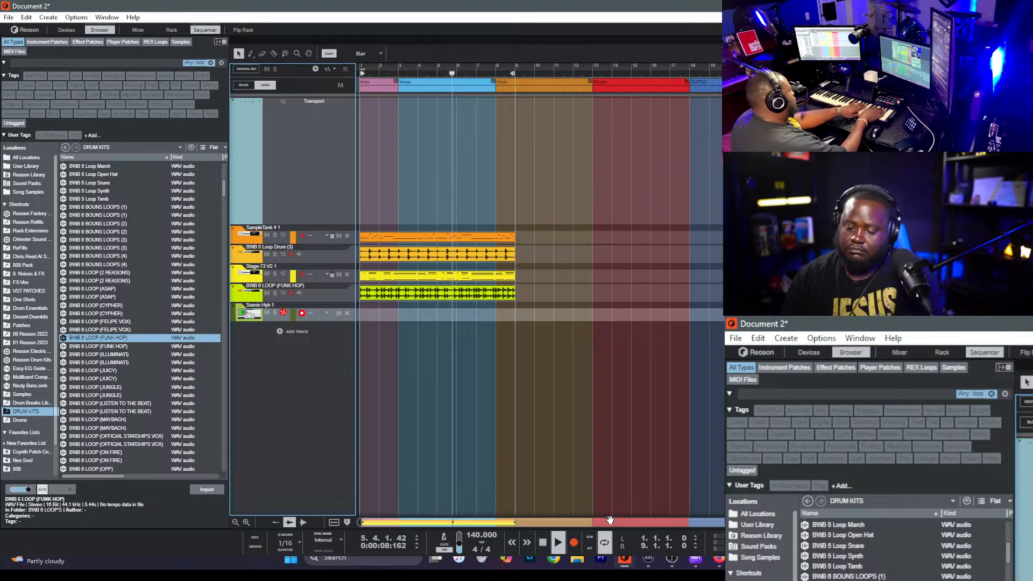
{"action": "key", "text": "F6"}
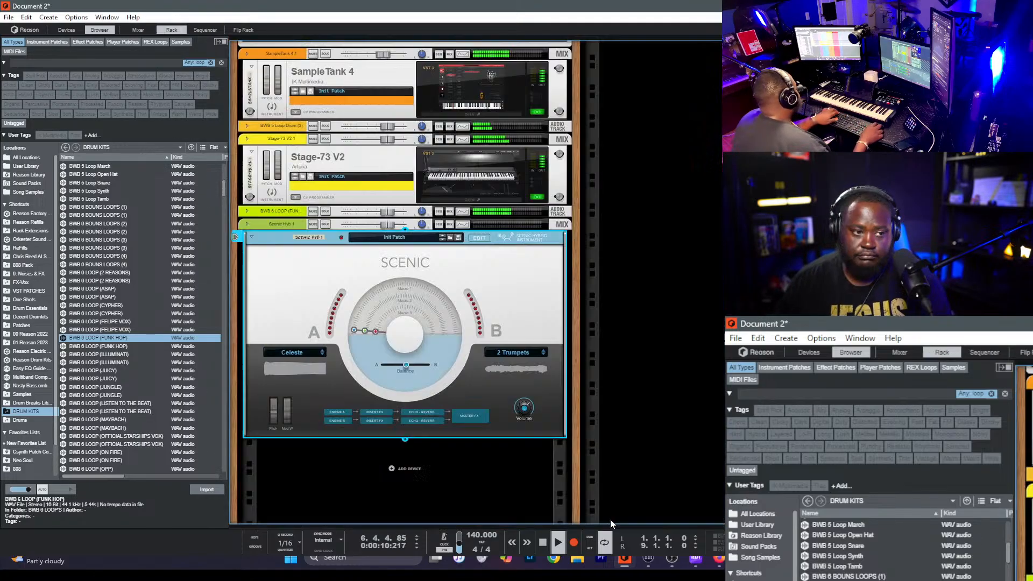
{"action": "left_click_drag", "start_coordinate": [375, 226], "coordinate": [373, 259]}
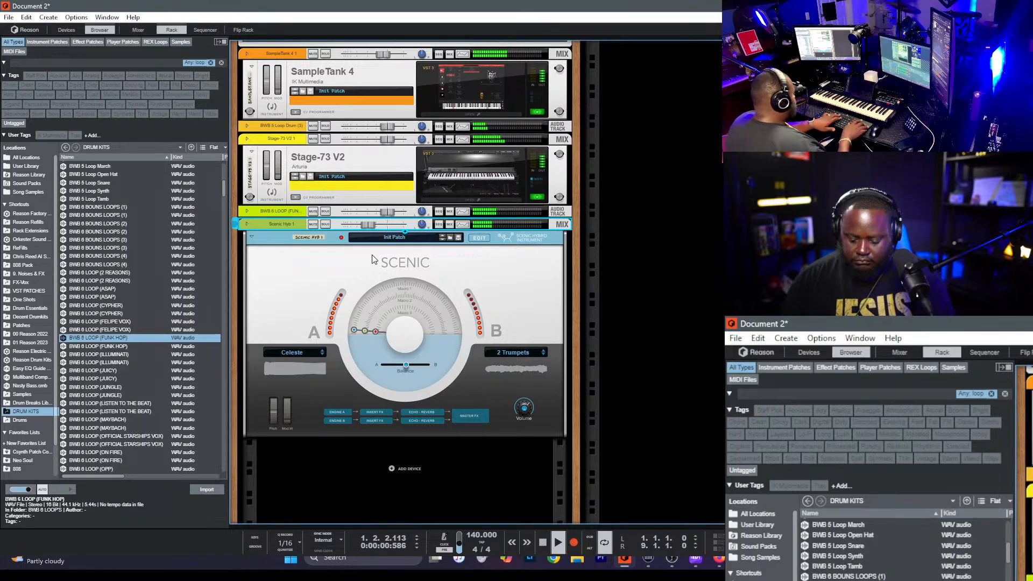
{"action": "key", "text": "F7"}
- Check the Stage-73 V2 clip's notes and duplicate the clips of all tracks at bar 9
{"action": "double_click", "coordinate": [502, 276]}
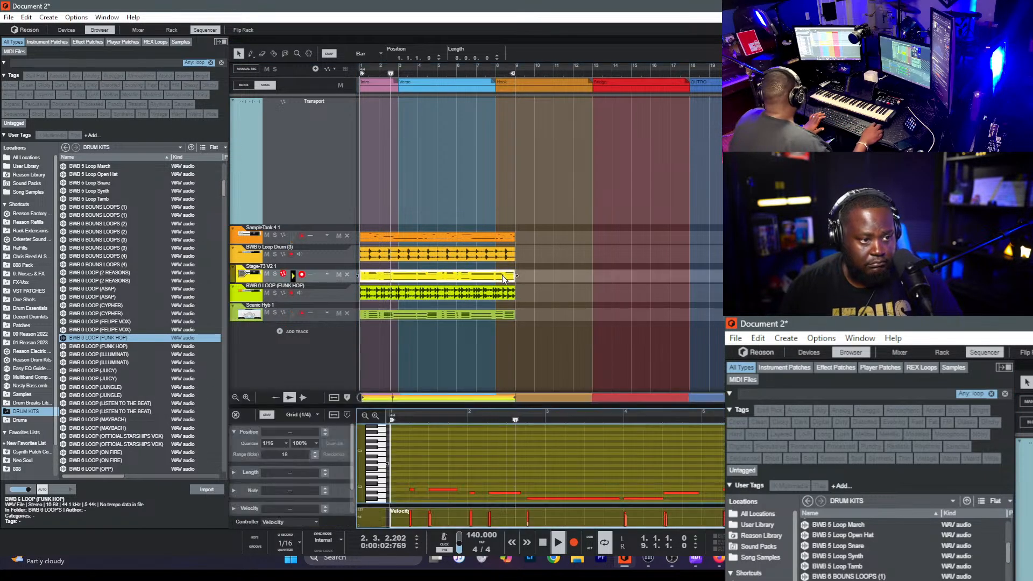
{"action": "key", "text": "ctrl+e"}
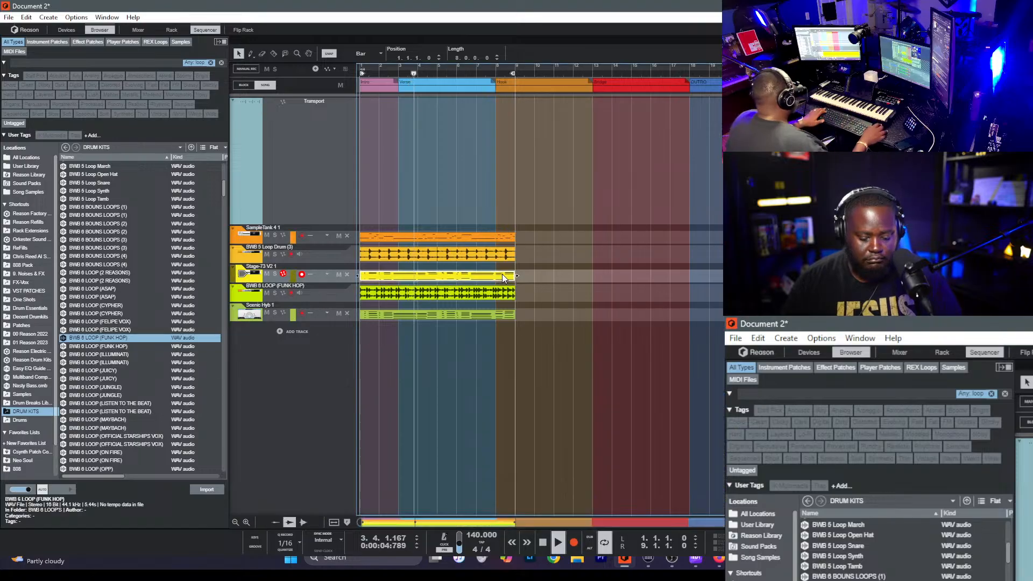
{"action": "left_click", "coordinate": [641, 330]}
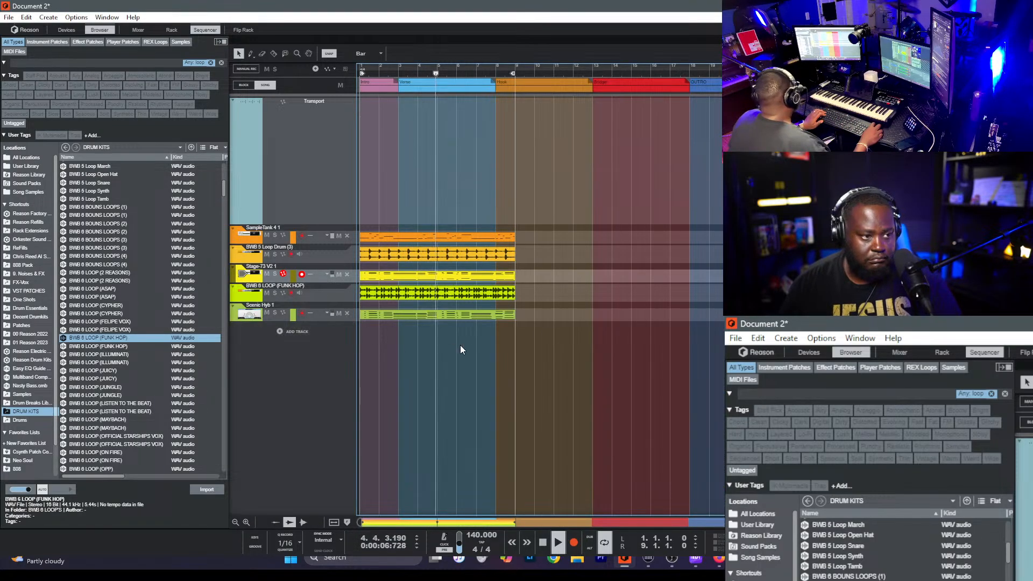
{"action": "key", "text": "ctrl+a"}
{"action": "key", "text": "ctrl+d"}
{"action": "left_click", "coordinate": [486, 365]}
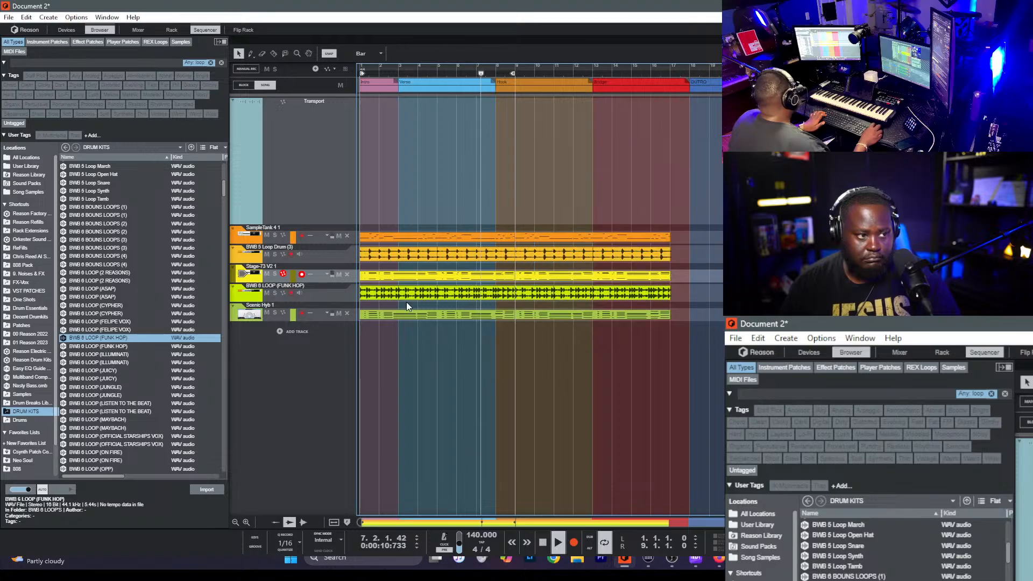
- Shorten the FUNK HOP clip at bar 9 to two bars and fill the space up to bar 17 with its duplicates
{"action": "key", "text": "ctrl+minus"}
{"action": "left_click", "coordinate": [508, 291]}
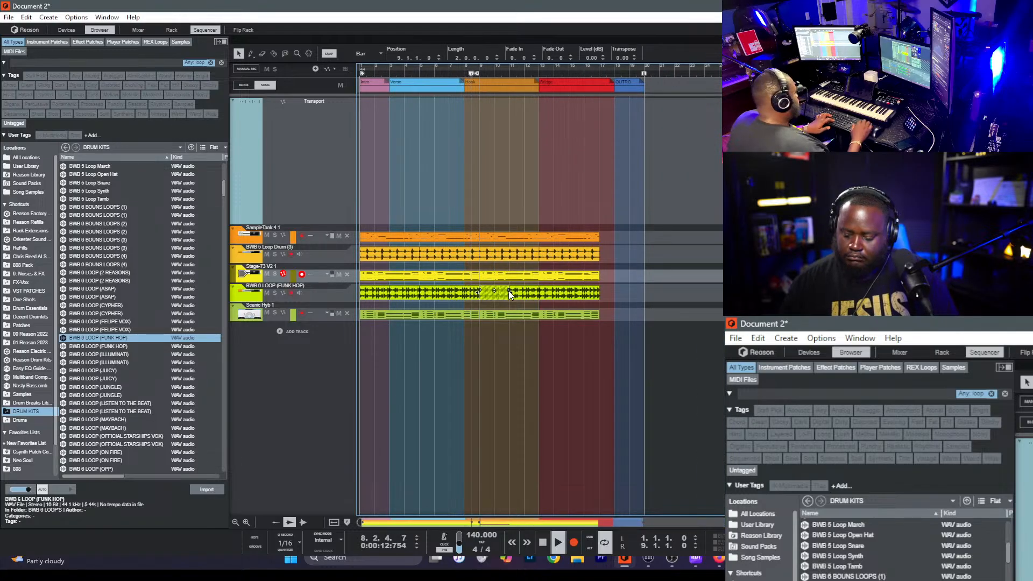
{"action": "key", "text": "ctrl+d"}
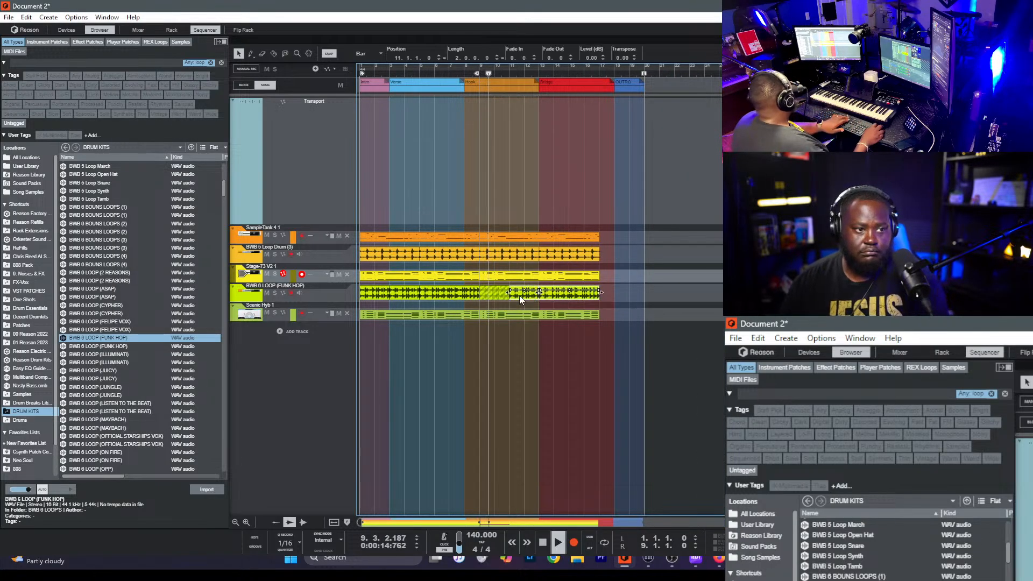
- Set the right loop locator to bar 17 and delete the Stage-73 V2 clip that starts at bar 9
{"action": "left_click", "coordinate": [607, 79], "text": "alt"}
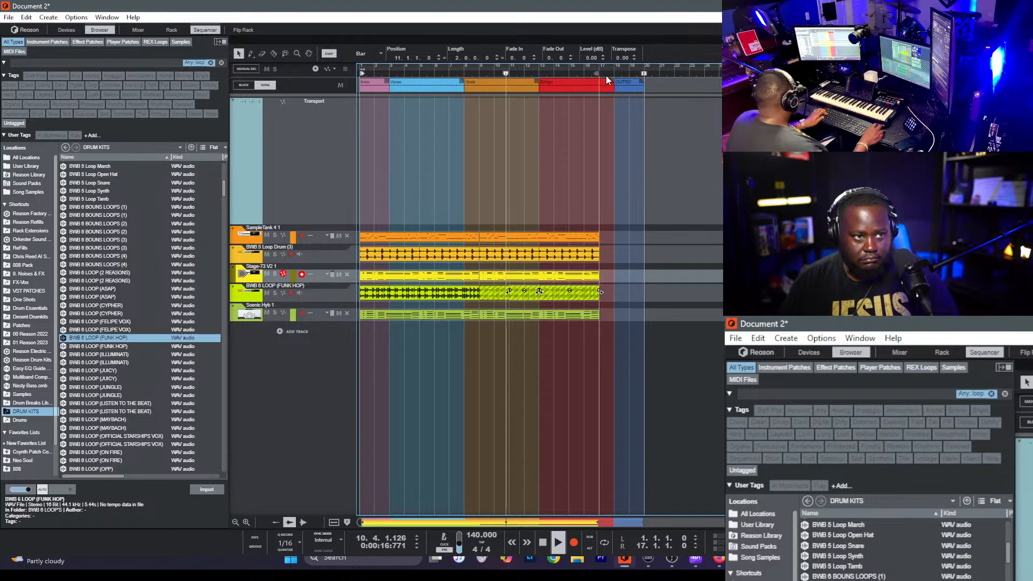
{"action": "left_click", "coordinate": [613, 290]}
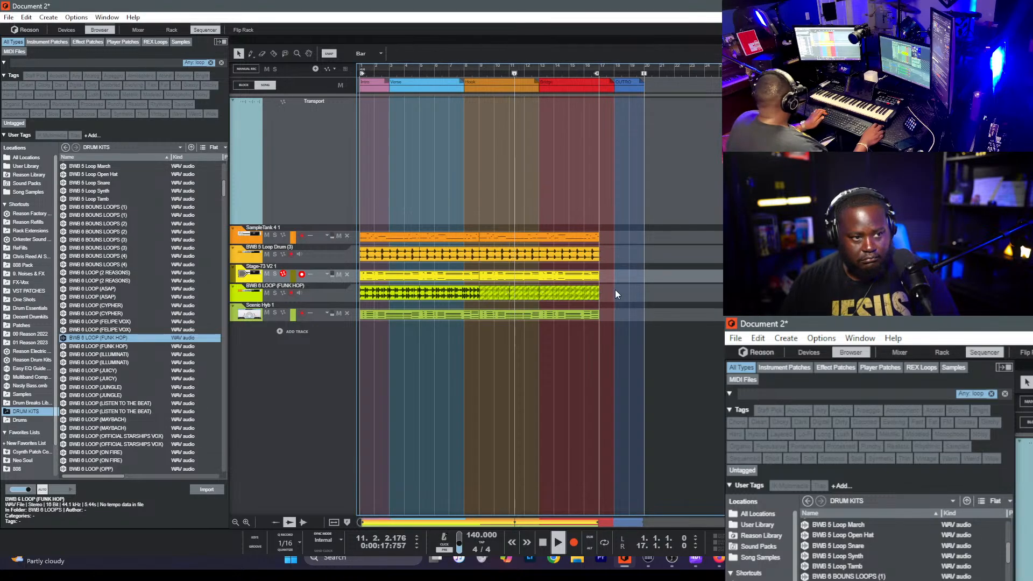
{"action": "left_click", "coordinate": [582, 275]}
{"action": "key", "text": "Delete"}
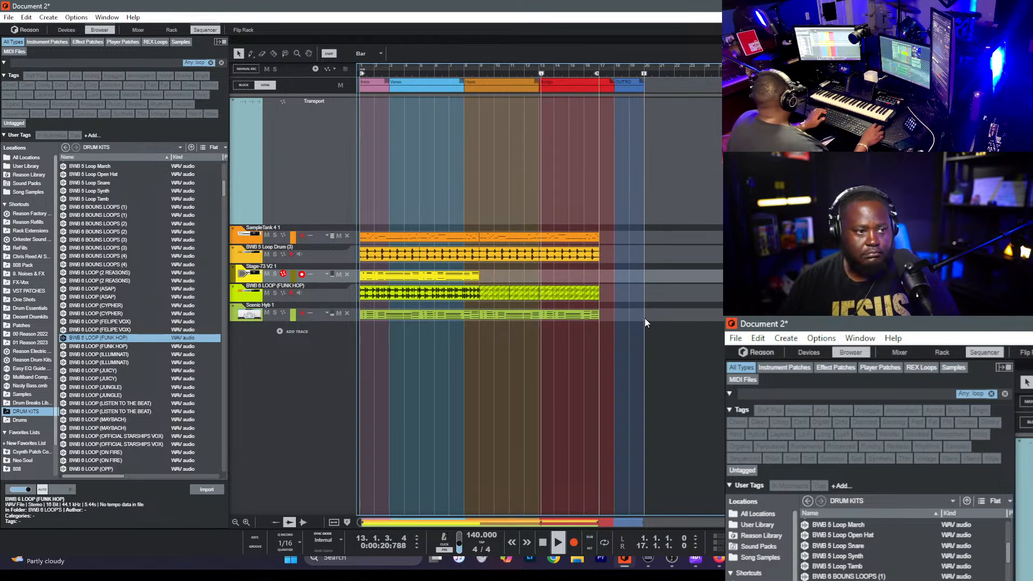
- Play the song from the start, checking both Scenic Hyb 1 clips and the instrument in the rack
{"action": "left_click", "coordinate": [571, 315]}
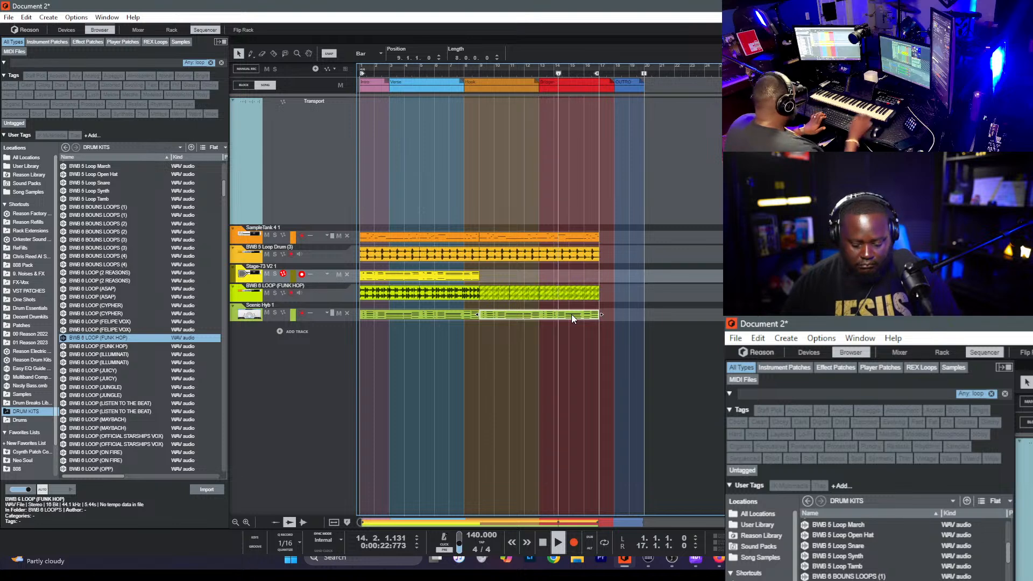
{"action": "left_click", "coordinate": [417, 317]}
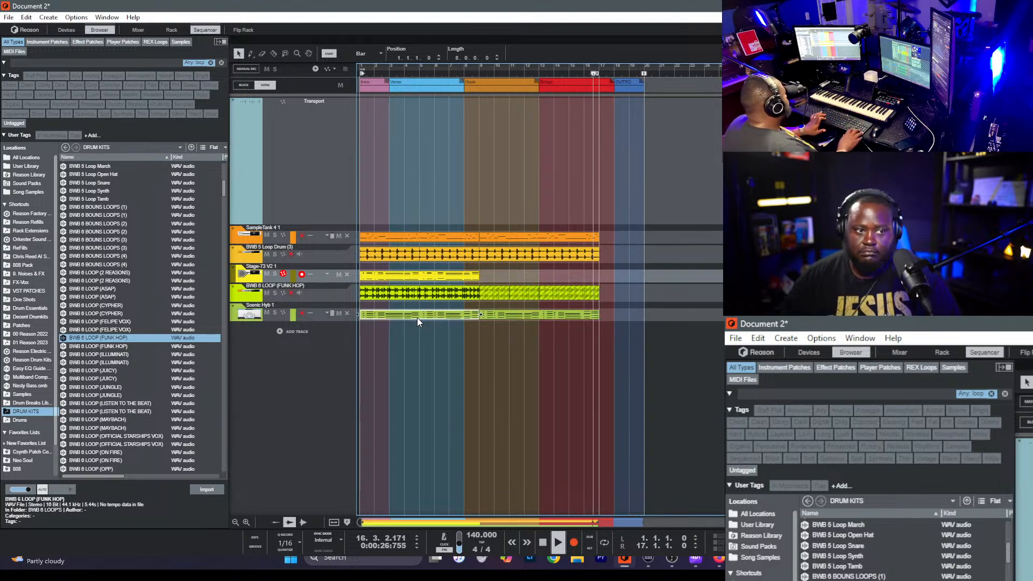
{"action": "key", "text": "space"}
{"action": "key", "text": "space"}
{"action": "left_click", "coordinate": [610, 349]}
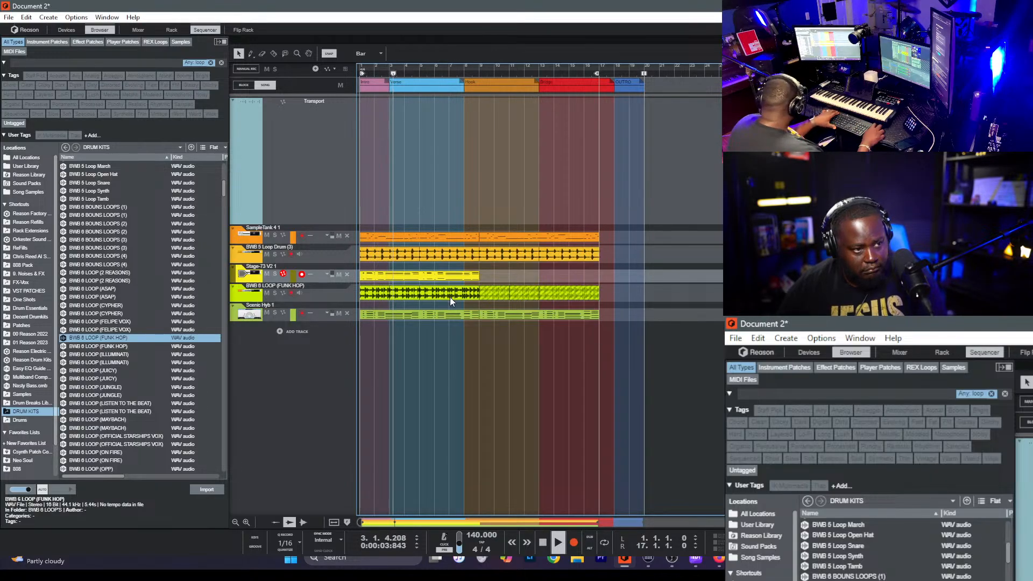
{"action": "key", "text": "F6"}
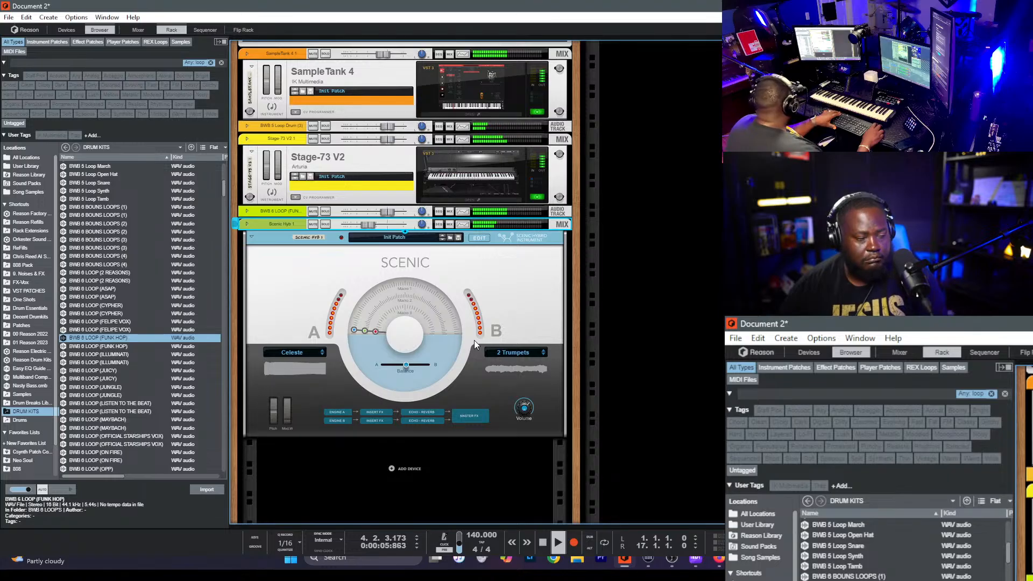
{"action": "key", "text": "F7"}
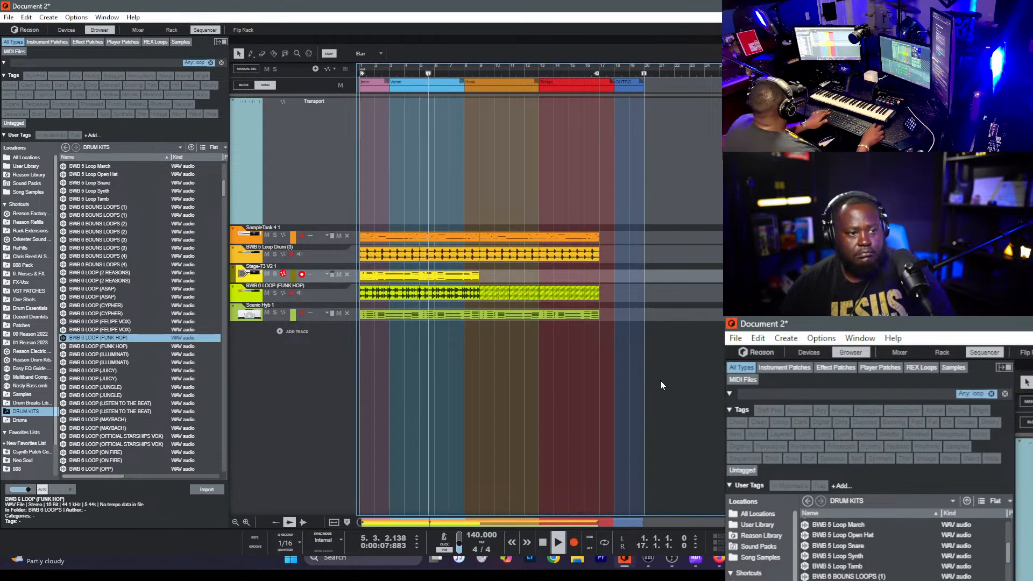
- Set the right loop locator to bar 9 and check the mixer during playback
{"action": "left_click", "coordinate": [474, 73], "text": "alt"}
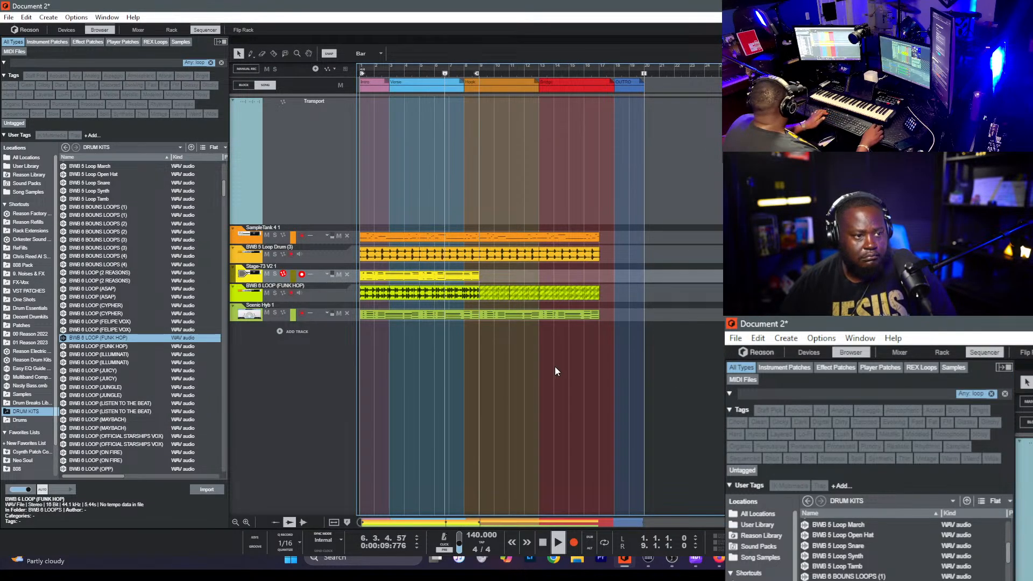
{"action": "key", "text": "F5"}
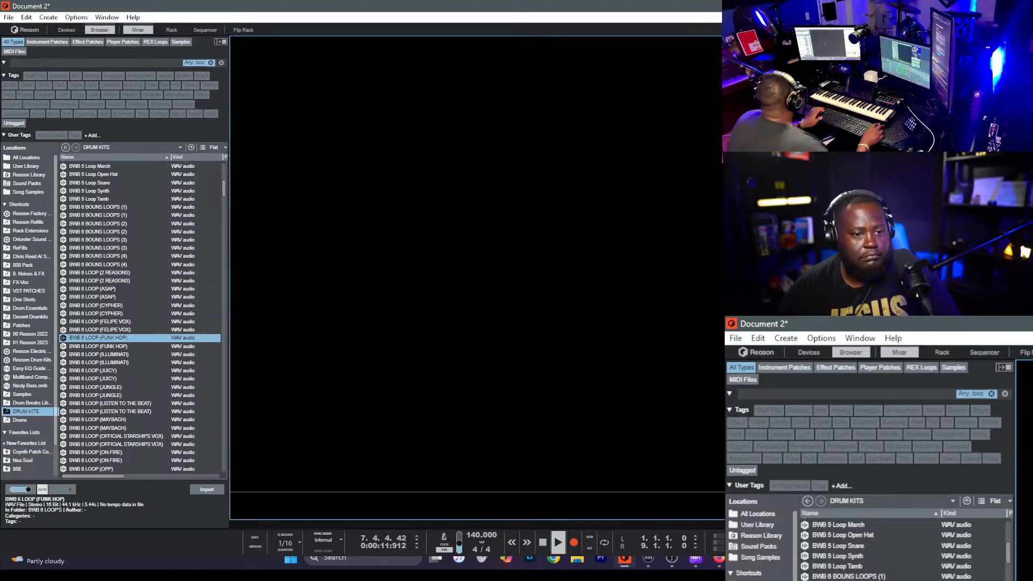
{"action": "key", "text": "F7"}
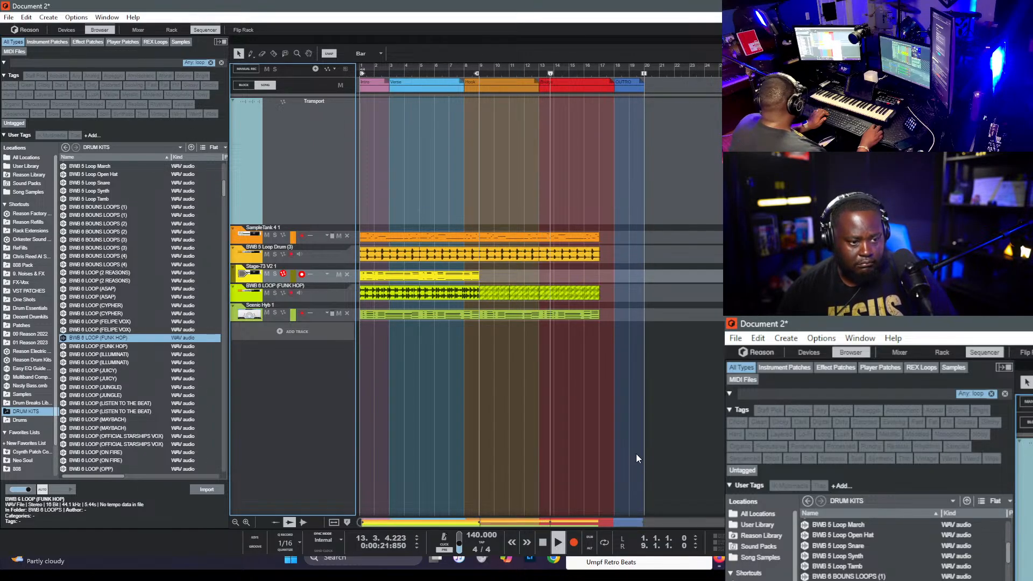
- Record a Pianos 1 part from bar 9 and trim the end of its clip to bar 17
{"action": "key", "text": "space"}
{"action": "key", "text": "space"}
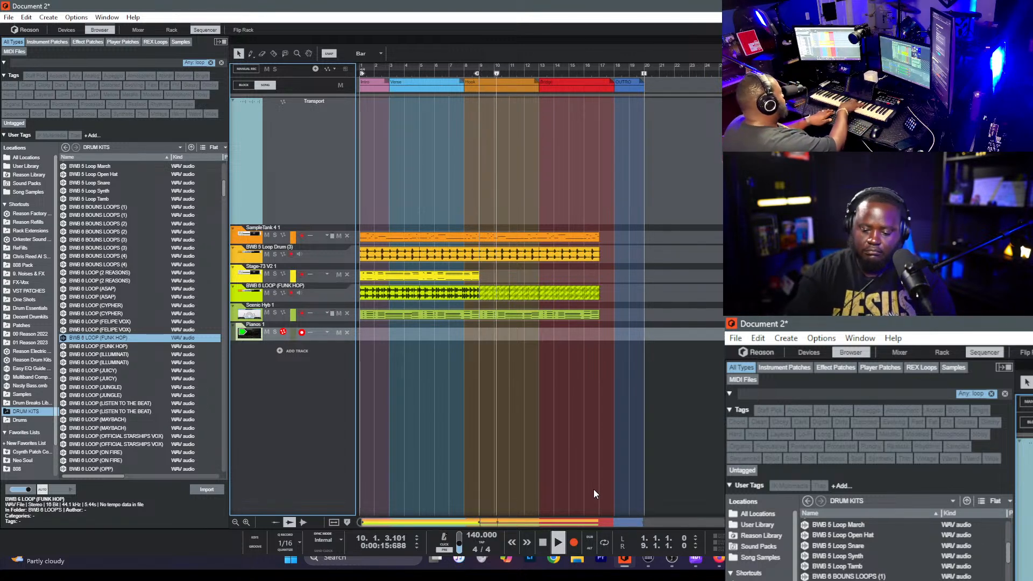
{"action": "key", "text": "space"}
{"action": "key", "text": "ctrl+Return"}
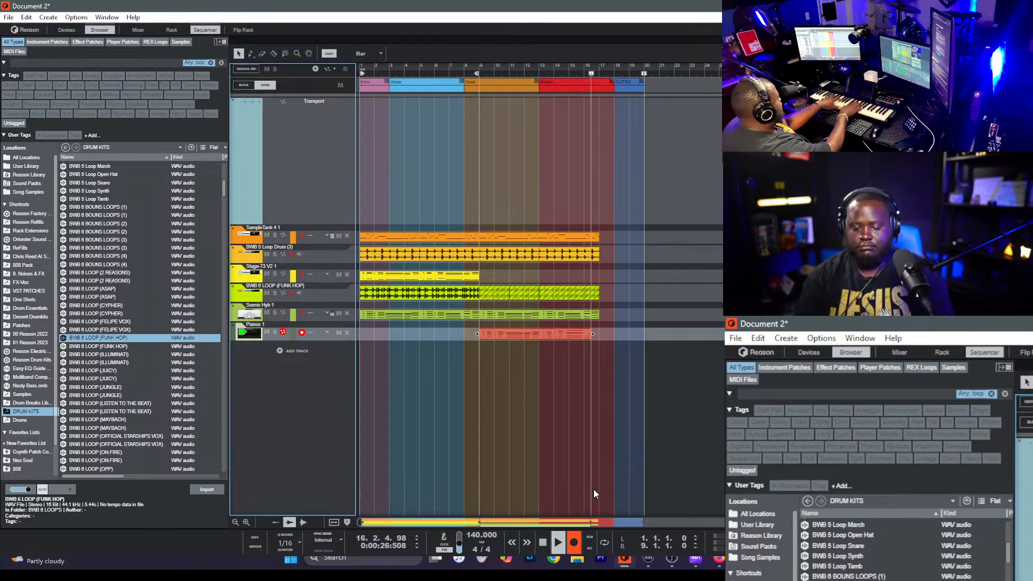
{"action": "key", "text": "space"}
{"action": "key", "text": "space"}
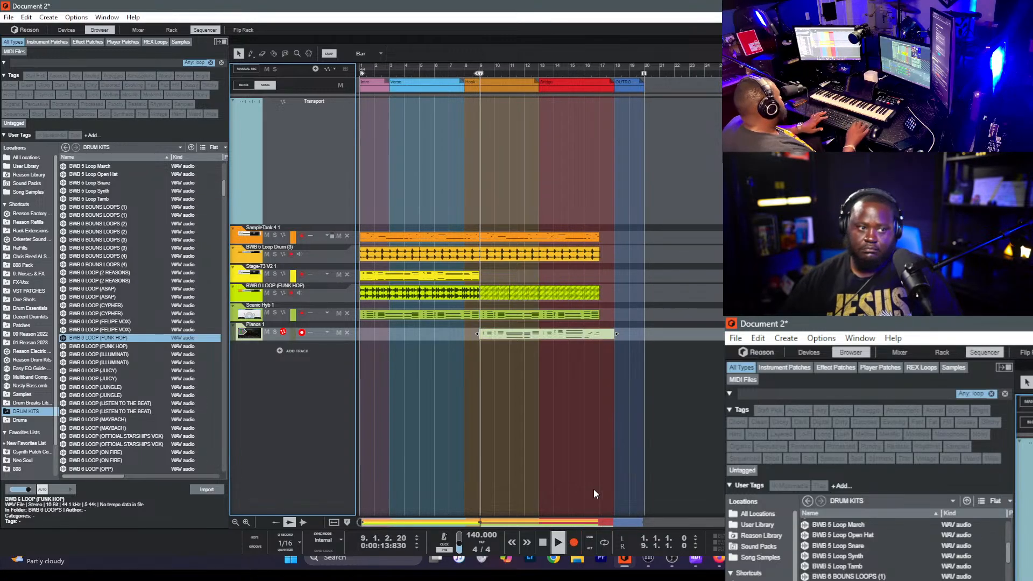
{"action": "left_click_drag", "start_coordinate": [613, 334], "coordinate": [597, 337]}
- Check the mixer while the song plays with the new piano part
{"action": "key", "text": "F5"}
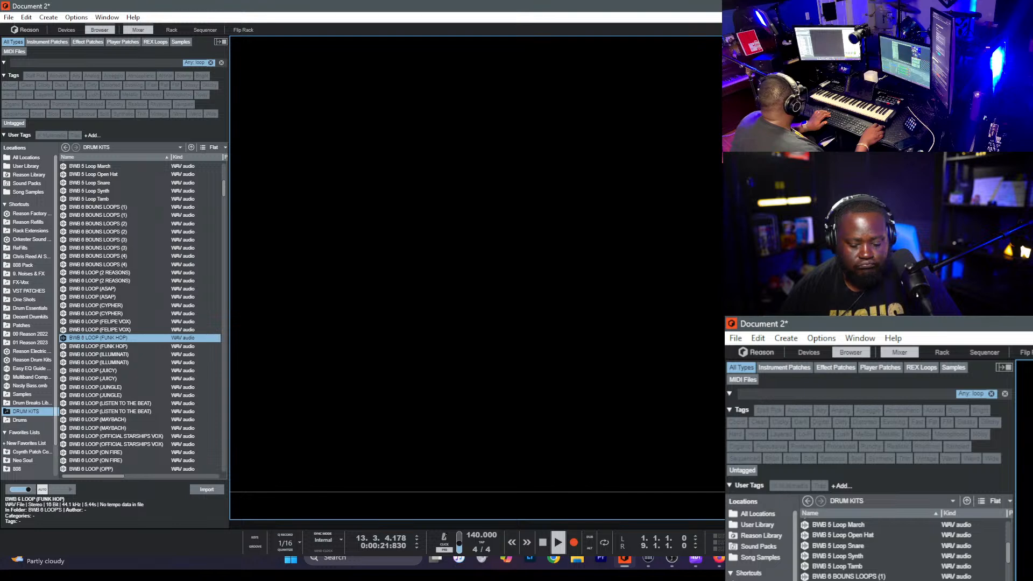
{"action": "key", "text": "F7"}
{"action": "key", "text": "F5"}
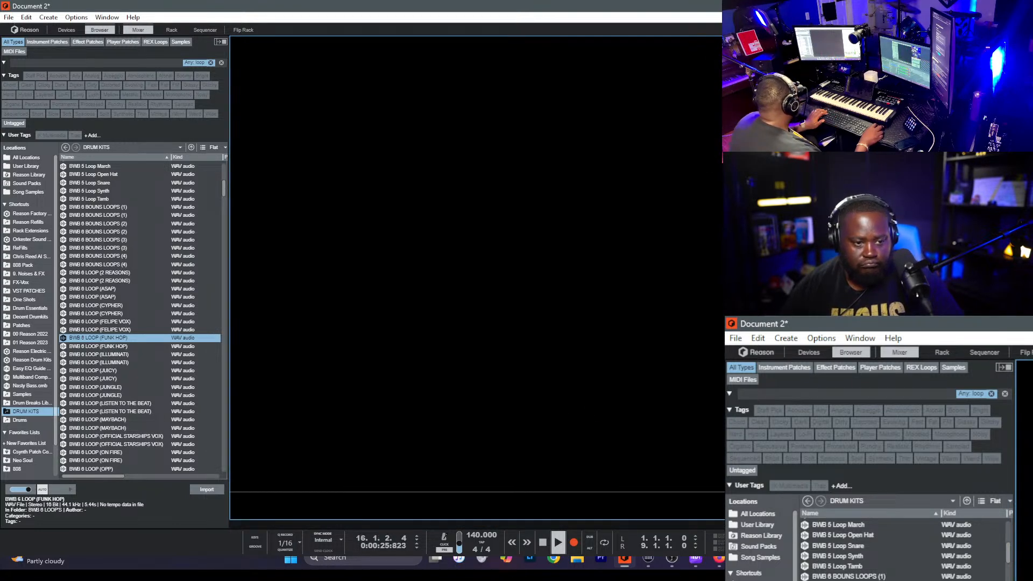
- Restart playback from the beginning of the song in the sequencer and set the right loop locator to bar 17
{"action": "key", "text": "F7"}
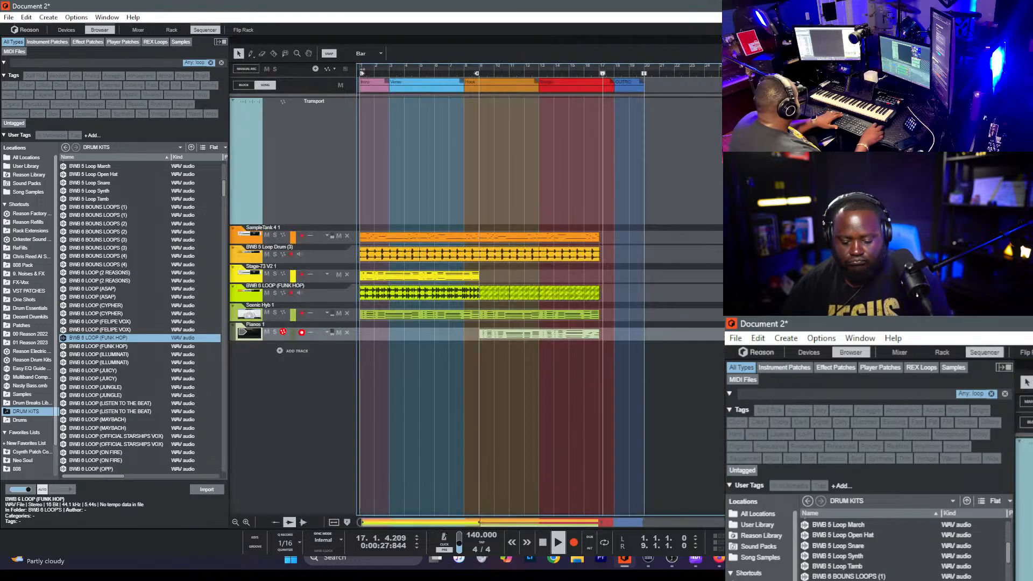
{"action": "key", "text": "KP_0"}
{"action": "key", "text": "KP_0"}
{"action": "key", "text": "KP_0"}
{"action": "key", "text": "KP_Enter"}
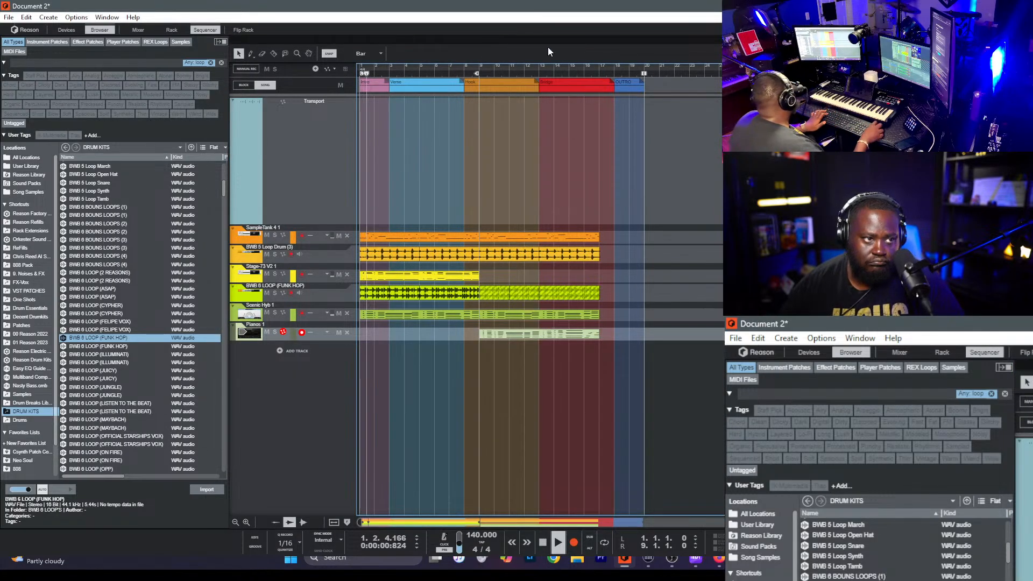
{"action": "left_click", "coordinate": [601, 73], "text": "alt"}
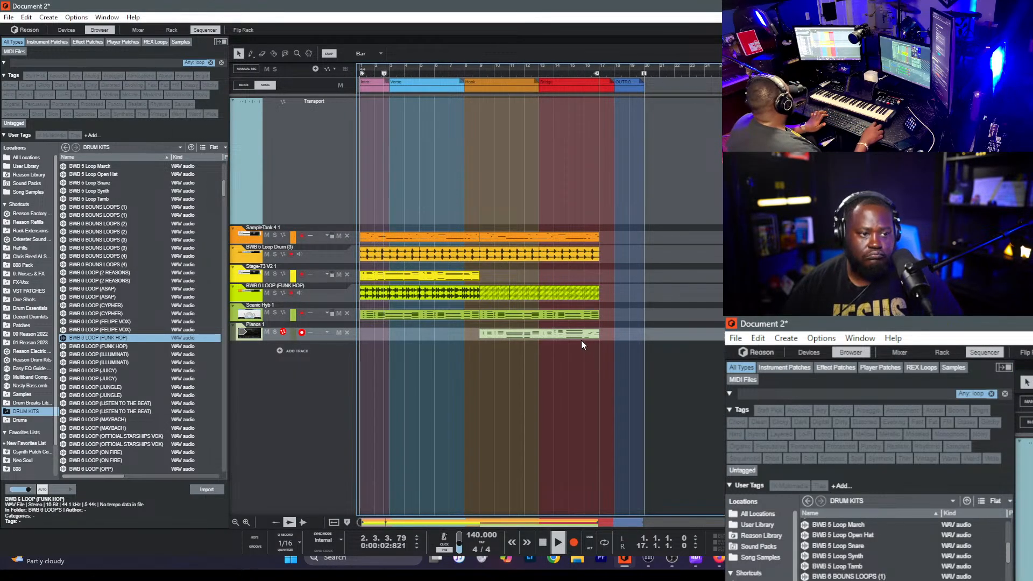
- Copy the Pianos 1 clip into the first eight bars of its track and add a second SampleTank 4 instrument track
{"action": "left_click_drag", "start_coordinate": [585, 335], "coordinate": [454, 329]}
{"action": "left_click", "coordinate": [481, 367]}
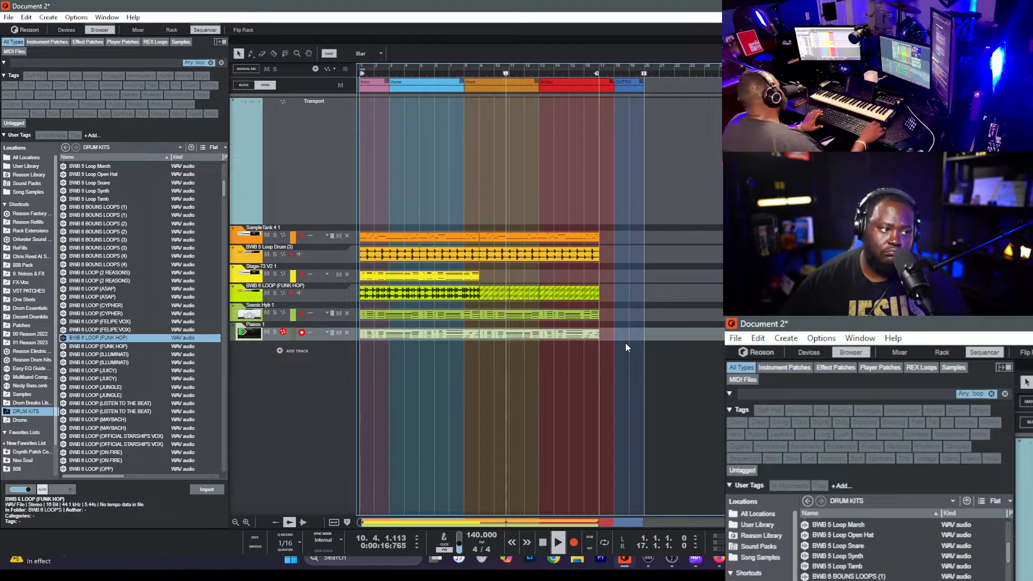
{"action": "left_click", "coordinate": [328, 363]}
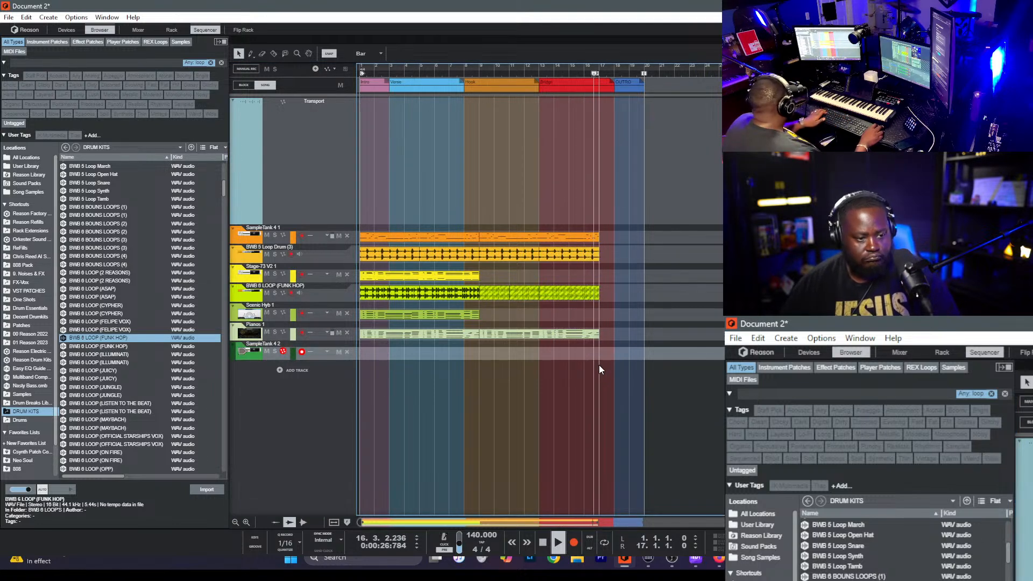
- Turn on loop playback and set the right loop locator to bar 9
{"action": "key", "text": "l"}
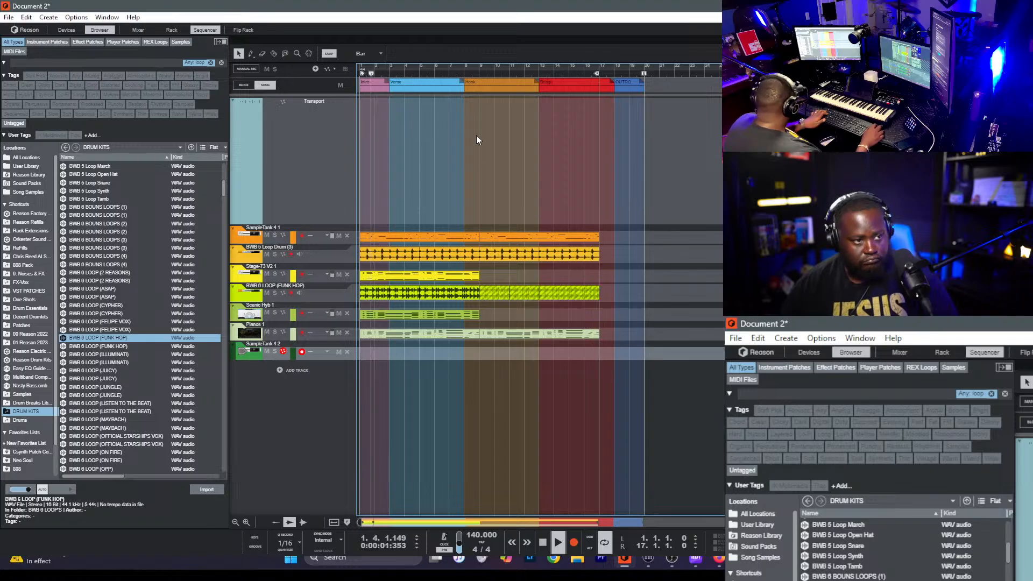
{"action": "left_click", "coordinate": [470, 72], "text": "alt"}
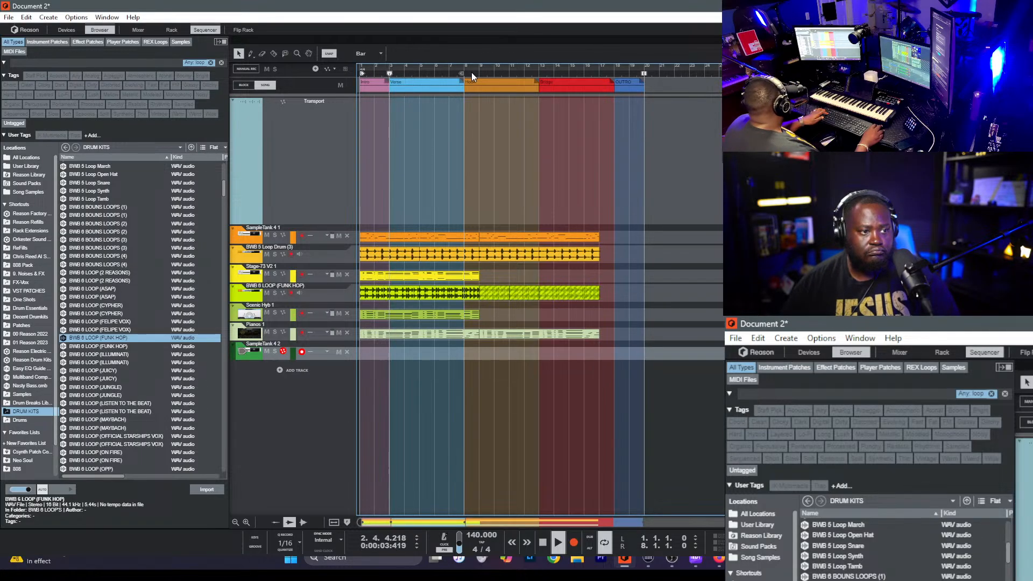
{"action": "left_click", "coordinate": [475, 71], "text": "alt"}
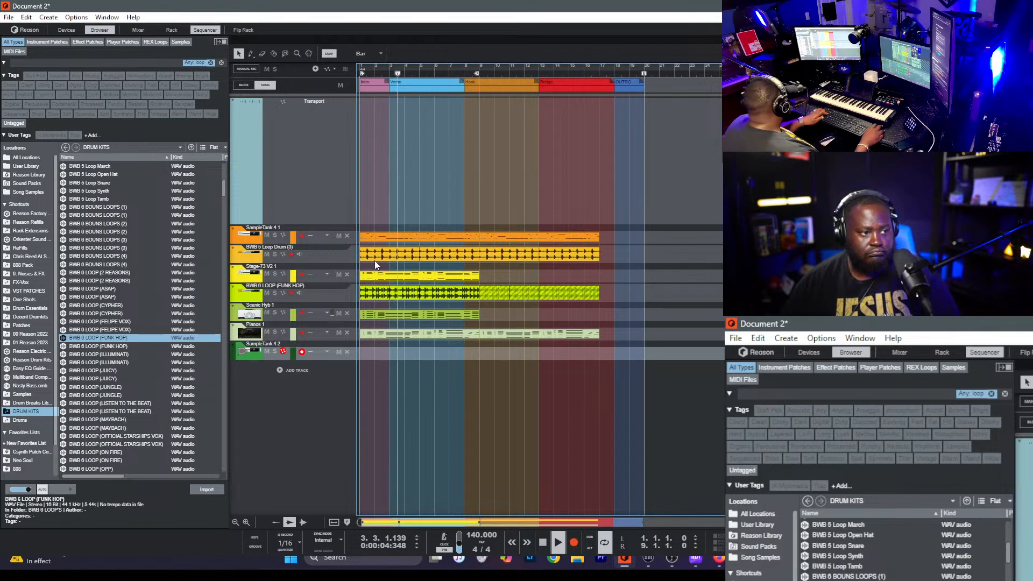
{"action": "left_click", "coordinate": [299, 315]}
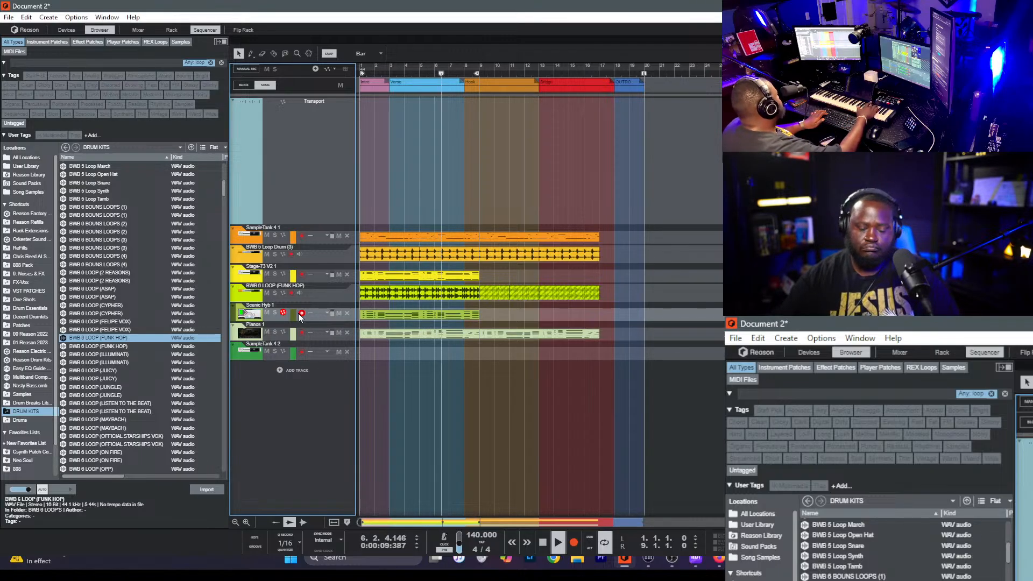
{"action": "key", "text": "F6"}
{"action": "key", "text": "F5"}
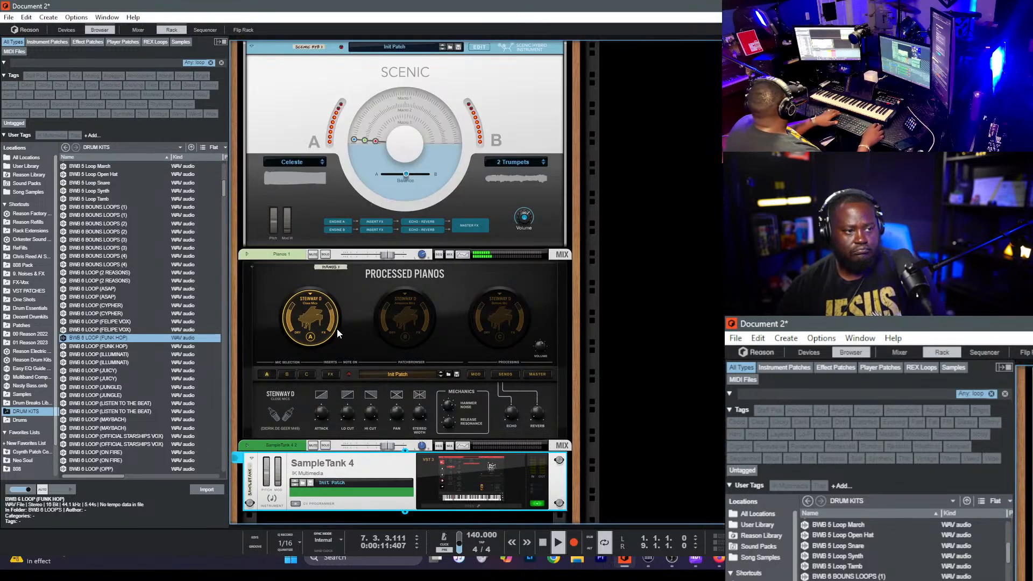
{"action": "key", "text": "F6"}
- Select the SampleTank 4 2 track, open its instrument window from the rack and choose an instrument for the first part
{"action": "left_click", "coordinate": [299, 350]}
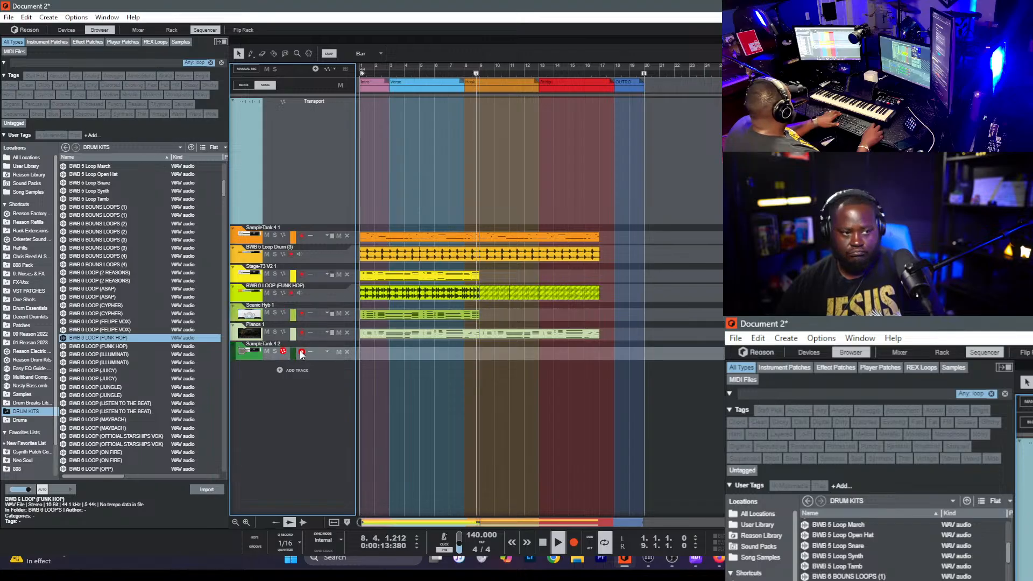
{"action": "key", "text": "F6"}
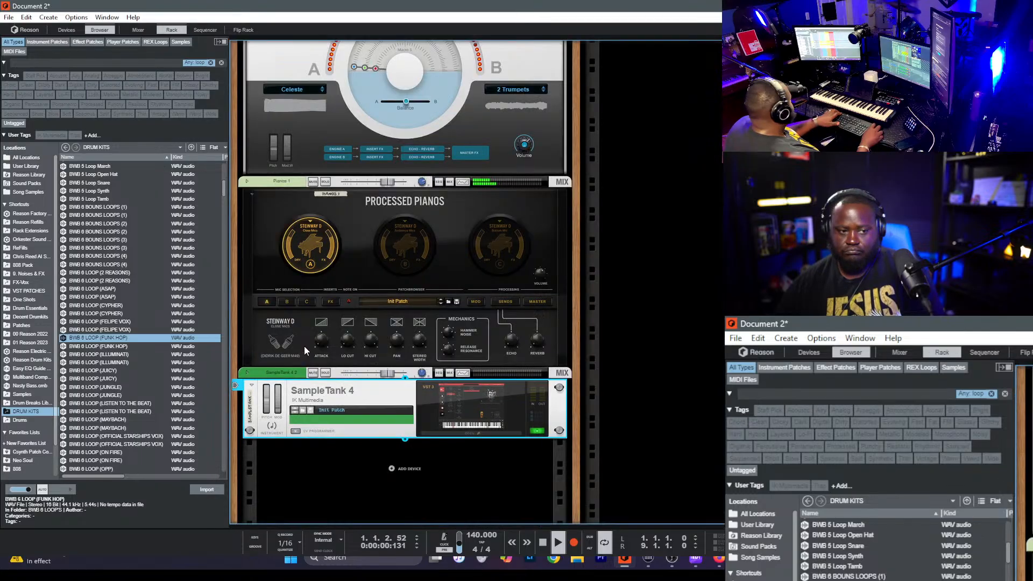
{"action": "left_click", "coordinate": [453, 386]}
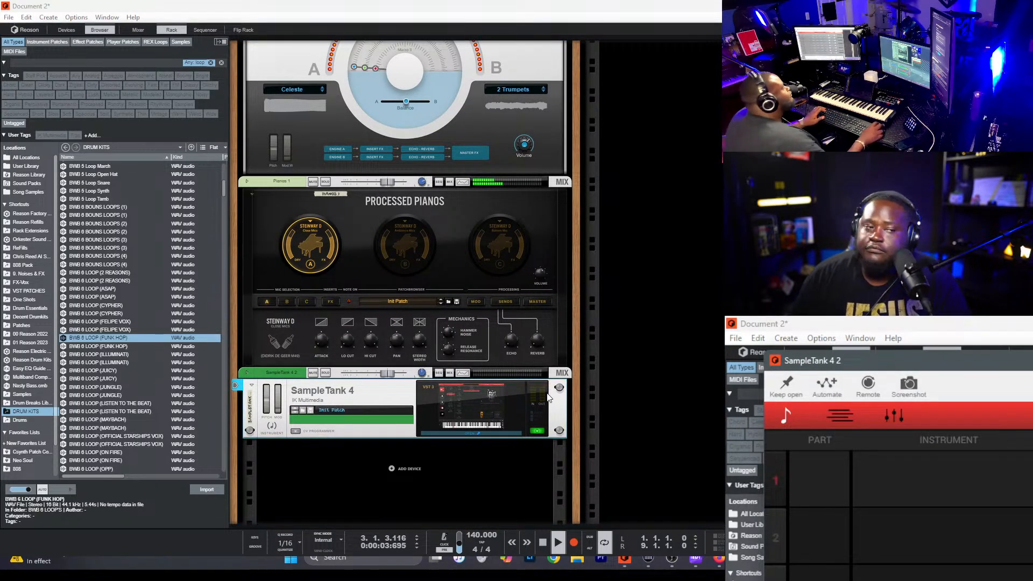
{"action": "left_click", "coordinate": [962, 480]}
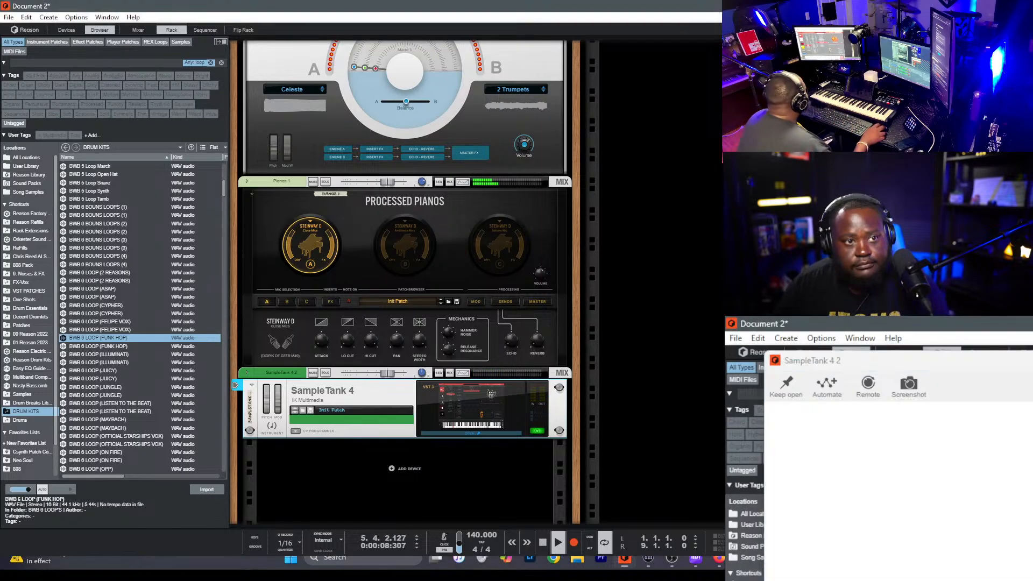
- Record a two-bar part starting at bar 7 on the SampleTank 4 2 track, then restart loop playback
{"action": "key", "text": "F7"}
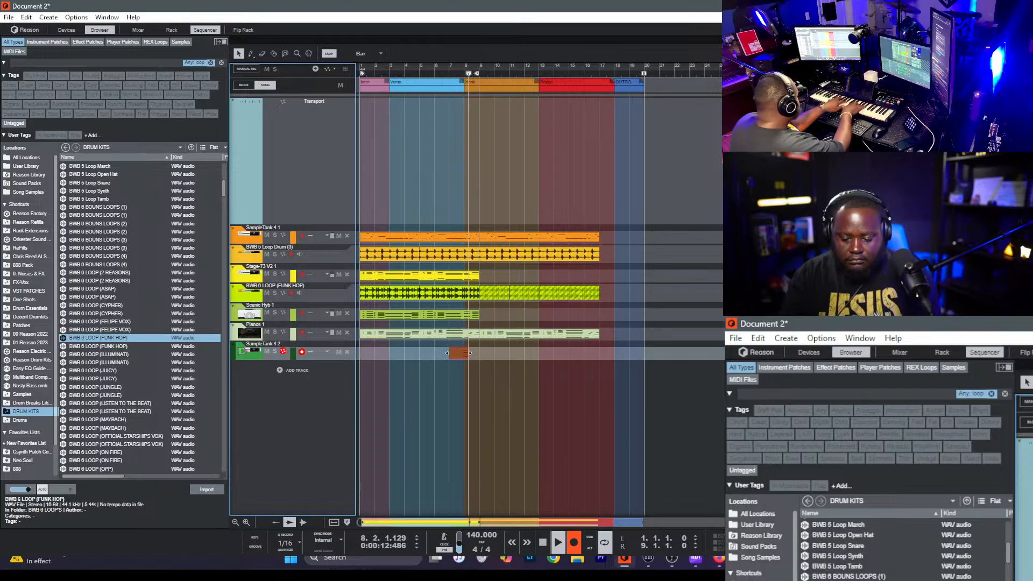
{"action": "key", "text": "space"}
{"action": "key", "text": "space"}
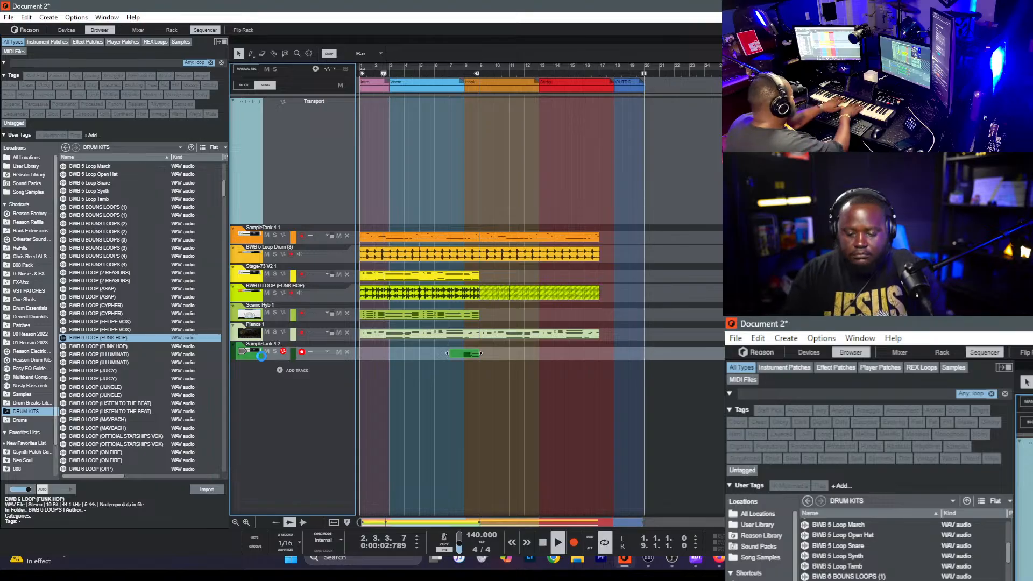
- Duplicate the SampleTank 4 2 track with its clip and move the duplicated clip to bar 3 on the original track
{"action": "key", "text": "ctrl+d"}
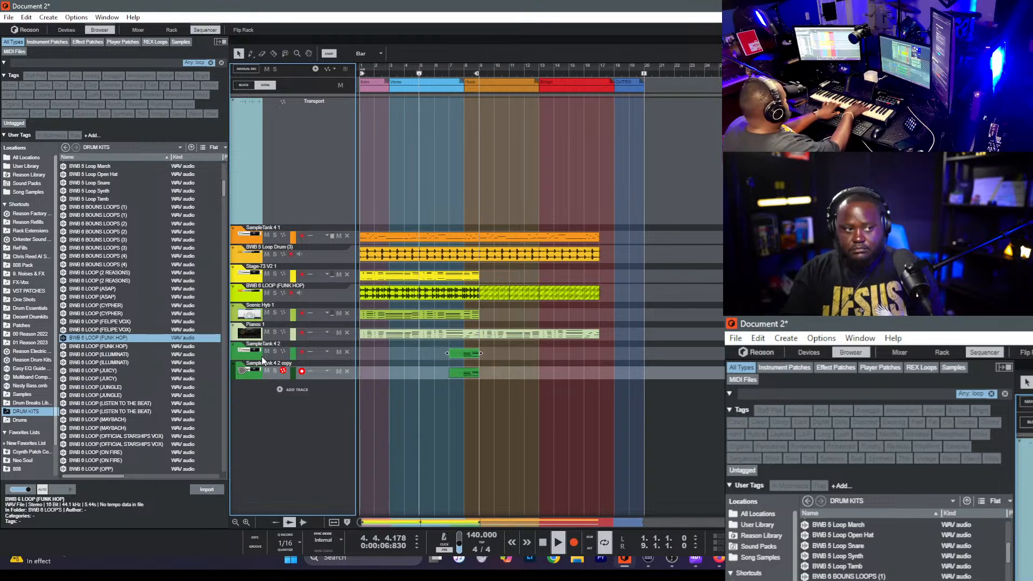
{"action": "left_click_drag", "start_coordinate": [455, 373], "coordinate": [394, 353]}
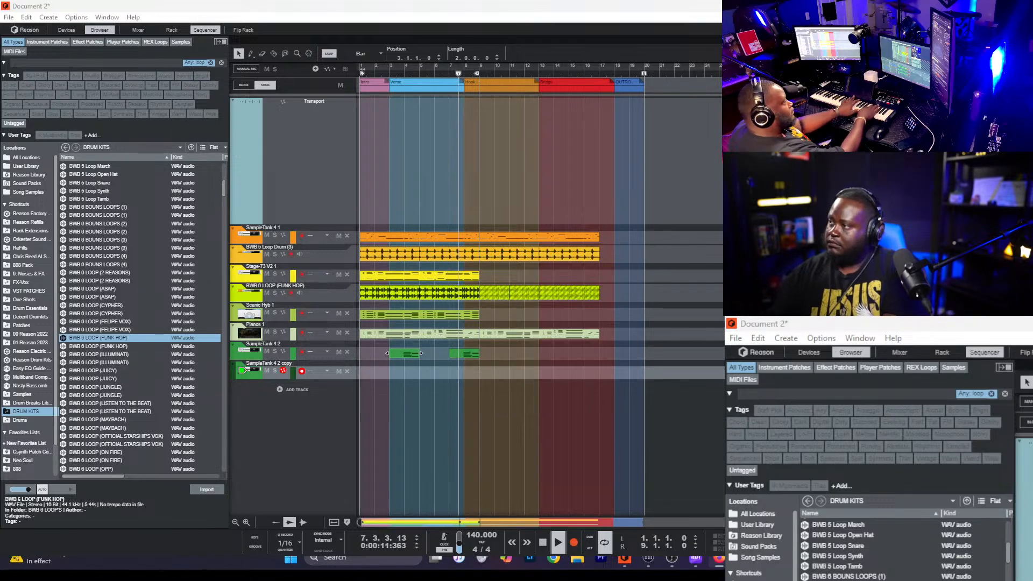
- Record an eight-bar part from bar 1 on the SampleTank 4 2 copy track
{"action": "key", "text": "Home"}
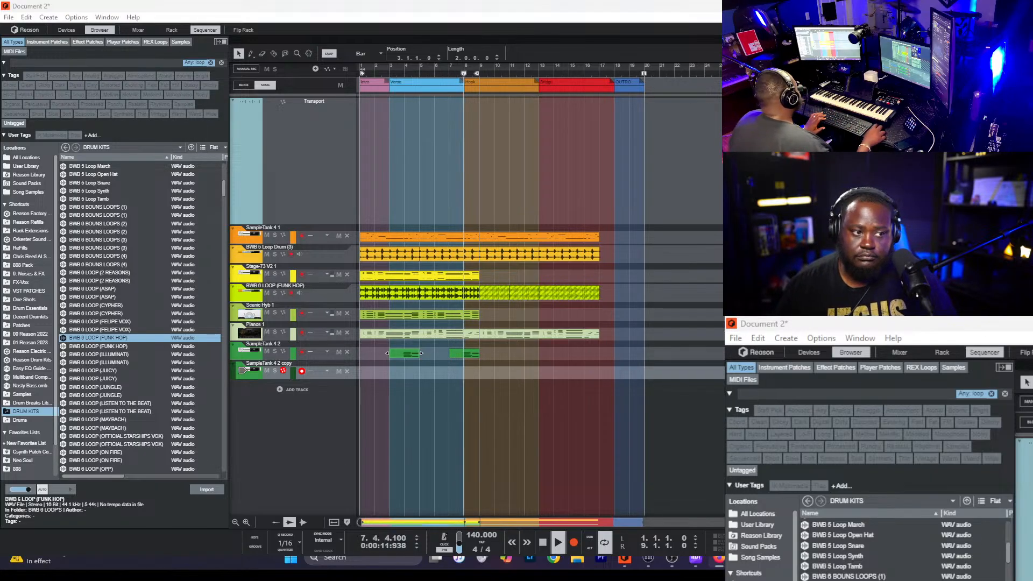
{"action": "key", "text": "space"}
{"action": "left_click", "coordinate": [419, 433]}
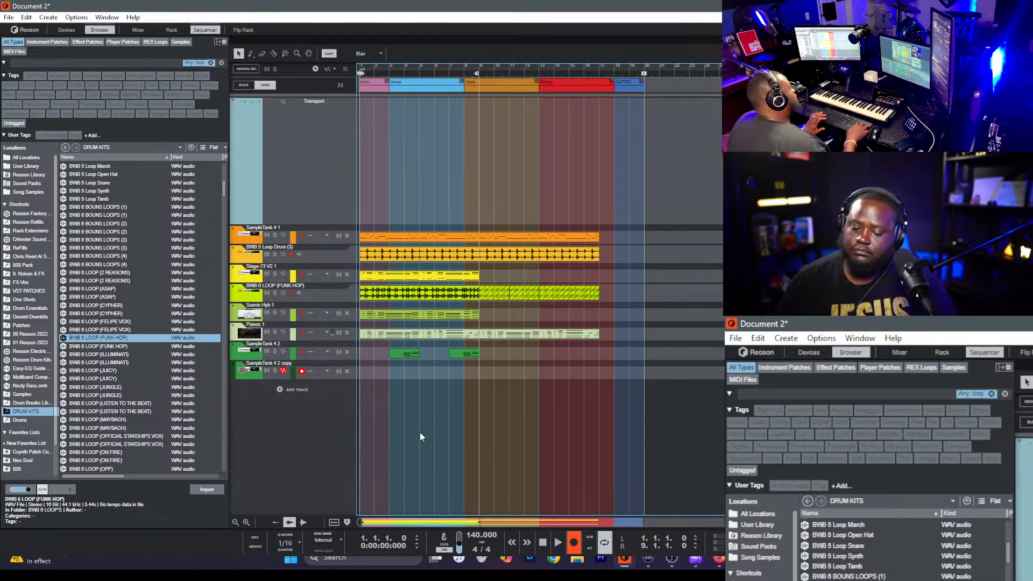
{"action": "key", "text": "ctrl+Return"}
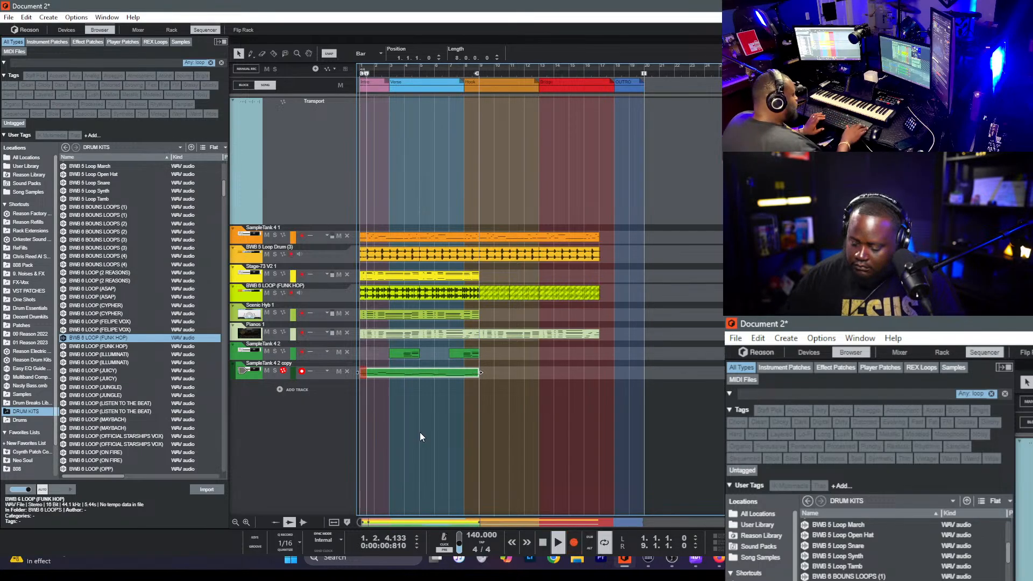
- Open the eight-bar clip on the SampleTank 4 2 copy track and quantize all its notes to 1/16 at 100%
{"action": "double_click", "coordinate": [435, 376]}
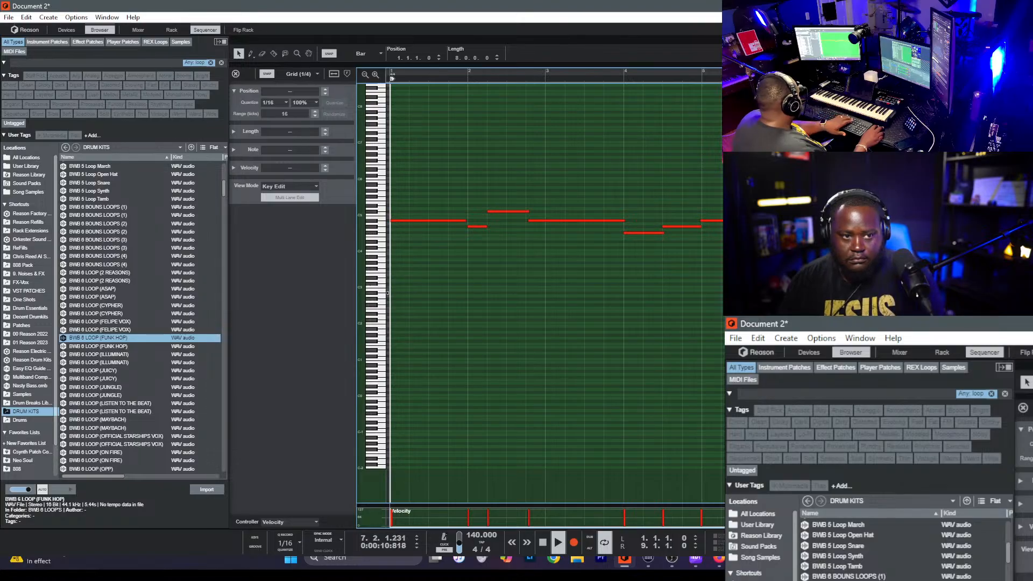
{"action": "left_click", "coordinate": [684, 78]}
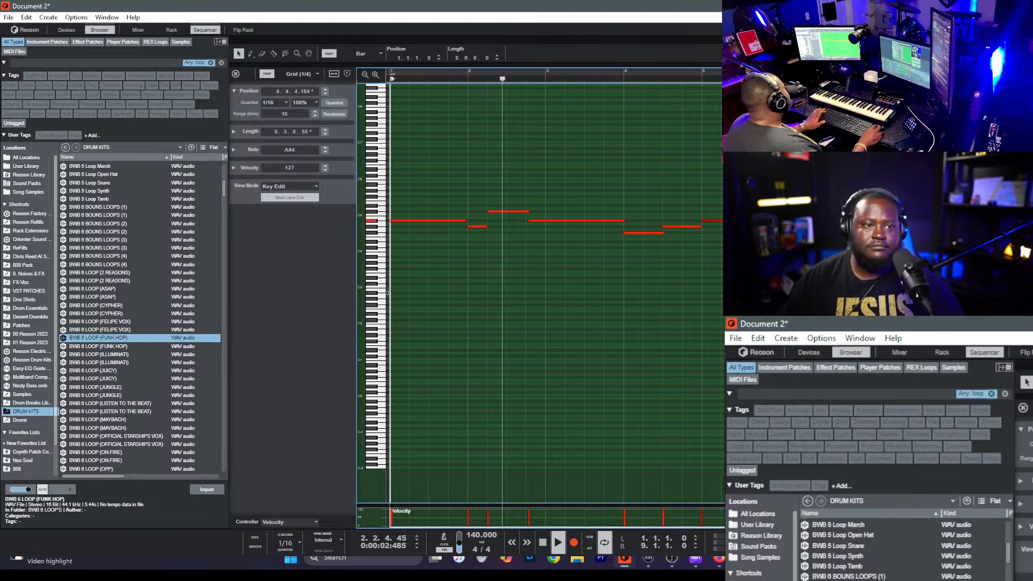
{"action": "left_click", "coordinate": [698, 220]}
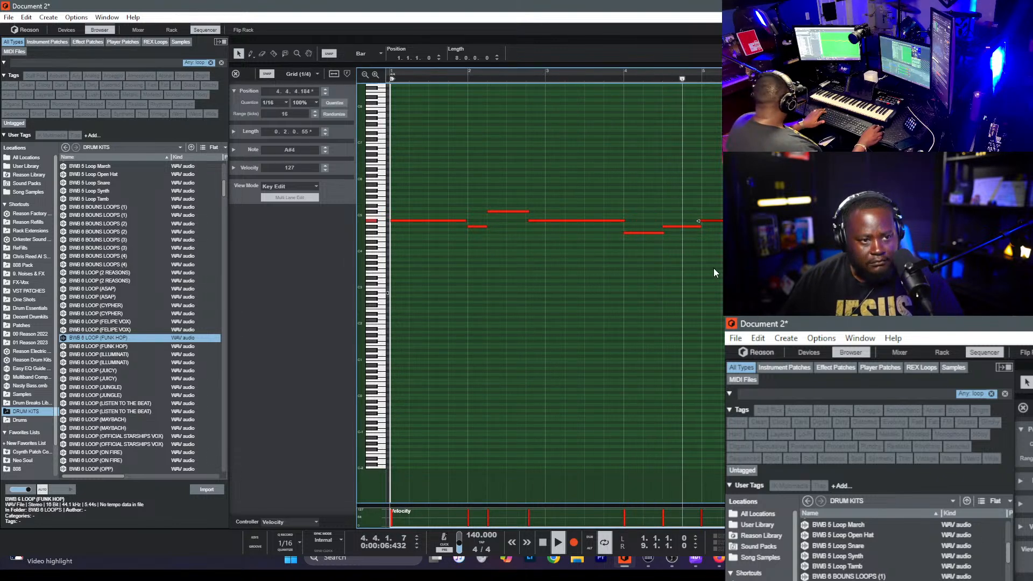
{"action": "key", "text": "ctrl+a"}
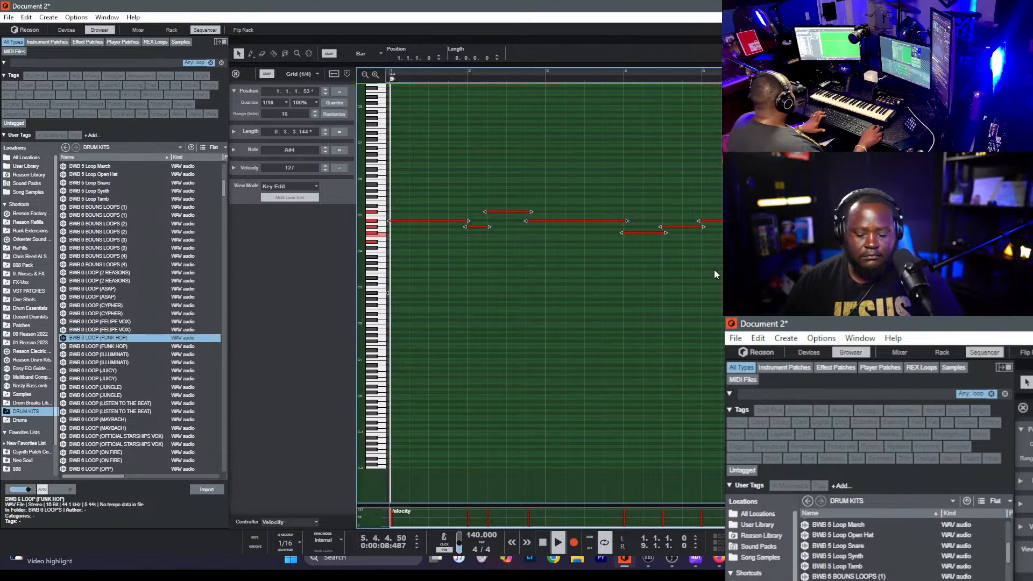
{"action": "left_click", "coordinate": [713, 269]}
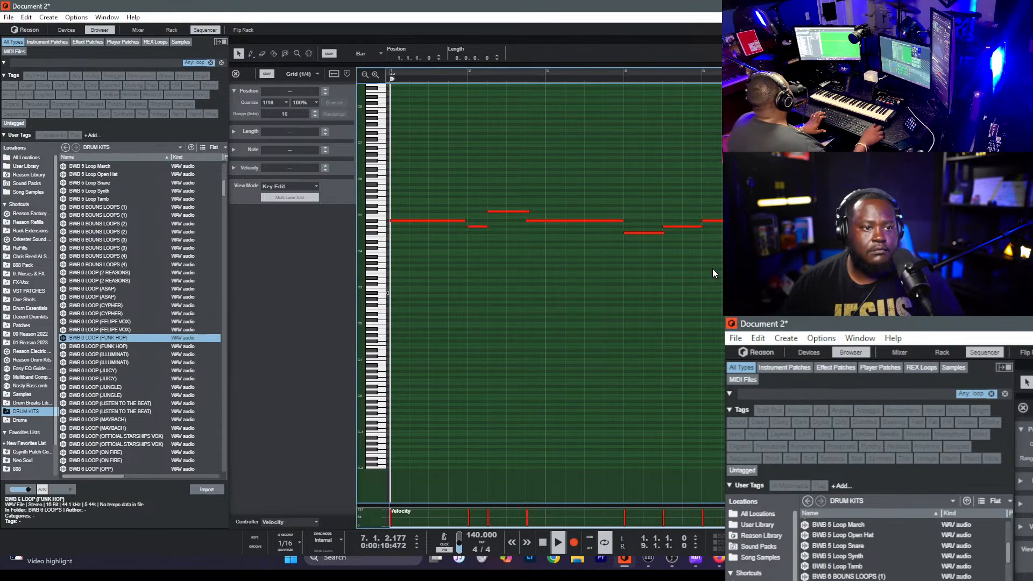
- Select the A#4 note at the start of bar 5 and set the note editor's snap grid to 1/8
{"action": "left_click", "coordinate": [703, 220]}
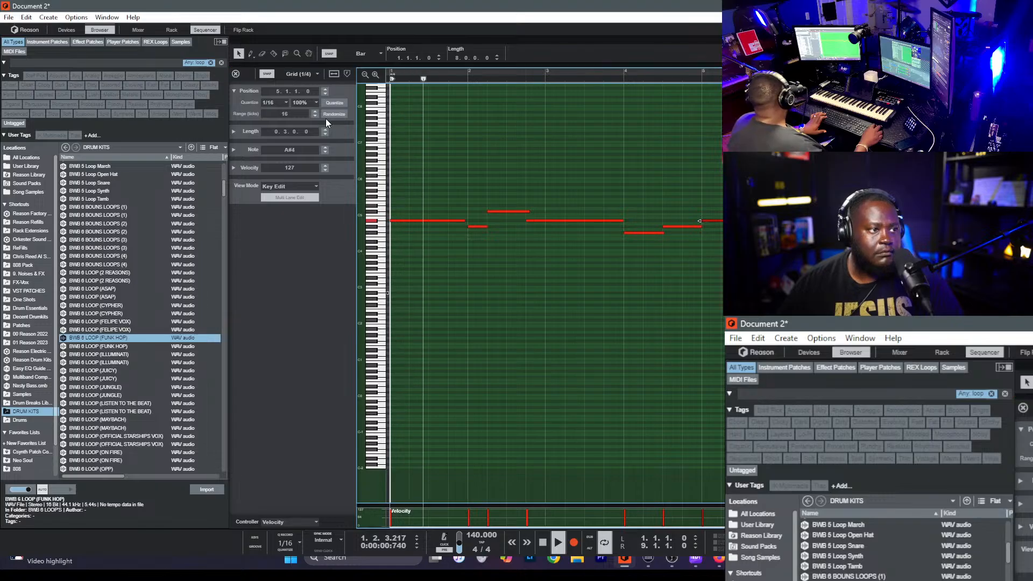
{"action": "left_click", "coordinate": [315, 74]}
{"action": "left_click", "coordinate": [303, 130]}
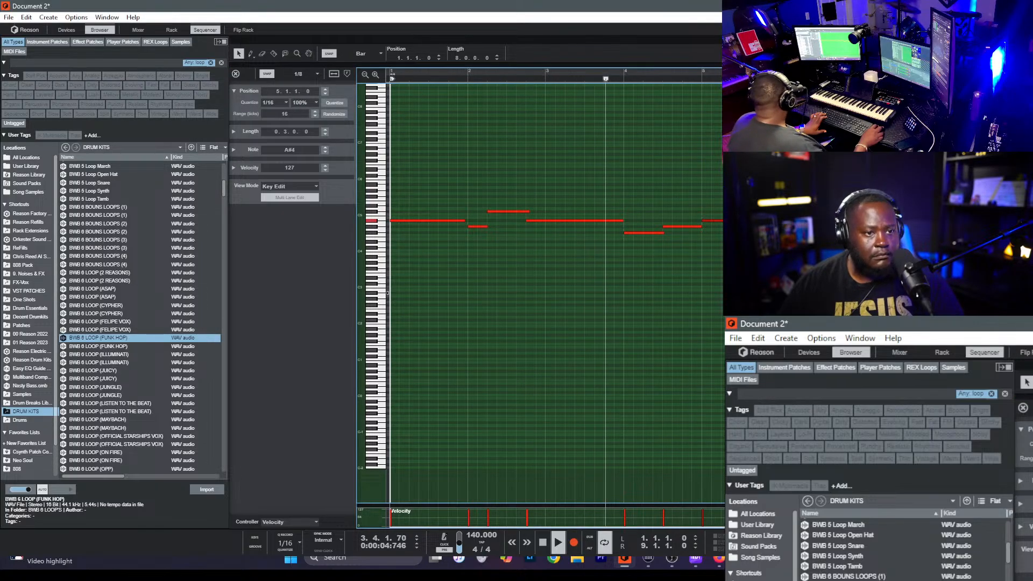
- Copy the eight-bar clip onto a second note lane of the SampleTank 4 2 copy track and select all notes in the upper clip
{"action": "key", "text": "shift+Tab"}
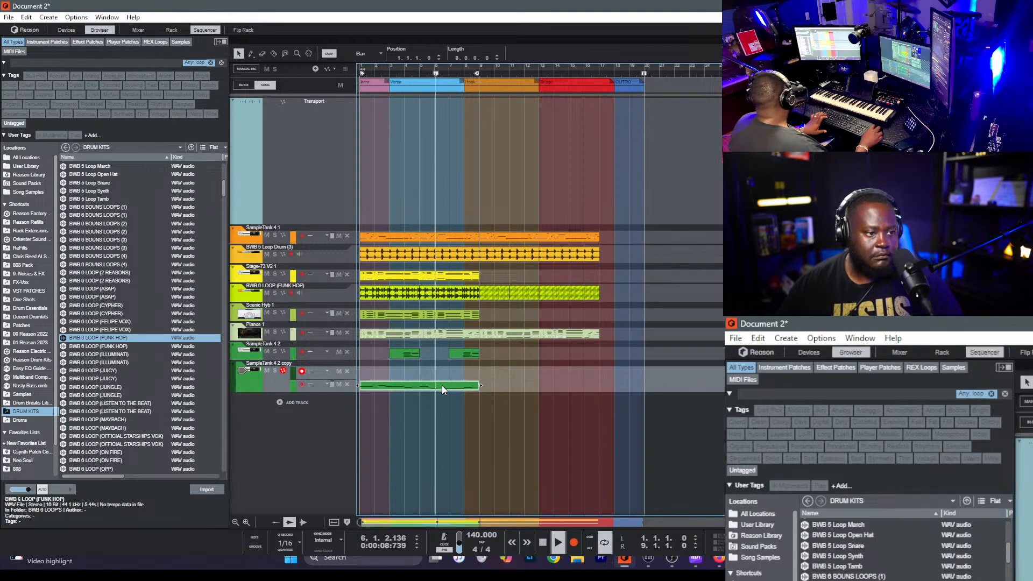
{"action": "double_click", "coordinate": [440, 375]}
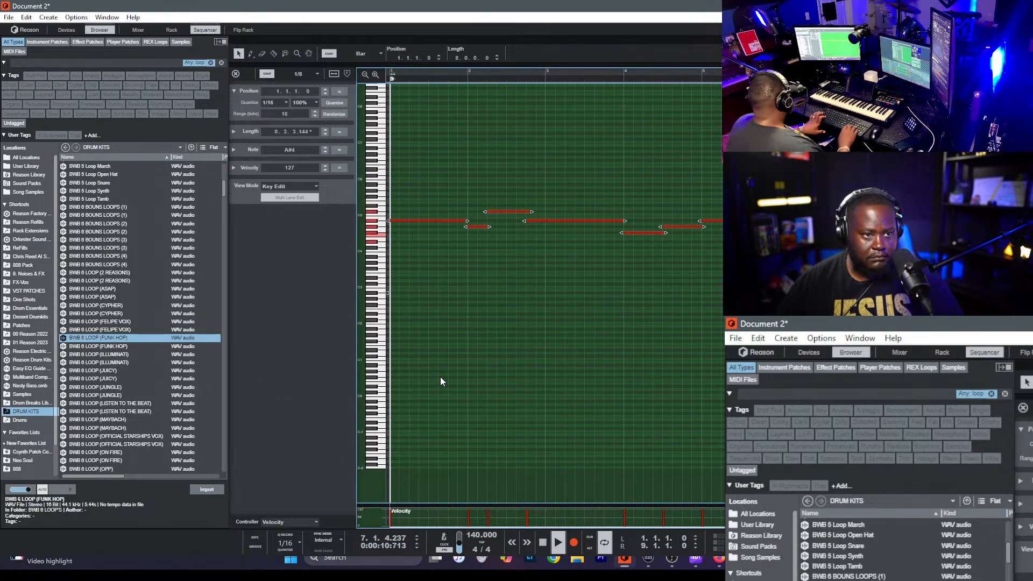
{"action": "key", "text": "shift+Tab"}
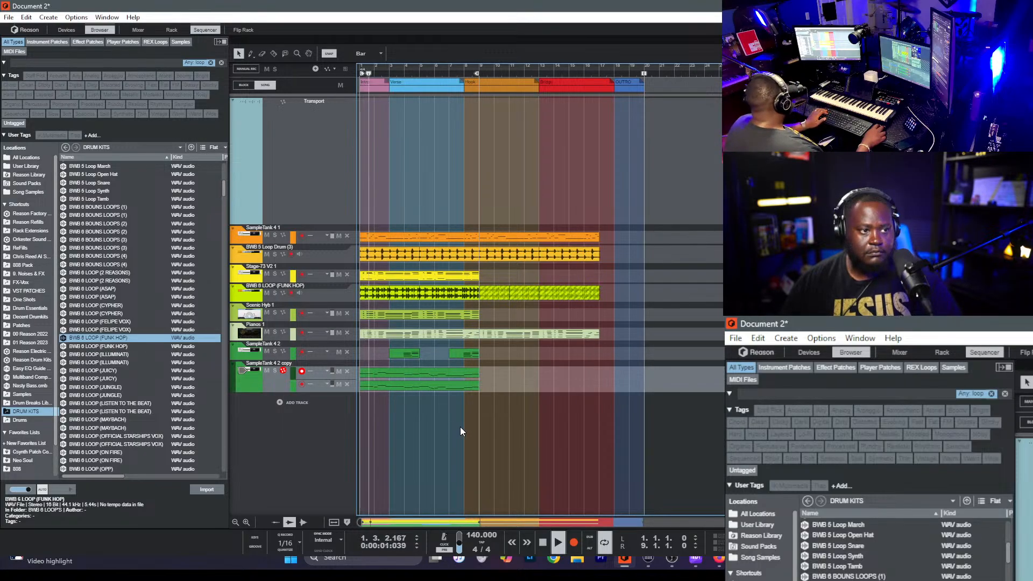
{"action": "key", "text": "F5"}
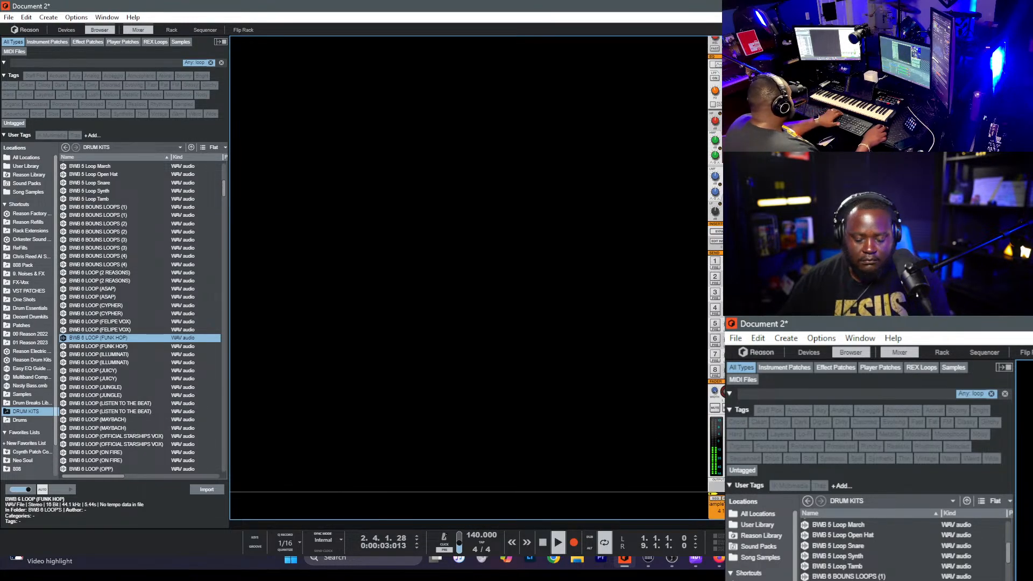
{"action": "key", "text": "F7"}
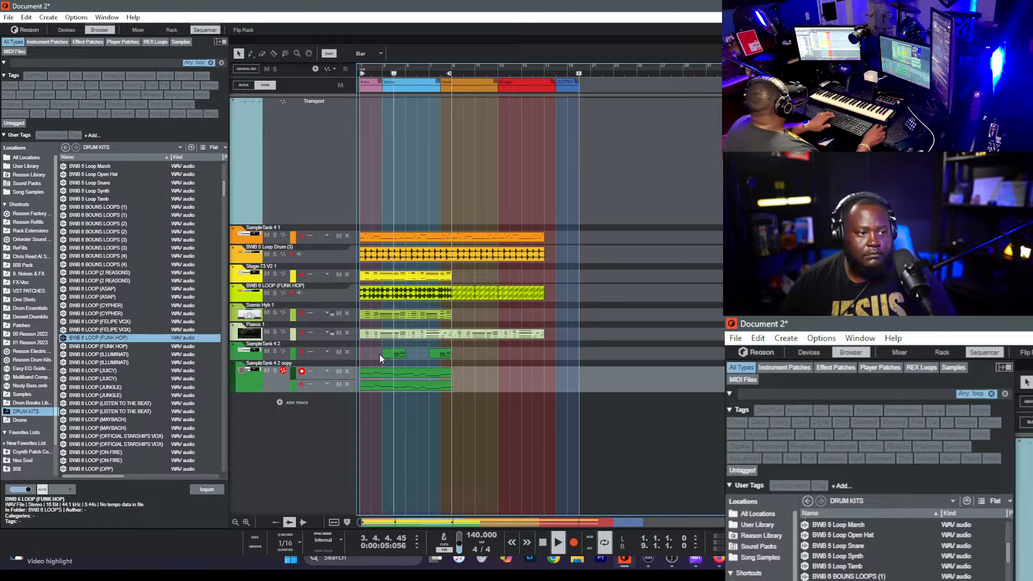
{"action": "key", "text": "F5"}
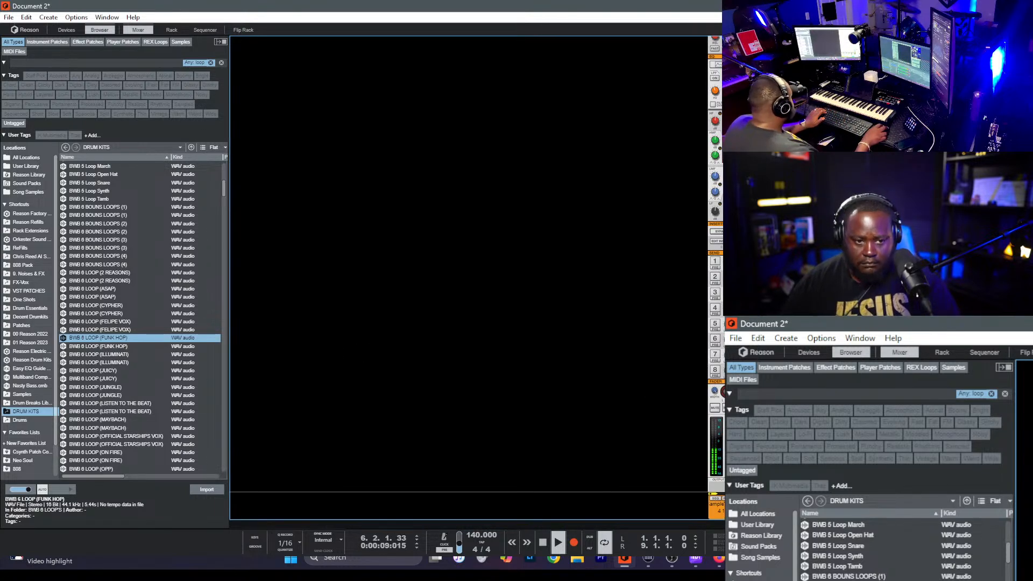
{"action": "key", "text": "F7"}
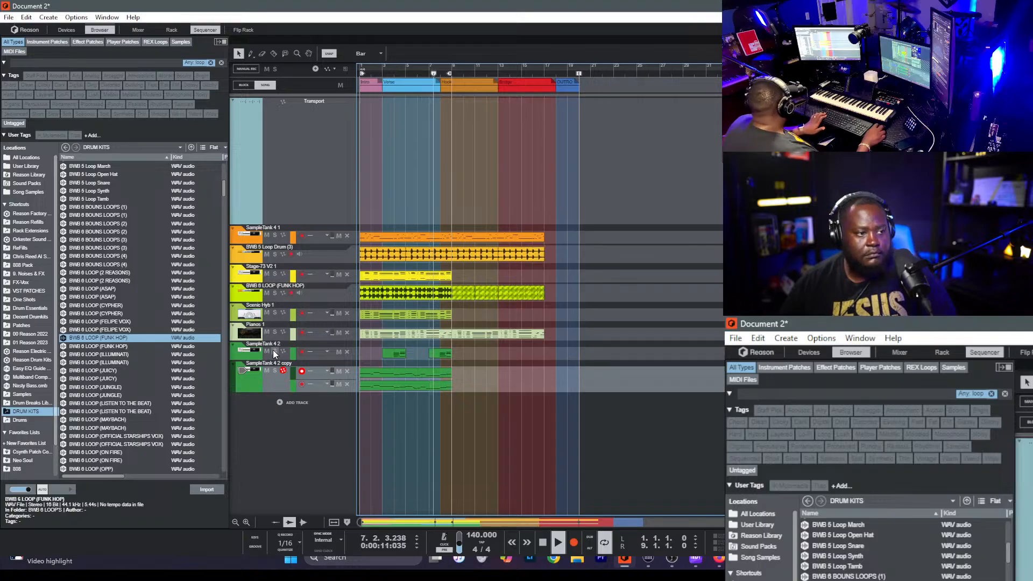
- Duplicate the SampleTank 4 2 track with its clips and filter the copy's SampleTank 4 sounds to the Brass category
{"action": "left_click", "coordinate": [253, 350]}
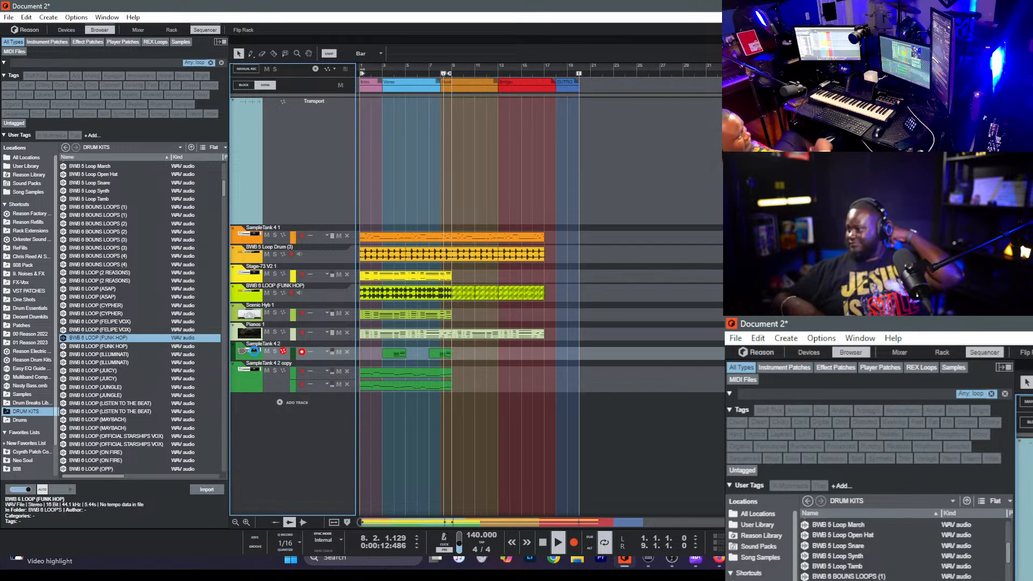
{"action": "key", "text": "ctrl+d"}
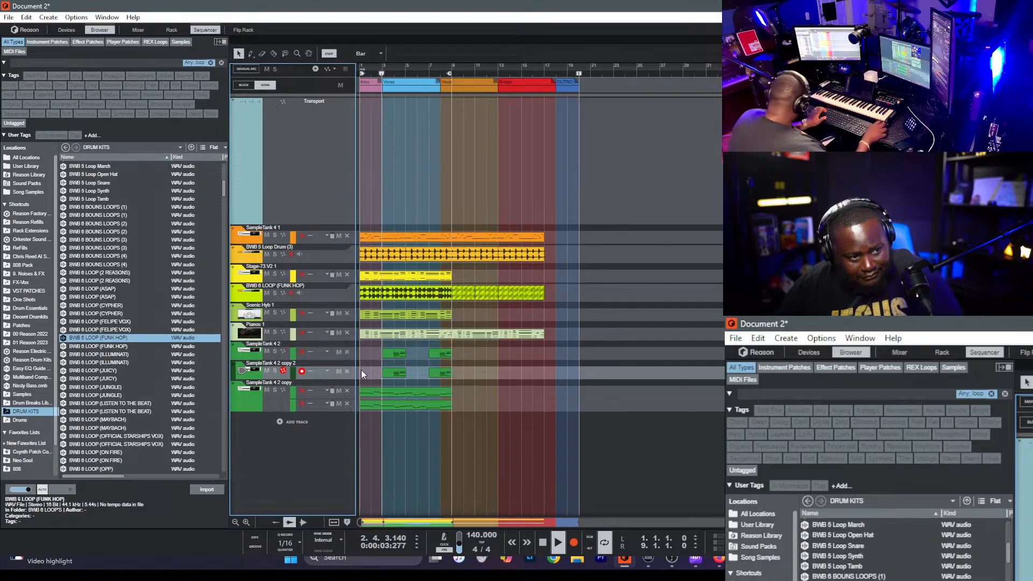
{"action": "key", "text": "F6"}
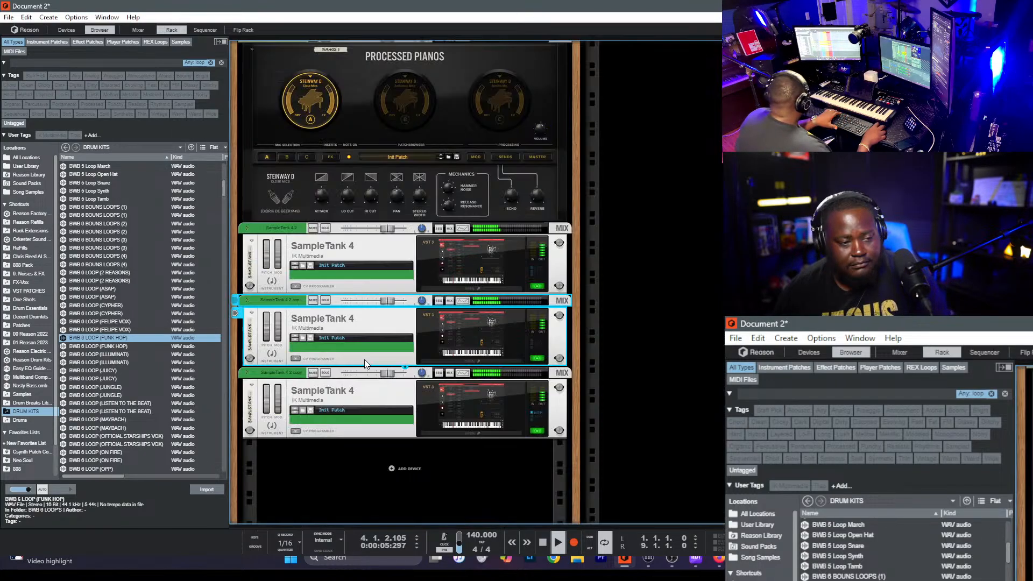
{"action": "left_click", "coordinate": [453, 333]}
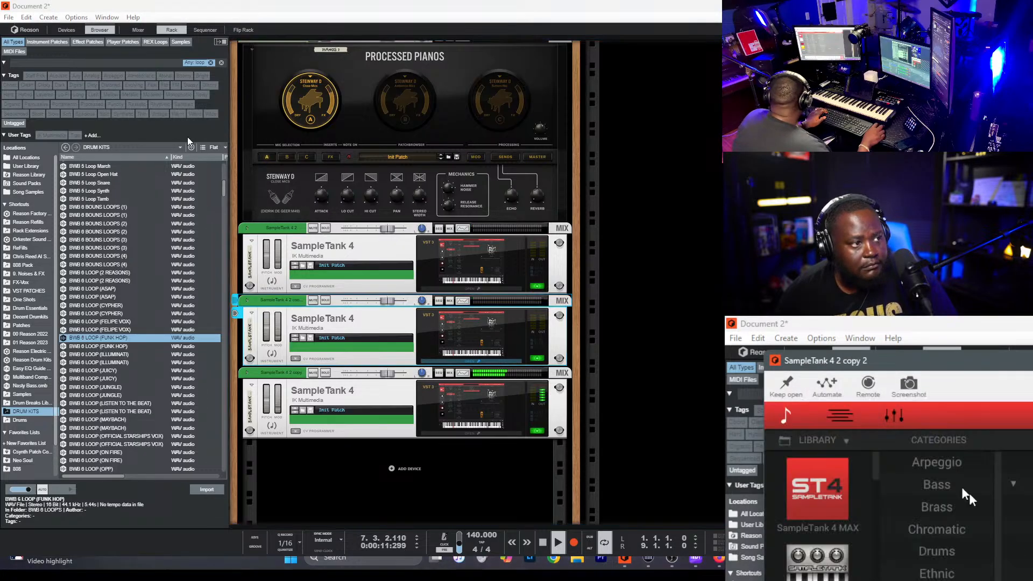
{"action": "left_click", "coordinate": [956, 514]}
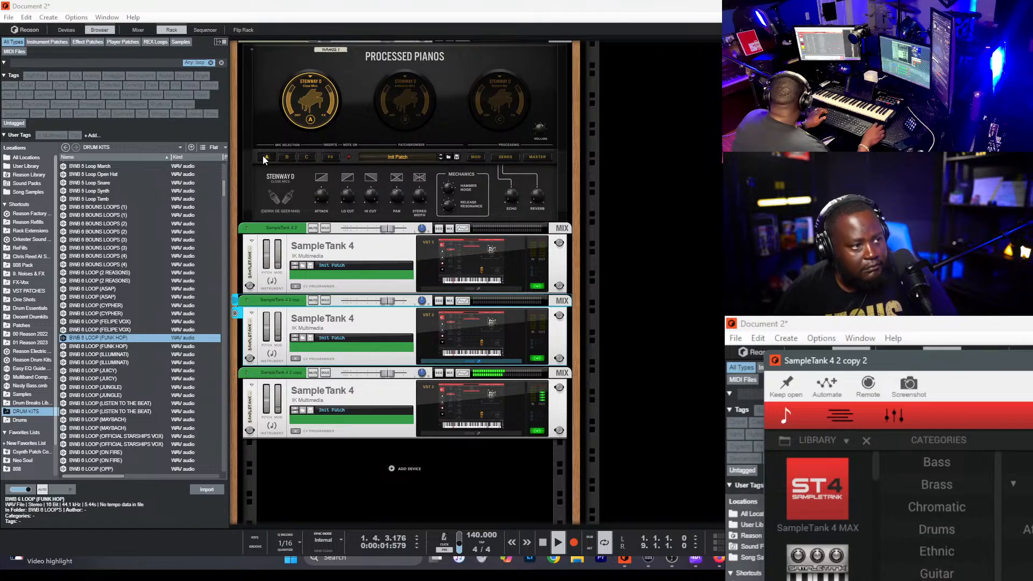
{"action": "left_click", "coordinate": [927, 485]}
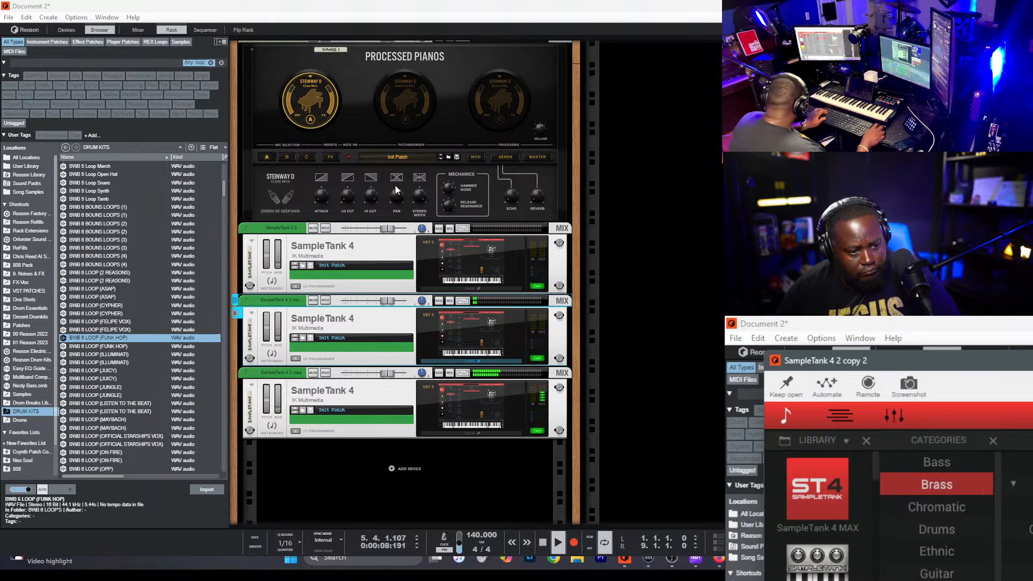
- Duplicate the SampleTank 4 2 copy 2 track and delete both clips from the new copy
{"action": "key", "text": "F7"}
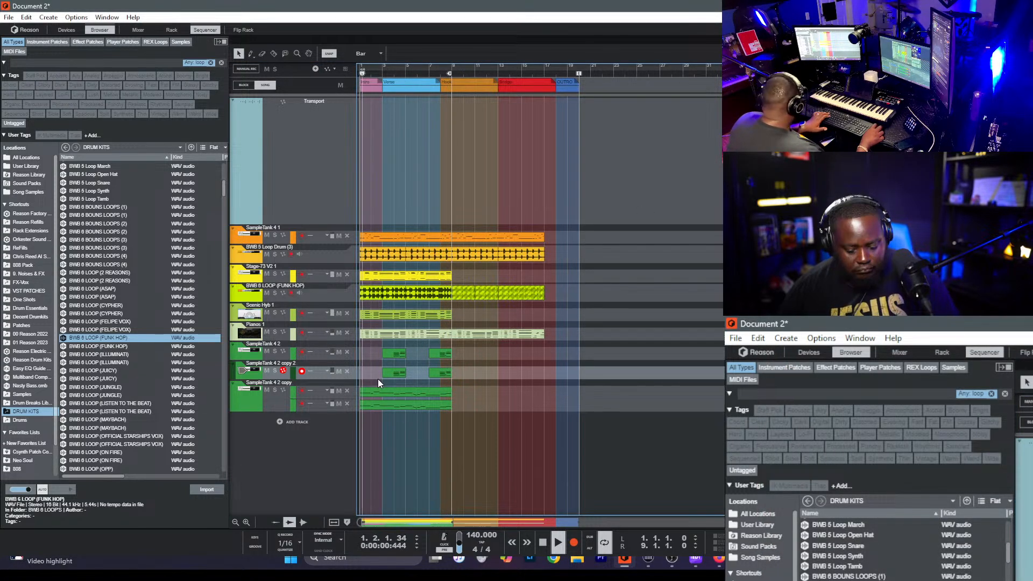
{"action": "left_click", "coordinate": [310, 366]}
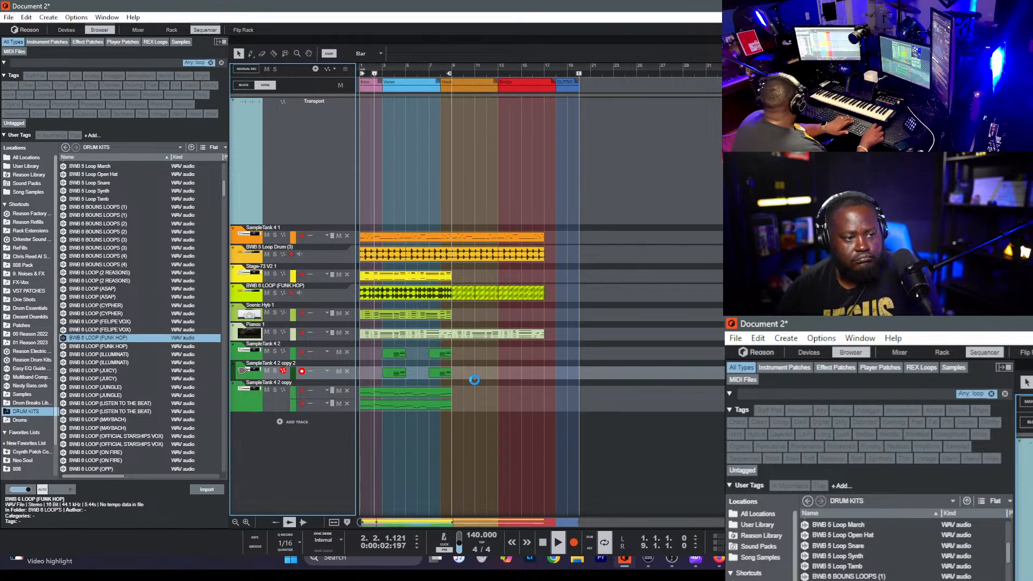
{"action": "key", "text": "ctrl+d"}
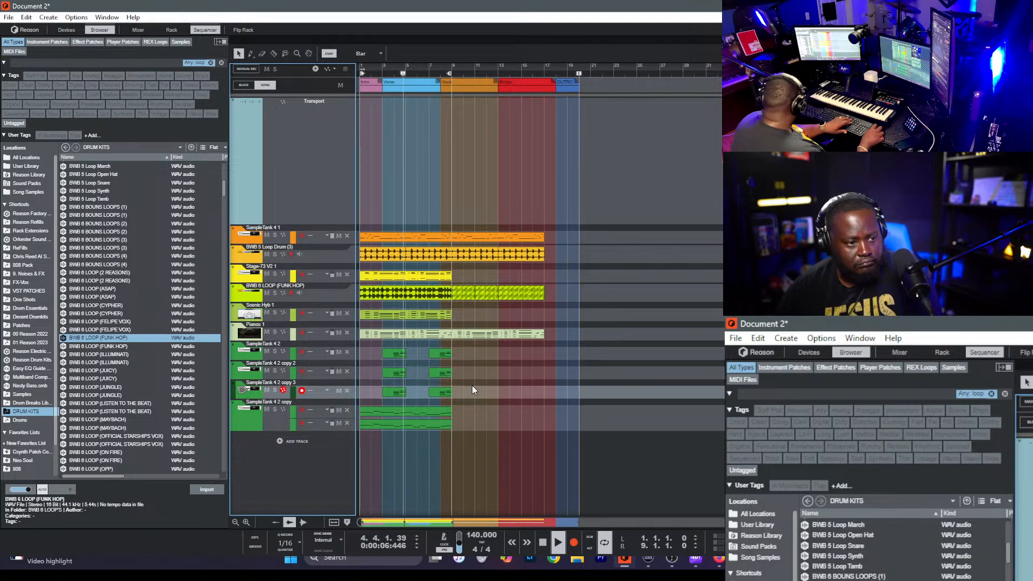
{"action": "left_click_drag", "start_coordinate": [452, 380], "coordinate": [364, 364]}
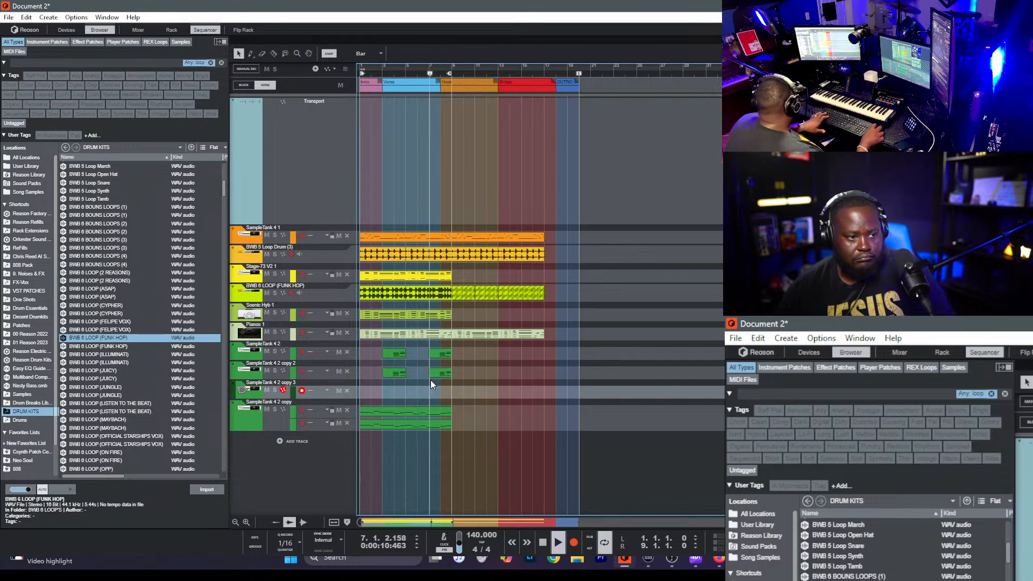
- Open the bar 7 clip on the SampleTank 4 2 copy 2 track and shift its chord to start on bar 8
{"action": "double_click", "coordinate": [444, 372]}
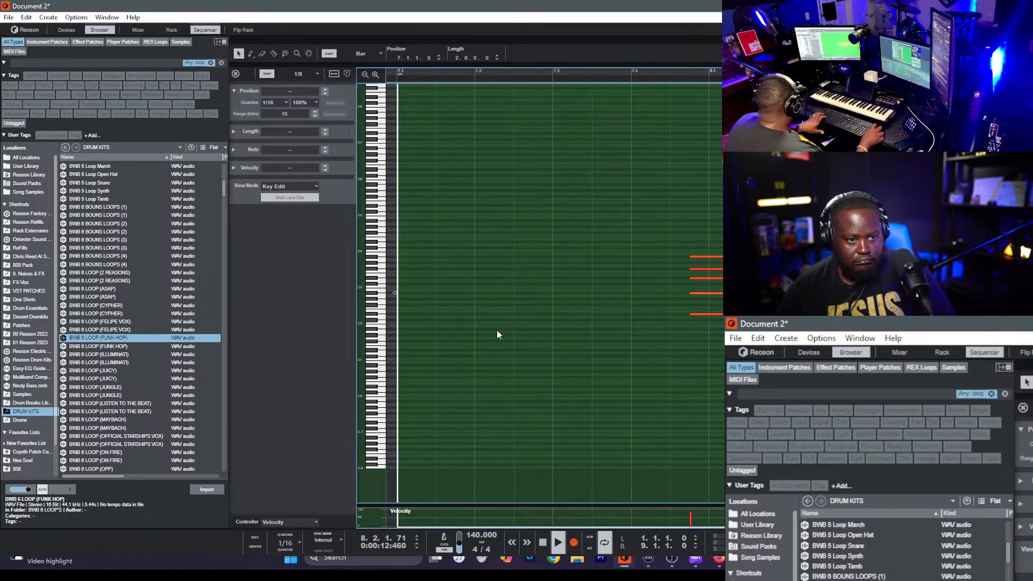
{"action": "left_click_drag", "start_coordinate": [705, 385], "coordinate": [696, 256]}
{"action": "key", "text": "space"}
{"action": "left_click", "coordinate": [626, 75]}
{"action": "key", "text": "space"}
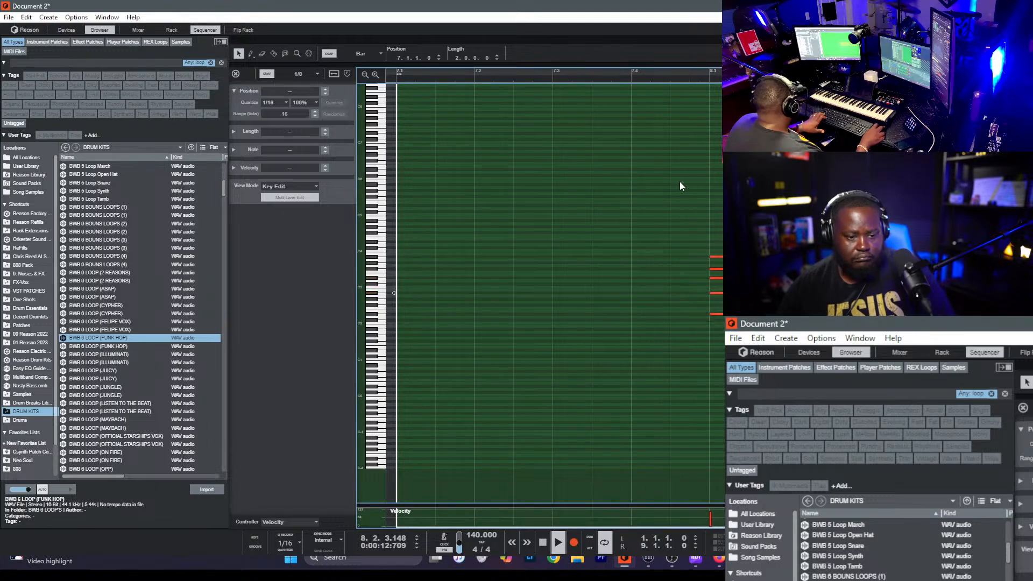
{"action": "key", "text": "ctrl+e"}
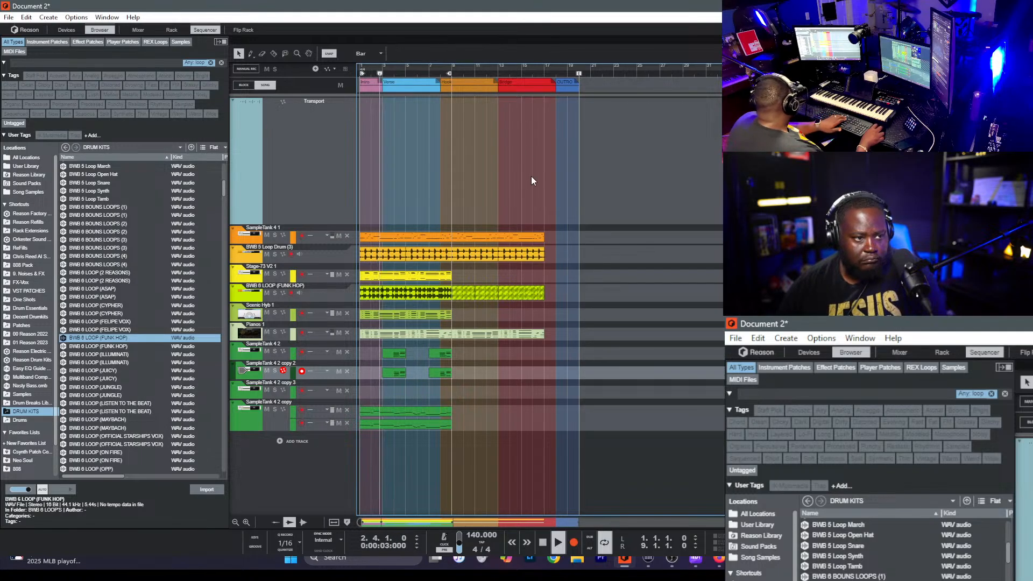
- Extend the loop's right locator to bar 32 and copy every track's clips from bars 1–8 to bar 17
{"action": "left_click", "coordinate": [525, 131]}
{"action": "key", "text": "KP_2"}
{"action": "left_click_drag", "start_coordinate": [547, 71], "coordinate": [719, 75]}
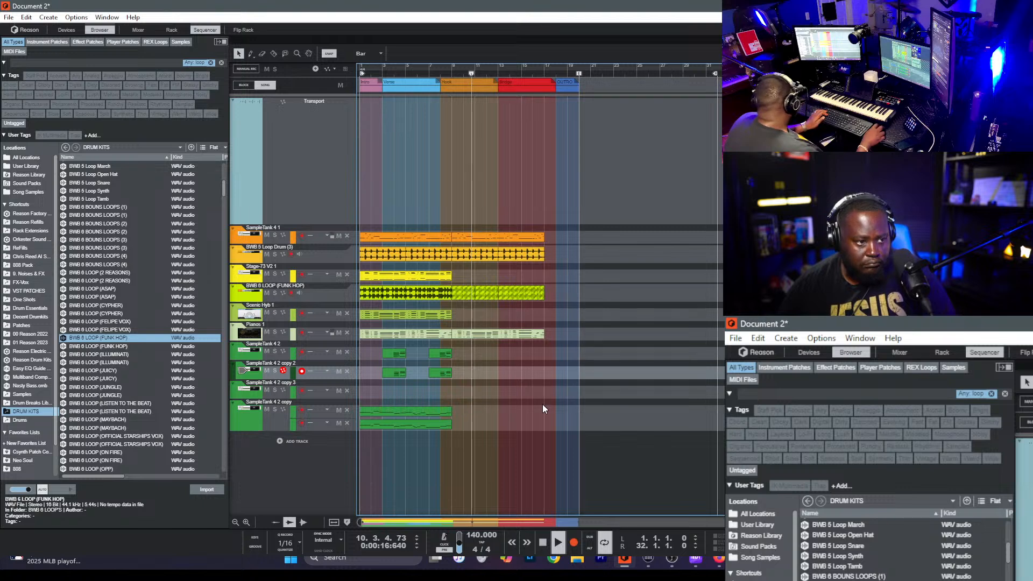
{"action": "left_click_drag", "start_coordinate": [445, 459], "coordinate": [233, 178]}
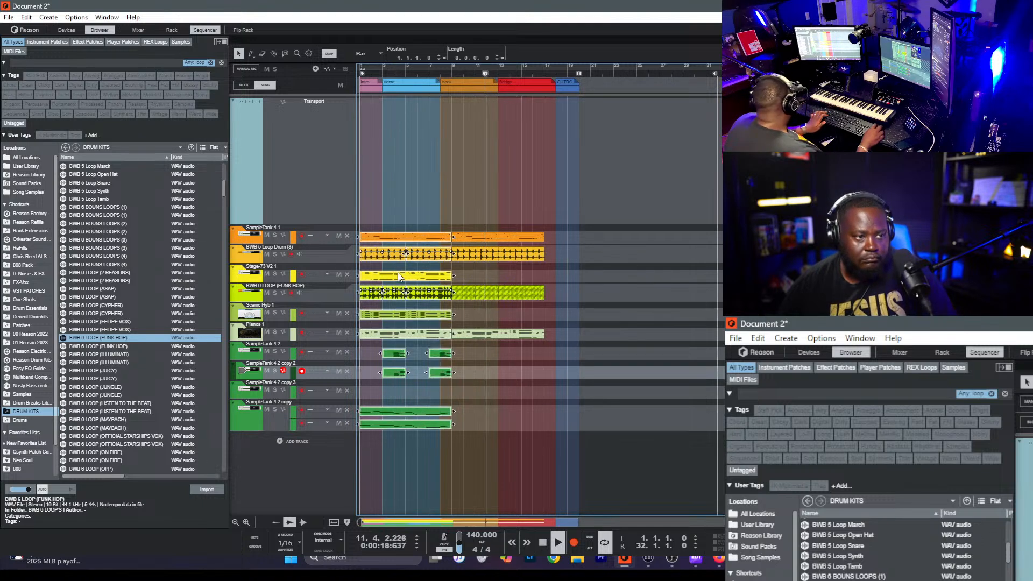
{"action": "left_click_drag", "start_coordinate": [365, 243], "coordinate": [551, 242]}
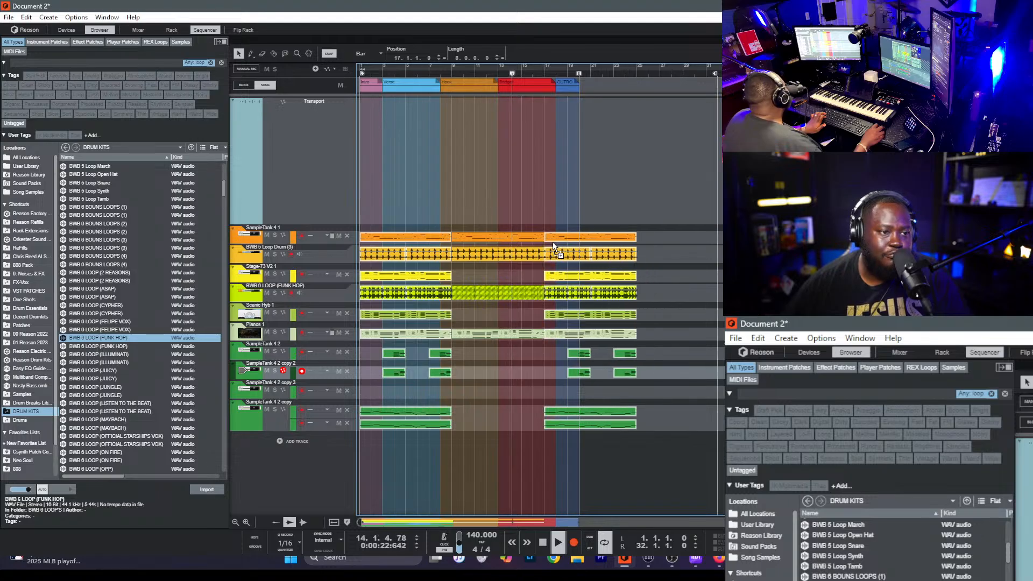
- Delete the copied clips from bar 17 on the green SampleTank 4 2 tracks and move the song end marker to bar 25
{"action": "left_click_drag", "start_coordinate": [708, 406], "coordinate": [550, 411]}
{"action": "left_click_drag", "start_coordinate": [646, 426], "coordinate": [561, 404]}
{"action": "key", "text": "Delete"}
{"action": "left_click_drag", "start_coordinate": [686, 396], "coordinate": [561, 357]}
{"action": "key", "text": "Delete"}
{"action": "left_click", "coordinate": [634, 72], "text": "shift"}
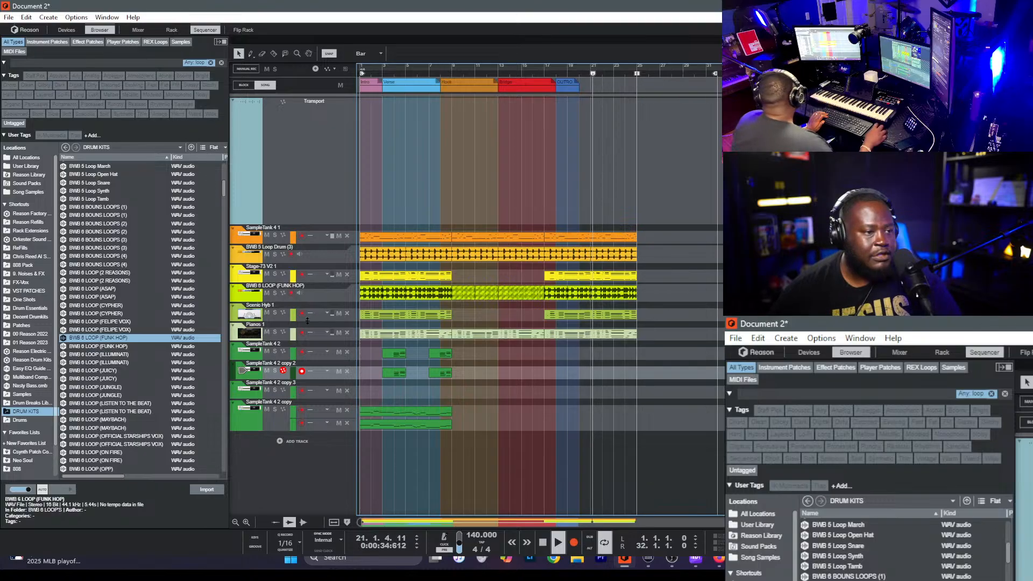
- Add an audio track below the SampleTank tracks and turn on its input monitoring
{"action": "left_click", "coordinate": [287, 441]}
{"action": "left_click", "coordinate": [298, 441]}
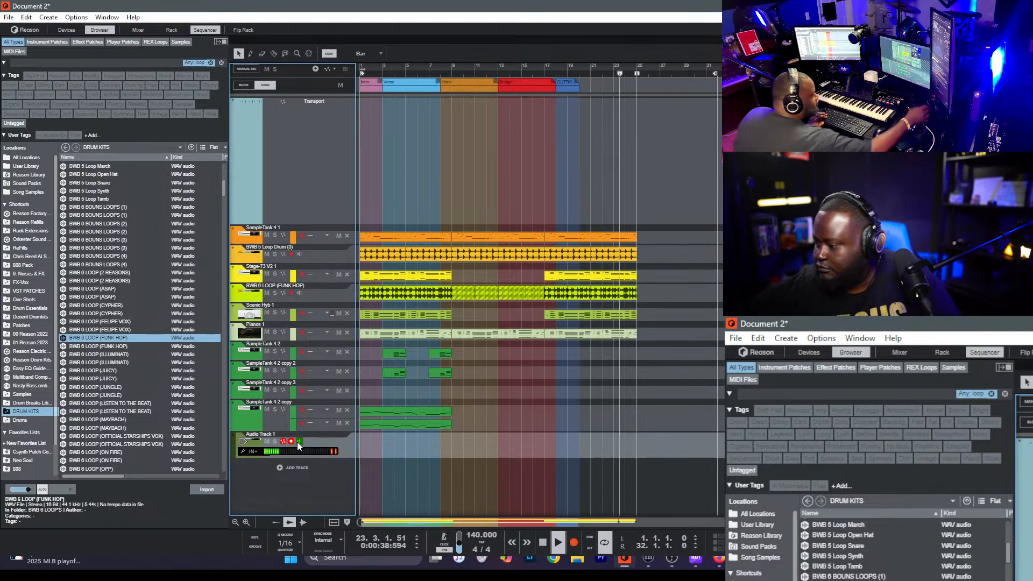
{"action": "key", "text": "KP_2"}
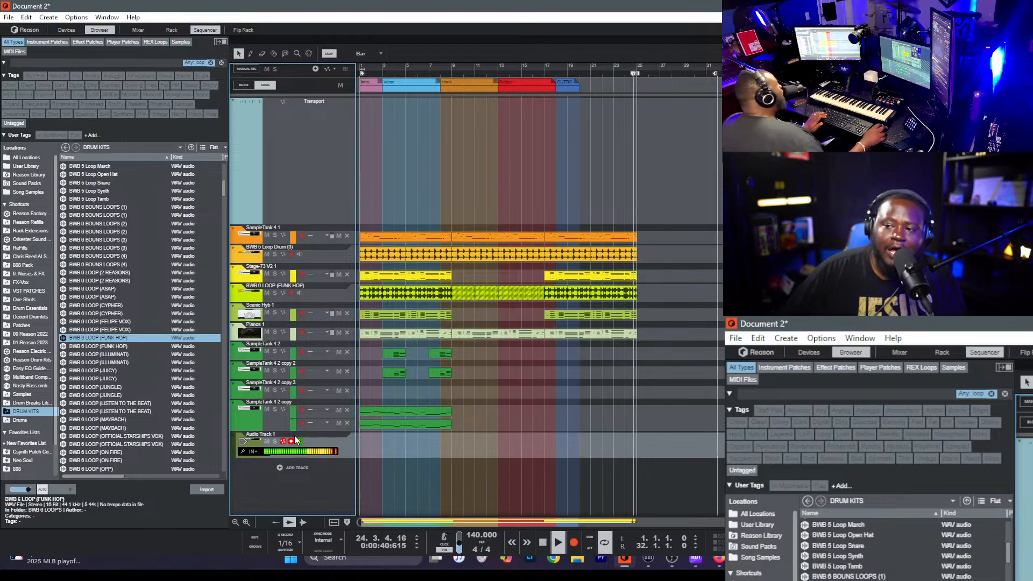
{"action": "key", "text": "ctrl+Left"}
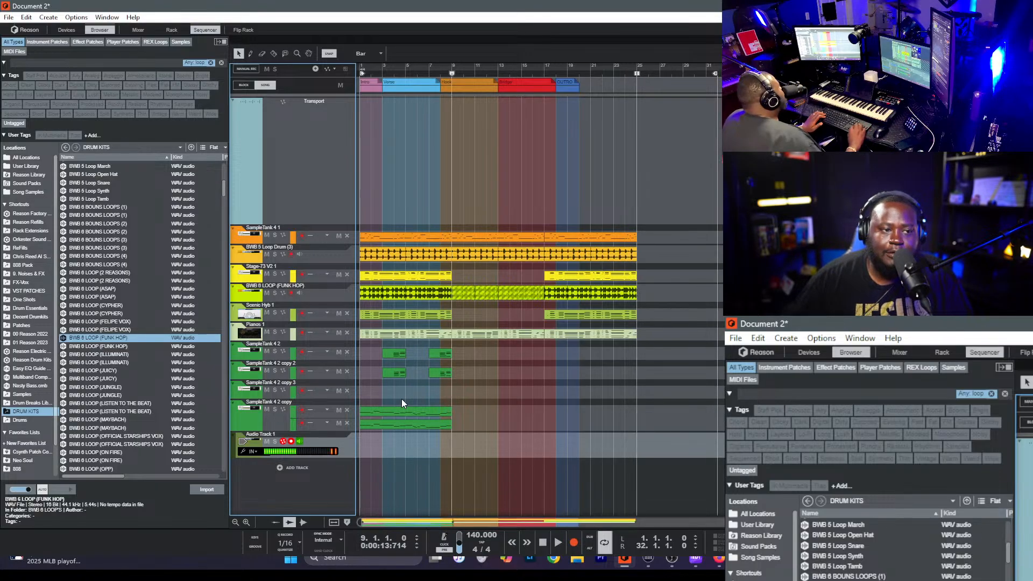
- Unfold the new audio track's device in the rack and add a Joe Chiccarelli Vocal Strip under it
{"action": "key", "text": "F5"}
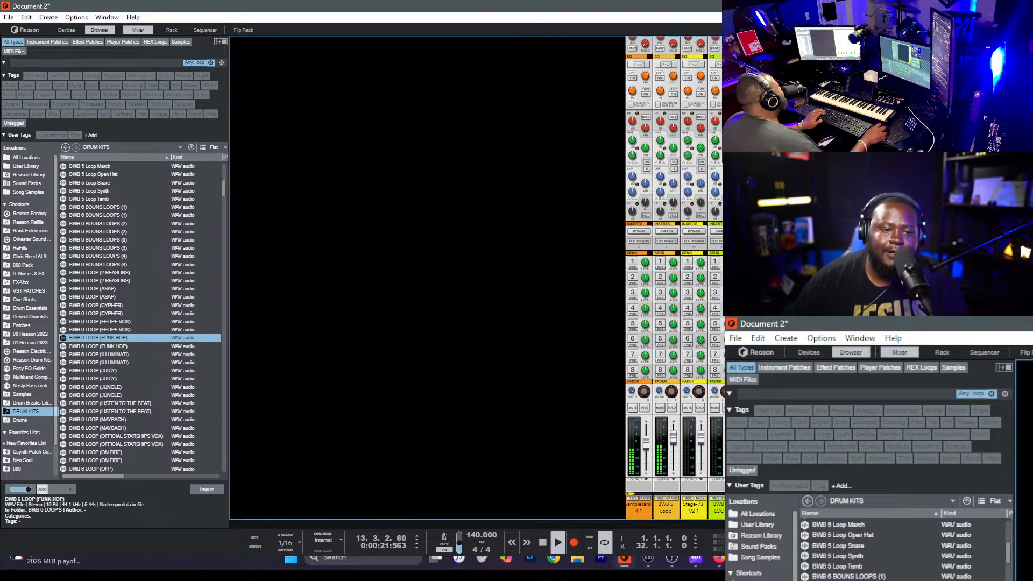
{"action": "key", "text": "F6"}
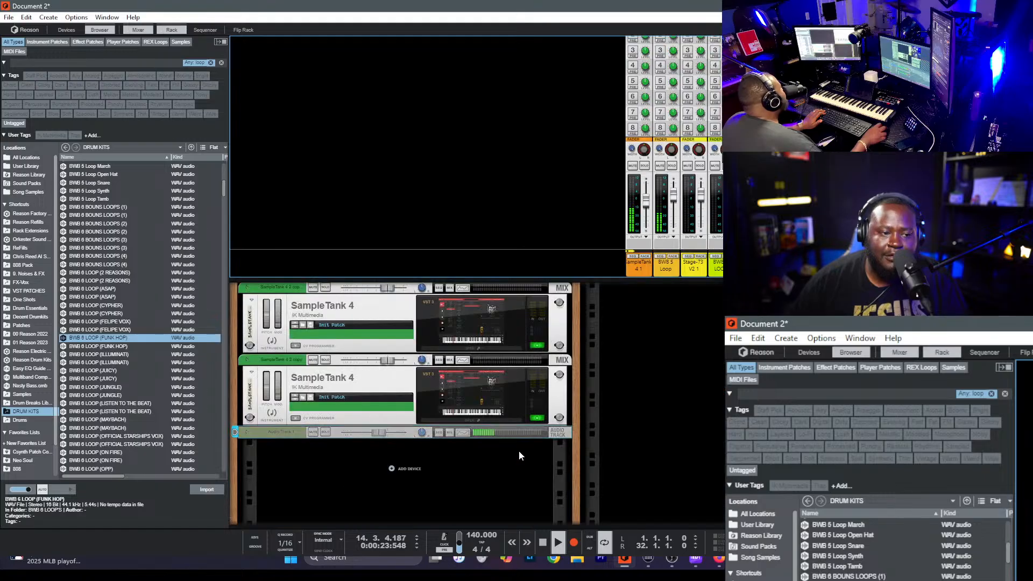
{"action": "left_click", "coordinate": [248, 432]}
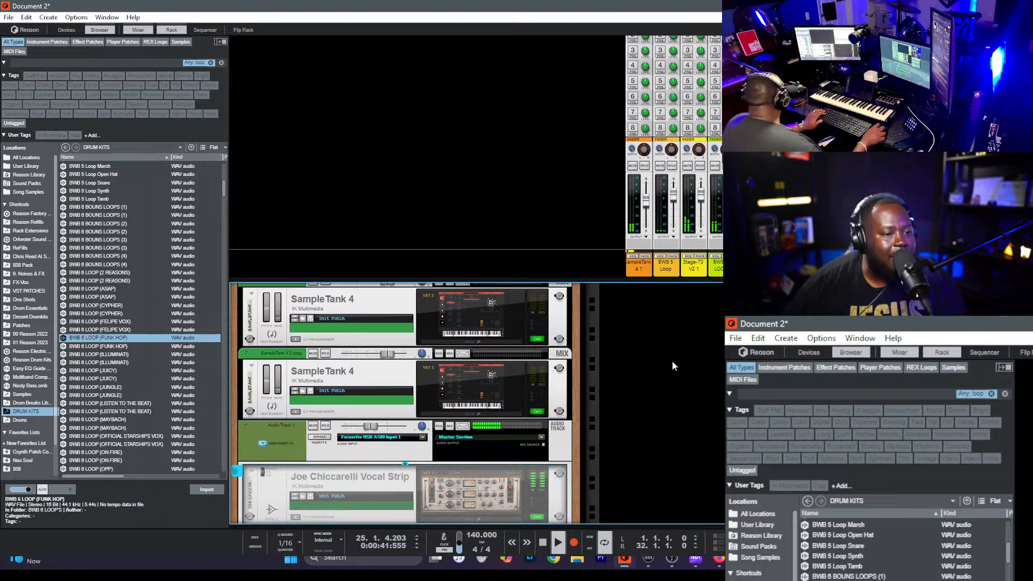
- Record a part from bar 1 on the SampleTank 4 2 copy 3 track and trim its clip to eight bars
{"action": "key", "text": "F7"}
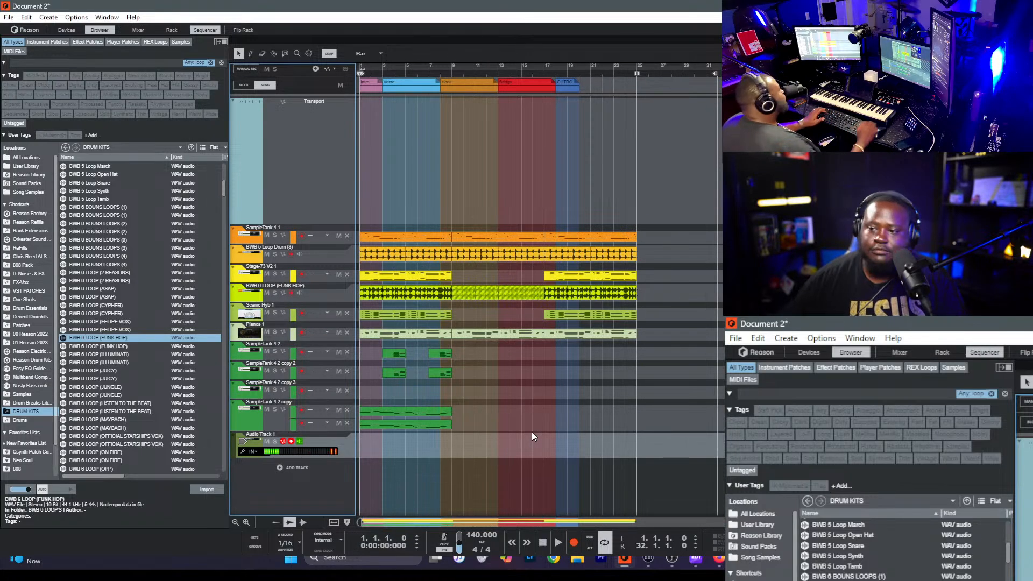
{"action": "key", "text": "space"}
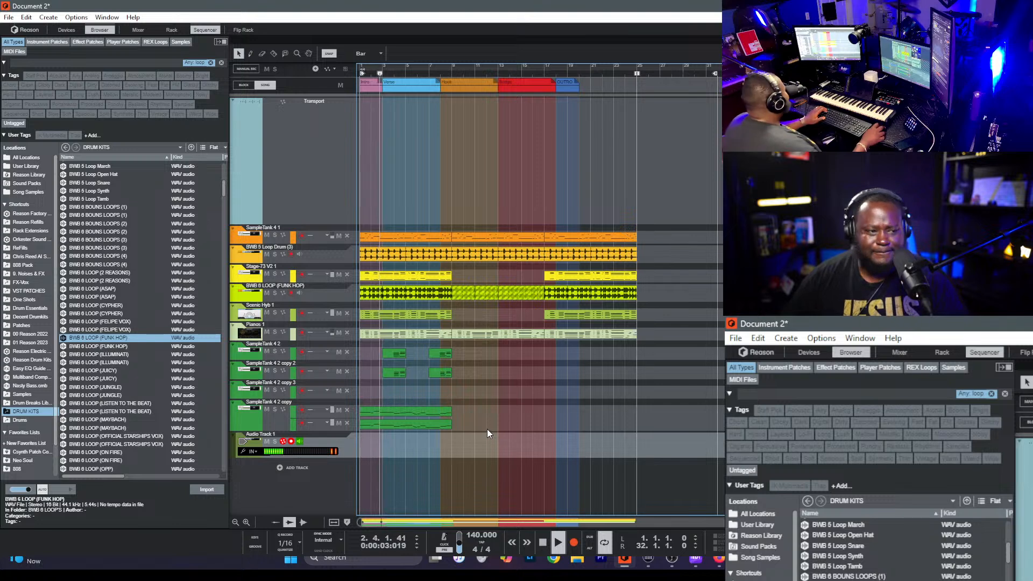
{"action": "left_click", "coordinate": [305, 390]}
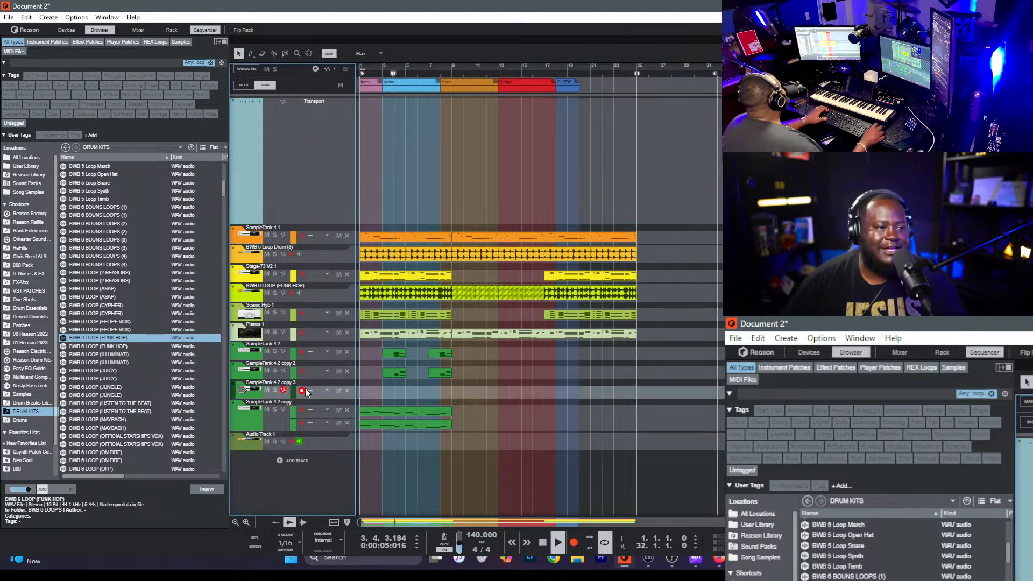
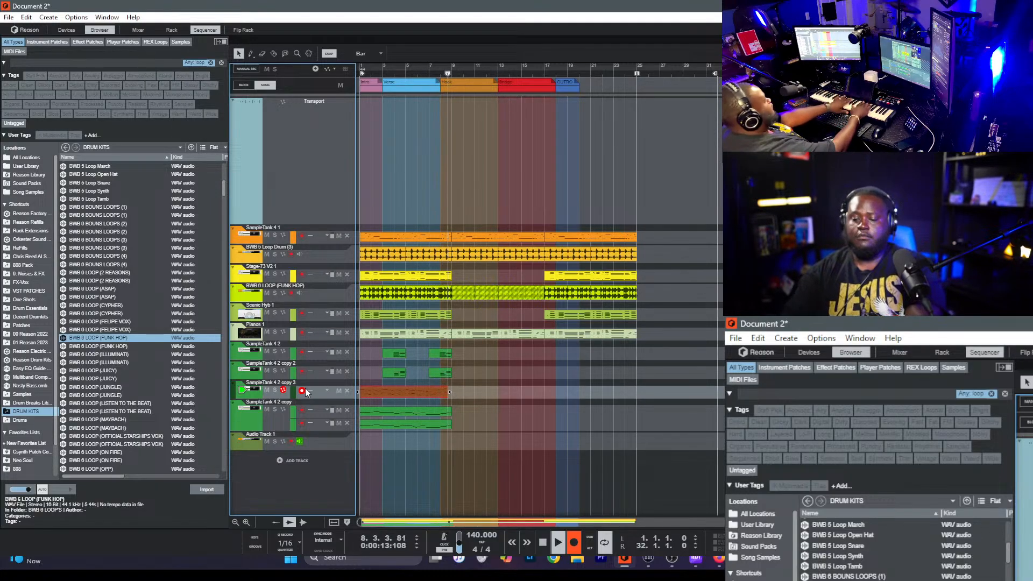
{"action": "key", "text": "space"}
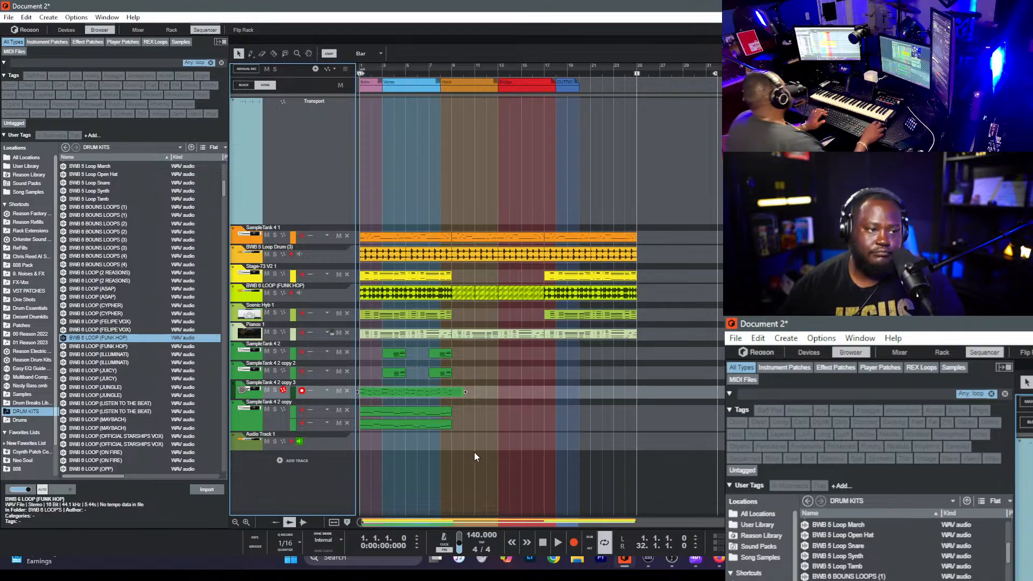
{"action": "left_click_drag", "start_coordinate": [466, 393], "coordinate": [449, 393]}
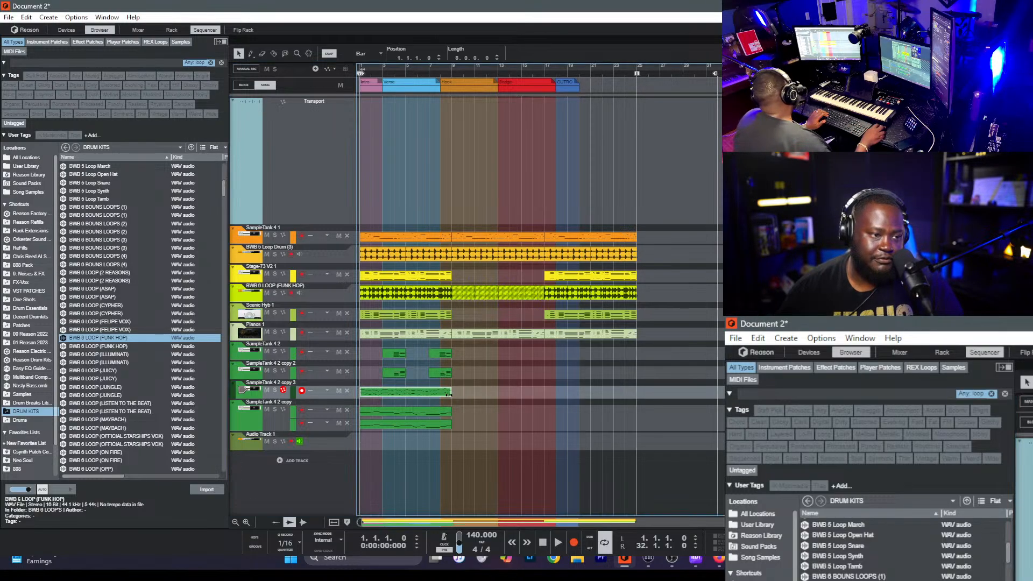
- Move the recorded eight-bar clip on the SampleTank 4 2 copy 3 track to bar 17
{"action": "left_click", "coordinate": [447, 74]}
{"action": "key", "text": "space"}
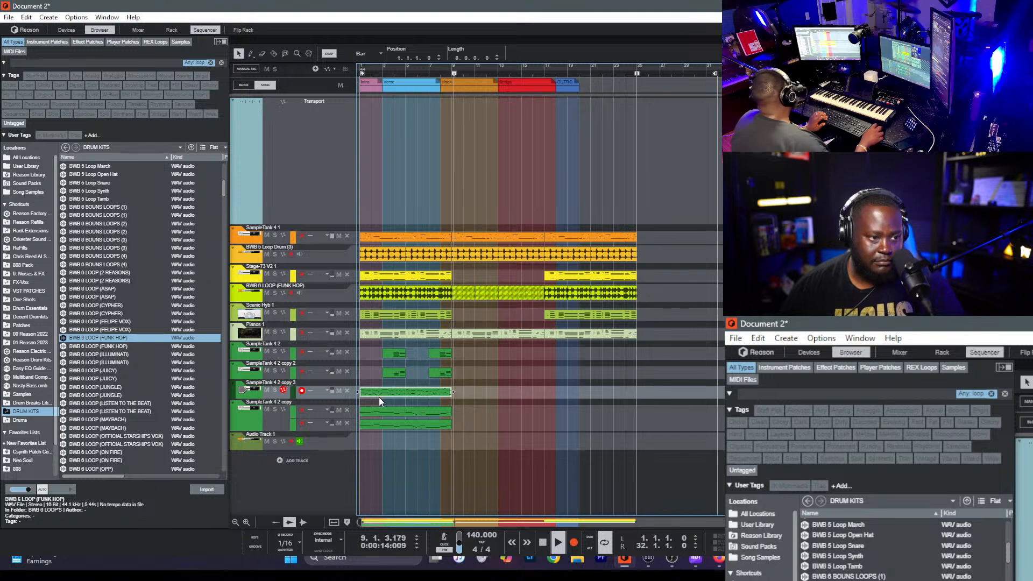
{"action": "left_click_drag", "start_coordinate": [370, 390], "coordinate": [566, 382]}
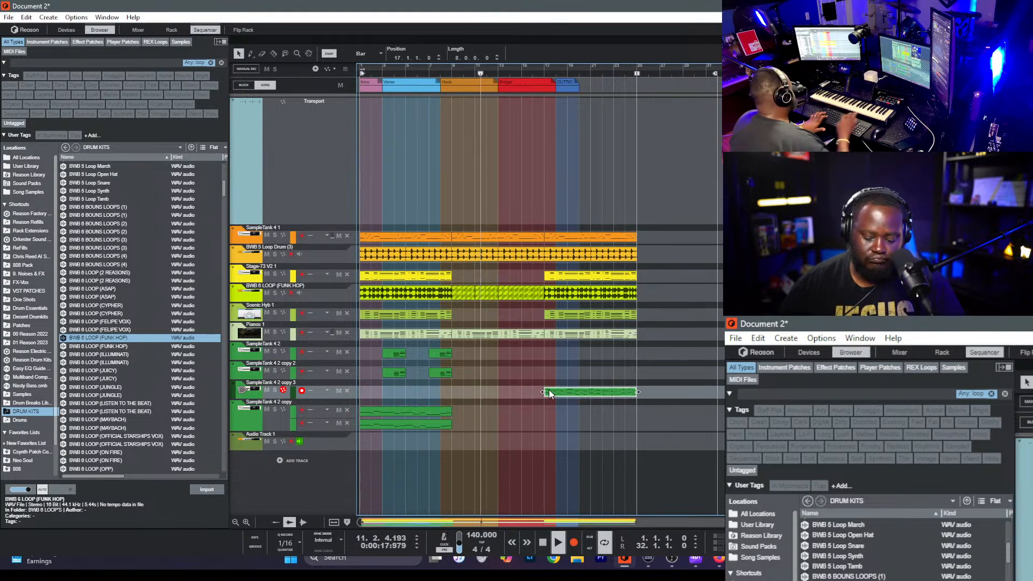
{"action": "left_click", "coordinate": [486, 370]}
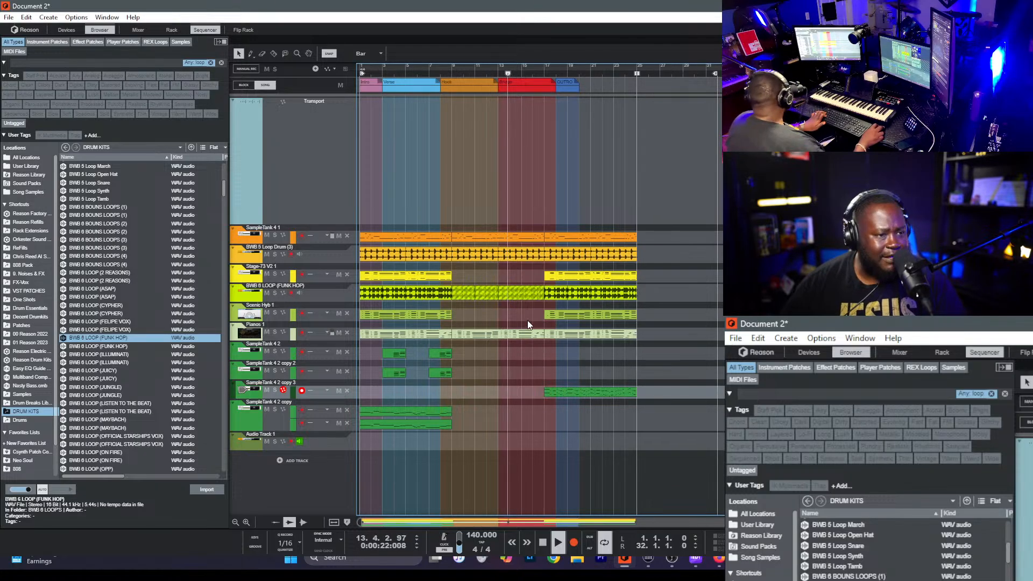
- Delete the FUNK HOP loop clips in bars 9–16 and shorten the BWB 5 Loop Drum clip at bar 13 to three bars
{"action": "key", "text": "Delete"}
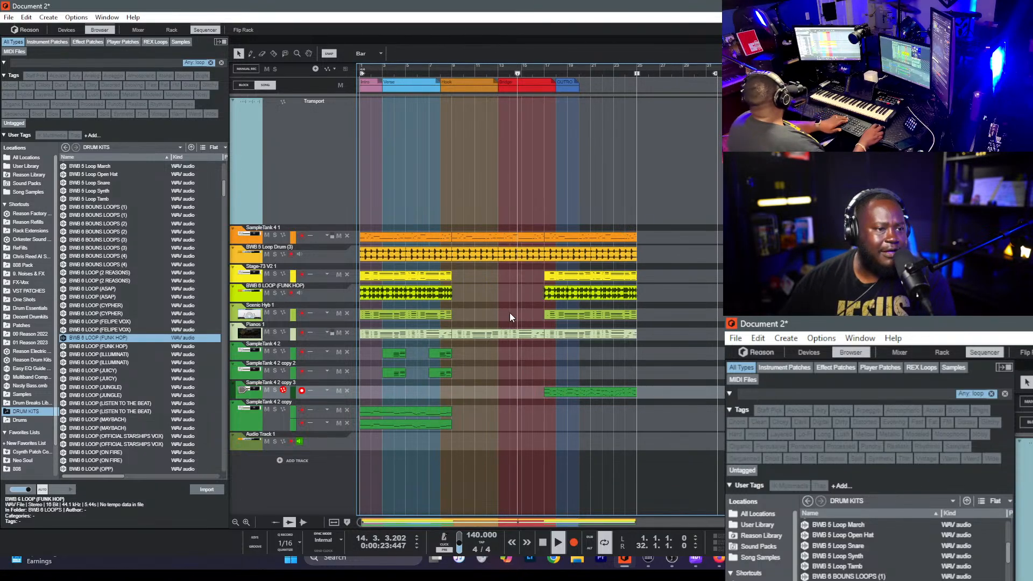
{"action": "left_click", "coordinate": [536, 254]}
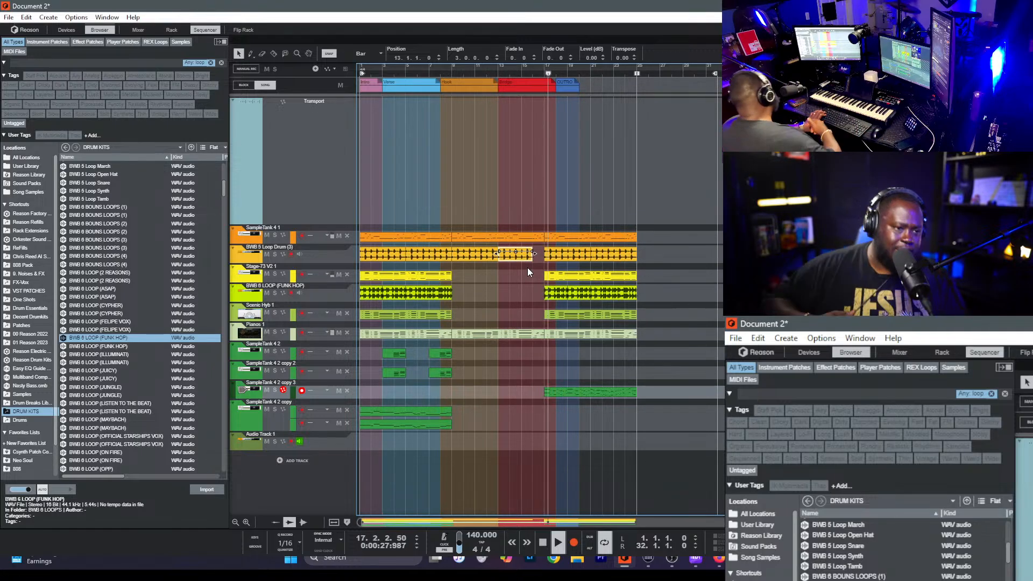
{"action": "key", "text": "F5"}
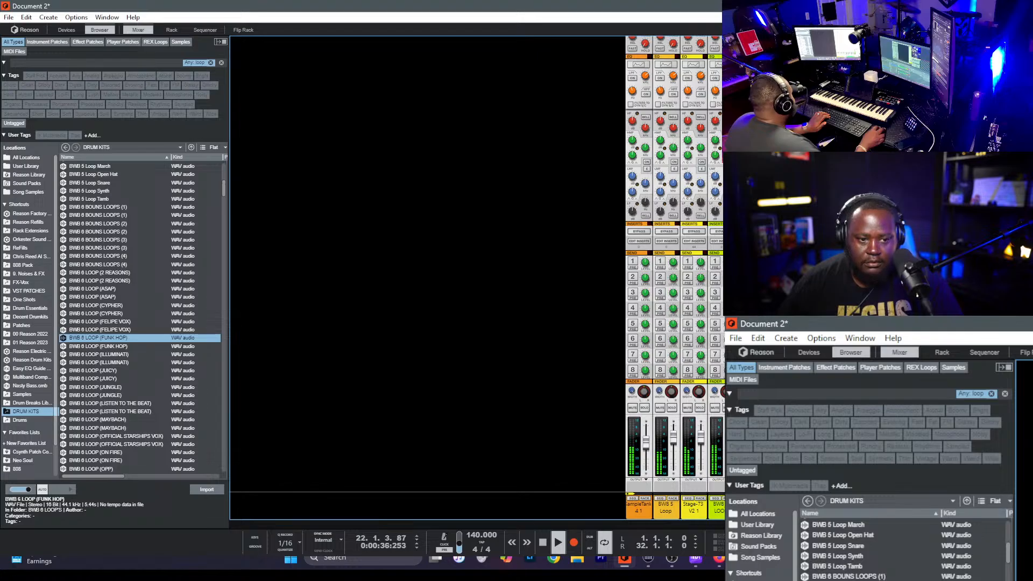
{"action": "key", "text": "F7"}
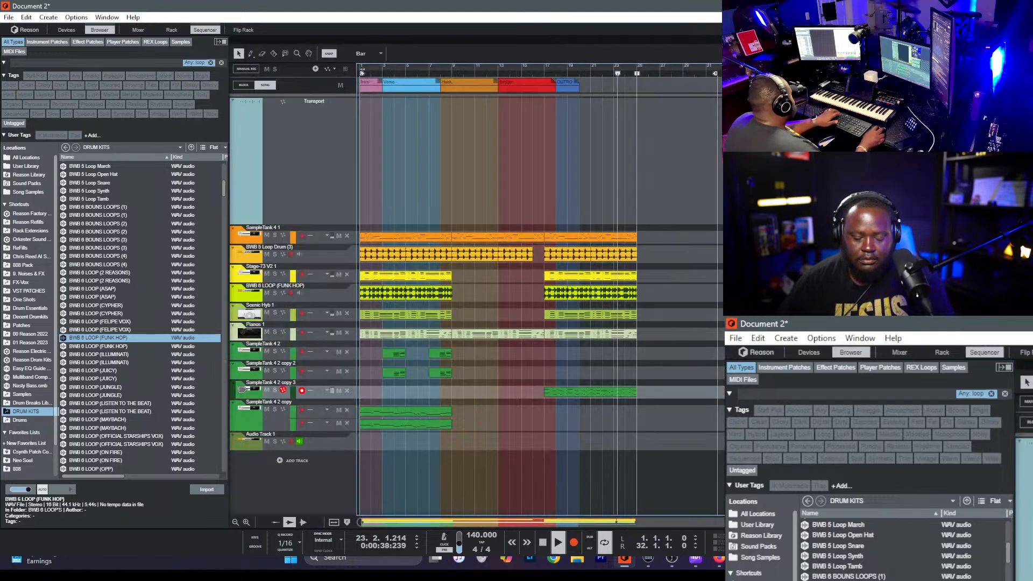
- Play from bar 17 and split the eight-bar SampleTank 4 2 copy 3 clip into two-bar clips
{"action": "left_click", "coordinate": [622, 392]}
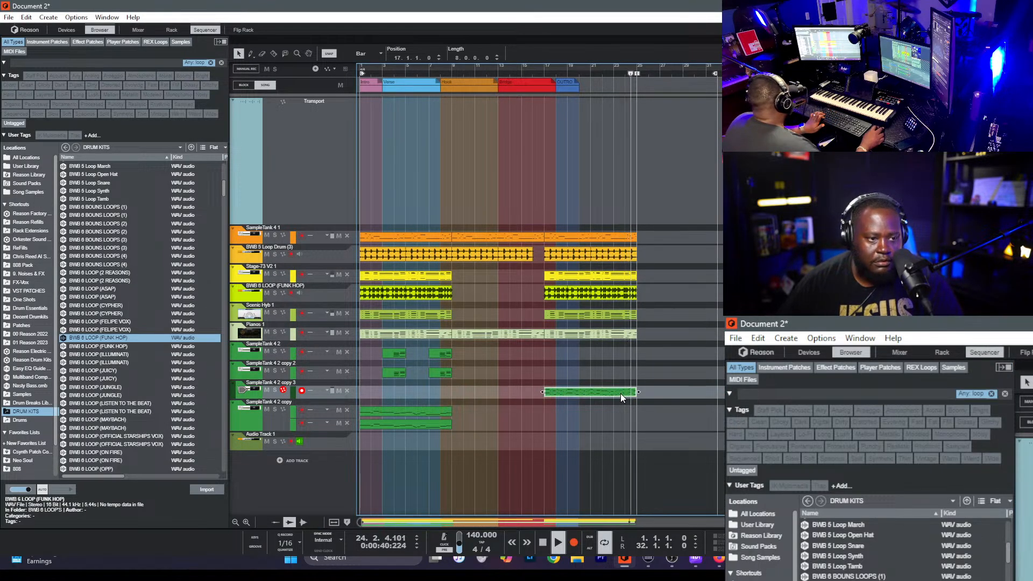
{"action": "key", "text": "space"}
{"action": "left_click", "coordinate": [557, 75]}
{"action": "left_click", "coordinate": [552, 76]}
{"action": "key", "text": "space"}
{"action": "key", "text": "r"}
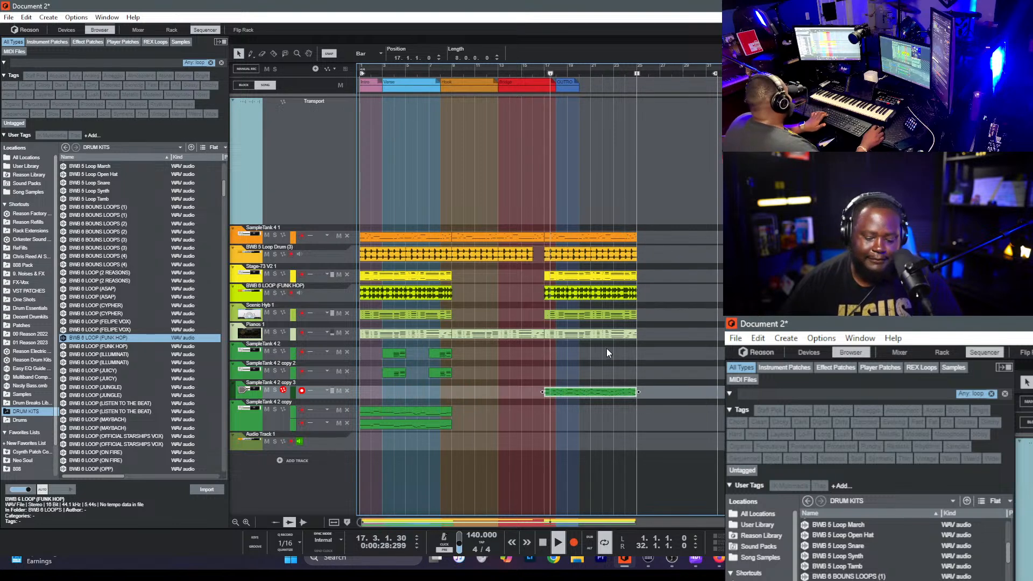
{"action": "left_click", "coordinate": [571, 393]}
{"action": "left_click", "coordinate": [589, 393]}
{"action": "key", "text": "q"}
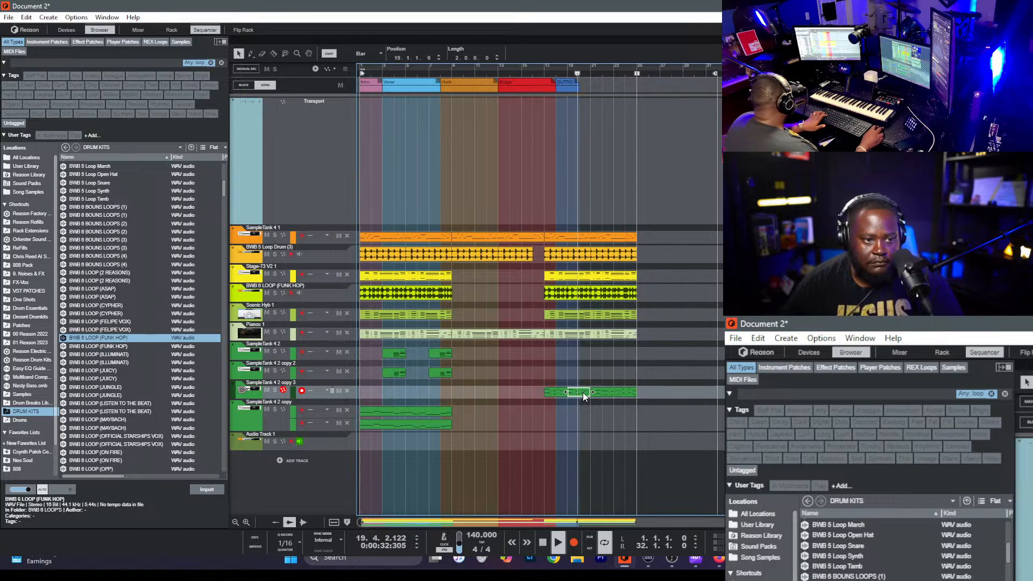
{"action": "left_click", "coordinate": [600, 391]}
{"action": "left_click", "coordinate": [596, 408]}
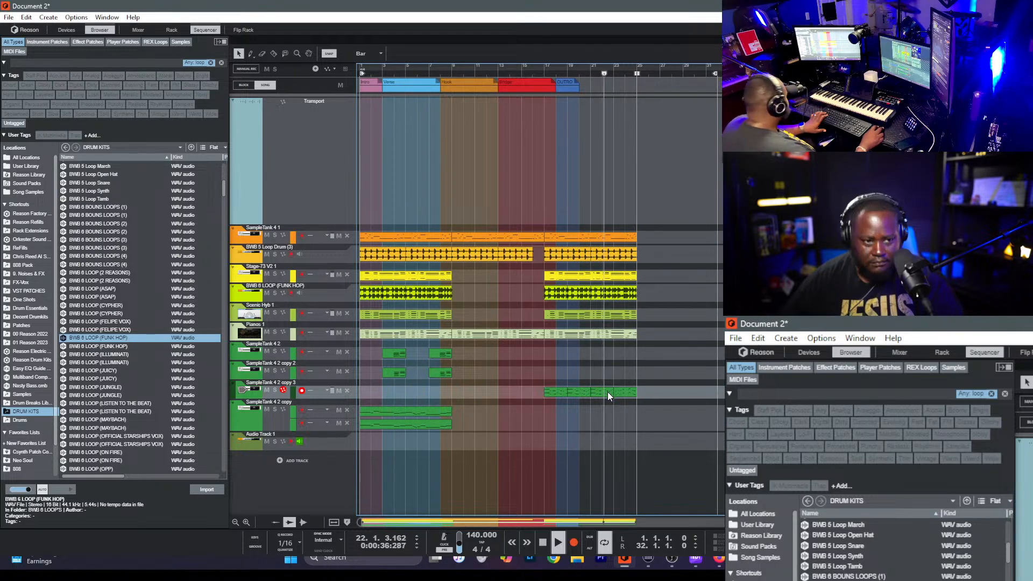
- Copy the four two-bar clips onto the SampleTank 4 2 copy track at bar 17 and play from there
{"action": "left_click_drag", "start_coordinate": [615, 415], "coordinate": [554, 406]}
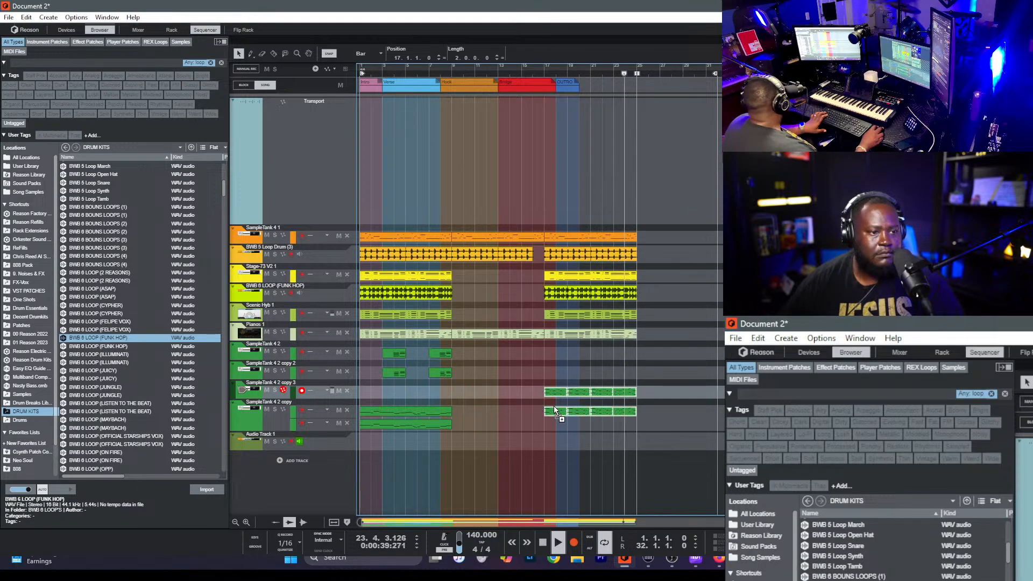
{"action": "left_click", "coordinate": [549, 75]}
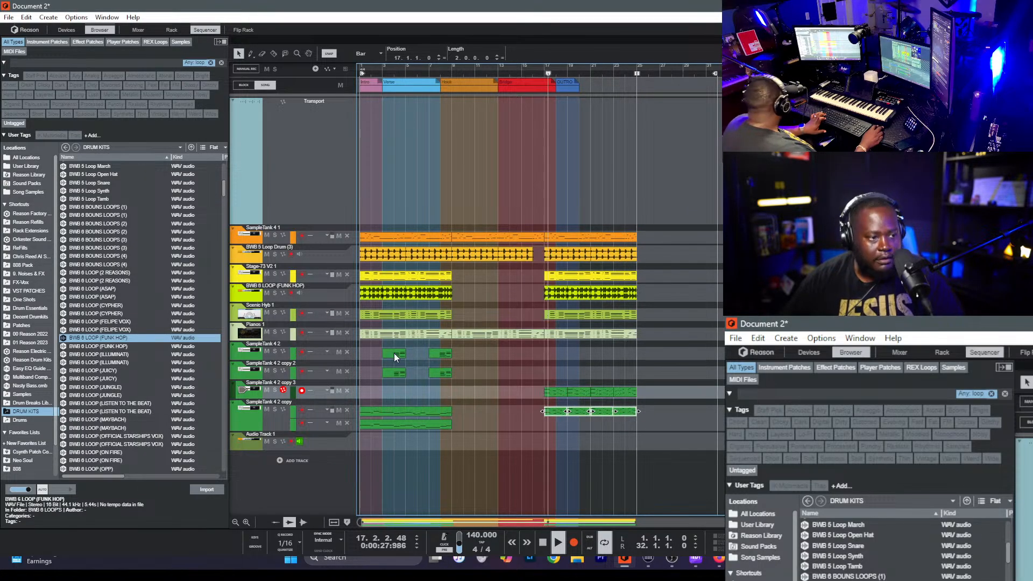
{"action": "left_click", "coordinate": [574, 453]}
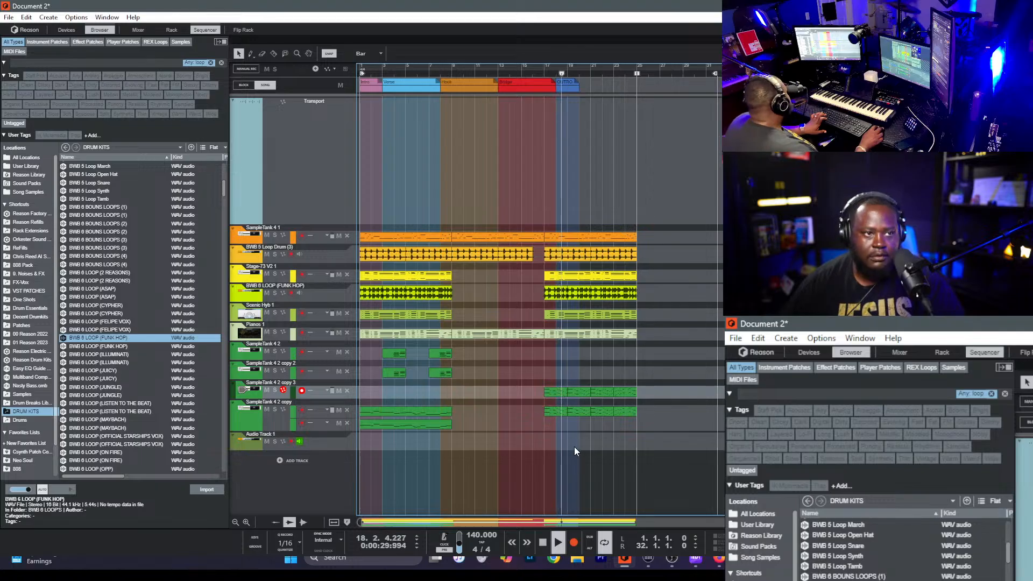
- Delete the Intro, Verse, Hook, Bridge and Outro blocks from the arrangement and restart playback from bar 1
{"action": "left_click_drag", "start_coordinate": [569, 82], "coordinate": [729, 86]}
{"action": "left_click", "coordinate": [564, 186]}
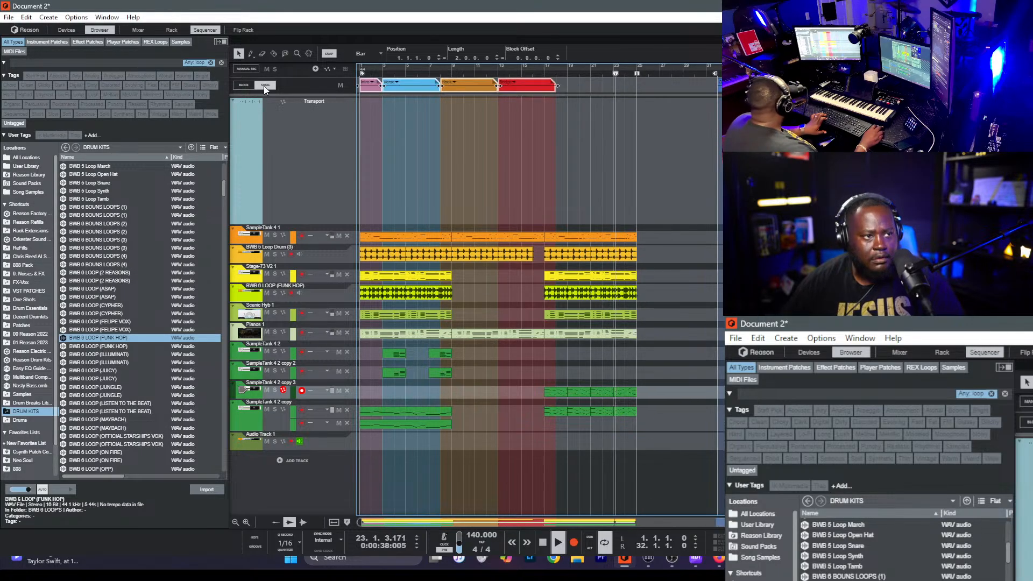
{"action": "left_click_drag", "start_coordinate": [368, 84], "coordinate": [577, 87]}
{"action": "key", "text": "Delete"}
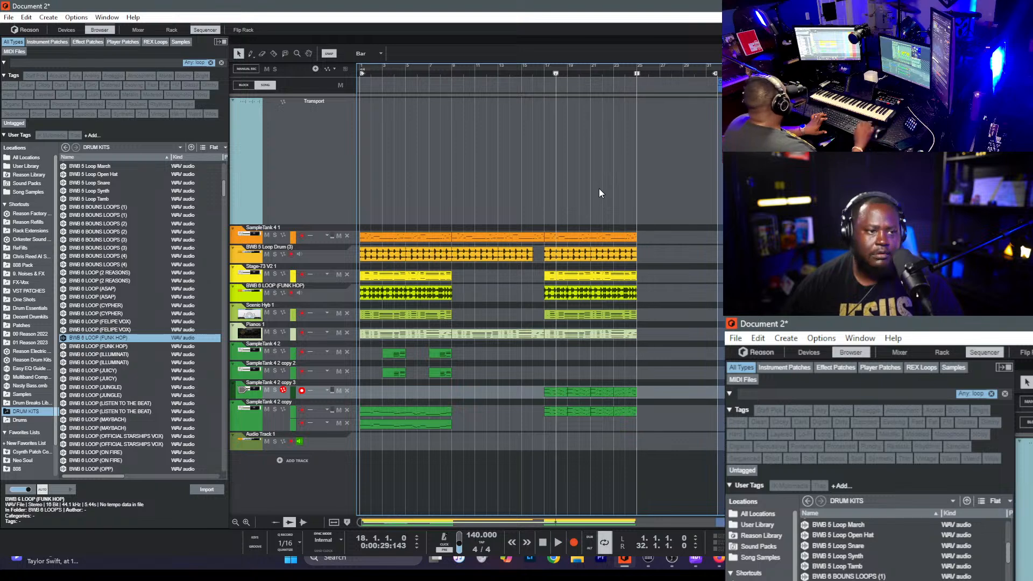
{"action": "key", "text": "space"}
{"action": "key", "text": "space"}
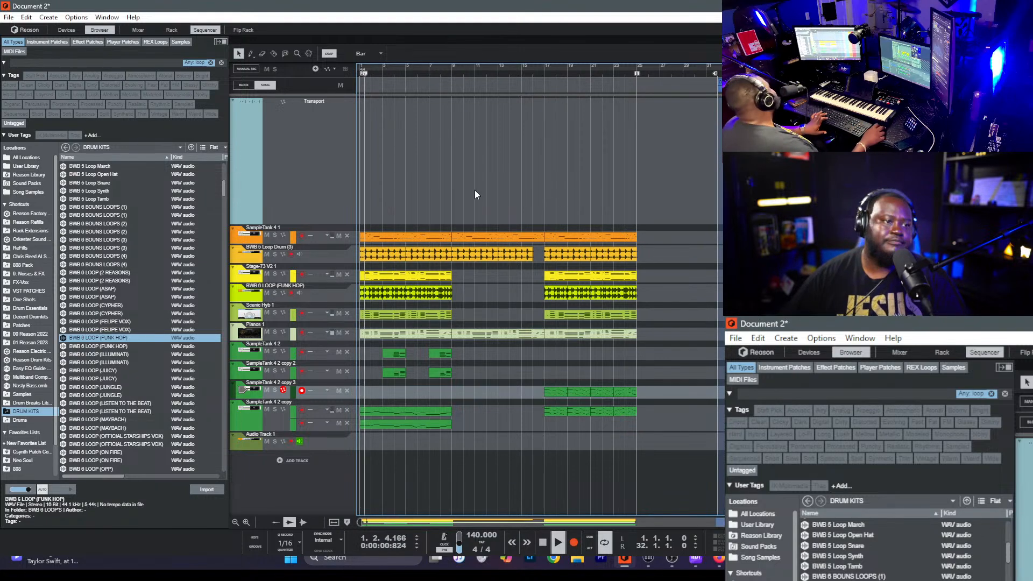
- Select Audio Track 1 and browse the DRUM KITS folder down to the BWB WMH loops, auditioning loops along the way
{"action": "left_click", "coordinate": [353, 437]}
{"action": "scroll", "coordinate": [124, 344], "scroll_direction": "up", "scroll_amount": 10}
{"action": "scroll", "coordinate": [111, 347], "scroll_direction": "down", "scroll_amount": 15}
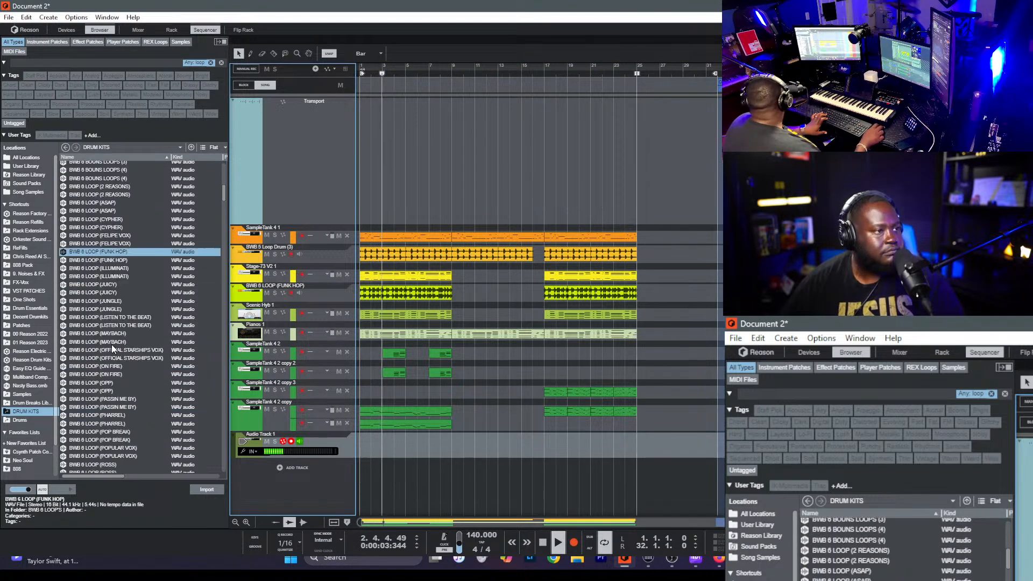
{"action": "left_click", "coordinate": [111, 343]}
{"action": "scroll", "coordinate": [111, 340], "scroll_direction": "down", "scroll_amount": 8}
{"action": "left_click", "coordinate": [111, 343]}
{"action": "scroll", "coordinate": [112, 340], "scroll_direction": "down", "scroll_amount": 8}
{"action": "scroll", "coordinate": [111, 341], "scroll_direction": "down", "scroll_amount": 5}
{"action": "left_click", "coordinate": [112, 343]}
{"action": "scroll", "coordinate": [112, 341], "scroll_direction": "down", "scroll_amount": 5}
{"action": "left_click", "coordinate": [112, 343]}
{"action": "scroll", "coordinate": [112, 341], "scroll_direction": "down", "scroll_amount": 5}
{"action": "left_click", "coordinate": [111, 341]}
{"action": "scroll", "coordinate": [112, 341], "scroll_direction": "down", "scroll_amount": 8}
{"action": "left_click", "coordinate": [111, 341]}
{"action": "scroll", "coordinate": [112, 341], "scroll_direction": "down", "scroll_amount": 8}
{"action": "left_click", "coordinate": [111, 341]}
{"action": "scroll", "coordinate": [111, 341], "scroll_direction": "up", "scroll_amount": 3}
{"action": "left_click", "coordinate": [111, 341]}
{"action": "left_click", "coordinate": [117, 284]}
{"action": "scroll", "coordinate": [117, 284], "scroll_direction": "up", "scroll_amount": 5}
{"action": "left_click", "coordinate": [116, 285]}
{"action": "scroll", "coordinate": [116, 284], "scroll_direction": "up", "scroll_amount": 4}
{"action": "left_click", "coordinate": [116, 284]}
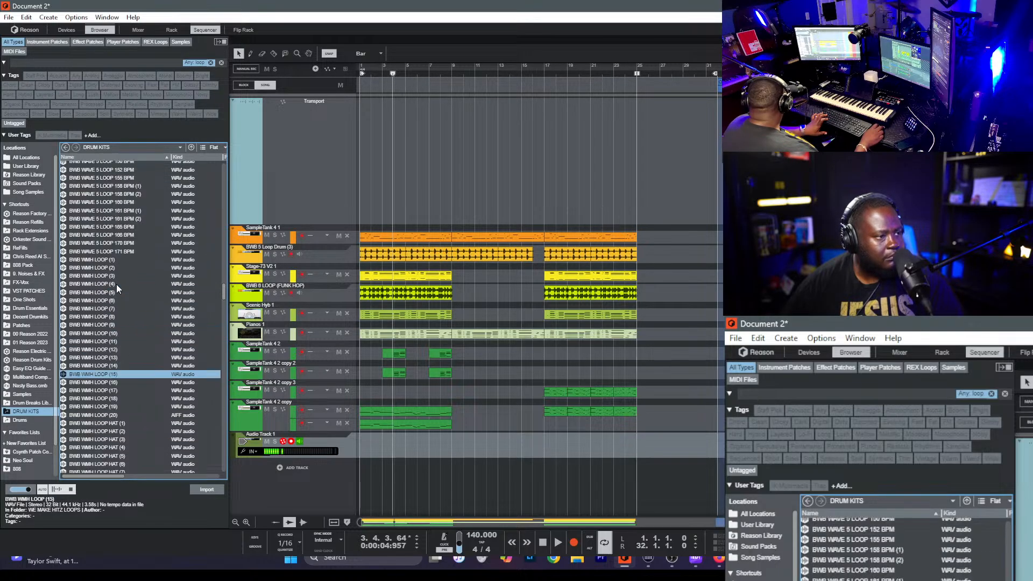
- Audition the BWB WAVE 5 LOOP 166 BPM and several BWB WMH loops, ending on BWB WMH LOOP (20)
{"action": "left_click", "coordinate": [95, 236]}
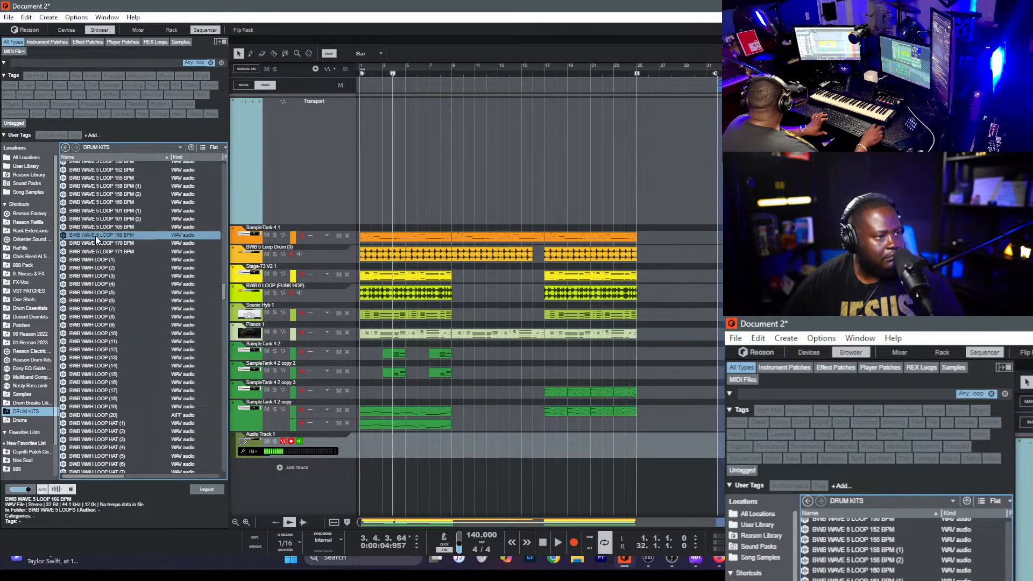
{"action": "left_click", "coordinate": [103, 251]}
{"action": "left_click", "coordinate": [116, 349]}
{"action": "scroll", "coordinate": [116, 347], "scroll_direction": "down", "scroll_amount": 5}
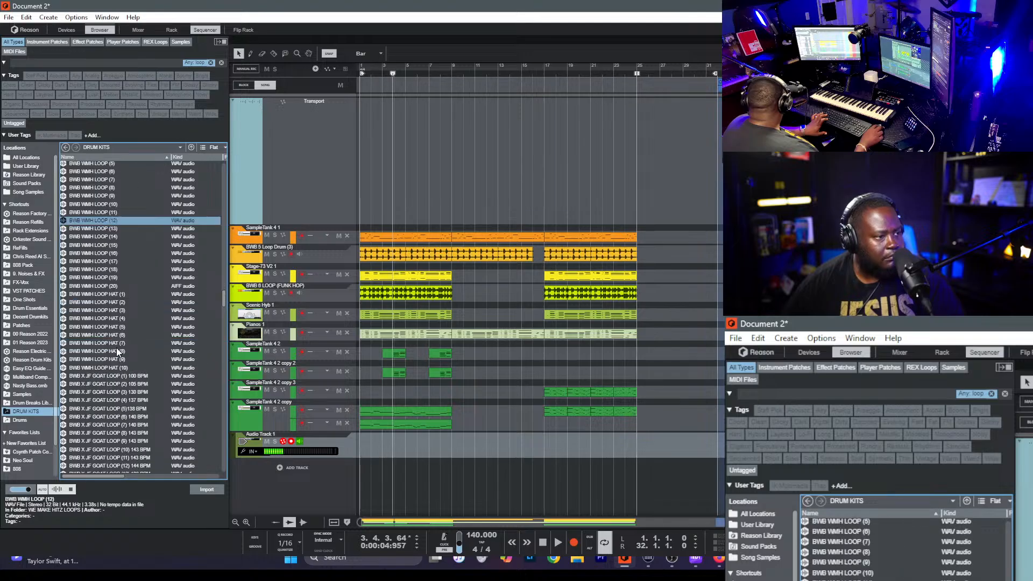
{"action": "left_click", "coordinate": [86, 253]}
{"action": "left_click", "coordinate": [89, 244]}
{"action": "left_click", "coordinate": [92, 236]}
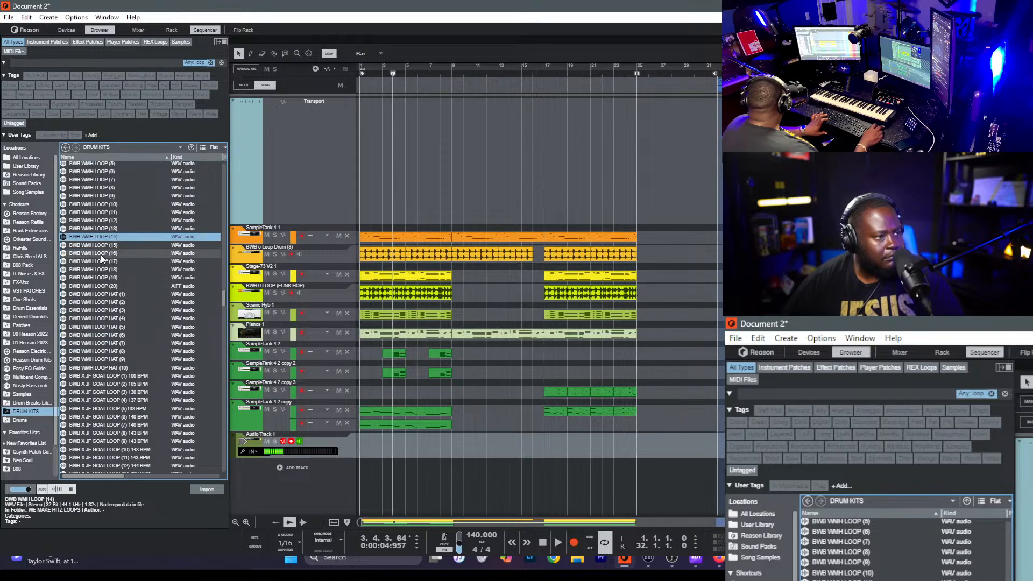
{"action": "left_click", "coordinate": [104, 286]}
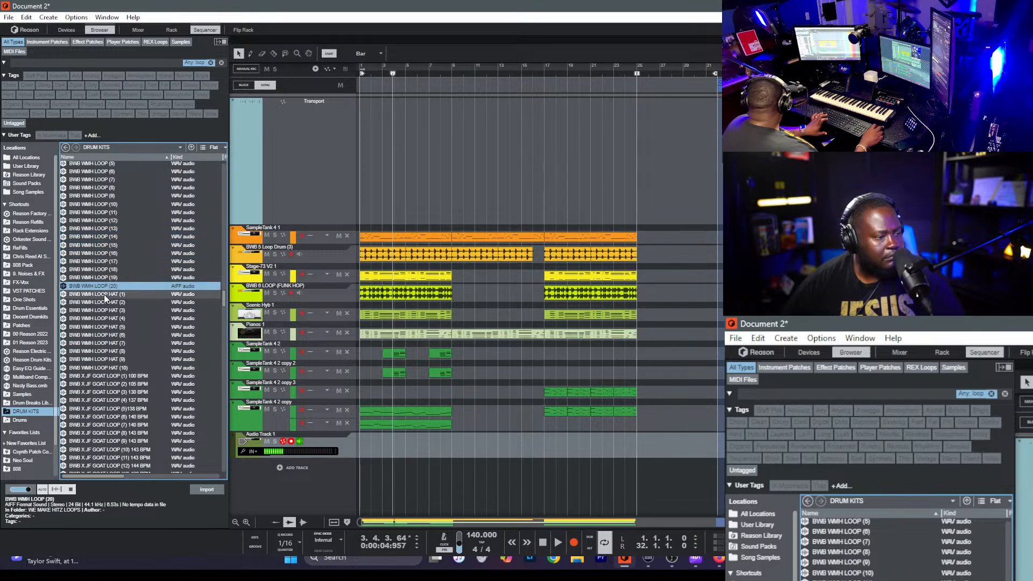
{"action": "left_click", "coordinate": [103, 276]}
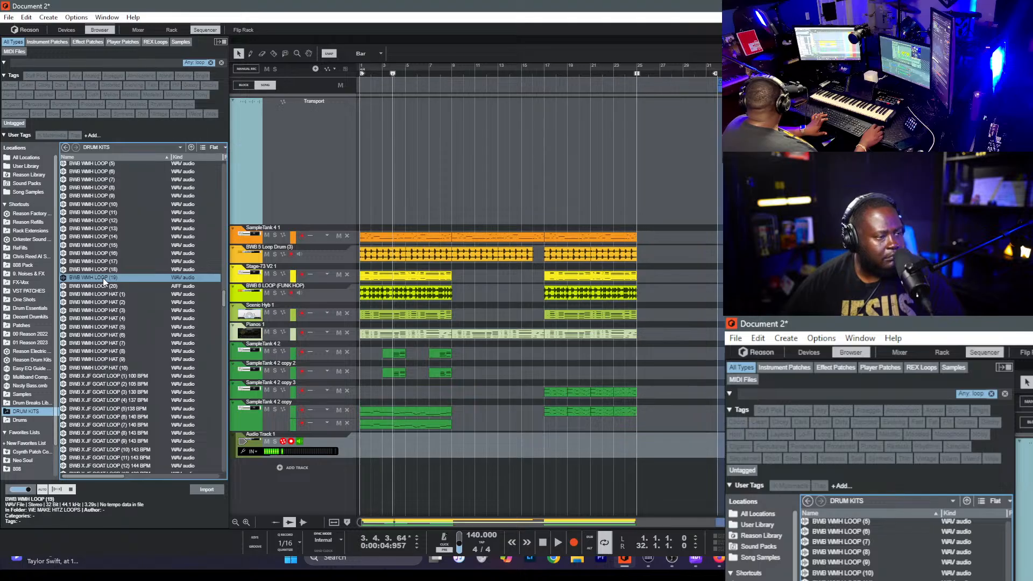
{"action": "key", "text": "Down"}
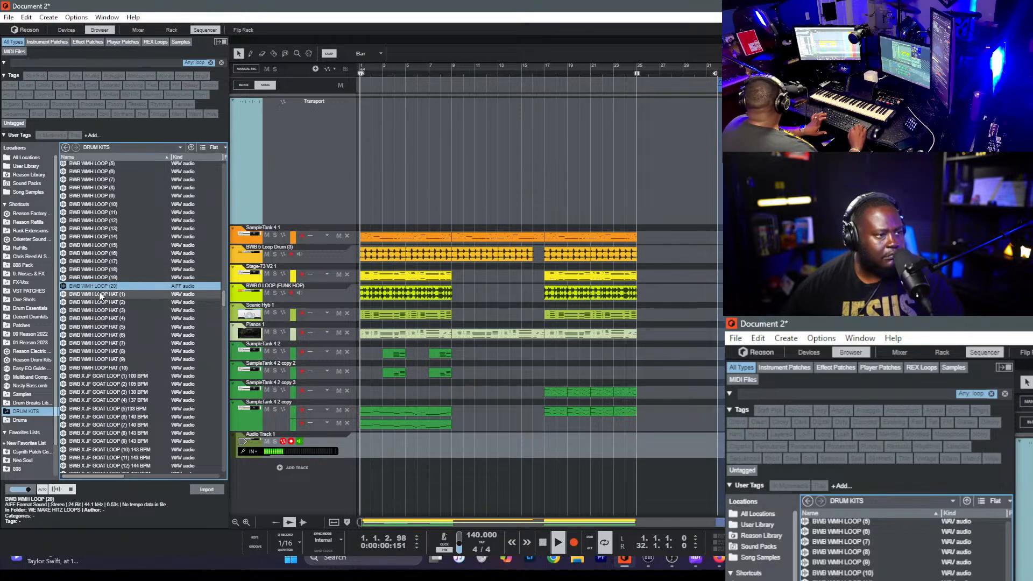
- Add BWB WMH LOOP (20) at bar 1 on a new audio track and solo it briefly during playback
{"action": "left_click_drag", "start_coordinate": [350, 480], "coordinate": [408, 467]}
{"action": "key", "text": "space"}
{"action": "key", "text": "space"}
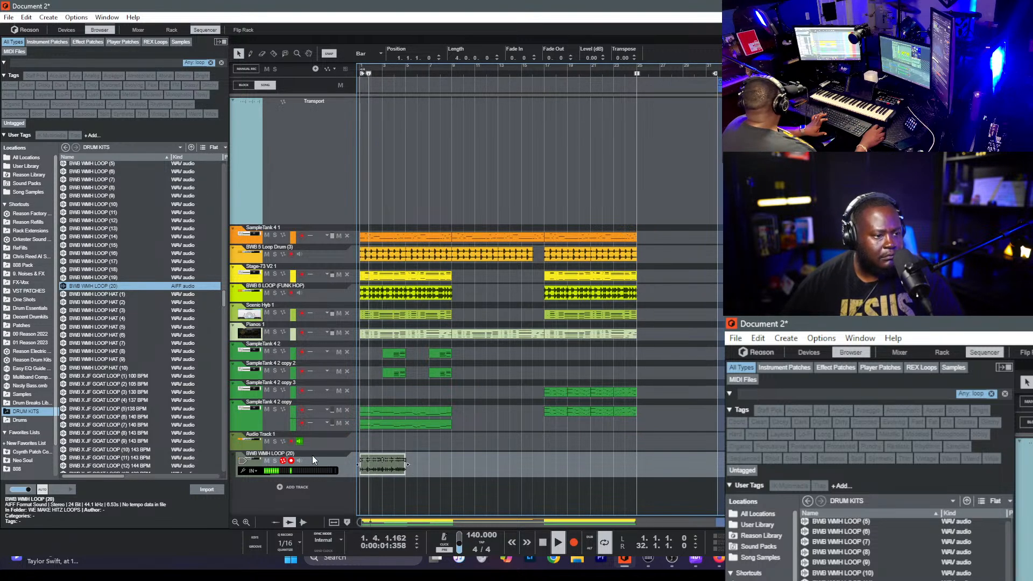
{"action": "left_click", "coordinate": [274, 461]}
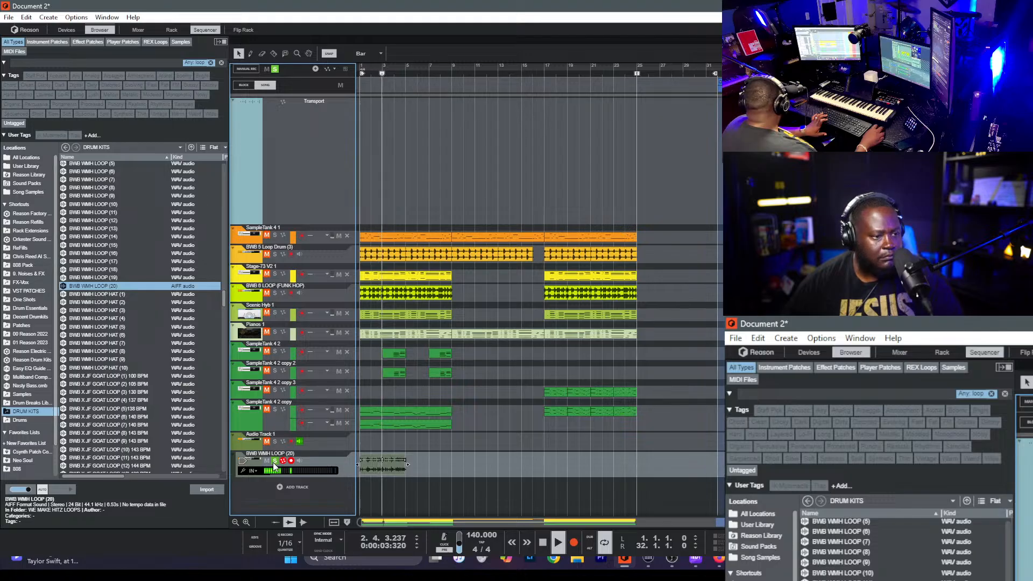
{"action": "left_click", "coordinate": [275, 462]}
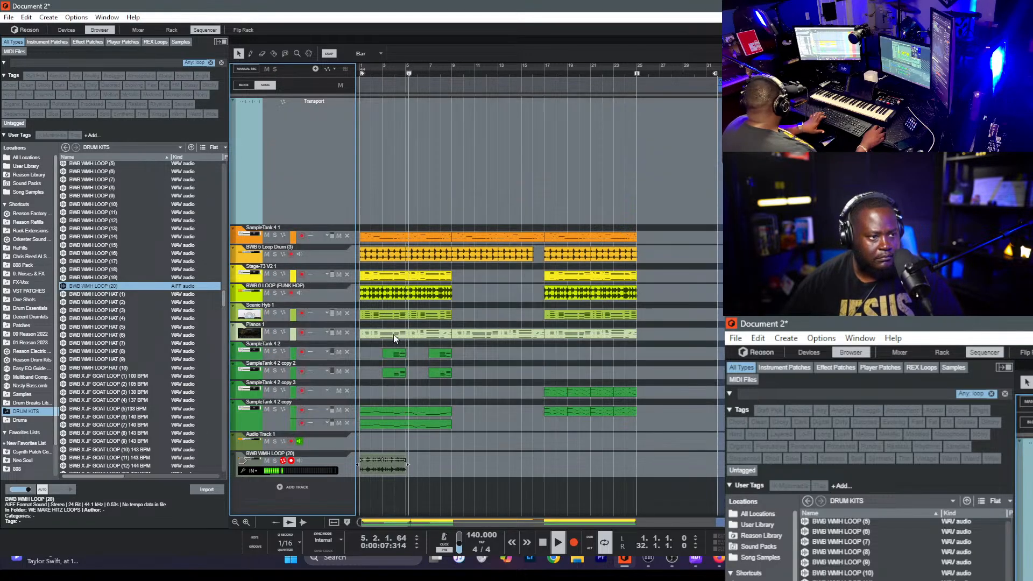
- Shrink the Transport track to its minimum height
{"action": "left_click", "coordinate": [352, 156]}
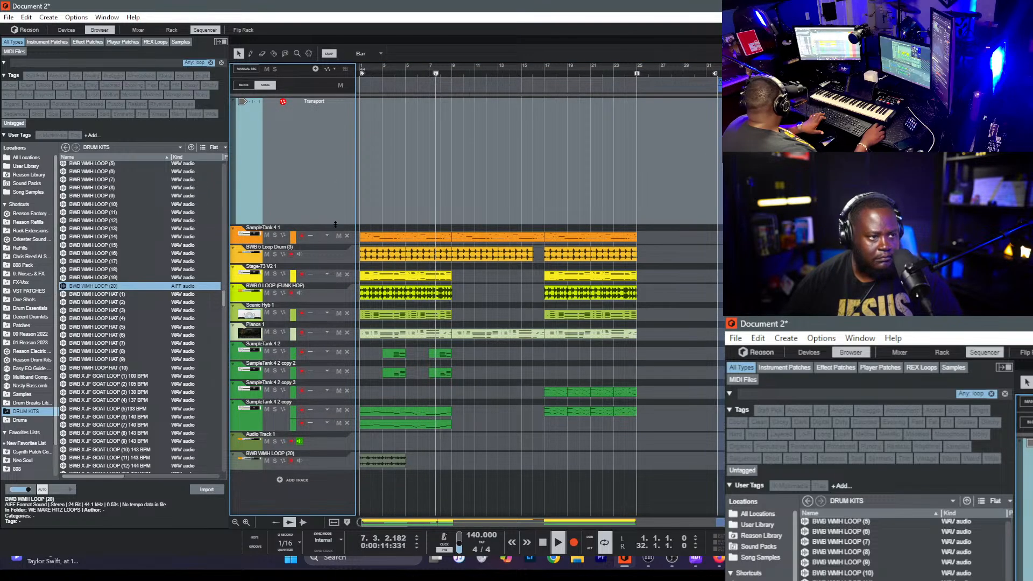
{"action": "left_click_drag", "start_coordinate": [337, 225], "coordinate": [337, 106]}
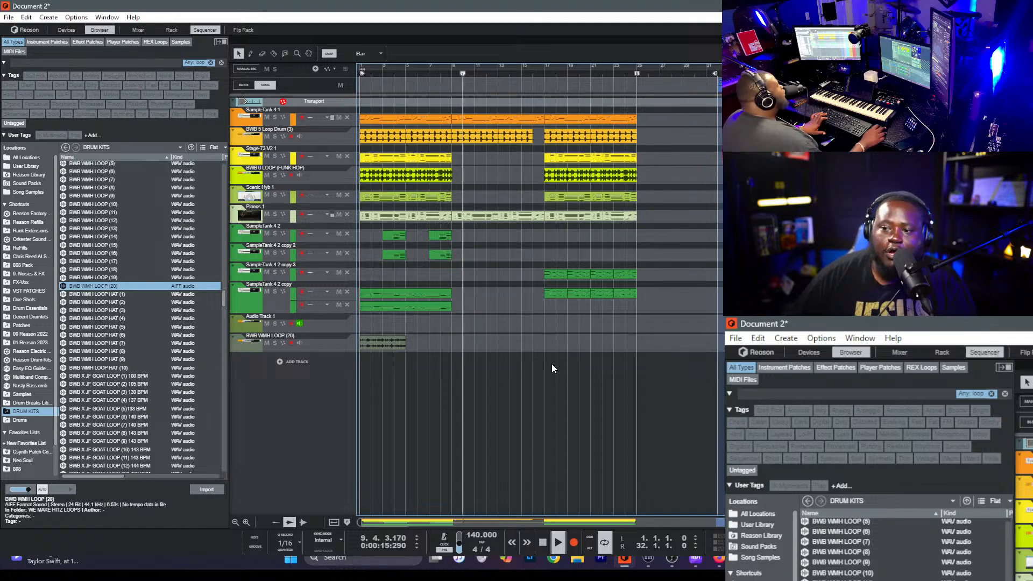
- Inspect the Joe Chiccarelli Vocal Strip's plugin window from the rack, close it and return to the sequencer
{"action": "key", "text": "F6"}
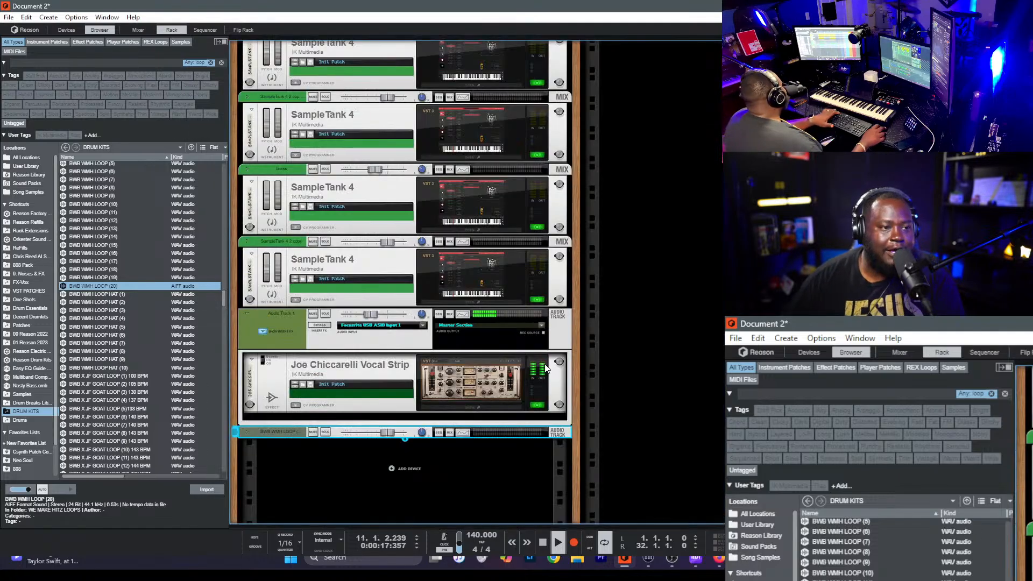
{"action": "left_click", "coordinate": [514, 379]}
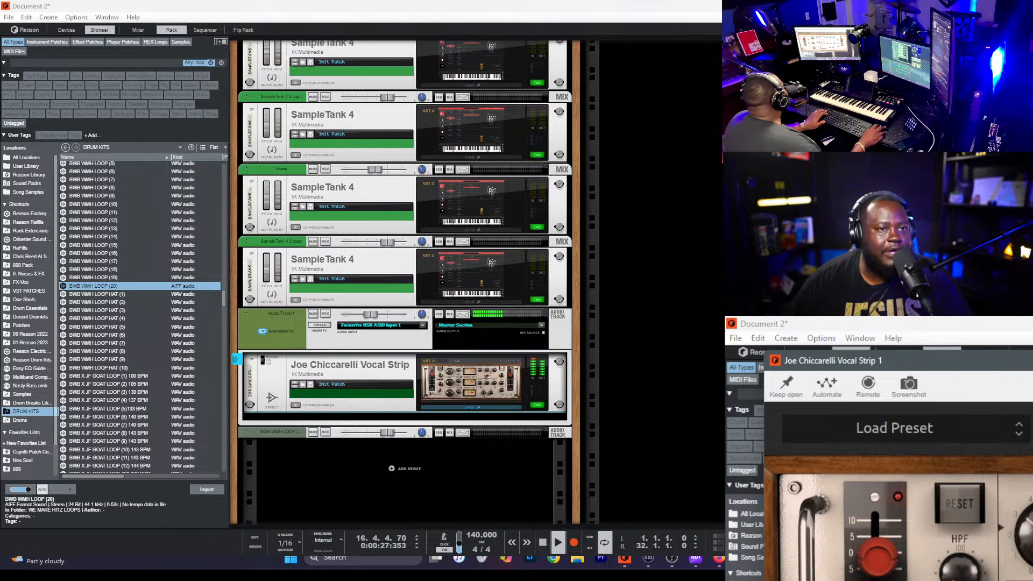
{"action": "key", "text": "alt+F4"}
{"action": "key", "text": "F7"}
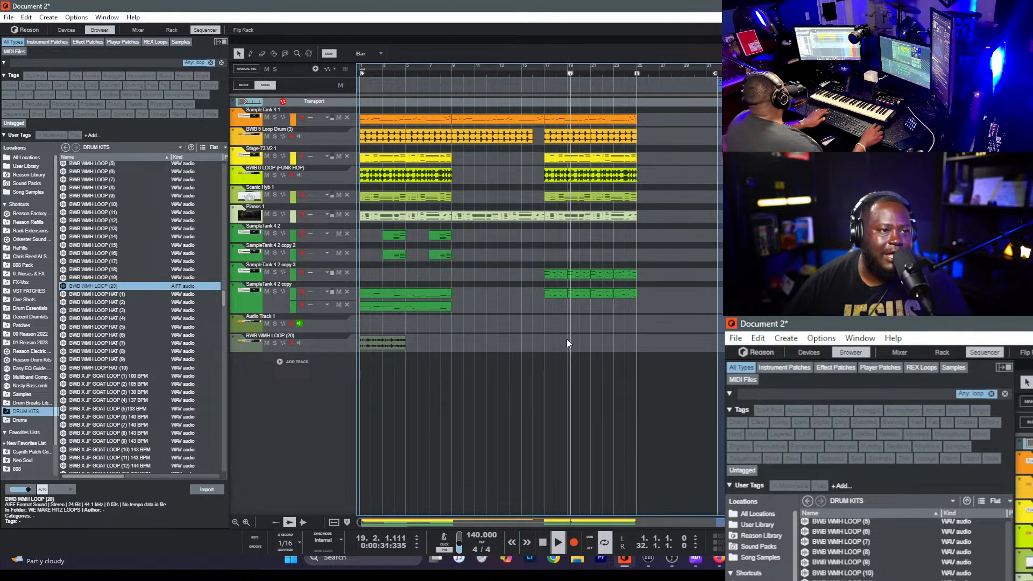
- Move all clips on every track eight bars later so the arrangement starts at bar 9
{"action": "left_click", "coordinate": [375, 119]}
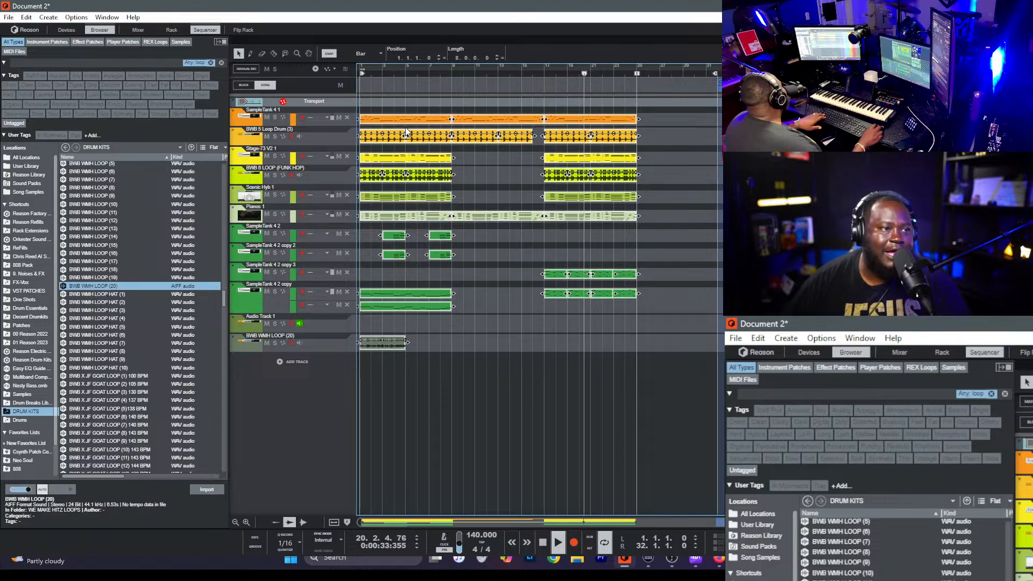
{"action": "key", "text": "ctrl+z"}
{"action": "left_click", "coordinate": [373, 148]}
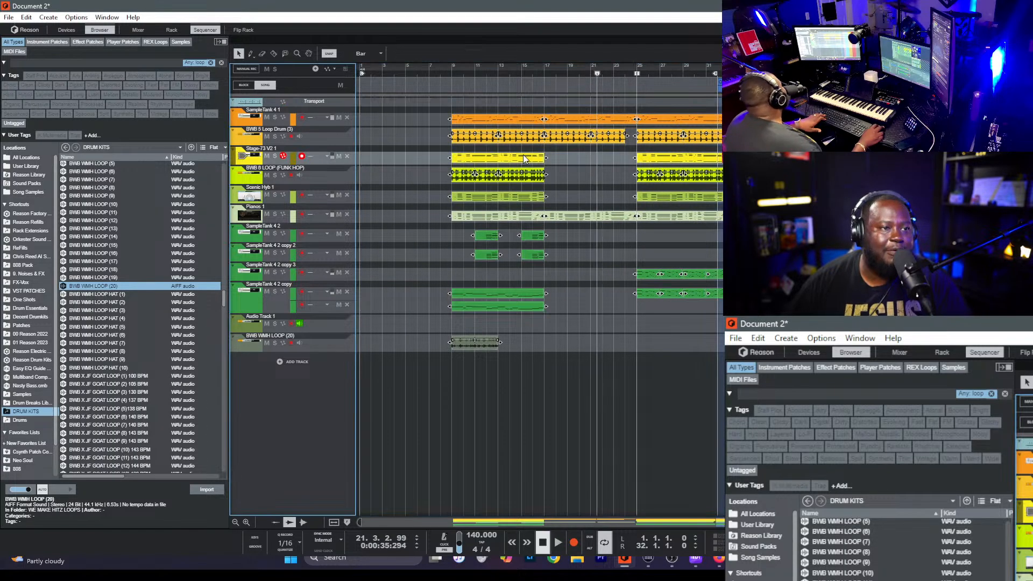
- Play from bar 17 and copy the SampleTank 4 1, BWB 5 Loop Drum and Pianos clips of bars 17–24 to bar 1
{"action": "left_click_drag", "start_coordinate": [556, 73], "coordinate": [547, 73]}
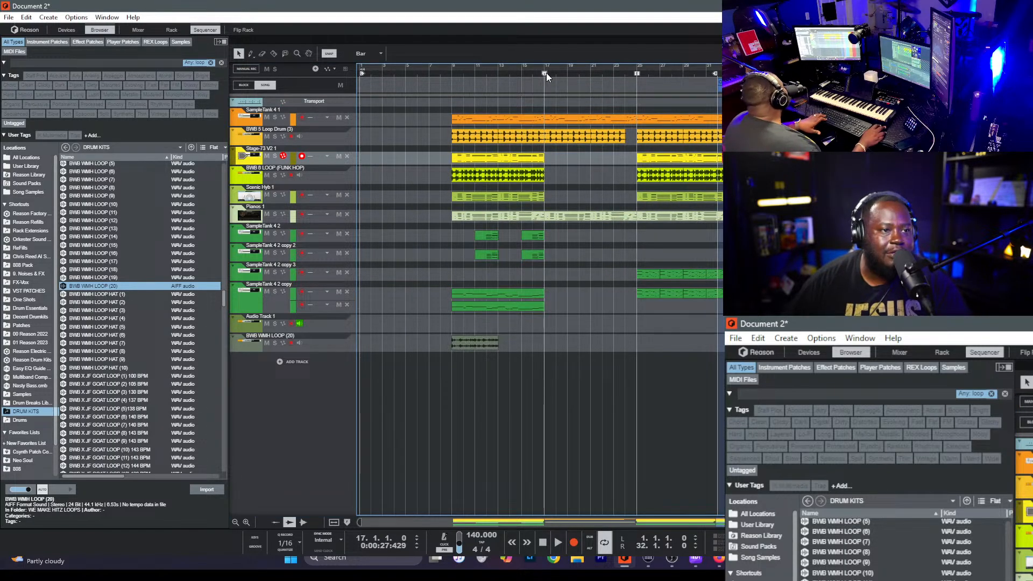
{"action": "key", "text": "space"}
{"action": "left_click_drag", "start_coordinate": [637, 268], "coordinate": [315, 115]}
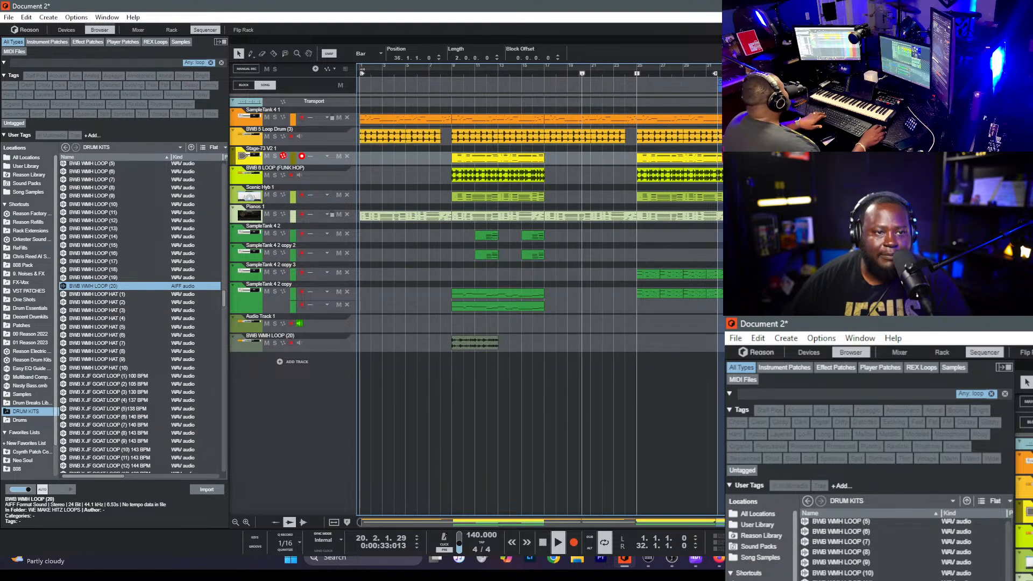
- Draw an Intro block over bars 1–8 in the block lane and clear the clip selection
{"action": "left_click_drag", "start_coordinate": [361, 84], "coordinate": [452, 84]}
{"action": "left_click", "coordinate": [583, 288]}
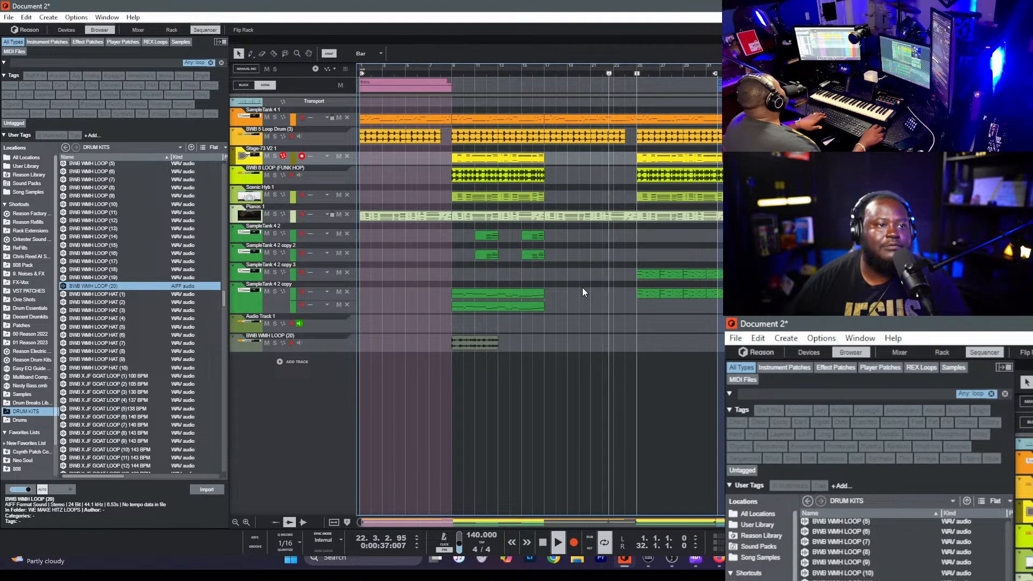
{"action": "left_click", "coordinate": [567, 137]}
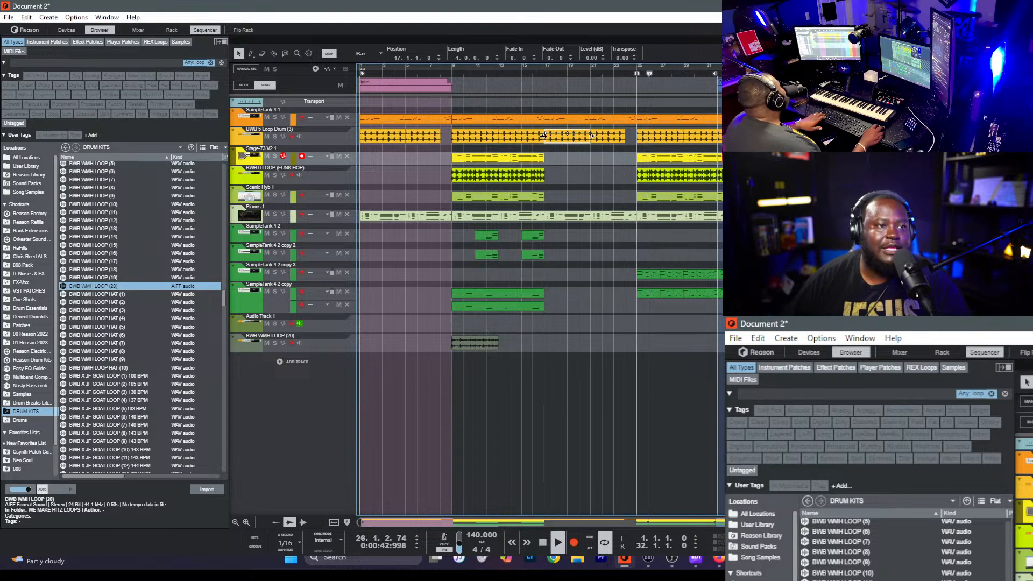
{"action": "left_click", "coordinate": [599, 311]}
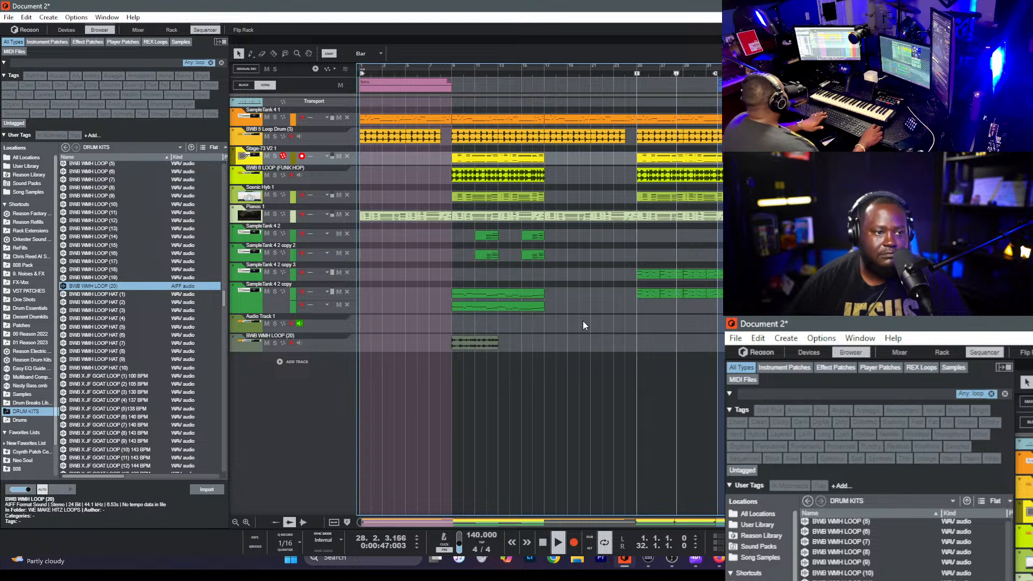
- Rename the SampleTank 4 2 copy track to Legato
{"action": "left_click", "coordinate": [286, 298]}
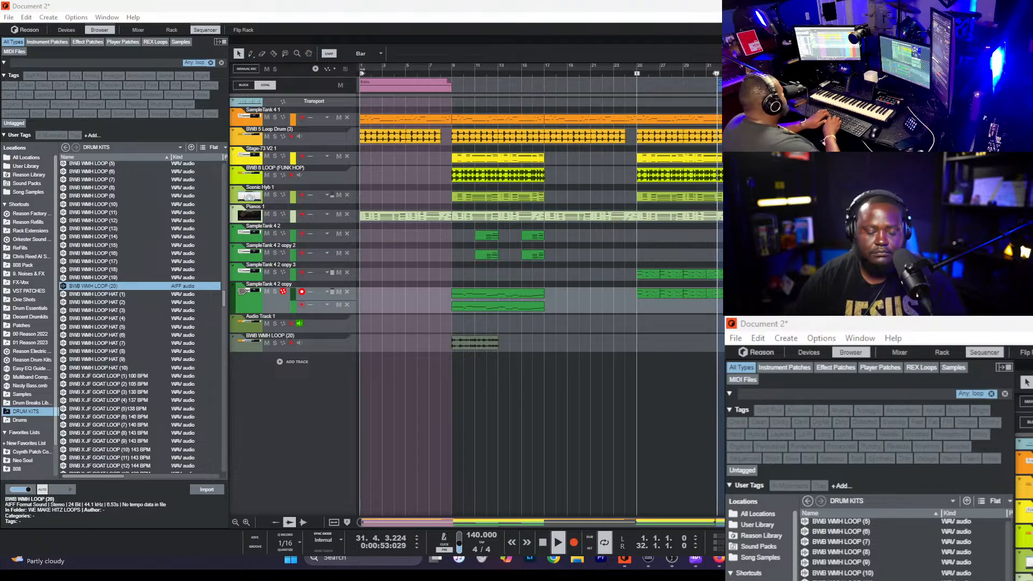
{"action": "left_click", "coordinate": [294, 284]}
{"action": "key", "text": "space"}
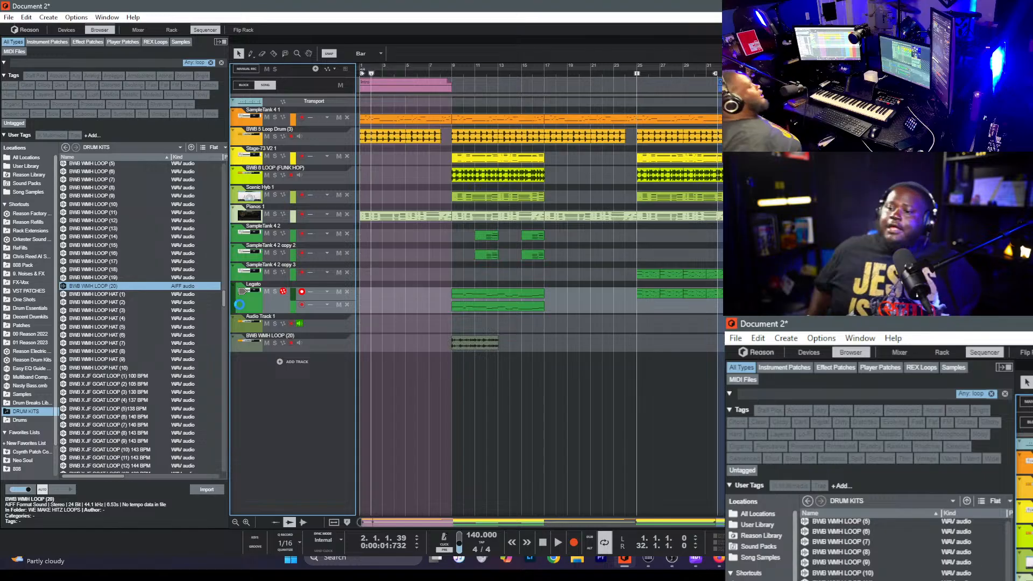
- Duplicate the Legato track and delete the copy's clips in bars 9–16
{"action": "key", "text": "ctrl+d"}
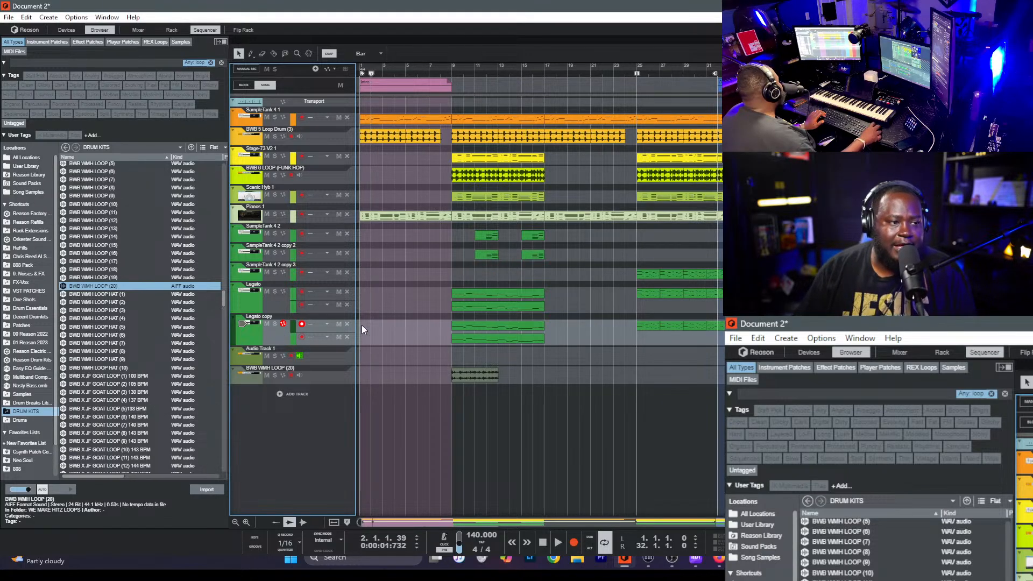
{"action": "left_click_drag", "start_coordinate": [557, 346], "coordinate": [519, 326]}
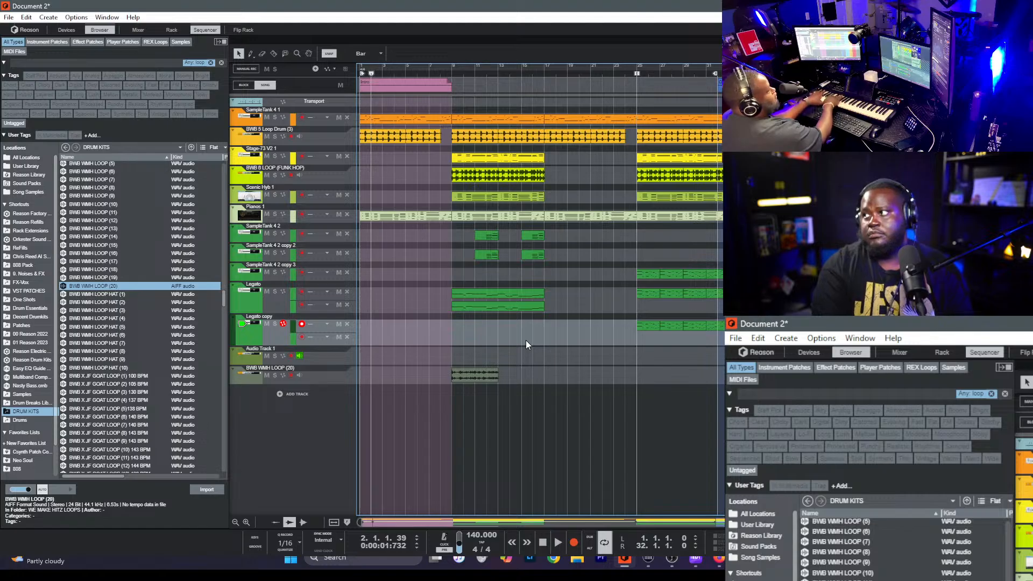
- Draw a Hook block starting at bar 25 in the block lane and restart playback from the beginning
{"action": "key", "text": "space"}
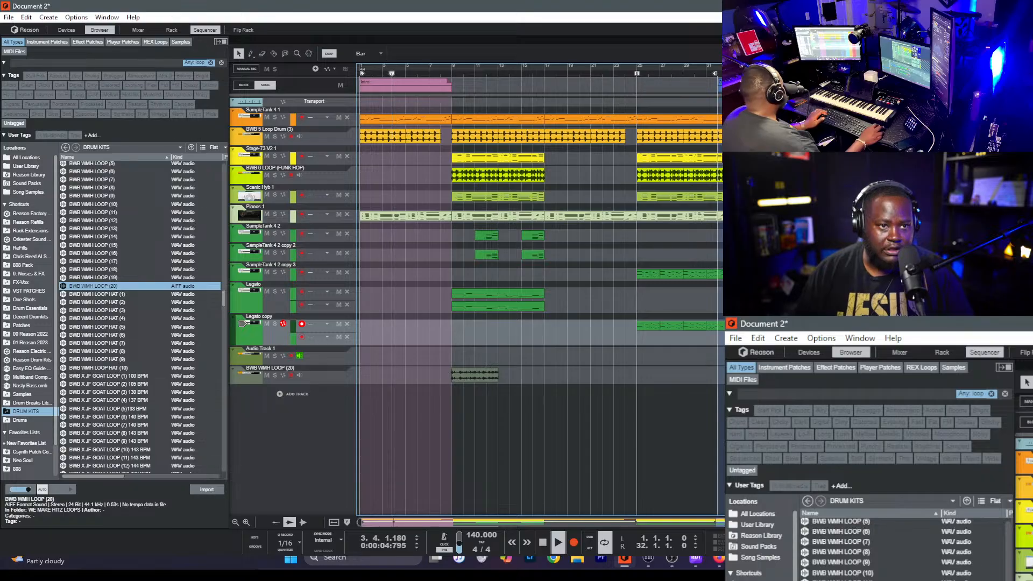
{"action": "left_click", "coordinate": [655, 86]}
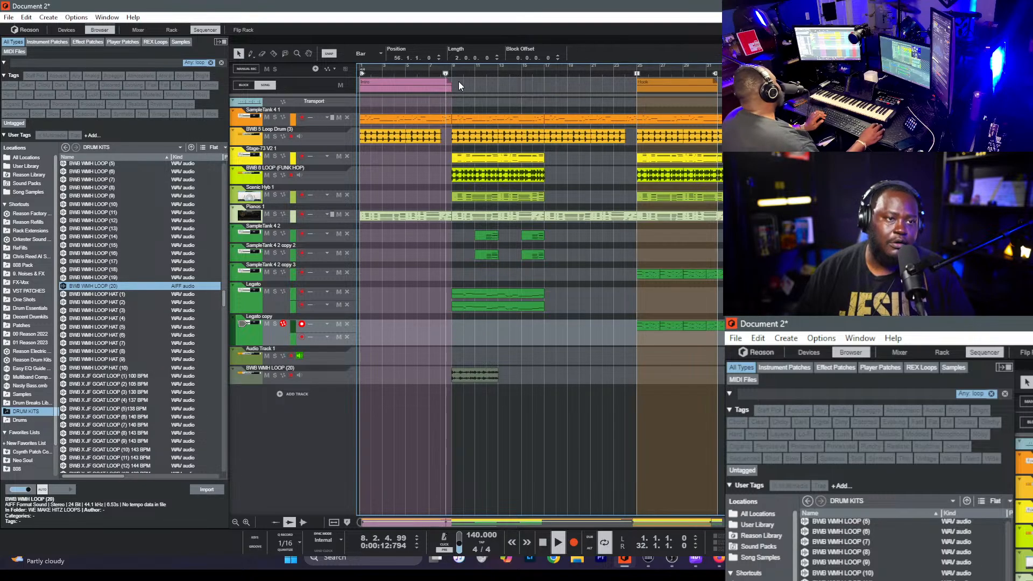
{"action": "key", "text": "Home"}
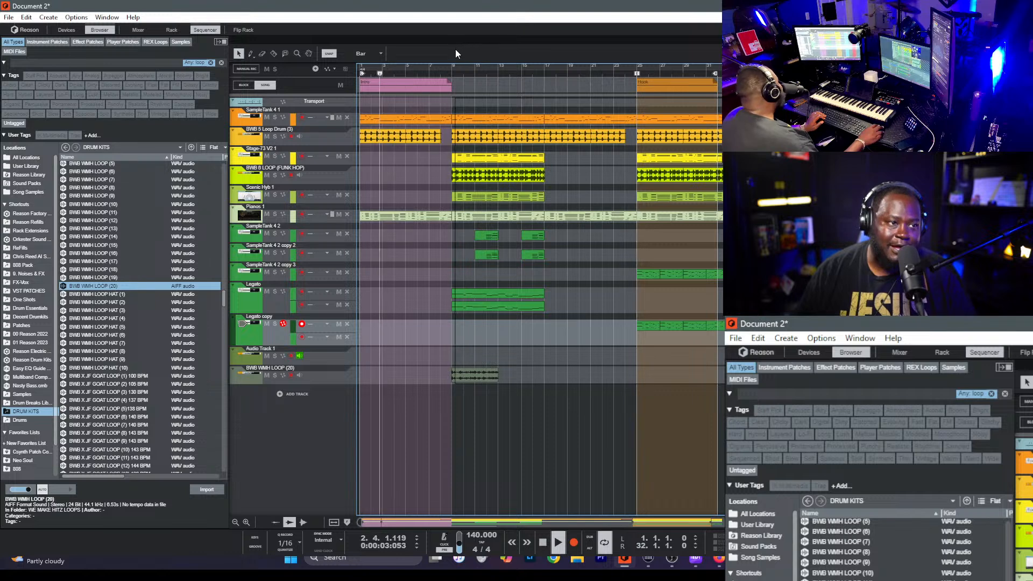
- Move all clips from bar 9 onward eight bars later and duplicate the intro's SampleTank 4 1, BWB 5 Loop Drum and Pianos clips to bar 9
{"action": "key", "text": "ctrl+a"}
{"action": "left_click_drag", "start_coordinate": [462, 118], "coordinate": [556, 118]}
{"action": "left_click_drag", "start_coordinate": [472, 253], "coordinate": [326, 115]}
{"action": "key", "text": "ctrl+d"}
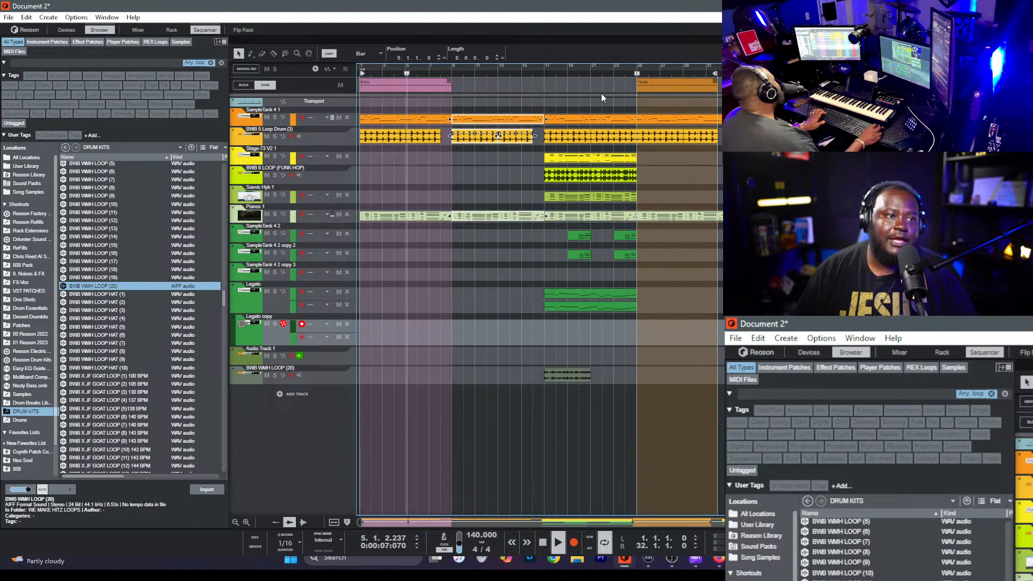
- Draw a Verse block over bars 9–24 and delete the Hook block that starts at bar 25
{"action": "left_click_drag", "start_coordinate": [505, 85], "coordinate": [636, 95]}
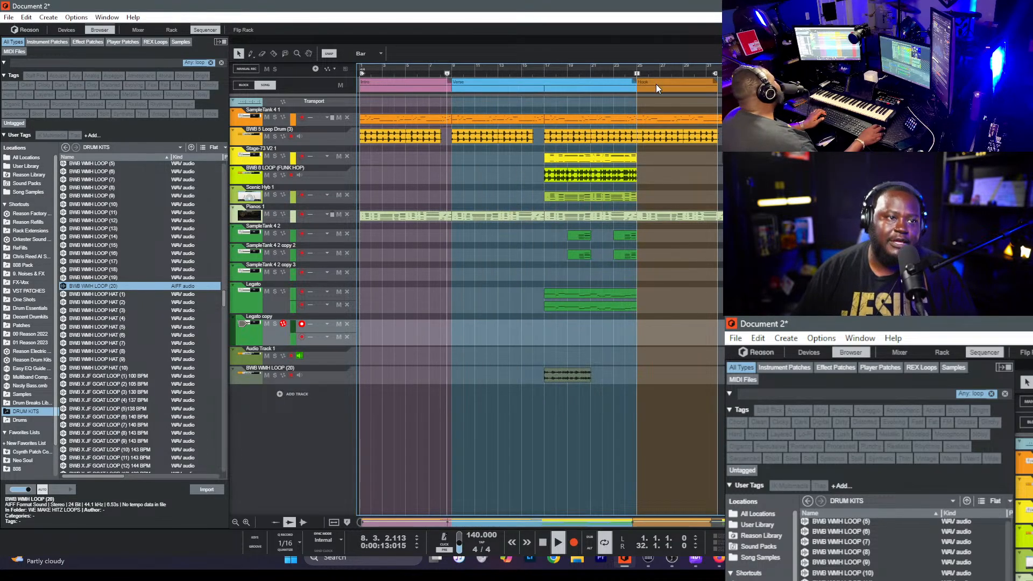
{"action": "left_click", "coordinate": [657, 84]}
{"action": "key", "text": "Delete"}
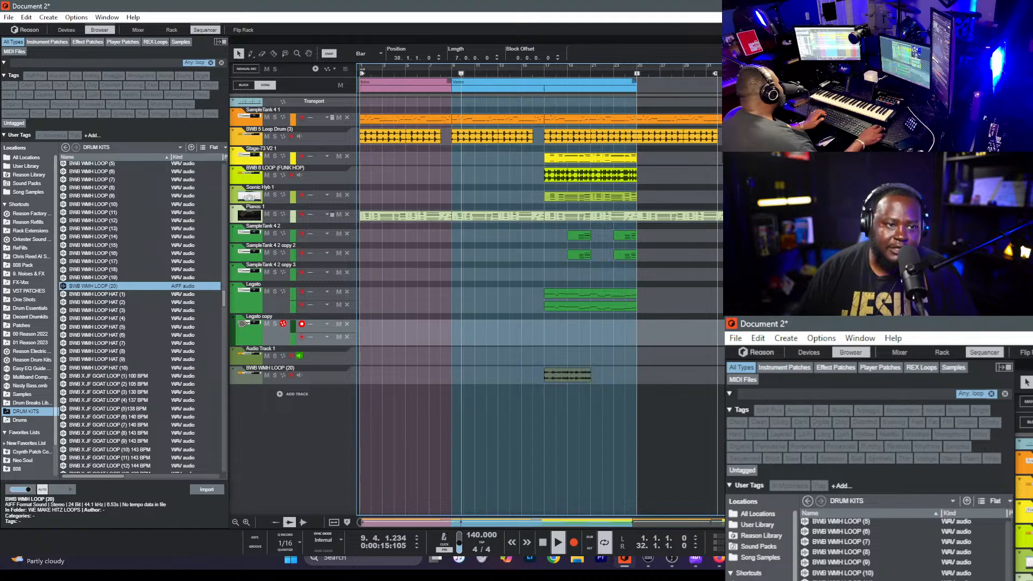
- Replace the clips of bars 25–32 with the following section's clips and place an eight-bar Hook block over them
{"action": "left_click", "coordinate": [672, 91]}
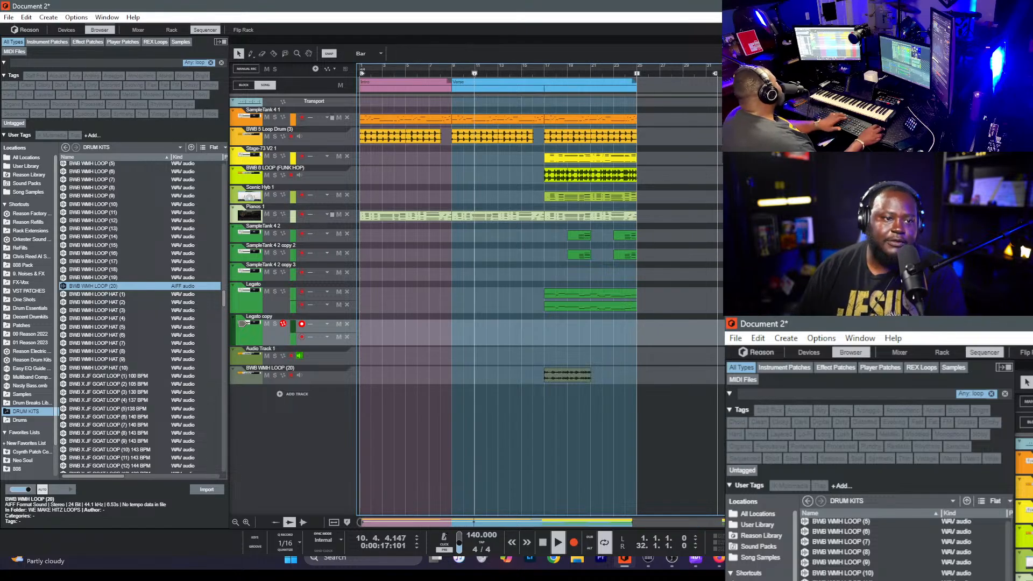
{"action": "key", "text": "ctrl+v"}
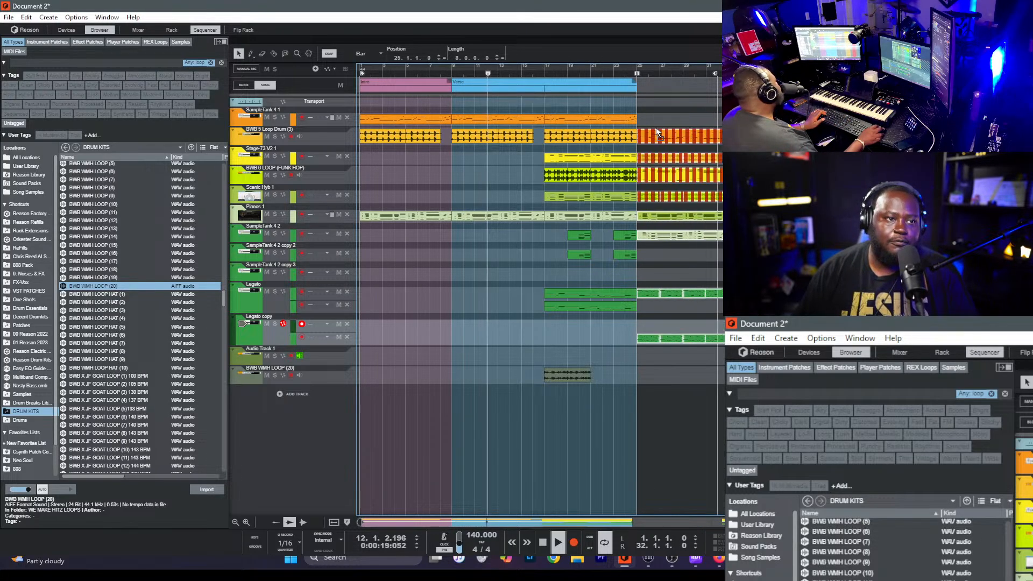
{"action": "left_click_drag", "start_coordinate": [718, 87], "coordinate": [638, 99]}
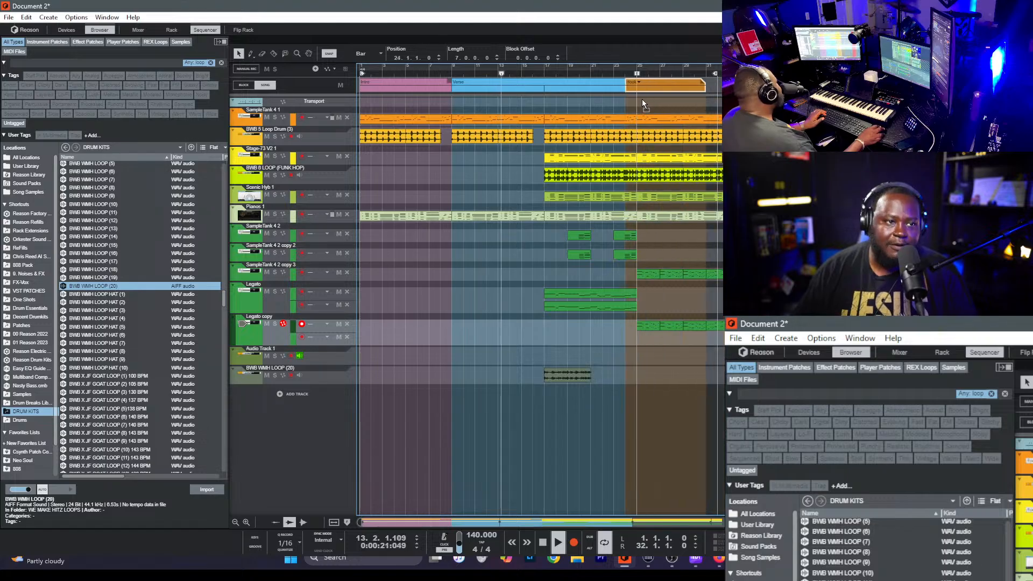
{"action": "left_click_drag", "start_coordinate": [717, 86], "coordinate": [730, 87]}
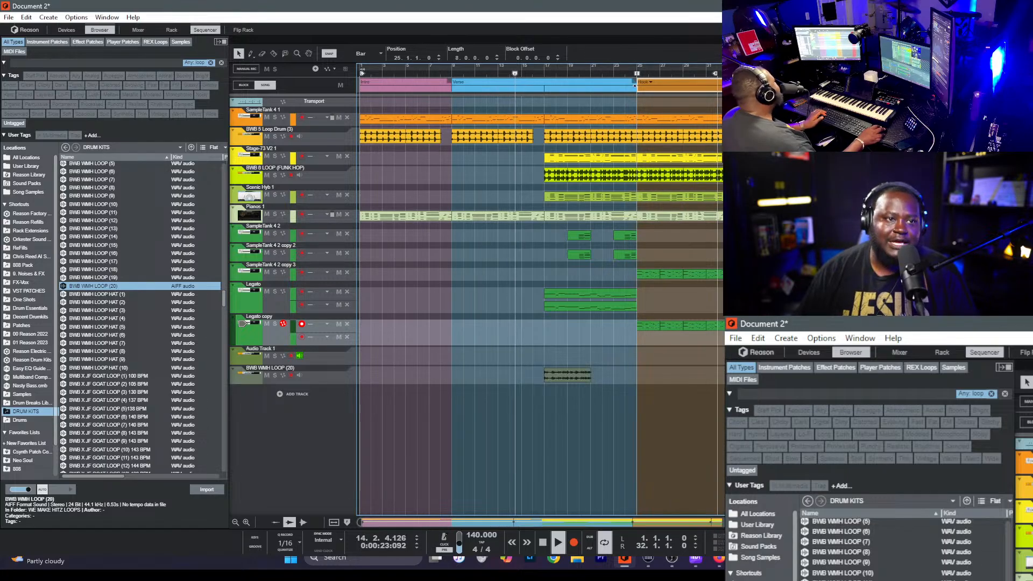
{"action": "key", "text": "Escape"}
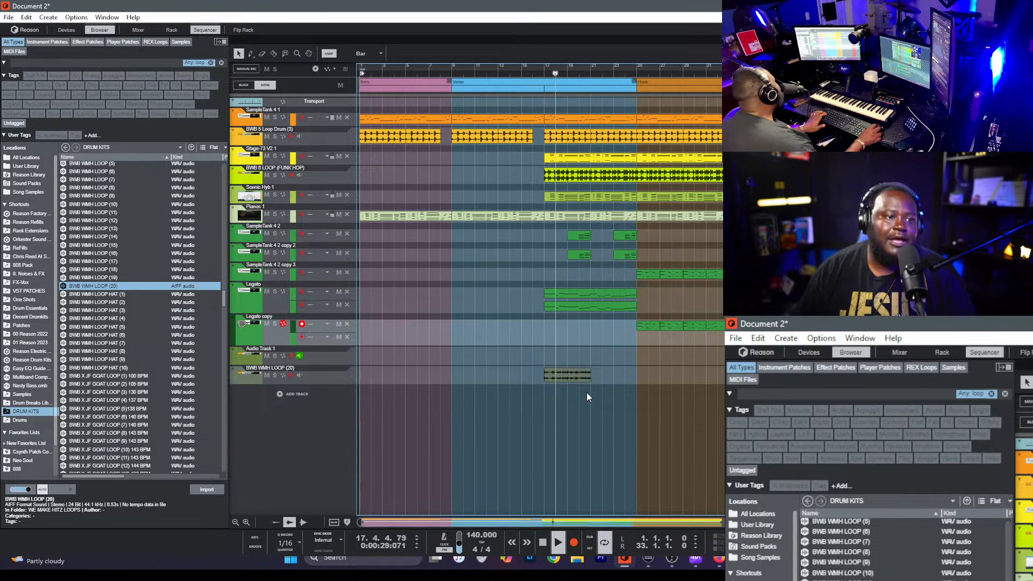
- Duplicate the BWB WMH LOOP (20) clip to bar 21 and on through the Hook section, and clear the selection
{"action": "left_click_drag", "start_coordinate": [583, 379], "coordinate": [654, 387]}
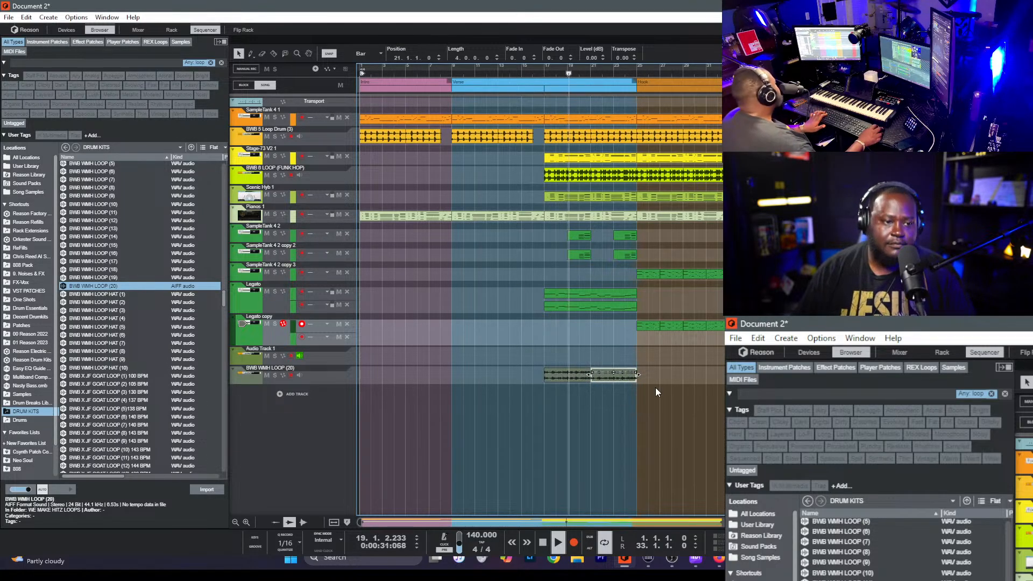
{"action": "key", "text": "ctrl+d"}
{"action": "left_click", "coordinate": [611, 420]}
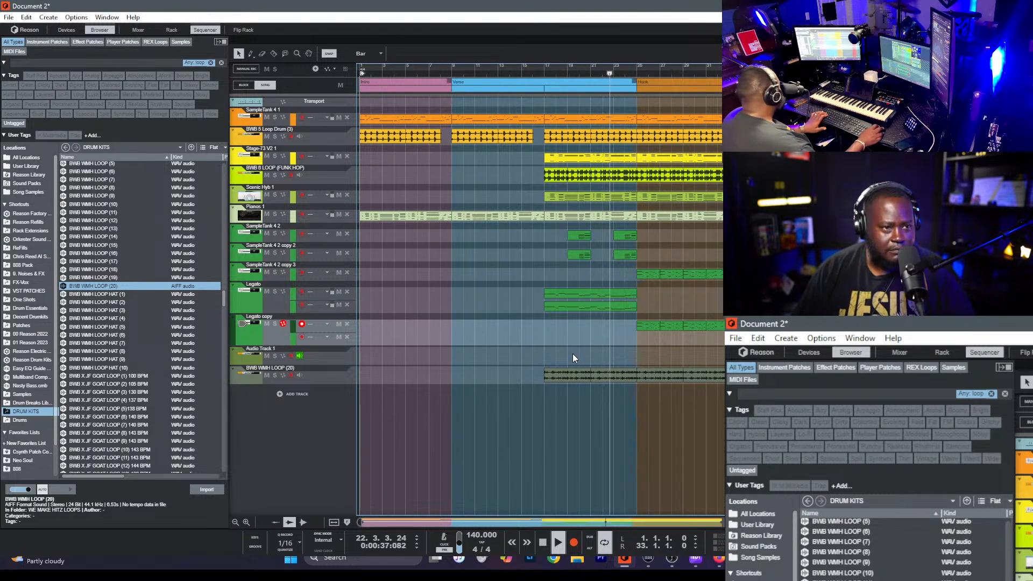
- Mute the Scenic Hyb 1 track and delete it
{"action": "left_click", "coordinate": [266, 195]}
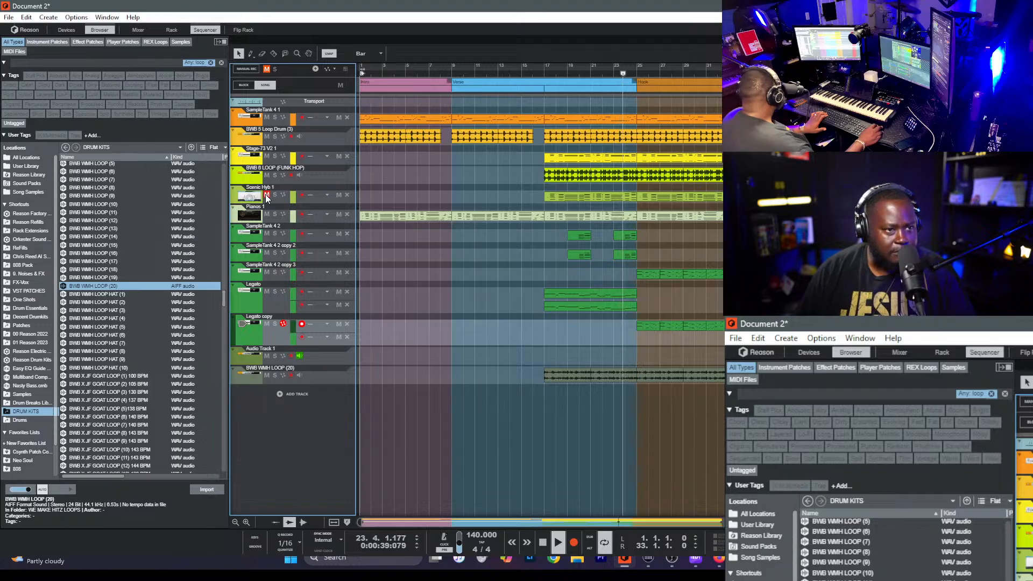
{"action": "left_click", "coordinate": [301, 195]}
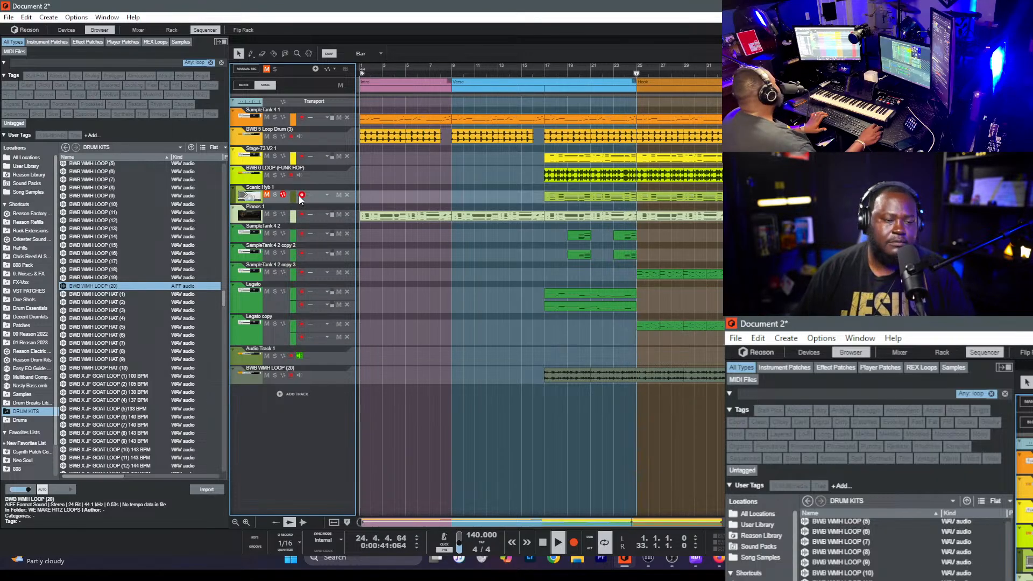
{"action": "key", "text": "Delete"}
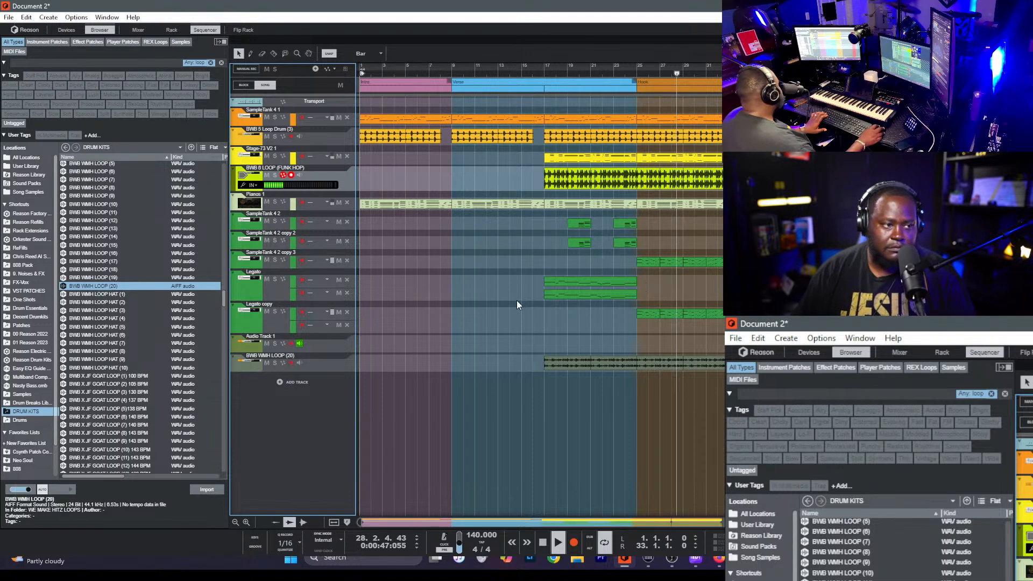
- Delete the empty second lane of the Legato copy track and move Audio Track 1 below BWB WMH LOOP (20)
{"action": "left_click", "coordinate": [346, 325]}
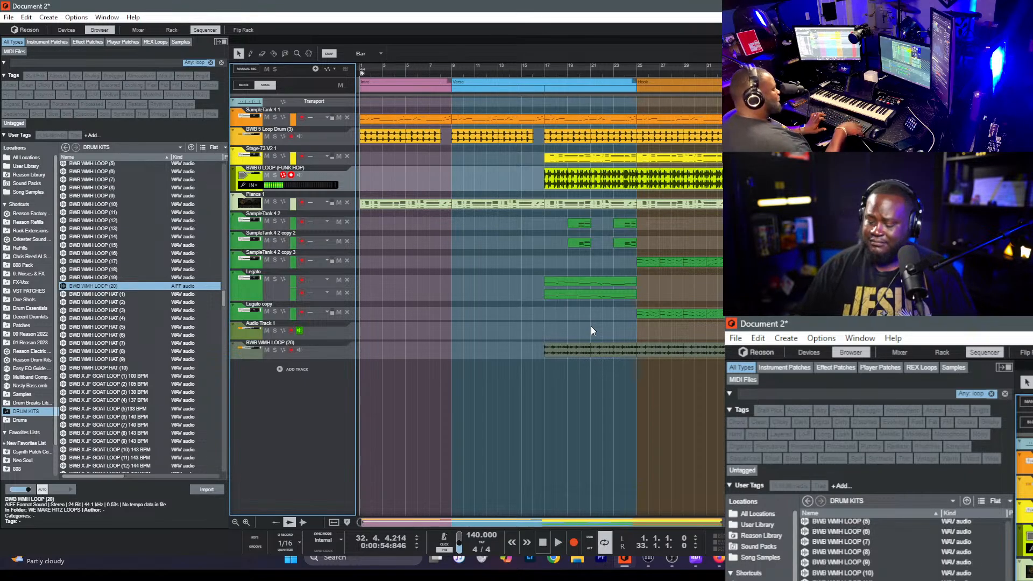
{"action": "key", "text": "space"}
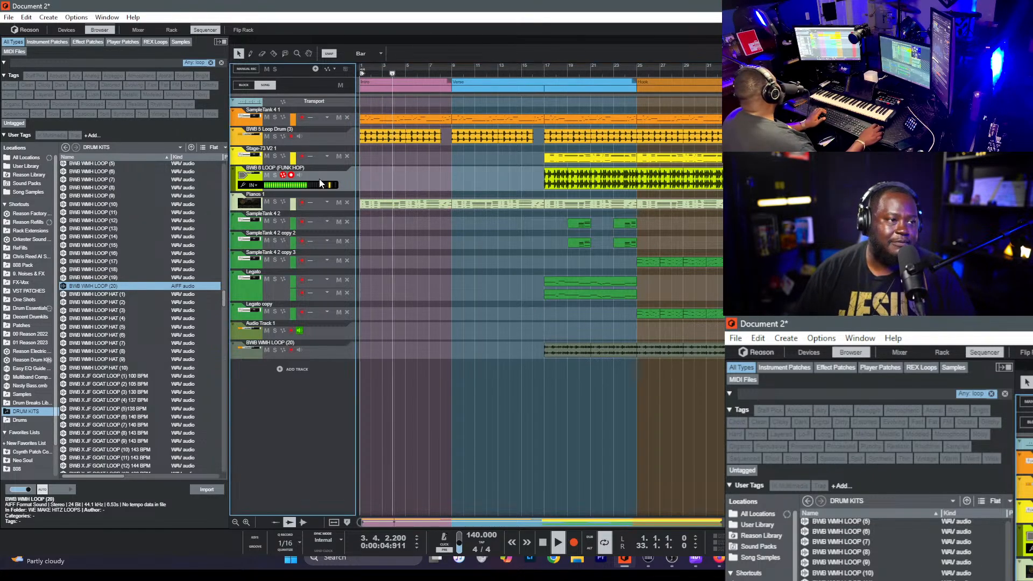
{"action": "left_click", "coordinate": [329, 329]}
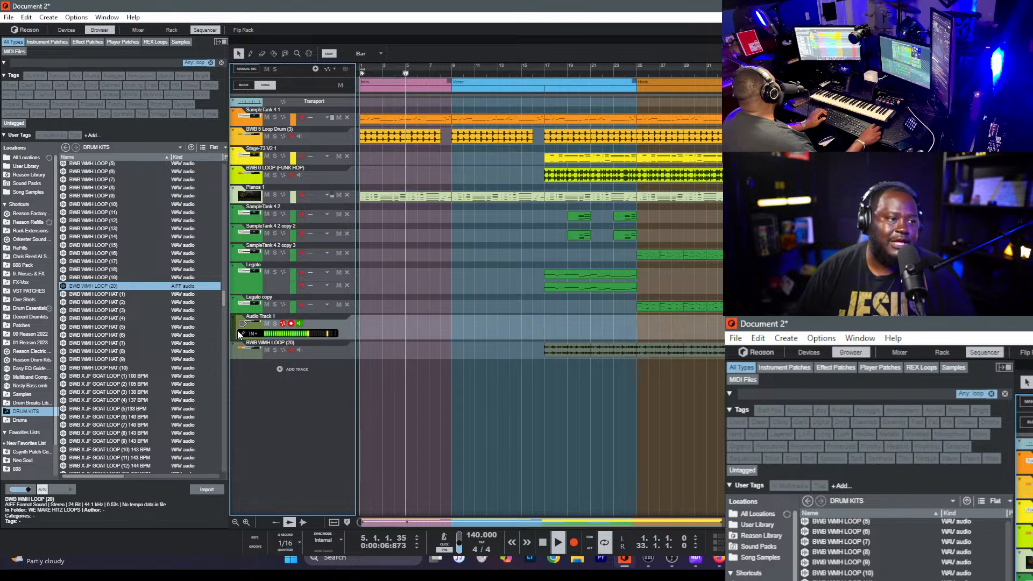
{"action": "left_click_drag", "start_coordinate": [234, 331], "coordinate": [259, 385]}
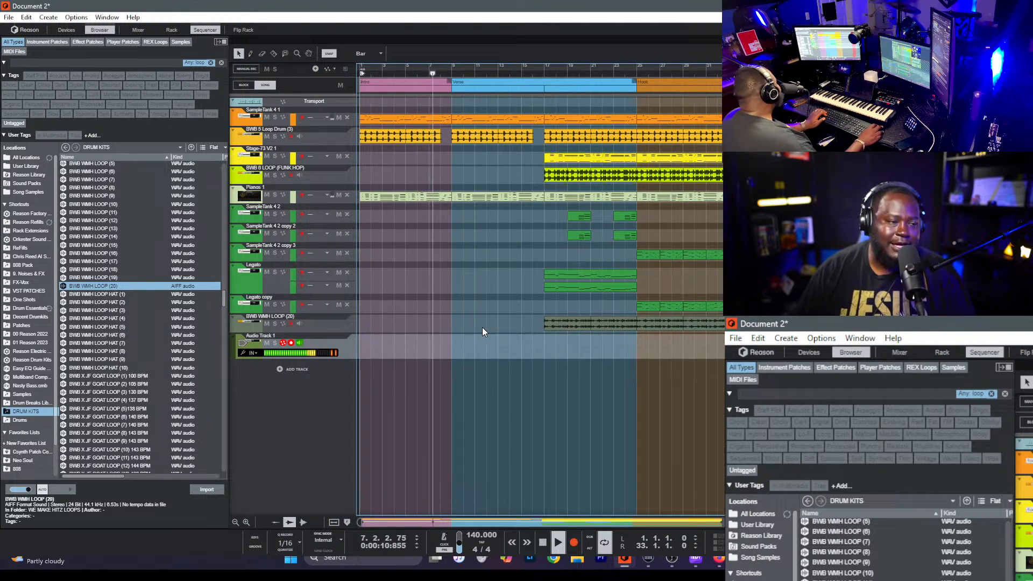
- Save the song as Vacation Bible School.reason
{"action": "key", "text": "ctrl+s"}
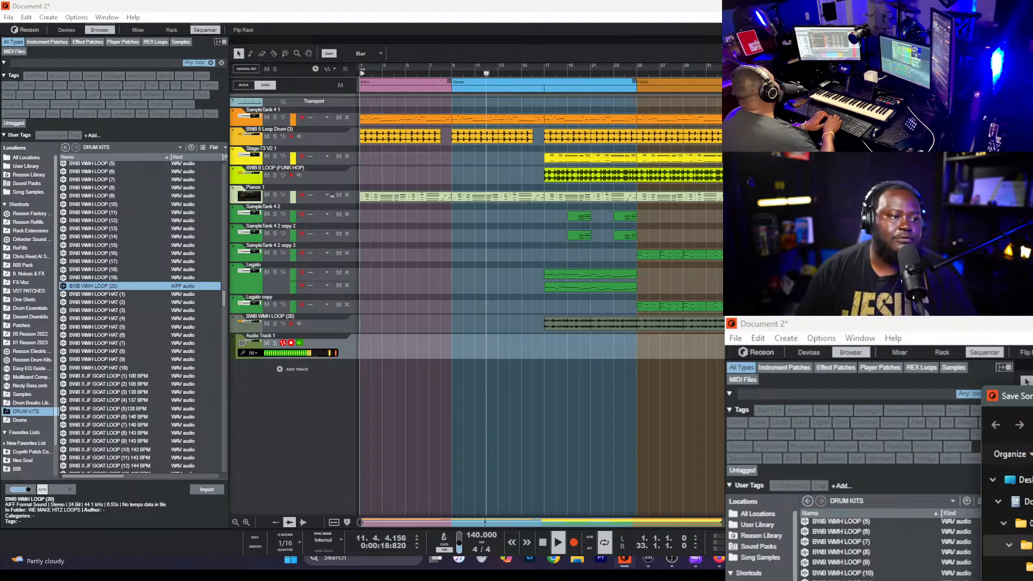
{"action": "key", "text": "Escape"}
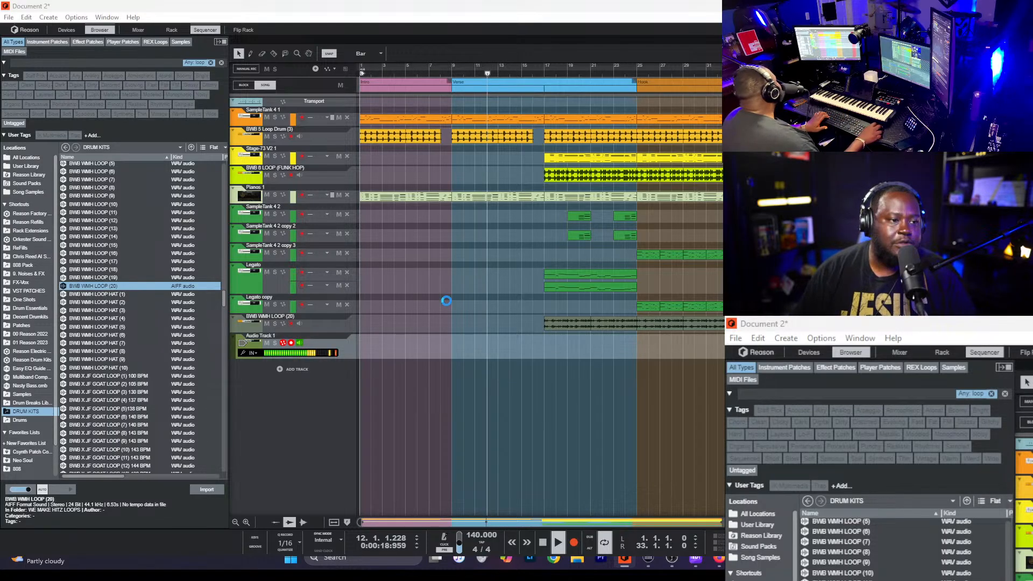
- Mute both Legato clips in bars 17–24 and clear the clip selection
{"action": "left_click", "coordinate": [473, 134]}
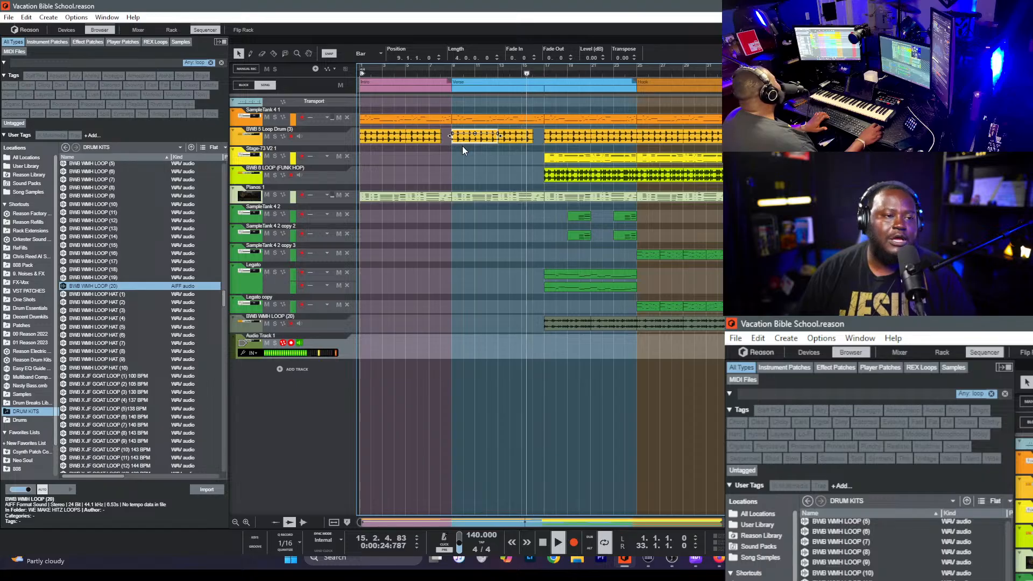
{"action": "left_click_drag", "start_coordinate": [568, 305], "coordinate": [573, 269]}
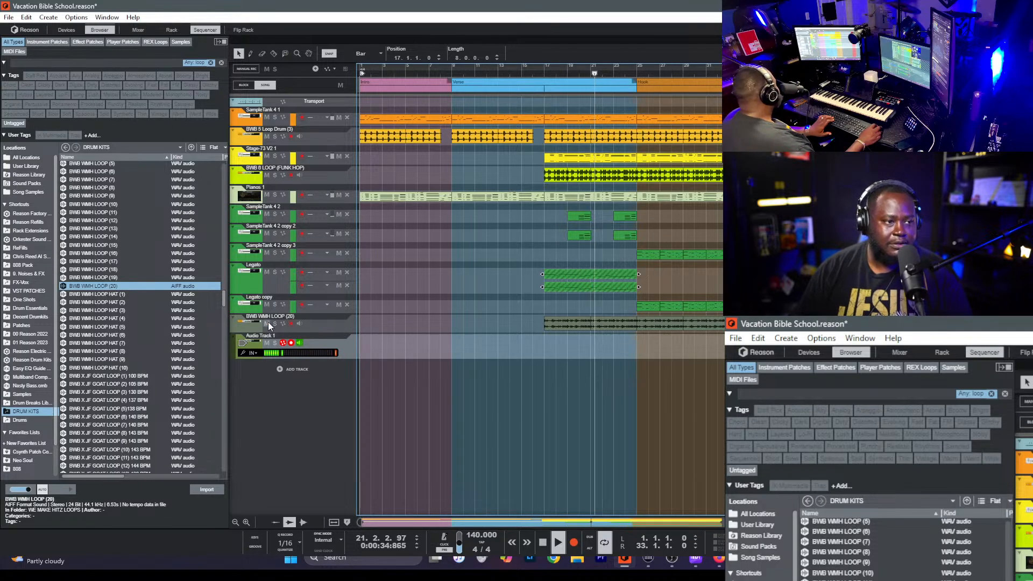
{"action": "left_click", "coordinate": [284, 327]}
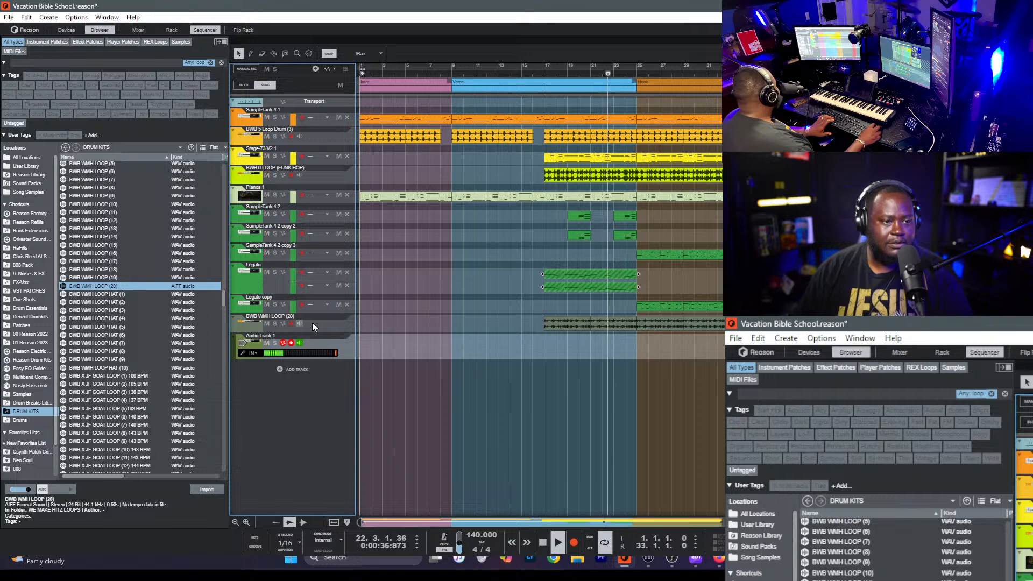
{"action": "left_click", "coordinate": [487, 246]}
- Audition the BWB 5 Loop and FUNK HOP loop channels in the mixer
{"action": "left_click", "coordinate": [332, 177]}
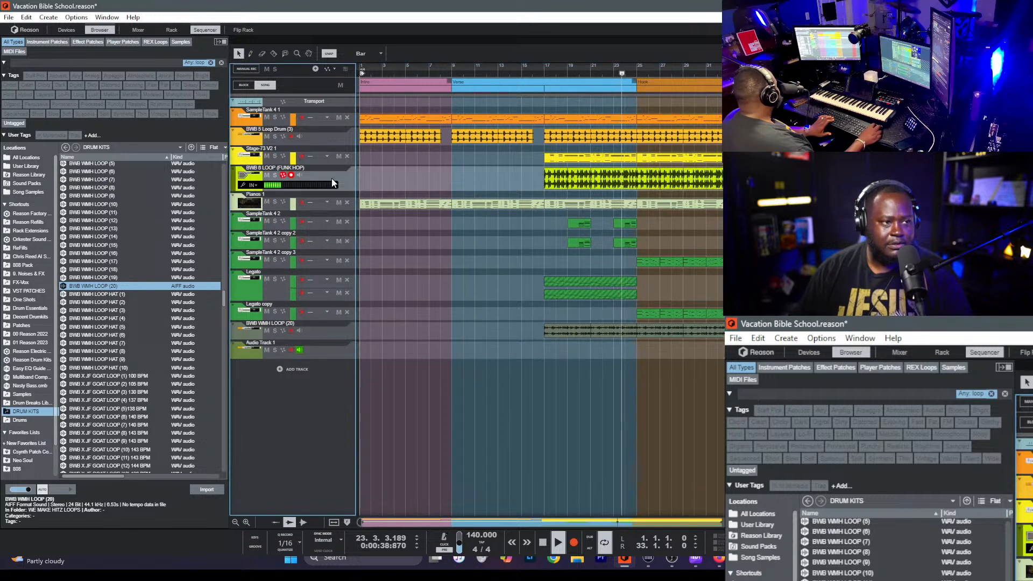
{"action": "key", "text": "F5"}
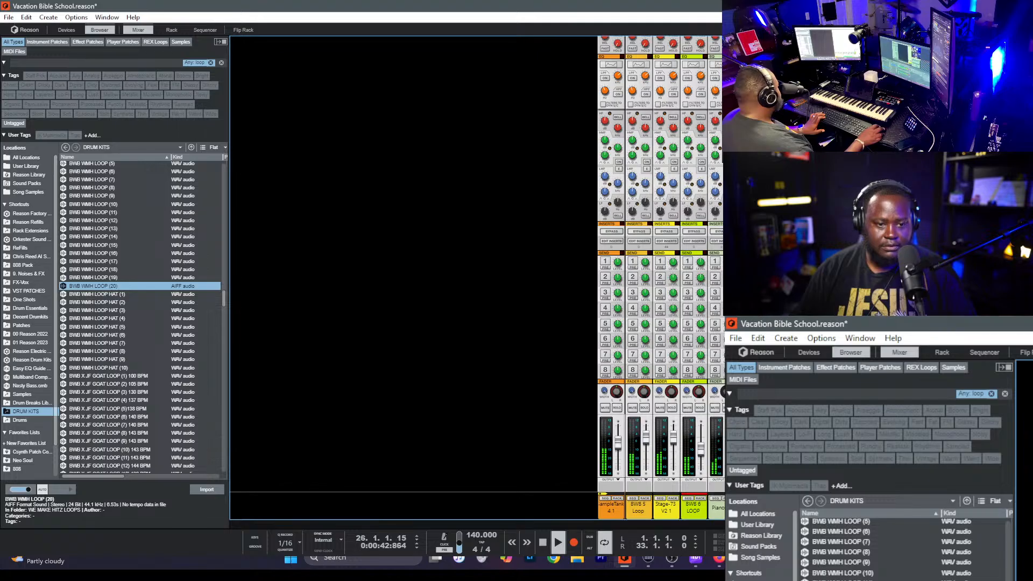
{"action": "left_click", "coordinate": [644, 408]}
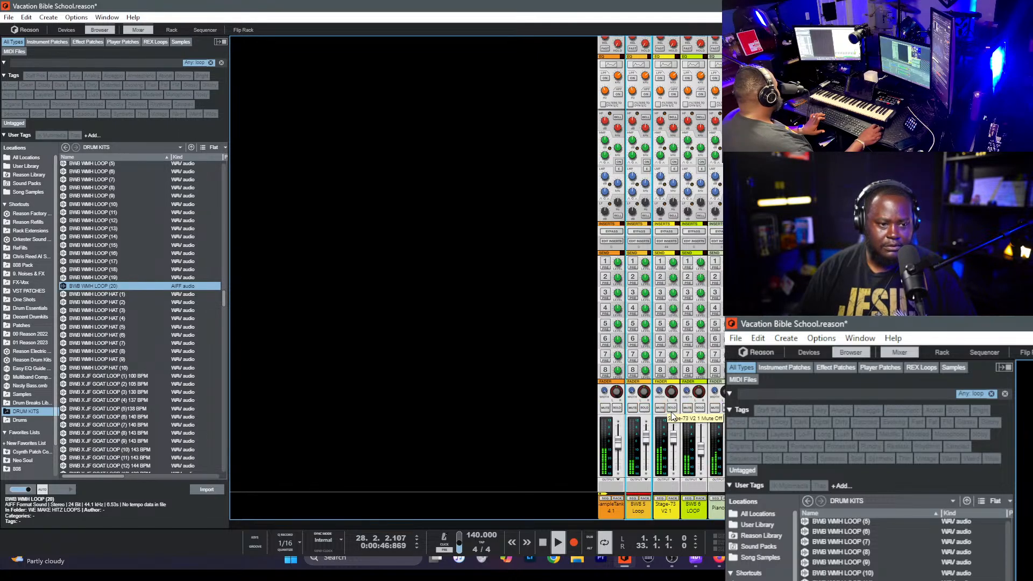
{"action": "left_click", "coordinate": [699, 408]}
{"action": "left_click", "coordinate": [700, 409]}
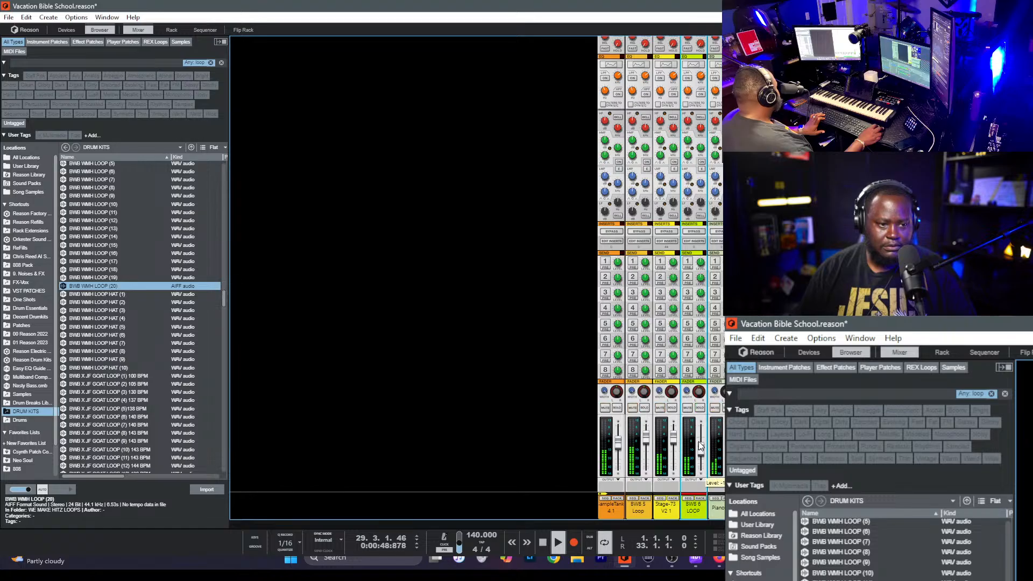
- Return to the sequencer and select the SampleTank 4 1 track for playing
{"action": "key", "text": "F7"}
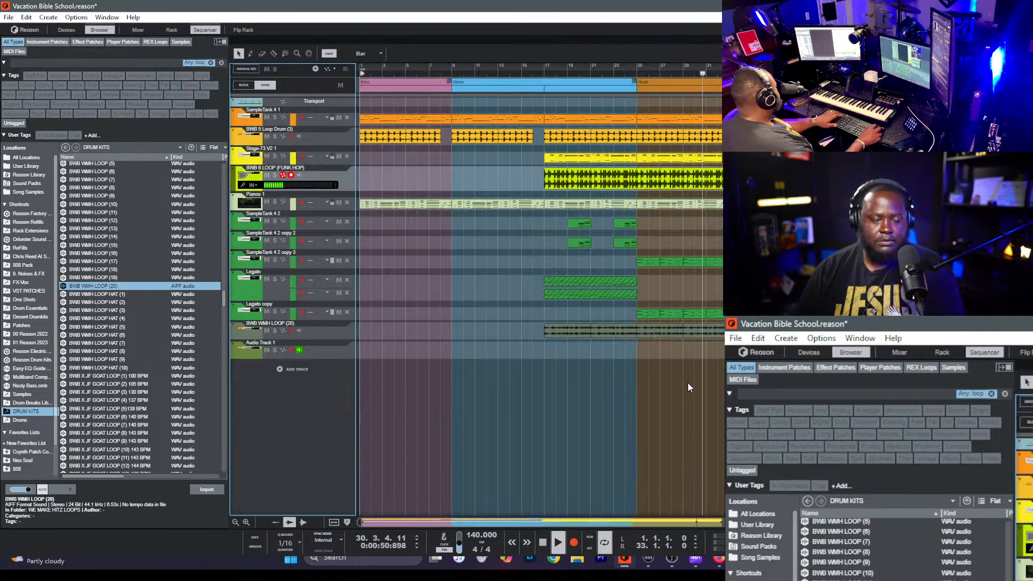
{"action": "left_click", "coordinate": [299, 120]}
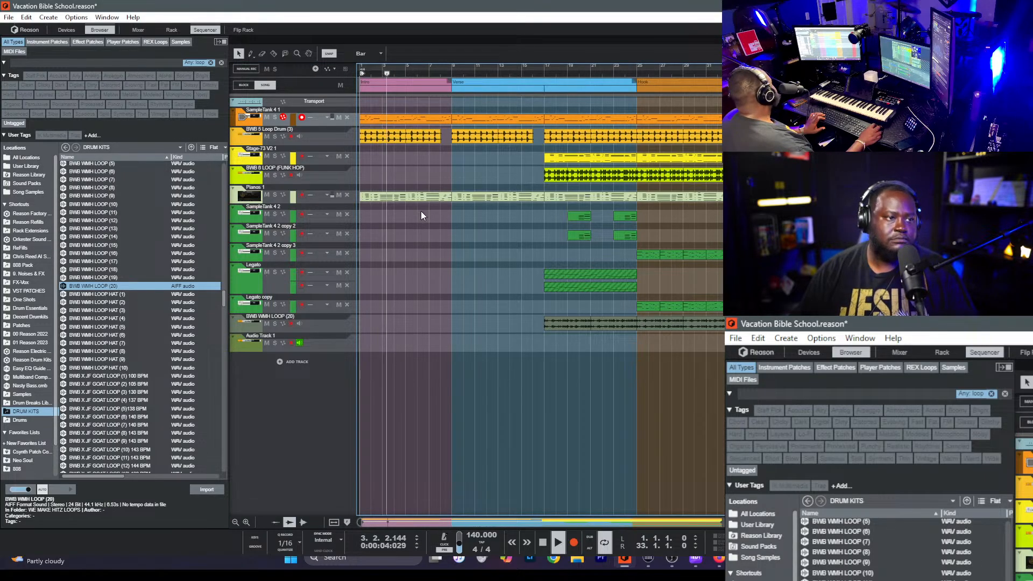
- Lower the velocity of the notes in the Intro's Stage-73 V2 1 clip to 82 and save the song
{"action": "double_click", "coordinate": [398, 198]}
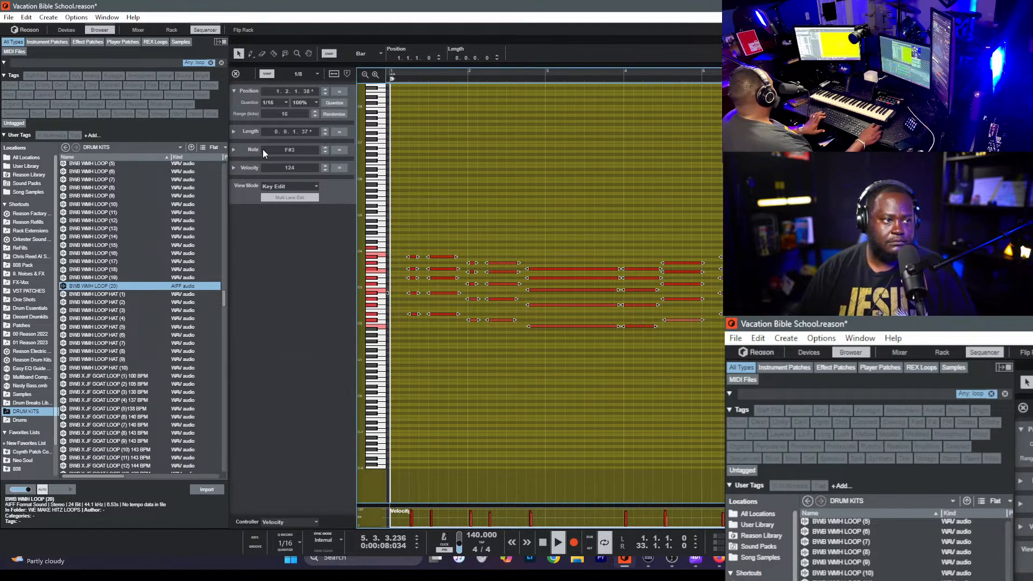
{"action": "left_click_drag", "start_coordinate": [291, 168], "coordinate": [303, 240]}
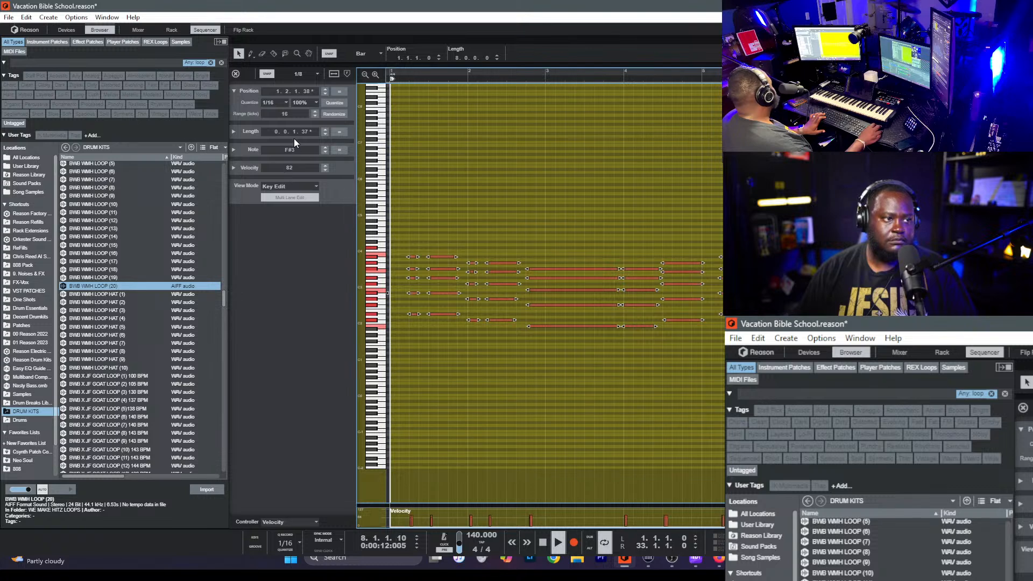
{"action": "key", "text": "shift+Tab"}
{"action": "left_click", "coordinate": [423, 342]}
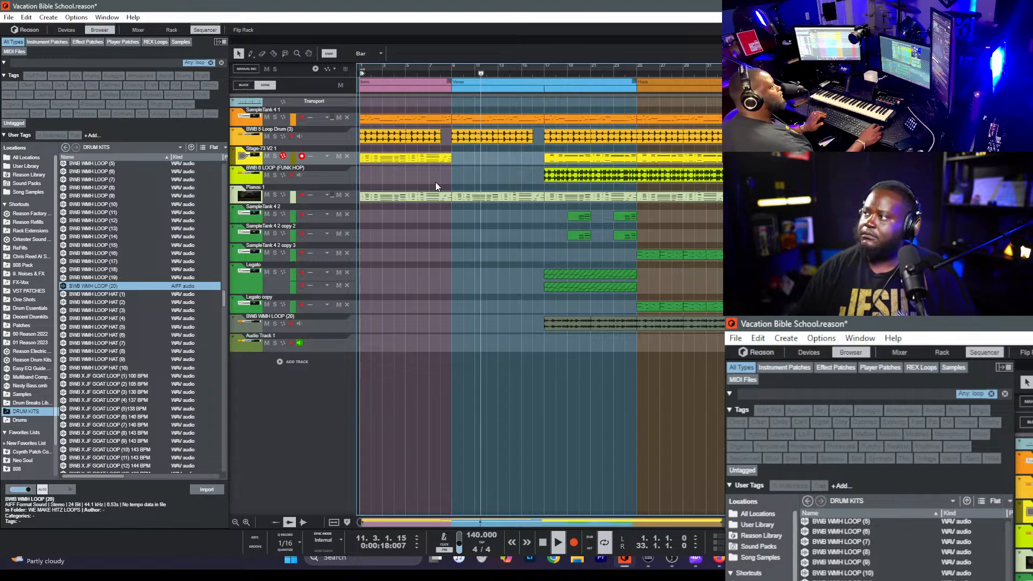
{"action": "key", "text": "ctrl+s"}
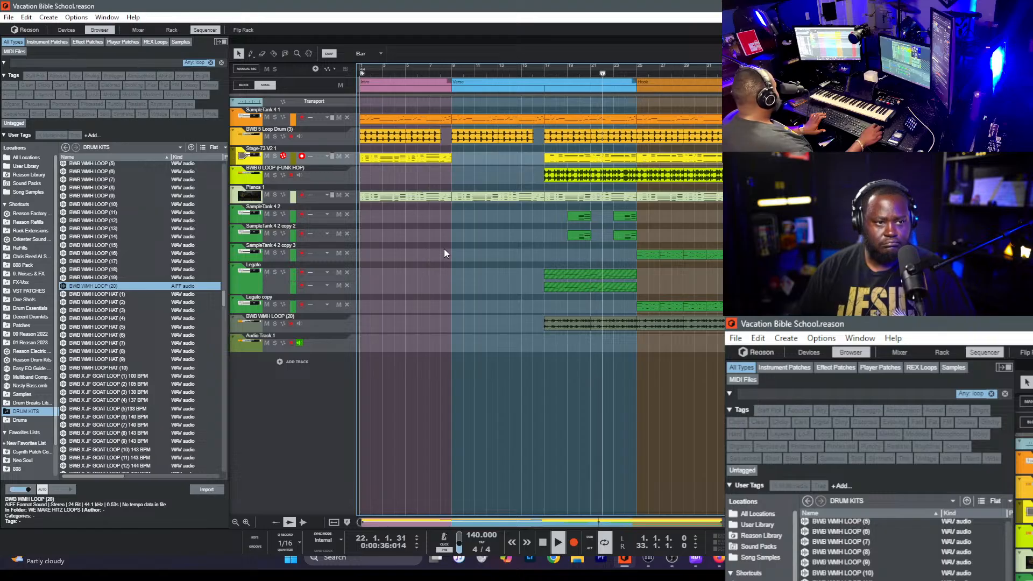
- Check the channel levels in the mixer while looping the Hook from bar 25 to bar 33
{"action": "key", "text": "F5"}
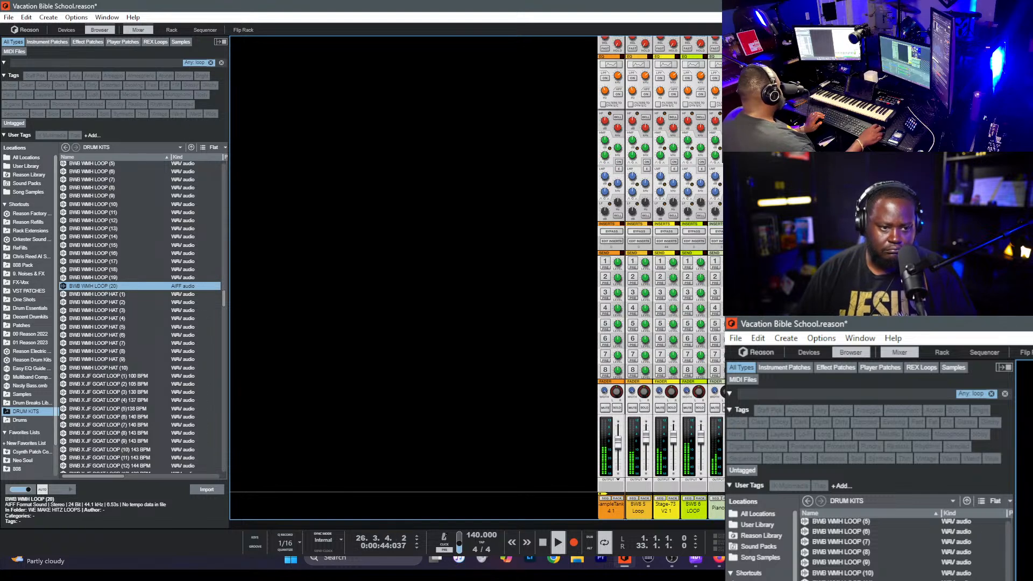
{"action": "key", "text": "F7"}
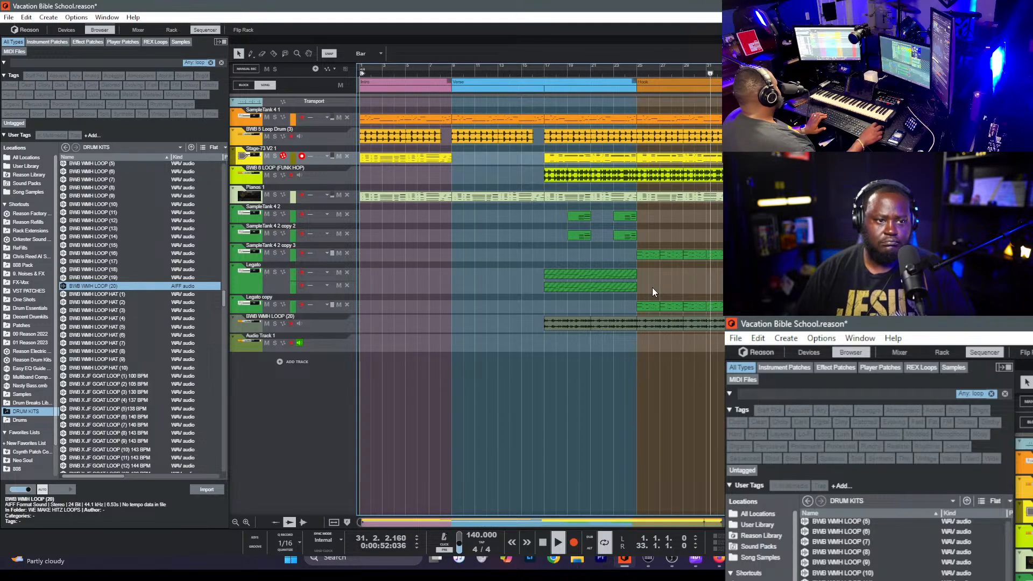
{"action": "left_click", "coordinate": [636, 71], "text": "alt"}
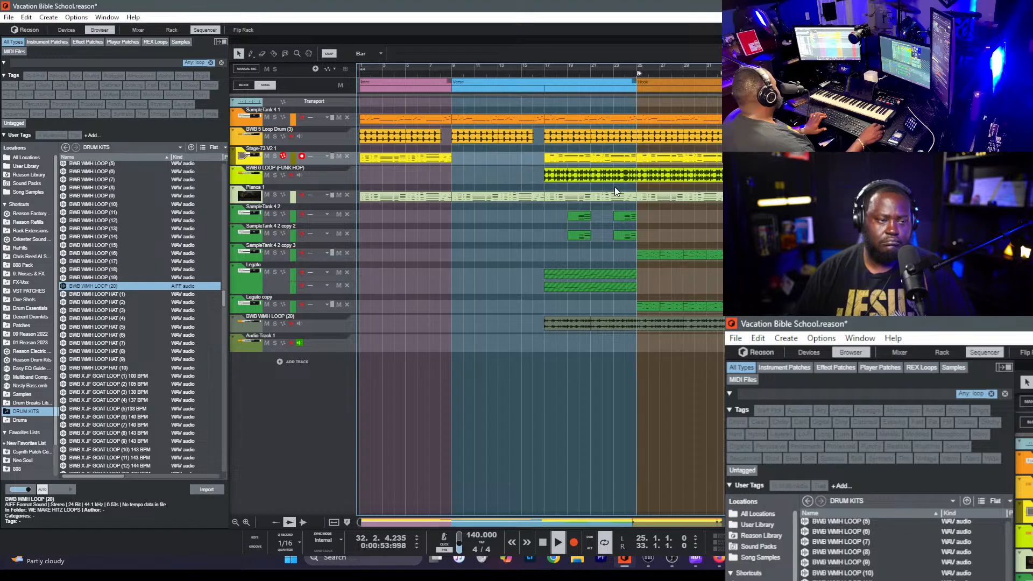
{"action": "key", "text": "F5"}
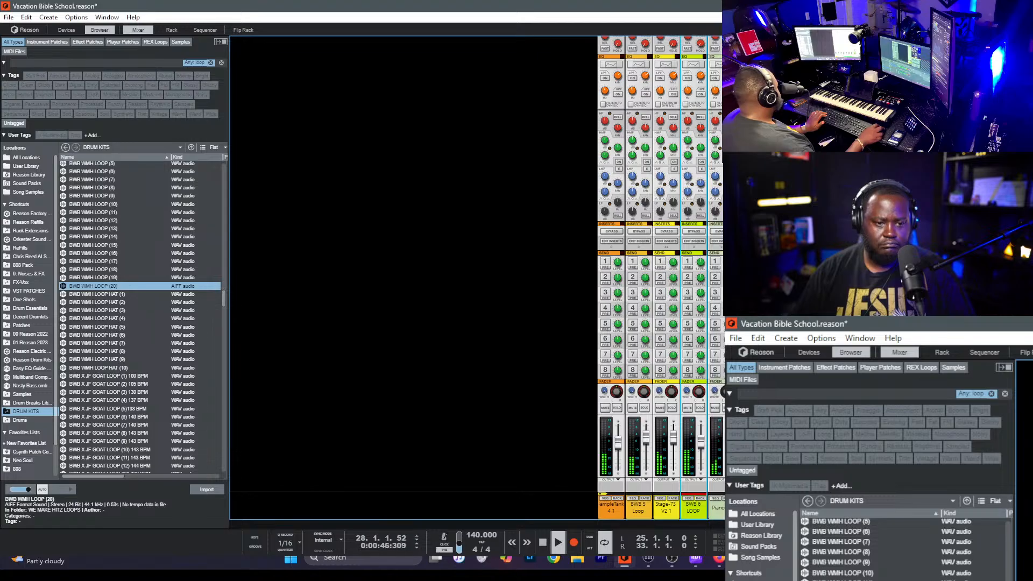
{"action": "key", "text": "F7"}
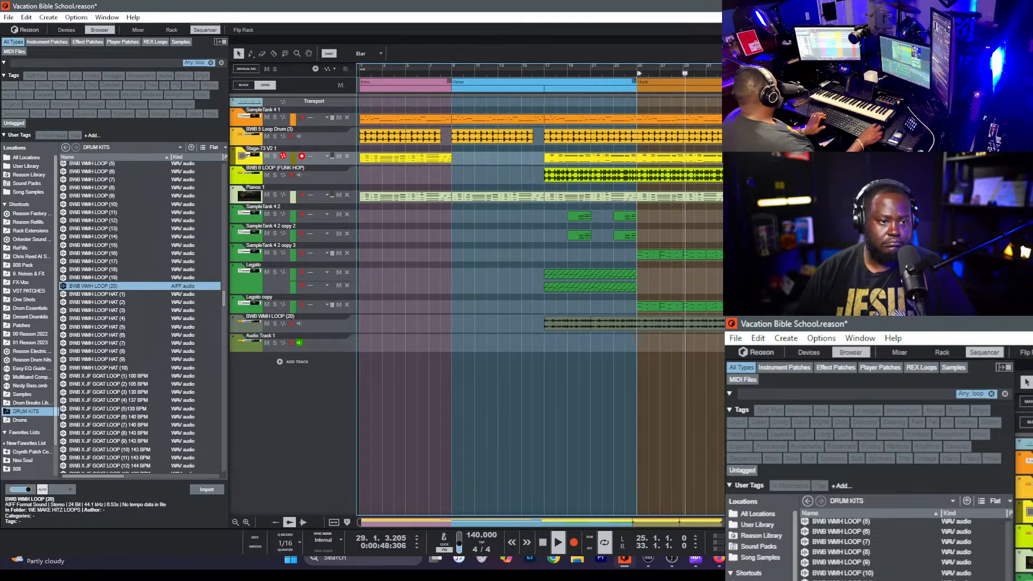
- Move the BWB WMH LOOP (20) clips to start at bar 9, play from the beginning and save the song
{"action": "left_click_drag", "start_coordinate": [549, 328], "coordinate": [473, 322]}
{"action": "key", "text": "space"}
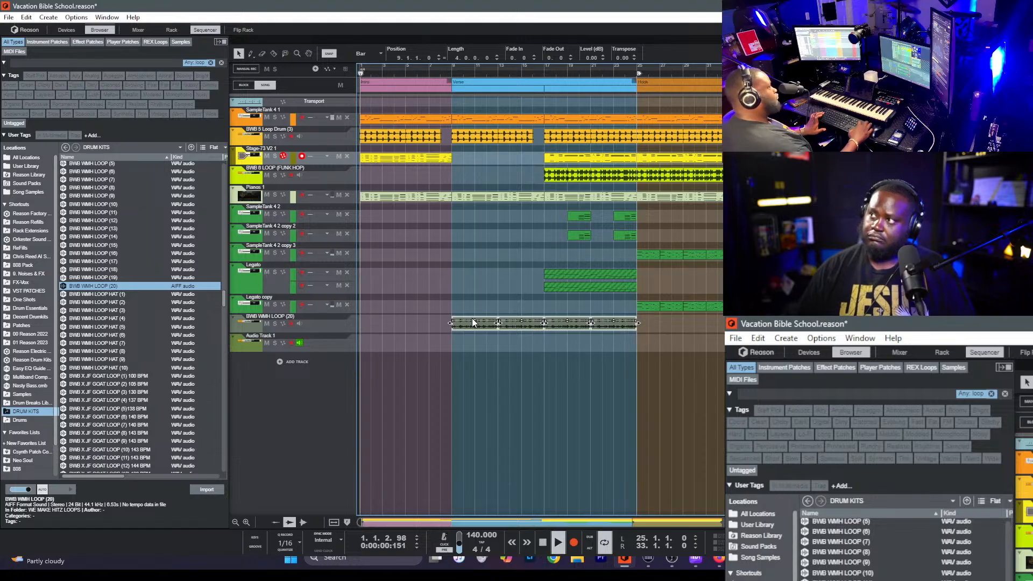
{"action": "left_click", "coordinate": [467, 279]}
{"action": "key", "text": "ctrl+s"}
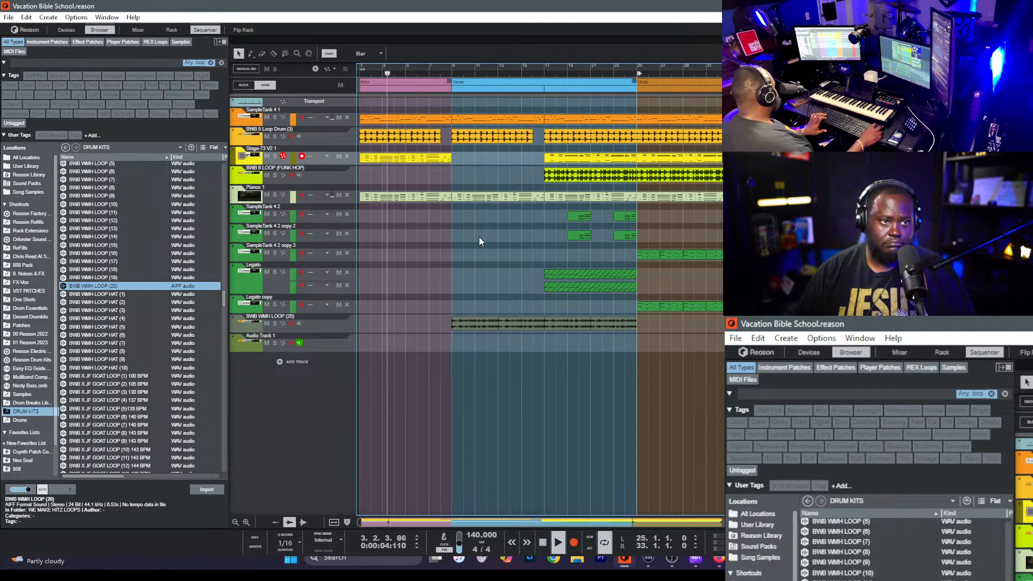
- Set the left locator to bar 1 and delete the Stage-73 V2 1 clip from the Intro
{"action": "left_click", "coordinate": [379, 75], "text": "ctrl"}
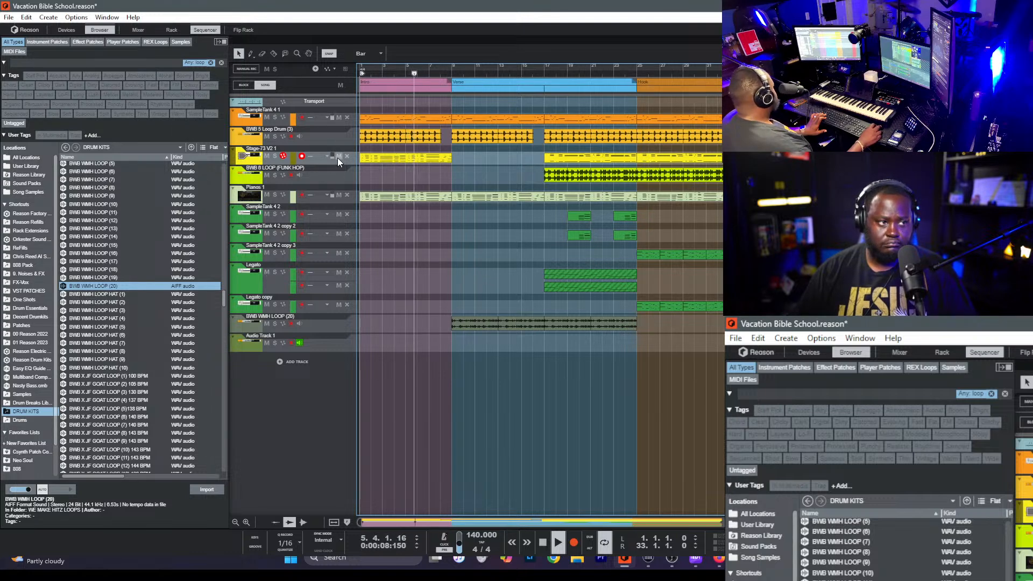
{"action": "double_click", "coordinate": [408, 159]}
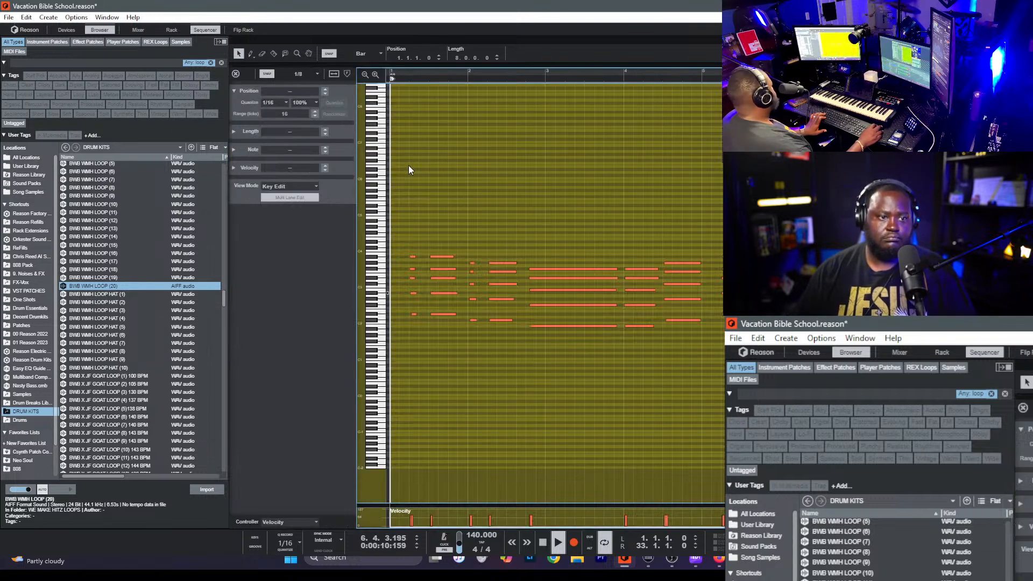
{"action": "double_click", "coordinate": [420, 147]}
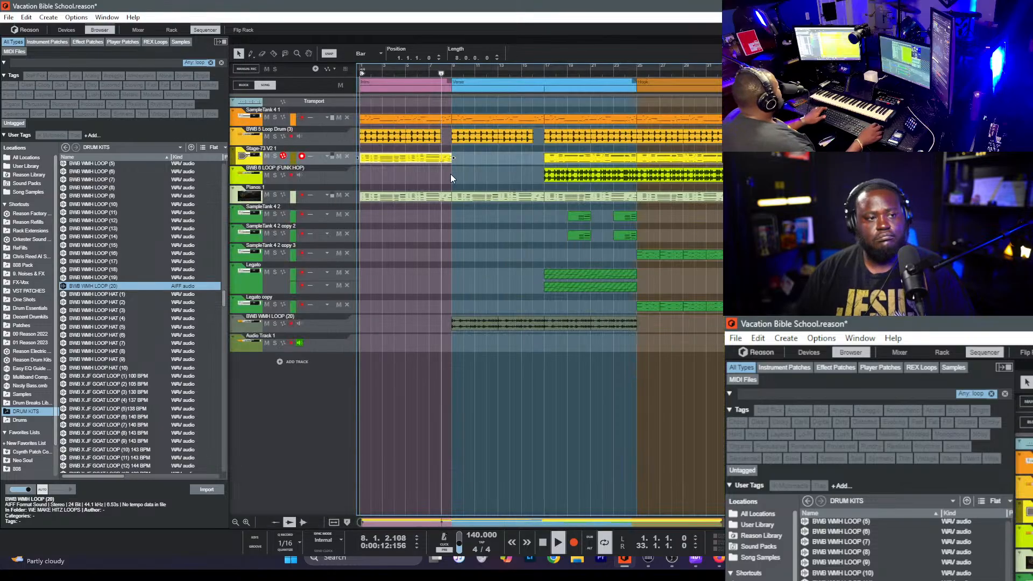
{"action": "left_click", "coordinate": [431, 223]}
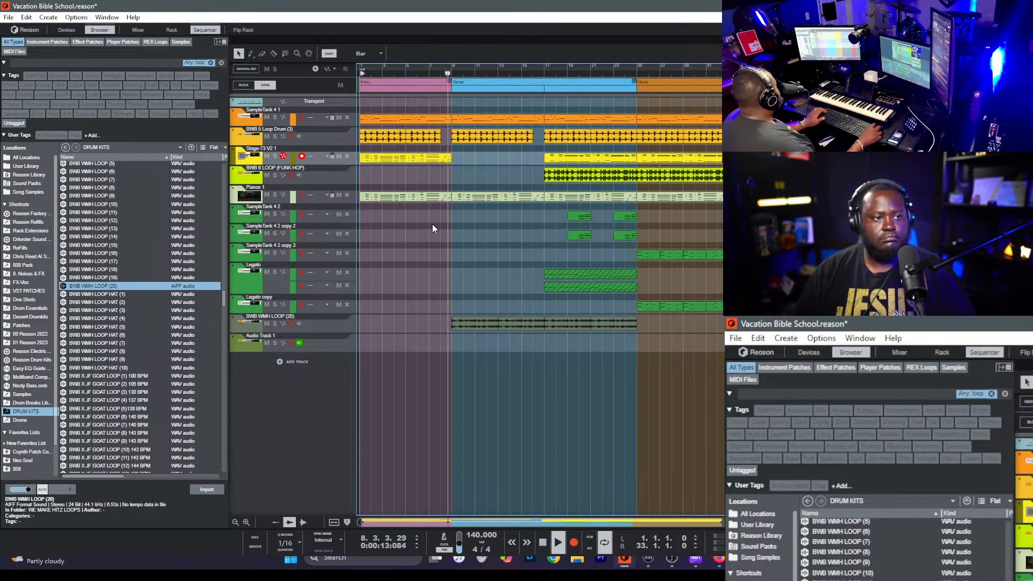
{"action": "left_click", "coordinate": [435, 158]}
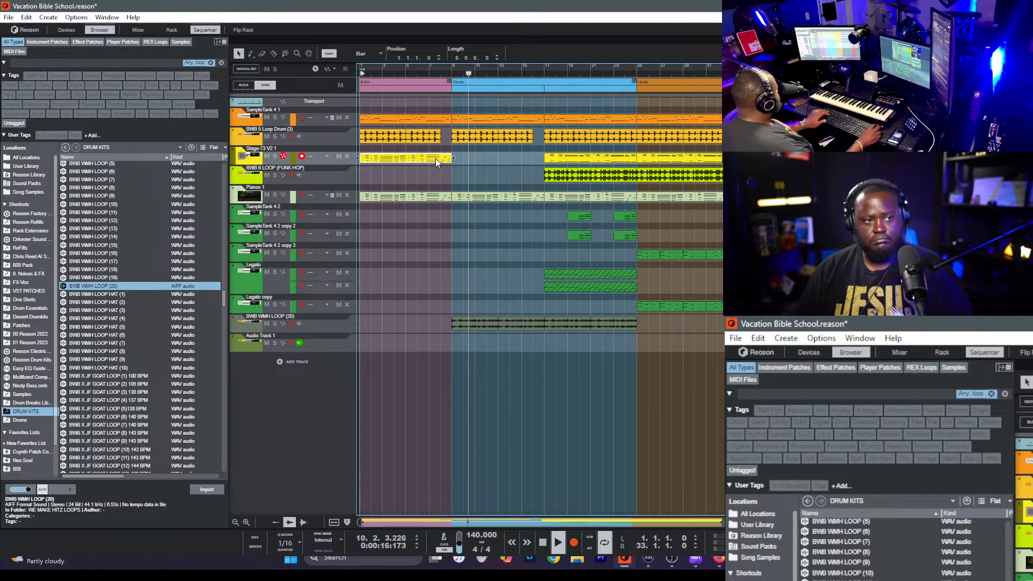
{"action": "key", "text": "Delete"}
- Delete the BWB WMH LOOP (20) clips together with their track
{"action": "left_click", "coordinate": [477, 322]}
{"action": "key", "text": "Delete"}
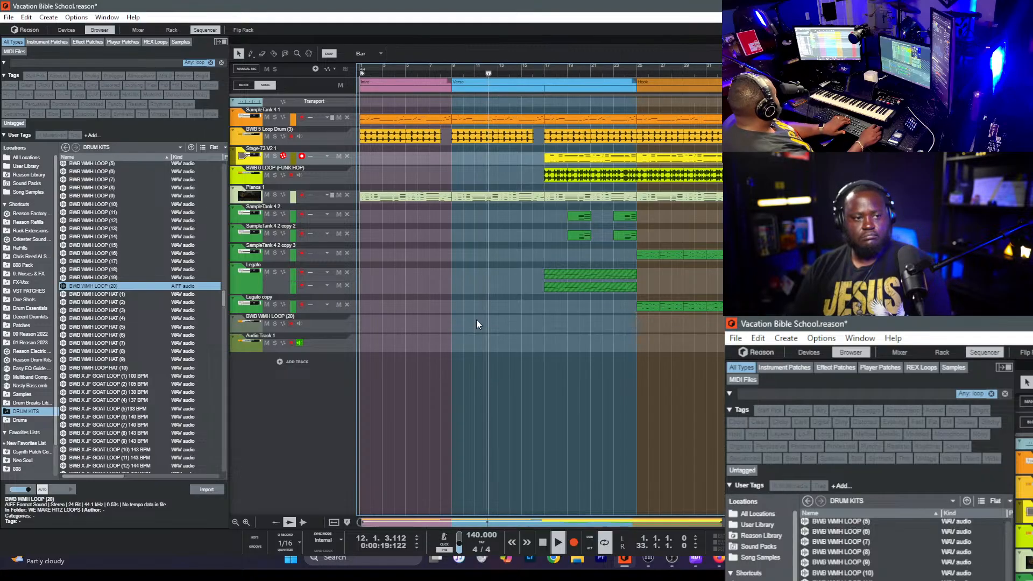
{"action": "left_click", "coordinate": [329, 331]}
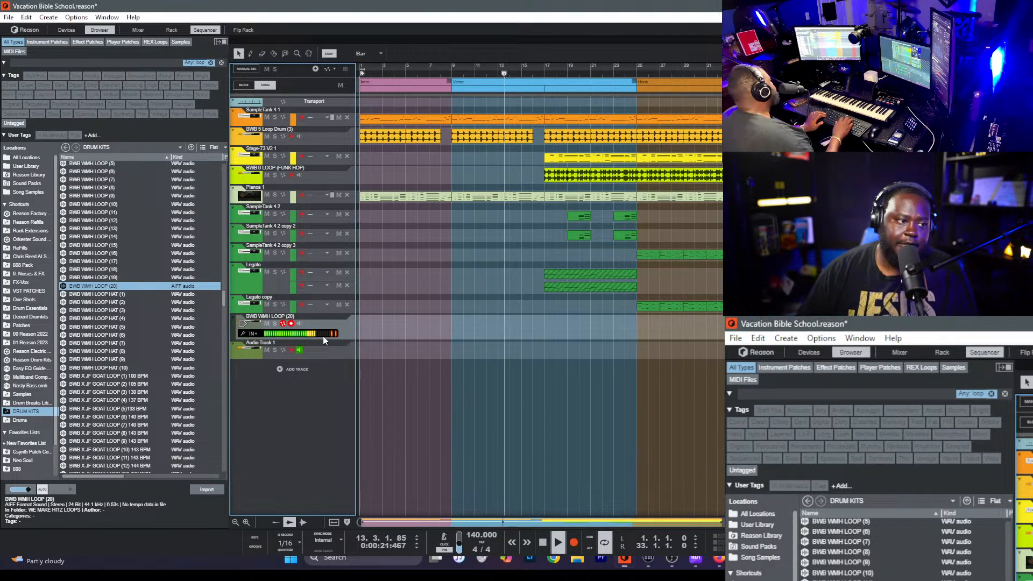
{"action": "key", "text": "Delete"}
- Fill the gap in the BWB 5 Loop Drum (3) part at the end of the Intro, up to bar 9
{"action": "left_click_drag", "start_coordinate": [557, 332], "coordinate": [566, 273]}
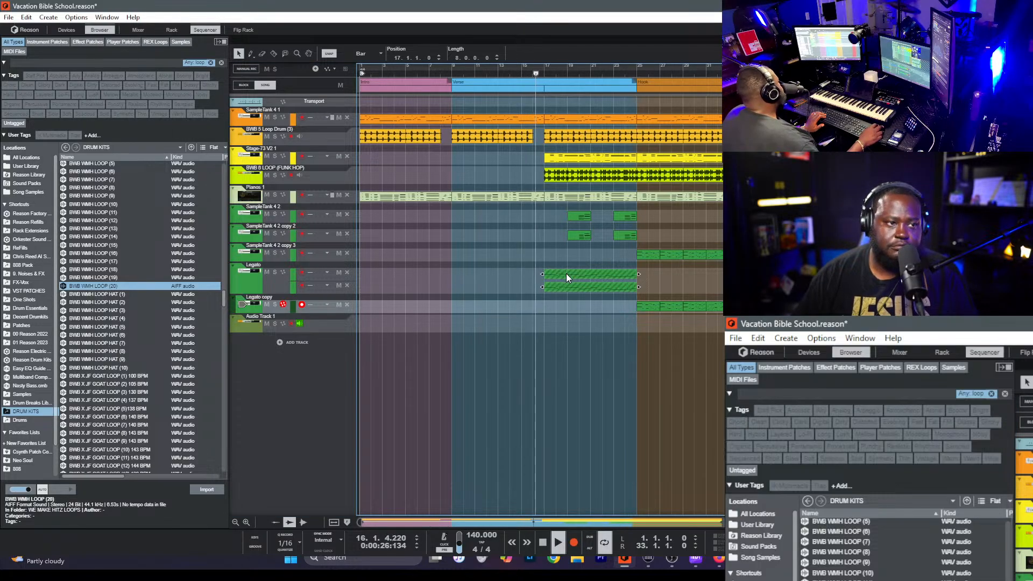
{"action": "left_click", "coordinate": [438, 138]}
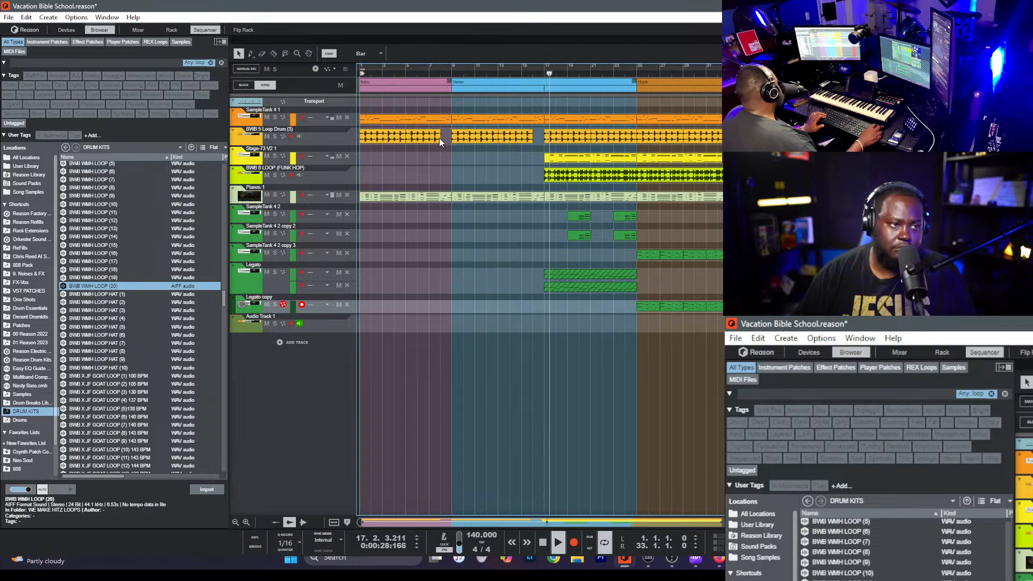
{"action": "left_click", "coordinate": [515, 152]}
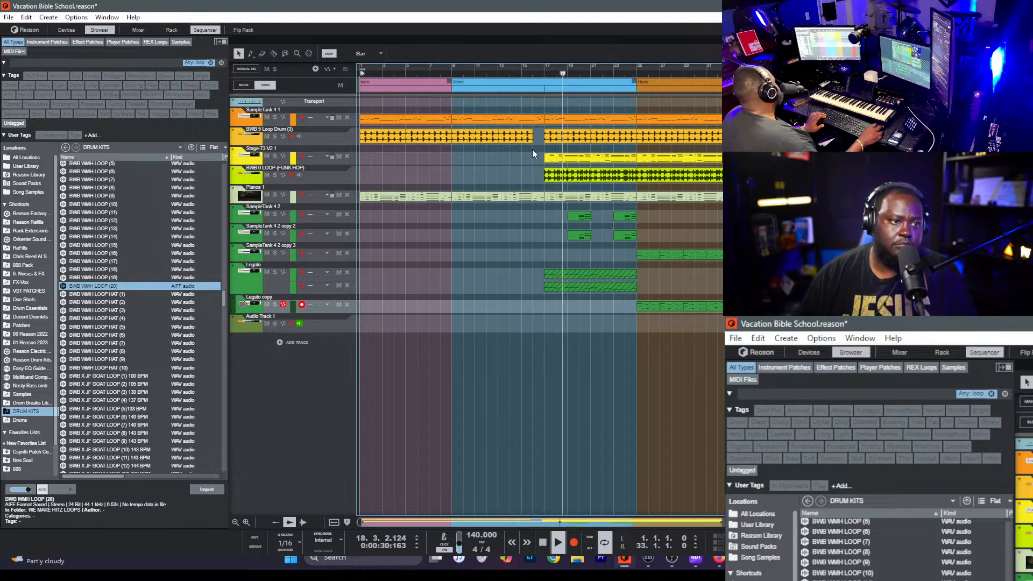
{"action": "left_click", "coordinate": [550, 134]}
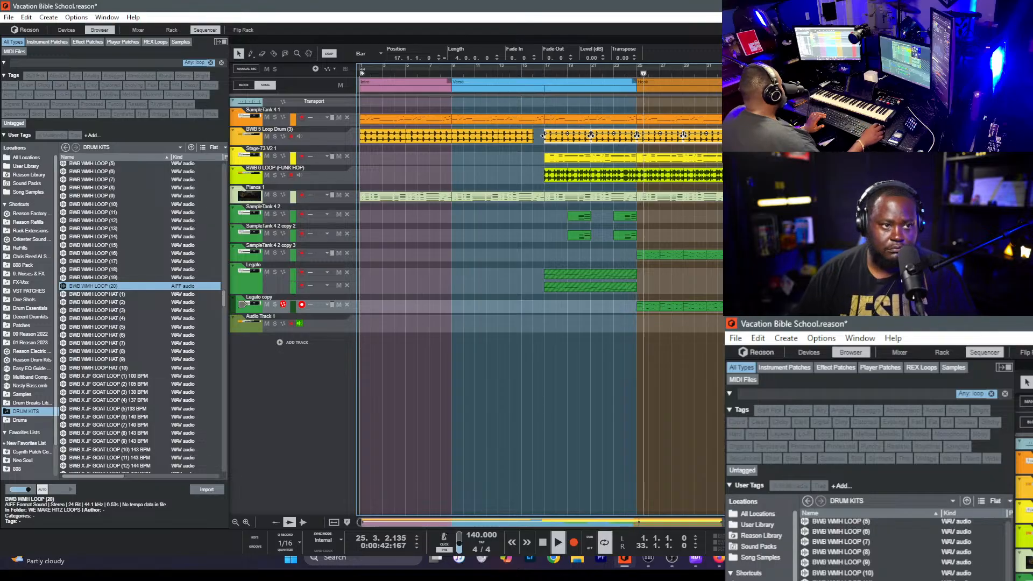
{"action": "left_click", "coordinate": [656, 133]}
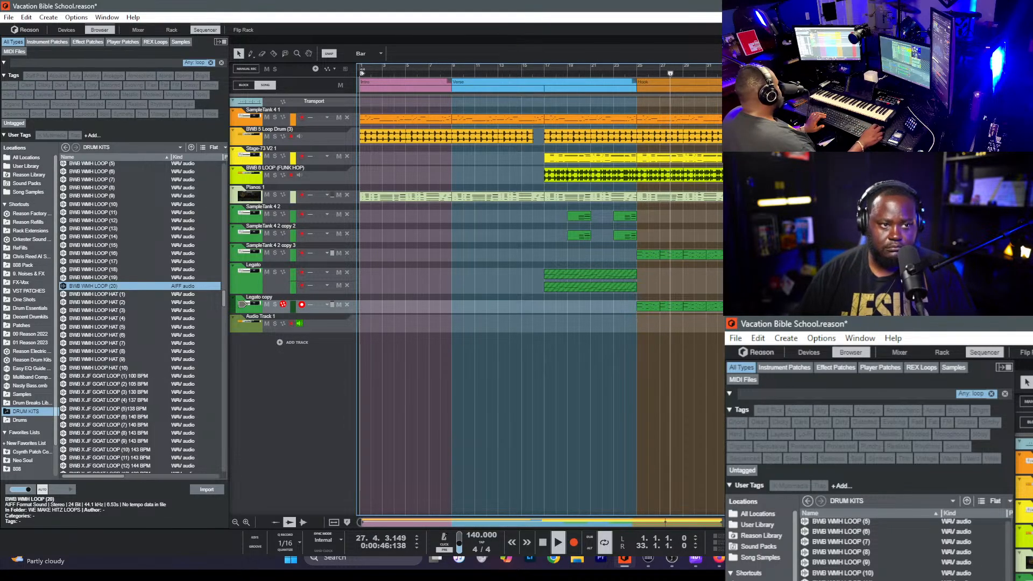
- Split the BWB 5 Loop Drum (3) clip at bar 18 without snap and trim the following part's start to 18.2.1.187
{"action": "key", "text": "space"}
{"action": "left_click", "coordinate": [637, 73]}
{"action": "left_click", "coordinate": [541, 73]}
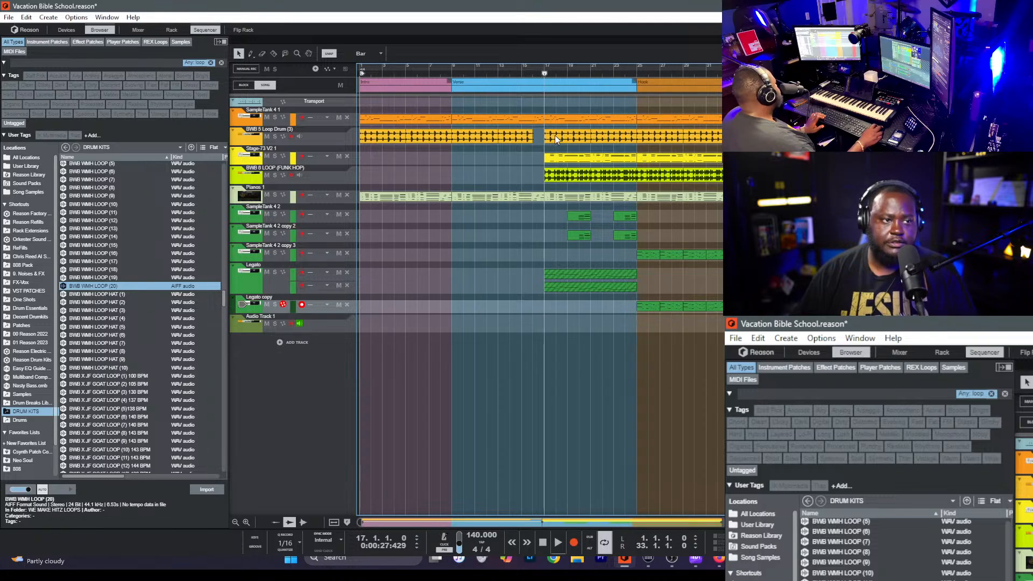
{"action": "scroll", "coordinate": [556, 135], "scroll_direction": "up", "scroll_amount": 6}
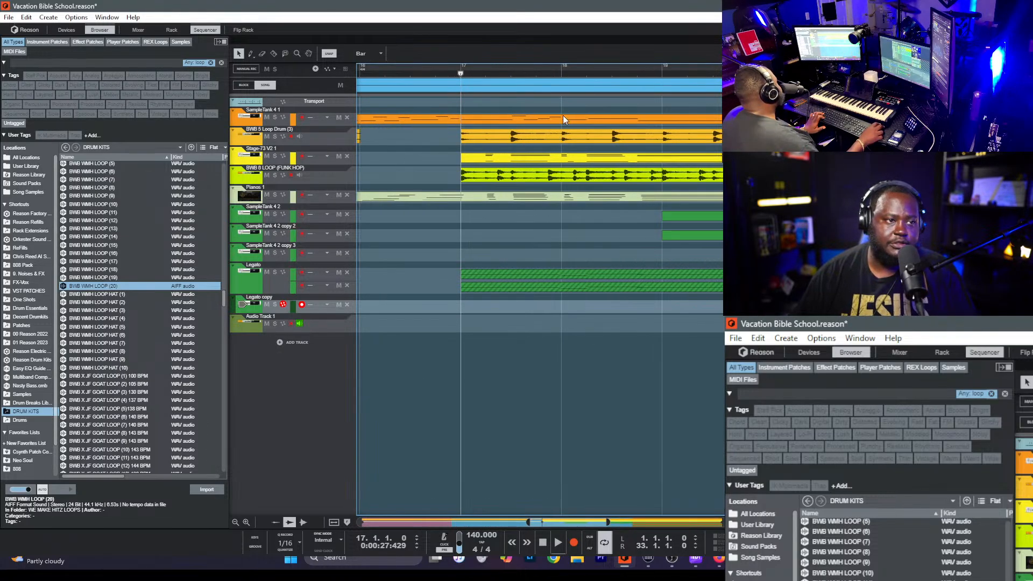
{"action": "key", "text": "space"}
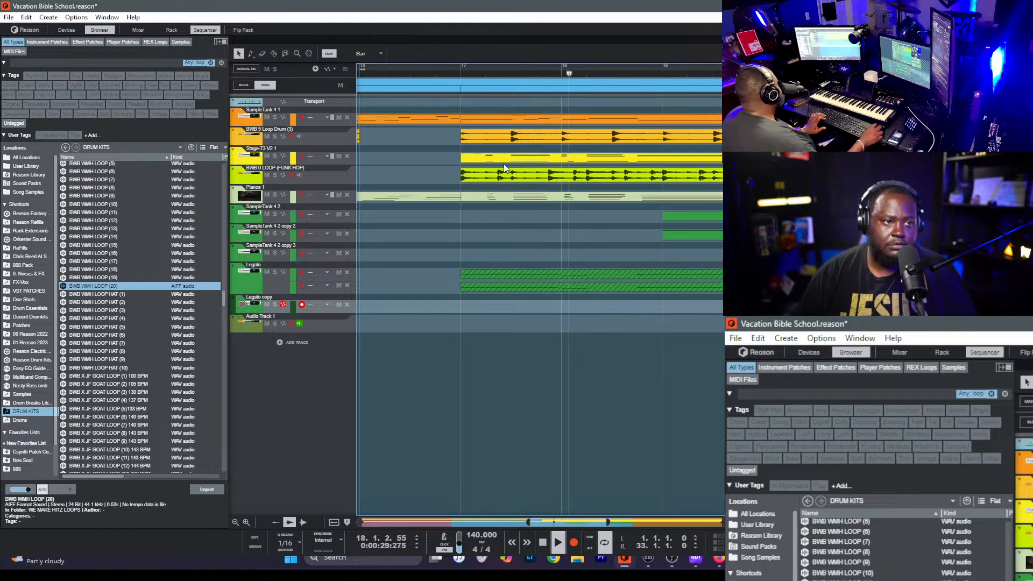
{"action": "key", "text": "space"}
{"action": "key", "text": "r"}
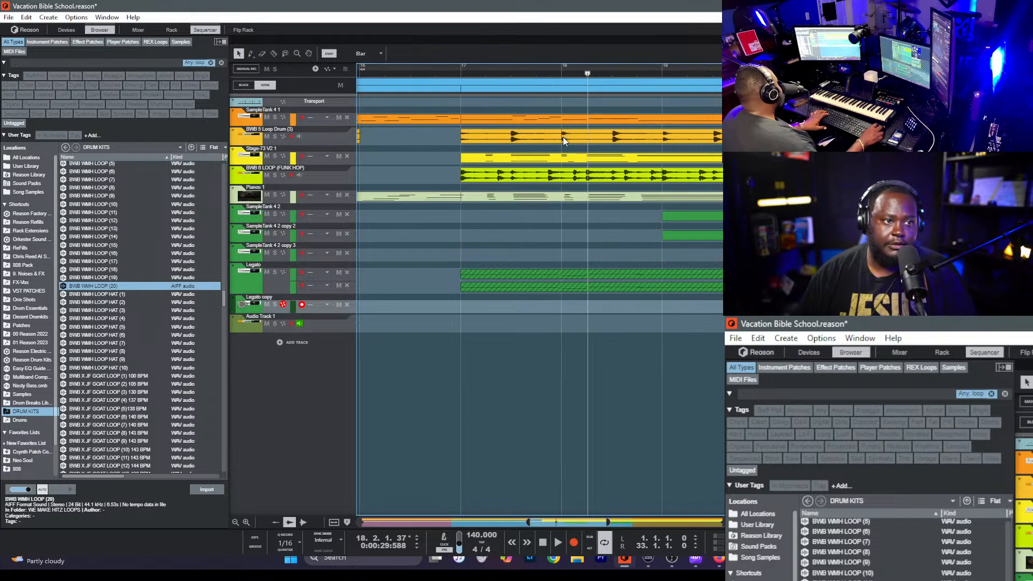
{"action": "left_click", "coordinate": [564, 137]}
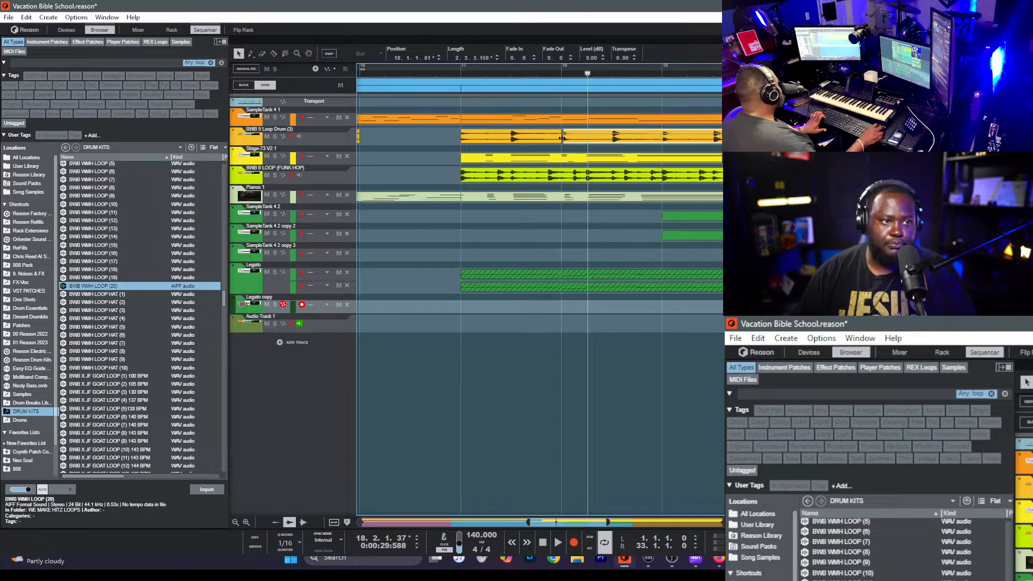
{"action": "left_click_drag", "start_coordinate": [564, 138], "coordinate": [590, 141]}
{"action": "left_click", "coordinate": [454, 75]}
{"action": "key", "text": "space"}
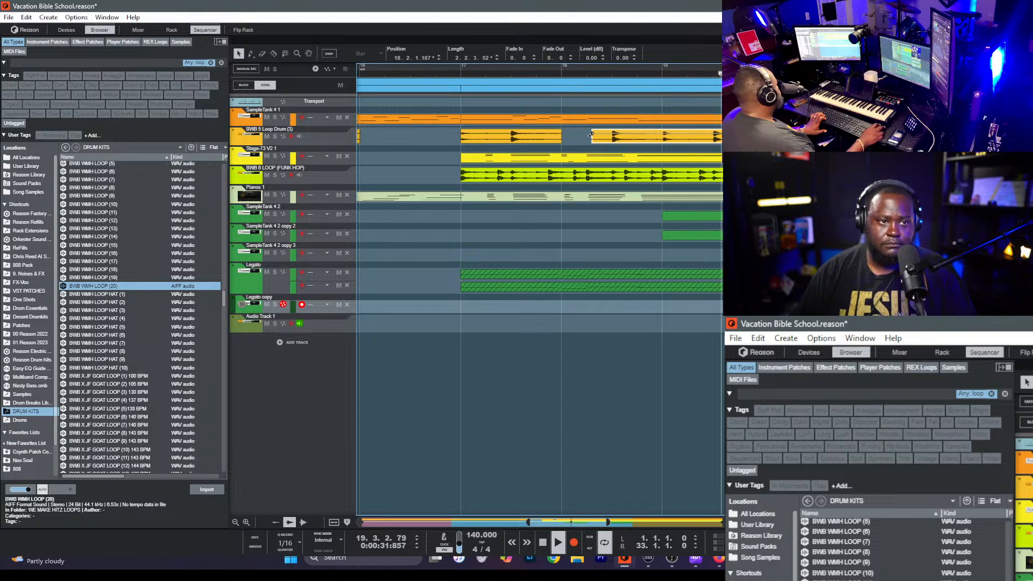
- Open a matching gap in bar 20 of BWB 5 Loop Drum (3) and duplicate the four-bar pattern through bar 33
{"action": "left_click", "coordinate": [238, 53]}
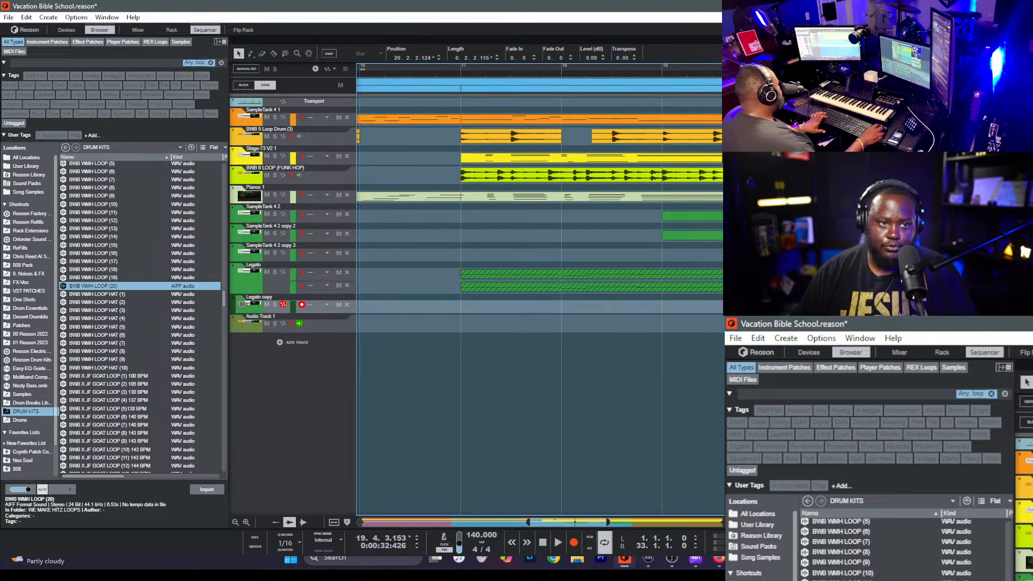
{"action": "scroll", "coordinate": [680, 138], "scroll_direction": "down", "scroll_amount": 6}
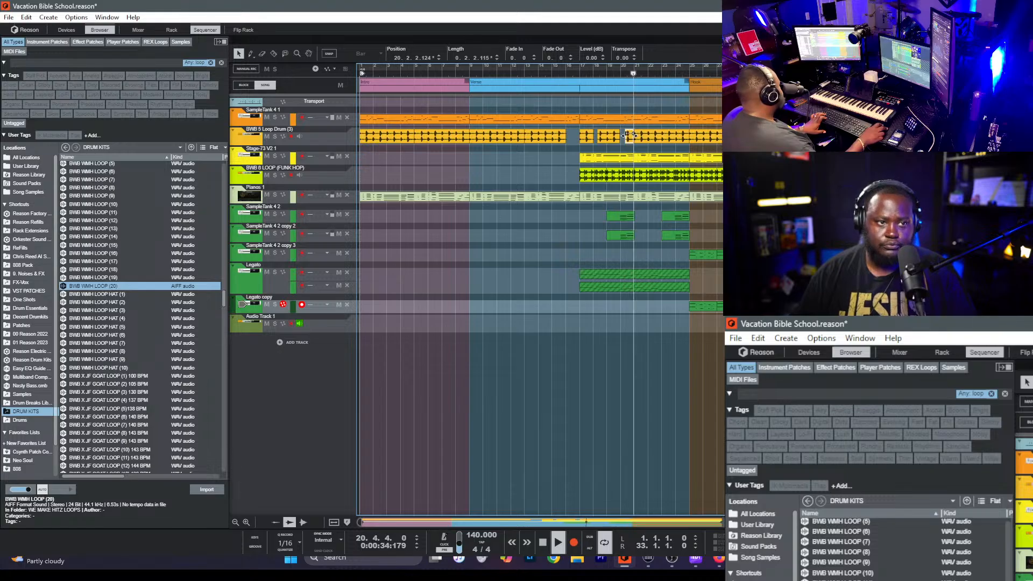
{"action": "left_click_drag", "start_coordinate": [648, 138], "coordinate": [578, 142]}
{"action": "key", "text": "s"}
{"action": "key", "text": "ctrl+d"}
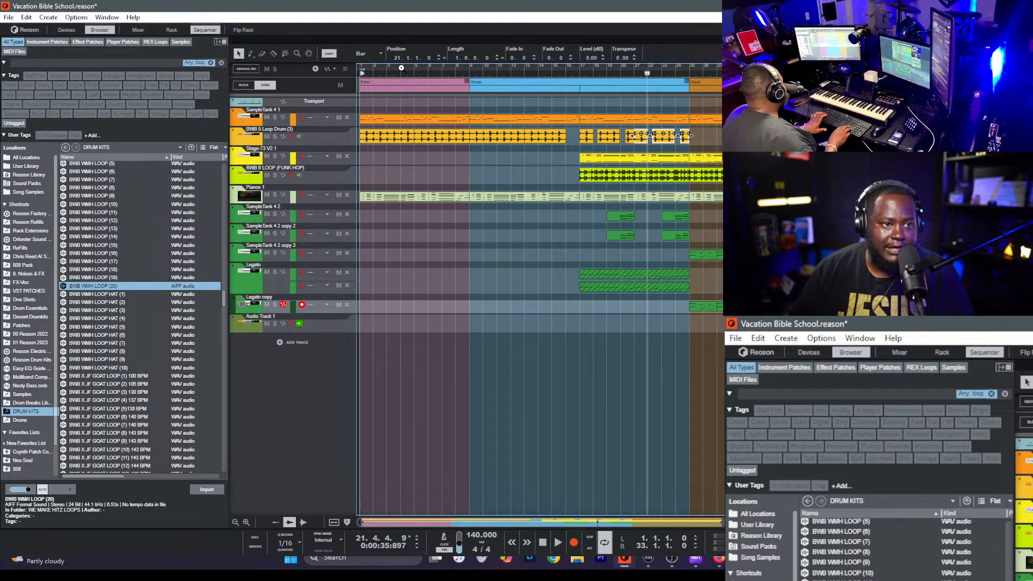
- Play back the gapped drum pattern and set the loop range to bars 17–33
{"action": "key", "text": "space"}
{"action": "key", "text": "space"}
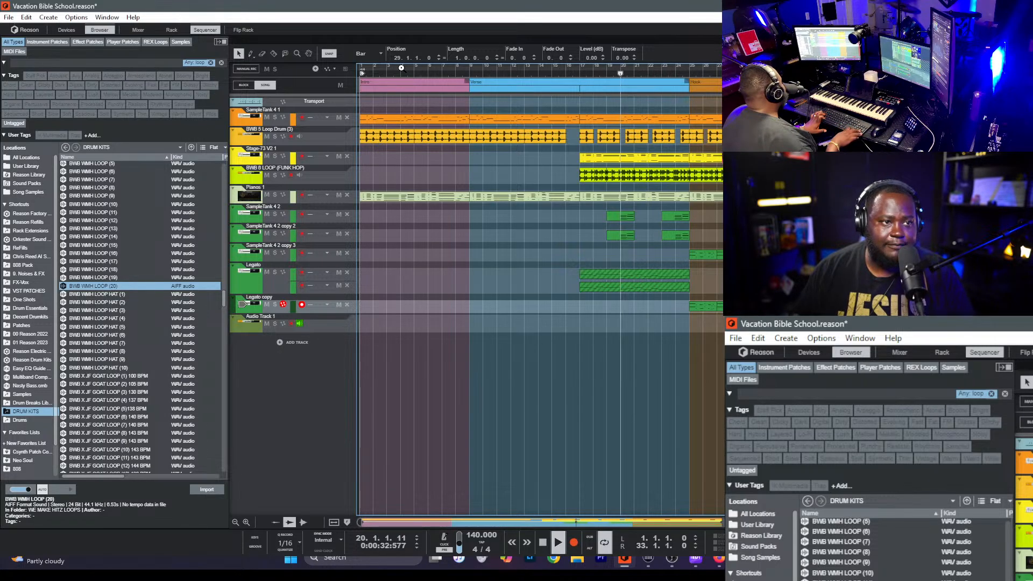
{"action": "left_click", "coordinate": [572, 71]}
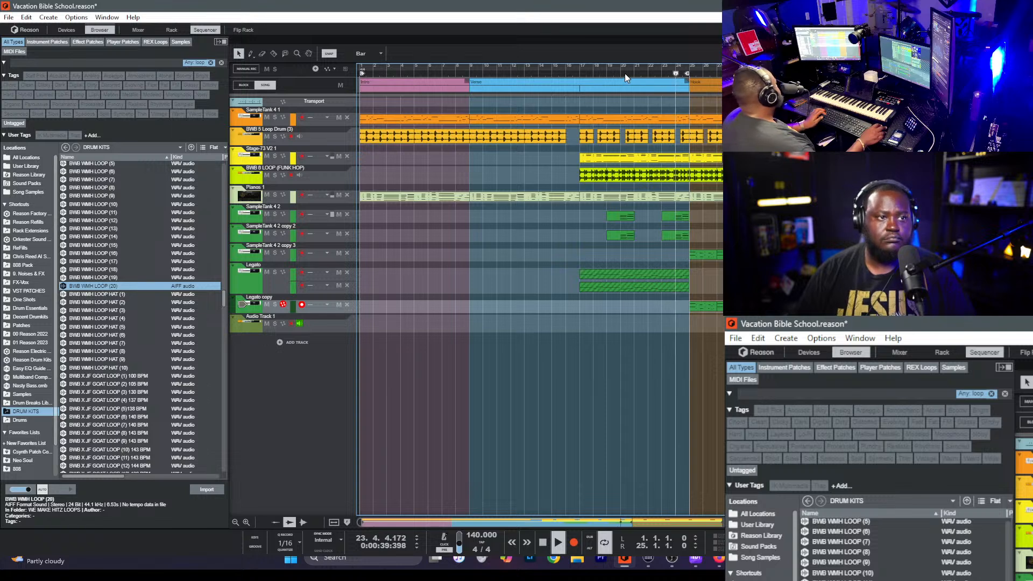
{"action": "left_click", "coordinate": [582, 75], "text": "alt"}
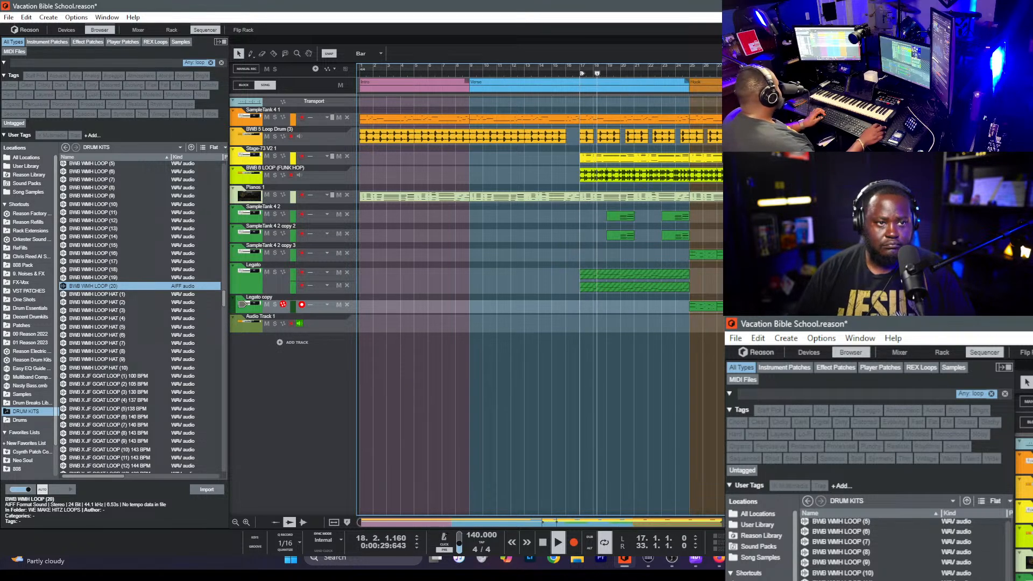
- Set the loop range to bars 1–33, play the song from the start and check the channels in the mixer
{"action": "key", "text": "ctrl+l"}
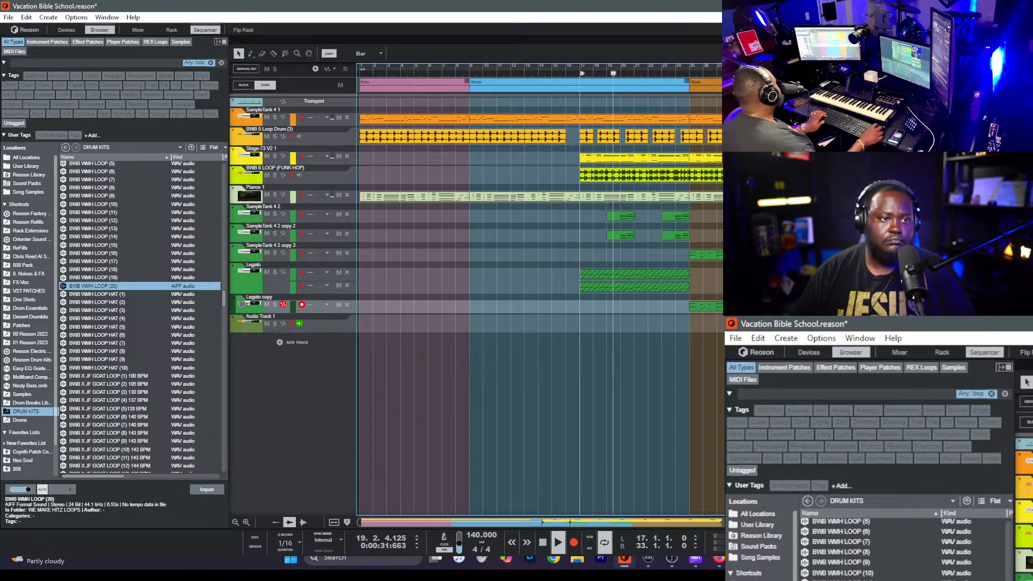
{"action": "left_click", "coordinate": [364, 198]}
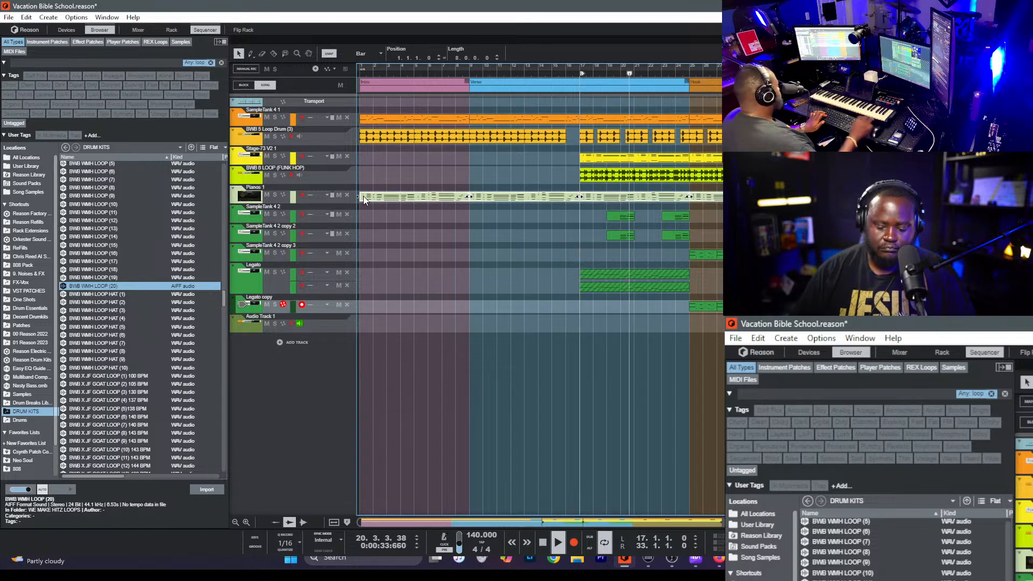
{"action": "left_click", "coordinate": [621, 162]}
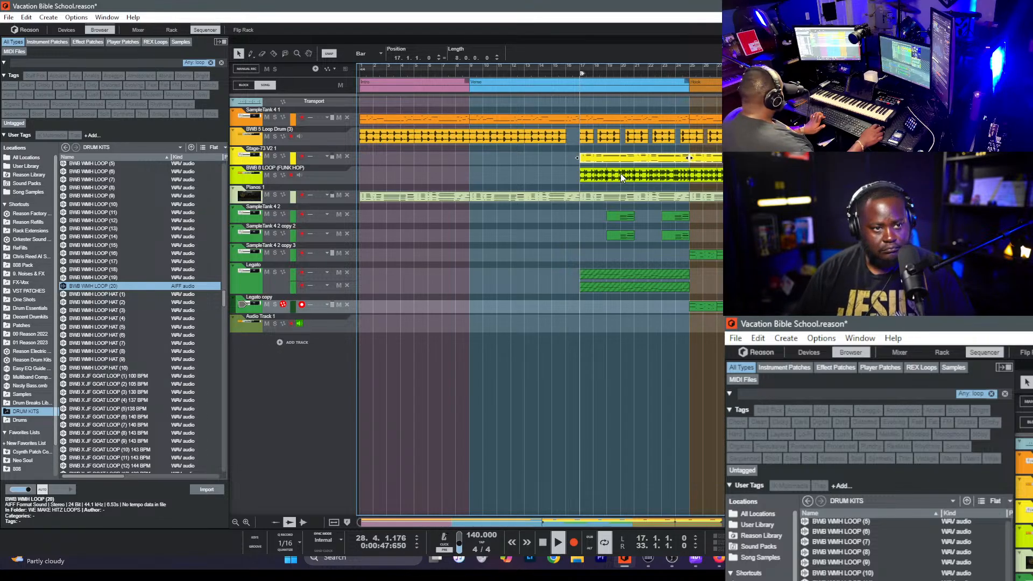
{"action": "key", "text": "Down"}
{"action": "key", "text": "Down"}
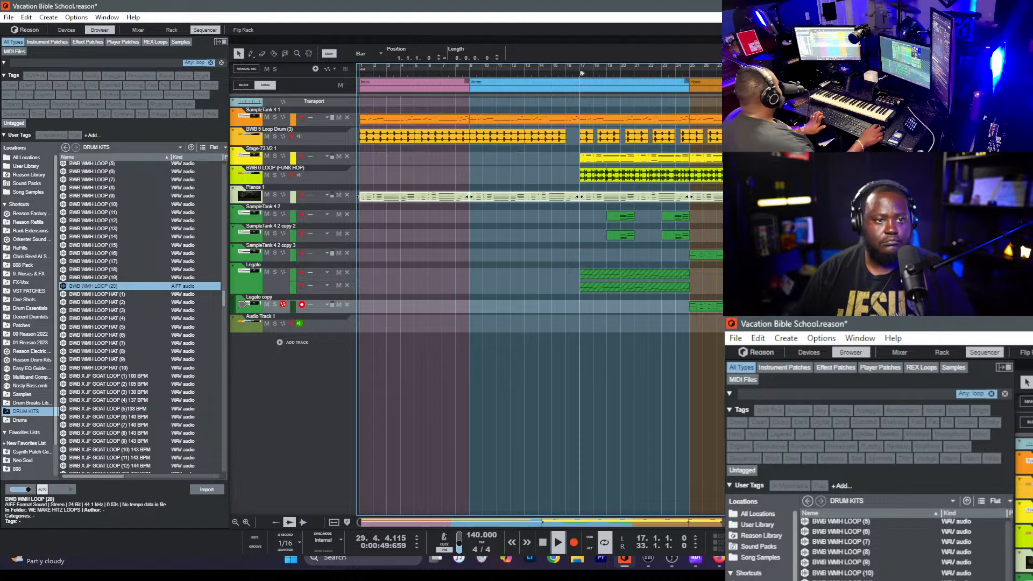
{"action": "key", "text": "Escape"}
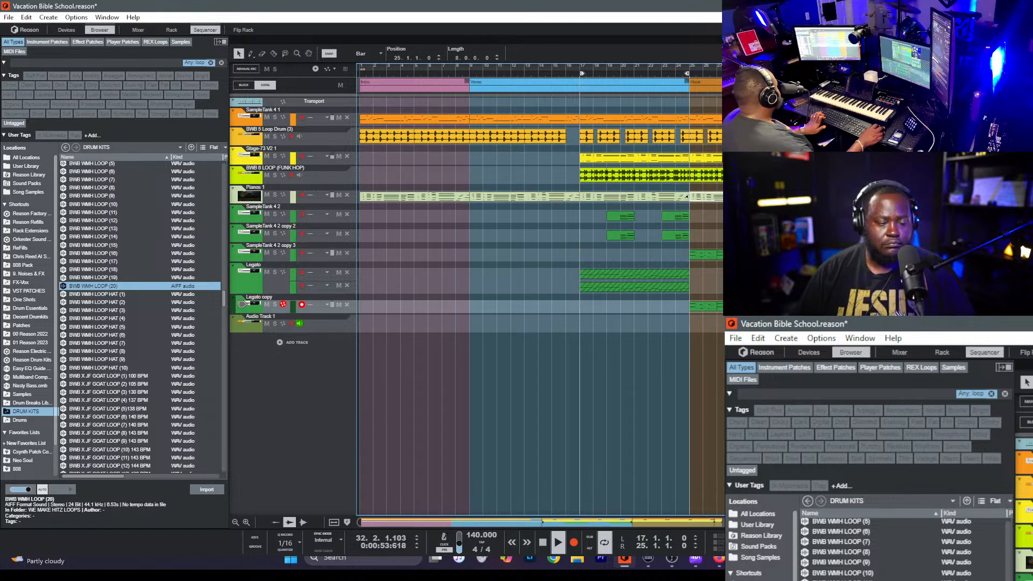
{"action": "key", "text": "KP_Decimal"}
{"action": "key", "text": "ctrl+s"}
{"action": "left_click", "coordinate": [360, 70], "text": "alt"}
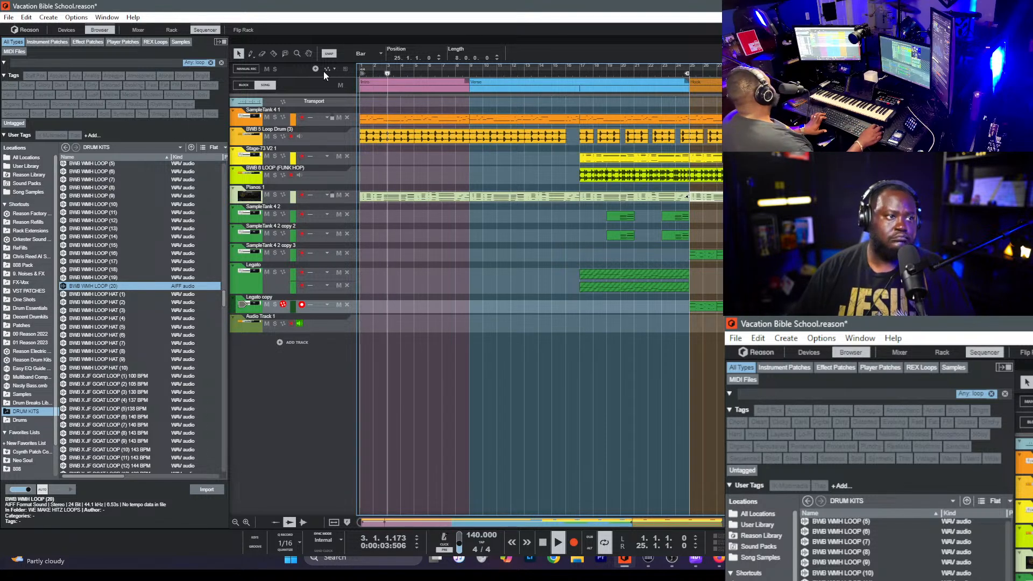
{"action": "key", "text": "ctrl+l"}
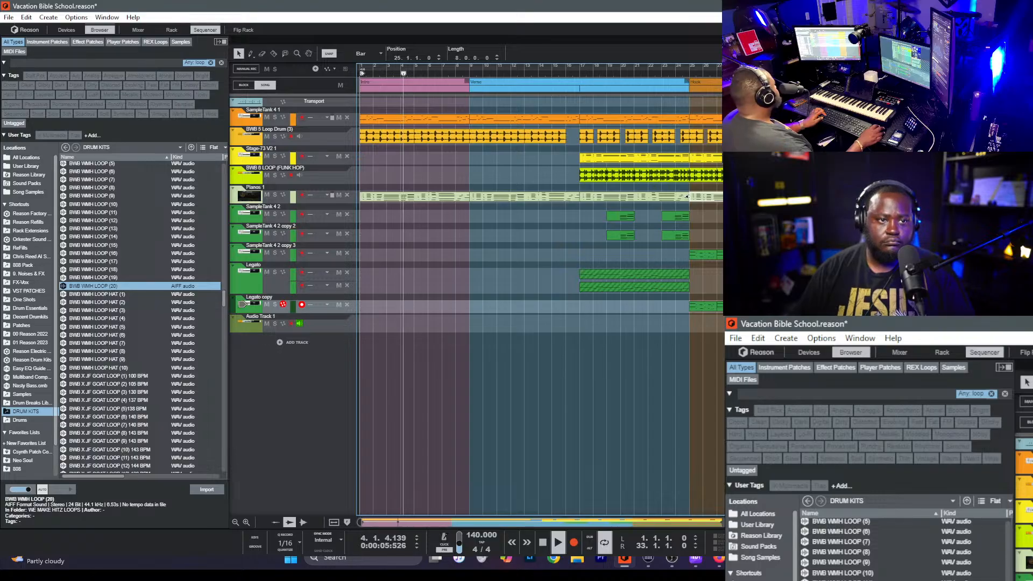
{"action": "key", "text": "F5"}
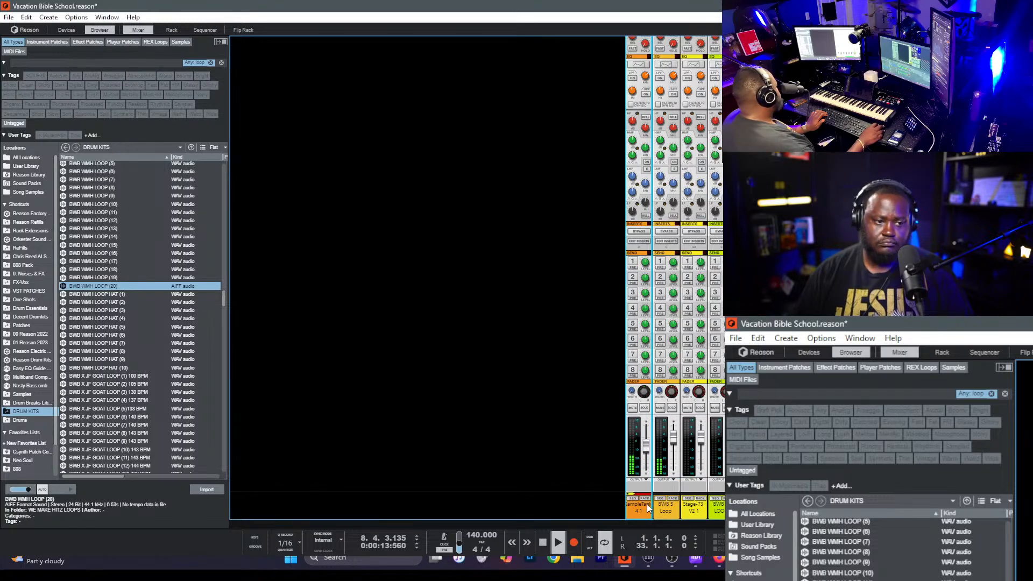
{"action": "key", "text": "F7"}
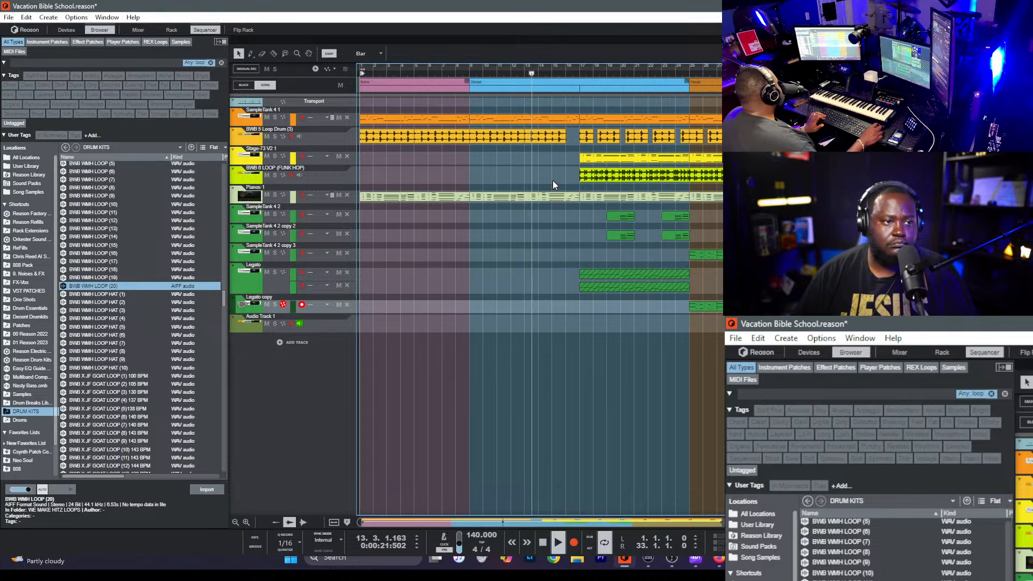
- Try trimming the starts of the two BWB 5 Loop Drum (3) clips in the Verse to bars 15 and 11
{"action": "left_click", "coordinate": [530, 136]}
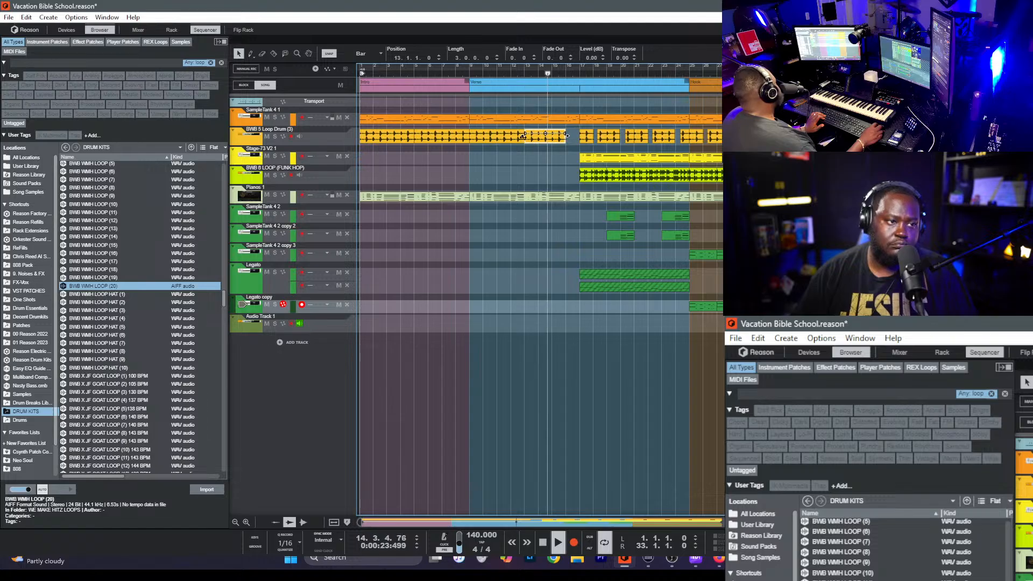
{"action": "left_click_drag", "start_coordinate": [534, 137], "coordinate": [558, 136]}
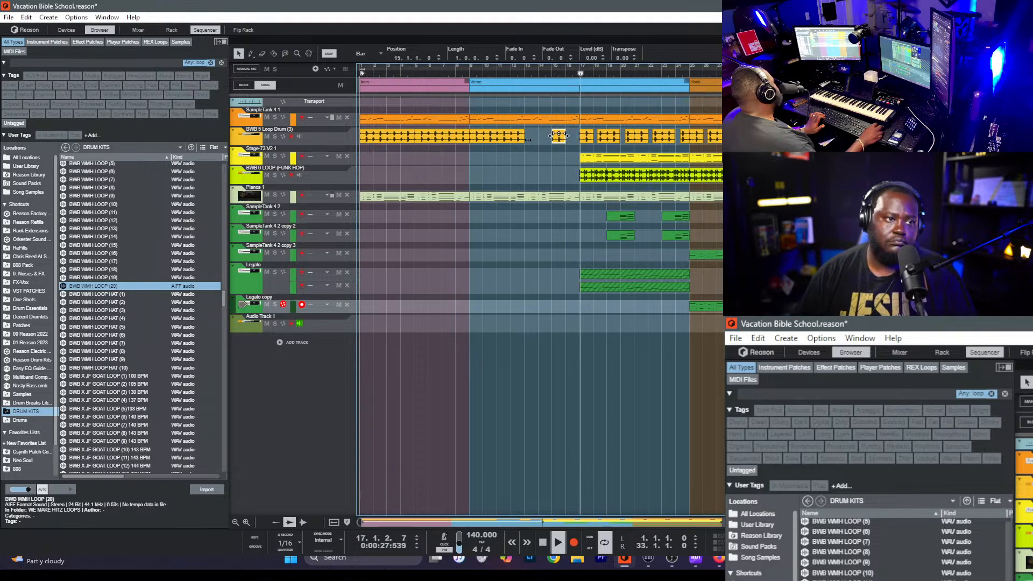
{"action": "left_click", "coordinate": [496, 138]}
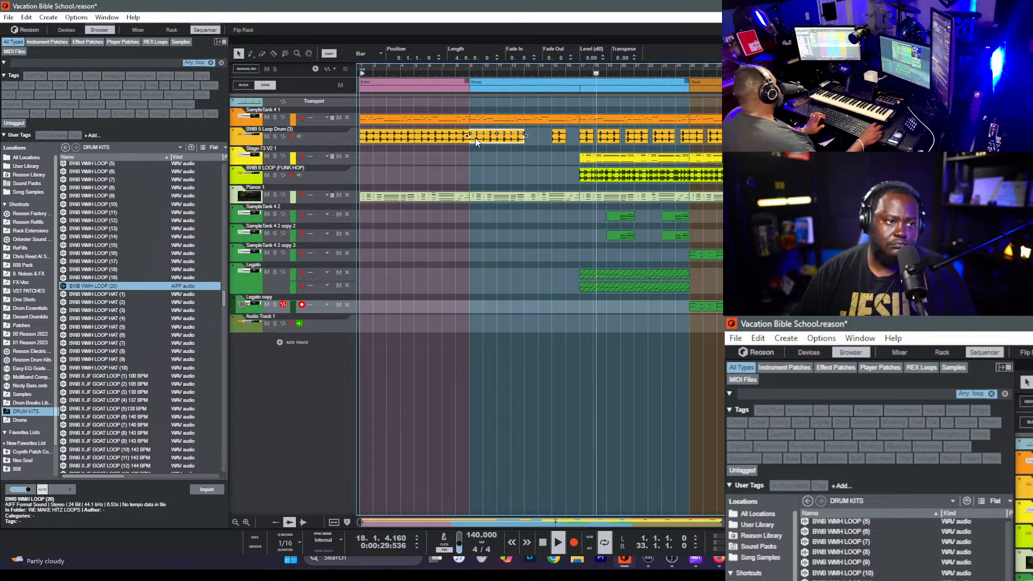
{"action": "left_click_drag", "start_coordinate": [468, 135], "coordinate": [483, 135]}
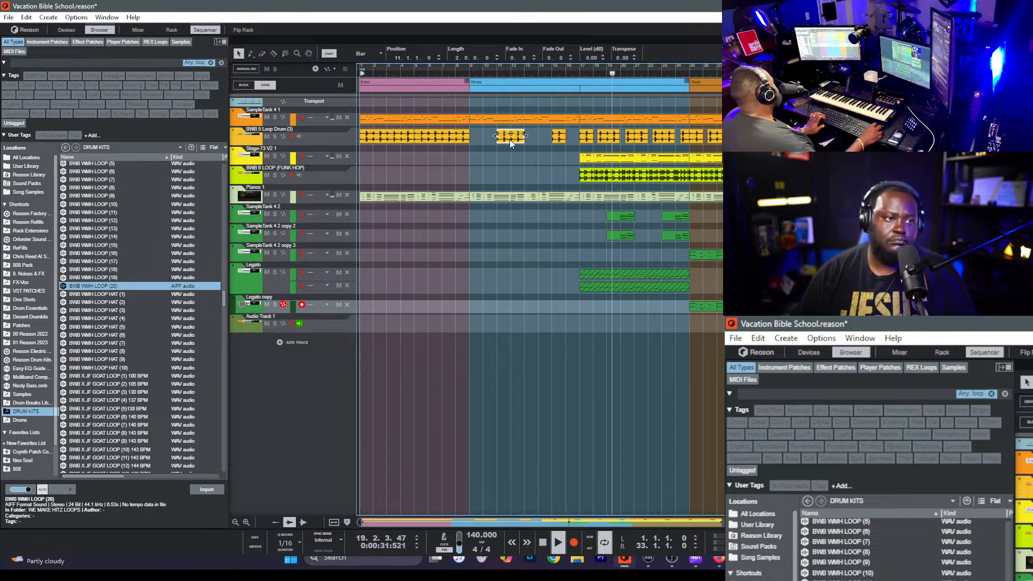
{"action": "left_click_drag", "start_coordinate": [484, 140], "coordinate": [551, 150]}
{"action": "left_click", "coordinate": [428, 147]}
{"action": "left_click_drag", "start_coordinate": [367, 139], "coordinate": [563, 135]}
{"action": "left_click_drag", "start_coordinate": [484, 138], "coordinate": [313, 134]}
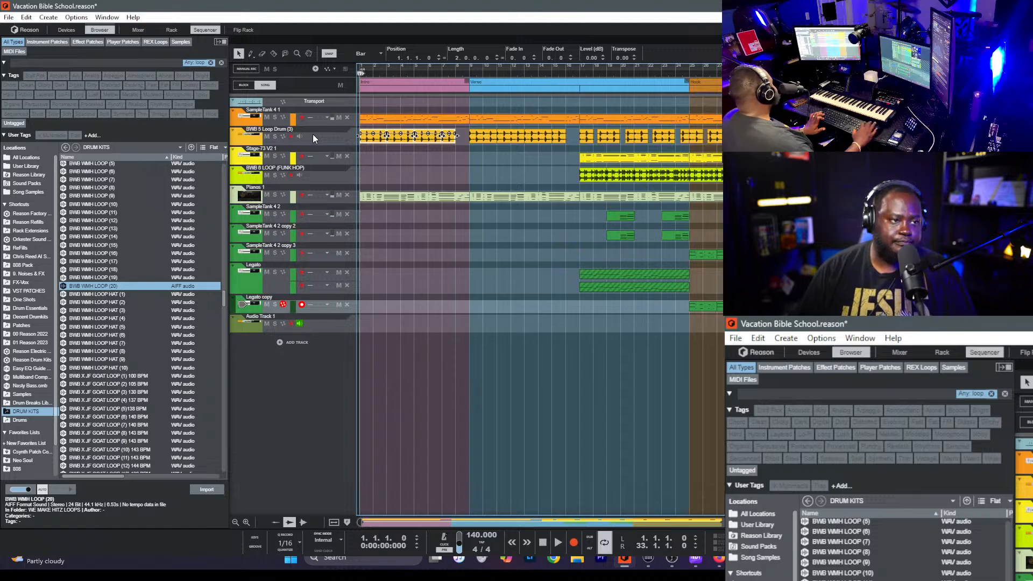
{"action": "left_click", "coordinate": [393, 165]}
{"action": "left_click", "coordinate": [455, 136]}
{"action": "left_click", "coordinate": [451, 174]}
- Mute the Pianos 1 clip at bar 17 and check the notes of the Stage-73 V2 1 clip below the same bars
{"action": "left_click", "coordinate": [296, 198]}
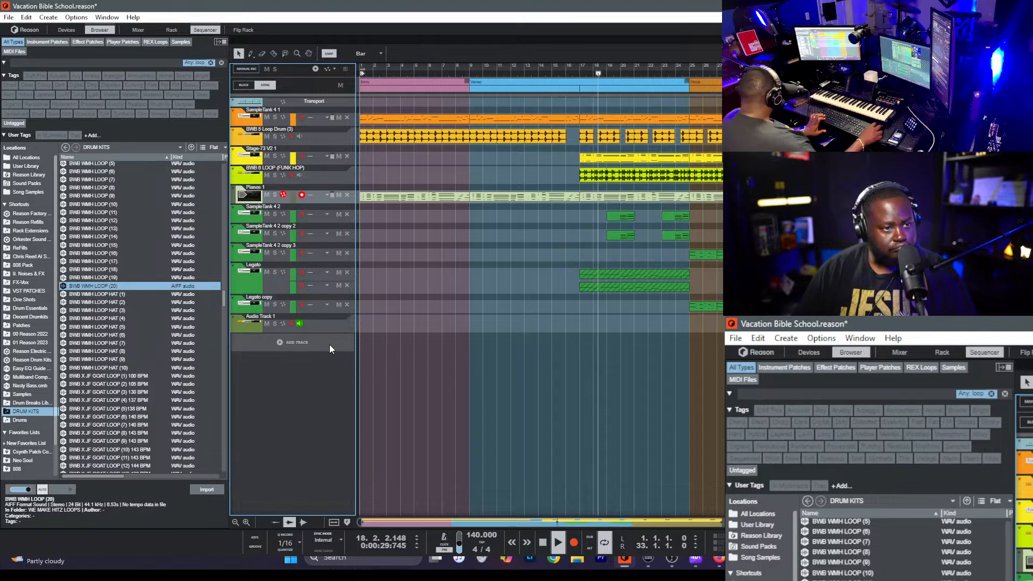
{"action": "left_click", "coordinate": [603, 193]}
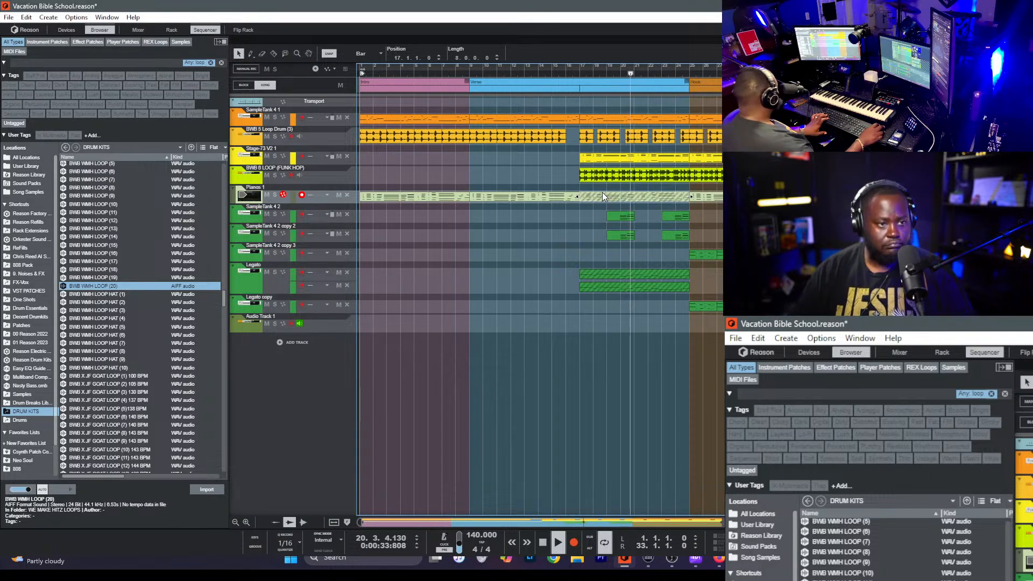
{"action": "double_click", "coordinate": [618, 159]}
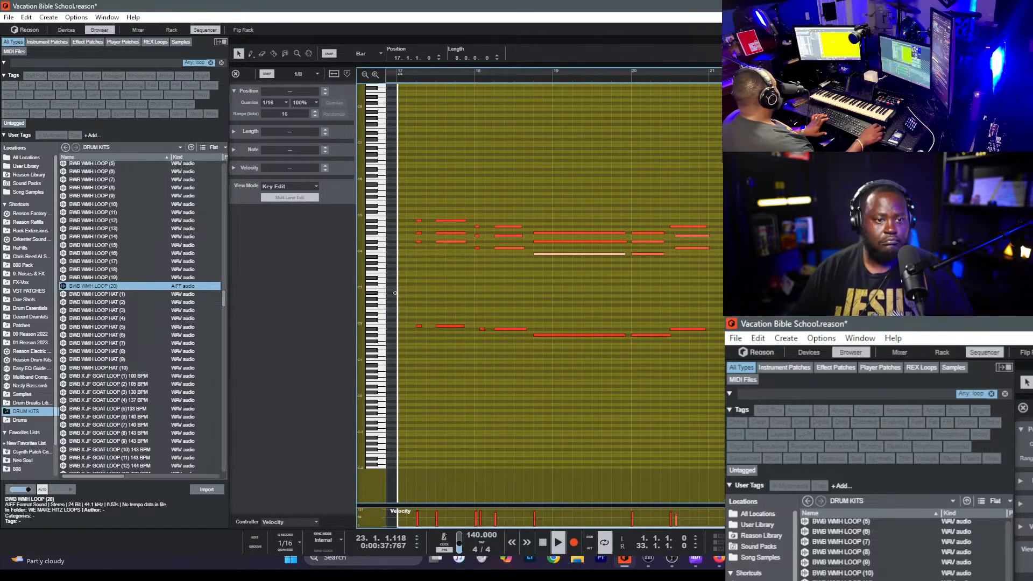
{"action": "key", "text": "Tab"}
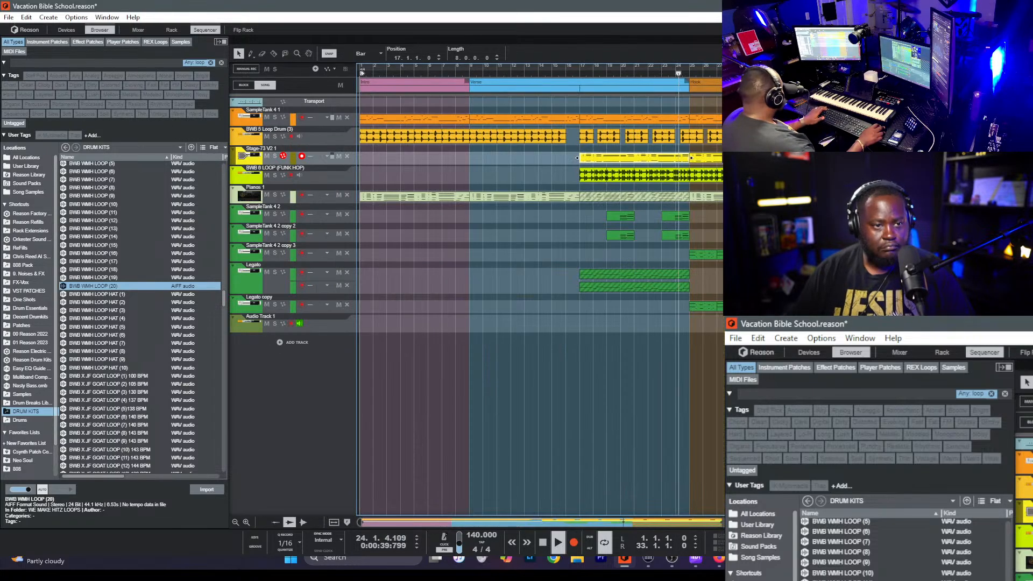
- Replace the Stage-73 V2 1 clip at bar 17 with a copy of the Pianos 1 part, laid out as four-bar clips at bars 17 and 21
{"action": "left_click", "coordinate": [401, 195]}
{"action": "left_click", "coordinate": [598, 159]}
{"action": "key", "text": "Delete"}
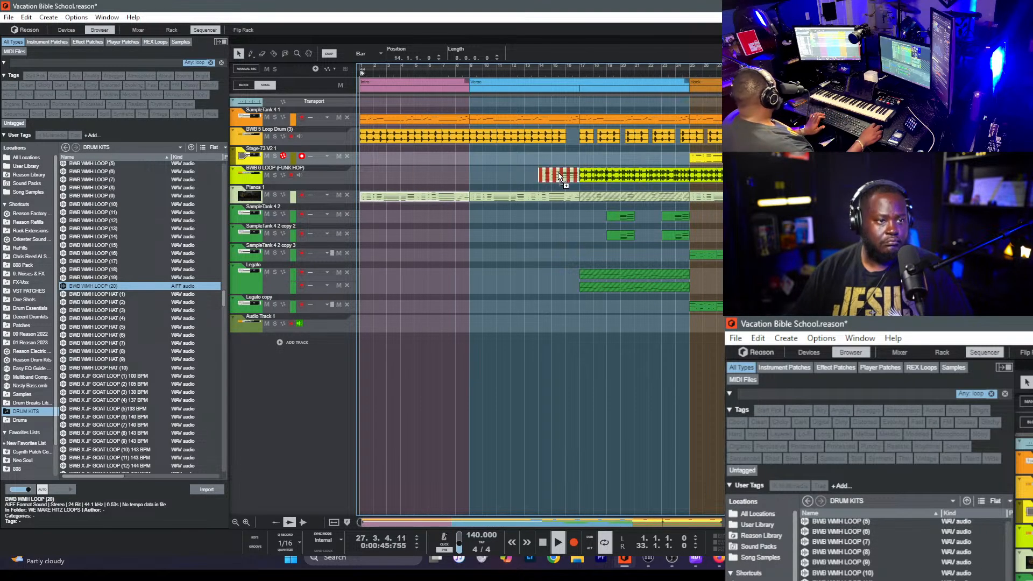
{"action": "key", "text": "ctrl+z"}
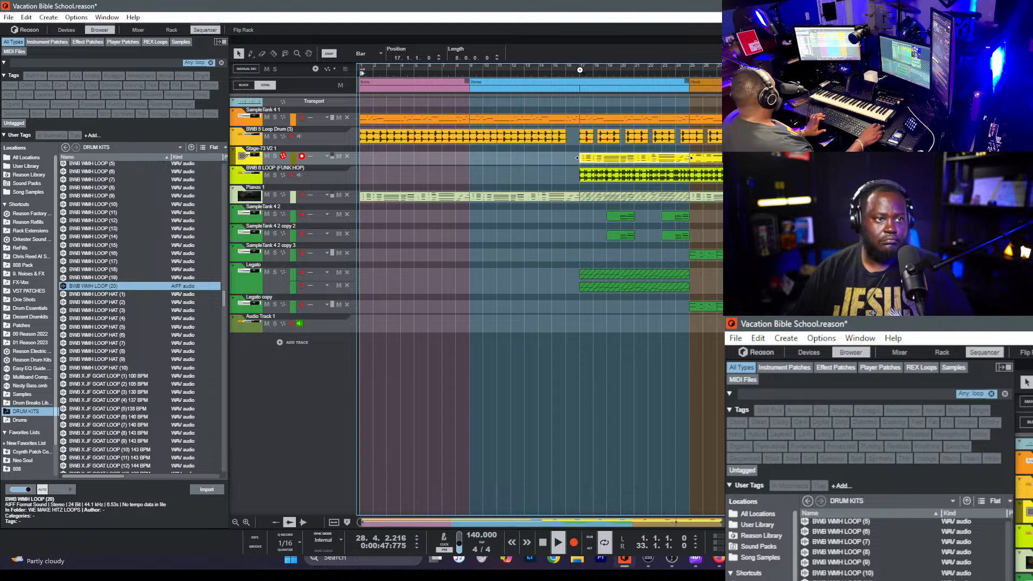
{"action": "double_click", "coordinate": [608, 158]}
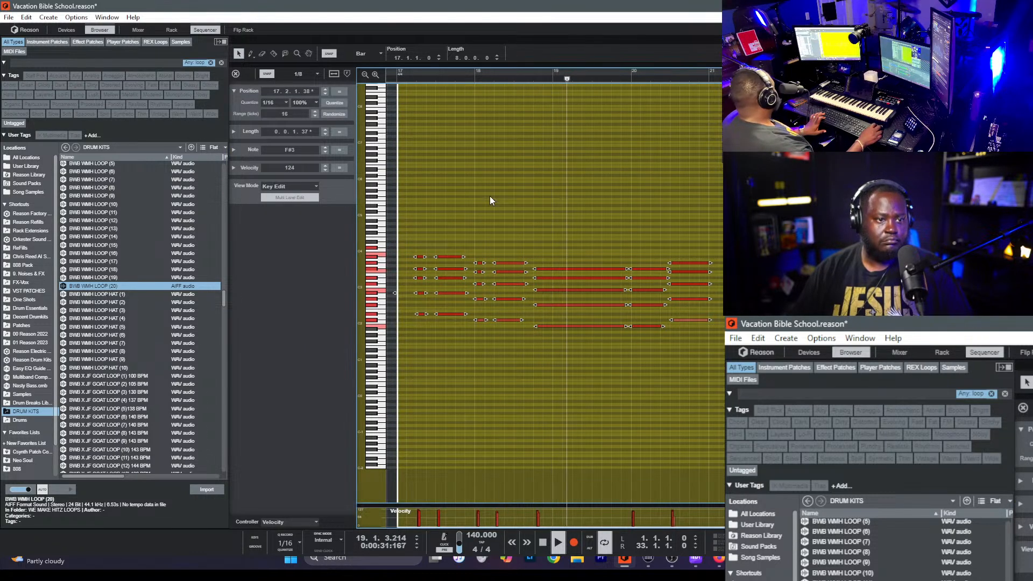
{"action": "key", "text": "ctrl+e"}
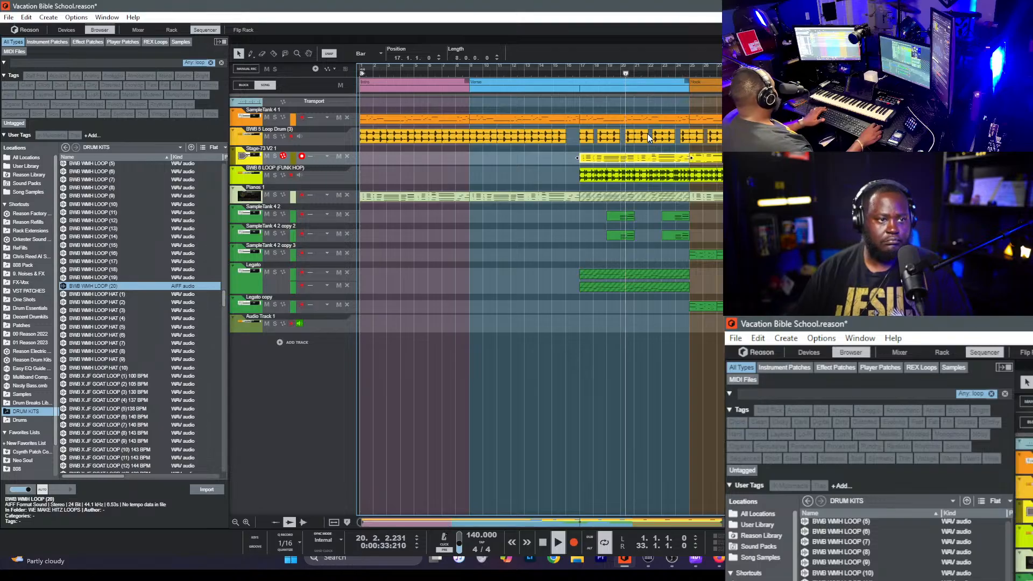
{"action": "left_click", "coordinate": [630, 158], "text": "alt"}
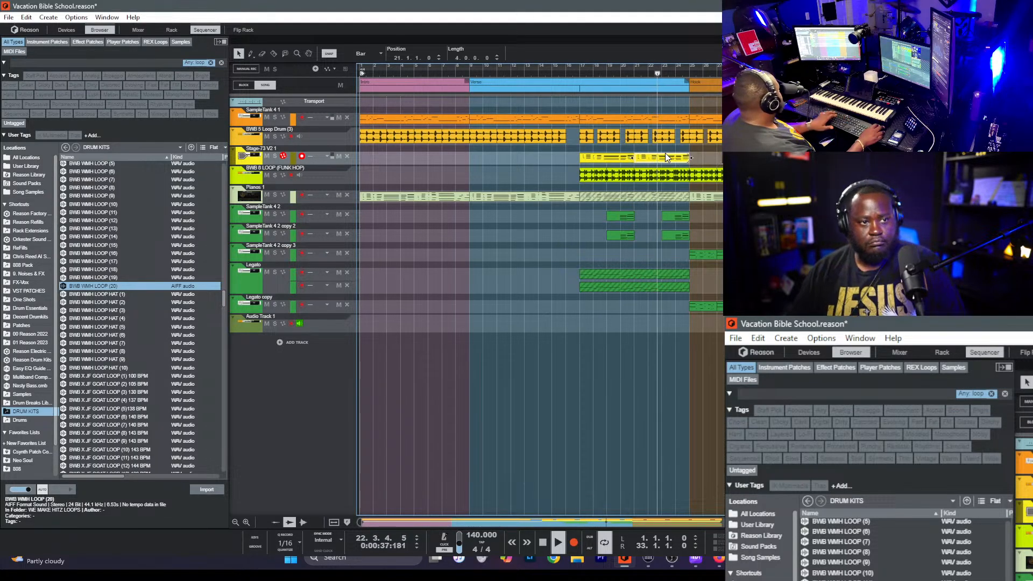
{"action": "left_click", "coordinate": [401, 186]}
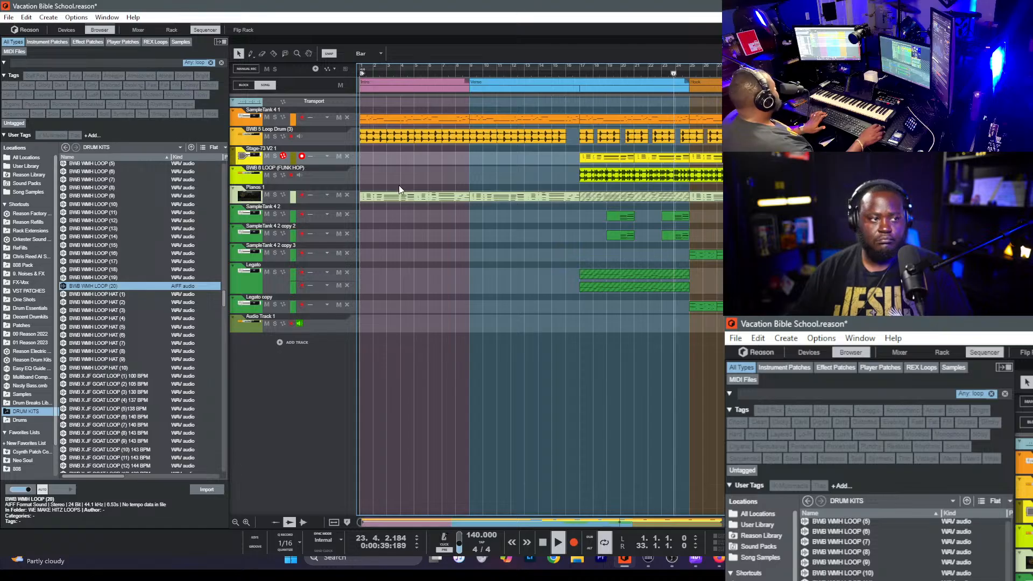
- Add a Hammond B-3X instrument track below Audio Track 1 and save the song
{"action": "left_click", "coordinate": [344, 345]}
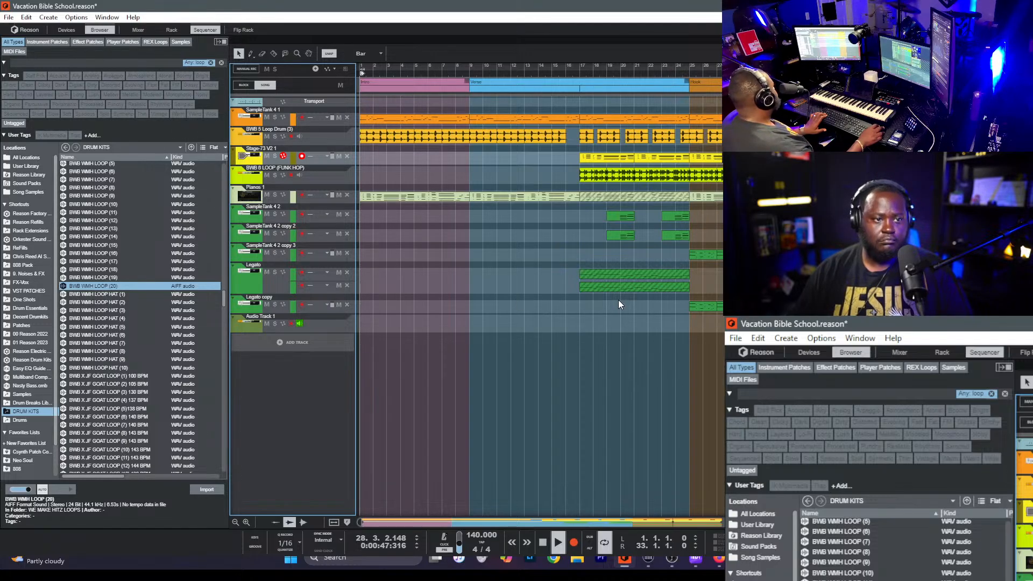
{"action": "key", "text": "ctrl+z"}
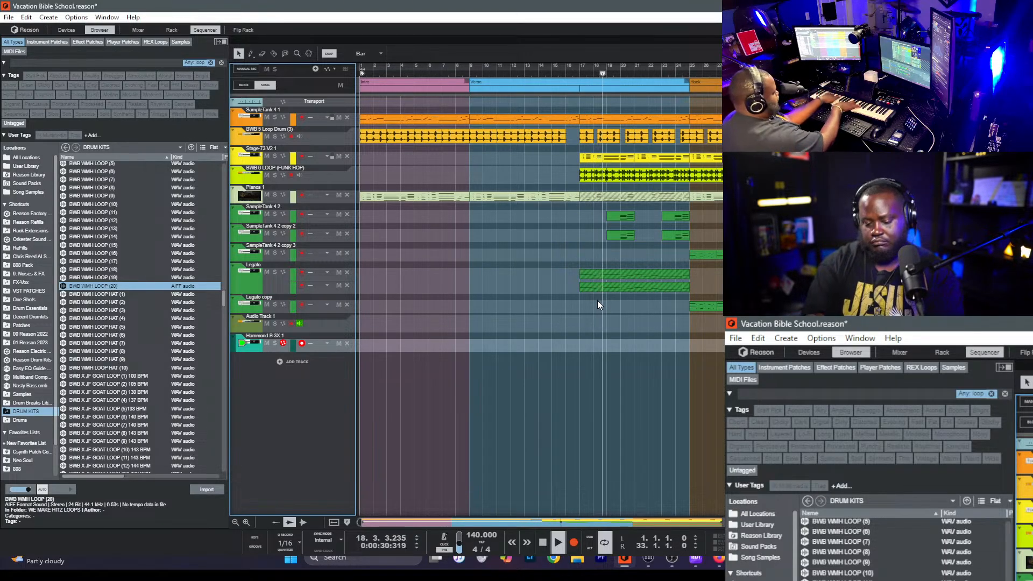
{"action": "key", "text": "F5"}
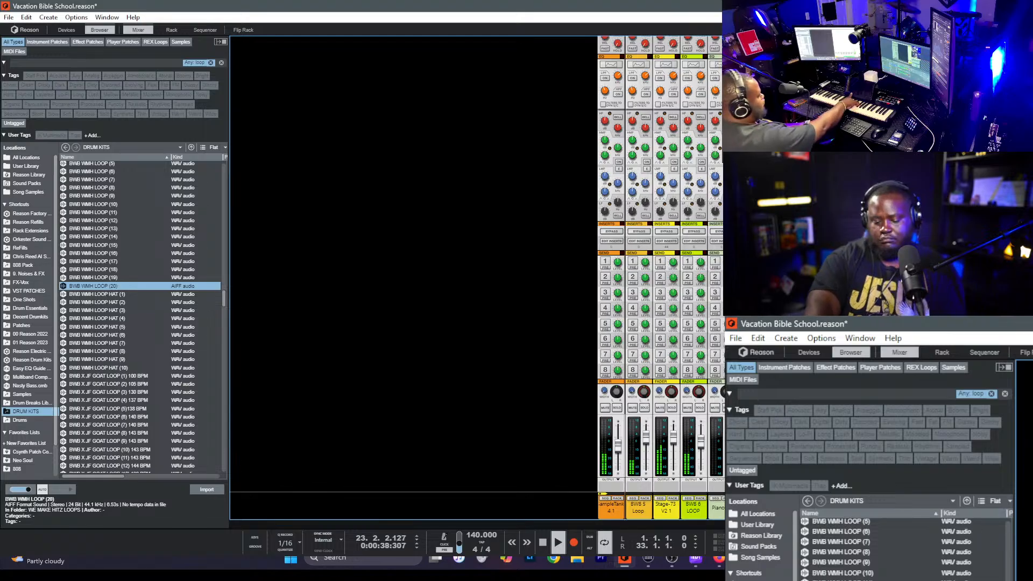
{"action": "key", "text": "F7"}
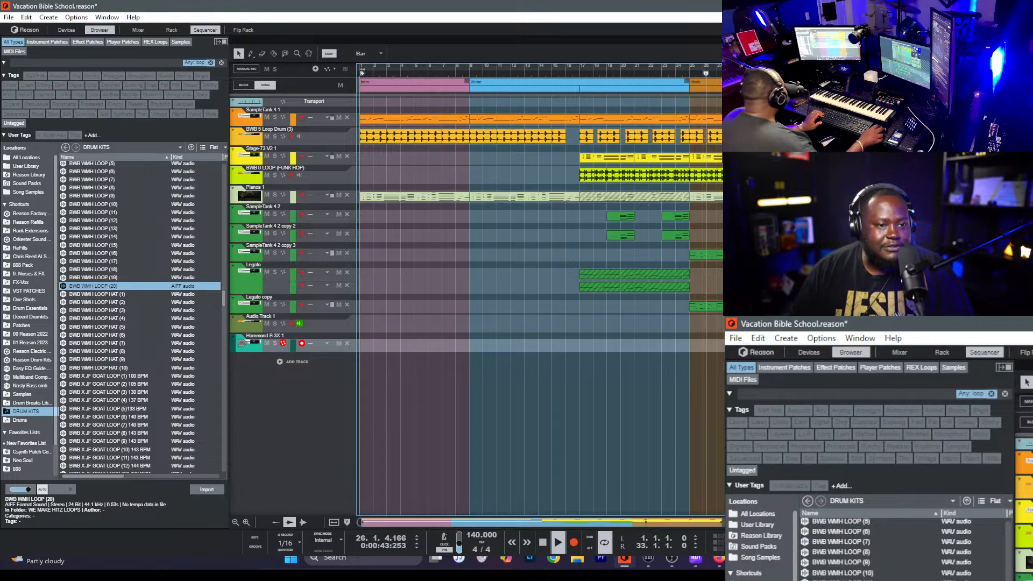
{"action": "key", "text": "F5"}
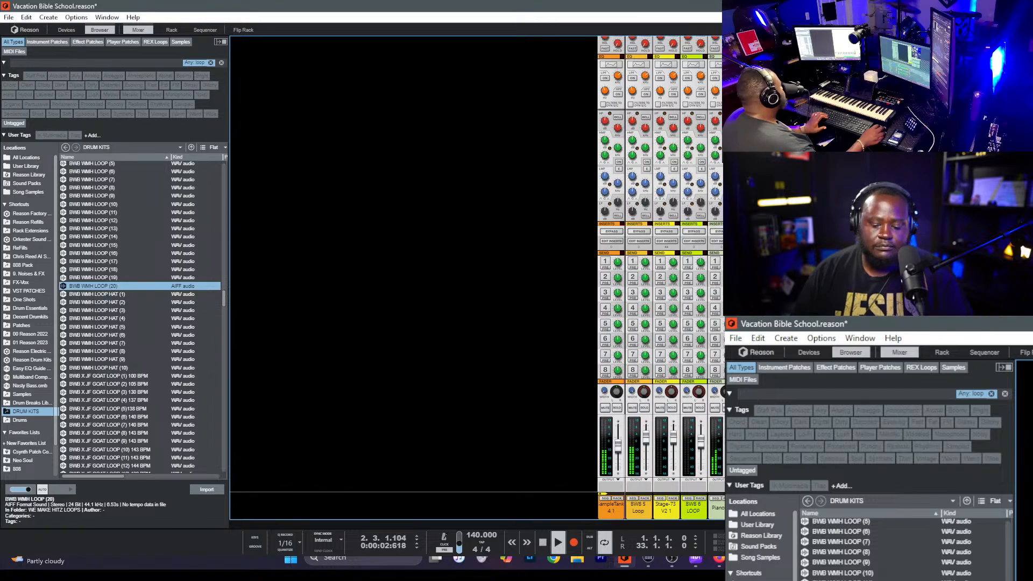
{"action": "key", "text": "F7"}
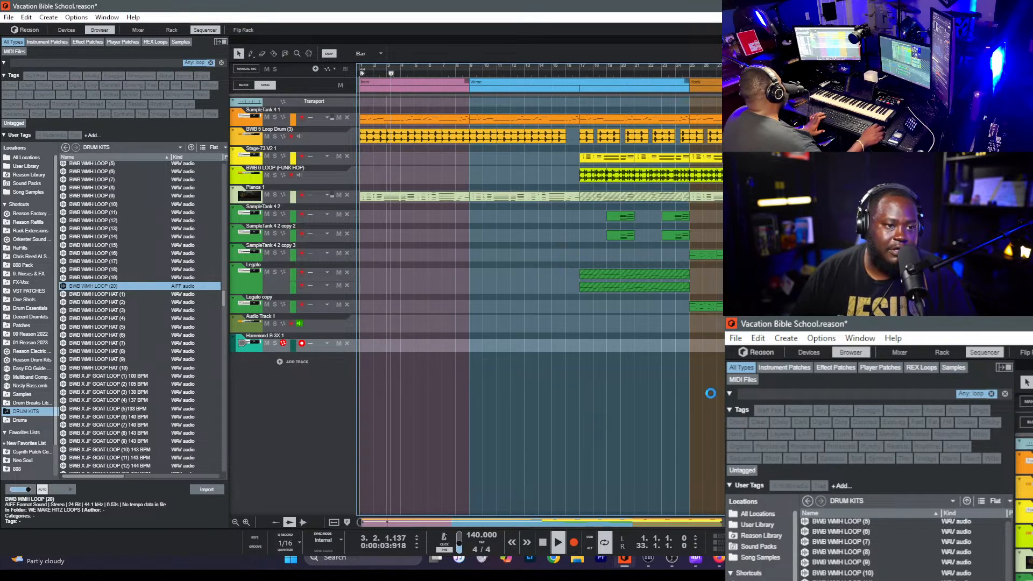
- Move the Hook block to bar 33 and move the two Legato clips from bar 17 into it, unmuted
{"action": "scroll", "coordinate": [705, 387], "scroll_direction": "up", "scroll_amount": 2}
{"action": "scroll", "coordinate": [706, 387], "scroll_direction": "down", "scroll_amount": 1}
{"action": "scroll", "coordinate": [705, 387], "scroll_direction": "up", "scroll_amount": 4}
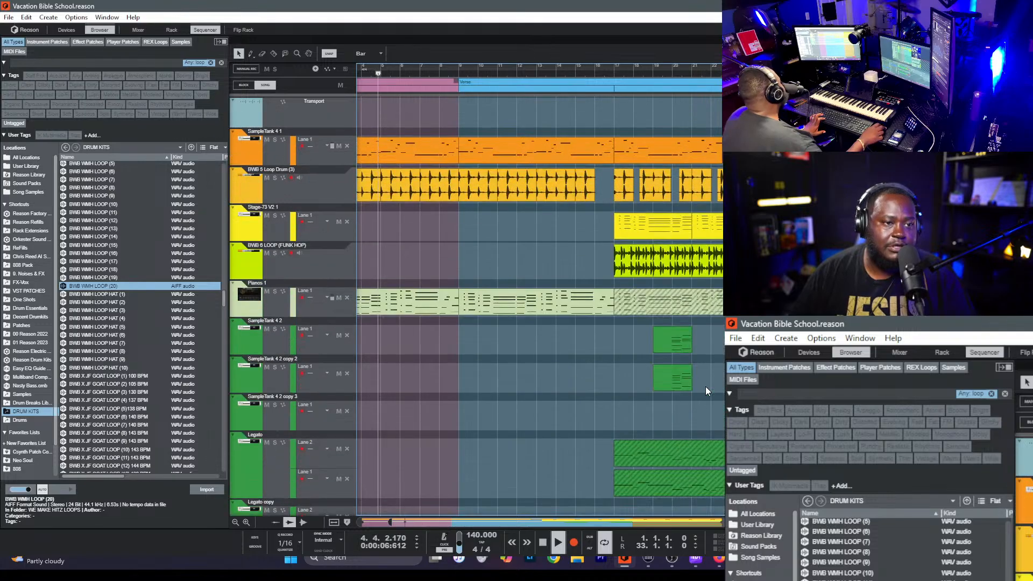
{"action": "scroll", "coordinate": [705, 387], "scroll_direction": "down", "scroll_amount": 2}
{"action": "scroll", "coordinate": [705, 386], "scroll_direction": "down", "scroll_amount": 2}
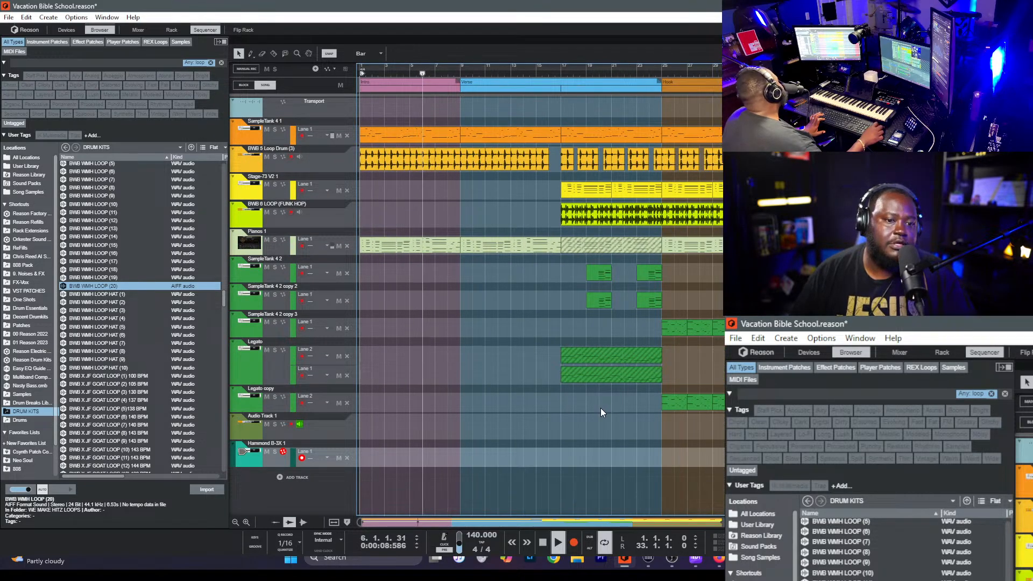
{"action": "scroll", "coordinate": [601, 407], "scroll_direction": "down", "scroll_amount": 1}
{"action": "left_click_drag", "start_coordinate": [610, 92], "coordinate": [676, 90]}
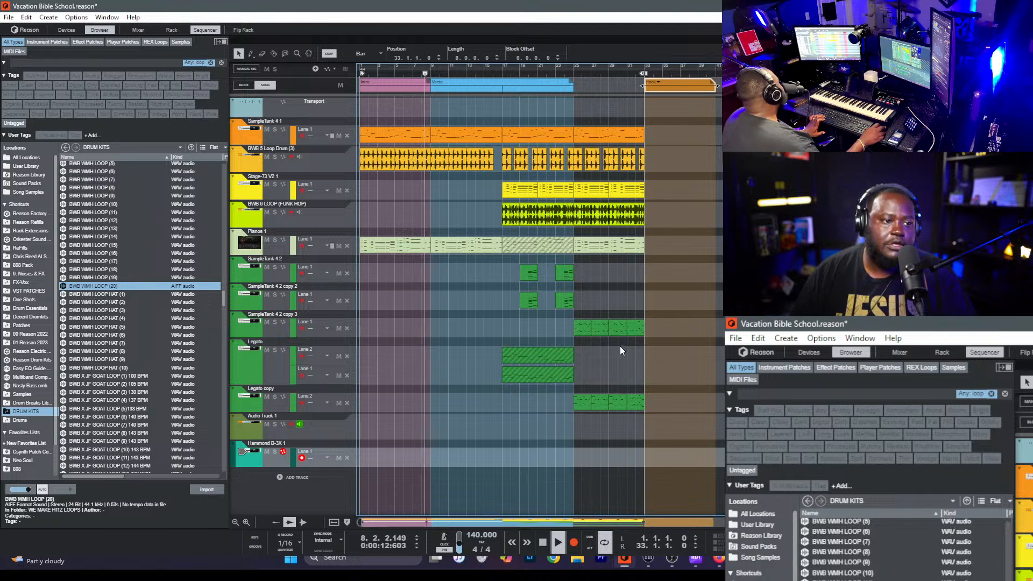
{"action": "left_click", "coordinate": [530, 350]}
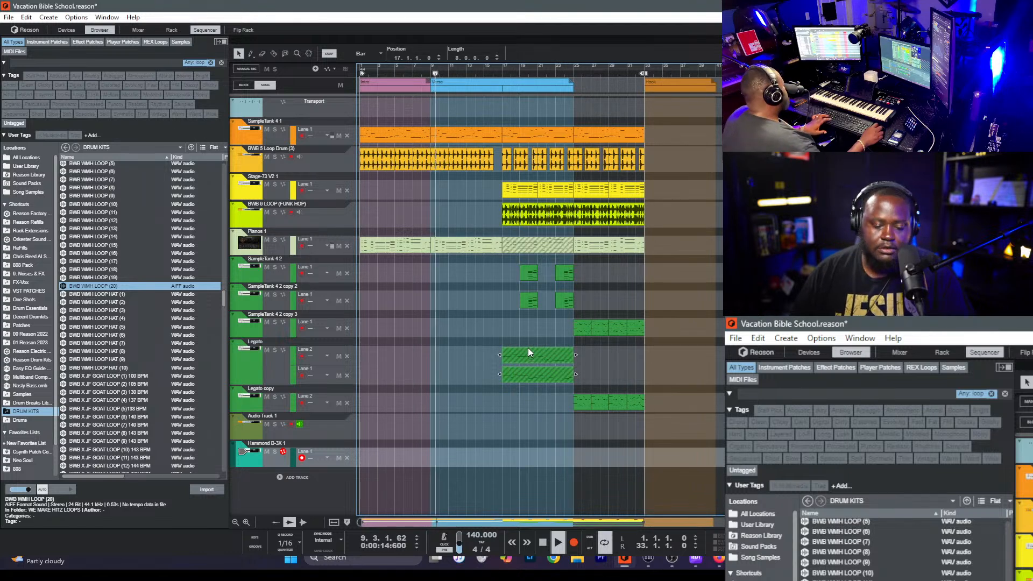
{"action": "left_click_drag", "start_coordinate": [519, 354], "coordinate": [671, 351]}
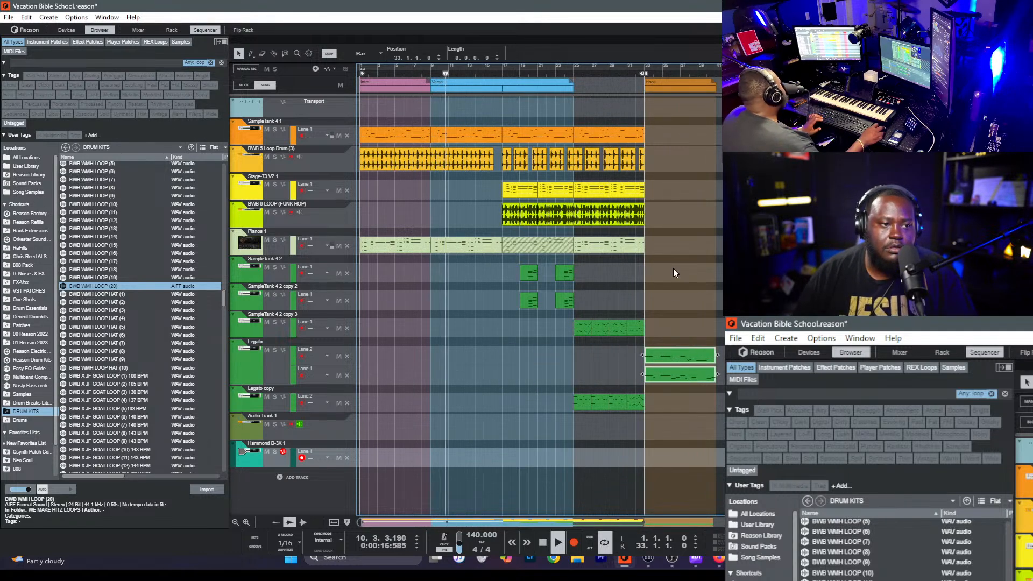
- Duplicate the bar 25 clips of SampleTank 4 1, both BWB loop tracks, Stage-73 V2 1 and Pianos 1 to bar 33
{"action": "left_click_drag", "start_coordinate": [691, 309], "coordinate": [577, 131]}
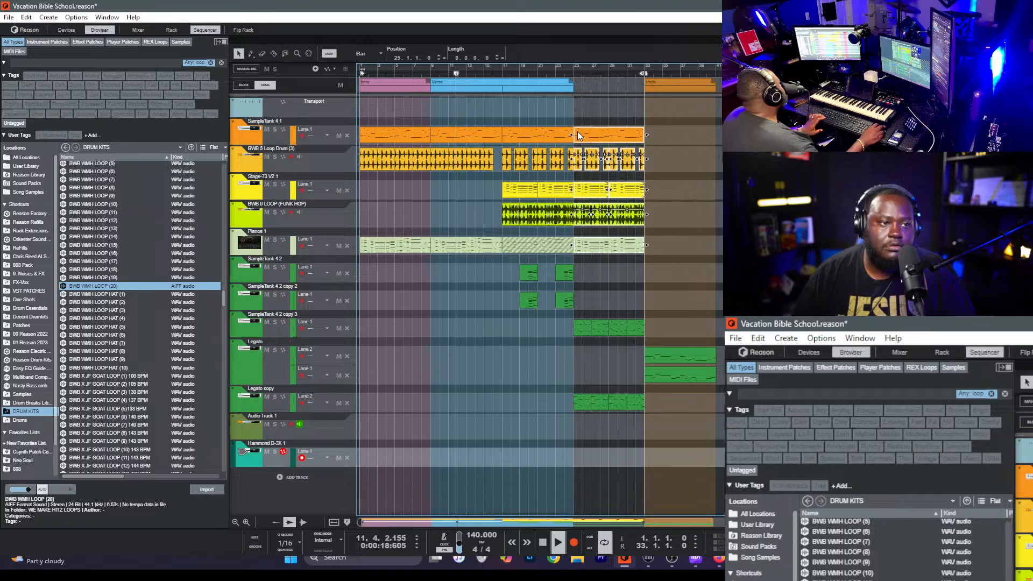
{"action": "key", "text": "ctrl+d"}
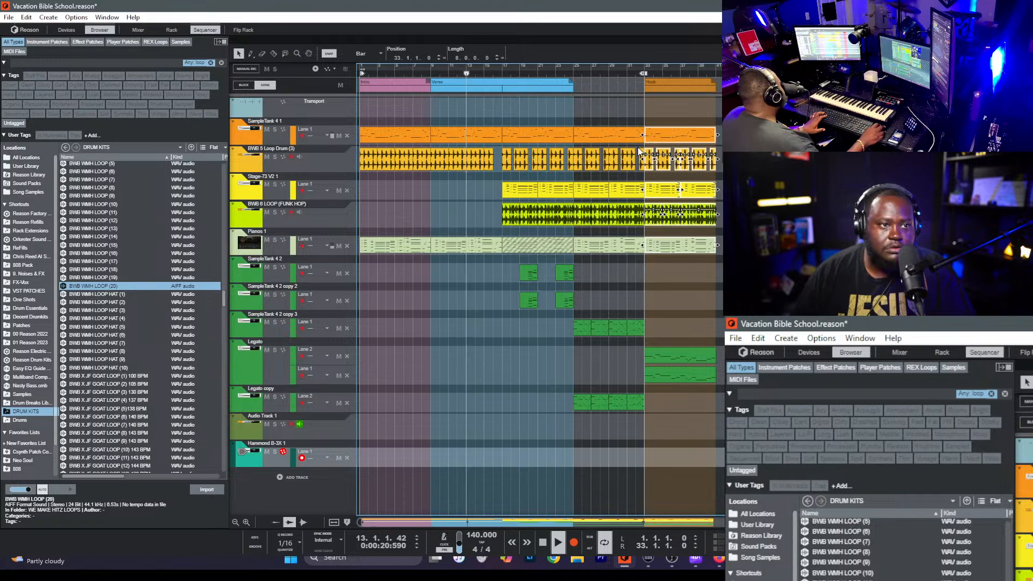
- Extend the Verse block to bar 33 with the loop end at bar 41, and save the song
{"action": "left_click", "coordinate": [562, 83]}
{"action": "left_click_drag", "start_coordinate": [574, 86], "coordinate": [639, 96]}
{"action": "left_click", "coordinate": [714, 73], "text": "alt"}
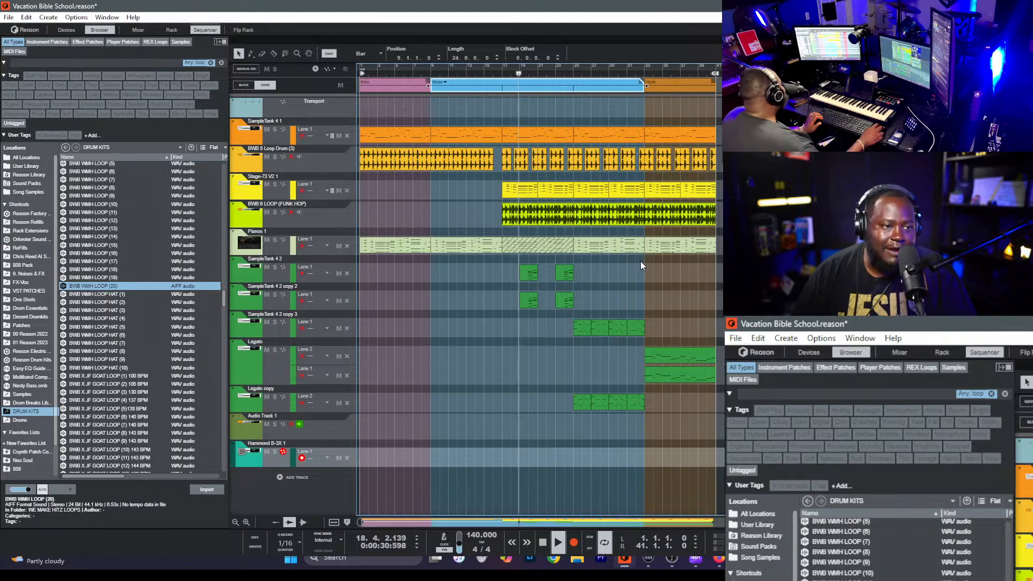
{"action": "left_click", "coordinate": [616, 248]}
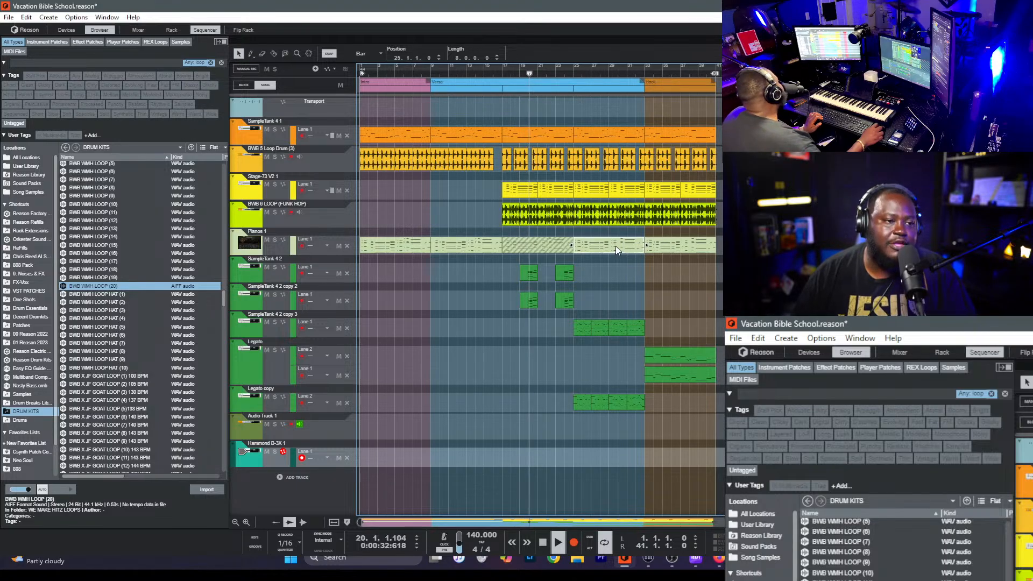
{"action": "key", "text": "ctrl+s"}
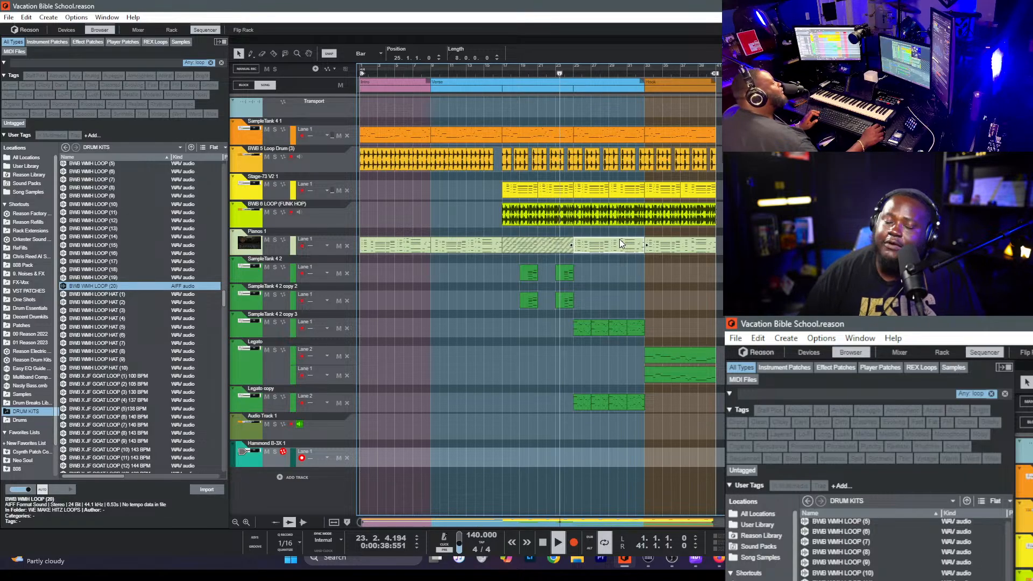
- Move the SampleTank 4 2 copy 3 and Legato copy clips from bar 25 to bar 33, and shift the two Legato clips past the Hook block
{"action": "left_click", "coordinate": [618, 286]}
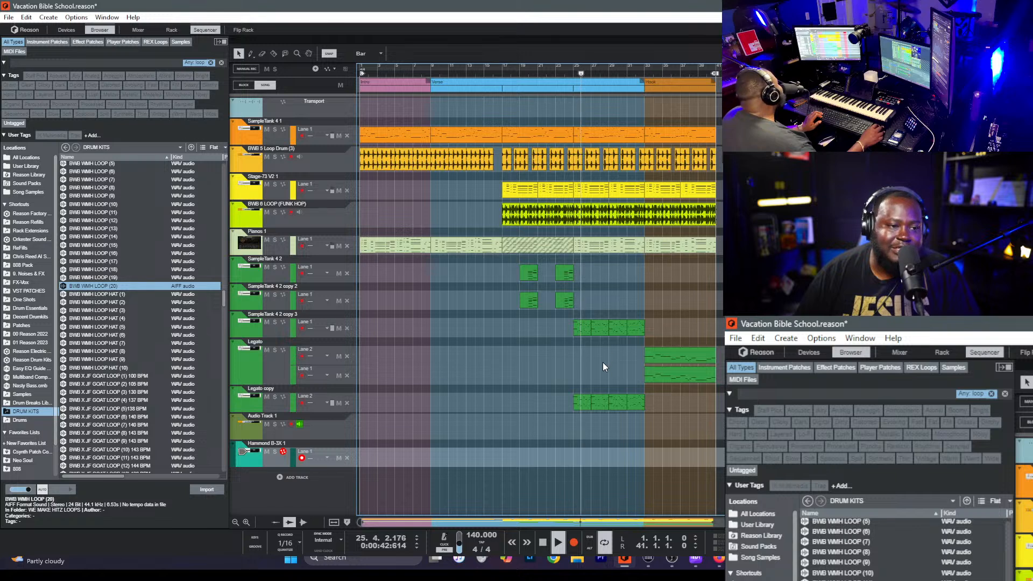
{"action": "left_click_drag", "start_coordinate": [637, 438], "coordinate": [701, 359]}
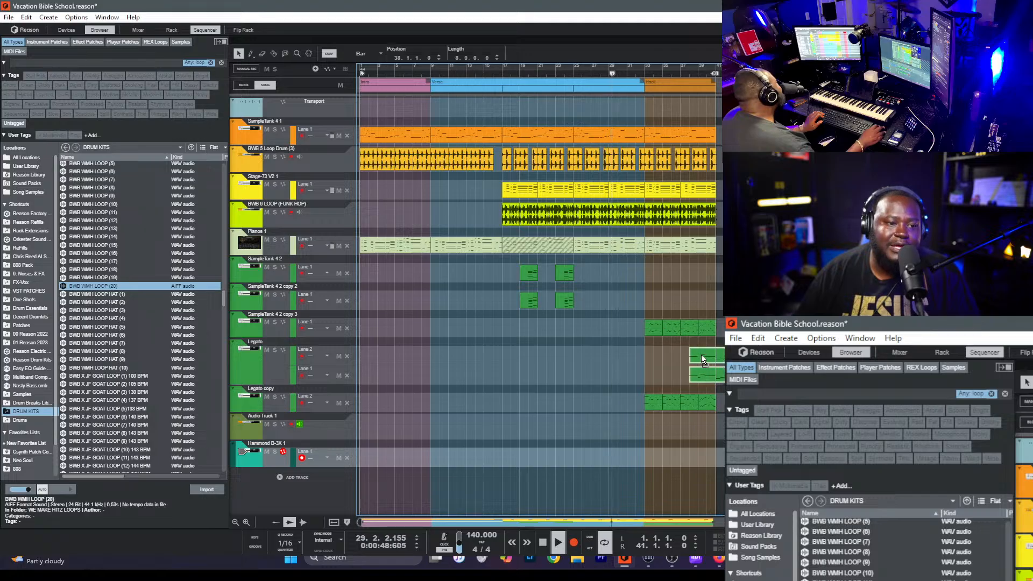
- Trim both BWB loop tracks to stop at bar 32 before the Hook, and copy the SampleTank 4 2 and copy 2 clips to bars 35 and 39
{"action": "left_click", "coordinate": [642, 219]}
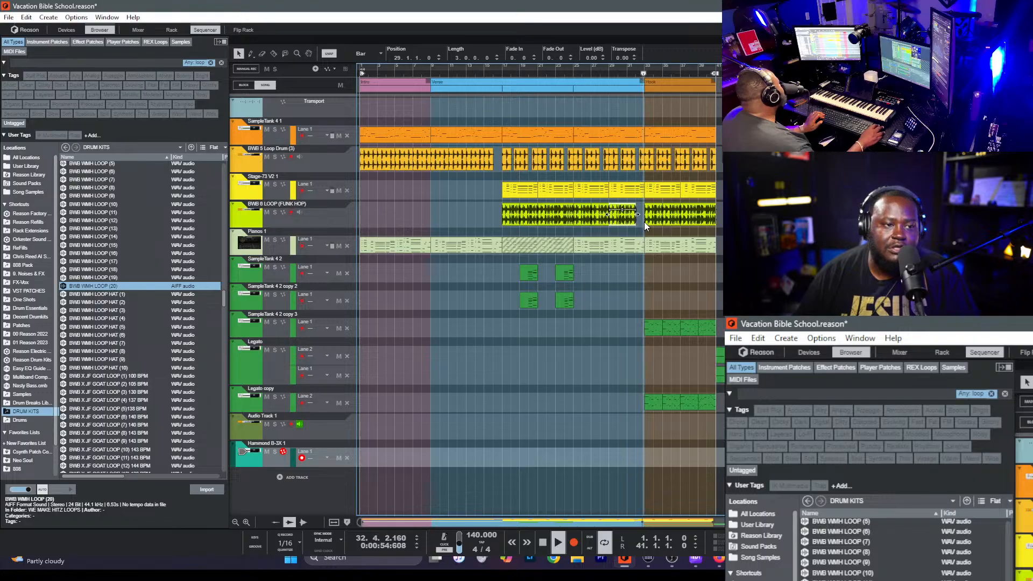
{"action": "left_click", "coordinate": [644, 163]}
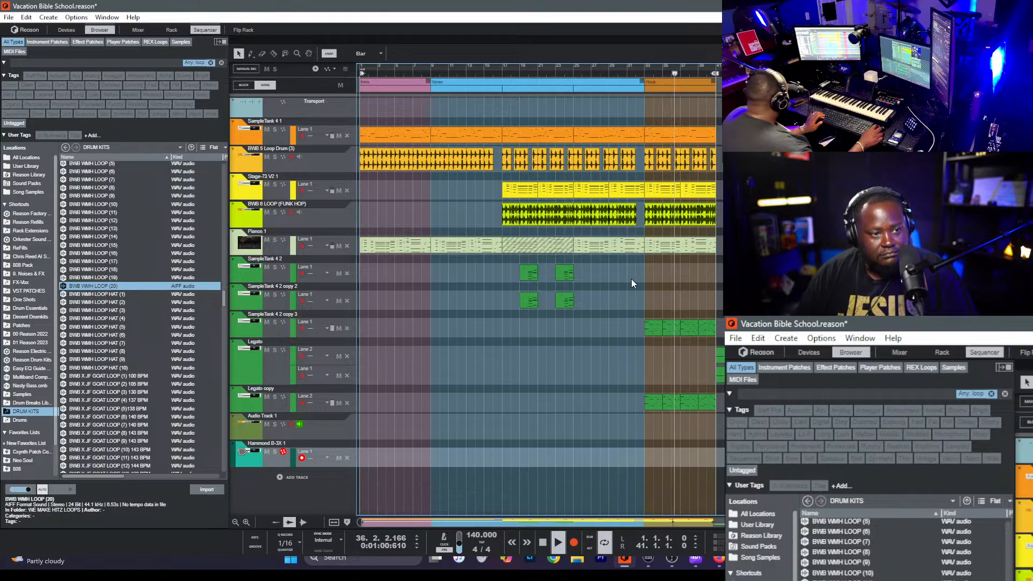
{"action": "left_click_drag", "start_coordinate": [576, 307], "coordinate": [673, 271]}
{"action": "key", "text": "Escape"}
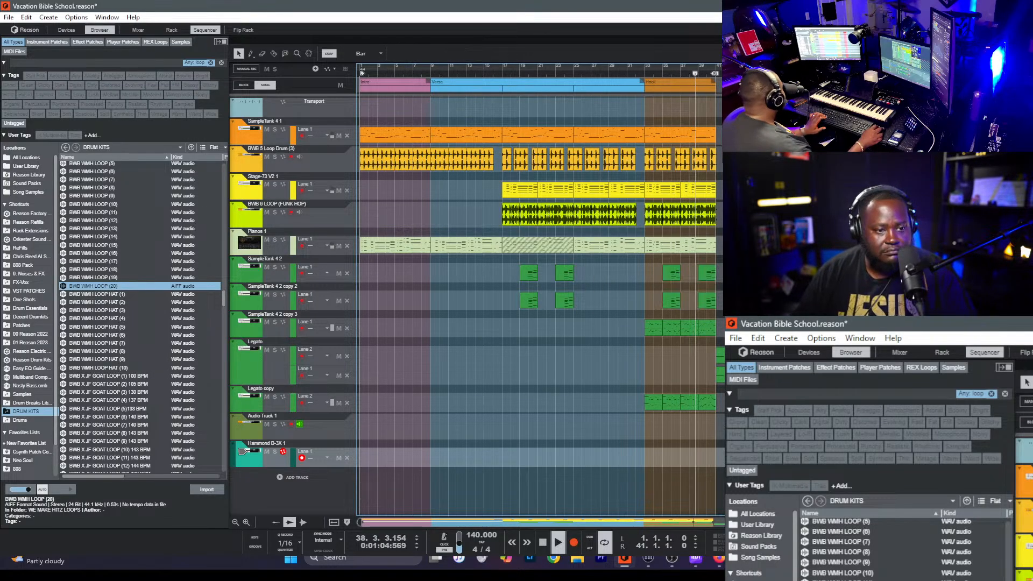
- Play the Hook from bar 33 with the loop start there, select the Legato track and check the mixer
{"action": "left_click", "coordinate": [640, 75], "text": "ctrl"}
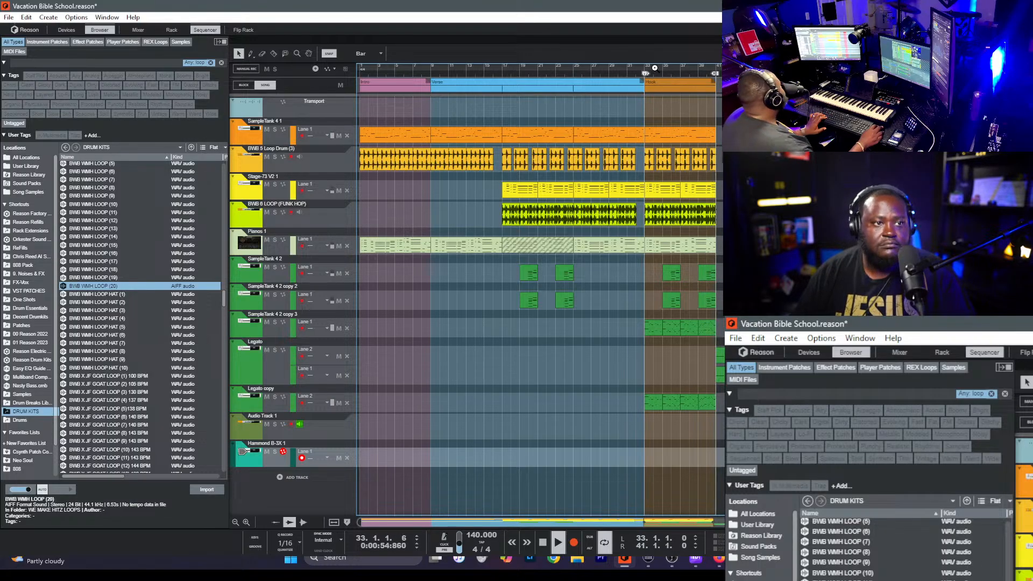
{"action": "left_click", "coordinate": [303, 355]}
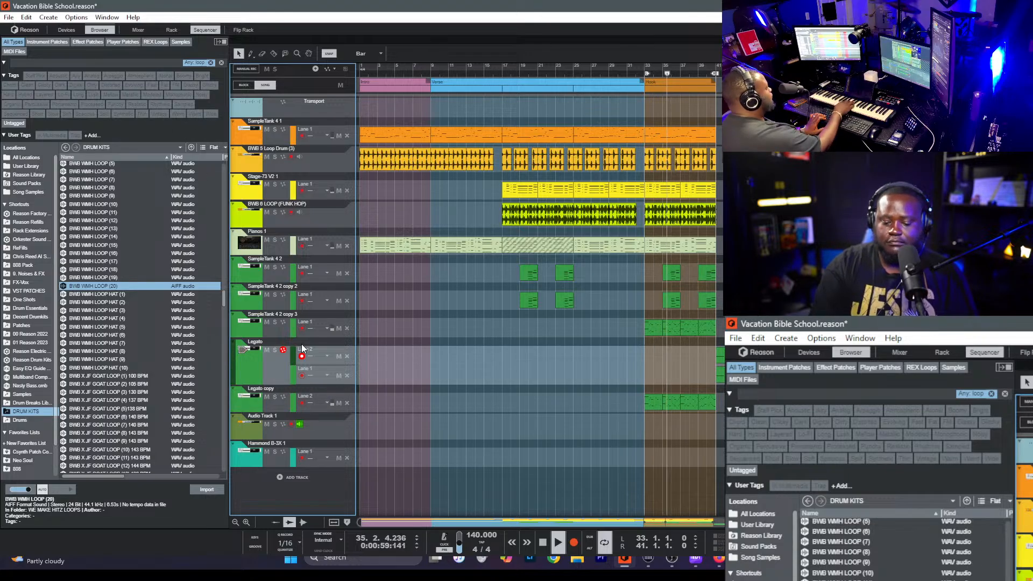
{"action": "key", "text": "F5"}
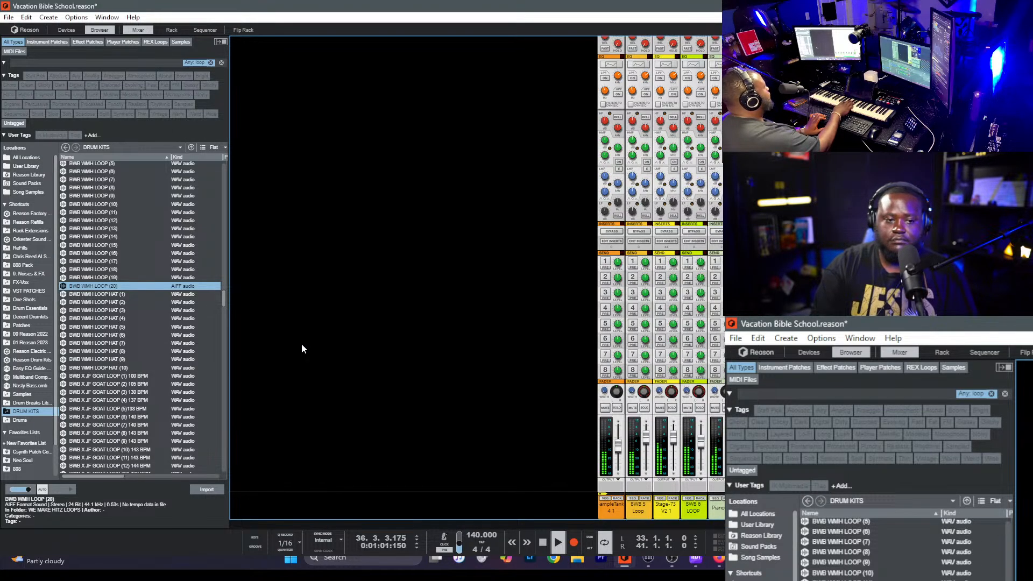
{"action": "key", "text": "F7"}
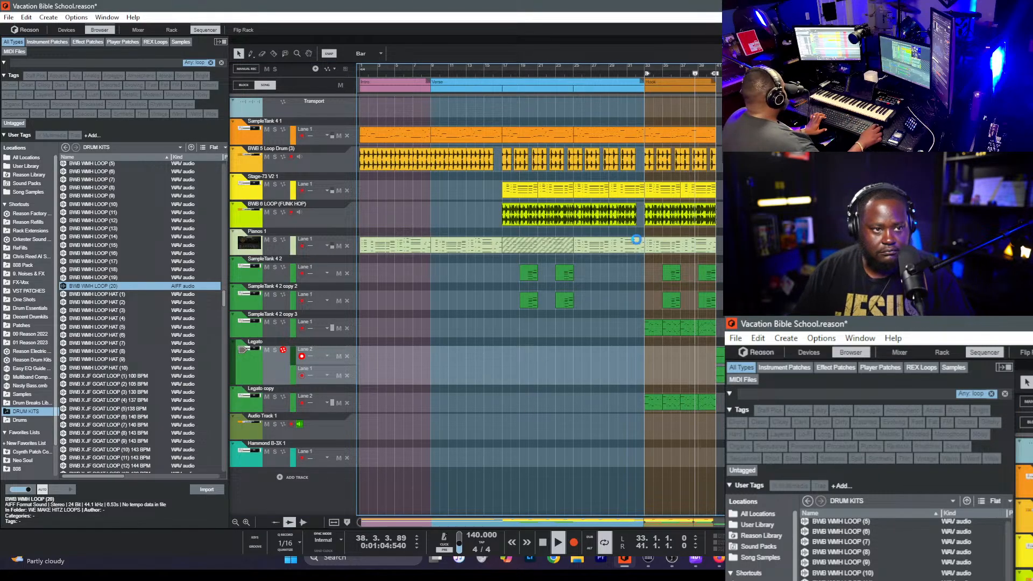
- Move the two Legato clips to bar 61 and duplicate the Hook clips to bar 41, with the loop spanning bars 9 to 49
{"action": "left_click", "coordinate": [433, 74], "text": "ctrl"}
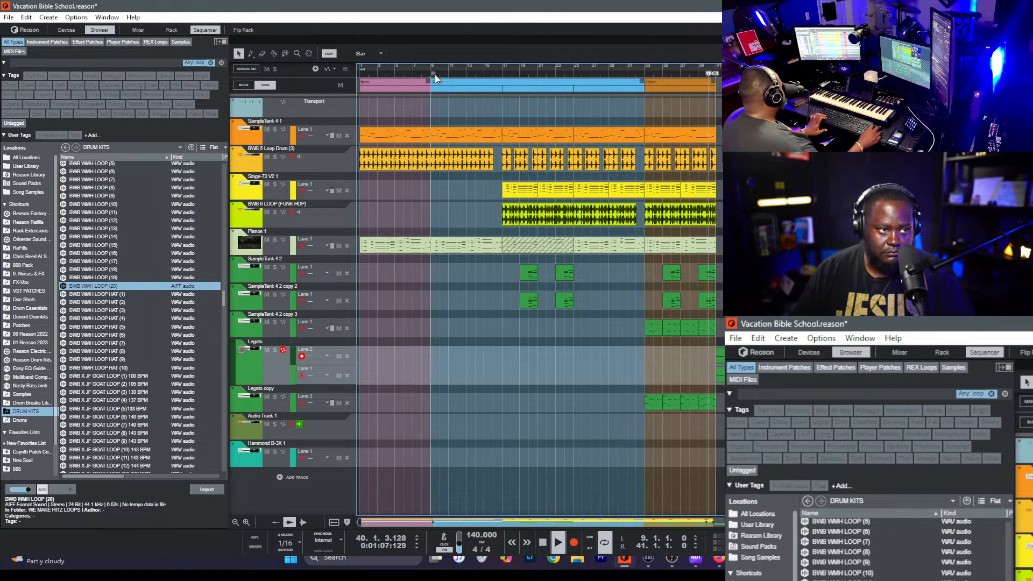
{"action": "left_click", "coordinate": [720, 357]}
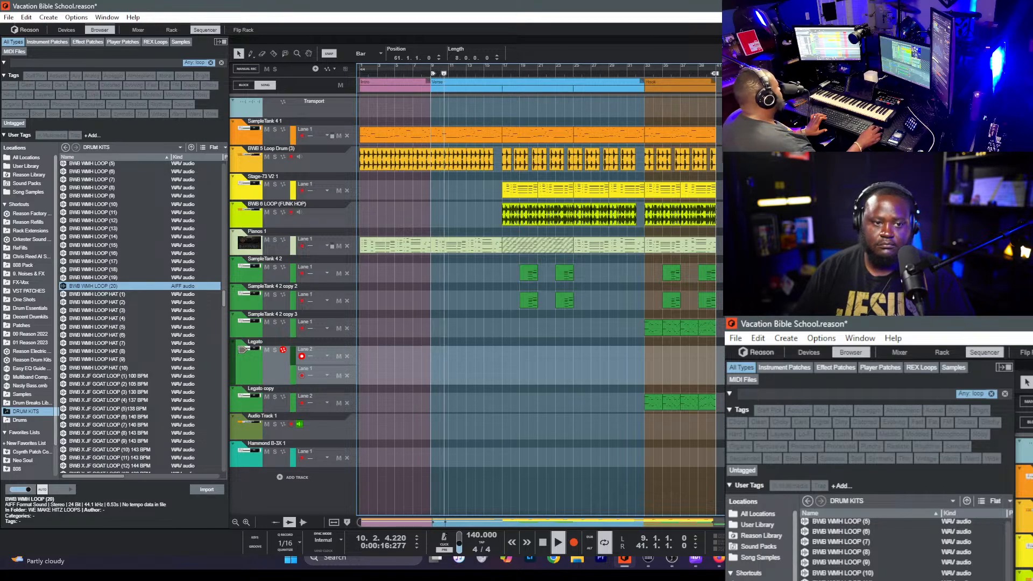
{"action": "left_click_drag", "start_coordinate": [720, 467], "coordinate": [650, 44]}
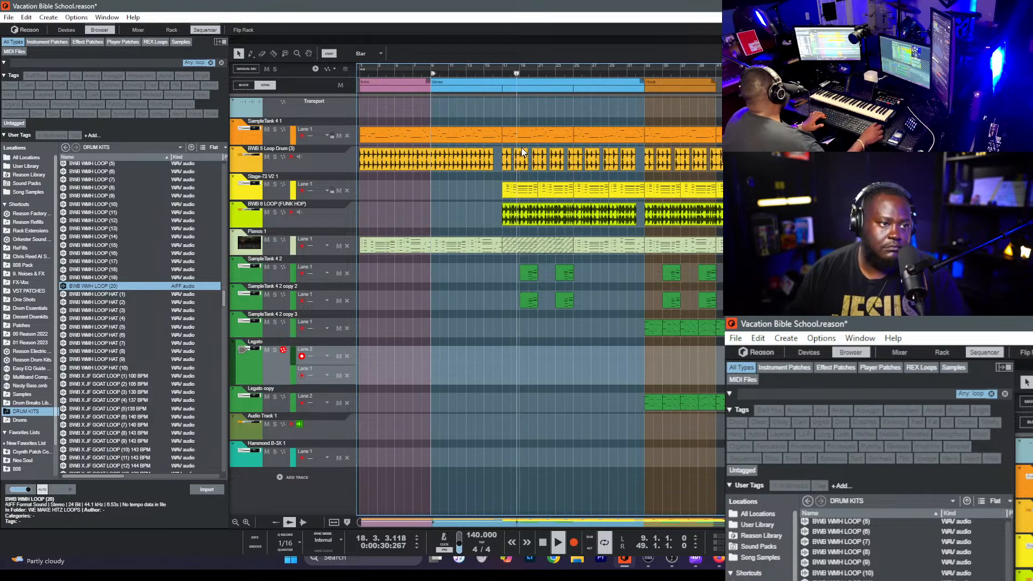
- Search the DRUM KITS folder for "fill" and remove the loop filter from the search
{"action": "left_click", "coordinate": [102, 440]}
{"action": "scroll", "coordinate": [102, 437], "scroll_direction": "down", "scroll_amount": 9}
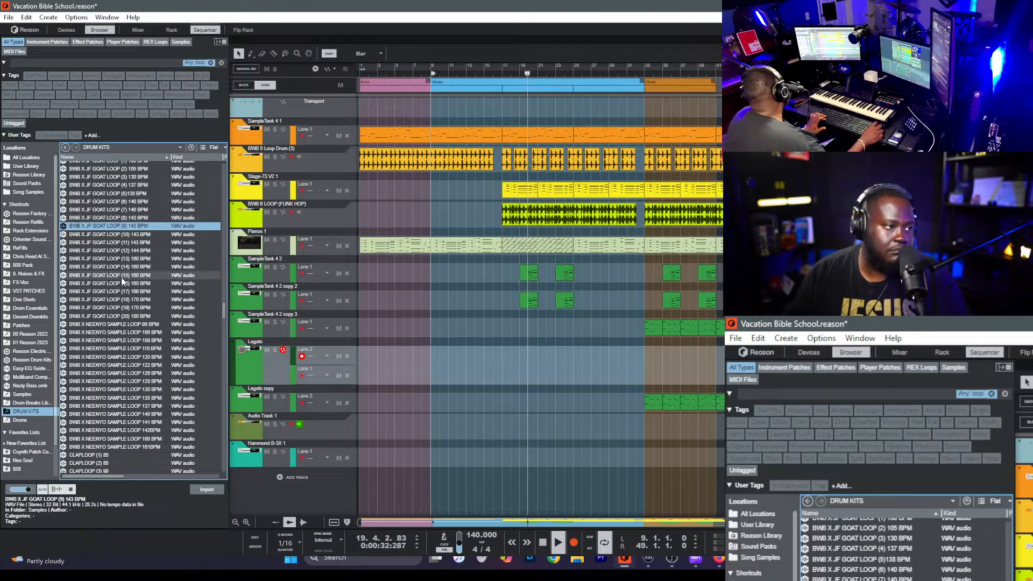
{"action": "left_click", "coordinate": [162, 62]}
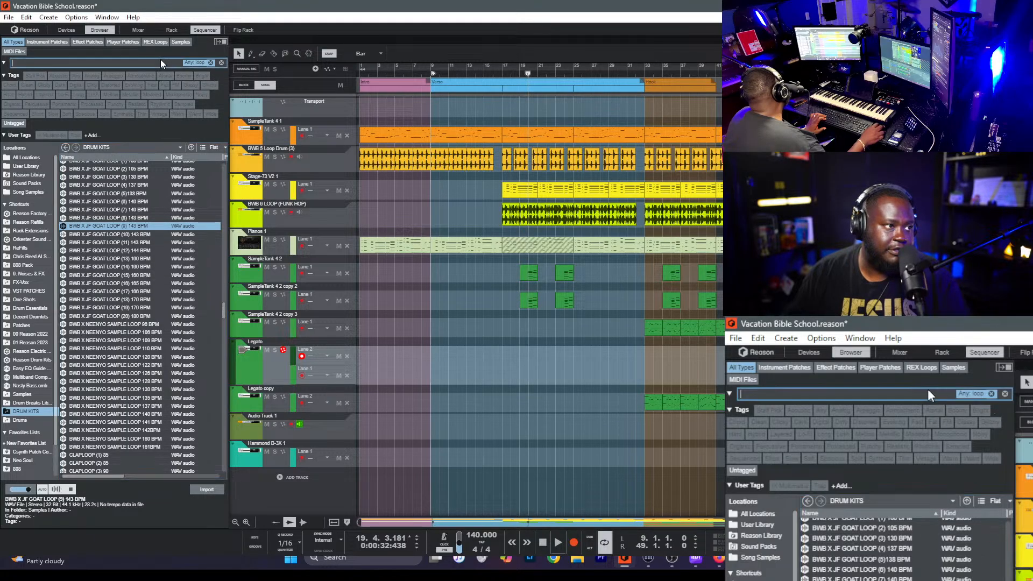
{"action": "type", "text": "fill"}
{"action": "key", "text": "Return"}
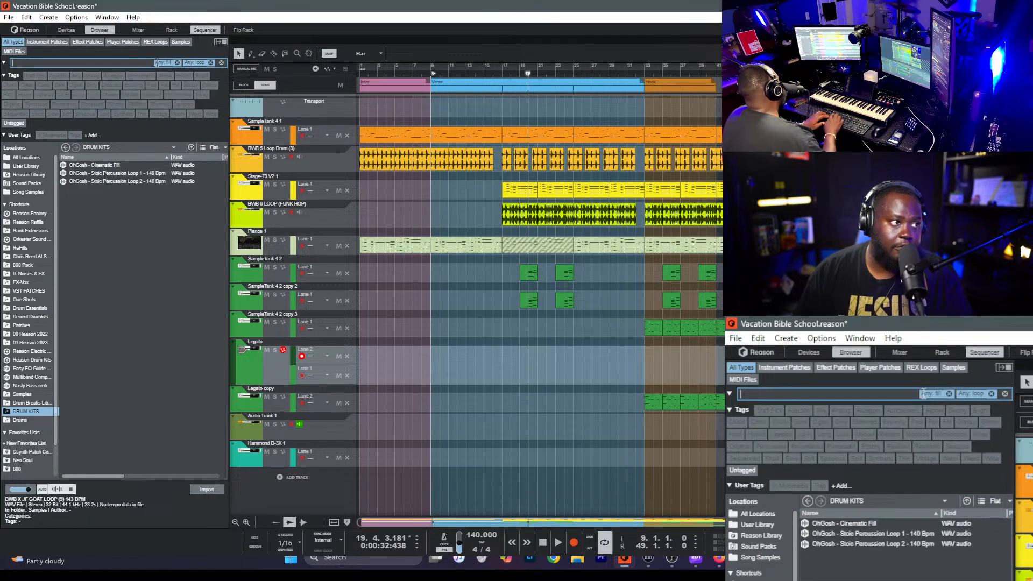
{"action": "left_click", "coordinate": [165, 173]}
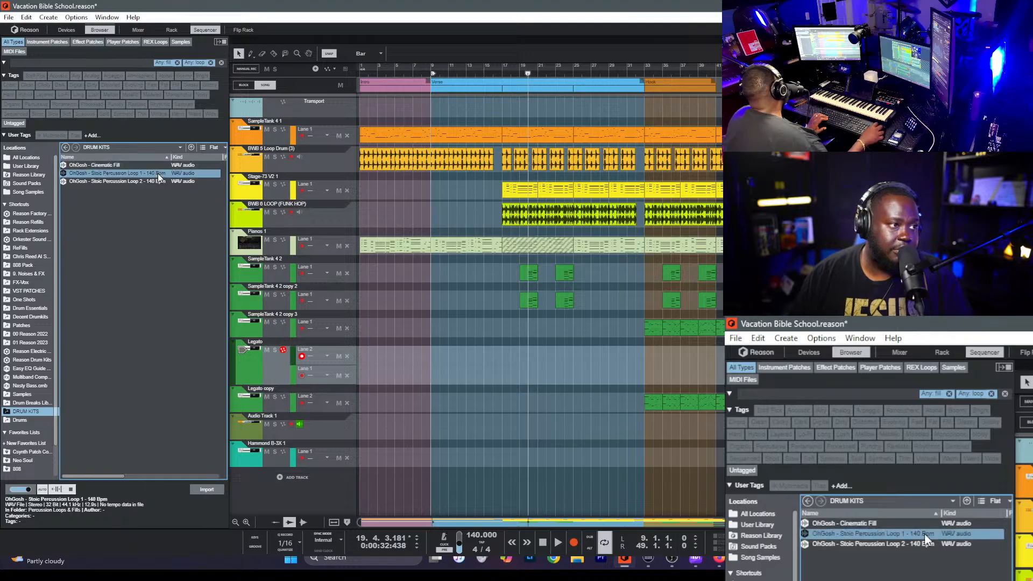
{"action": "left_click", "coordinate": [210, 62]}
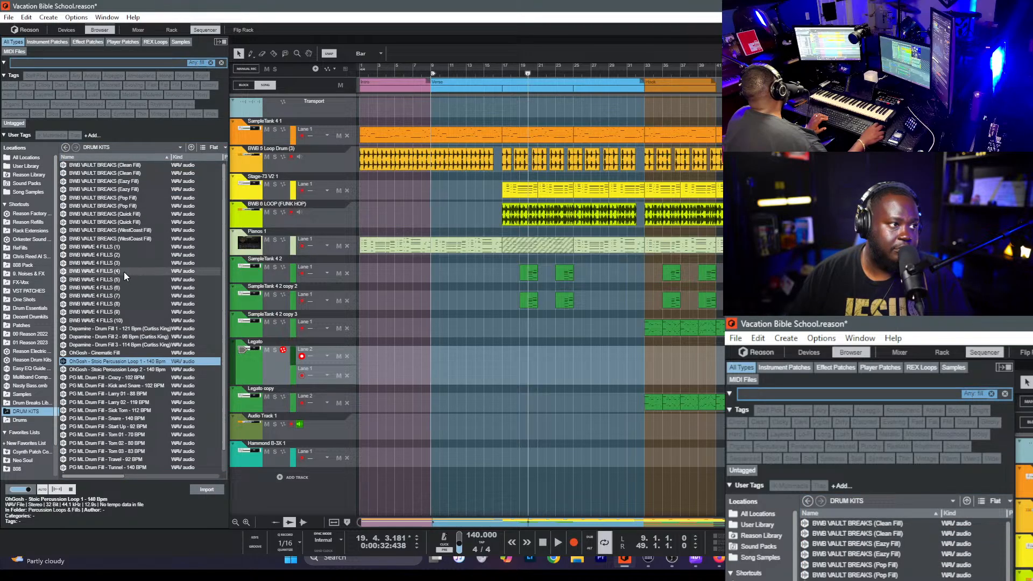
- Audition the BWB VAULT BREAKS fills, including the Pop, Eazy, Clean and WestCoast fills
{"action": "left_click", "coordinate": [121, 216]}
{"action": "left_click", "coordinate": [123, 200]}
{"action": "left_click", "coordinate": [122, 204]}
{"action": "left_click", "coordinate": [124, 183]}
{"action": "left_click", "coordinate": [127, 174]}
{"action": "left_click", "coordinate": [127, 177]}
{"action": "left_click", "coordinate": [133, 166]}
{"action": "left_click", "coordinate": [137, 238]}
{"action": "left_click", "coordinate": [136, 230]}
- Audition the BWB WAVE 4 FILLS samples, comparing numbers 6, 8, 9 and 10 with Dopamine Drum Fill 1
{"action": "left_click", "coordinate": [123, 254]}
{"action": "left_click", "coordinate": [115, 294]}
{"action": "left_click", "coordinate": [115, 315]}
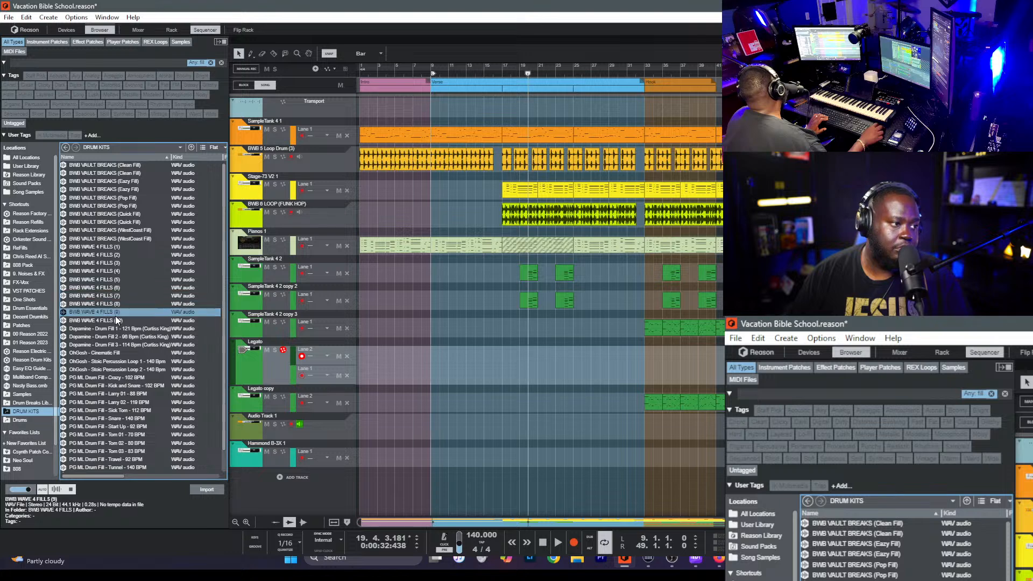
{"action": "left_click", "coordinate": [117, 322]}
{"action": "left_click", "coordinate": [116, 304]}
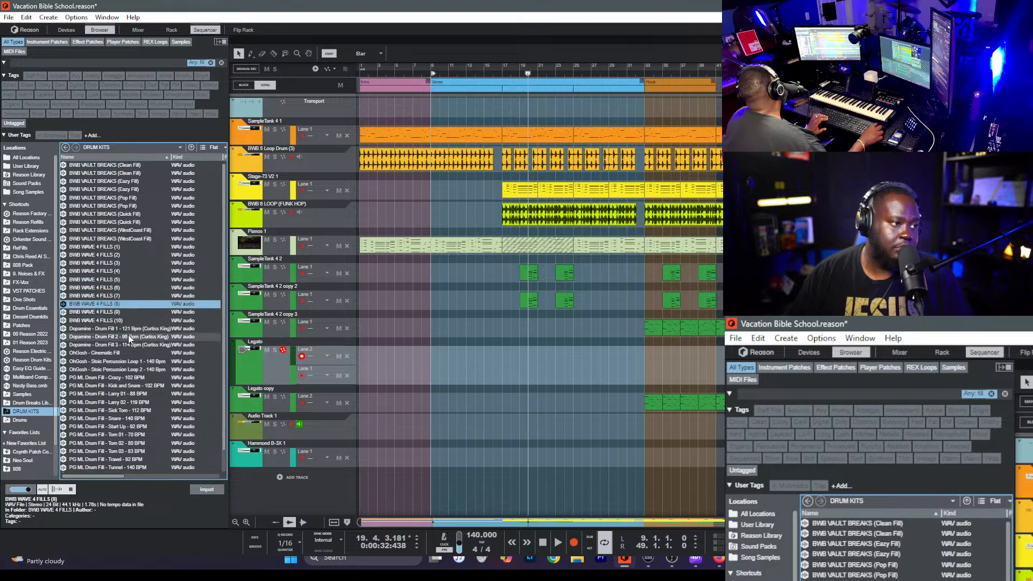
{"action": "left_click", "coordinate": [127, 328]}
{"action": "left_click", "coordinate": [119, 289]}
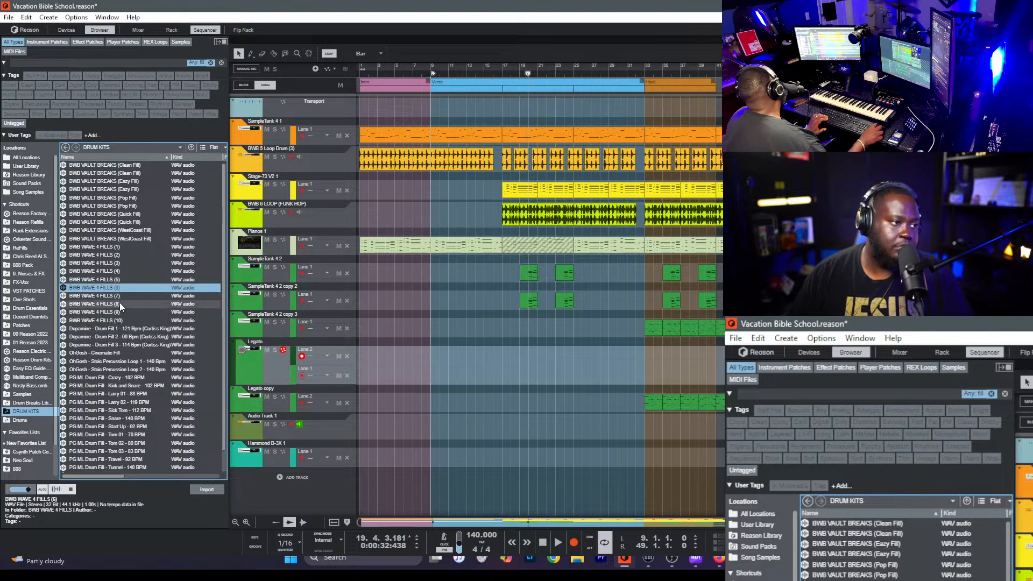
{"action": "left_click", "coordinate": [118, 304]}
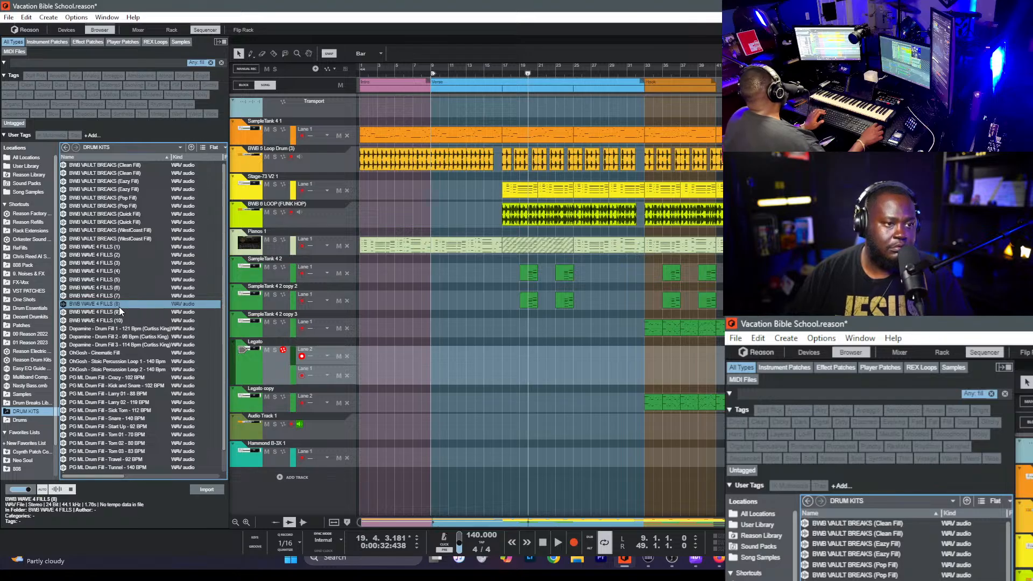
{"action": "left_click", "coordinate": [115, 279]}
- Audition the PG ML drum fills, including Snare, Travel, Tom, Start Up, Kick and Snare and Crazy, plus Slap Experts Drum Fill 2
{"action": "scroll", "coordinate": [125, 357], "scroll_direction": "down", "scroll_amount": 1}
{"action": "left_click", "coordinate": [121, 371]}
{"action": "left_click", "coordinate": [122, 396]}
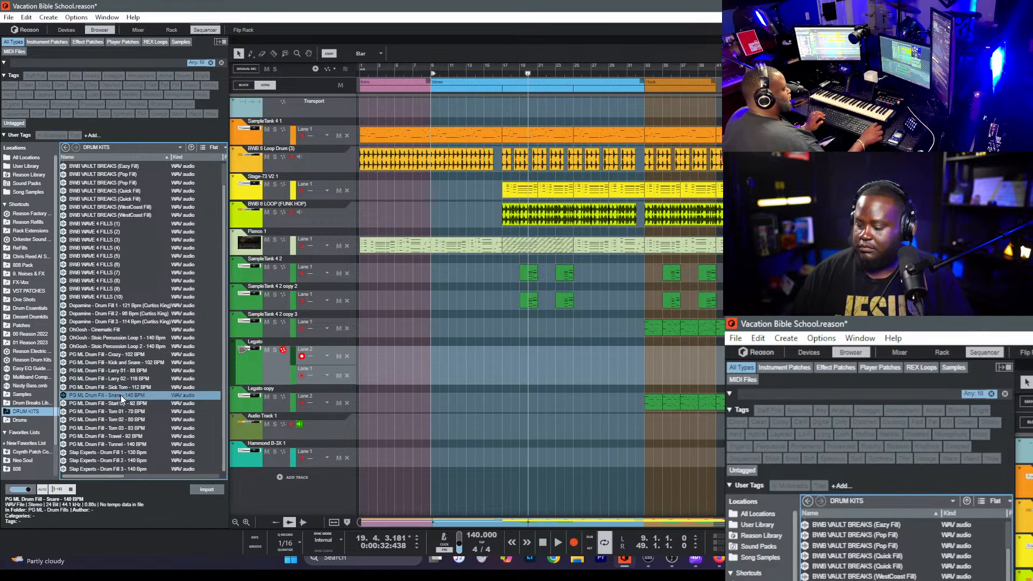
{"action": "left_click", "coordinate": [115, 458]}
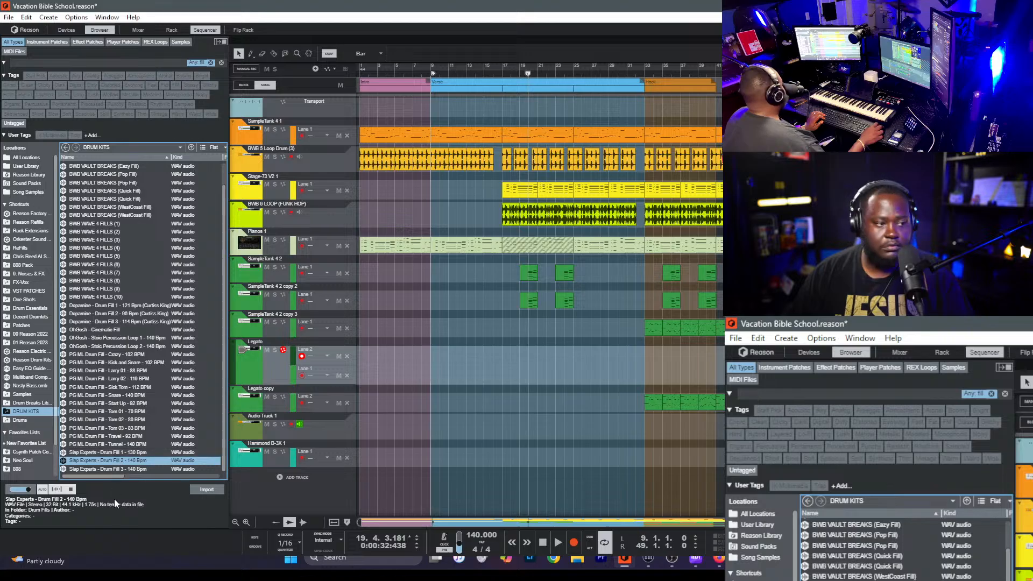
{"action": "left_click", "coordinate": [128, 437]}
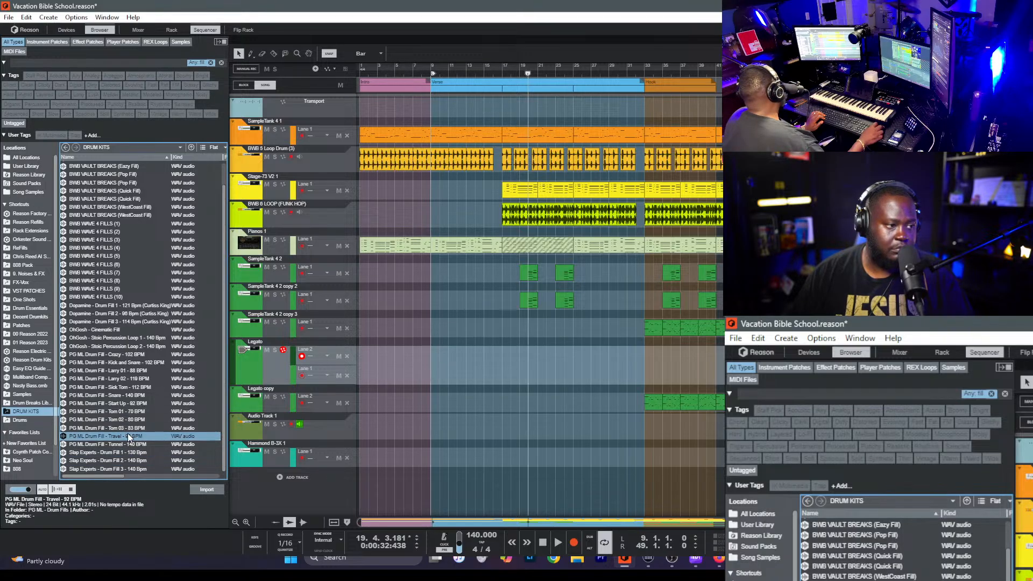
{"action": "left_click", "coordinate": [128, 420]}
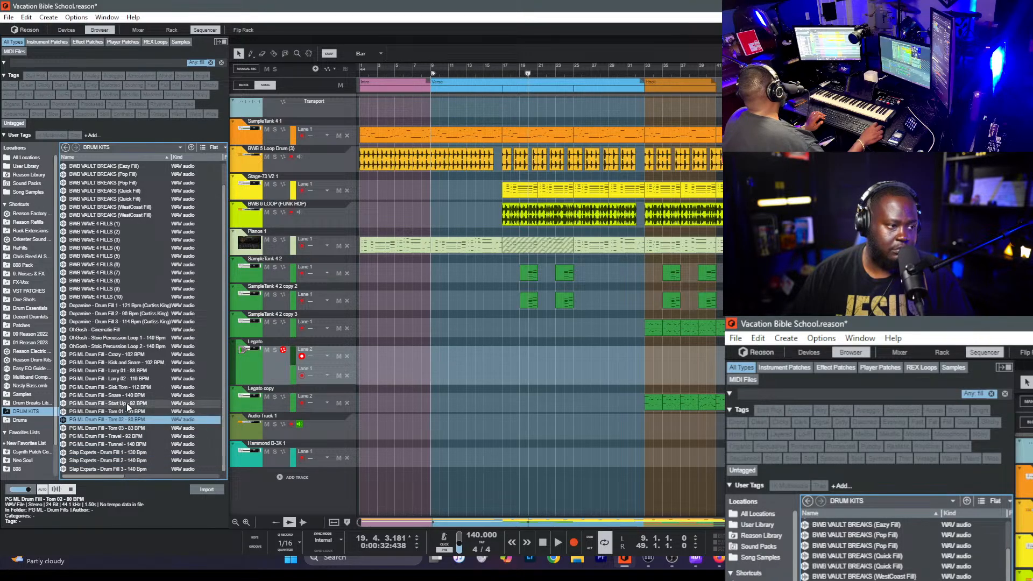
{"action": "left_click", "coordinate": [127, 403]}
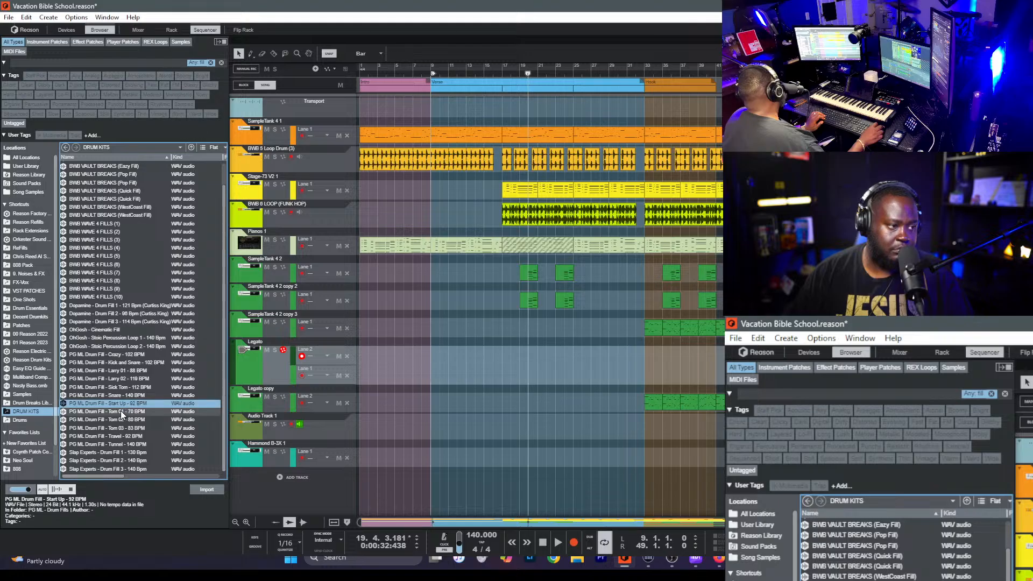
{"action": "left_click", "coordinate": [120, 412]}
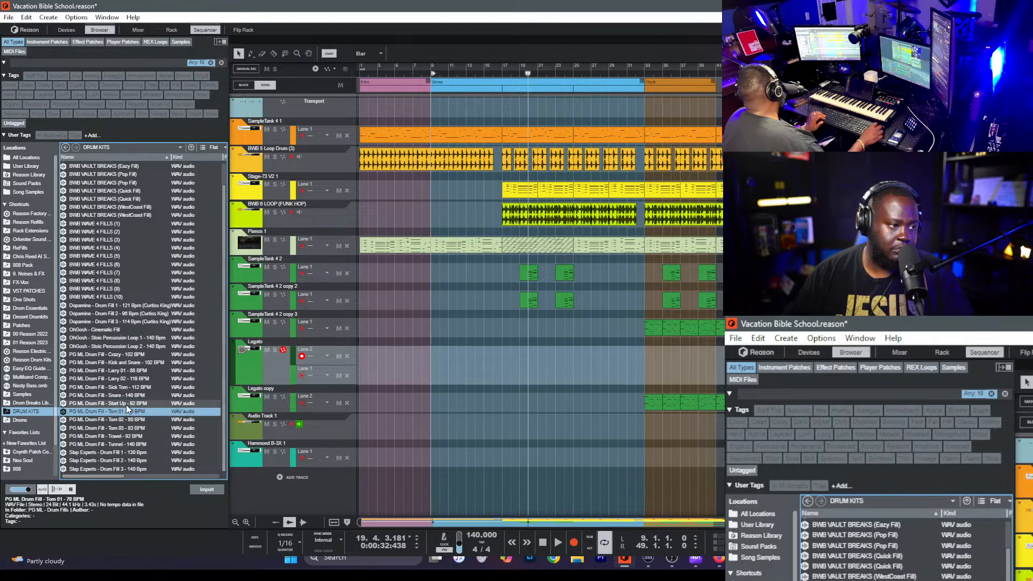
{"action": "left_click", "coordinate": [133, 383]}
{"action": "left_click", "coordinate": [136, 362]}
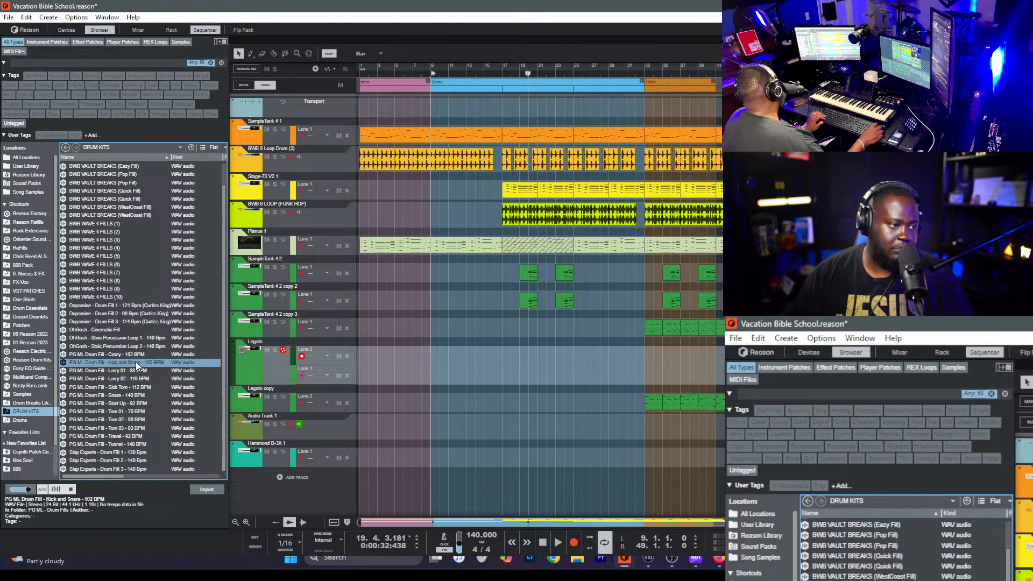
{"action": "left_click", "coordinate": [130, 377]}
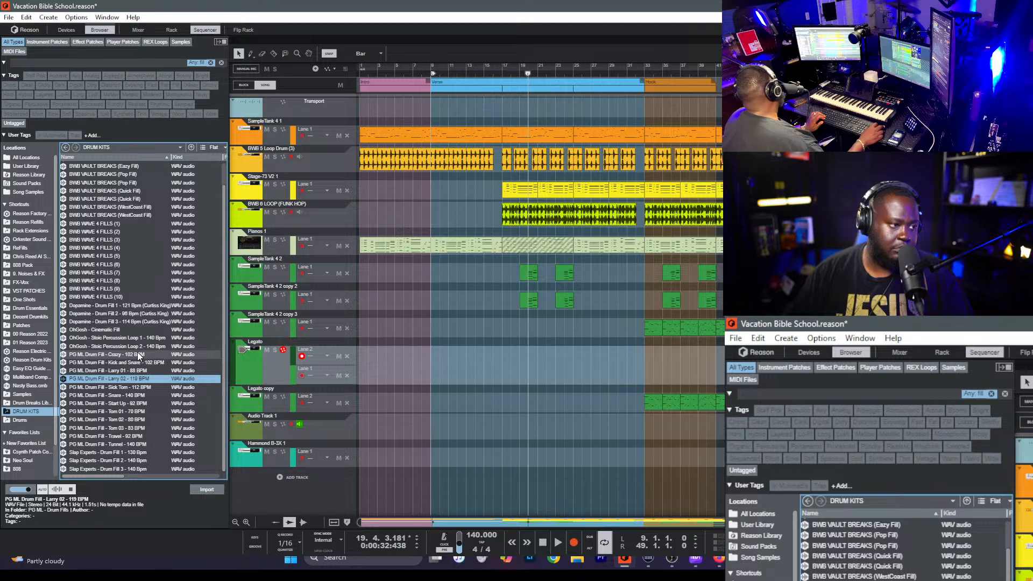
{"action": "left_click", "coordinate": [138, 356]}
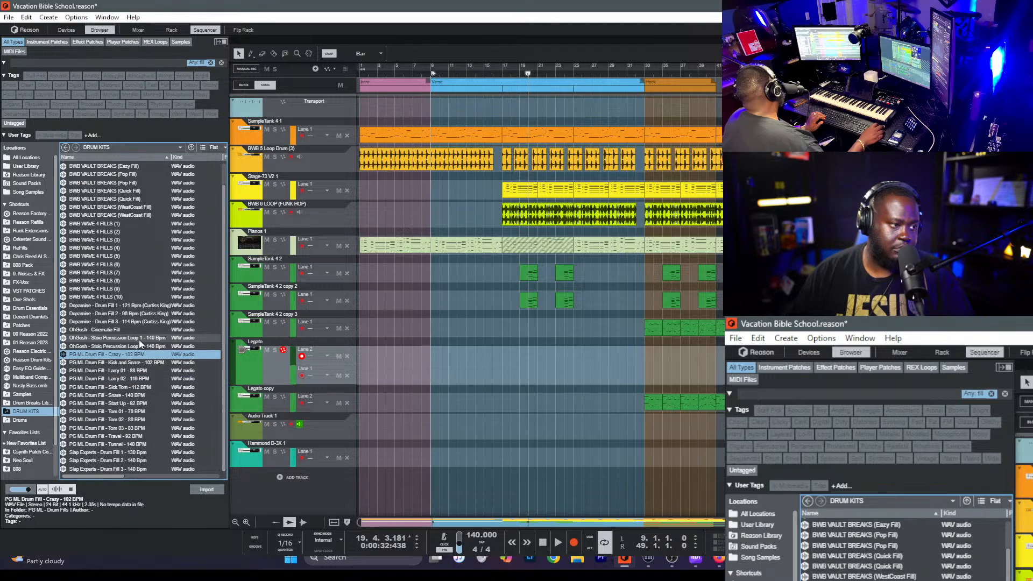
- Audition the Stoic Percussion Loop, Dopamine and OhGosh fills, returning to BWB WAVE 4 FILLS 5 and 6
{"action": "left_click", "coordinate": [140, 340]}
{"action": "left_click", "coordinate": [139, 324]}
{"action": "left_click", "coordinate": [137, 304]}
{"action": "left_click", "coordinate": [137, 298]}
{"action": "scroll", "coordinate": [130, 286], "scroll_direction": "up", "scroll_amount": 1}
{"action": "left_click", "coordinate": [130, 286]}
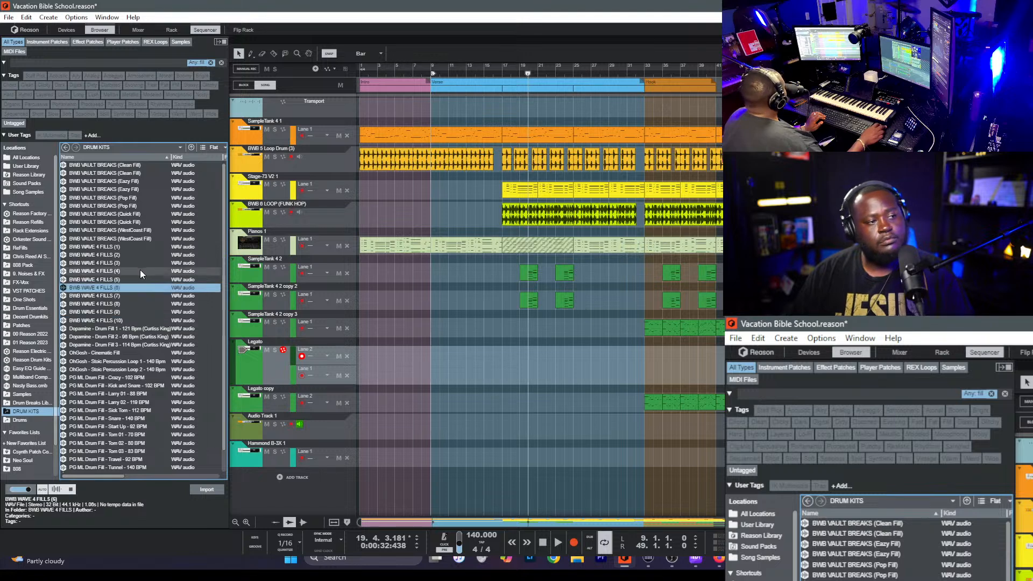
{"action": "left_click", "coordinate": [117, 279]}
- Place BWB WAVE 4 FILLS (6) at bar 16 on a new audio track, stretch it to a full bar and play it
{"action": "left_click_drag", "start_coordinate": [112, 289], "coordinate": [504, 466]}
{"action": "left_click_drag", "start_coordinate": [485, 69], "coordinate": [468, 473]}
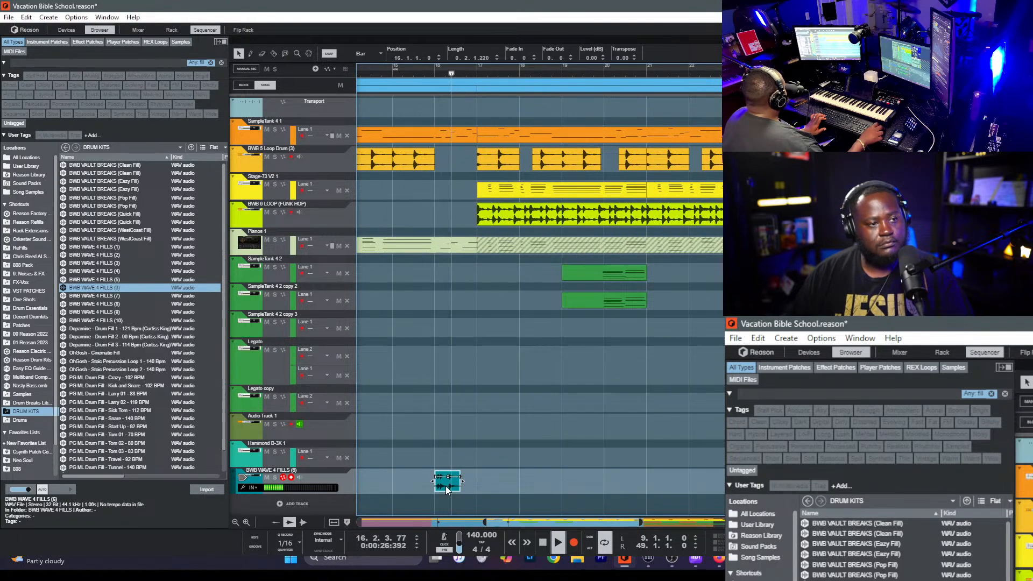
{"action": "left_click_drag", "start_coordinate": [455, 482], "coordinate": [473, 485]}
{"action": "left_click", "coordinate": [390, 74]}
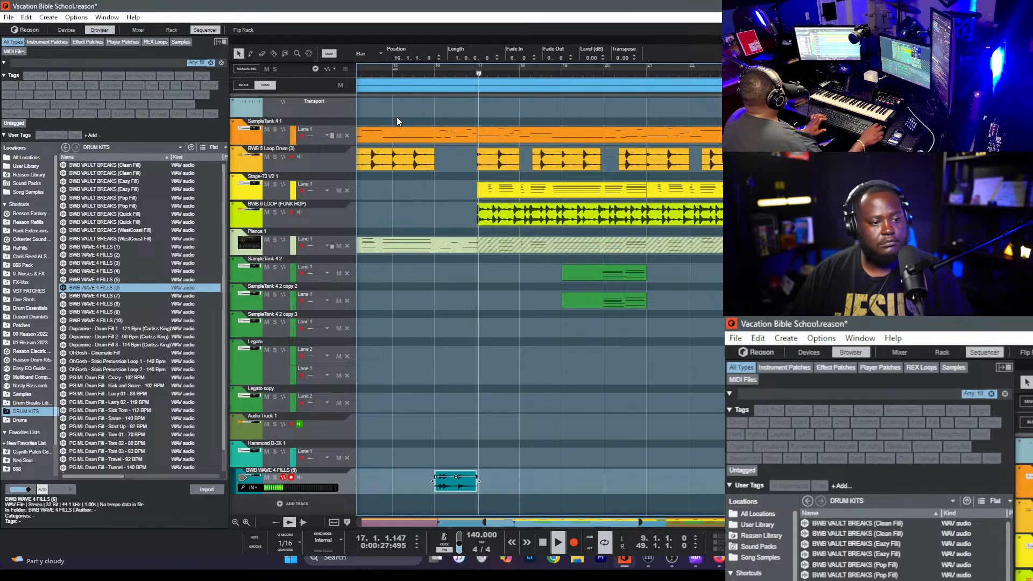
{"action": "key", "text": "space"}
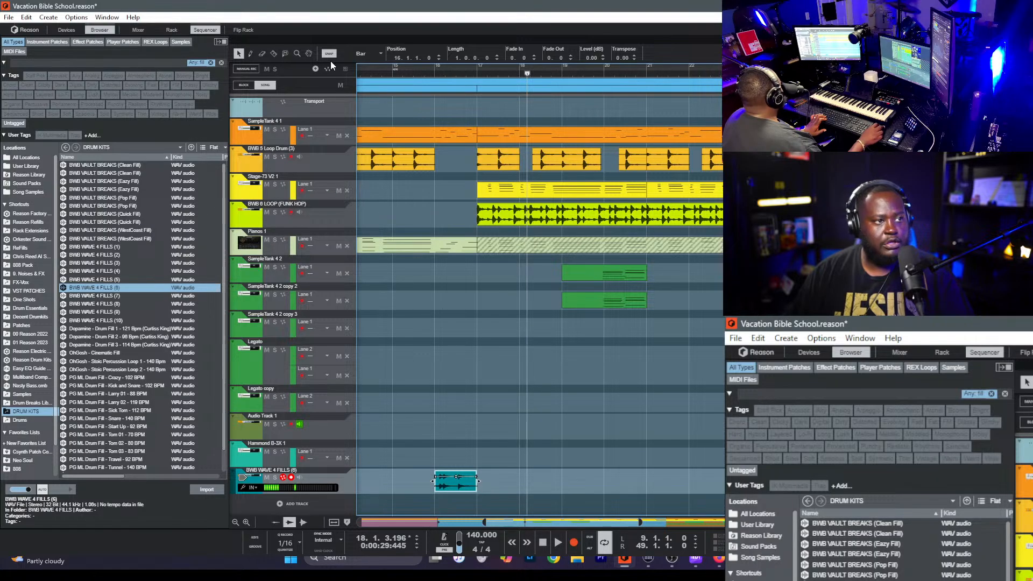
- Set snapping to 1/8, shrink the fill to the second half of bar 16 and play it in context
{"action": "left_click", "coordinate": [351, 54]}
{"action": "left_click", "coordinate": [357, 115]}
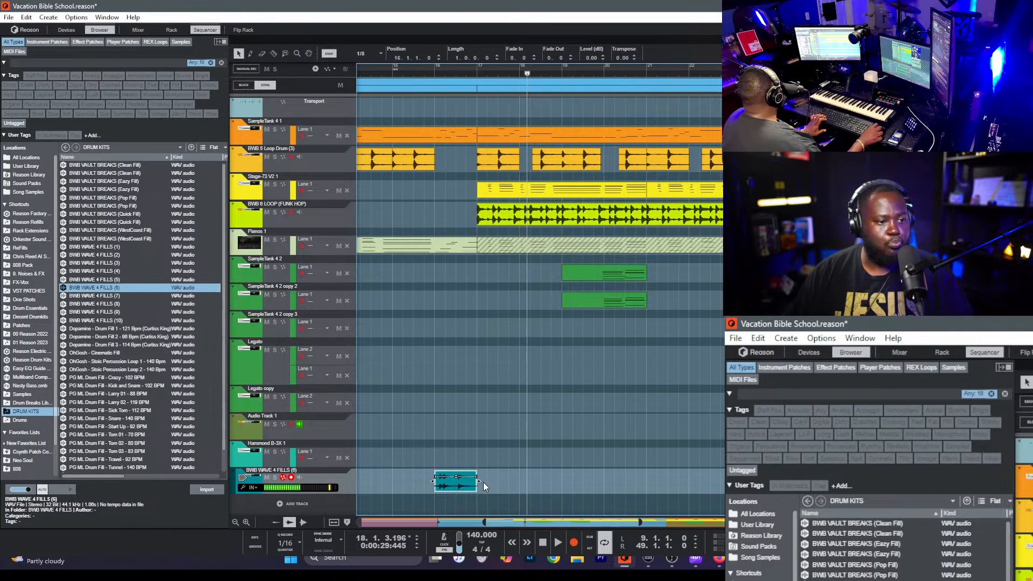
{"action": "left_click_drag", "start_coordinate": [481, 482], "coordinate": [457, 487]}
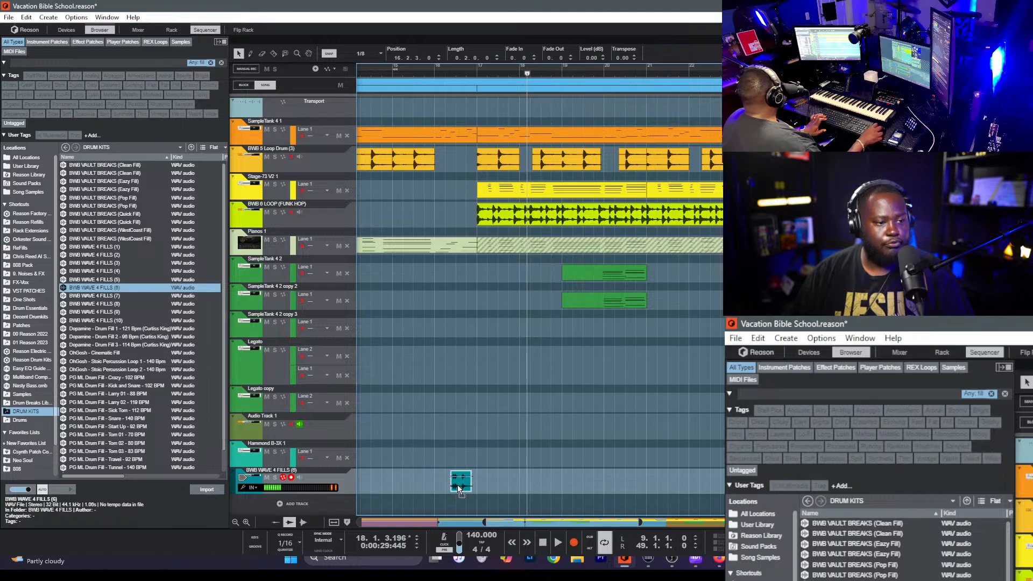
{"action": "left_click", "coordinate": [428, 72]}
{"action": "key", "text": "space"}
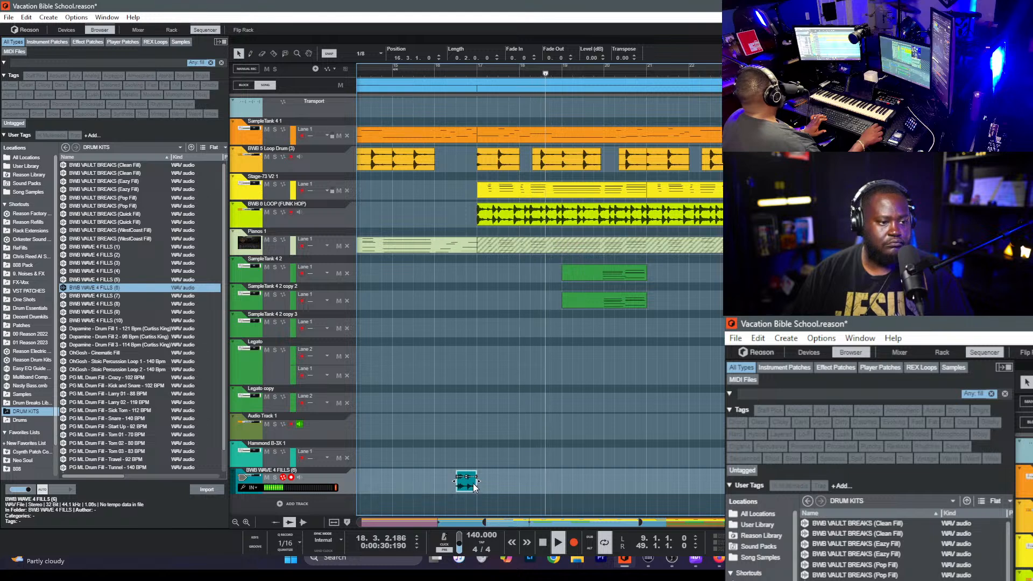
- Replace the fill with BWB WAVE 4 FILLS (5), stretch it from 16.3.1 to the end of bar 16 and play it
{"action": "left_click", "coordinate": [117, 280]}
{"action": "left_click_drag", "start_coordinate": [212, 330], "coordinate": [456, 505]}
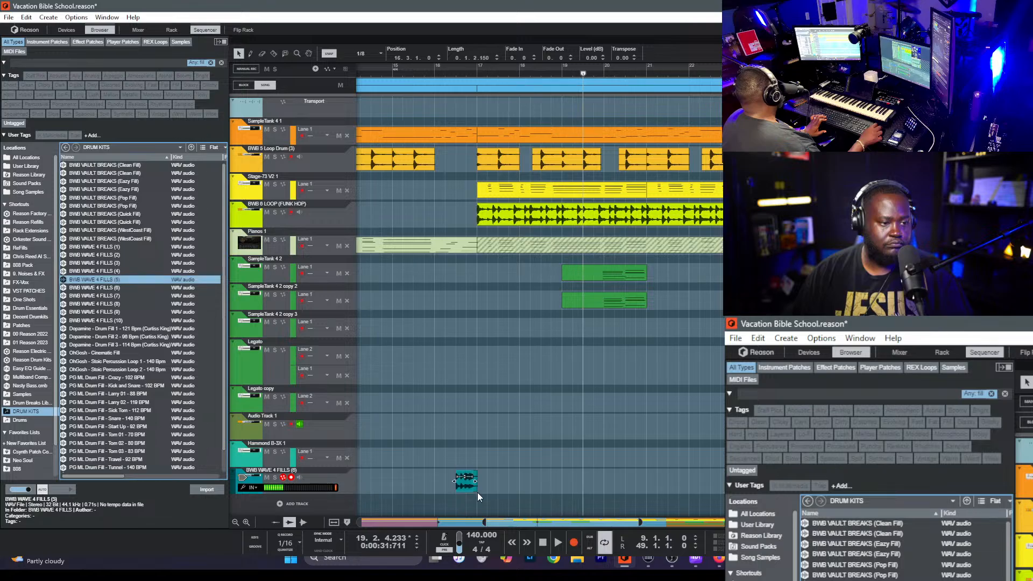
{"action": "left_click", "coordinate": [477, 484]}
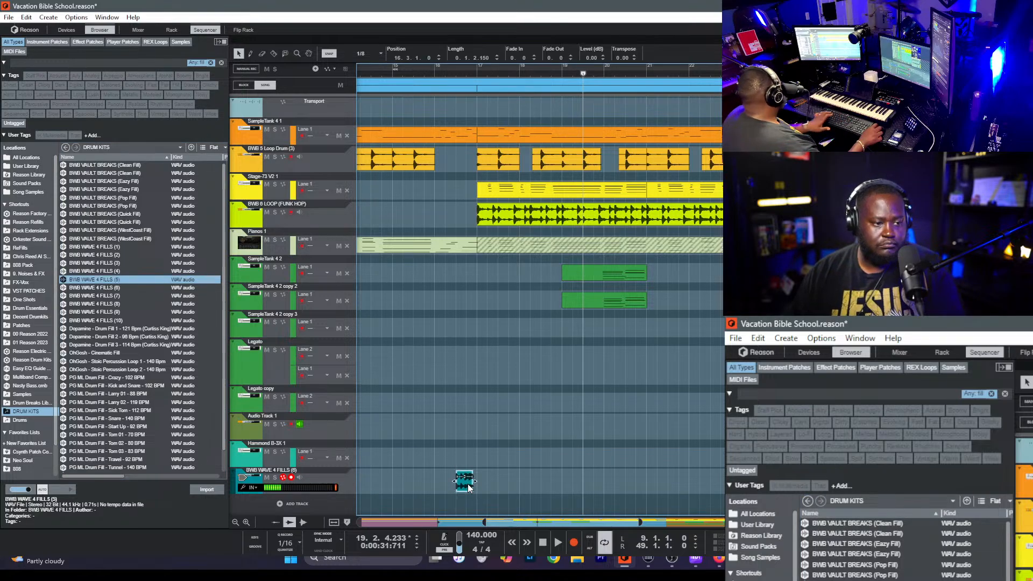
{"action": "left_click_drag", "start_coordinate": [476, 483], "coordinate": [479, 482]}
{"action": "left_click", "coordinate": [452, 73]}
{"action": "key", "text": "space"}
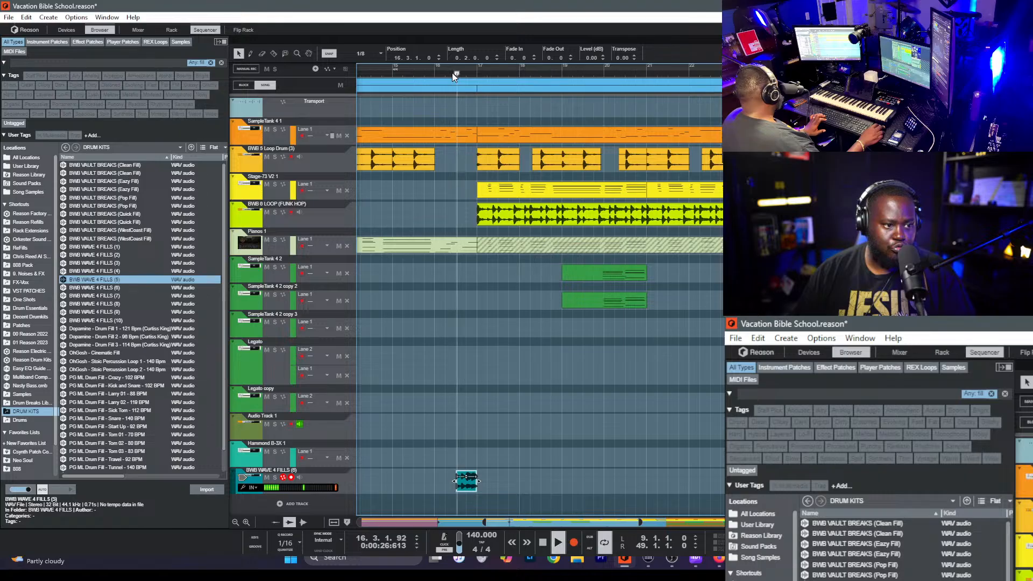
{"action": "scroll", "coordinate": [420, 71], "scroll_direction": "down", "scroll_amount": 1}
{"action": "left_click", "coordinate": [396, 72]}
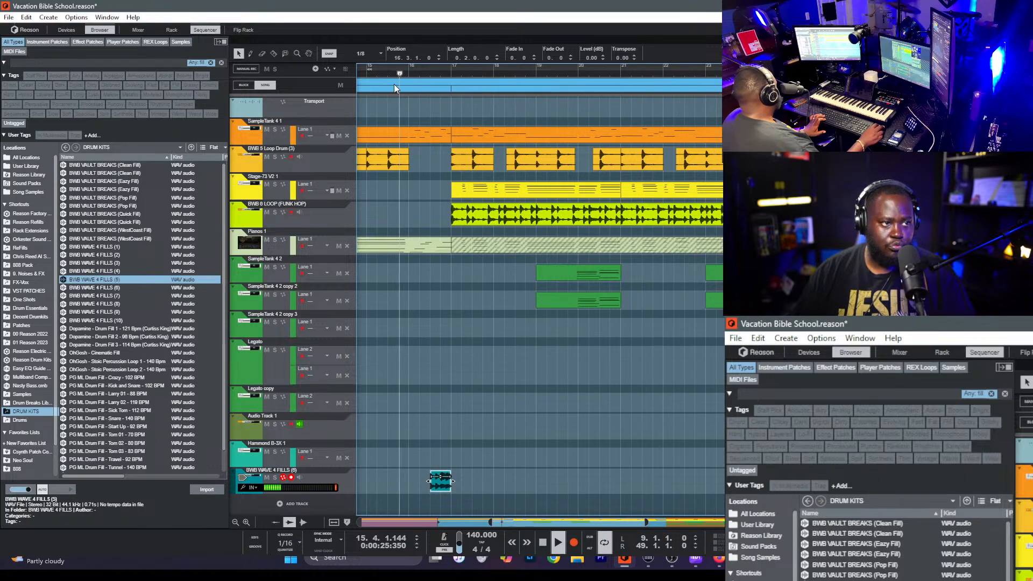
- Move the BWB WAVE 4 FILLS track directly below the BWB 5 Loop Drum (3) track
{"action": "scroll", "coordinate": [392, 108], "scroll_direction": "down", "scroll_amount": 1}
{"action": "scroll", "coordinate": [396, 215], "scroll_direction": "down", "scroll_amount": 2}
{"action": "left_click_drag", "start_coordinate": [283, 311], "coordinate": [261, 141]}
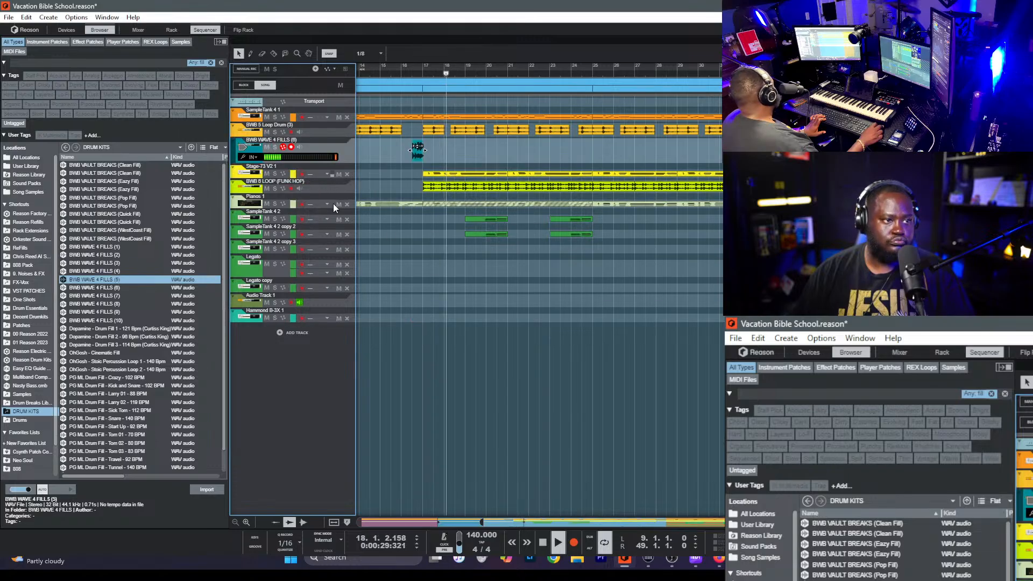
- Set snapping to Bar, copy the bar 16 fill to bar 32 and adjust its start position within the bar
{"action": "left_click_drag", "start_coordinate": [415, 156], "coordinate": [595, 153]}
{"action": "key", "text": "ctrl+z"}
{"action": "left_click", "coordinate": [379, 54]}
{"action": "left_click", "coordinate": [372, 73]}
{"action": "left_click", "coordinate": [415, 154]}
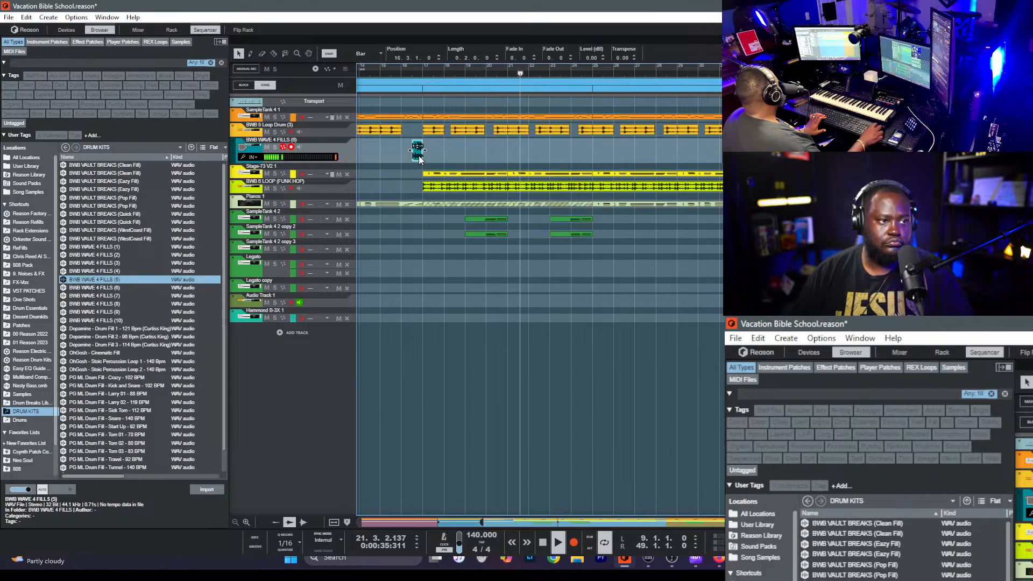
{"action": "left_click_drag", "start_coordinate": [420, 160], "coordinate": [749, 161]}
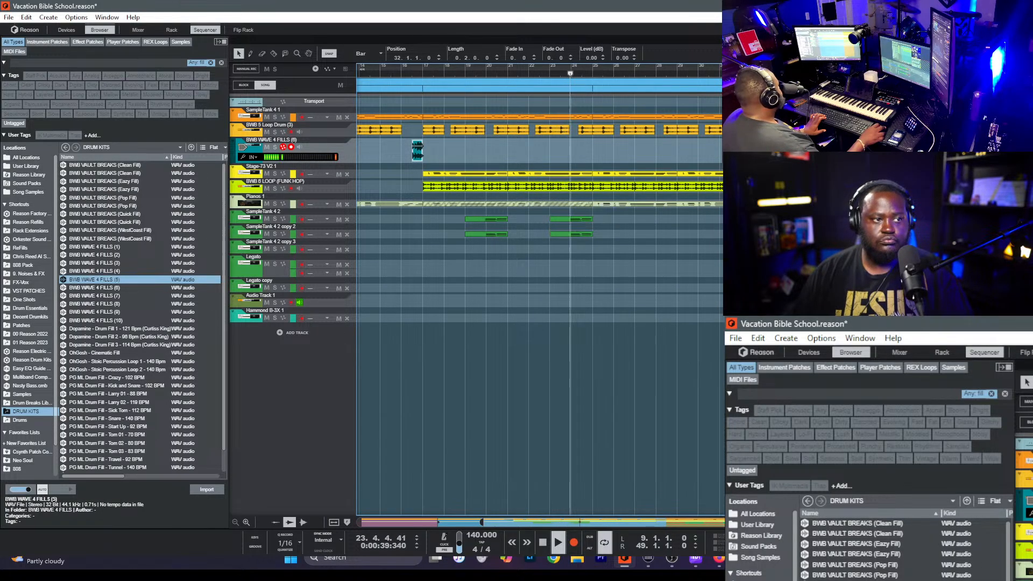
{"action": "mouse_move", "coordinate": [418, 57]}
{"action": "left_mouse_down"}
{"action": "mouse_move", "coordinate": [418, 2]}
{"action": "mouse_move", "coordinate": [422, 42]}
{"action": "left_mouse_up"}
{"action": "mouse_move", "coordinate": [420, 59]}
{"action": "left_mouse_down"}
{"action": "mouse_move", "coordinate": [418, 40]}
{"action": "mouse_move", "coordinate": [415, 53]}
{"action": "left_mouse_up"}
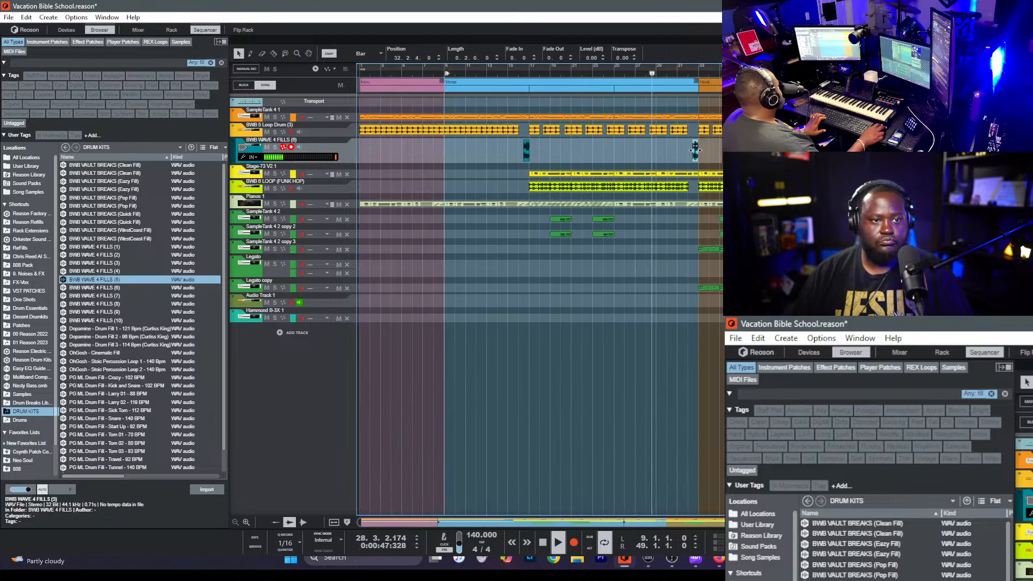
- Open the Pianos clips at bars 33 and 41 to check their notes
{"action": "key", "text": "shift+Tab"}
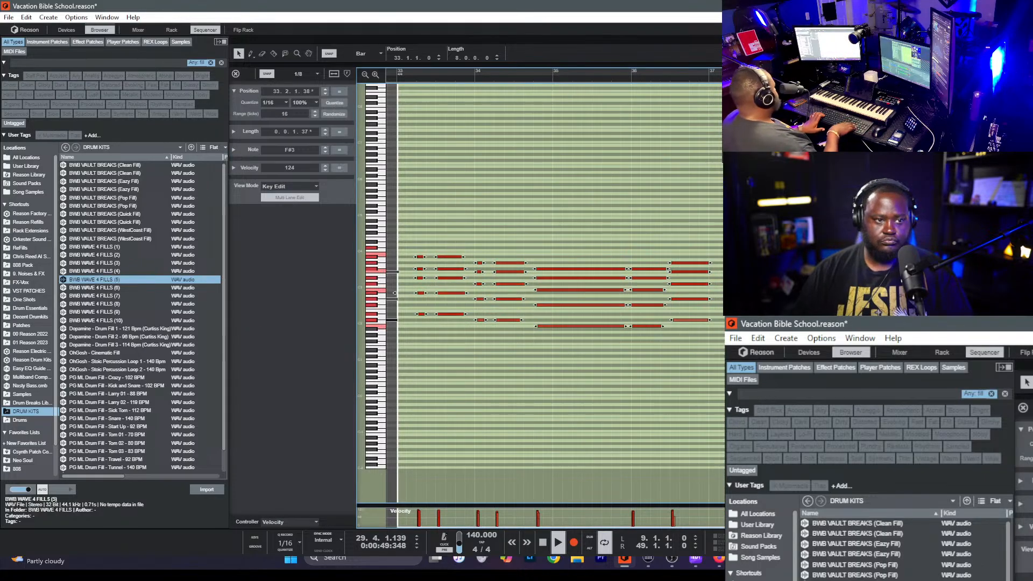
{"action": "key", "text": "shift+Tab"}
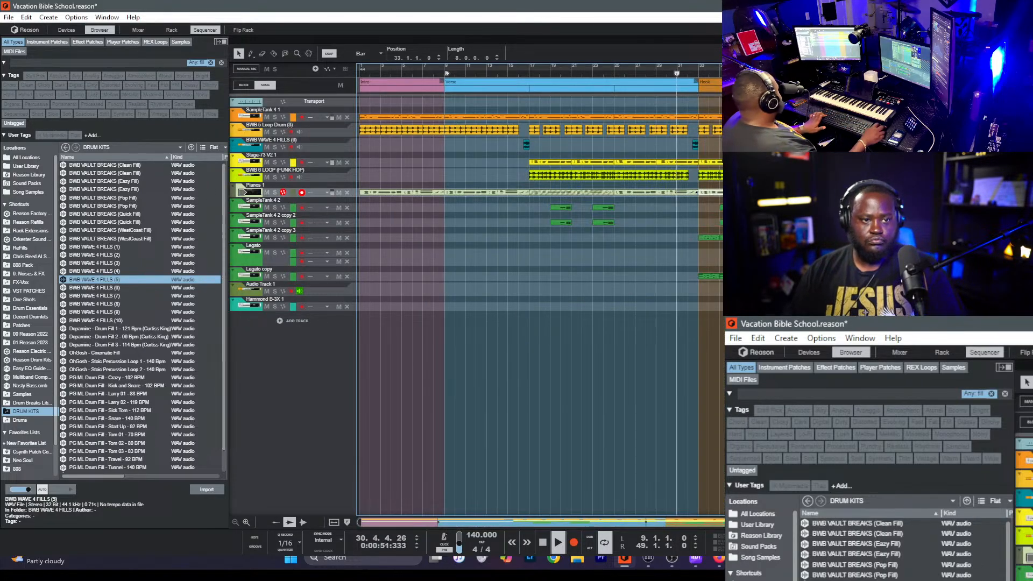
{"action": "key", "text": "shift+Tab"}
{"action": "key", "text": "shift+Tab"}
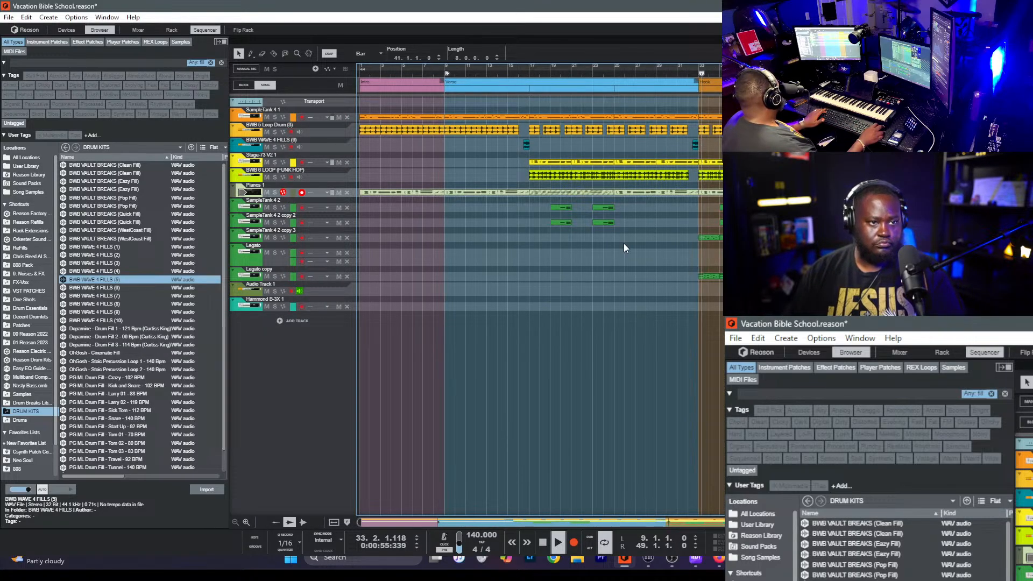
- Delete the bar 32 fill, replace it with a full-bar copy of the bar 16 fill and play from bar 31
{"action": "key", "text": "Delete"}
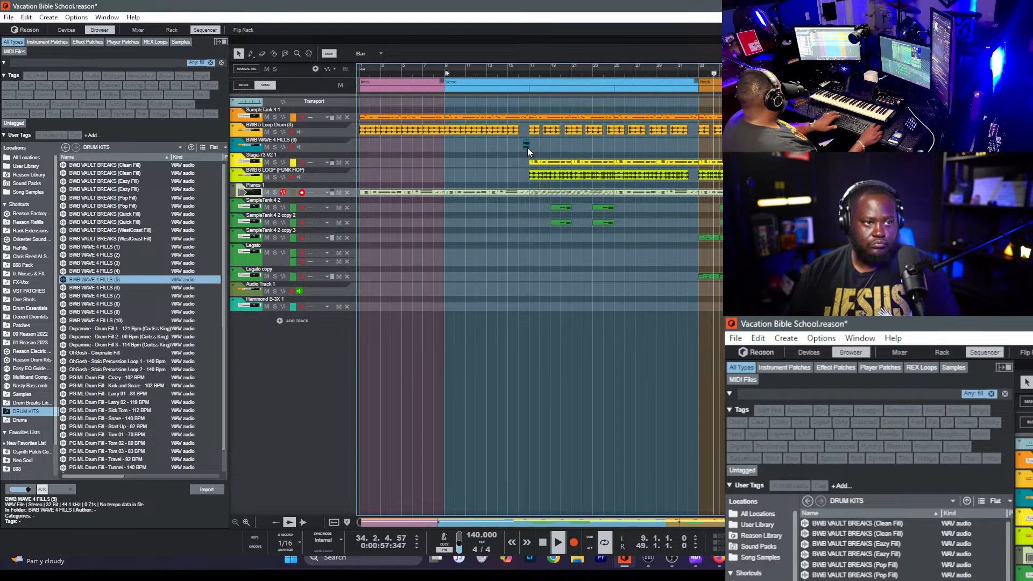
{"action": "left_click_drag", "start_coordinate": [524, 145], "coordinate": [693, 144]}
{"action": "left_click", "coordinate": [676, 73]}
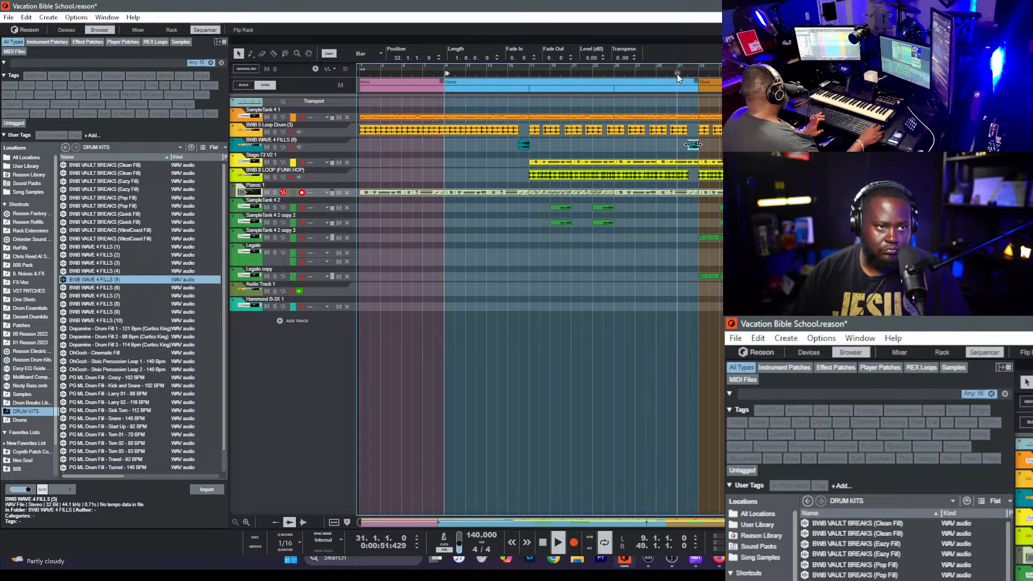
- Select the Hammond B-3X 1 track and set its mix level to around -8.6 dB in the rack
{"action": "left_click", "coordinate": [306, 307]}
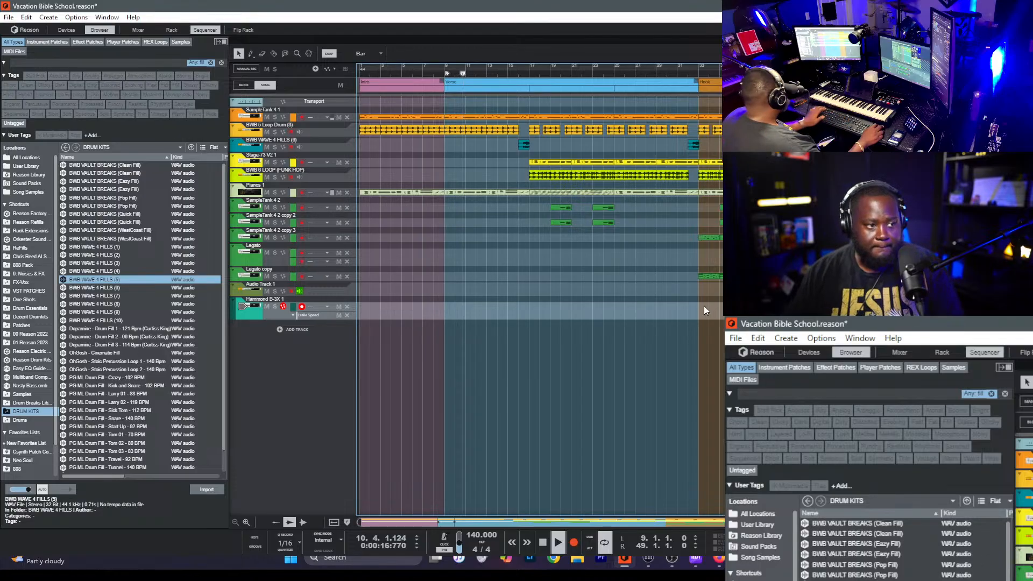
{"action": "key", "text": "F6"}
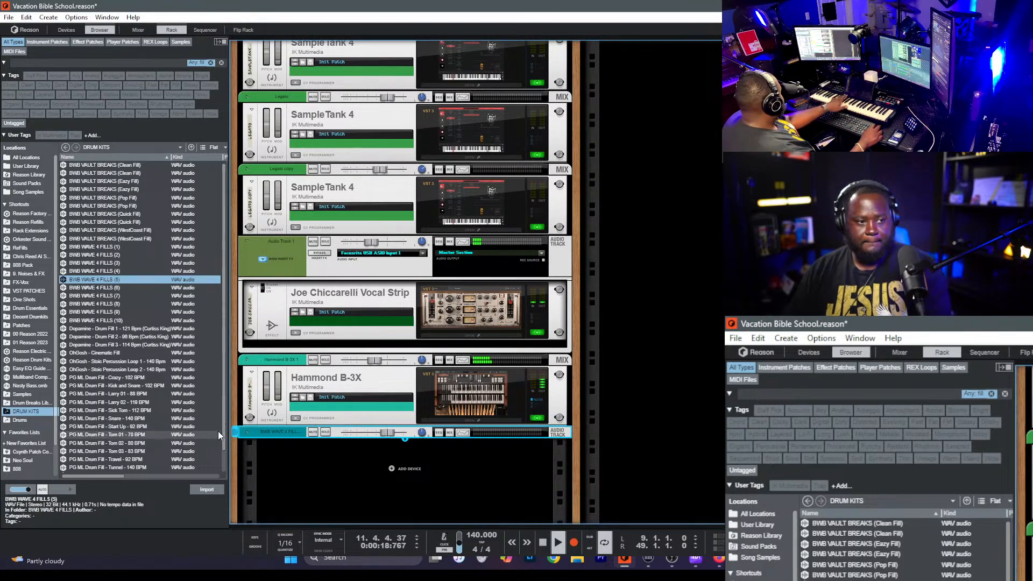
{"action": "left_click", "coordinate": [376, 364]}
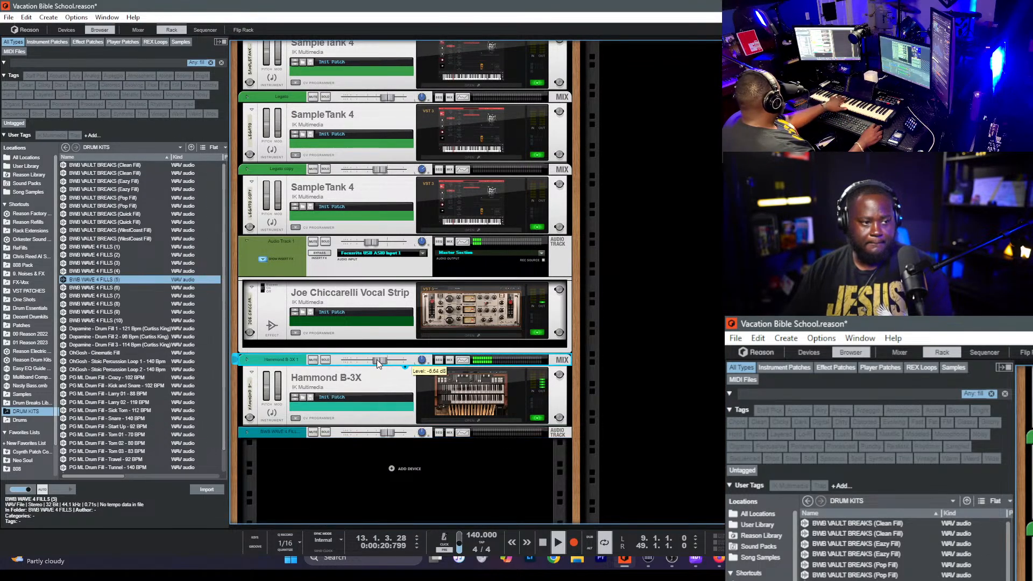
- Open the Hammond B-3X instrument, record a two-bar organ part at bar 47 and return to the sequencer
{"action": "left_click", "coordinate": [471, 385]}
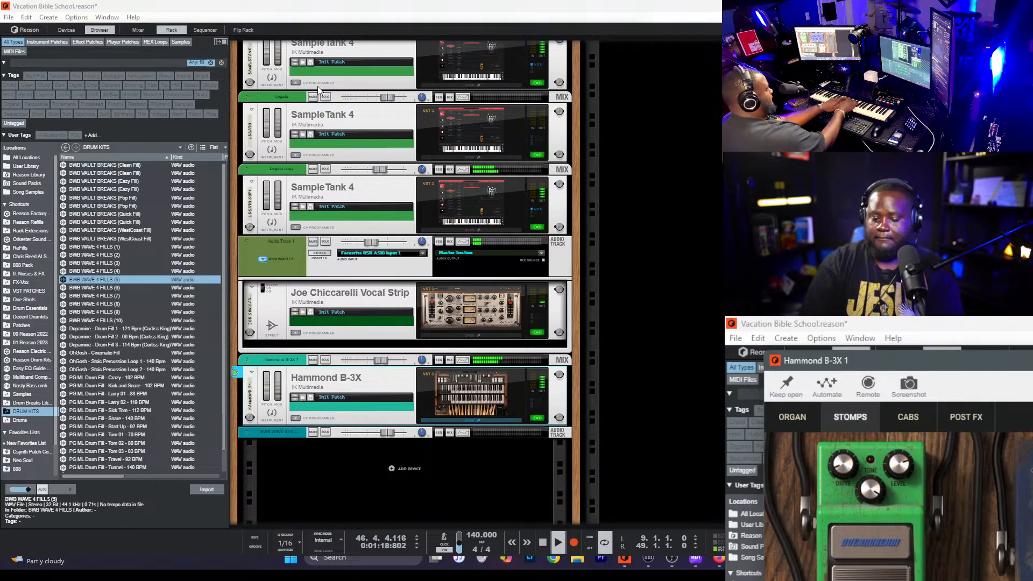
{"action": "key", "text": "KP_Multiply"}
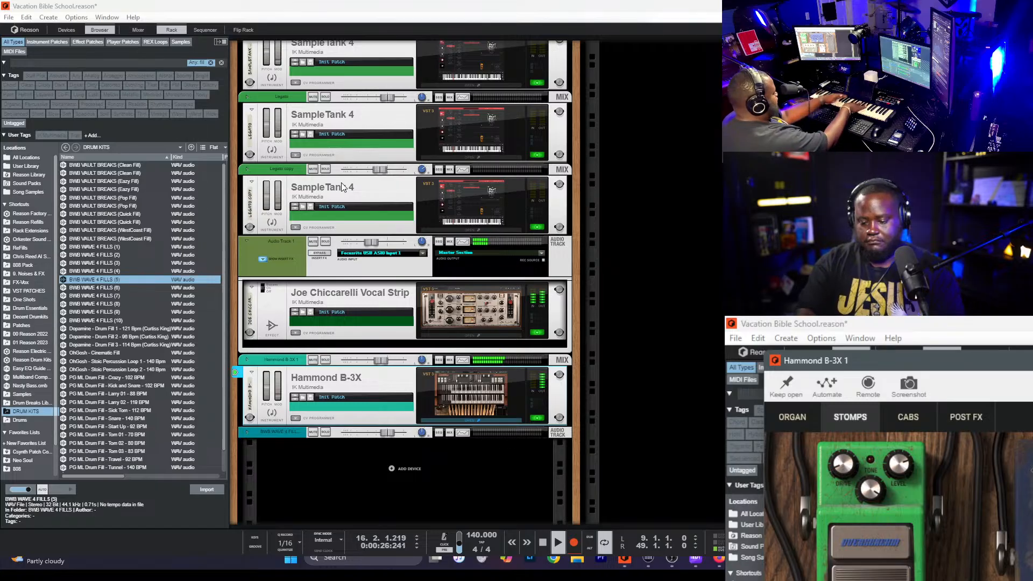
{"action": "key", "text": "F7"}
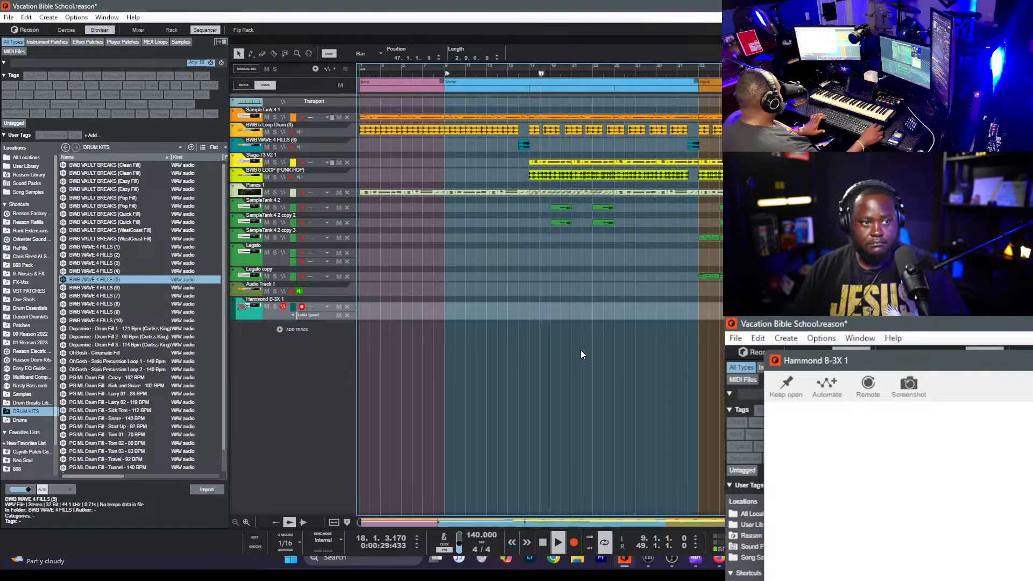
- Try recording Hammond organ takes between bars 19 and 26 of the Verse and delete them
{"action": "key", "text": "ctrl+Return"}
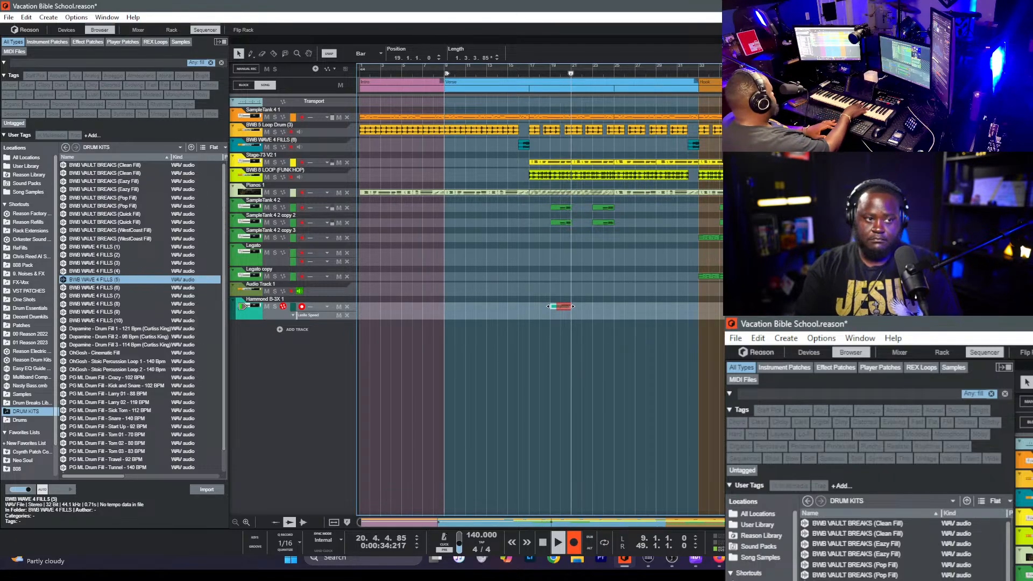
{"action": "left_click", "coordinate": [524, 318]}
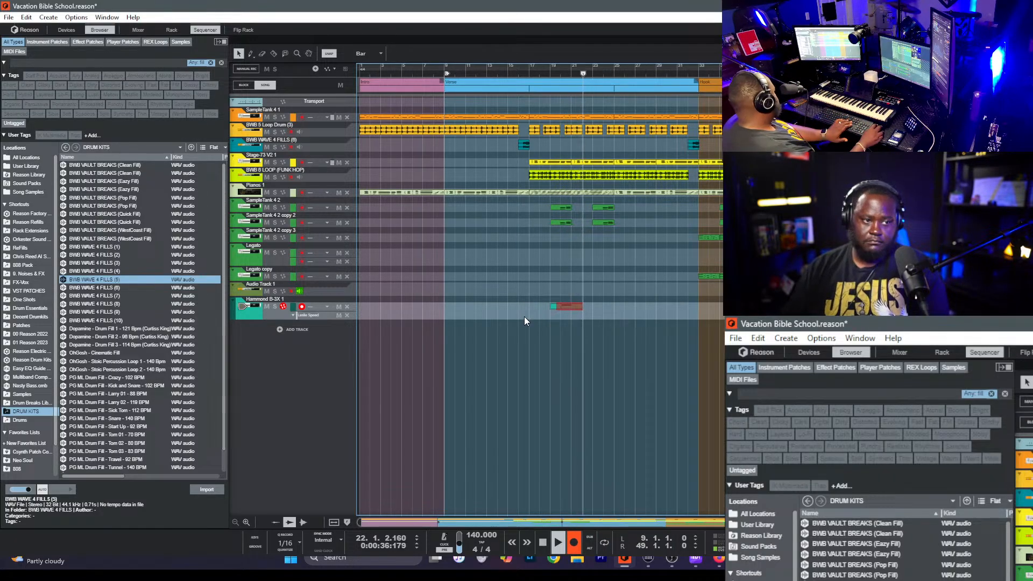
{"action": "left_click", "coordinate": [572, 299]}
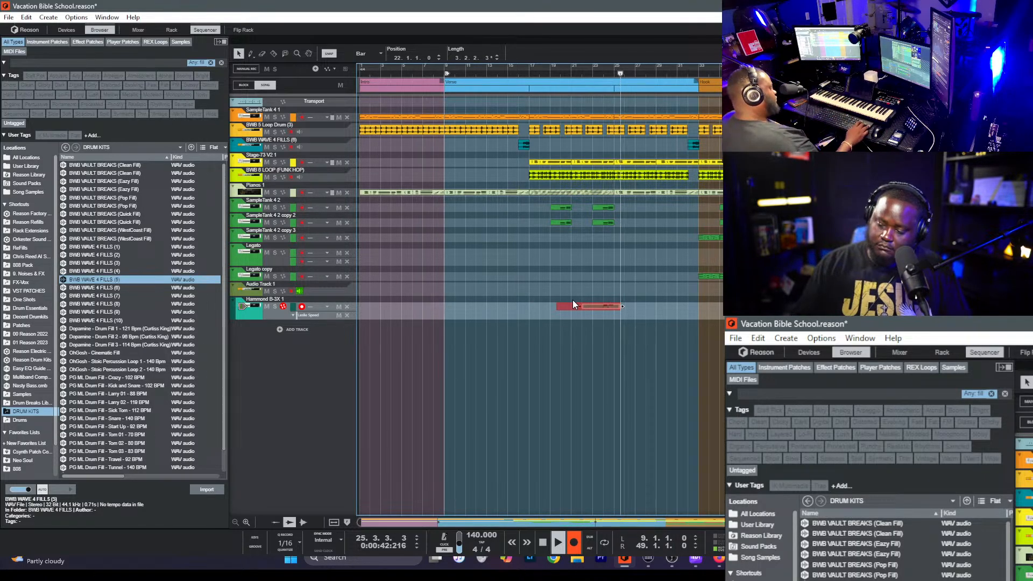
{"action": "key", "text": "ctrl+Return"}
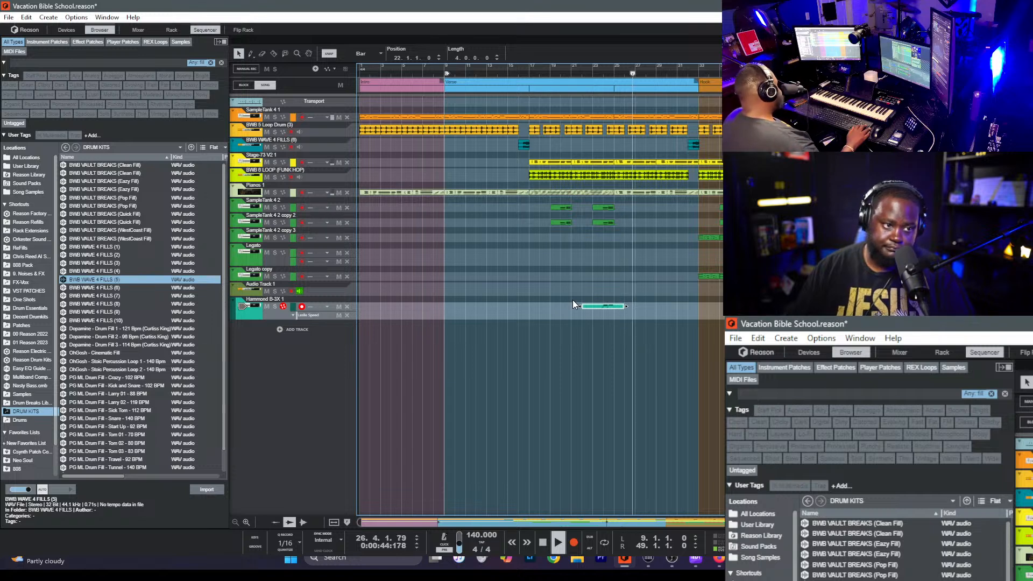
{"action": "key", "text": "Delete"}
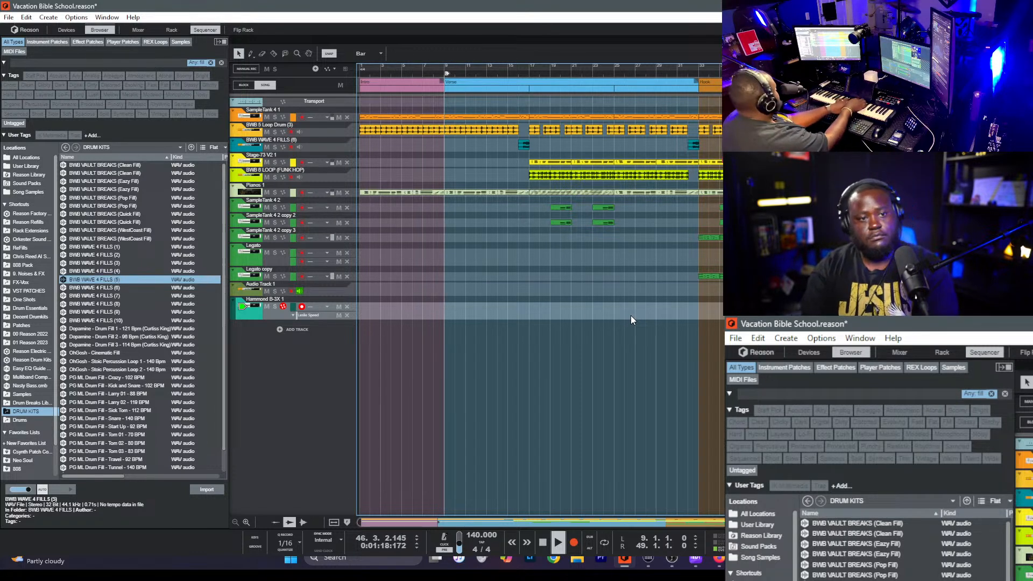
- Record a two-bar Hammond organ clip at bar 35 in the Hook section and select the Hook block
{"action": "key", "text": "ctrl+Return"}
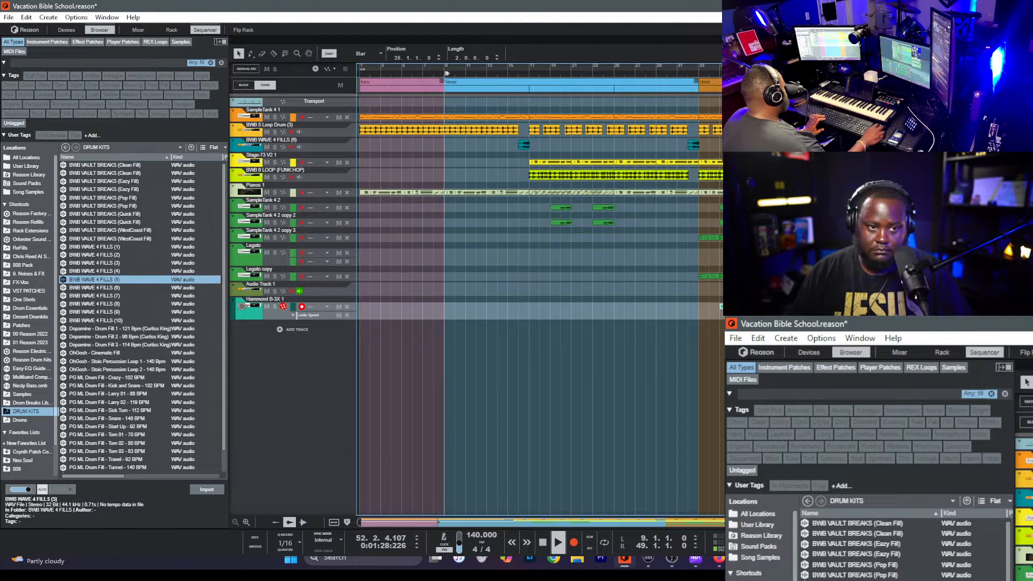
{"action": "left_click", "coordinate": [699, 85]}
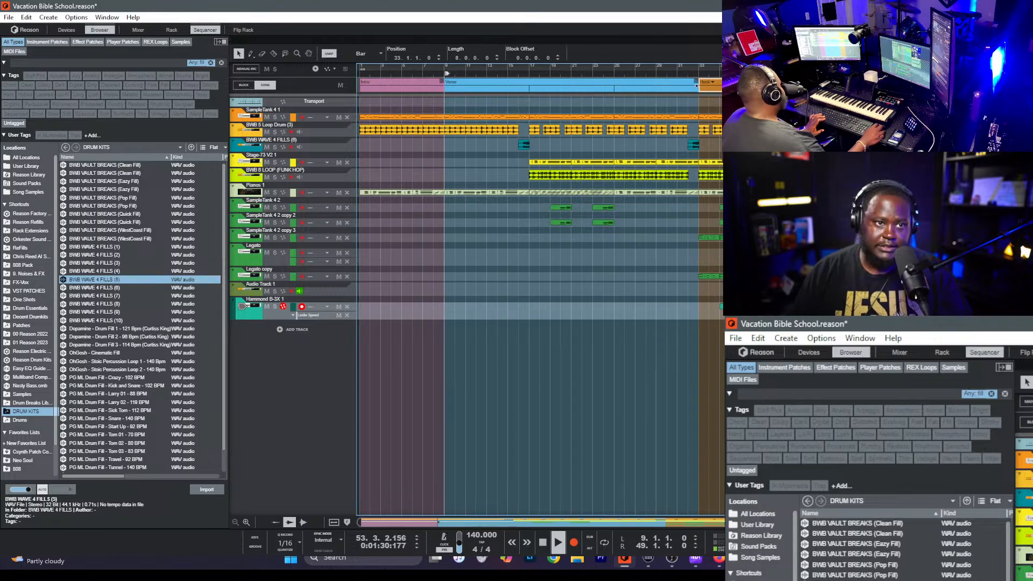
- Restart playback from the beginning of the Intro and save the song
{"action": "key", "text": "space"}
{"action": "key", "text": "shift+Return"}
{"action": "key", "text": "space"}
{"action": "key", "text": "space"}
{"action": "key", "text": "shift+Return"}
{"action": "key", "text": "shift+Return"}
{"action": "key", "text": "space"}
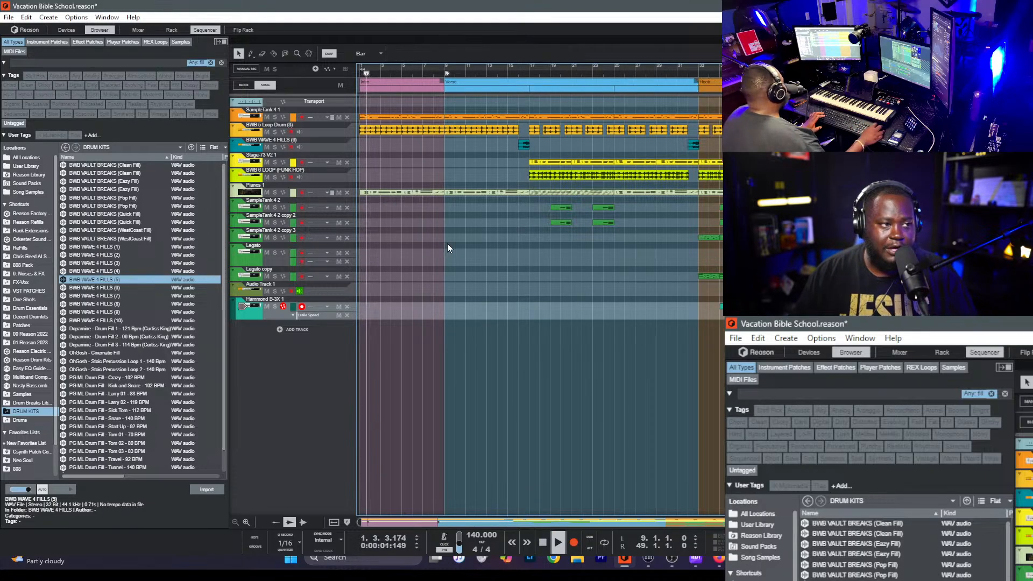
{"action": "left_click", "coordinate": [447, 244]}
{"action": "key", "text": "ctrl+s"}
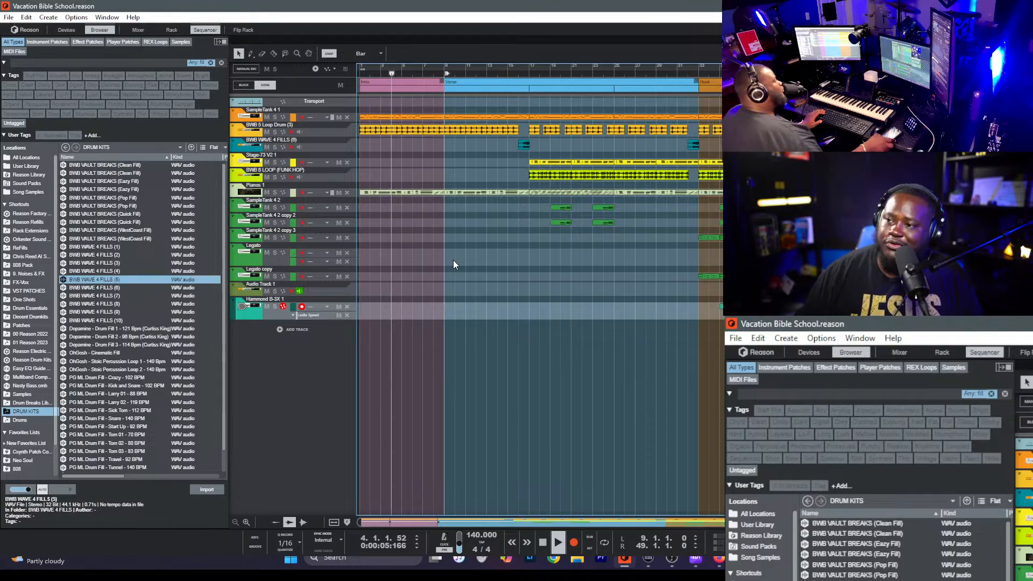
- Audition the Intro section, stopping and restarting playback several times
{"action": "key", "text": "space"}
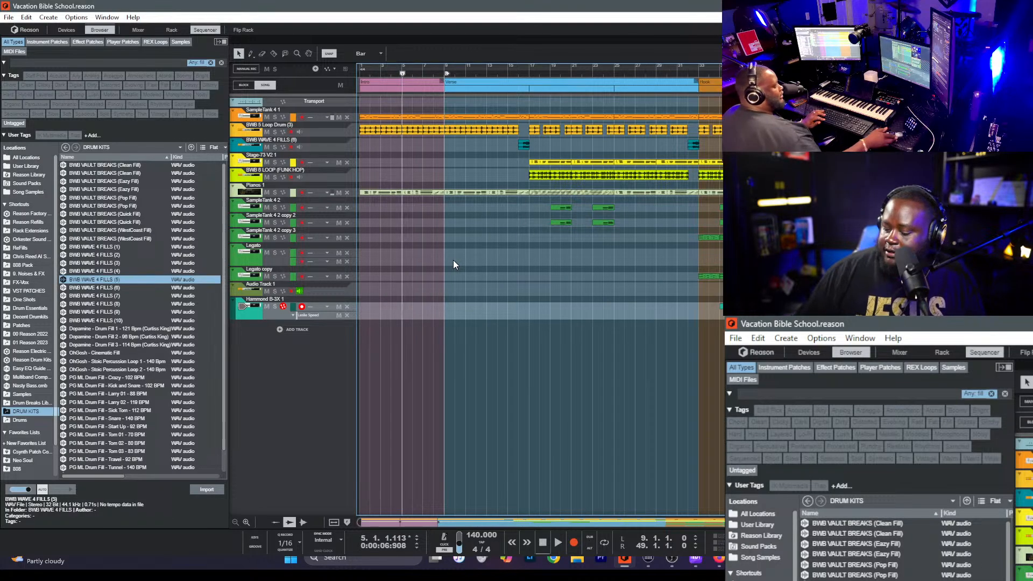
{"action": "key", "text": "space"}
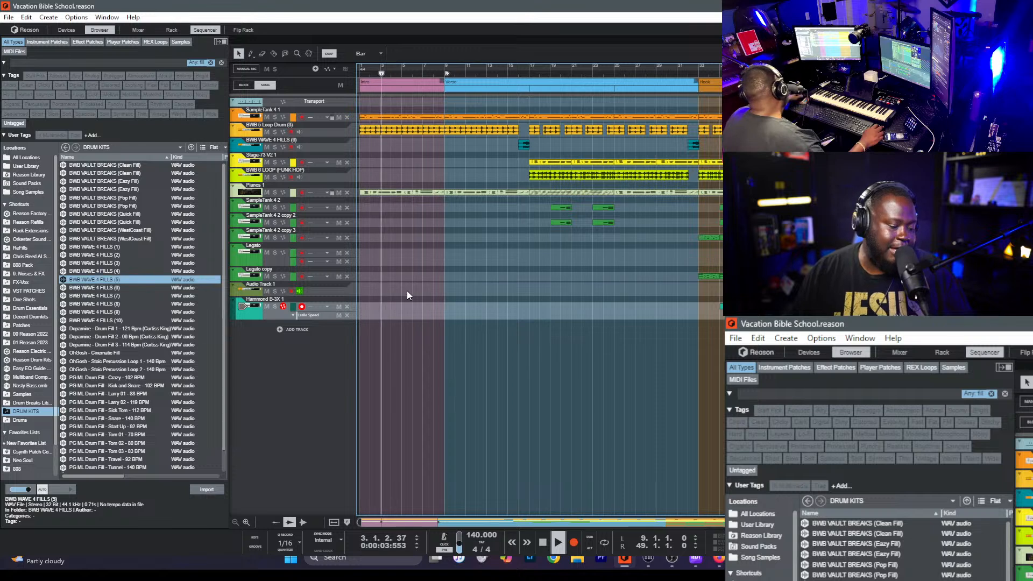
{"action": "key", "text": "space"}
{"action": "key", "text": "space"}
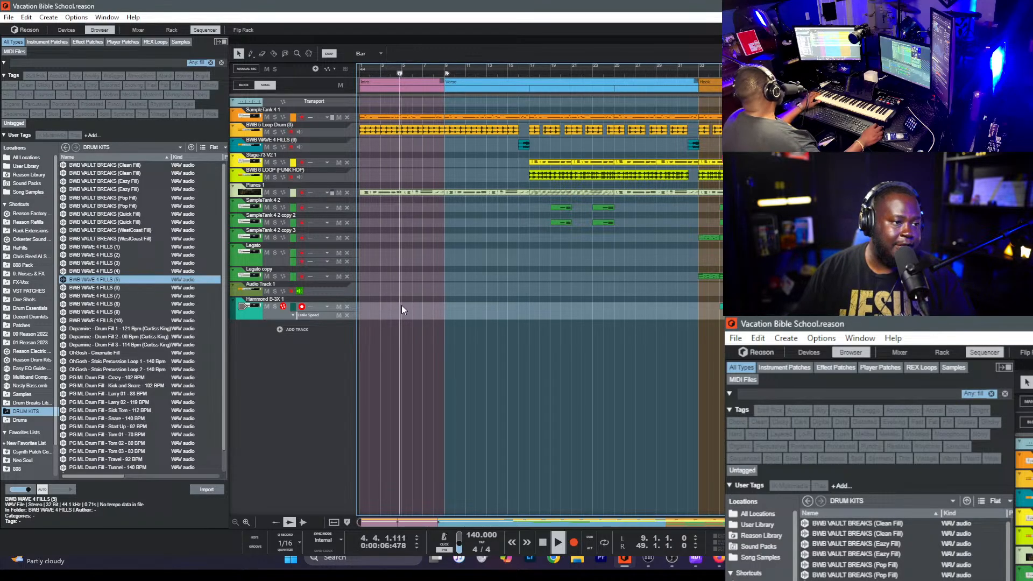
{"action": "key", "text": "space"}
{"action": "key", "text": "space"}
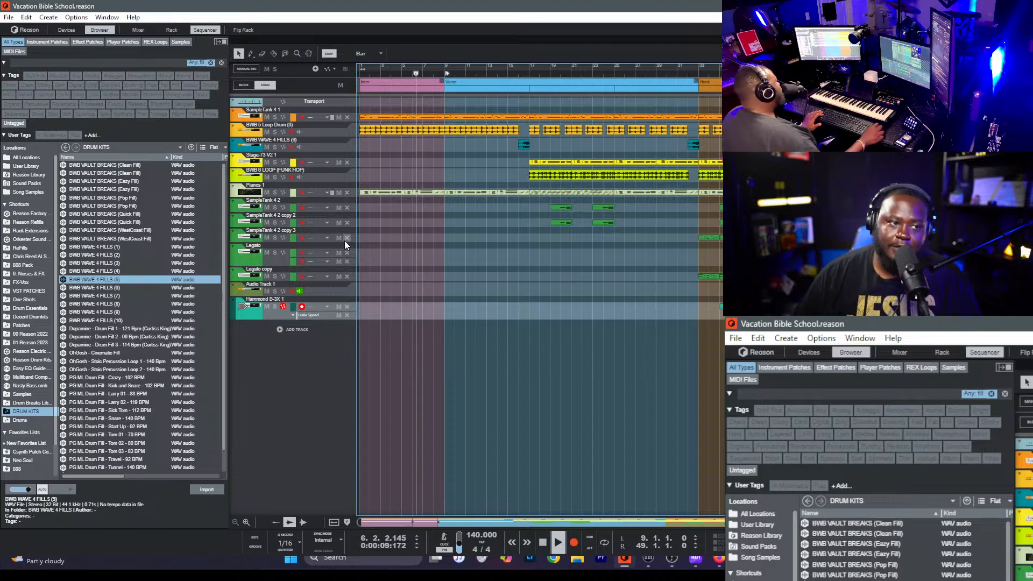
- Move the left locator from the Verse start to bar 1 and play the song from bar 9
{"action": "left_click_drag", "start_coordinate": [447, 75], "coordinate": [362, 74]}
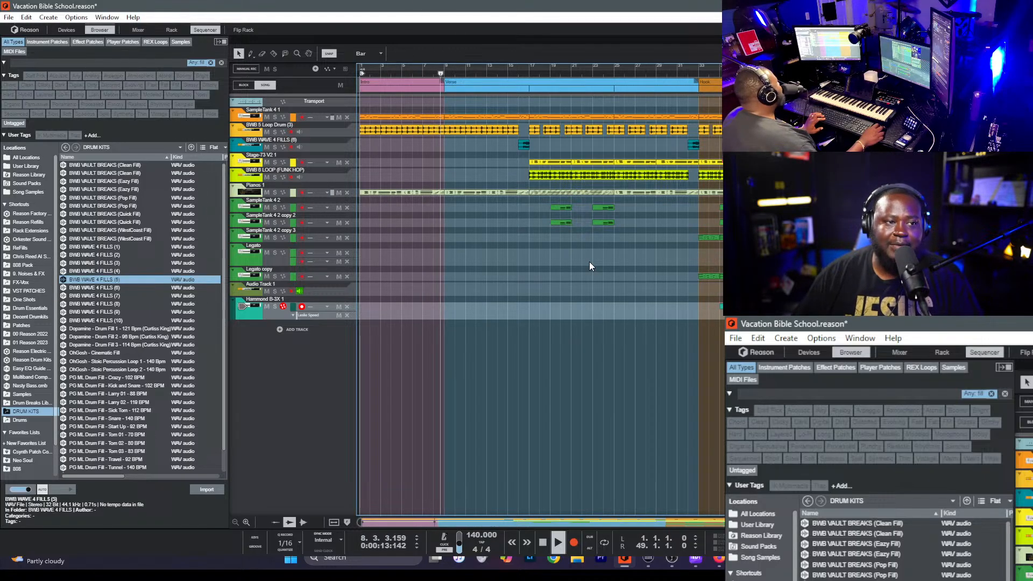
{"action": "key", "text": "space"}
{"action": "left_click", "coordinate": [449, 73]}
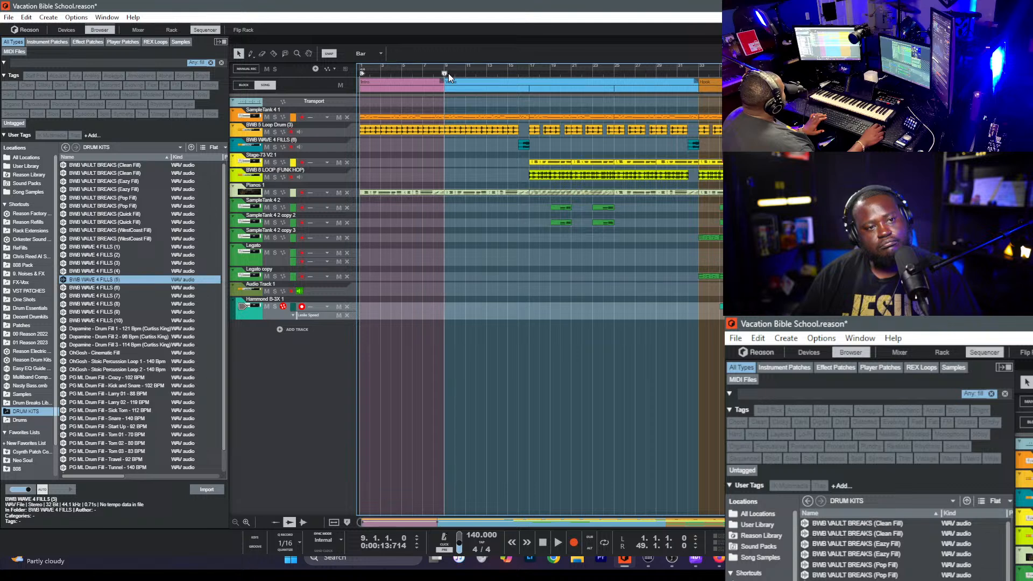
{"action": "key", "text": "space"}
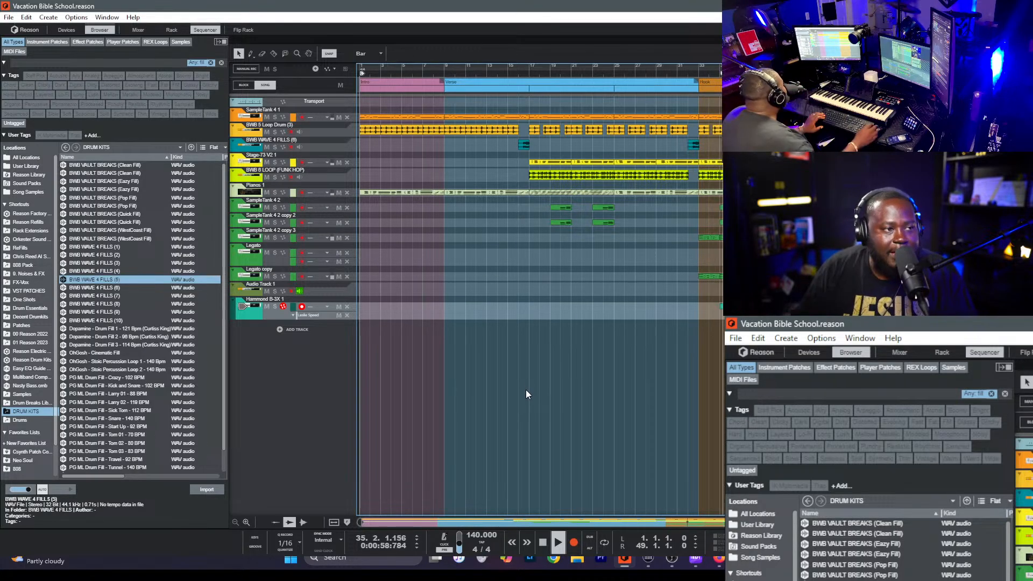
- Show the Hammond B-3X in the rack alongside the sequencer and browse effect patches for it
{"action": "left_click", "coordinate": [265, 178]}
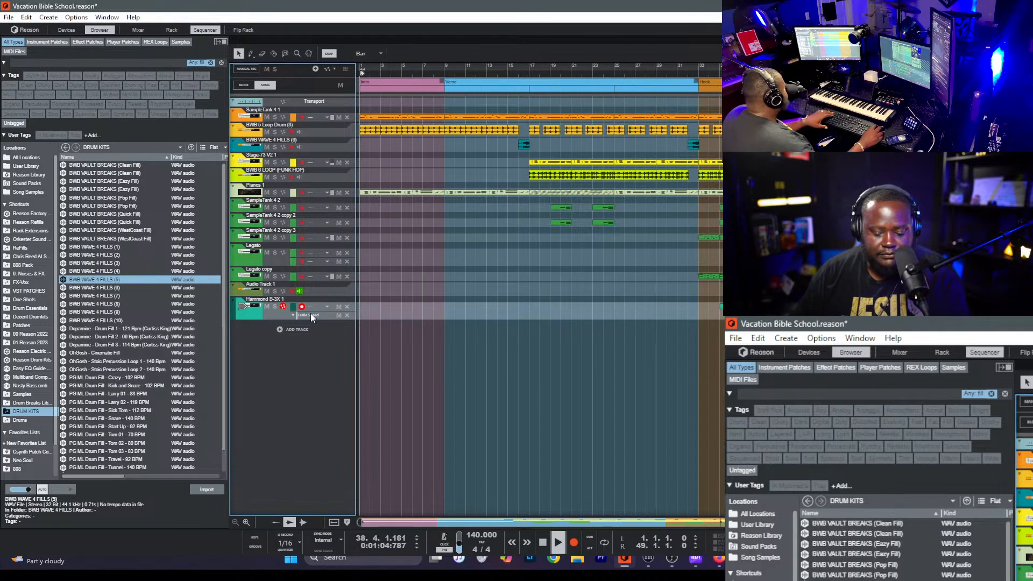
{"action": "key", "text": "F6"}
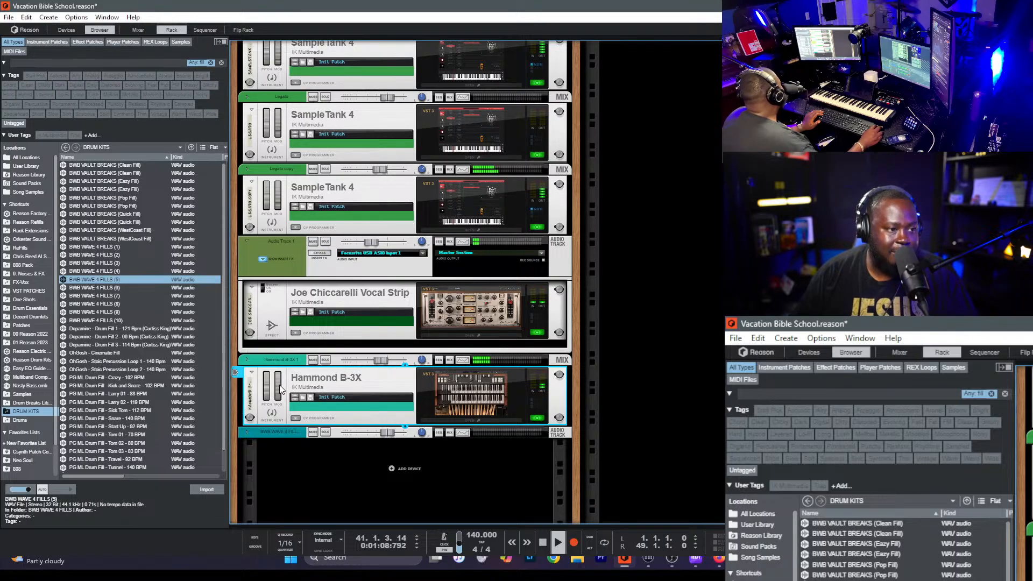
{"action": "key", "text": "F7"}
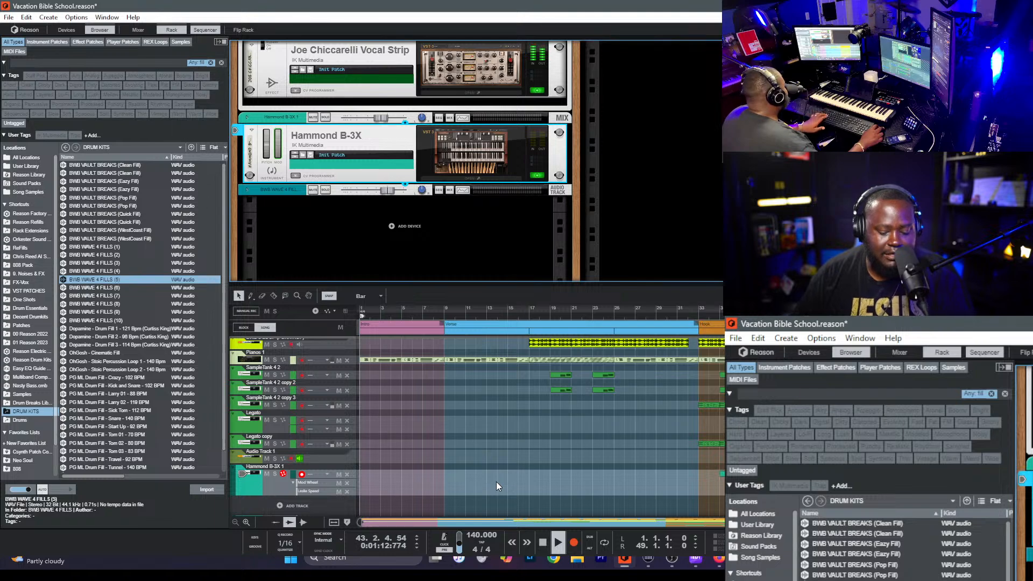
{"action": "key", "text": "ctrl+shift+i"}
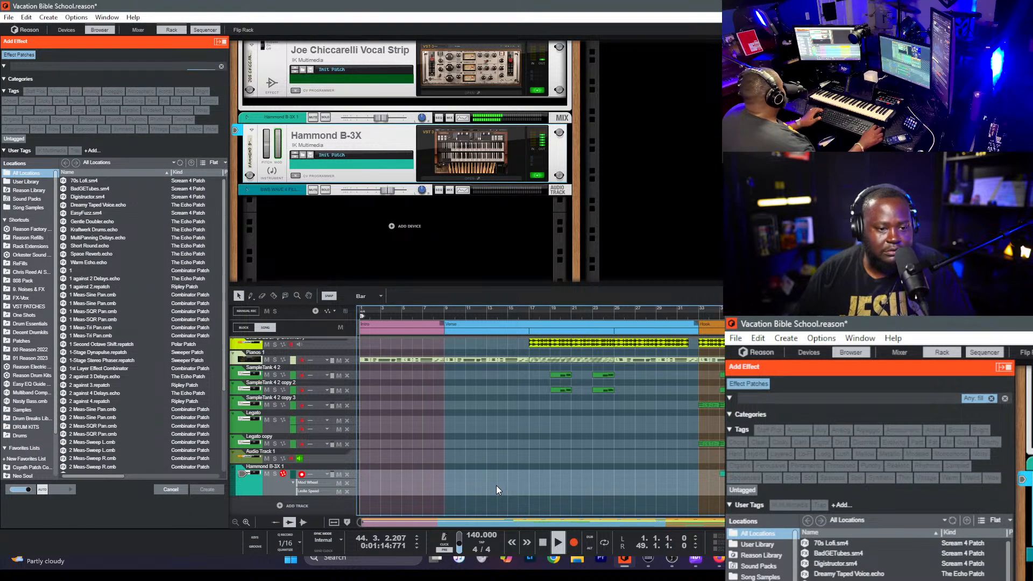
- Shift all notes in the Hammond organ clip at bar 35 to position 35.3.2.152, audition them and return to the arrangement
{"action": "left_click", "coordinate": [703, 476]}
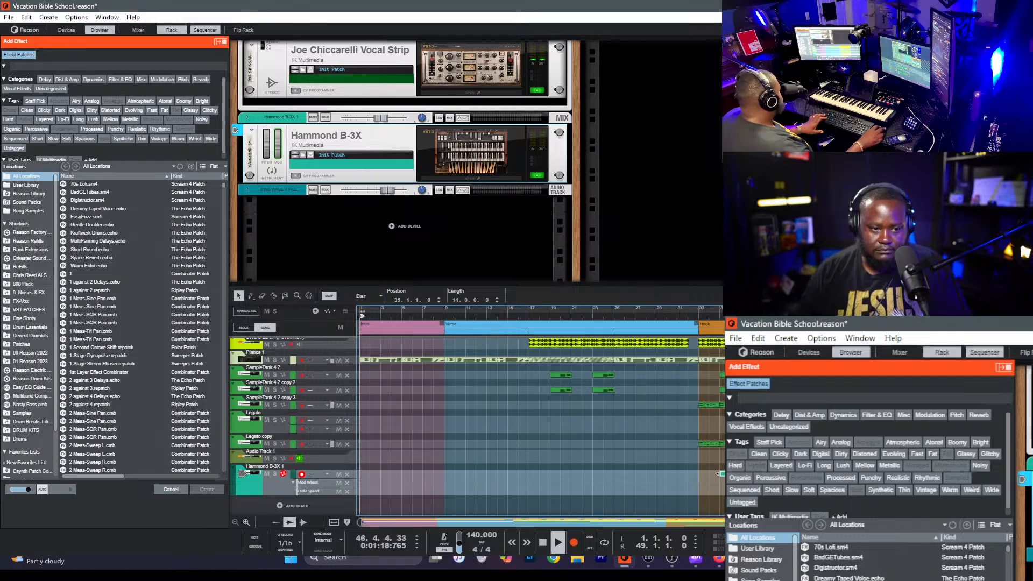
{"action": "double_click", "coordinate": [717, 473]}
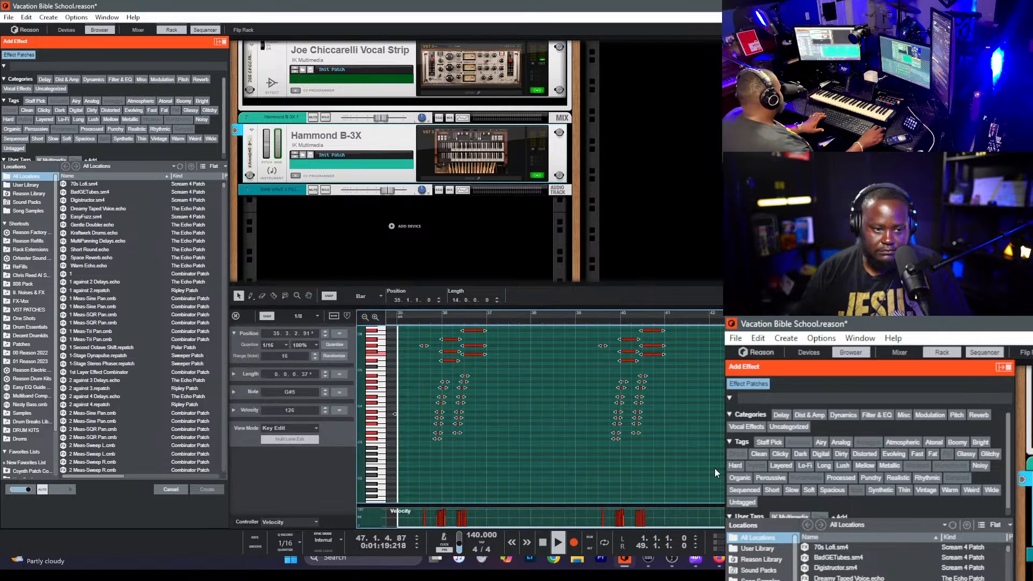
{"action": "left_click", "coordinate": [305, 334]}
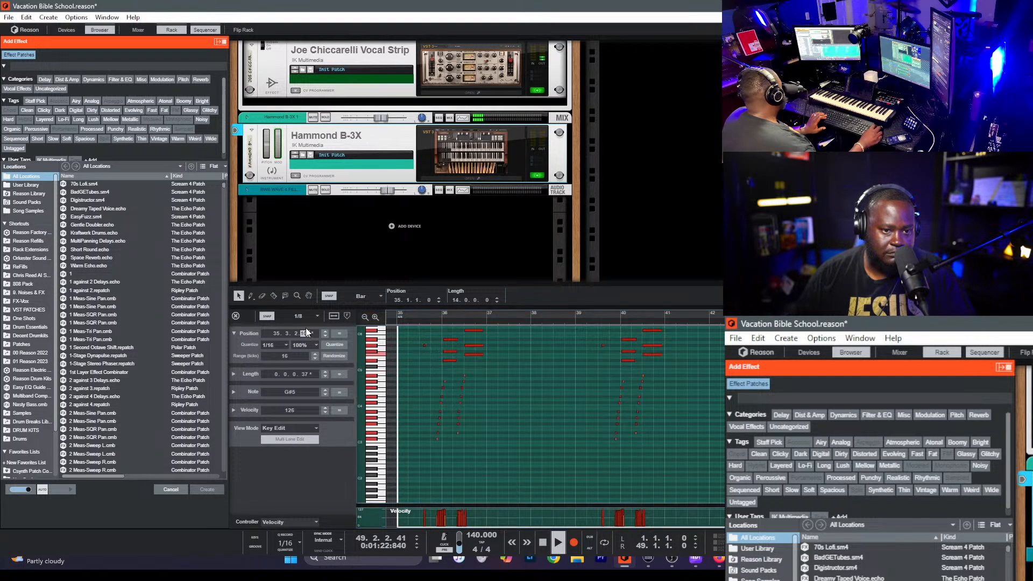
{"action": "left_click", "coordinate": [423, 322]}
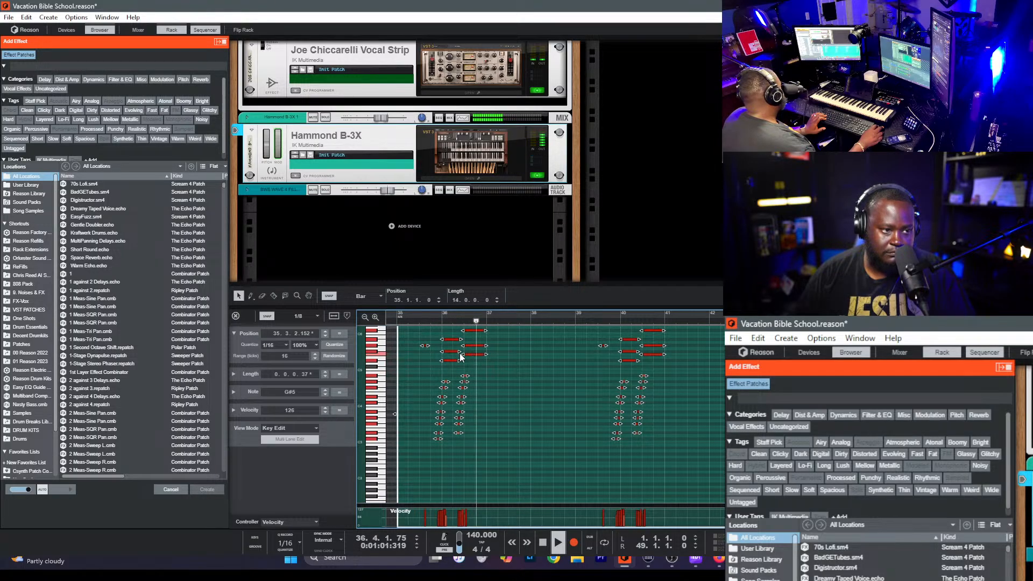
{"action": "left_click", "coordinate": [509, 382]}
{"action": "scroll", "coordinate": [508, 383], "scroll_direction": "up", "scroll_amount": 2}
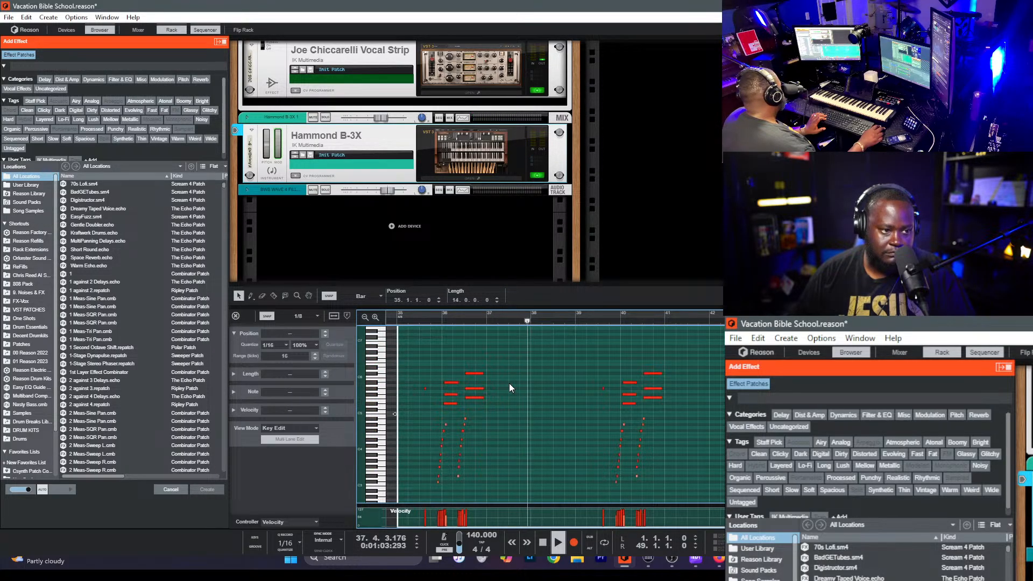
{"action": "key", "text": "ctrl+e"}
{"action": "key", "text": "F5"}
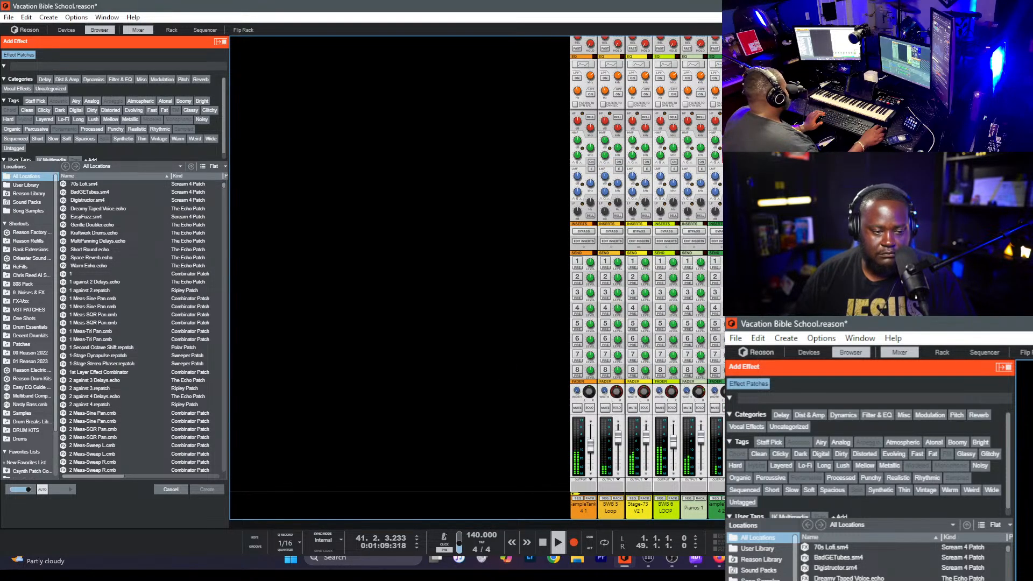
{"action": "key", "text": "F7"}
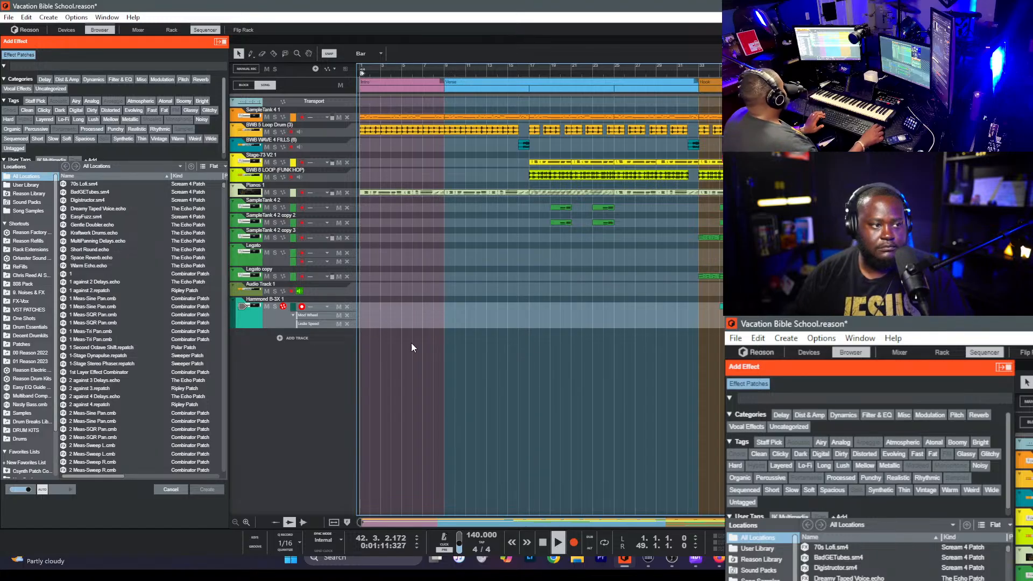
- Arm the Legato track, record a pass around bar 48, restart playback from bar 1 and save the song
{"action": "left_click", "coordinate": [300, 255]}
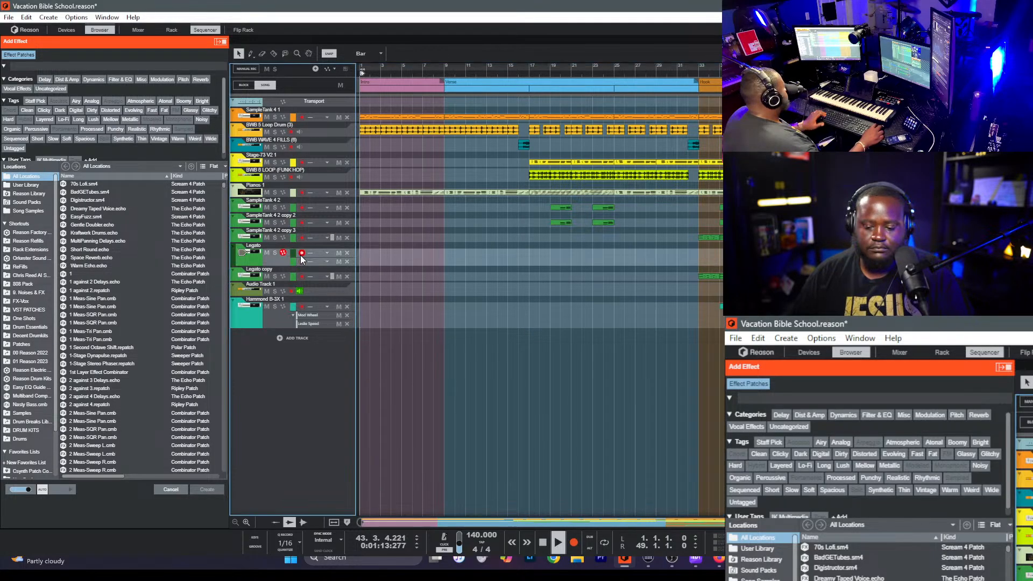
{"action": "key", "text": "ctrl+Return"}
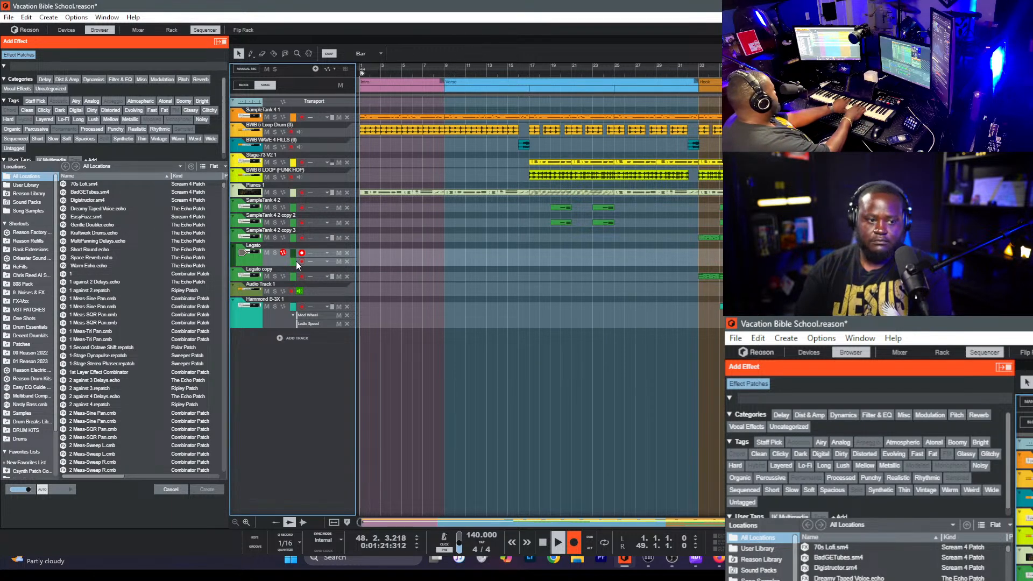
{"action": "key", "text": "space"}
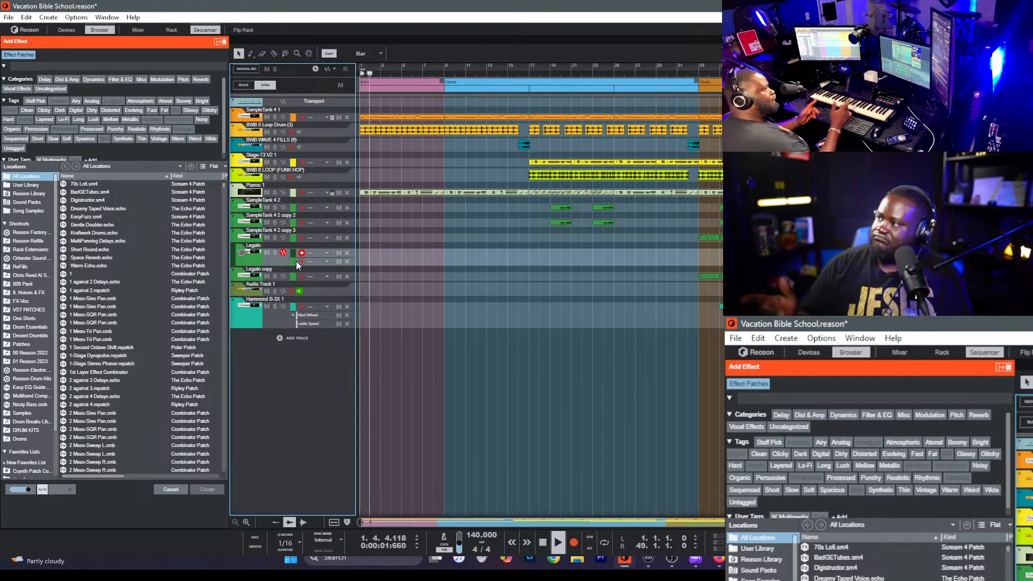
{"action": "key", "text": "ctrl+s"}
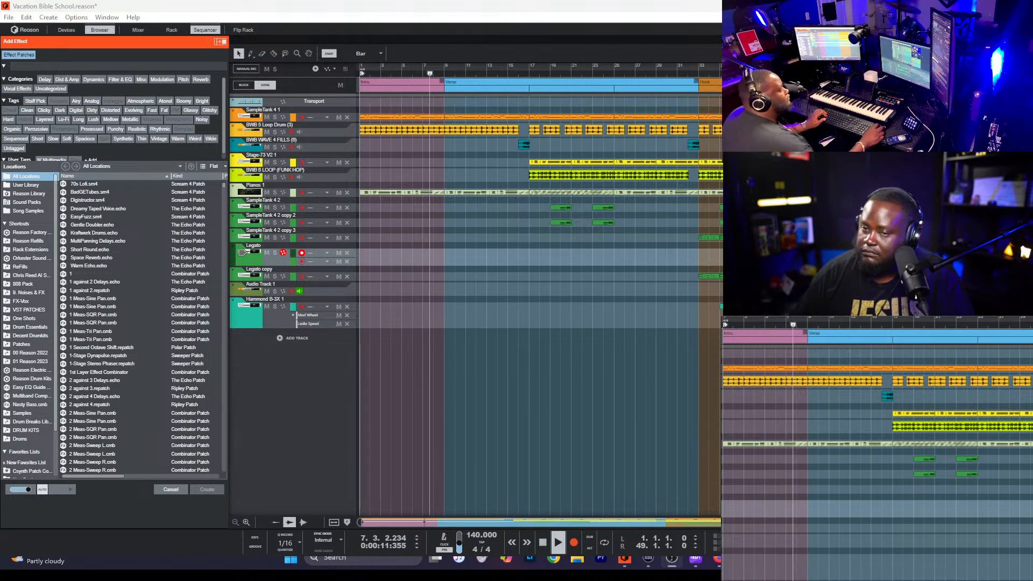
{"action": "left_click", "coordinate": [664, 304]}
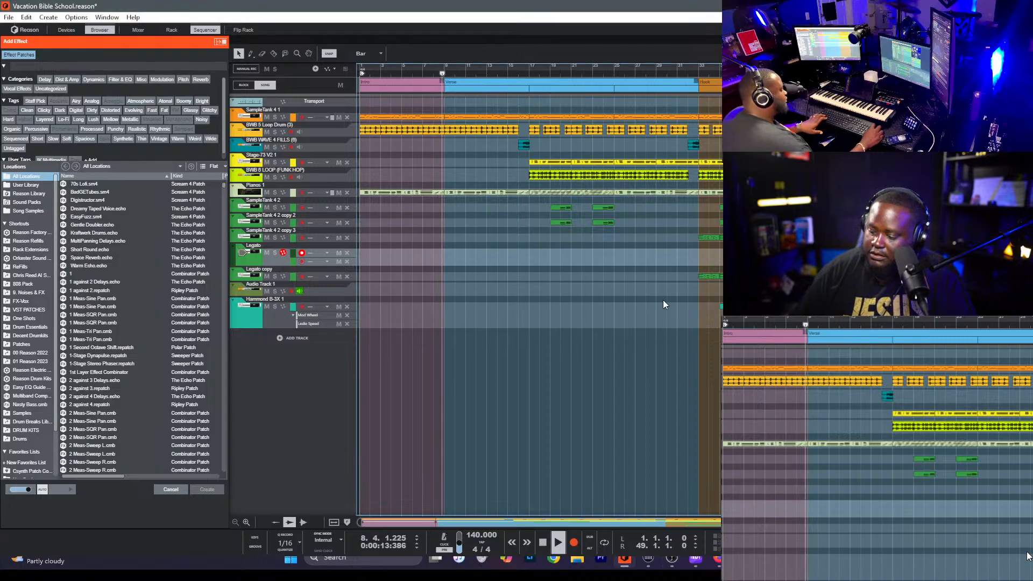
{"action": "key", "text": "ctrl+s"}
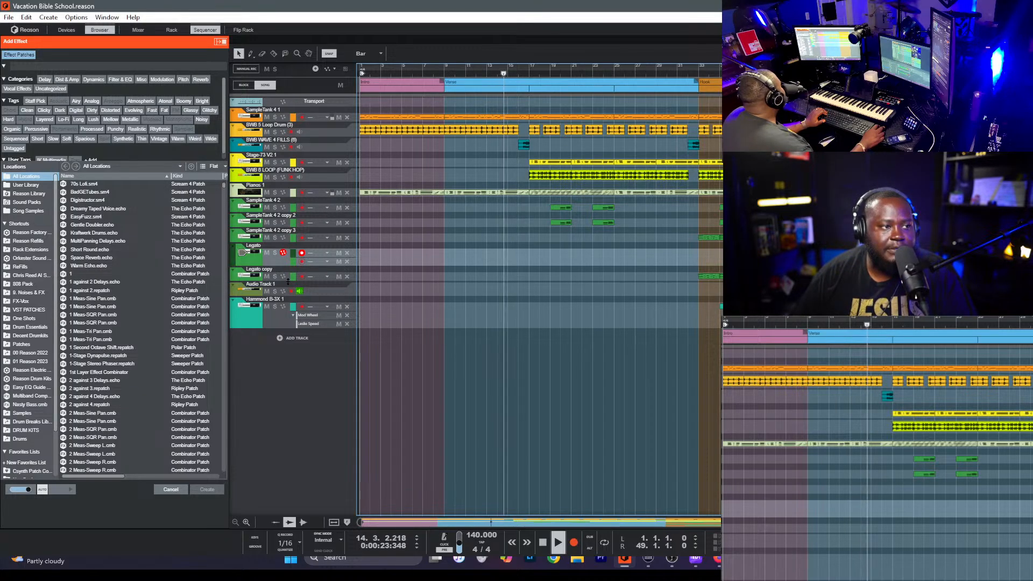
{"action": "left_click", "coordinate": [292, 343]}
{"action": "right_click", "coordinate": [353, 381]}
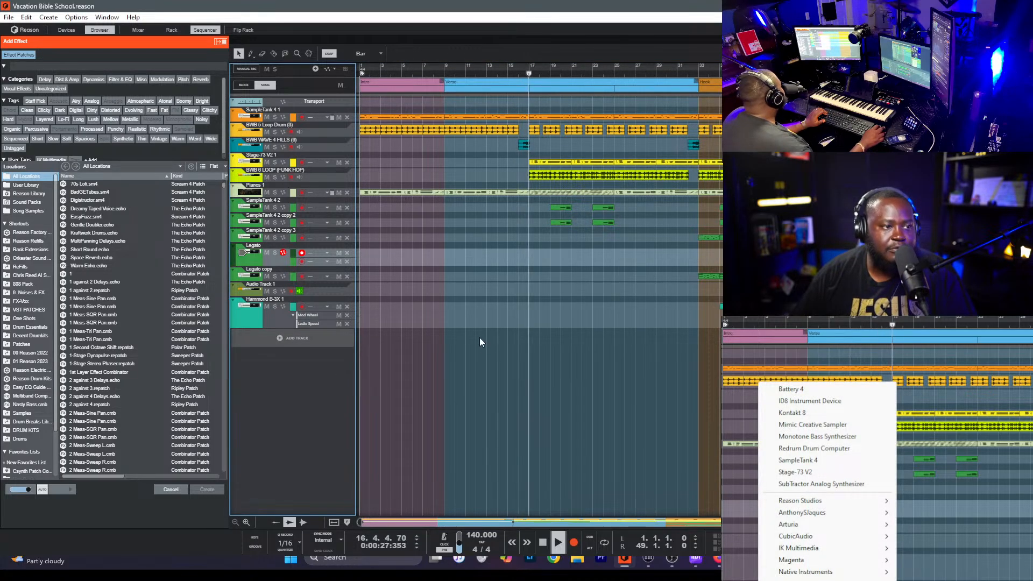
{"action": "key", "text": "Escape"}
{"action": "left_click", "coordinate": [560, 437]}
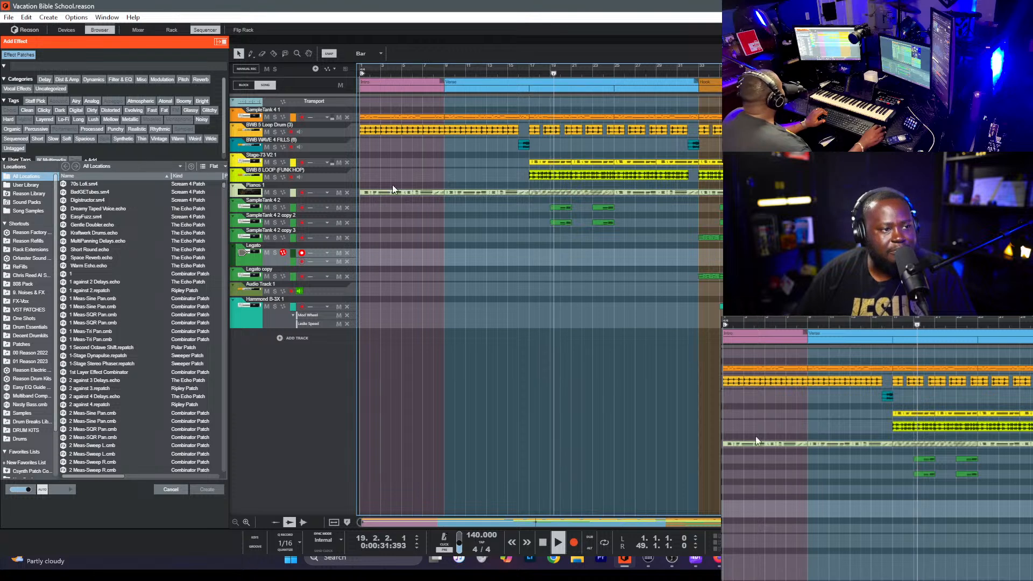
- Arm the Pianos 1 track for live playing, restart the song from bar 1 and arm Audio Track 1 instead
{"action": "left_click", "coordinate": [302, 193]}
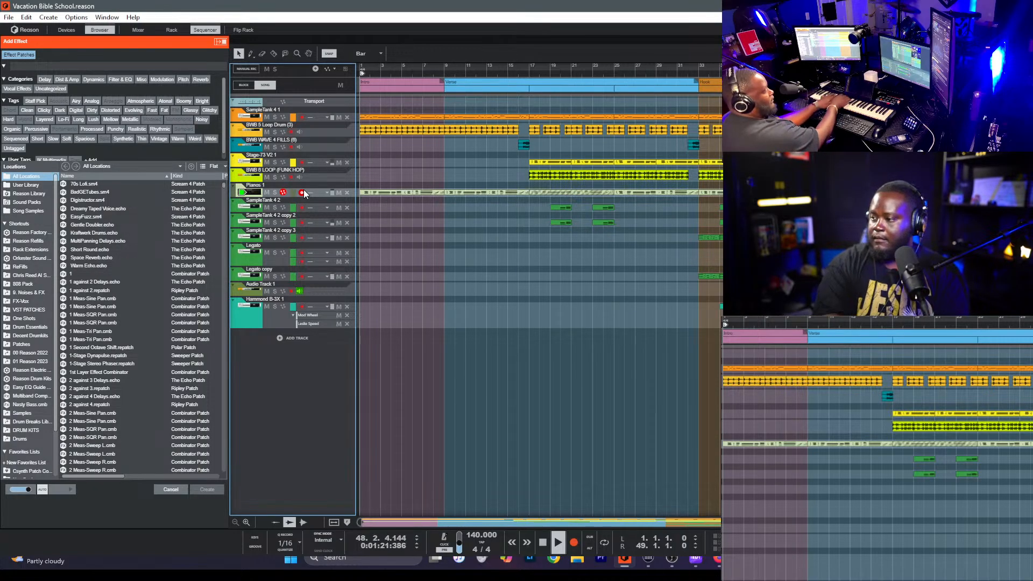
{"action": "key", "text": "space"}
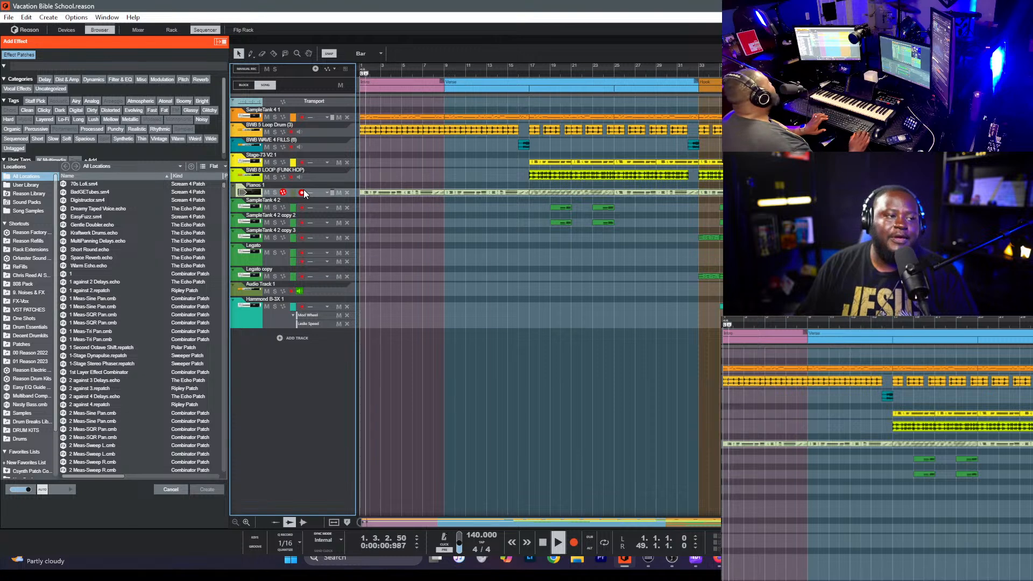
{"action": "left_click", "coordinate": [327, 291]}
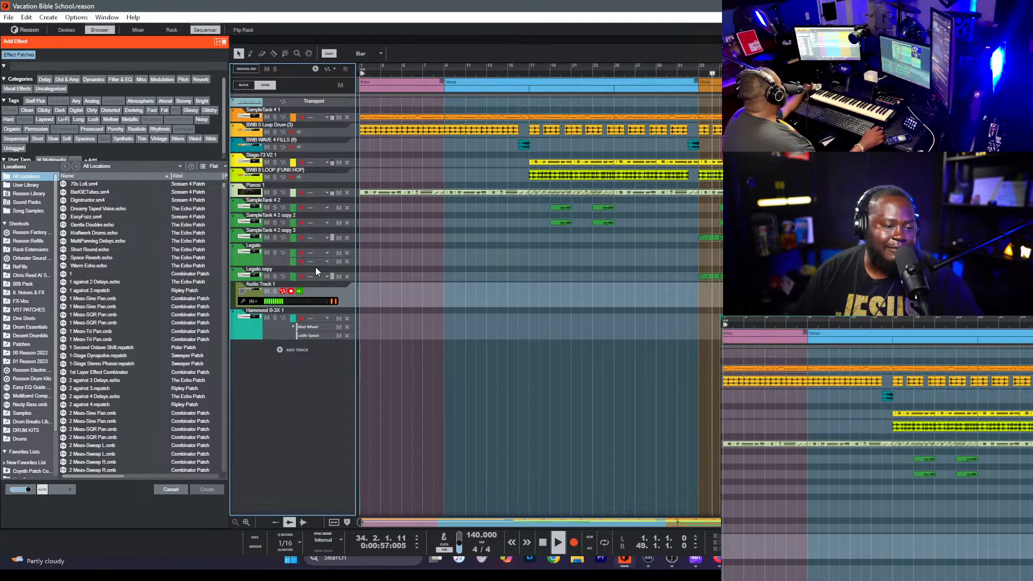
{"action": "left_click", "coordinate": [483, 307]}
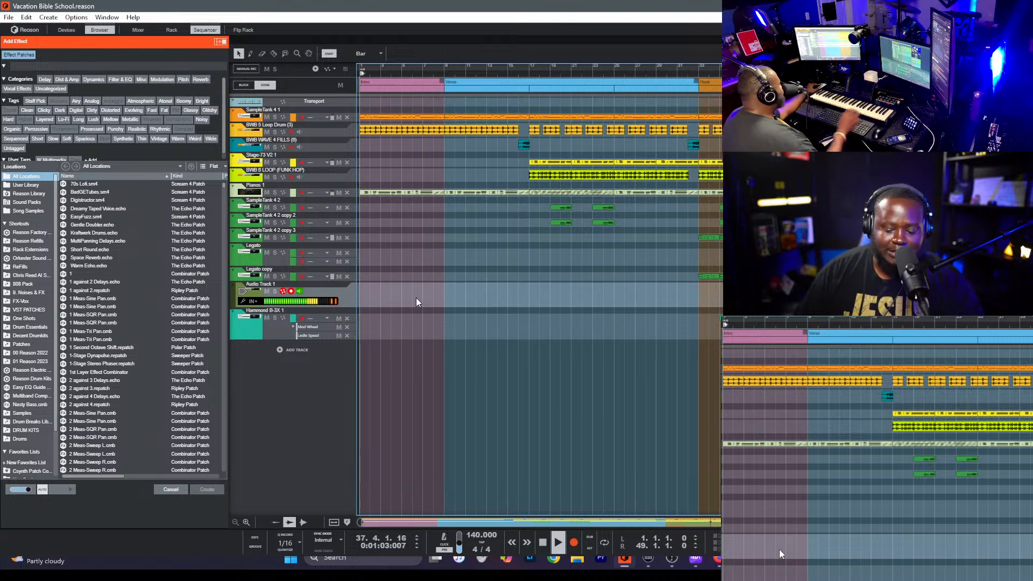
- Dismiss the Add Effect patch browsing to restore the DRUM KITS folder listing and return to the sequencer arrangement
{"action": "key", "text": "F5"}
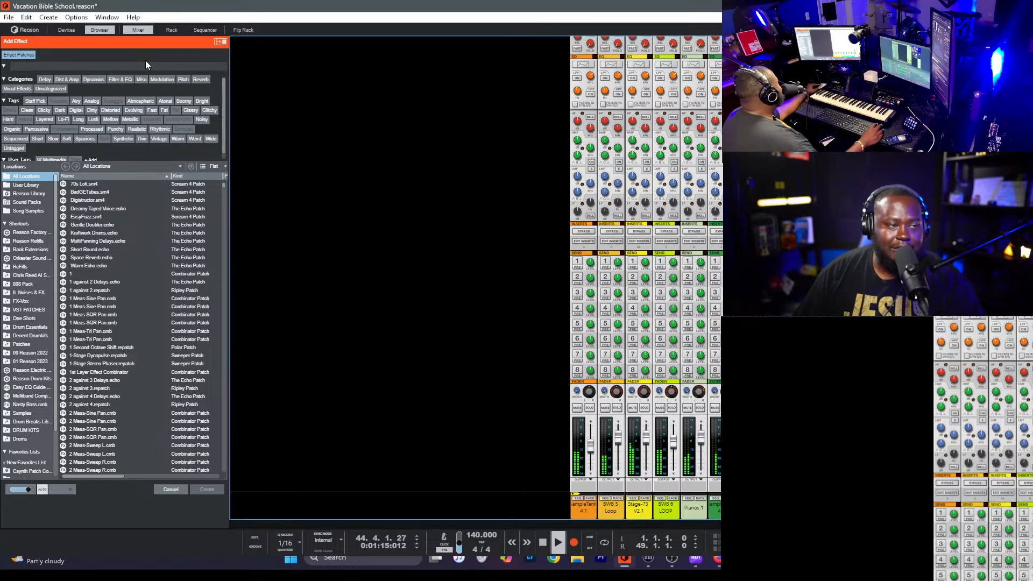
{"action": "key", "text": "F3"}
{"action": "key", "text": "F3"}
{"action": "key", "text": "F7"}
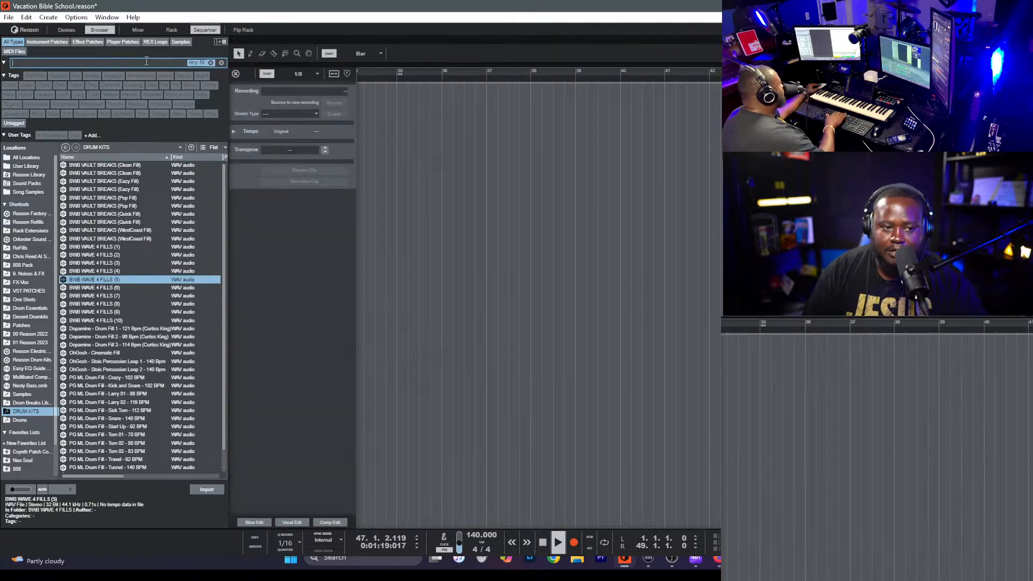
{"action": "key", "text": "F5"}
{"action": "key", "text": "F7"}
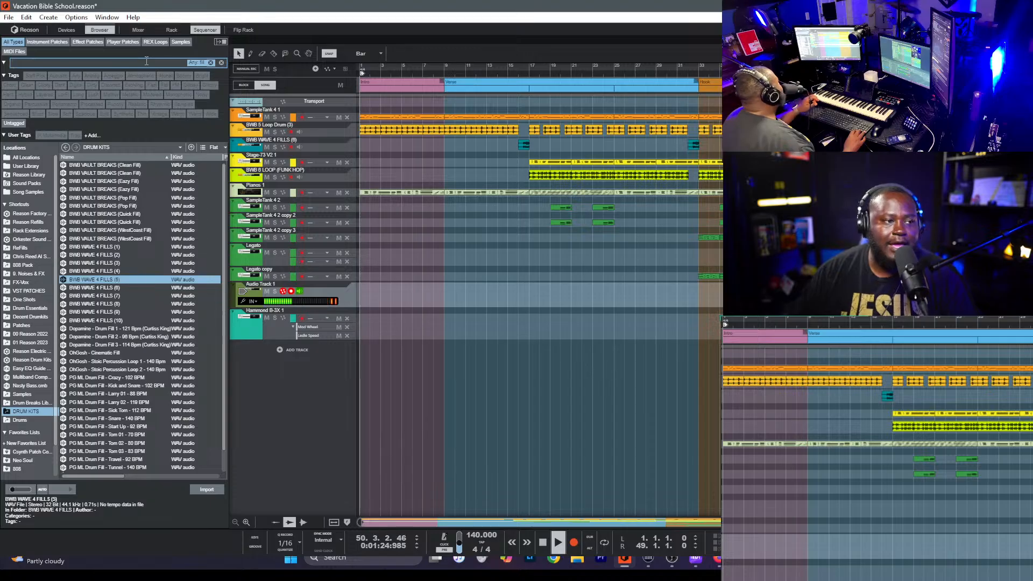
- Play the song in the arrangement, stop playback and return the song position to bar 1
{"action": "left_click", "coordinate": [522, 360]}
{"action": "key", "text": "space"}
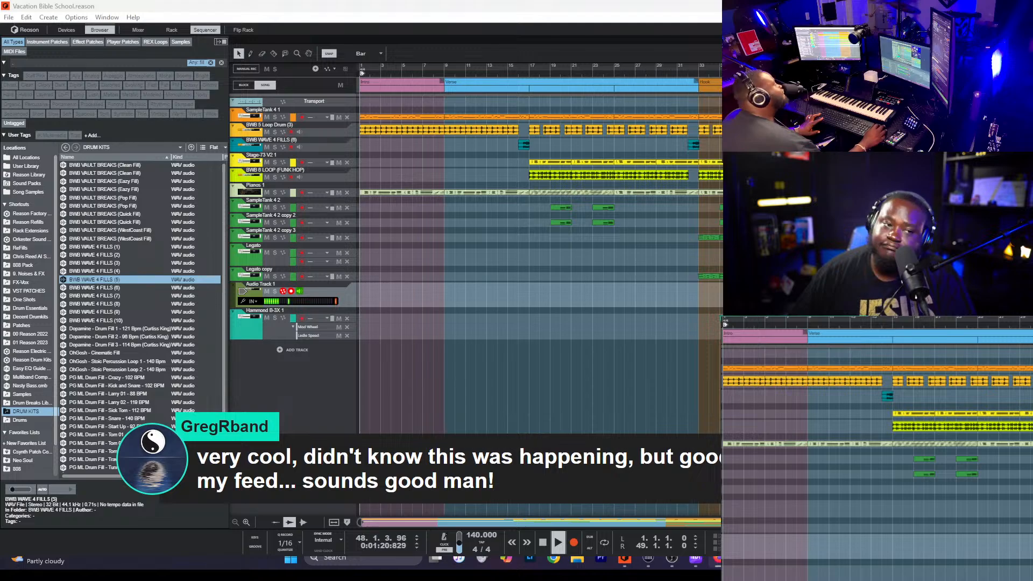
{"action": "key", "text": "space"}
{"action": "key", "text": "KP_0"}
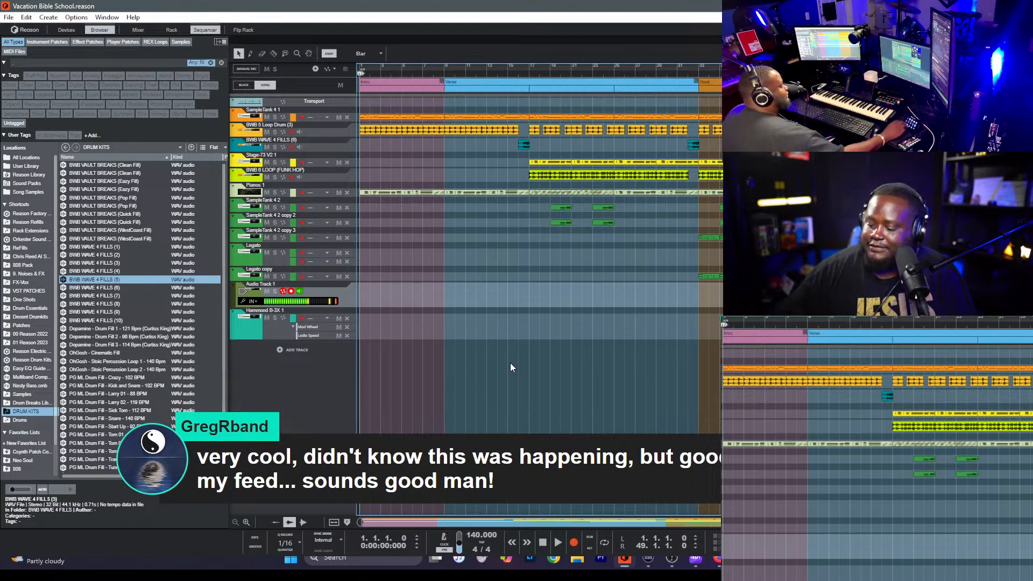